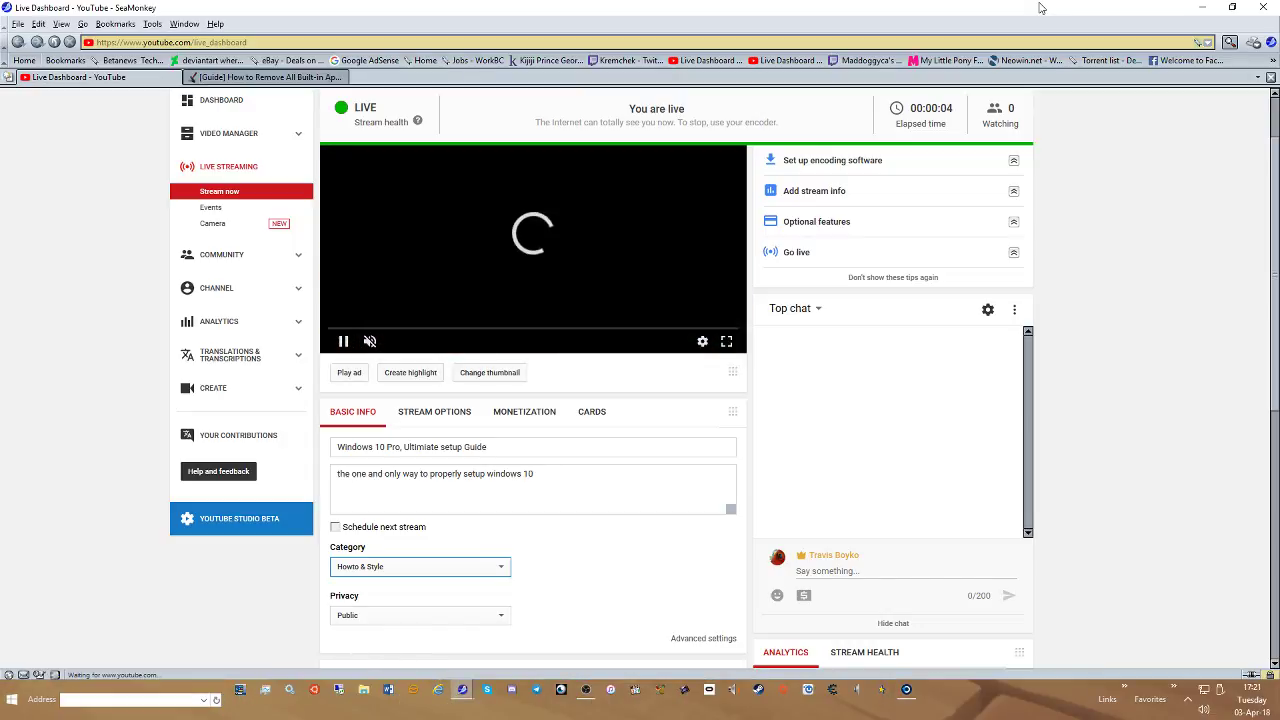
Clear the browser from the desktop and start Windows PowerShell with administrator rights
left_click(1252, 7)
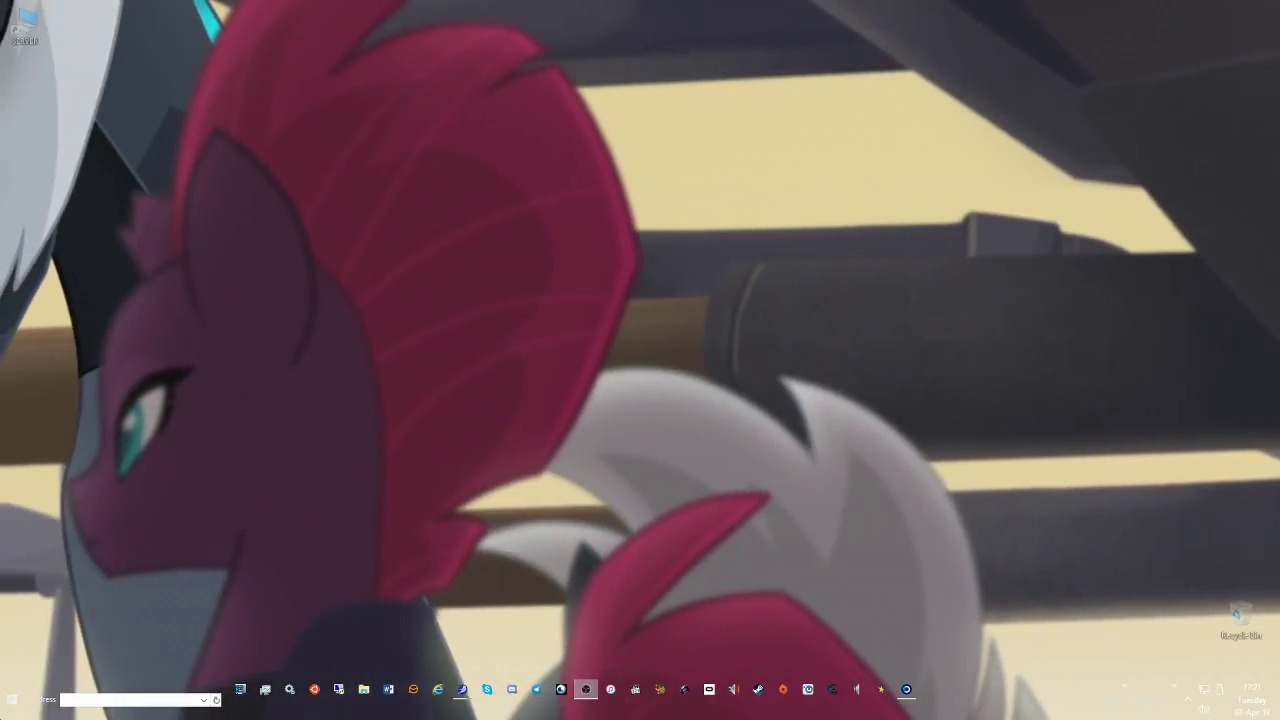
right_click(9, 714)
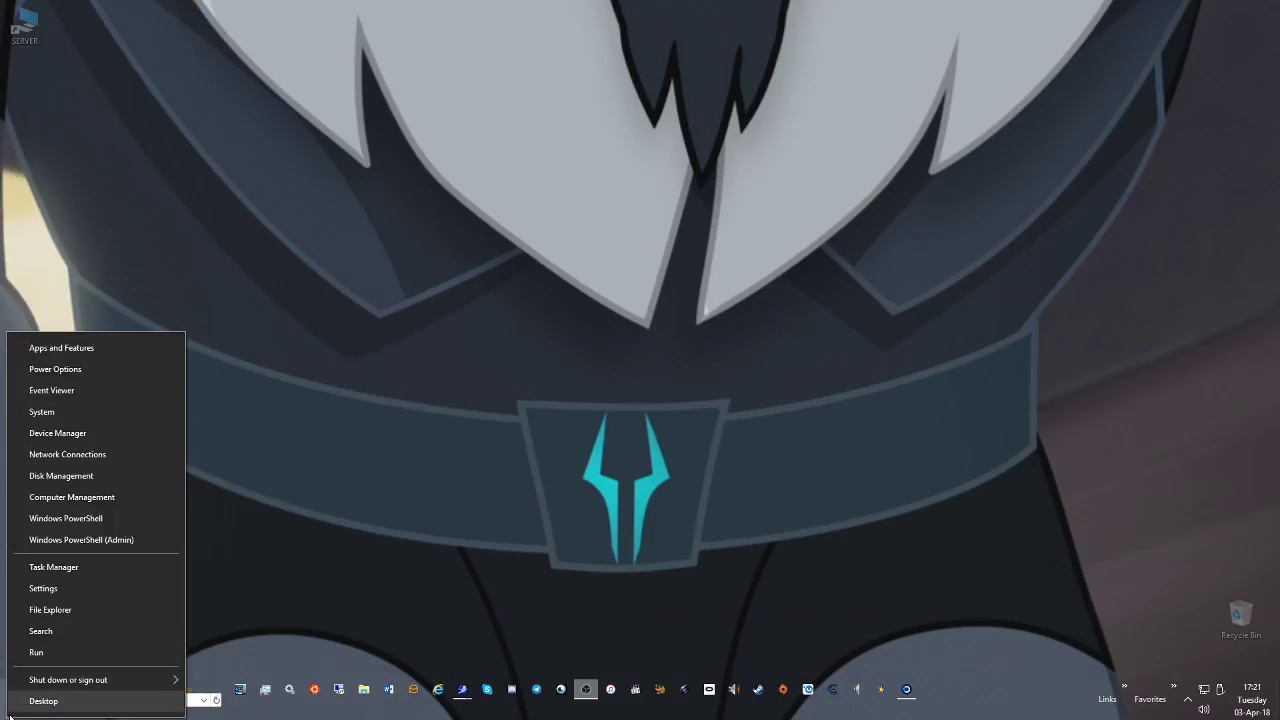
right_click(4, 714)
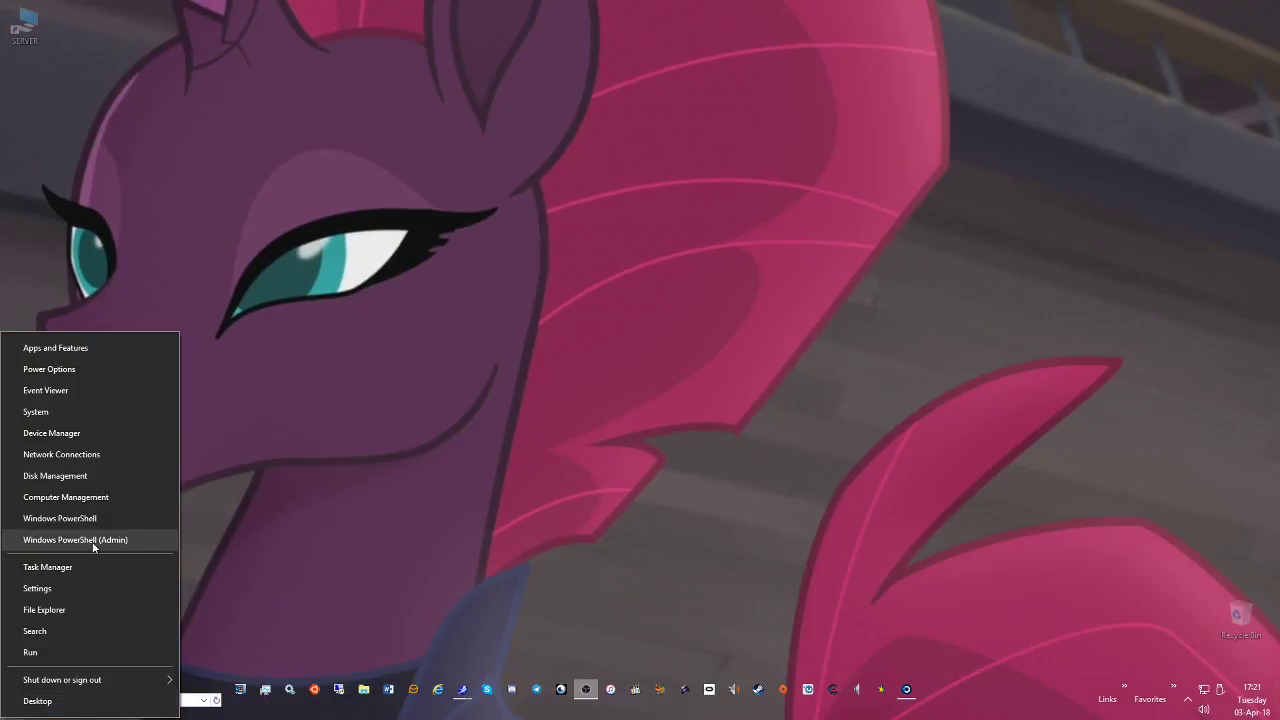
left_click(93, 541)
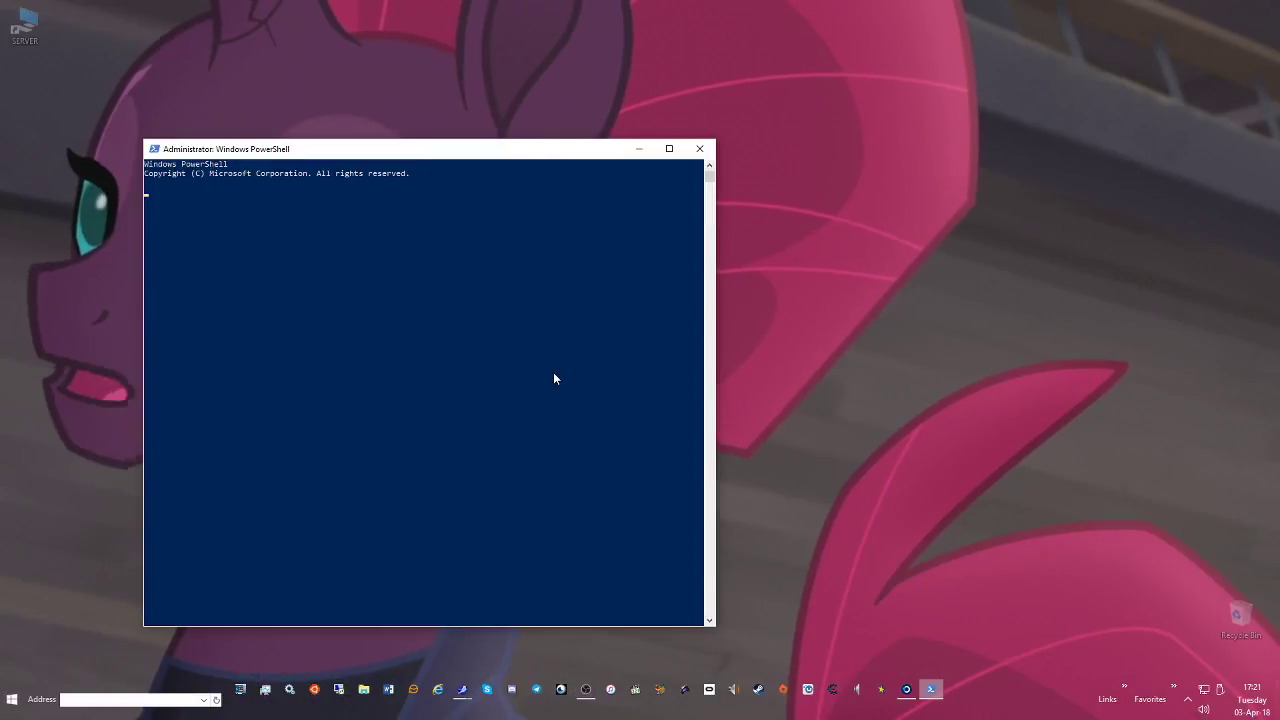
Copy the all-users command "Get-AppxPackage -allusers | Remove-AppxPackage" from the AskVG guide, run it in the administrator PowerShell, and close PowerShell
mouse_move(462, 689)
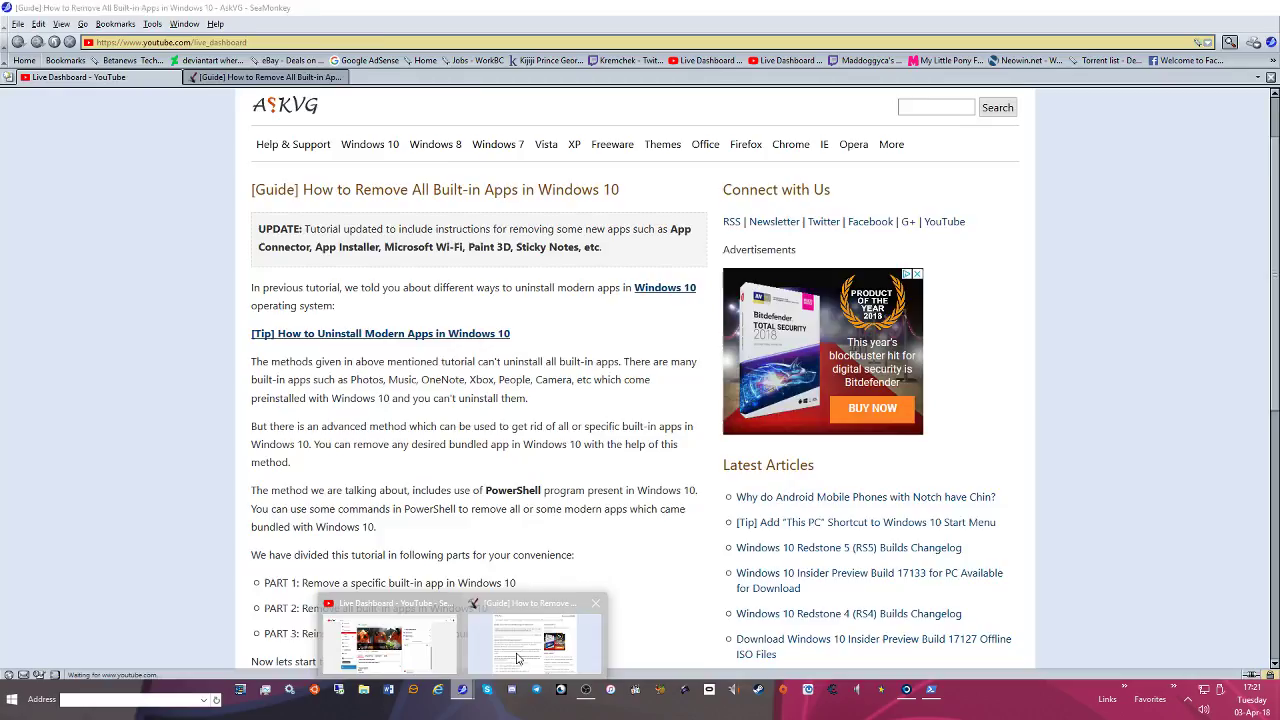
left_click(534, 634)
left_click_drag(583, 453, 347, 438)
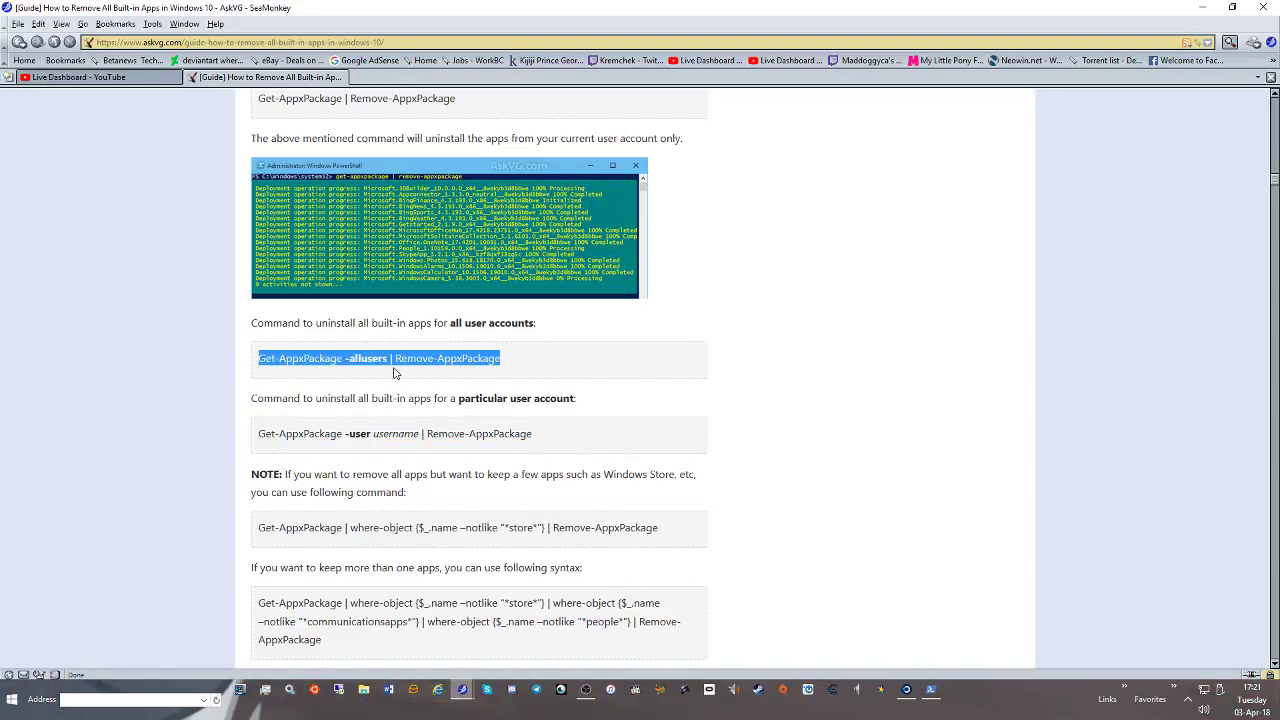
right_click(464, 362)
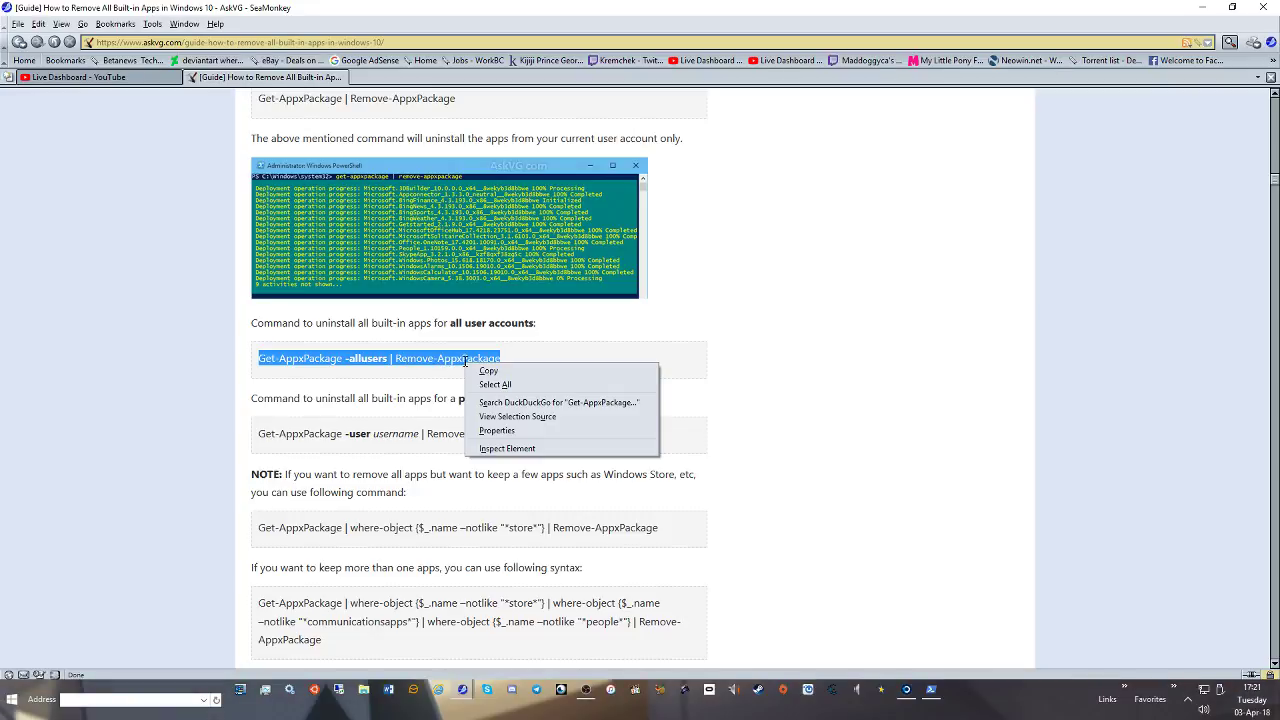
left_click(489, 371)
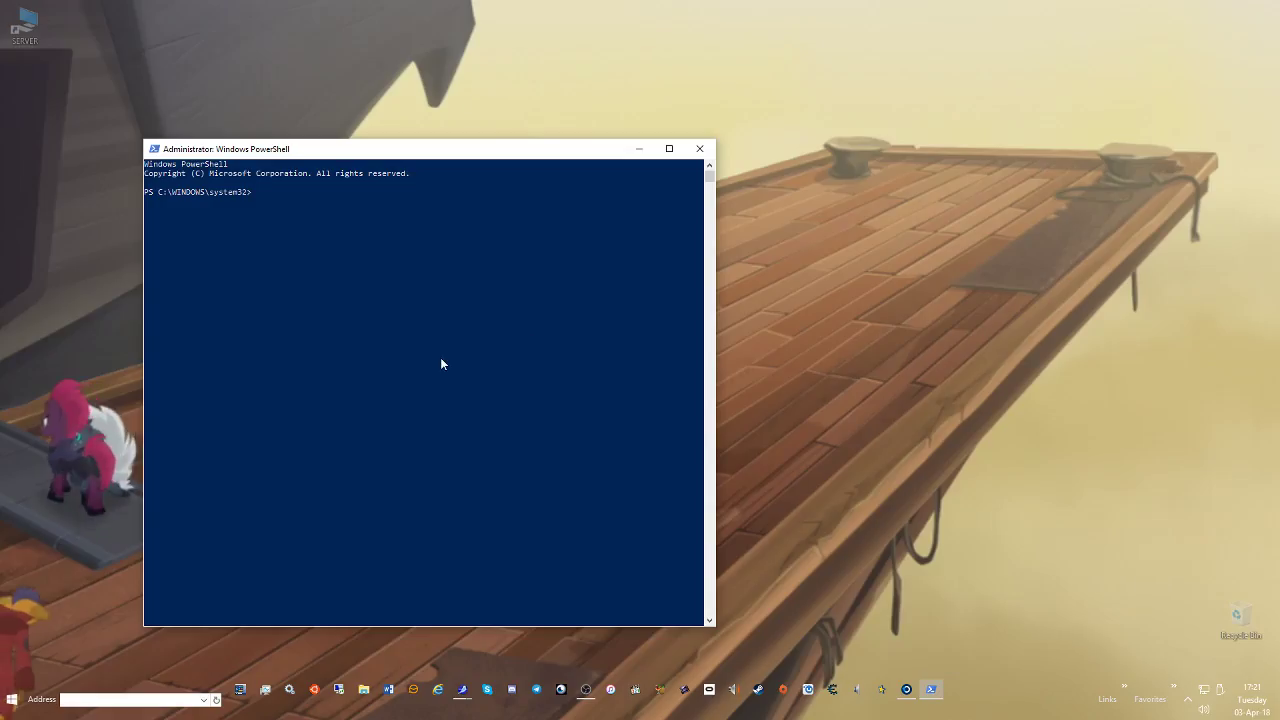
key("Return")
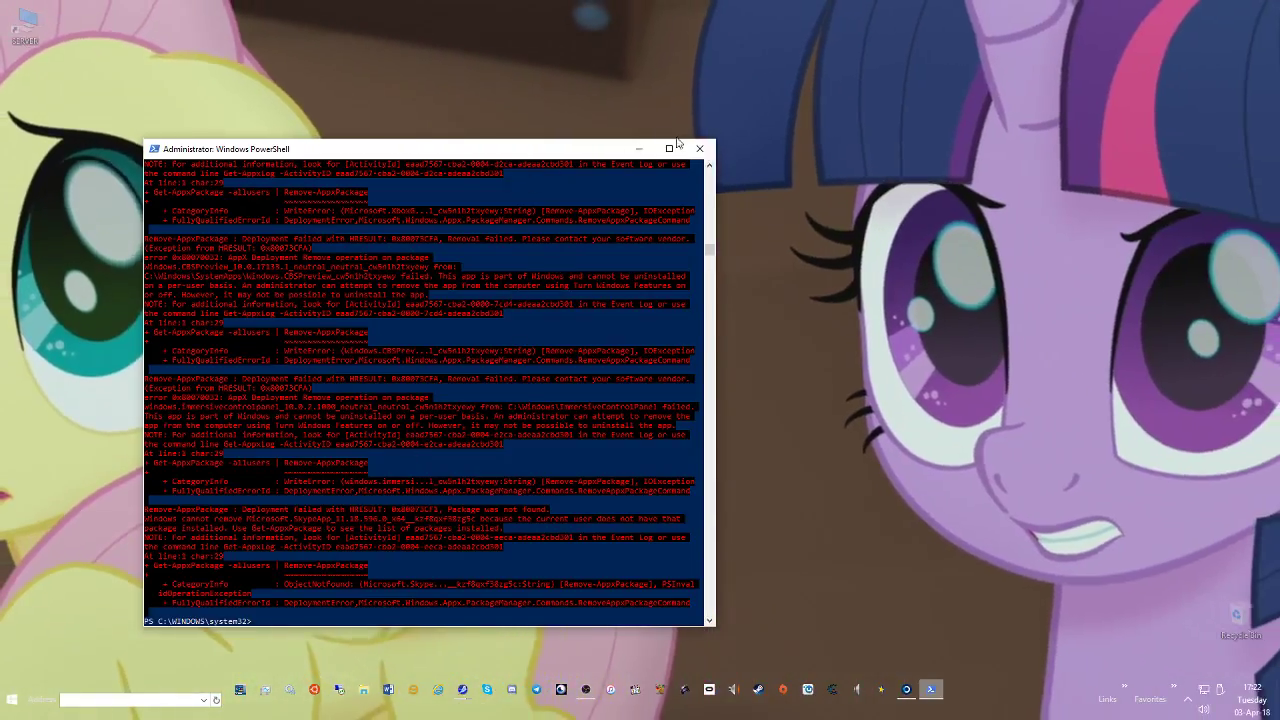
left_click(690, 149)
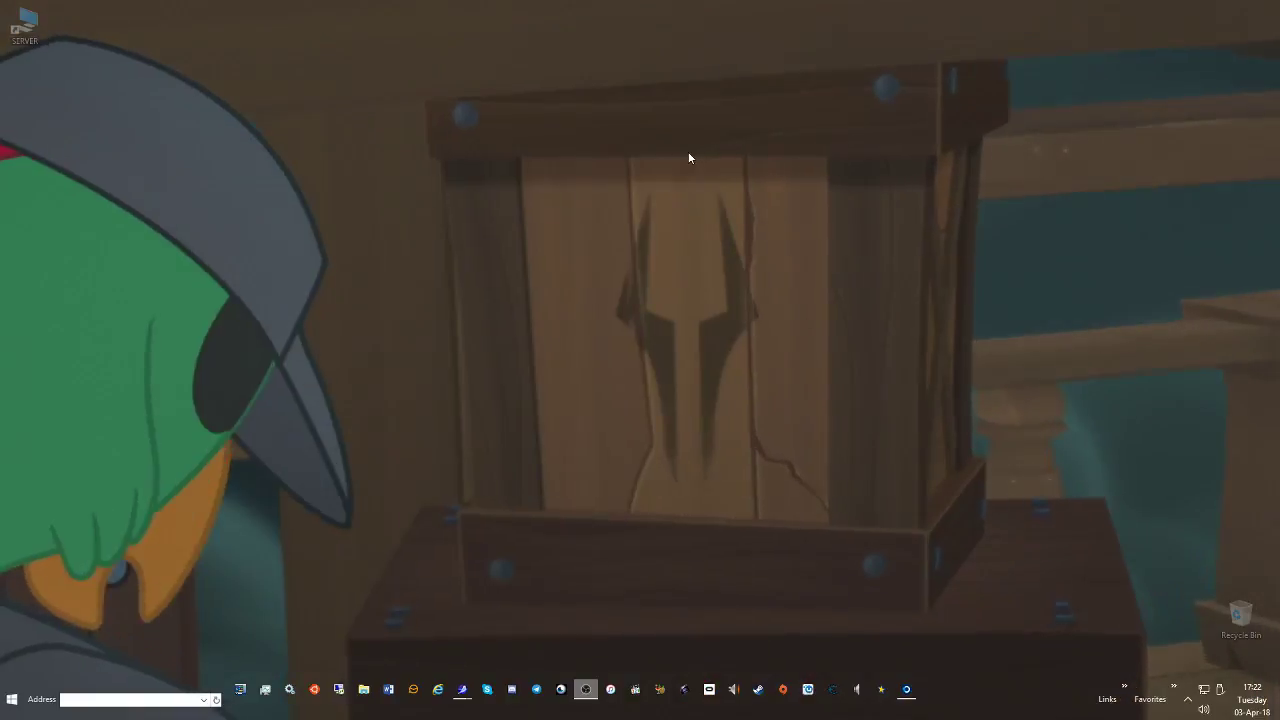
Check which Universal Applications are still listed in the Start10 menu
left_click(10, 702)
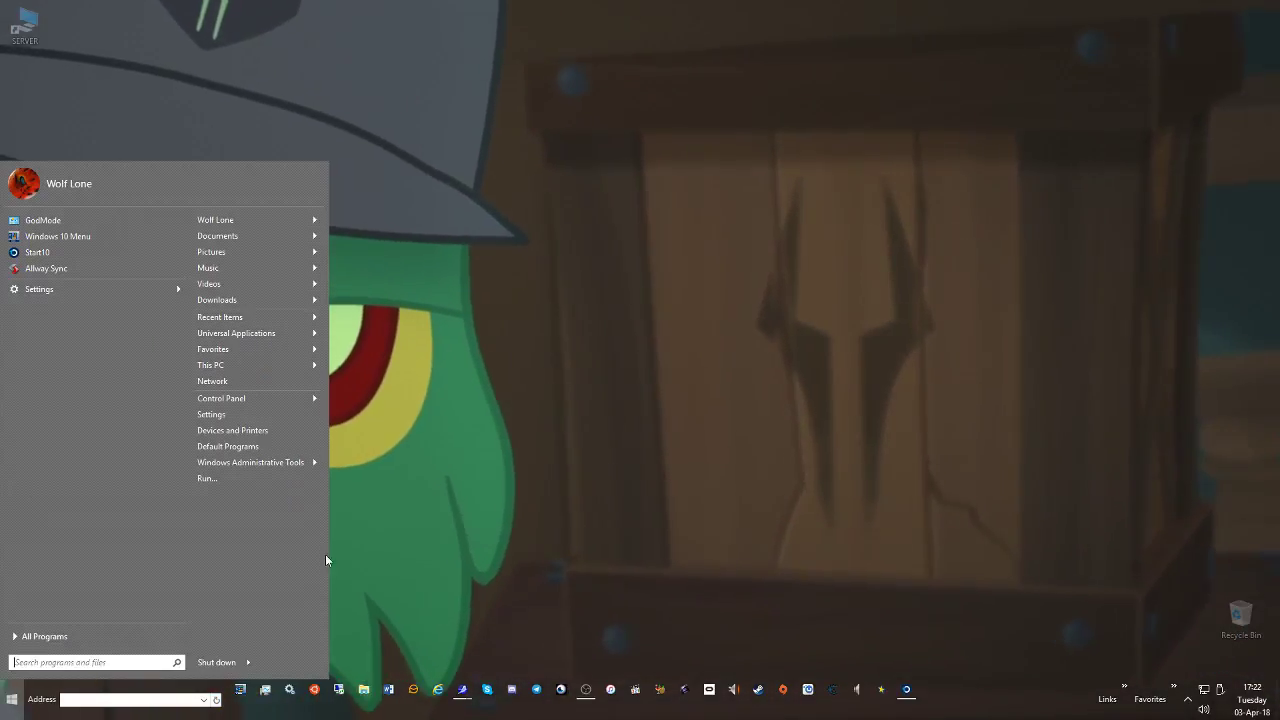
mouse_move(256, 334)
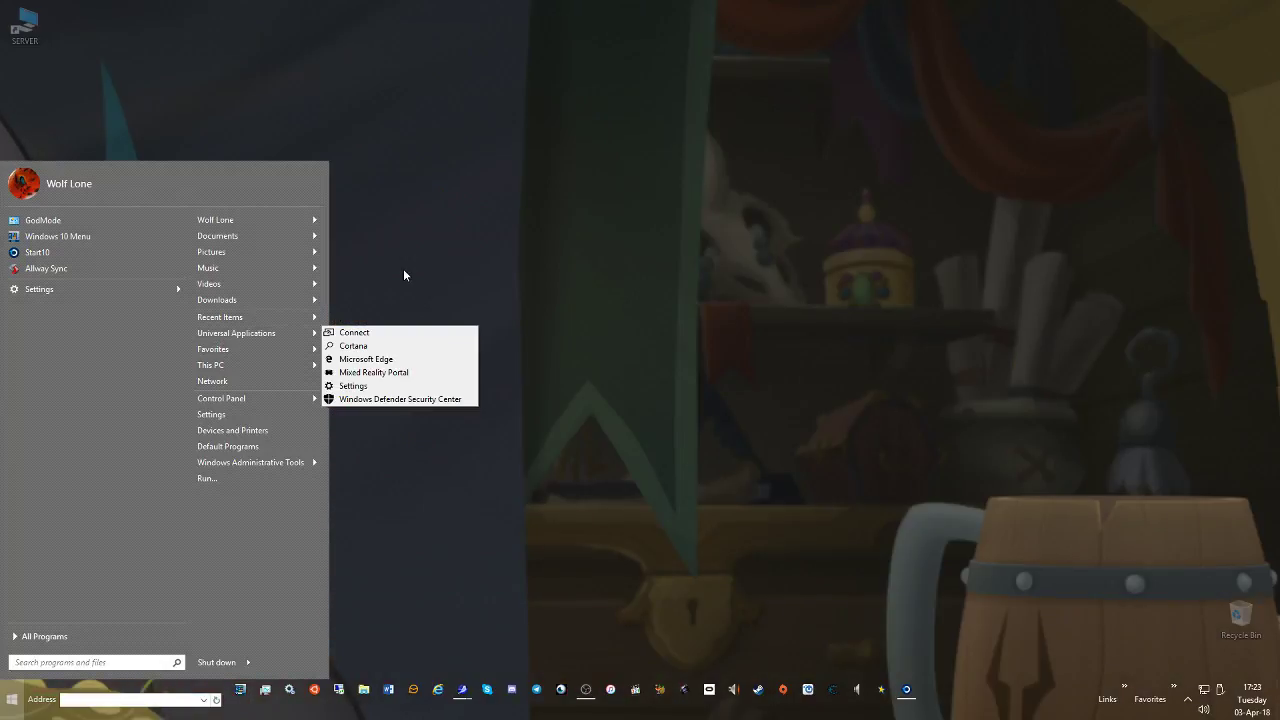
left_click(574, 287)
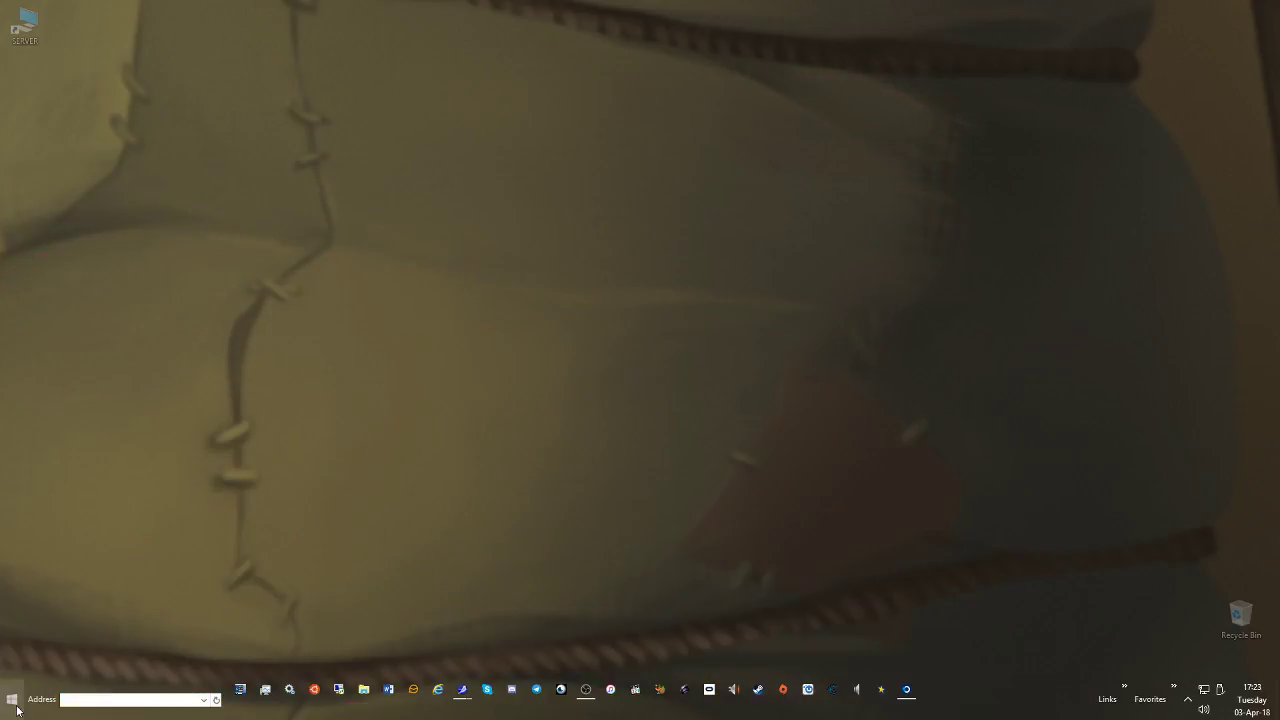
Turn off "Use Start full screen" in the Start personalization settings and close Settings
left_click(242, 688)
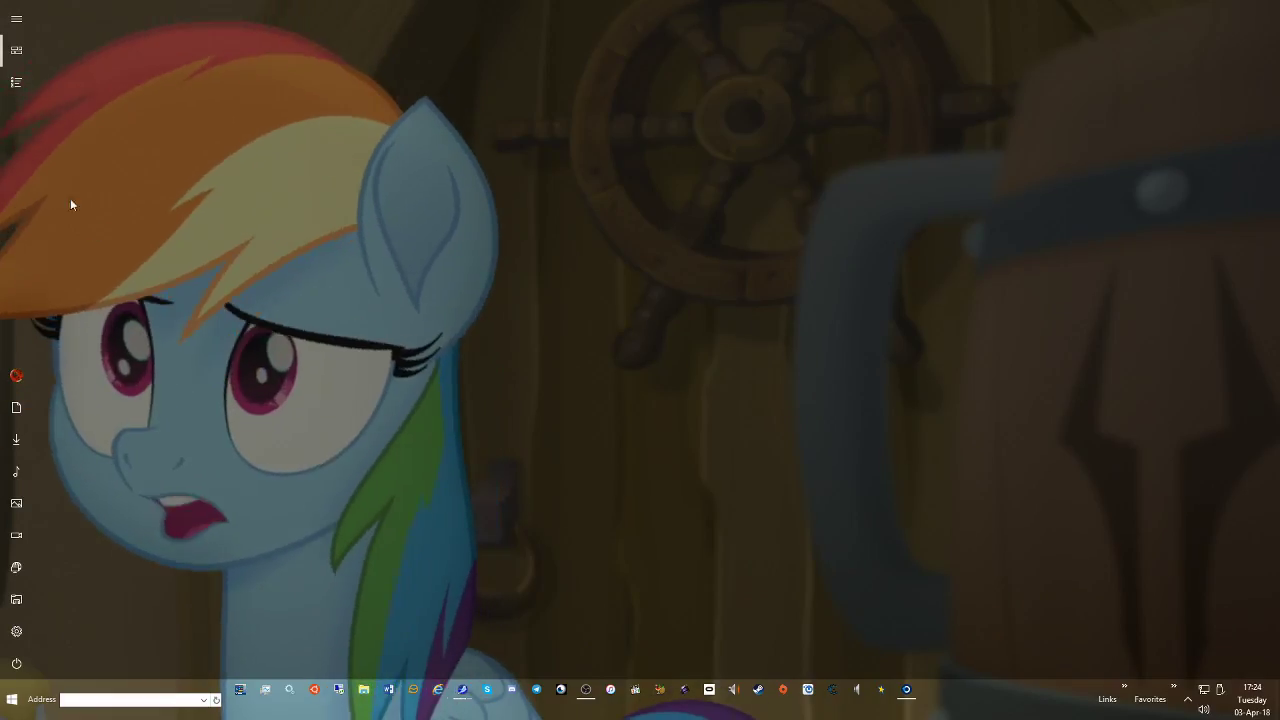
left_click(16, 631)
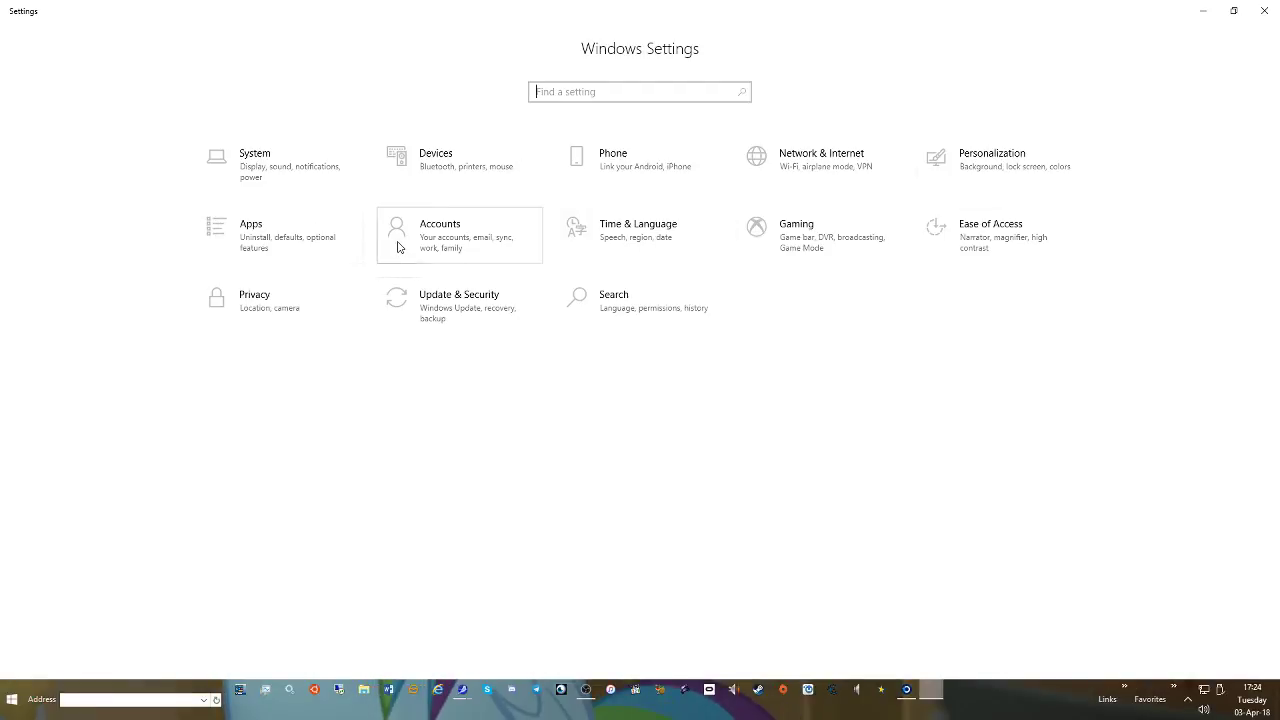
left_click(964, 180)
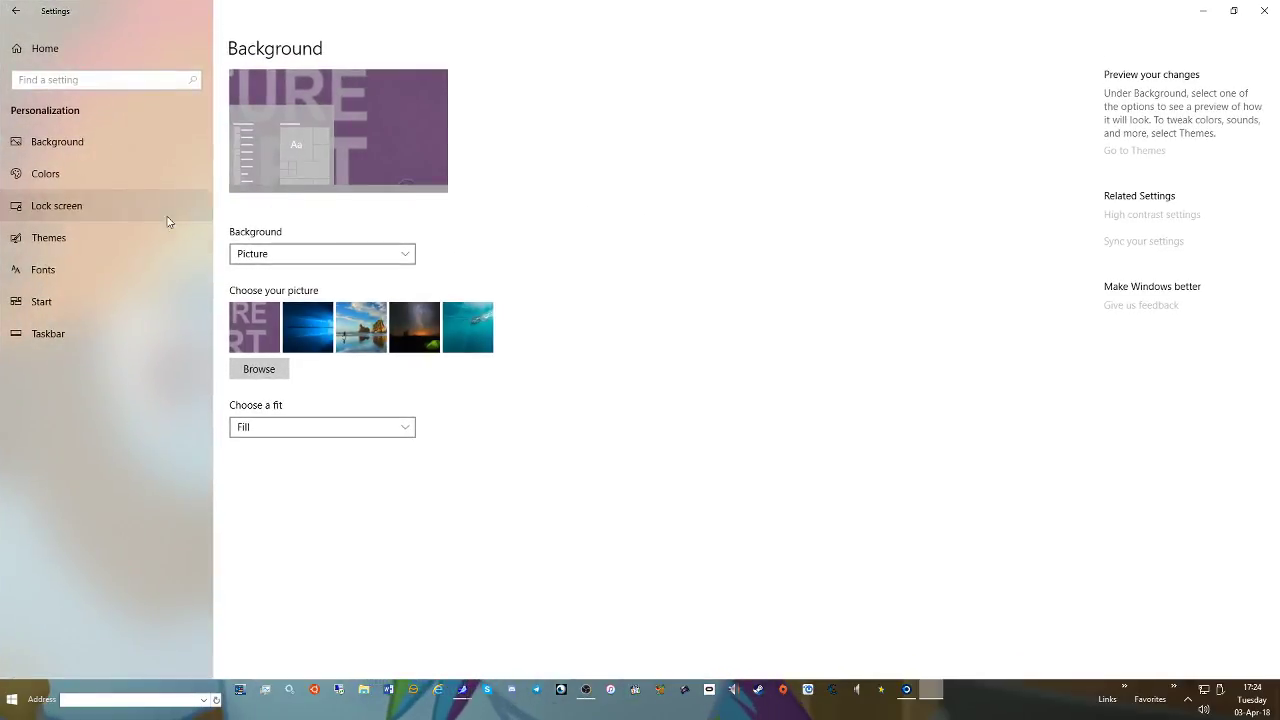
left_click(52, 304)
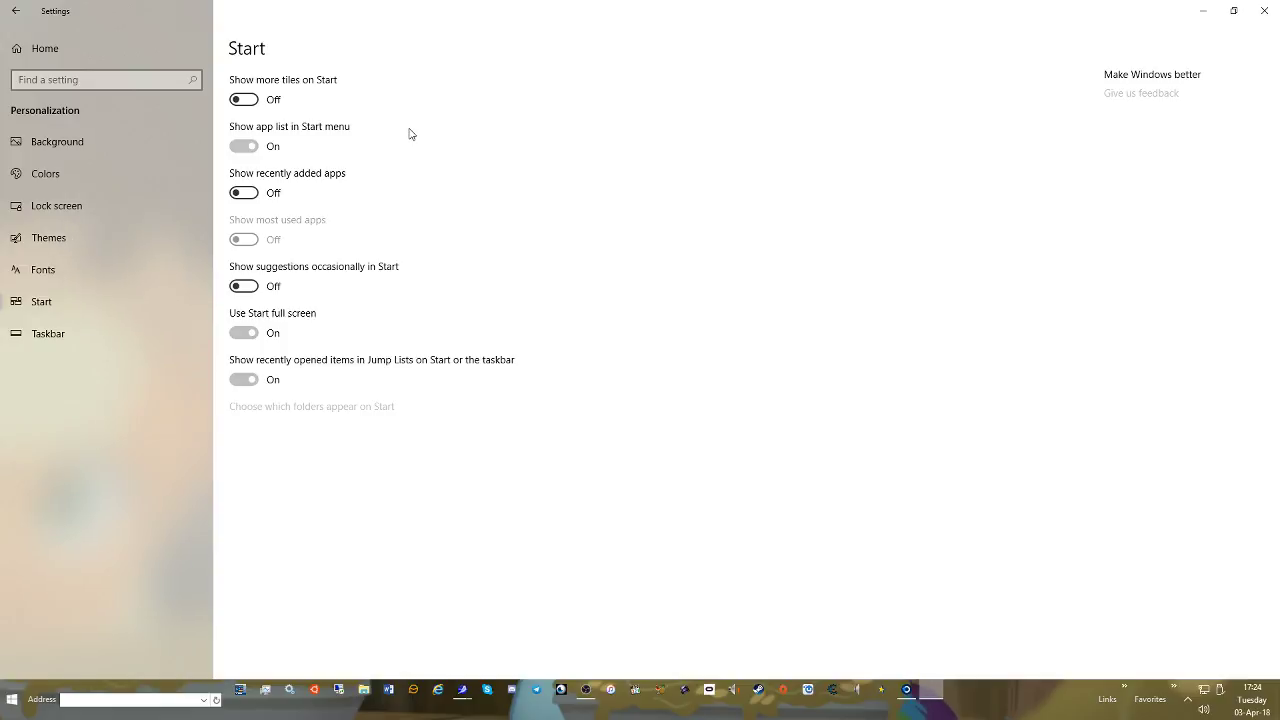
left_click(247, 336)
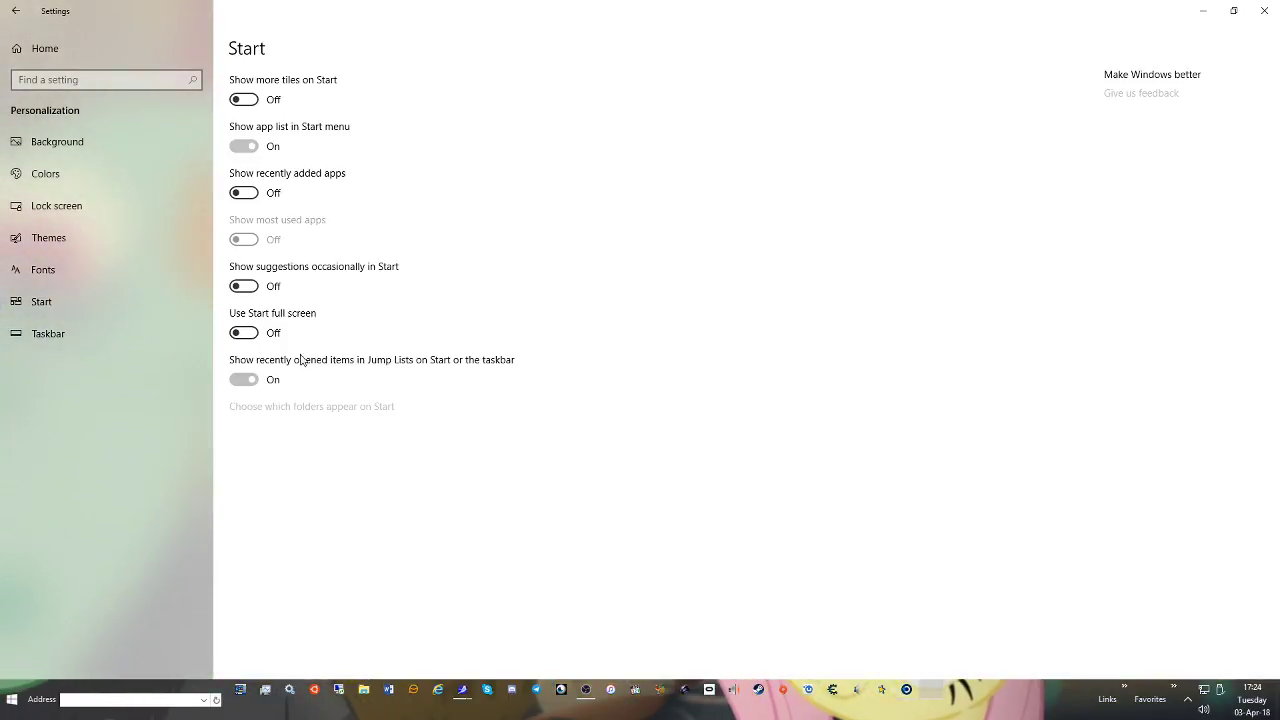
left_click(1264, 10)
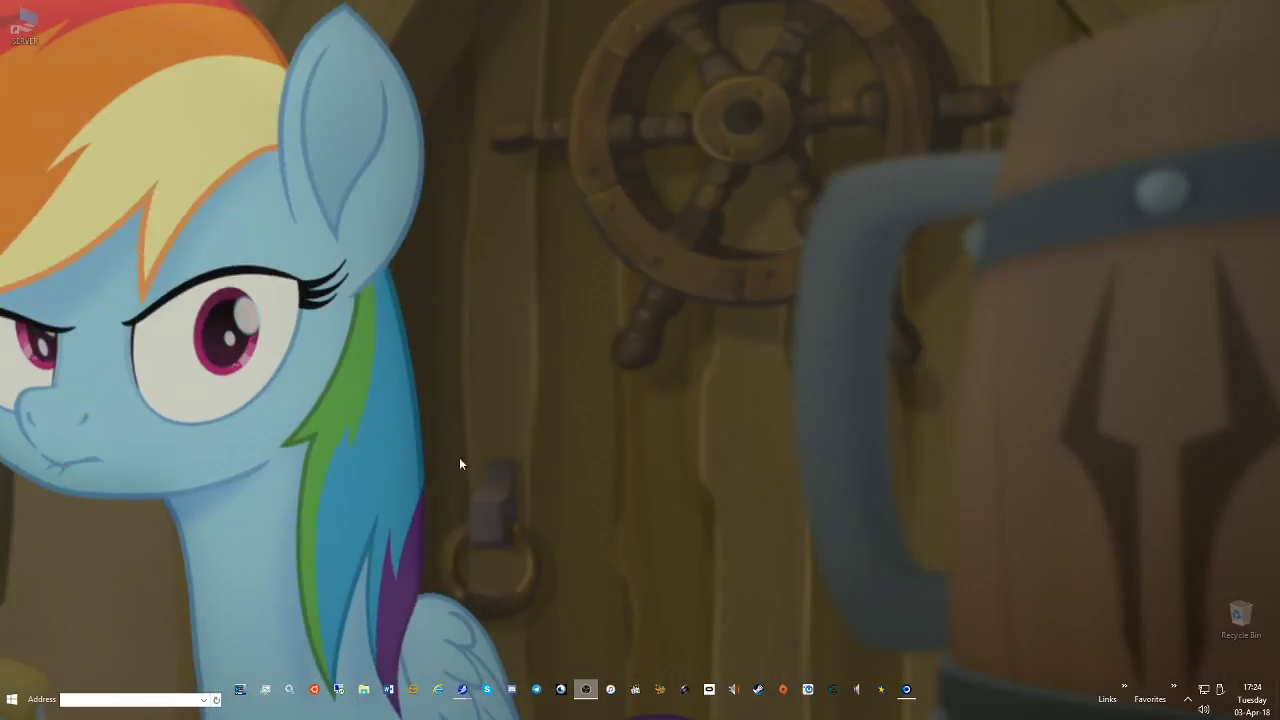
Examine the app list in the default Windows 10 Start menu, then dismiss it
key("super")
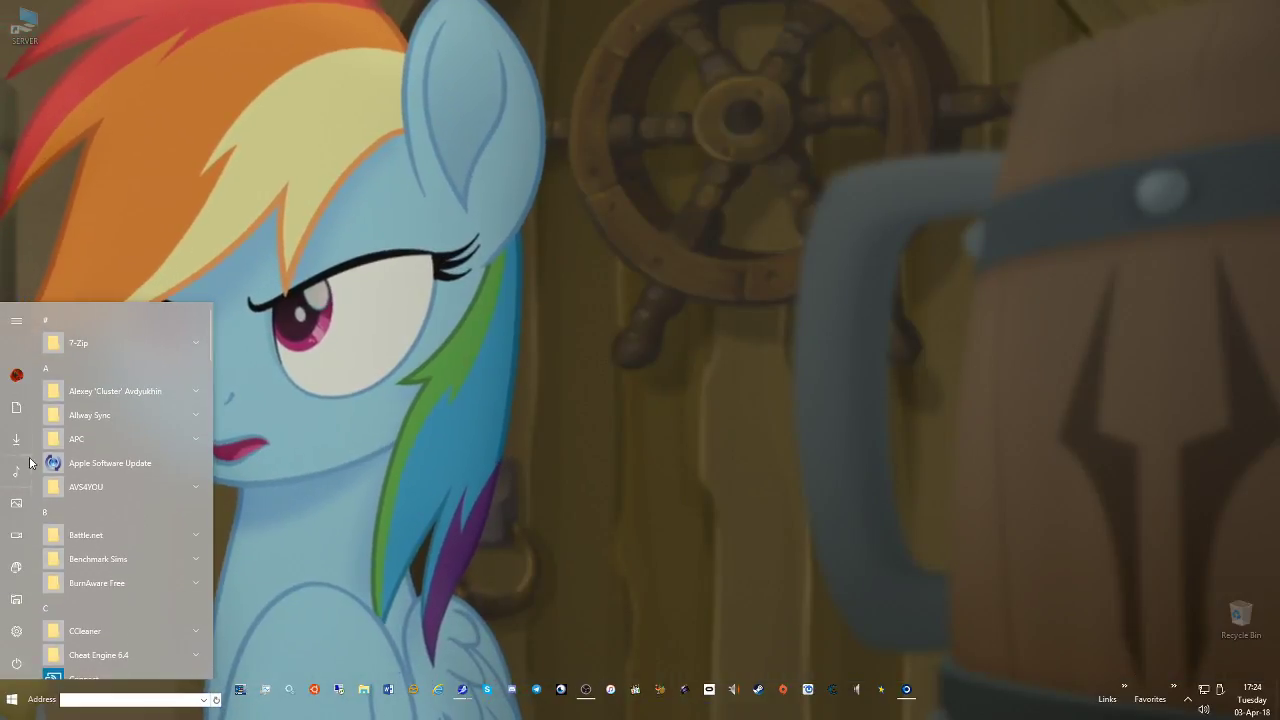
scroll(111, 461, "down", 10)
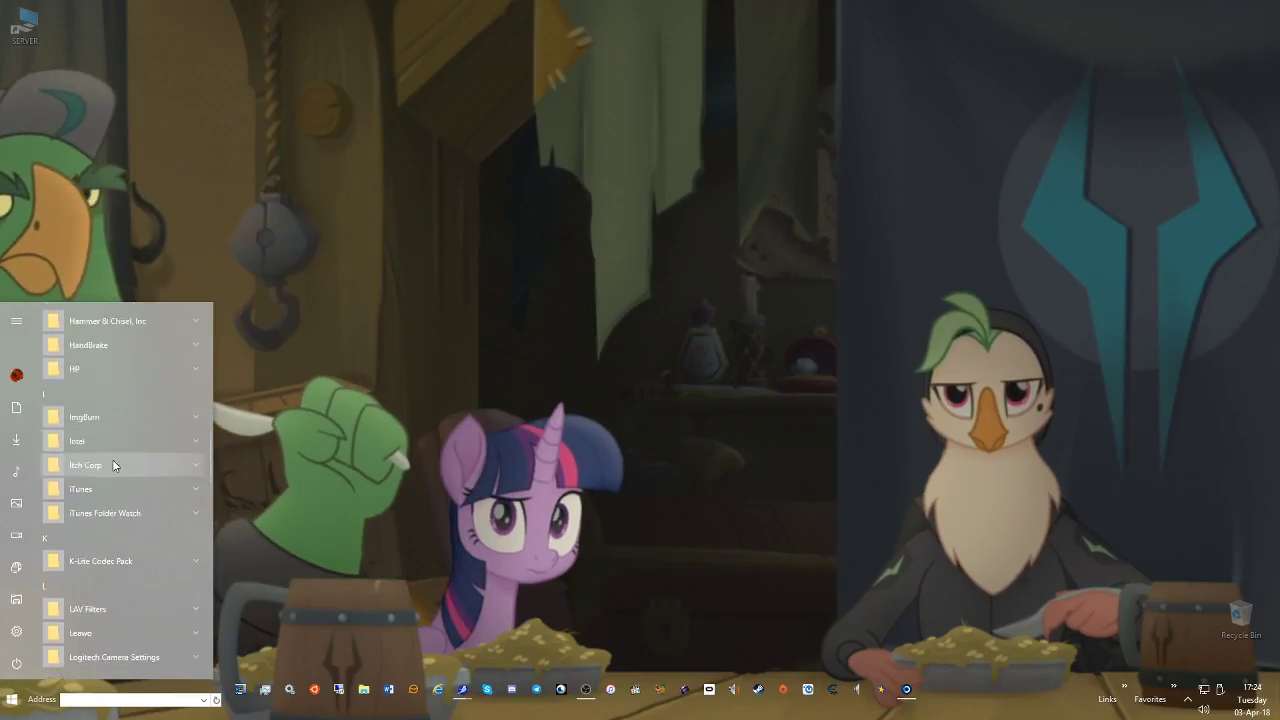
scroll(118, 470, "up", 5)
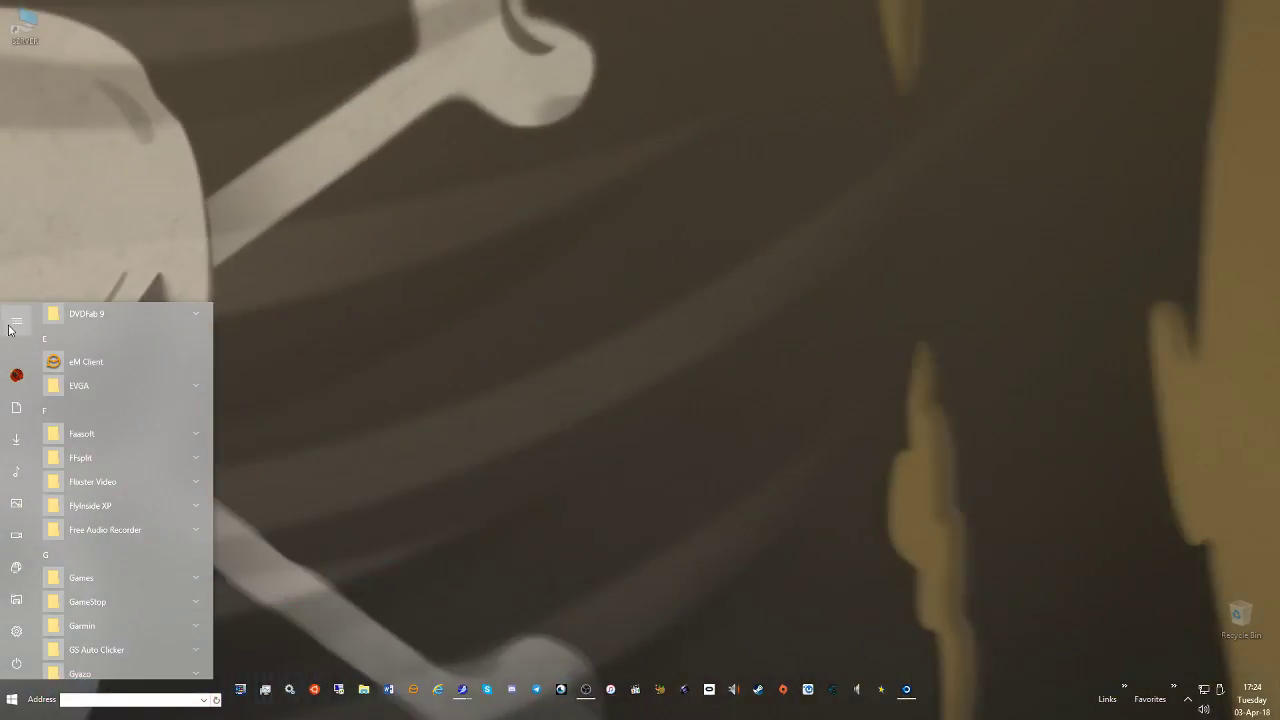
left_click(15, 328)
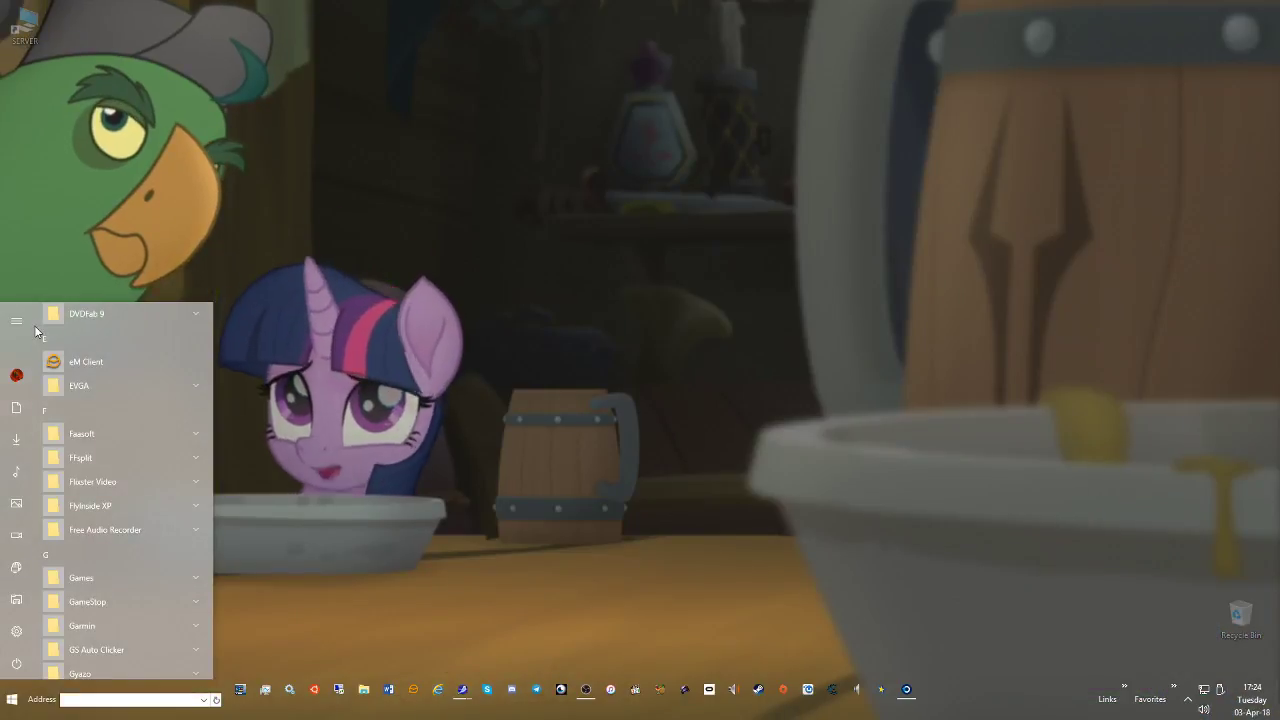
left_click(646, 524)
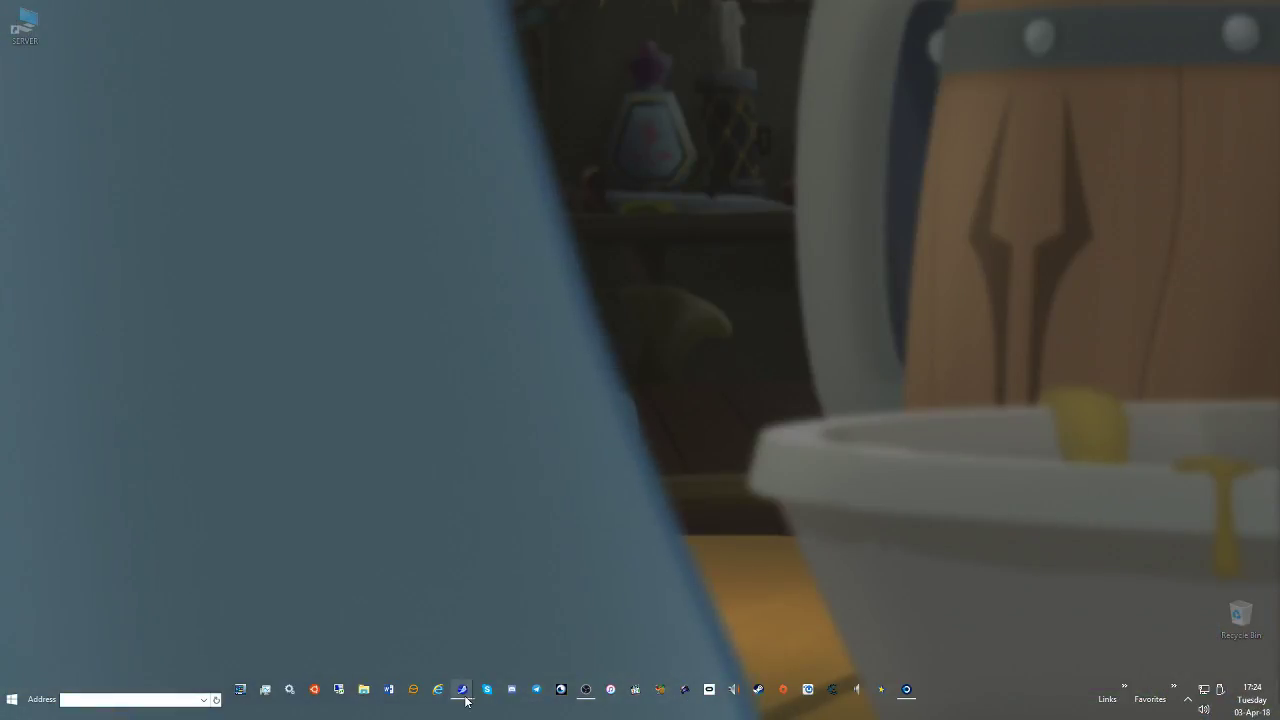
left_click(464, 692)
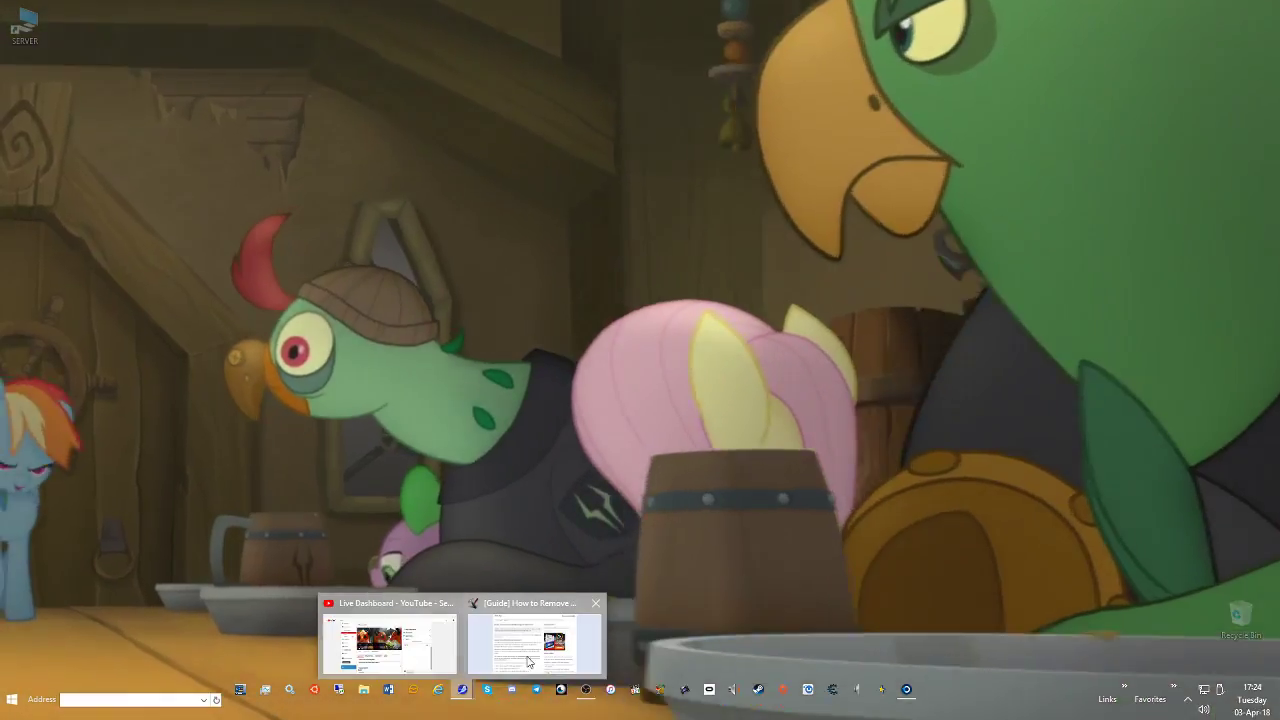
left_click(537, 638)
left_click_drag(422, 42, 81, 18)
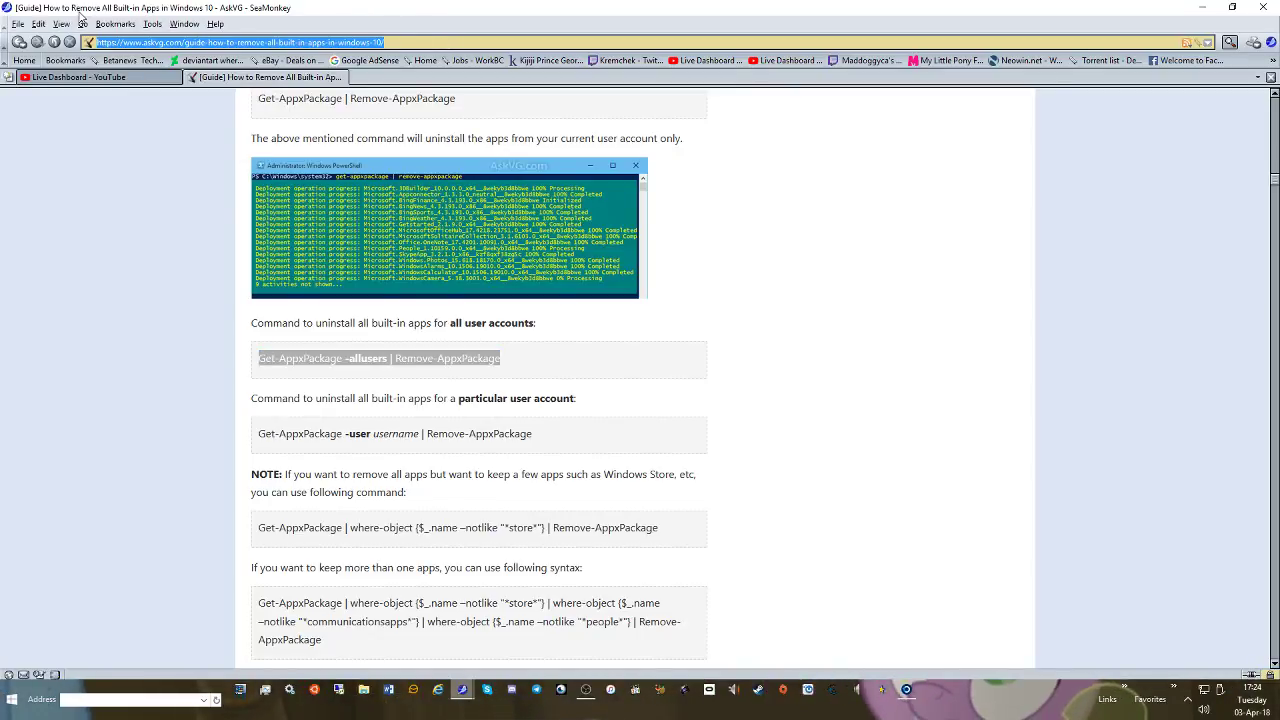
type("www.stardock.com")
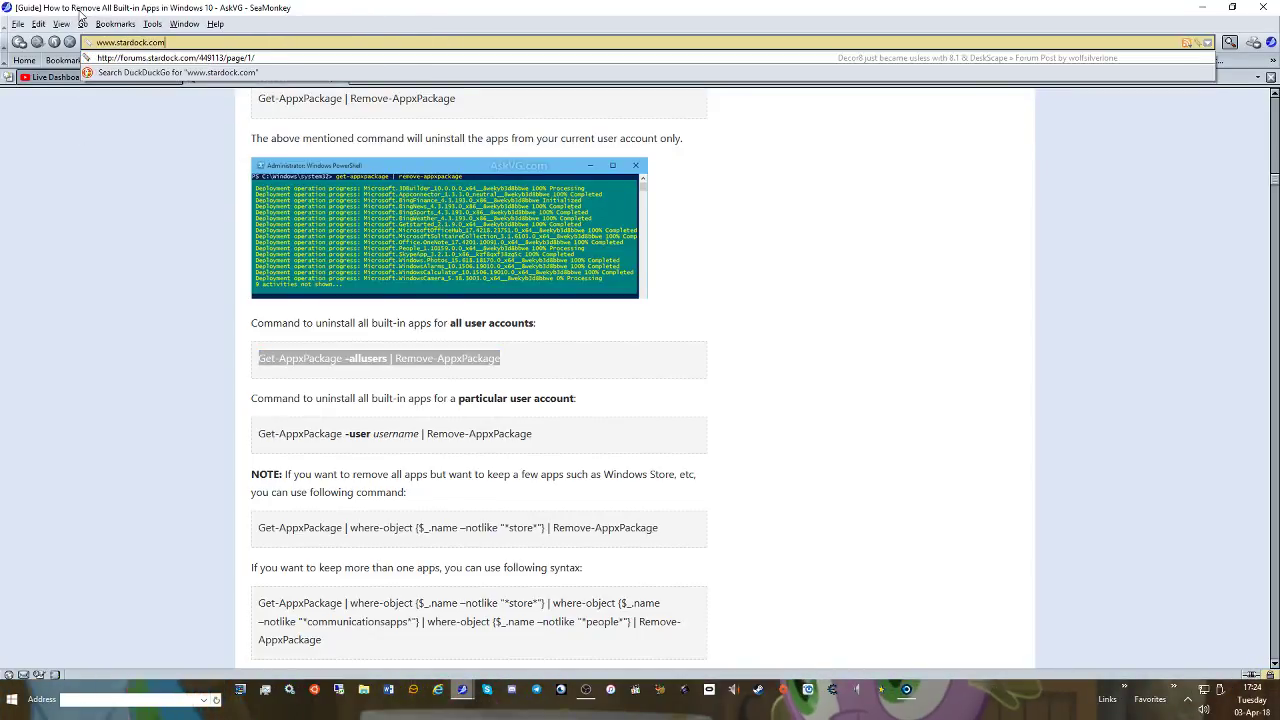
key("Return")
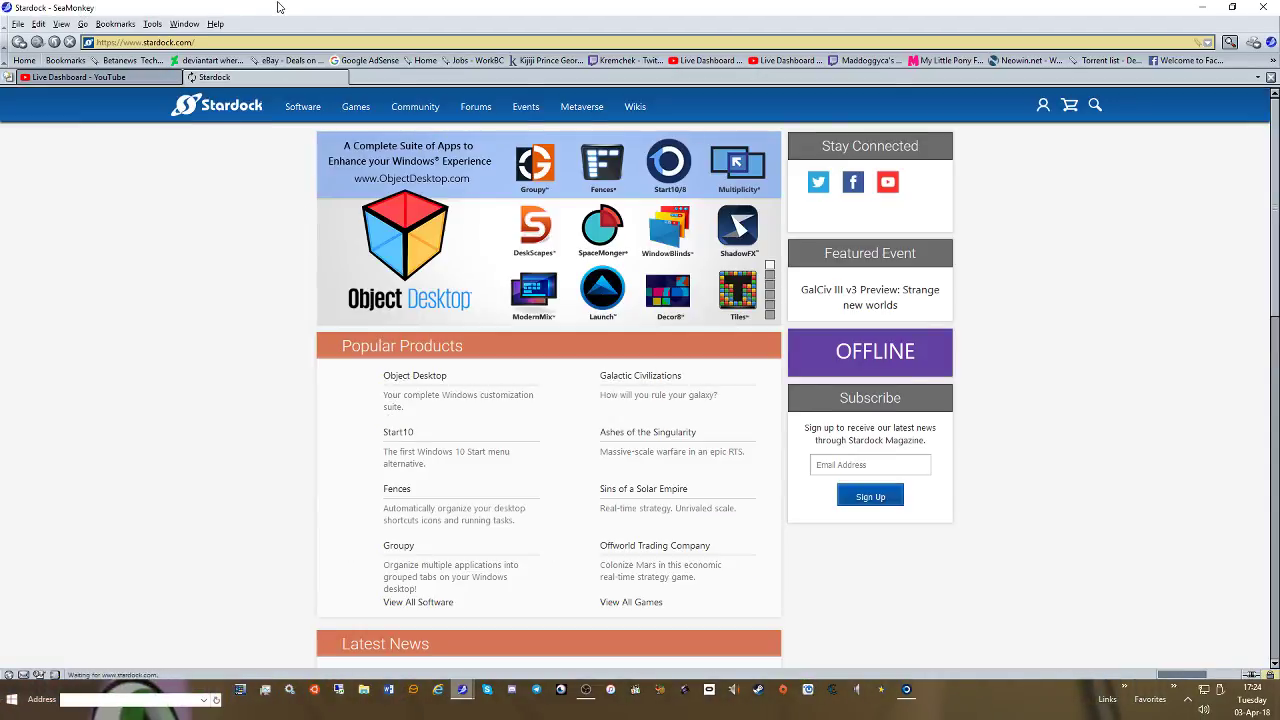
left_click(389, 446)
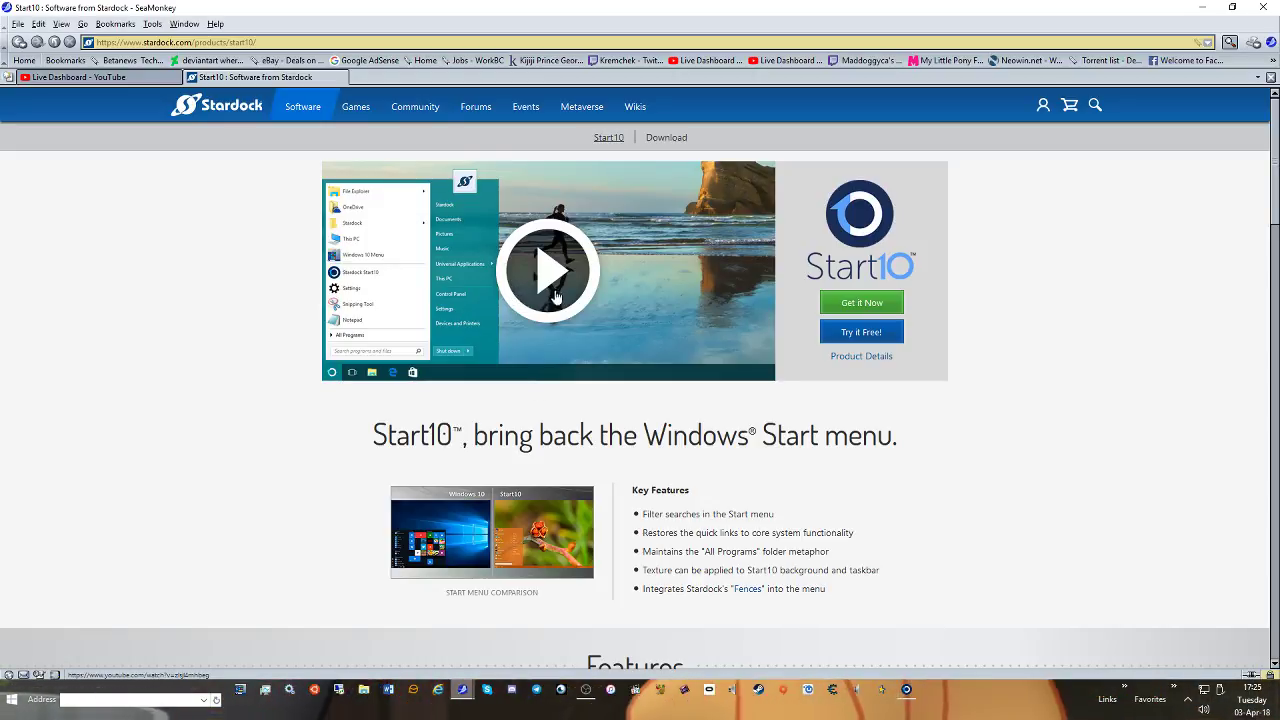
Look through the All Programs list in the Start10 menu and dismiss the menu
left_click(14, 699)
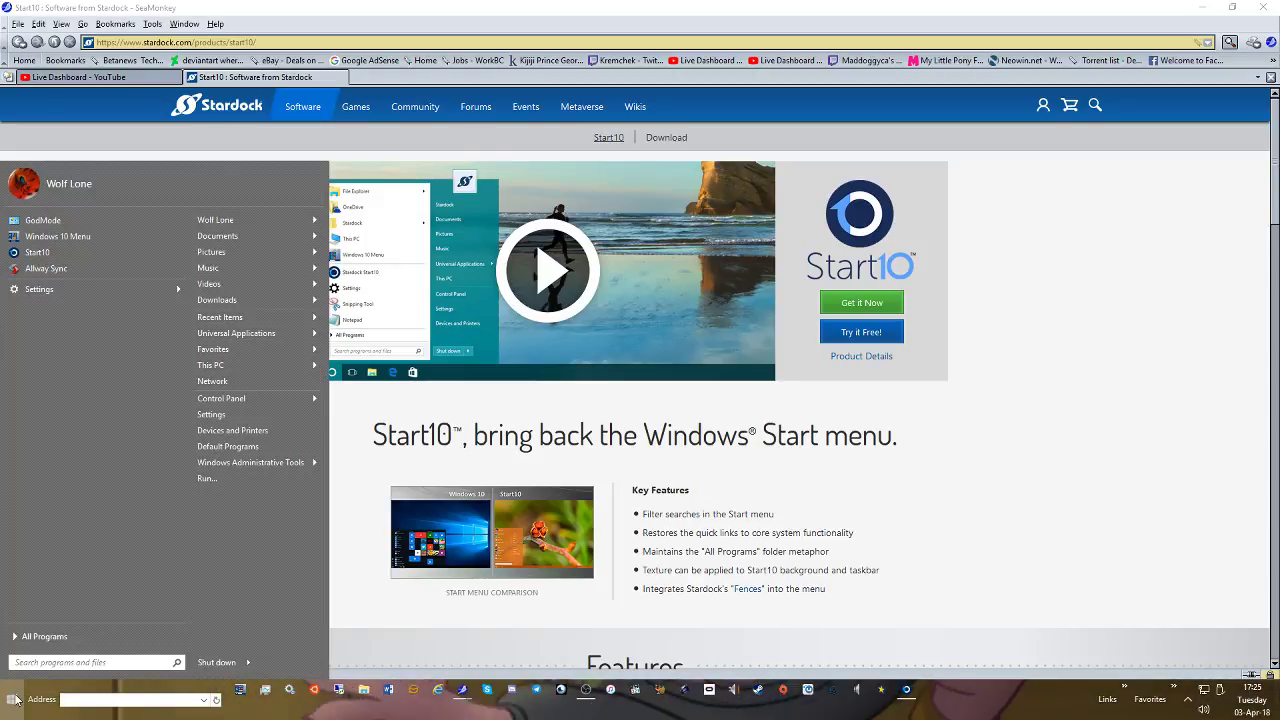
left_click(122, 634)
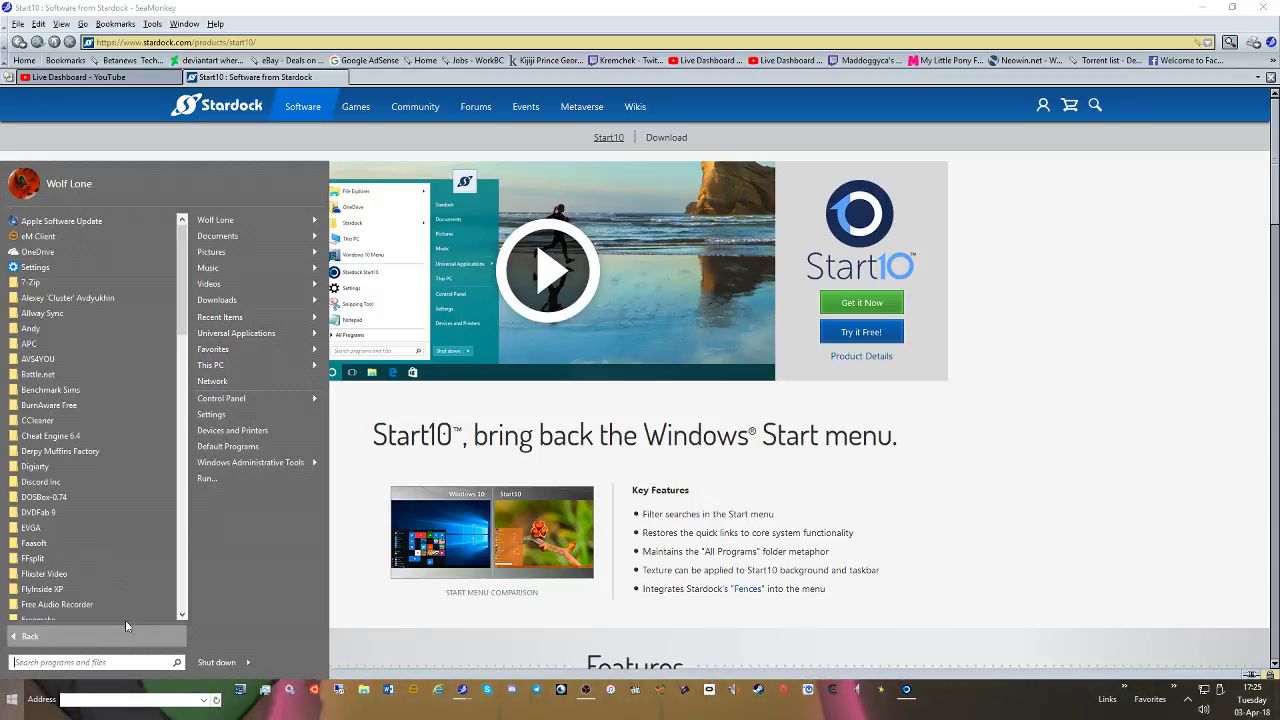
scroll(128, 497, "down", 10)
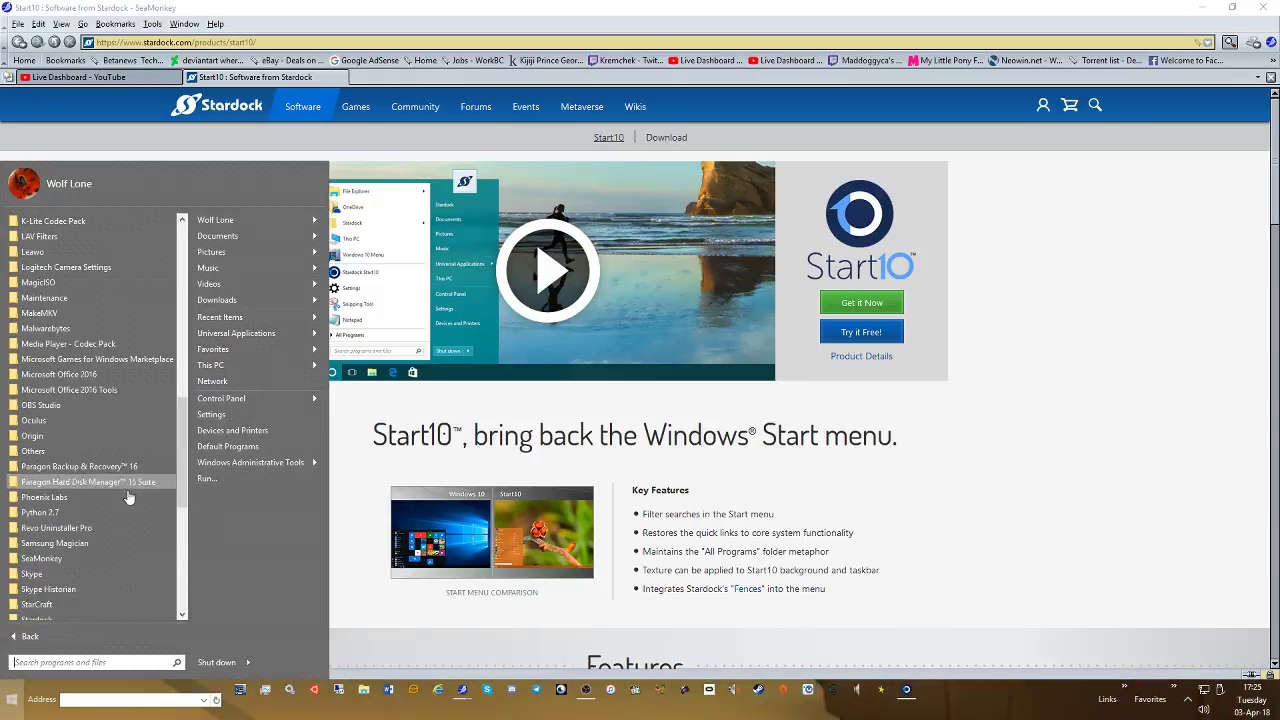
scroll(128, 491, "up", 10)
left_click(1149, 216)
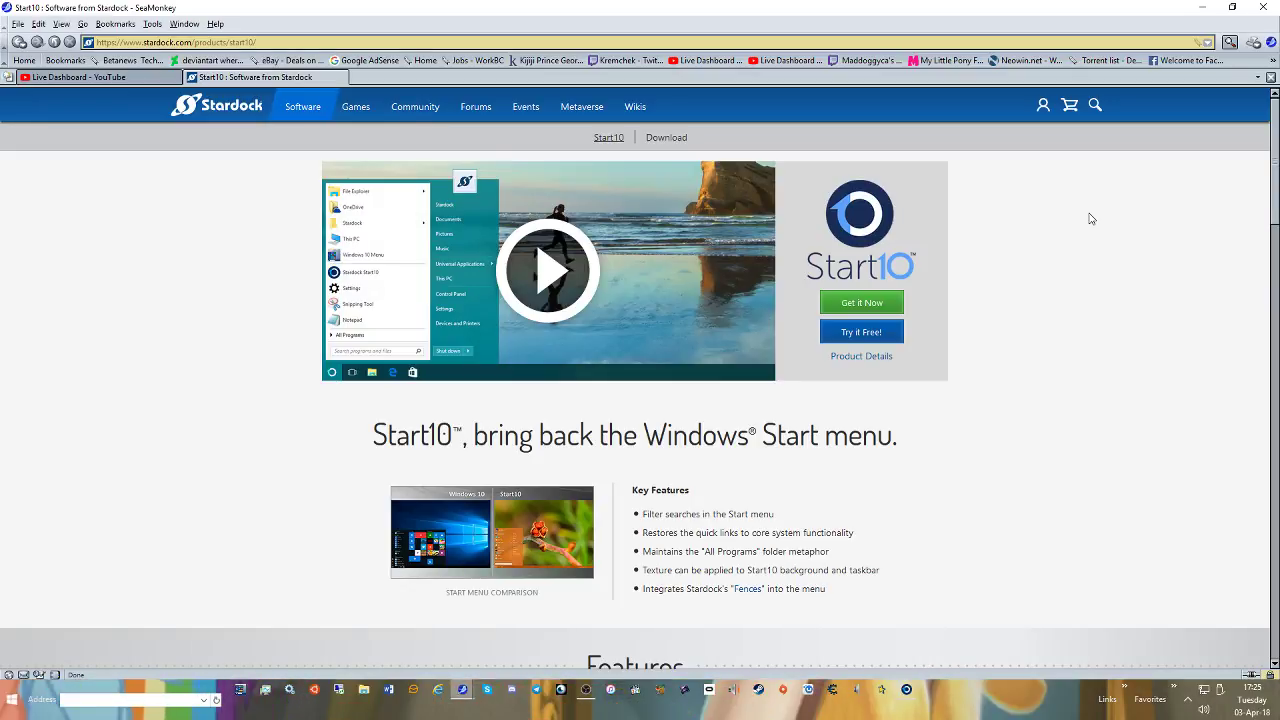
Close the browser window showing the Start10 product page
double_click(870, 5)
double_click(814, 49)
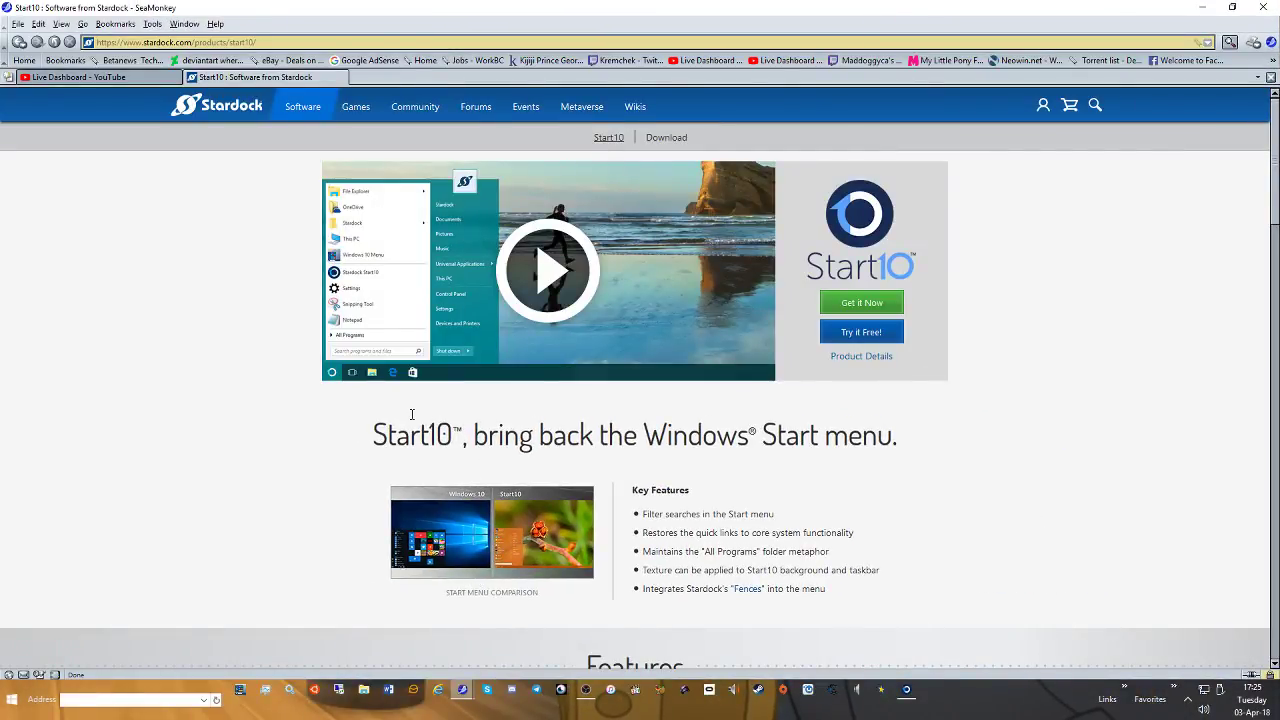
left_click(1266, 8)
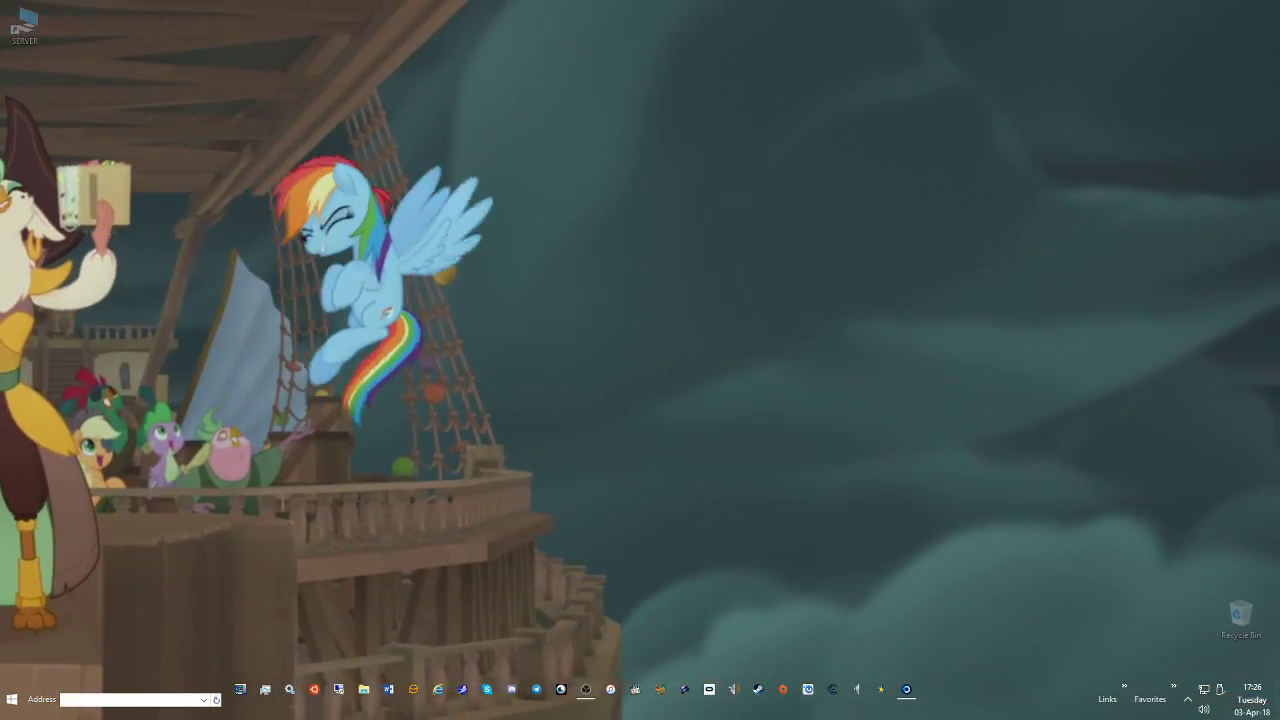
Launch gpedit.msc, maximize the Local Group Policy Editor window and widen its console tree
key("super+r")
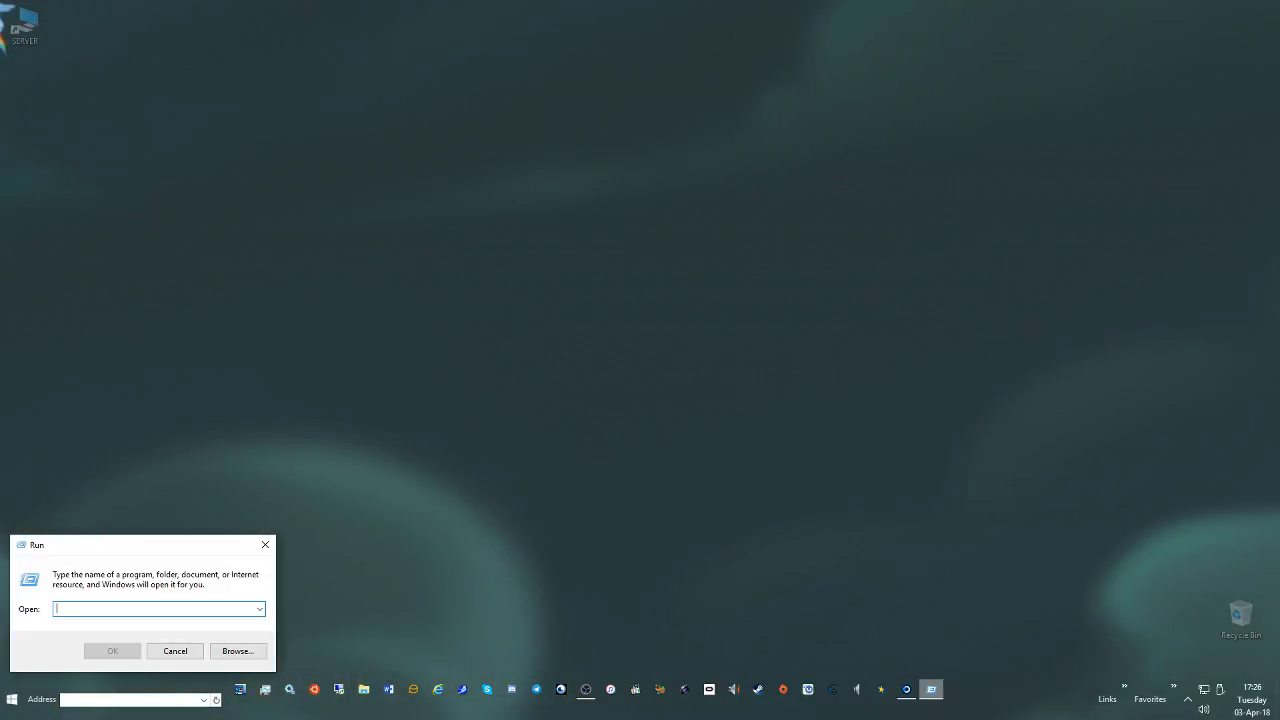
type("gpedit.msc")
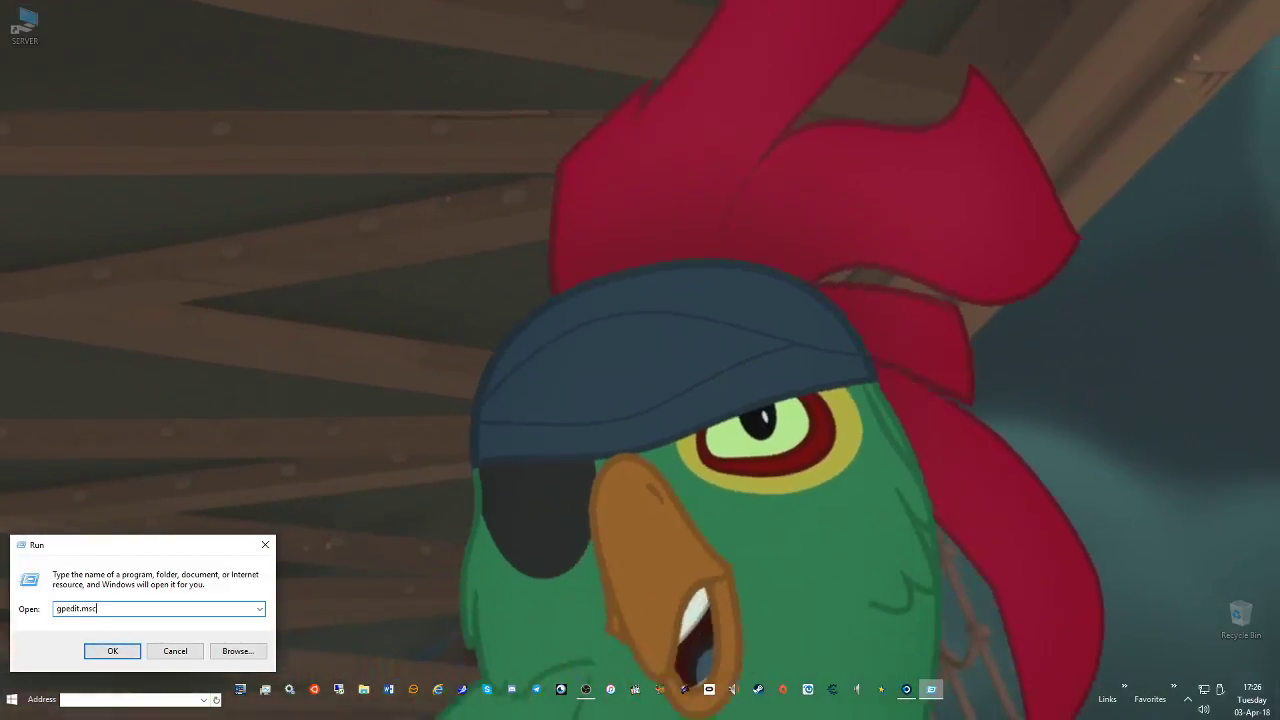
key("Return")
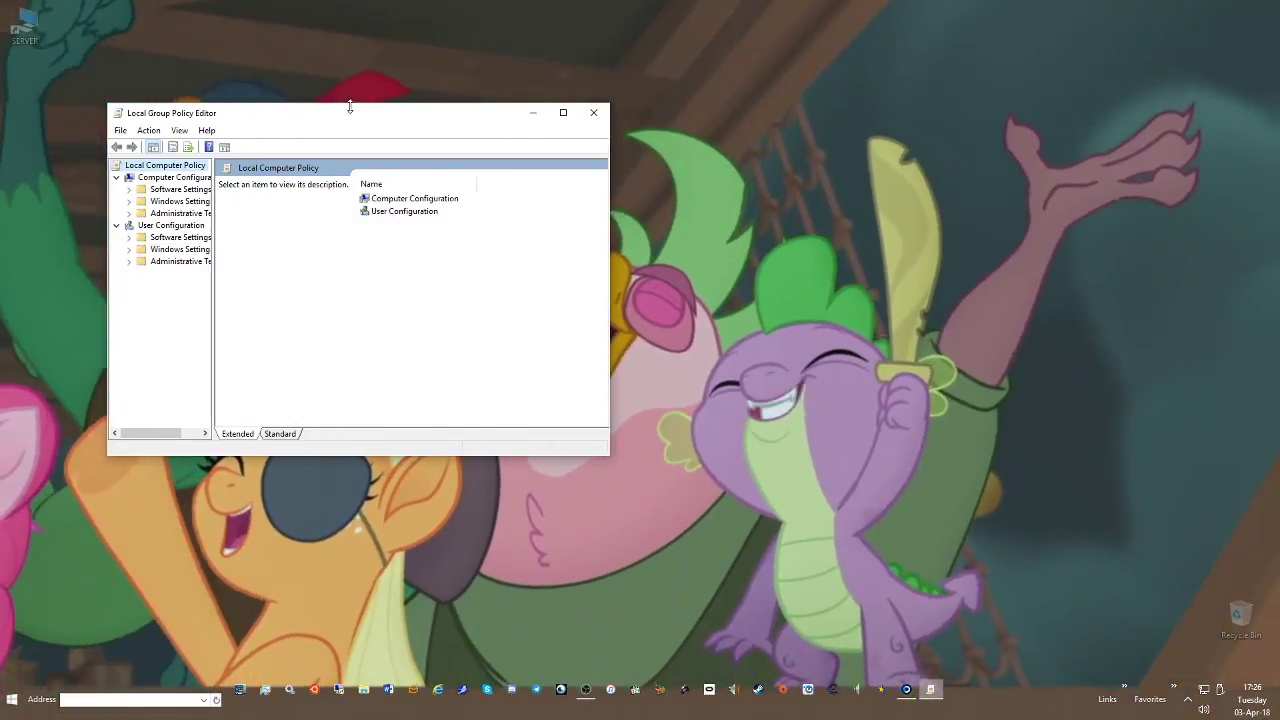
left_click_drag(349, 108, 277, 1)
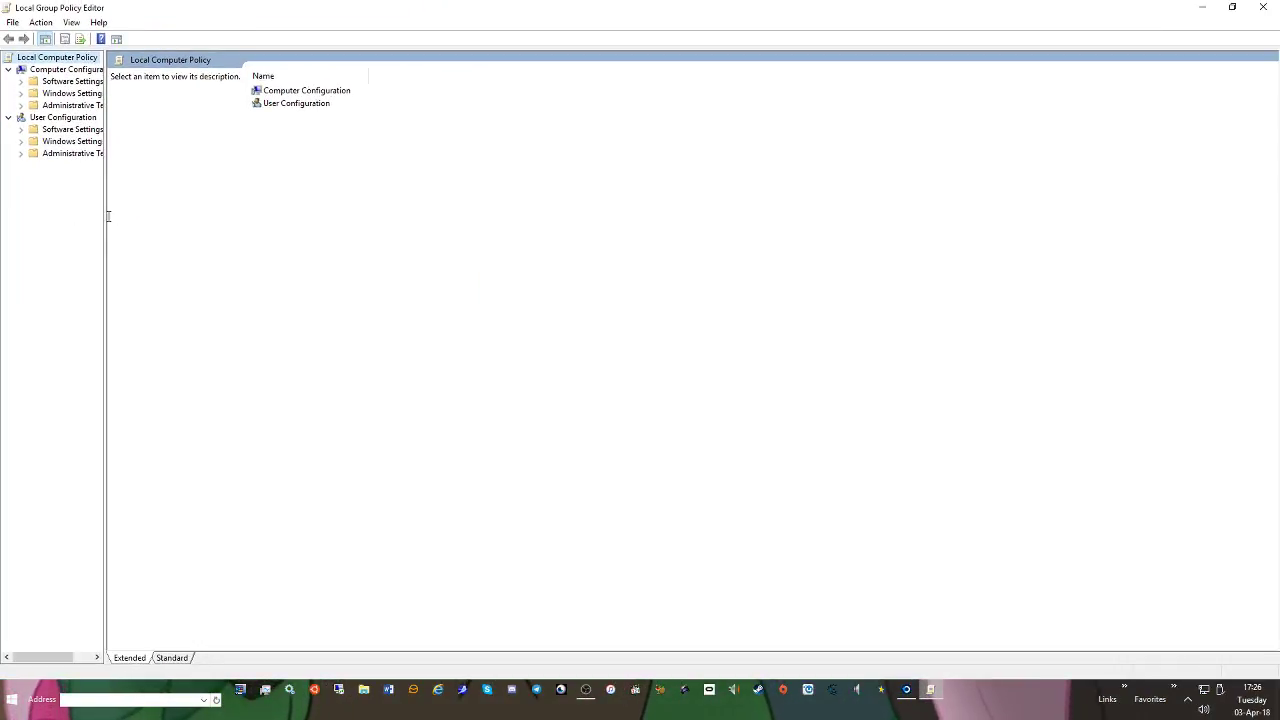
left_click_drag(107, 212, 414, 192)
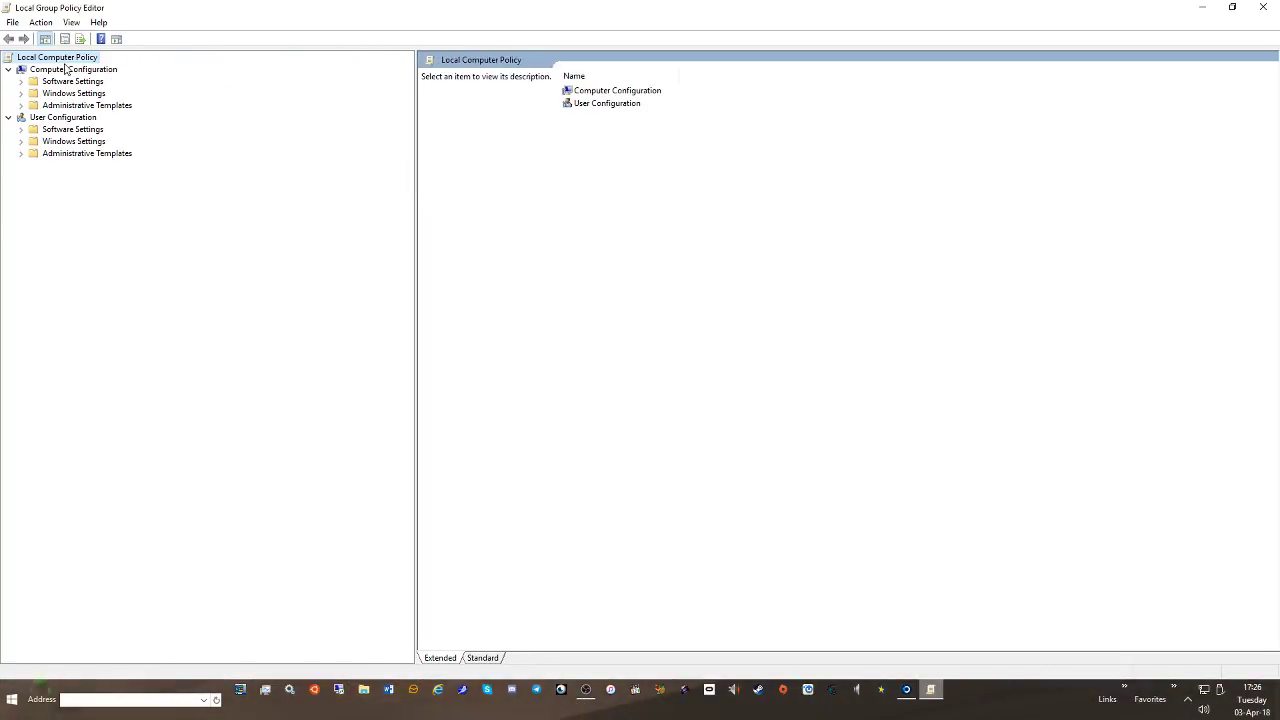
Look through the Personalization and Regional and Language Options policies in the Control Panel folder of Computer Configuration's Administrative Templates
left_click(21, 105)
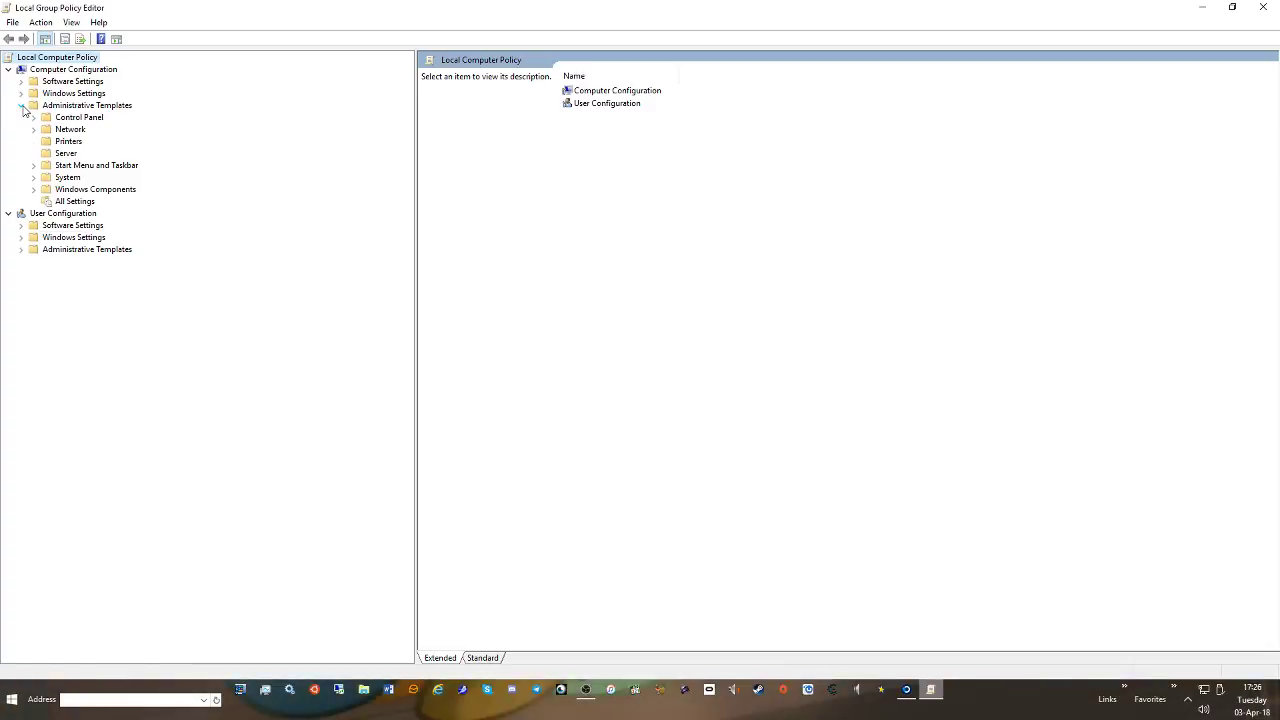
left_click(55, 106)
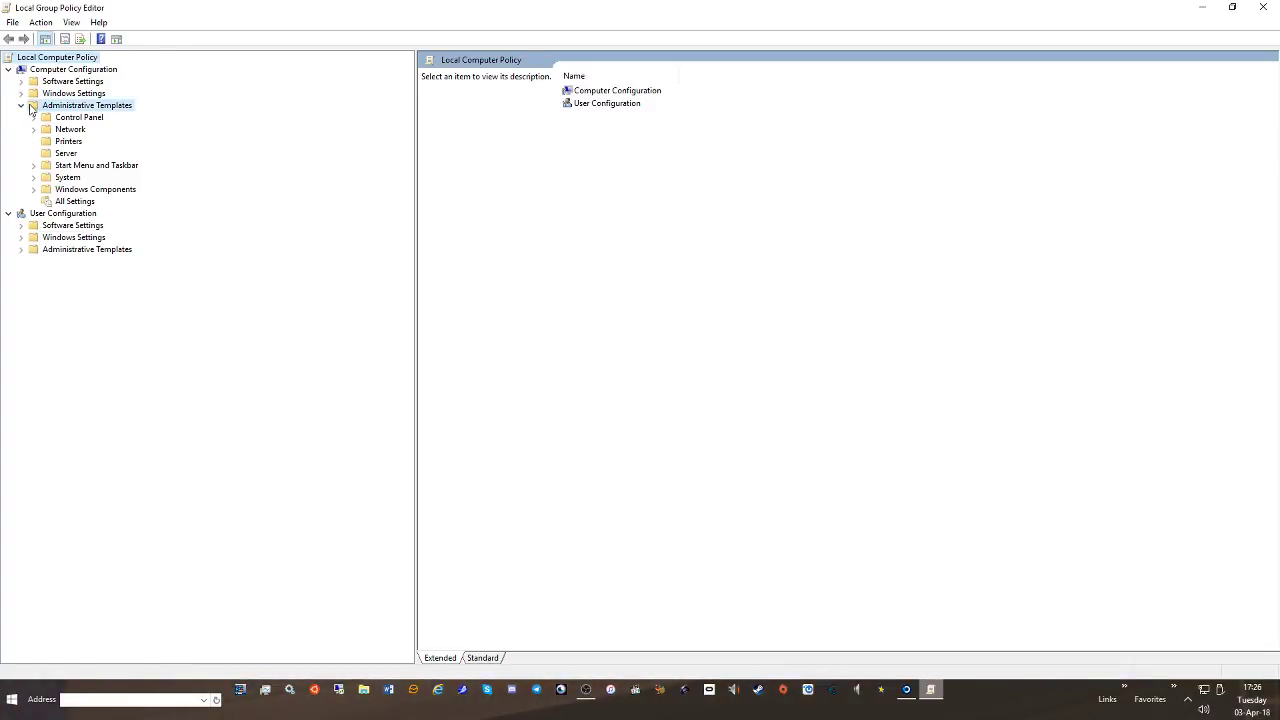
left_click(85, 117)
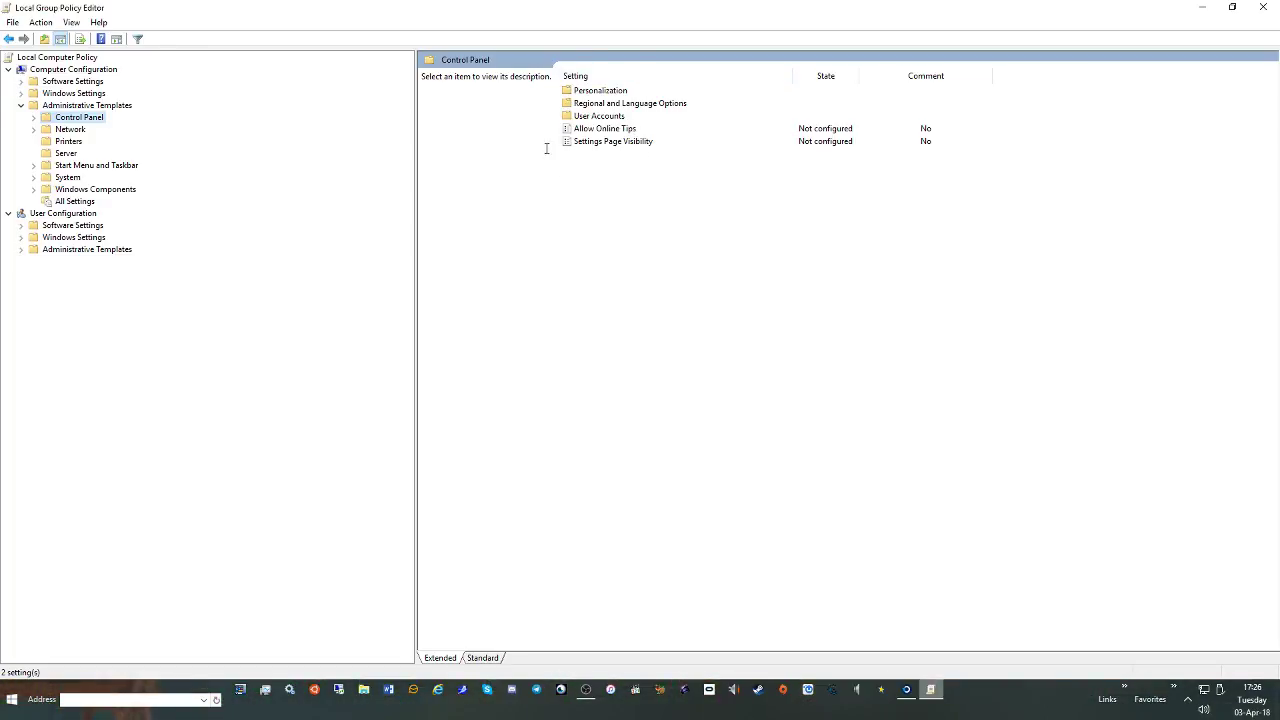
double_click(607, 91)
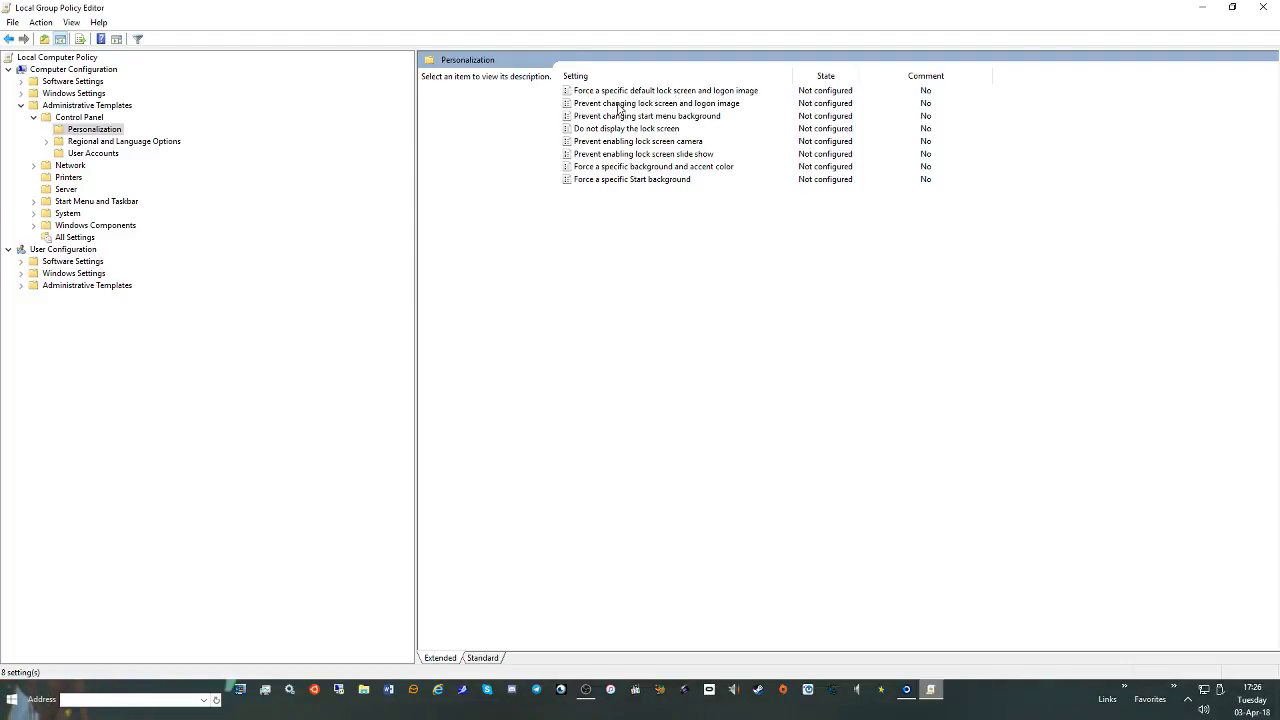
left_click(150, 142)
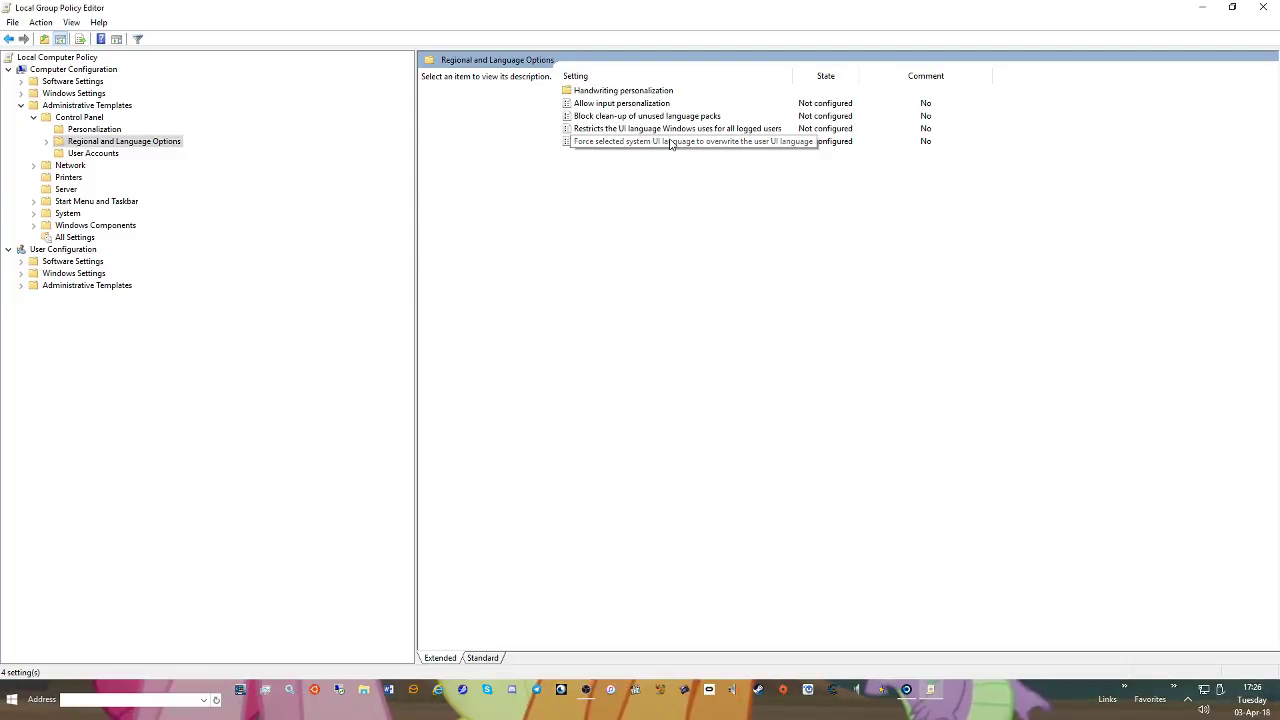
Open the Domain Profile policies of Windows Defender Firewall within Network Connections, in the Network administrative templates
left_click(34, 166)
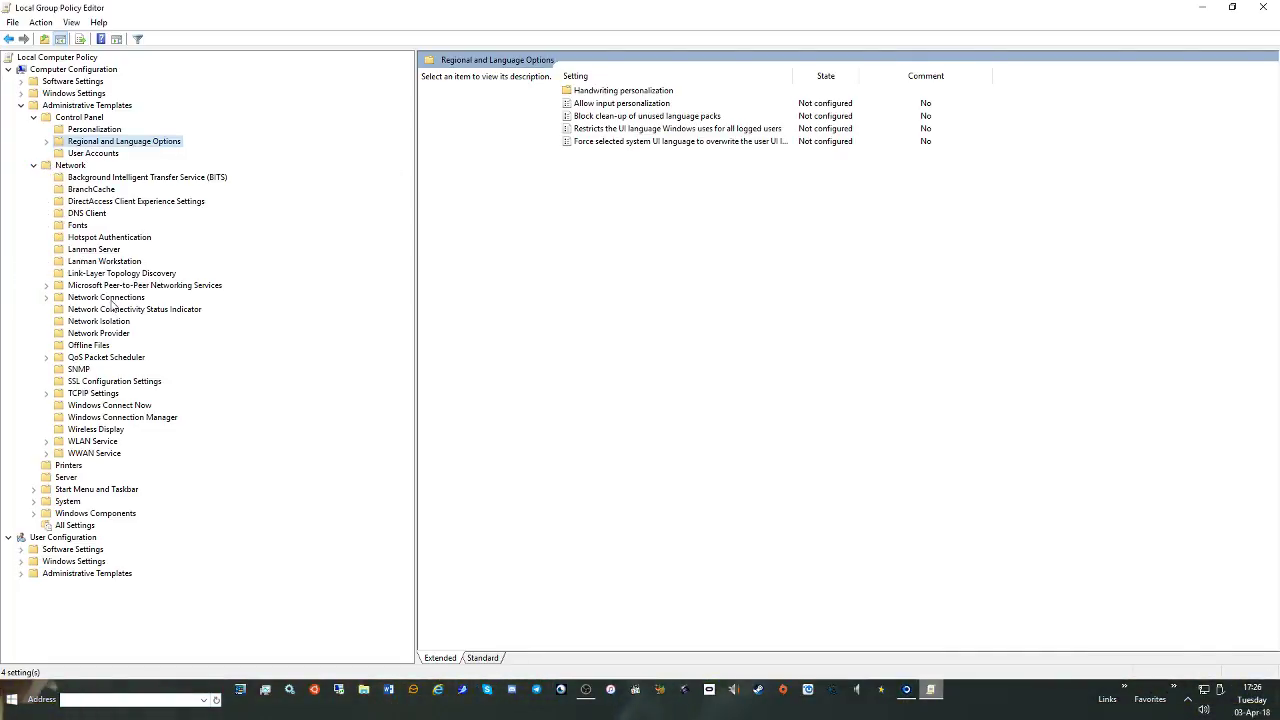
left_click(46, 297)
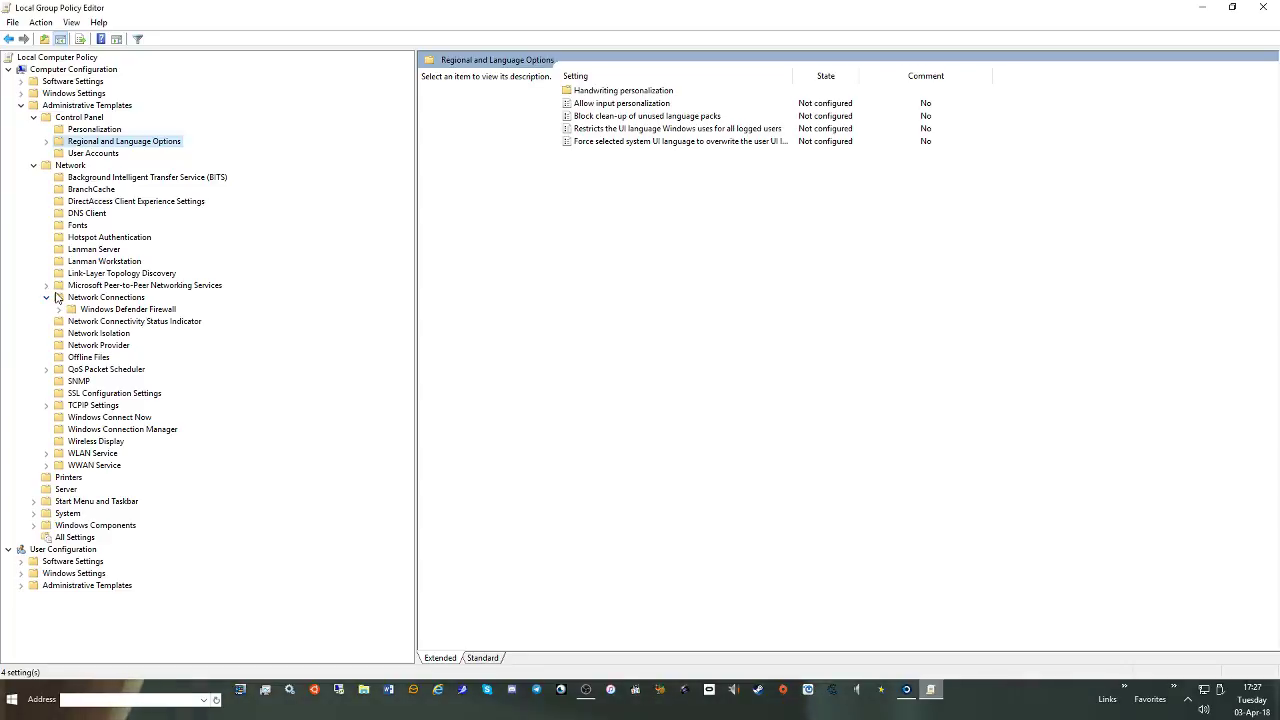
left_click(108, 298)
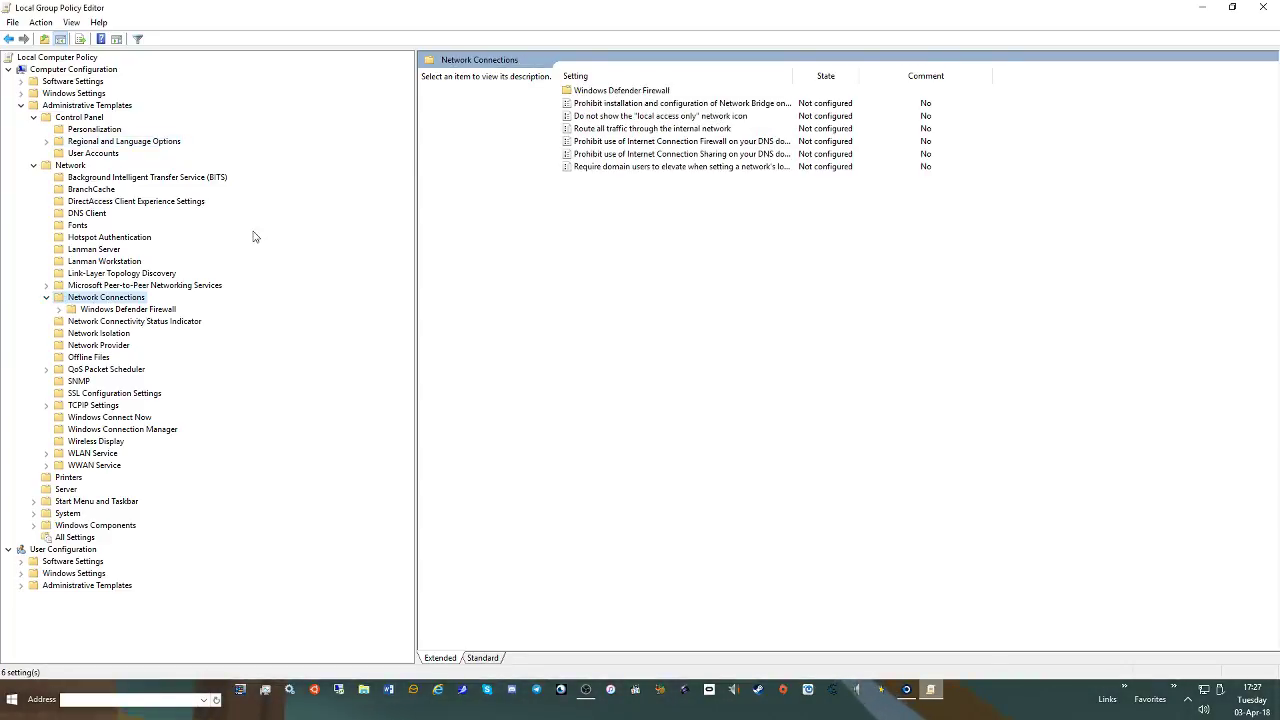
double_click(590, 91)
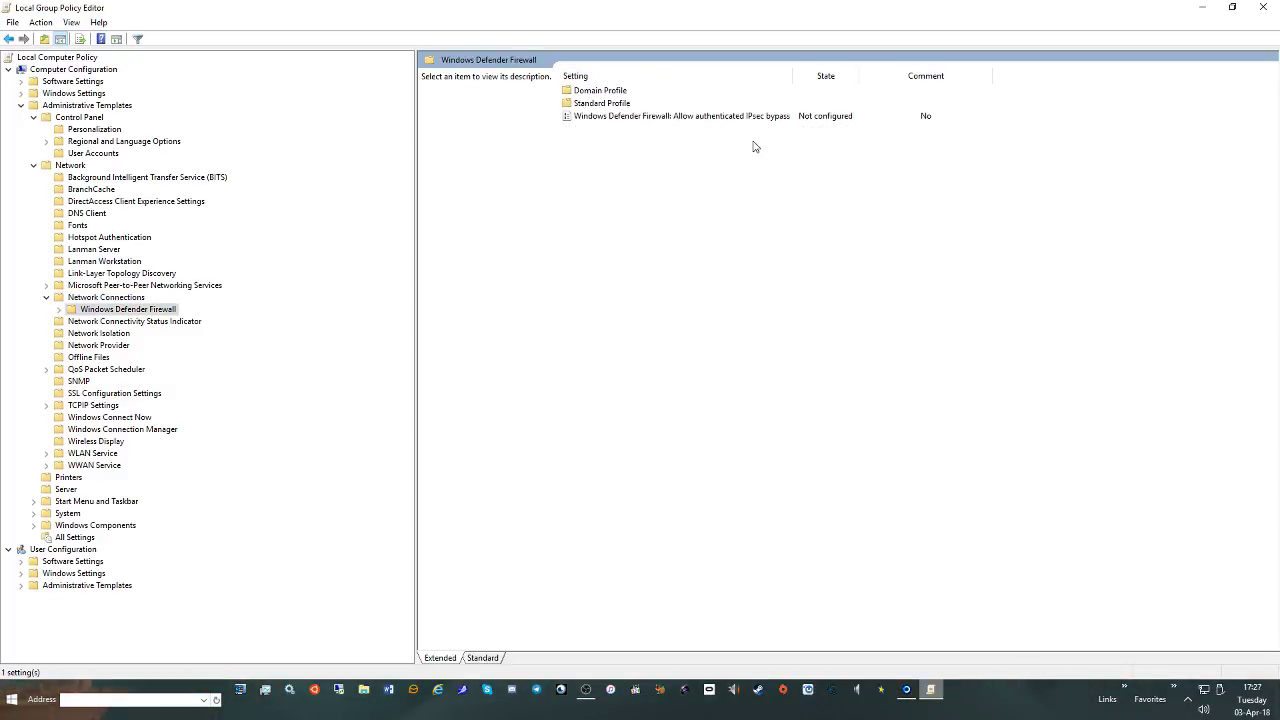
double_click(597, 91)
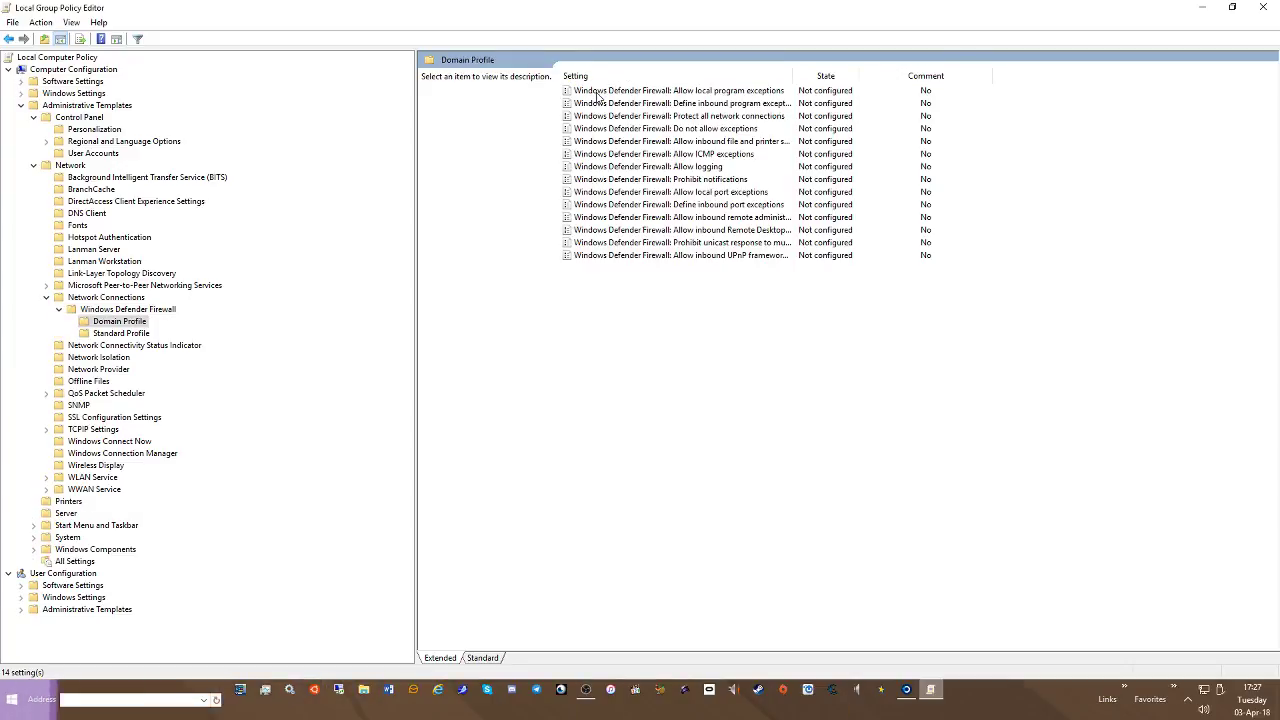
Widen the Setting column to fit the full policy names and sort the Domain Profile policies by name in ascending order
left_click_drag(790, 77, 912, 77)
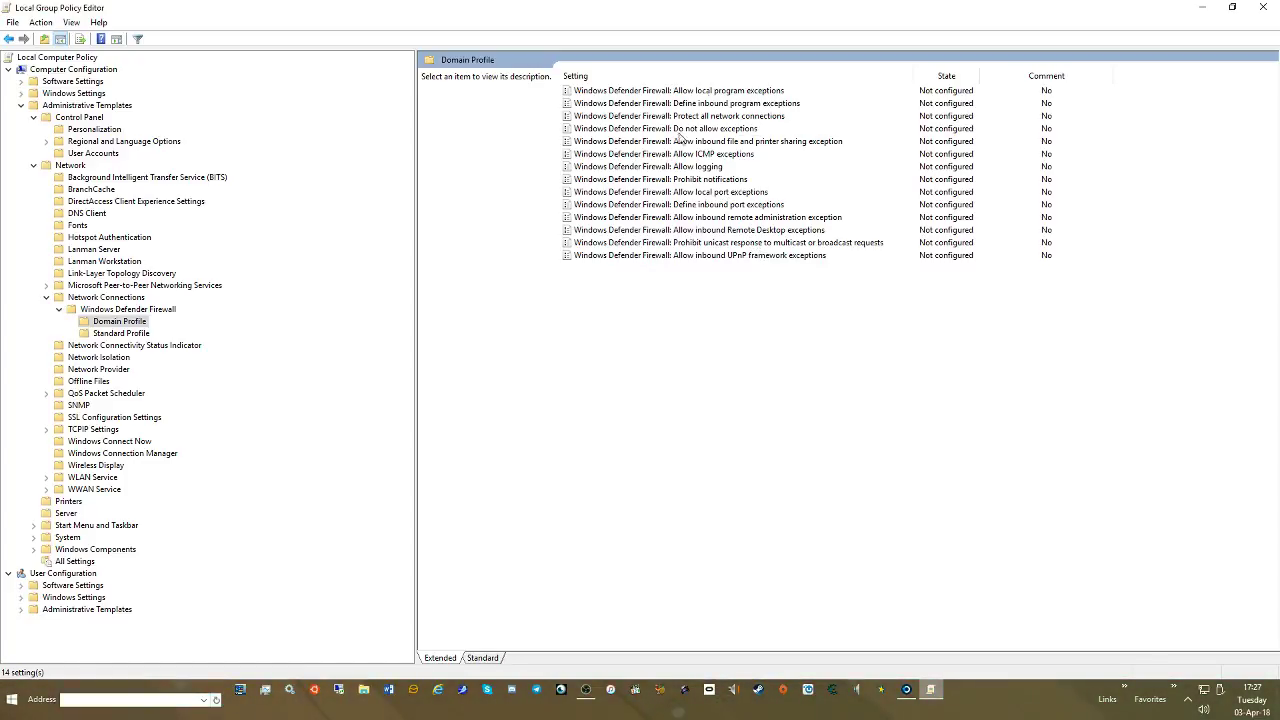
left_click(695, 76)
left_click(655, 78)
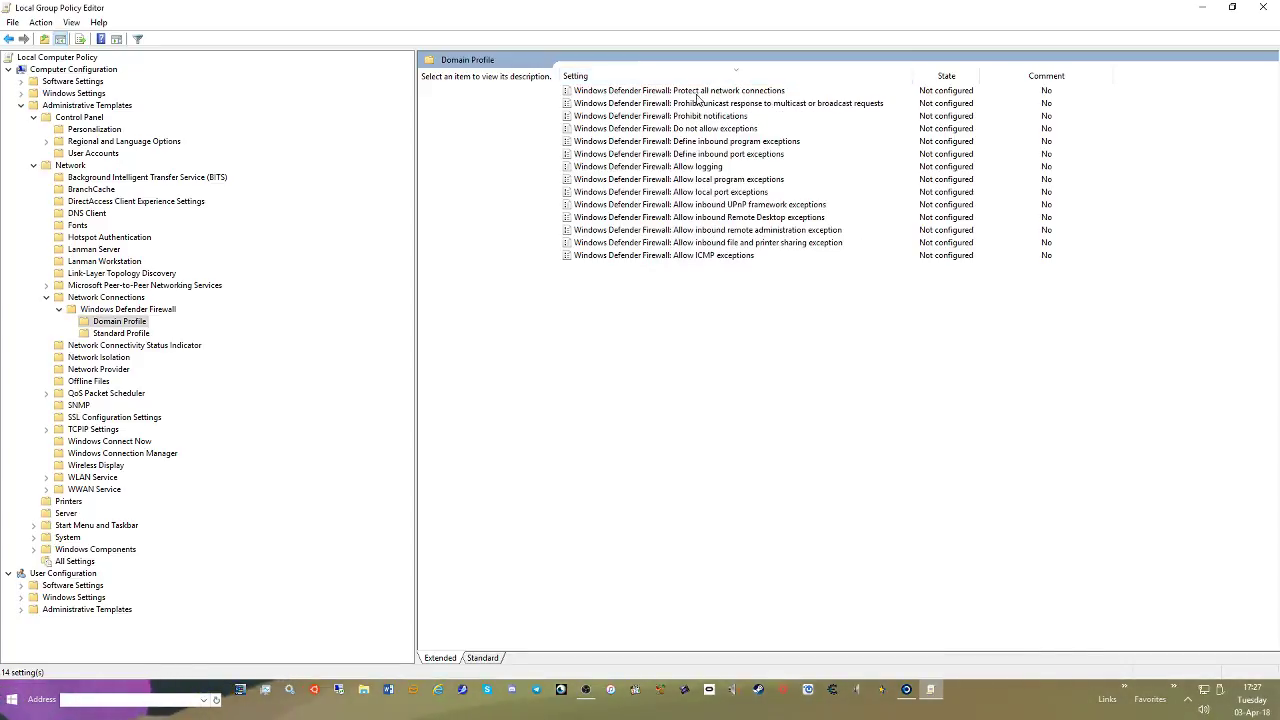
left_click(662, 80)
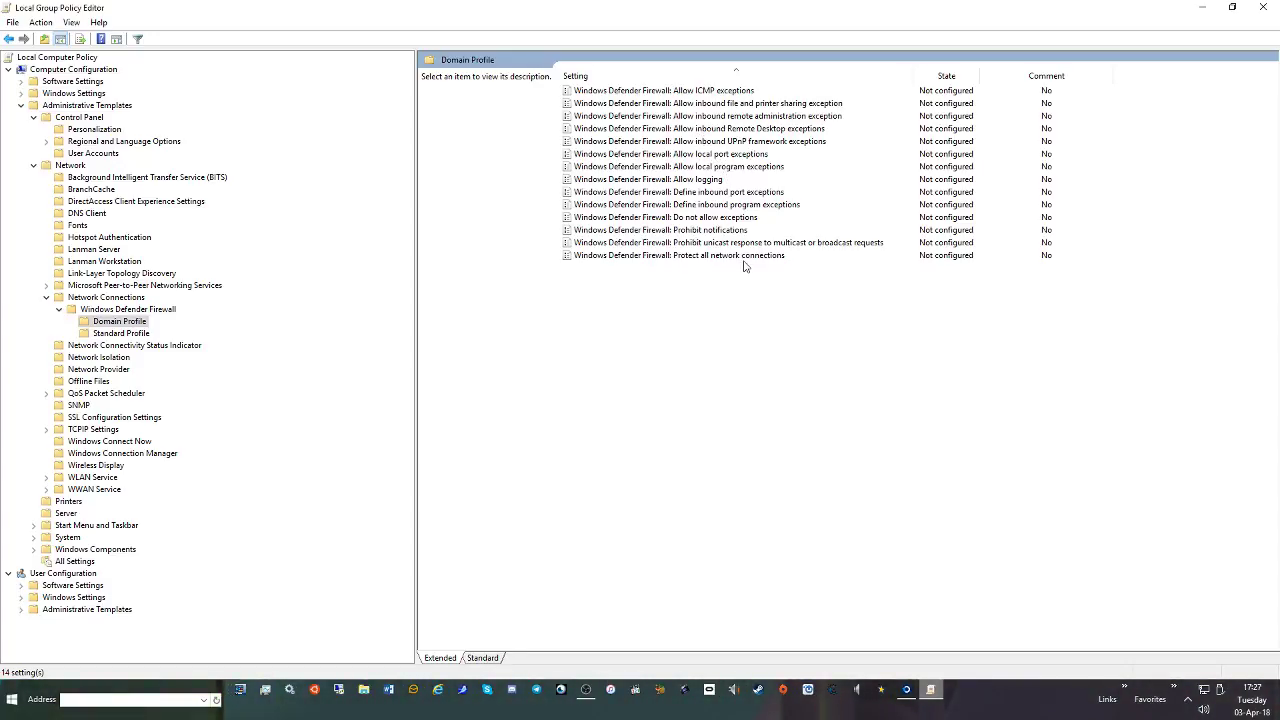
Set the Domain Profile policy "Windows Defender Firewall: Protect all network connections" to Disabled
left_click(708, 258)
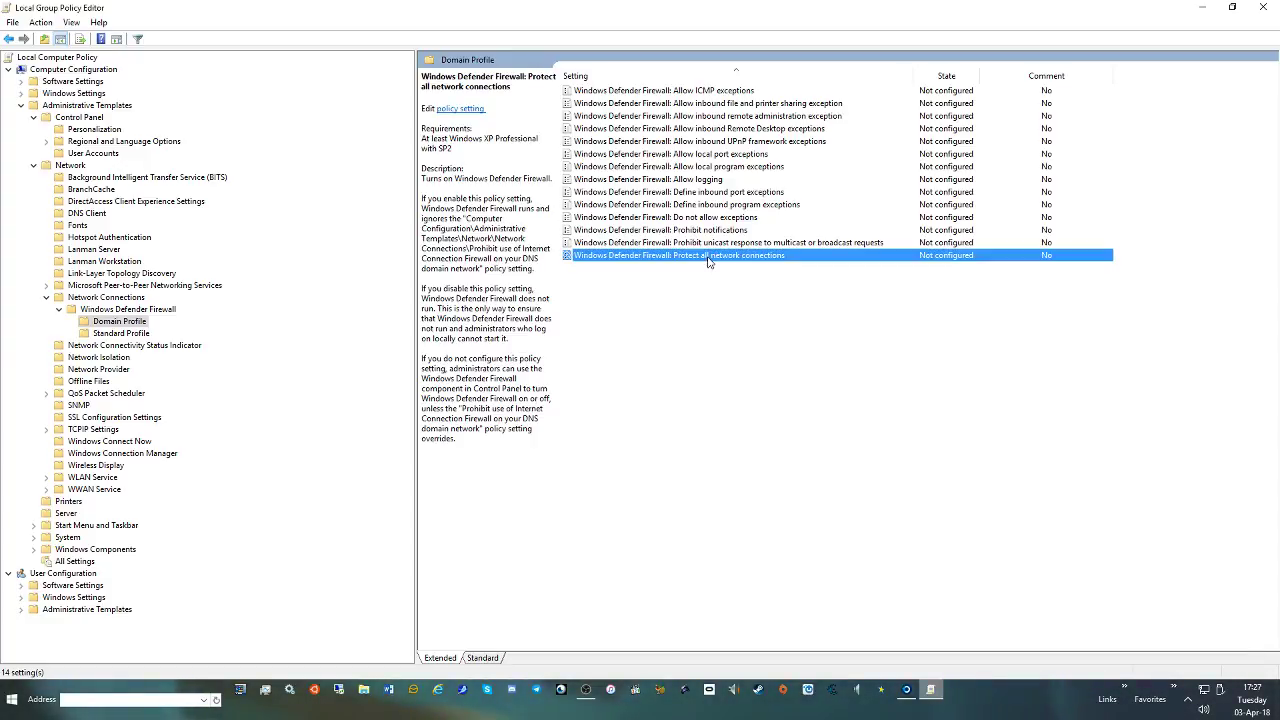
double_click(708, 258)
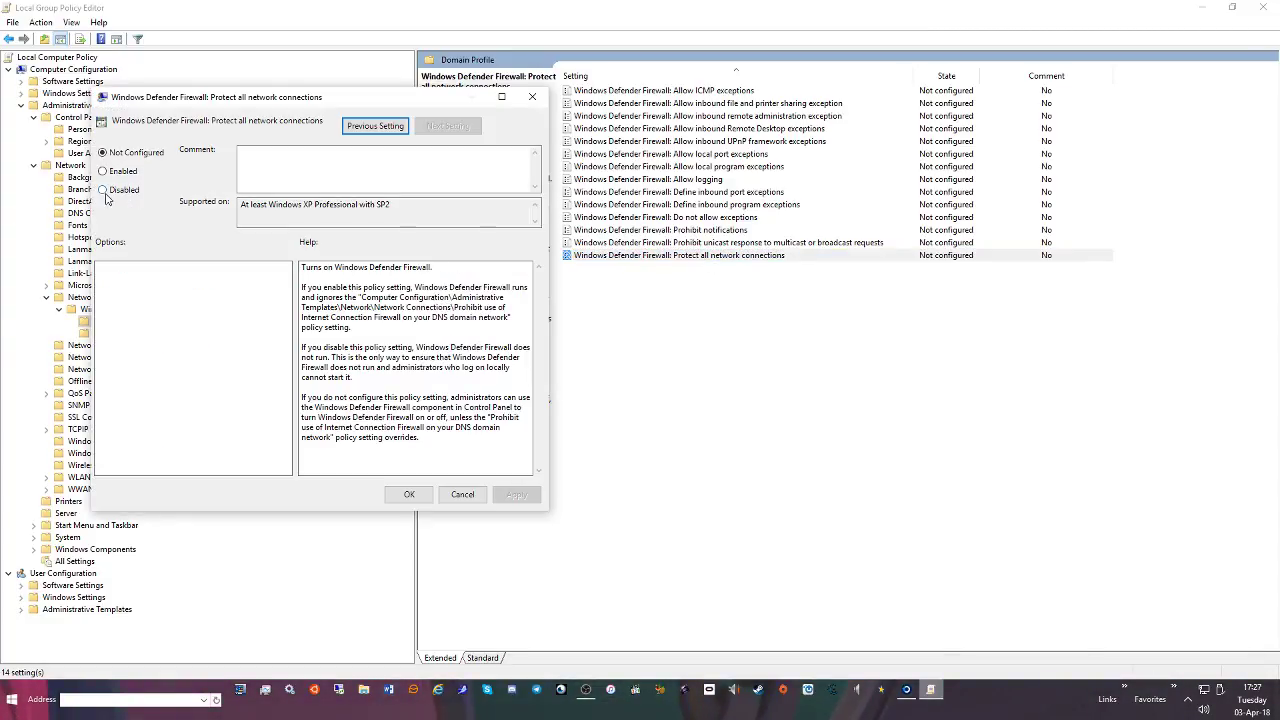
left_click(424, 492)
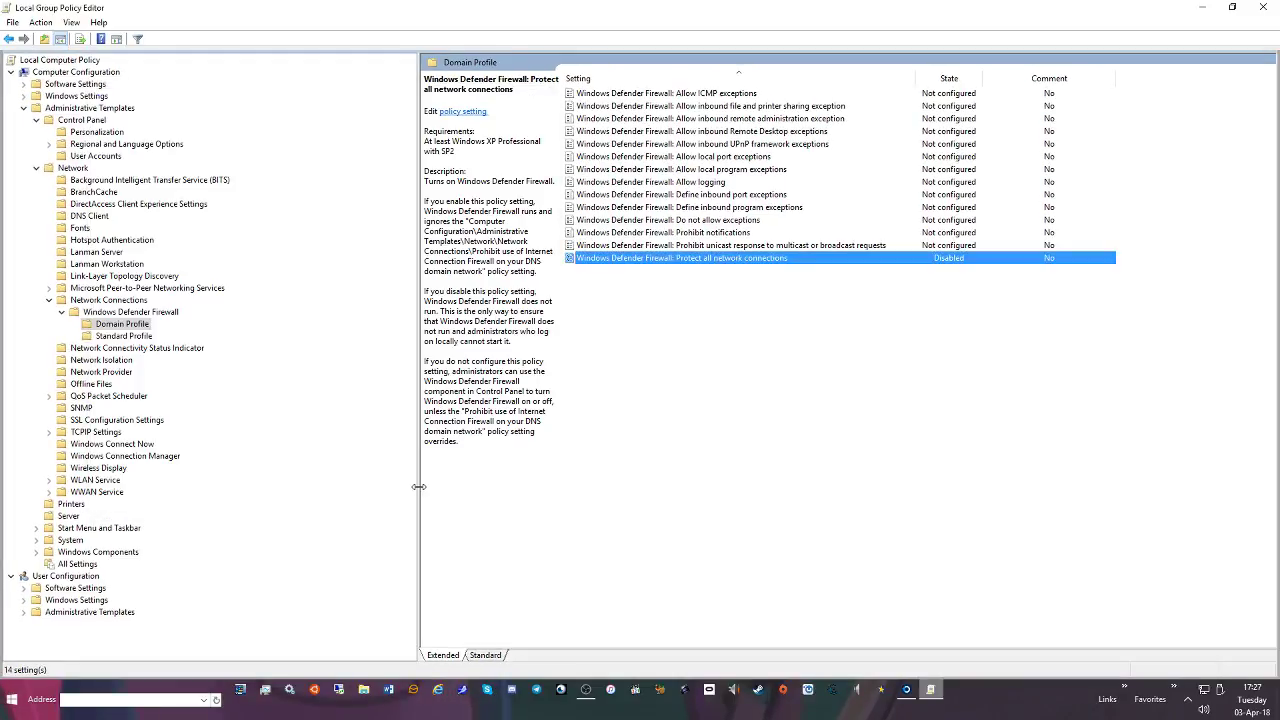
Set the Standard Profile policy "Windows Defender Firewall: Protect all network connections" to Disabled
left_click(124, 336)
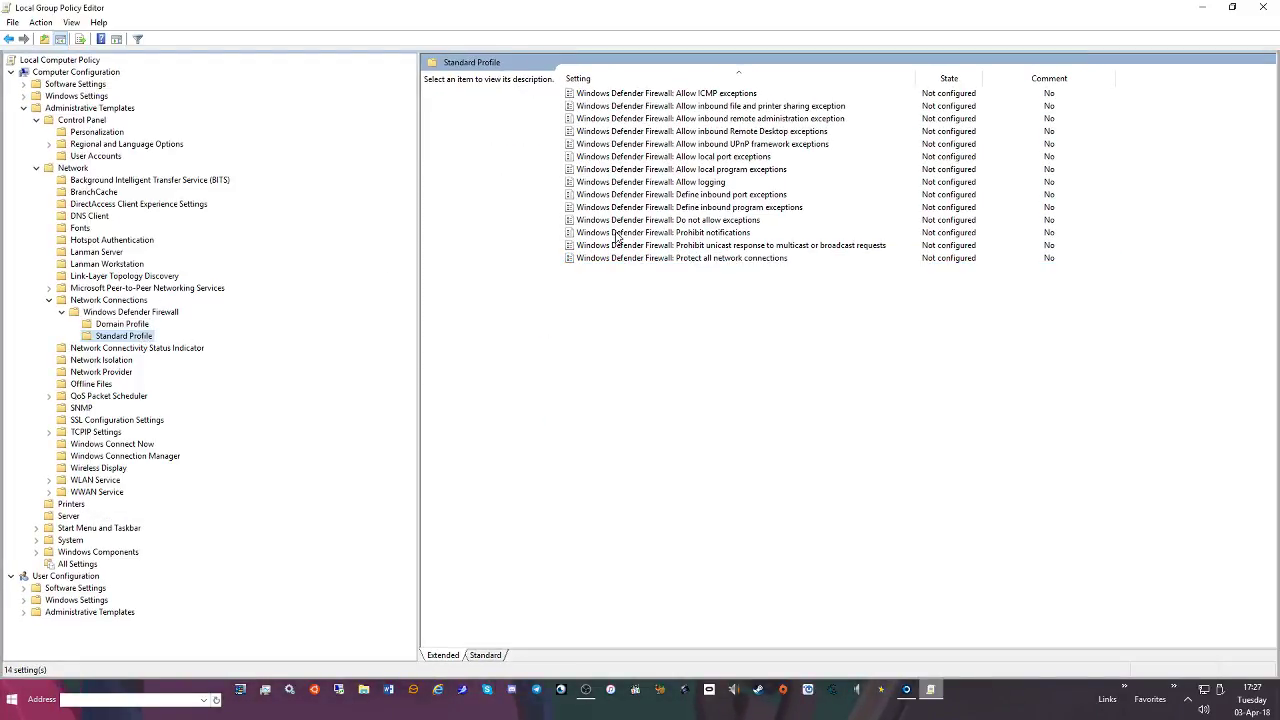
double_click(640, 258)
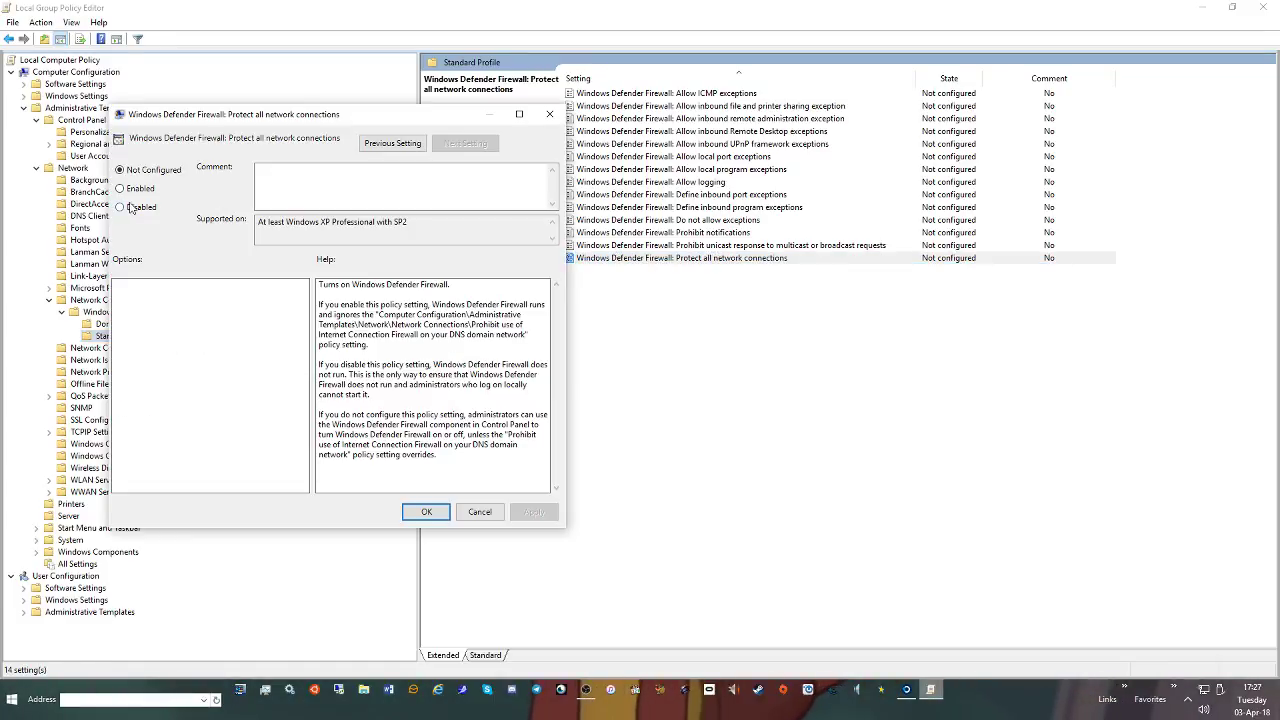
left_click(424, 512)
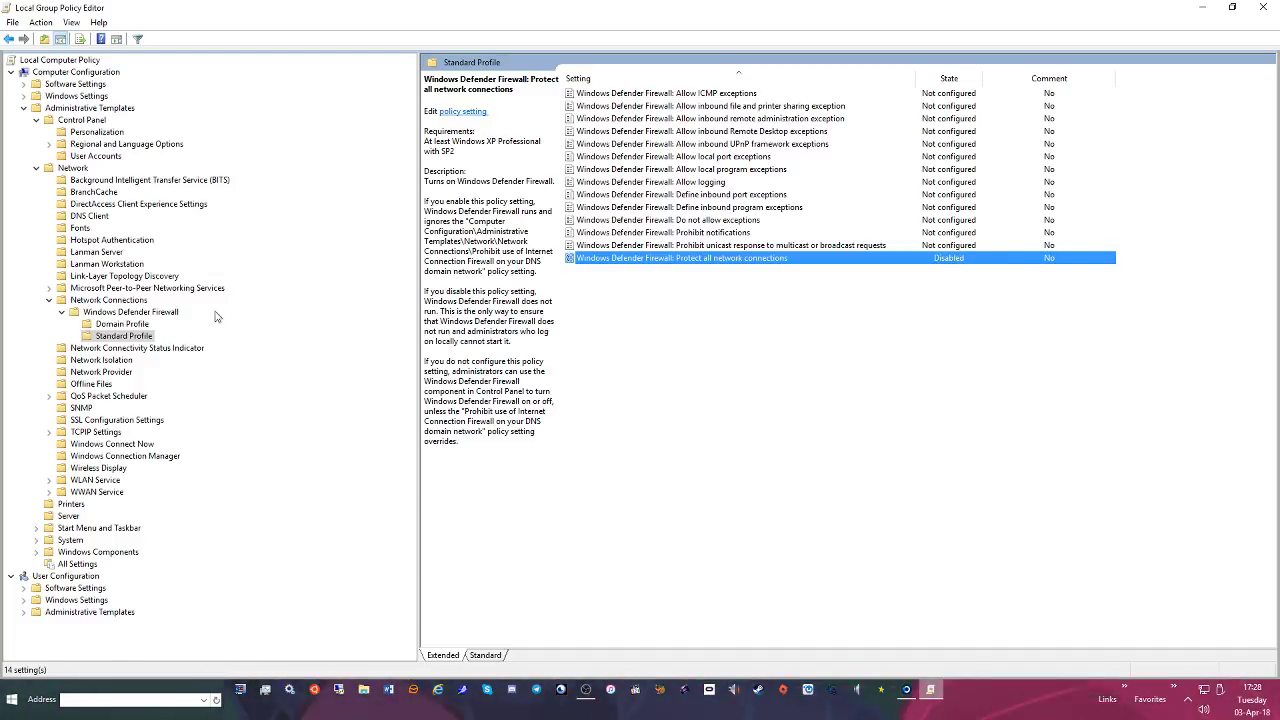
Collapse Network Connections and look through the Windows Connect Now and Start Menu and Taskbar policies
left_click(49, 300)
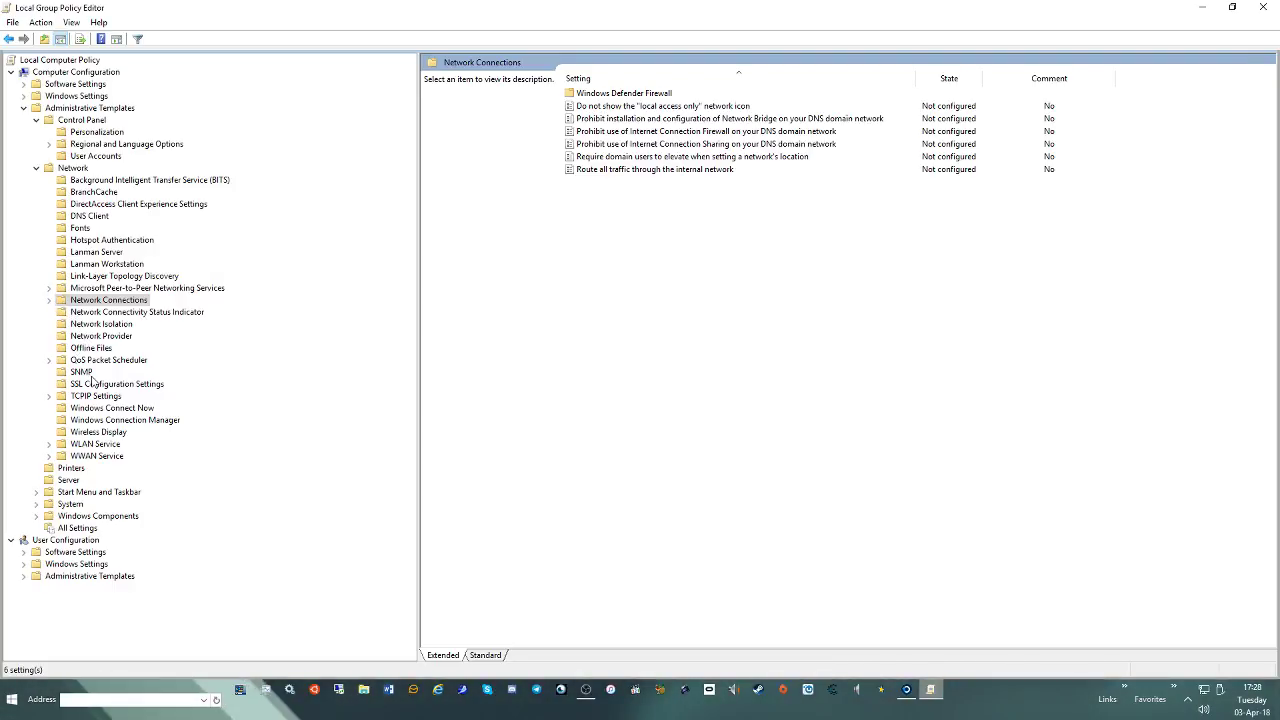
left_click(92, 407)
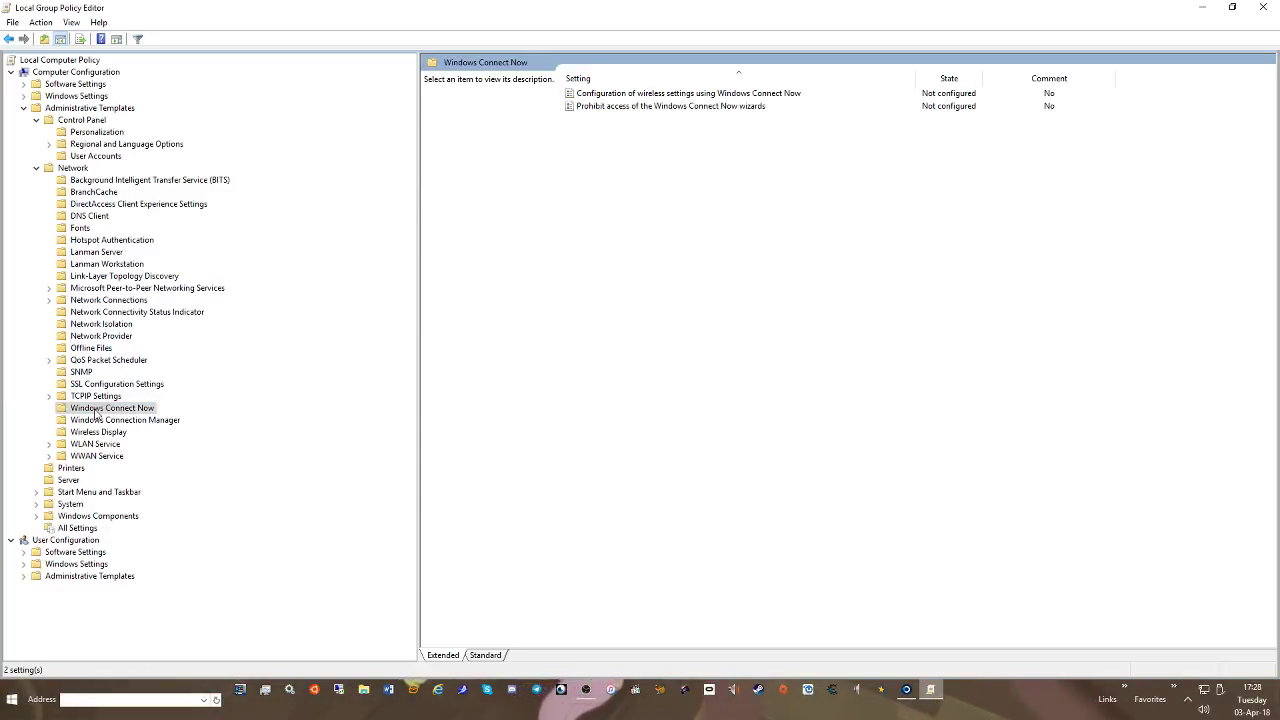
left_click(37, 492)
left_click(76, 494)
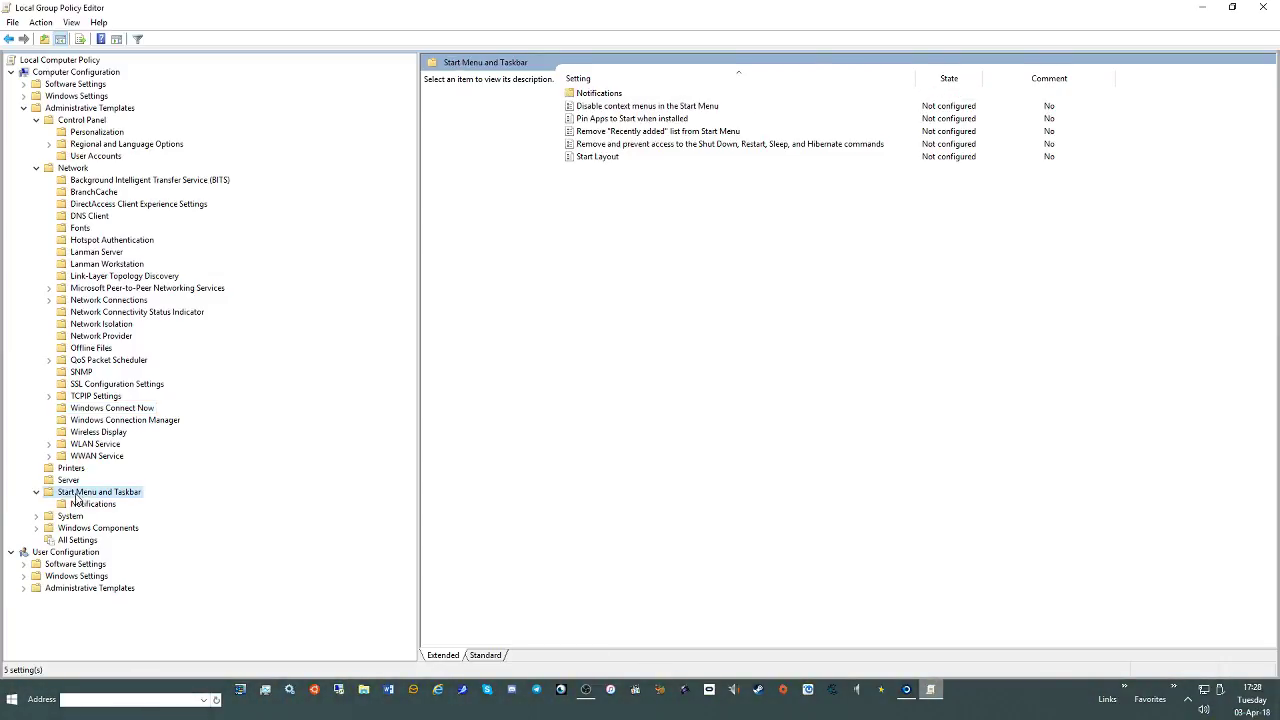
left_click(664, 119)
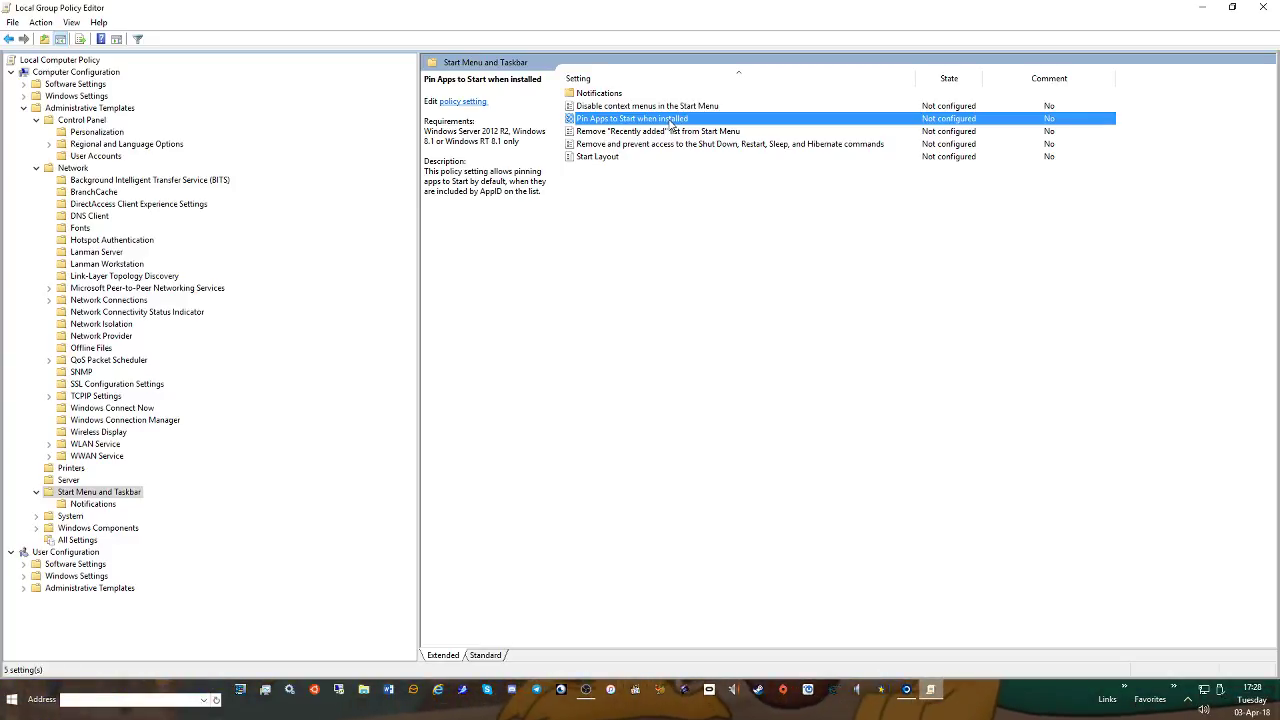
left_click(265, 690)
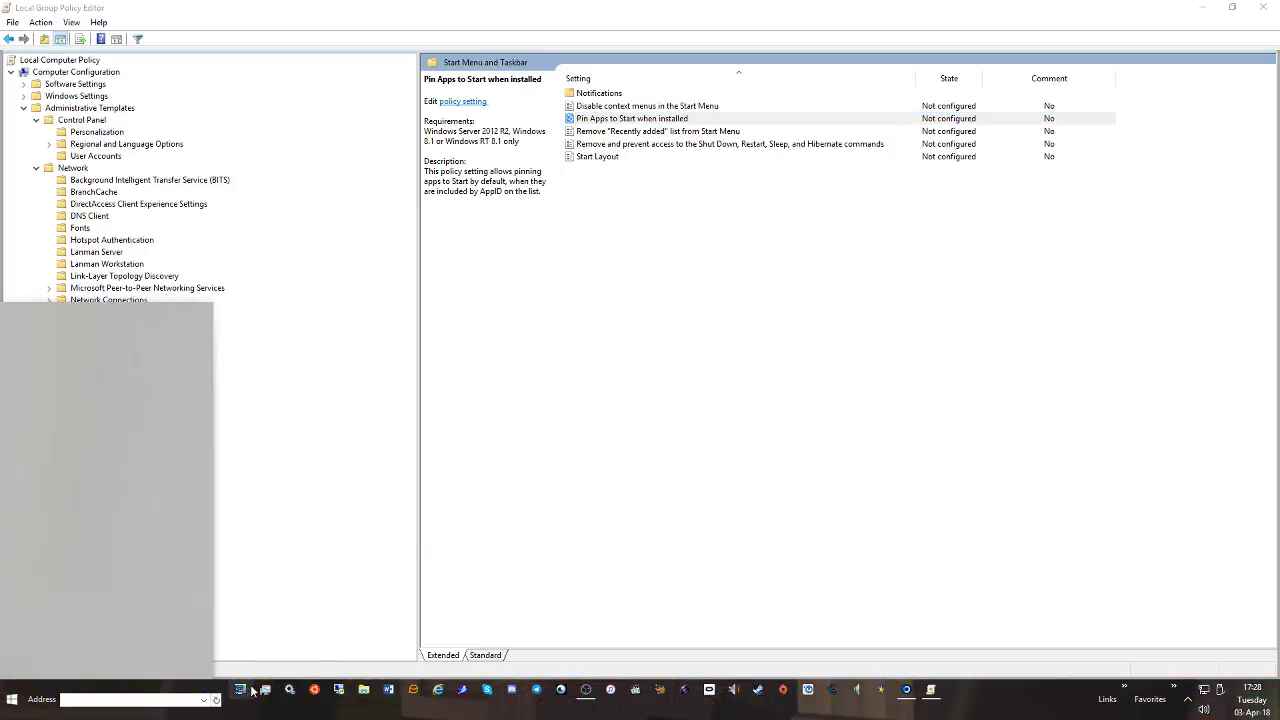
left_click(690, 437)
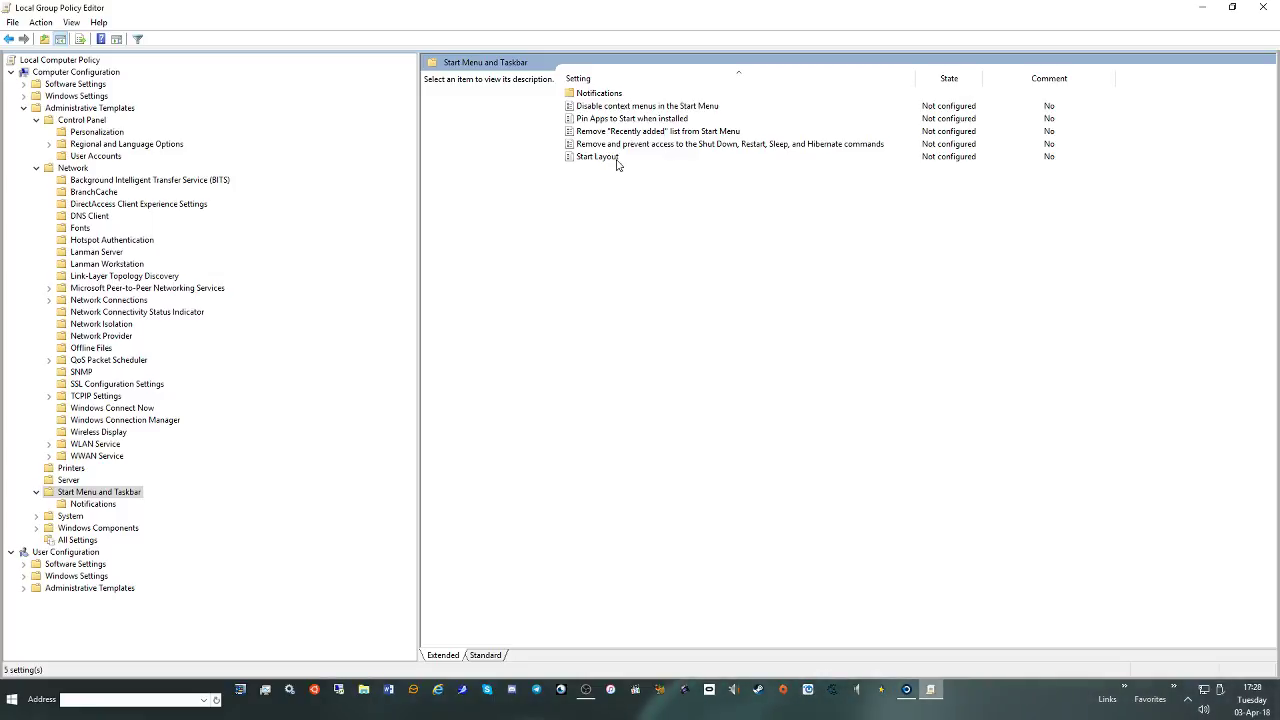
Set the "Enable Win32 long paths" policy in the System templates' Filesystem folder to Enabled
left_click(37, 516)
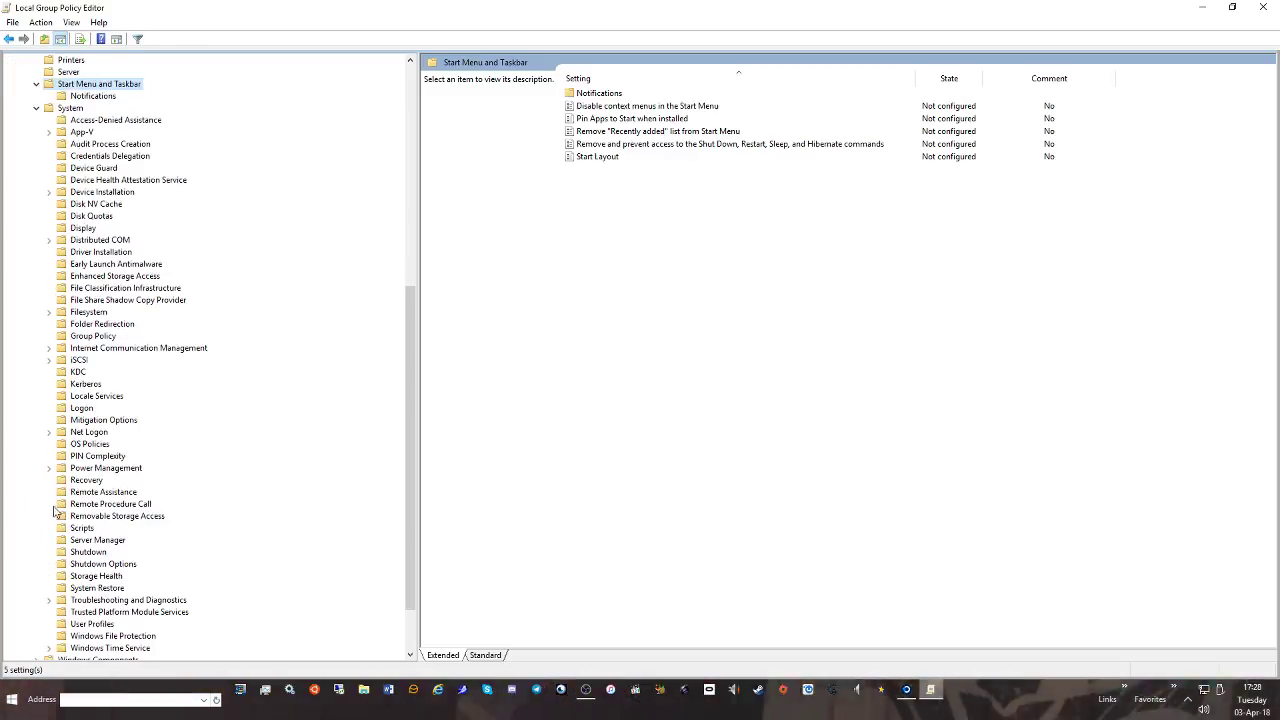
left_click(74, 108)
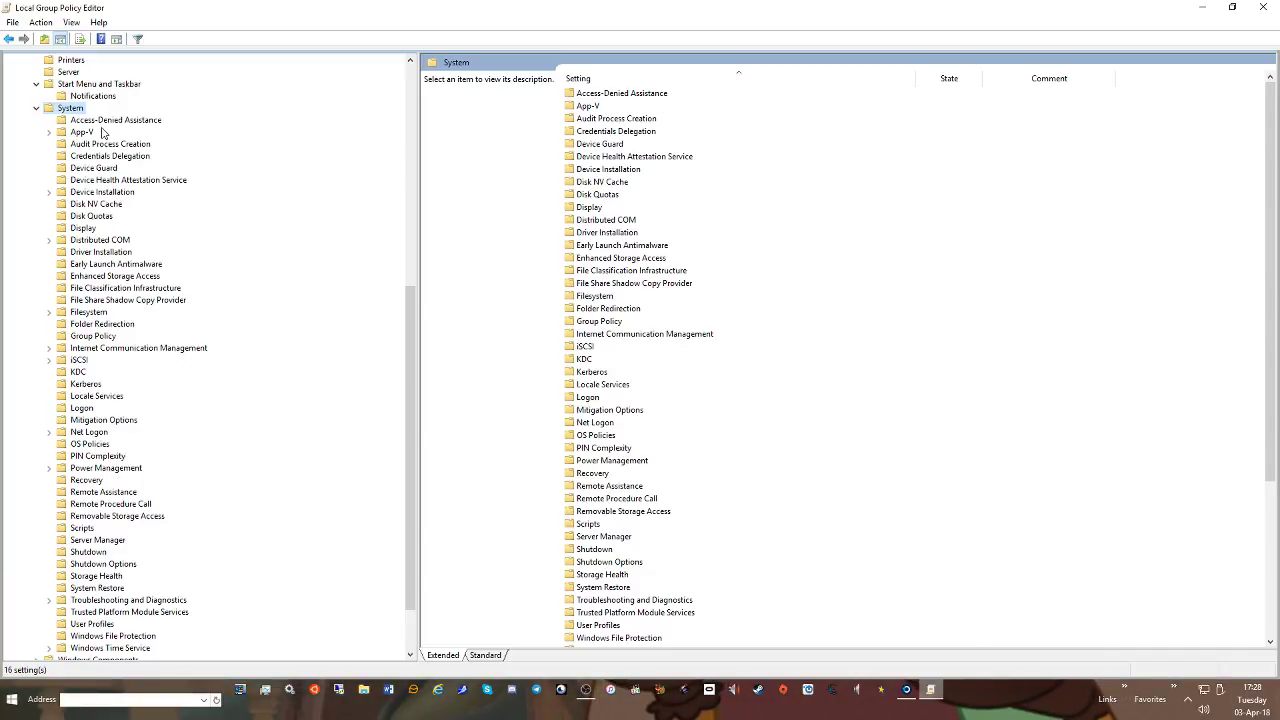
left_click(104, 313)
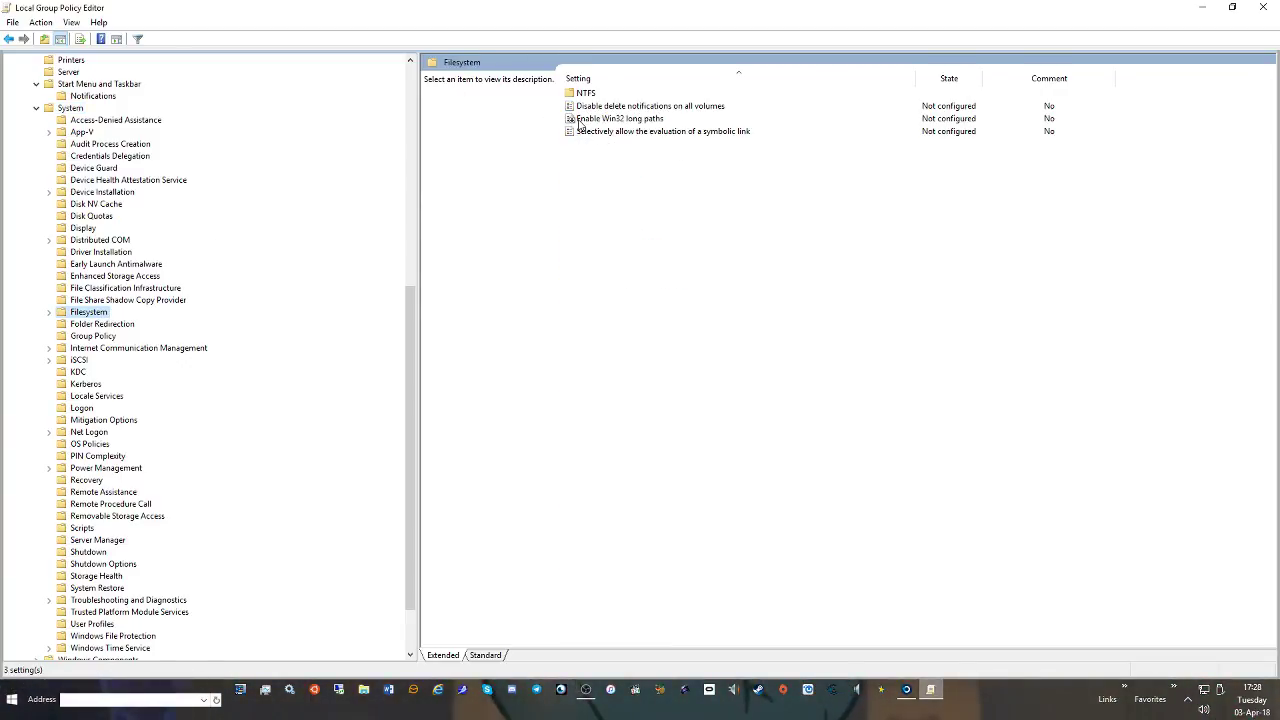
double_click(619, 118)
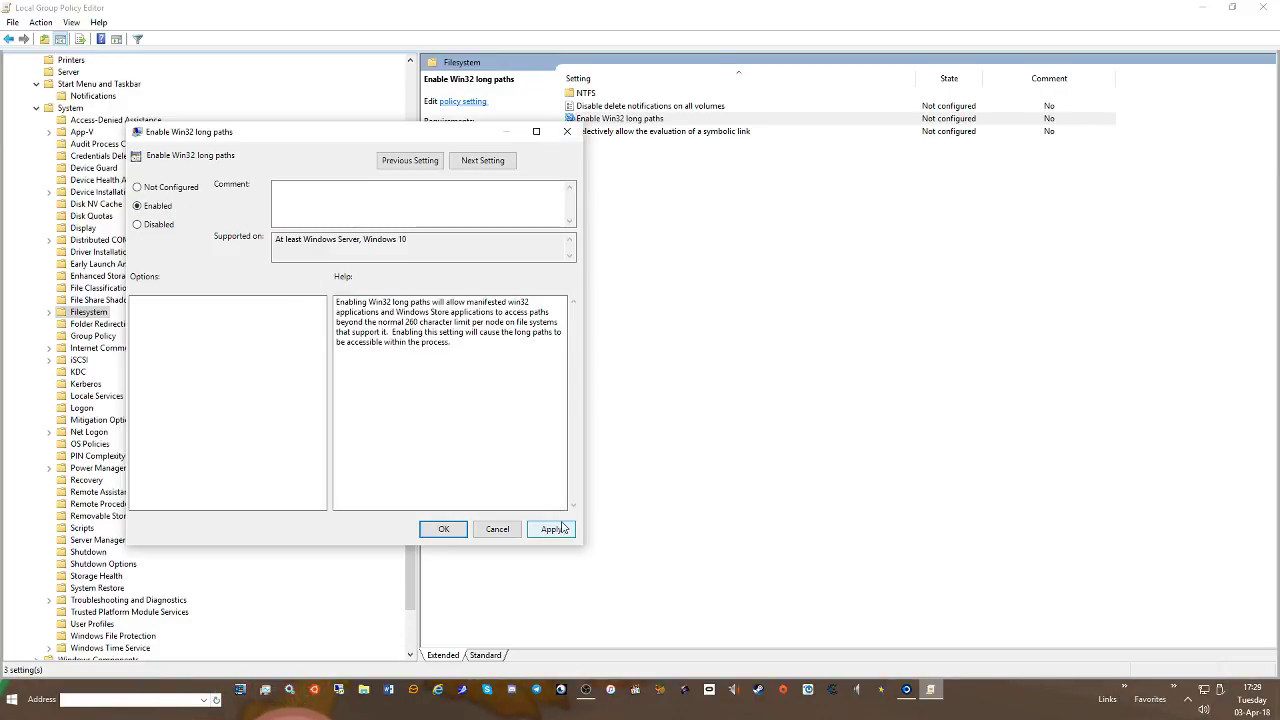
left_click(449, 528)
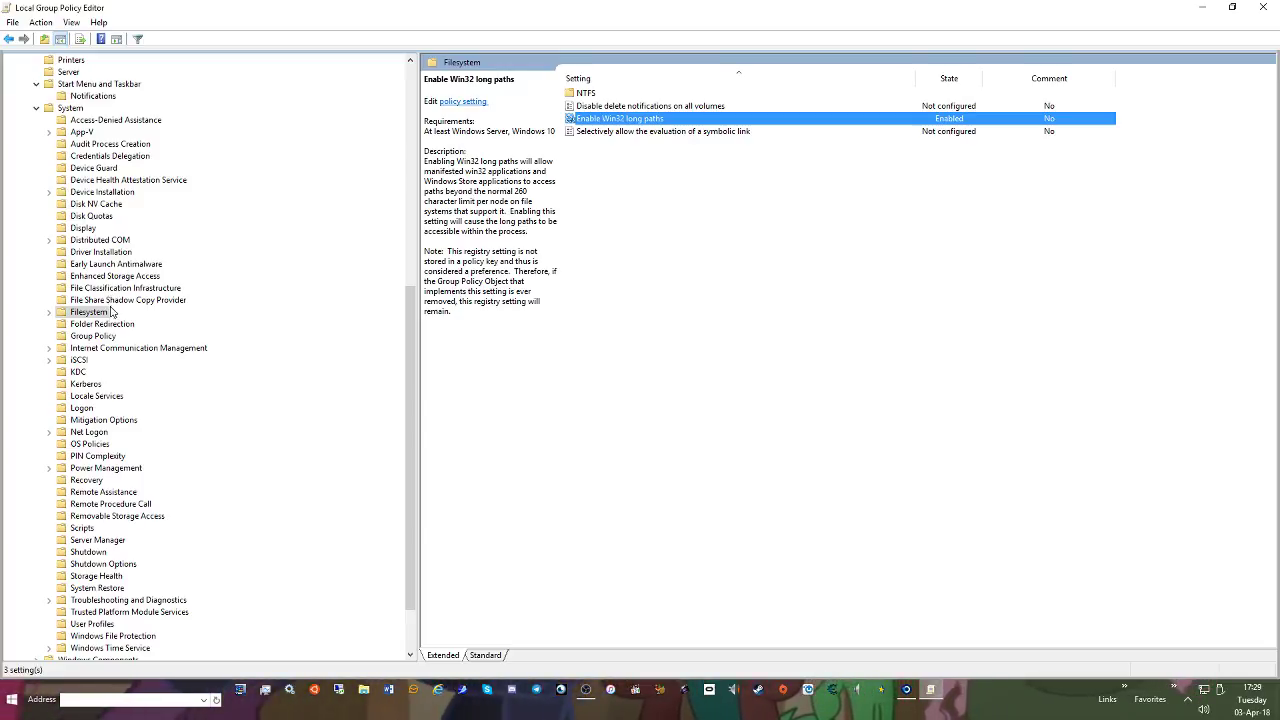
In Power Management's Button Settings, enable the "Select the lid switch action (on battery)" policy with the action Take no action
left_click(48, 468)
left_click(105, 468)
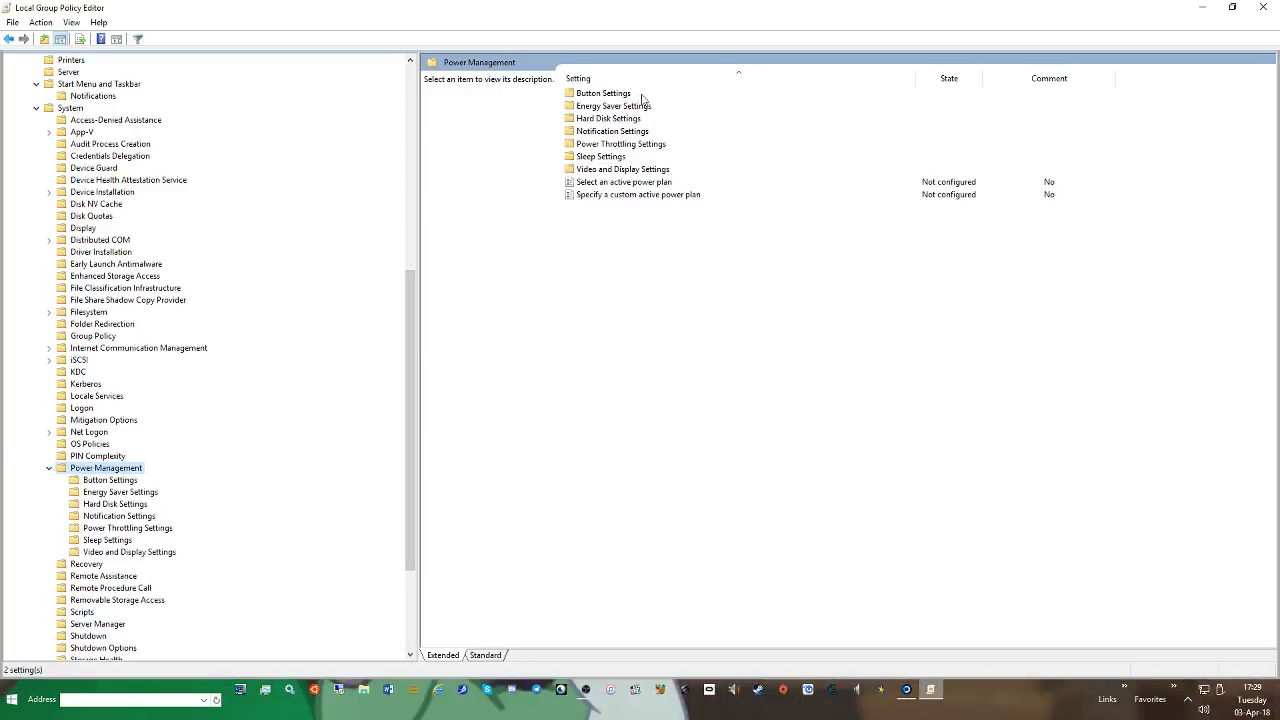
double_click(580, 96)
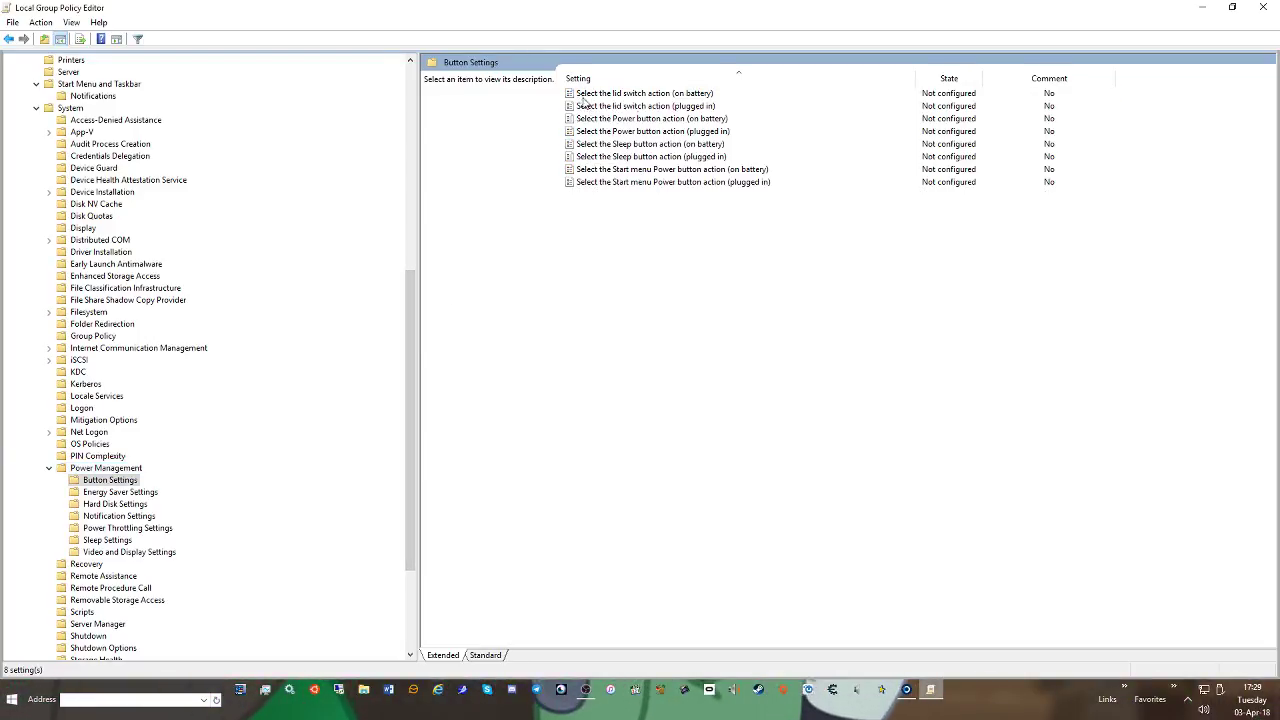
double_click(675, 94)
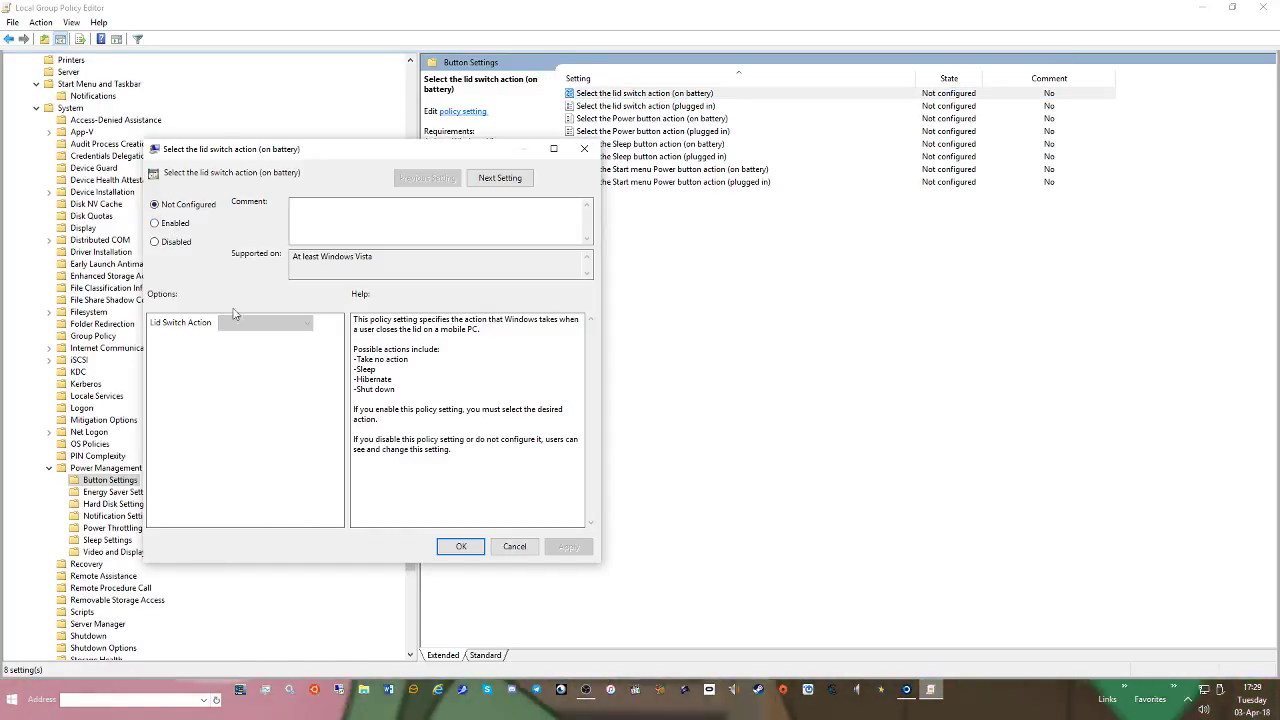
left_click(155, 223)
left_click(305, 322)
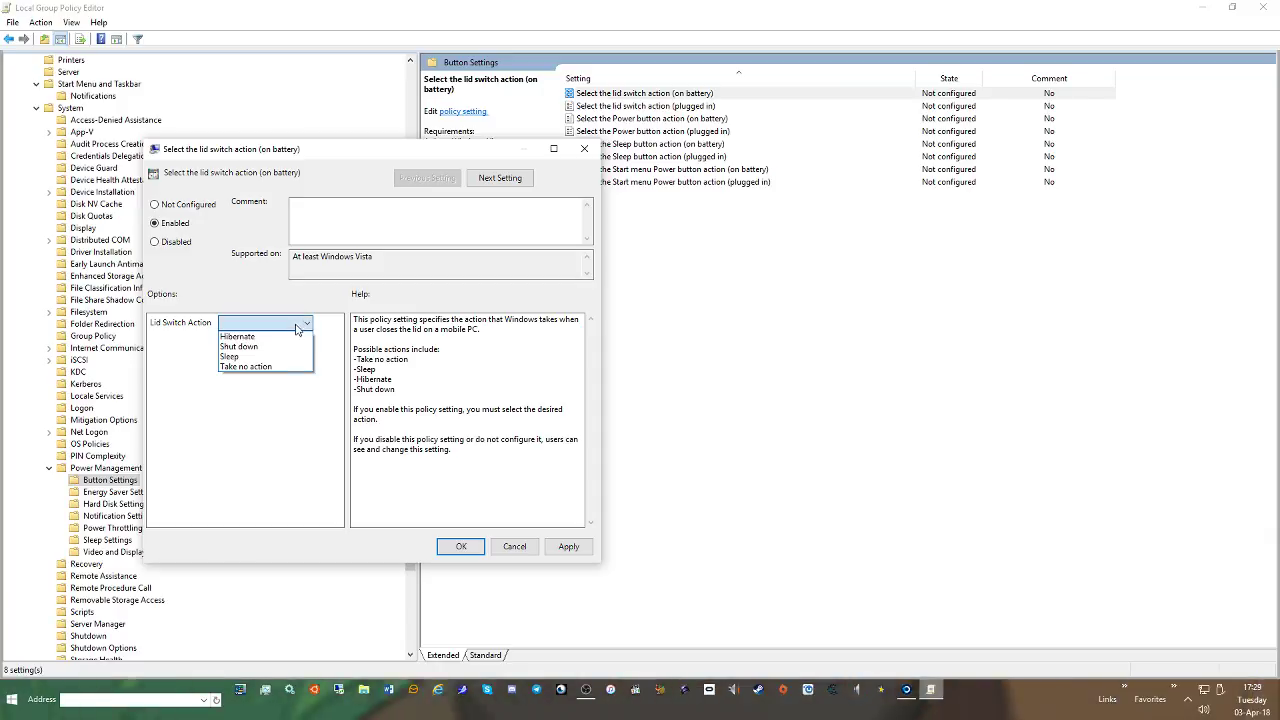
left_click(285, 368)
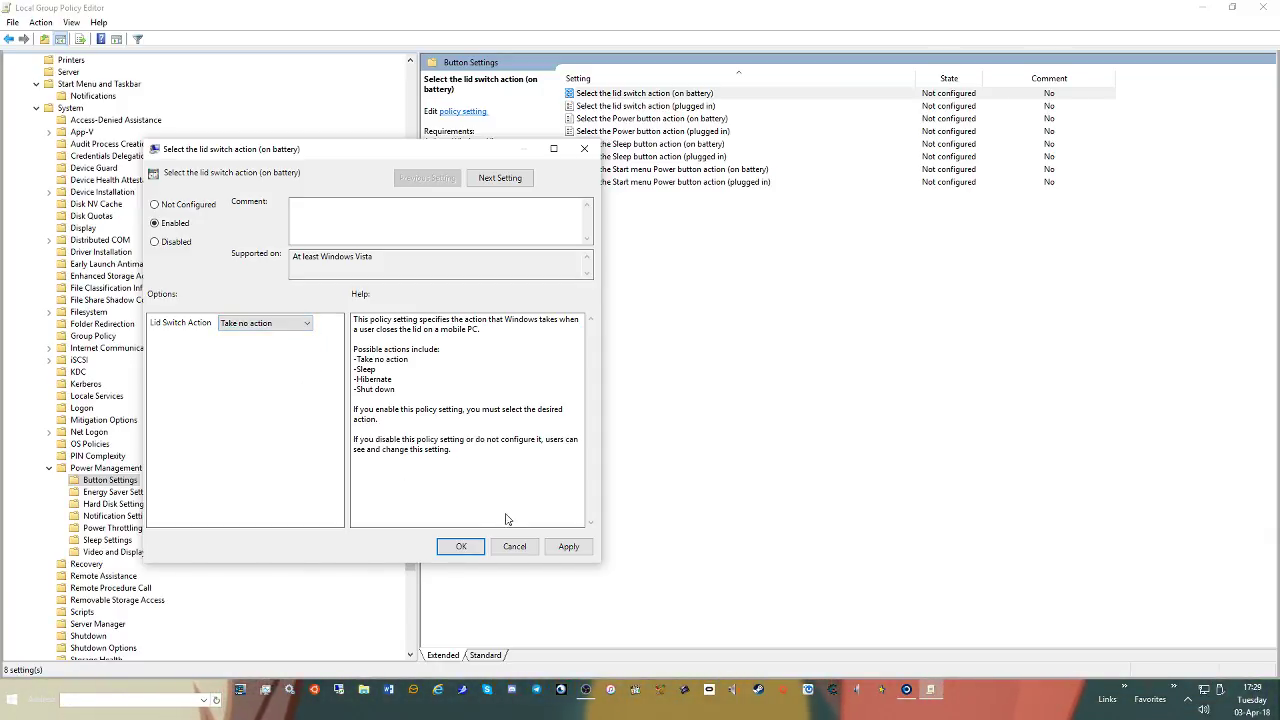
left_click(589, 552)
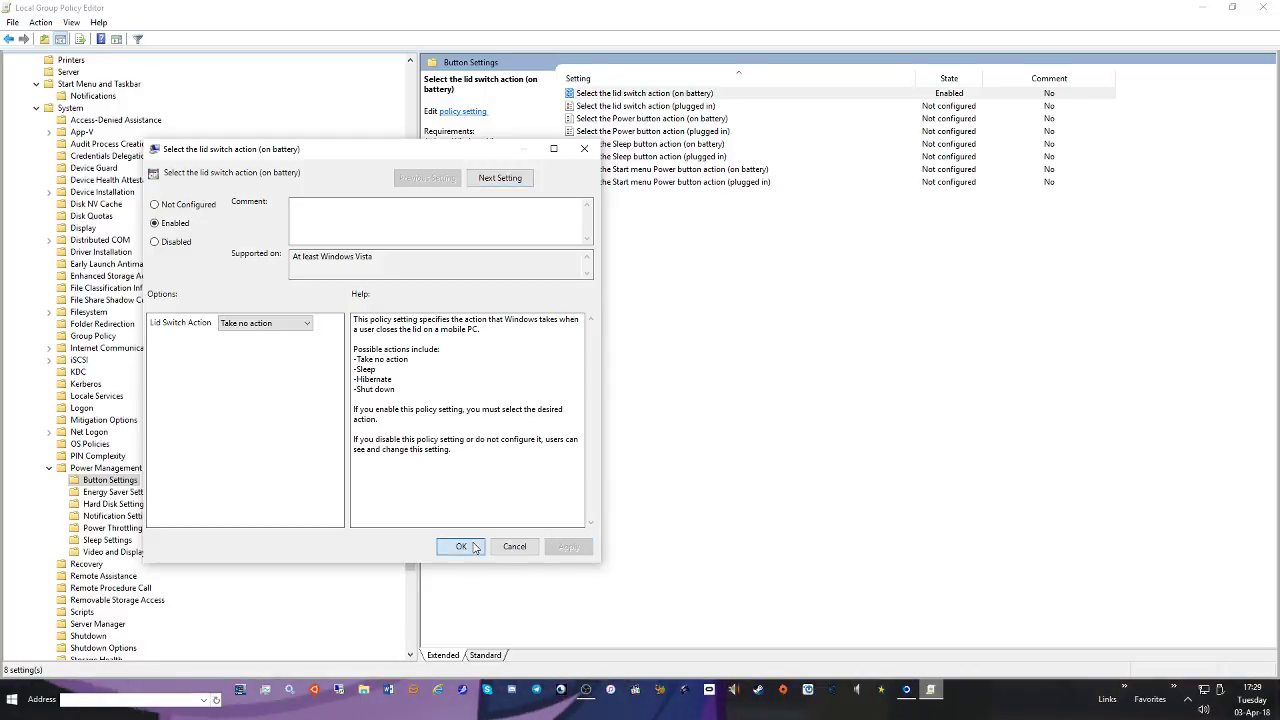
left_click(461, 546)
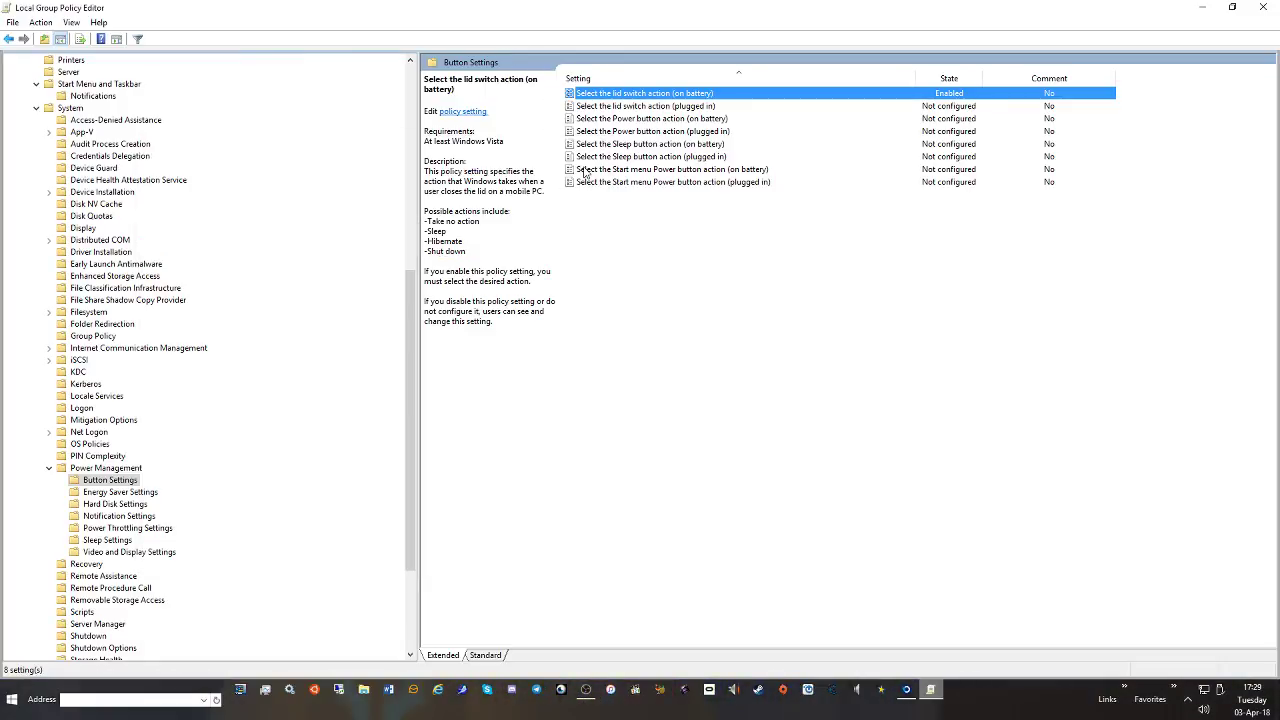
Enable the "Select the lid switch action (plugged in)" policy with the lid switch action Take no action
double_click(615, 107)
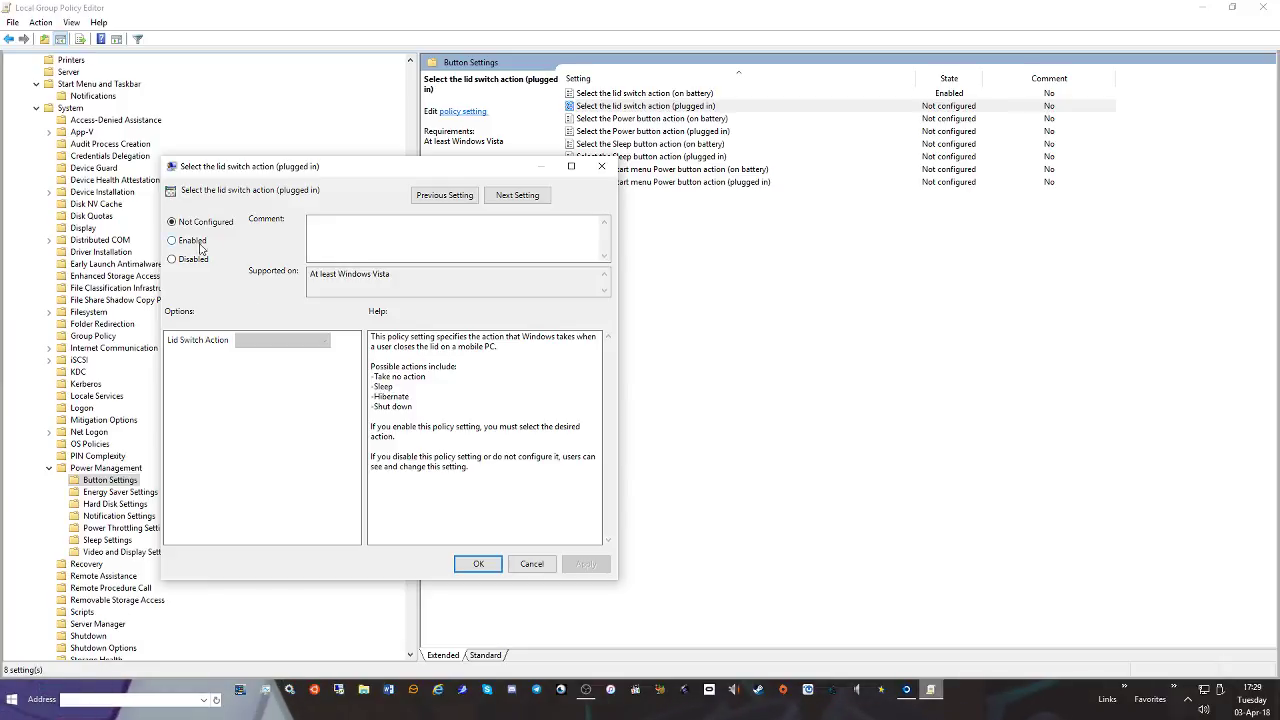
left_click(277, 341)
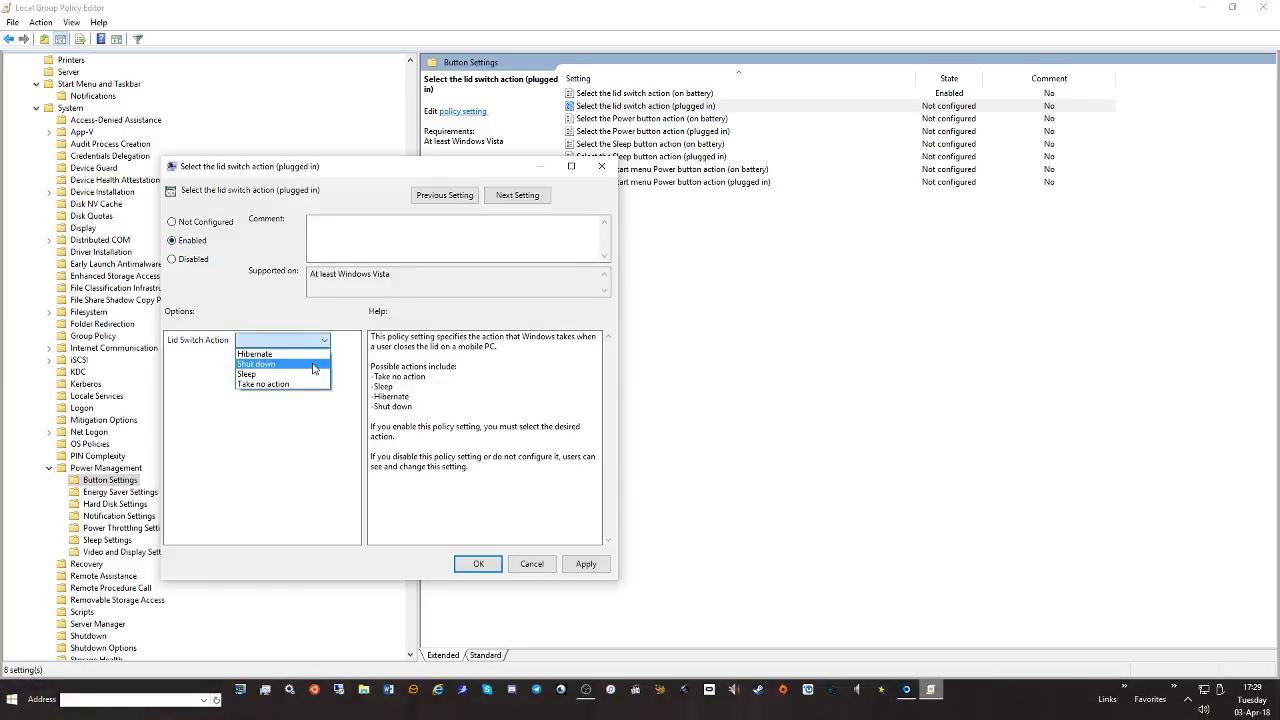
left_click(288, 386)
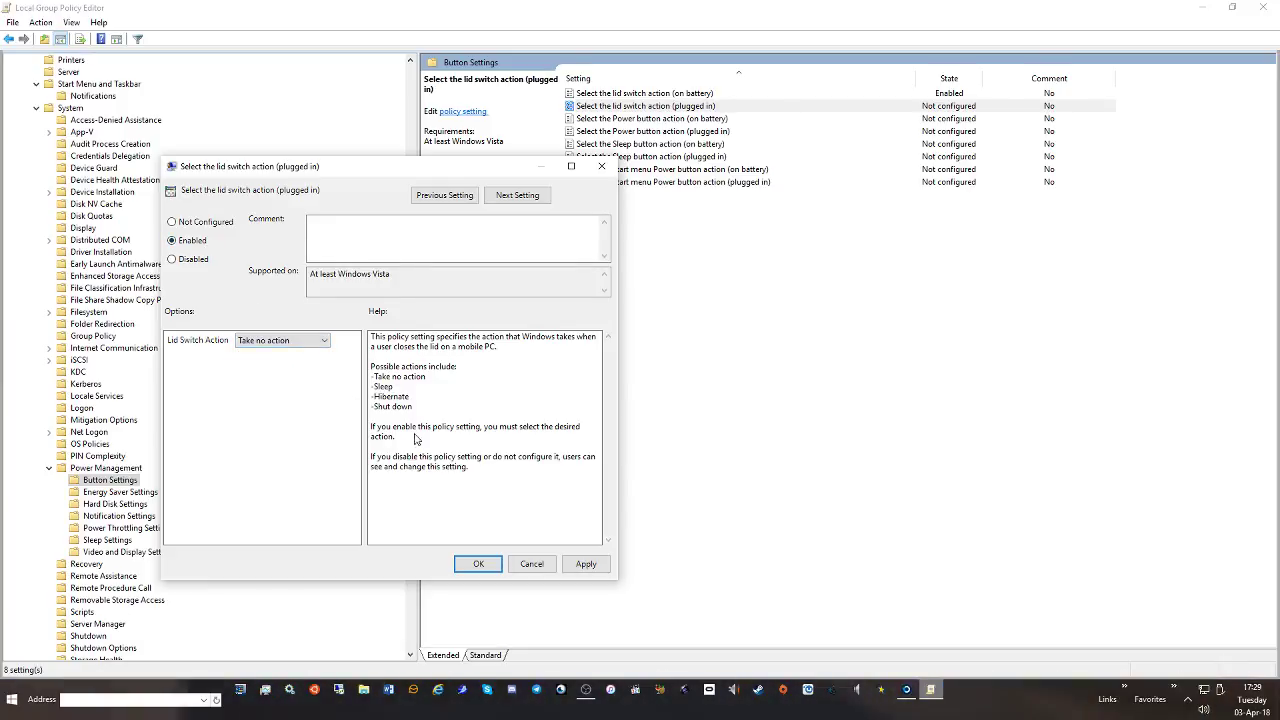
left_click(262, 342)
left_click(376, 378)
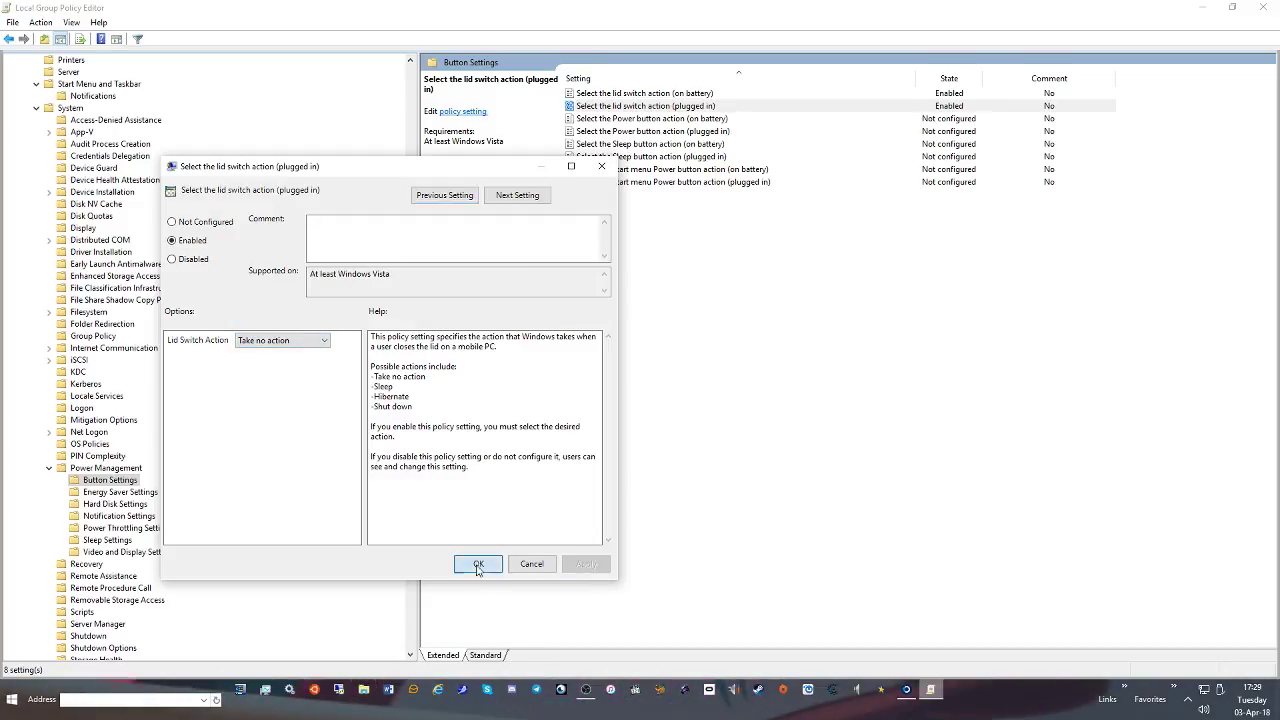
left_click(476, 563)
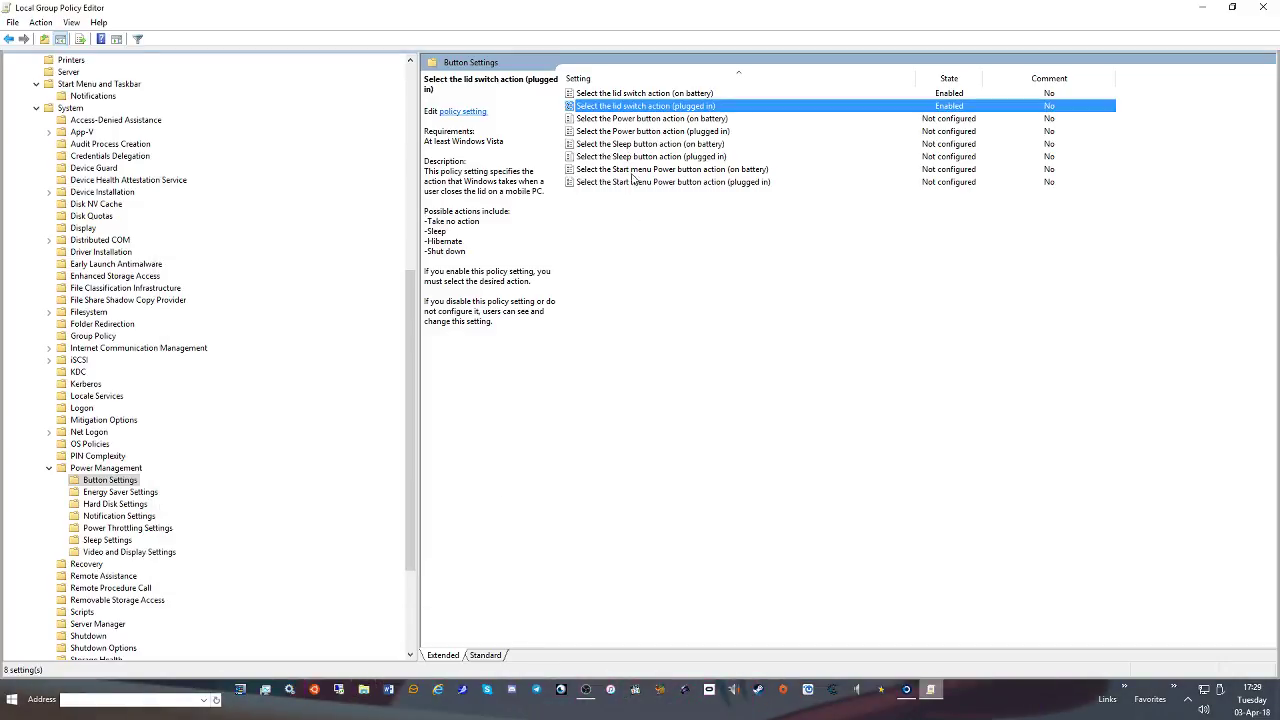
Enable the "Select the Power button action (on battery)" policy with the power button action Shut down
double_click(657, 119)
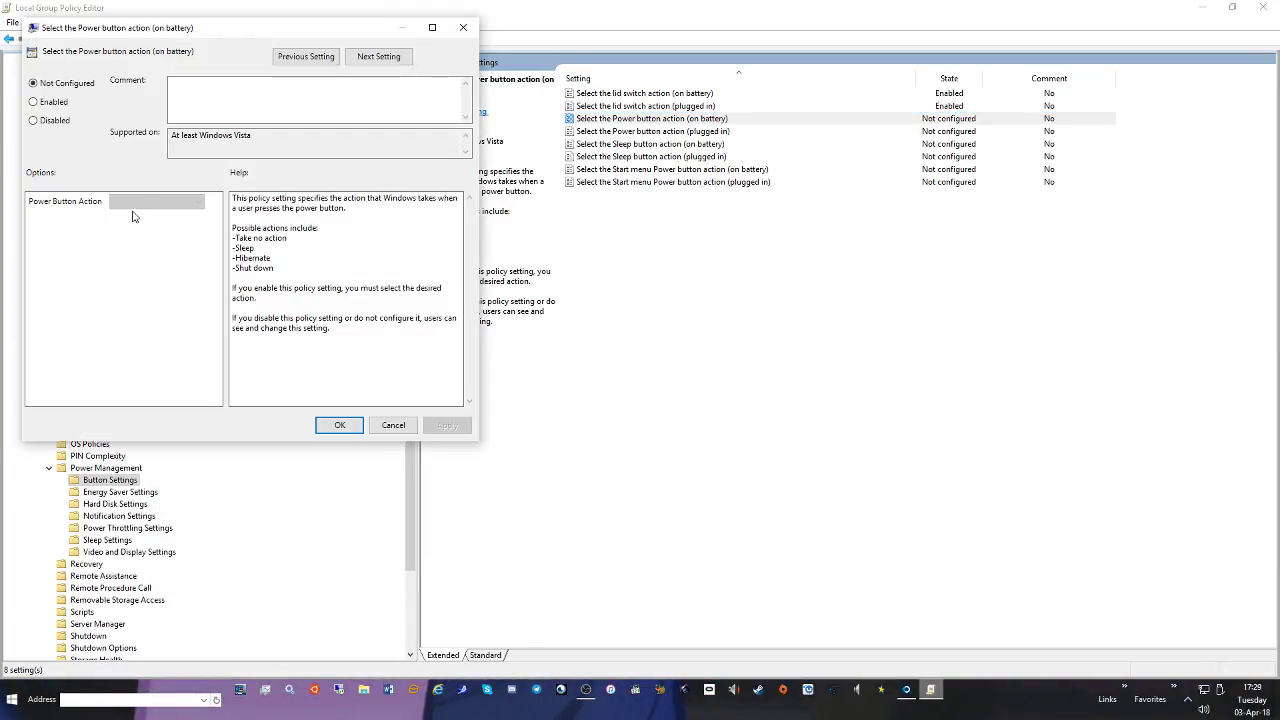
left_click(34, 102)
left_click(198, 202)
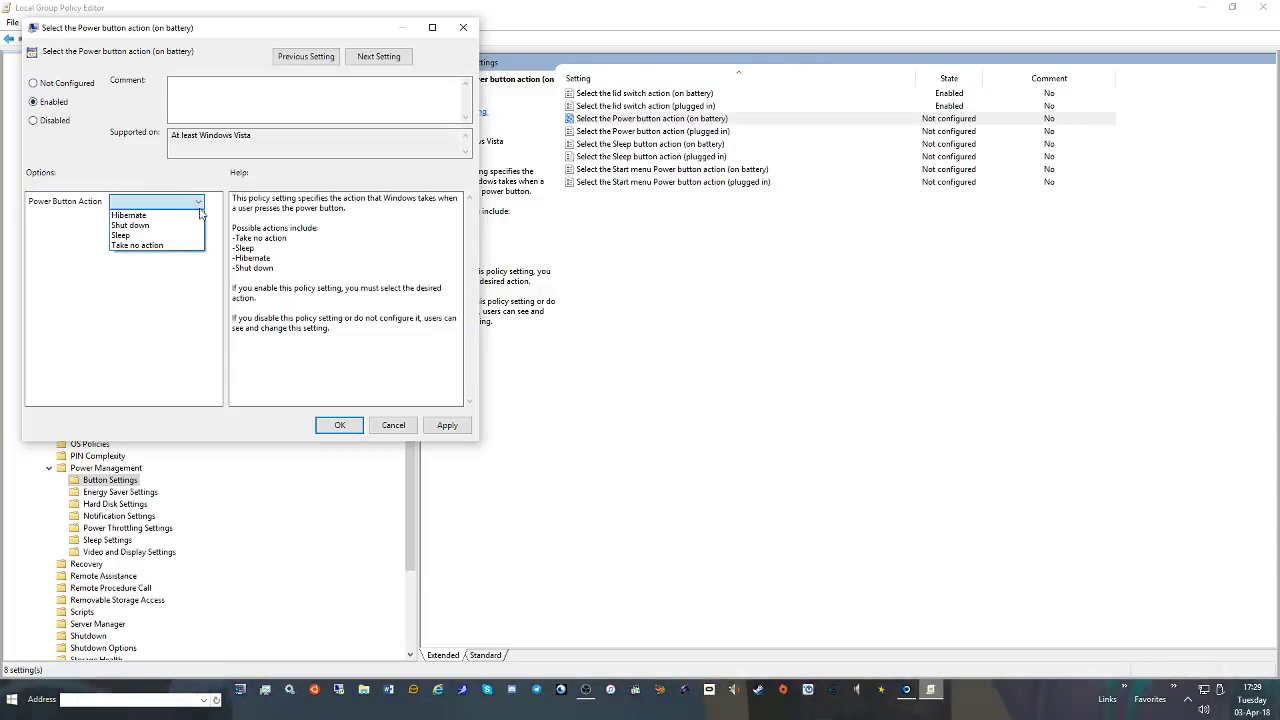
left_click(135, 225)
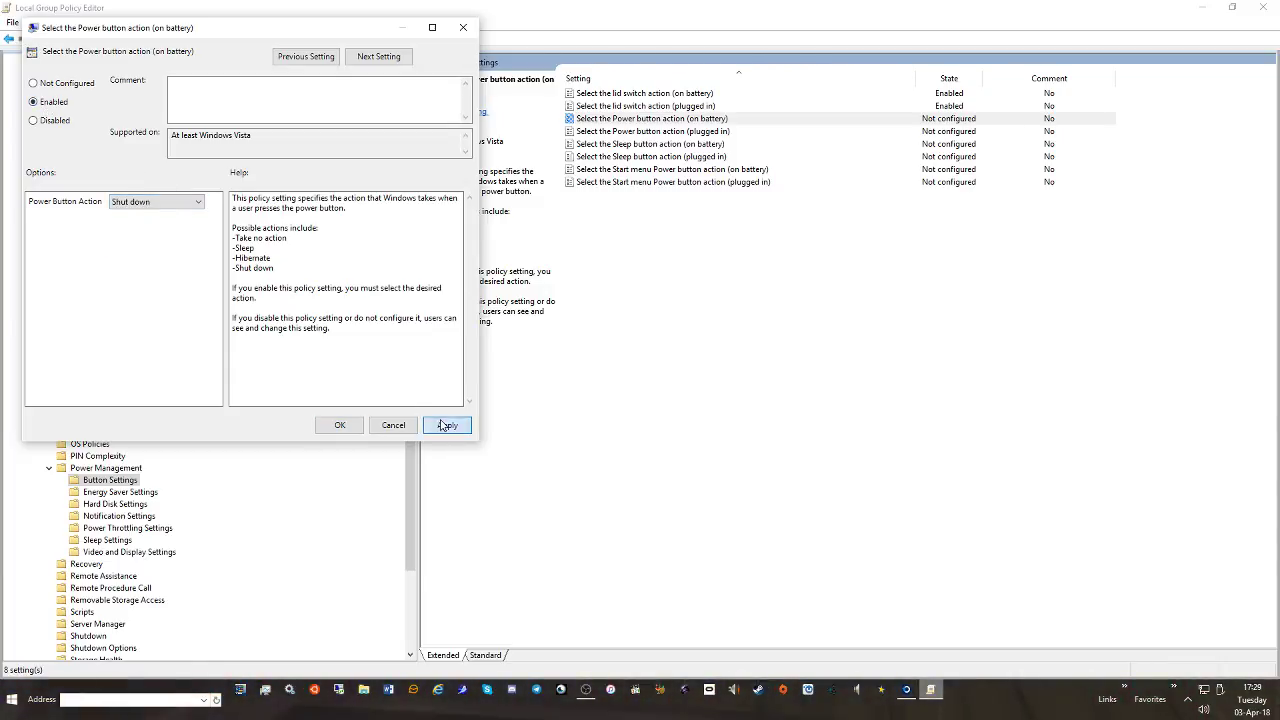
left_click(445, 425)
left_click(340, 425)
Enable the "Select the Power button action (plugged in)" policy with the power button action Shut down
left_click(655, 131)
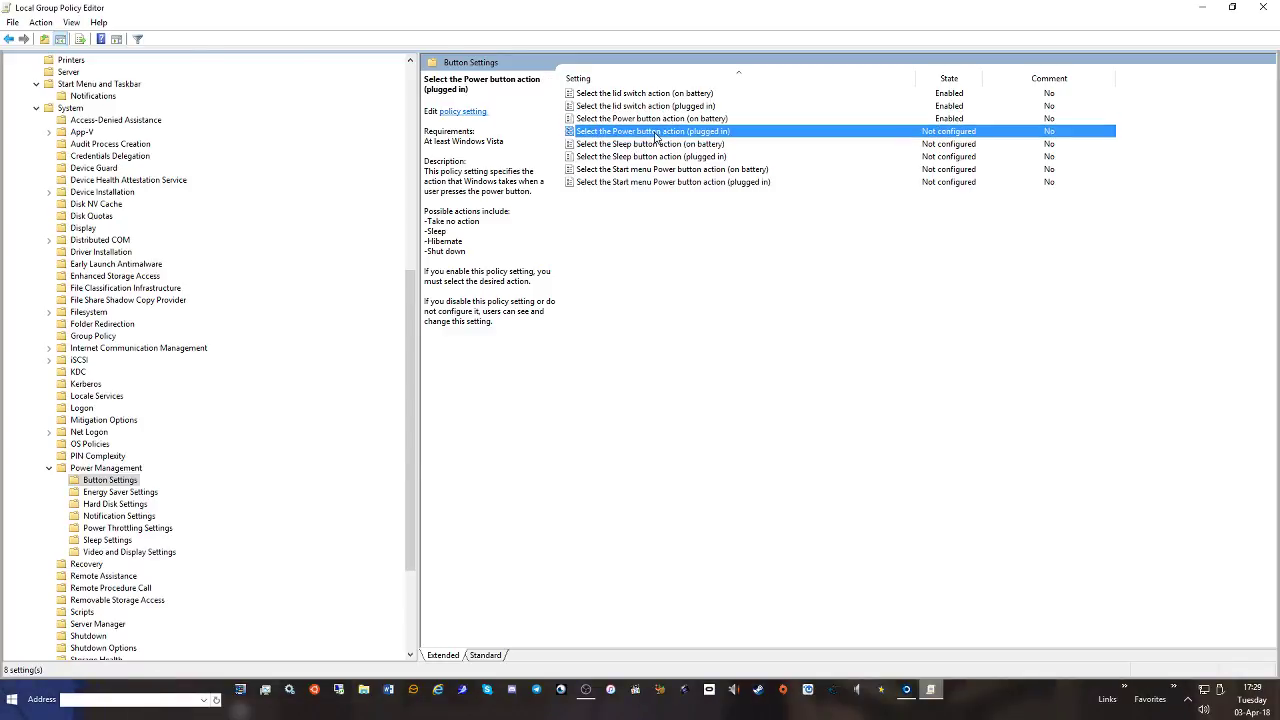
double_click(655, 131)
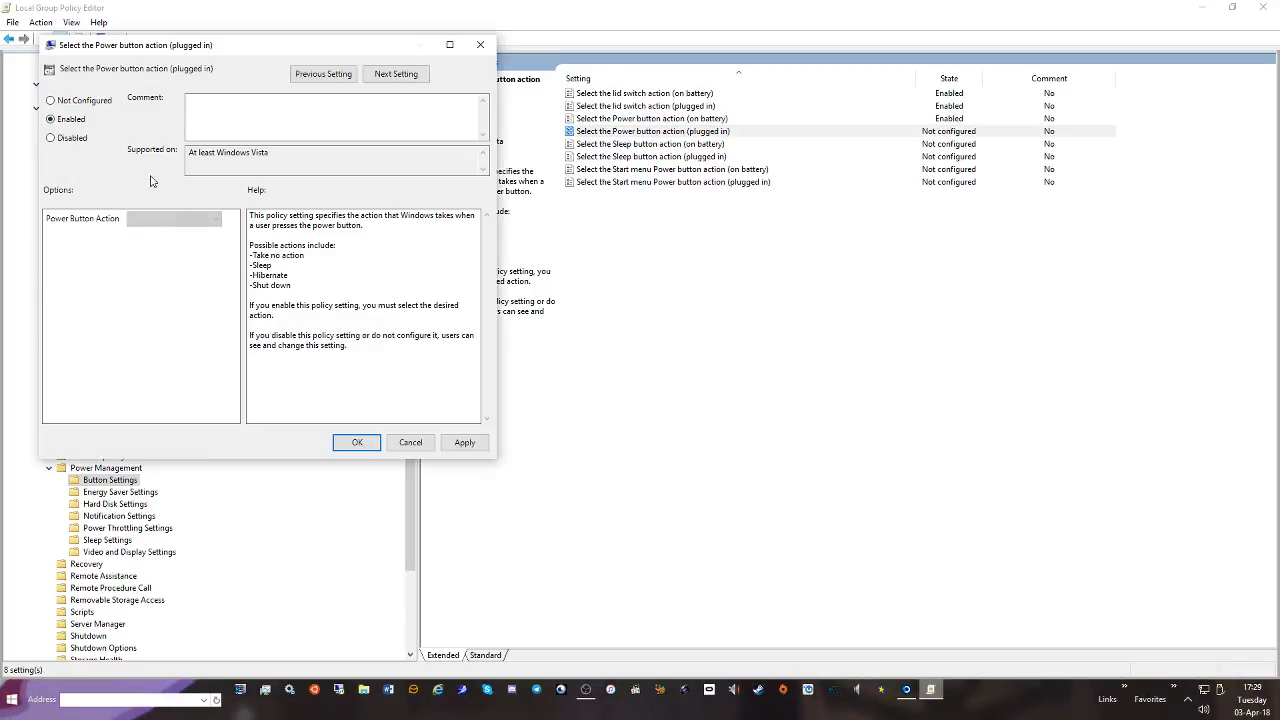
left_click(199, 217)
left_click(175, 259)
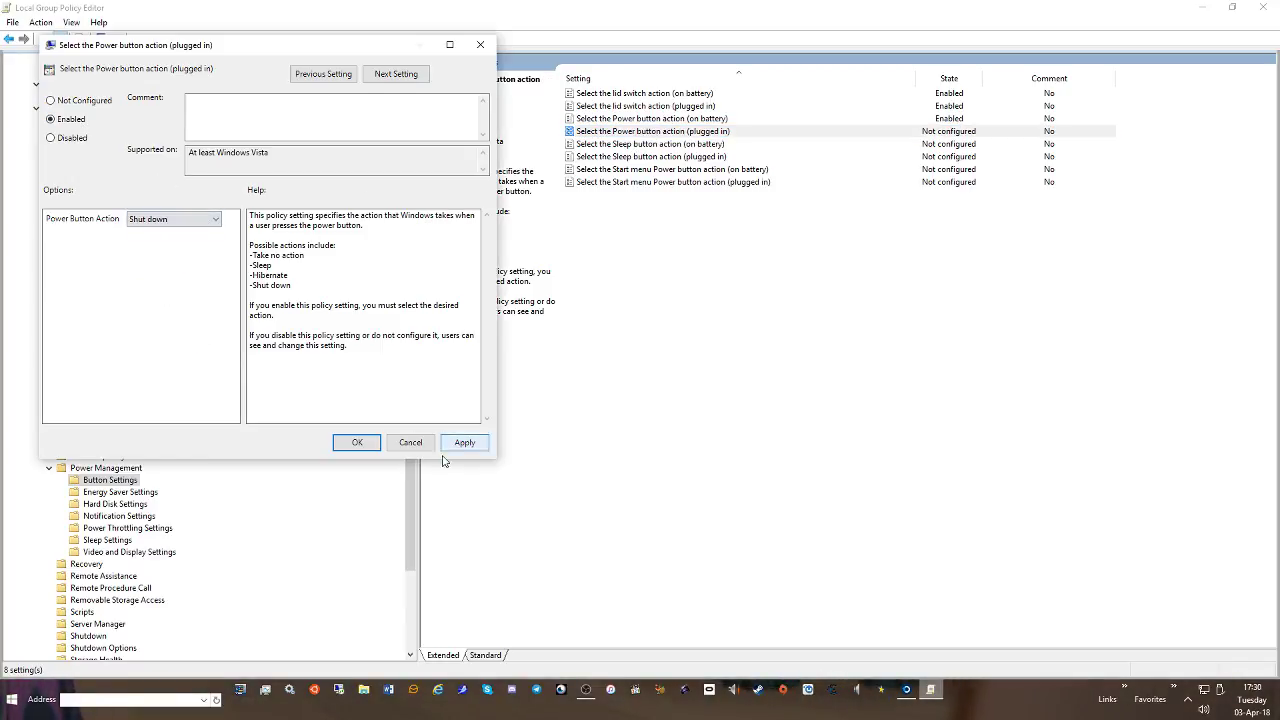
left_click(463, 449)
left_click(368, 442)
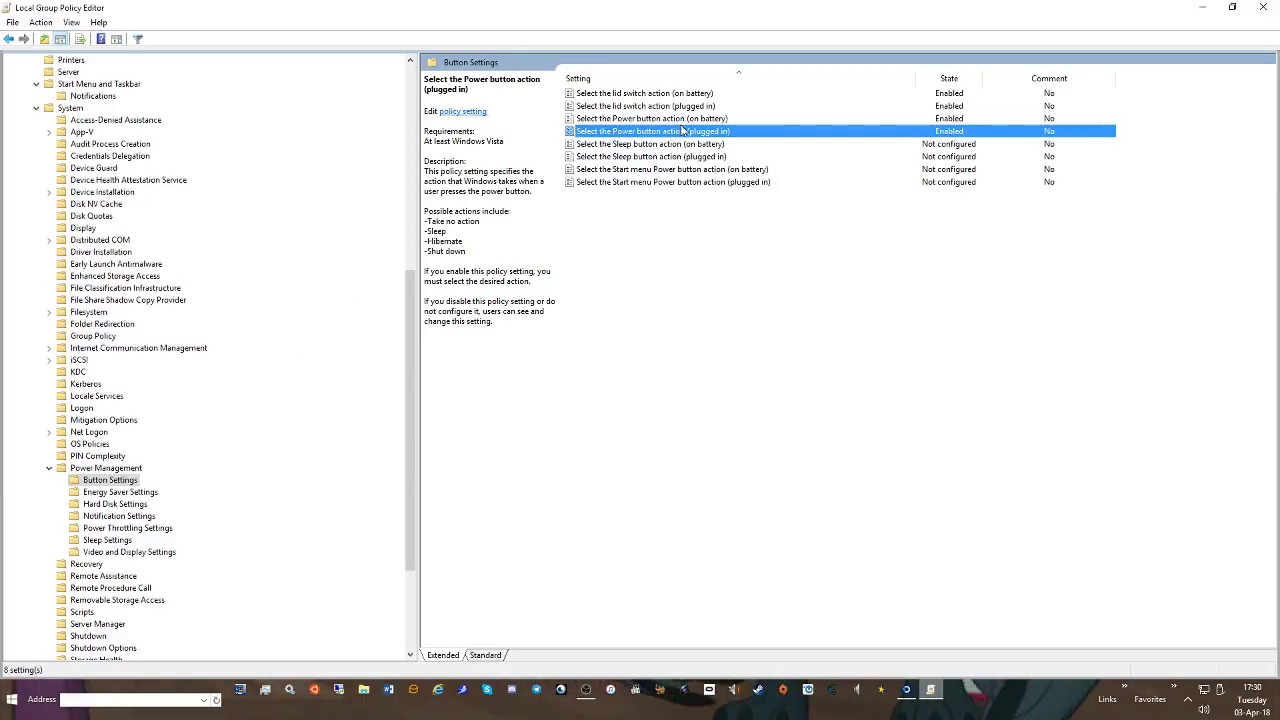
Enable the "Select the Sleep button action (on battery)" policy with the sleep button action Take no action
double_click(650, 144)
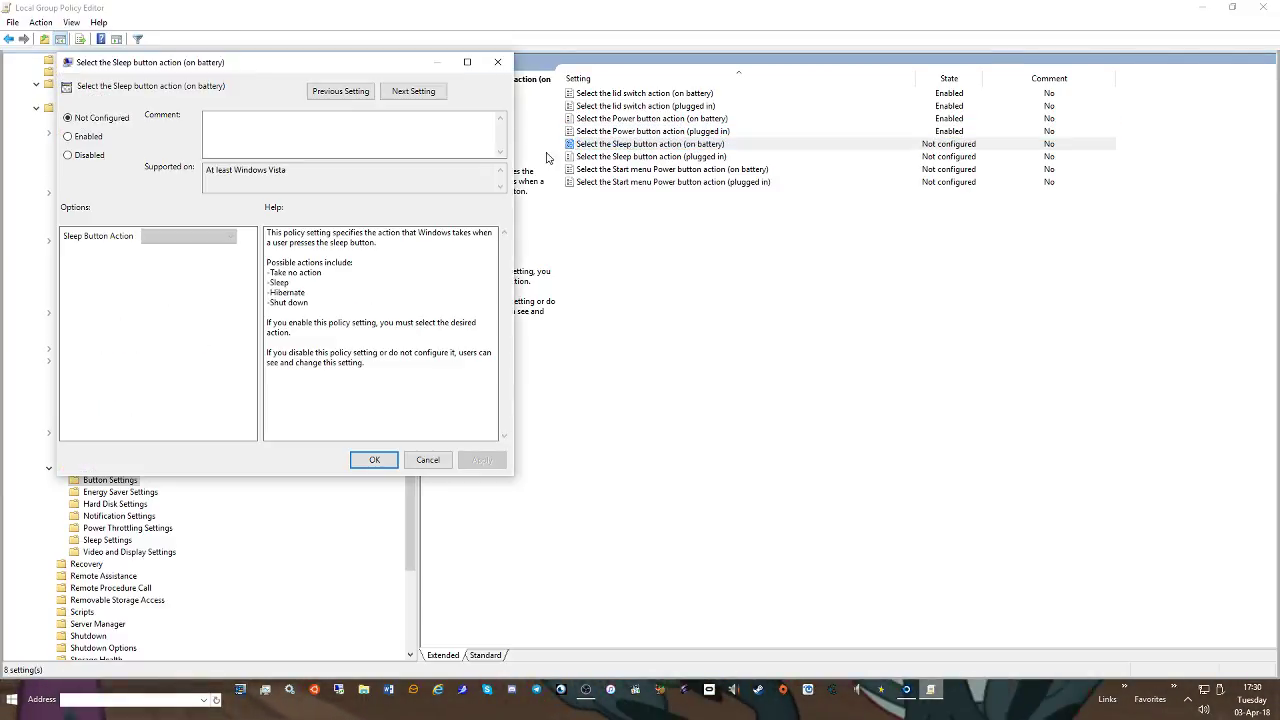
left_click(68, 136)
left_click(188, 236)
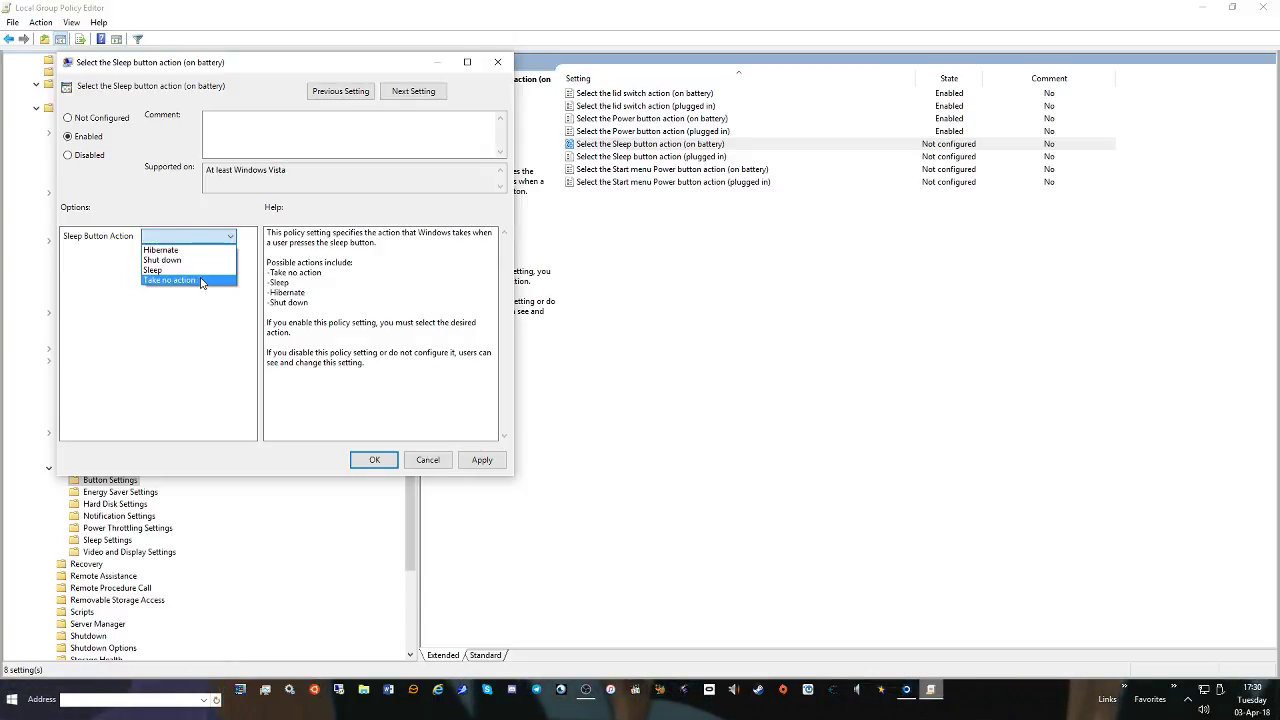
left_click(170, 280)
left_click(481, 460)
key("Return")
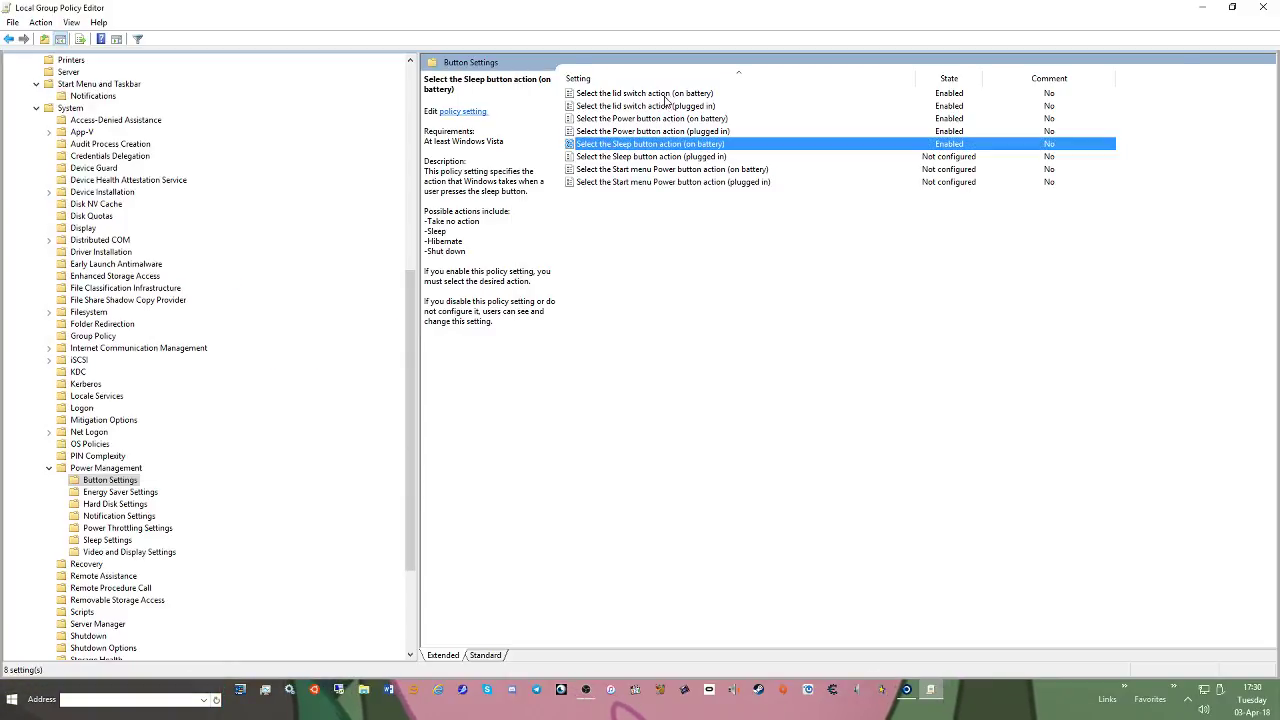
Enable the "Select the Sleep button action (plugged in)" policy with the sleep button action Take no action
left_click(620, 157)
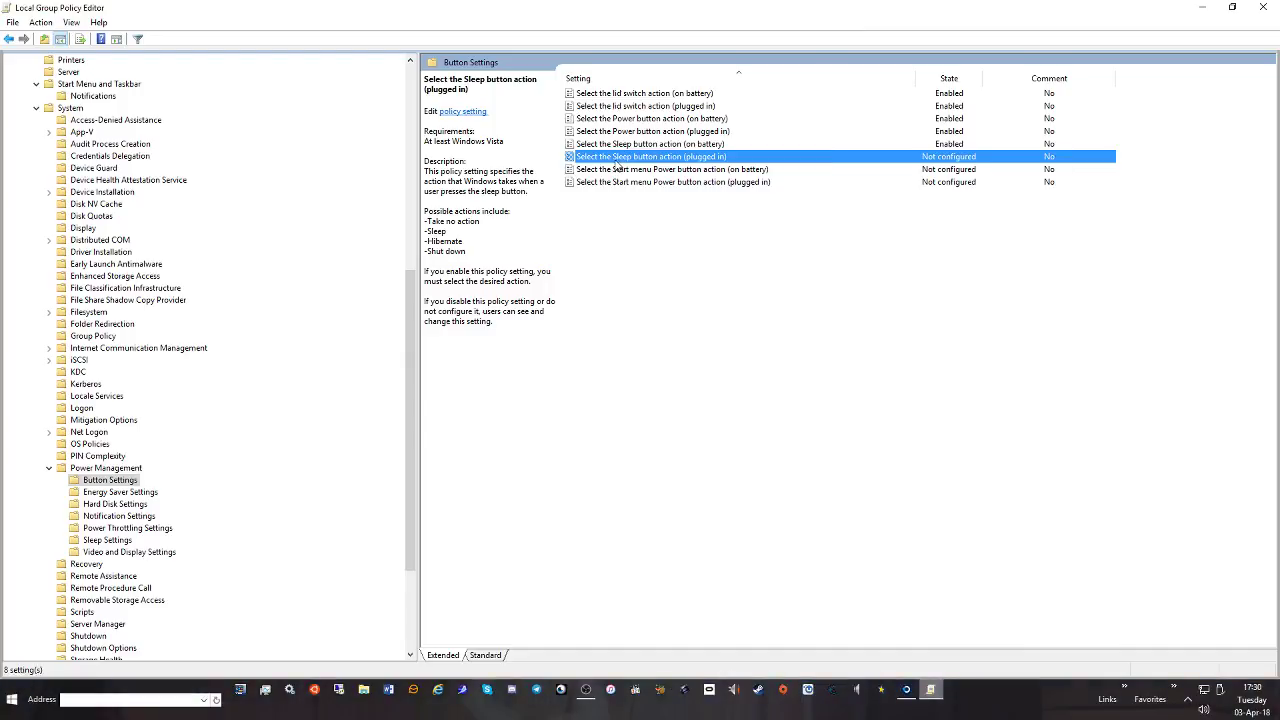
double_click(617, 157)
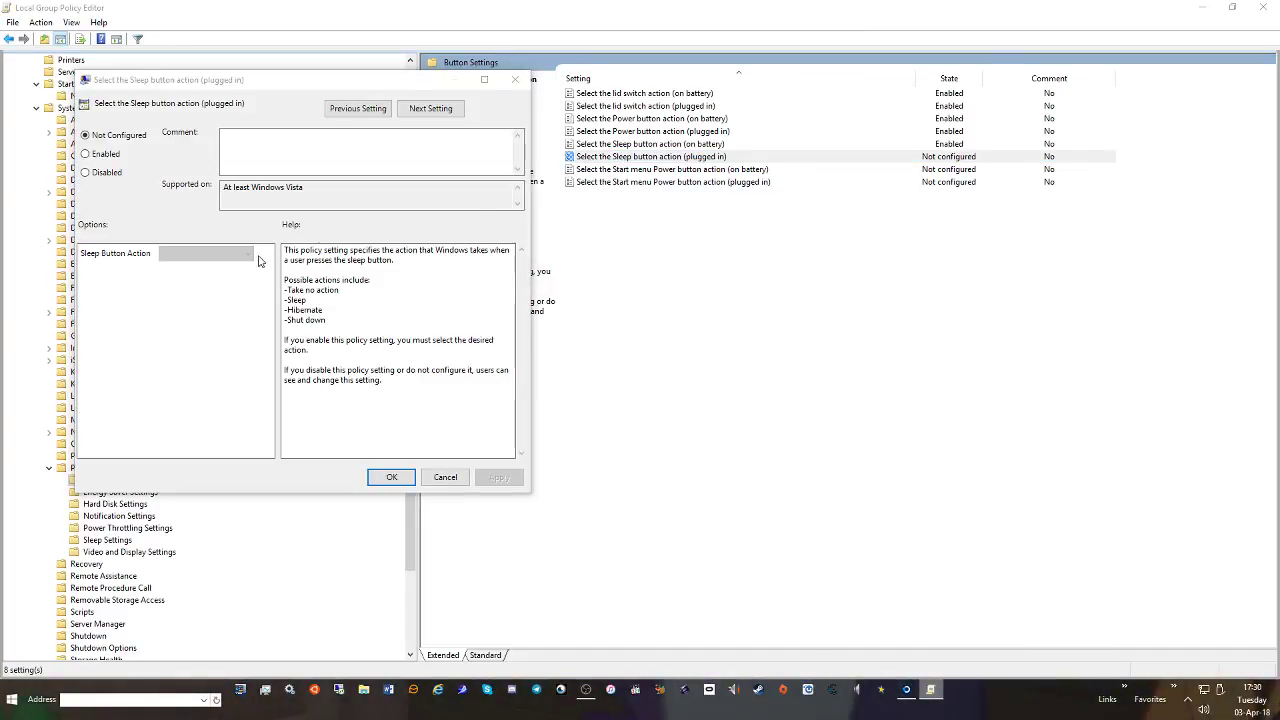
left_click(85, 154)
left_click(199, 257)
left_click(190, 296)
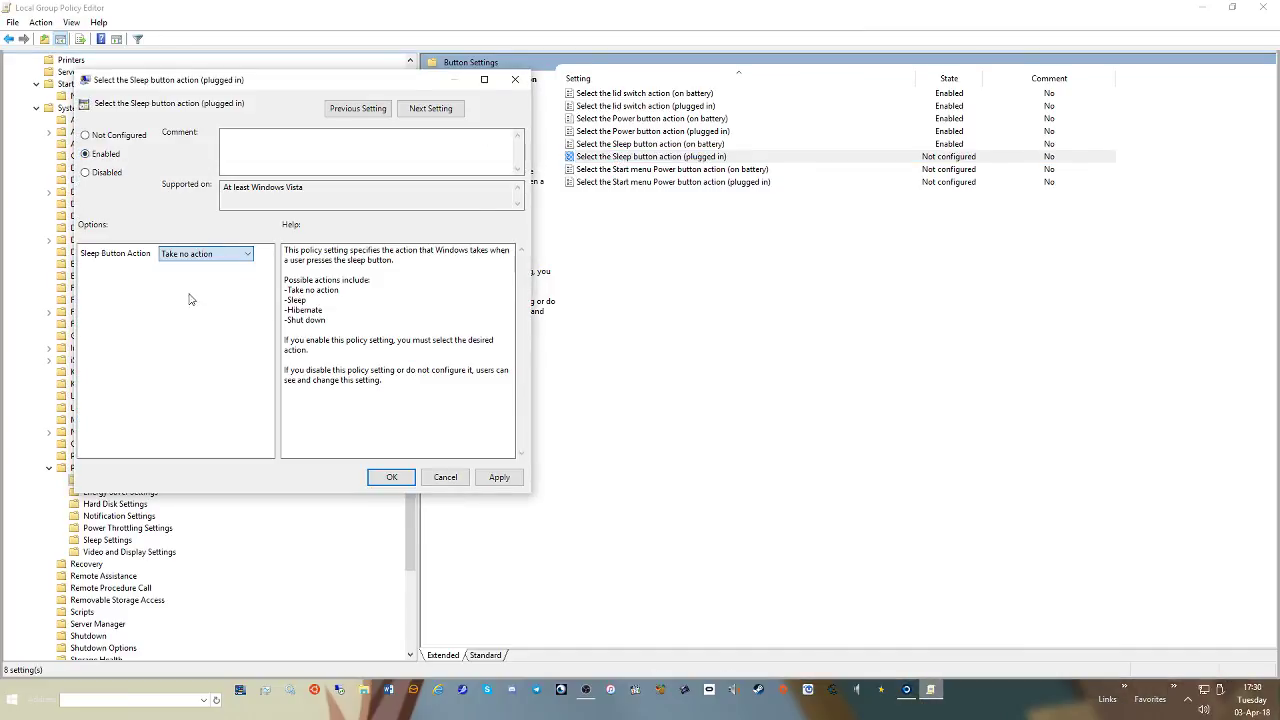
left_click(392, 477)
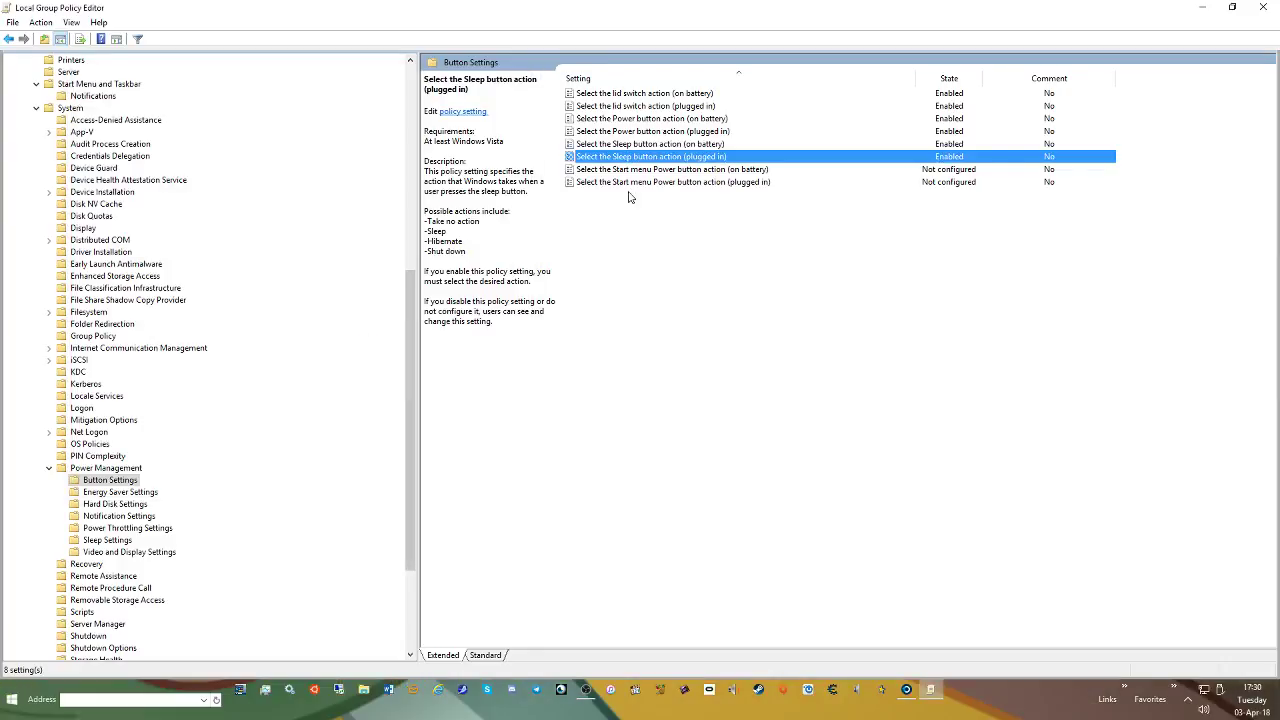
Enable the "Select the Start menu Power button action (on battery)" policy with the action Shut down
left_click(690, 170)
double_click(690, 170)
left_click(103, 171)
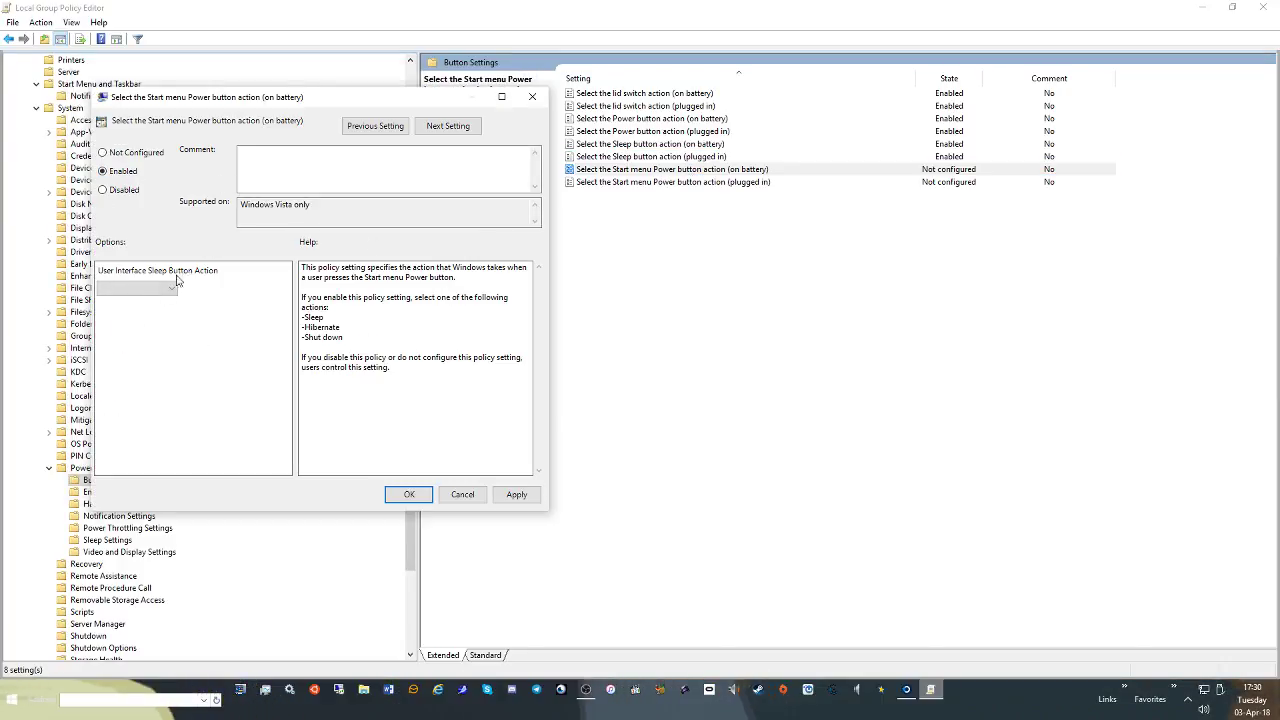
left_click(163, 289)
left_click(117, 312)
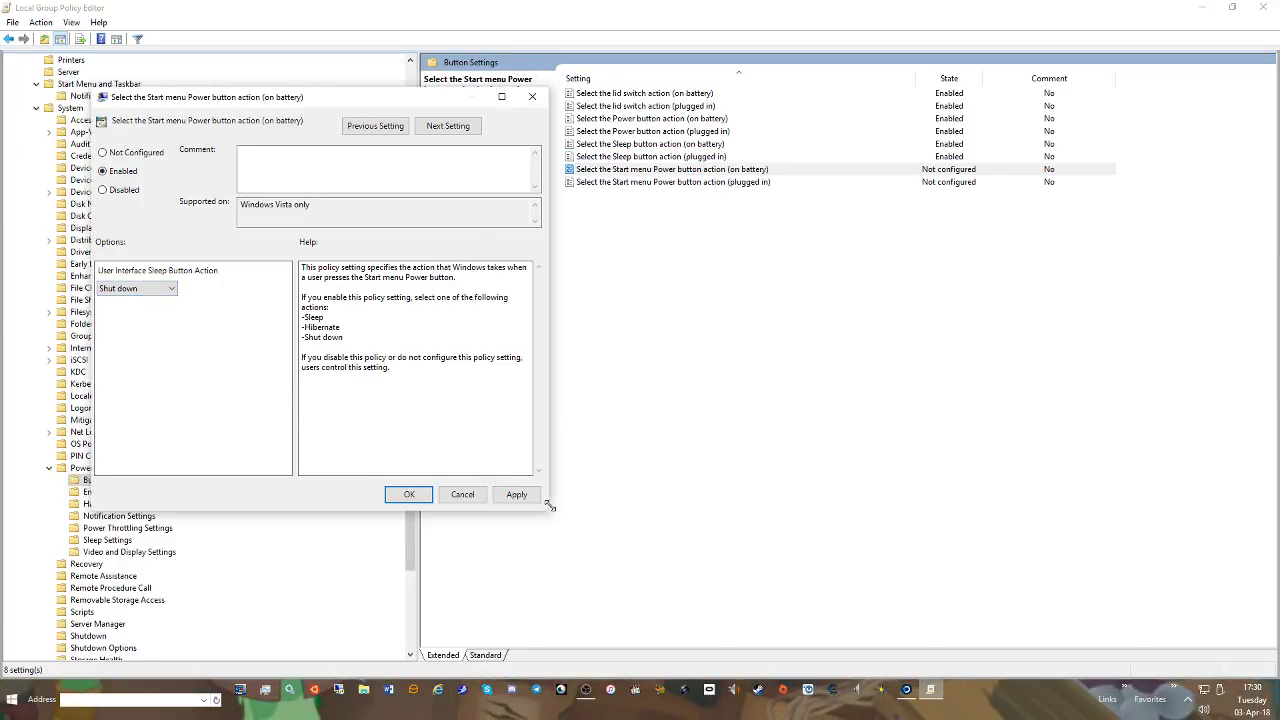
left_click(400, 490)
Enable the "Select the Start menu Power button action (plugged in)" policy with the action Shut down
left_click(673, 182)
double_click(673, 182)
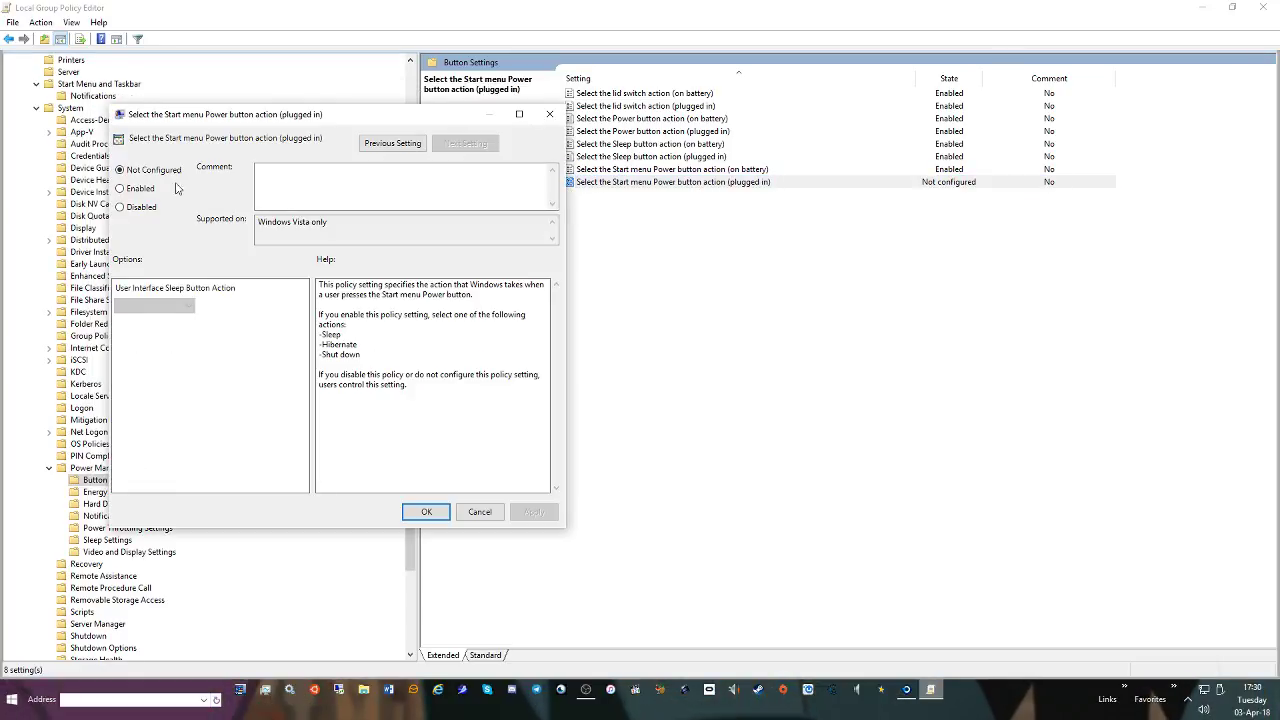
left_click(120, 188)
left_click(155, 306)
left_click(130, 330)
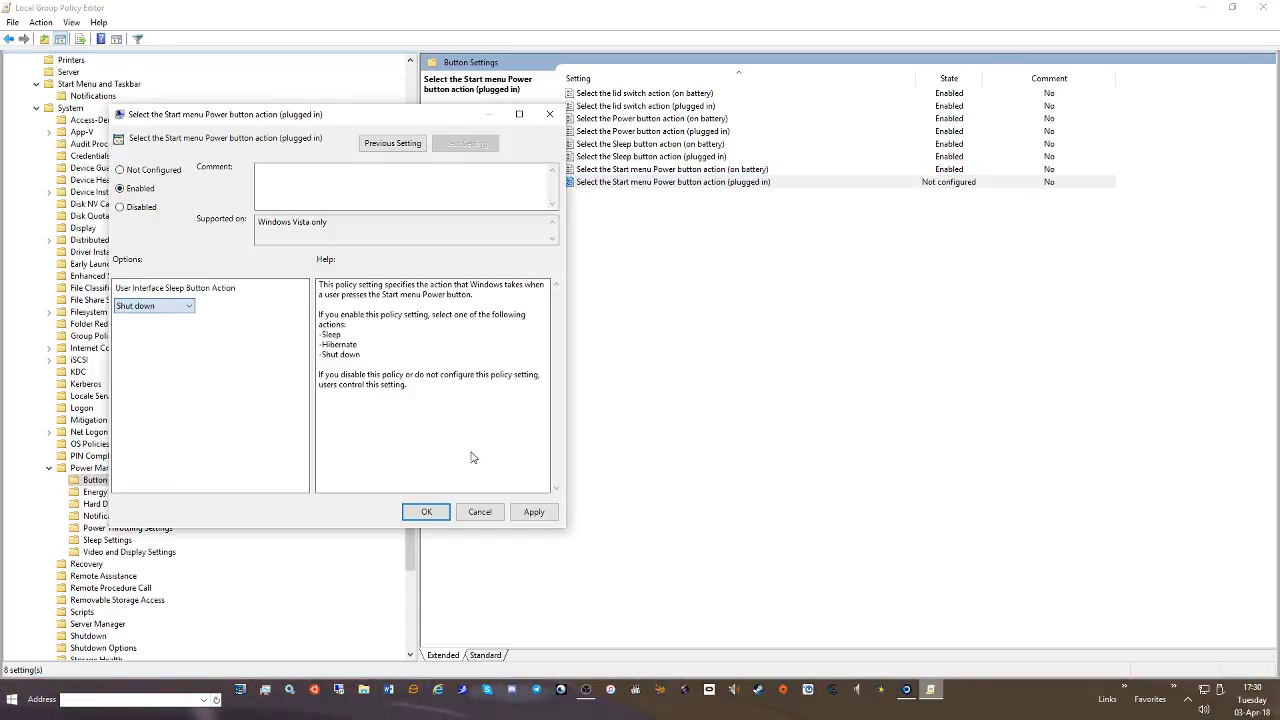
left_click(534, 512)
left_click(427, 512)
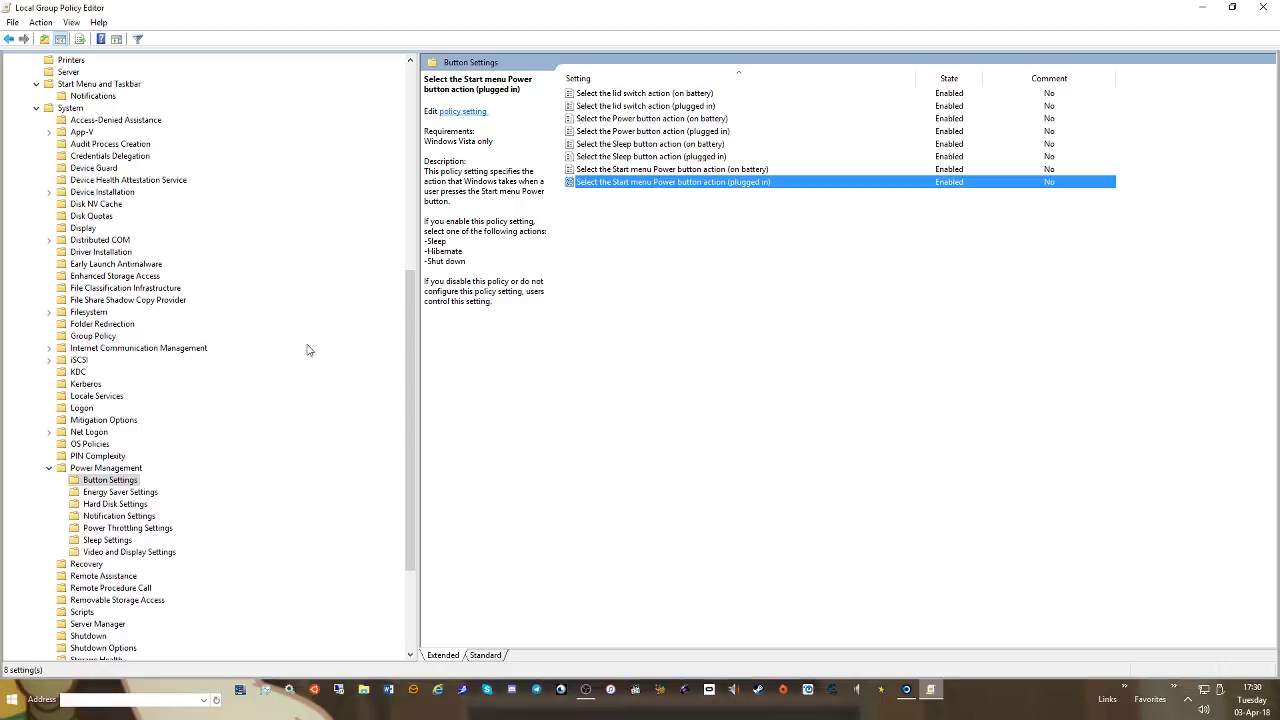
Review the "Energy Saver Battery Threshold (on battery)" policy in Energy Saver Settings and close it without editing
left_click(125, 492)
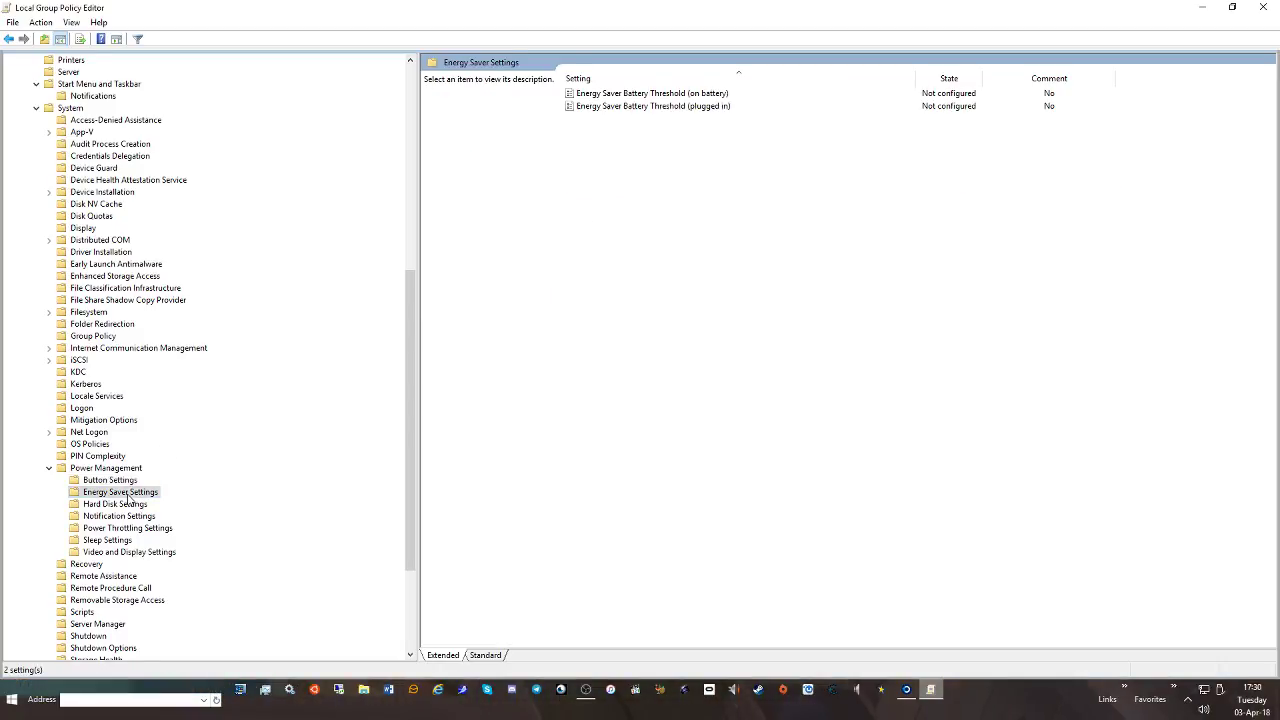
double_click(670, 93)
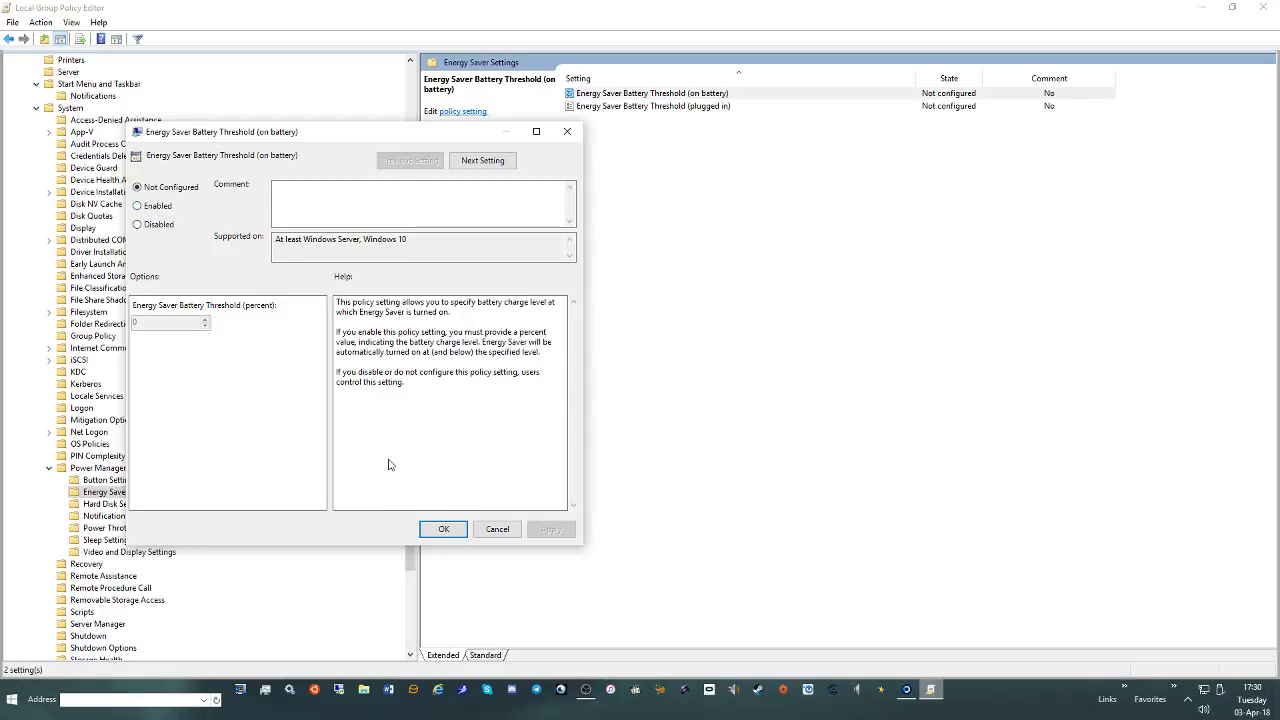
left_click(497, 529)
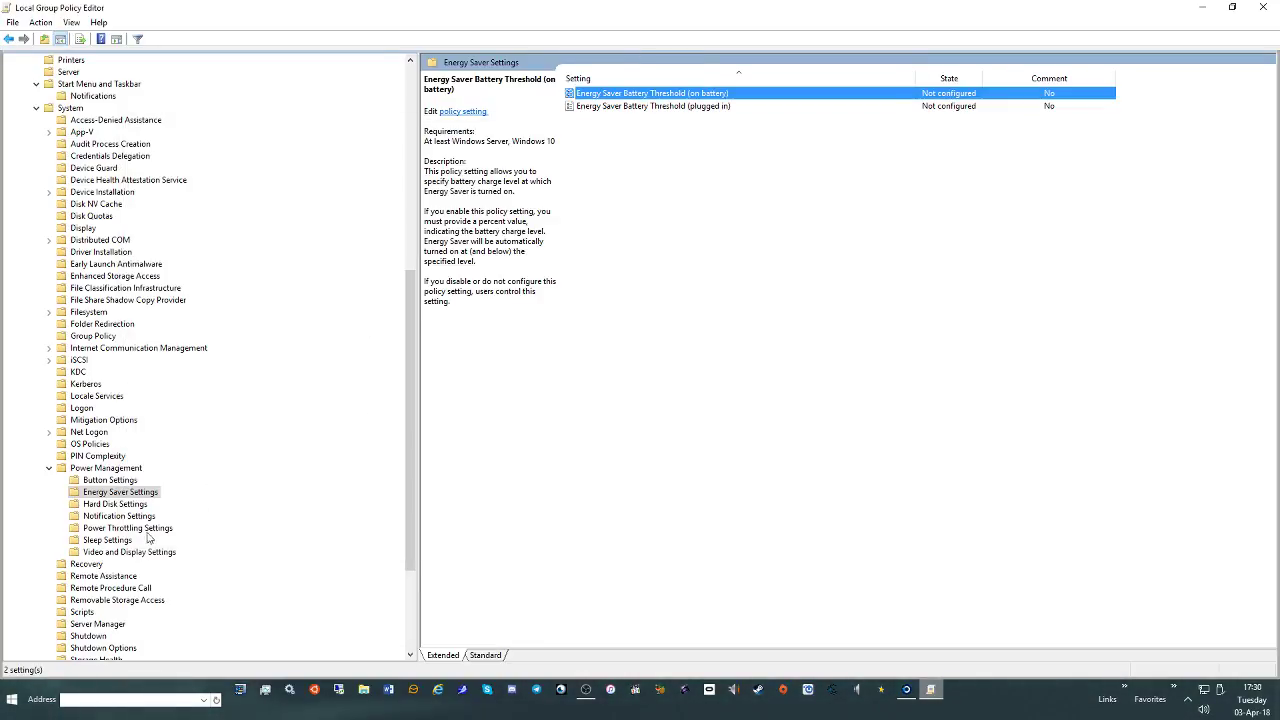
In Hard Disk Settings, enable the "Turn Off the hard disk (on battery)" policy and enter 5 seconds as the turn-off time
left_click(112, 505)
double_click(630, 93)
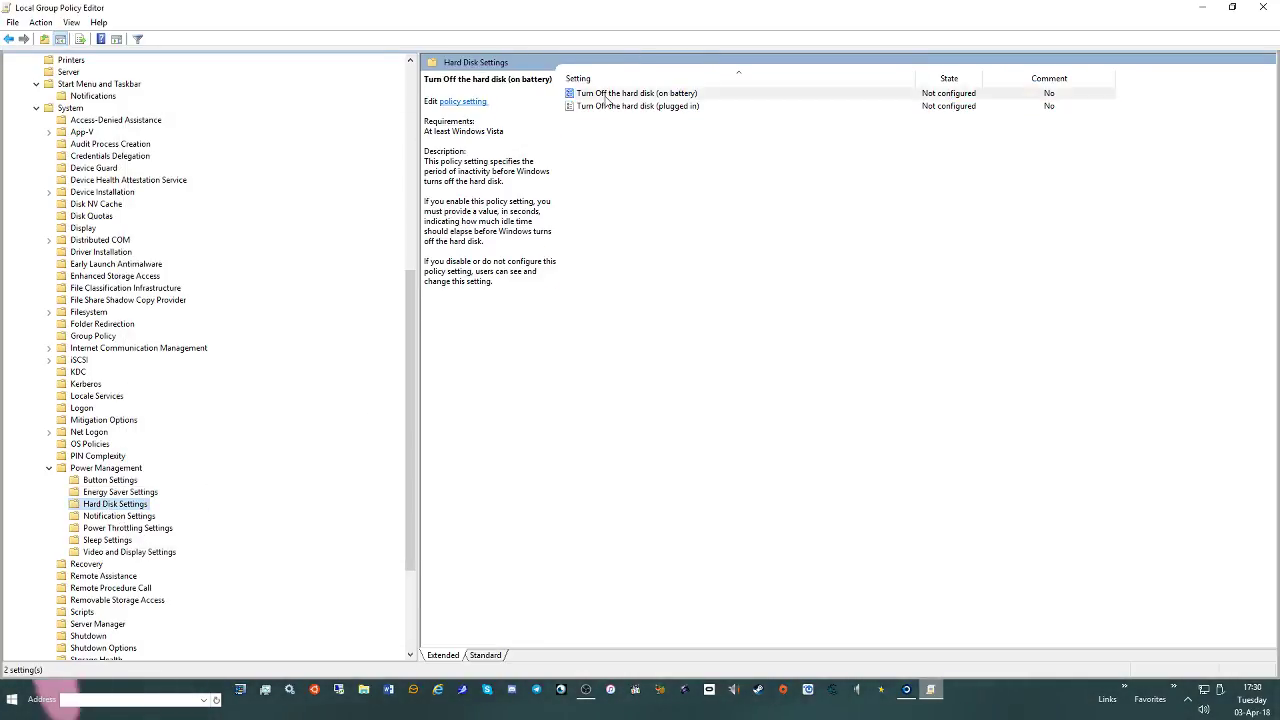
left_click(155, 223)
left_click_drag(200, 340, 147, 340)
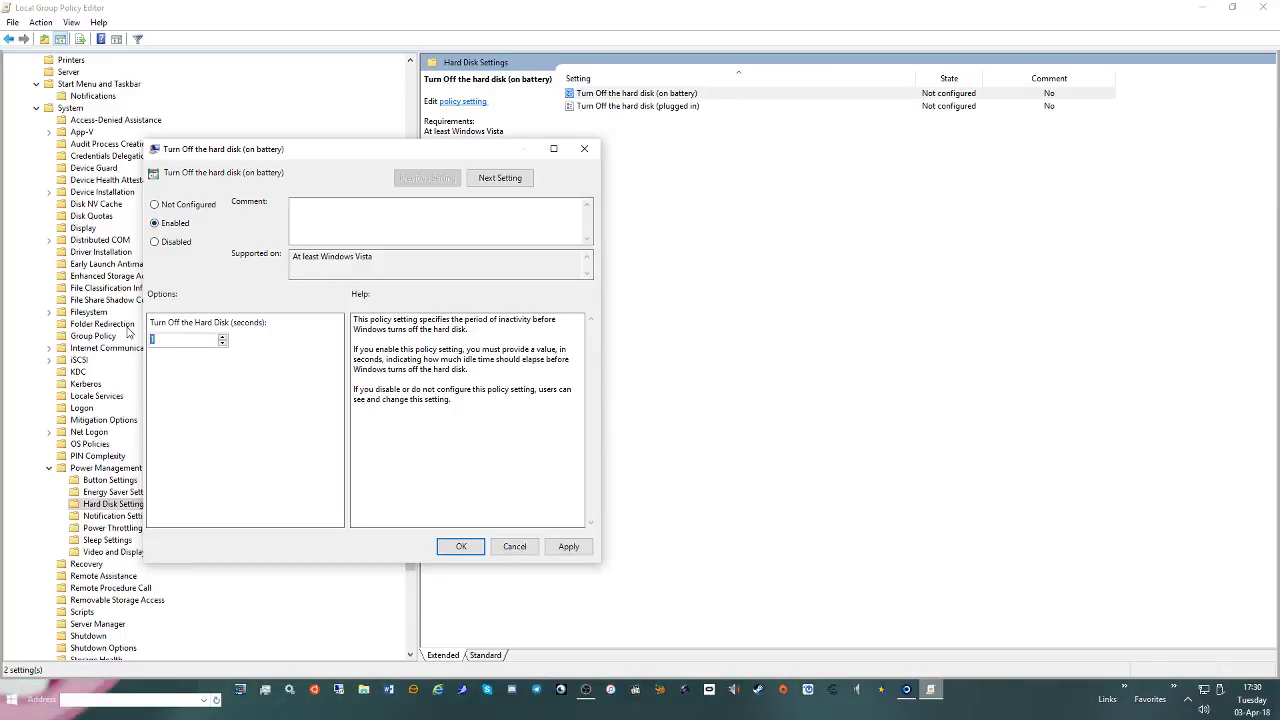
type("5")
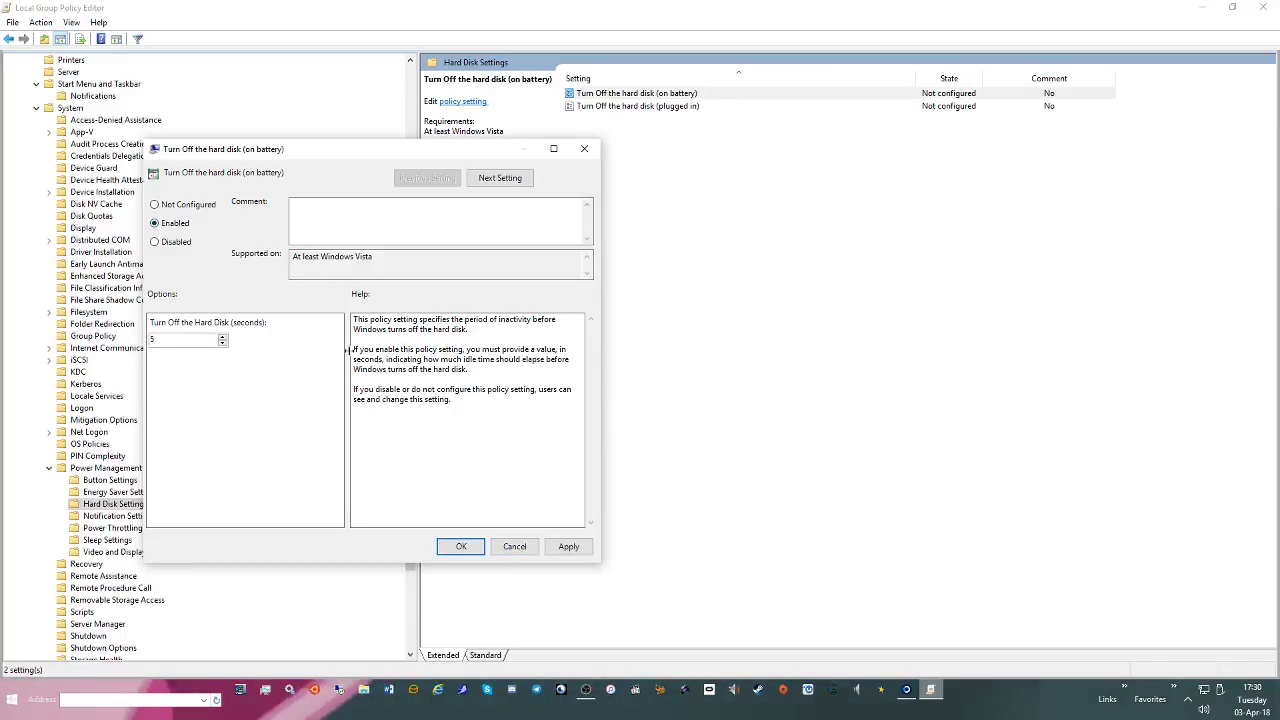
double_click(155, 340)
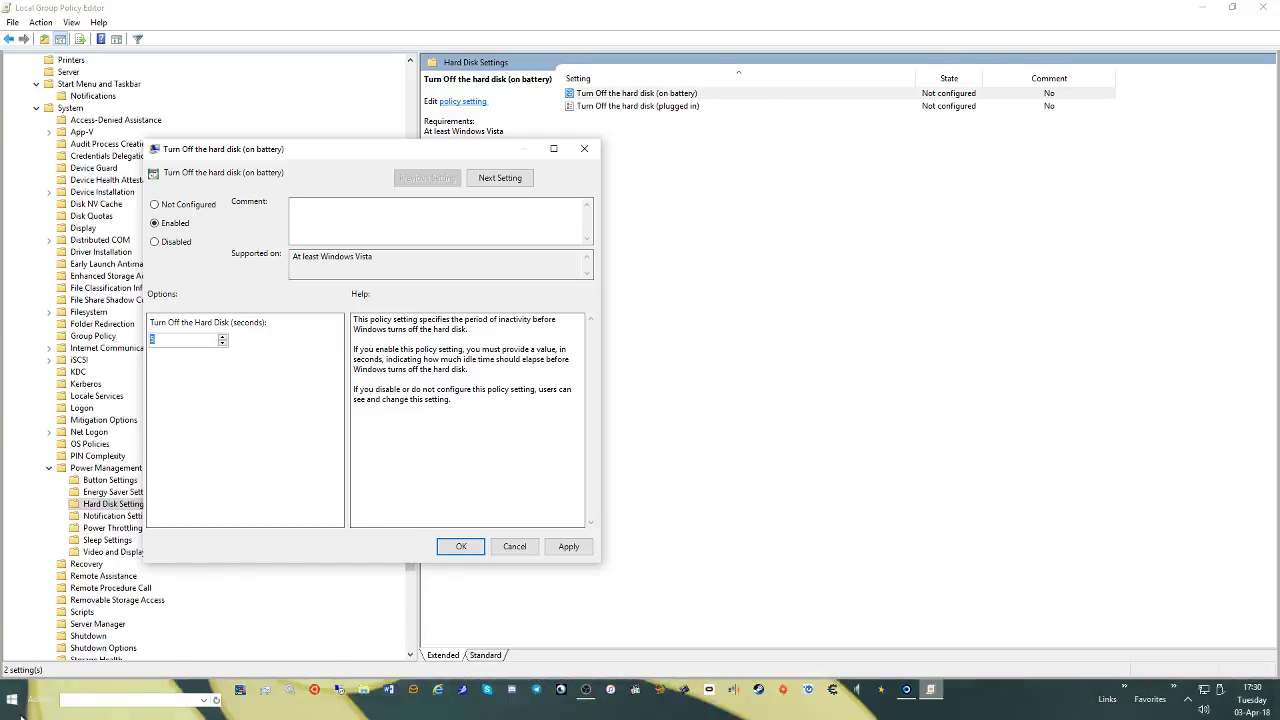
Search the Start menu for "cal" and try to open Calculator from the results
key("super")
type("cal")
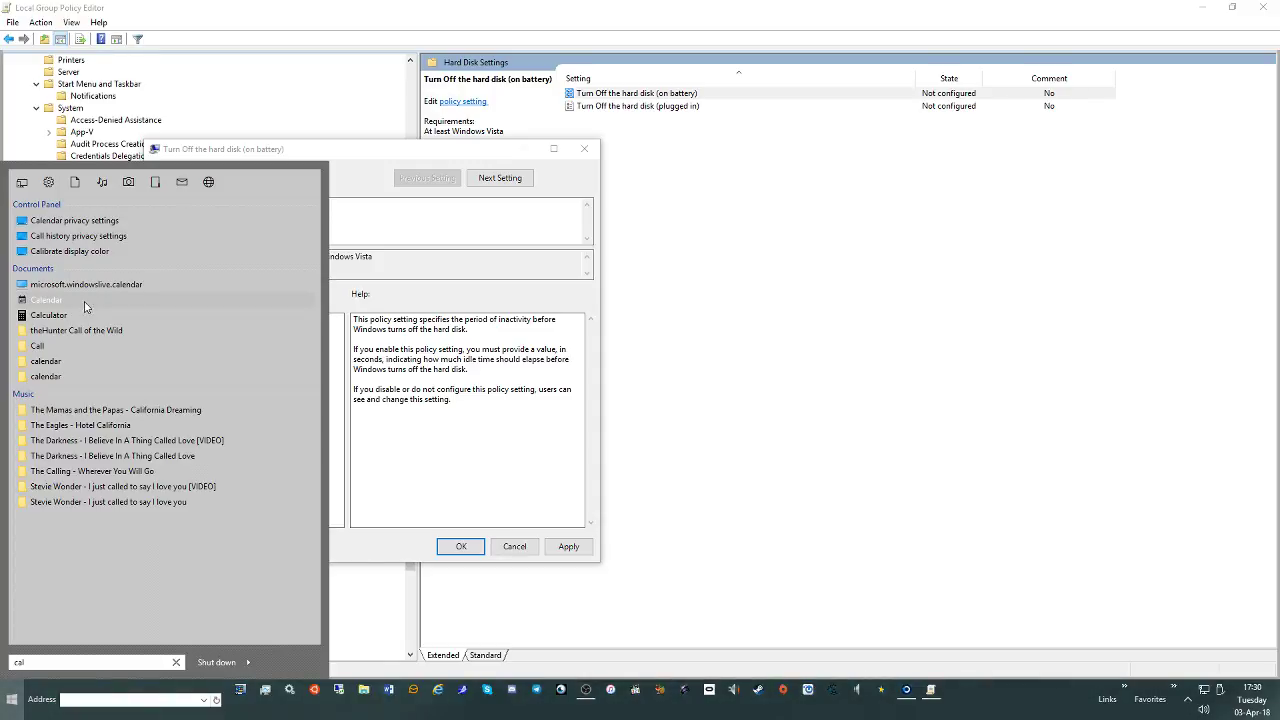
left_click(83, 318)
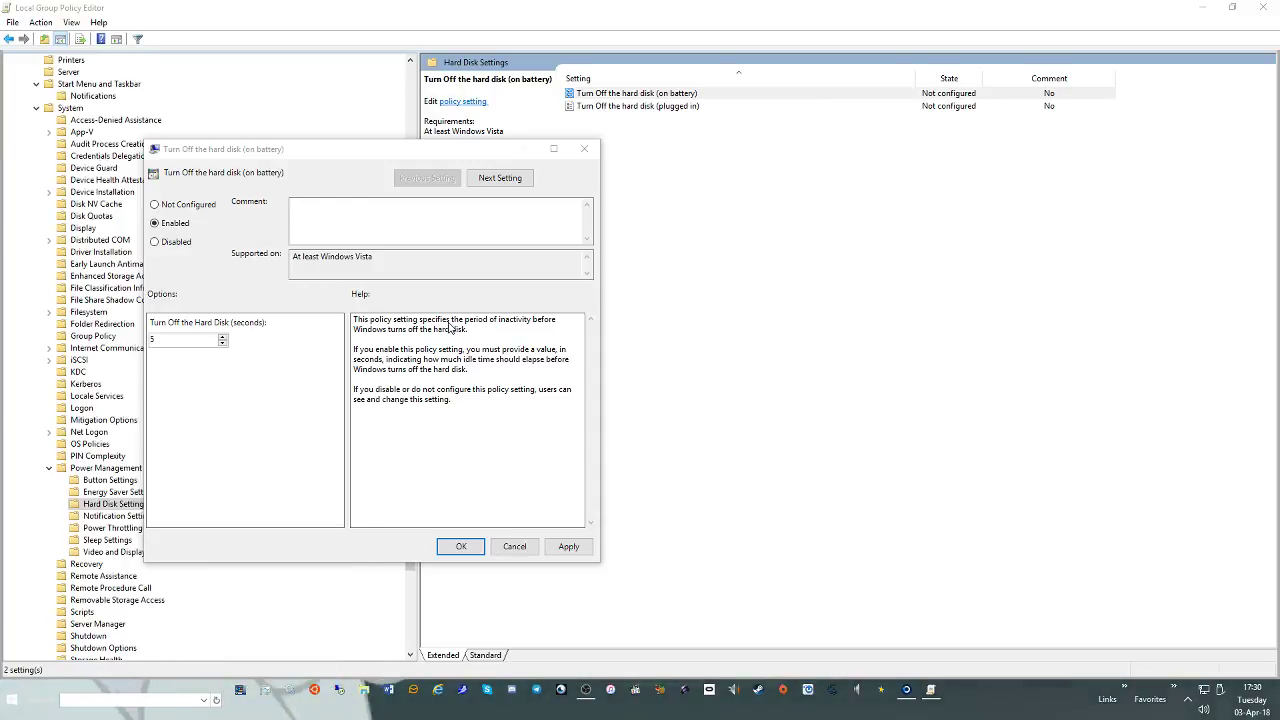
Check the Start menu program list for a calculator, search for "cal" and "cala", and clear the search
left_click(12, 699)
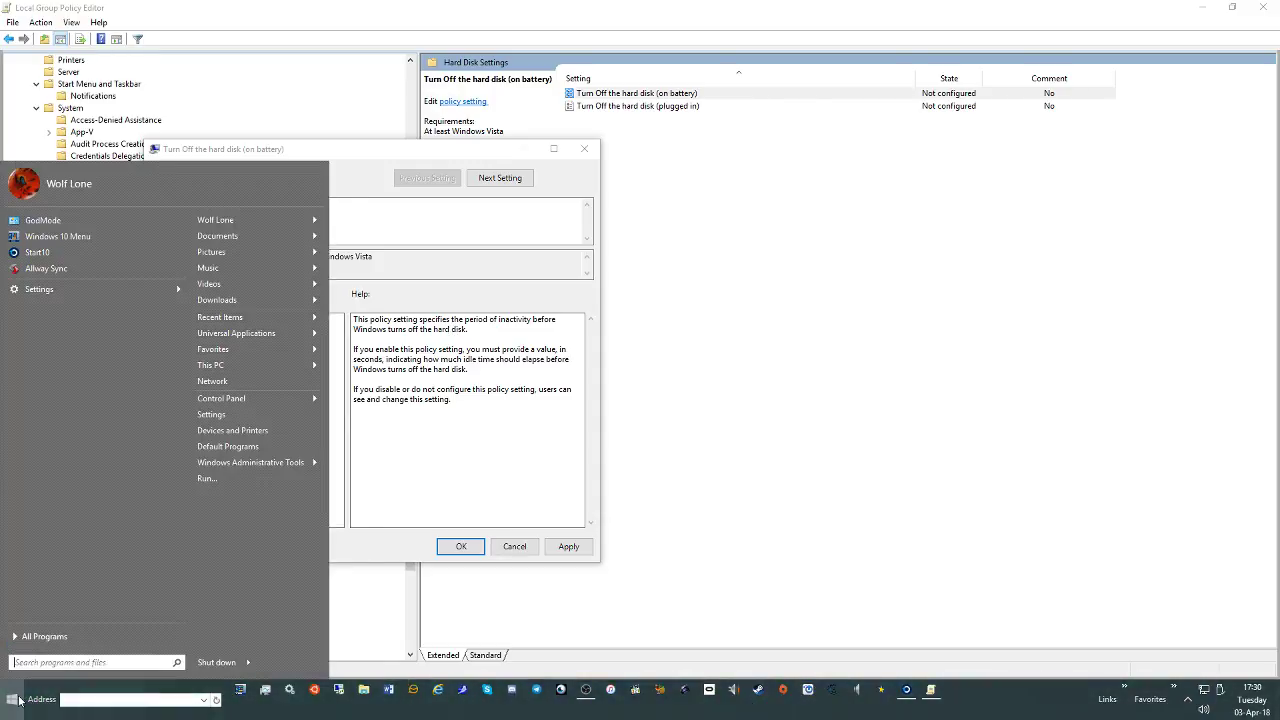
left_click(65, 637)
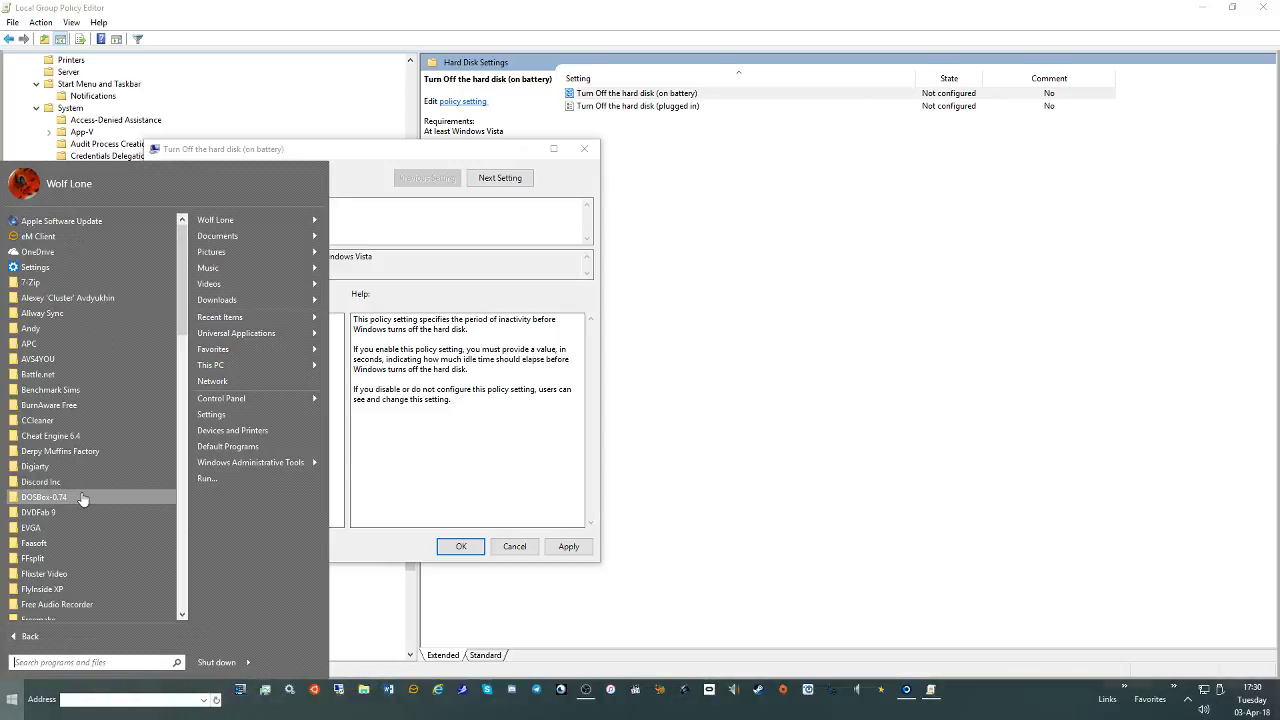
scroll(63, 410, "down", 1)
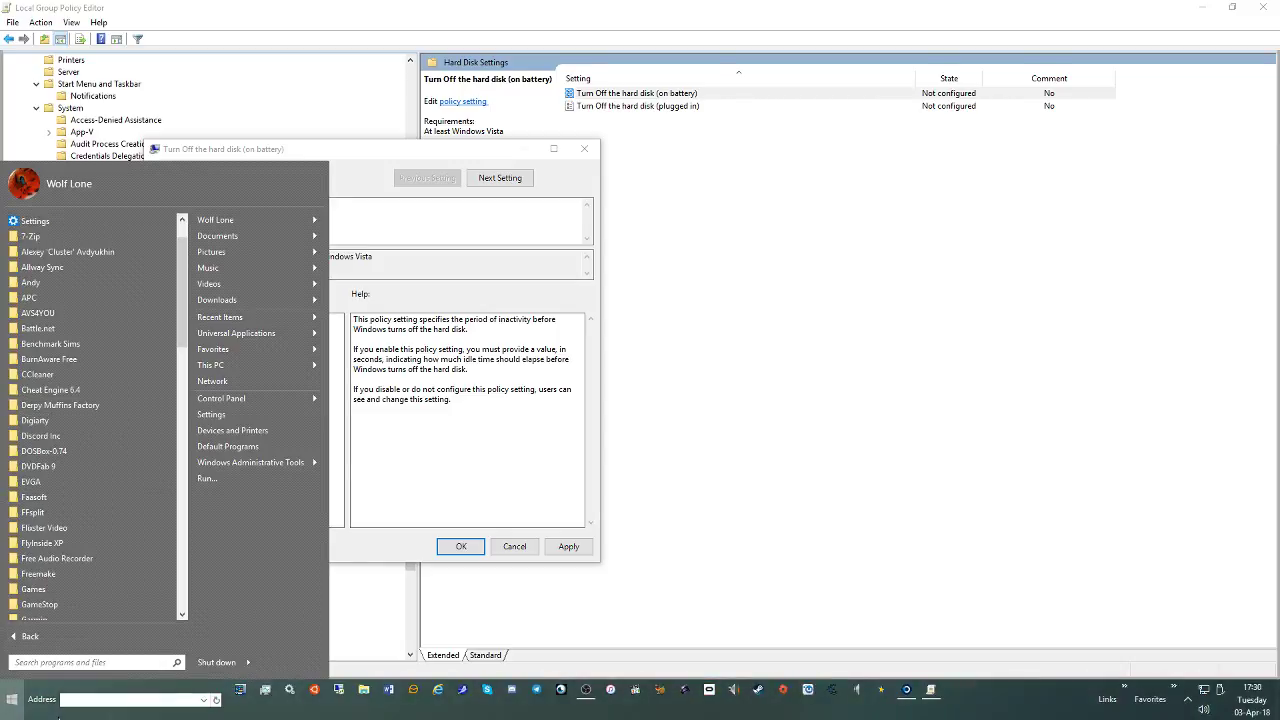
left_click(40, 660)
type("cal")
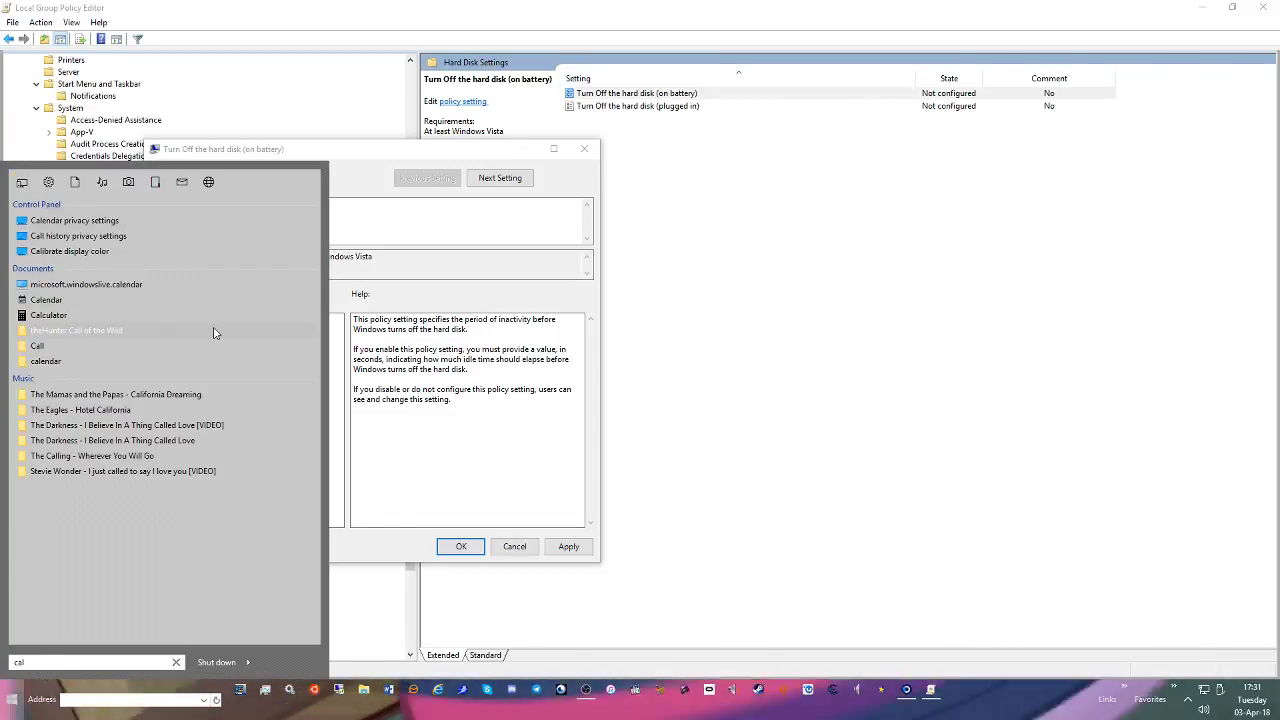
type("a")
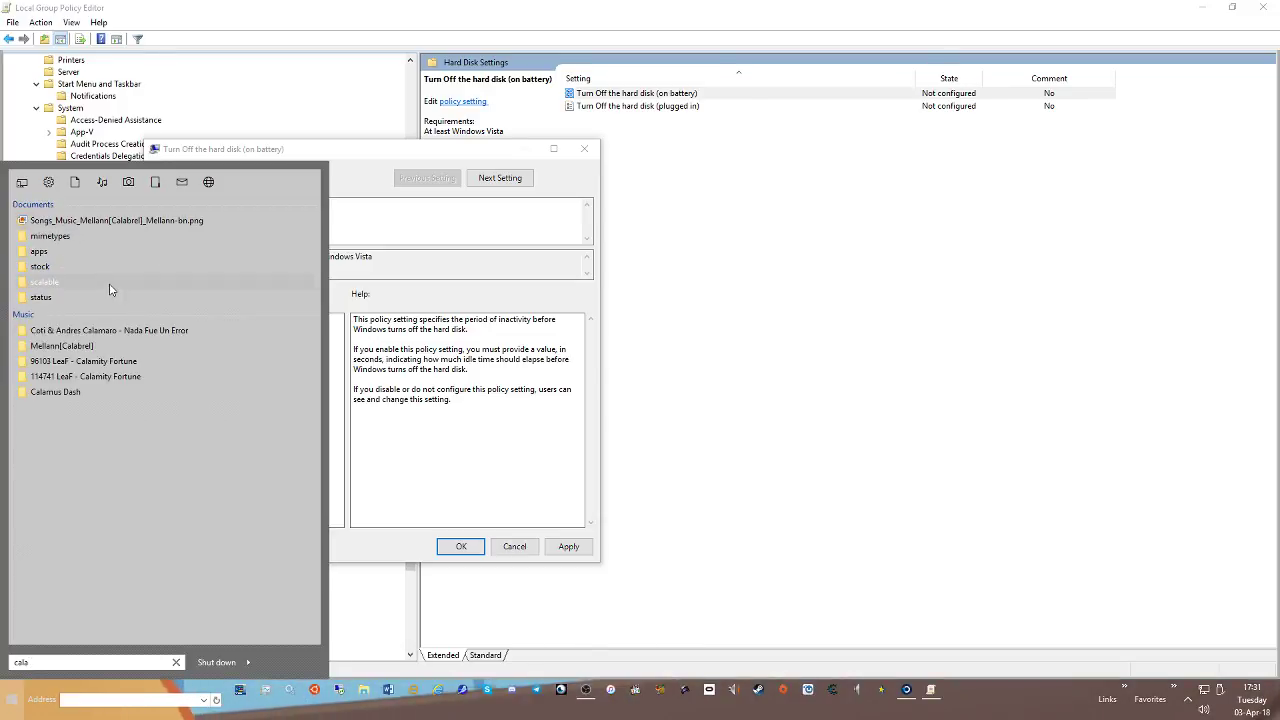
key("BackSpace")
key("BackSpace")
key("BackSpace")
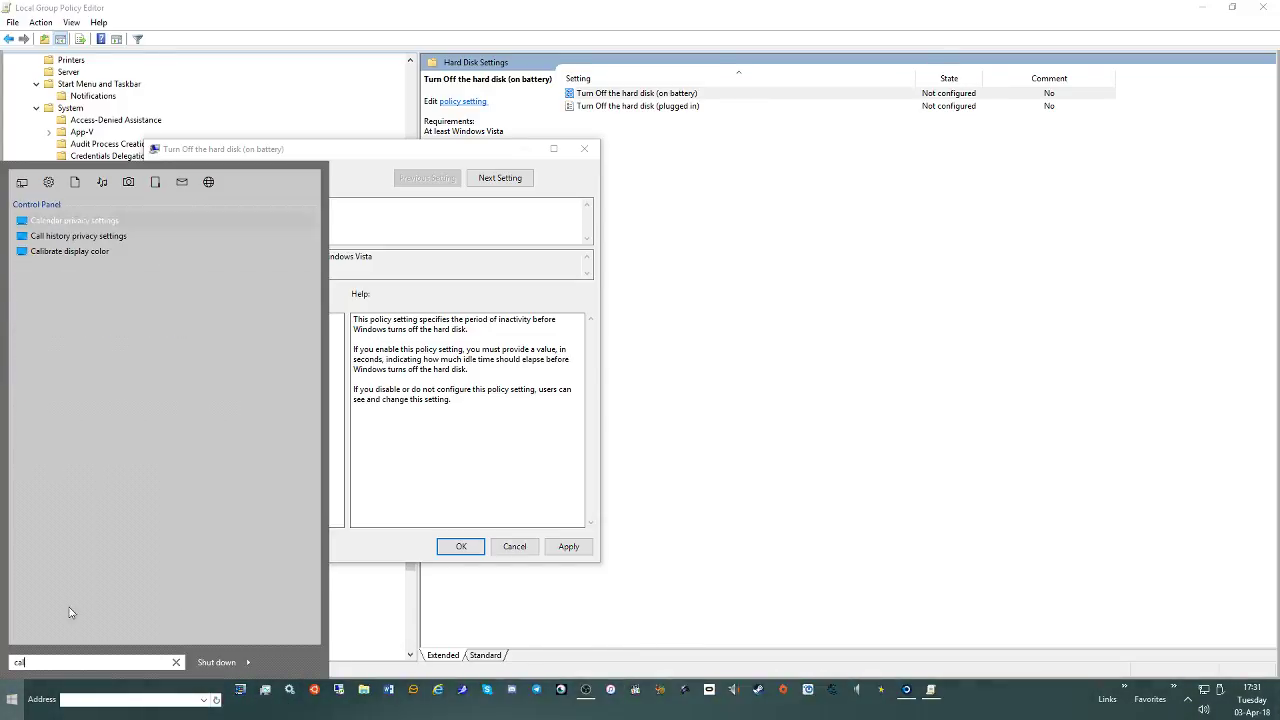
key("BackSpace")
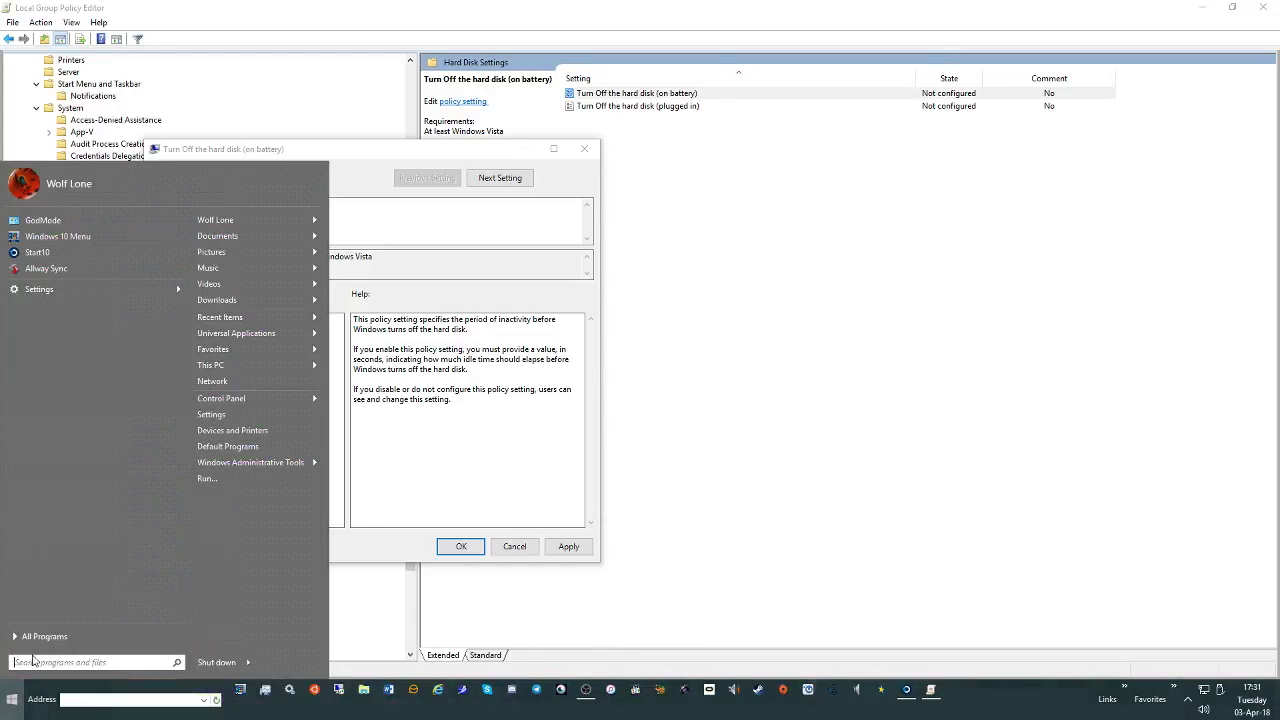
Look through the All Programs folders in the Start menu for the calculator
left_click(60, 640)
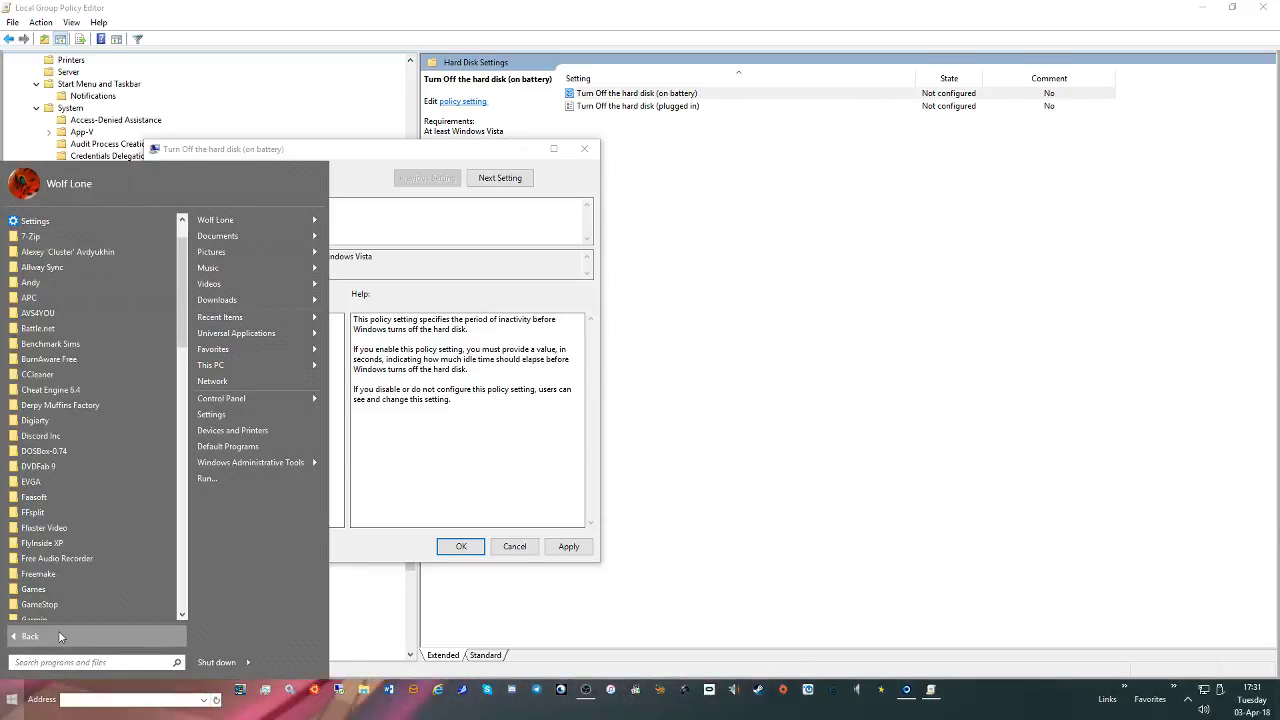
scroll(50, 500, "down", 1)
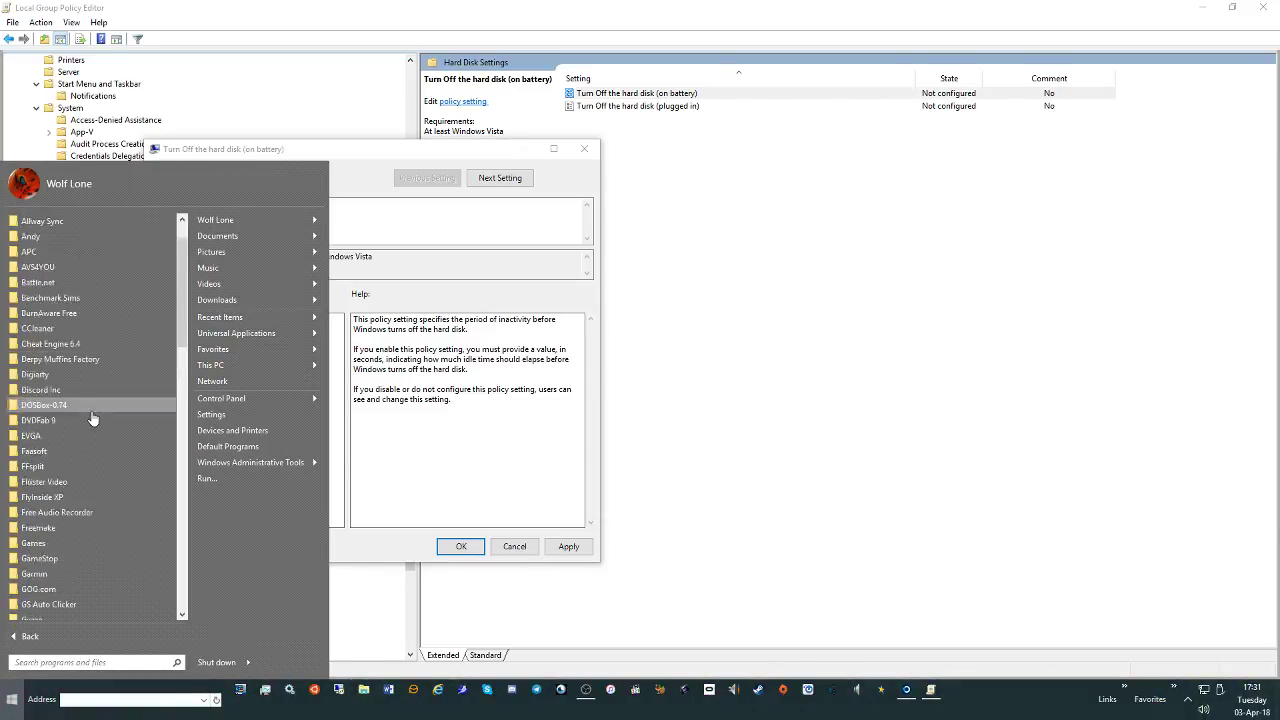
scroll(92, 418, "up", 1)
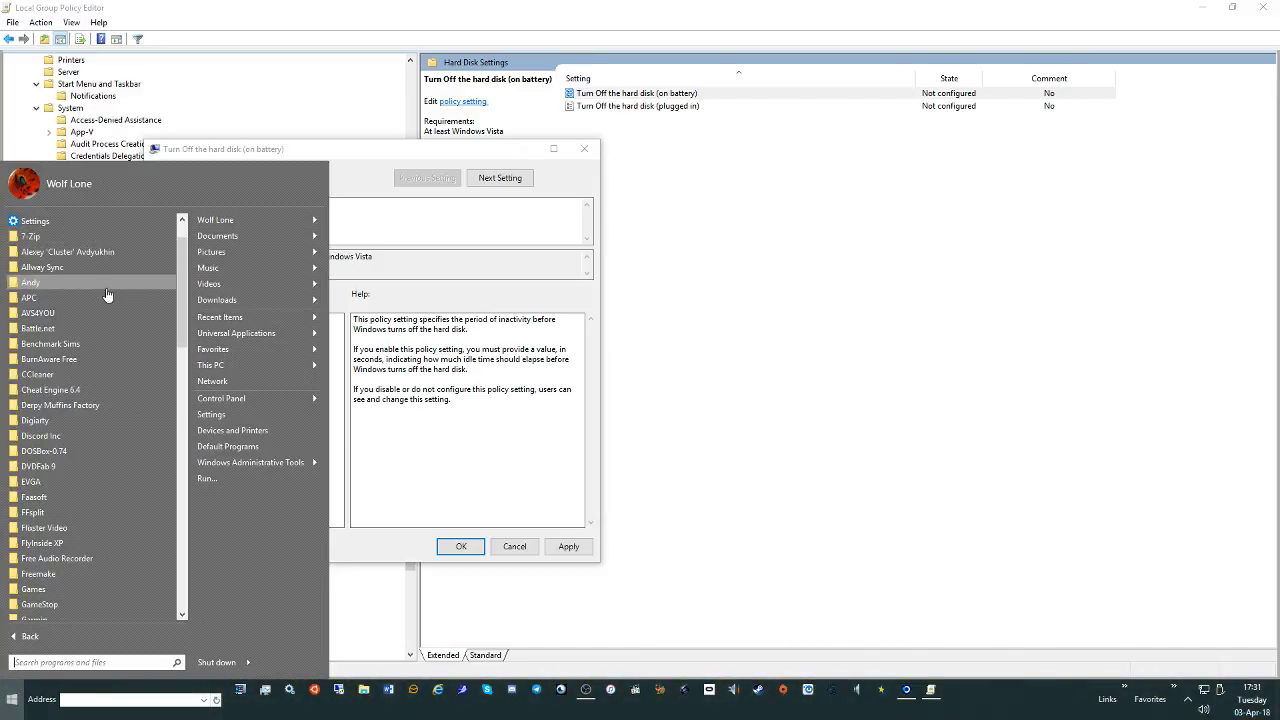
scroll(108, 291, "down", 8)
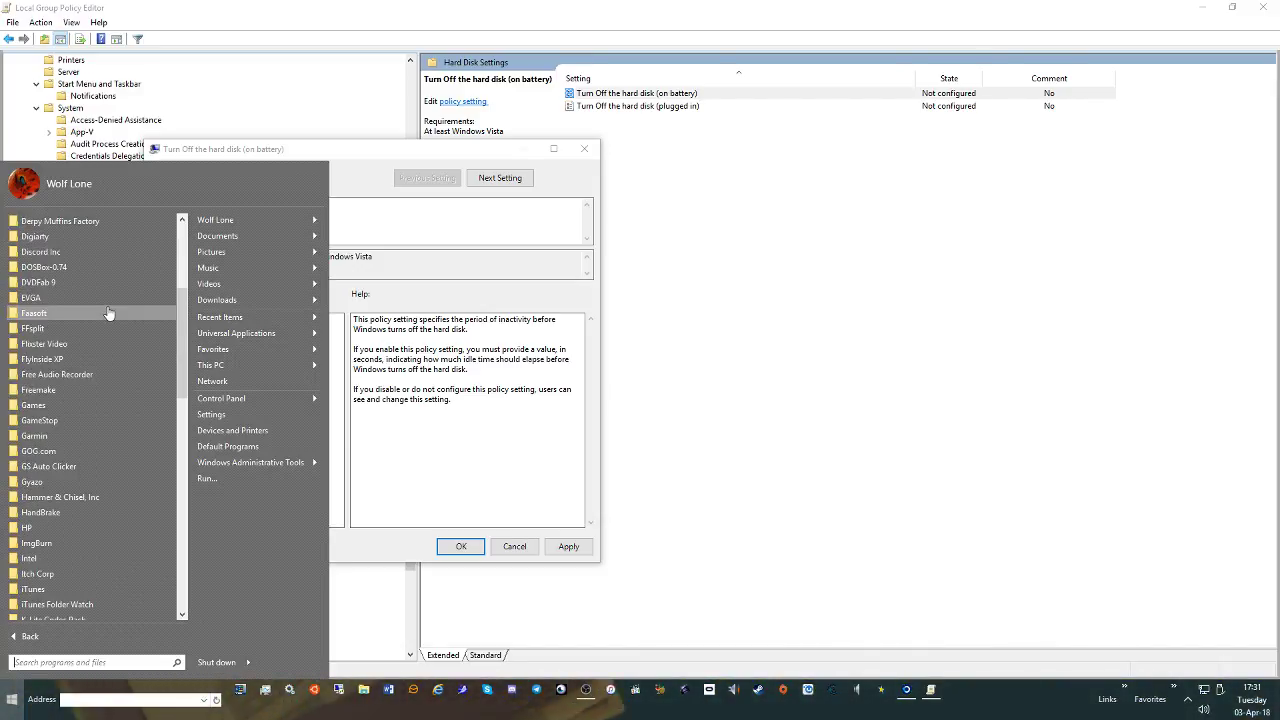
scroll(105, 339, "down", 2)
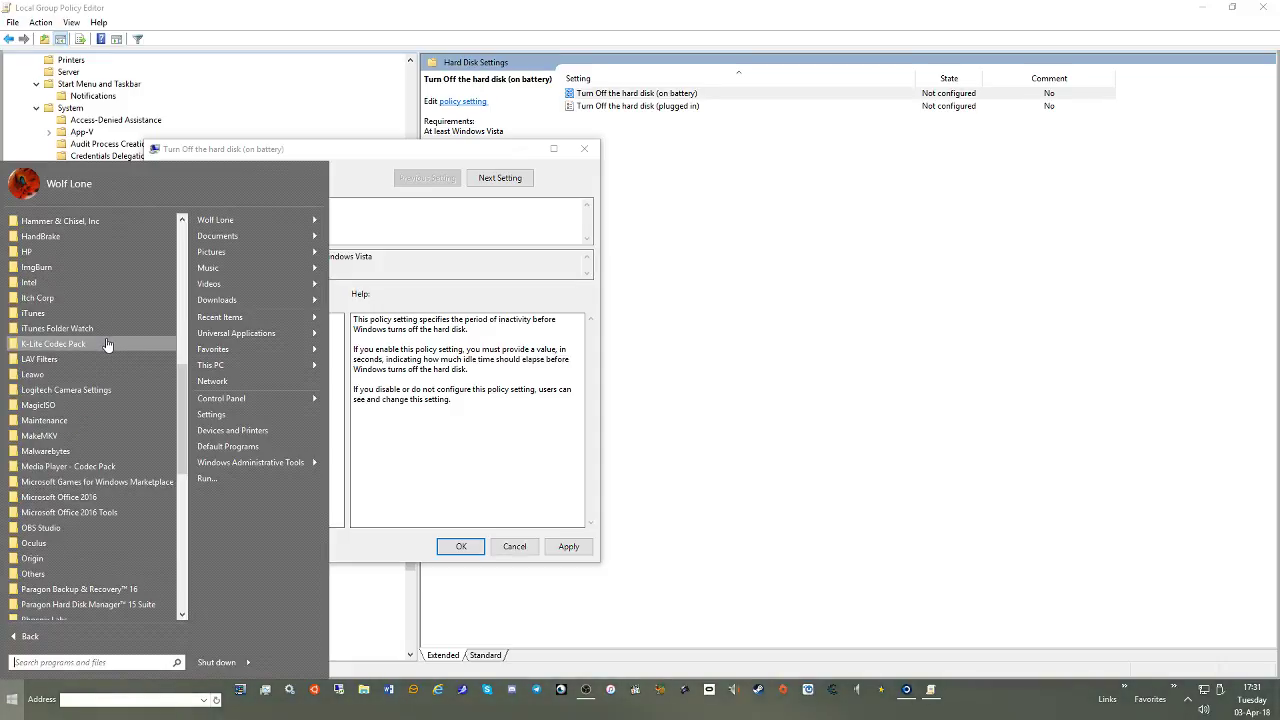
Switch to File Explorer and open the Program Files (x86) folder on the Windows 10 x64 (C:) drive
right_click(282, 364)
left_click(300, 374)
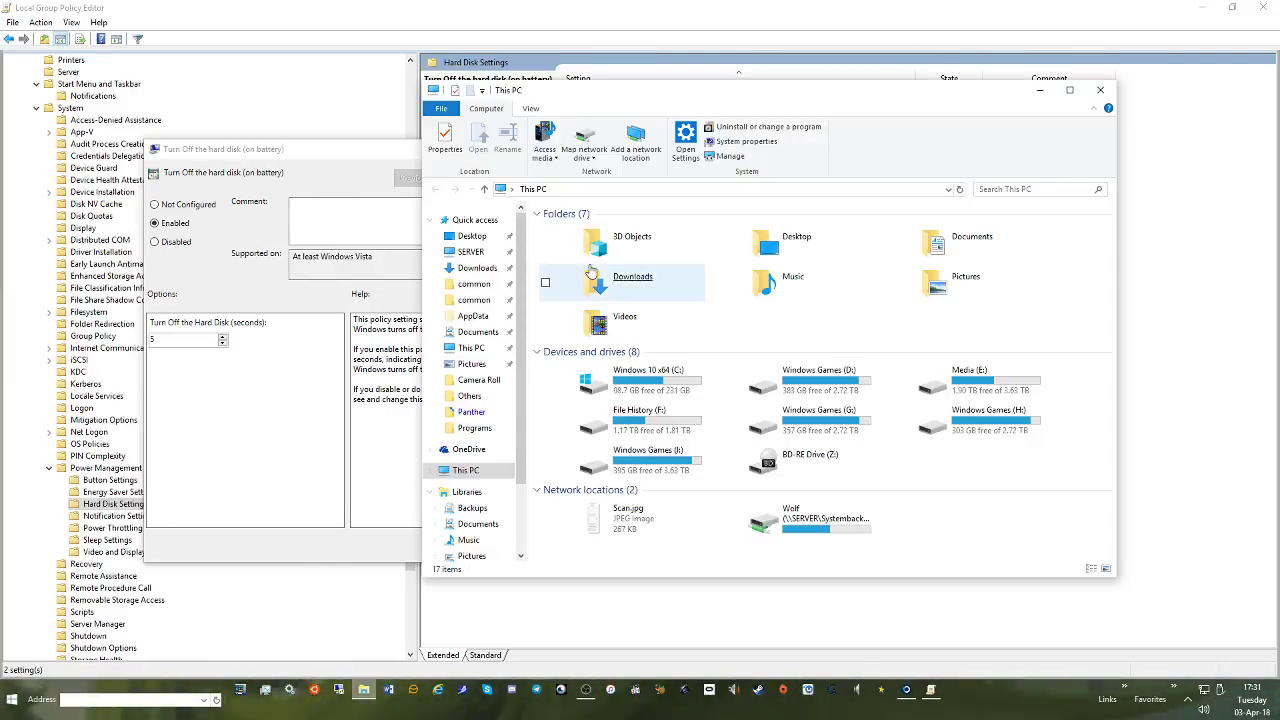
double_click(687, 375)
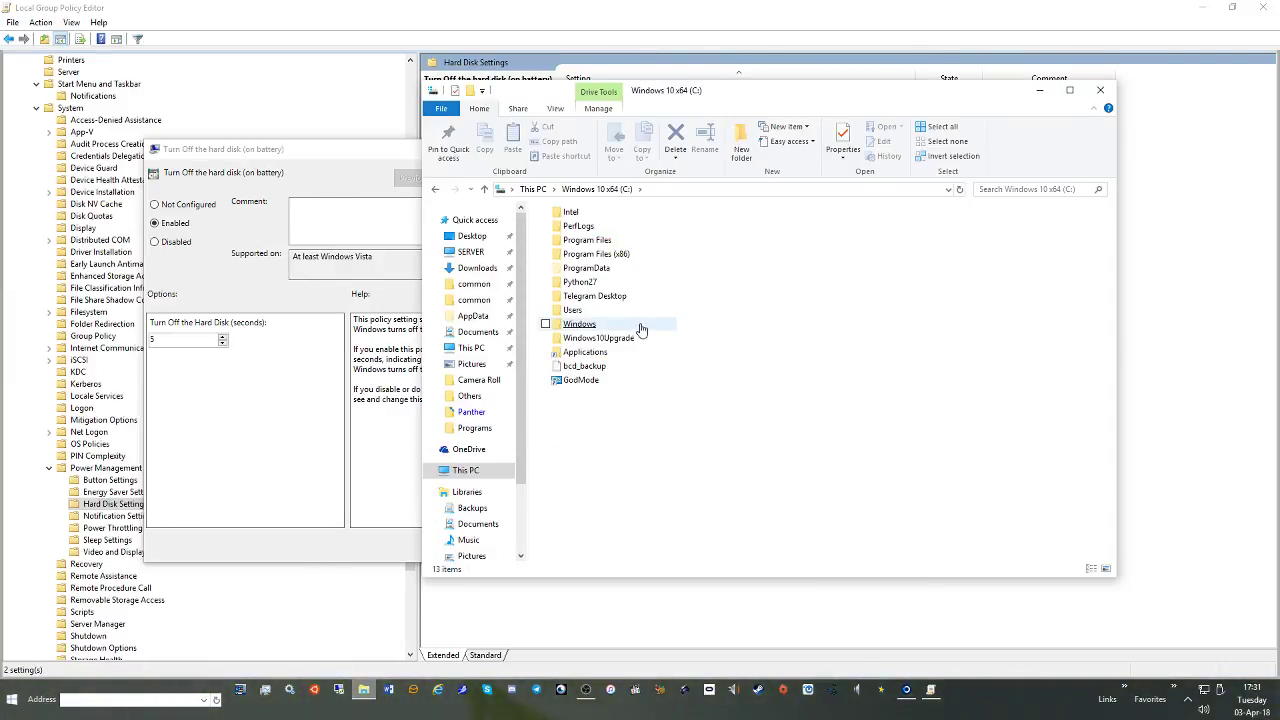
double_click(600, 254)
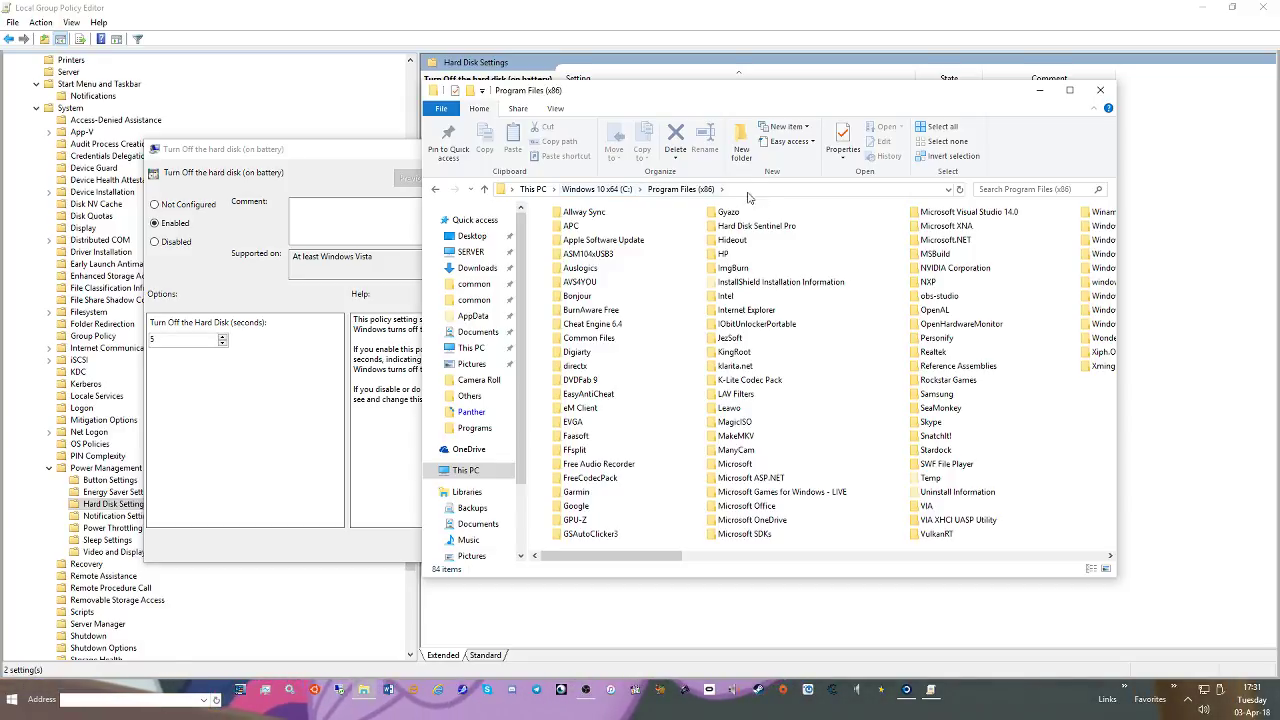
Open Control Panel from the File Explorer window and set its view to Small icons
type("control")
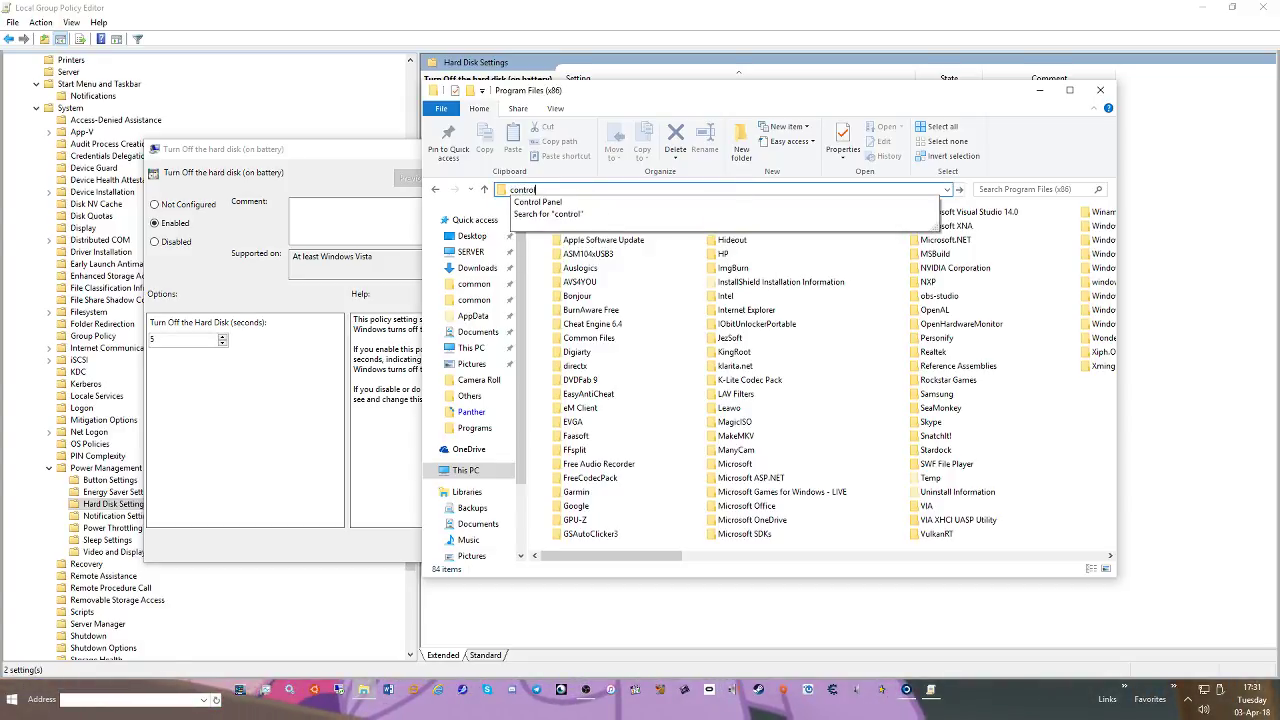
left_click(567, 202)
left_click(972, 159)
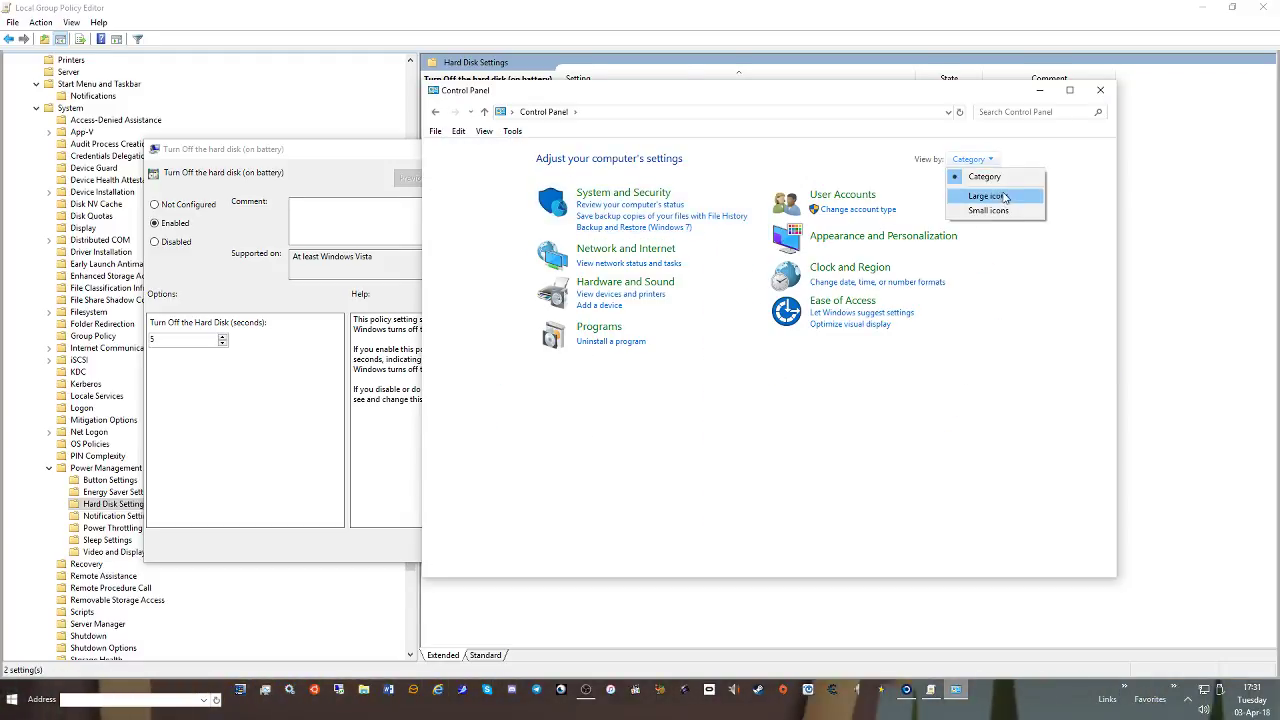
left_click(1007, 198)
left_click(1030, 159)
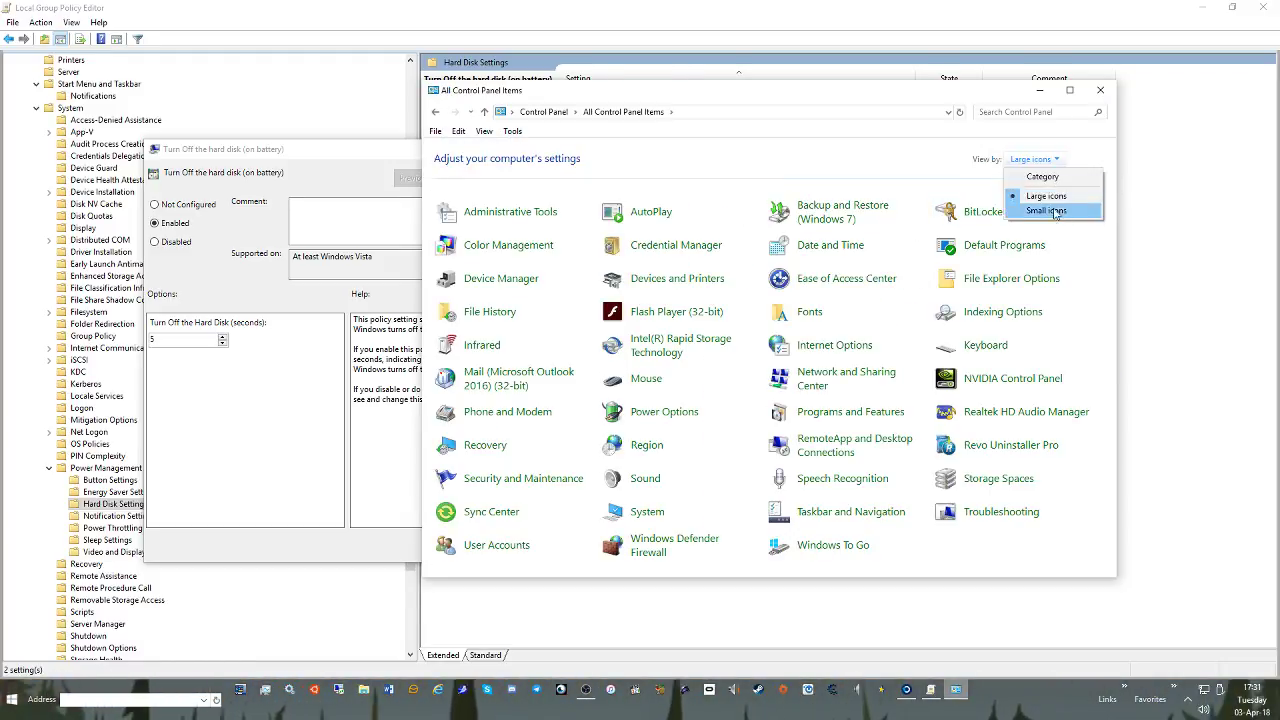
left_click(1035, 210)
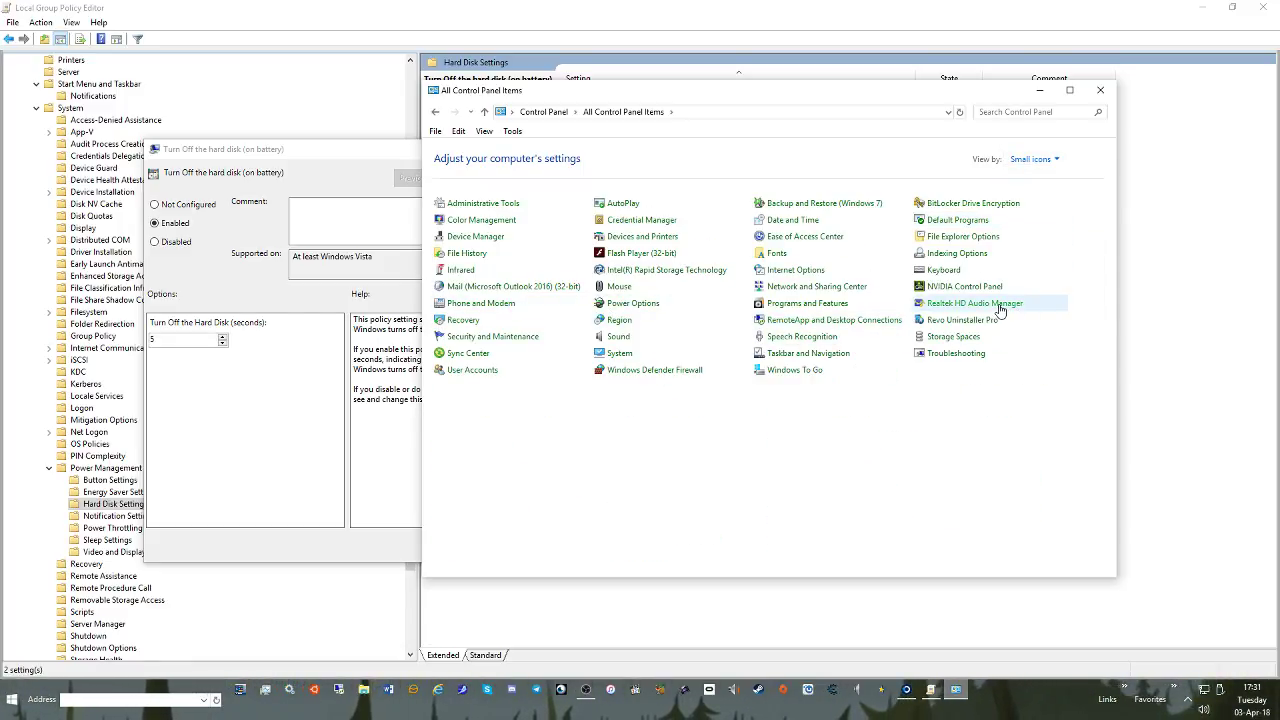
Open Programs and Features and search the installed programs for "cal"
left_click(807, 303)
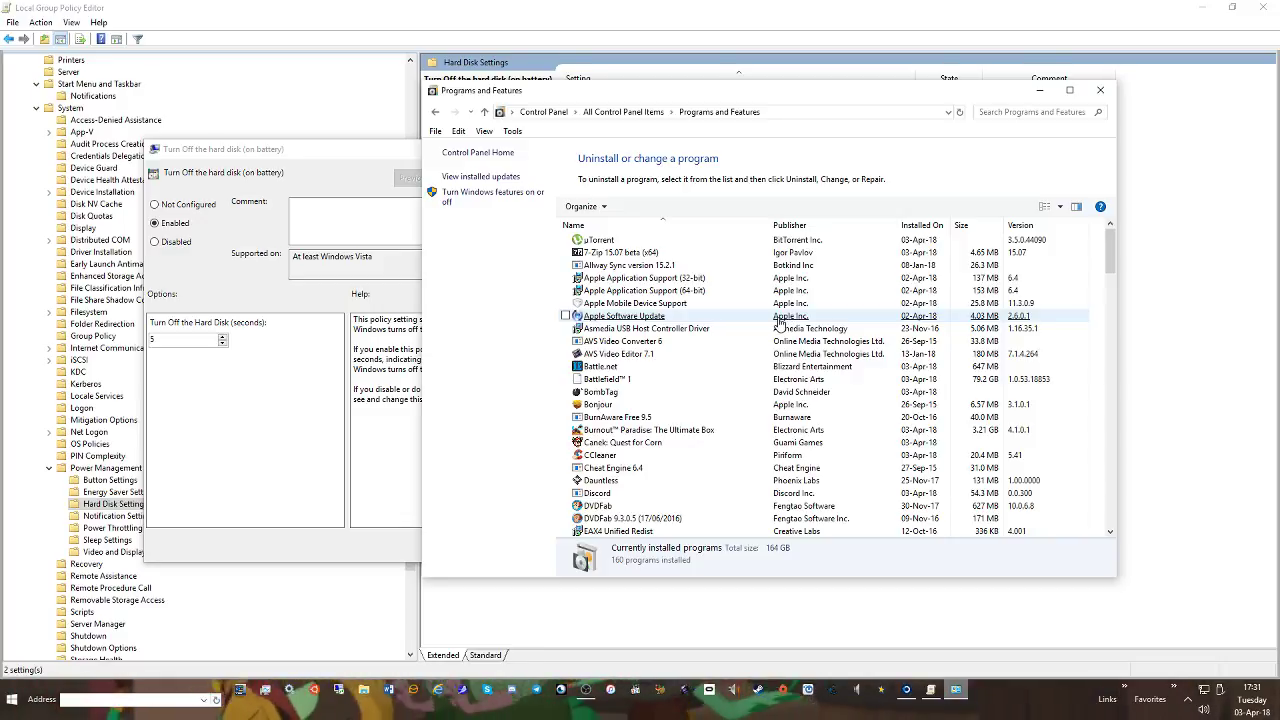
scroll(780, 320, "down", 1)
left_click(994, 111)
type("c")
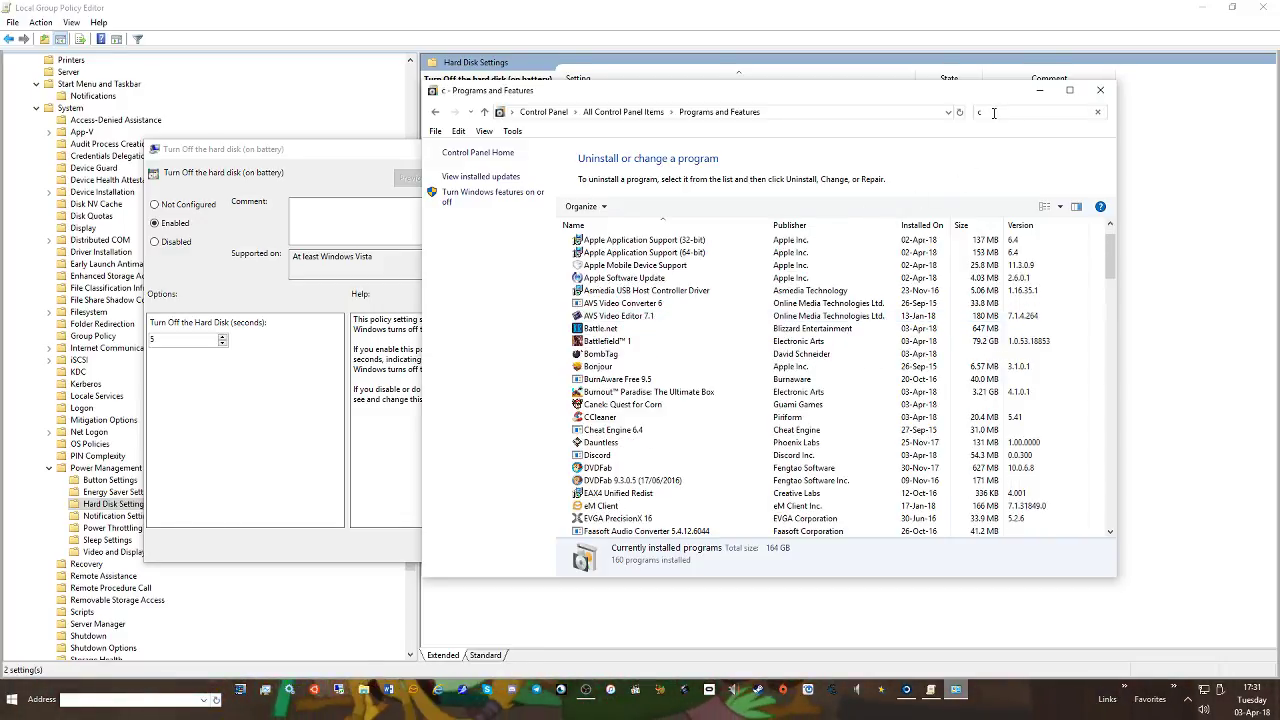
type("al")
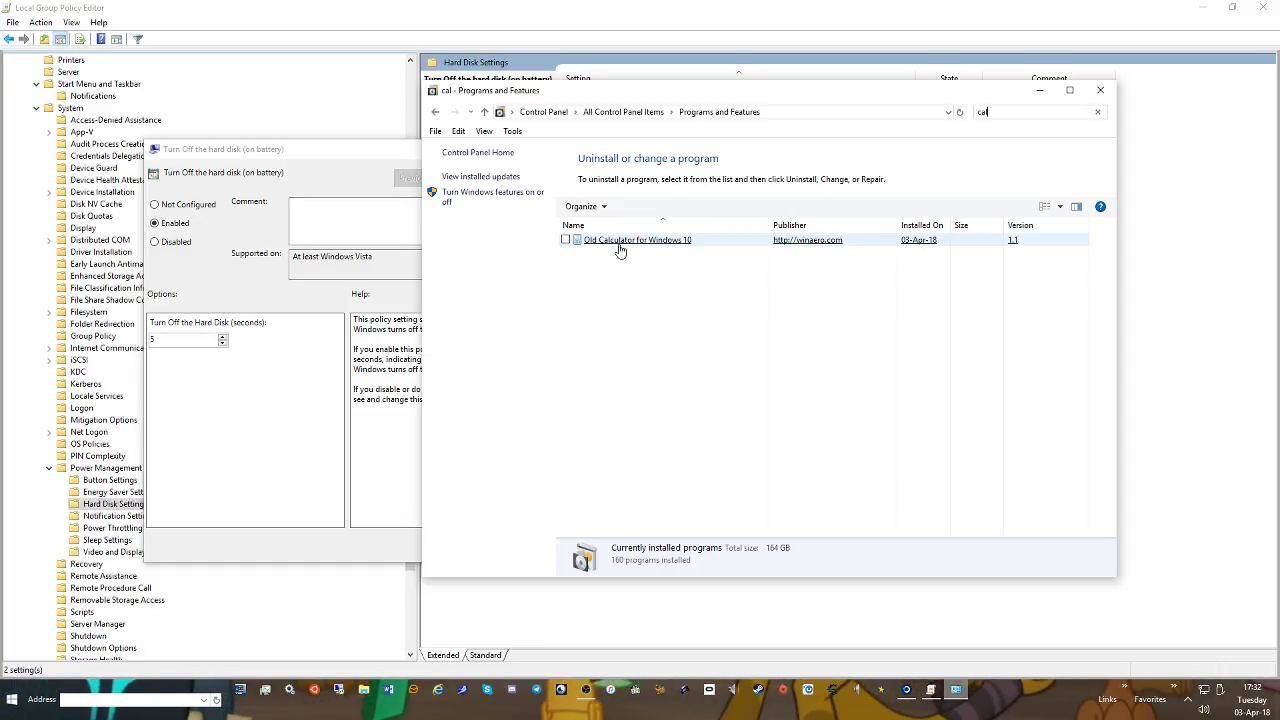
Check the Start menu program list for Old Calculator, search for "old", and clear the search
left_click(13, 700)
left_click(40, 636)
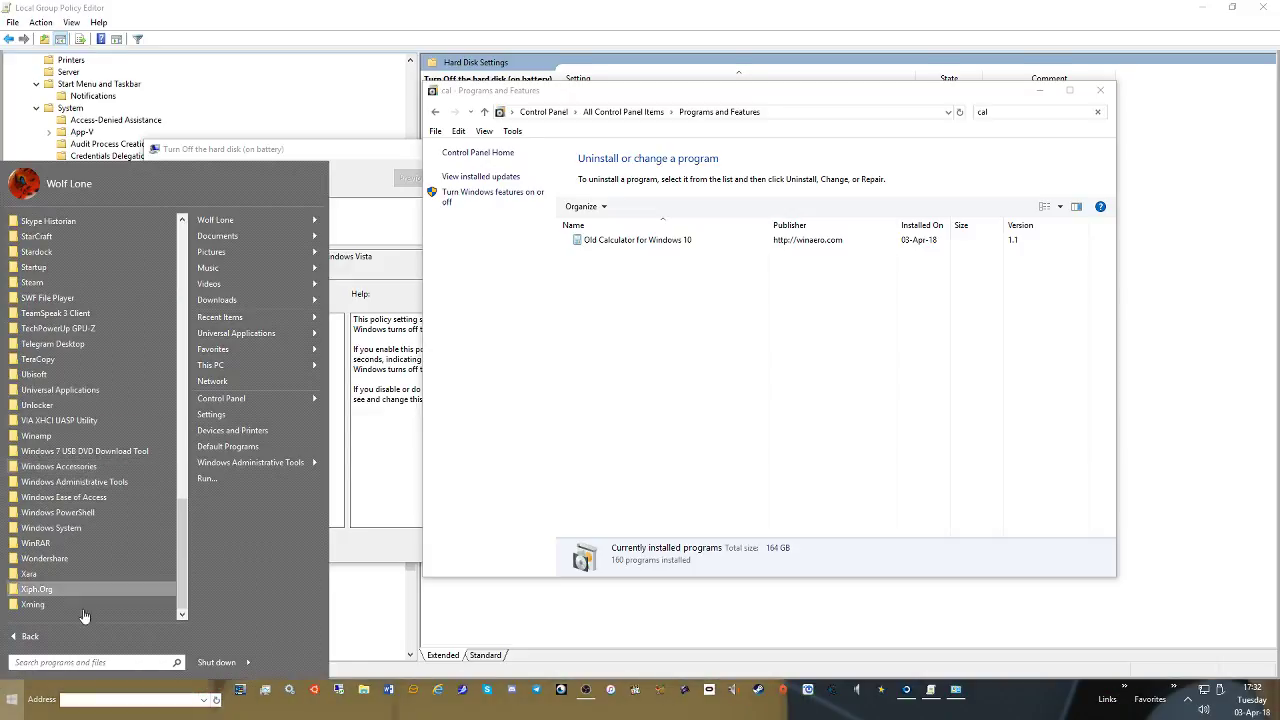
type("old")
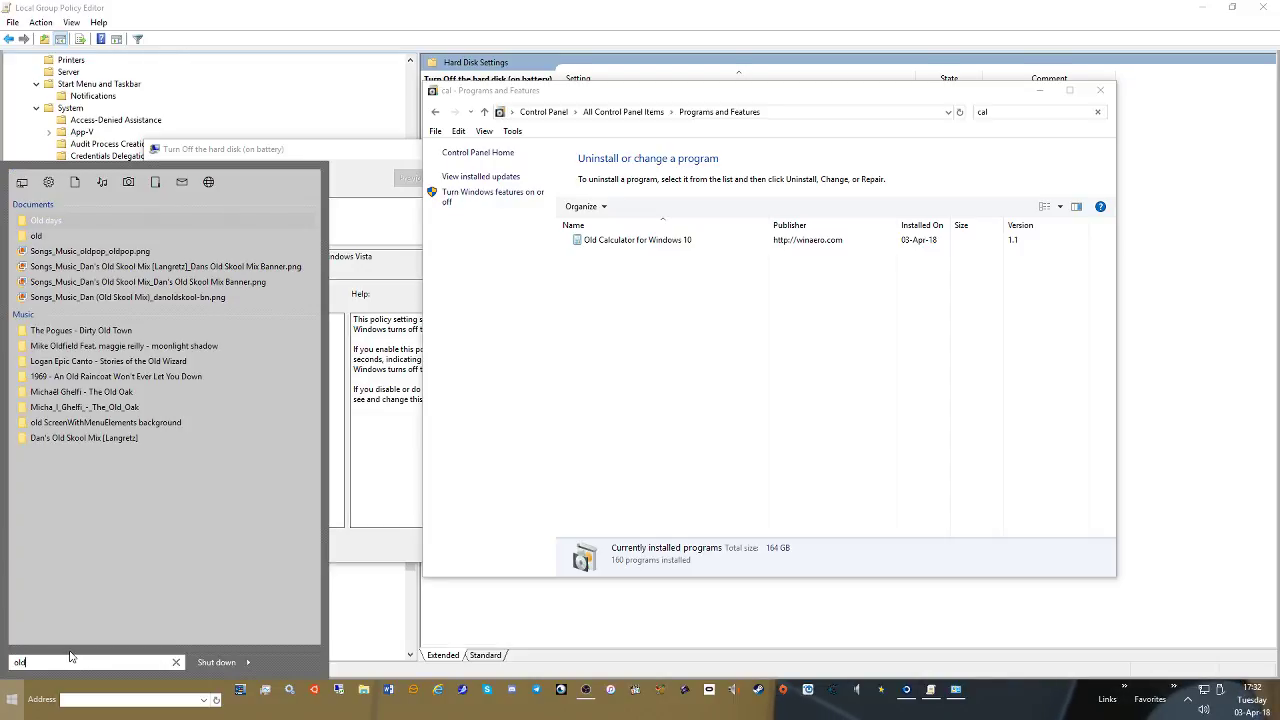
type("s")
key("BackSpace")
key("BackSpace")
key("BackSpace")
key("BackSpace")
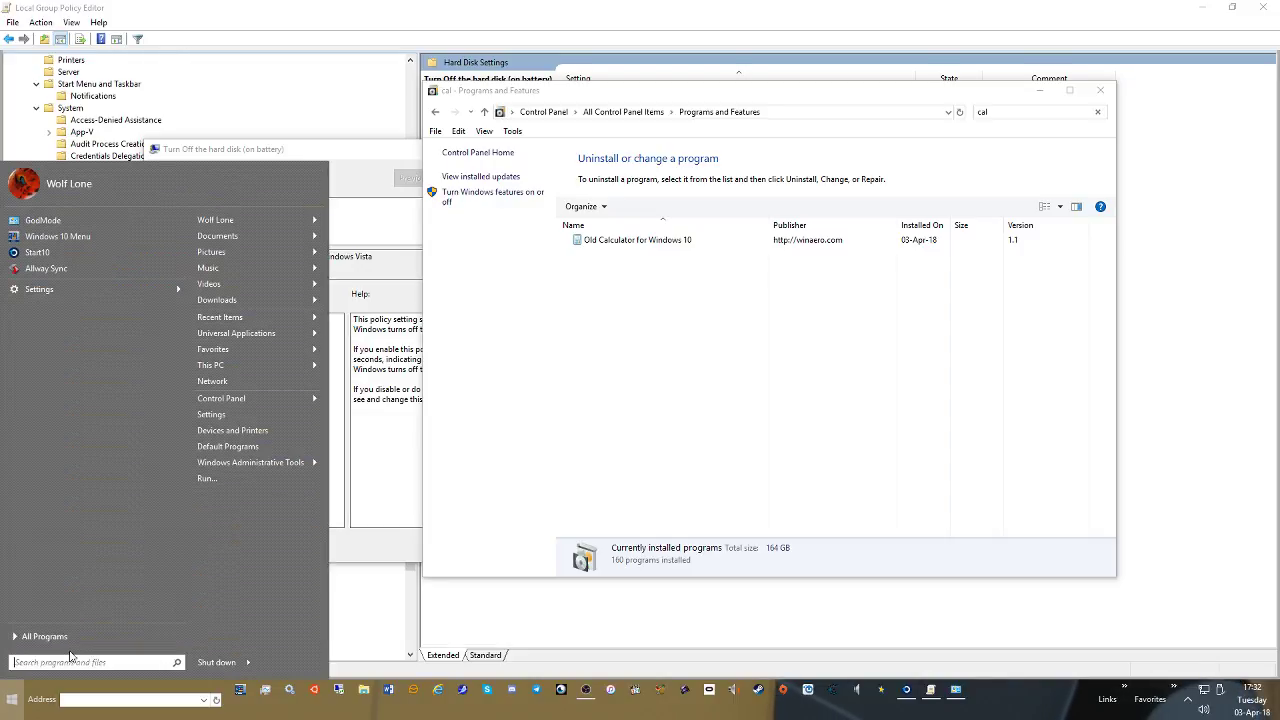
Search the Start menu for "calc", try to run calc.exe, and dismiss the app prompt
type("c")
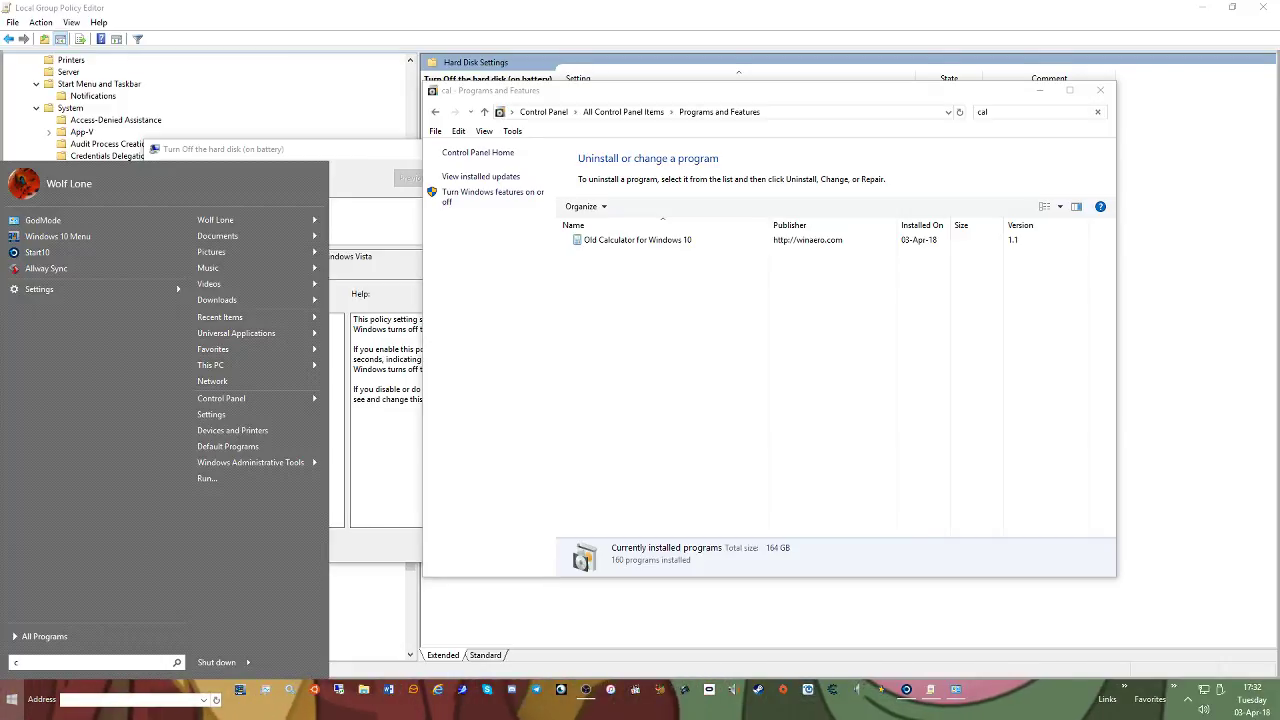
type("alc")
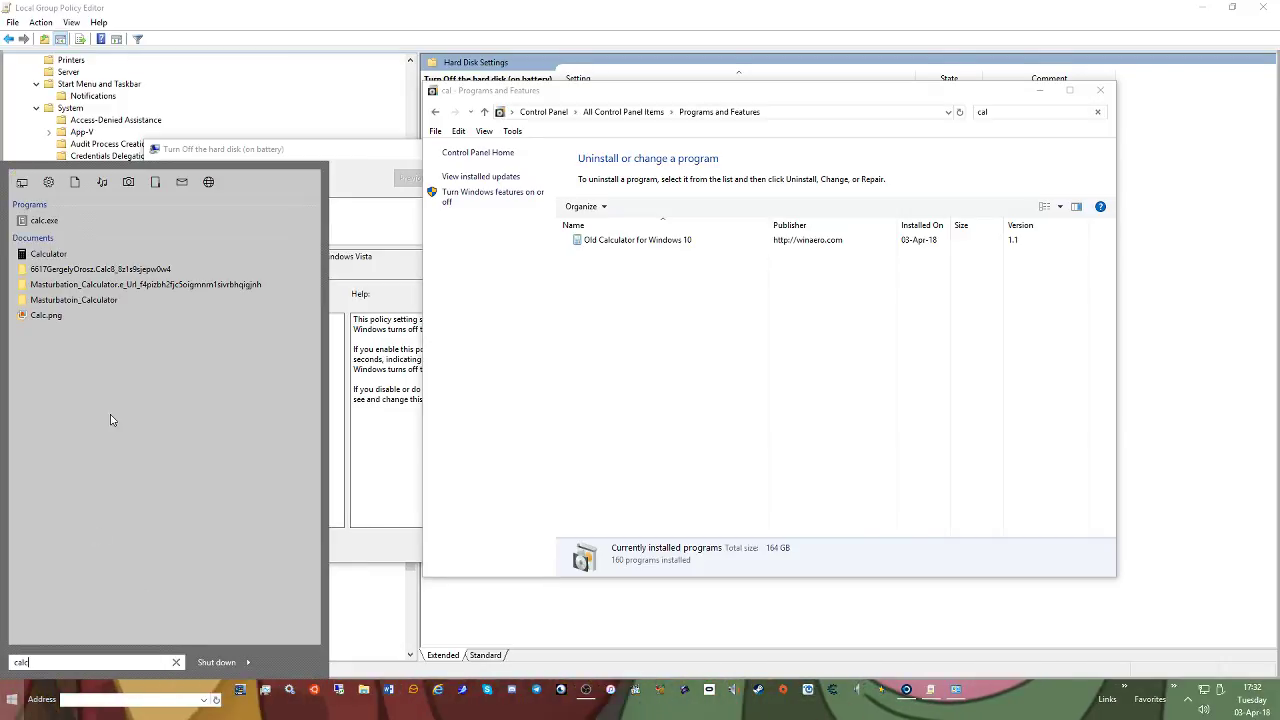
left_click(50, 223)
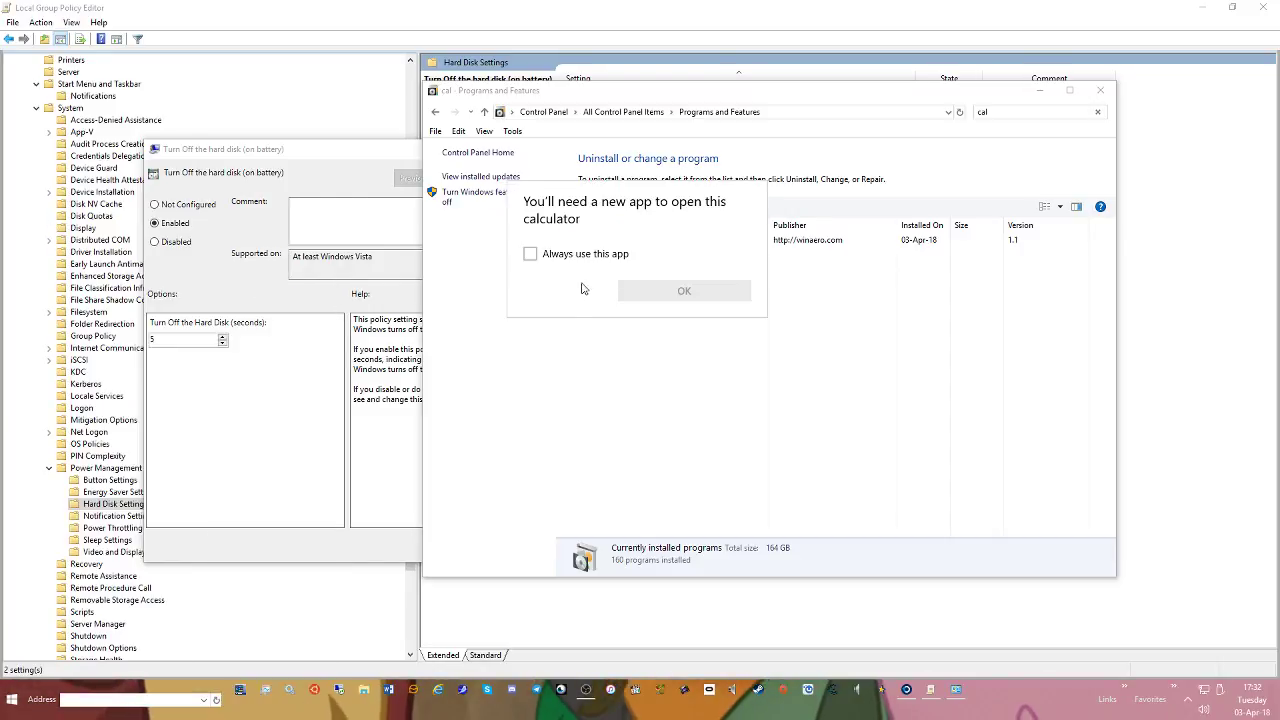
left_click(831, 371)
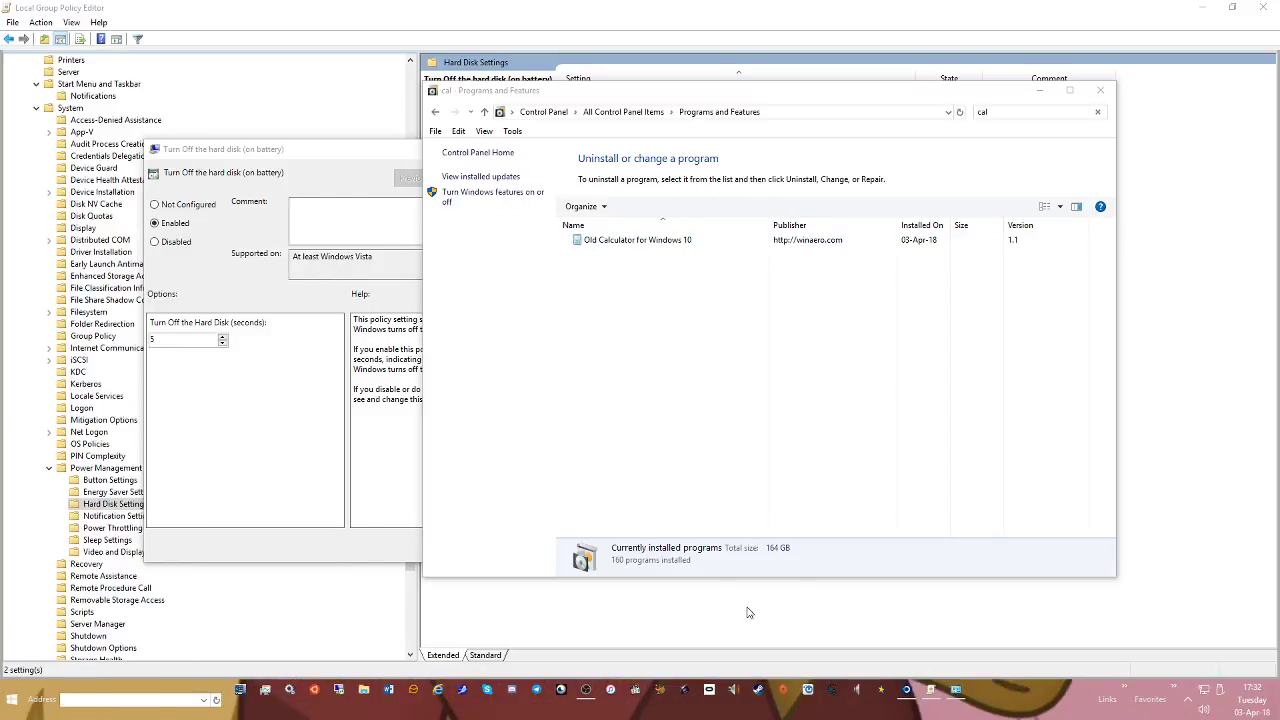
Look through the Program Files and Program Files (x86) folders on the C: drive for the calculator
right_click(620, 243)
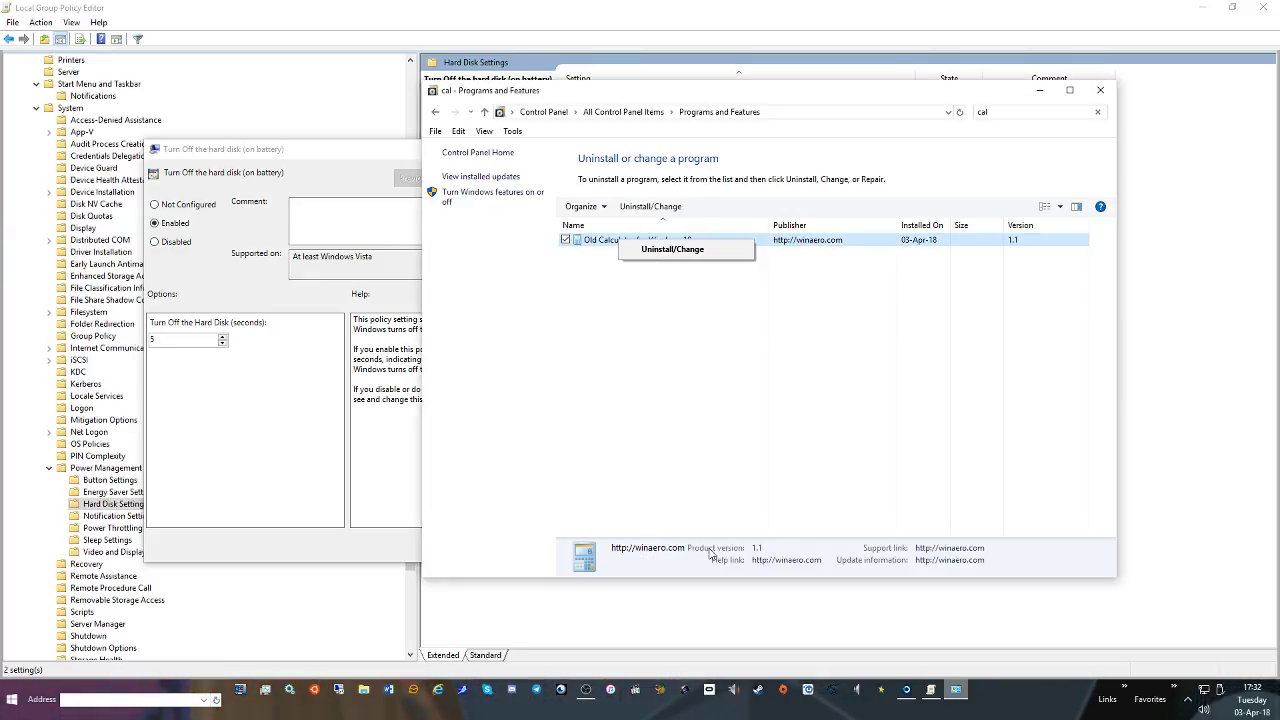
left_click(971, 594)
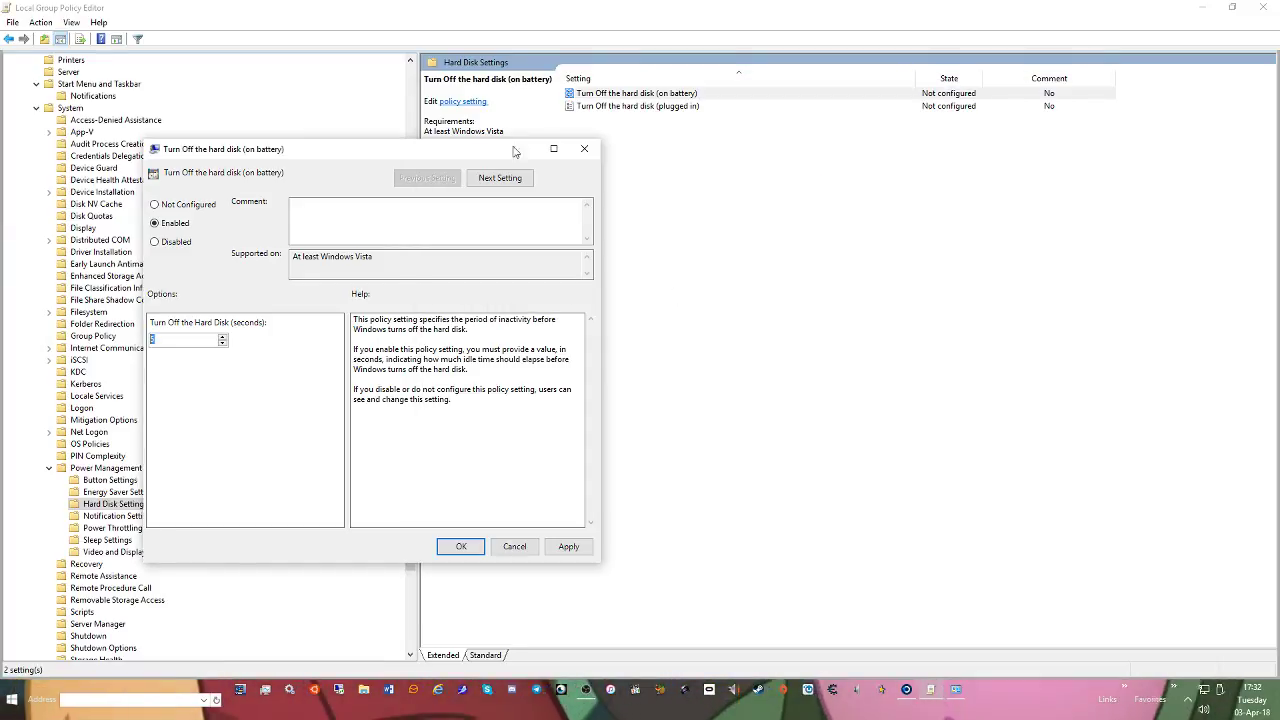
key("super+e")
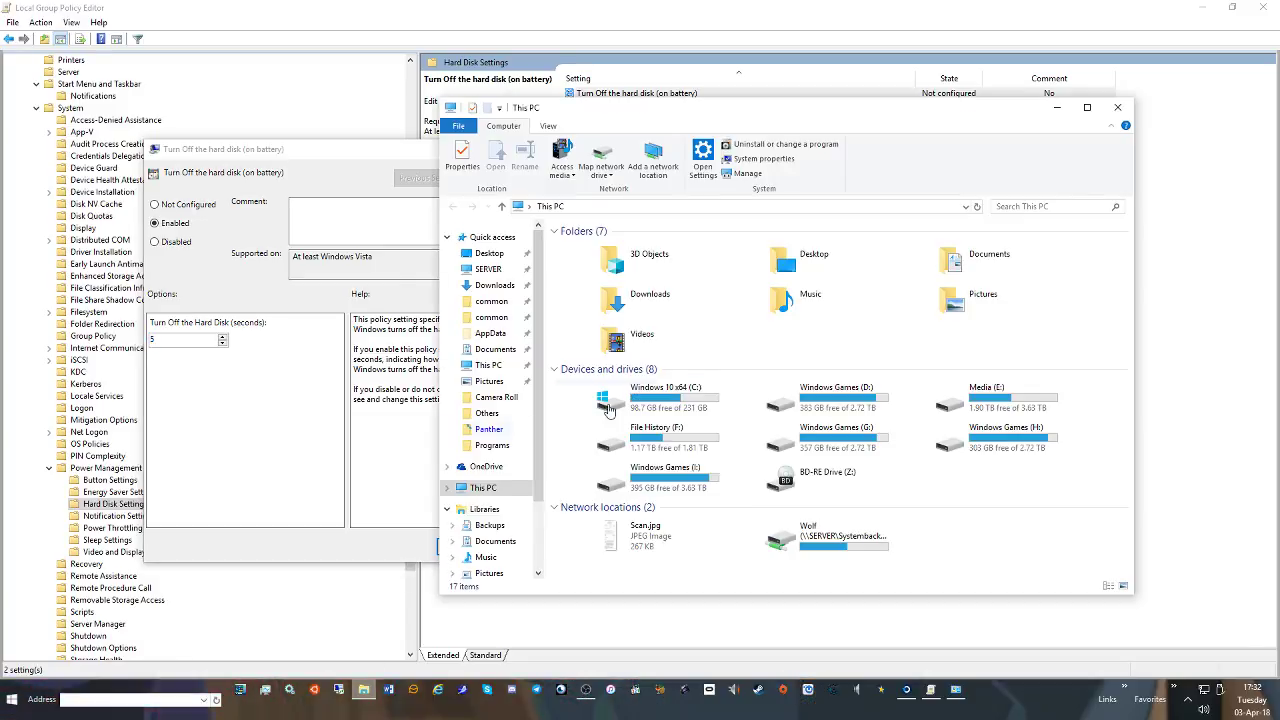
double_click(607, 405)
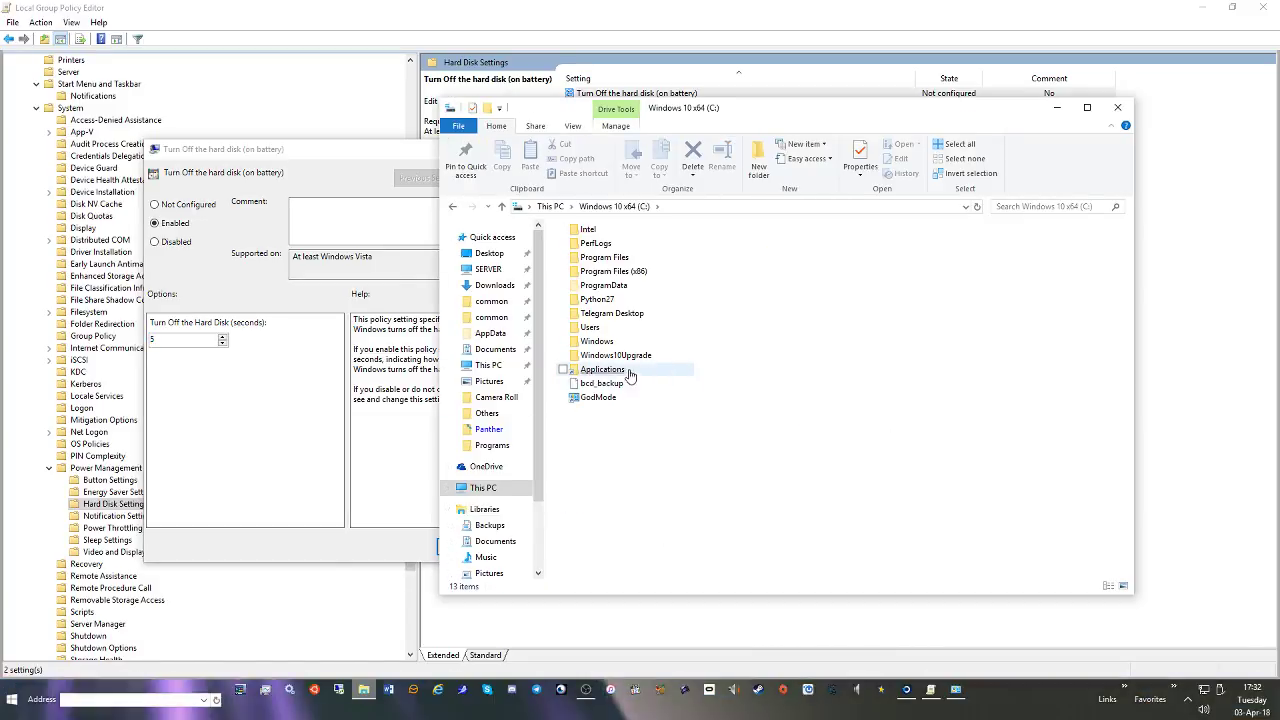
double_click(650, 272)
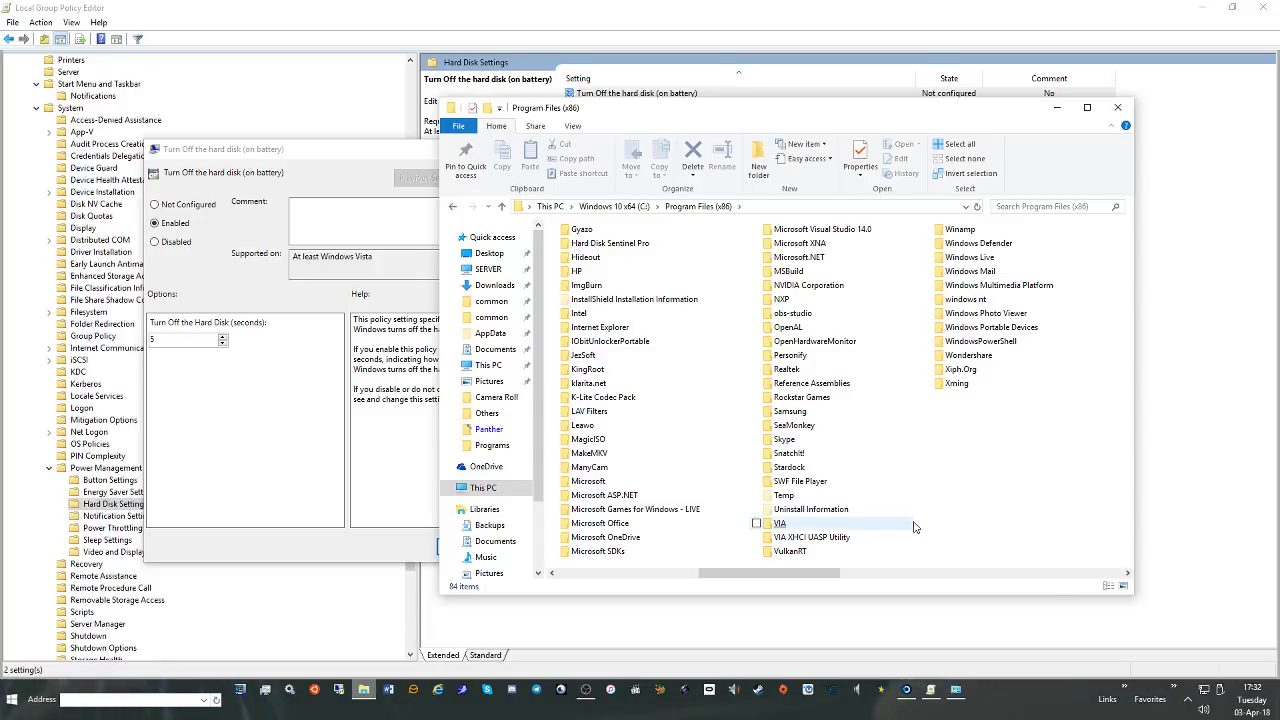
scroll(915, 527, "up", 1)
key("alt+Left")
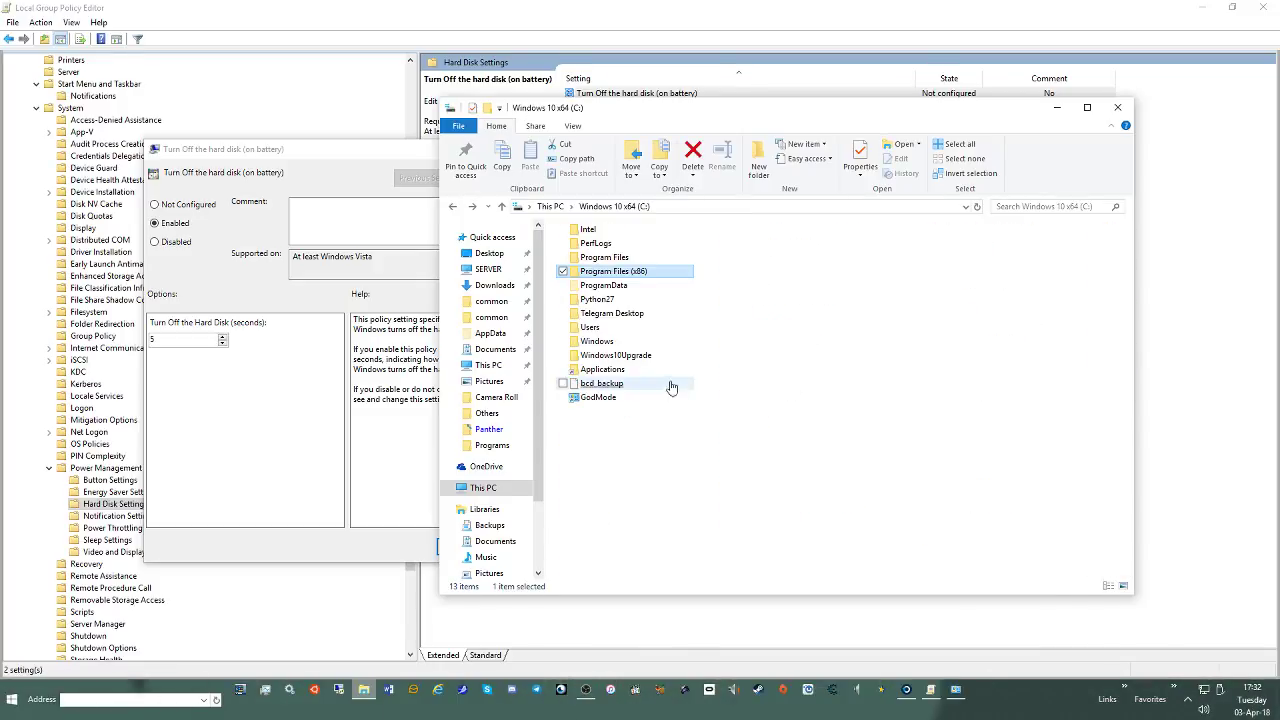
double_click(622, 258)
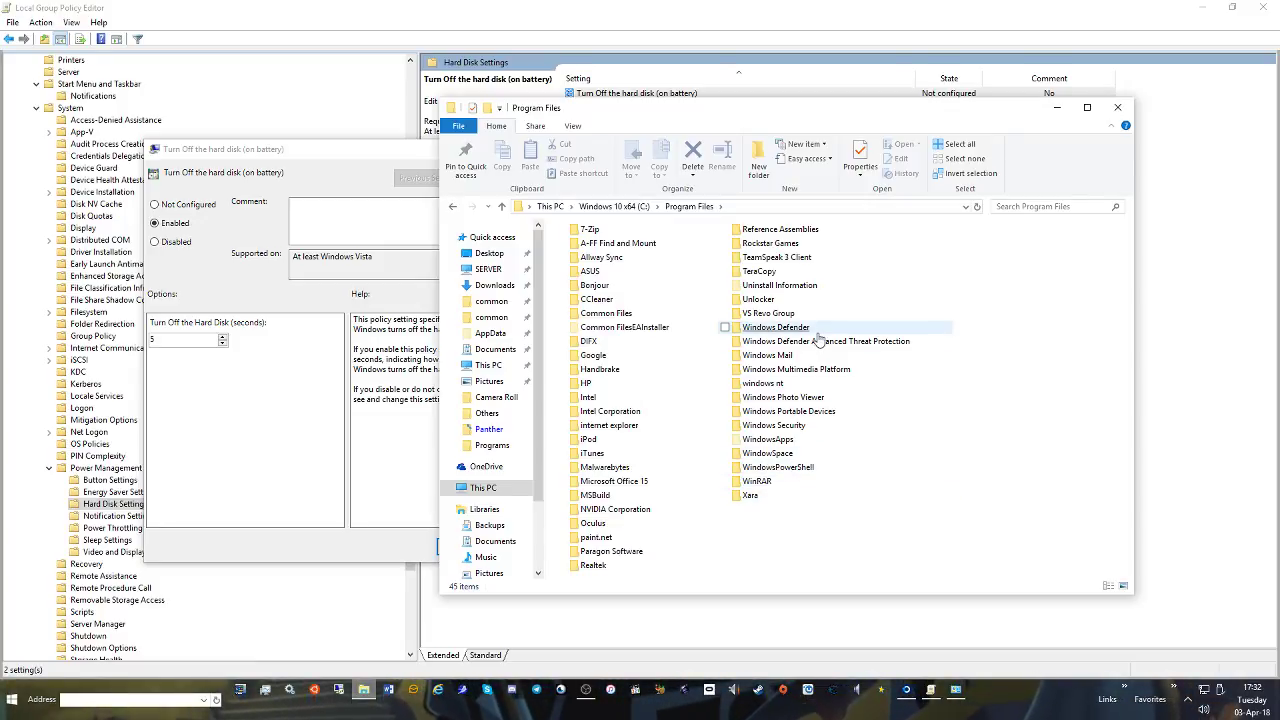
key("alt+Left")
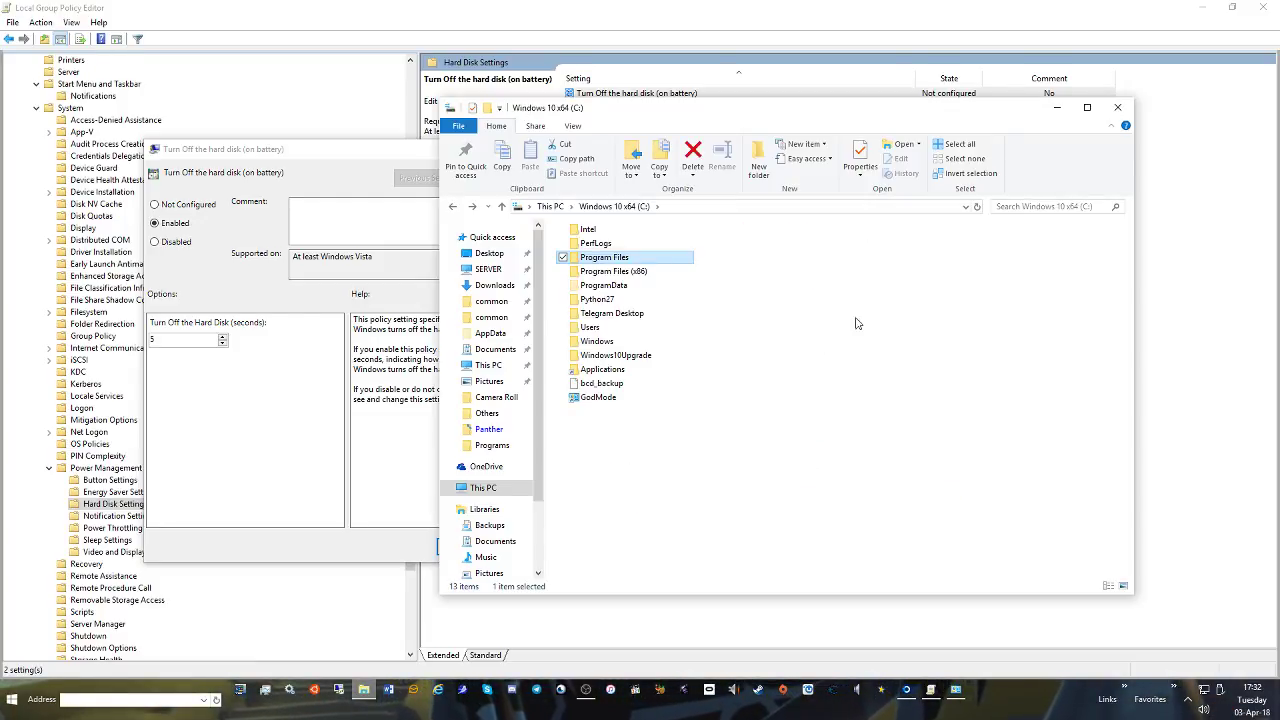
double_click(607, 272)
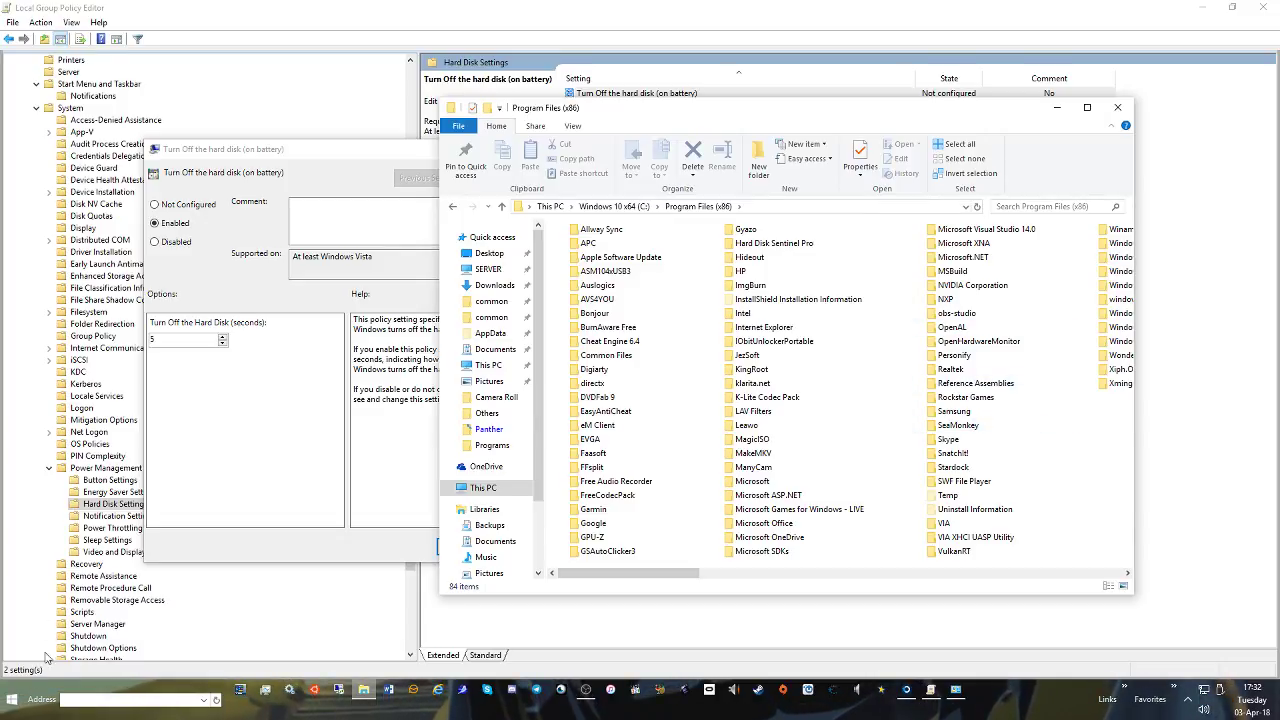
Check the Start menu program list for the calculator and close the Program Files (x86) window
left_click(12, 699)
mouse_move(66, 632)
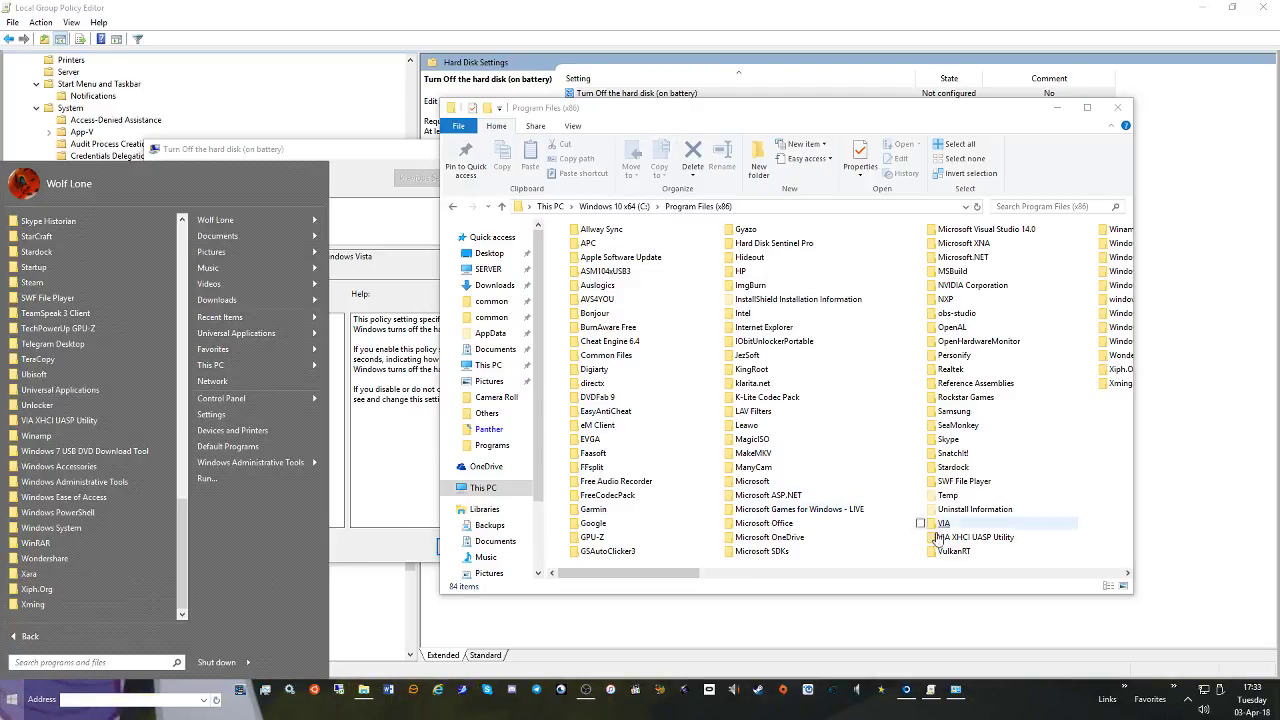
left_click(1124, 112)
left_click(1124, 112)
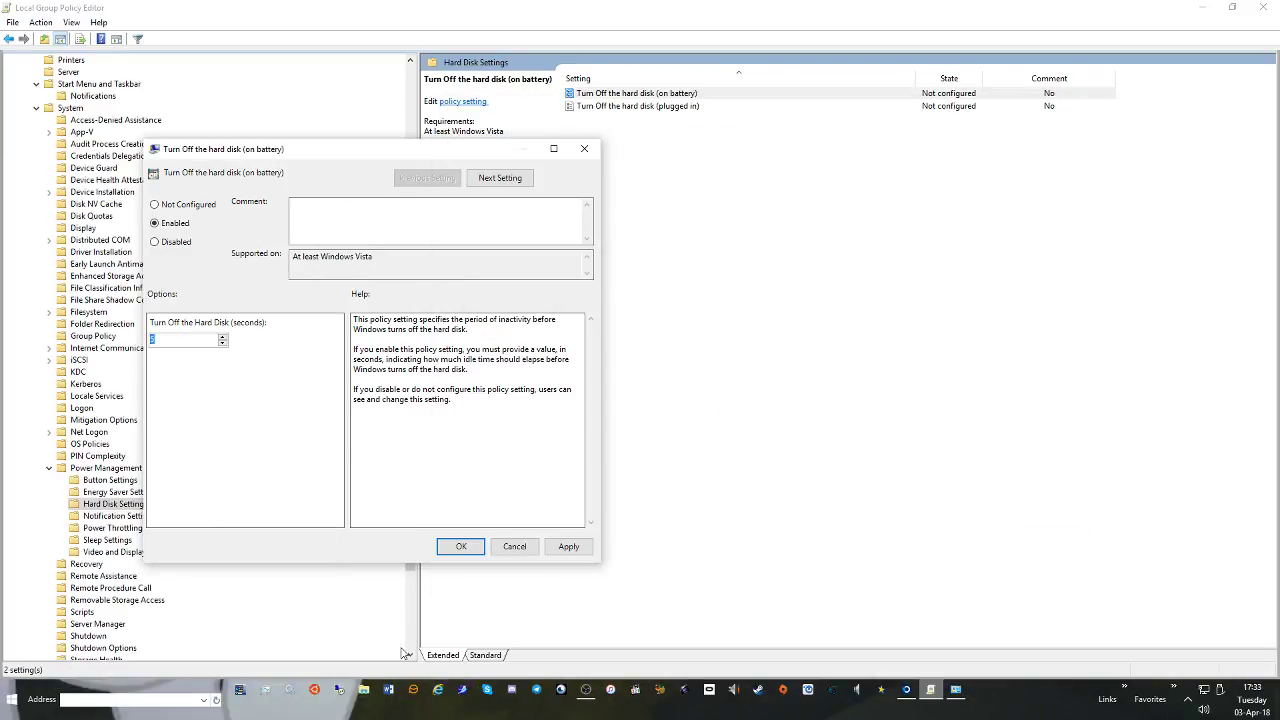
Open the Programs folder inside the Software share on the network computer SERVER
left_click(366, 688)
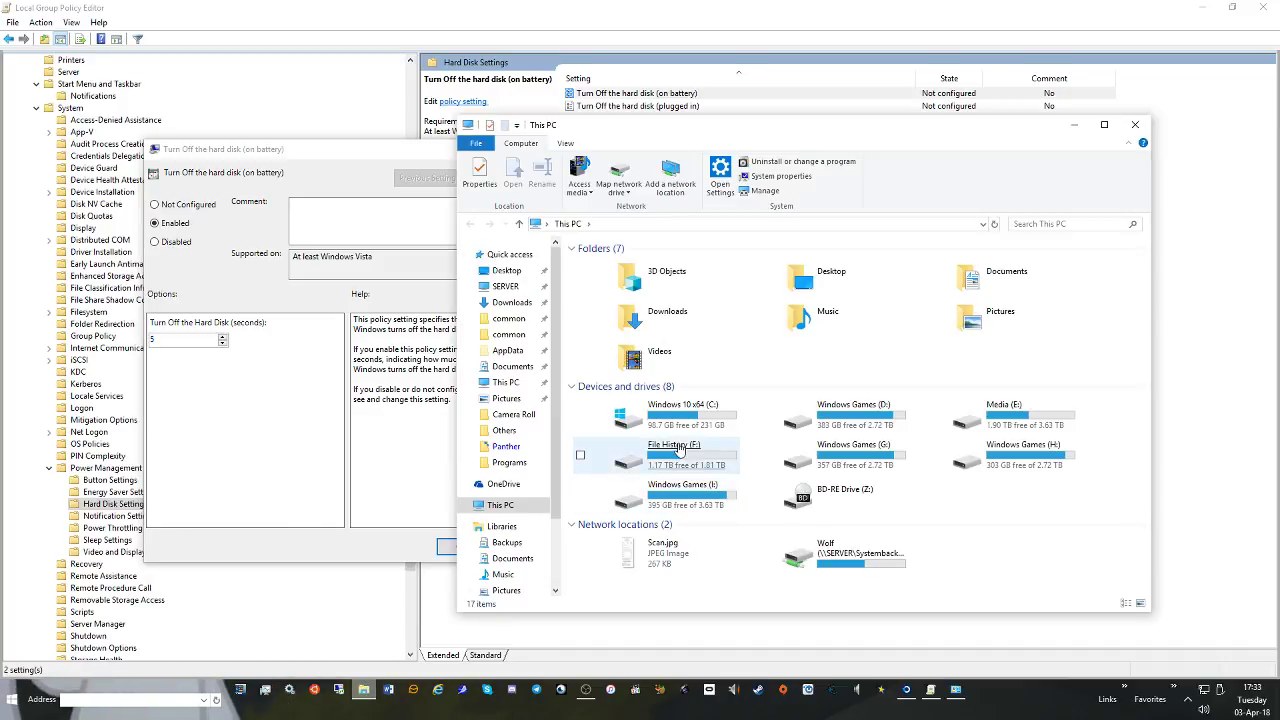
scroll(507, 487, "down", 2)
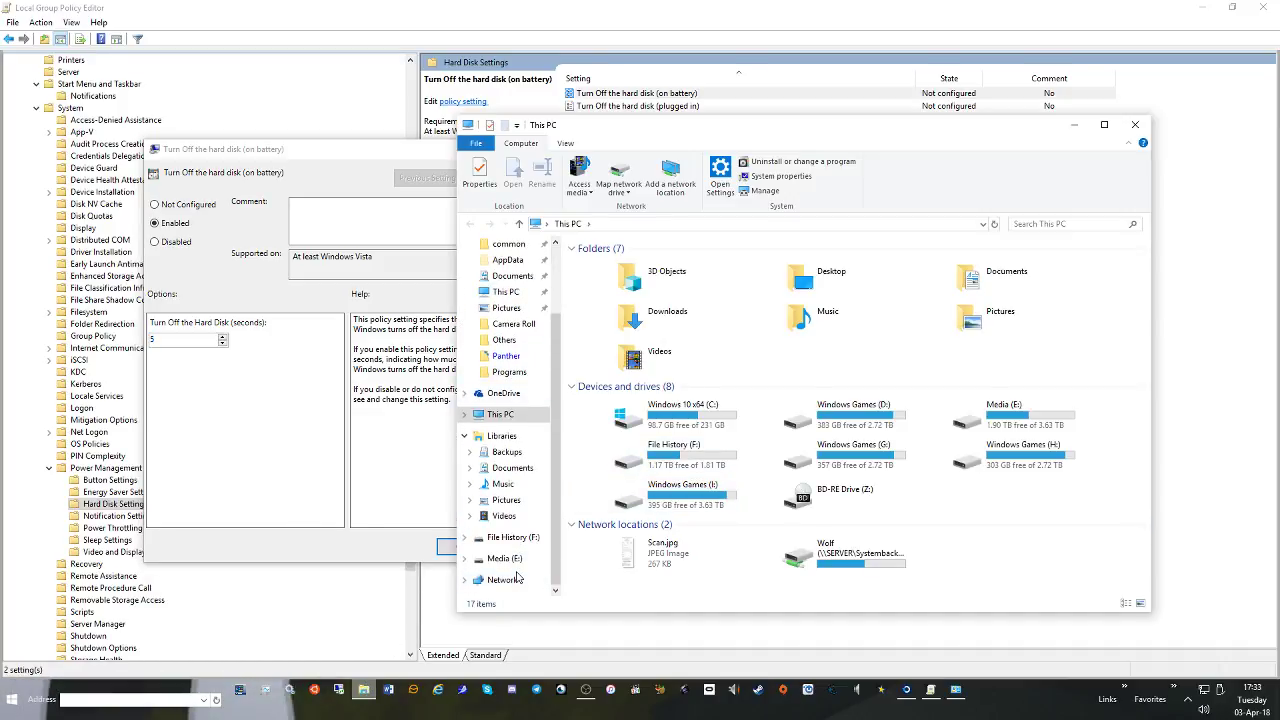
left_click(502, 581)
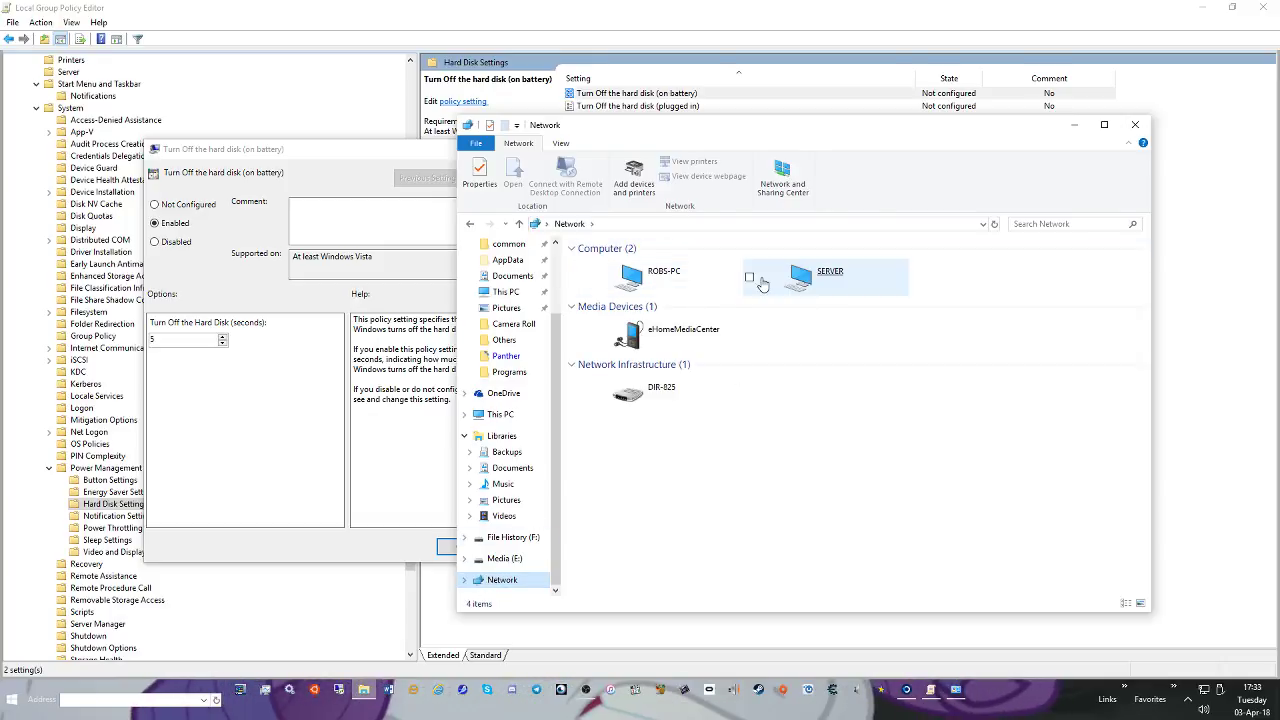
double_click(822, 284)
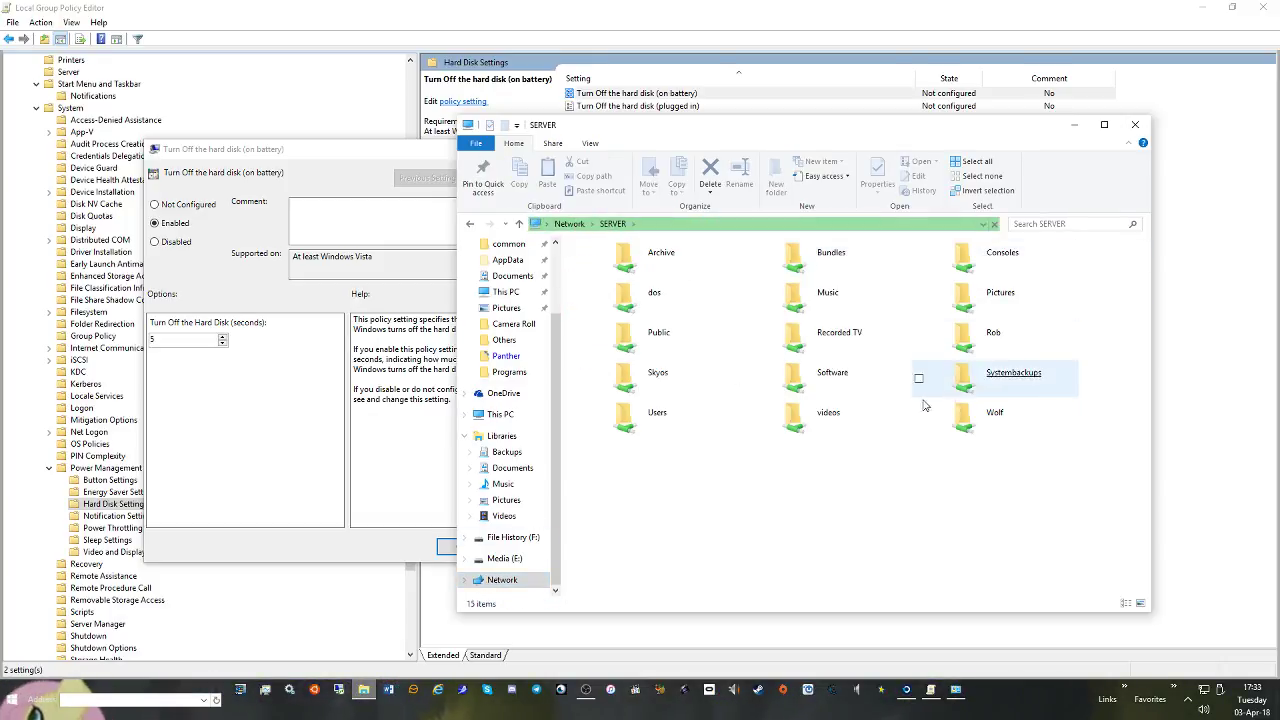
double_click(840, 380)
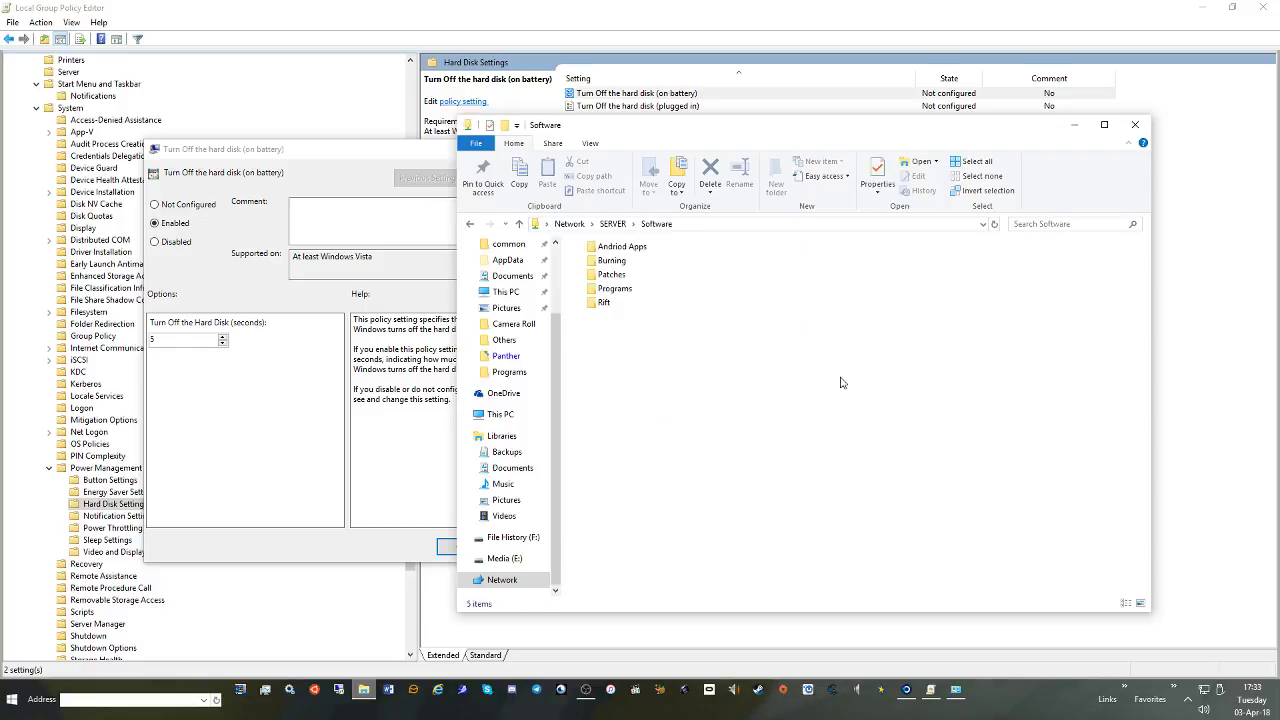
double_click(612, 289)
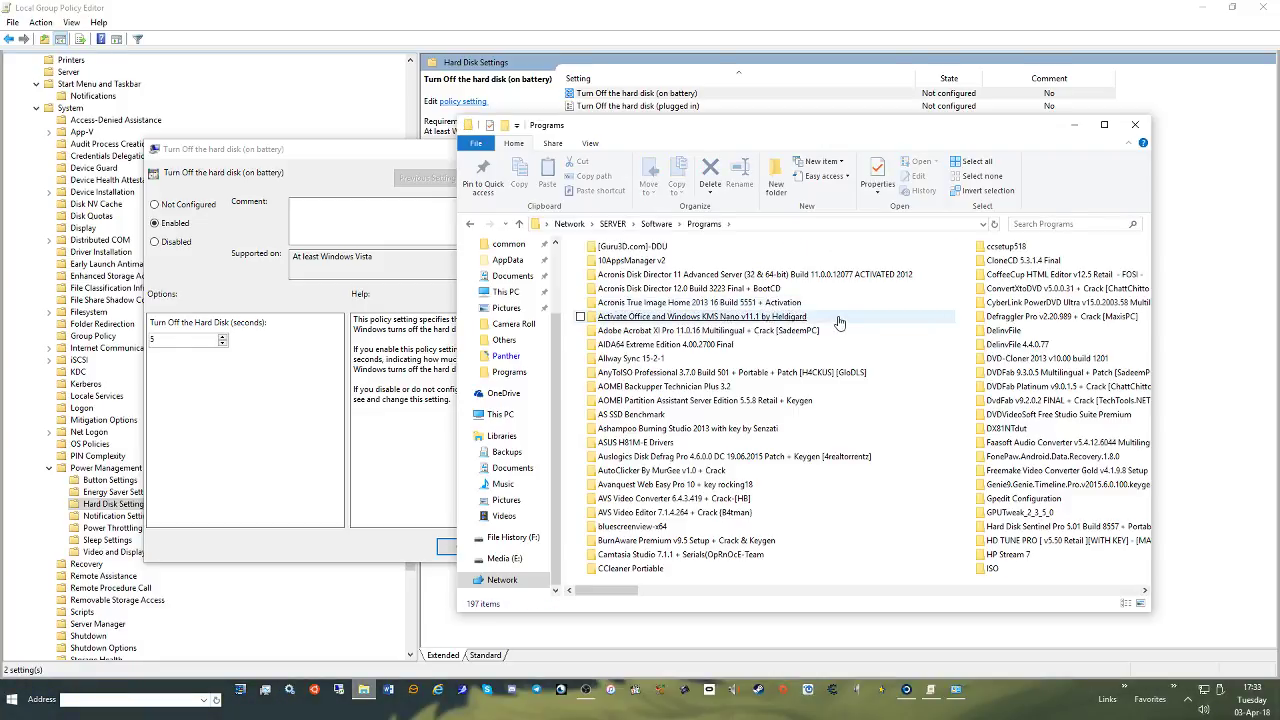
Search the Programs folder for "calc" and show the results in List view
left_click(1049, 223)
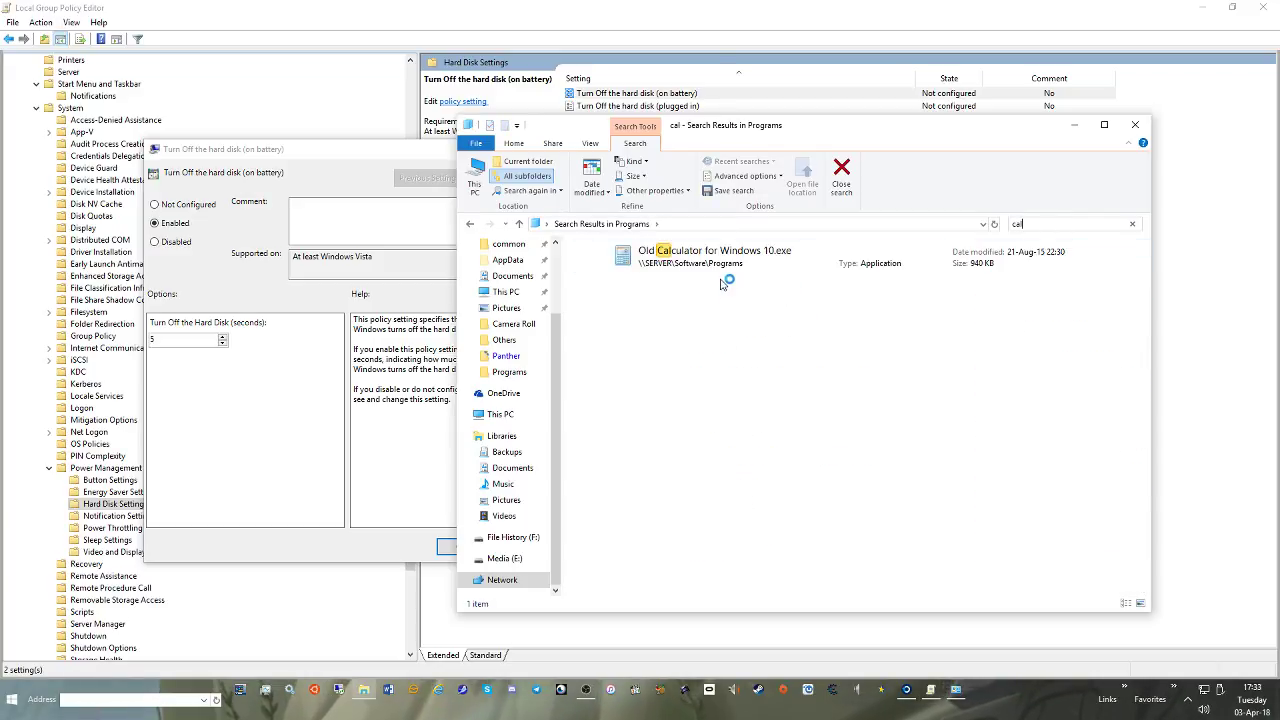
left_click(712, 253)
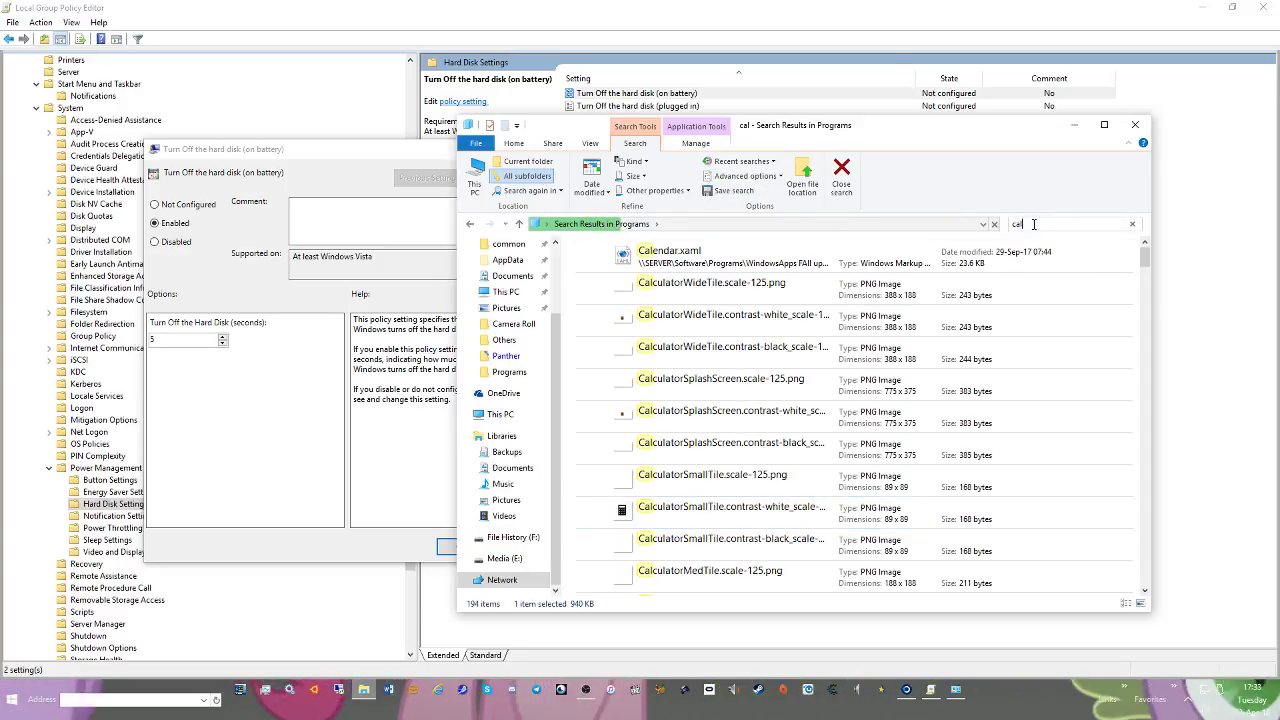
type("c")
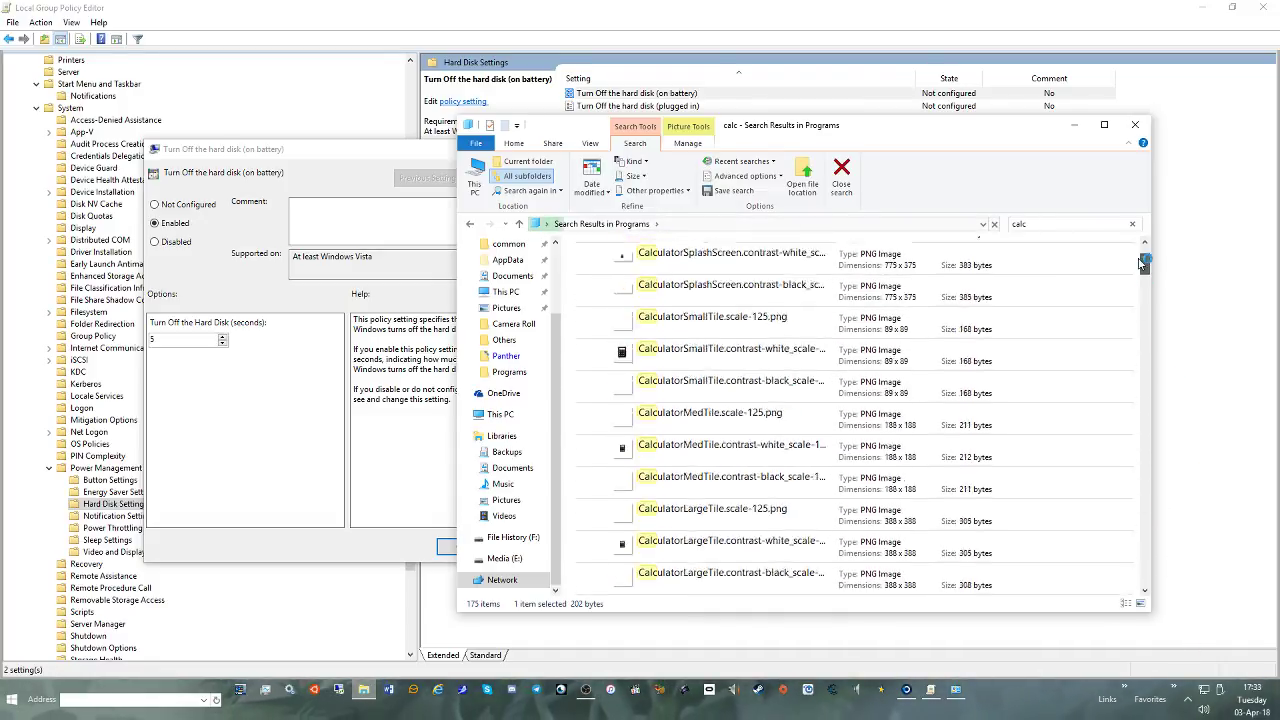
left_click(590, 143)
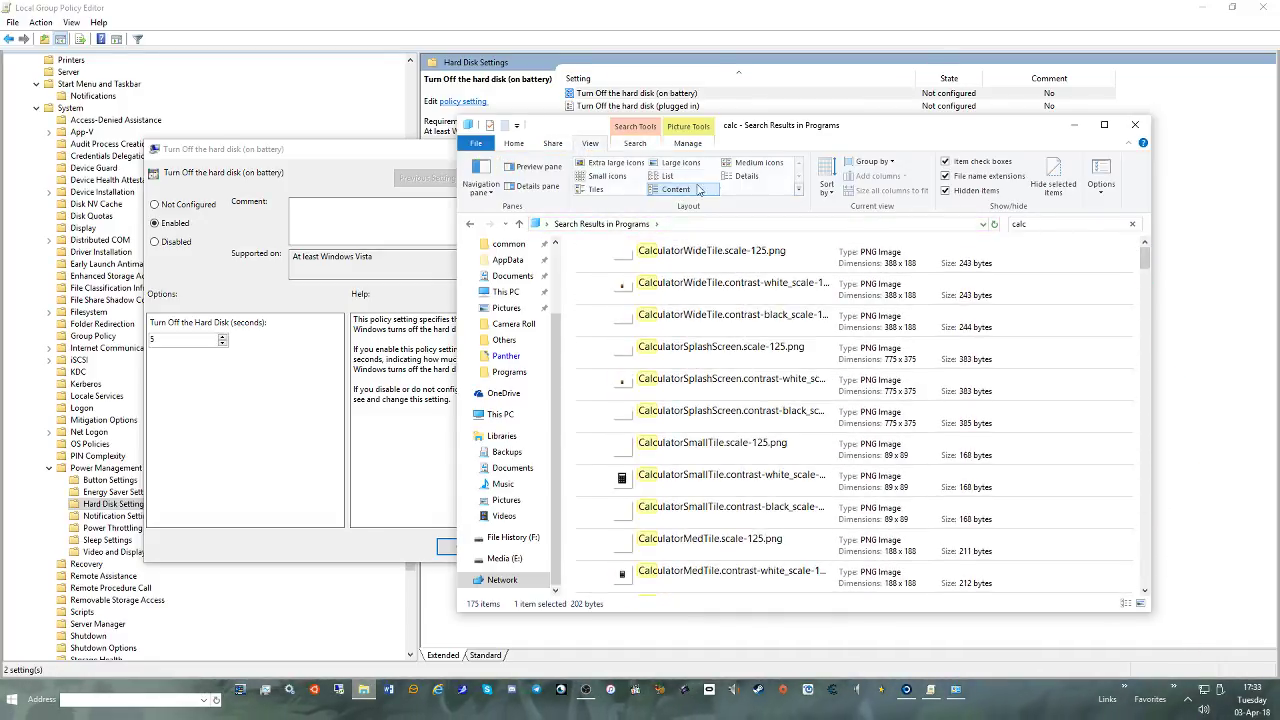
left_click(670, 177)
scroll(853, 400, "down", 10)
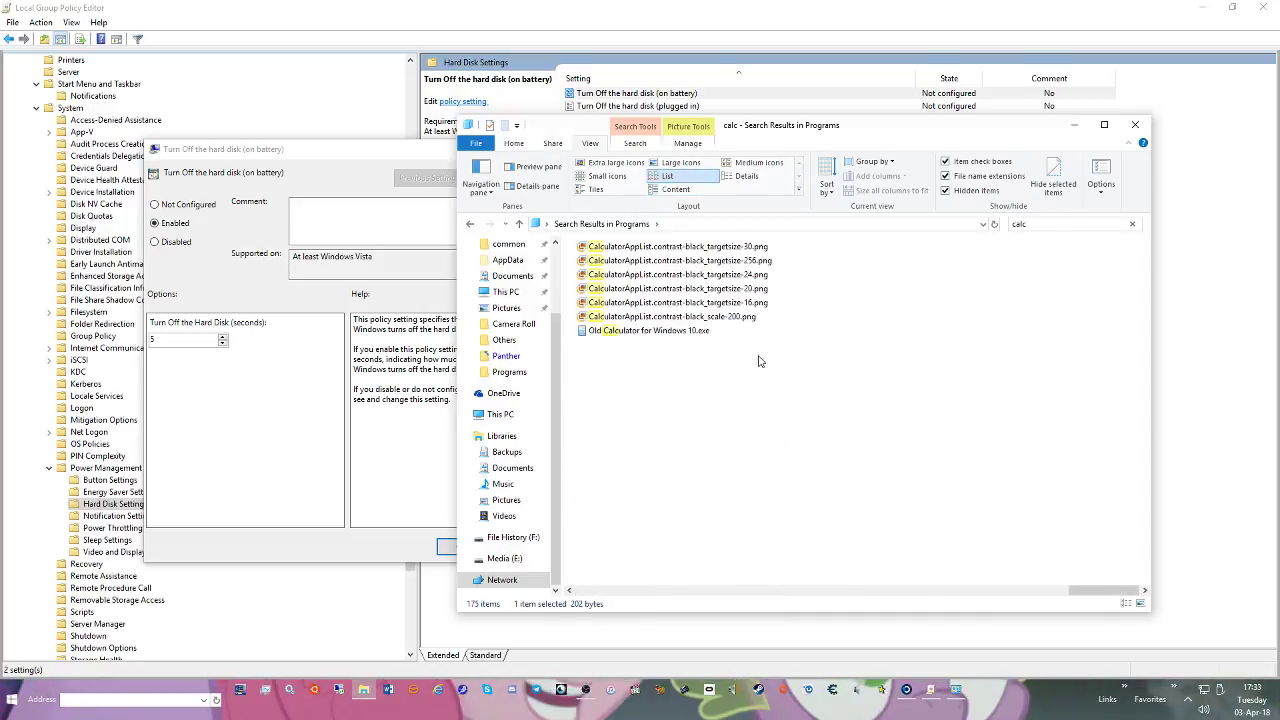
Try to install Old Calculator for Windows 10 by running its setup file as administrator, and close the wizard
right_click(690, 330)
left_click(790, 271)
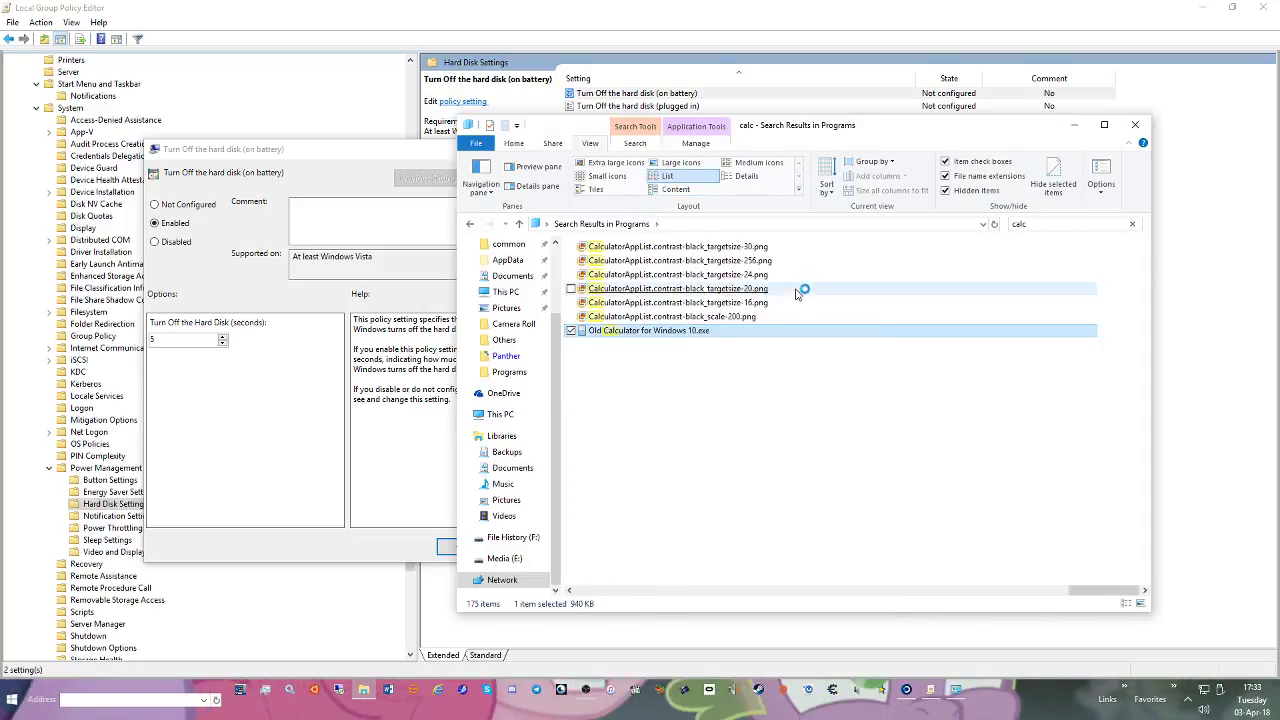
left_click(712, 378)
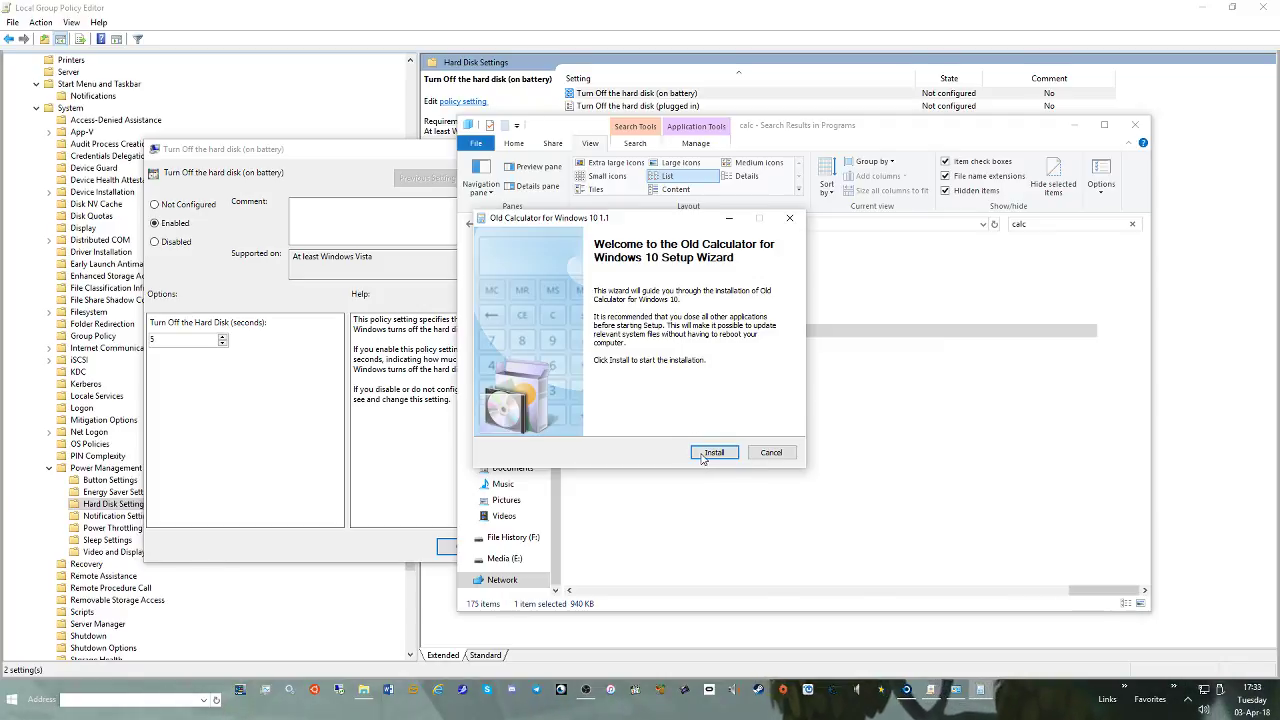
left_click(713, 453)
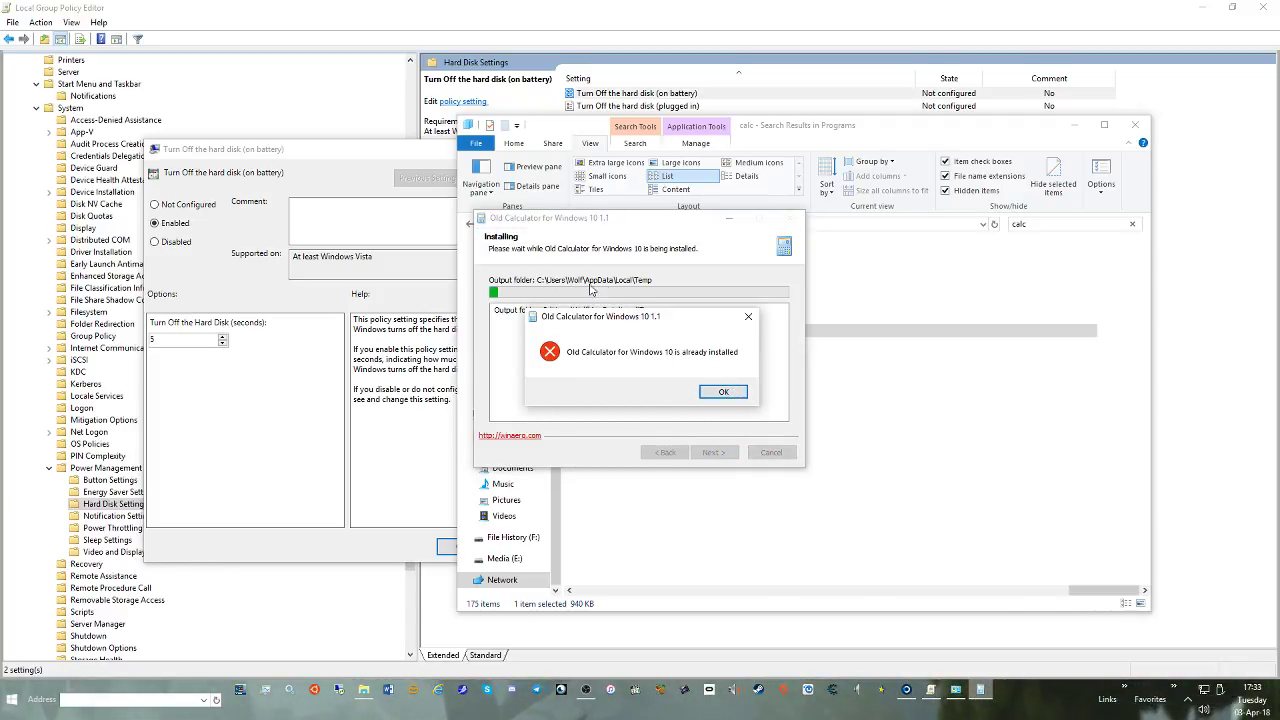
left_click(716, 391)
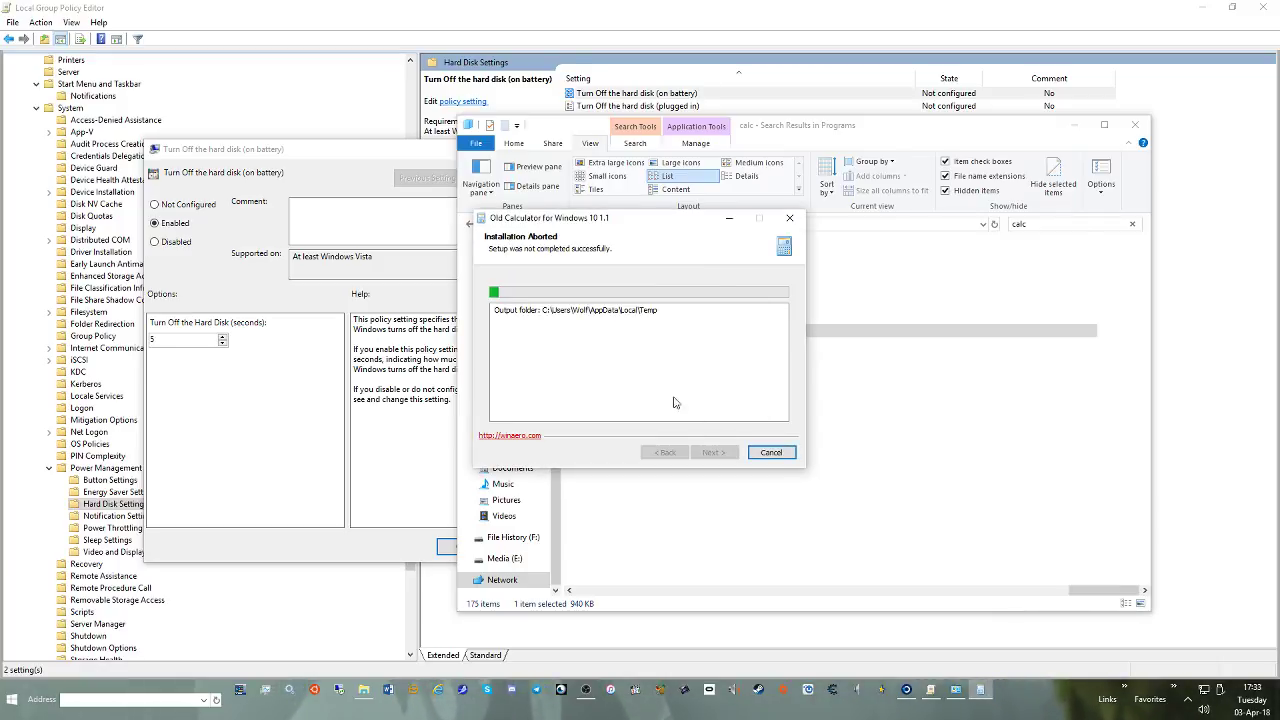
left_click(770, 453)
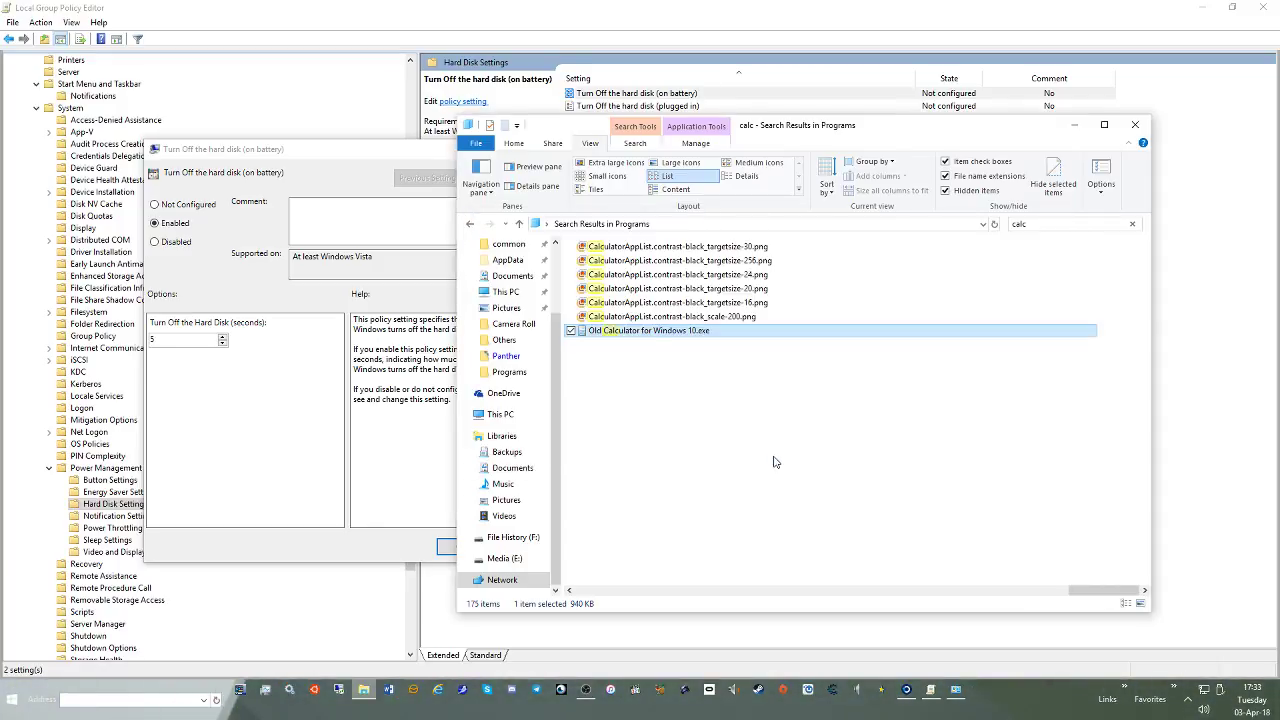
Uninstall Old Calculator for Windows 10 through Programs and Features
right_click(628, 333)
left_click(869, 409)
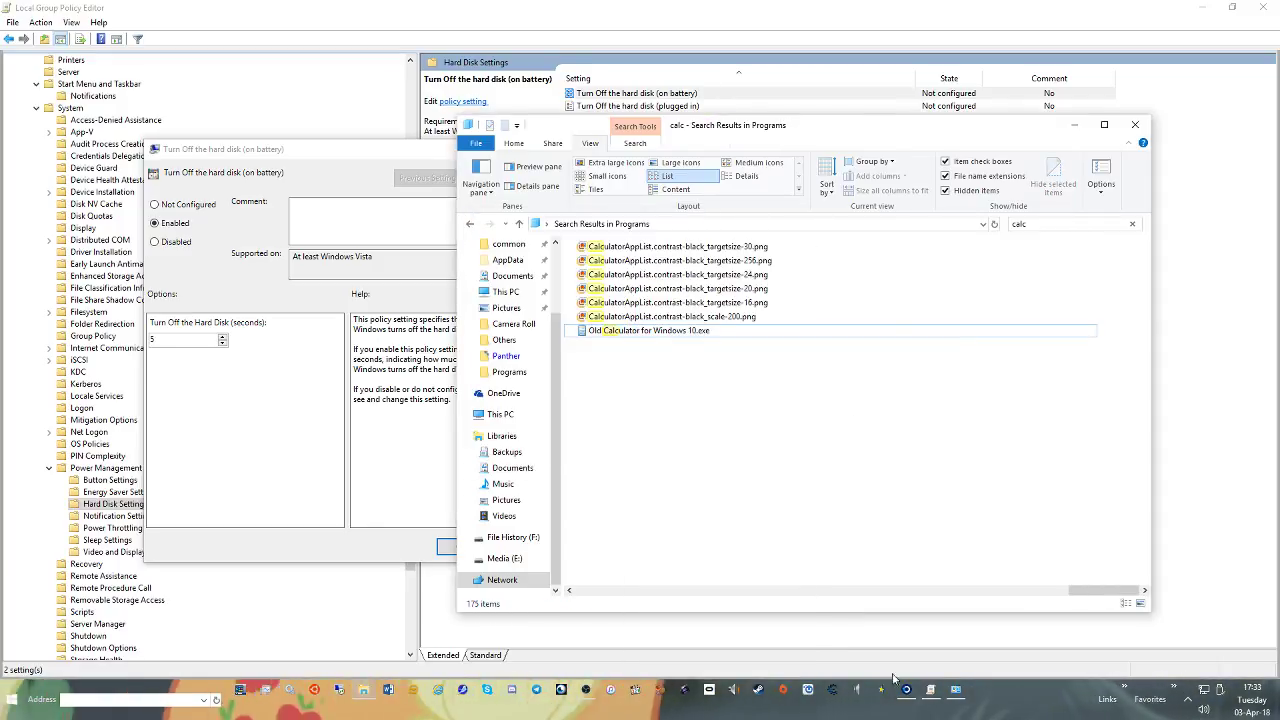
left_click(963, 697)
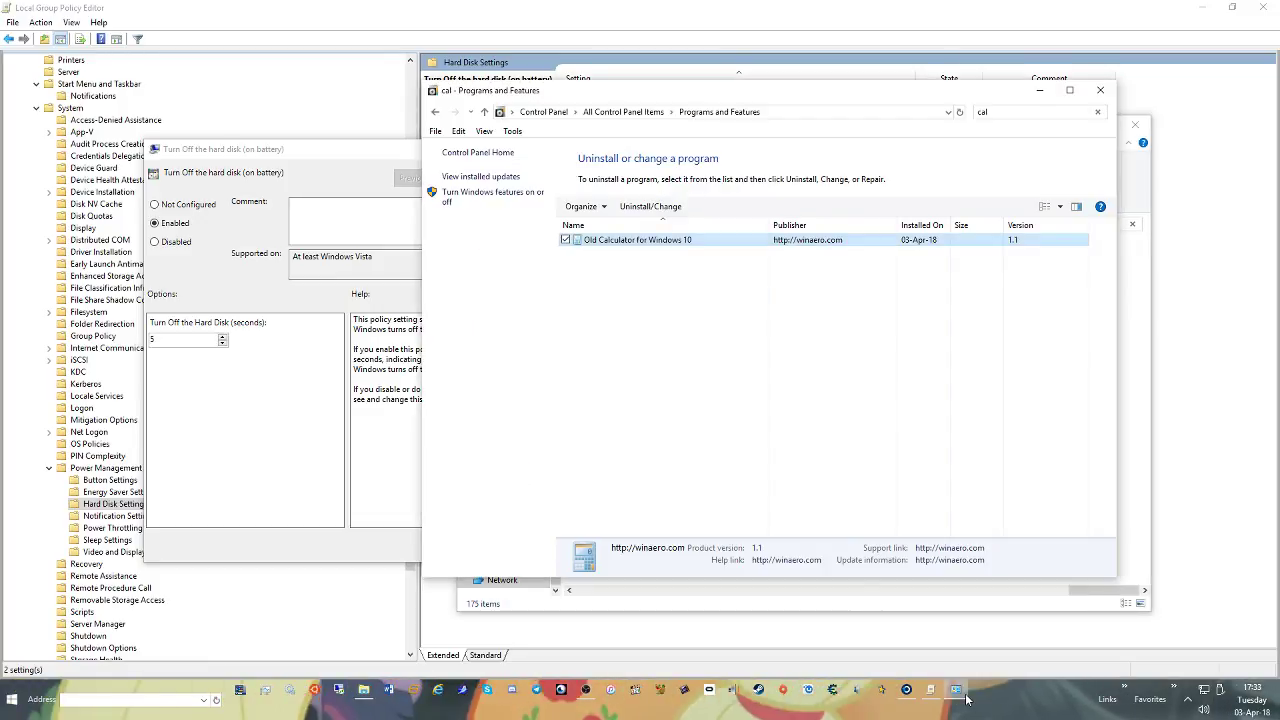
right_click(603, 247)
left_click(640, 254)
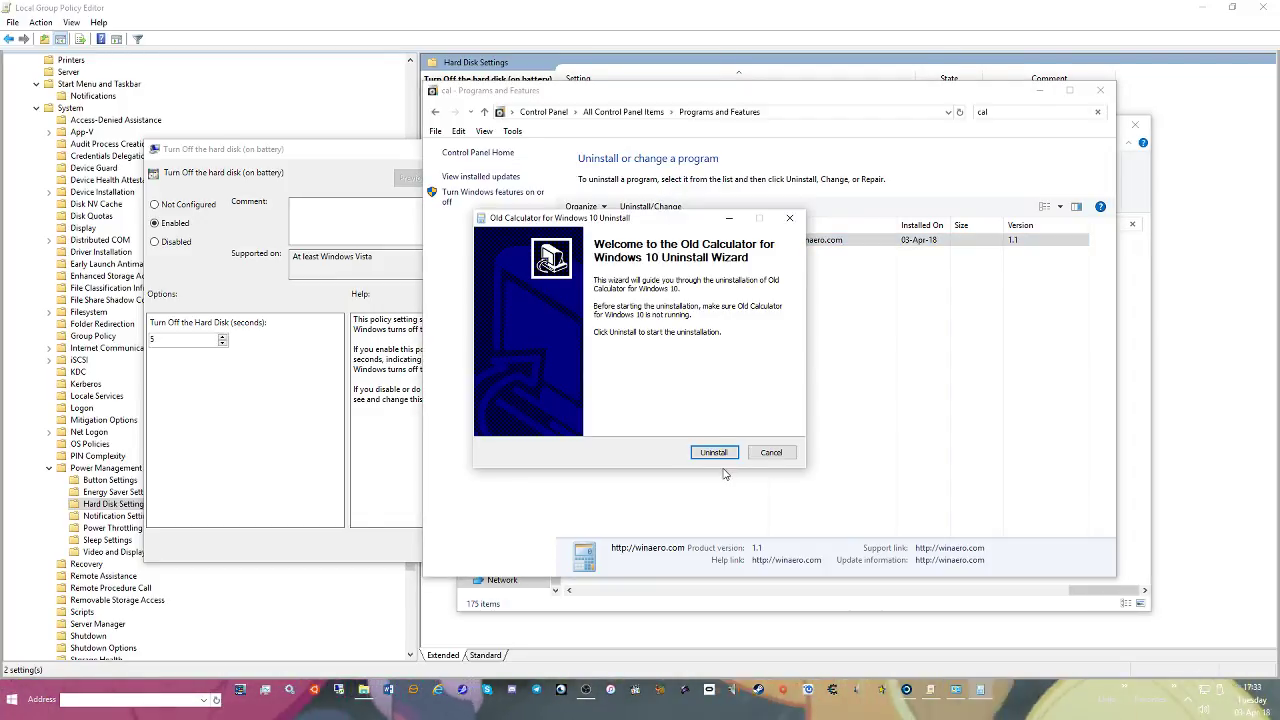
left_click(713, 452)
left_click(713, 452)
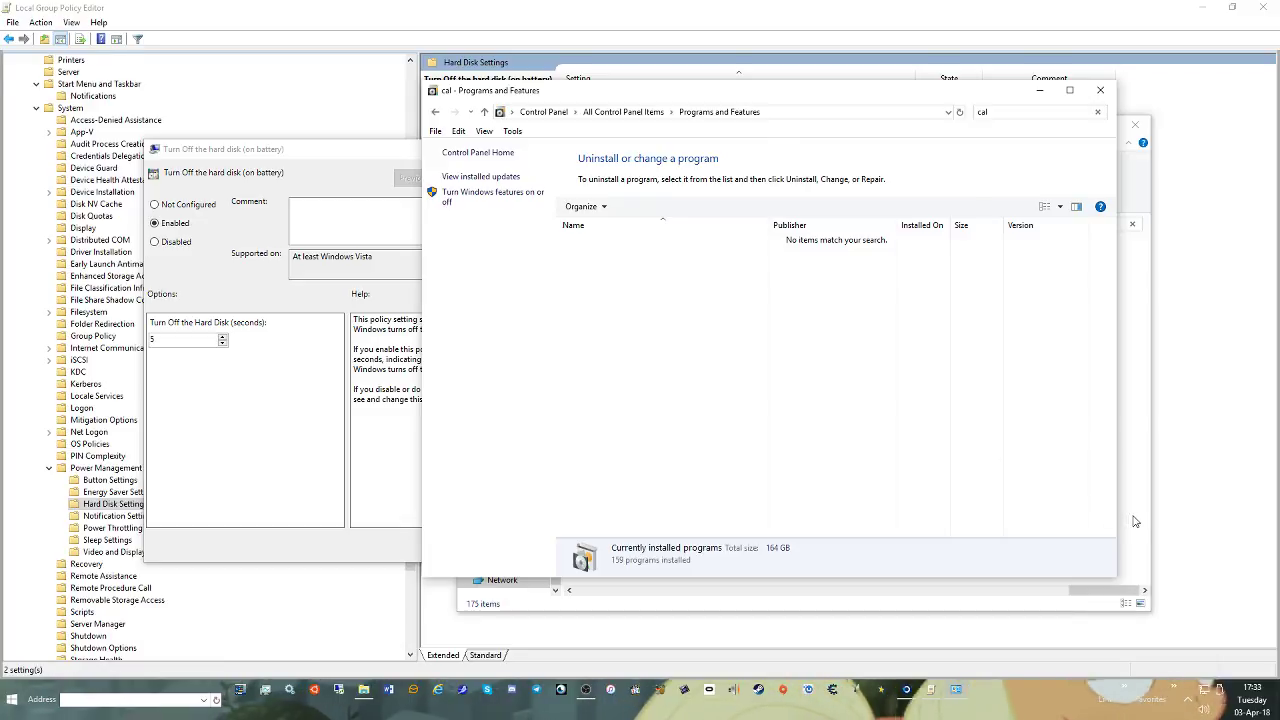
Run Old Calculator for Windows 10.exe as administrator, complete its installation, and return to the Local Group Policy Editor
left_click(1135, 521)
right_click(680, 341)
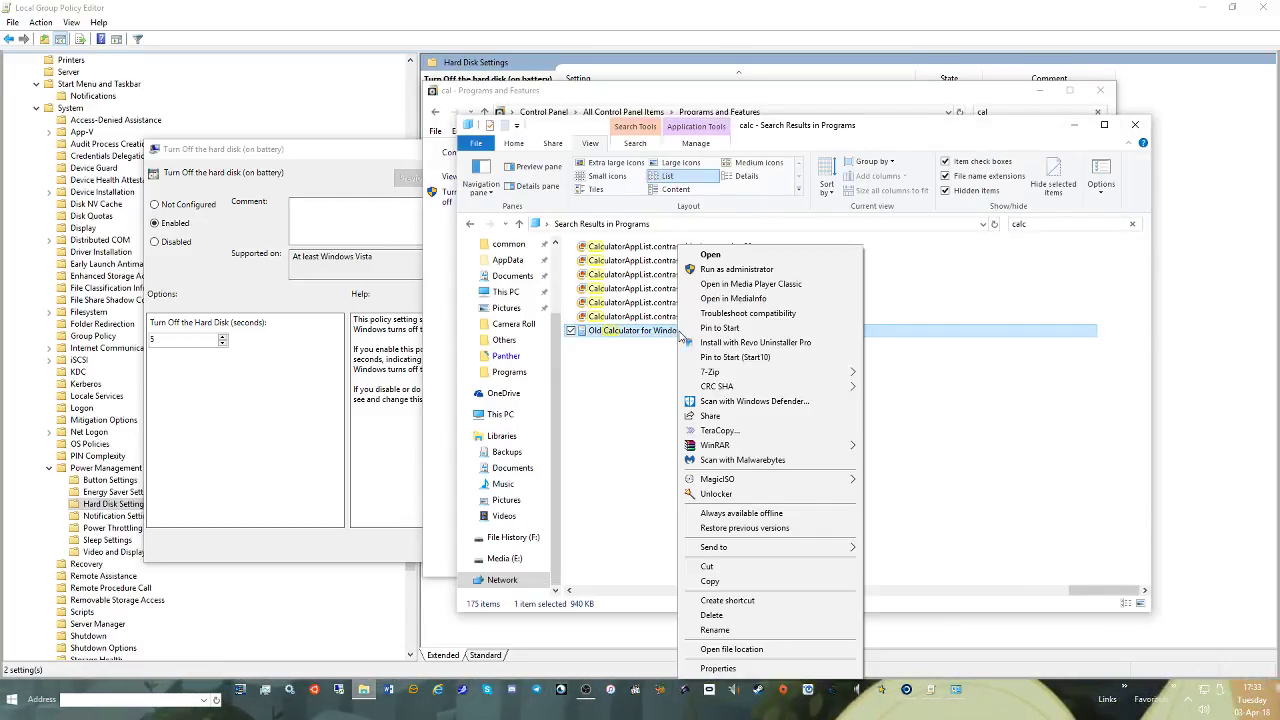
left_click(705, 274)
left_click(643, 376)
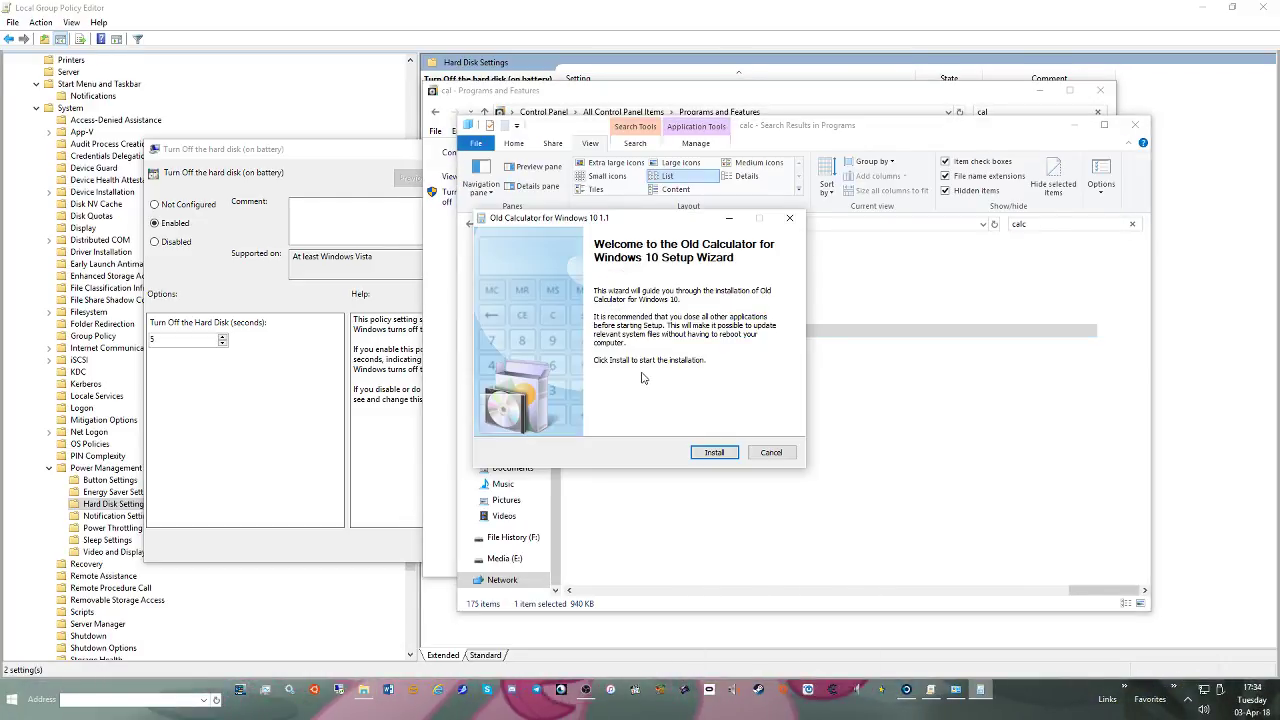
left_click(713, 453)
left_click(714, 453)
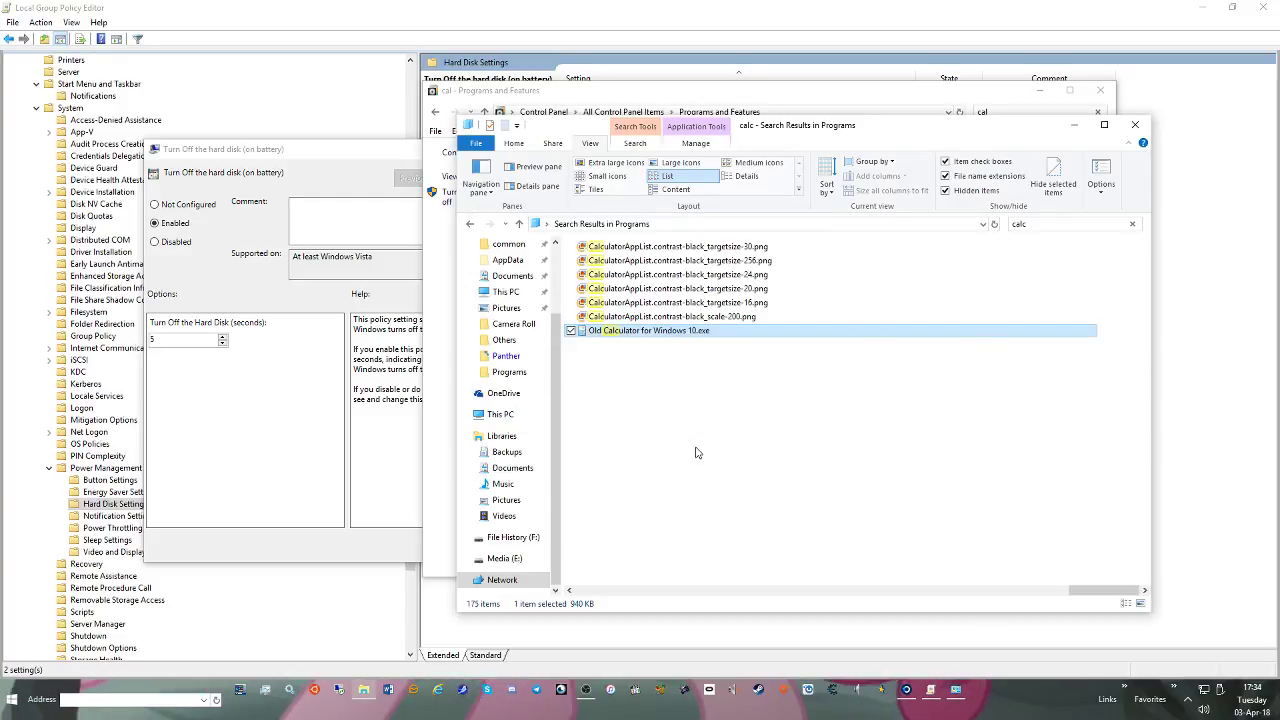
left_click(1205, 11)
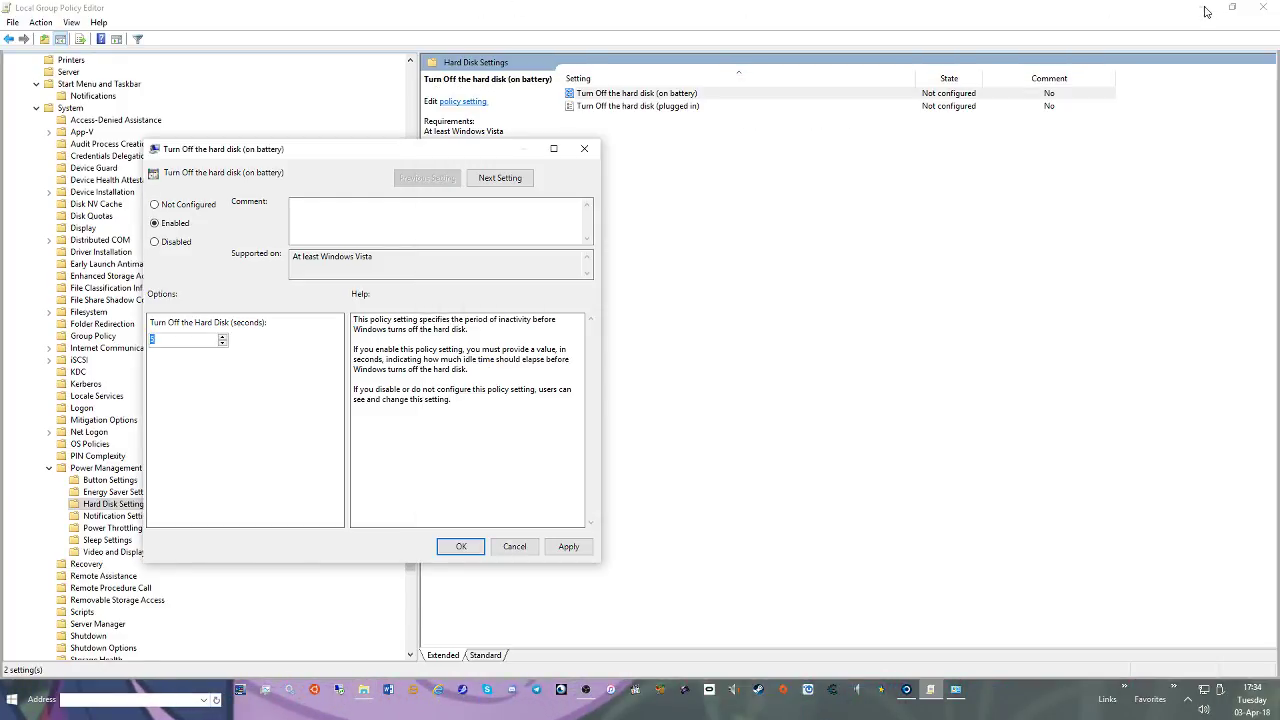
Enter 5 seconds as the on-battery hard disk timeout and close the Programs and Features window
type("5")
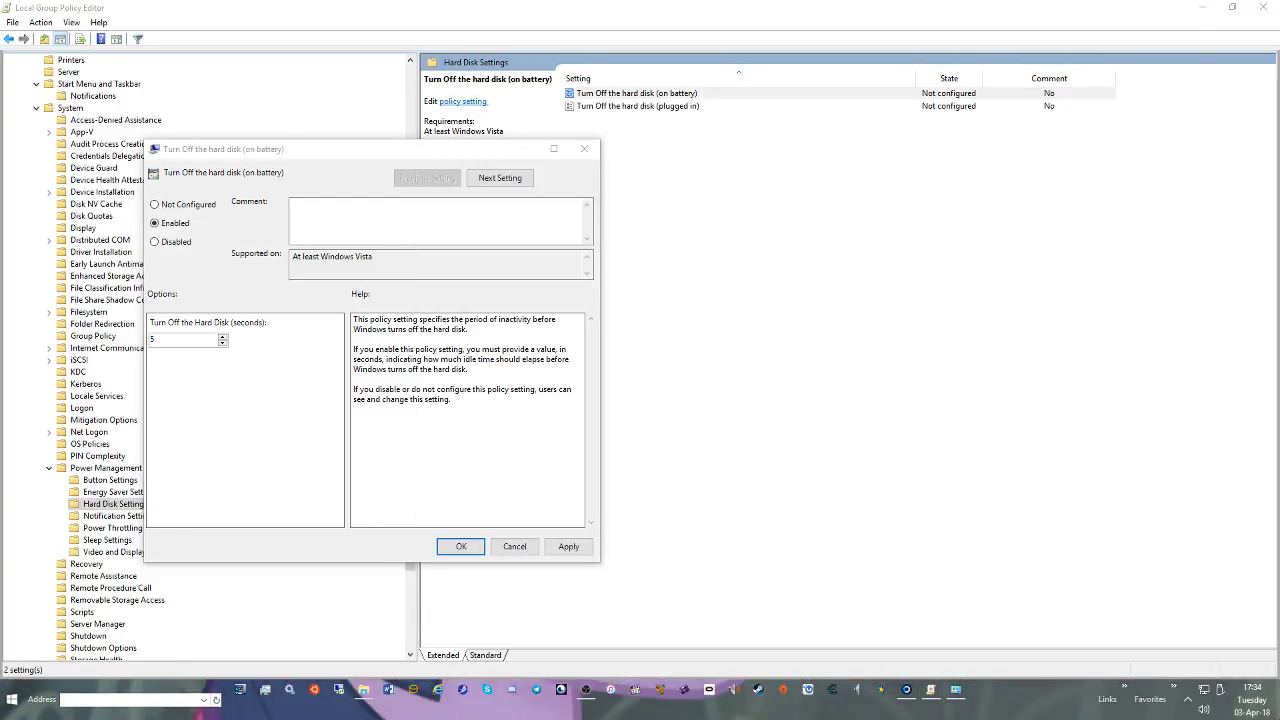
left_click(945, 692)
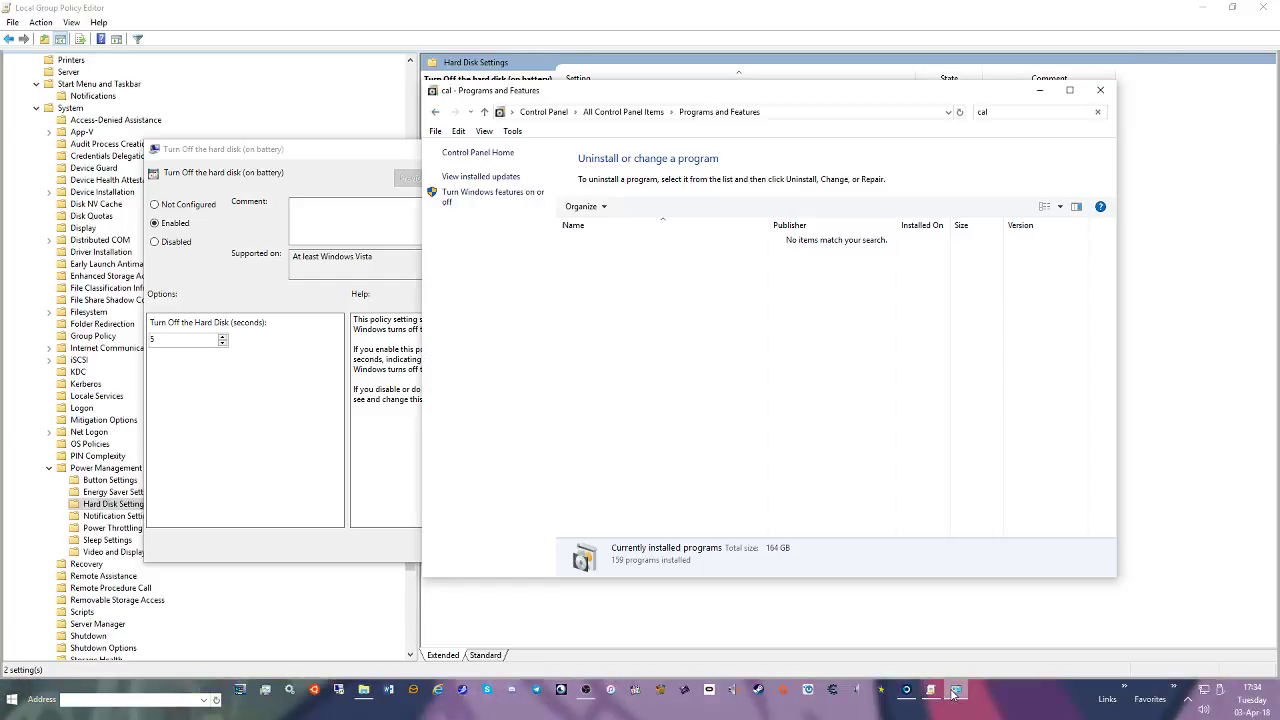
left_click(1103, 88)
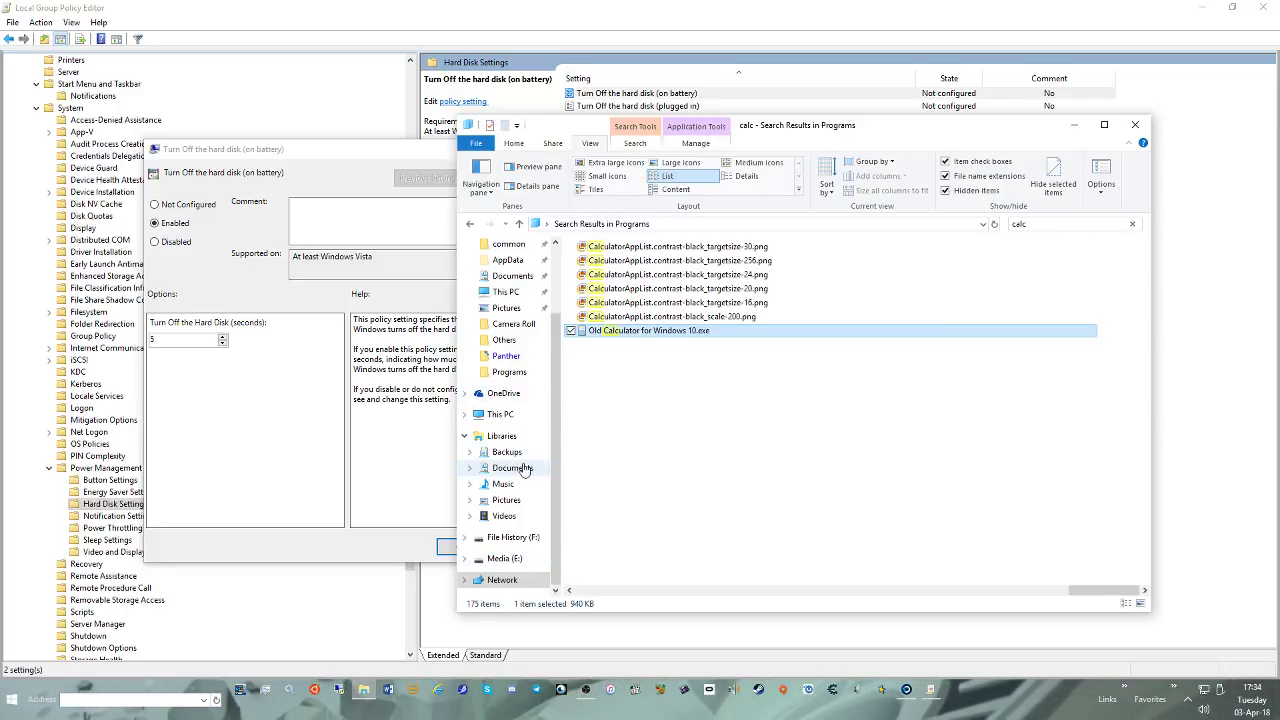
Search the Desktop folder for "cal" to locate the calculator
scroll(500, 400, "up", 2)
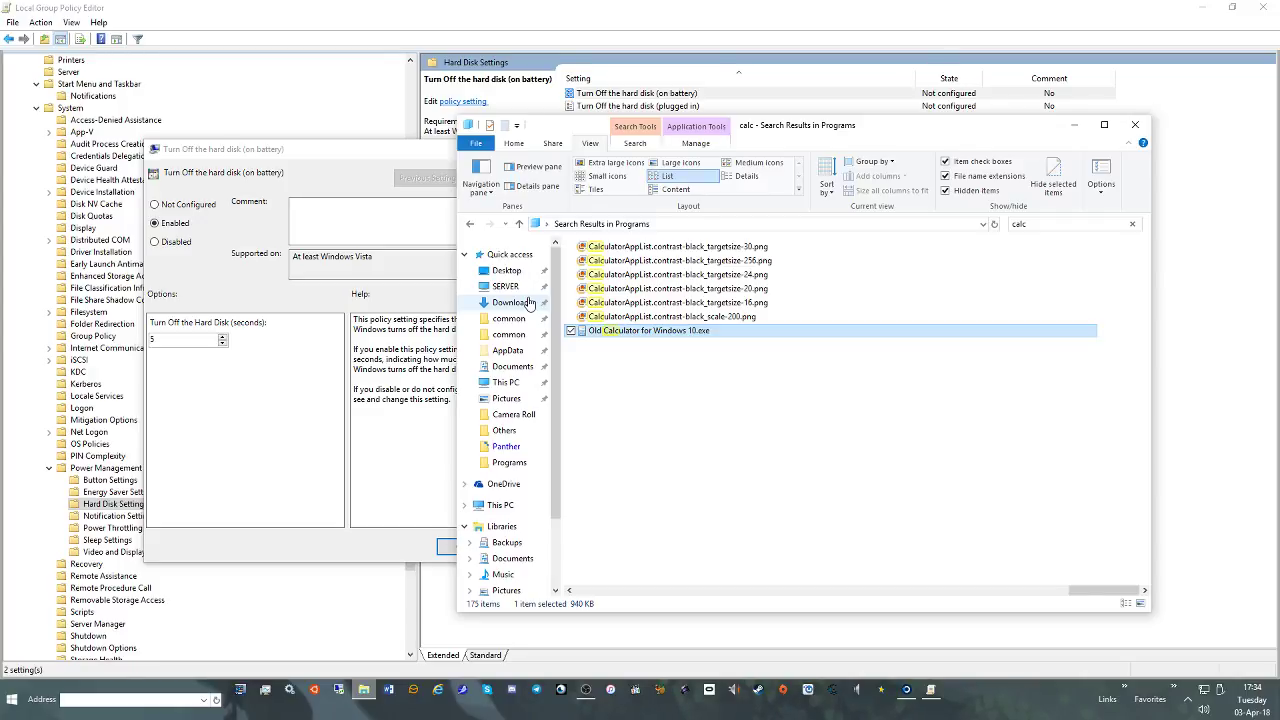
left_click(506, 270)
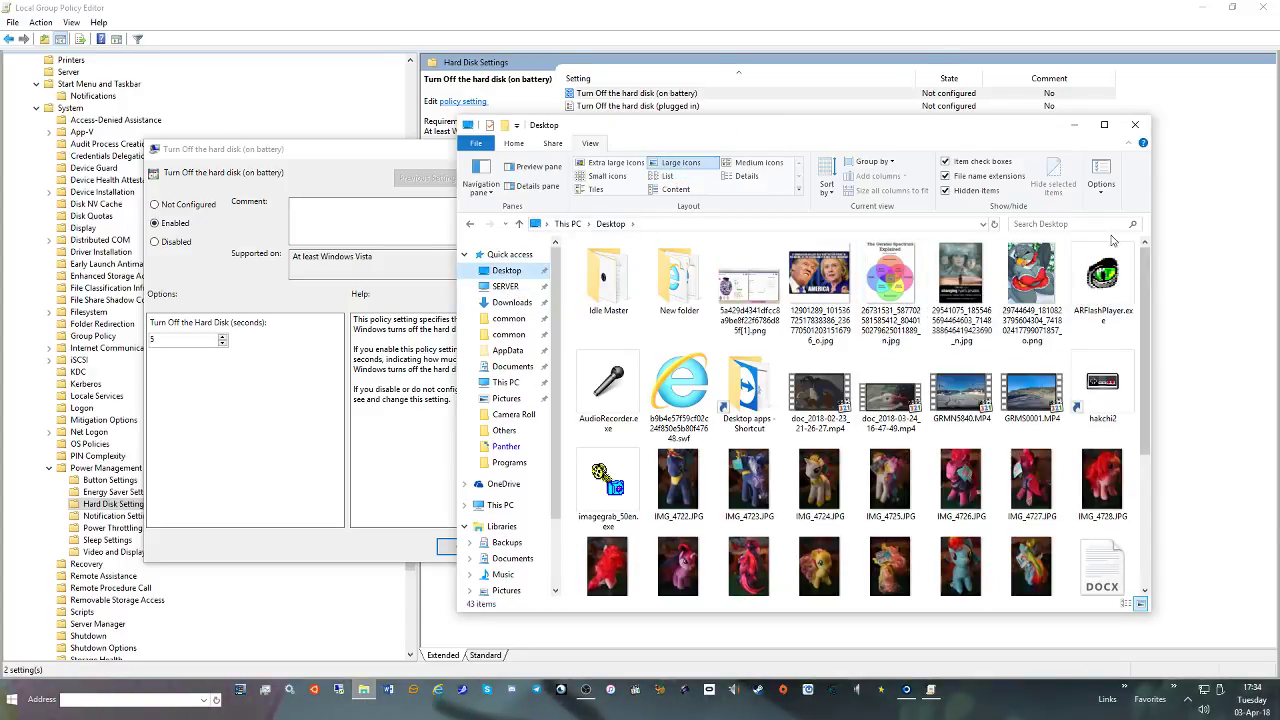
type("ca")
left_click(1080, 225)
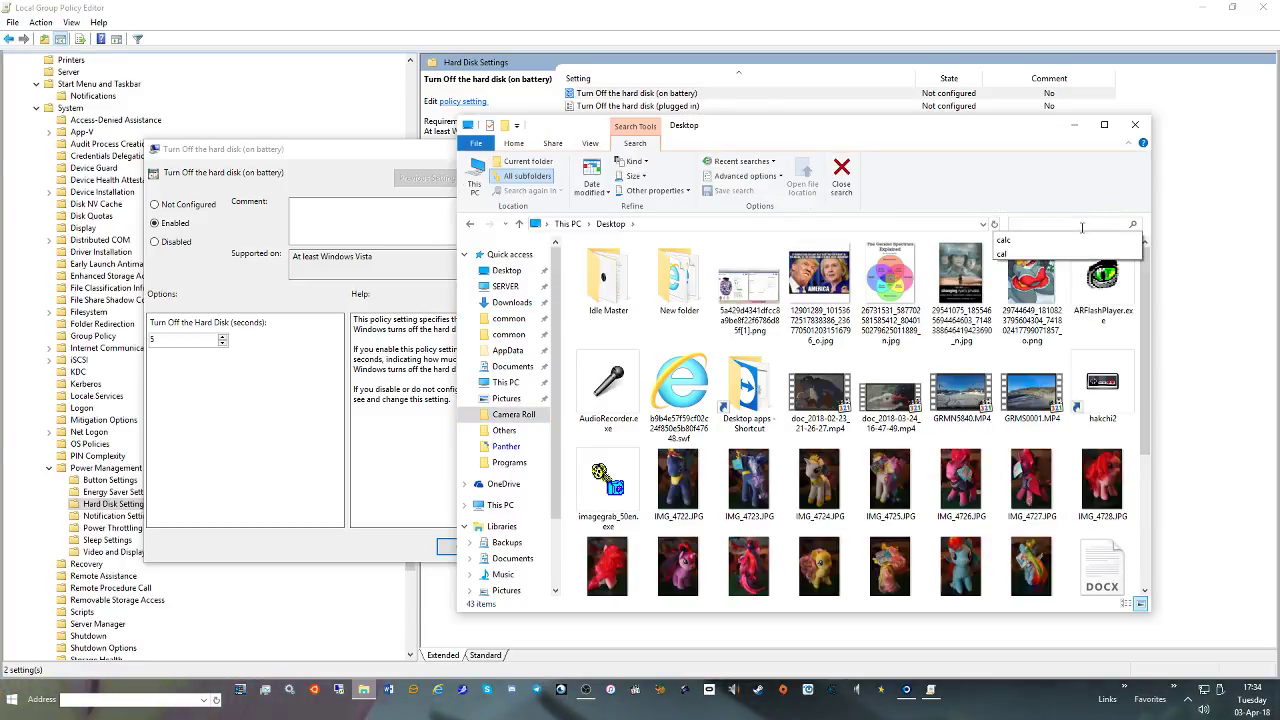
type("ca")
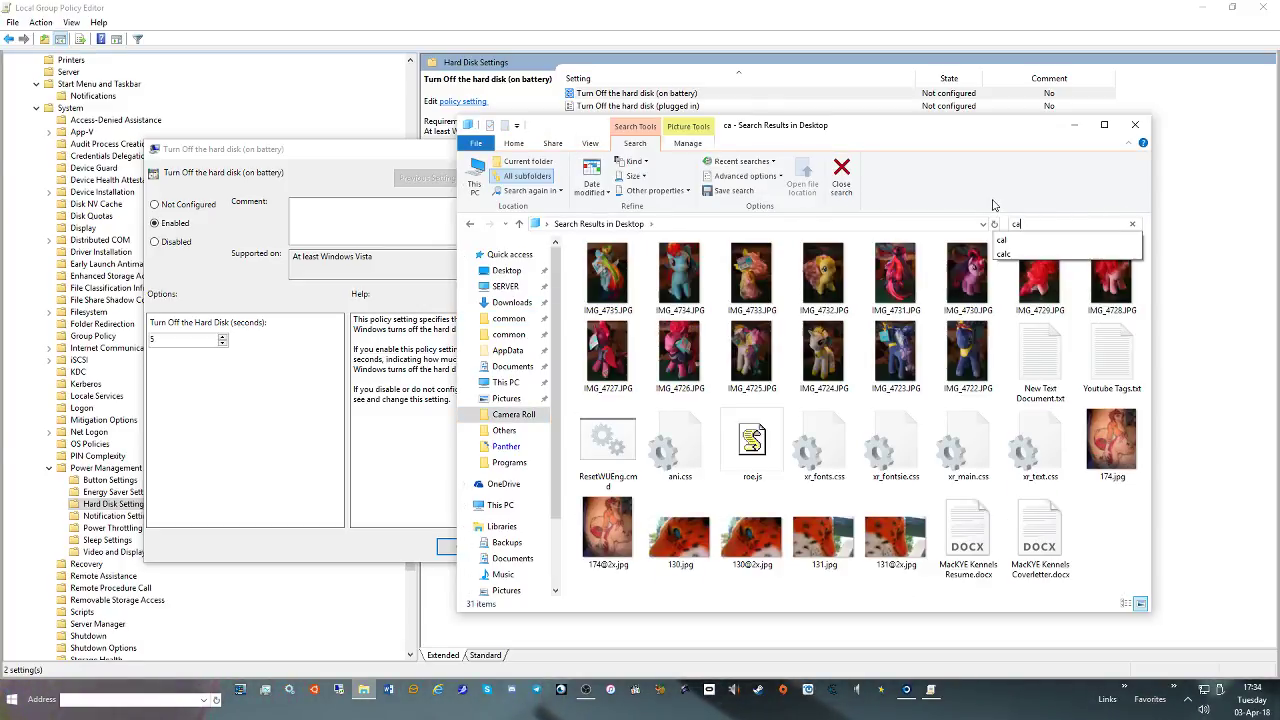
type("l")
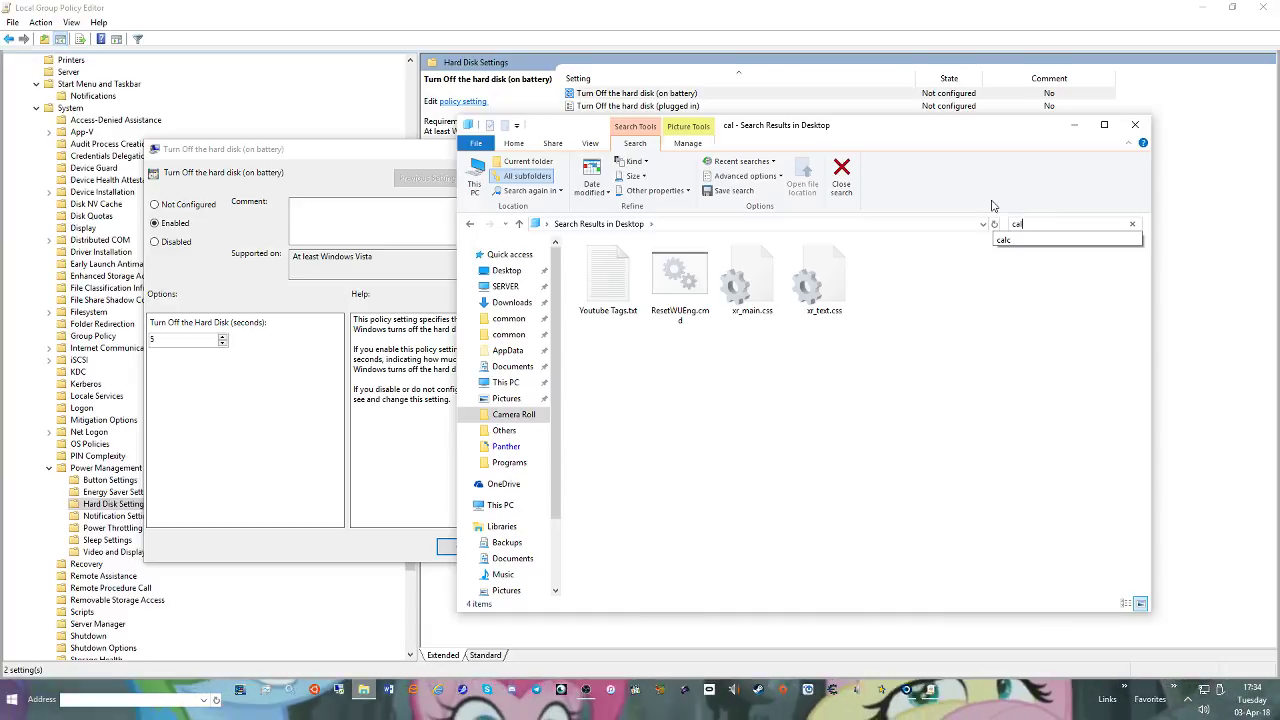
Try to launch Calculator from a Start menu search for "cal", and close the File Explorer search window
left_click(22, 698)
type("cal")
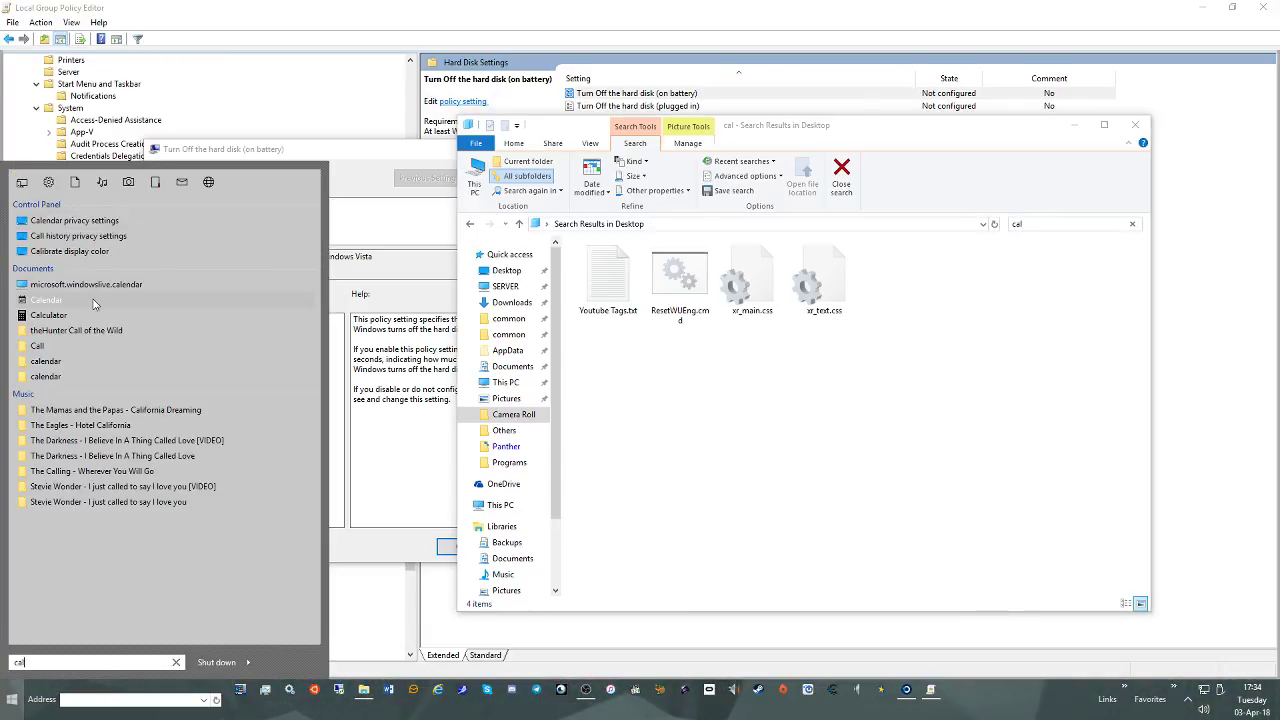
left_click(80, 316)
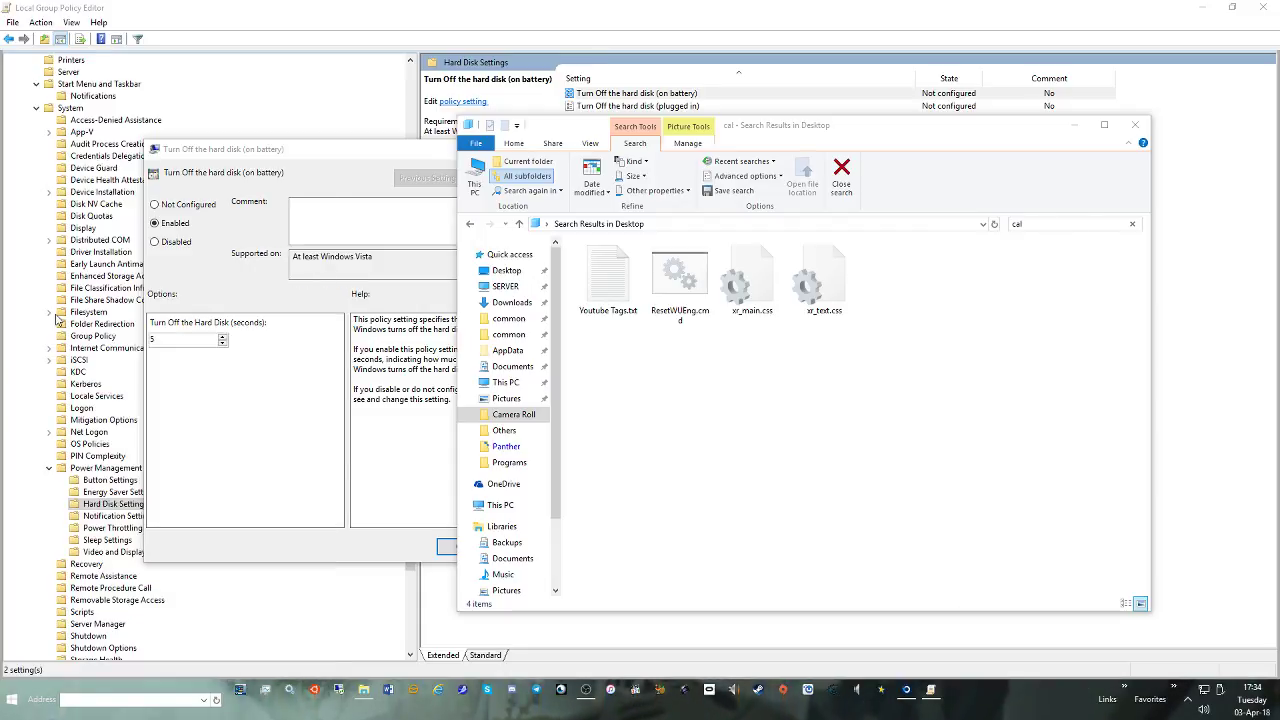
left_click(1135, 124)
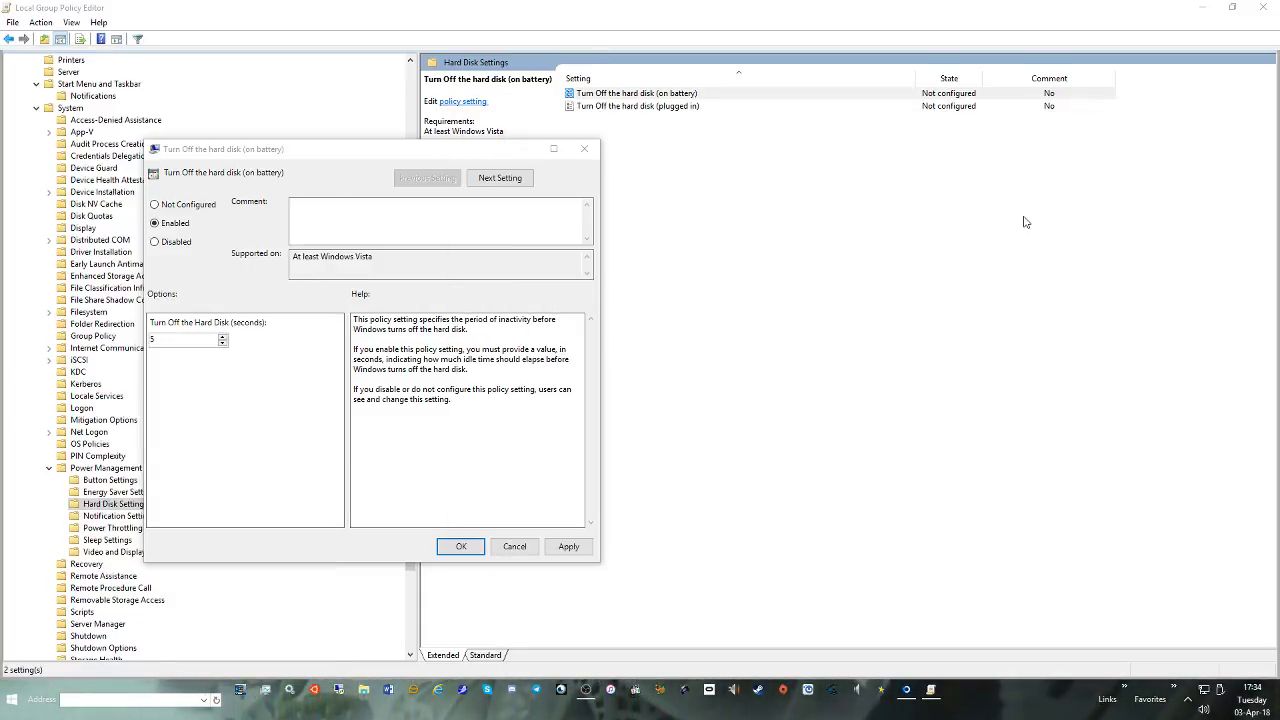
Look through the Start menu's full program list for an Old Calculator entry
key("super")
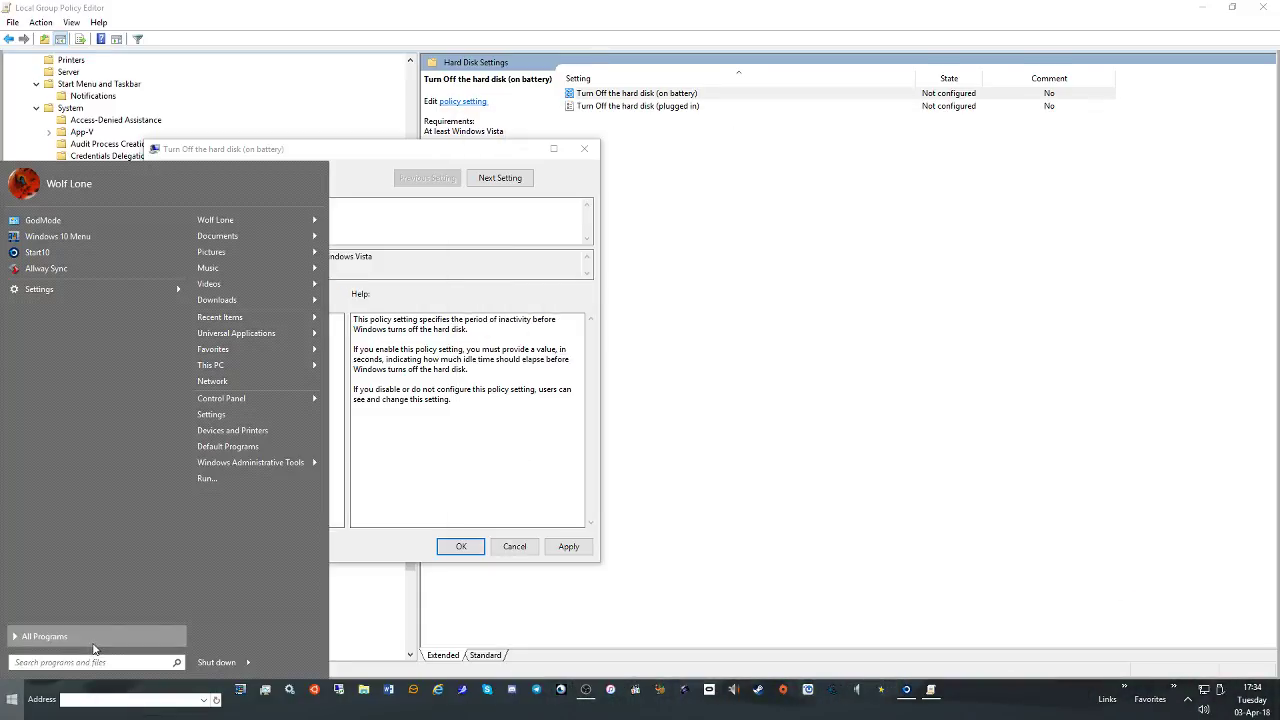
left_click(60, 640)
scroll(96, 340, "down", 4)
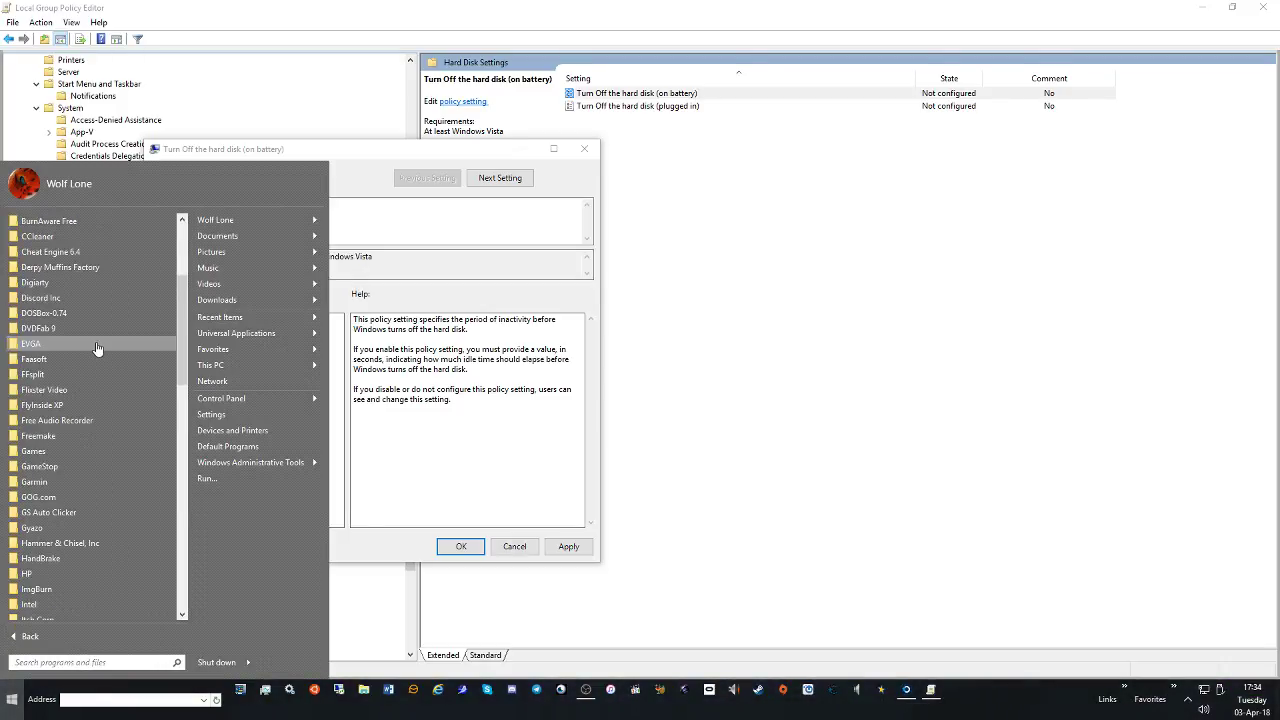
scroll(95, 345, "up", 4)
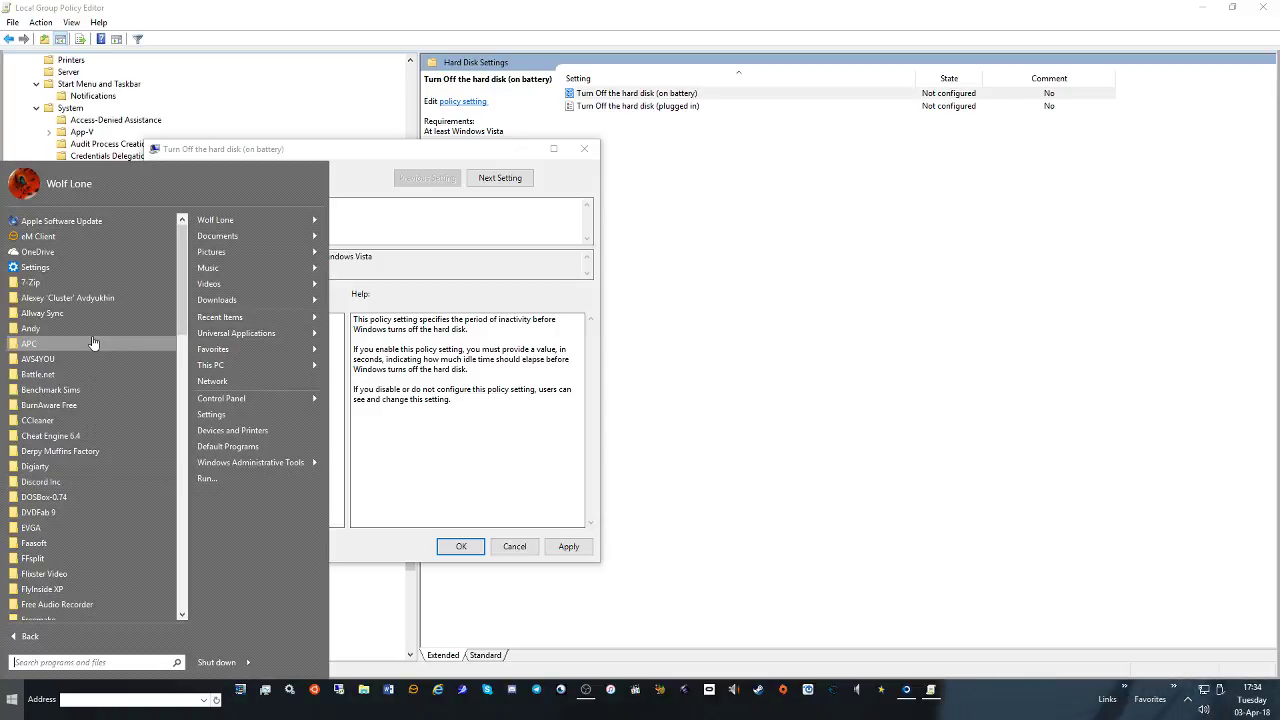
scroll(93, 344, "down", 8)
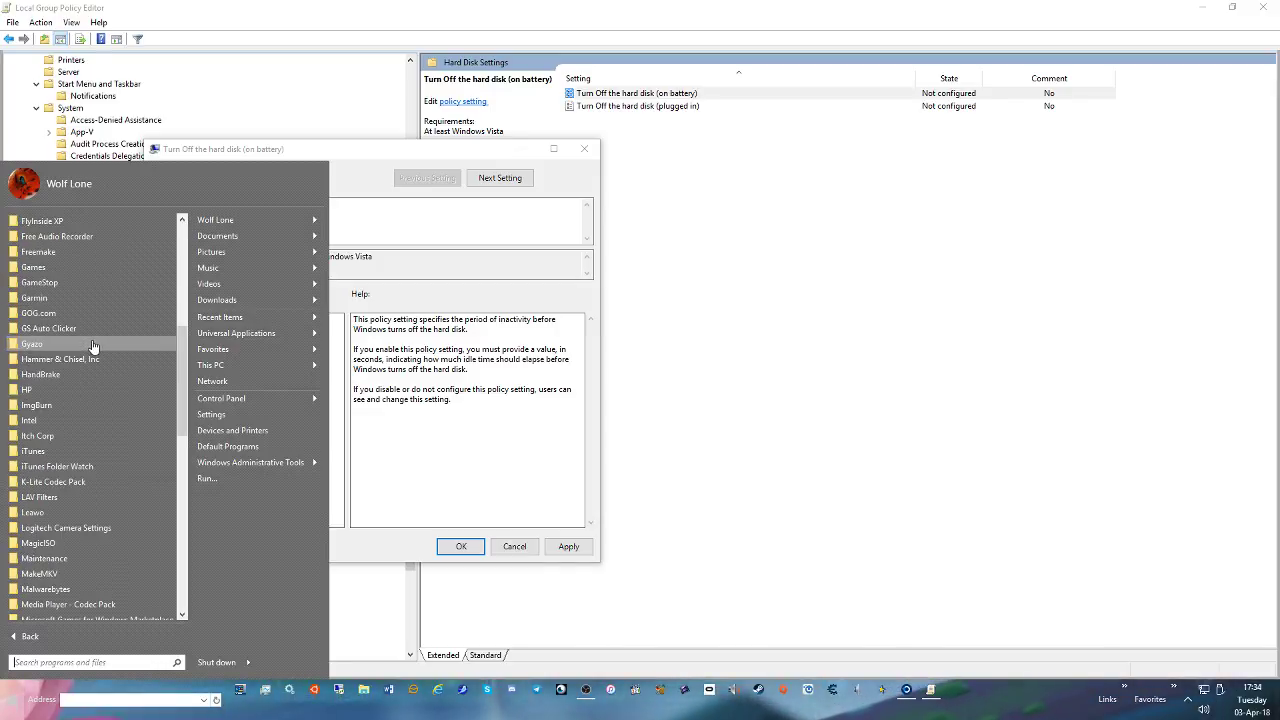
scroll(93, 344, "down", 4)
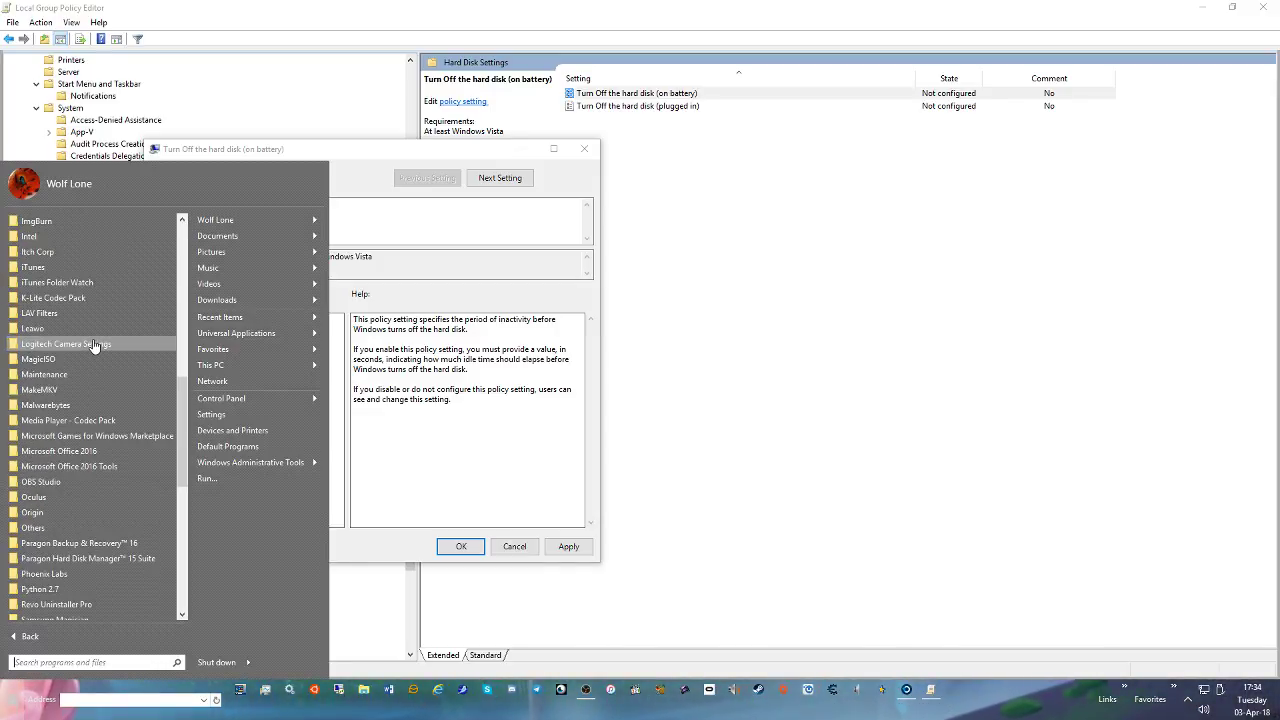
scroll(93, 344, "down", 5)
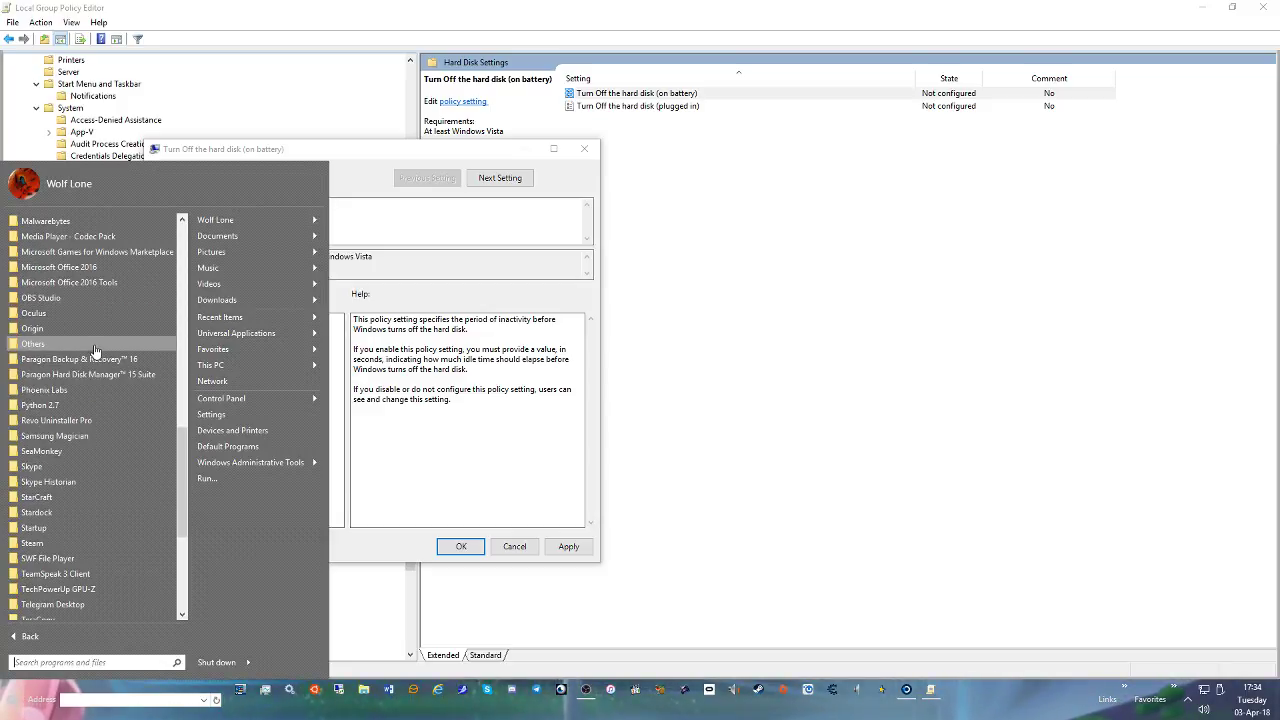
scroll(150, 530, "down", 4)
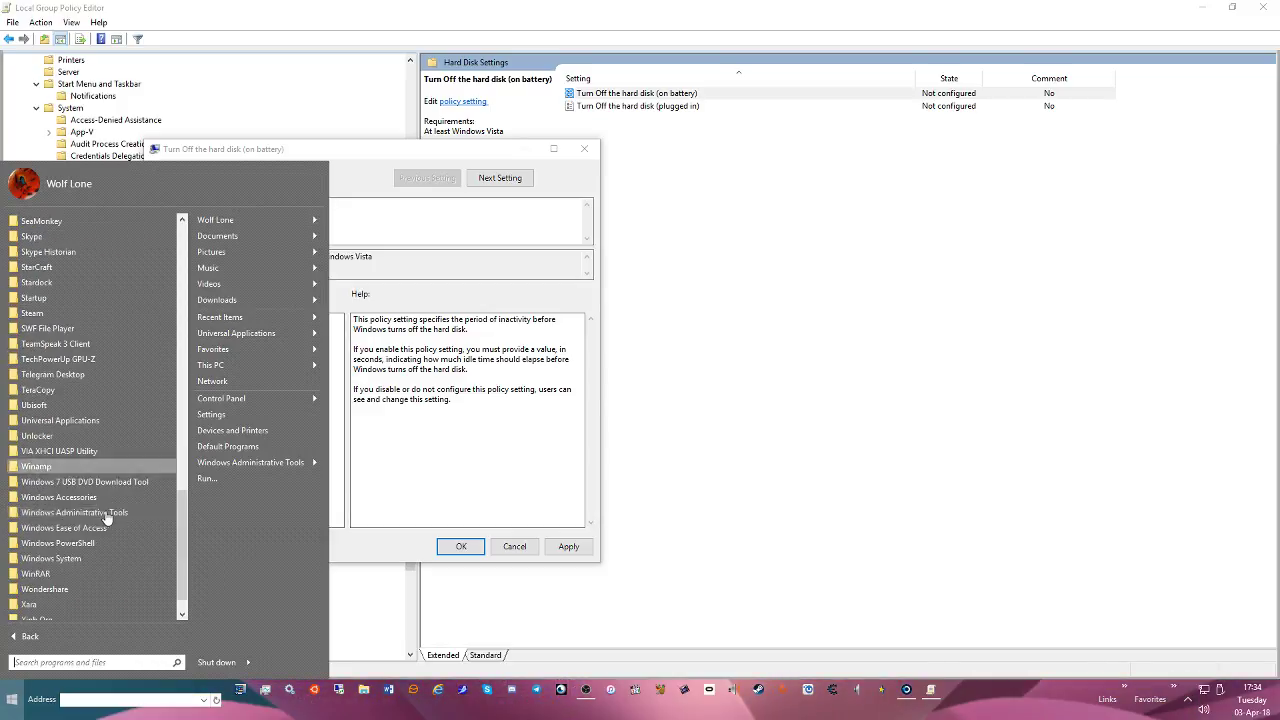
scroll(150, 534, "down", 1)
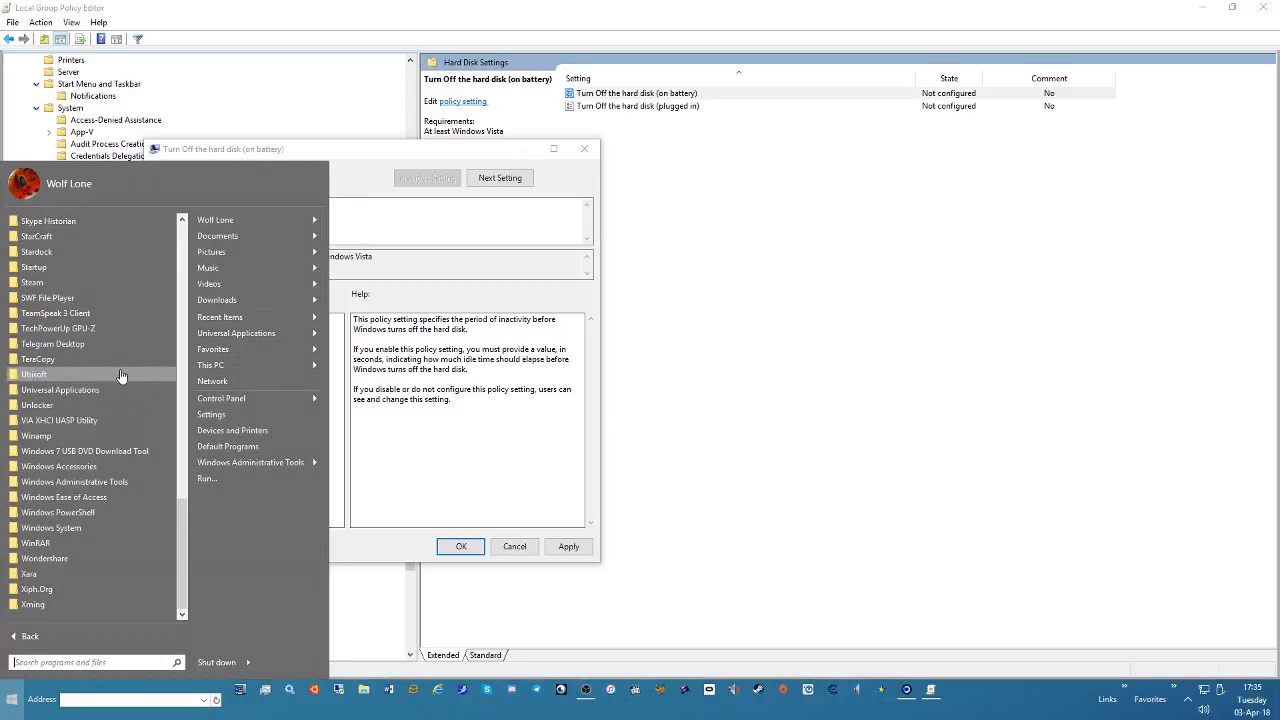
scroll(77, 484, "up", 4)
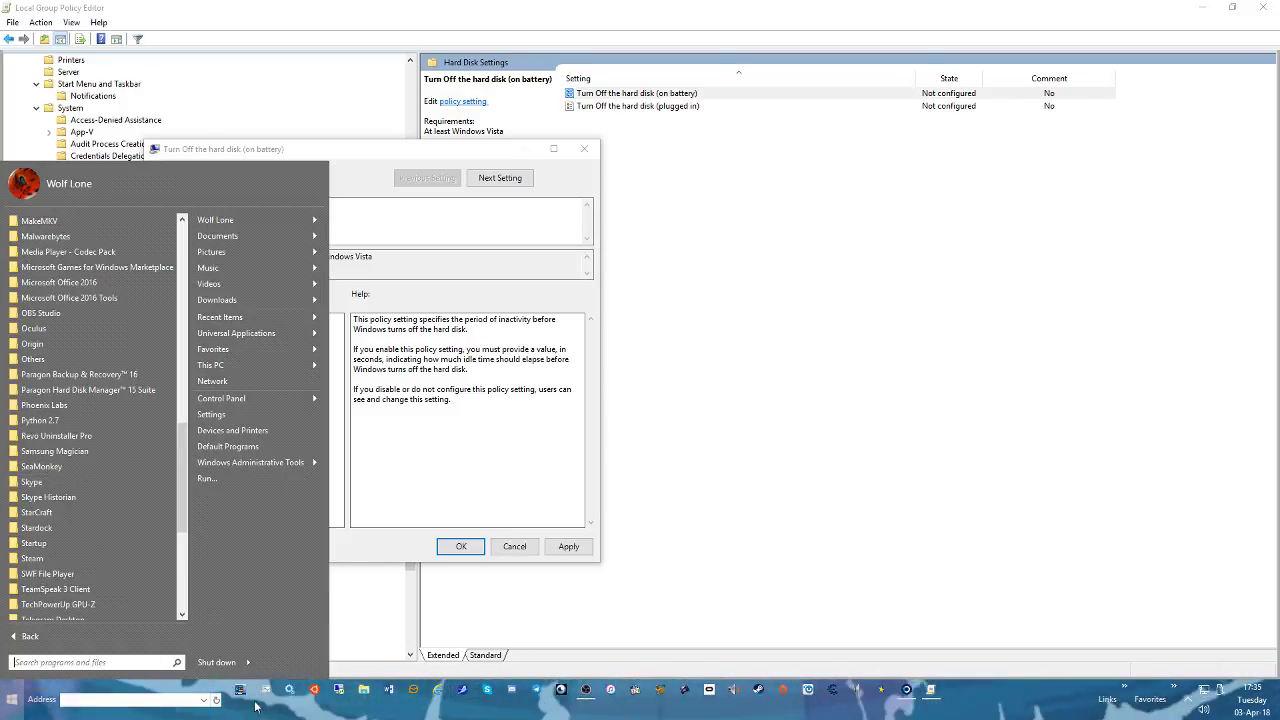
Search Windows for "cal" with the built-in search and open Old Calculator
left_click(240, 690)
type("ca")
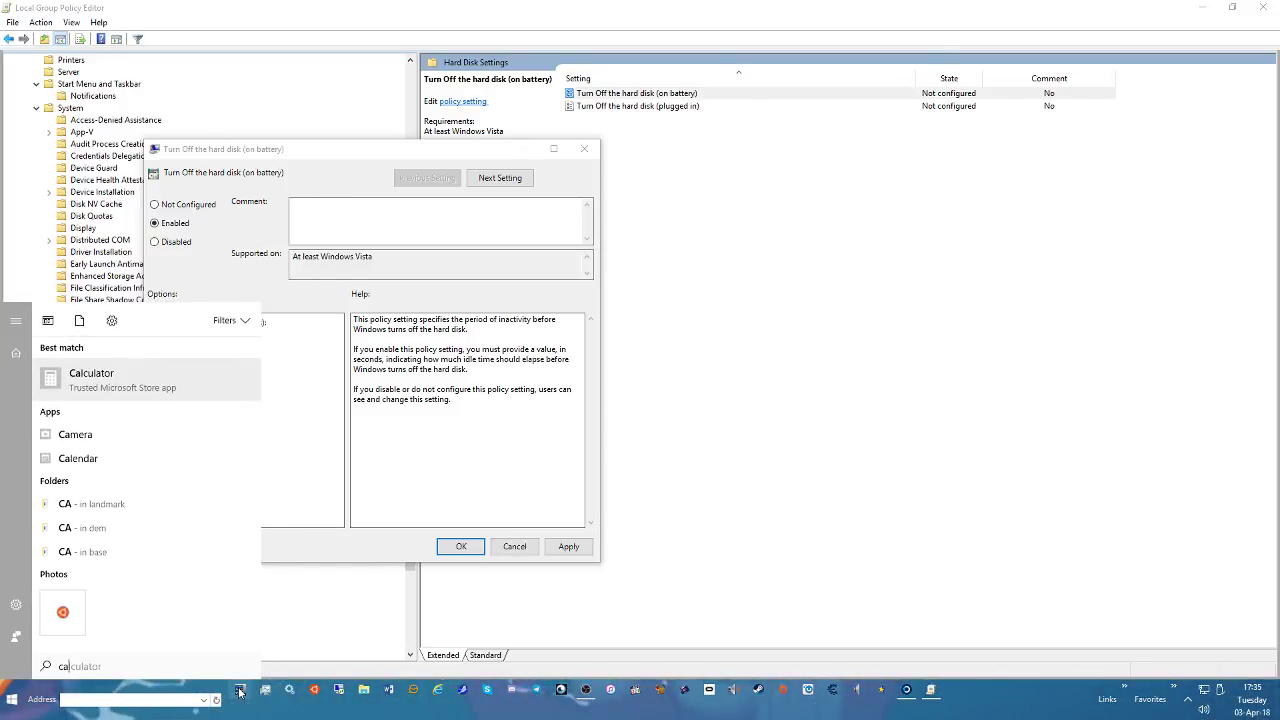
type("lculator")
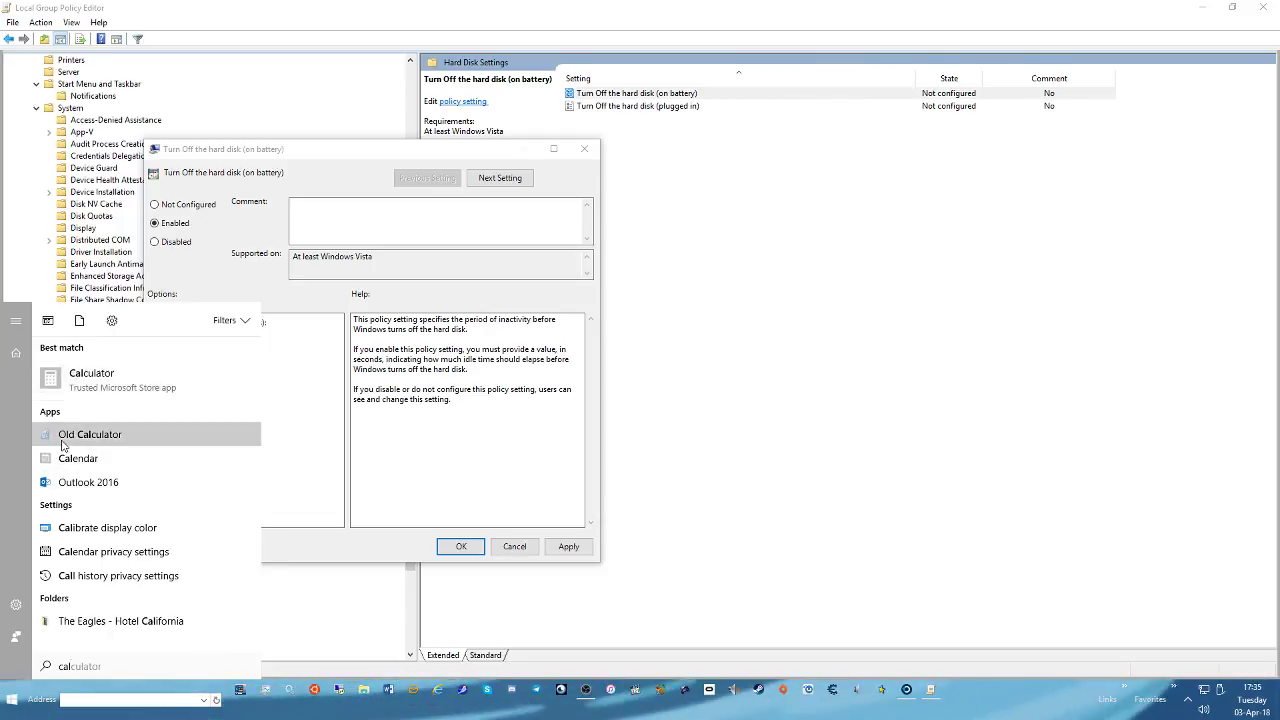
left_click(62, 440)
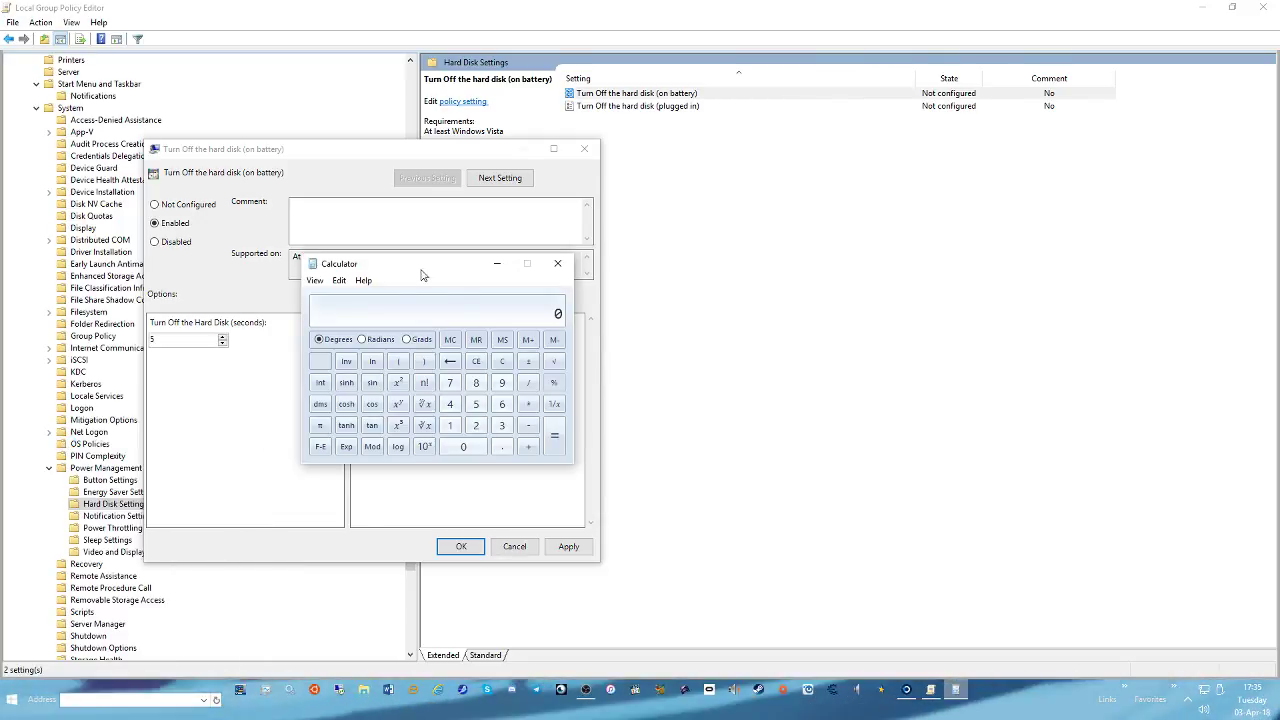
Place Calculator clear of the hard disk policy dialog and multiply 60 by 5
left_click_drag(390, 270, 937, 283)
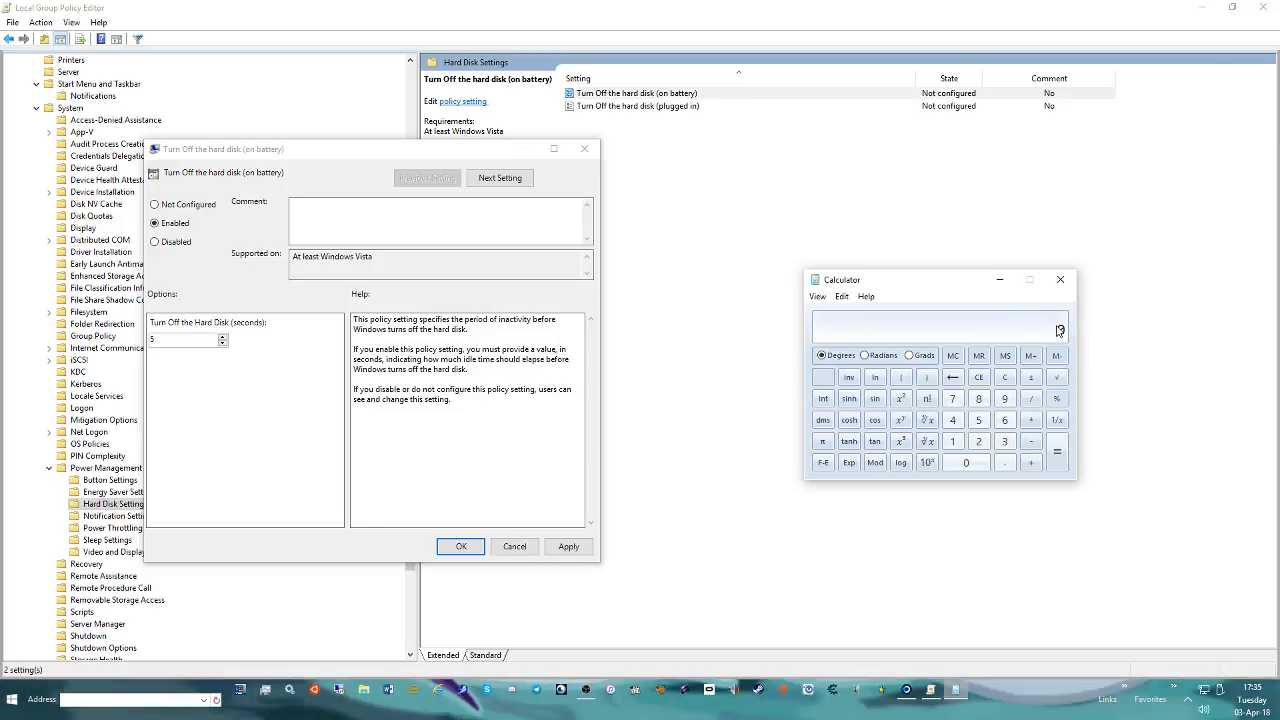
left_click(1005, 420)
left_click(966, 462)
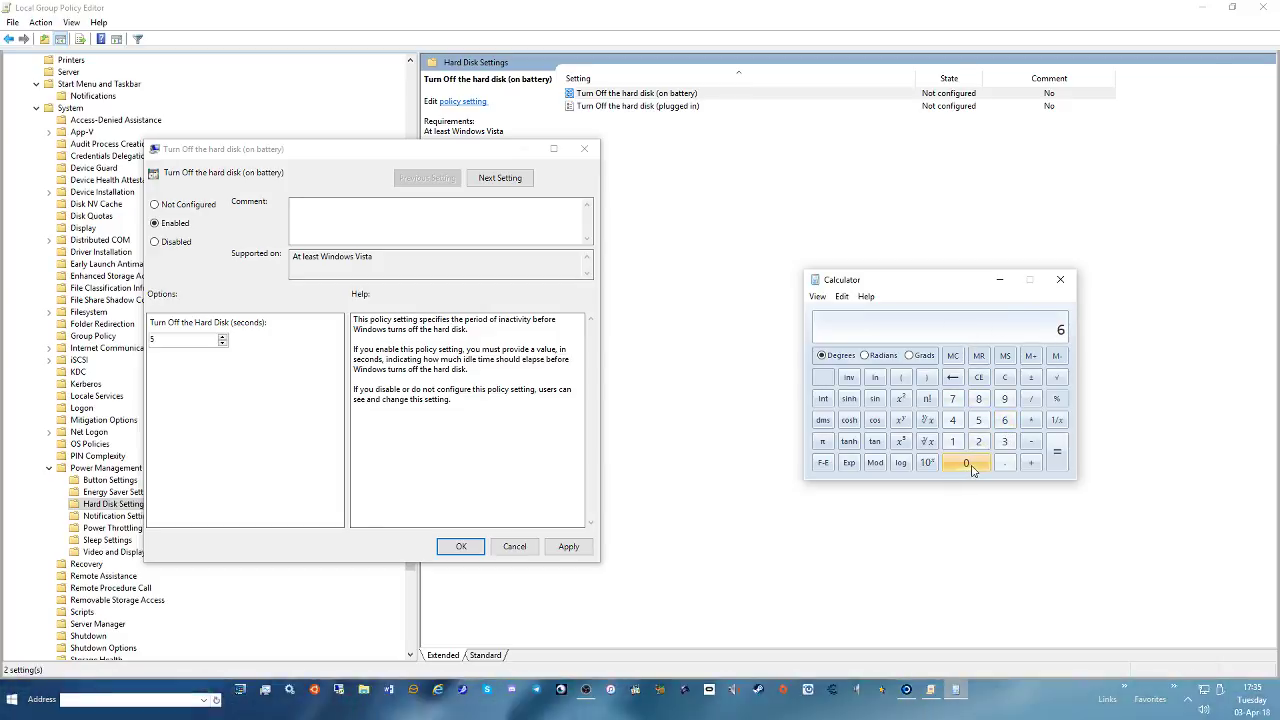
left_click(1031, 420)
left_click(979, 420)
left_click(1057, 450)
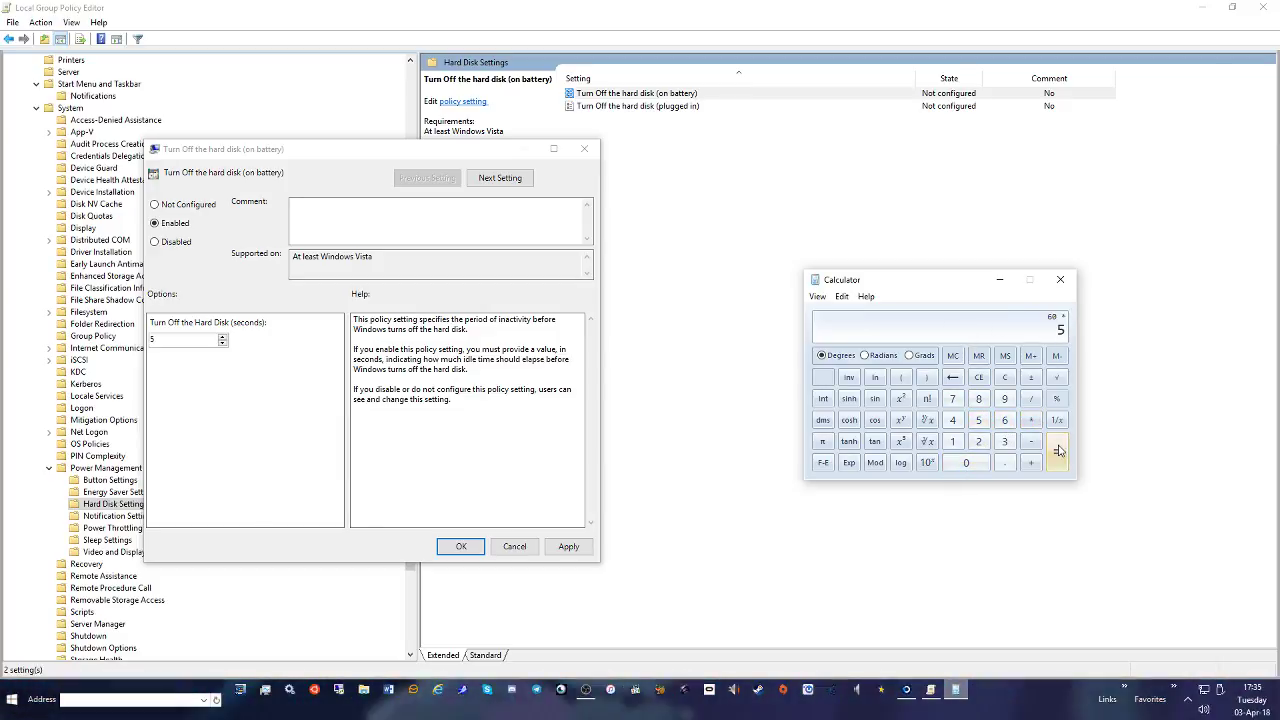
Set the on-battery hard disk timeout to 300 seconds, apply the enabled policy and close its dialog
left_click_drag(175, 340, 123, 345)
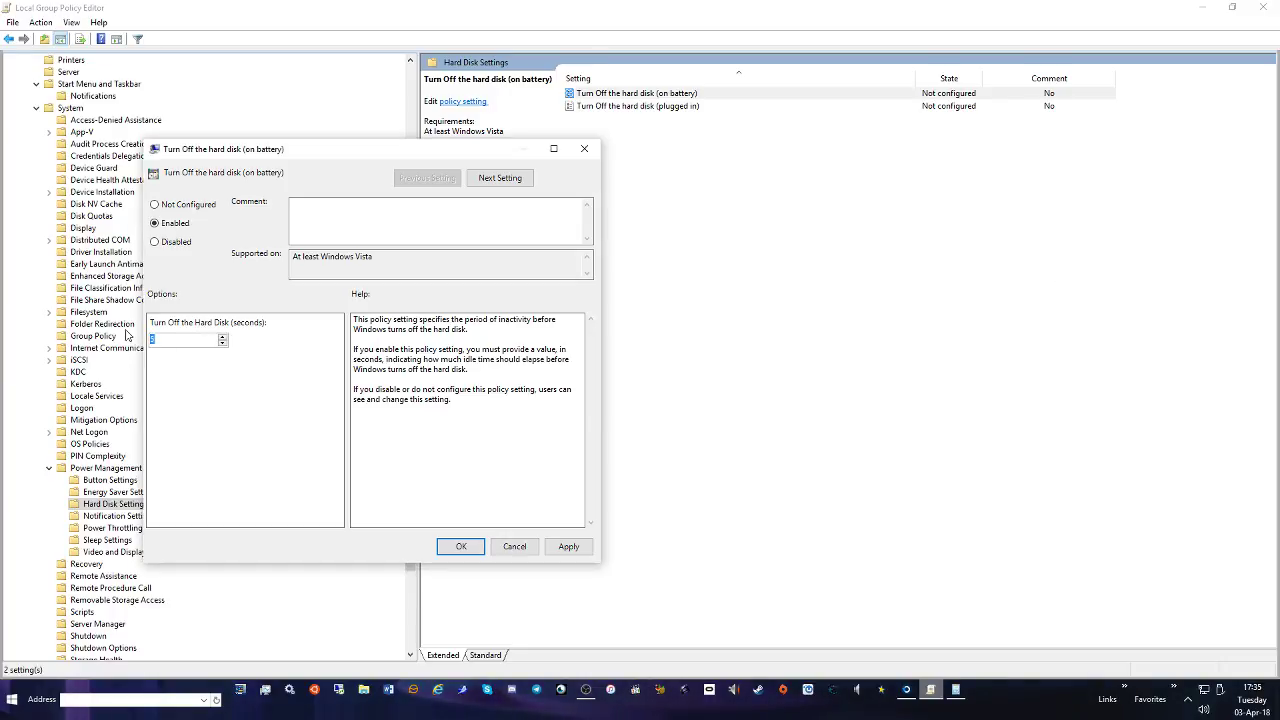
left_click(575, 546)
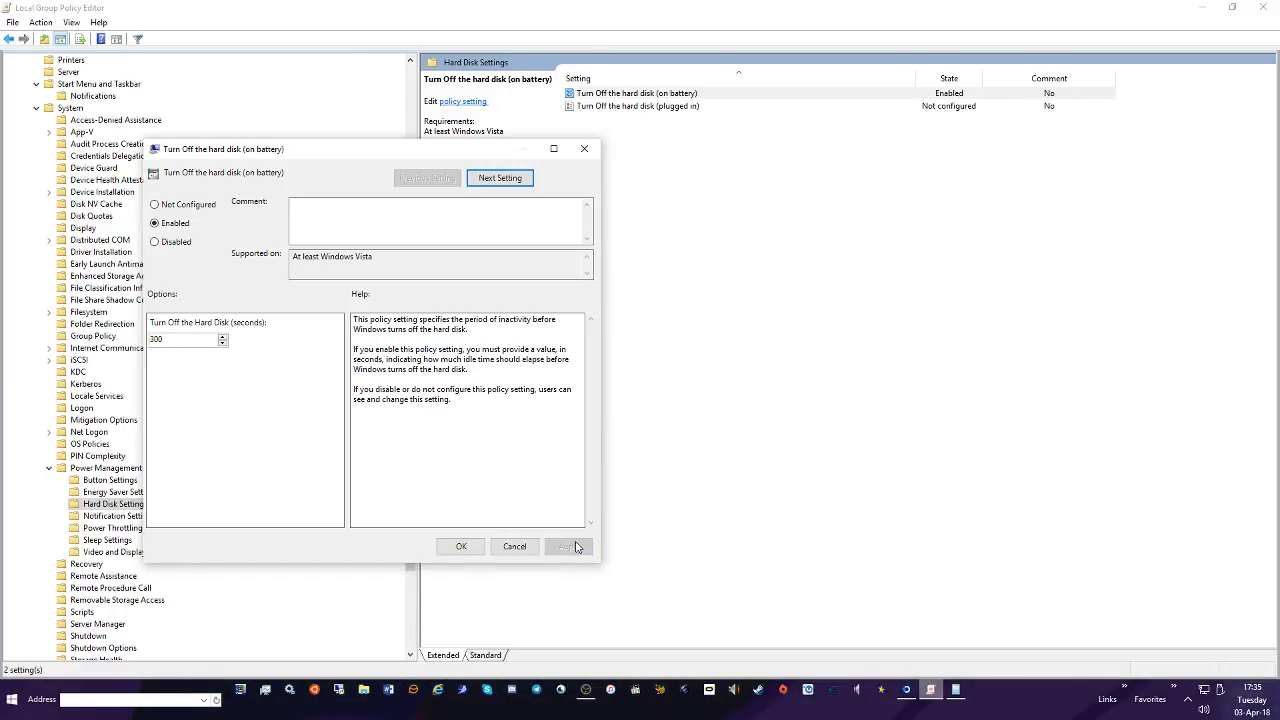
left_click(463, 546)
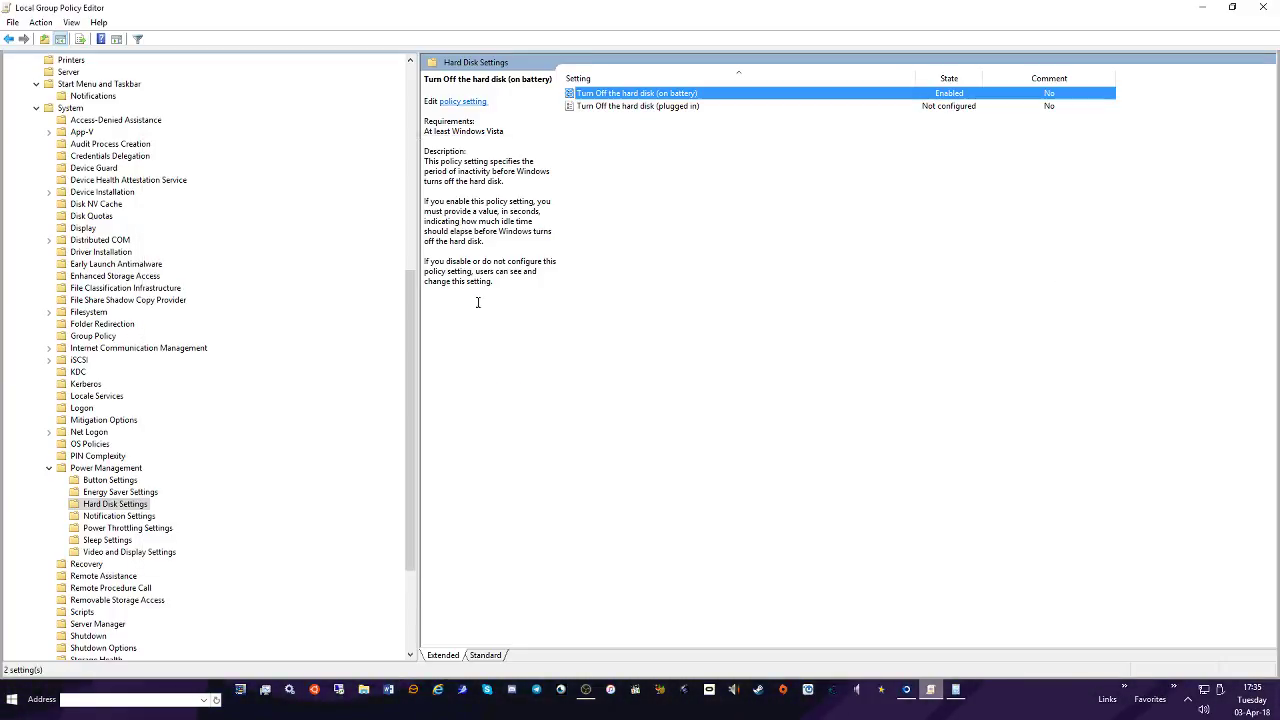
Enable the Turn Off the hard disk (plugged in) policy with a timeout of 30 seconds and confirm it
double_click(677, 108)
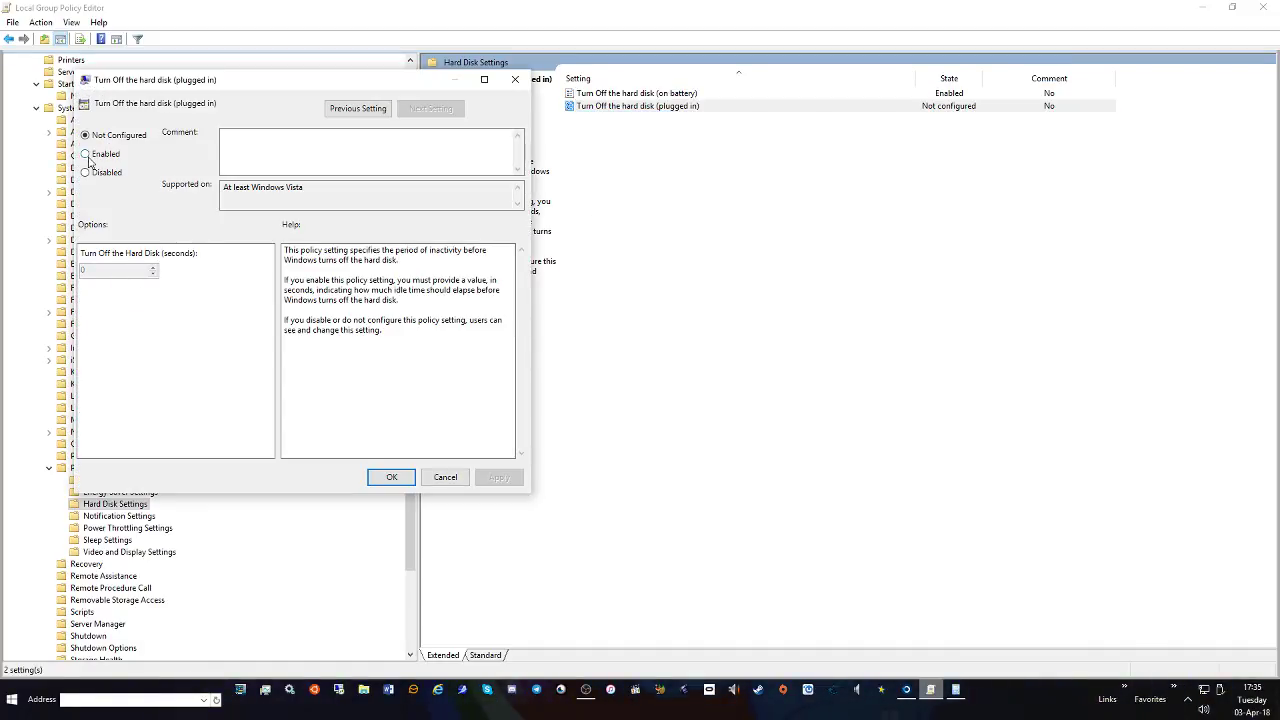
type("20")
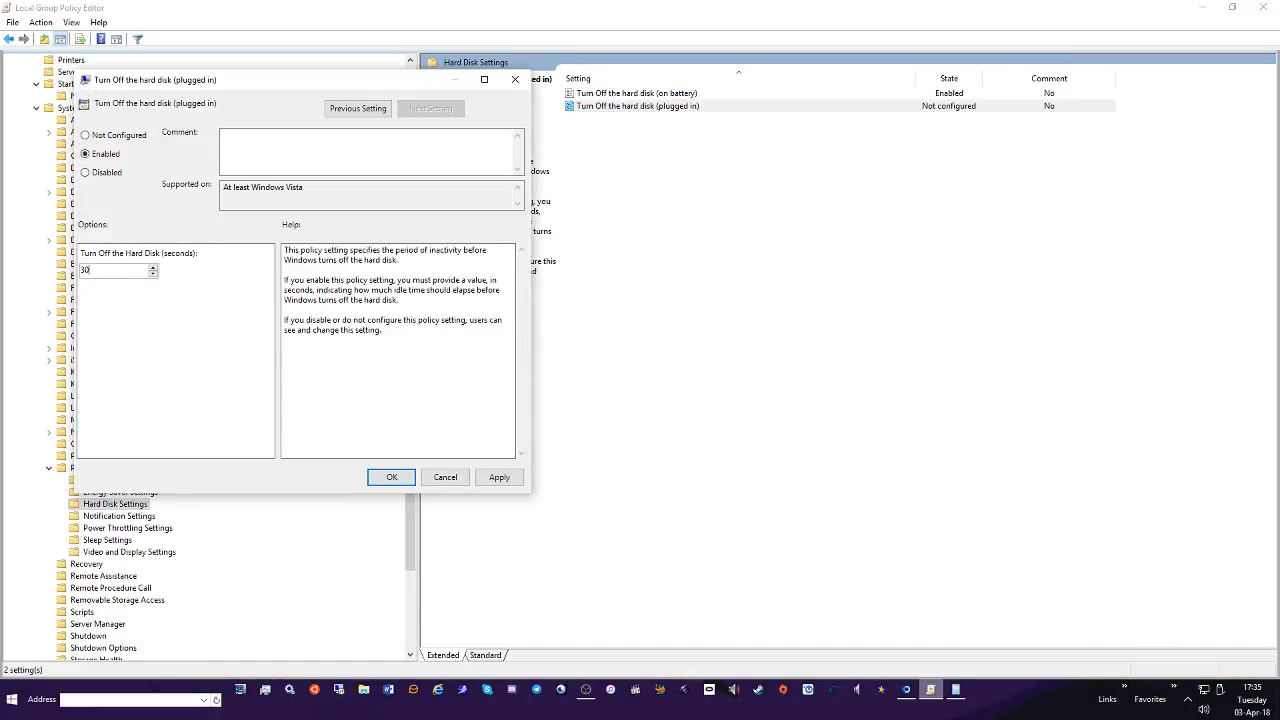
key("Return")
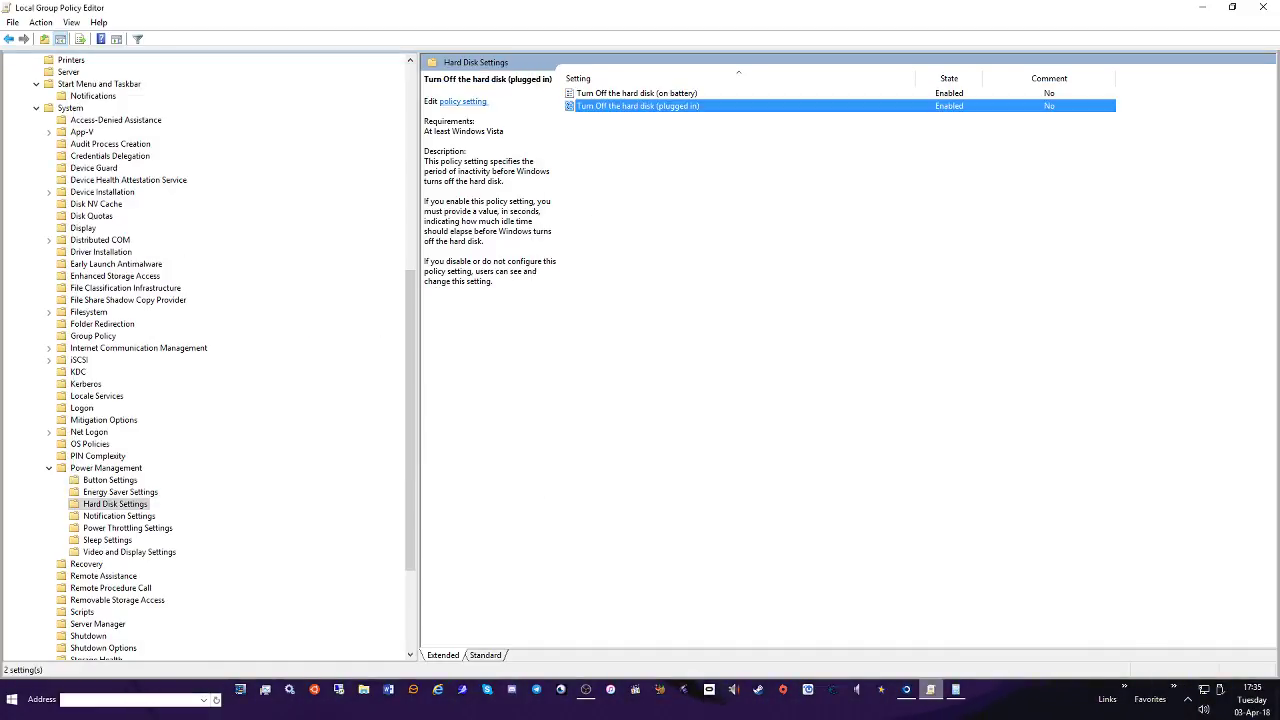
Enable the Turn off Power Throttling policy in Power Throttling Settings and apply it
left_click(140, 518)
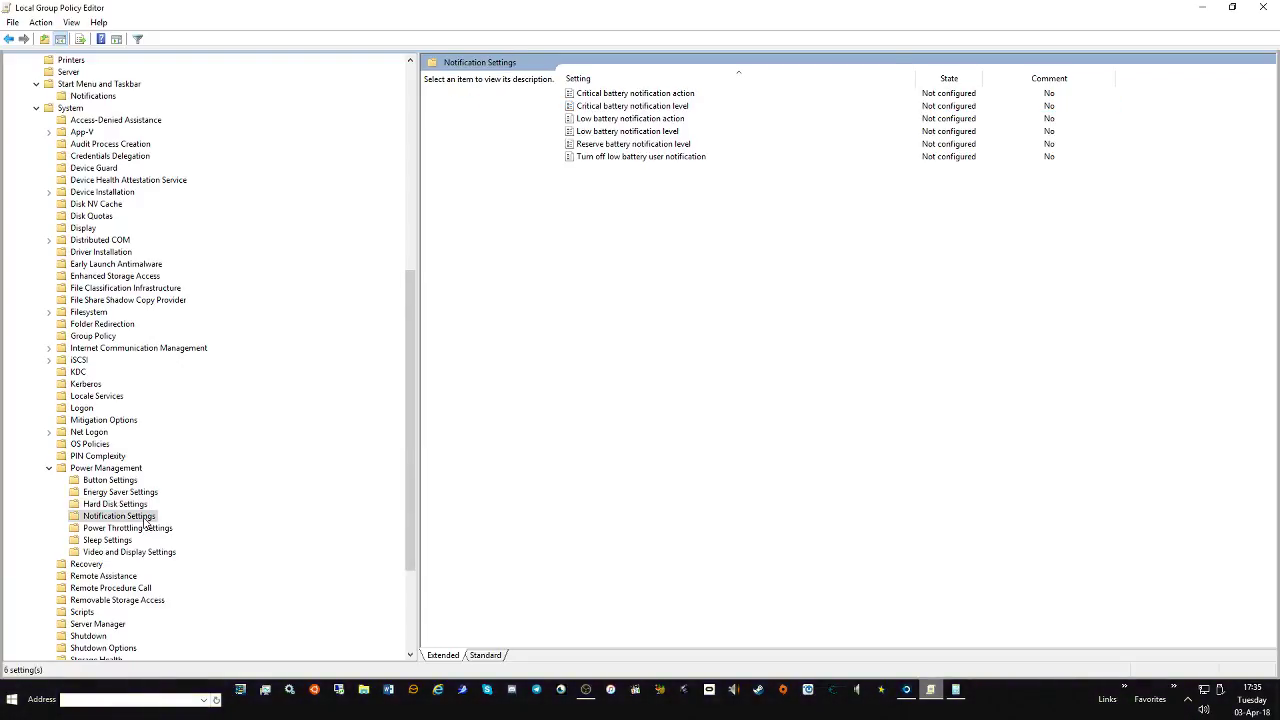
left_click(156, 530)
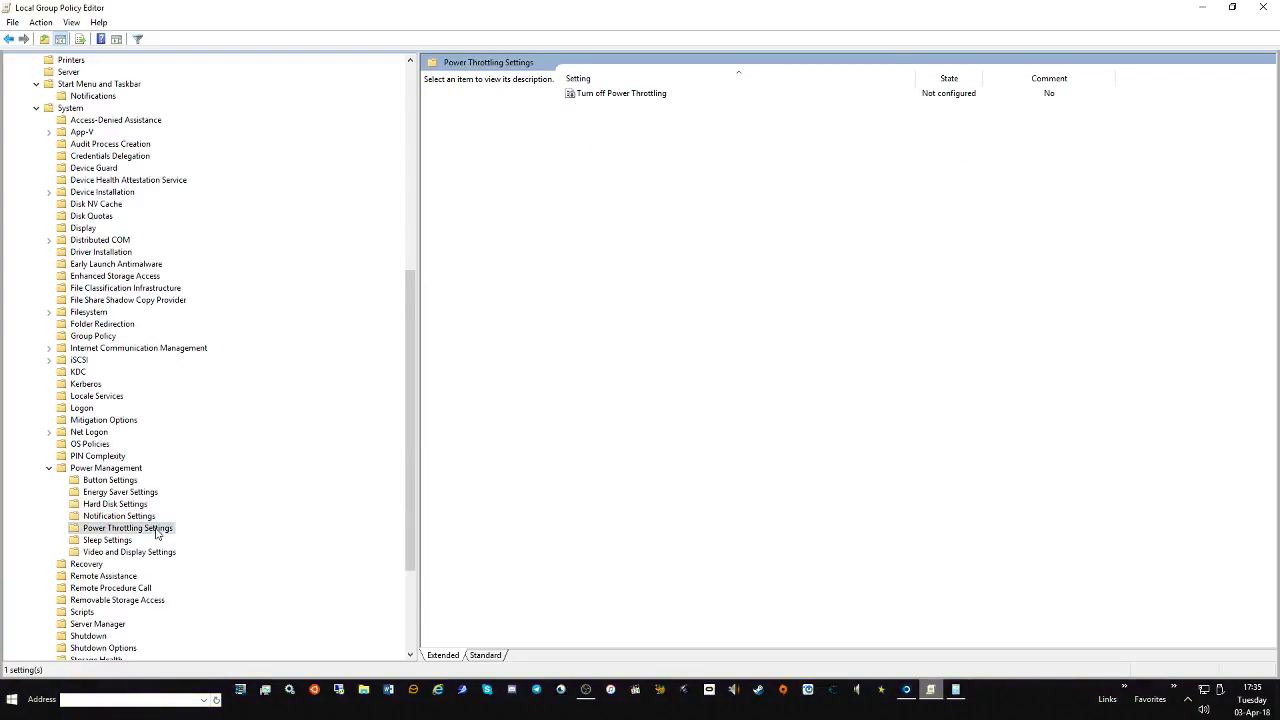
double_click(621, 93)
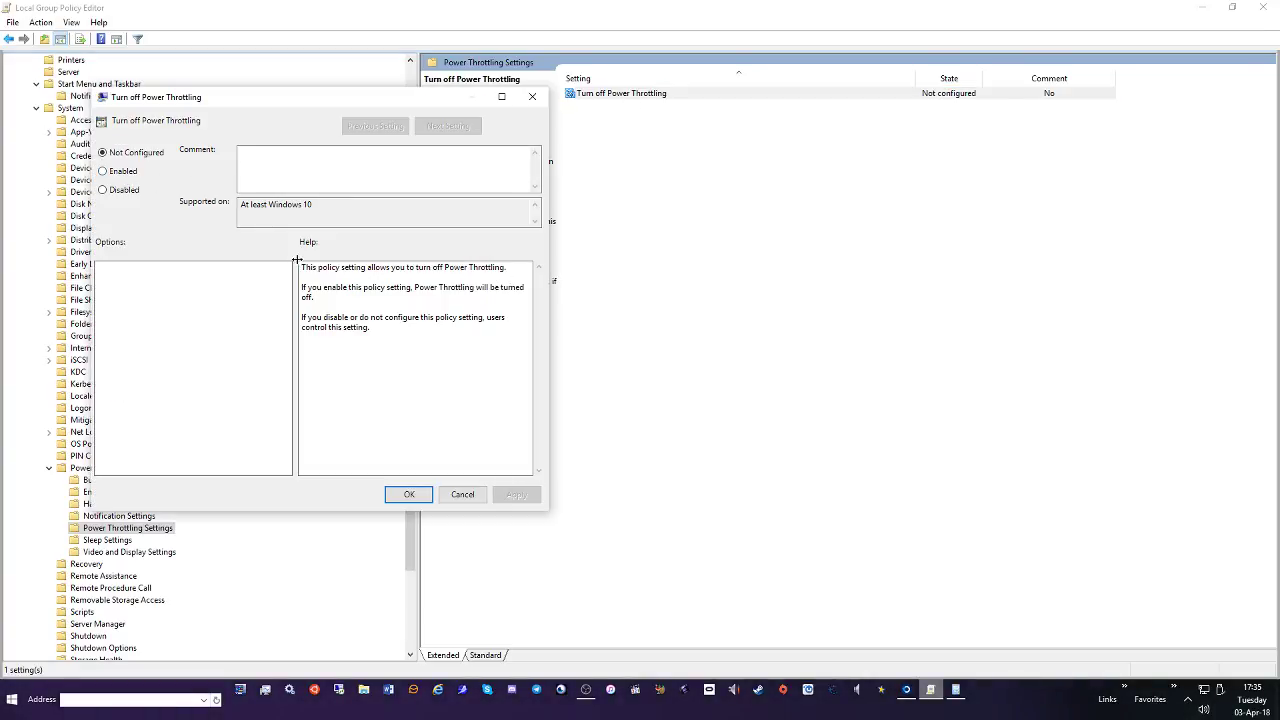
left_click(118, 173)
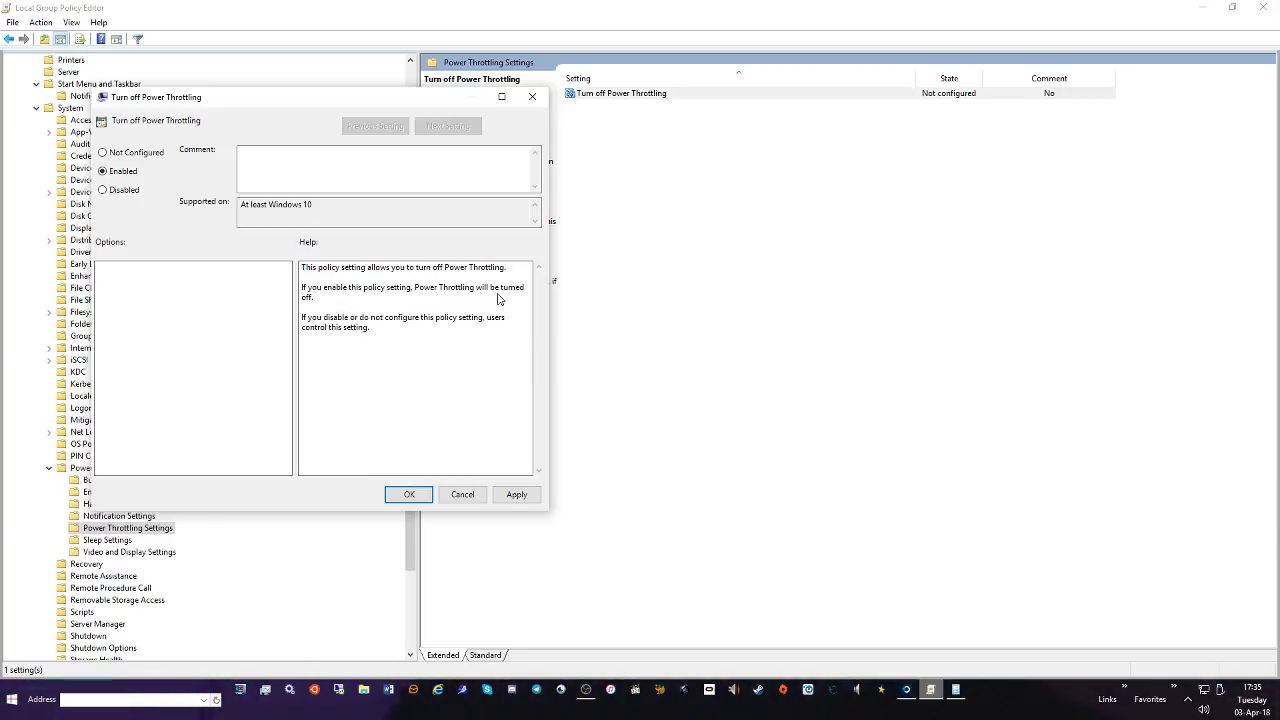
left_click(516, 494)
left_click(409, 494)
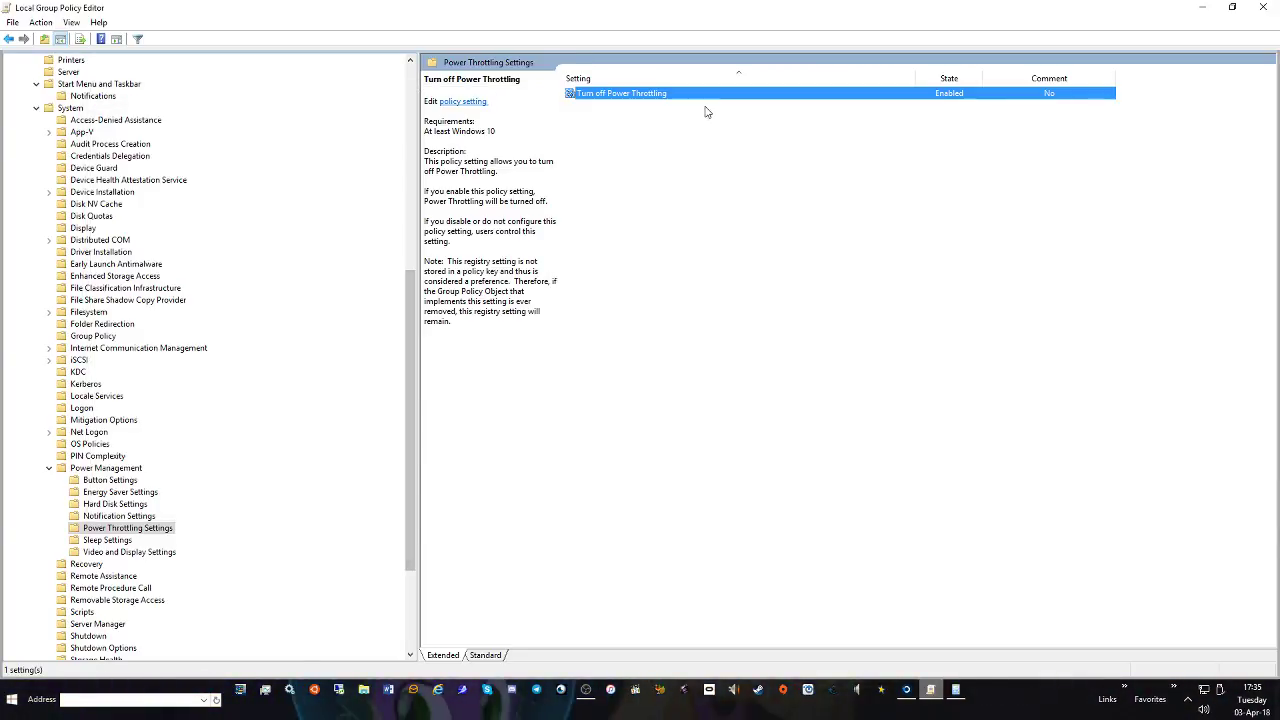
Enable the Turn off hybrid sleep policies in Sleep Settings for both on battery and plugged in
left_click(110, 540)
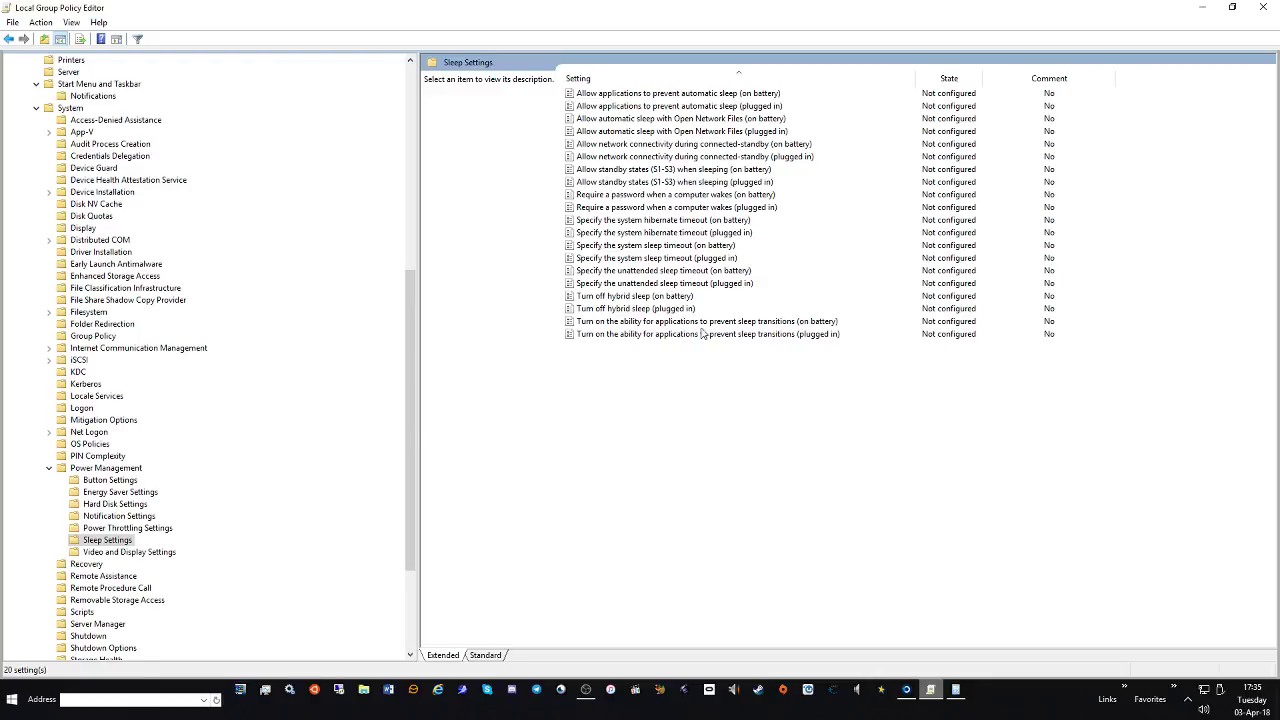
double_click(608, 298)
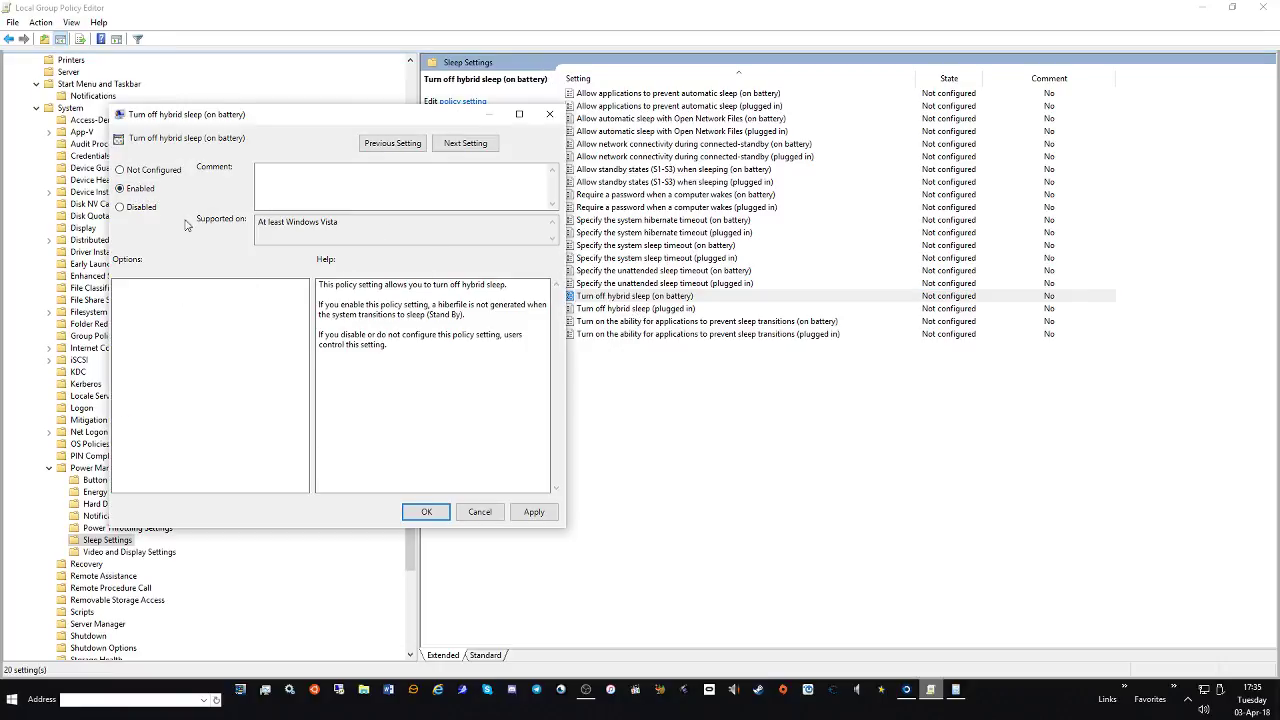
left_click(424, 512)
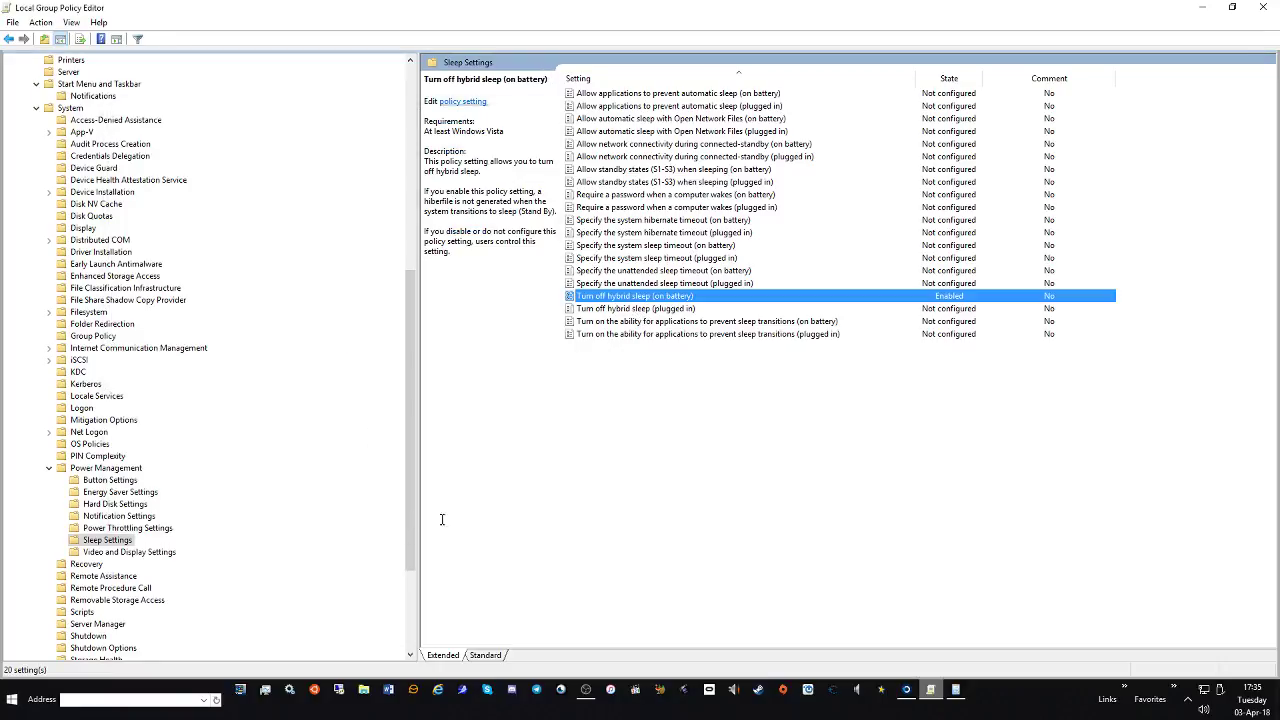
double_click(646, 311)
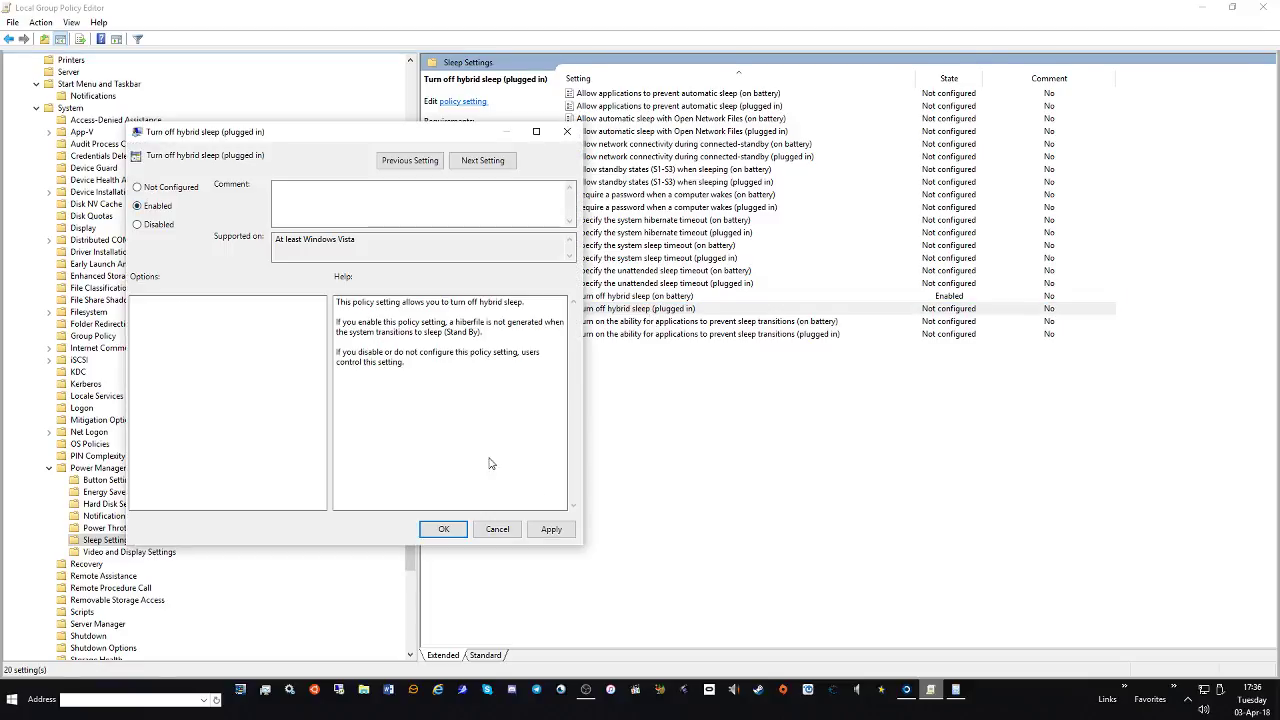
left_click(440, 531)
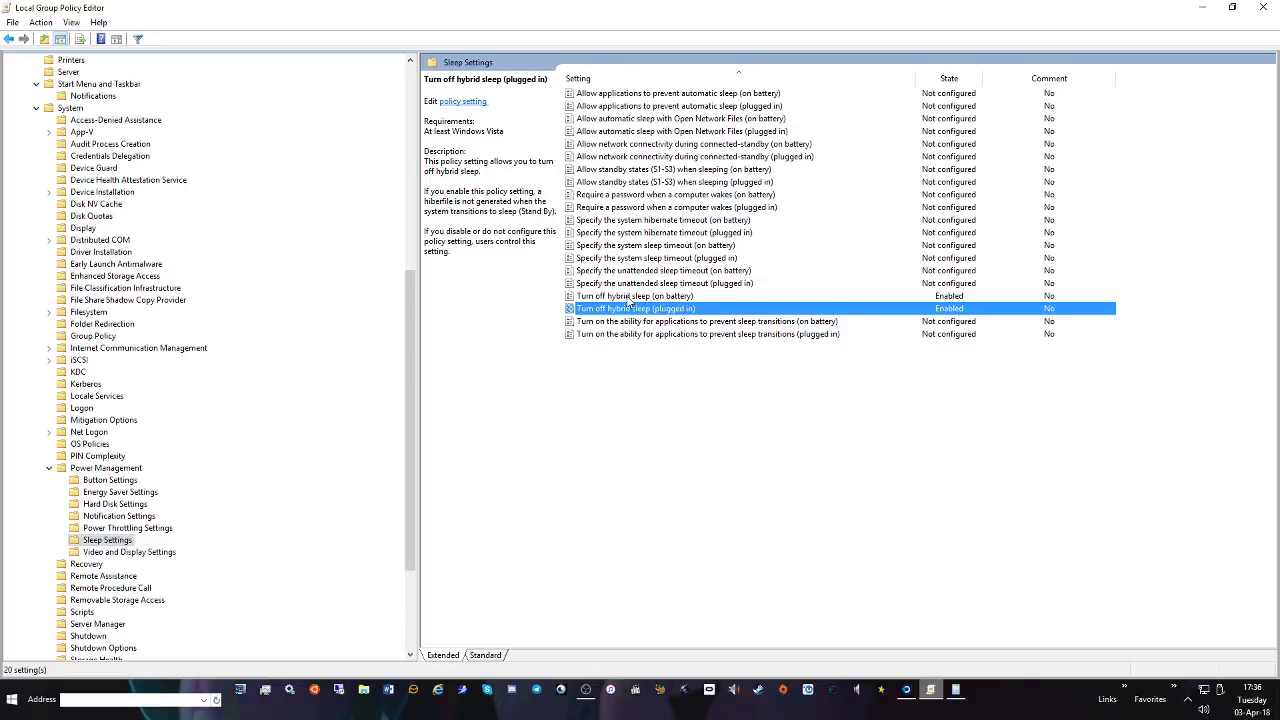
left_click(629, 297)
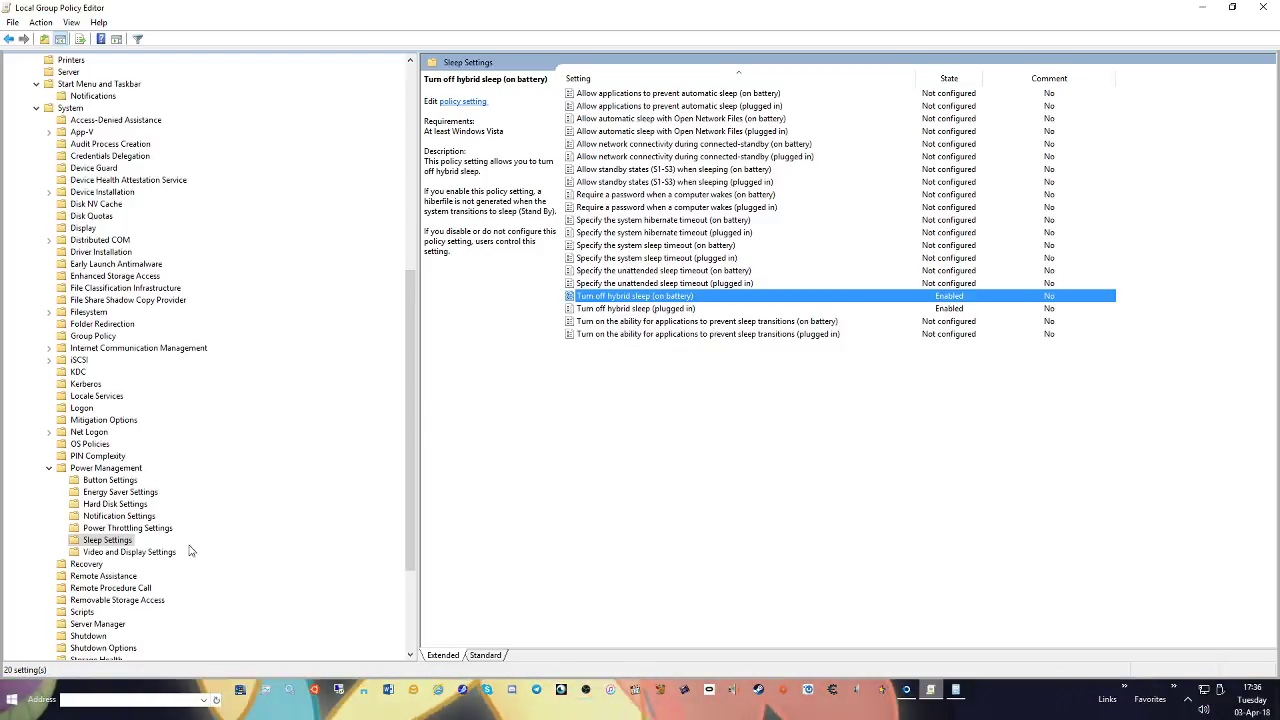
Disable the Reduce display brightness policies in Video and Display Settings for both on battery and plugged in
left_click(150, 552)
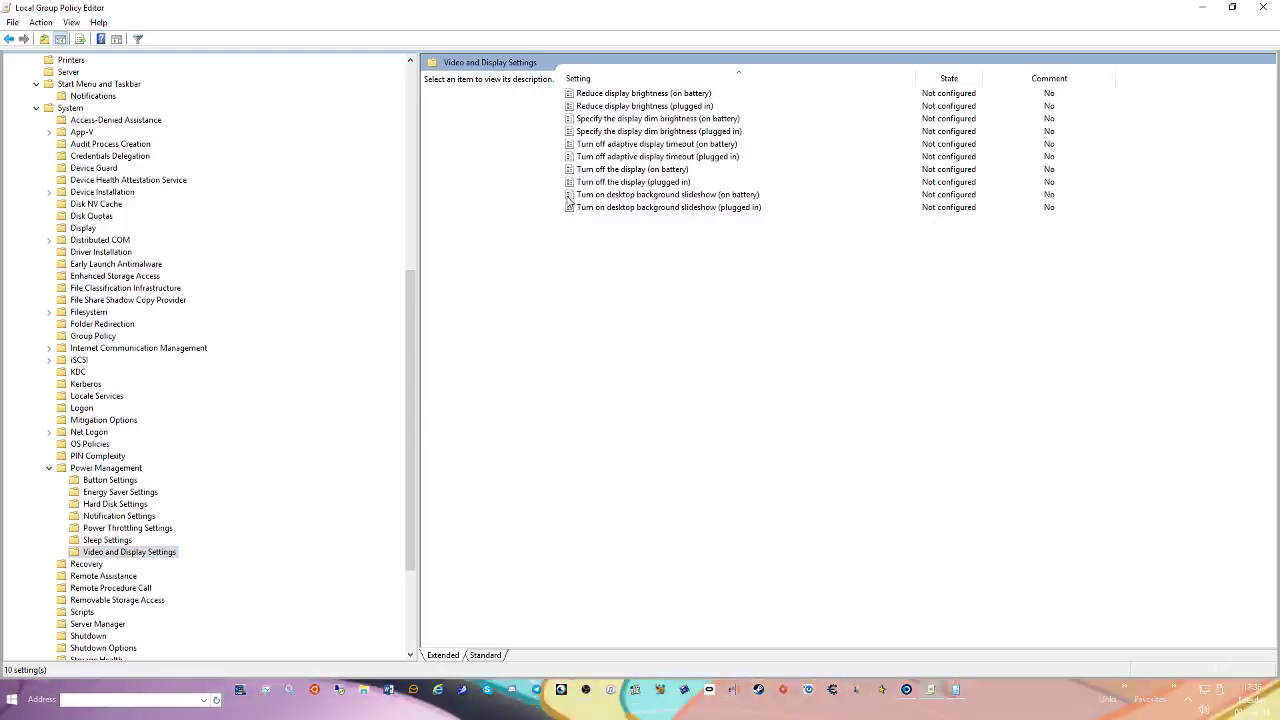
double_click(630, 94)
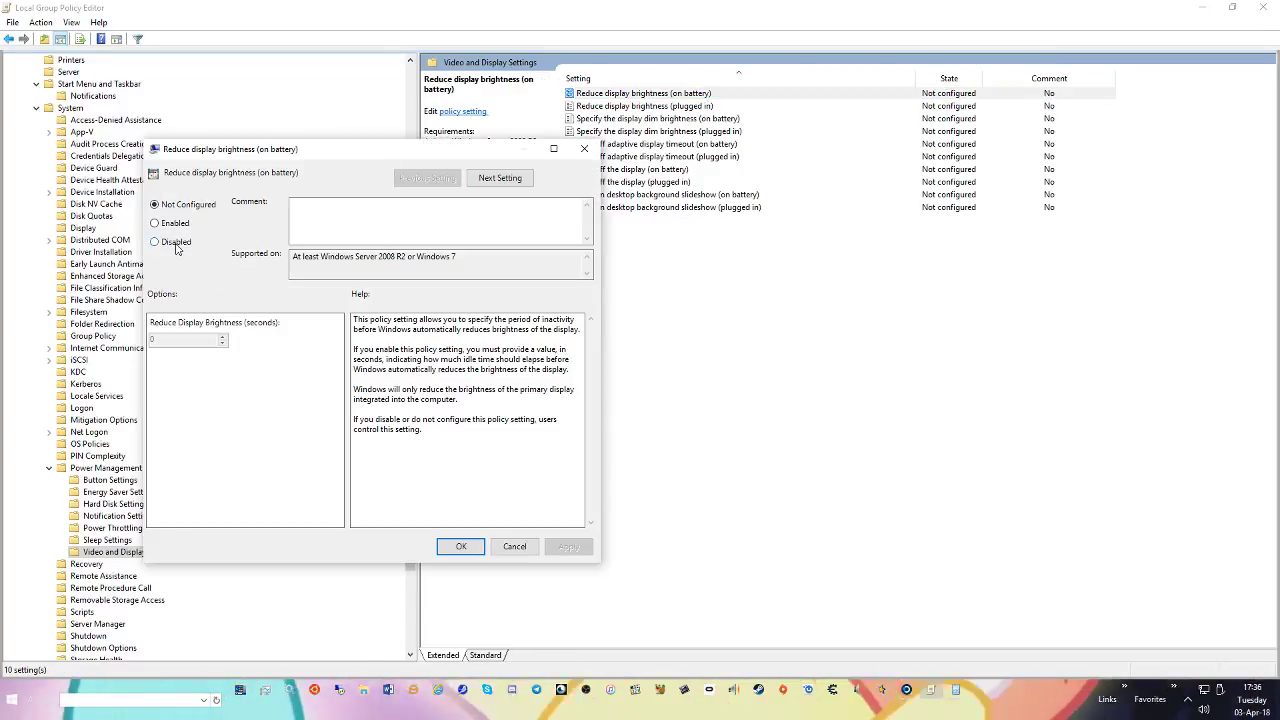
left_click(155, 242)
left_click(568, 546)
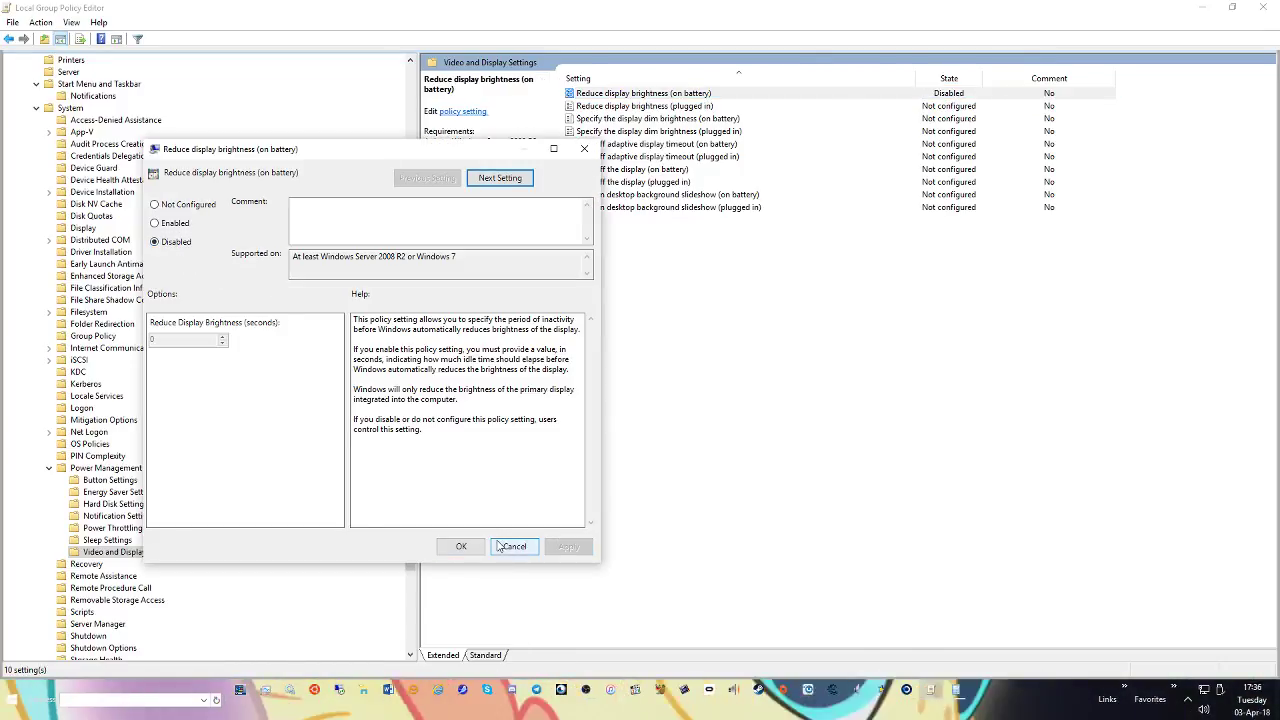
left_click(461, 546)
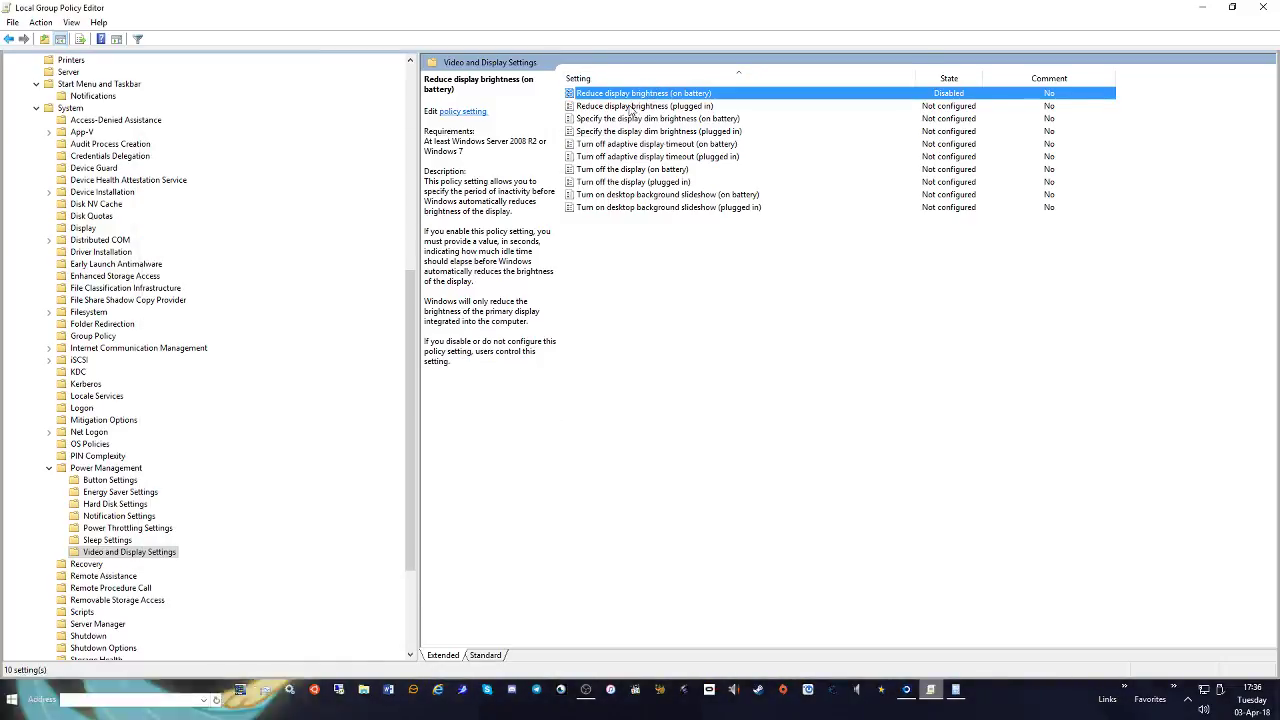
left_click(606, 107)
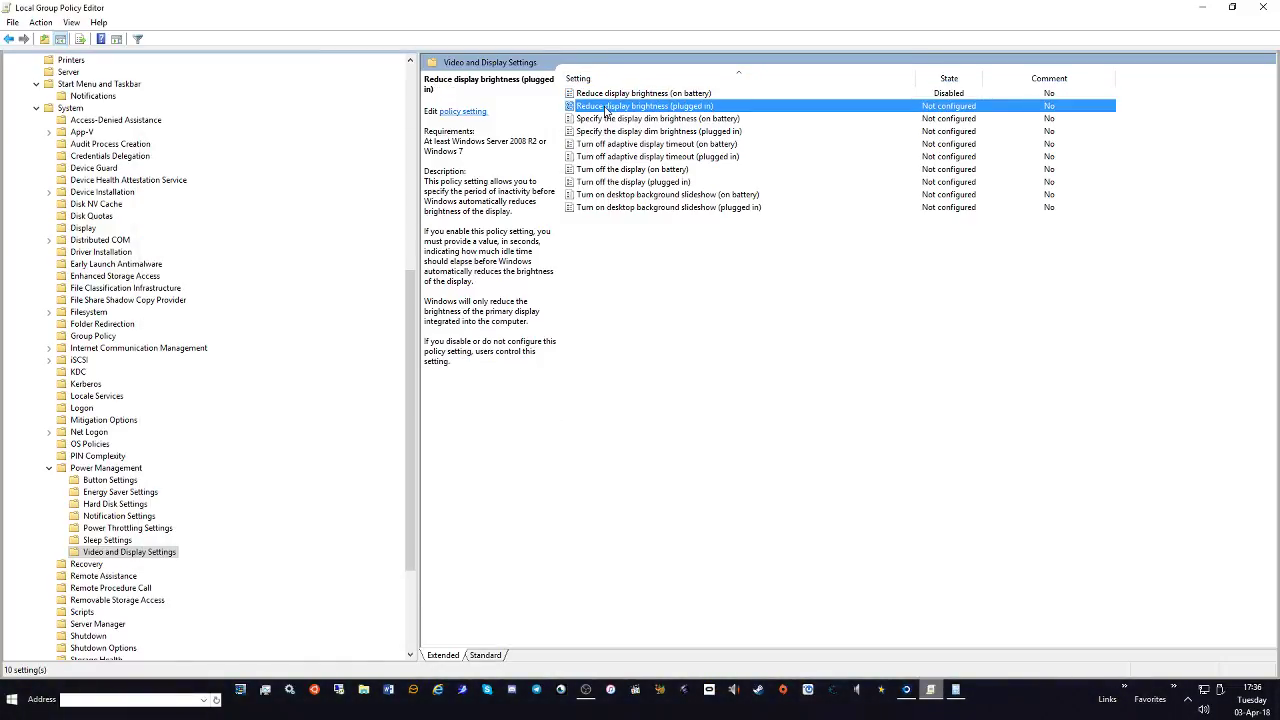
double_click(606, 107)
left_click(198, 261)
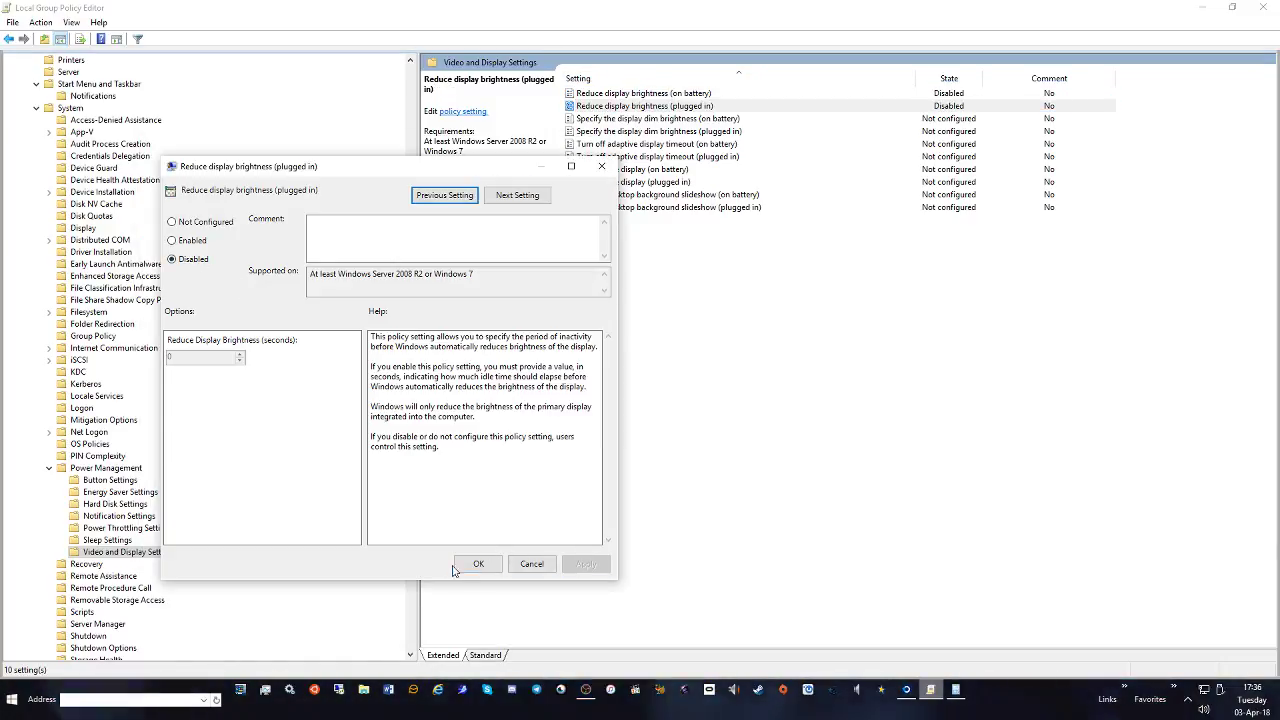
left_click(478, 563)
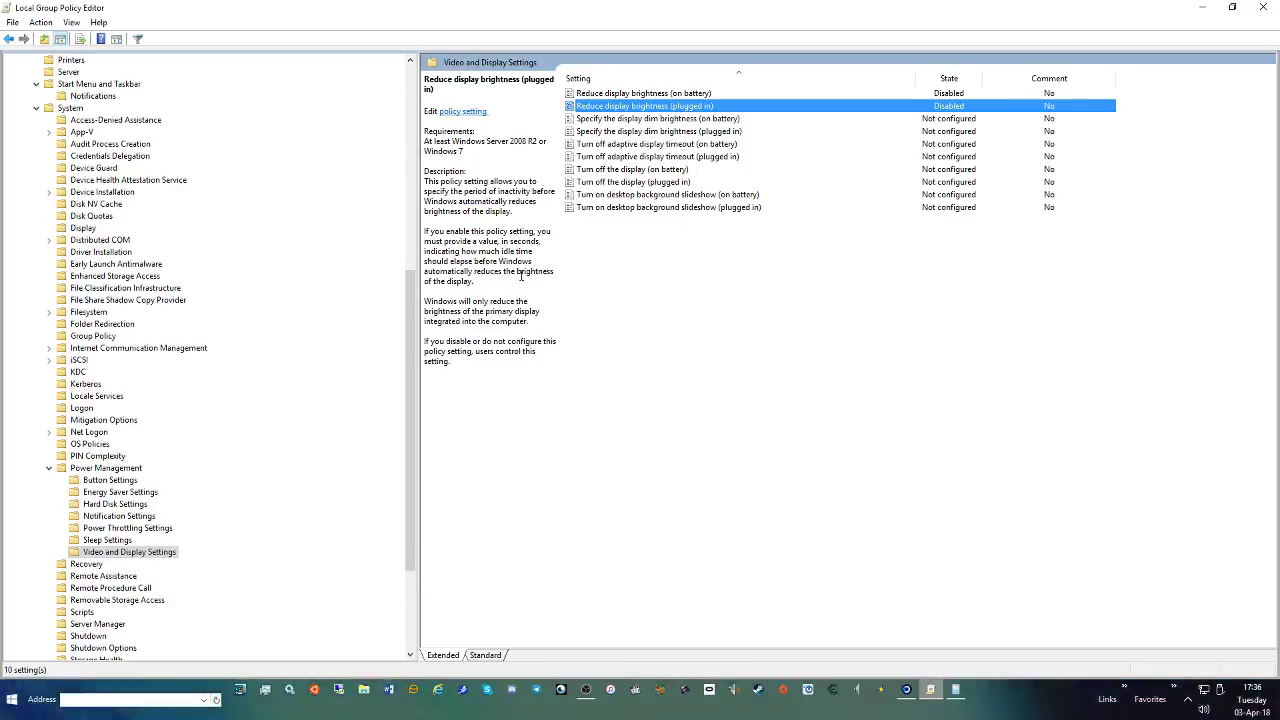
left_click(713, 119)
double_click(713, 120)
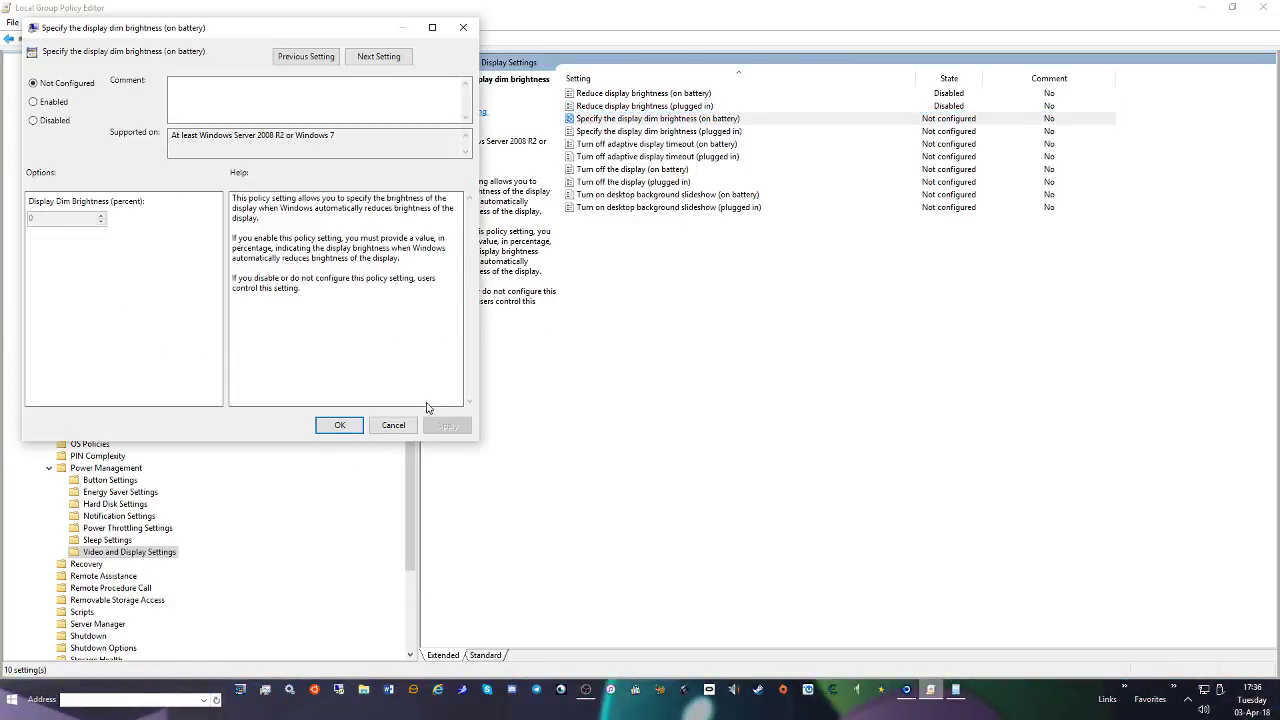
left_click(397, 425)
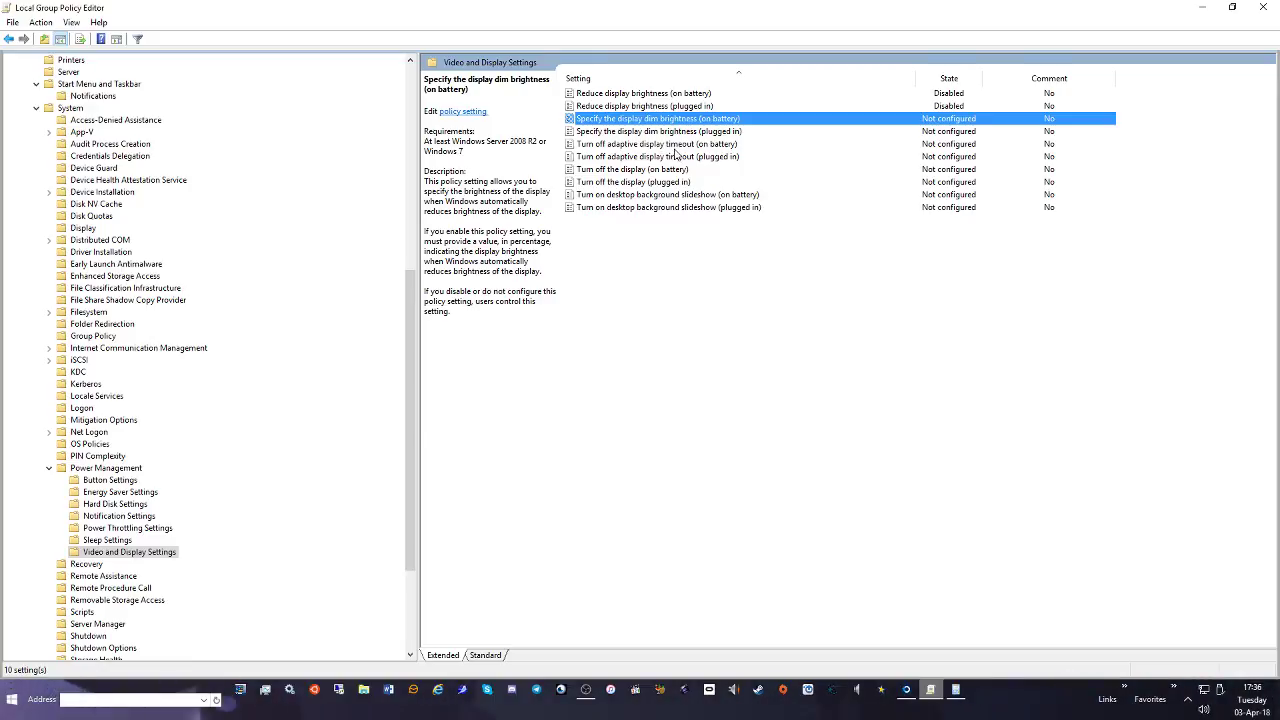
Enable the Turn off adaptive display timeout policies for both on battery and plugged in
double_click(707, 144)
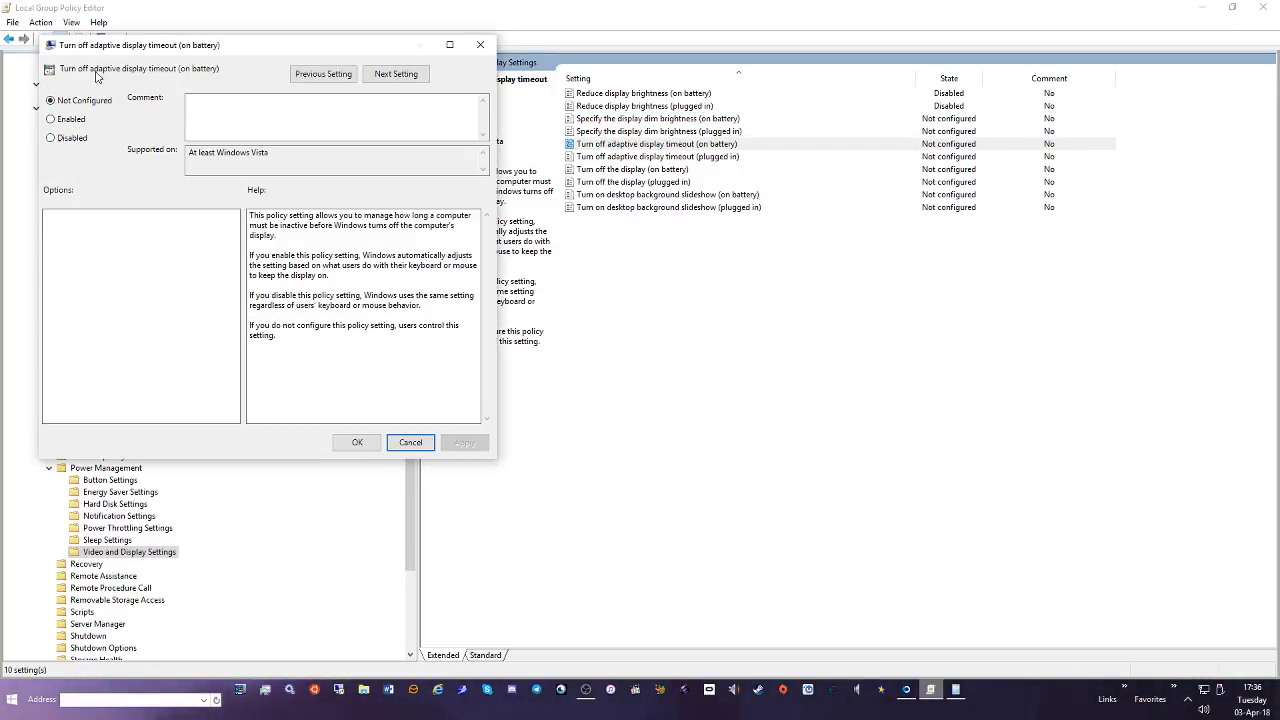
left_click(66, 119)
left_click(463, 443)
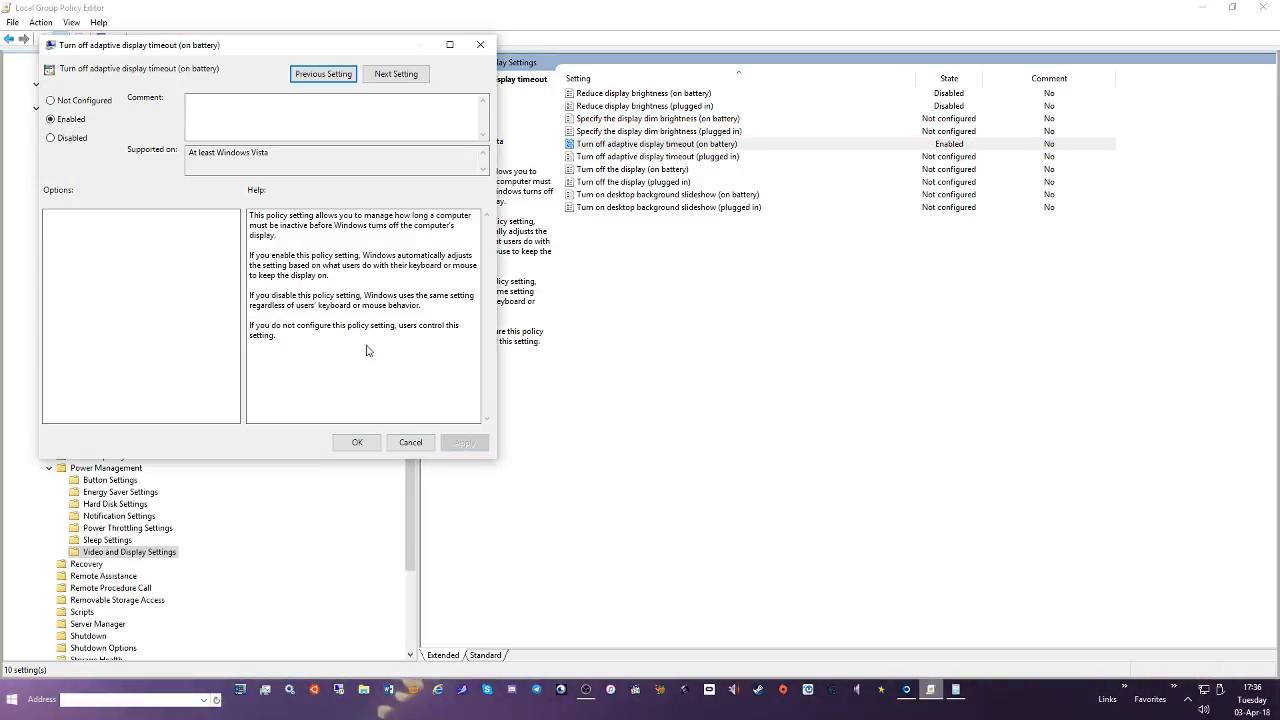
left_click(407, 75)
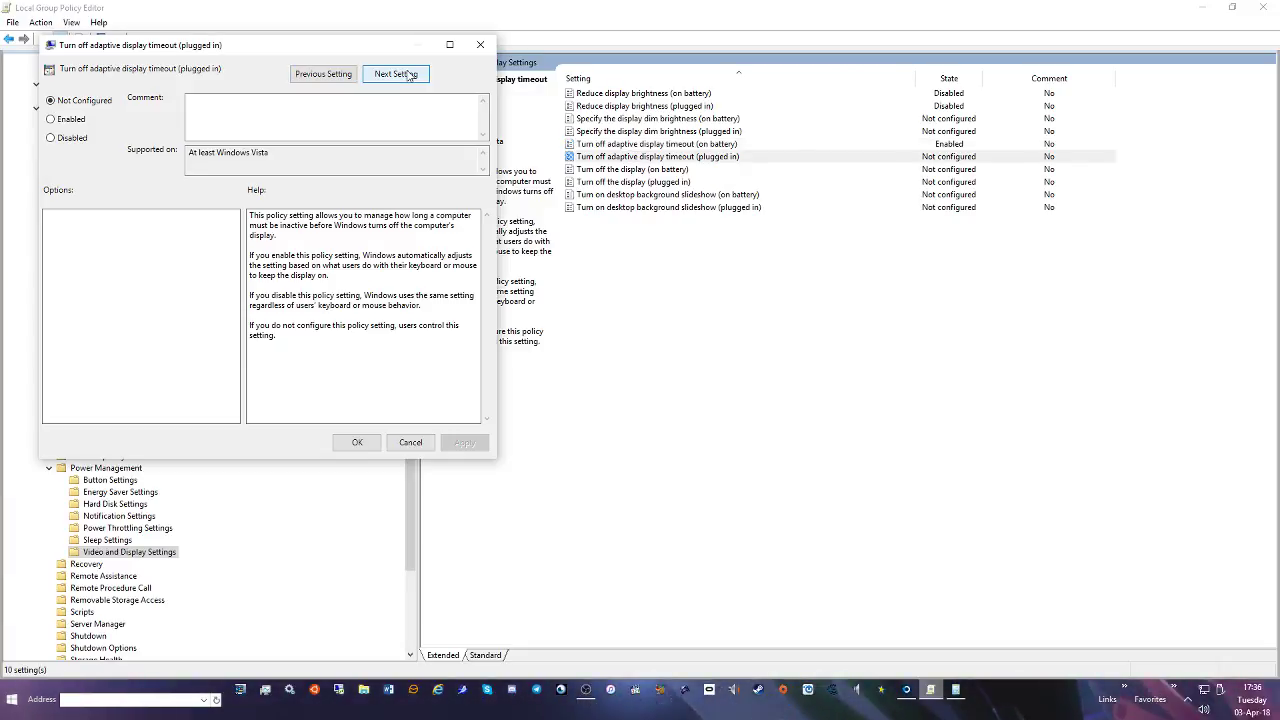
left_click(66, 119)
left_click(463, 443)
left_click(356, 443)
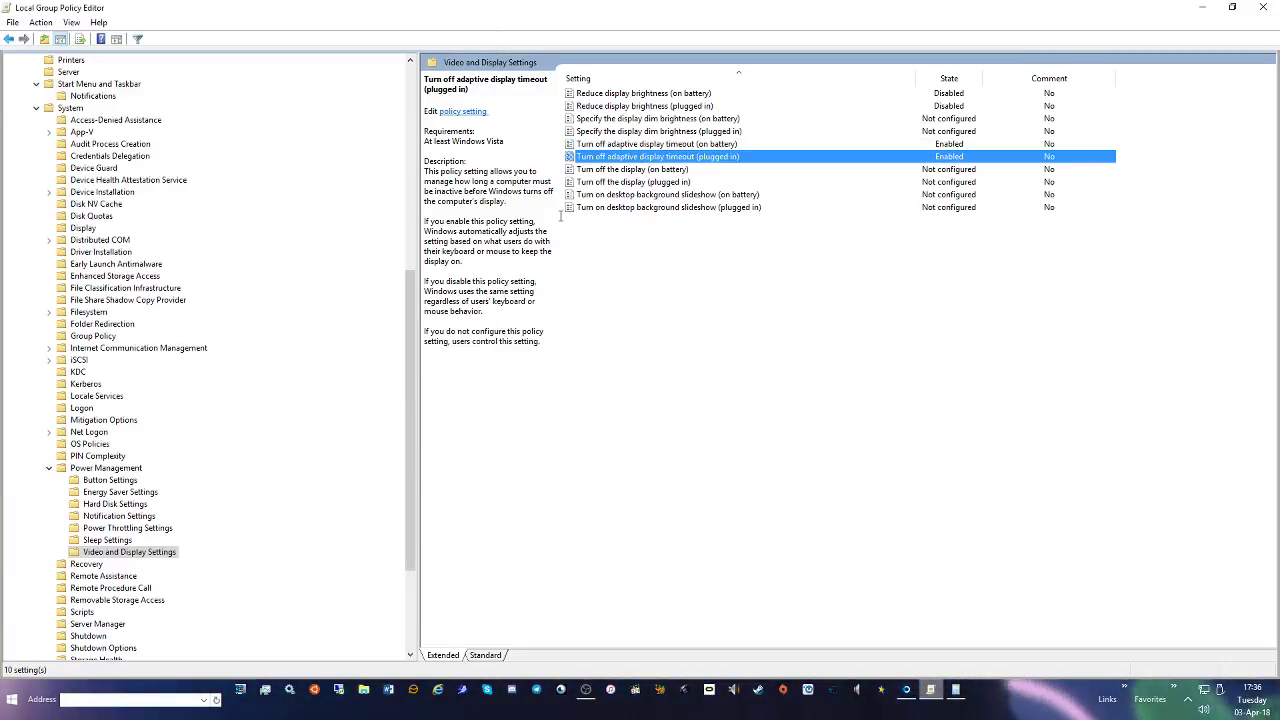
Enable the Turn off the display (on battery) policy with a timeout of 60 seconds and apply it
double_click(649, 183)
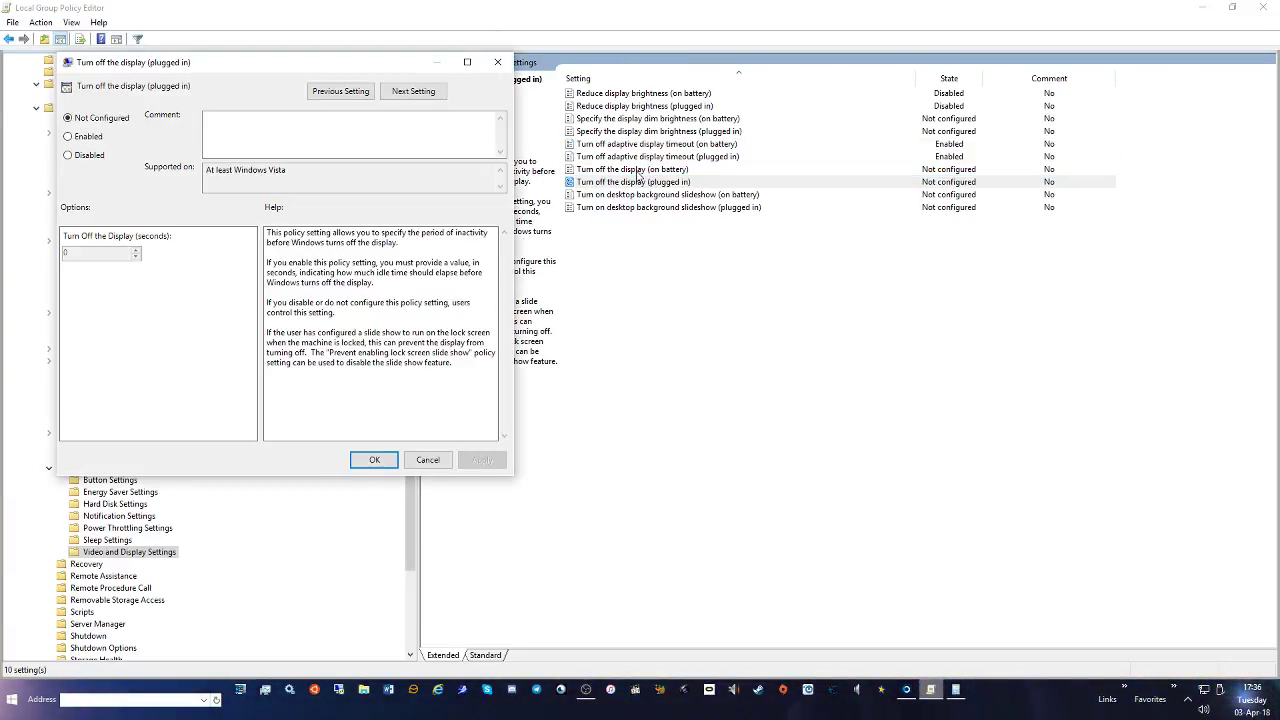
left_click(427, 460)
double_click(617, 169)
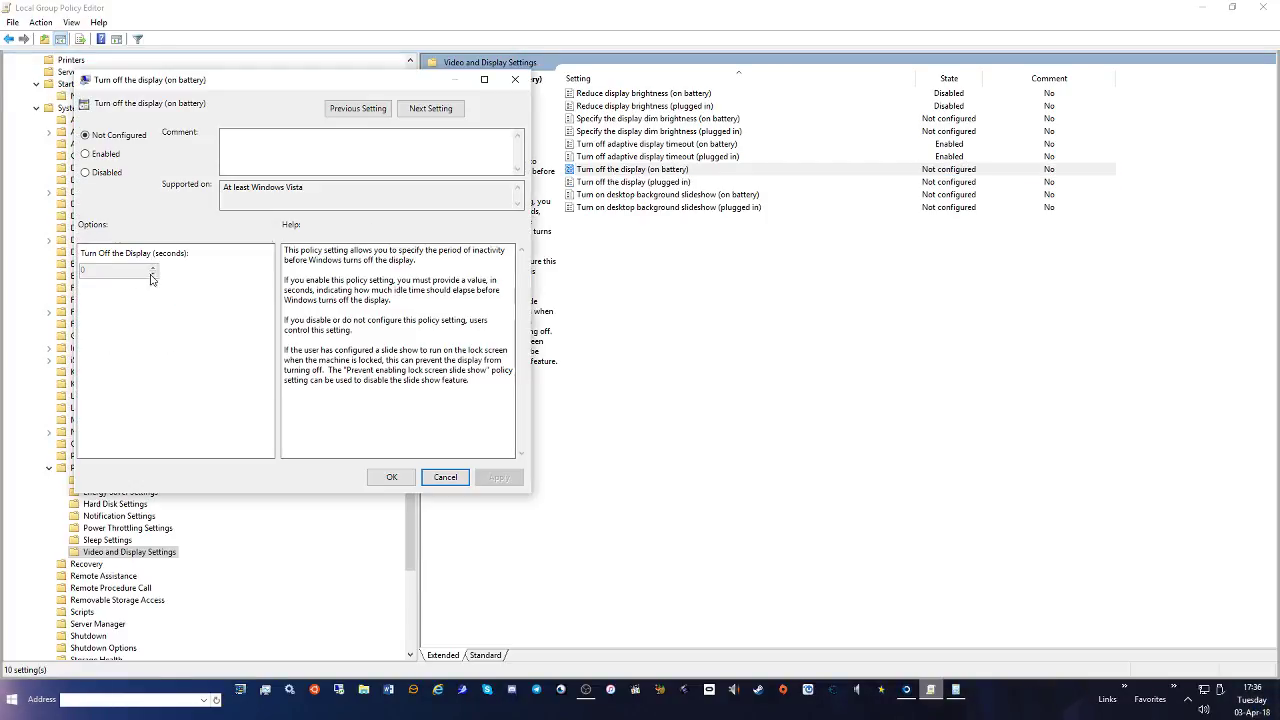
left_click_drag(110, 270, 14, 271)
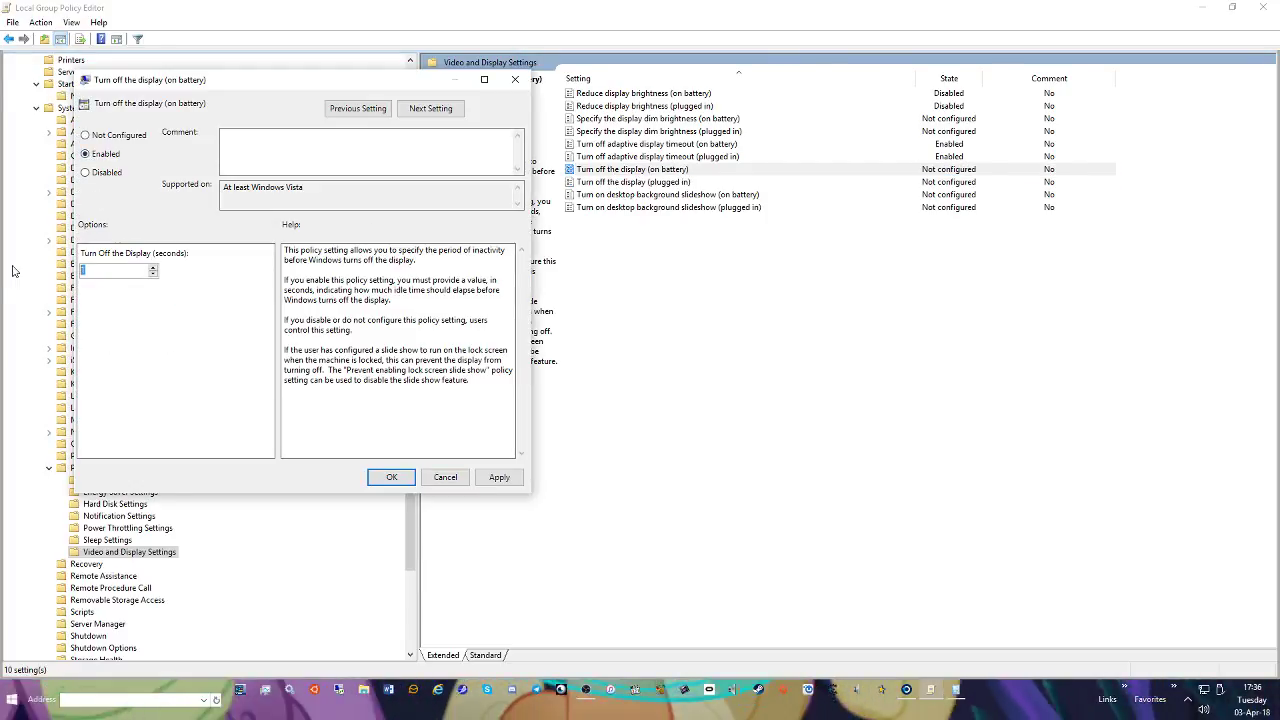
type("60")
left_click(499, 477)
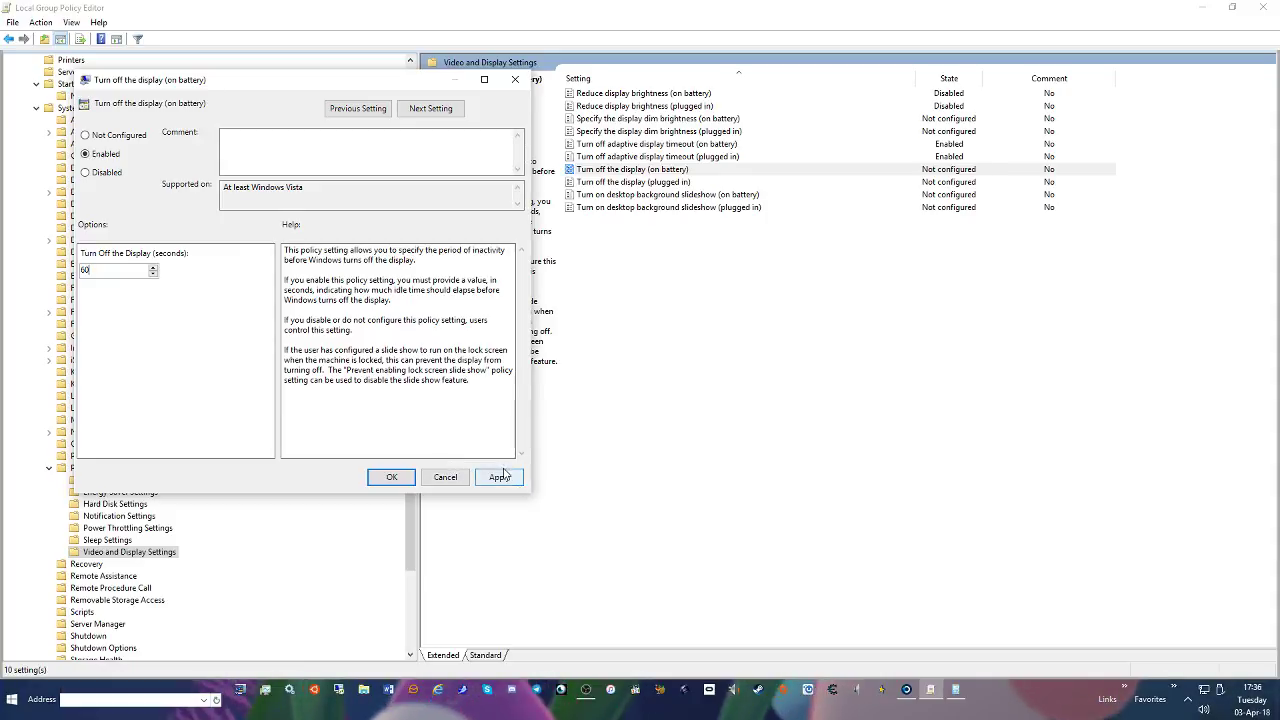
Enable the Turn off the display (plugged in) policy and confirm it
left_click(430, 108)
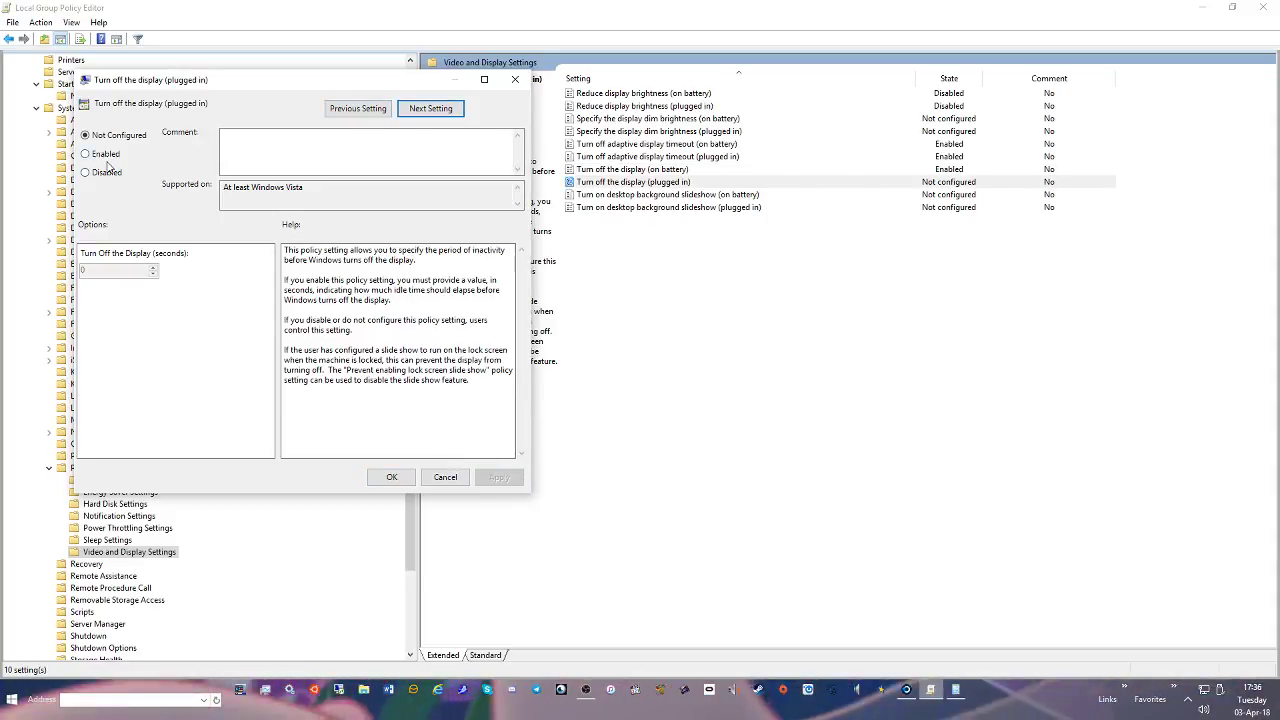
left_click_drag(137, 265, 25, 256)
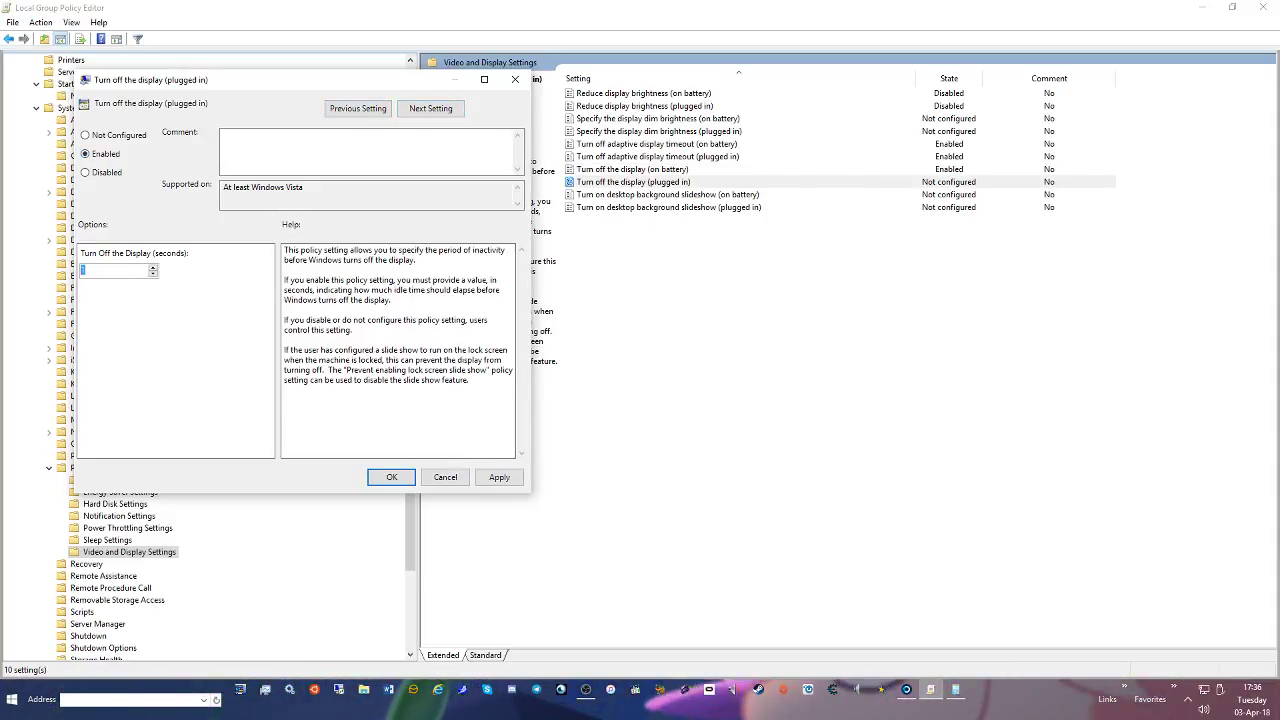
key("Return")
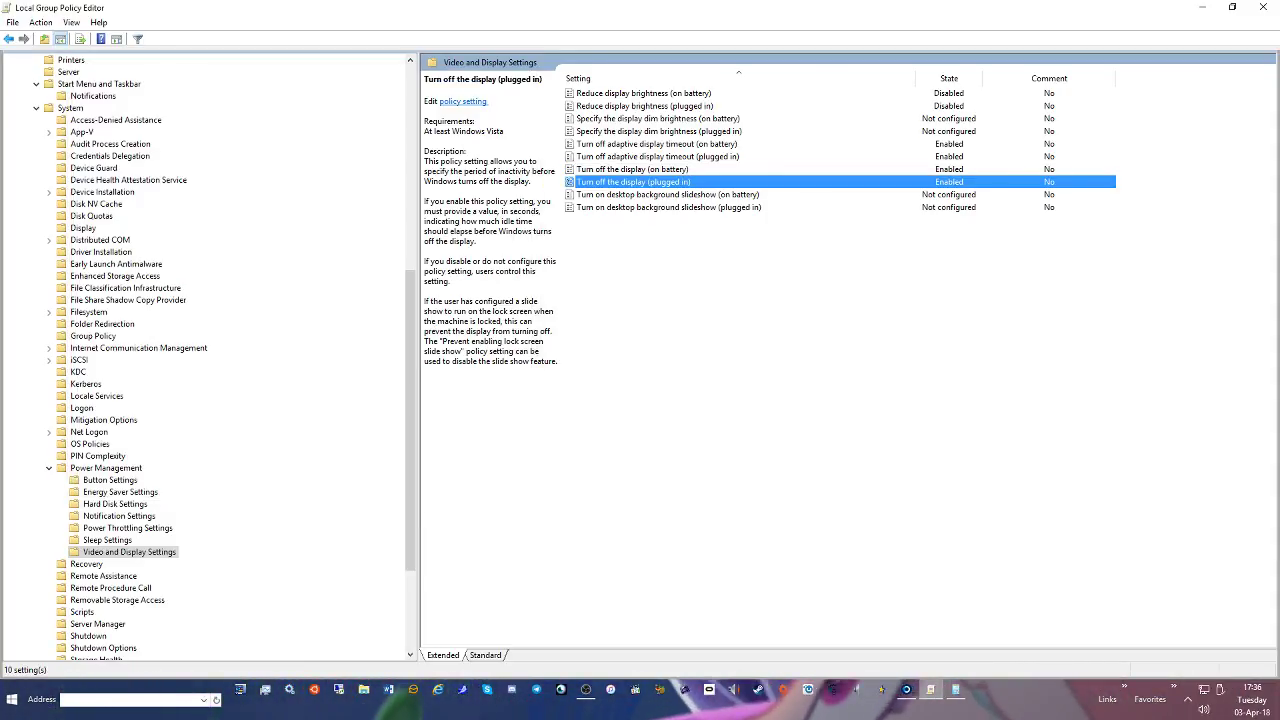
Enable the Turn on desktop background slideshow policies for both on battery and plugged in
double_click(755, 197)
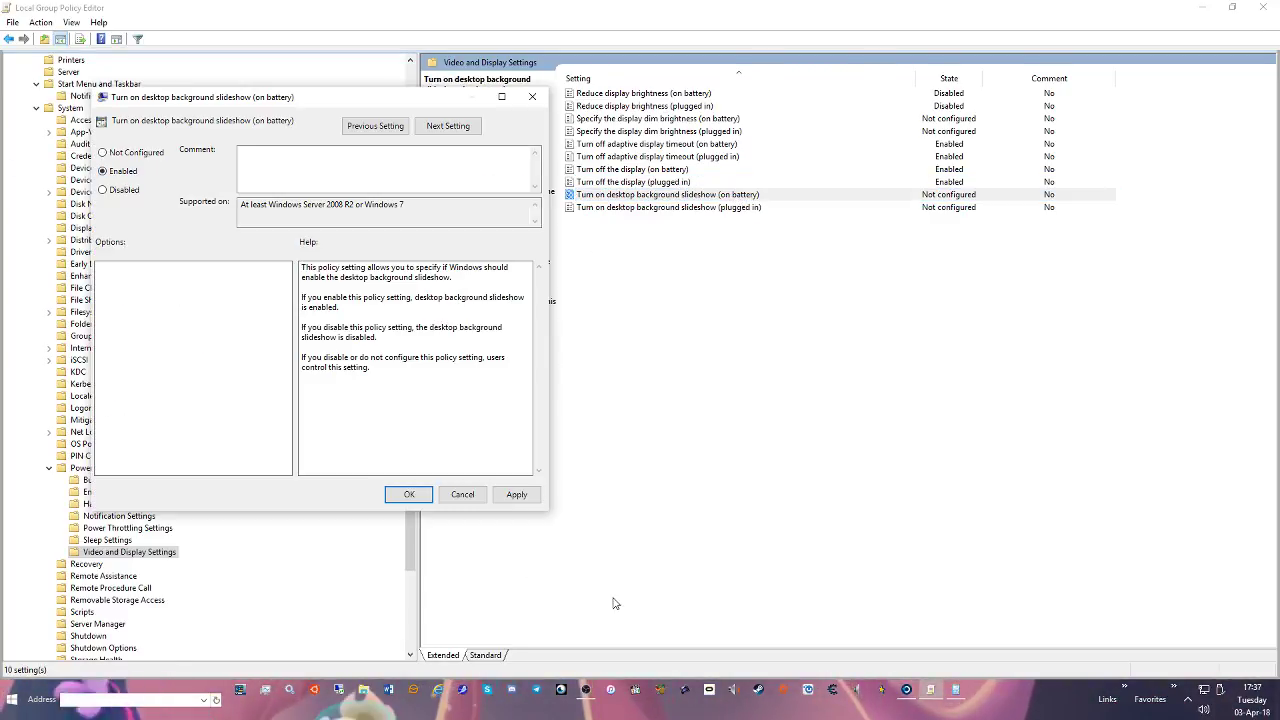
left_click(516, 494)
left_click(434, 127)
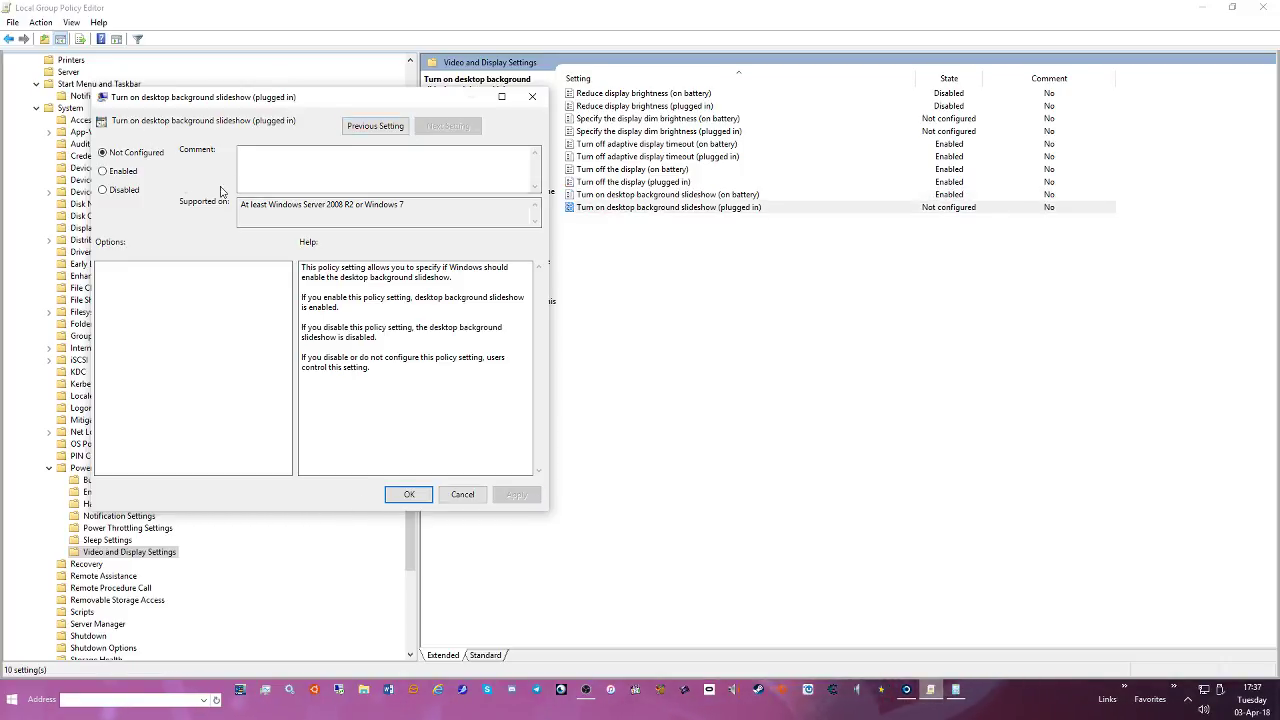
left_click(409, 494)
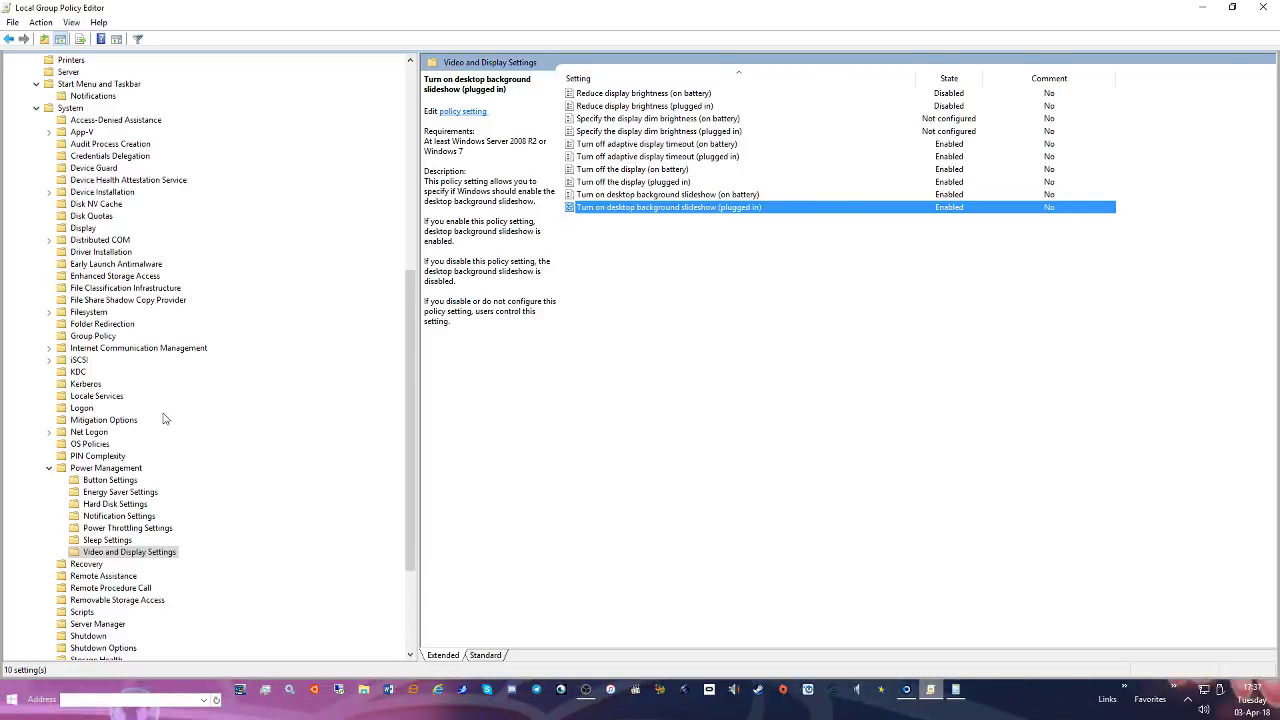
Enable the Allow restore of system to default state policy in the Recovery folder and confirm it
scroll(163, 419, "down", 1)
scroll(163, 419, "down", 1)
left_click(103, 493)
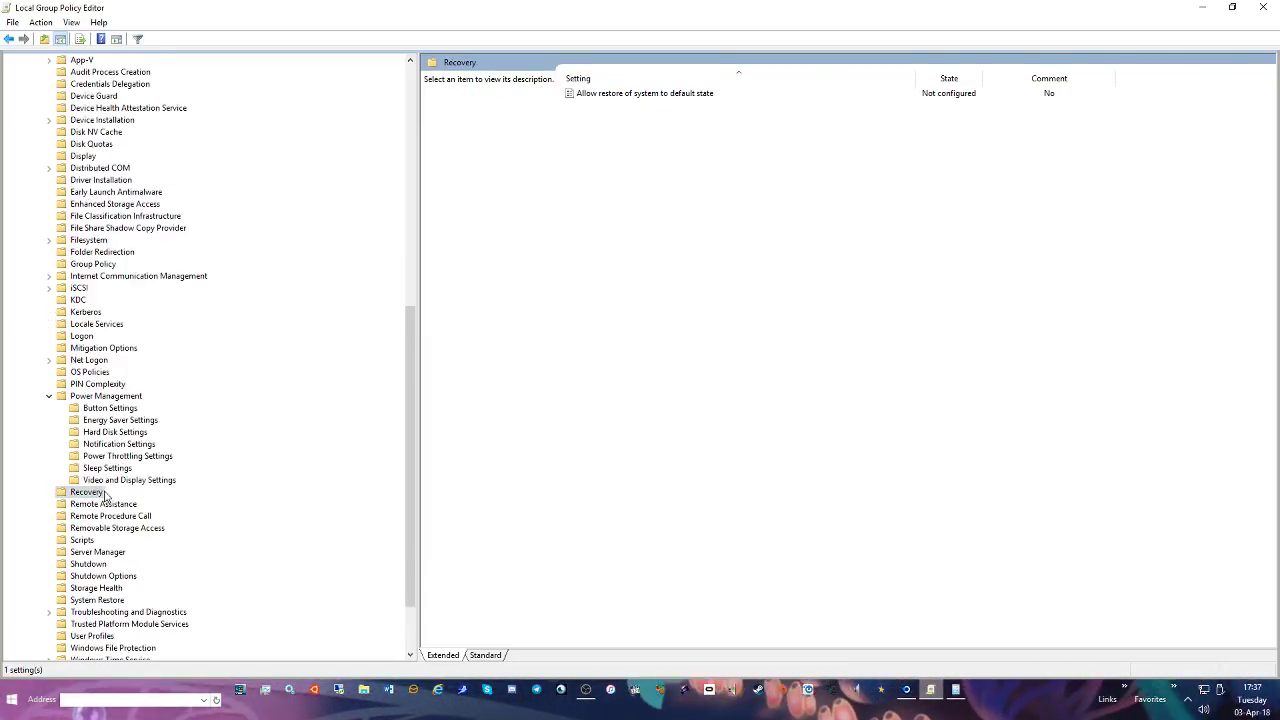
double_click(580, 94)
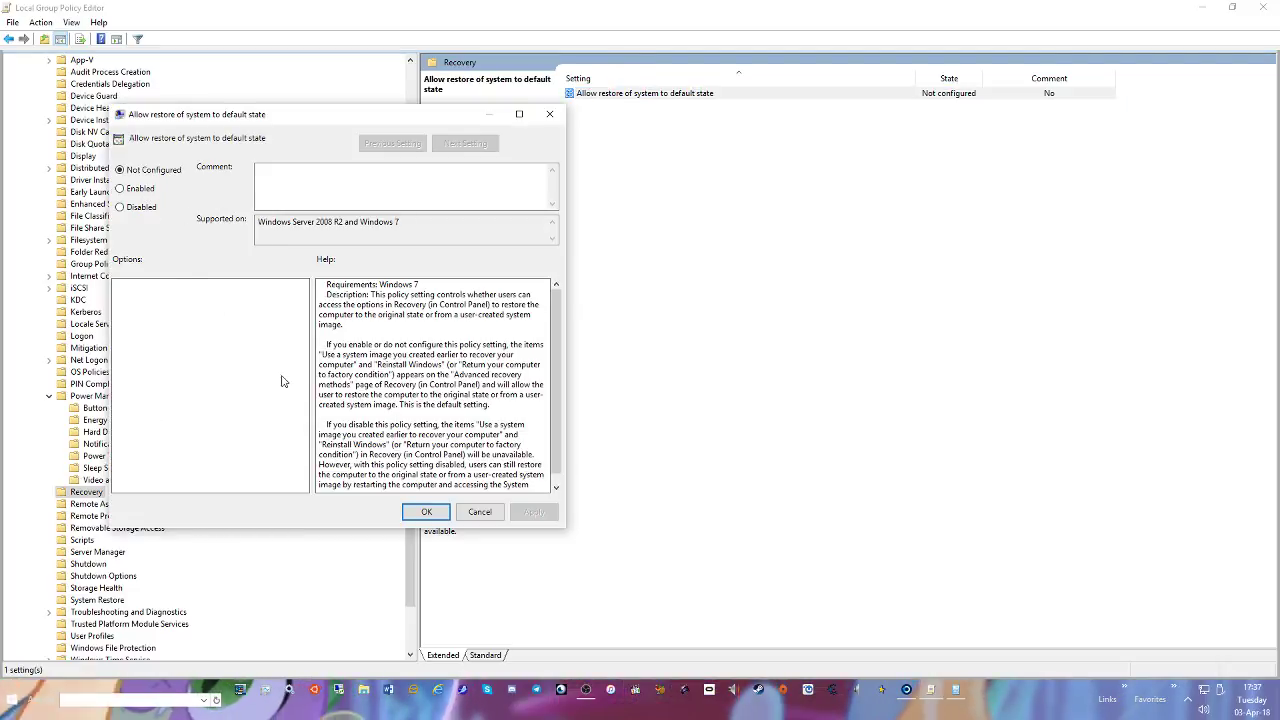
left_click(120, 188)
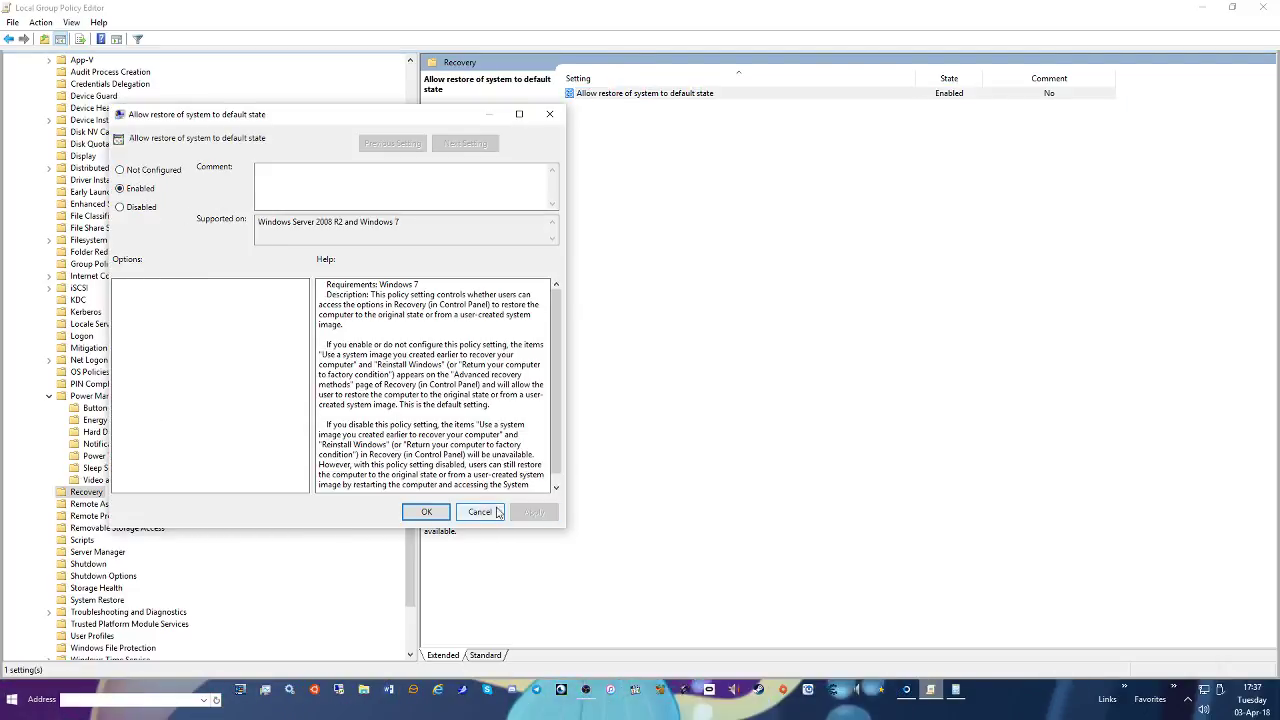
left_click(426, 511)
Disable the Require use of fast startup policy in the Shutdown folder and confirm it
scroll(240, 461, "down", 1)
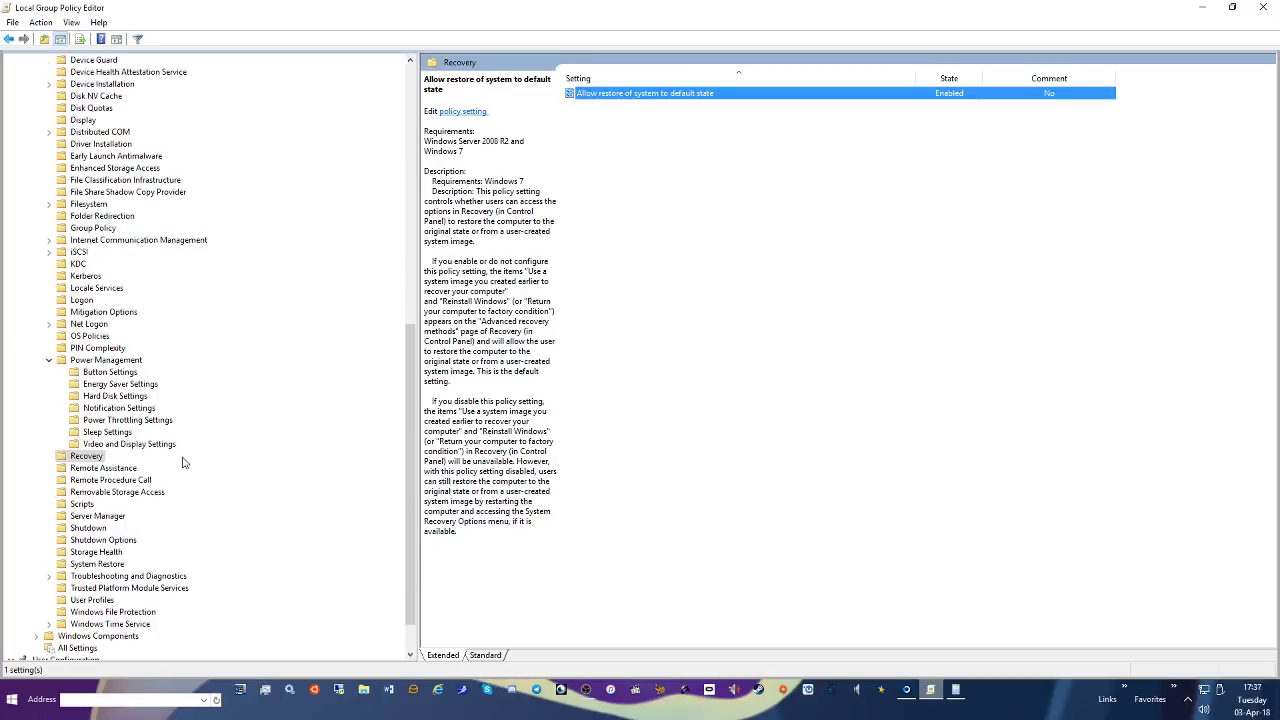
left_click(90, 529)
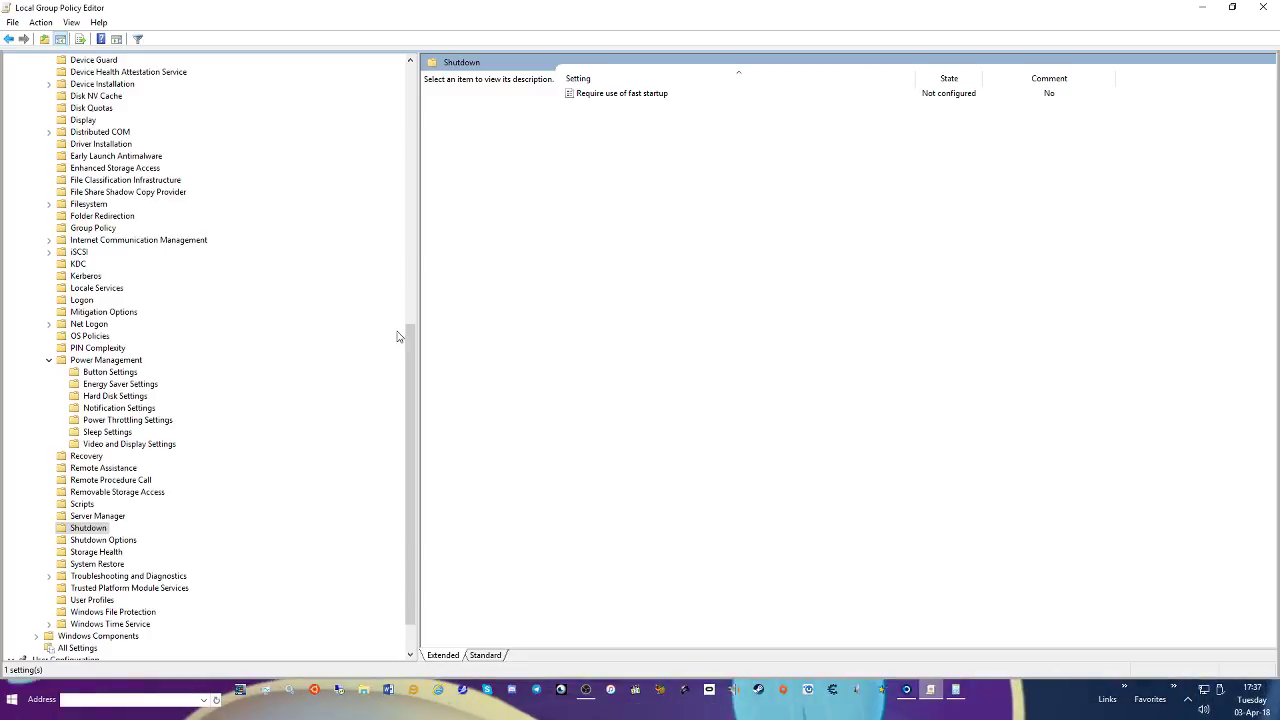
double_click(600, 93)
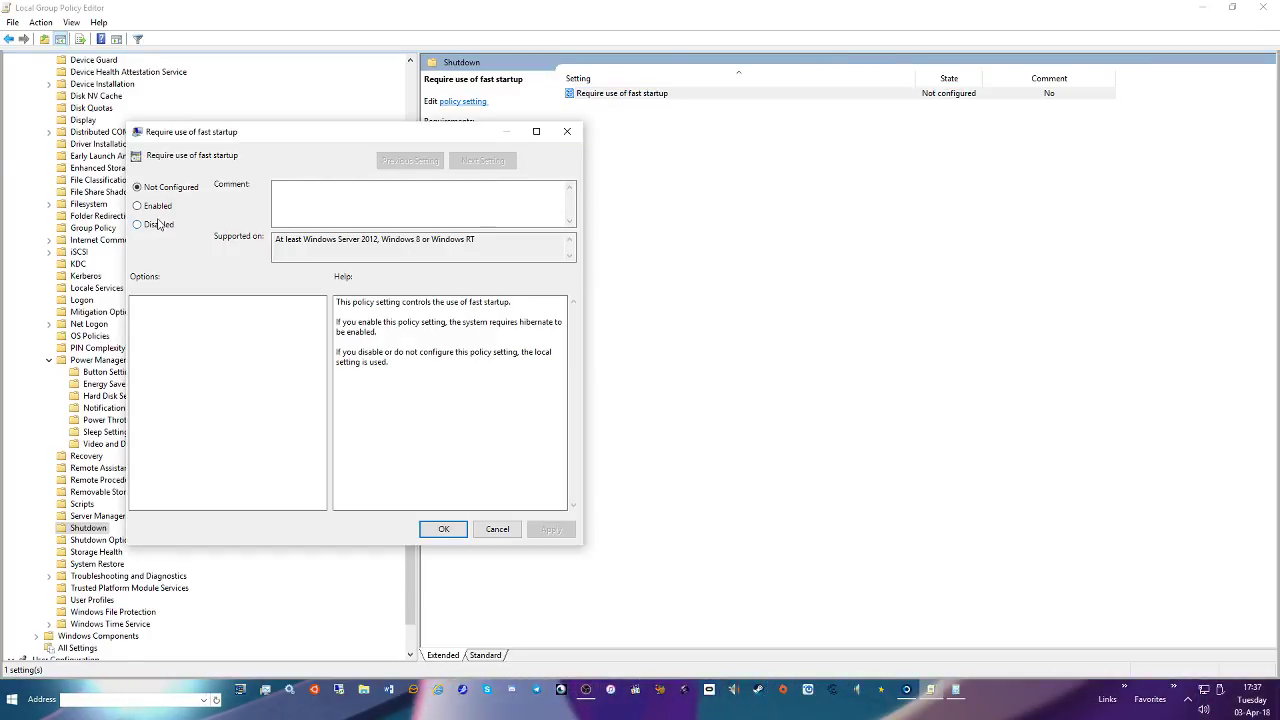
left_click(158, 224)
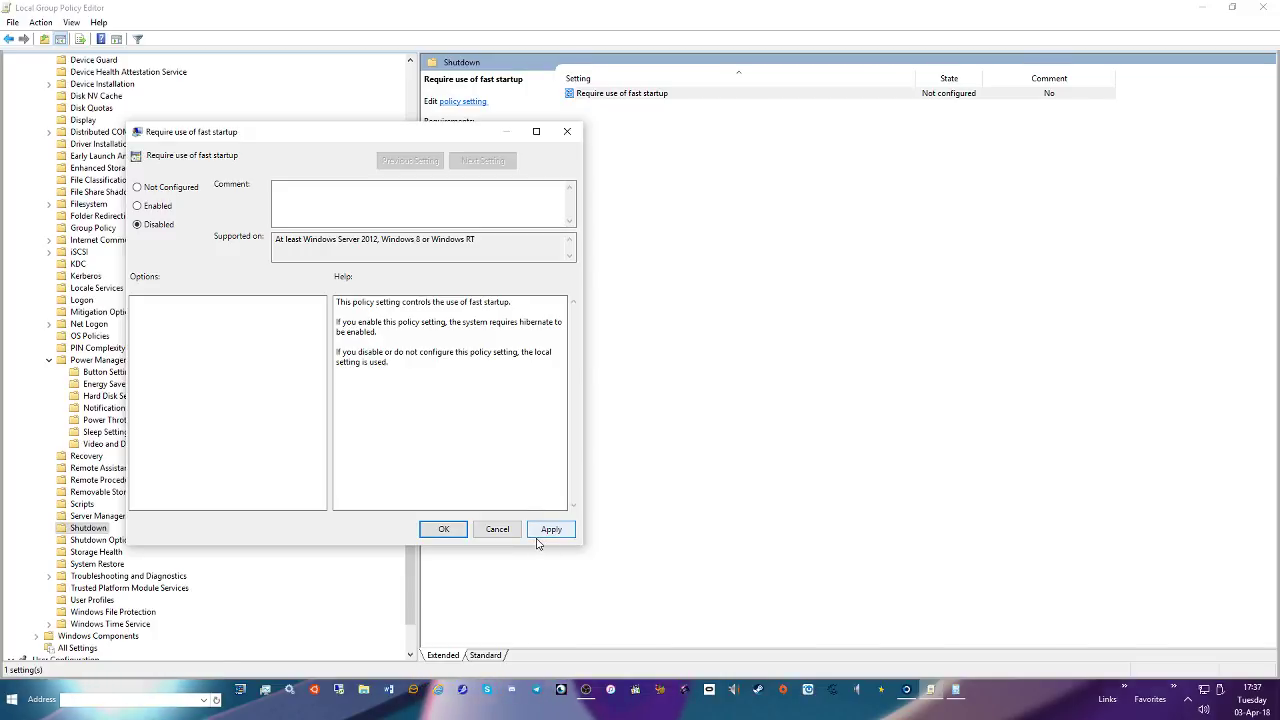
left_click(443, 529)
Disable the Turn off automatic termination of applications that block or cancel shutdown policy in Shutdown Options and apply it
left_click(120, 540)
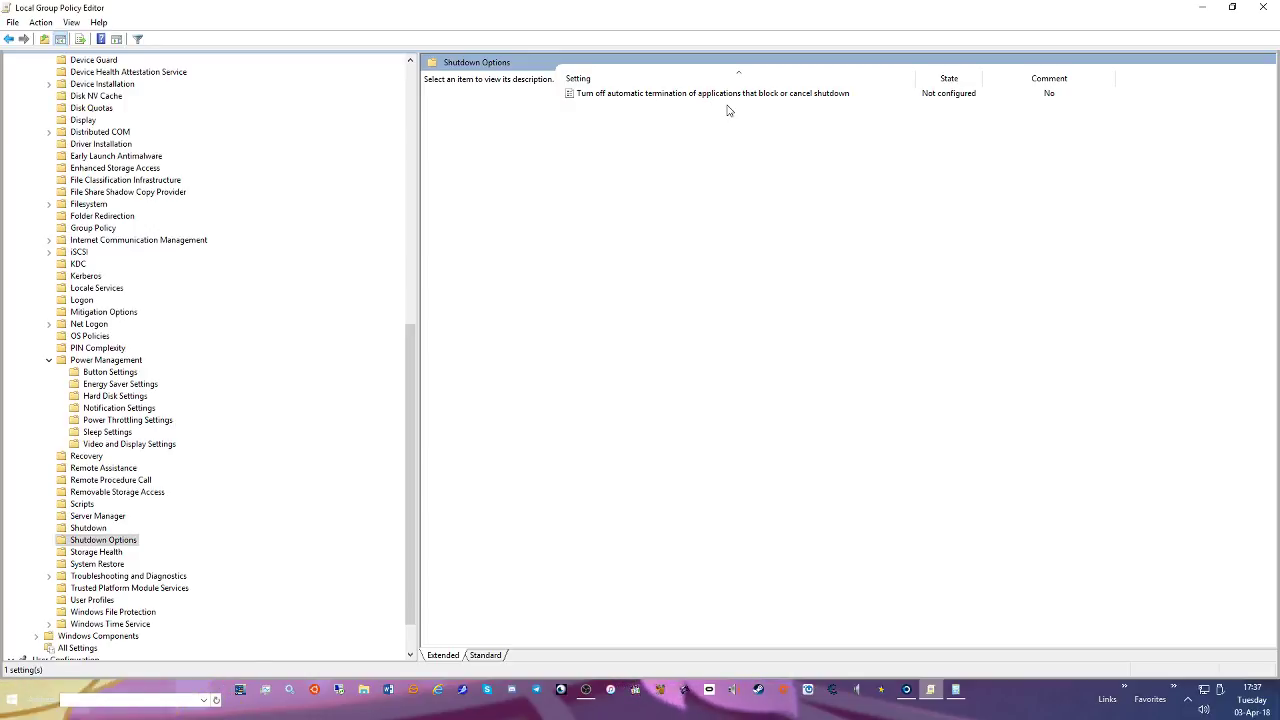
double_click(626, 97)
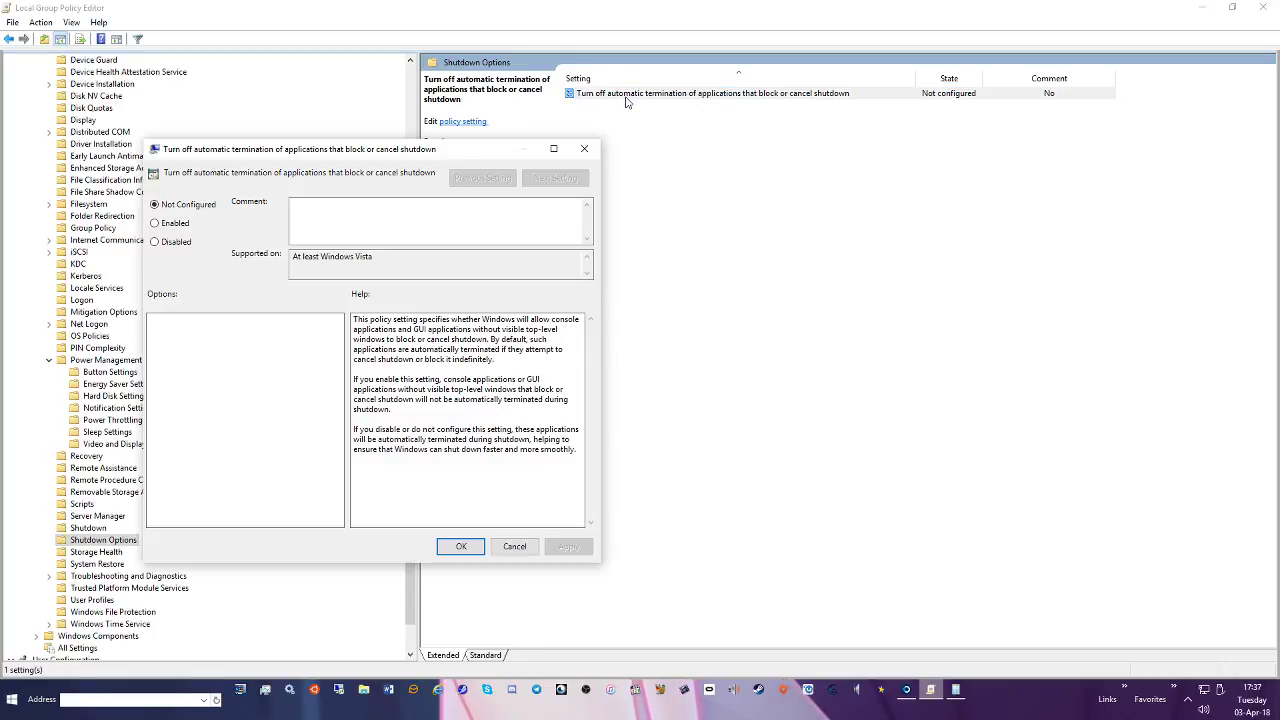
left_click(159, 221)
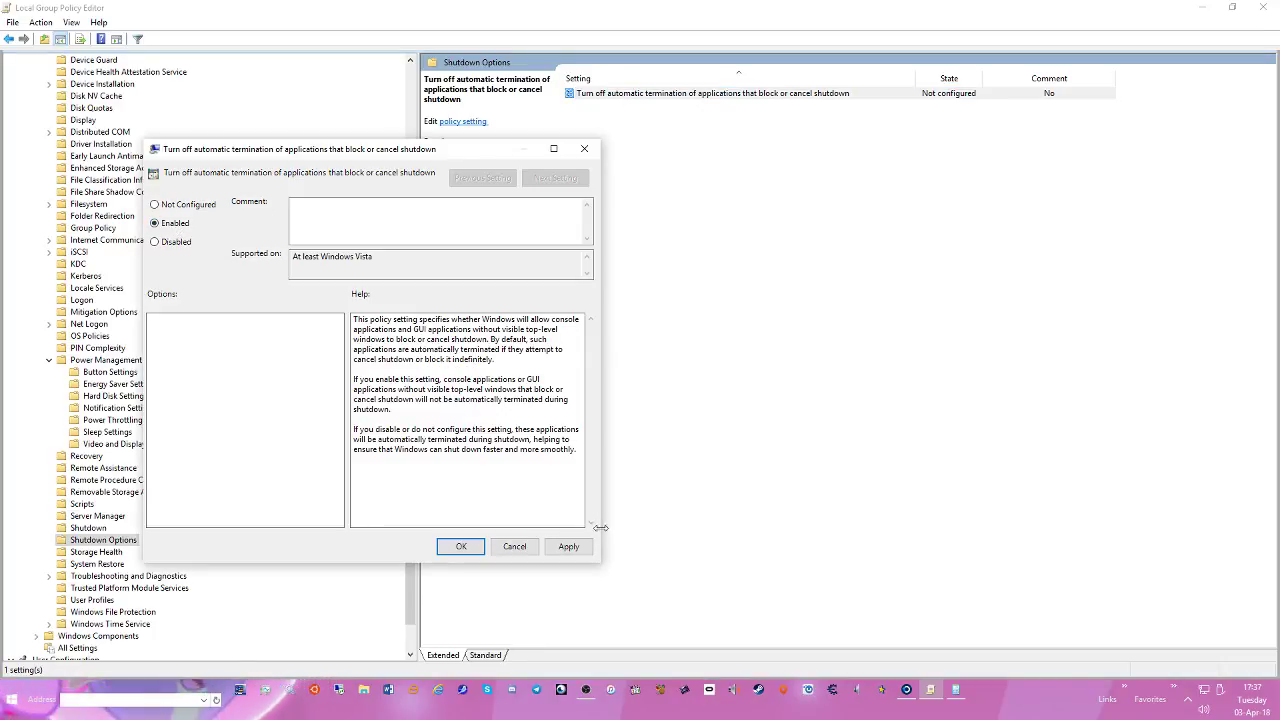
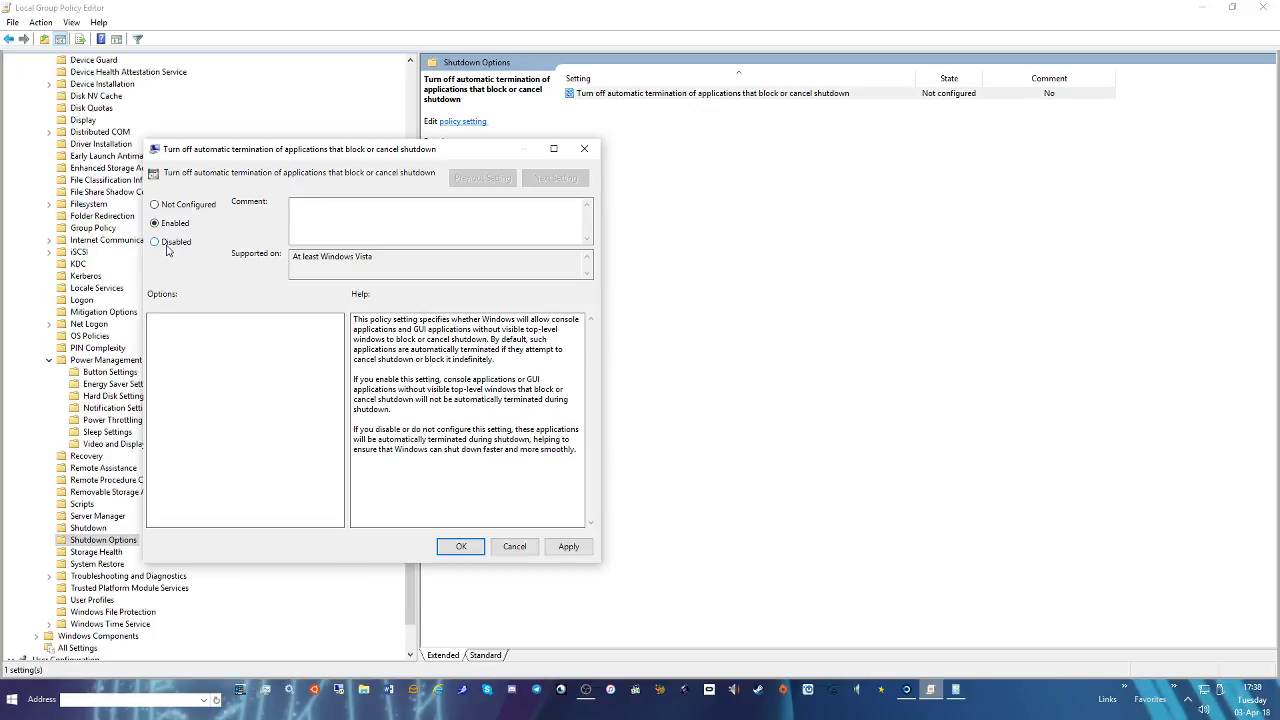
left_click(572, 557)
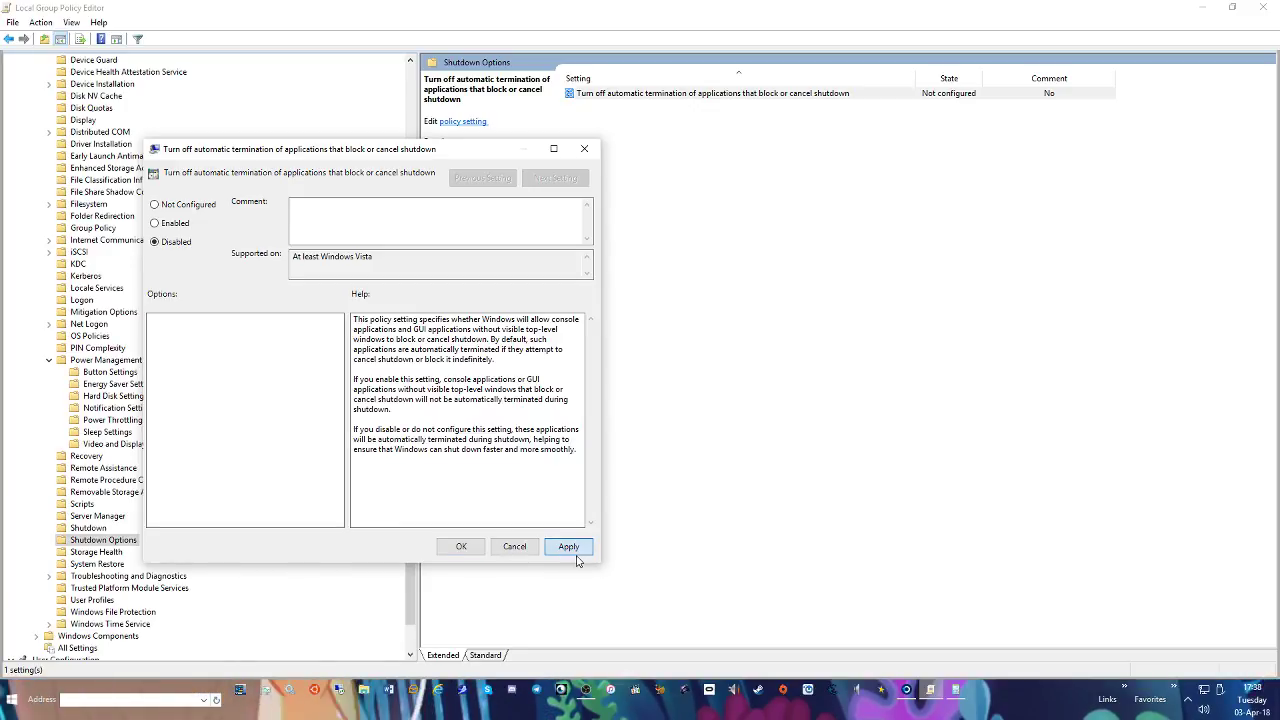
left_click(461, 546)
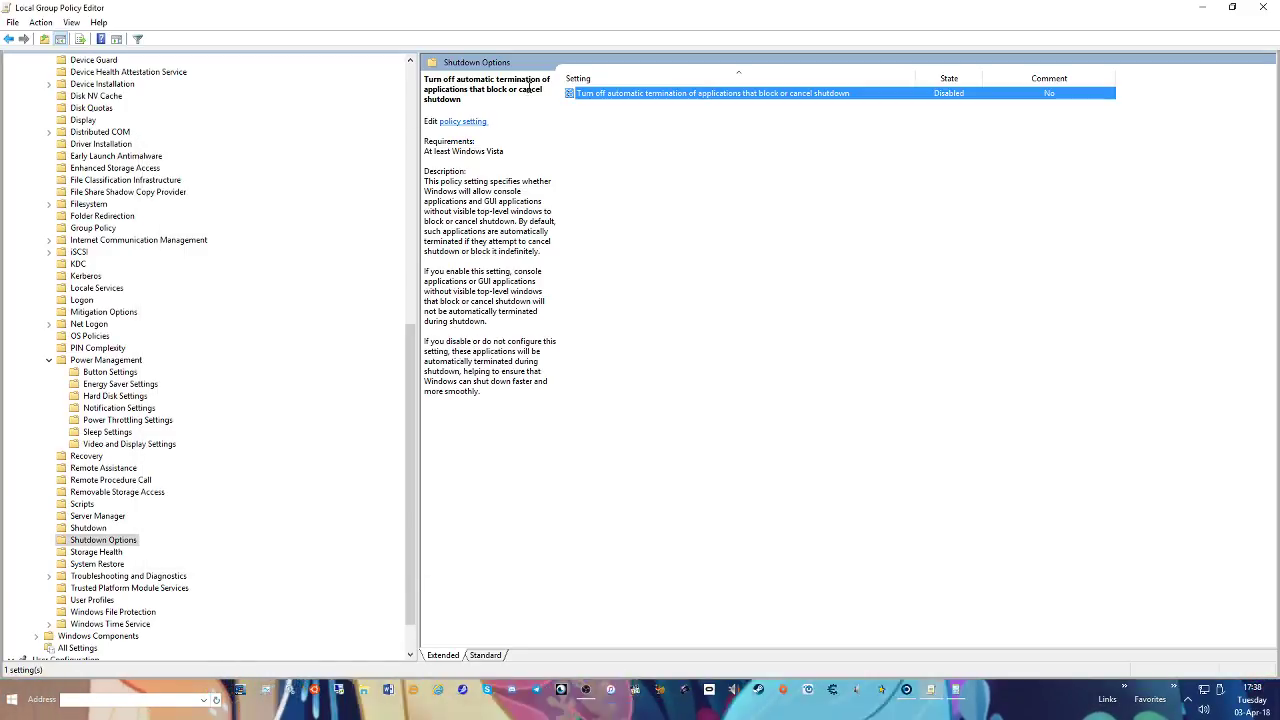
Disable both the Turn off Configuration and Turn off System Restore policies in the System Restore folder
left_click(110, 553)
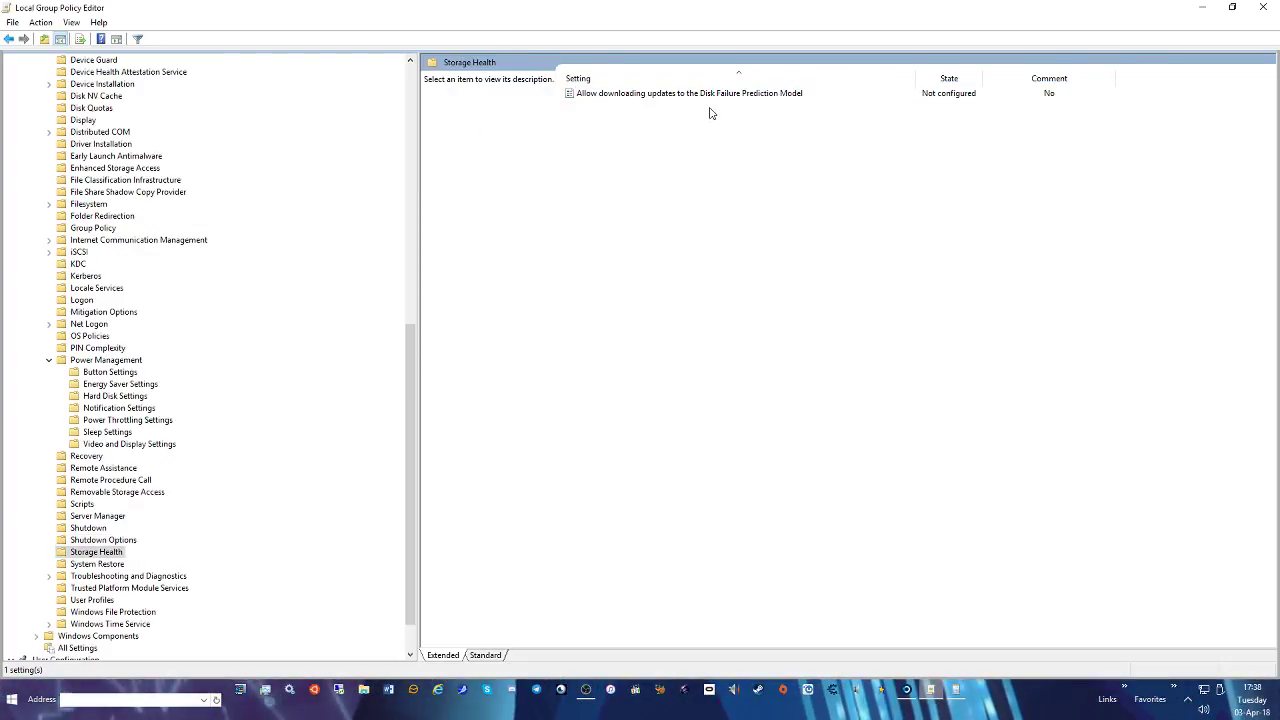
scroll(191, 294, "down", 1)
left_click(85, 528)
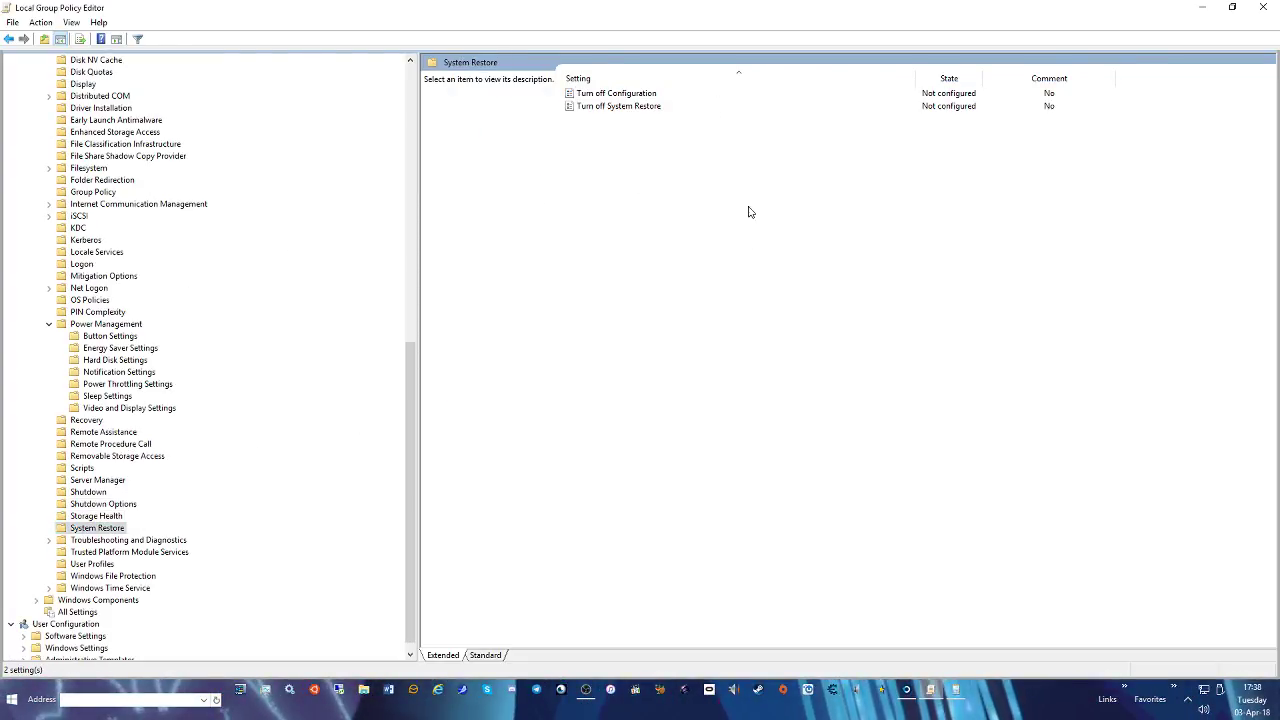
left_click(650, 94)
double_click(653, 94)
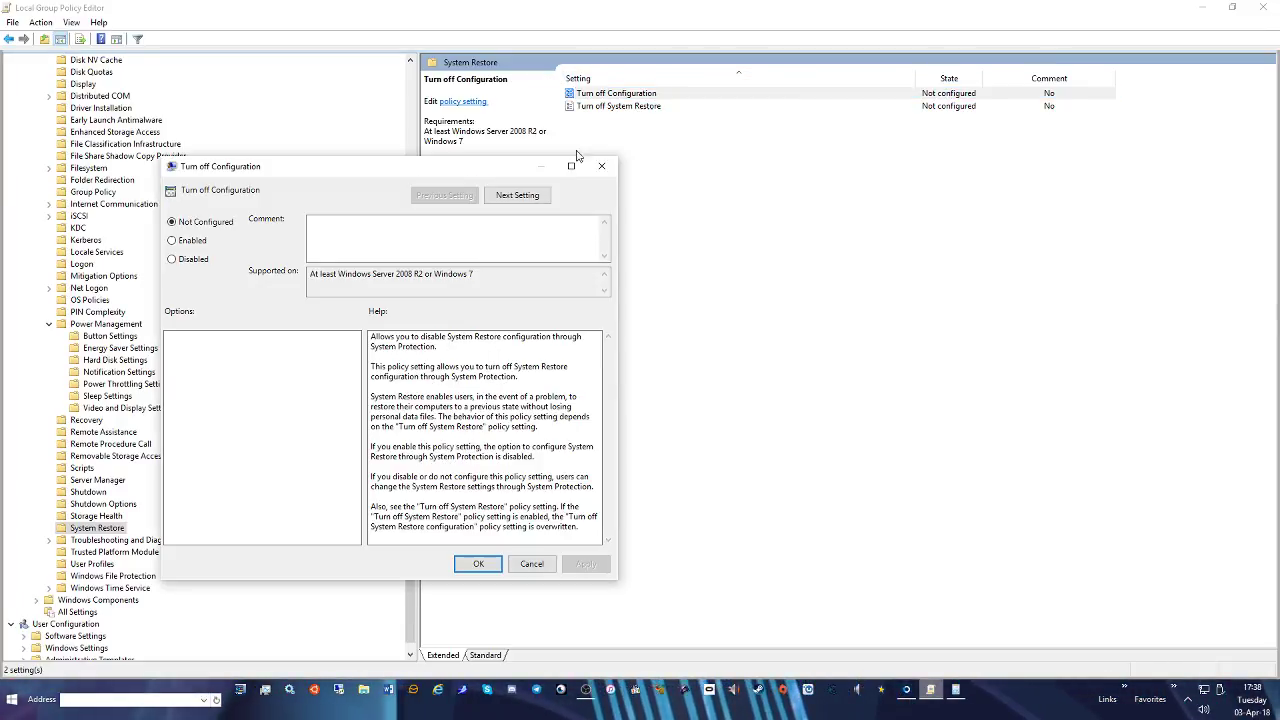
left_click(491, 198)
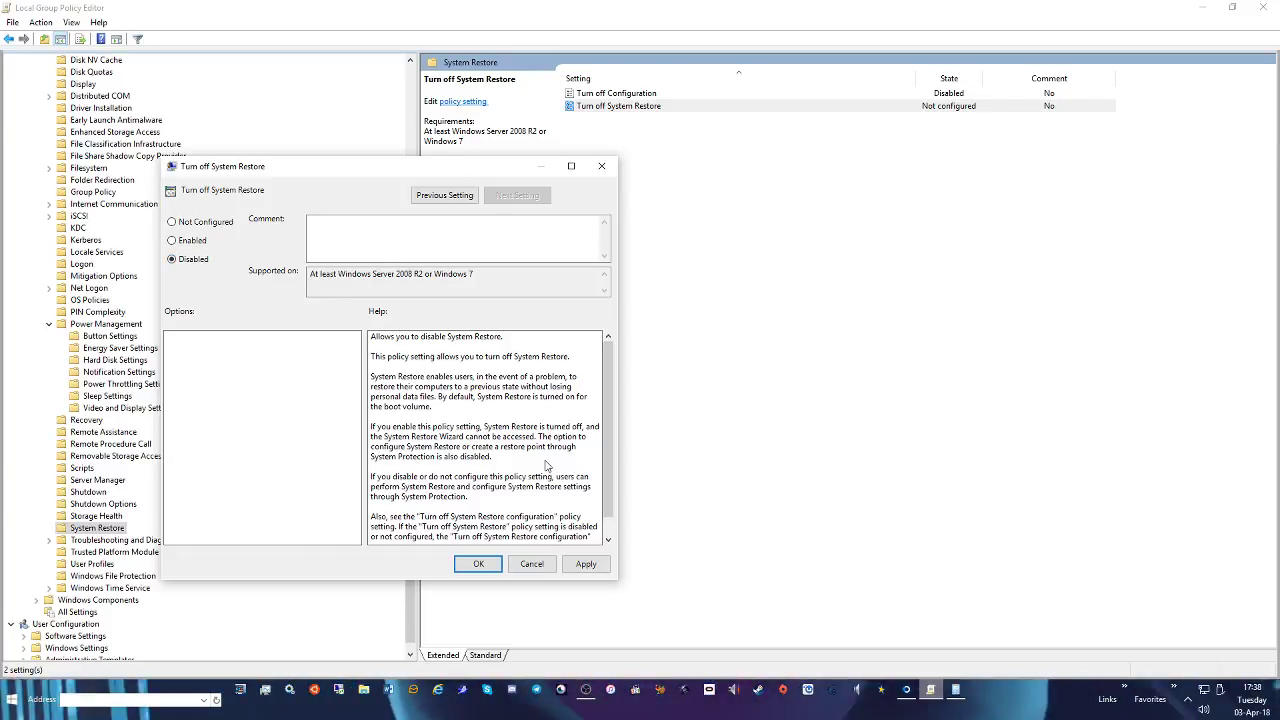
scroll(532, 448, "down", 1)
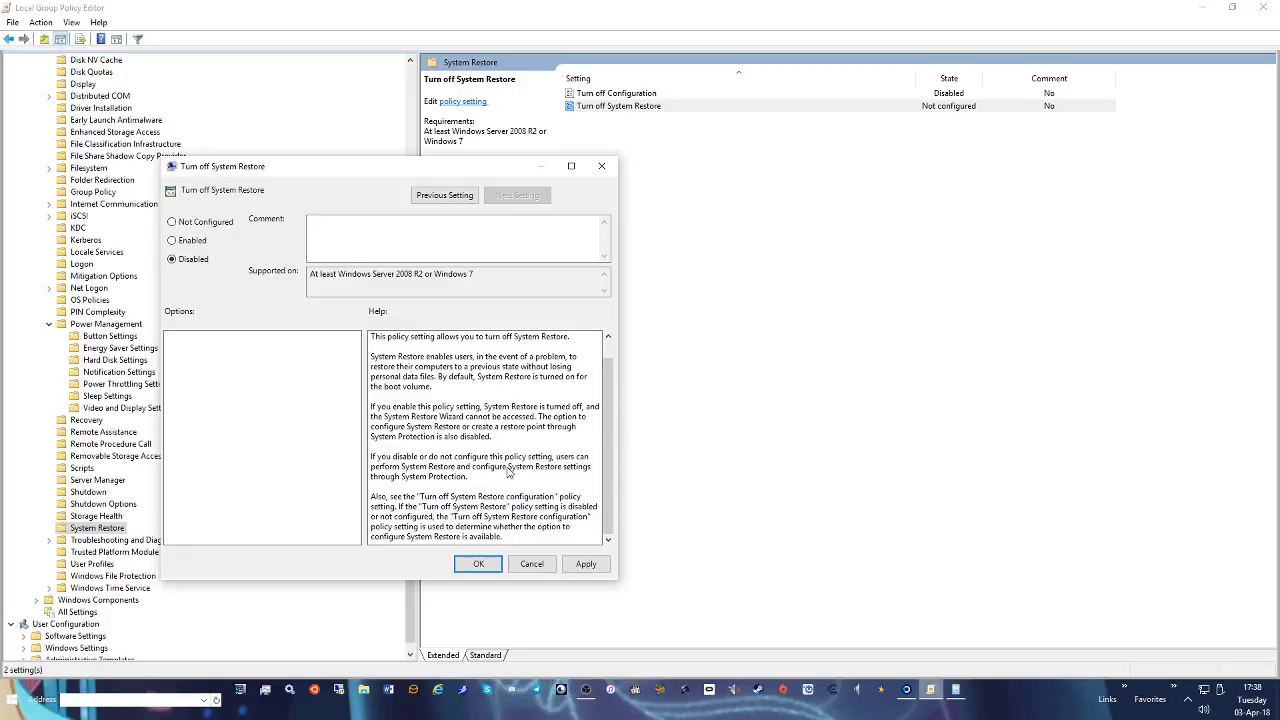
scroll(507, 470, "up", 1)
scroll(517, 475, "down", 1)
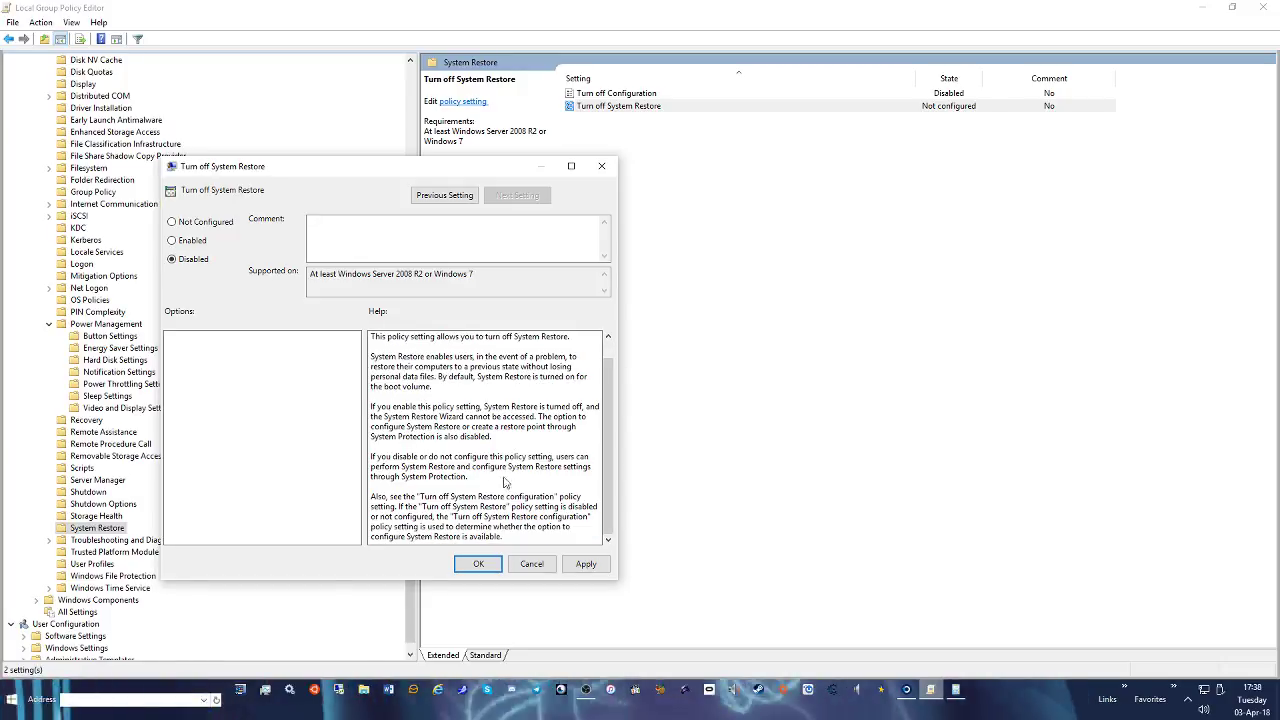
left_click(481, 564)
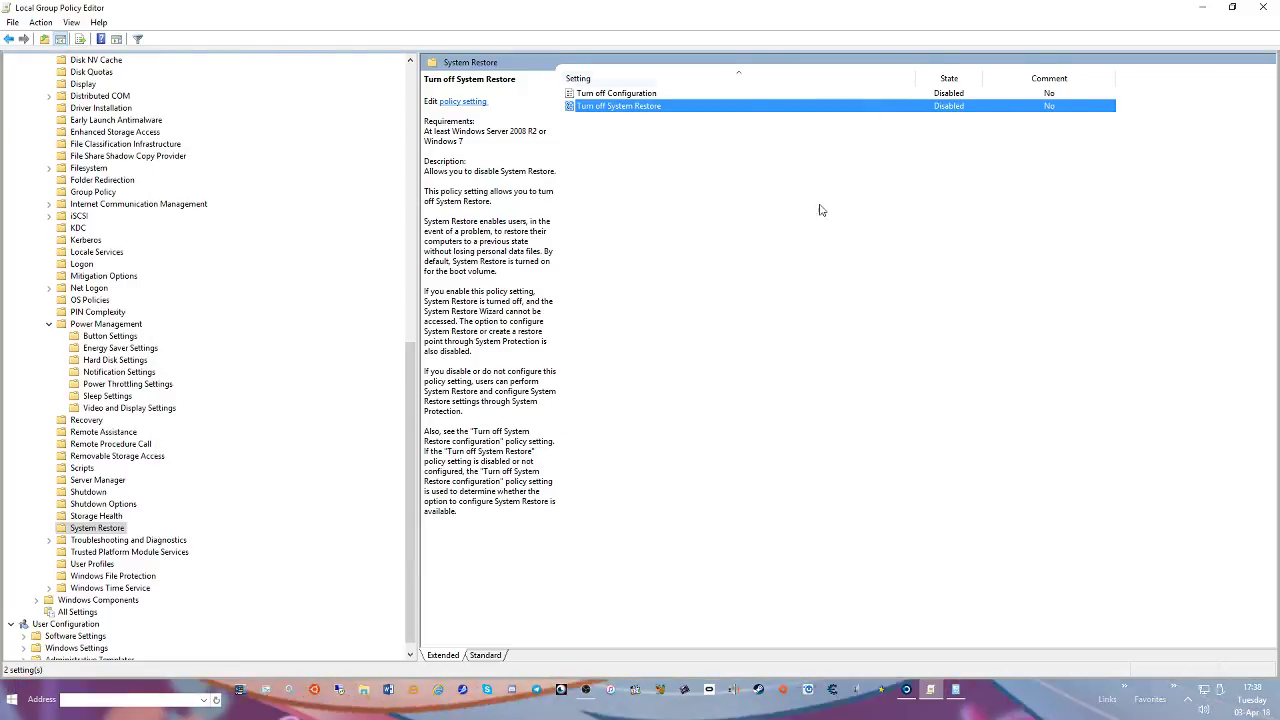
Review the policies listed under Troubleshooting and Diagnostics and under Windows File Protection
left_click(172, 544)
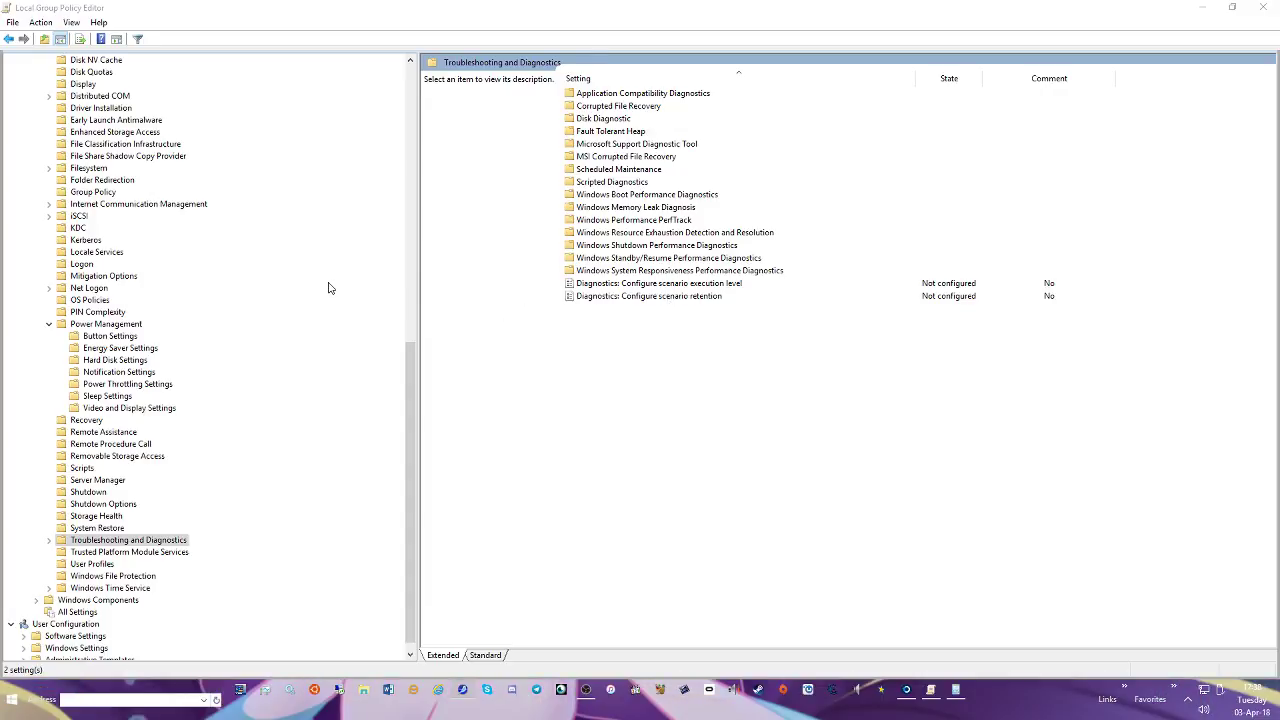
left_click(150, 576)
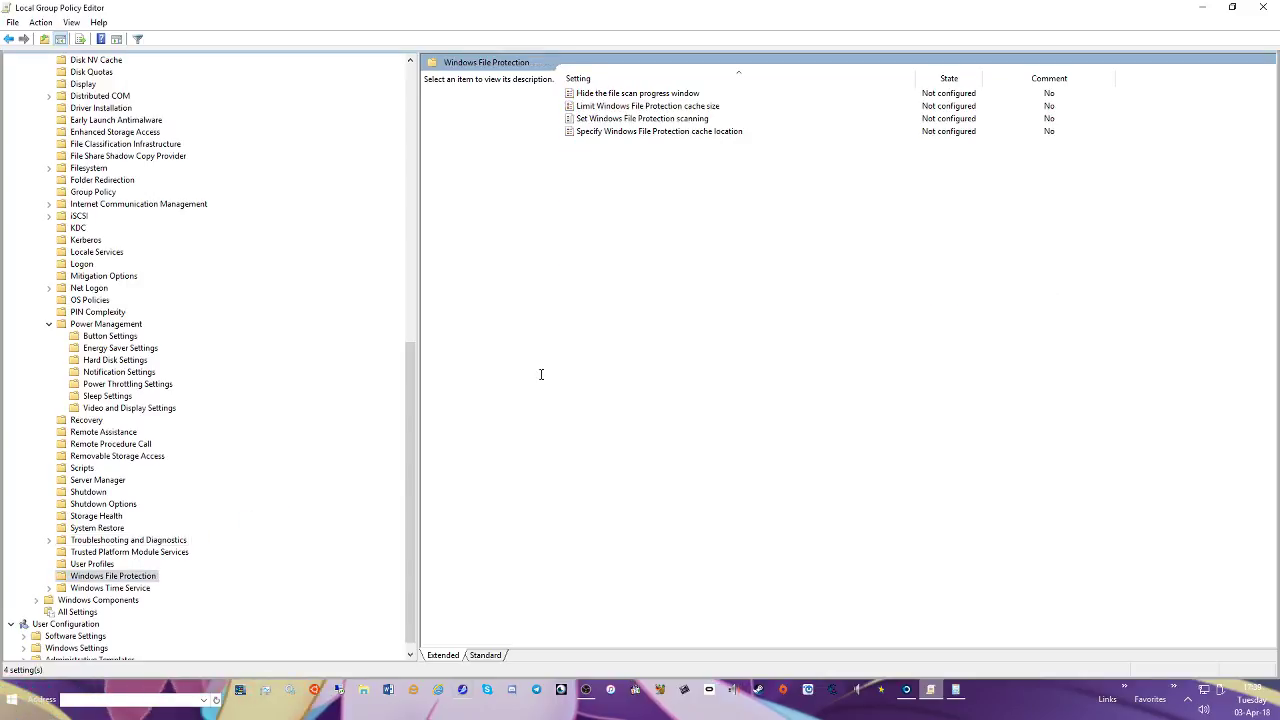
scroll(148, 417, "down", 1)
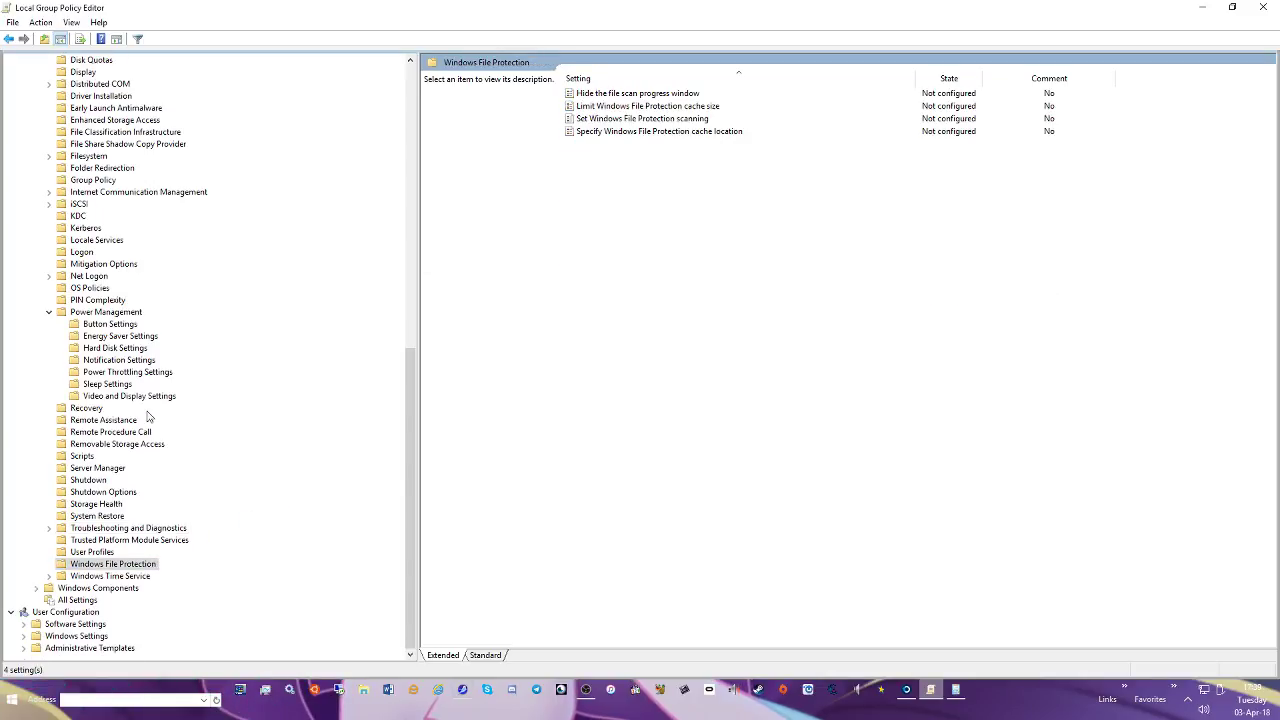
Collapse and reopen the Computer Configuration Administrative Templates tree, expanding only its Windows Components folder
scroll(186, 363, "up", 3)
scroll(186, 363, "up", 13)
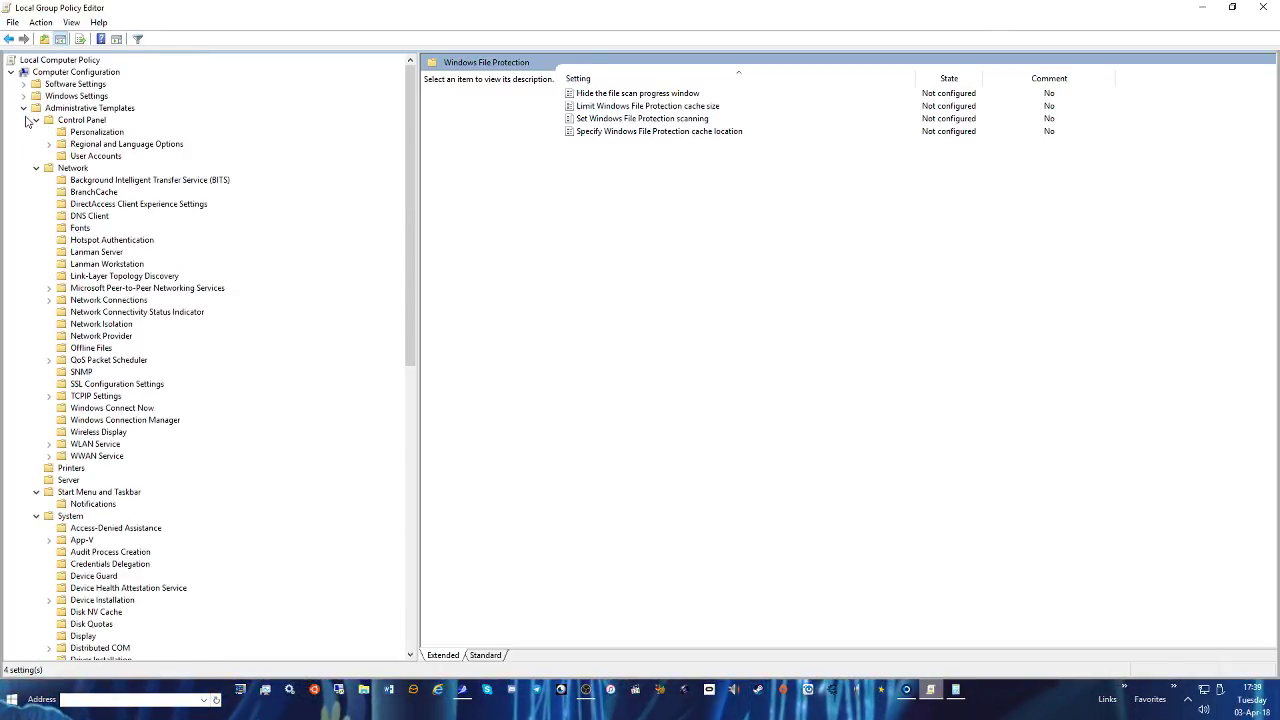
left_click(23, 110)
left_click(26, 119)
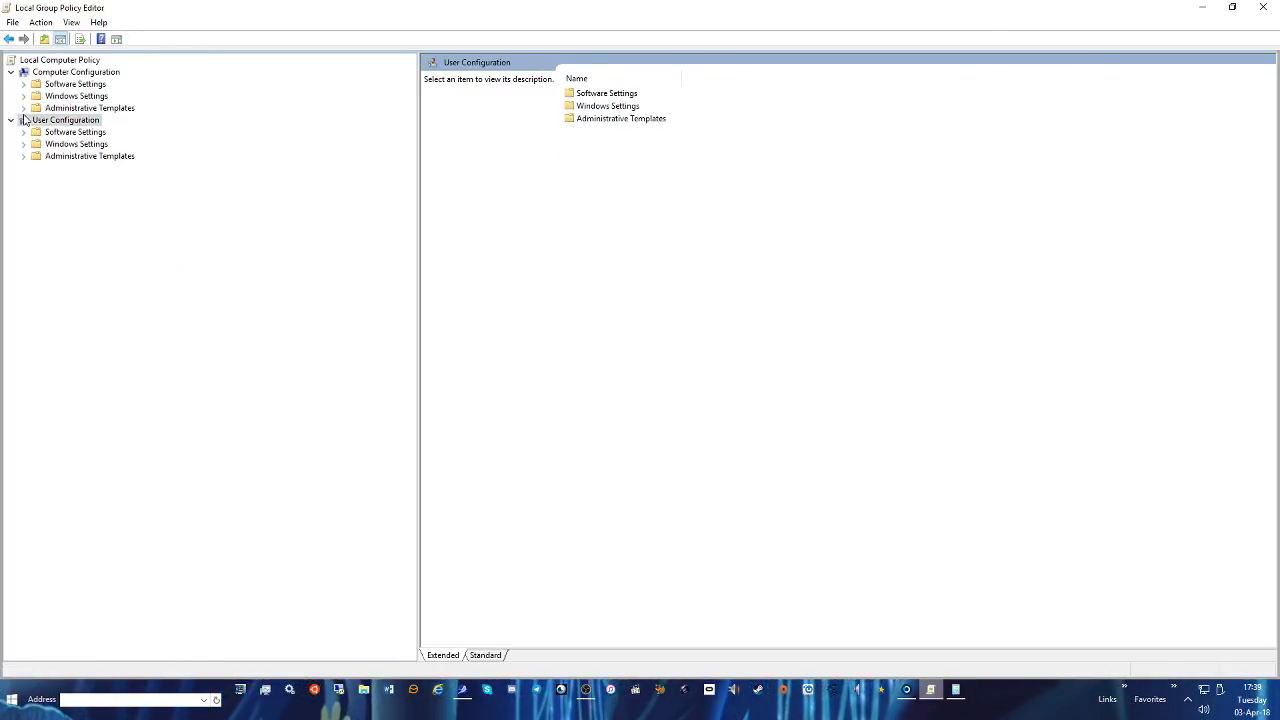
left_click(23, 108)
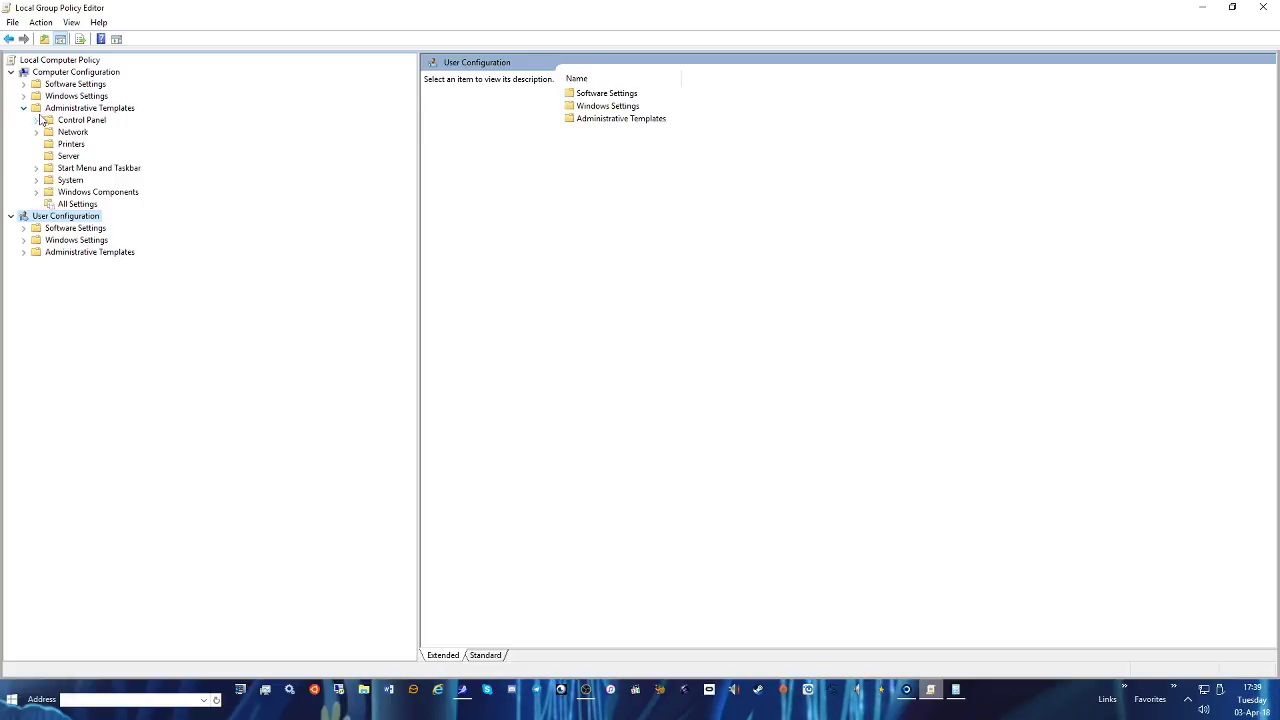
left_click(36, 192)
scroll(180, 160, "up", 2)
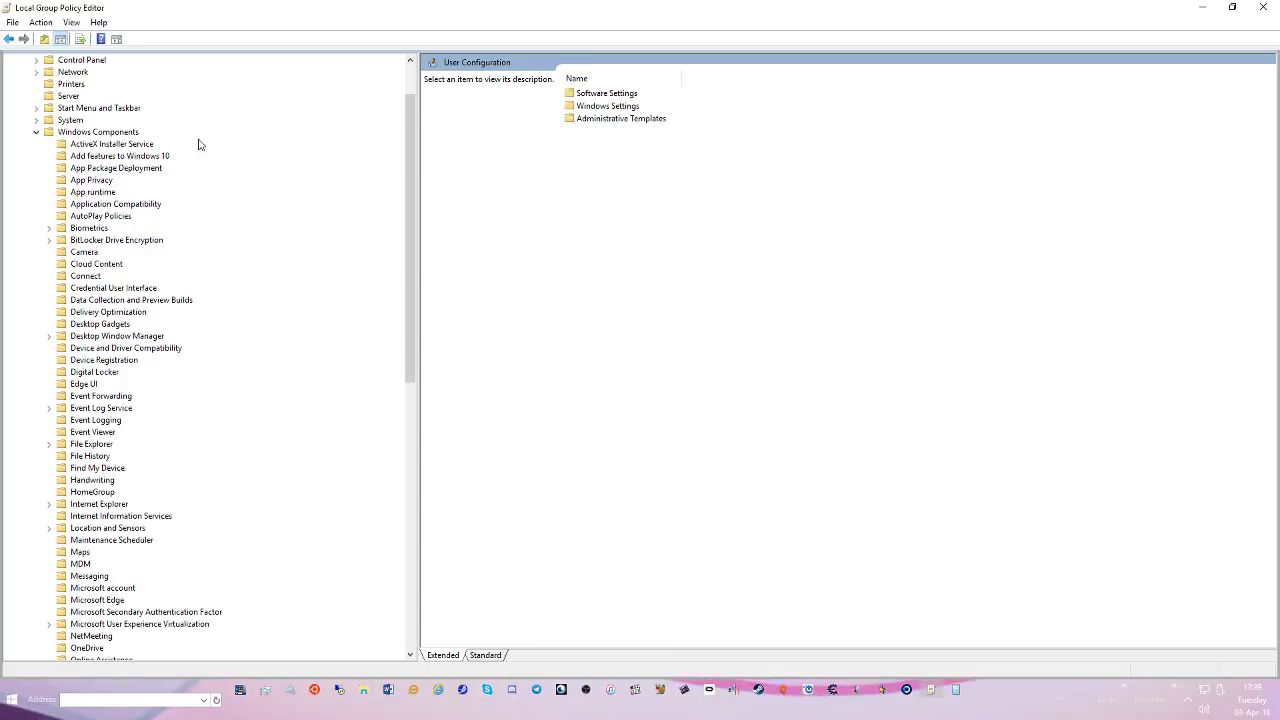
Enable the Allow Microsoft accounts to be optional policy in the App runtime folder and apply it
left_click(120, 157)
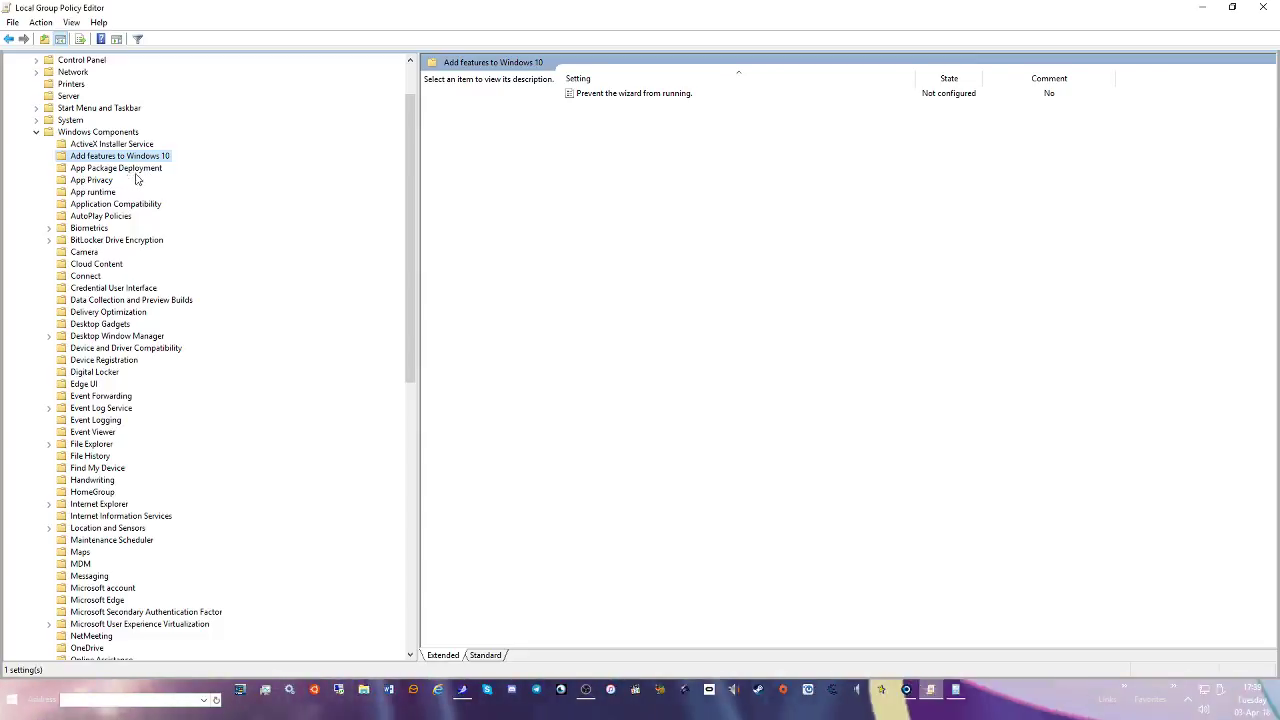
left_click(101, 195)
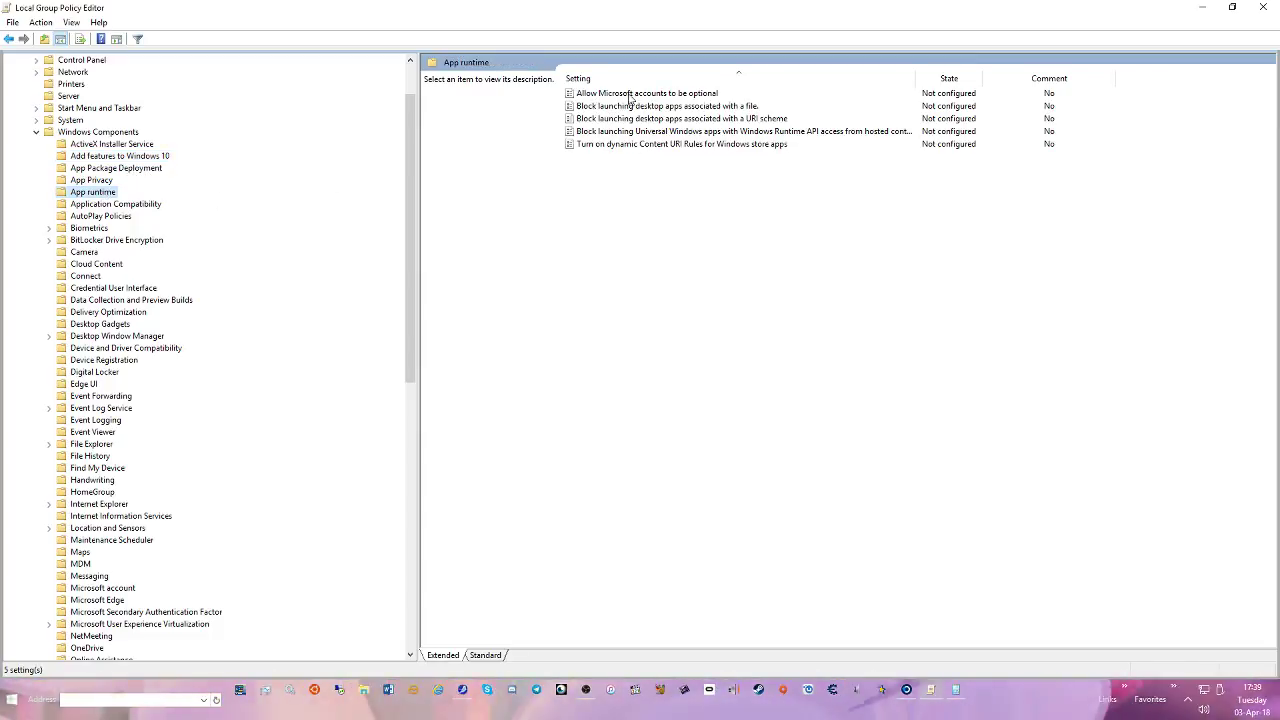
double_click(686, 97)
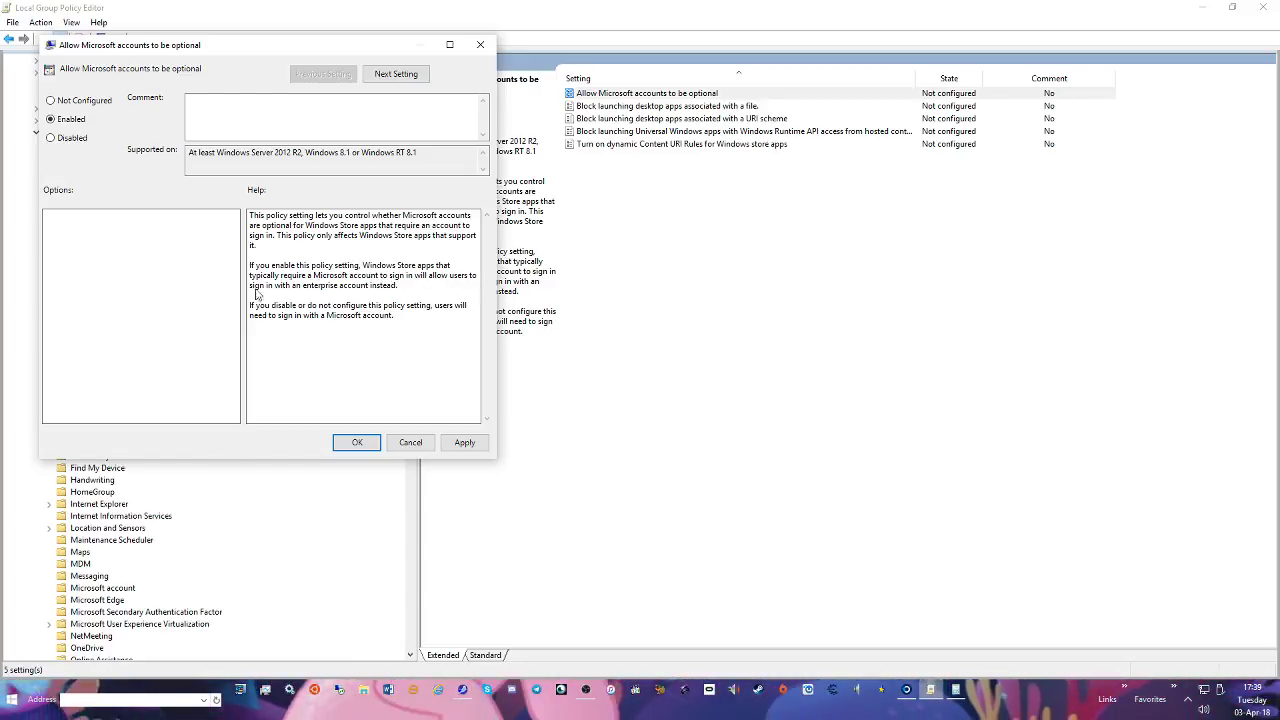
left_click(465, 442)
left_click(357, 442)
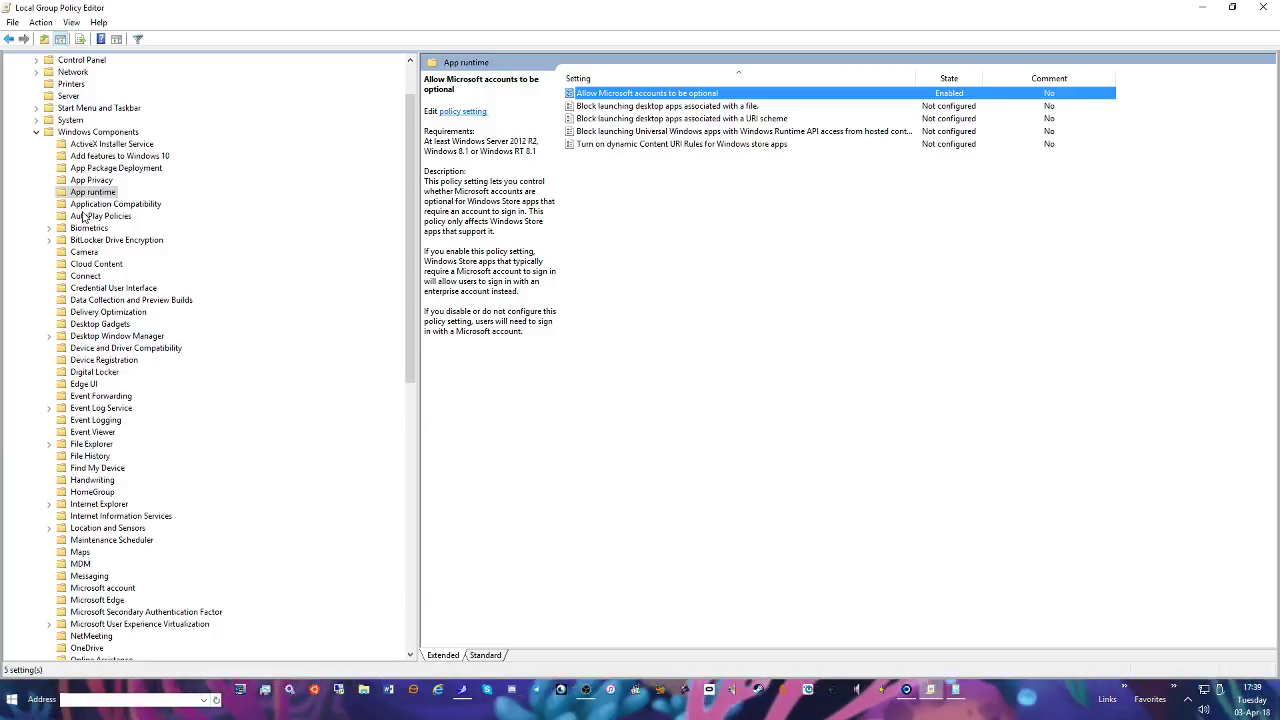
Enable the Turn off Autoplay policy for All drives in the AutoPlay Policies folder and apply it
left_click(118, 205)
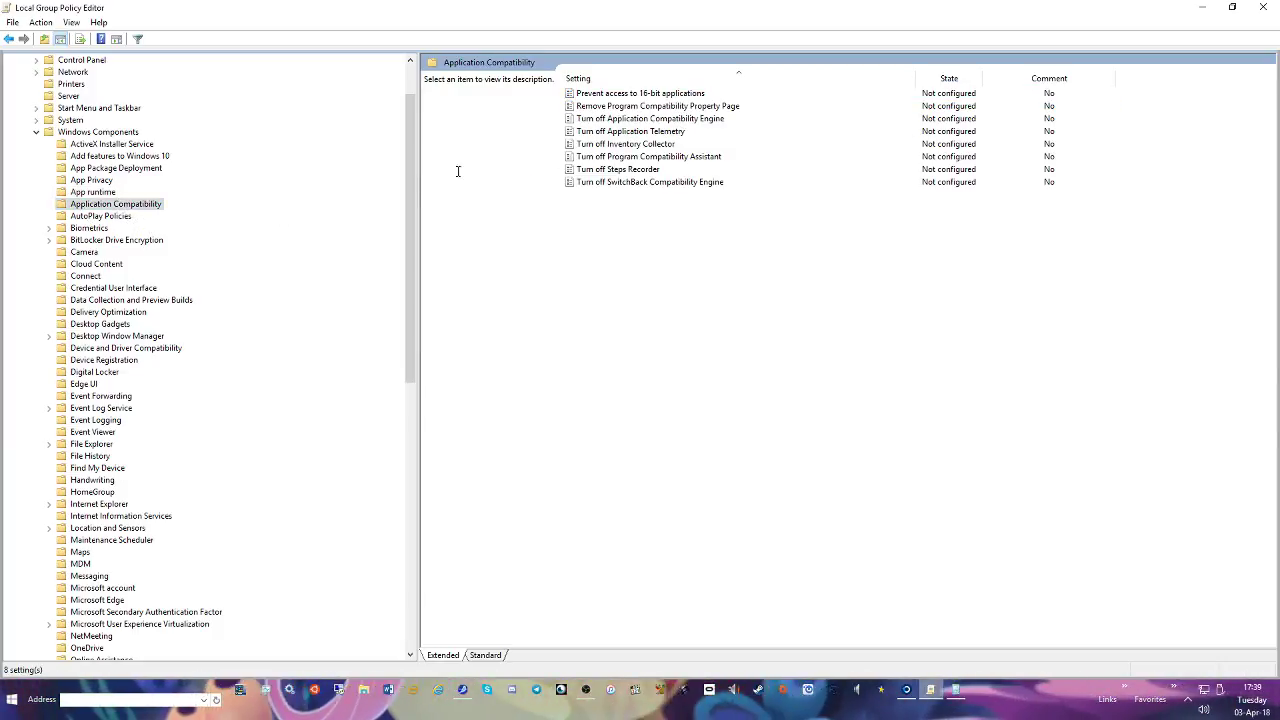
left_click(93, 217)
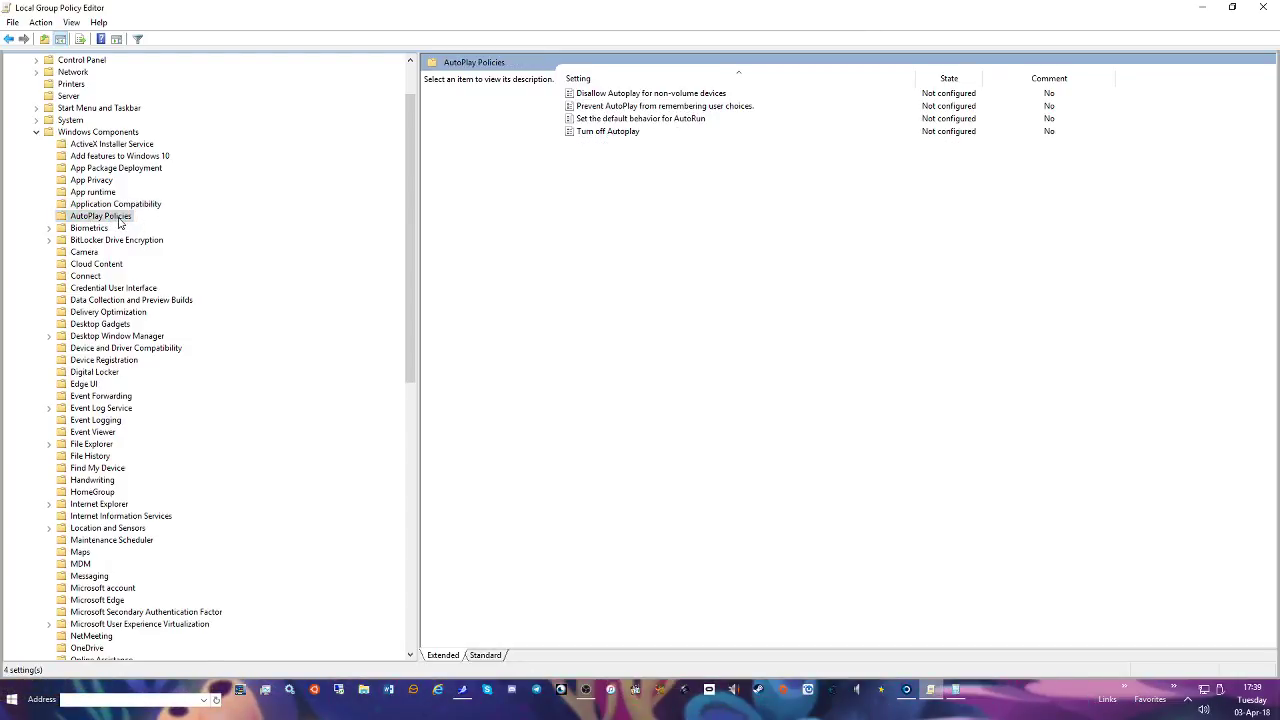
left_click(636, 132)
double_click(651, 135)
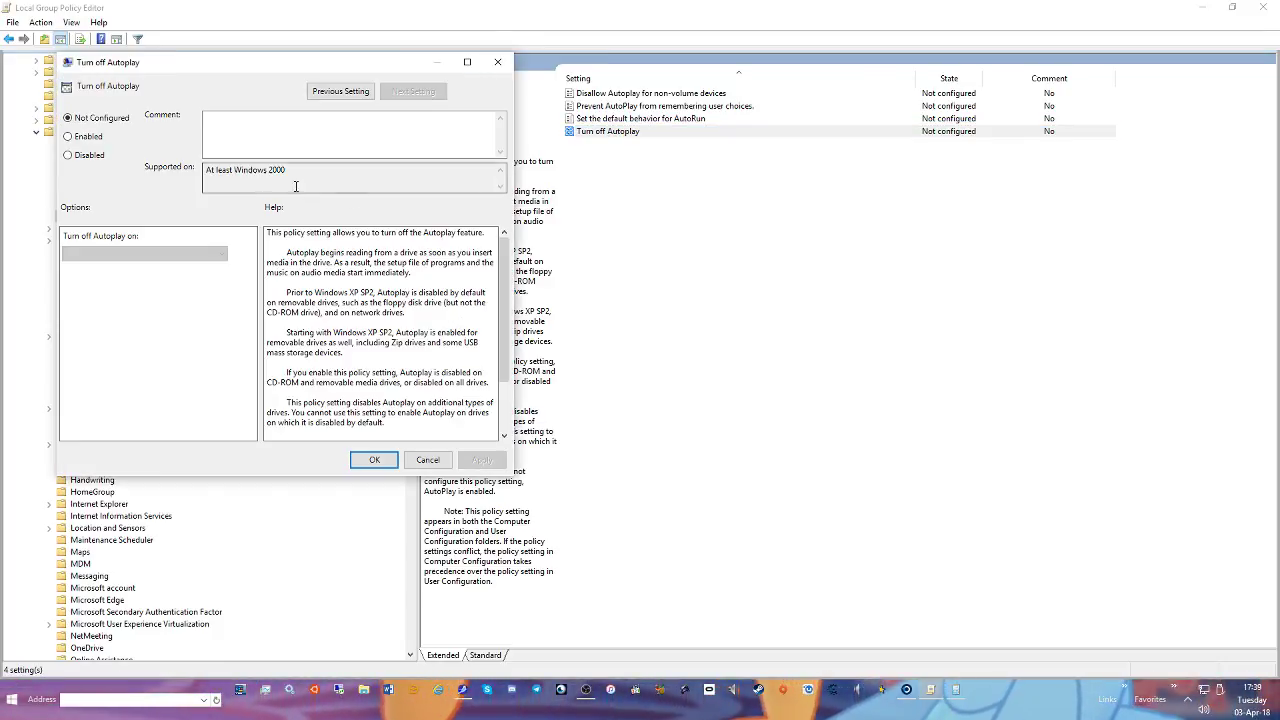
left_click(68, 136)
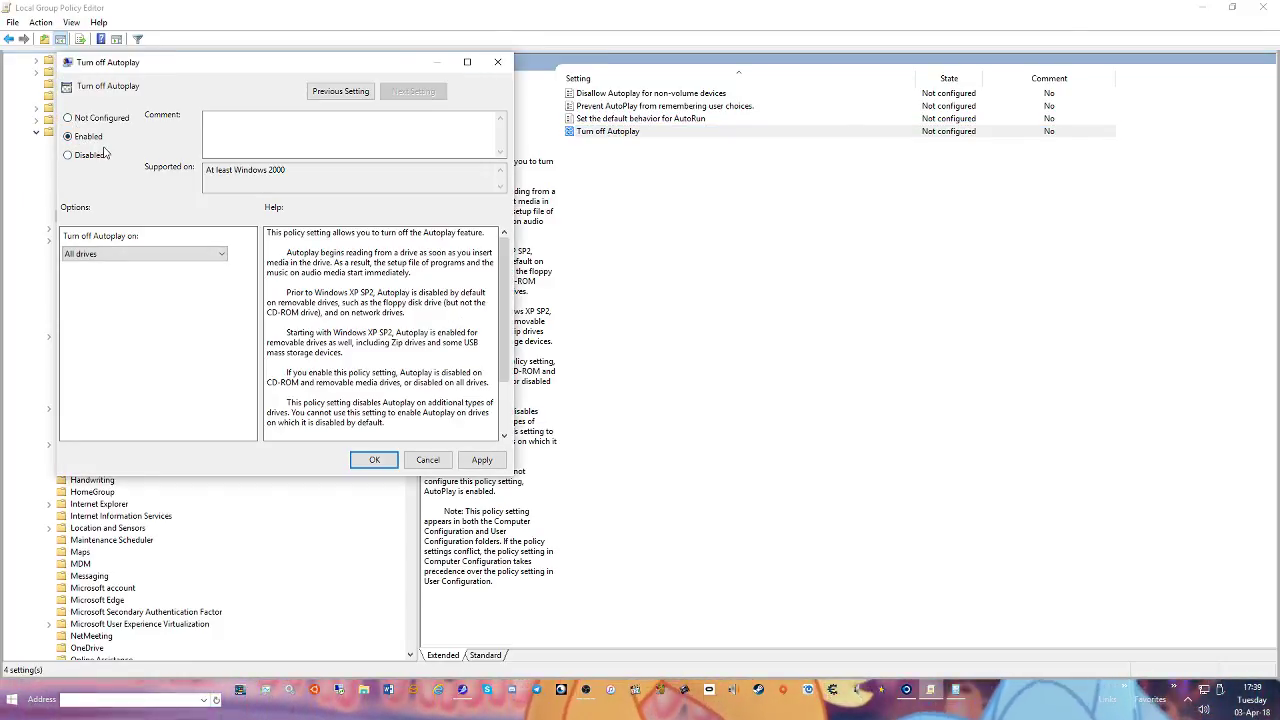
left_click(185, 254)
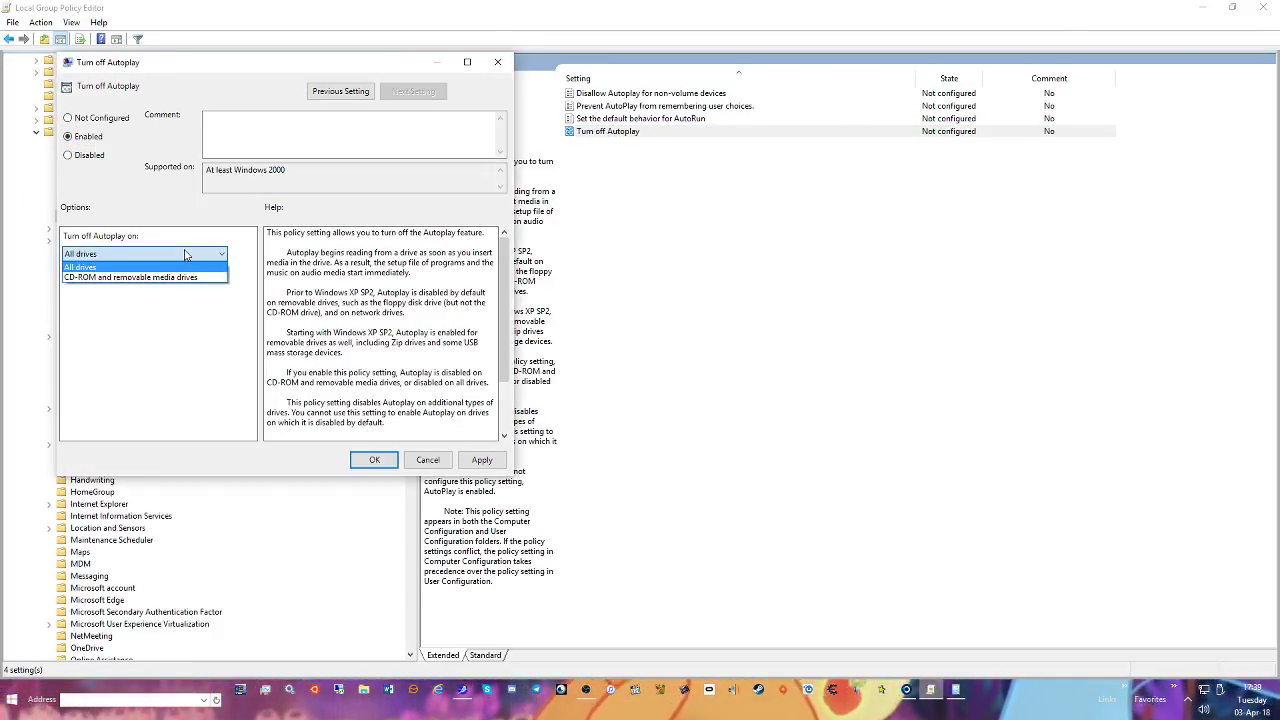
left_click(185, 254)
left_click(482, 460)
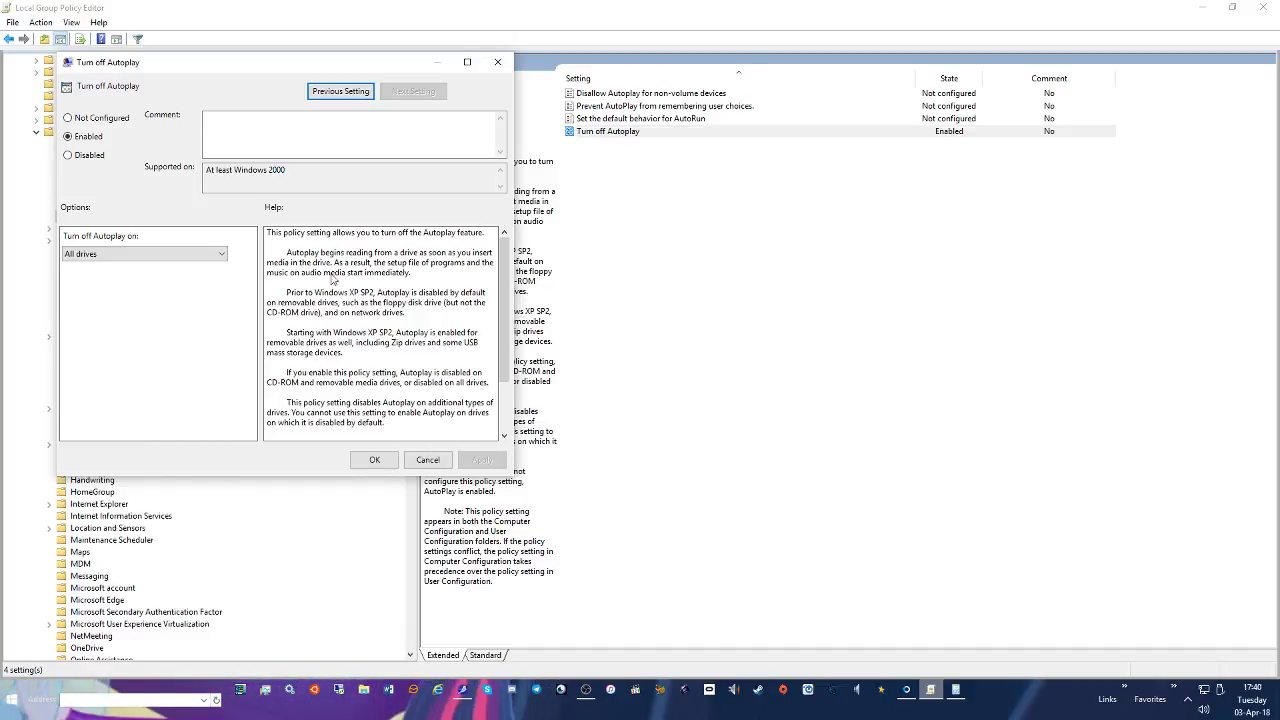
left_click(378, 459)
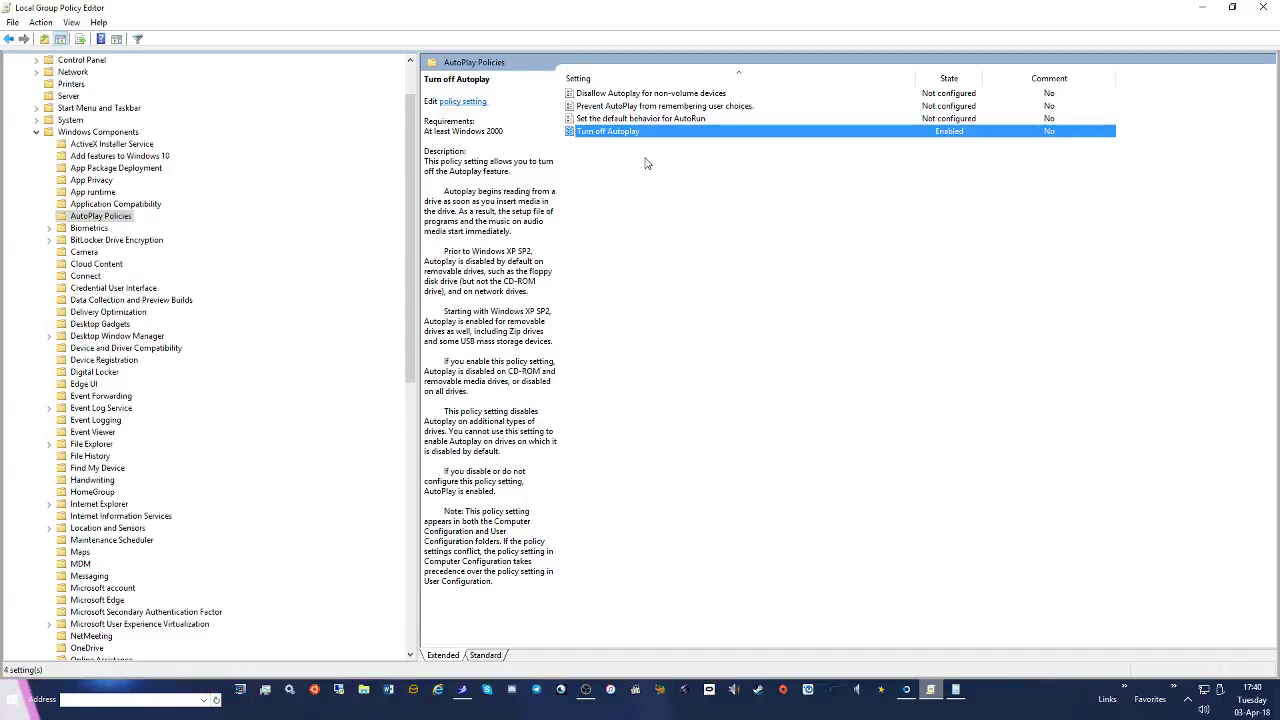
Expand the Biometrics and BitLocker Drive Encryption folders and review the policies listed there and under Camera
double_click(68, 229)
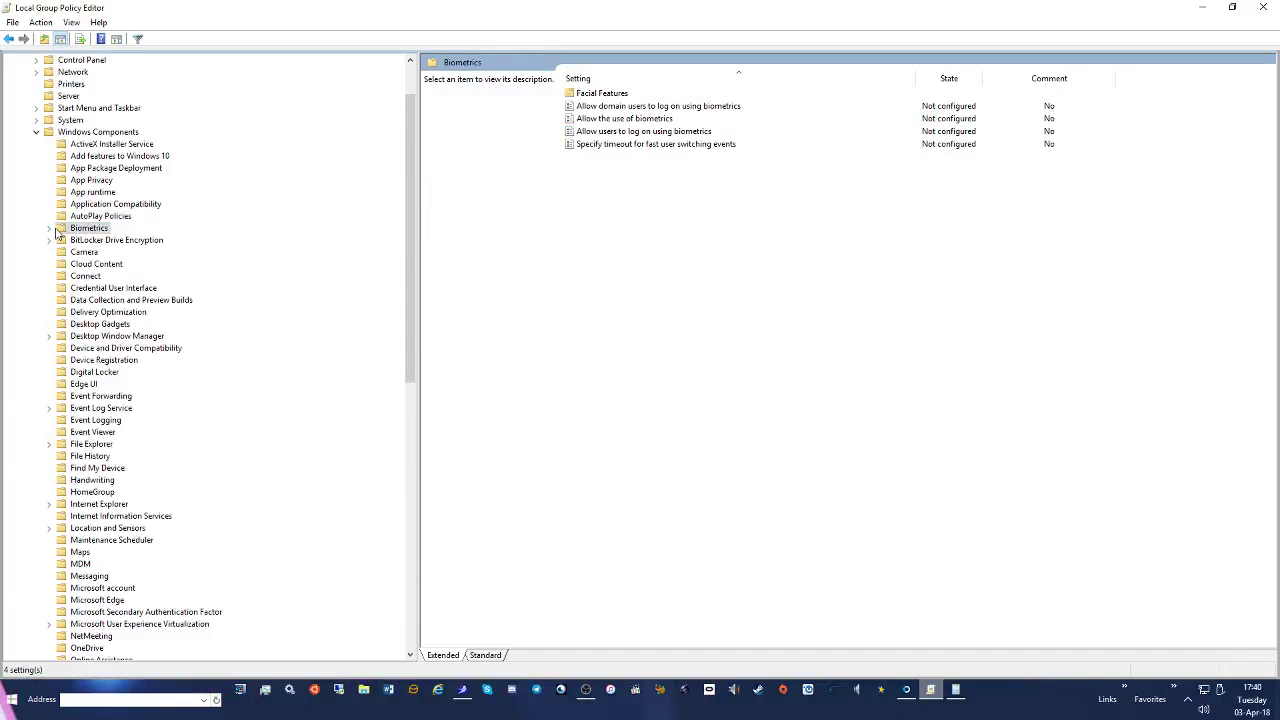
left_click(51, 253)
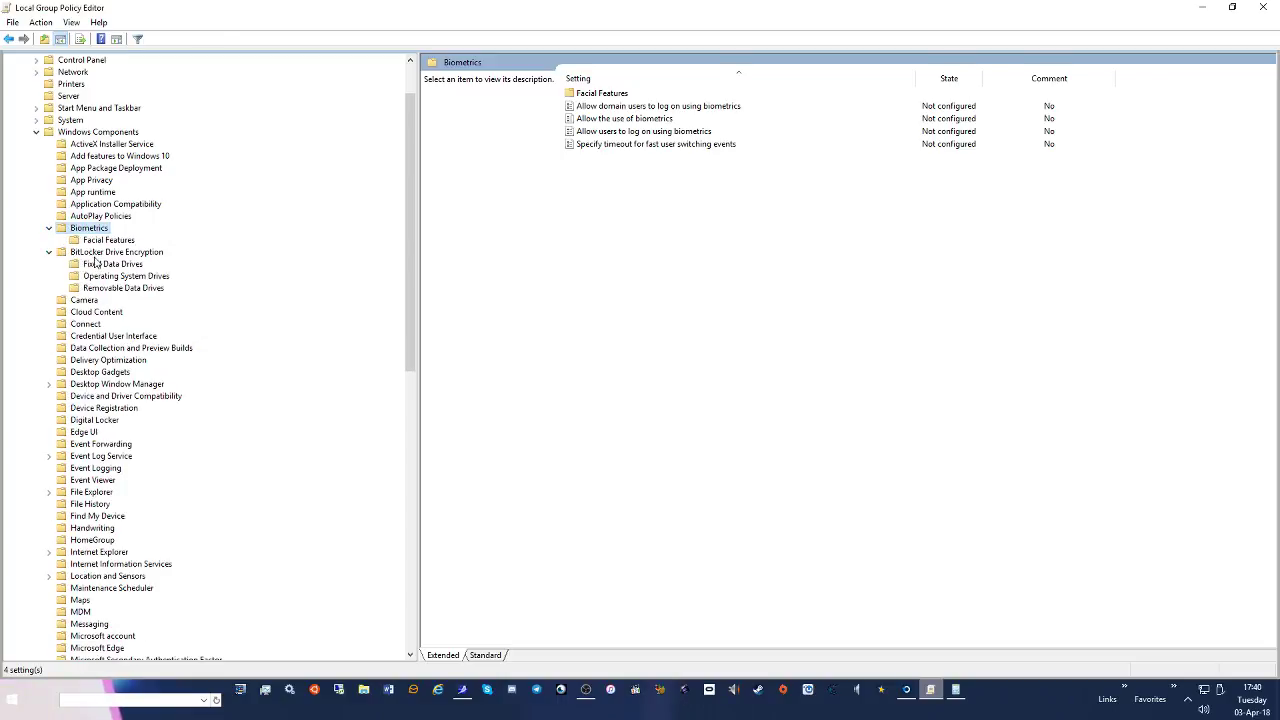
left_click(84, 257)
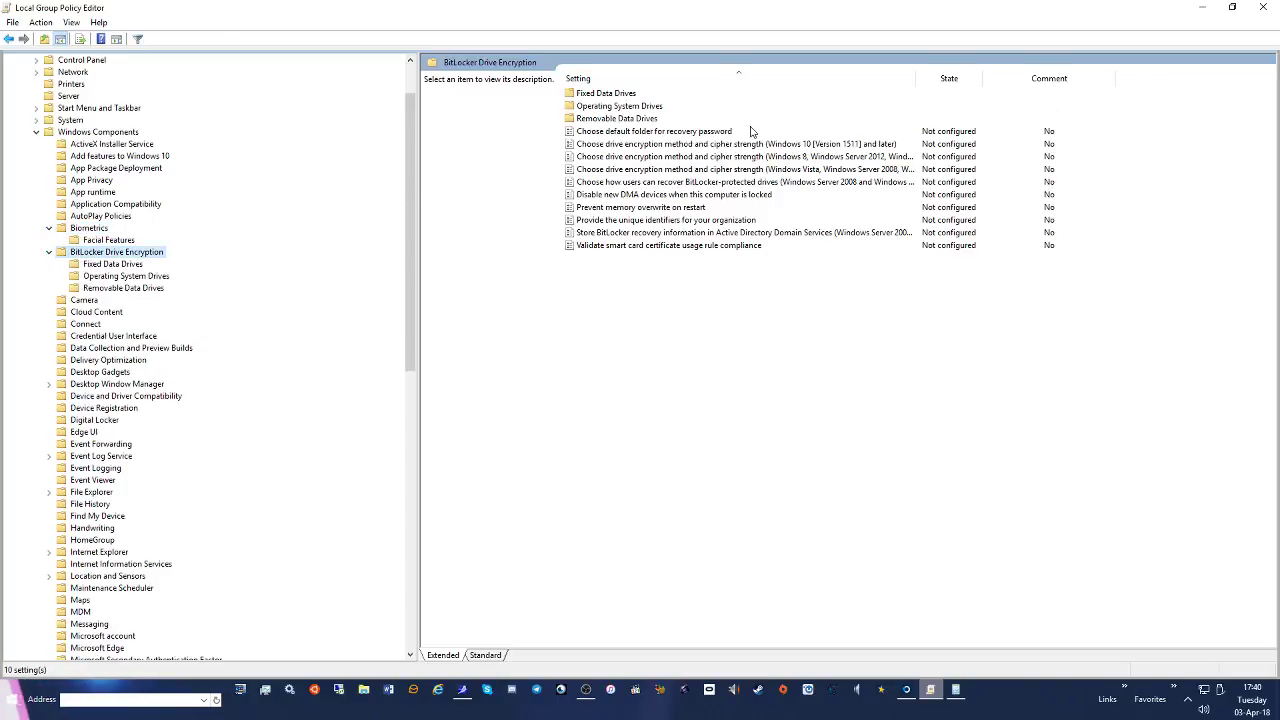
left_click(84, 300)
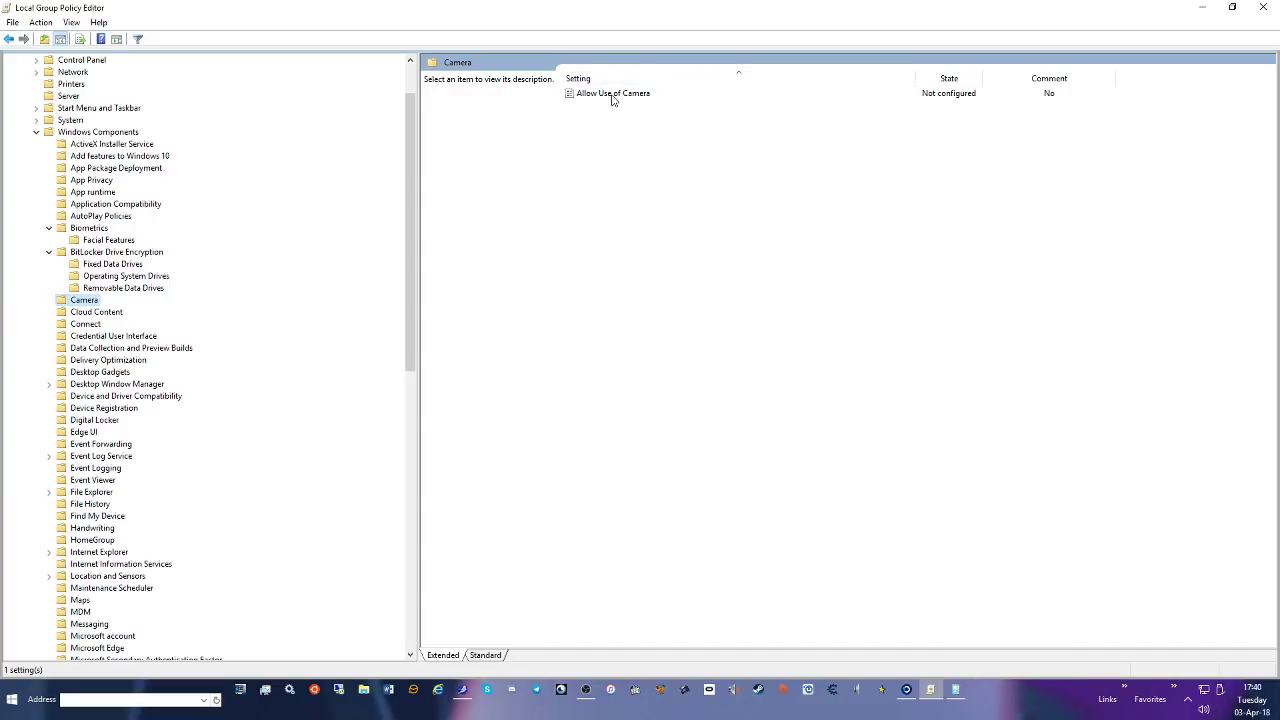
Disable the Allow device name to be sent in Windows diagnostic data and Allow Telemetry policies under Data Collection and Preview Builds
left_click(164, 349)
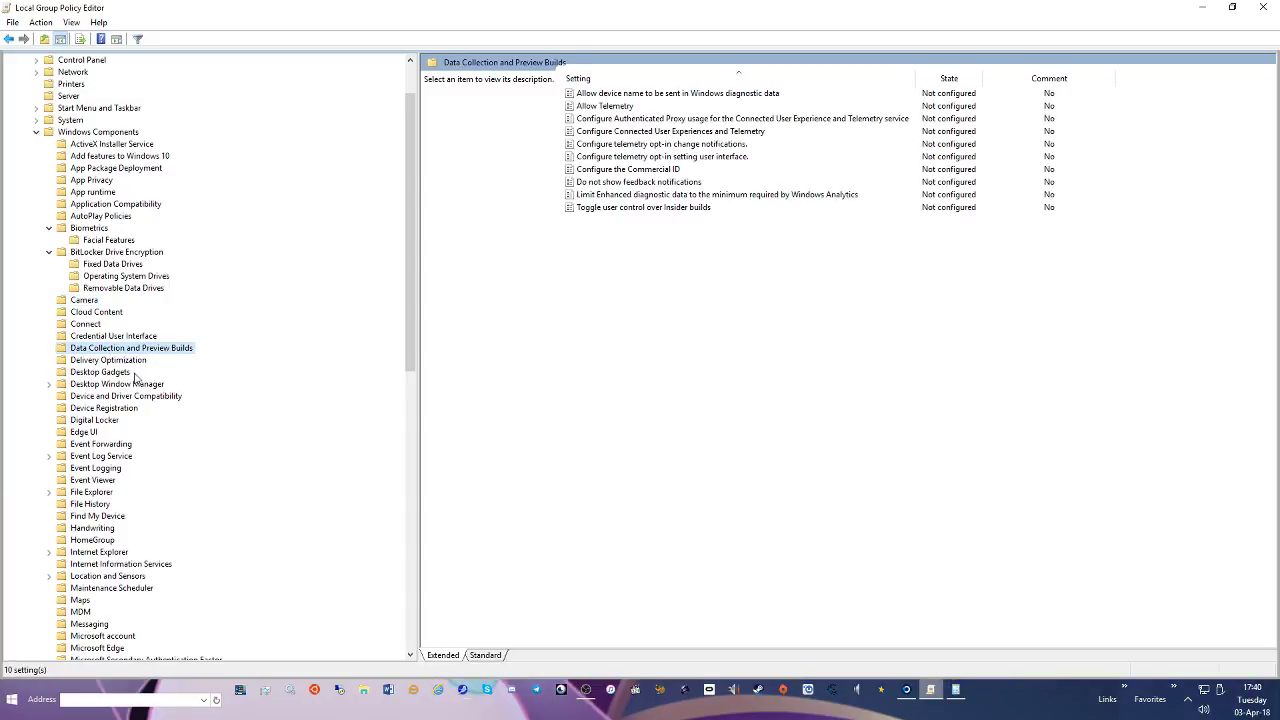
double_click(653, 93)
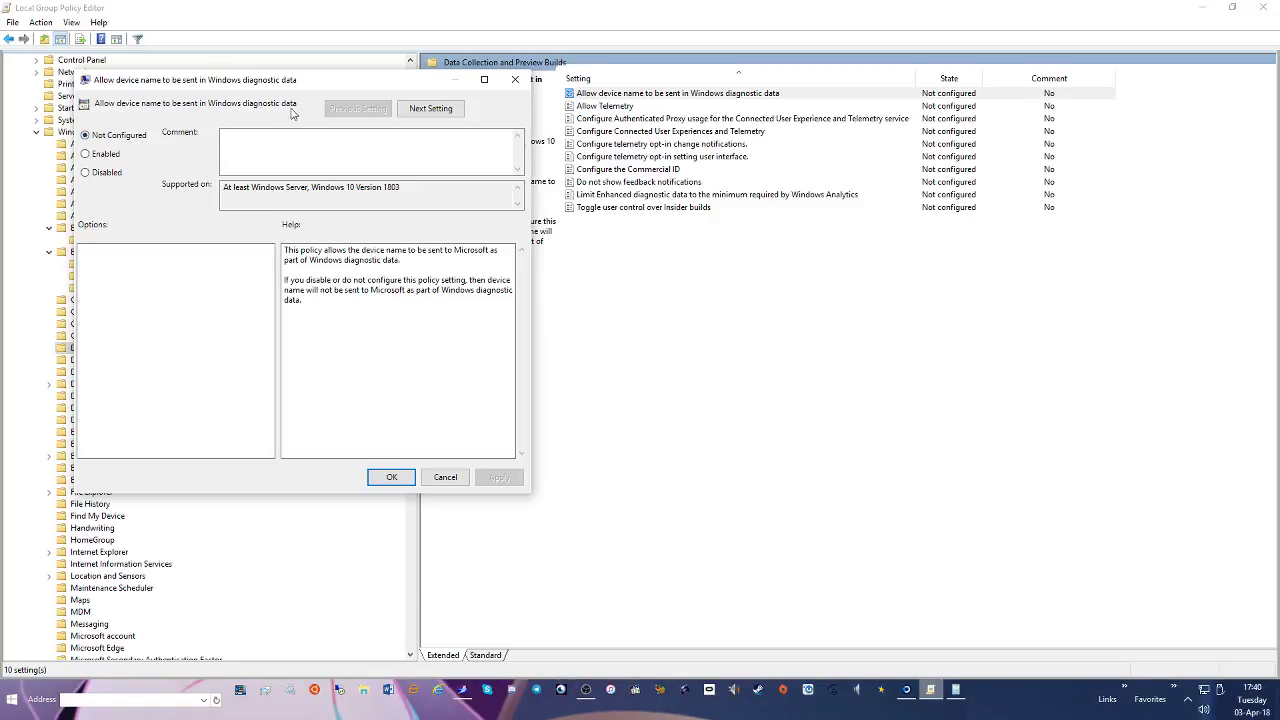
left_click(430, 108)
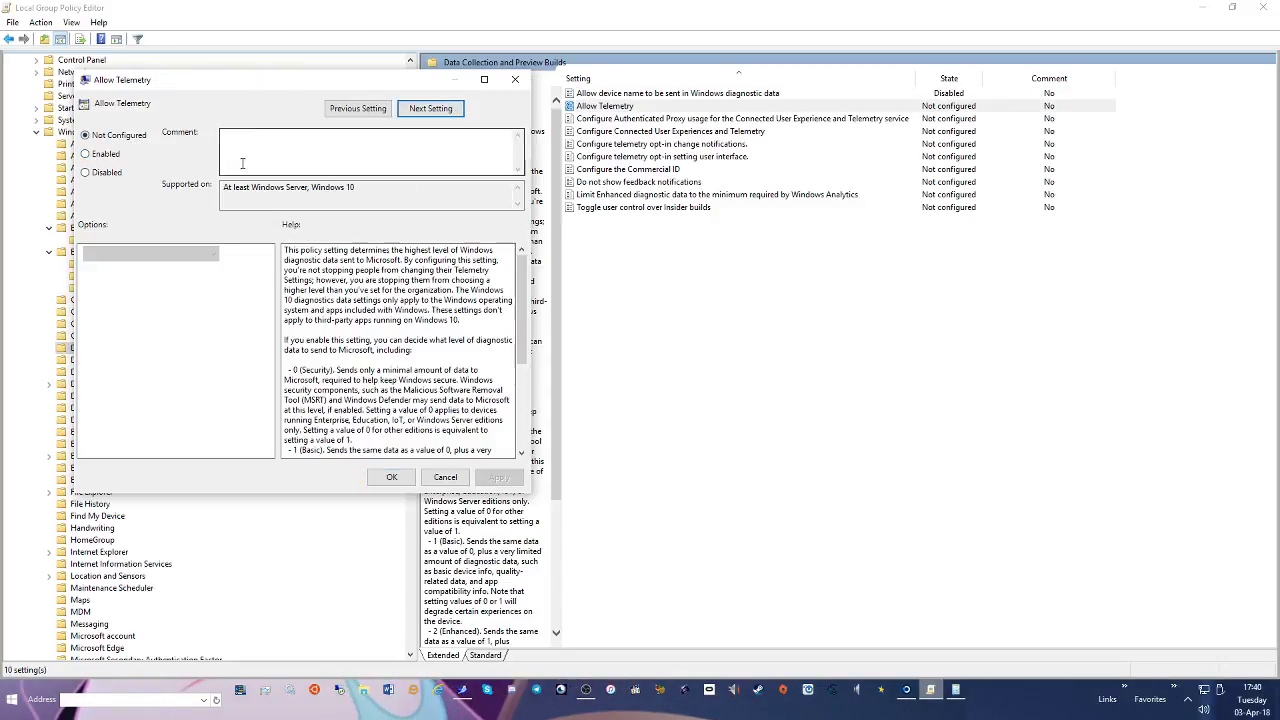
left_click(86, 172)
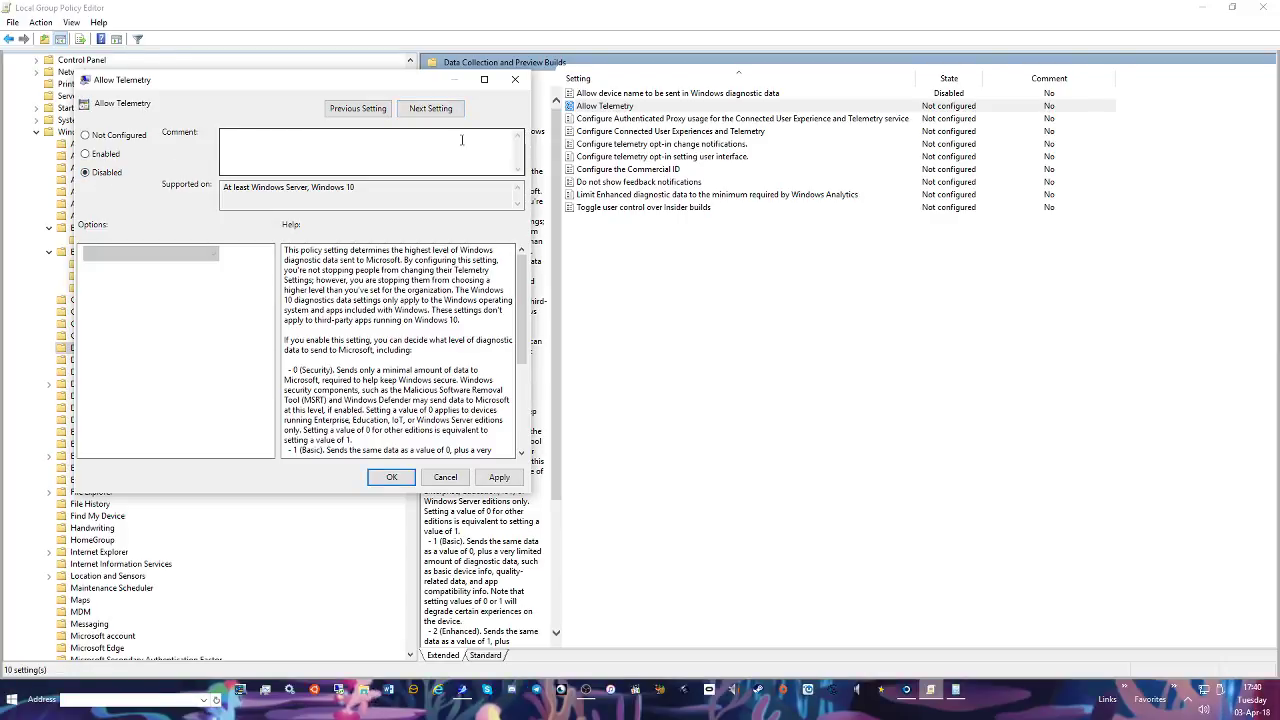
left_click(430, 108)
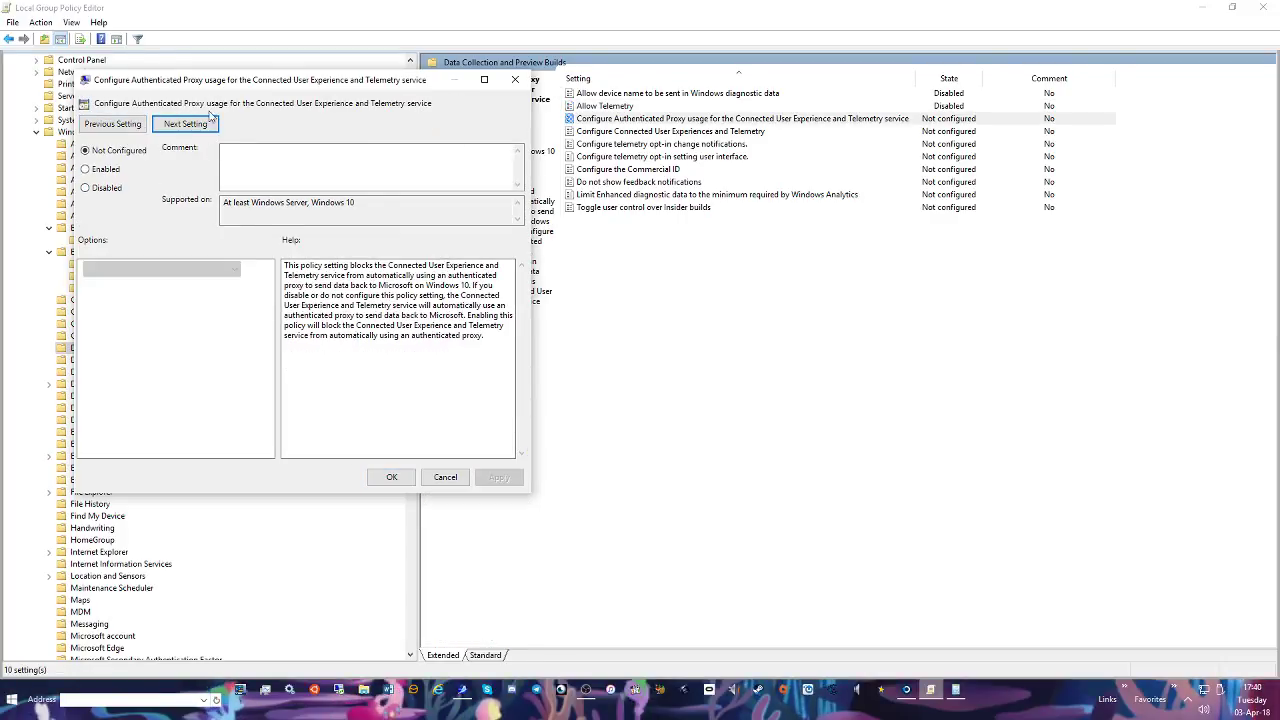
Disable the Configure Authenticated Proxy usage and Configure Connected User Experiences and Telemetry policies
left_click(86, 188)
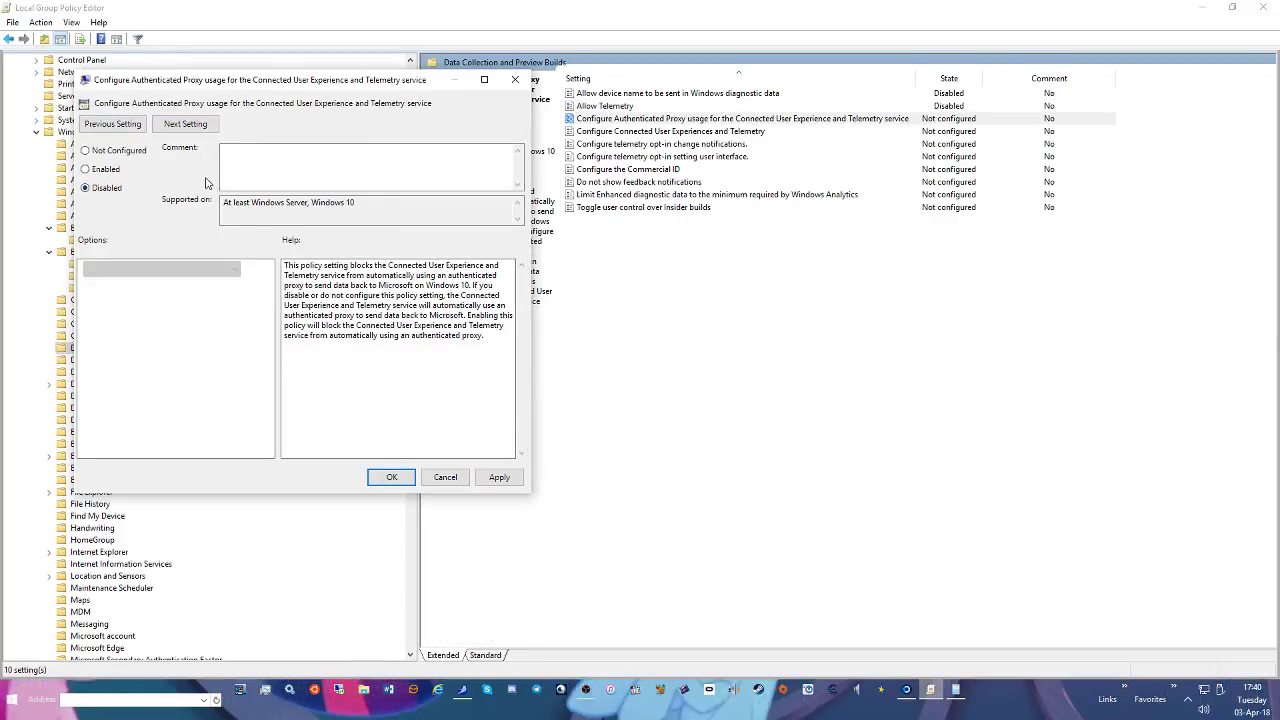
left_click(200, 124)
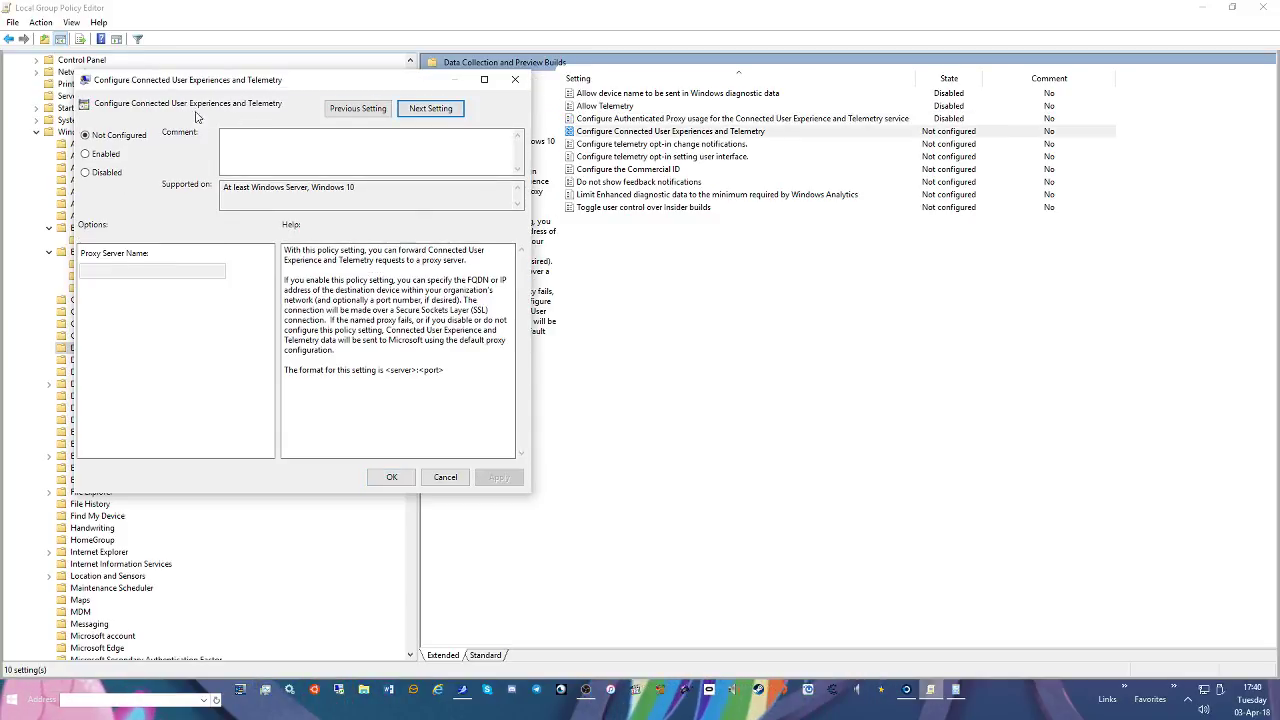
left_click(101, 174)
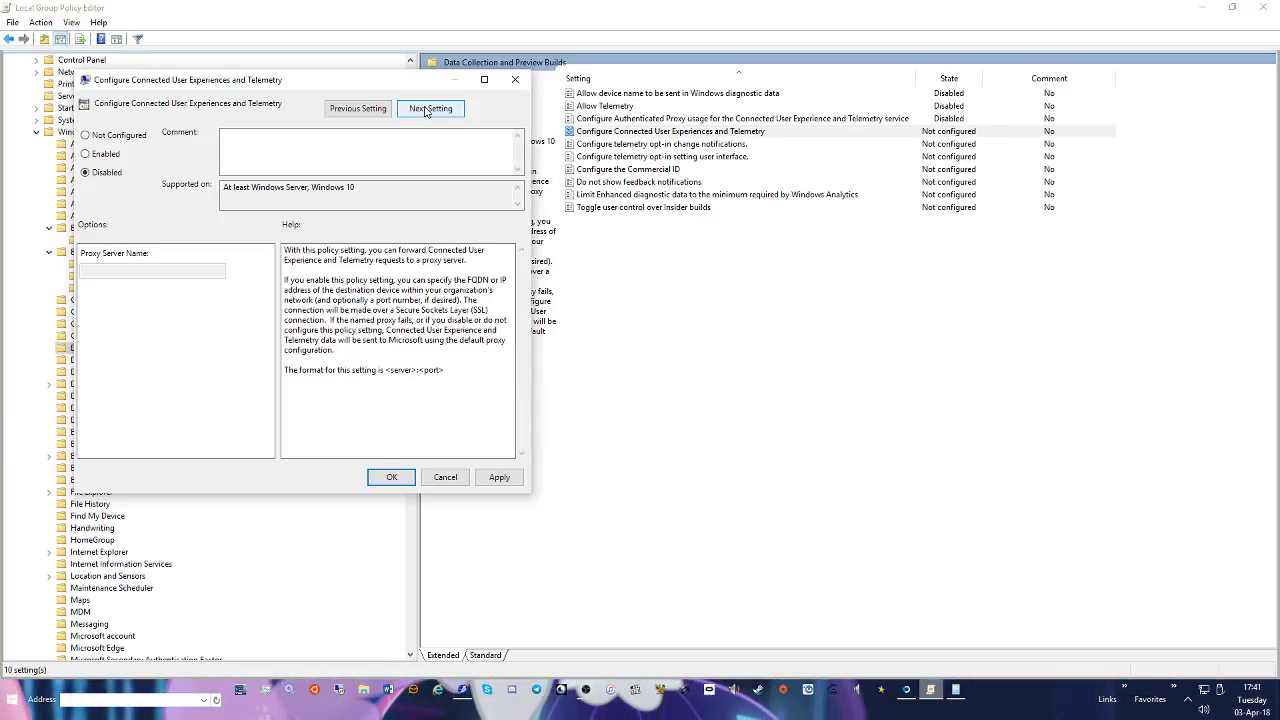
left_click(422, 112)
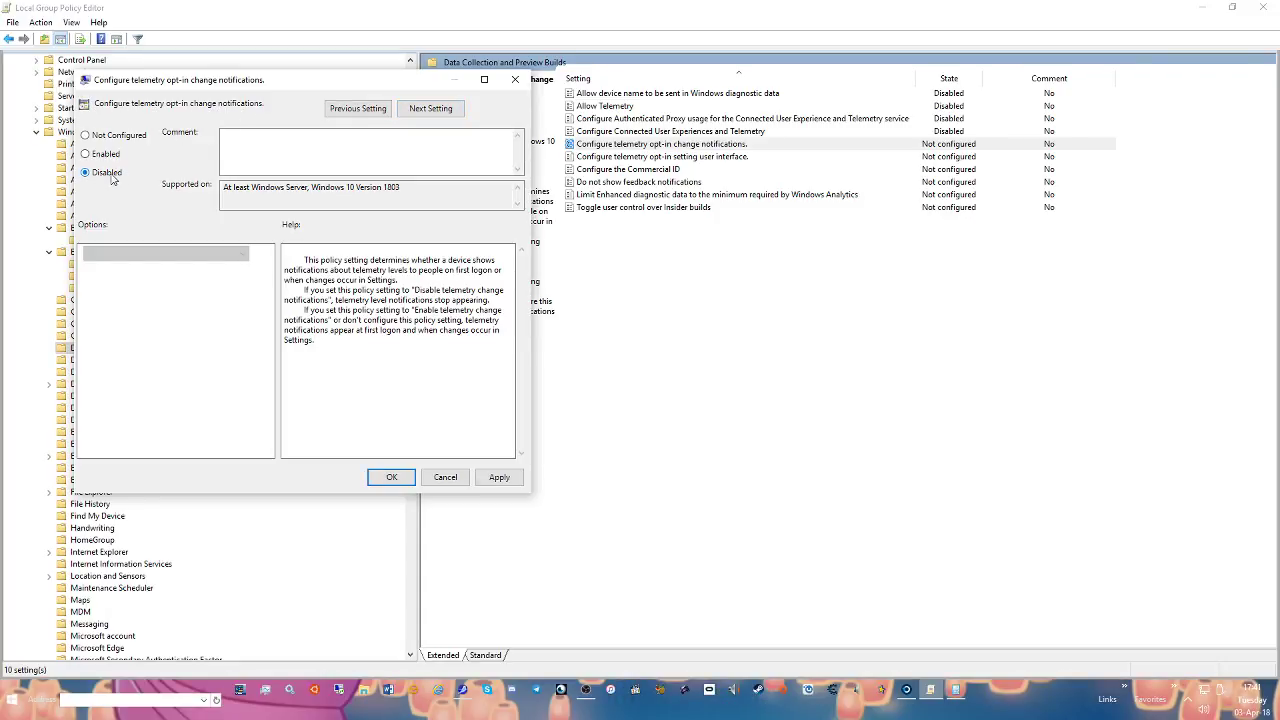
Try to disable the Configure telemetry opt-in change notifications and Configure telemetry opt-in setting user interface policies
left_click(445, 110)
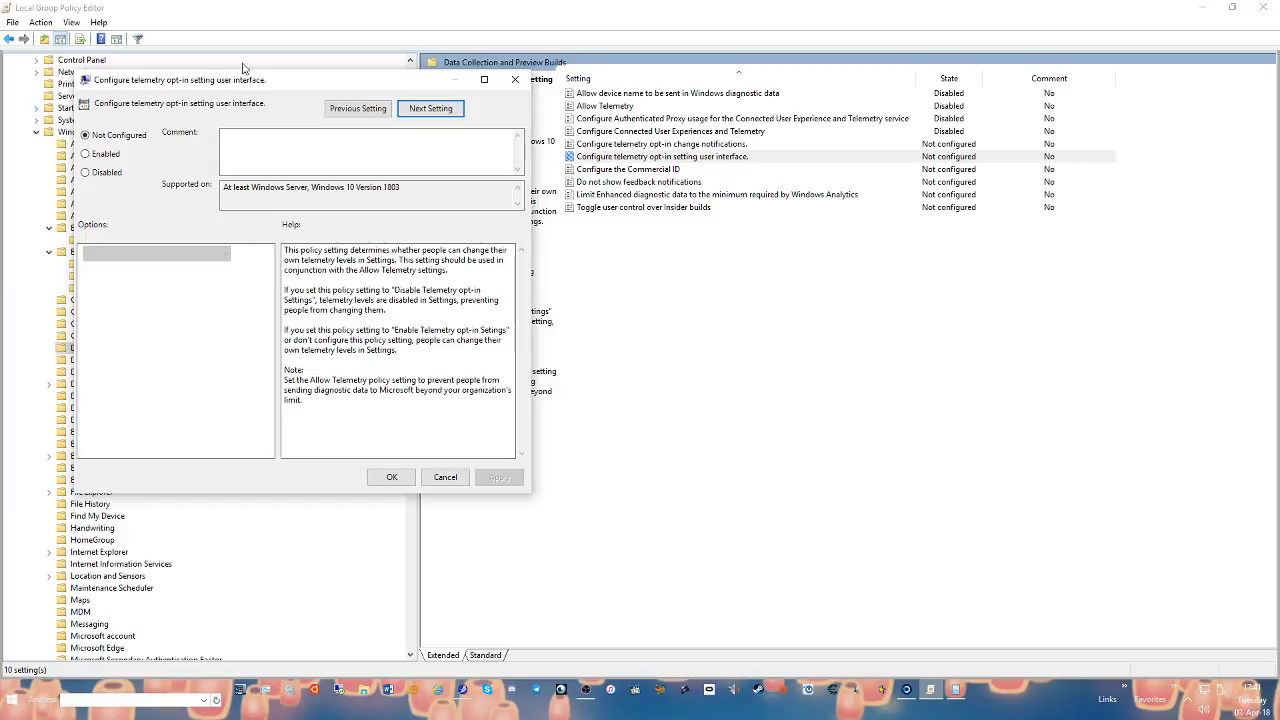
left_click(86, 173)
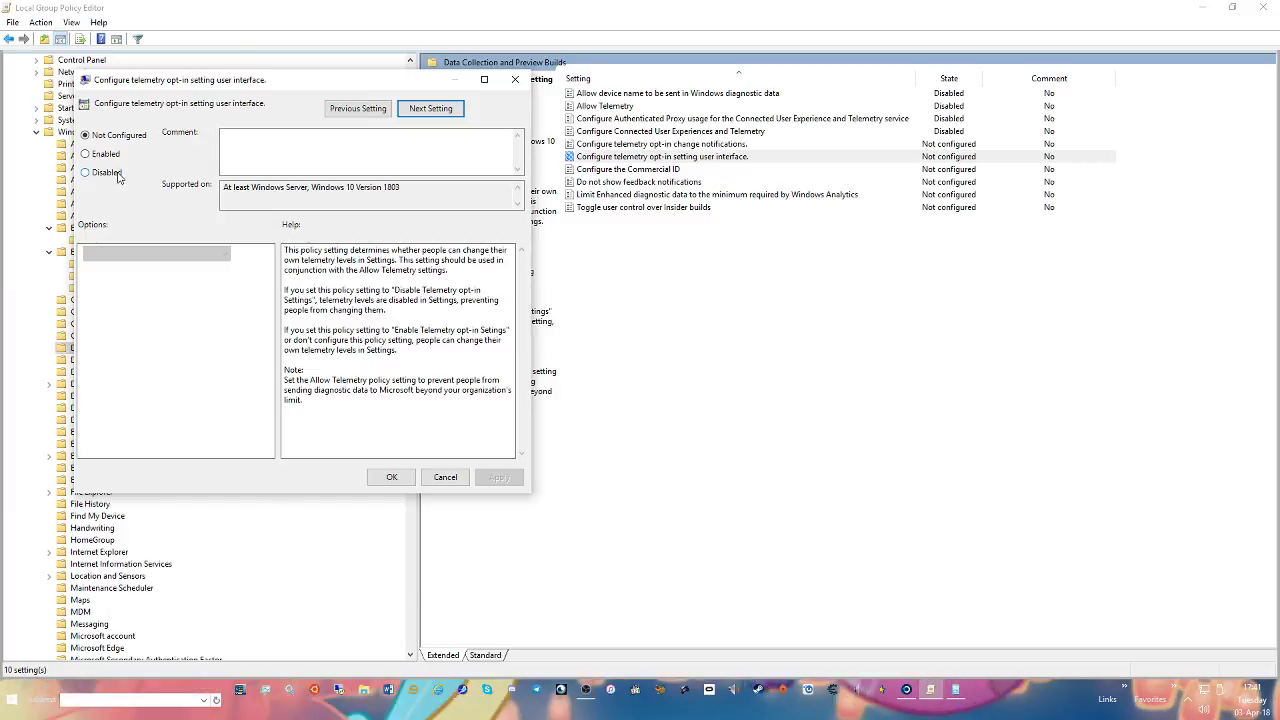
left_click(448, 109)
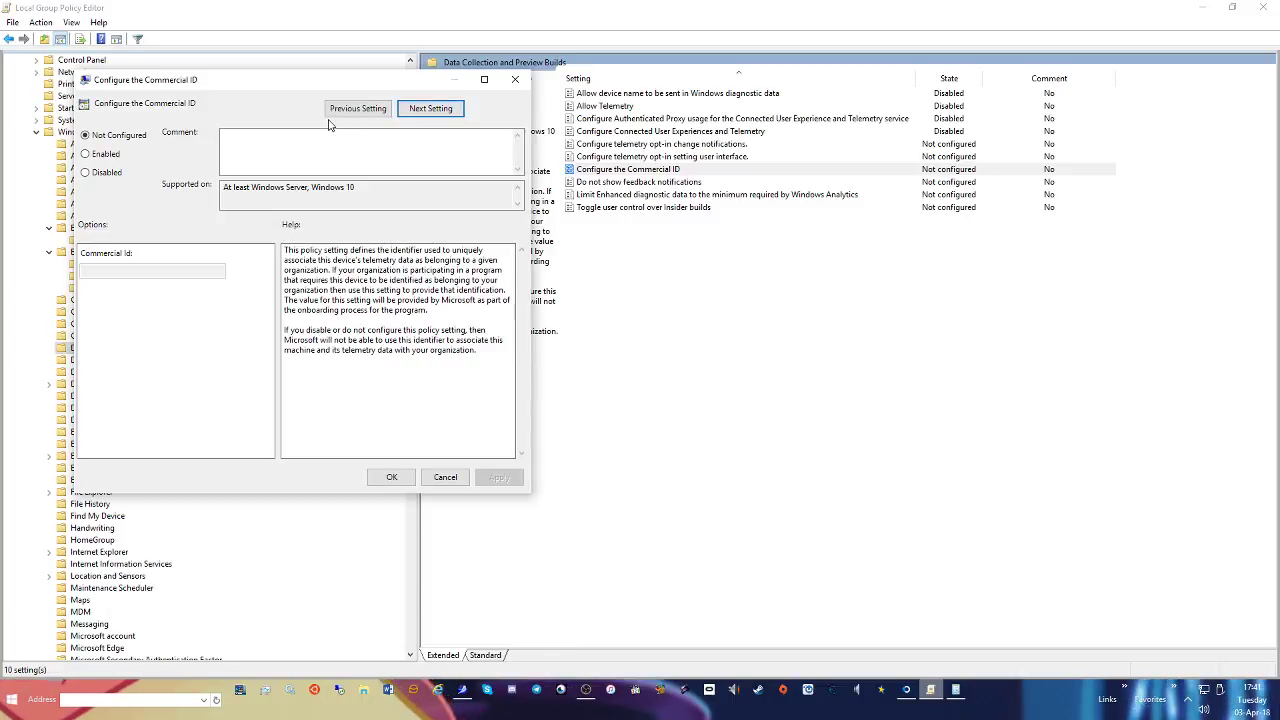
left_click(357, 108)
left_click(357, 108)
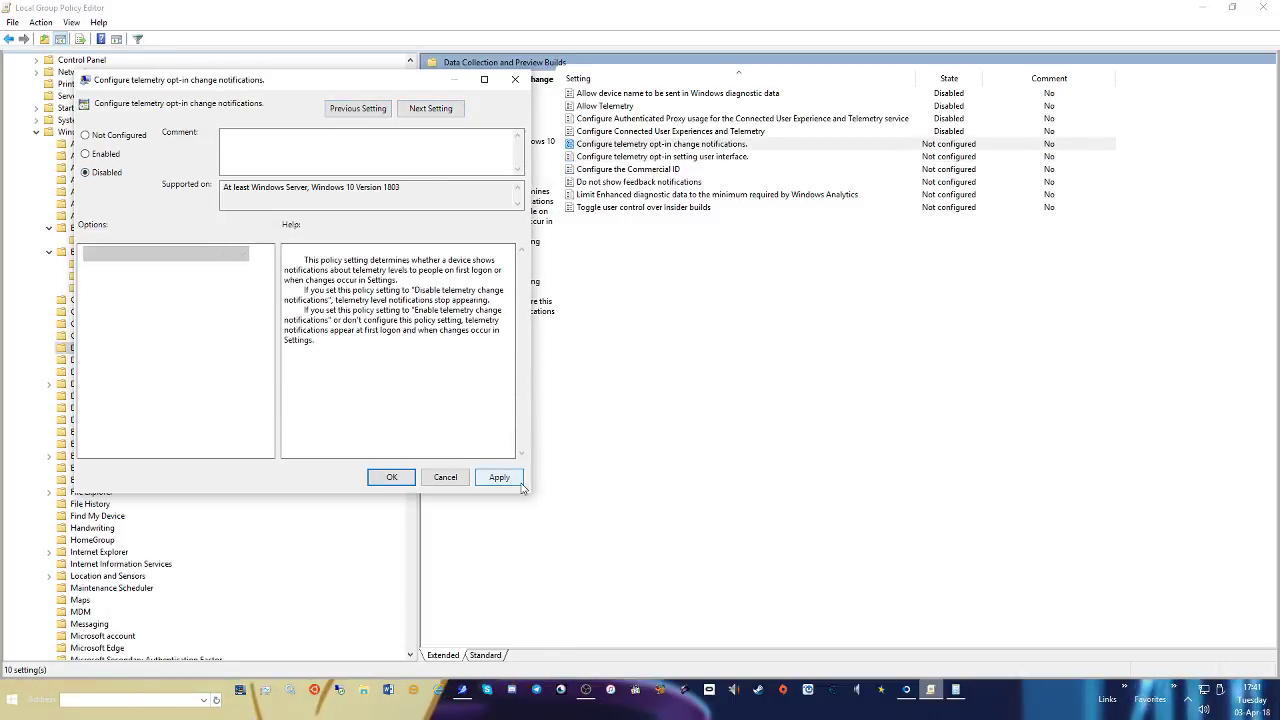
left_click(430, 108)
left_click(86, 173)
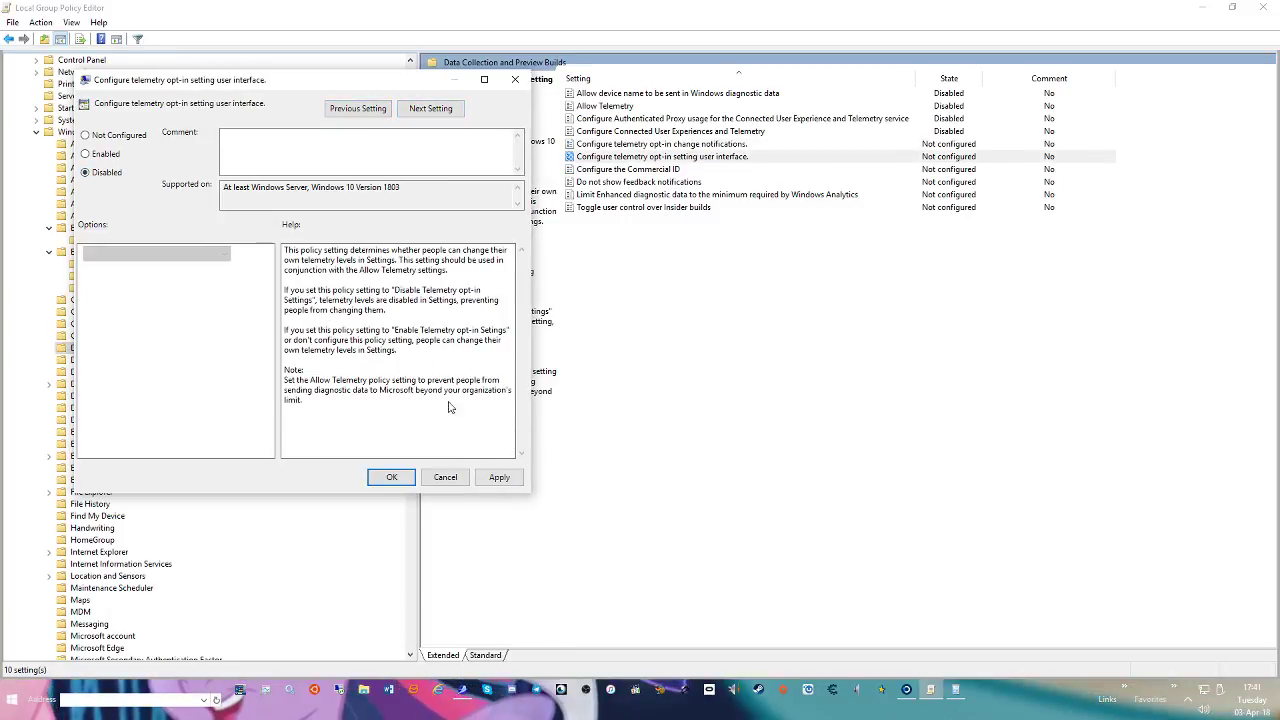
left_click(499, 477)
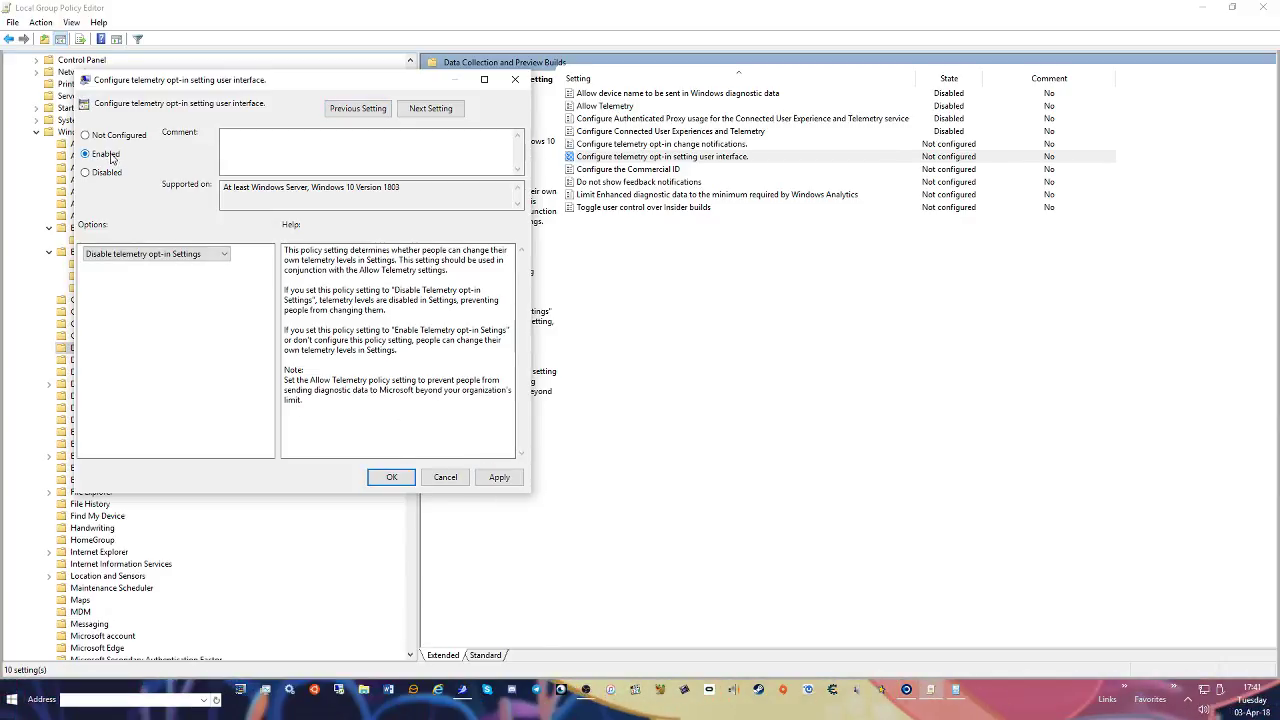
Enable the telemetry opt-in setting user interface policy with Disable telemetry opt-in Settings, and the opt-in change notifications policy with Disable telemetry change notifications
left_click(358, 112)
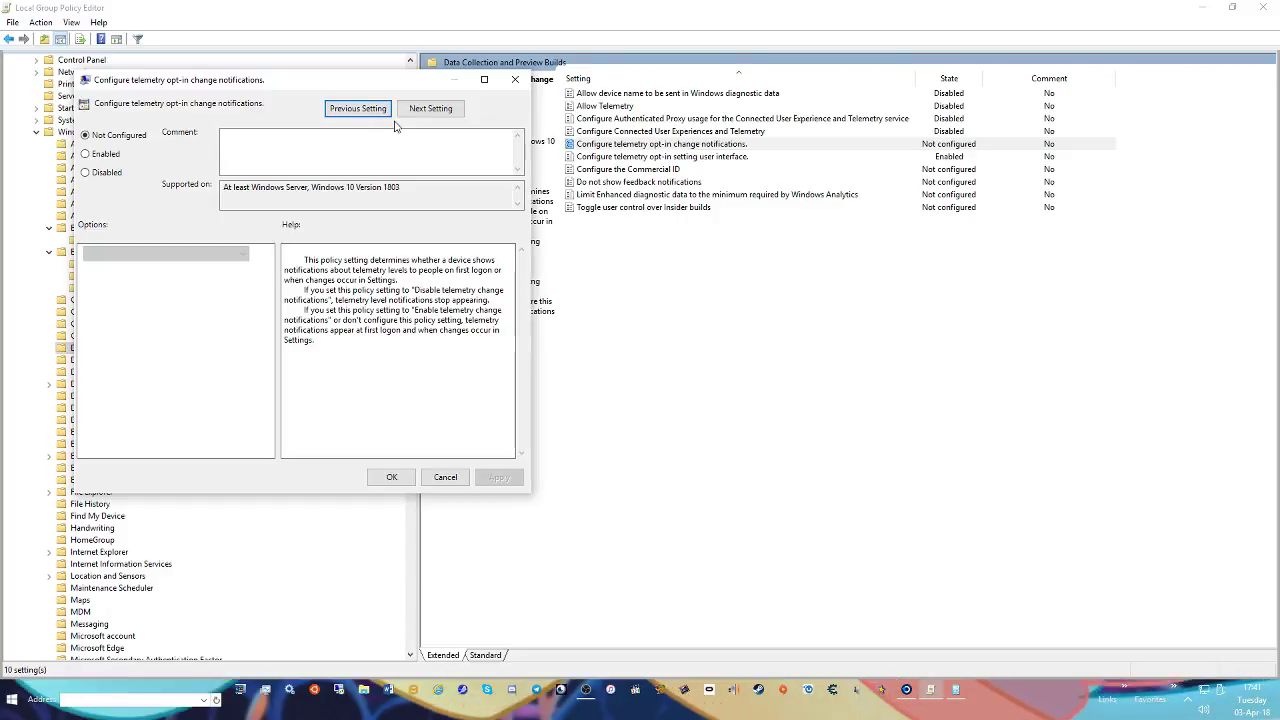
left_click(117, 154)
left_click(125, 254)
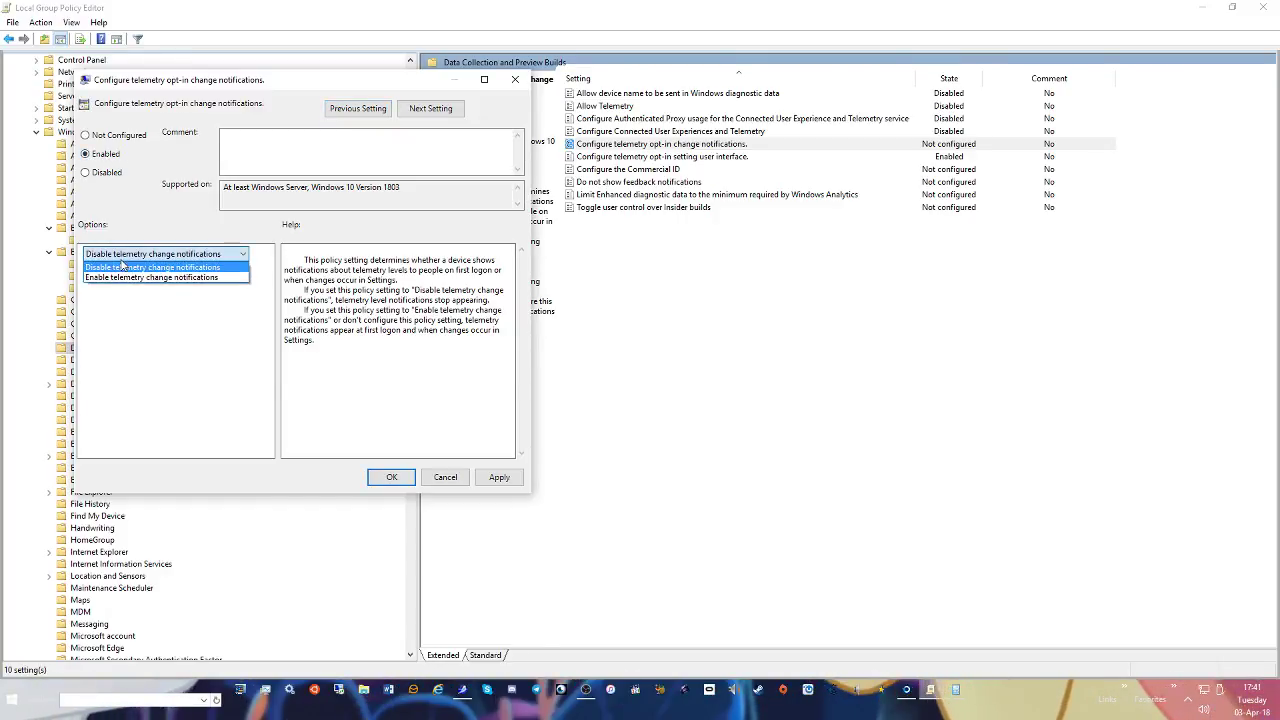
left_click(176, 266)
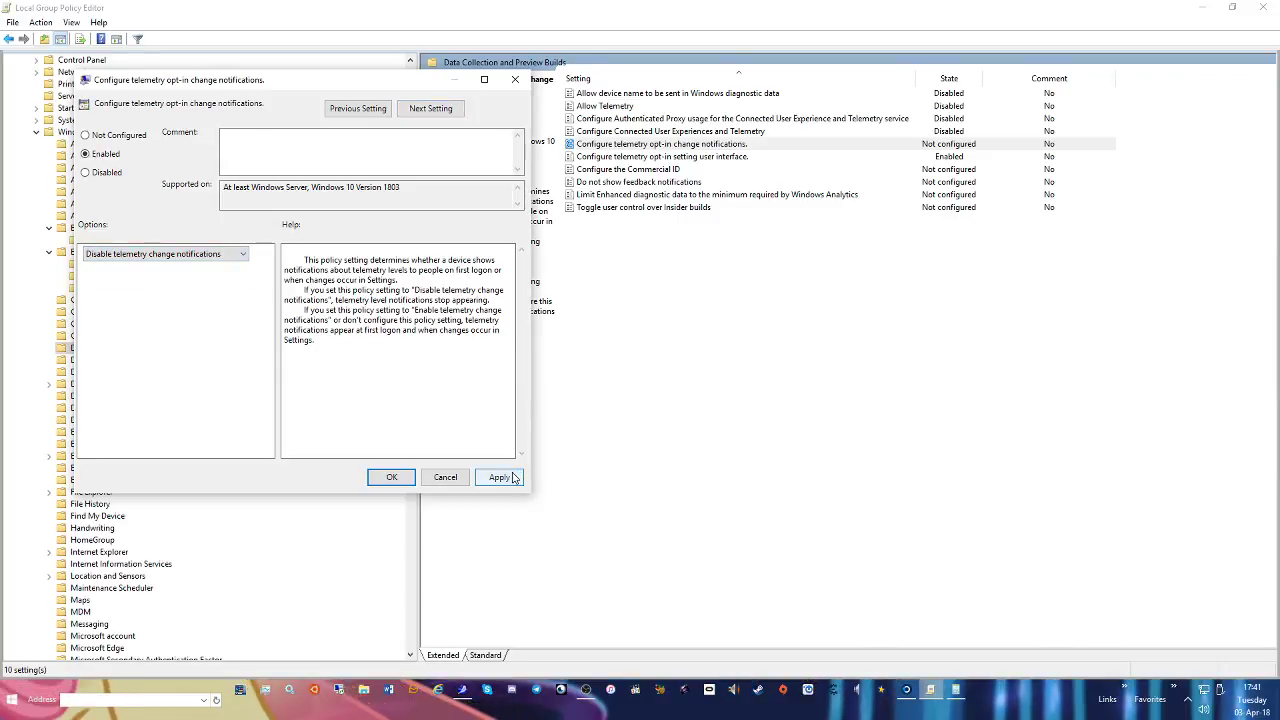
left_click(428, 109)
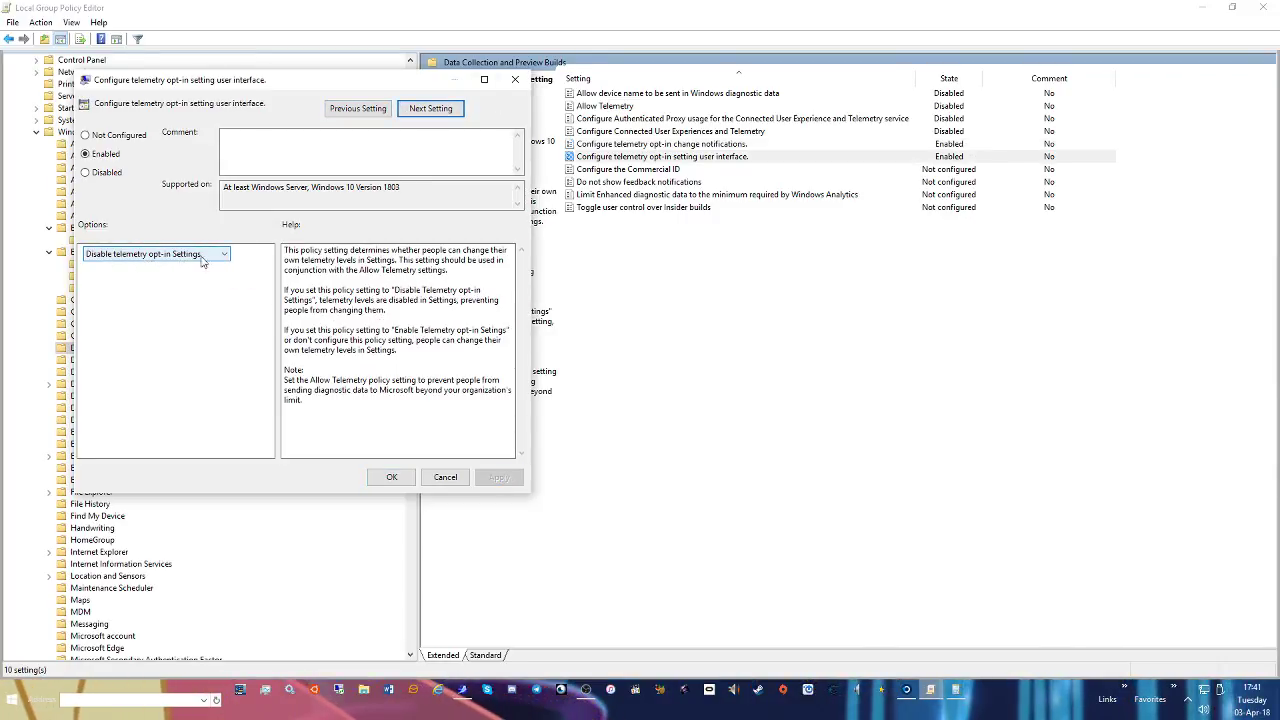
Disable the Configure the Commercial ID policy and enable the Do not show feedback notifications policy
left_click(445, 112)
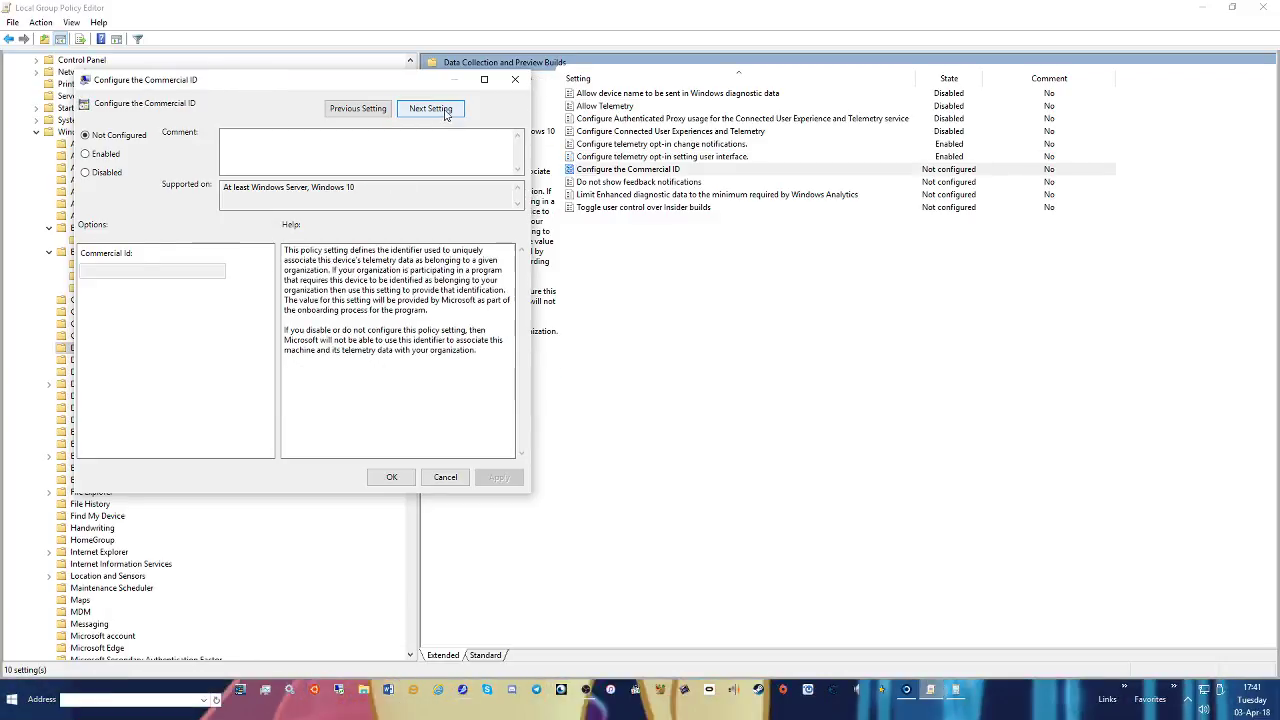
left_click(110, 154)
left_click(112, 172)
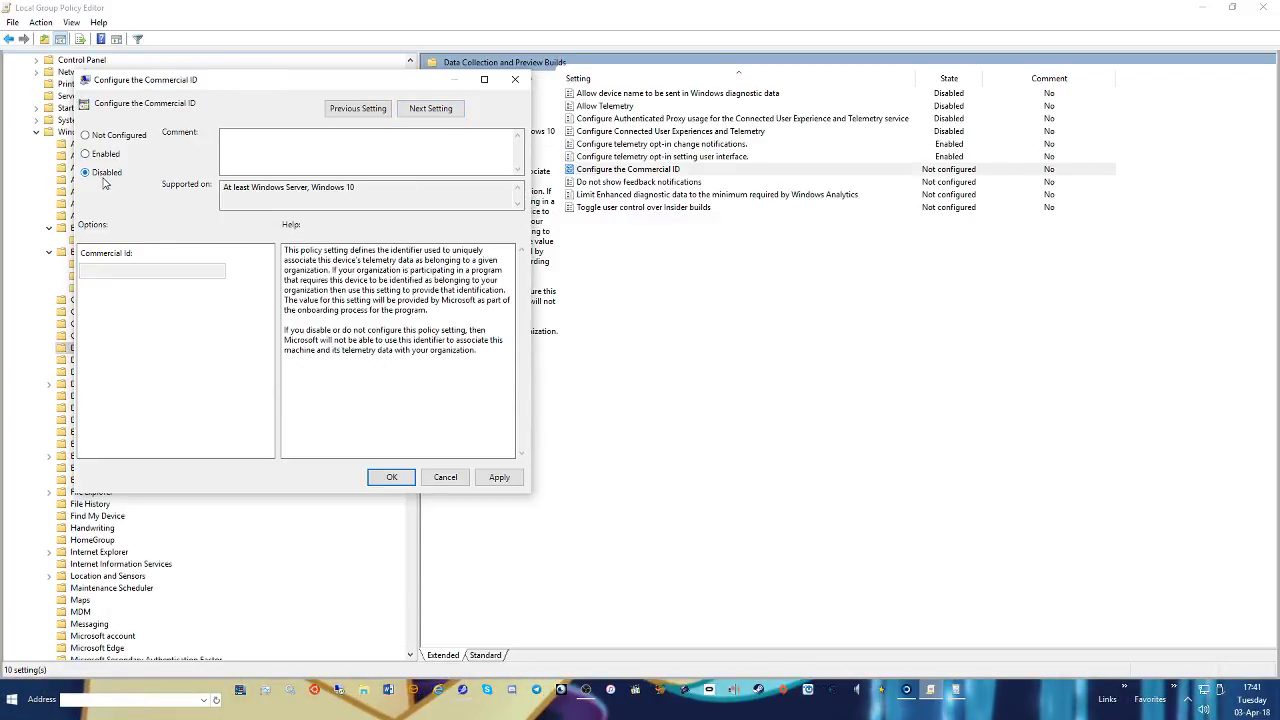
left_click(437, 111)
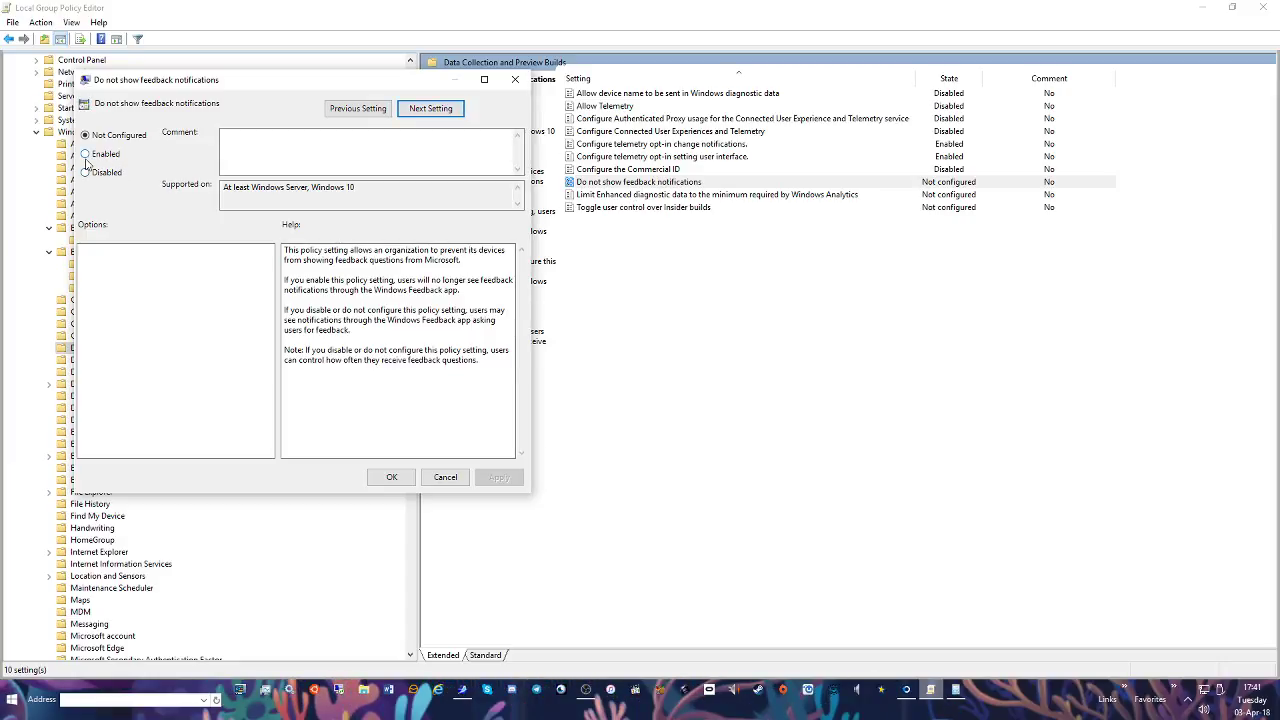
left_click(438, 111)
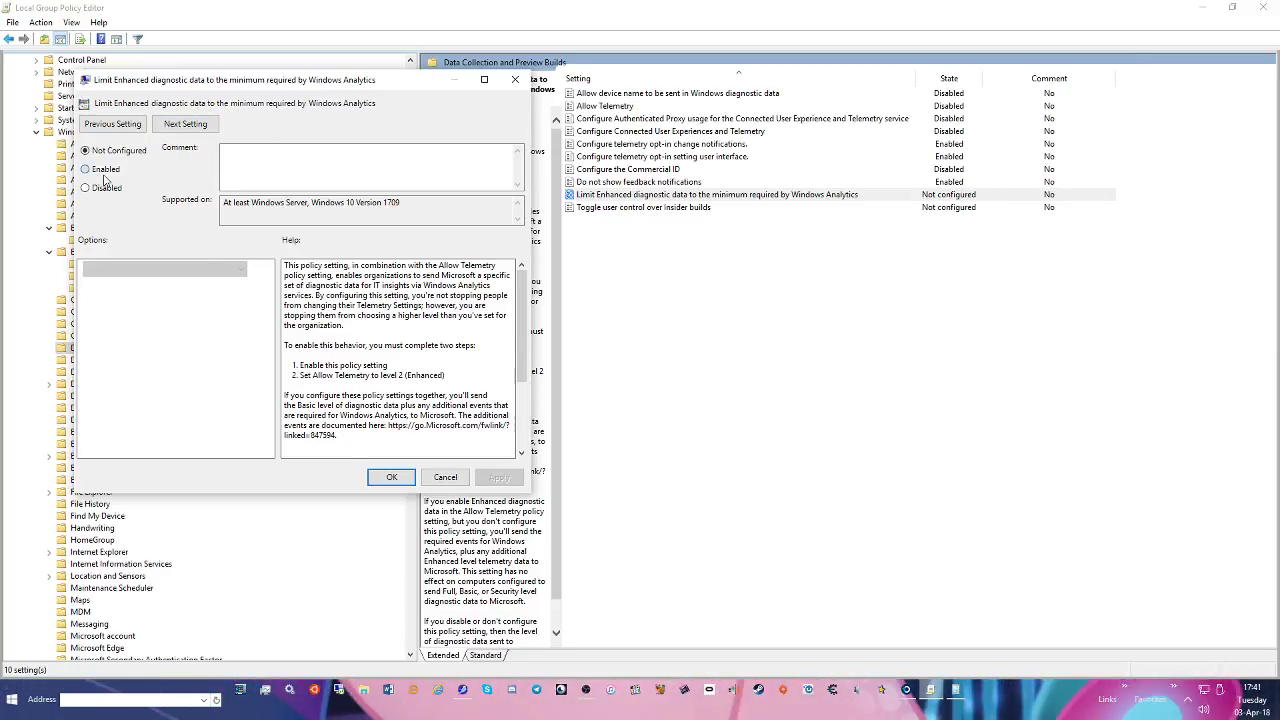
Enable the Limit Enhanced diagnostic data policy with the Disable Windows Analytics collection option
left_click(101, 170)
left_click(195, 269)
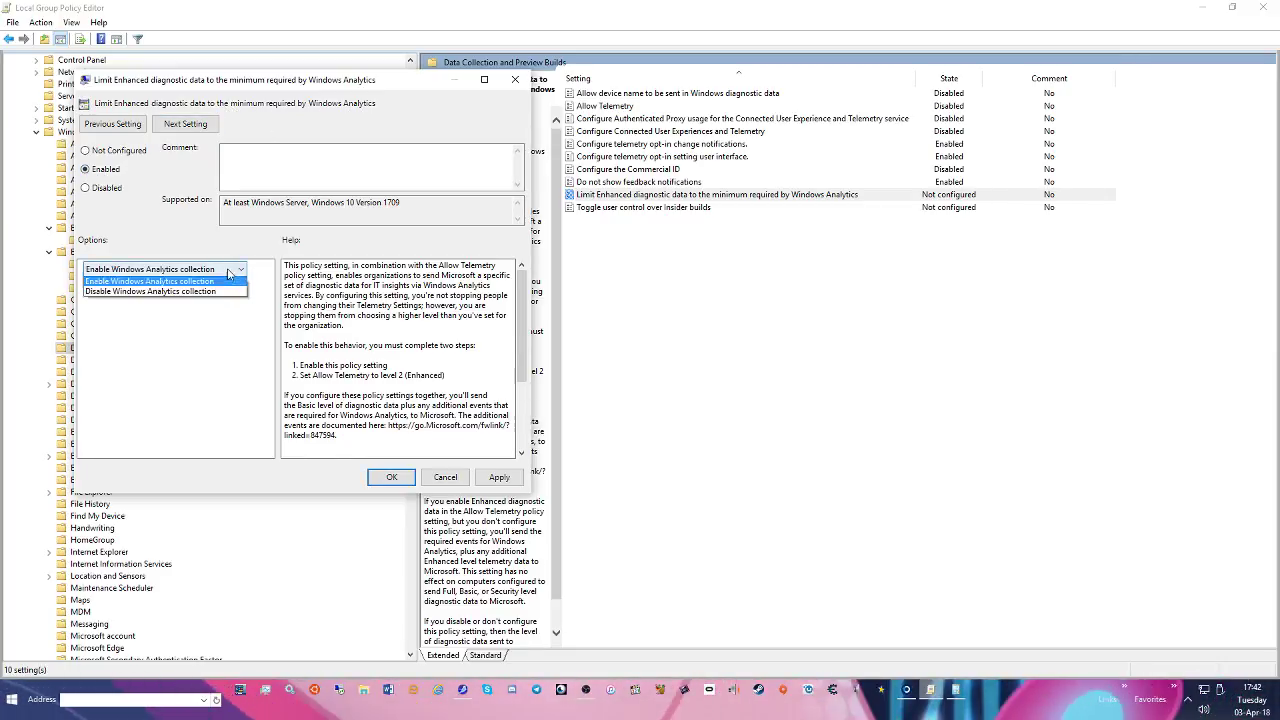
left_click(112, 294)
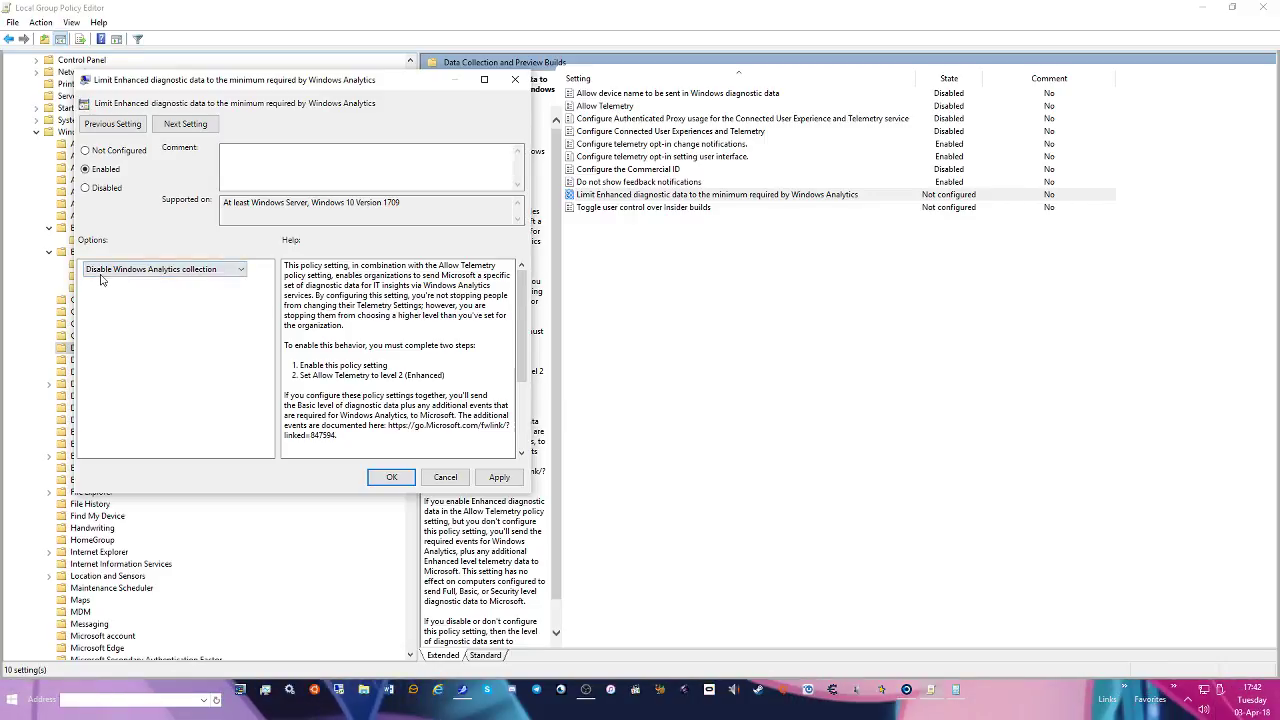
left_click(499, 477)
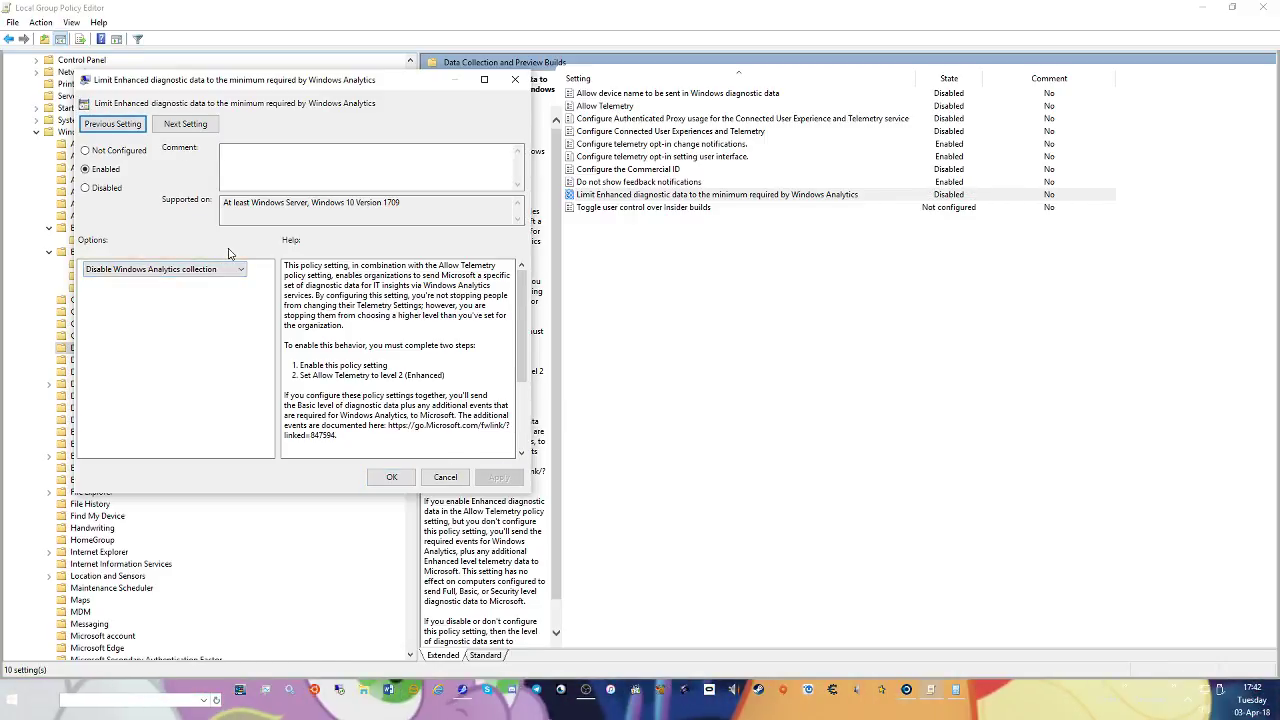
Disable the Toggle user control over Insider builds policy
left_click(186, 124)
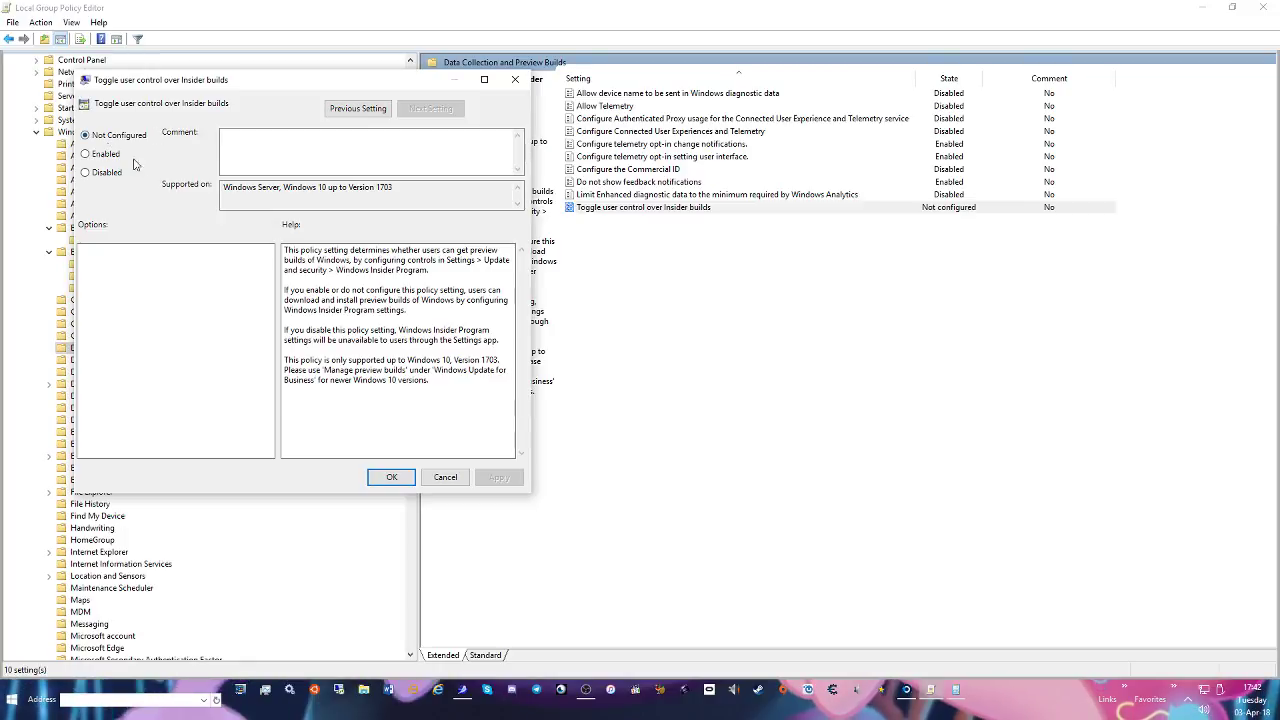
left_click(90, 172)
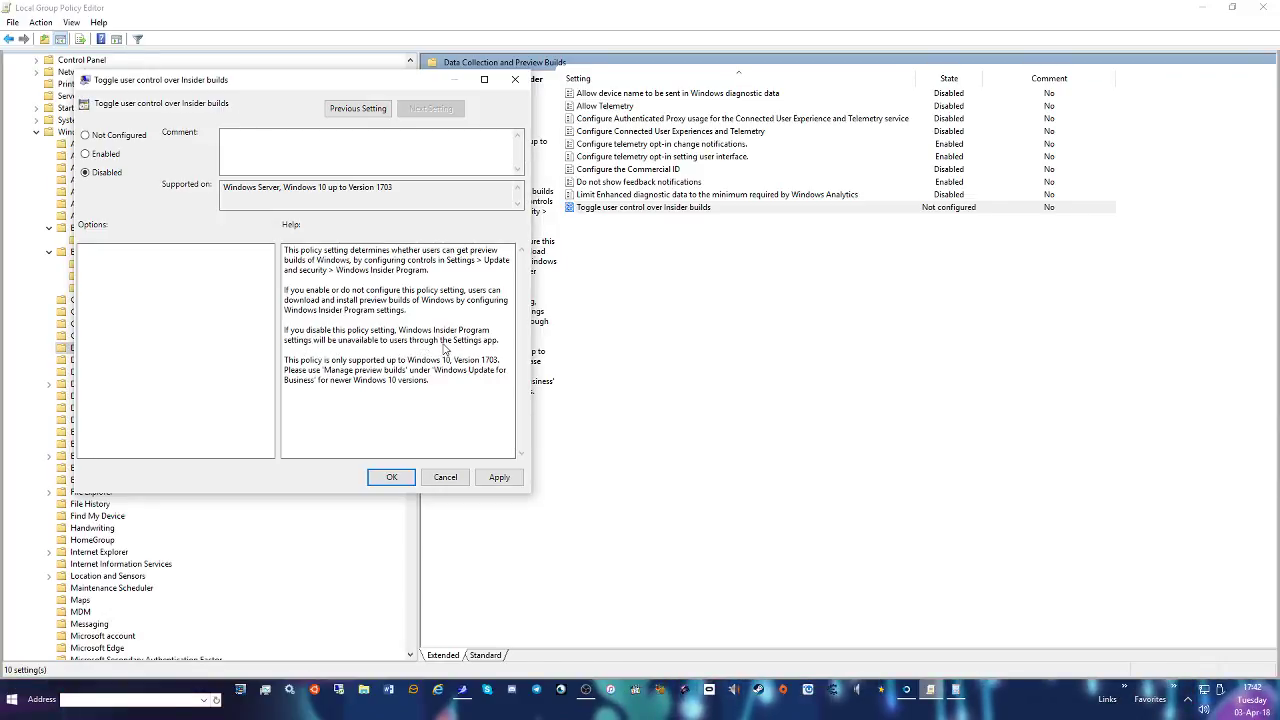
left_click(392, 477)
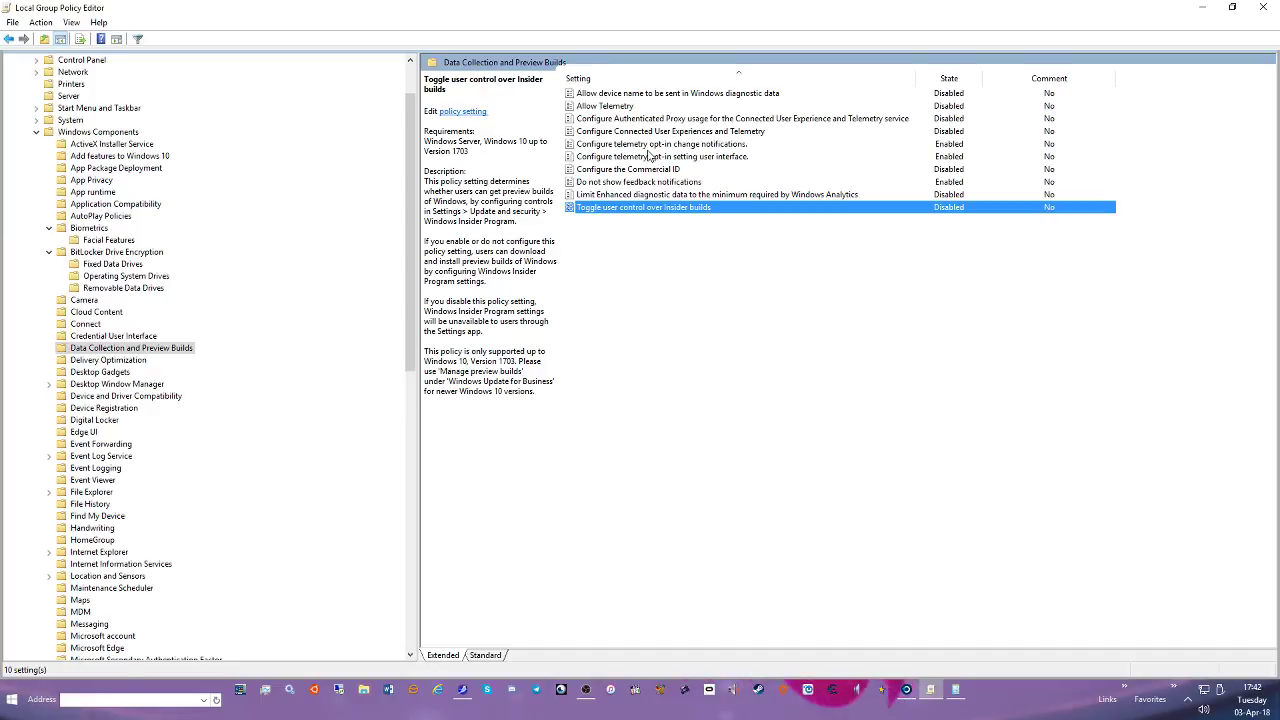
Under Desktop Gadgets, enable the policy restricting unpacking and installation of gadgets that are not digitally signed
left_click(110, 360)
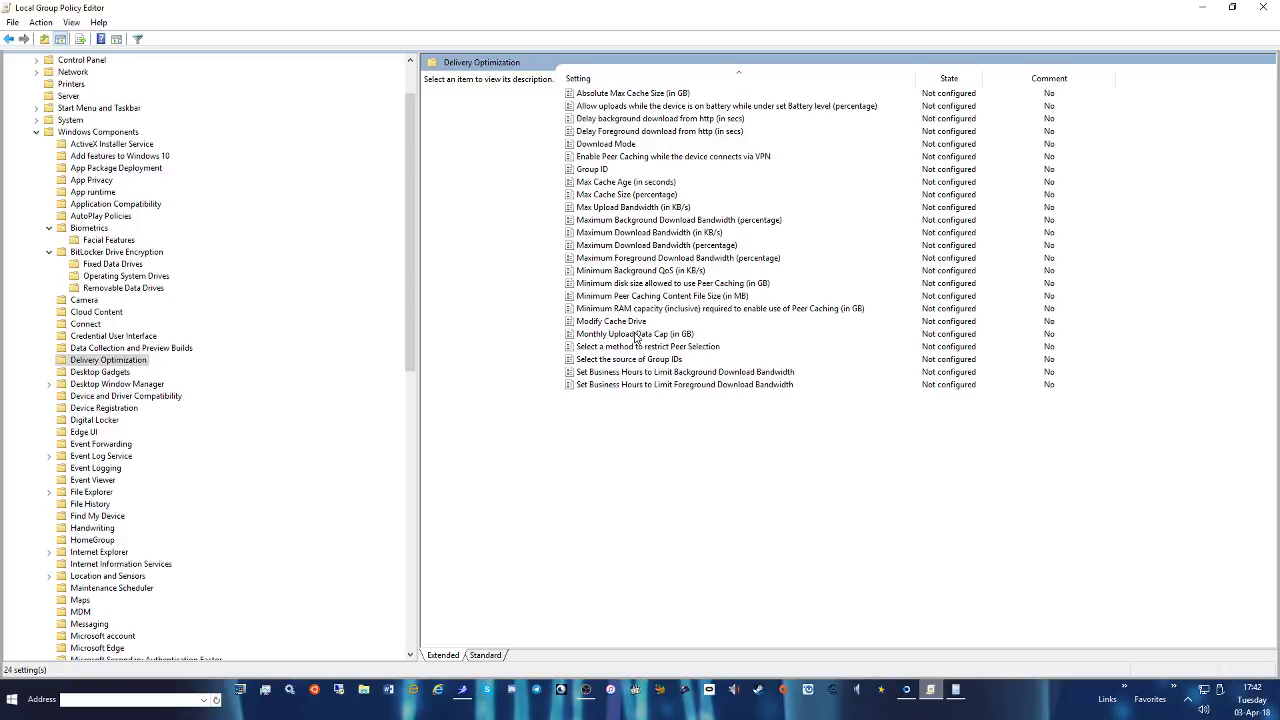
left_click(76, 373)
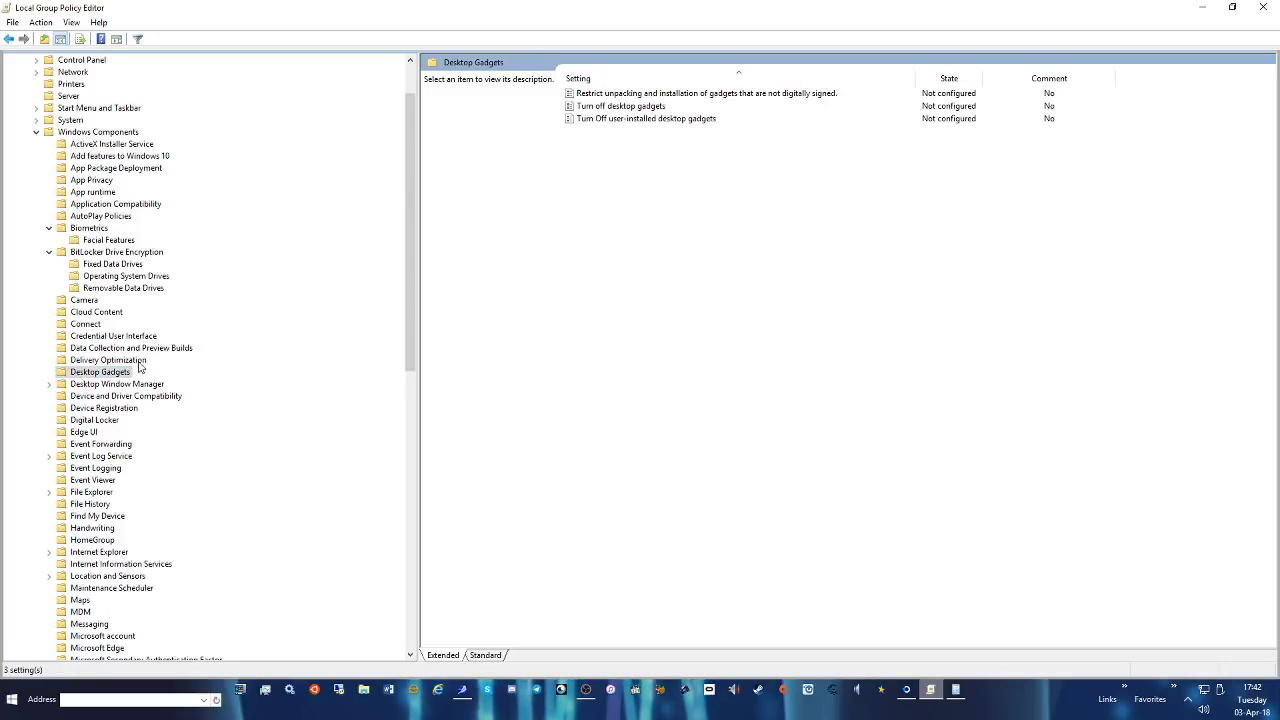
double_click(597, 95)
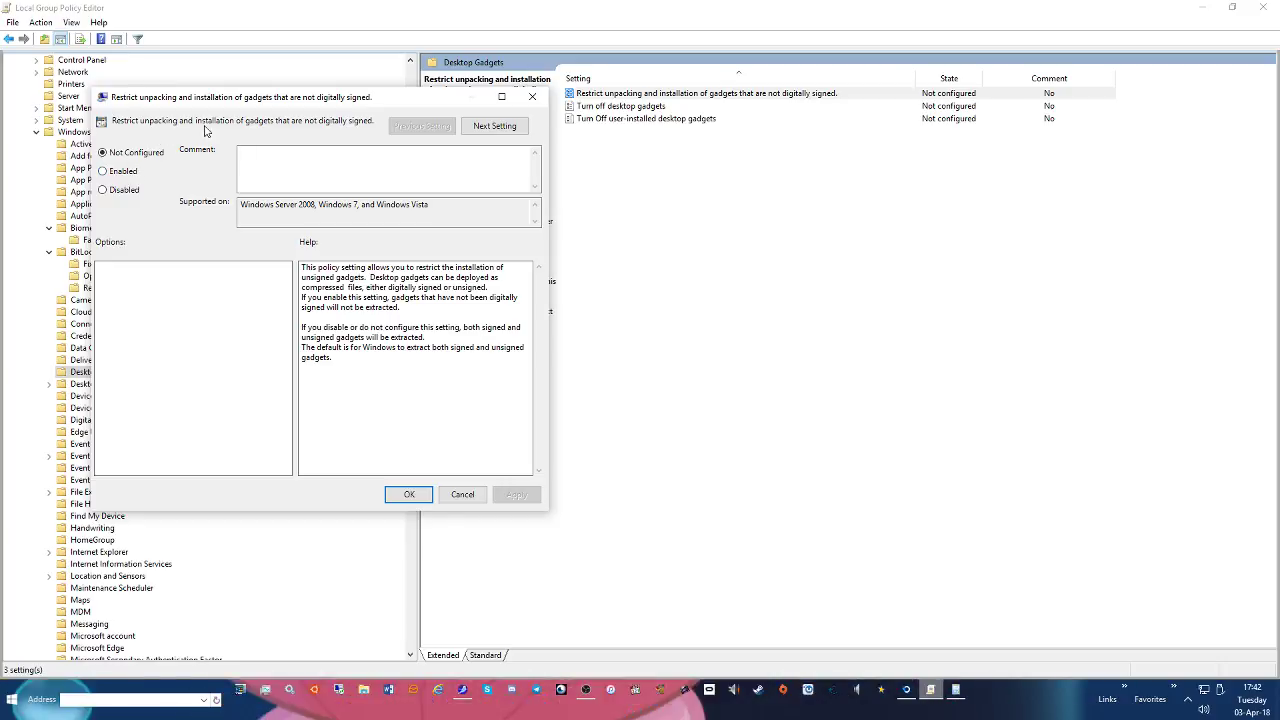
left_click(112, 171)
left_click(516, 494)
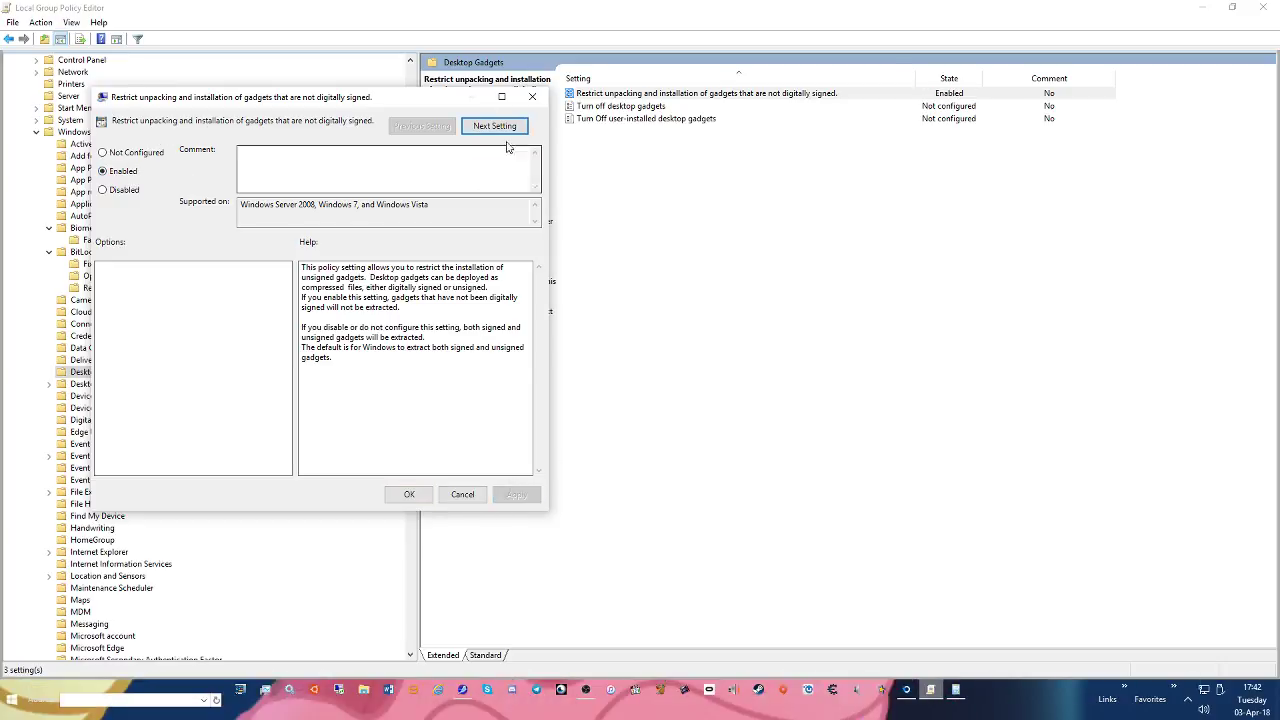
Enable the Turn off desktop gadgets and Turn Off user-installed desktop gadgets policies
left_click(494, 127)
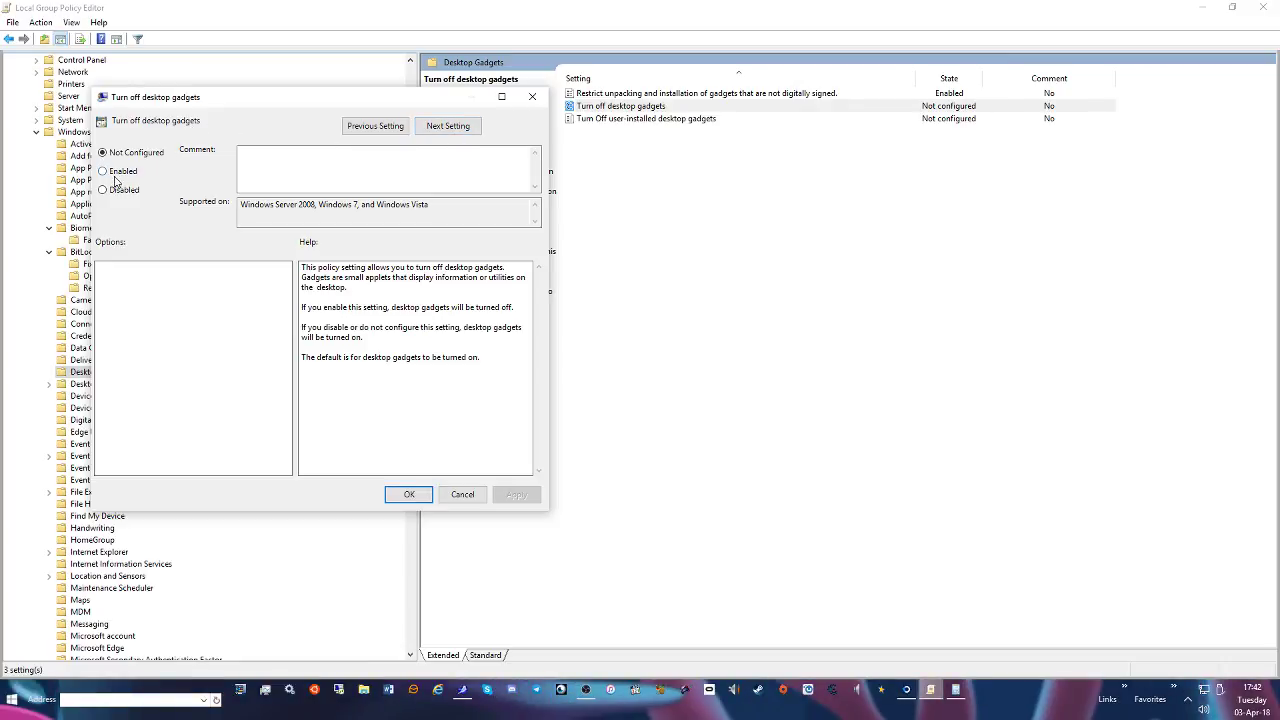
left_click(536, 496)
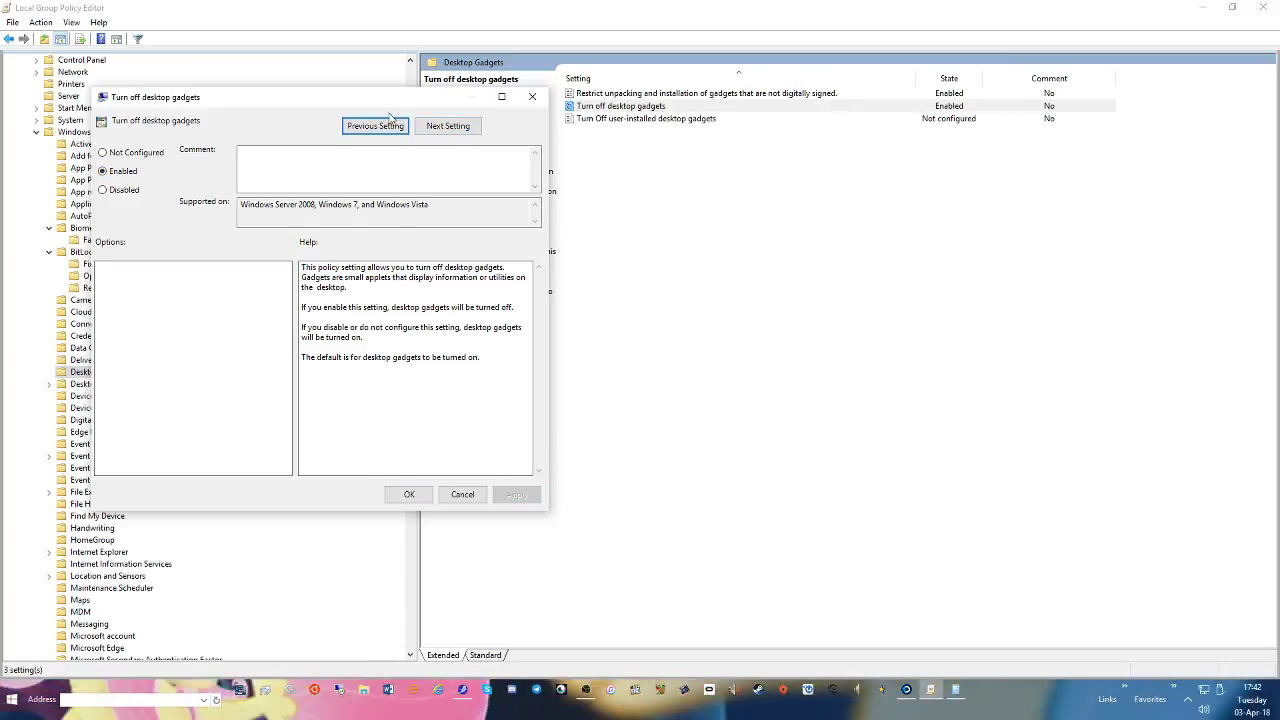
left_click(448, 127)
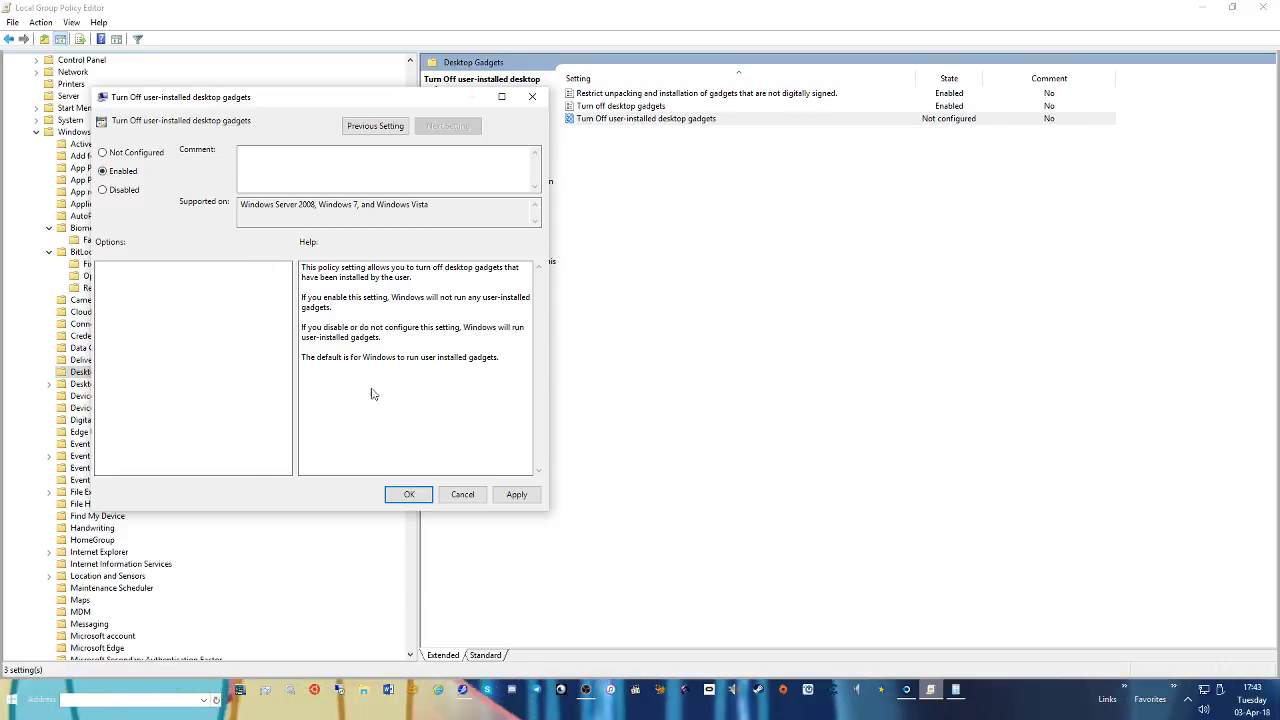
left_click(514, 494)
left_click(409, 494)
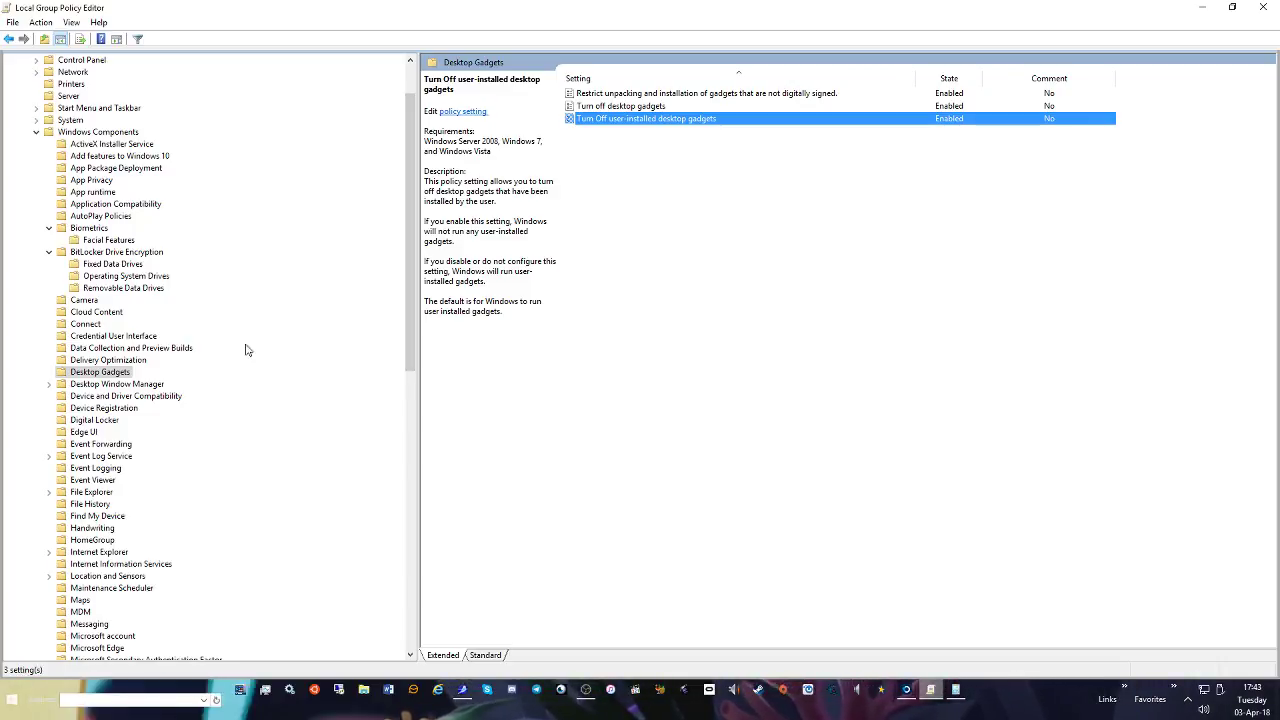
Under Desktop Window Manager, enable the Do not allow Flip3D invocation and Do not allow window animations policies
left_click(55, 385)
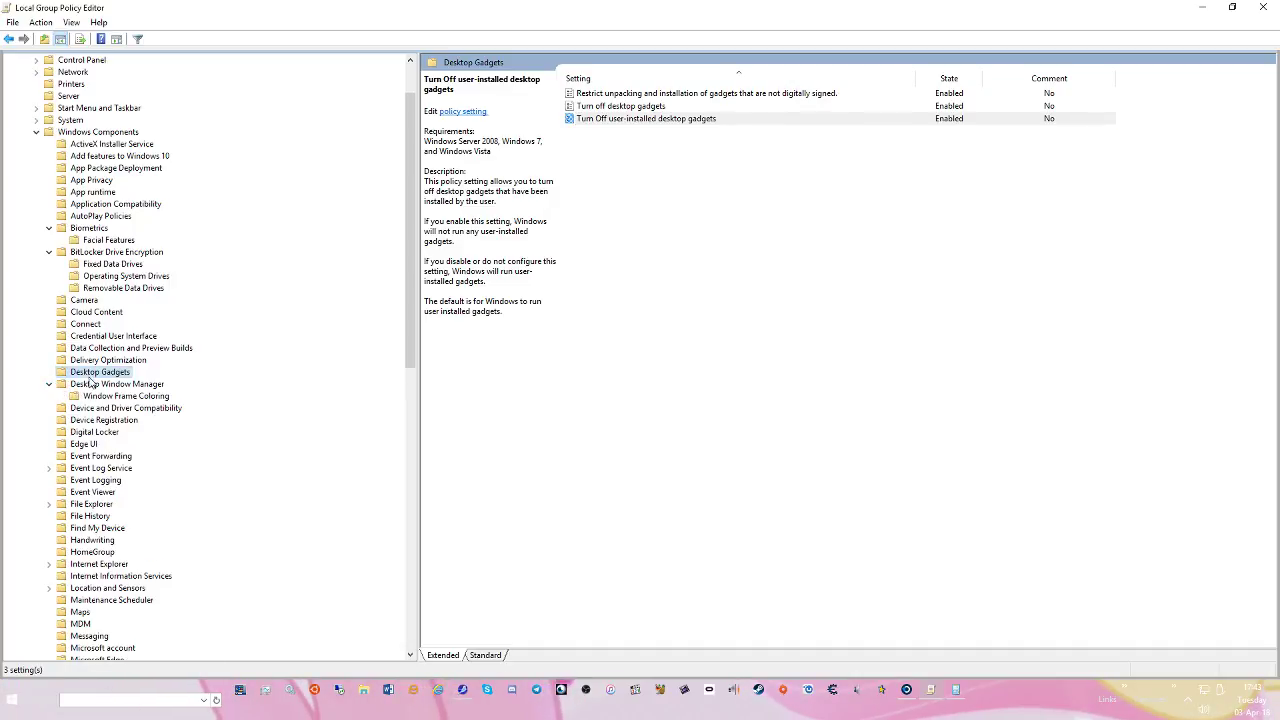
left_click(93, 384)
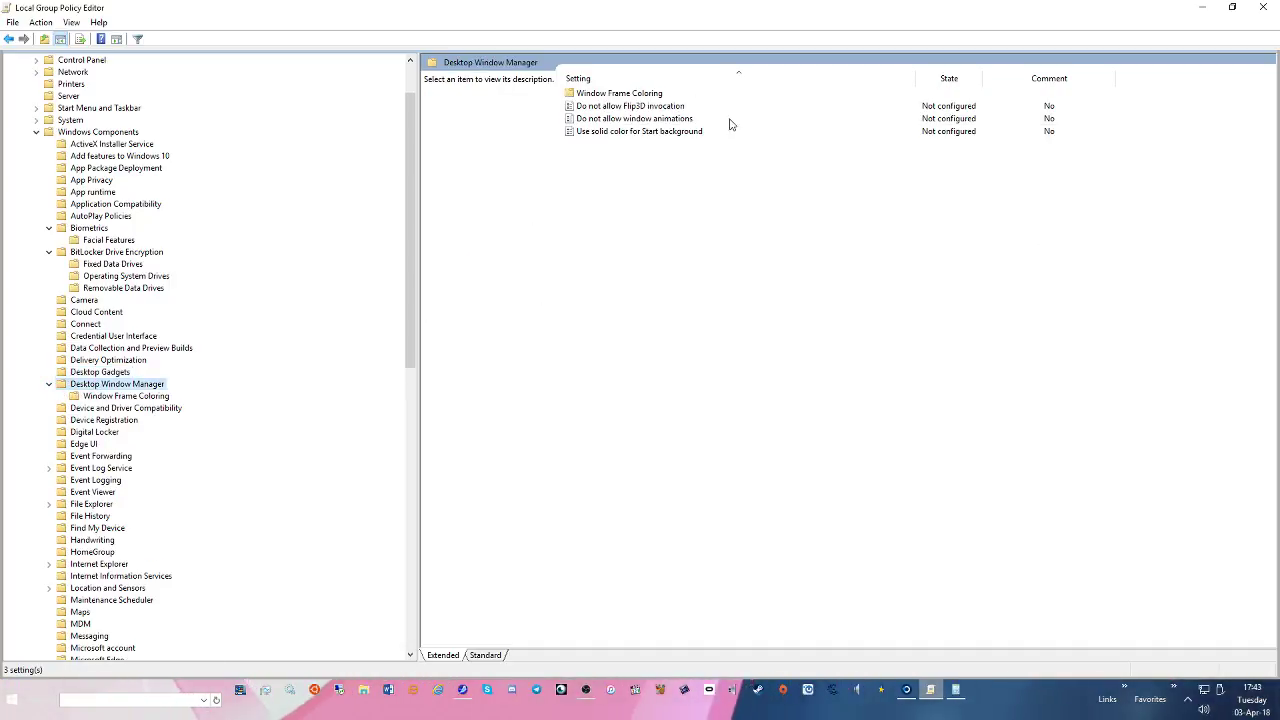
double_click(640, 106)
left_click(120, 189)
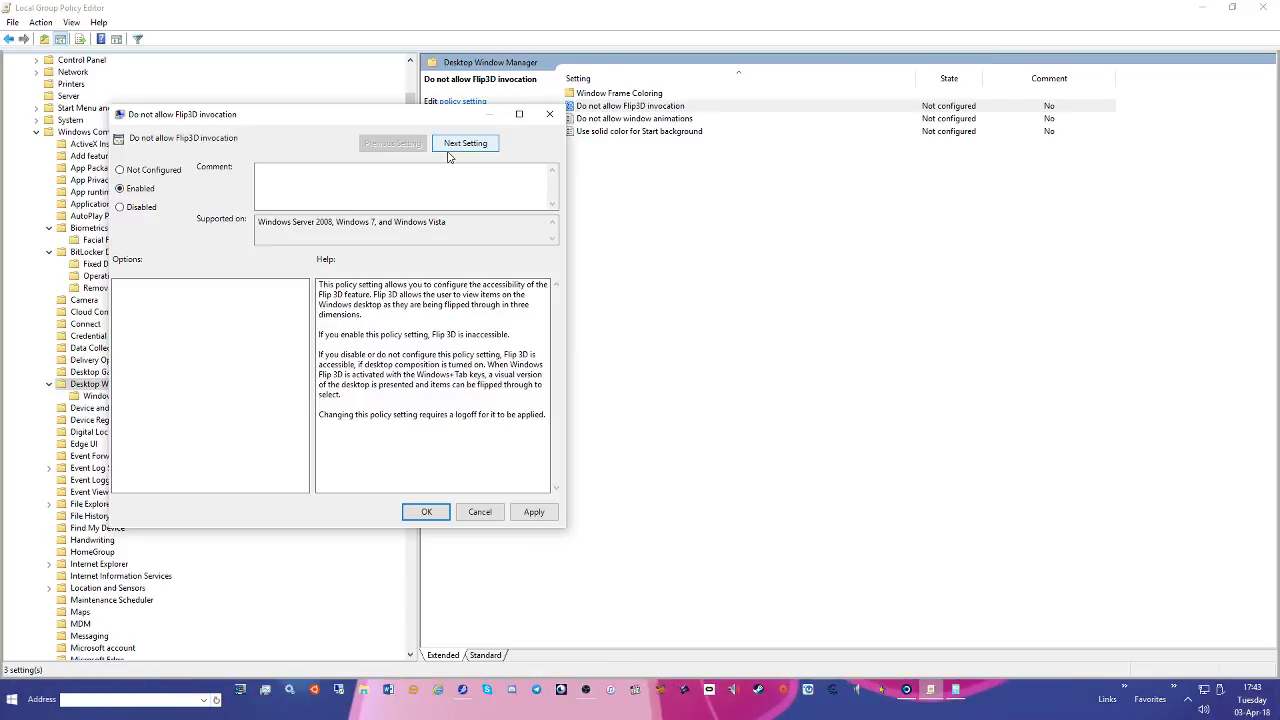
left_click(468, 146)
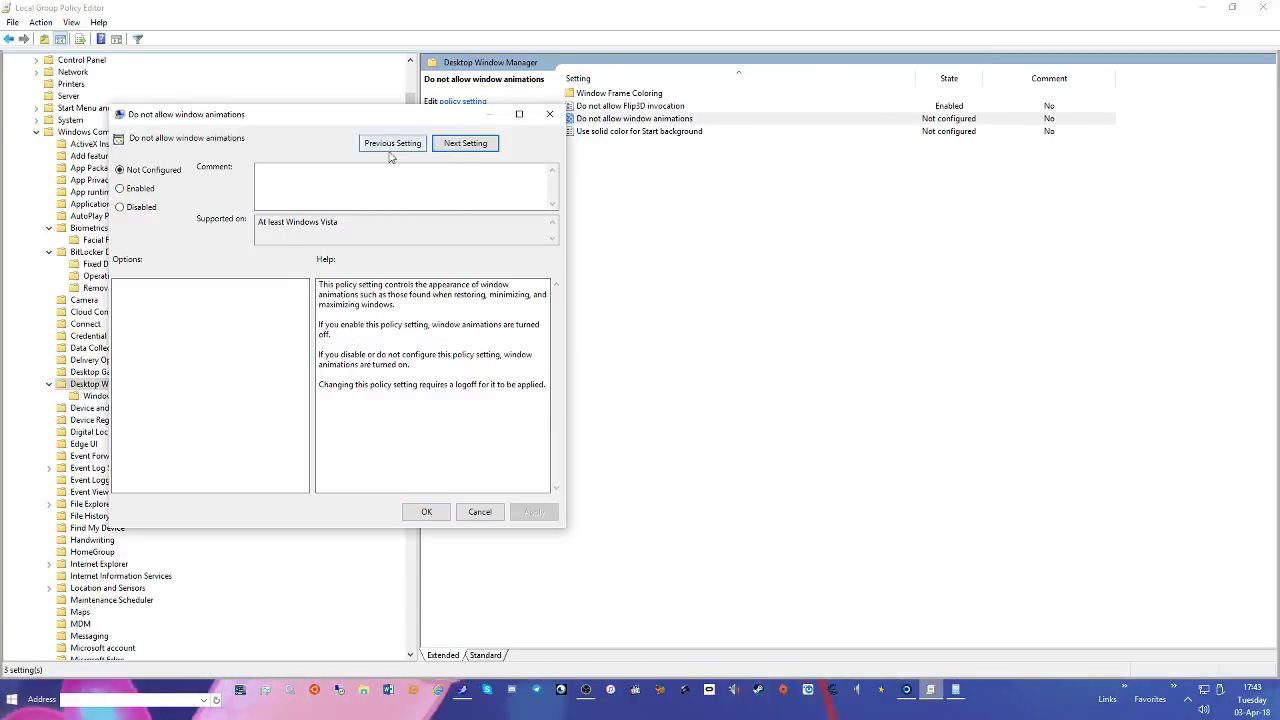
left_click_drag(297, 118, 217, 111)
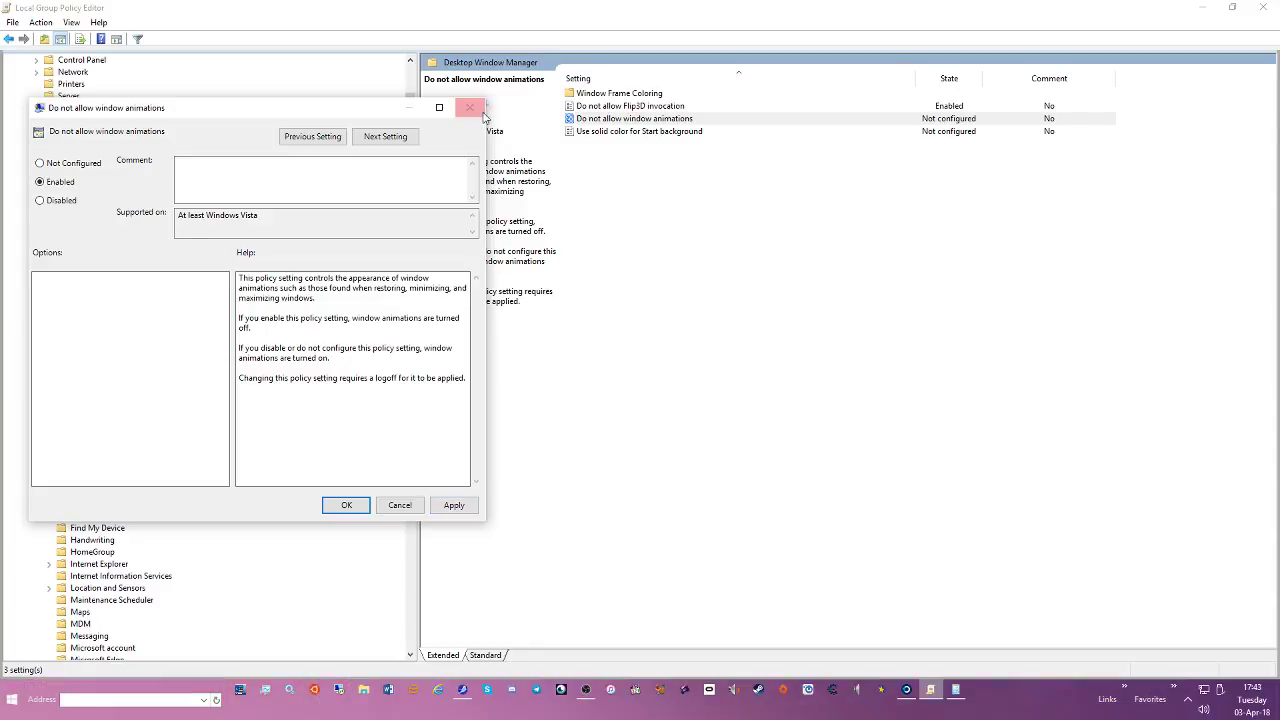
left_click(404, 142)
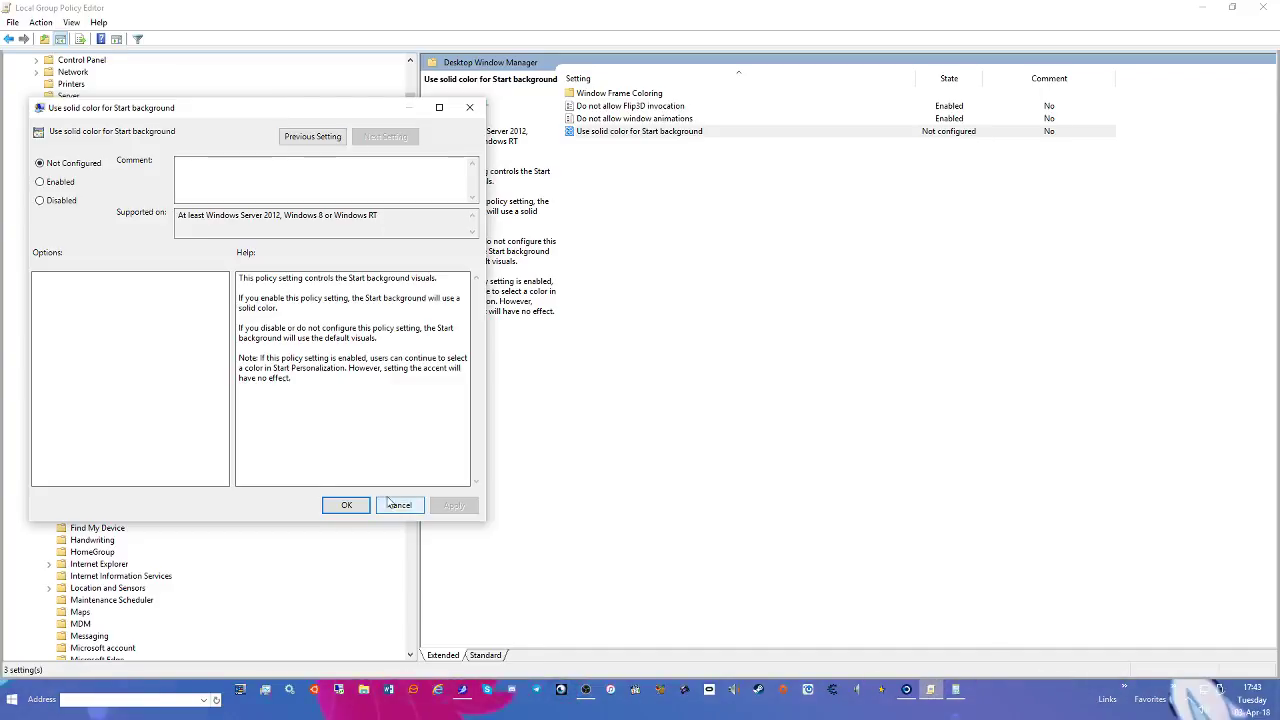
left_click(347, 505)
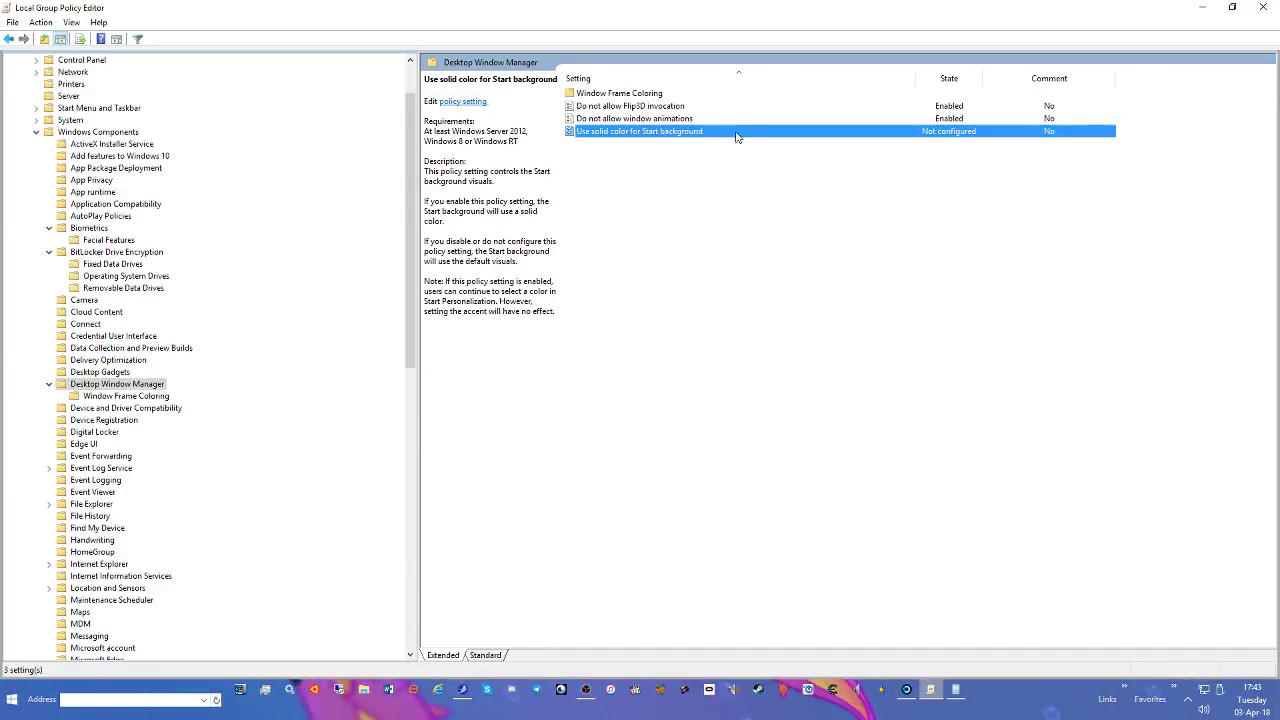
Review the policies in the Window Frame Coloring and Device and Driver Compatibility folders
left_click(670, 93)
left_click_drag(797, 8, 689, 9)
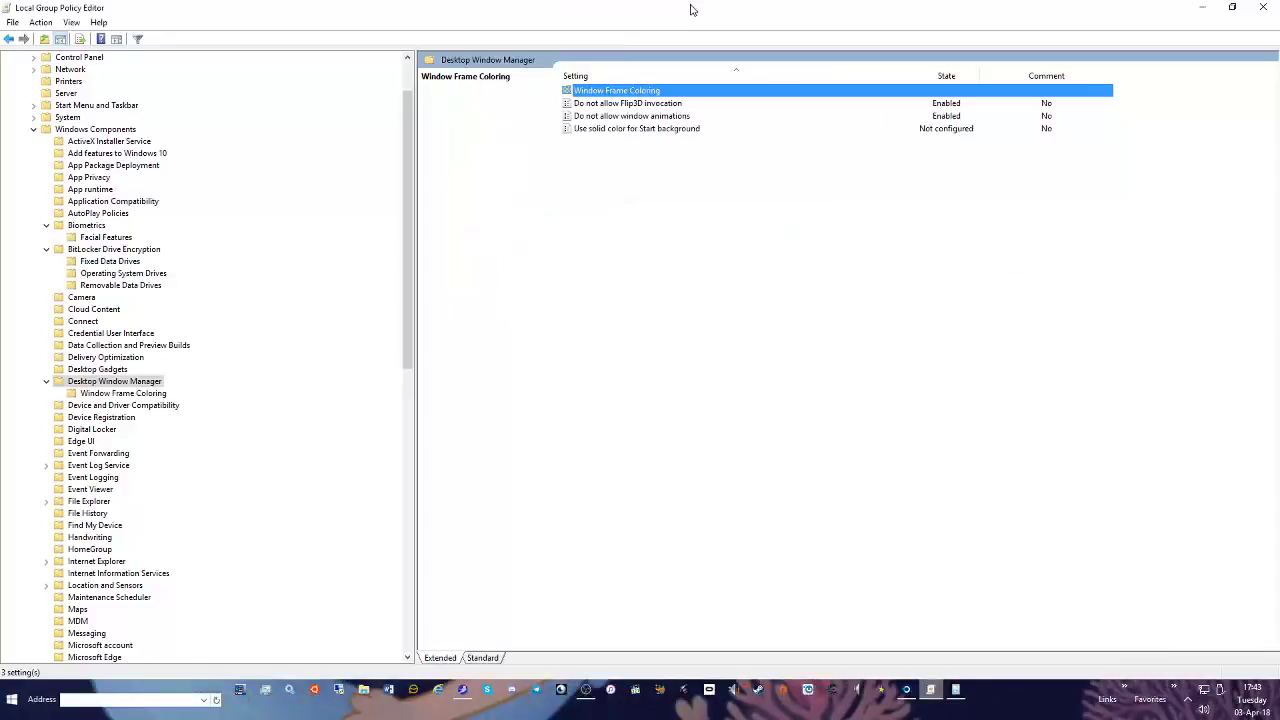
double_click(638, 93)
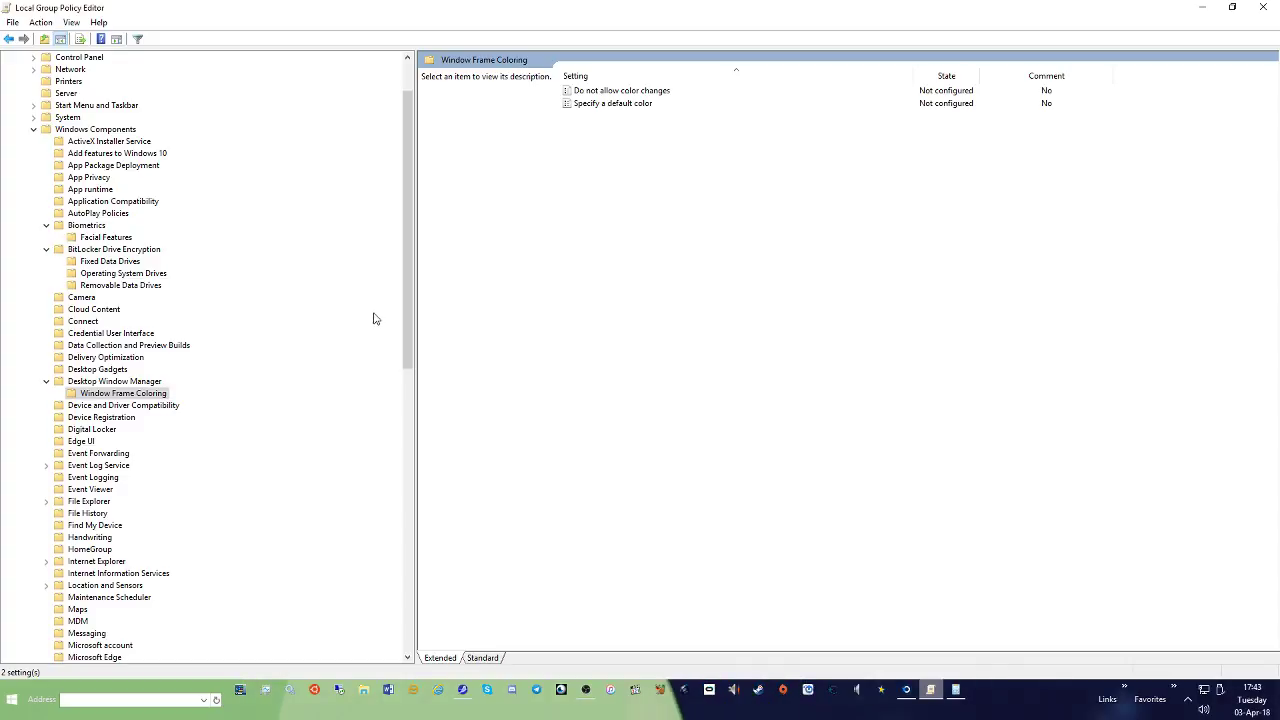
left_click(103, 406)
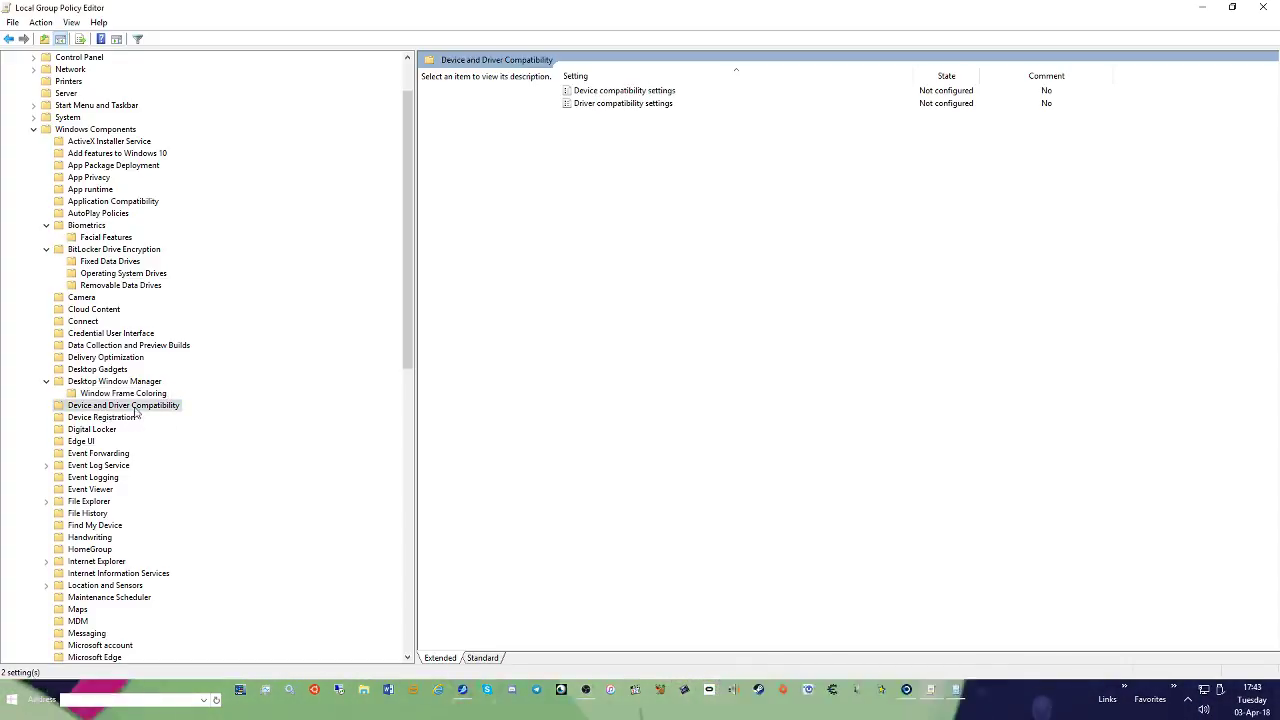
Under Edge UI, disable the Allow edge swipe policy and enable the Disable help tips policy
scroll(113, 338, "down", 3)
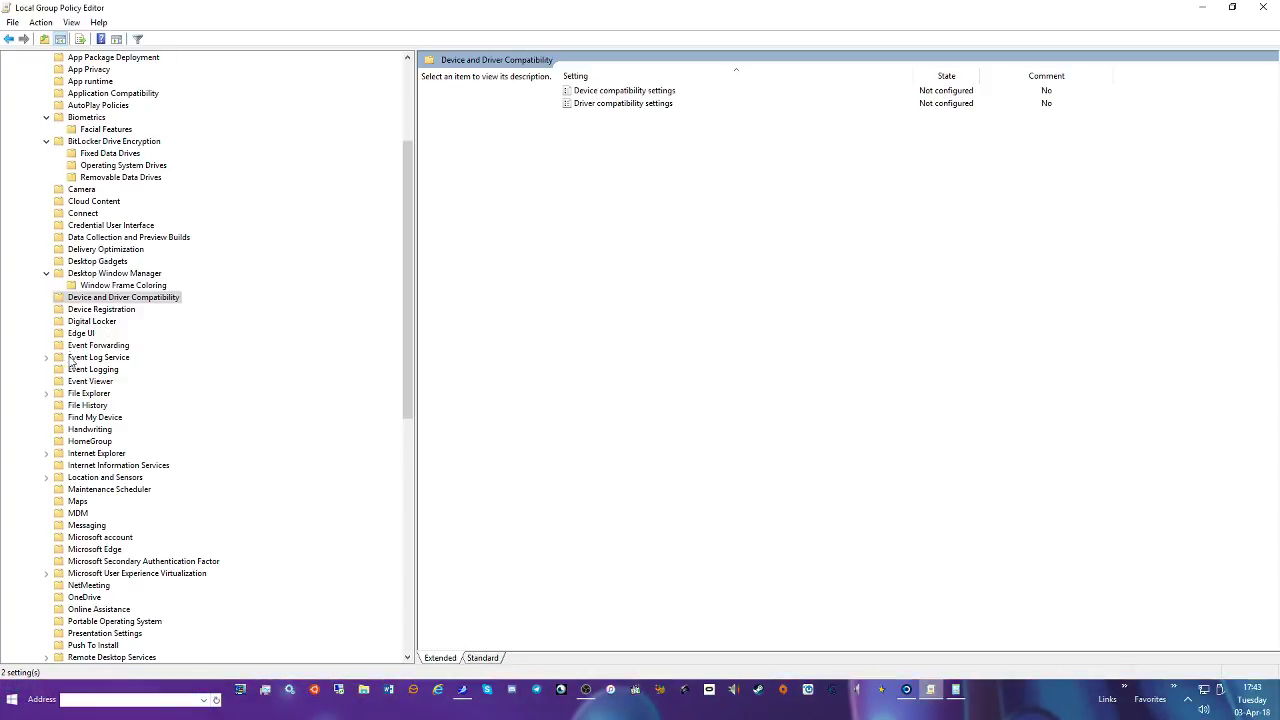
left_click(82, 334)
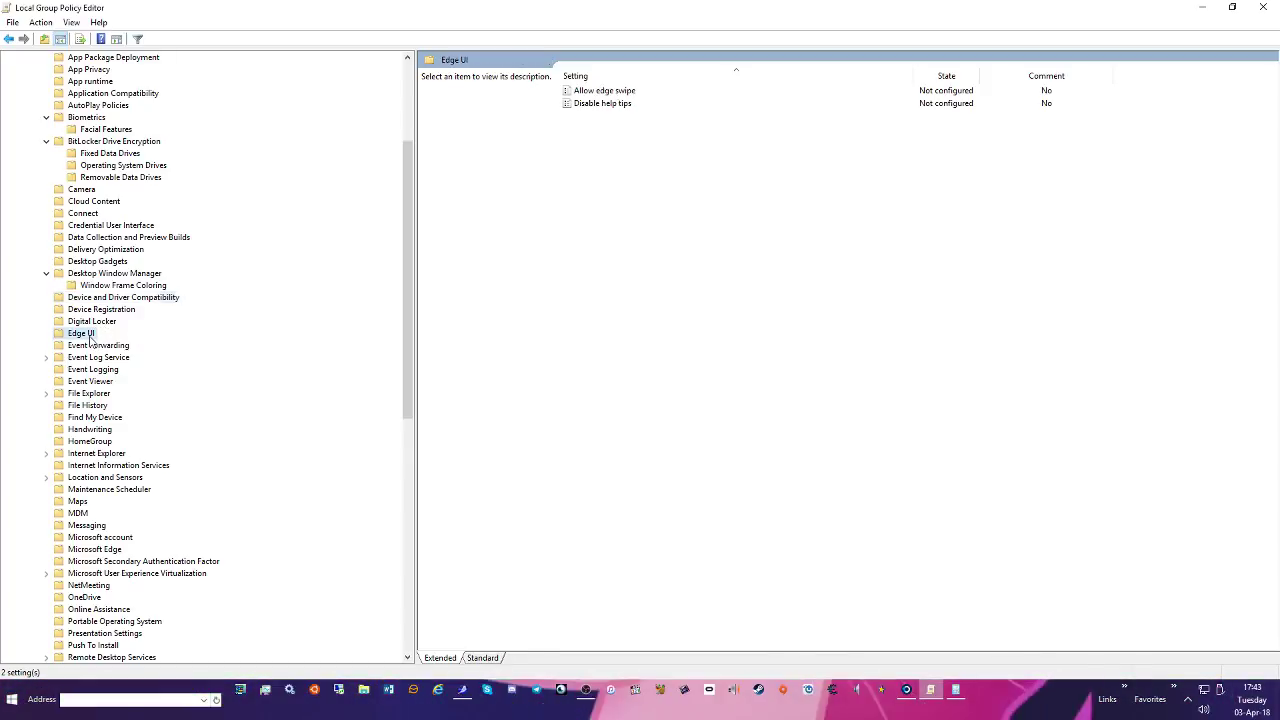
double_click(640, 91)
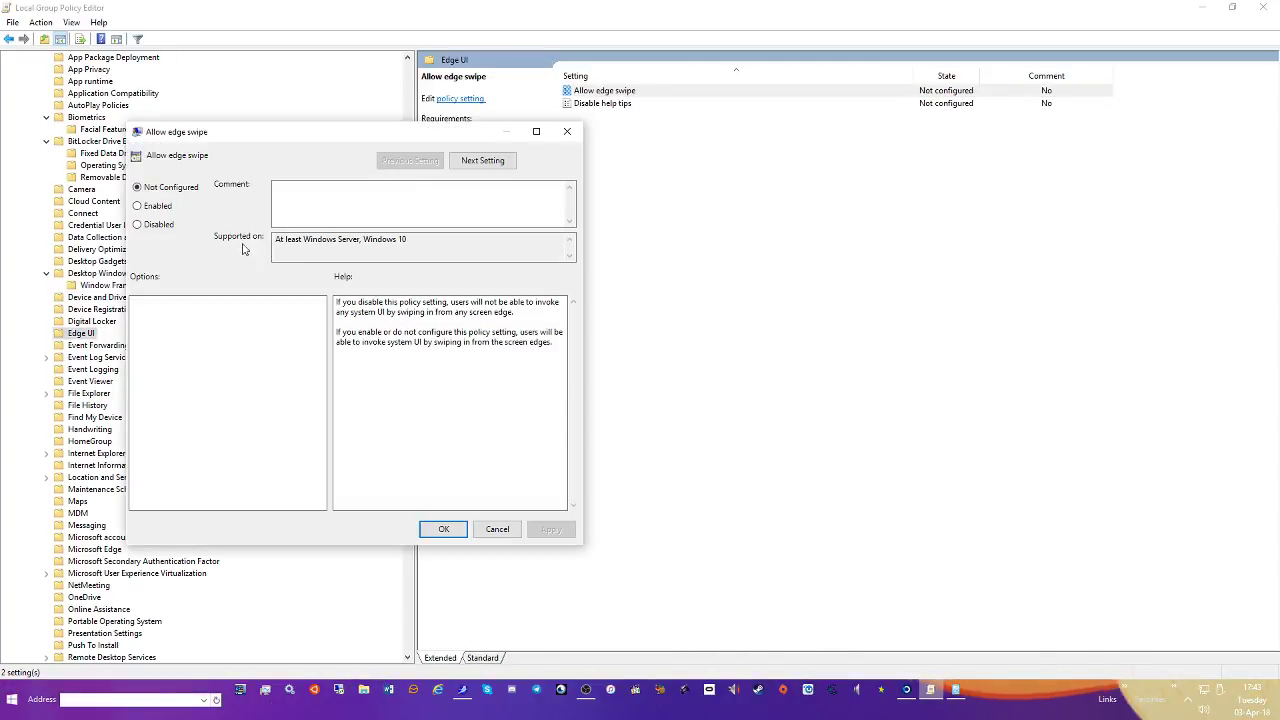
left_click(498, 162)
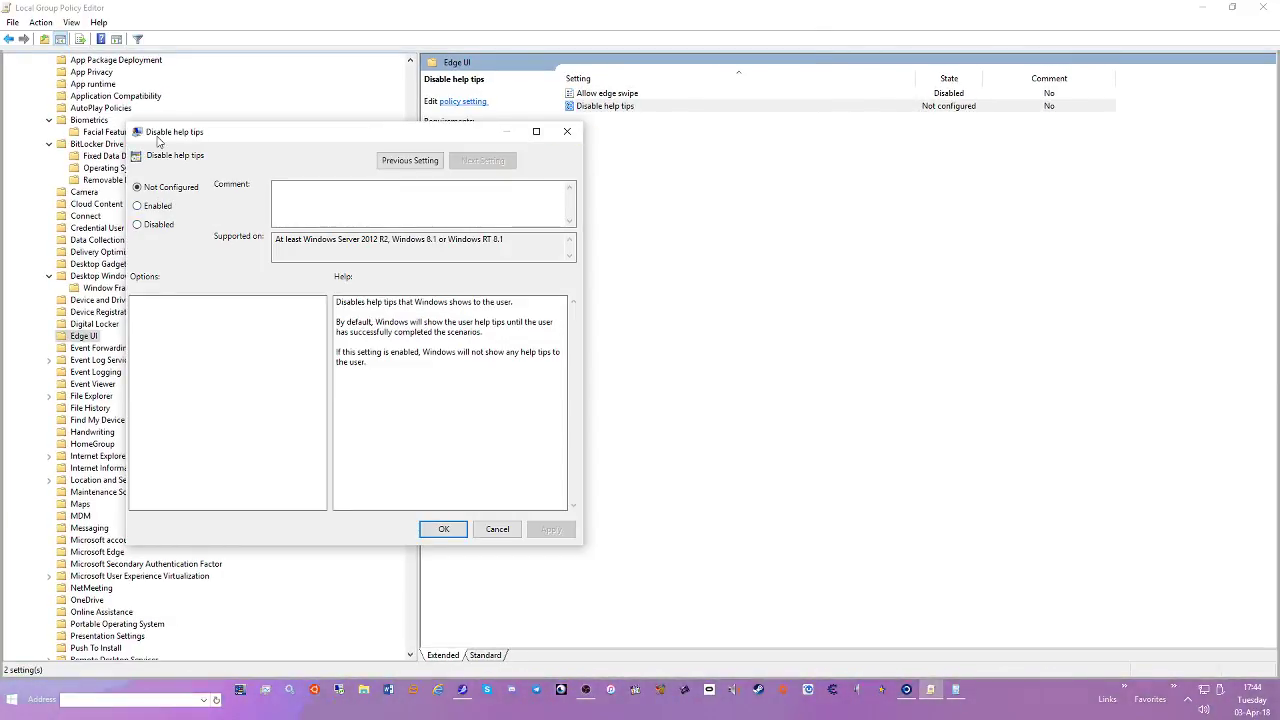
left_click(140, 205)
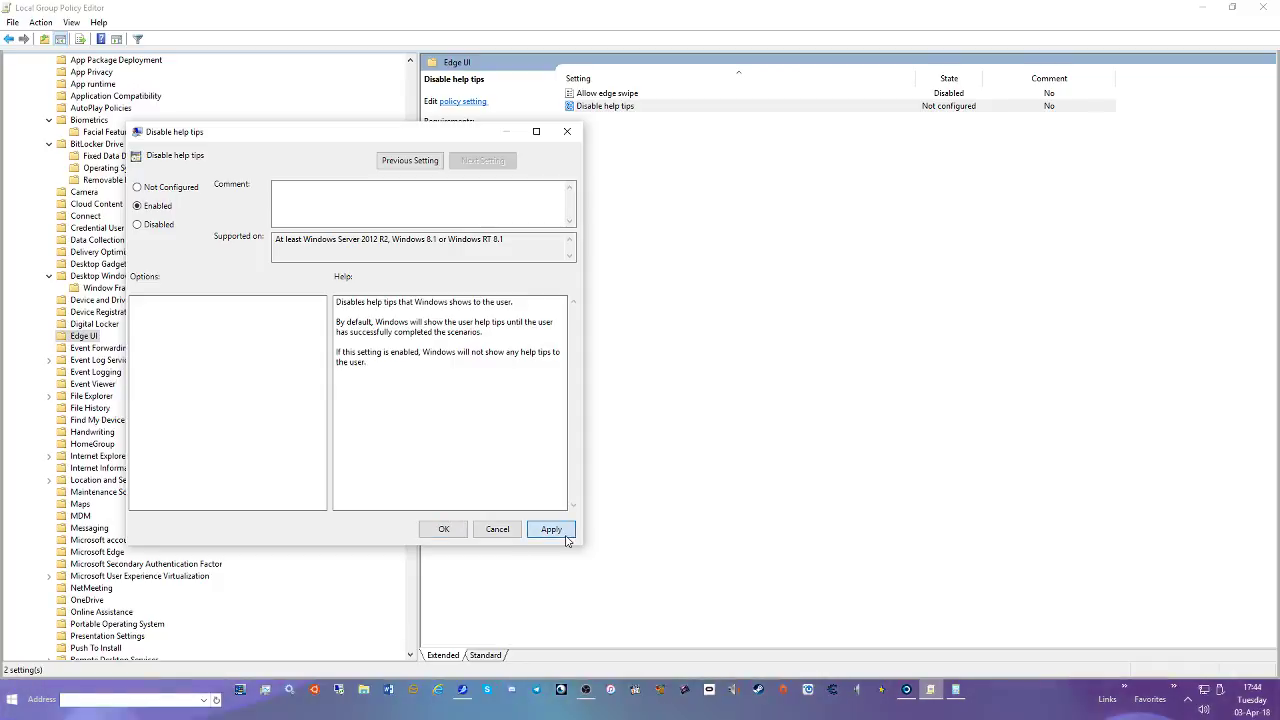
left_click(443, 529)
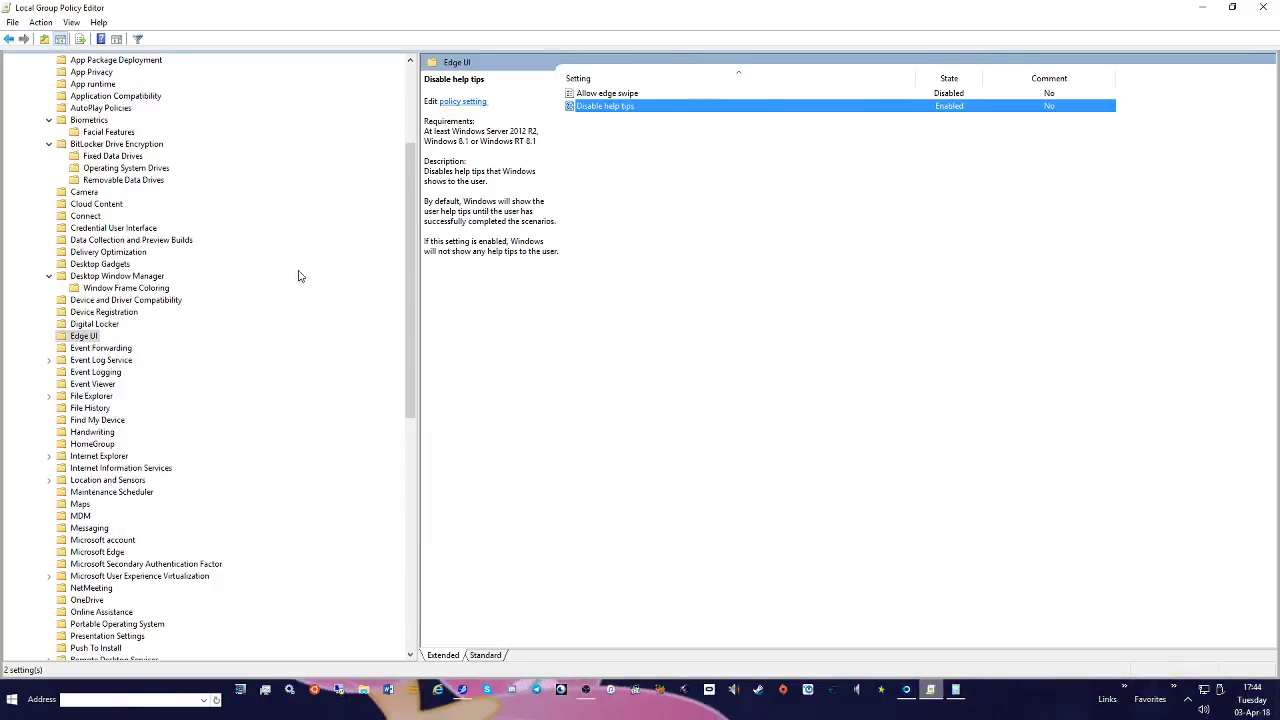
Under File Explorer, check the Previous Versions folder and disable the Show hibernate in the power options menu policy
left_click(100, 396)
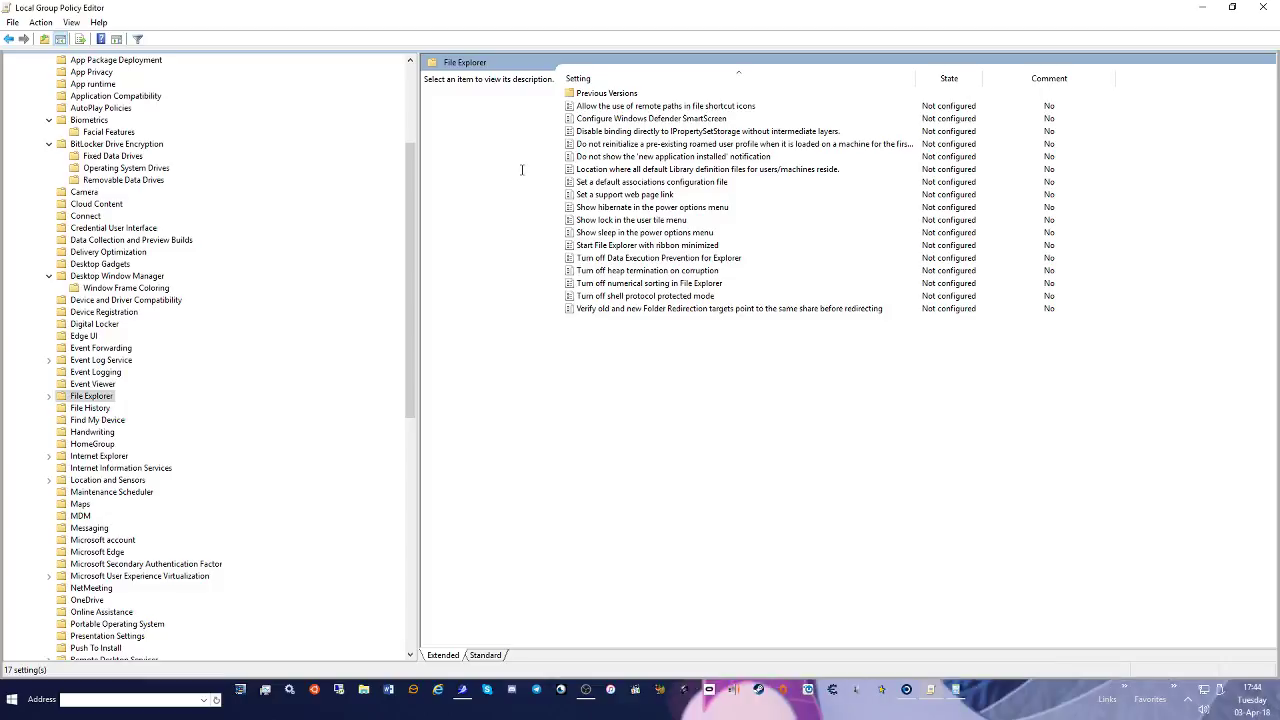
double_click(612, 93)
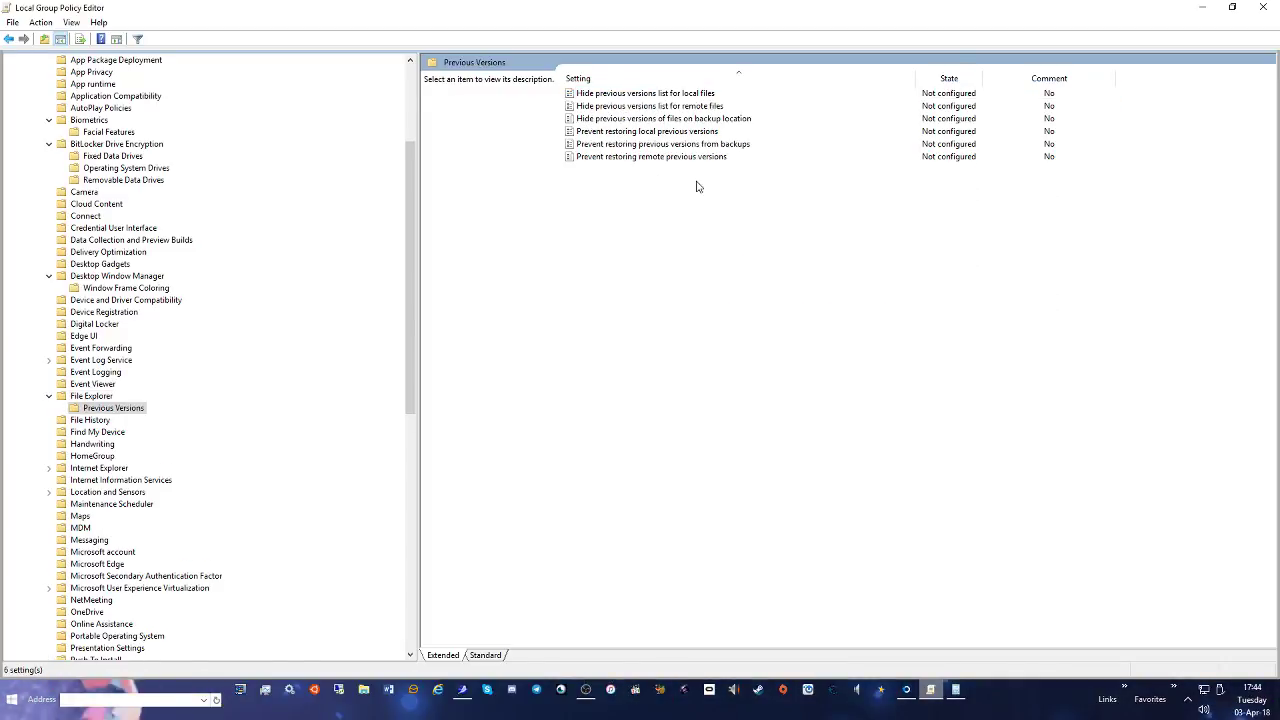
left_click(104, 397)
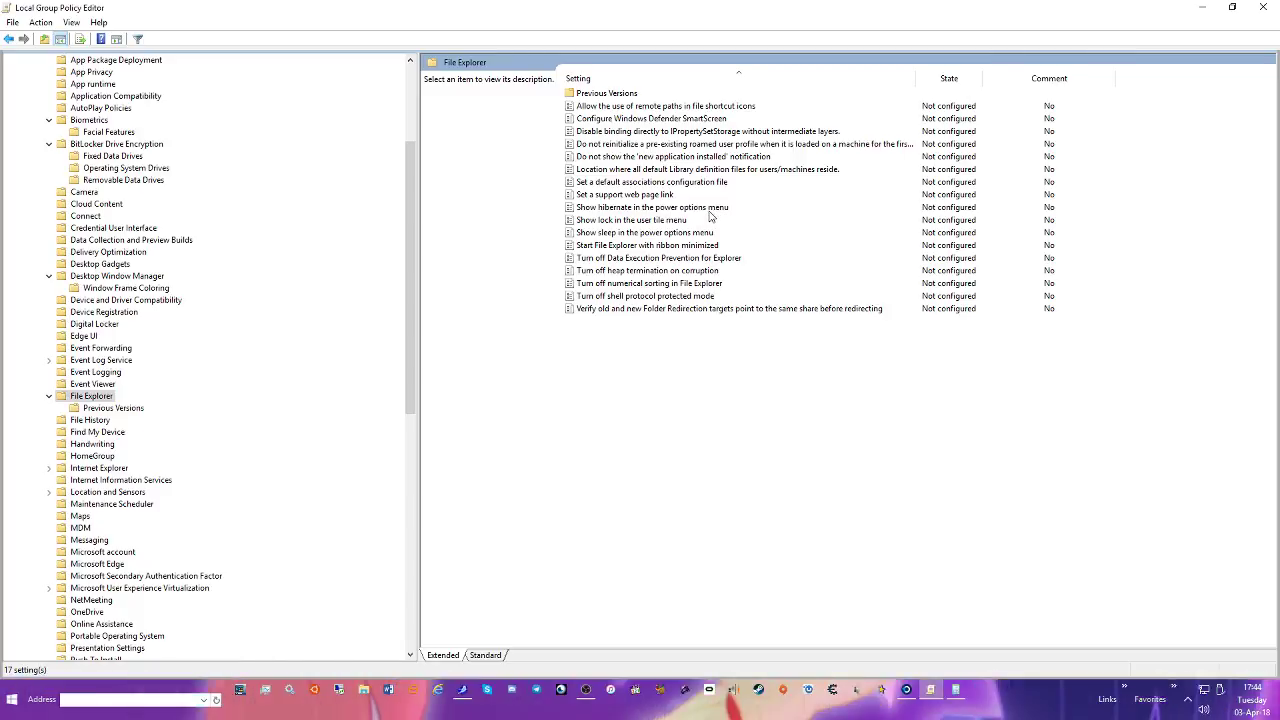
double_click(712, 208)
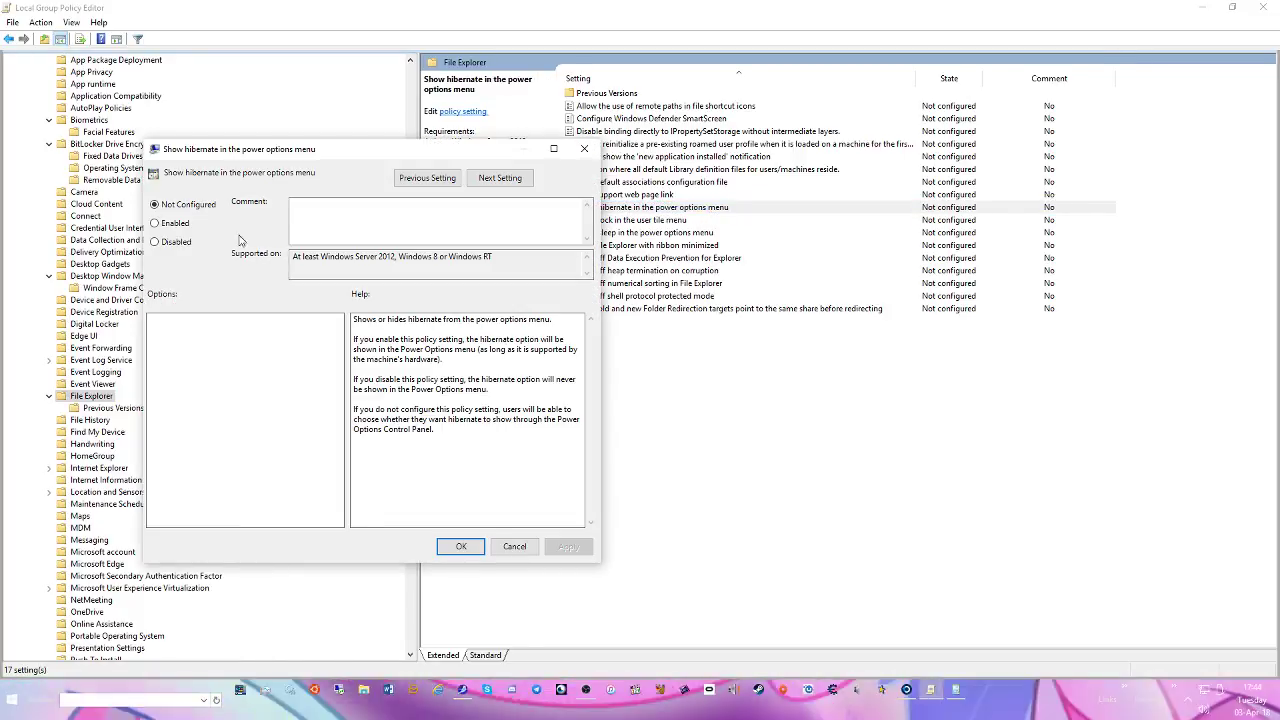
left_click(175, 242)
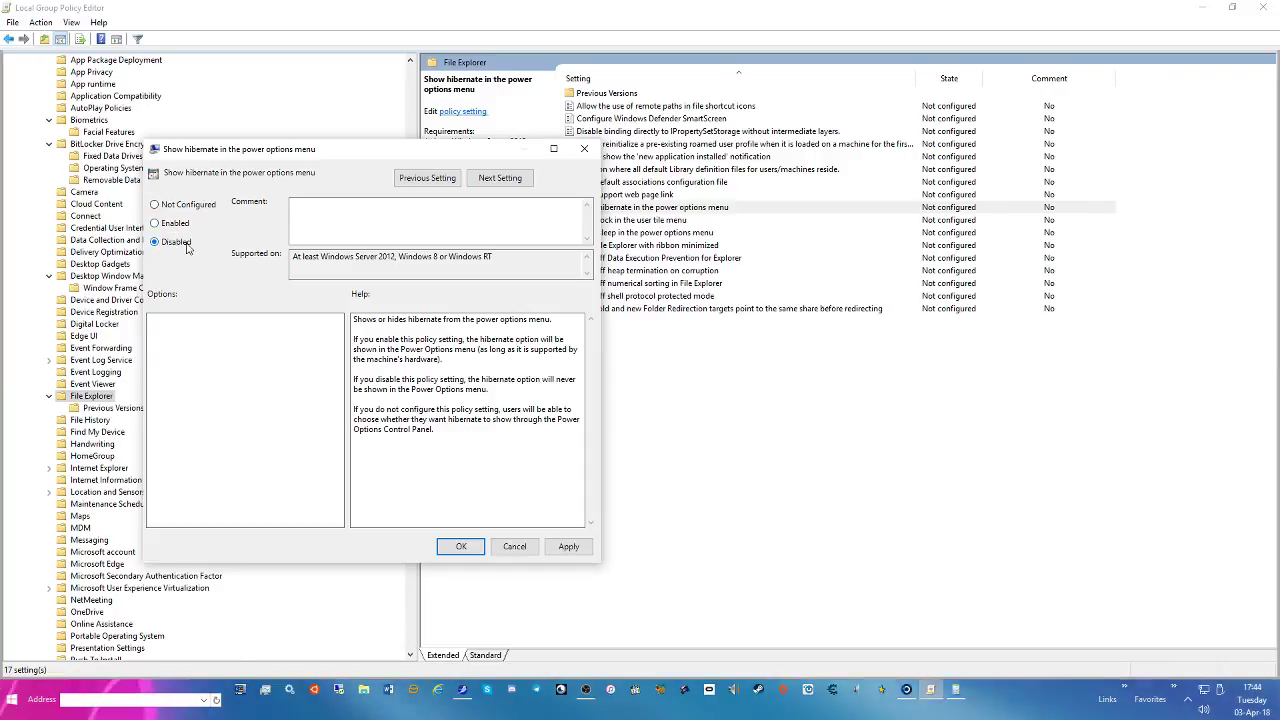
left_click(568, 546)
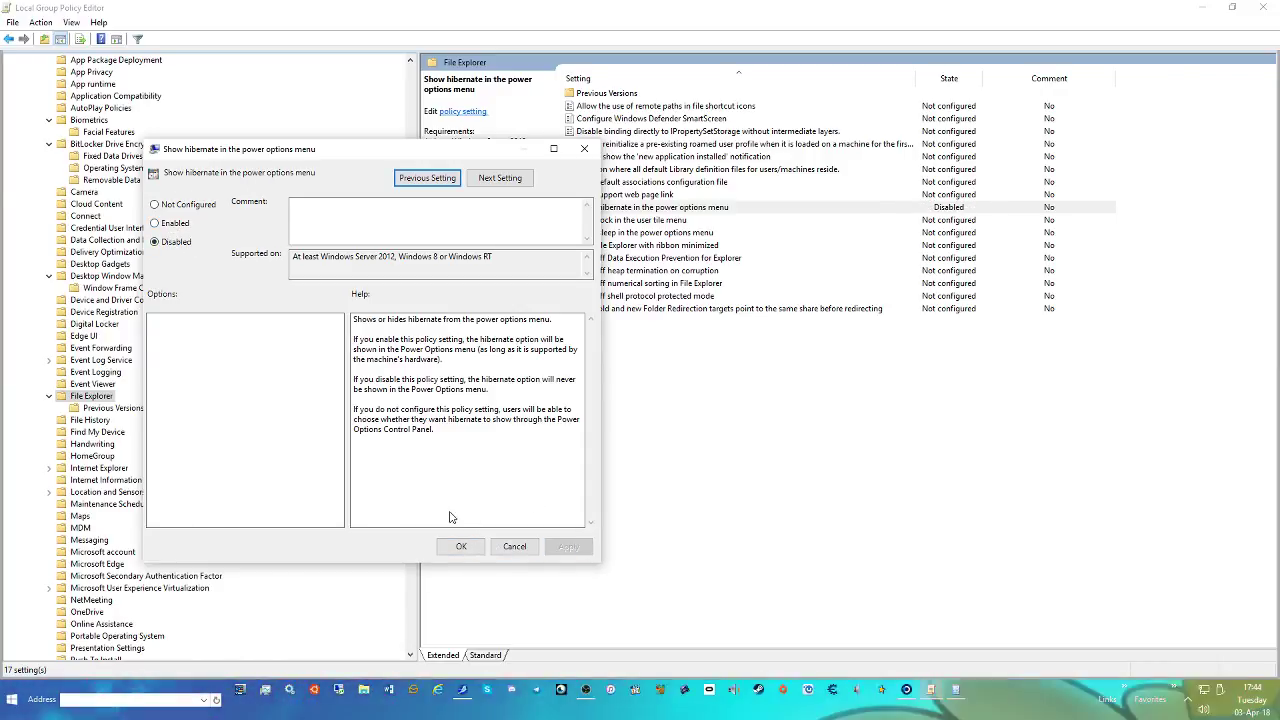
left_click(466, 551)
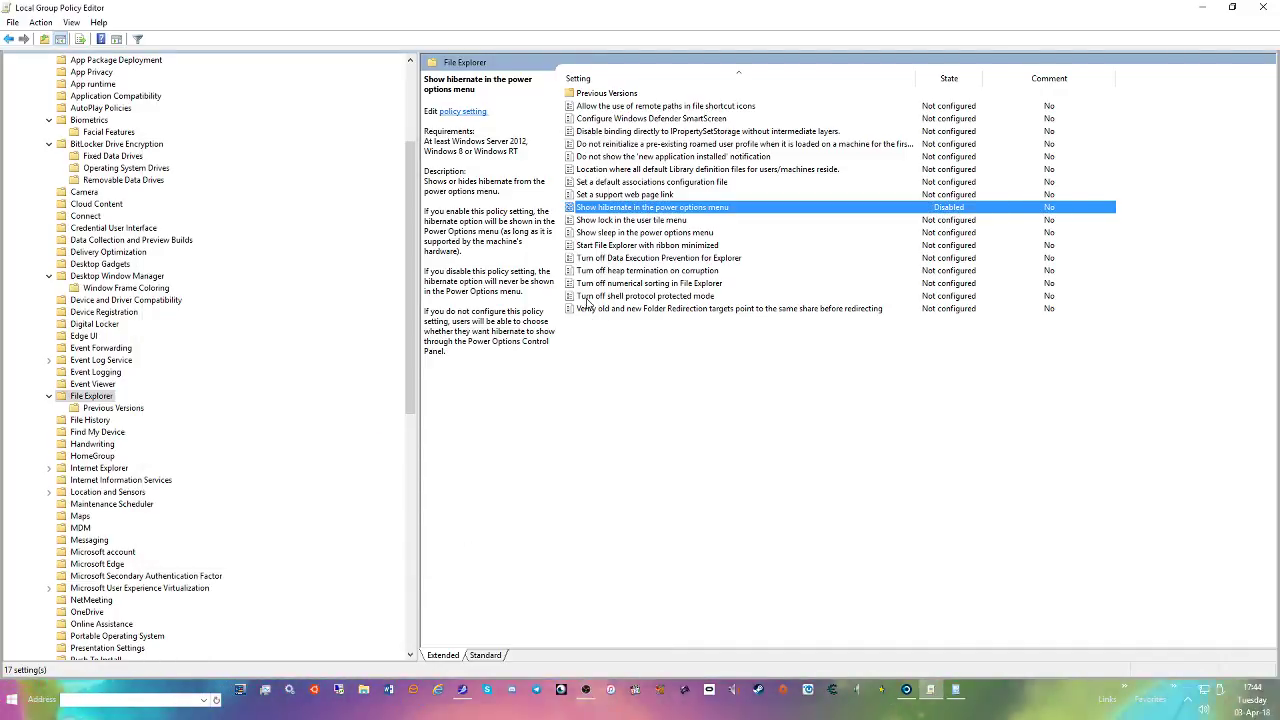
Disable the Show sleep in the power options menu policy under File Explorer
double_click(606, 233)
left_click(172, 259)
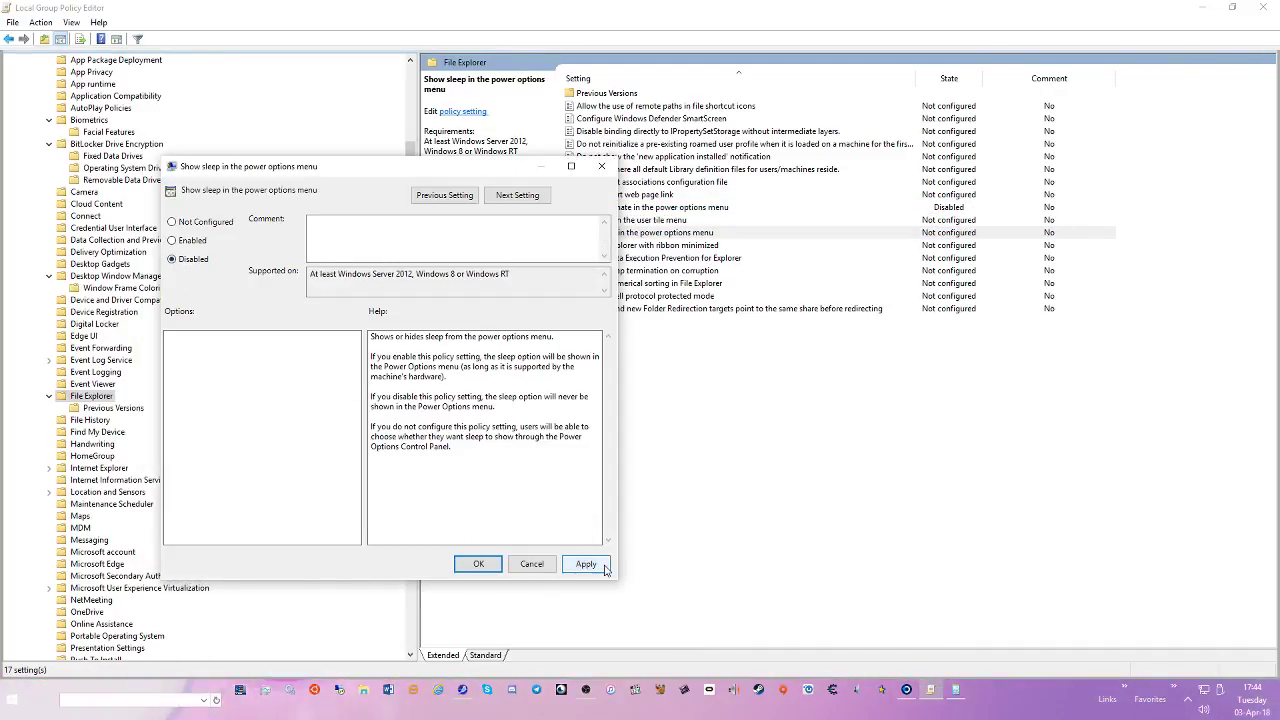
left_click(584, 564)
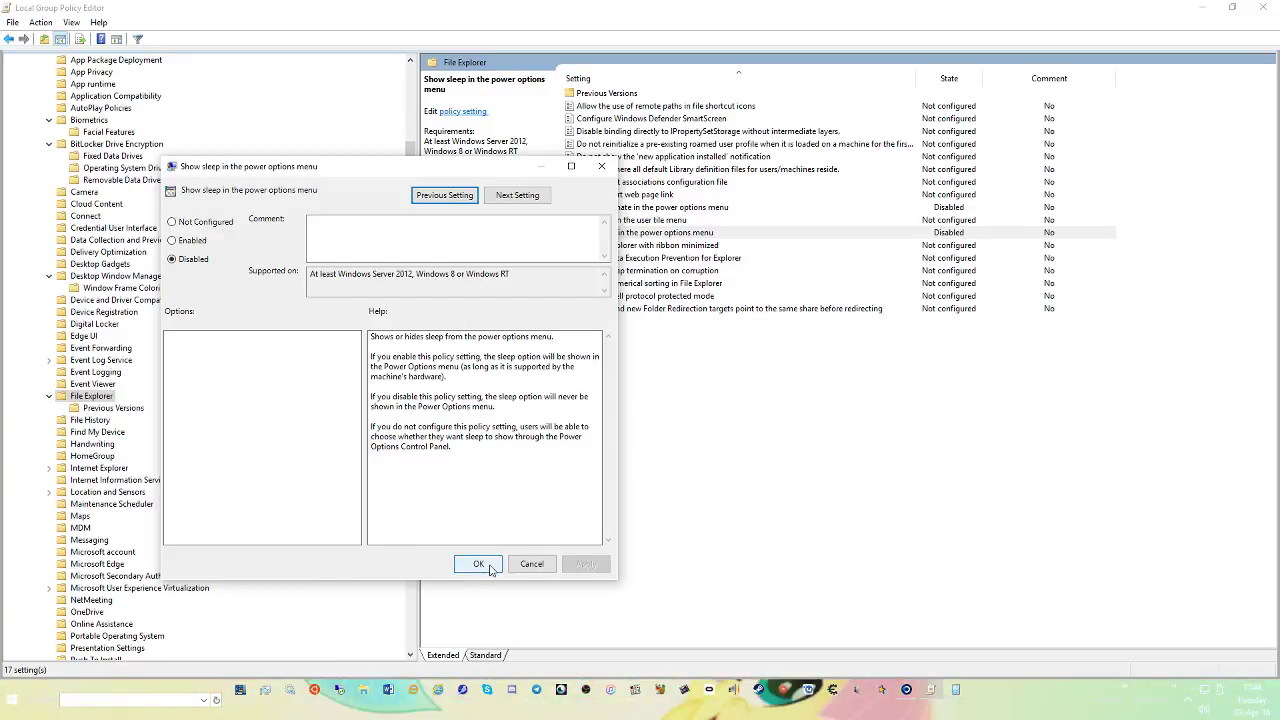
left_click(478, 565)
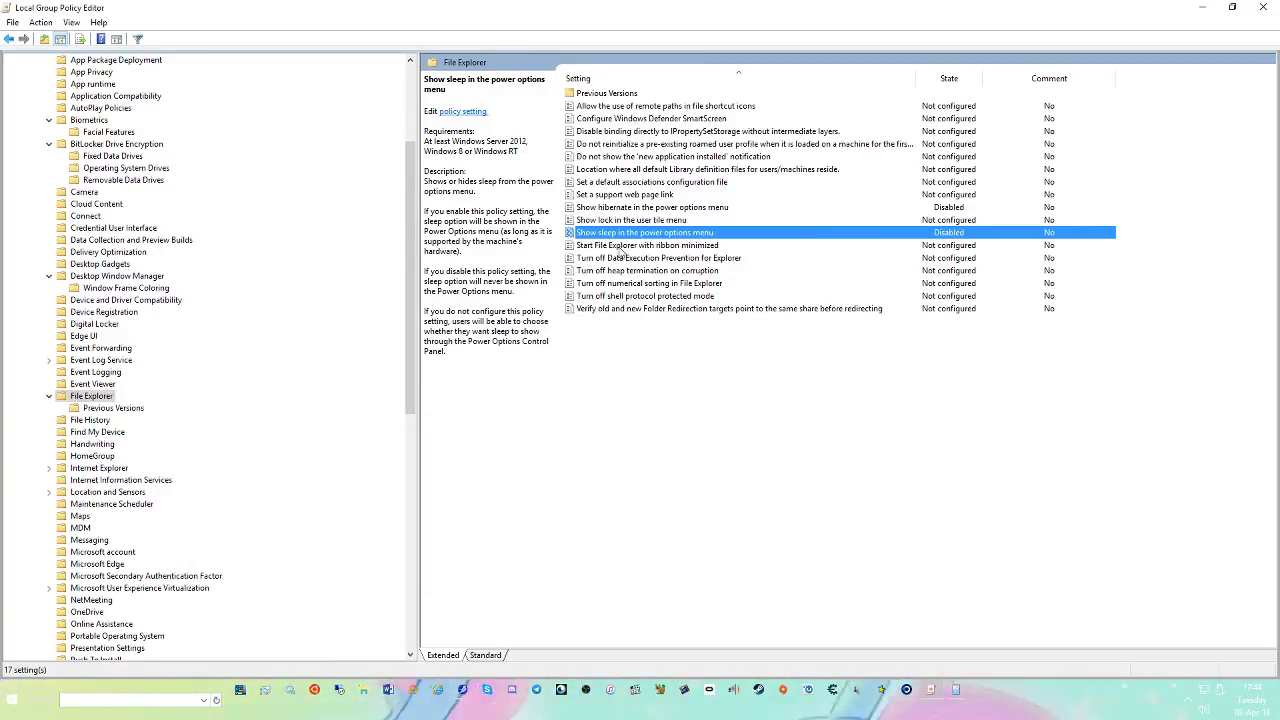
Enable the Start File Explorer with ribbon minimized policy with the option Display the full ribbon when File Explorer is opened the first time
double_click(636, 246)
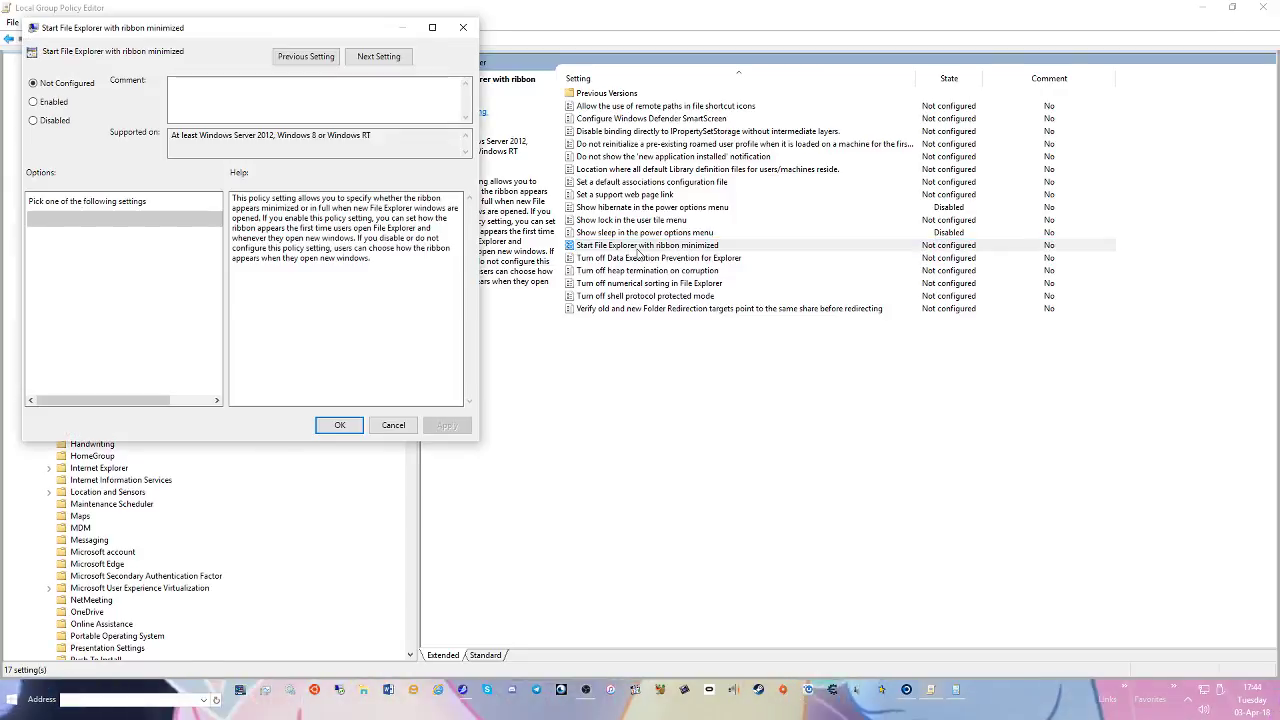
left_click(36, 104)
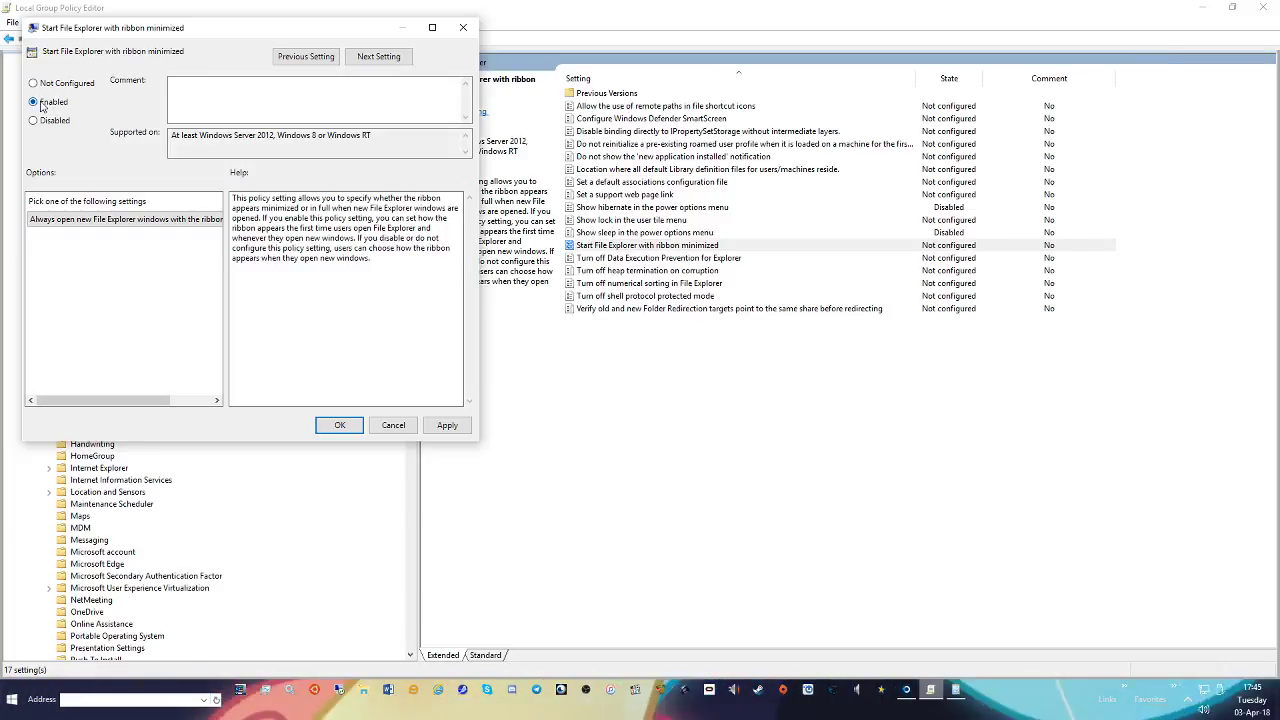
left_click(130, 219)
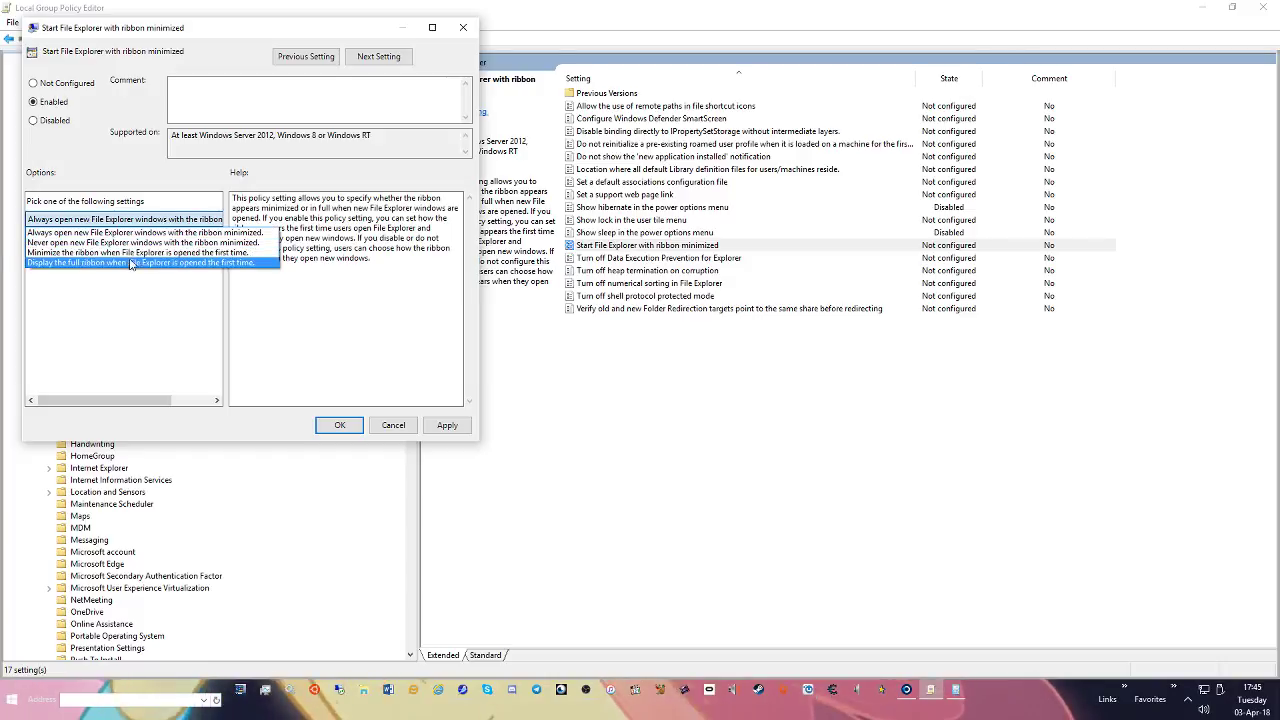
left_click(50, 265)
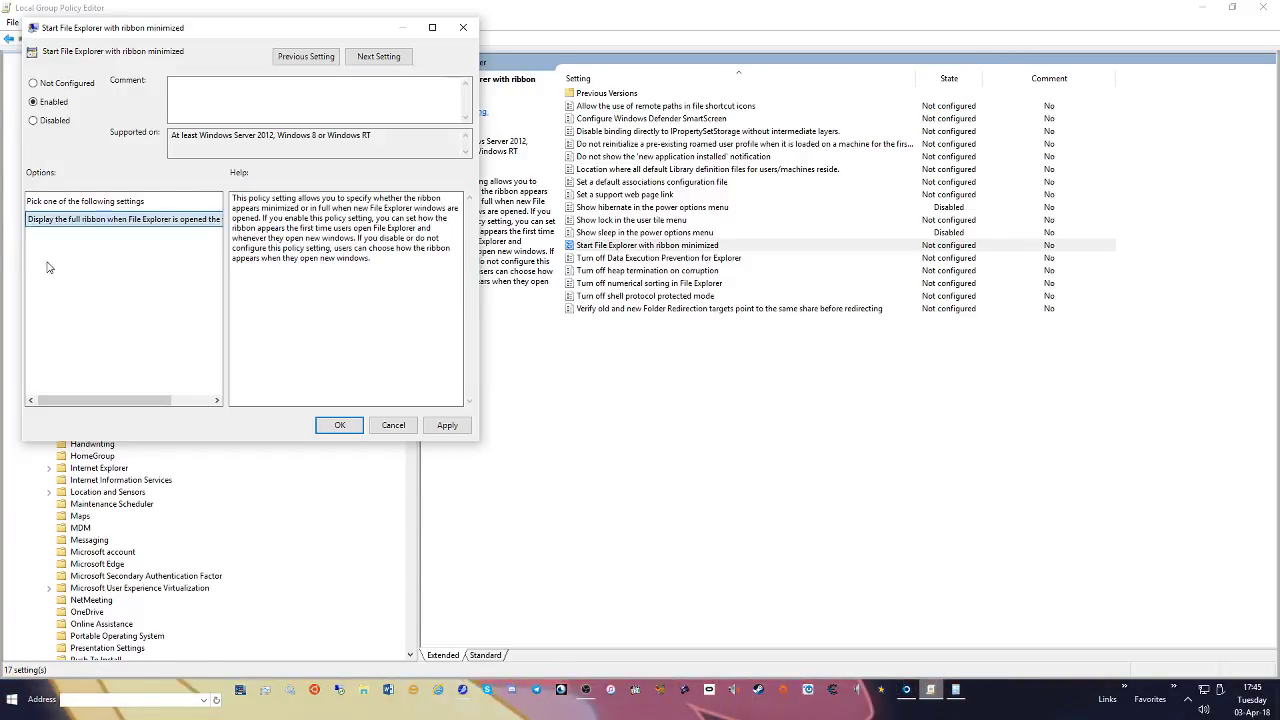
left_click(446, 425)
left_click(340, 425)
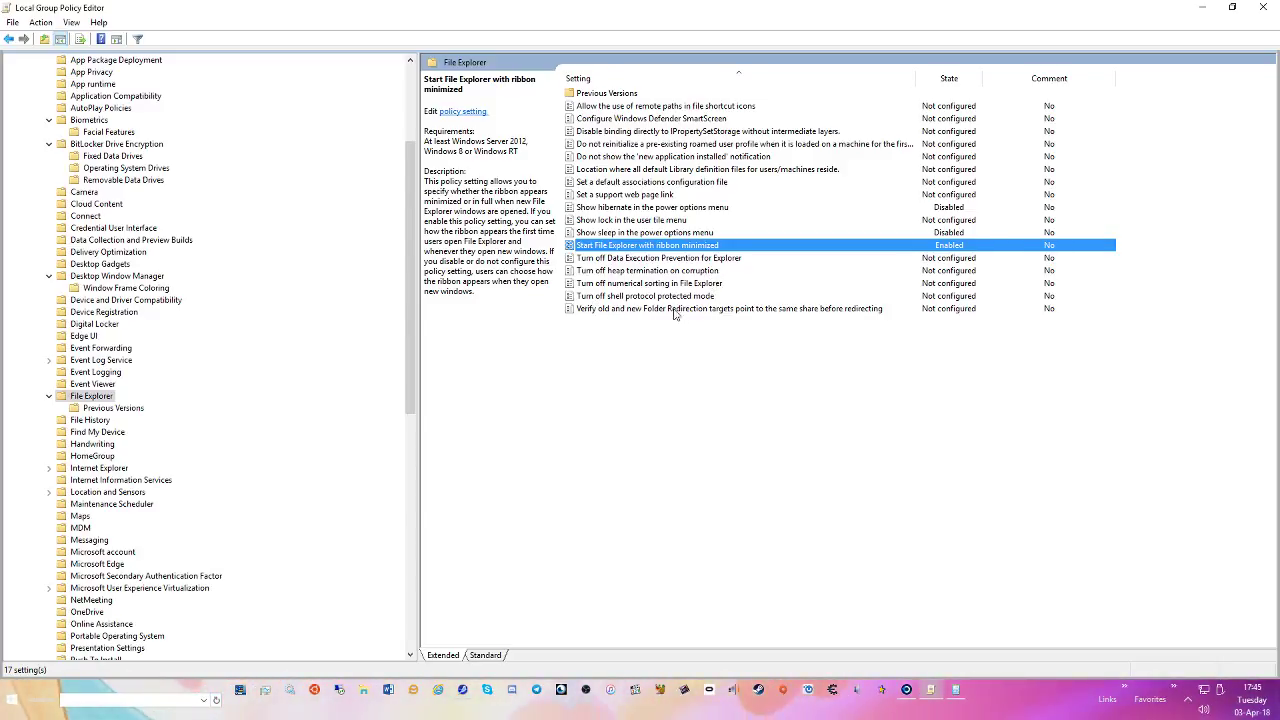
Under File History, set the Turn off File History policy to Disabled
left_click(91, 420)
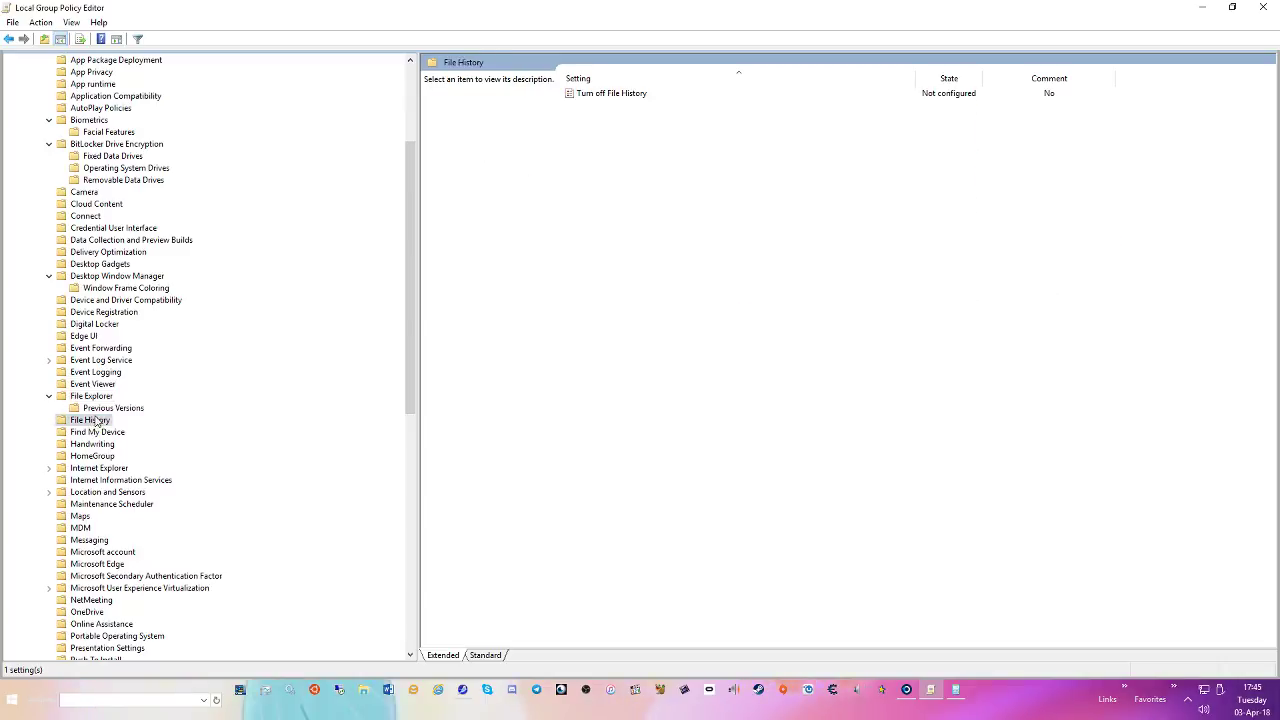
double_click(611, 93)
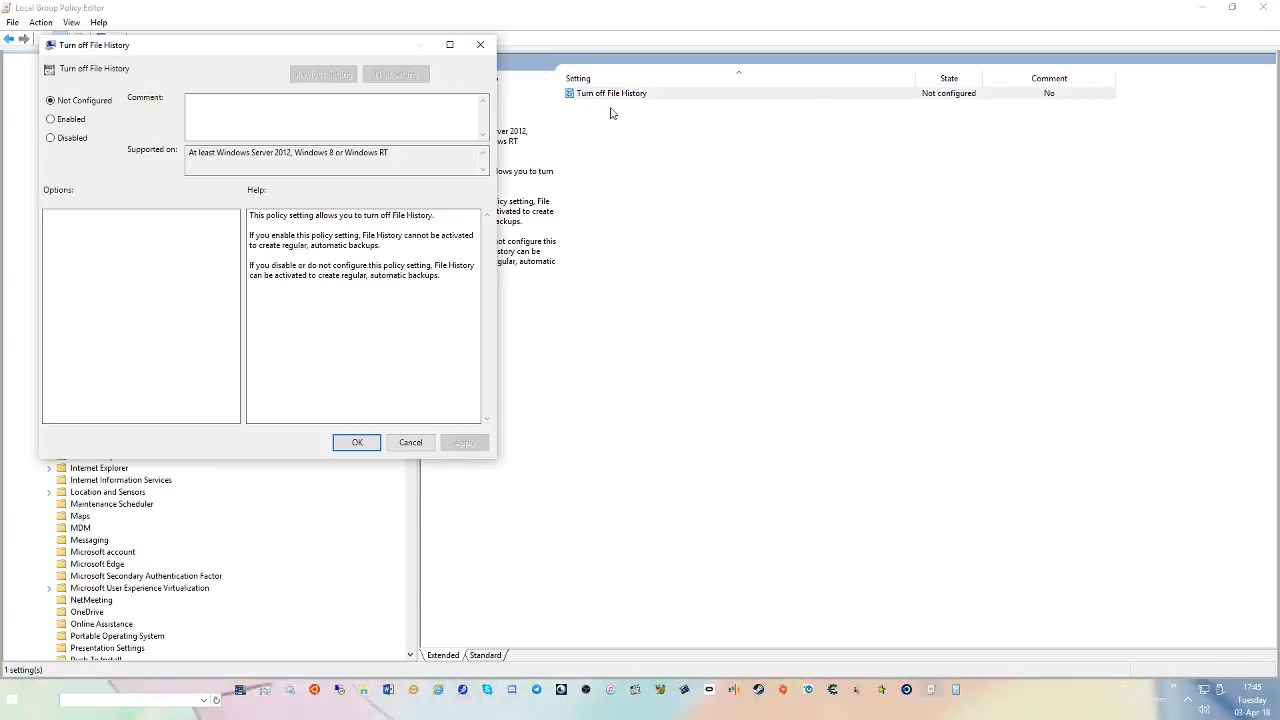
left_click(62, 140)
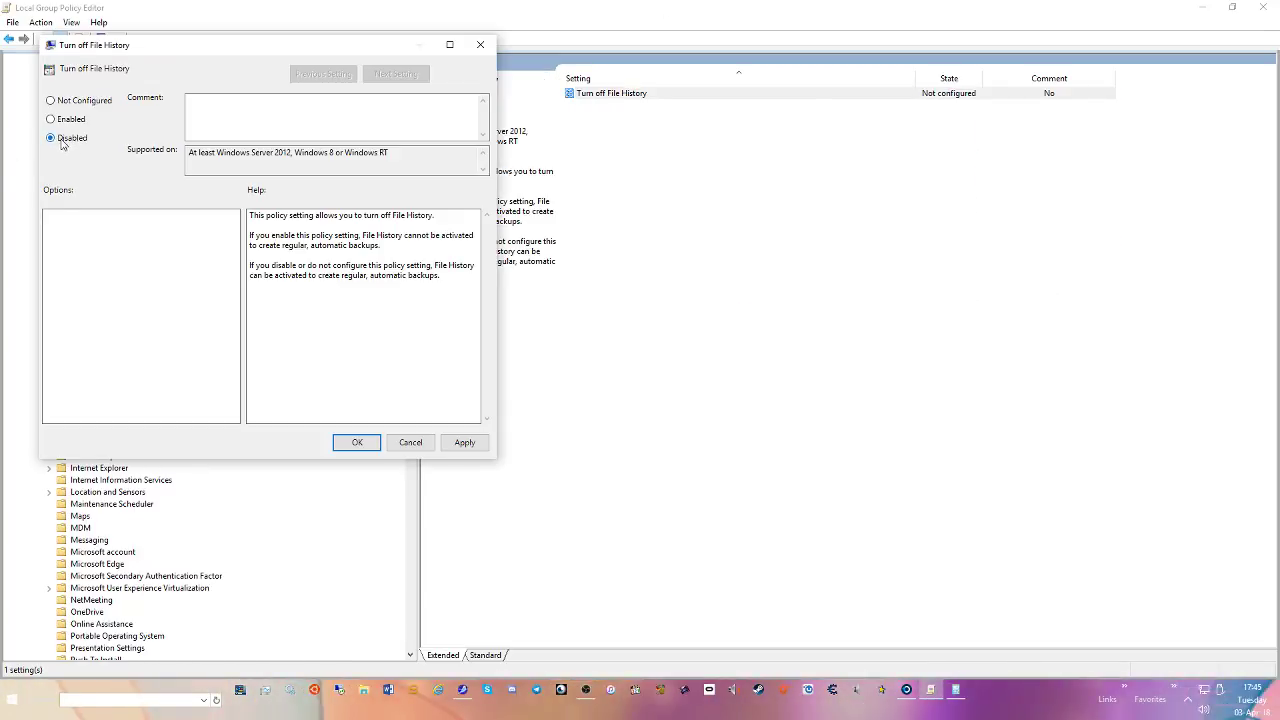
left_click(462, 450)
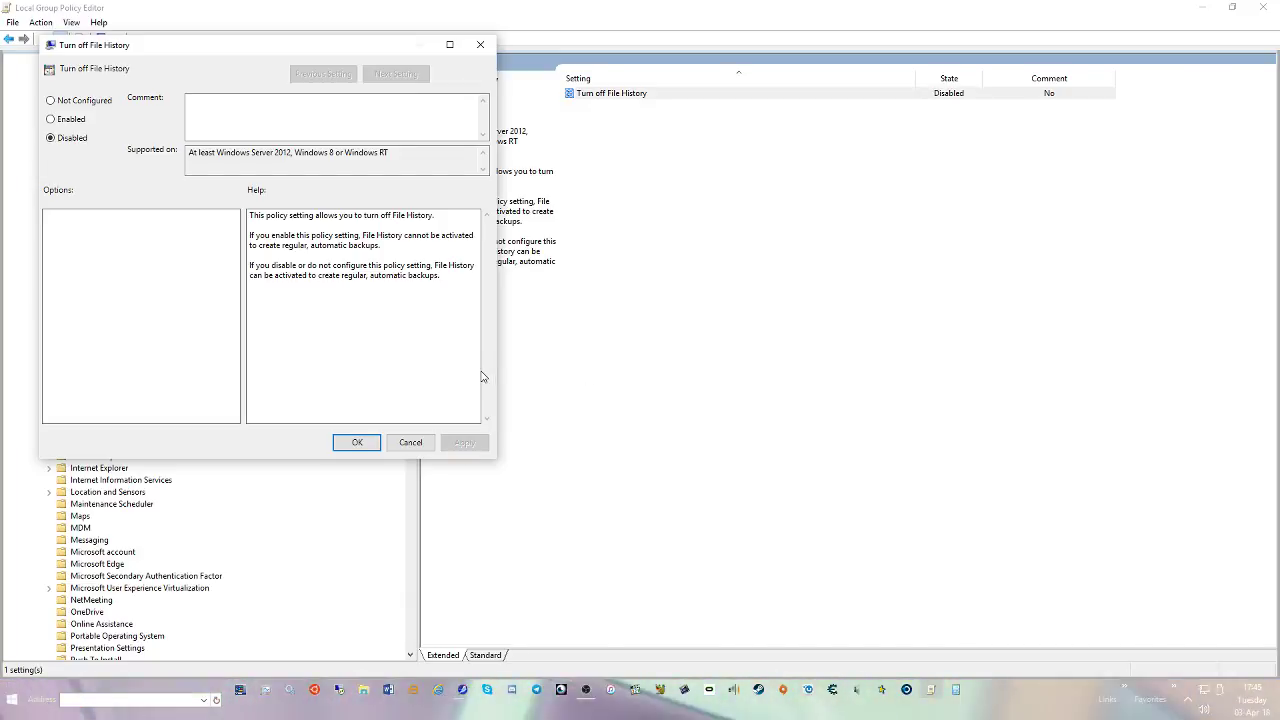
left_click(357, 443)
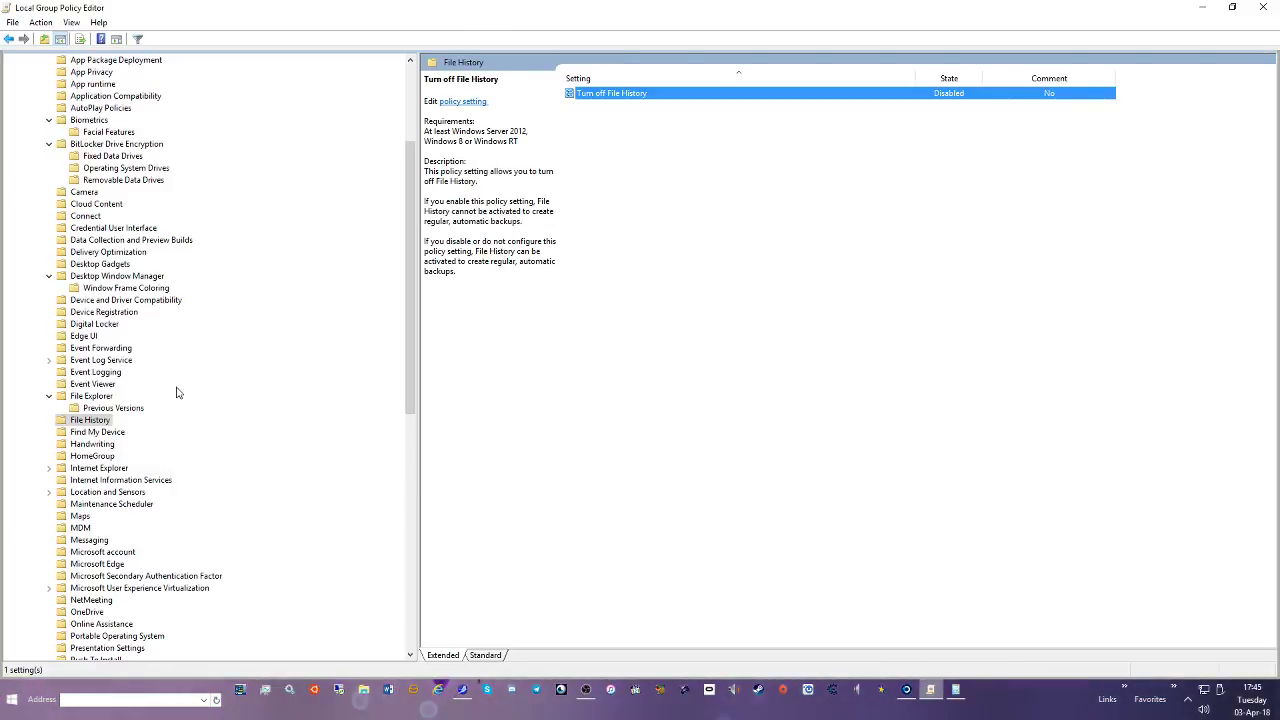
Under Find My Device, set the Turn On/Off Find My Device policy to Disabled
left_click(110, 432)
double_click(625, 93)
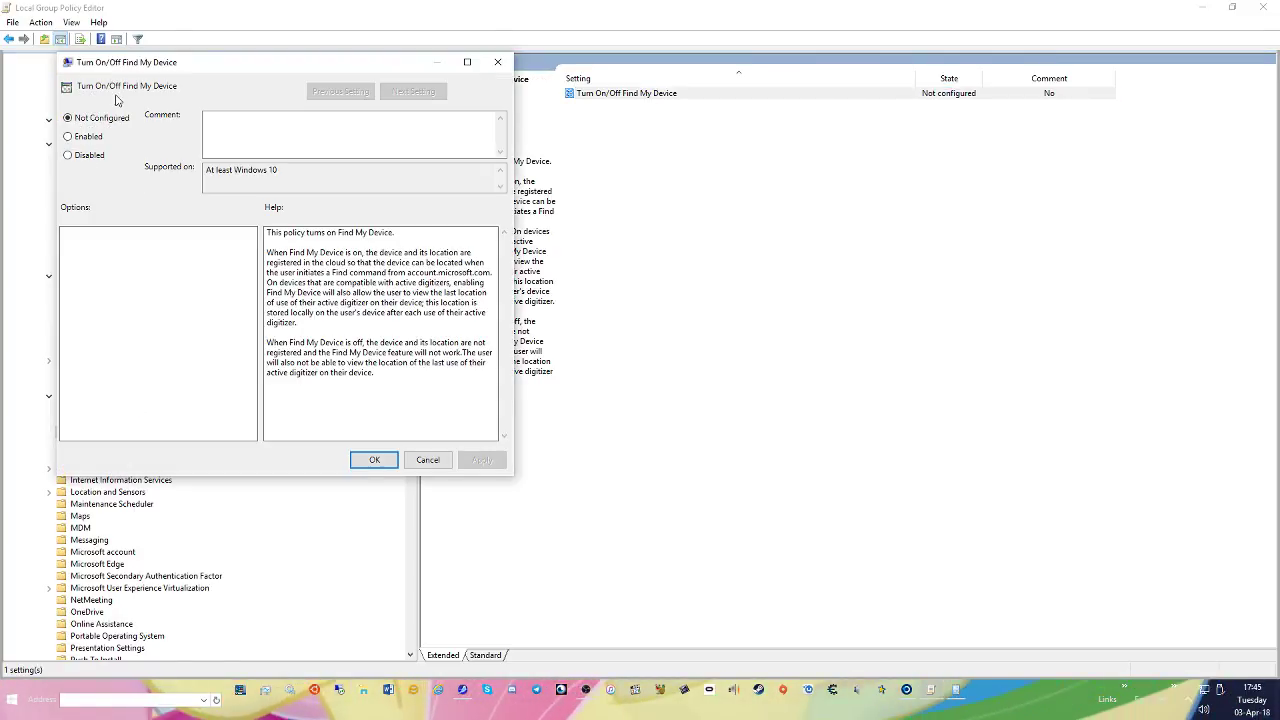
left_click(85, 139)
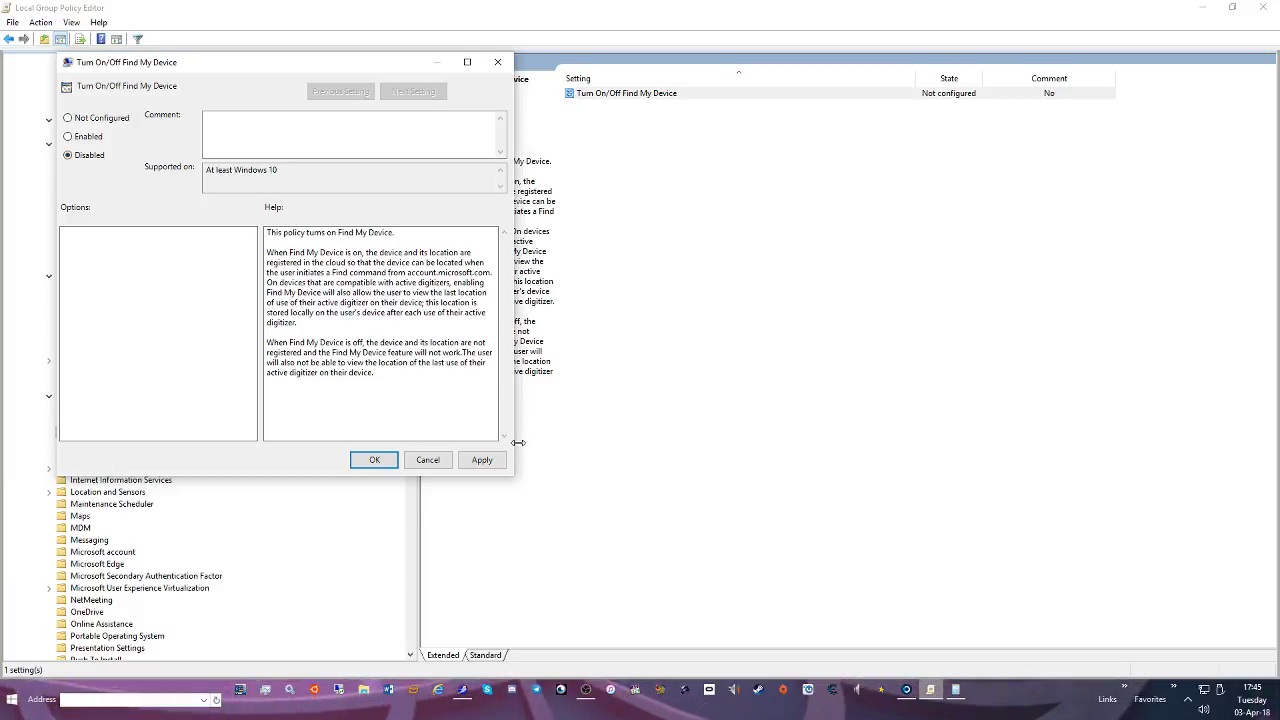
left_click(482, 460)
left_click(376, 462)
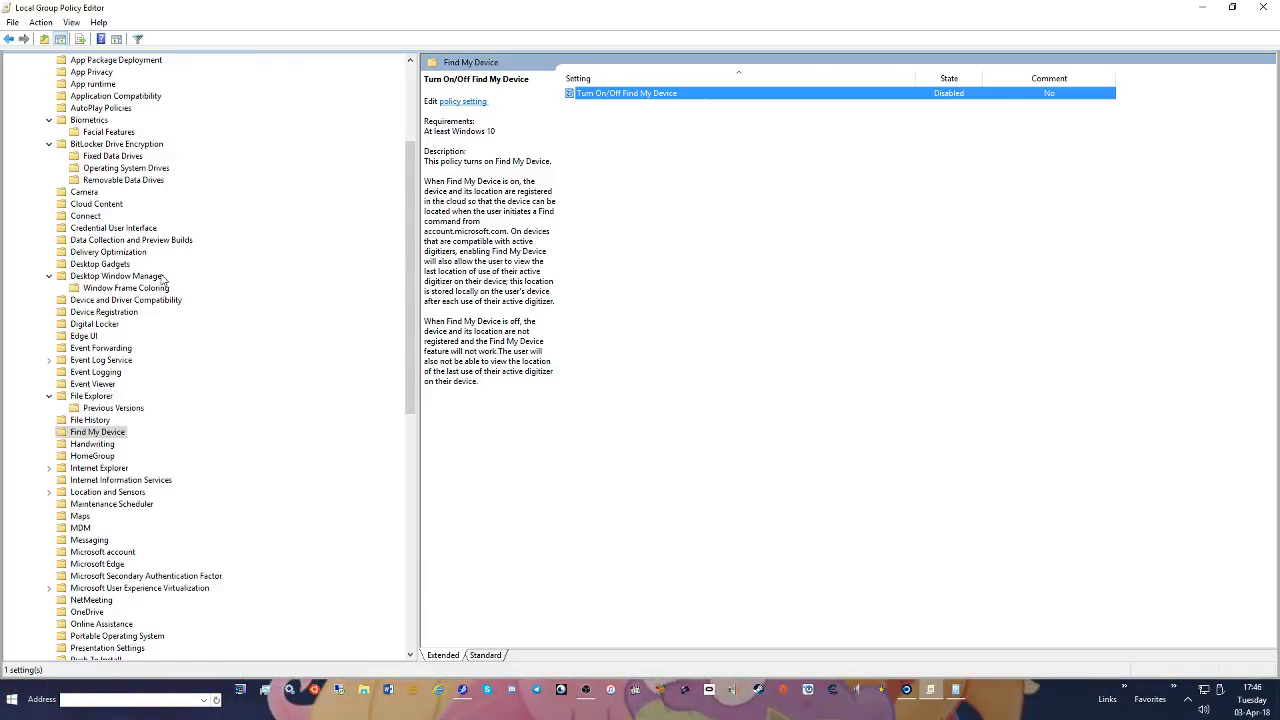
Look through the Handwriting and HomeGroup policies and the full list of Internet Explorer policies under Windows Components
left_click(111, 447)
left_click(112, 455)
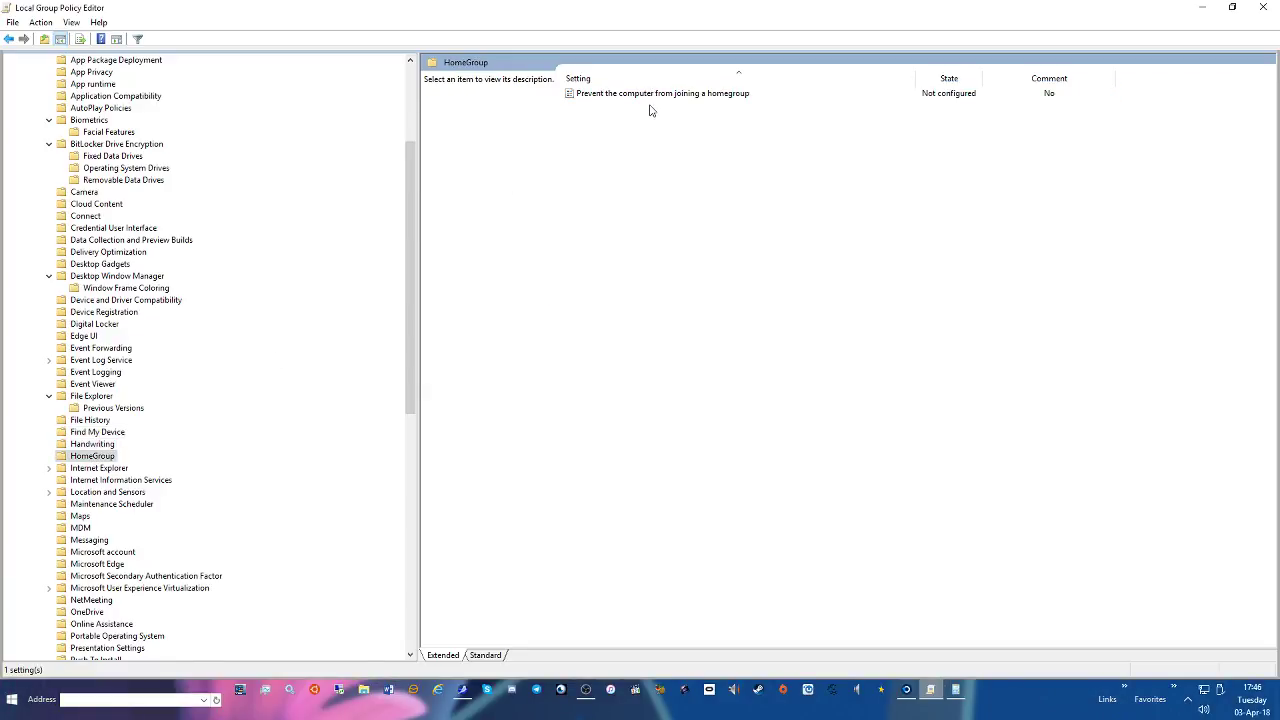
scroll(45, 437, "down", 1)
left_click(95, 432)
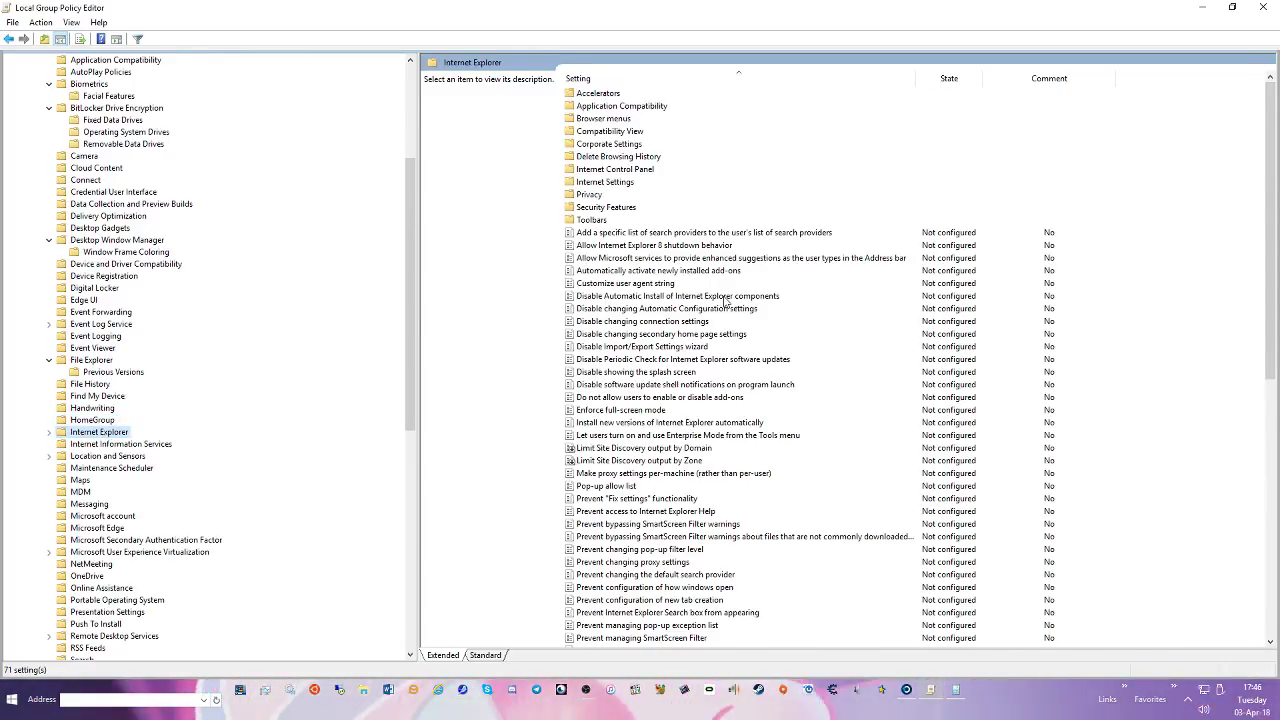
scroll(716, 449, "down", 1)
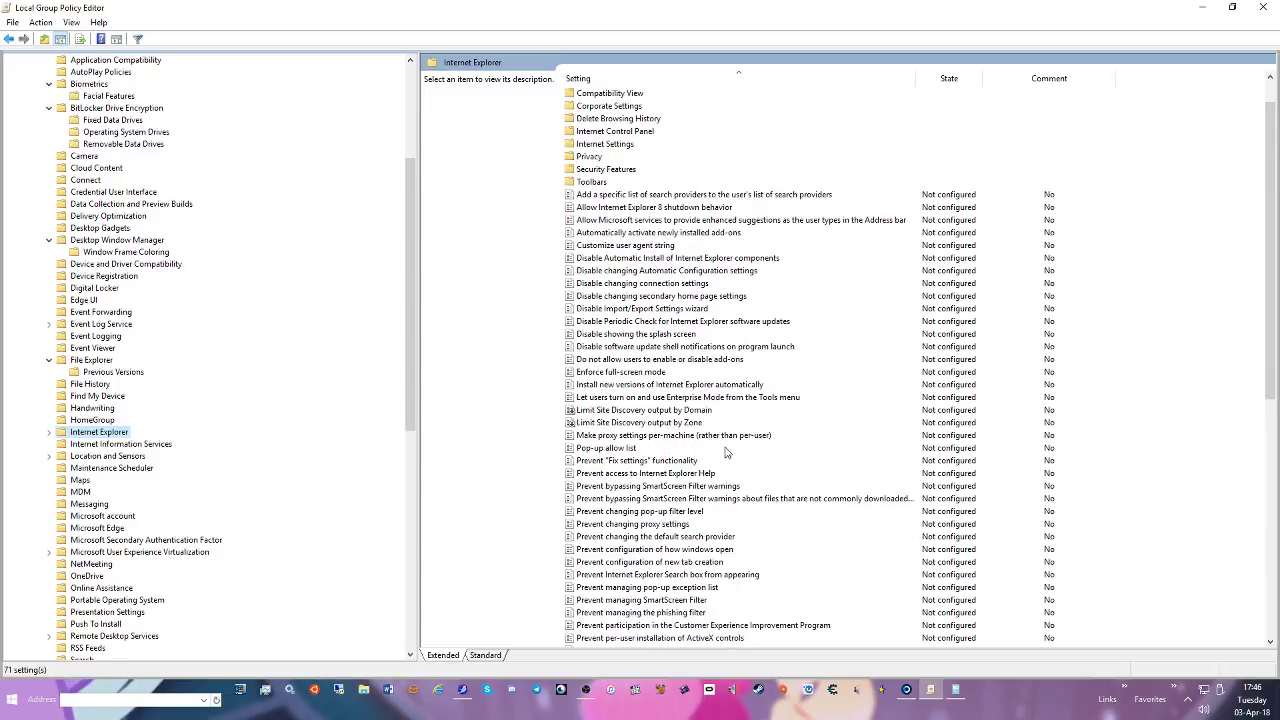
scroll(730, 445, "up", 1)
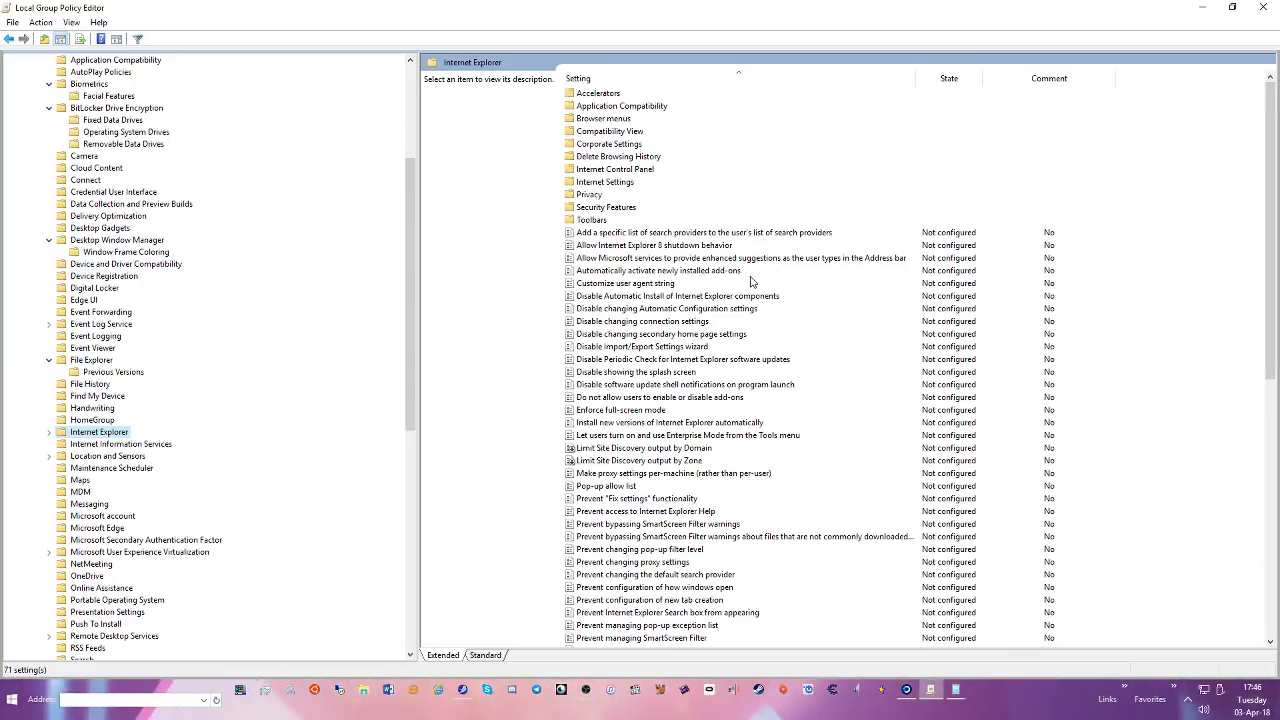
scroll(746, 278, "down", 1)
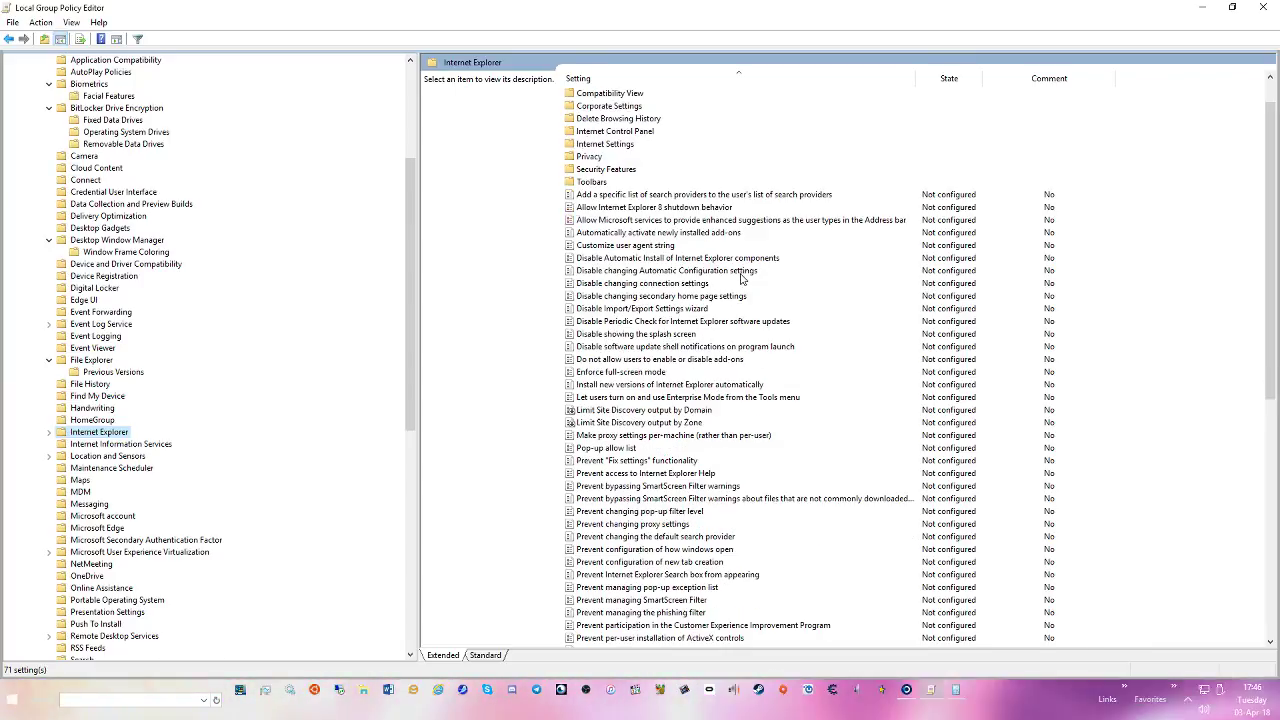
scroll(738, 290, "down", 1)
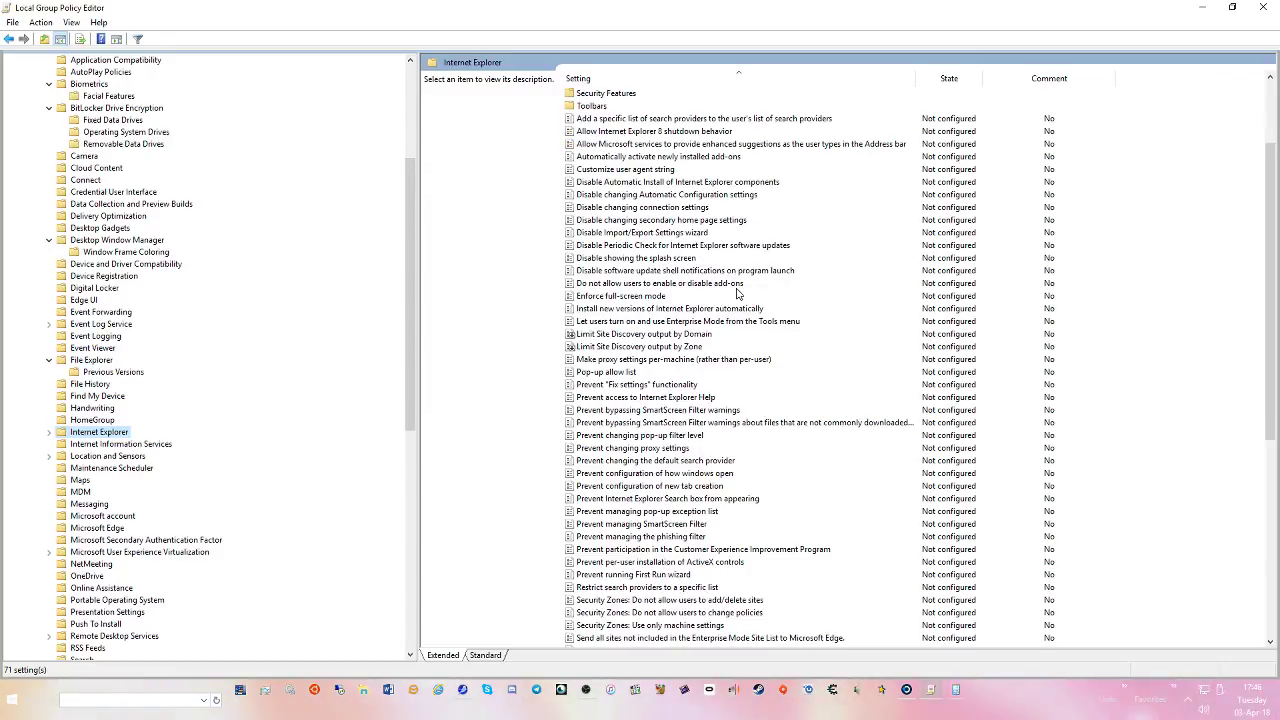
scroll(738, 290, "up", 1)
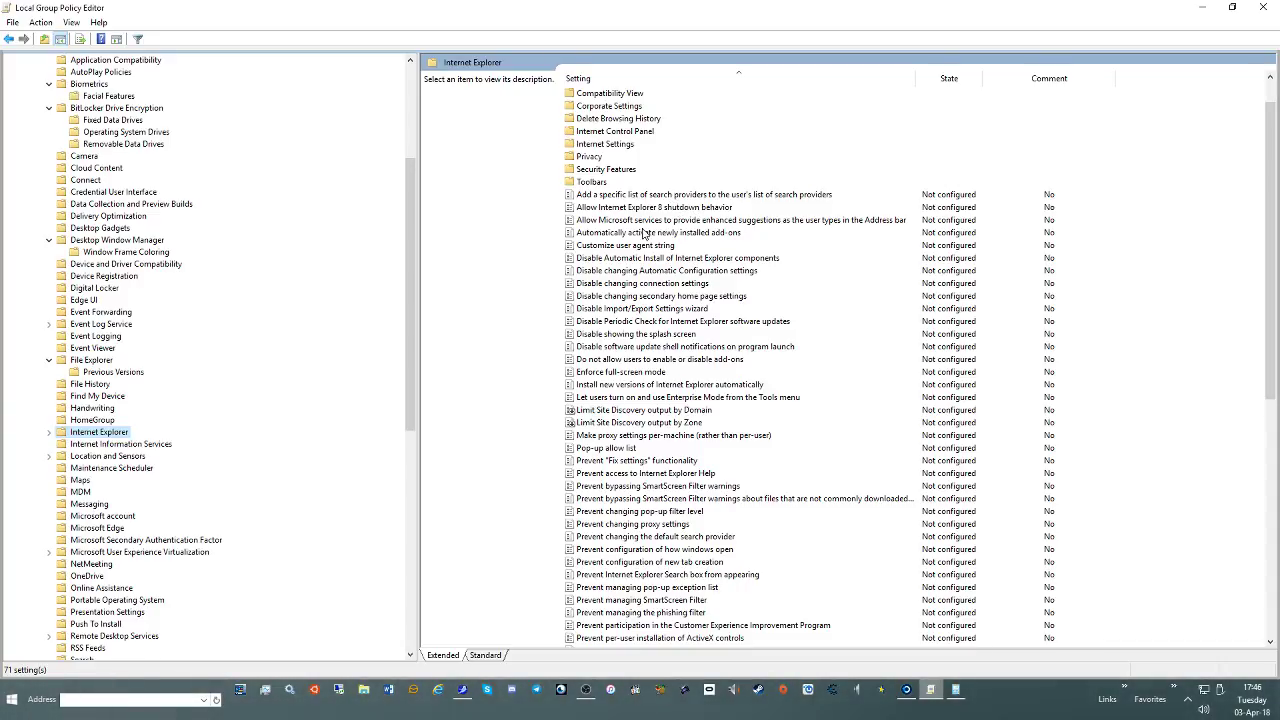
scroll(640, 231, "down", 2)
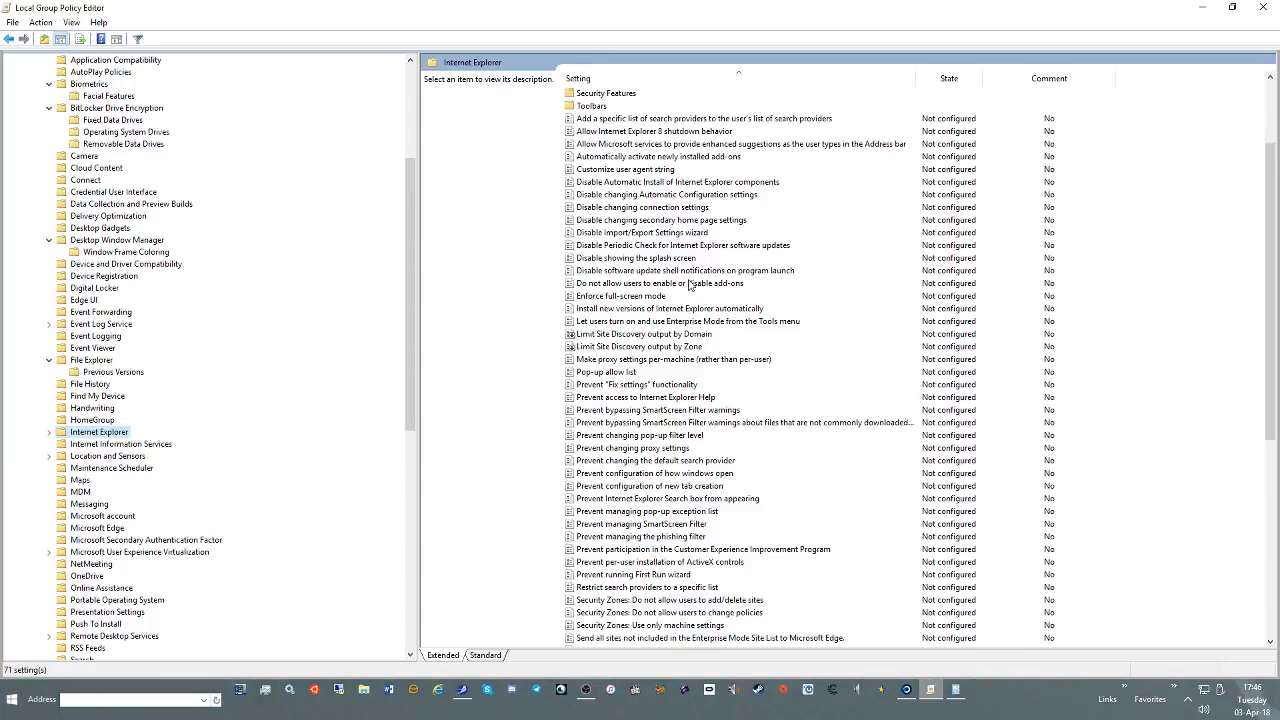
scroll(741, 295, "down", 1)
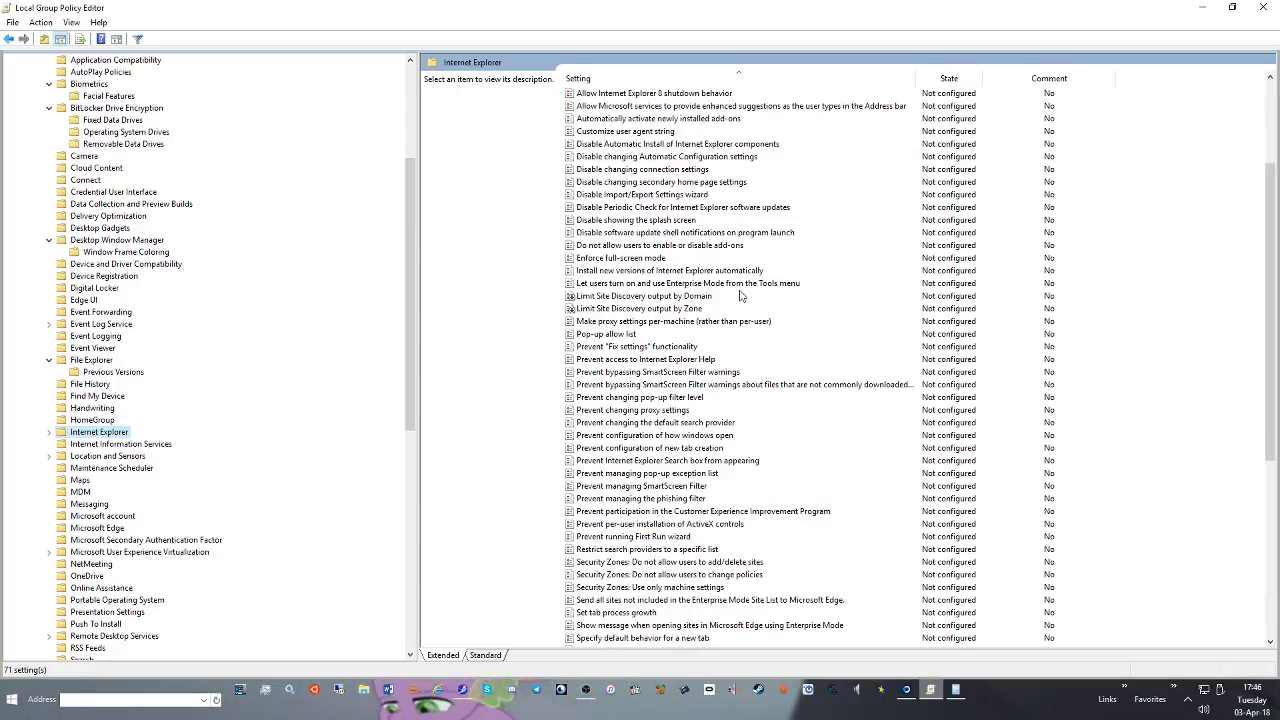
scroll(741, 295, "down", 1)
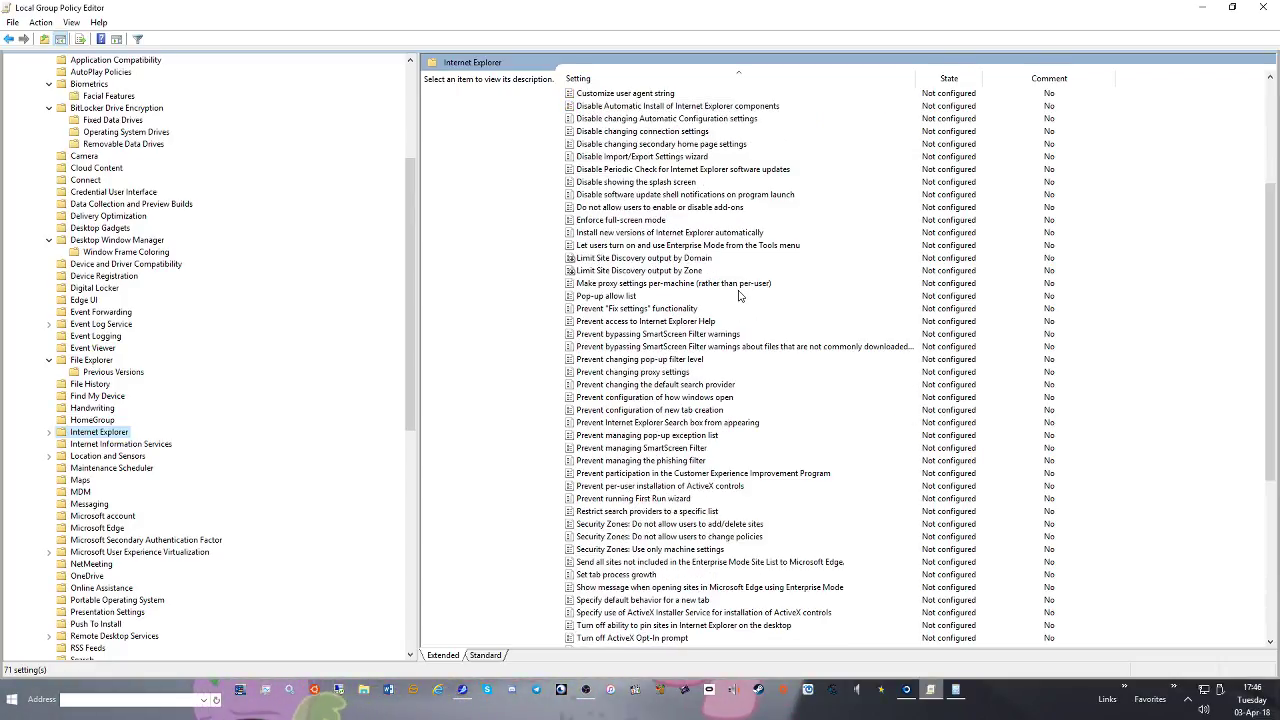
scroll(741, 295, "down", 3)
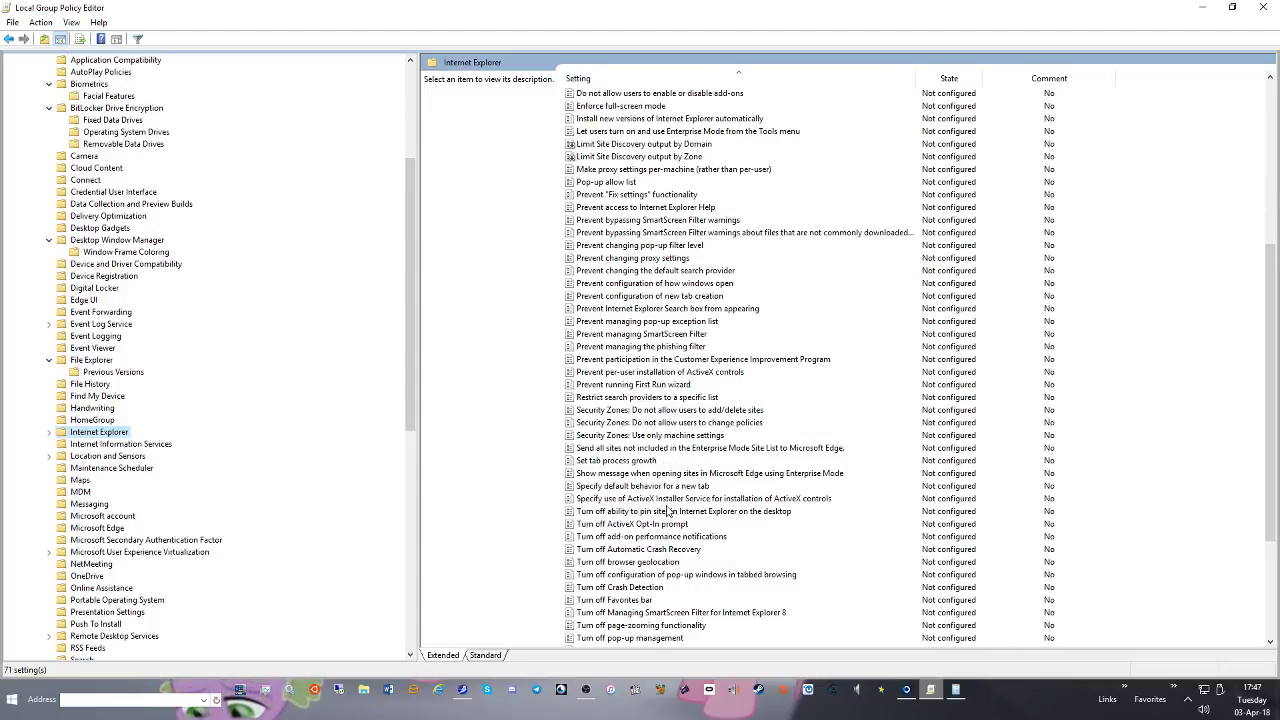
scroll(690, 550, "down", 1)
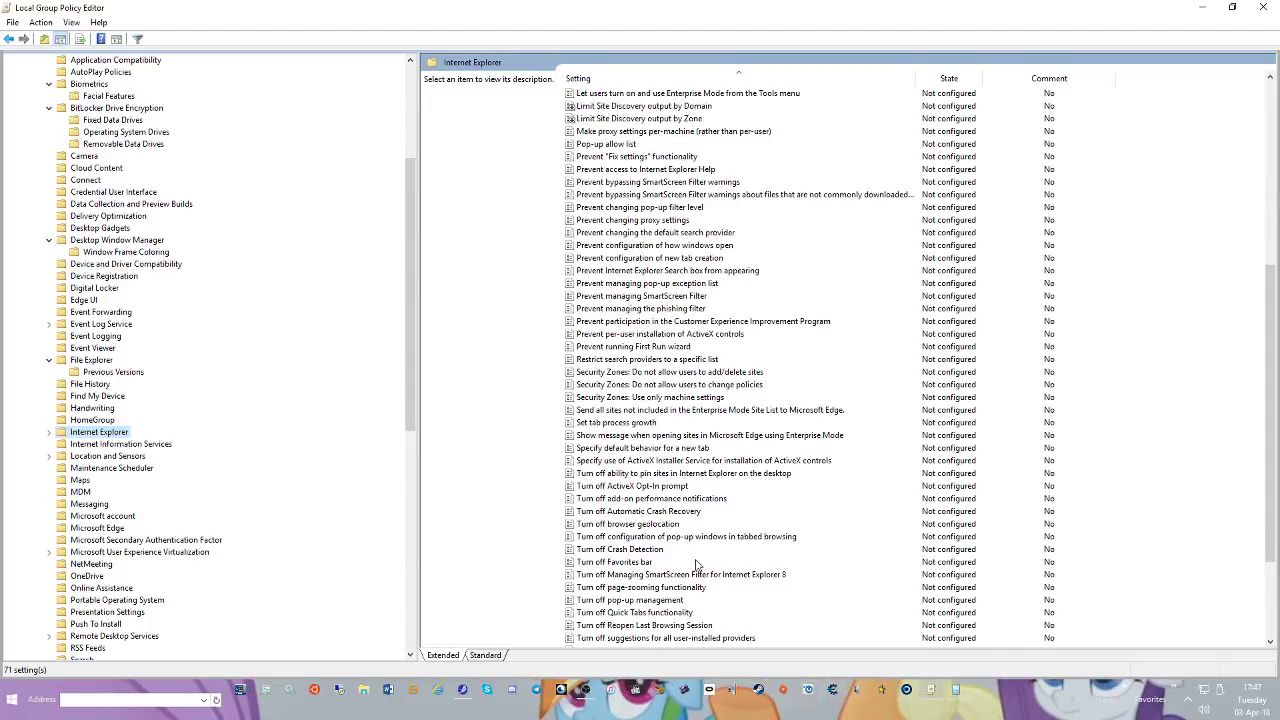
scroll(698, 567, "down", 1)
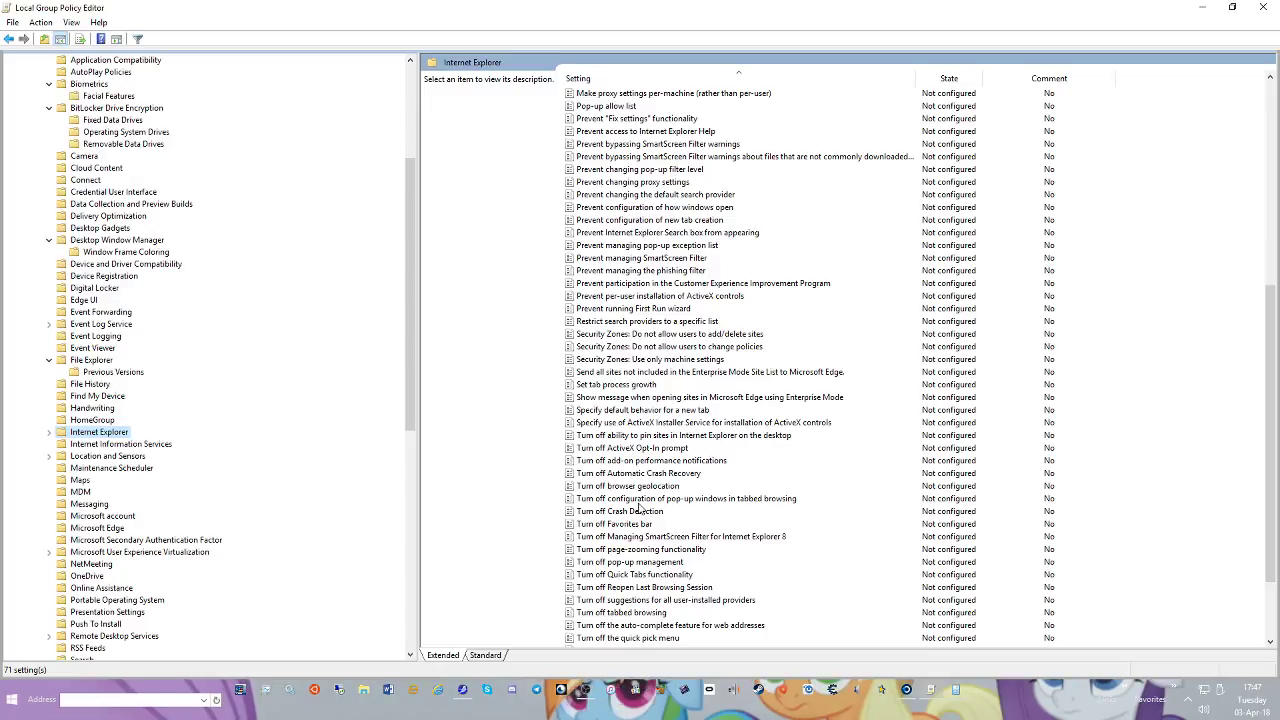
scroll(640, 508, "down", 1)
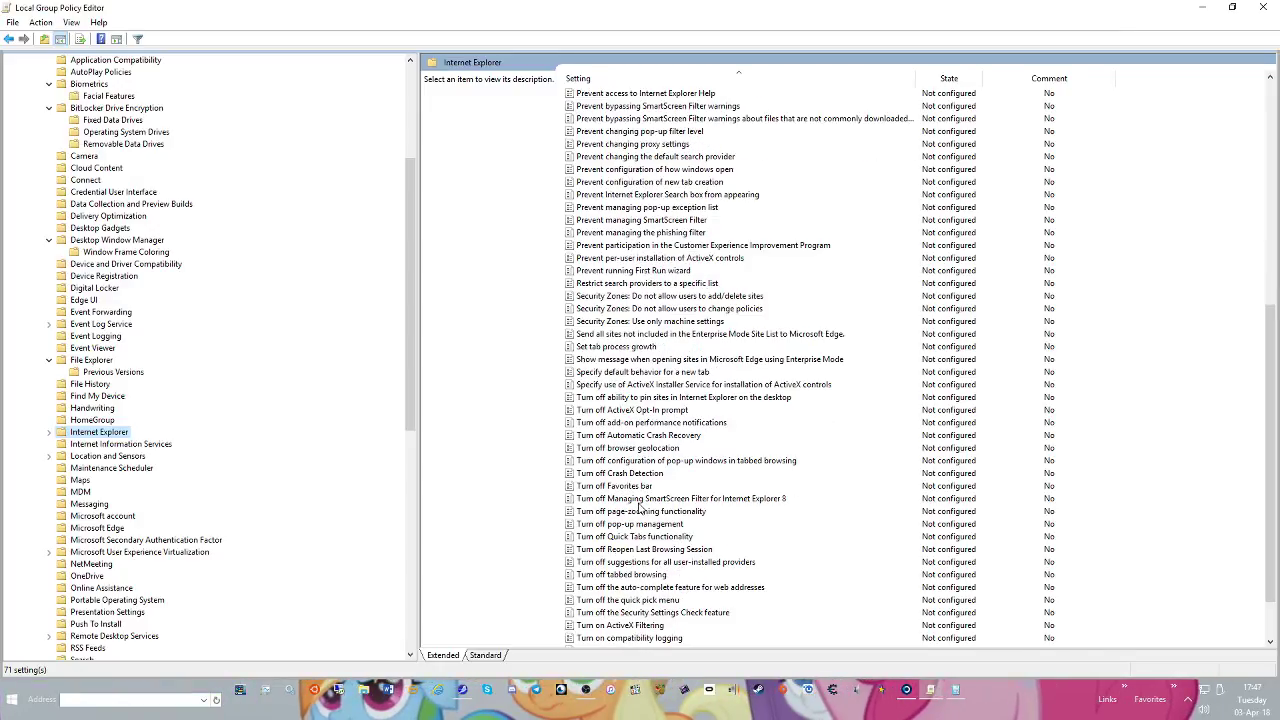
scroll(640, 508, "down", 1)
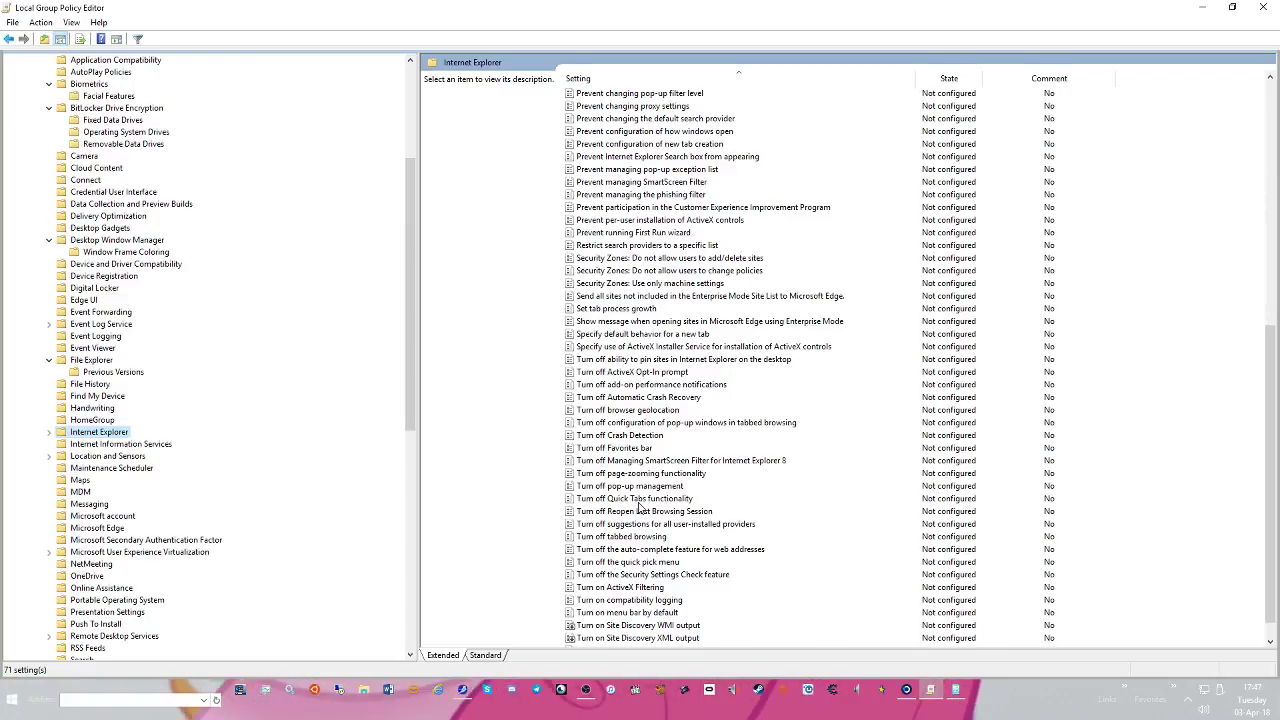
scroll(675, 492, "down", 1)
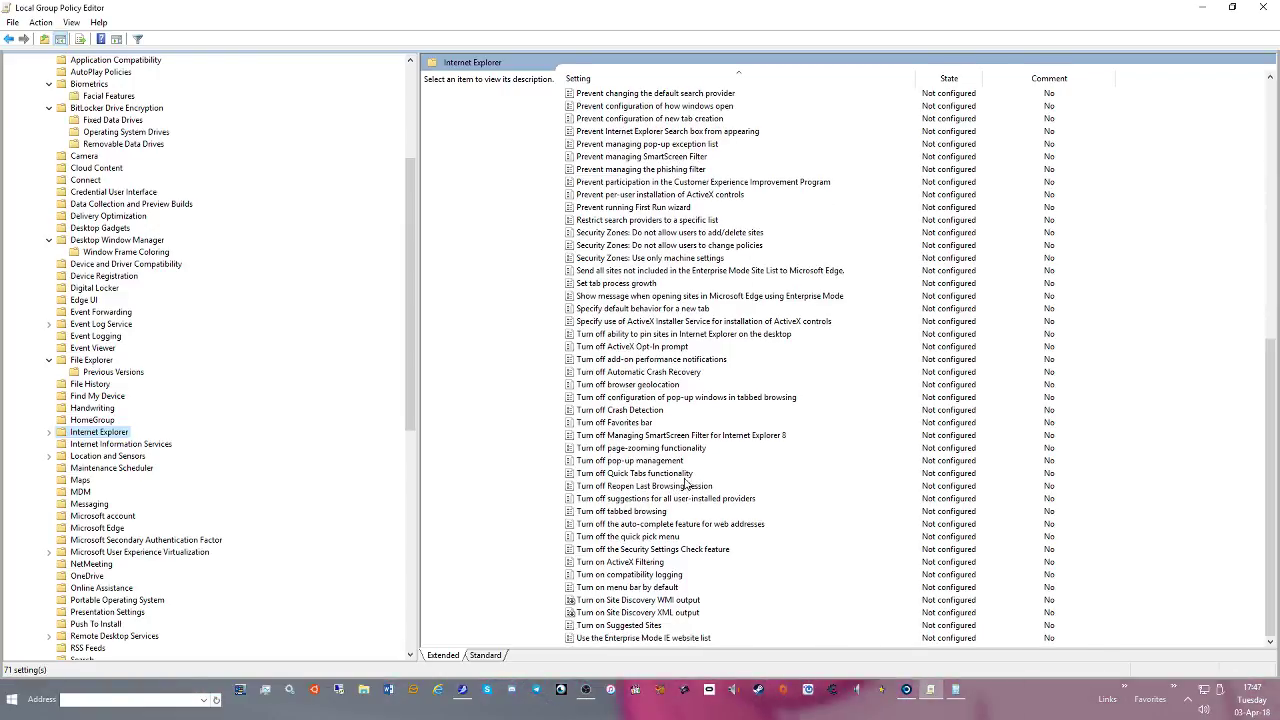
scroll(686, 483, "up", 1)
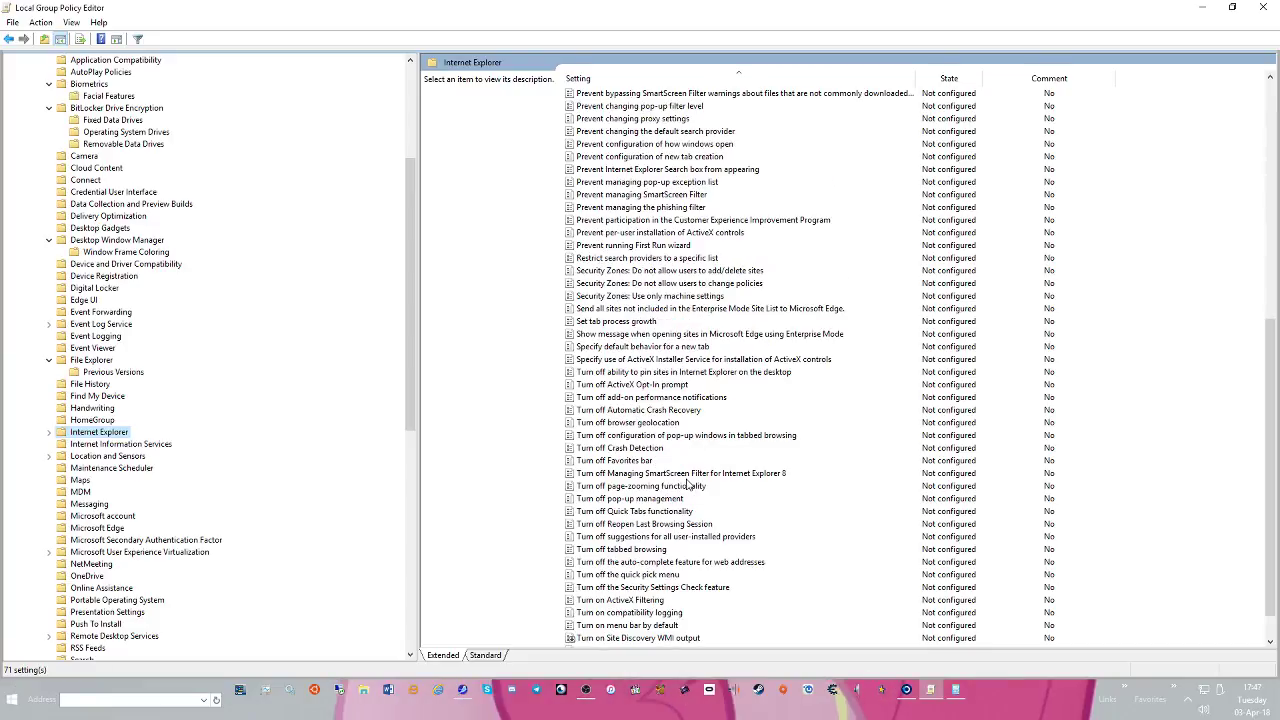
scroll(686, 483, "up", 1)
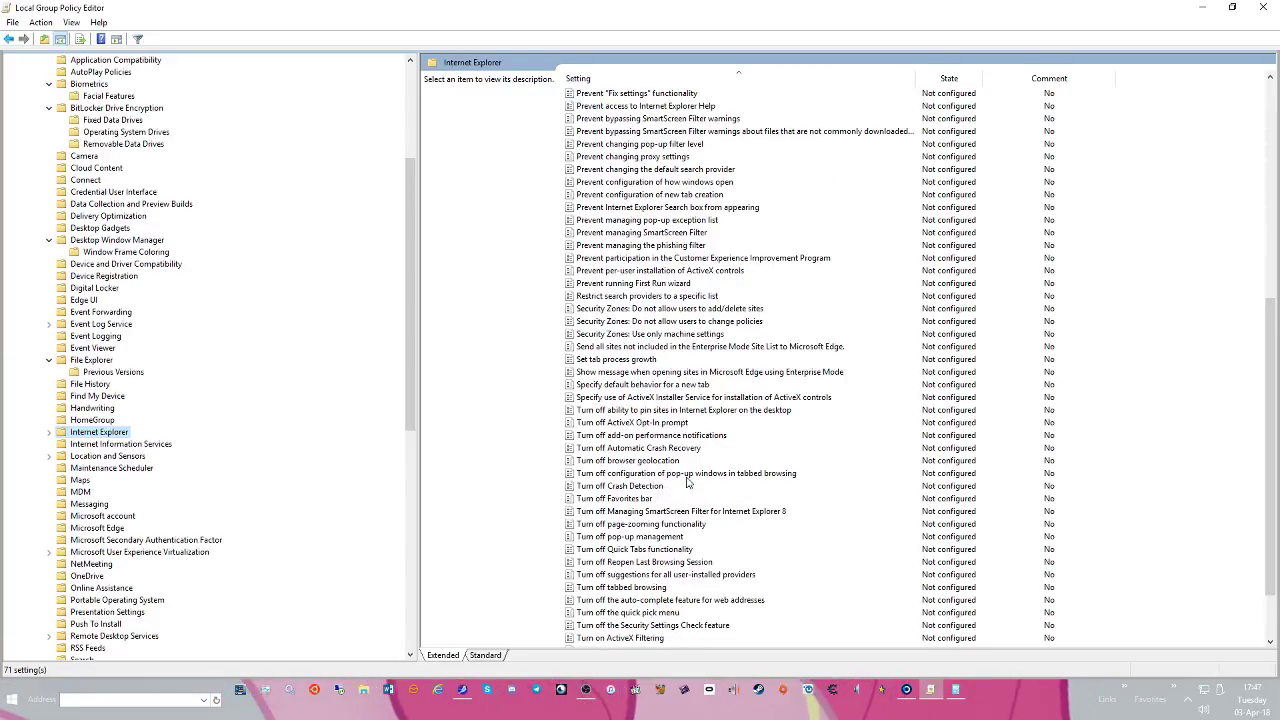
scroll(686, 483, "up", 9)
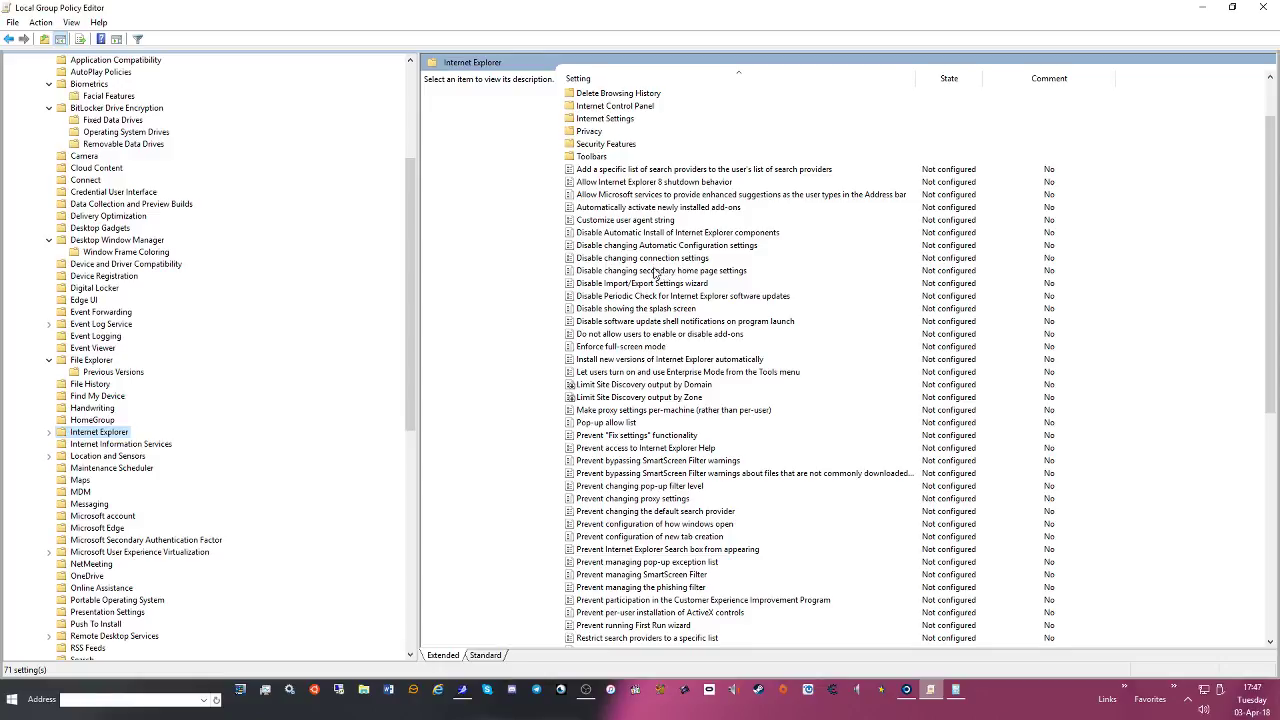
scroll(660, 201, "up", 2)
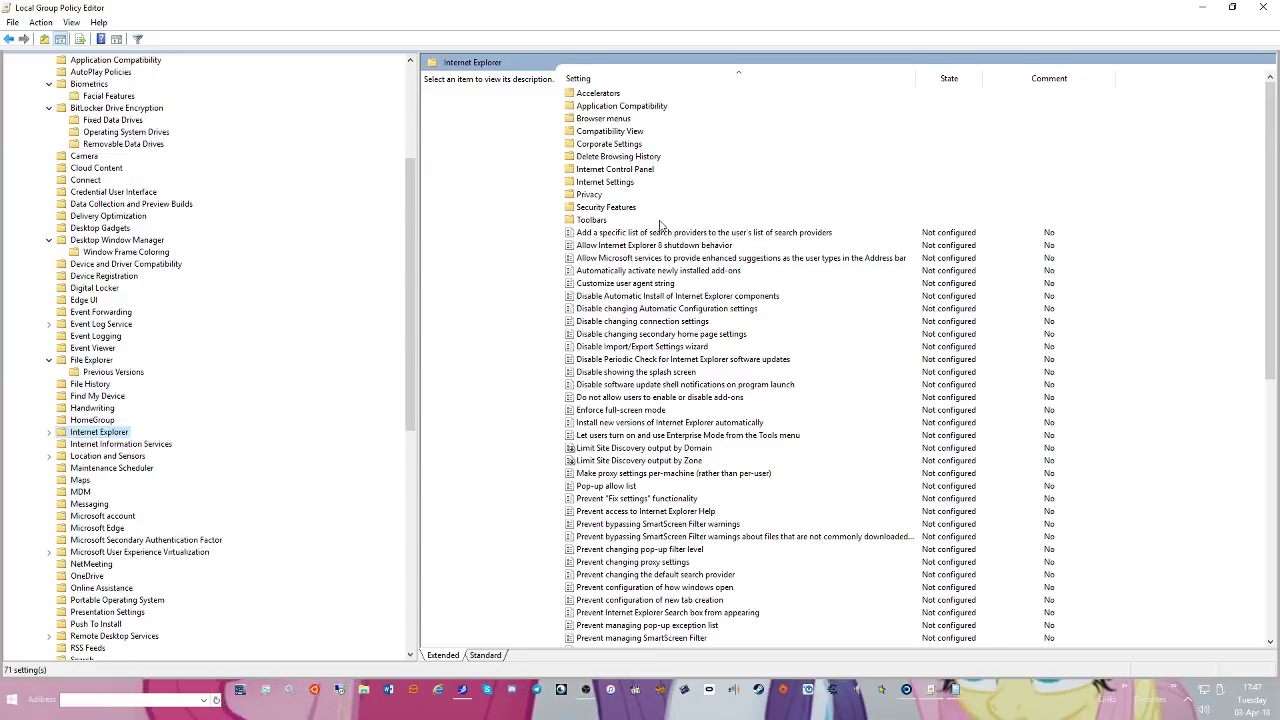
Check the contents of Internet Settings under Internet Explorer, and review the parent folder's policy list again
double_click(600, 183)
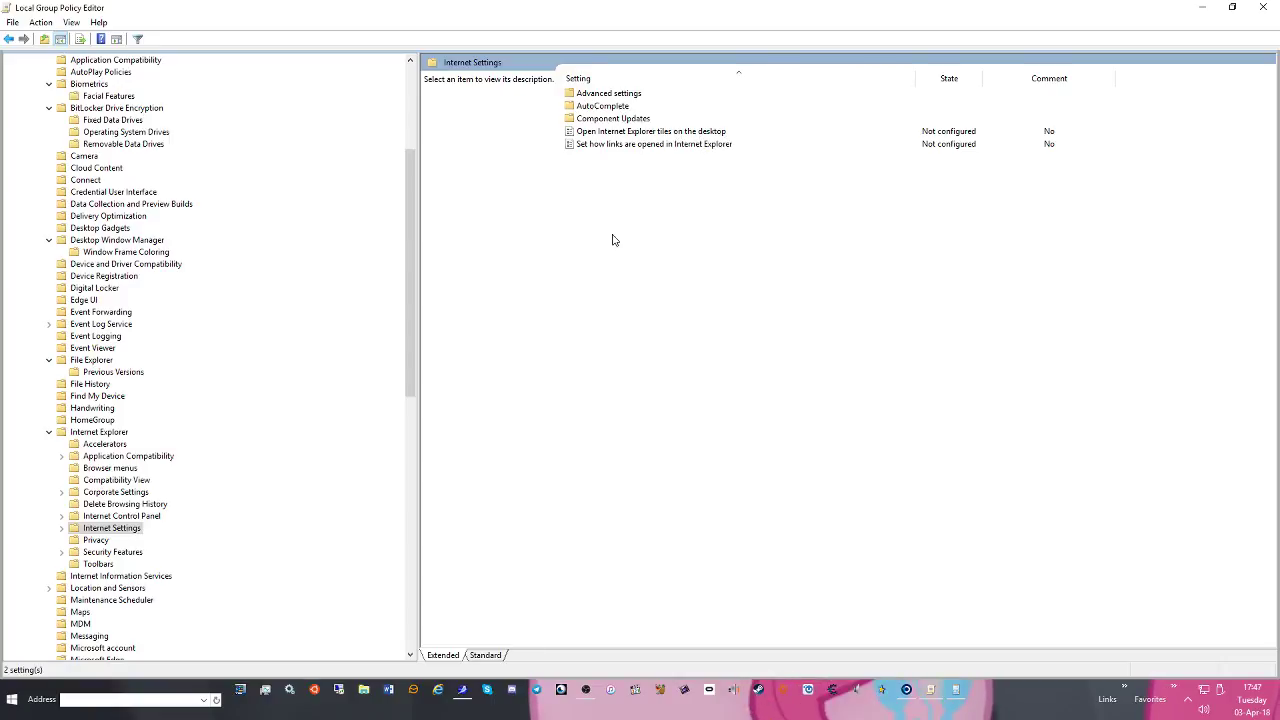
key("alt+Left")
scroll(620, 220, "down", 8)
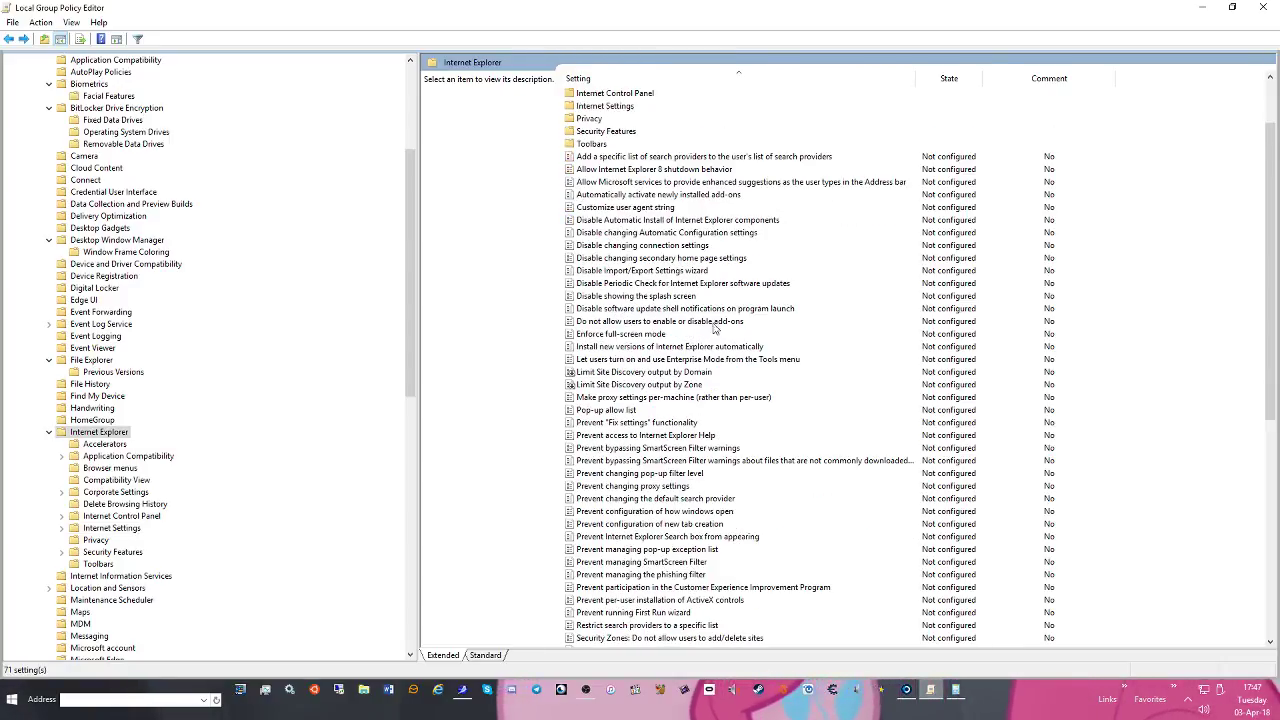
scroll(675, 428, "down", 5)
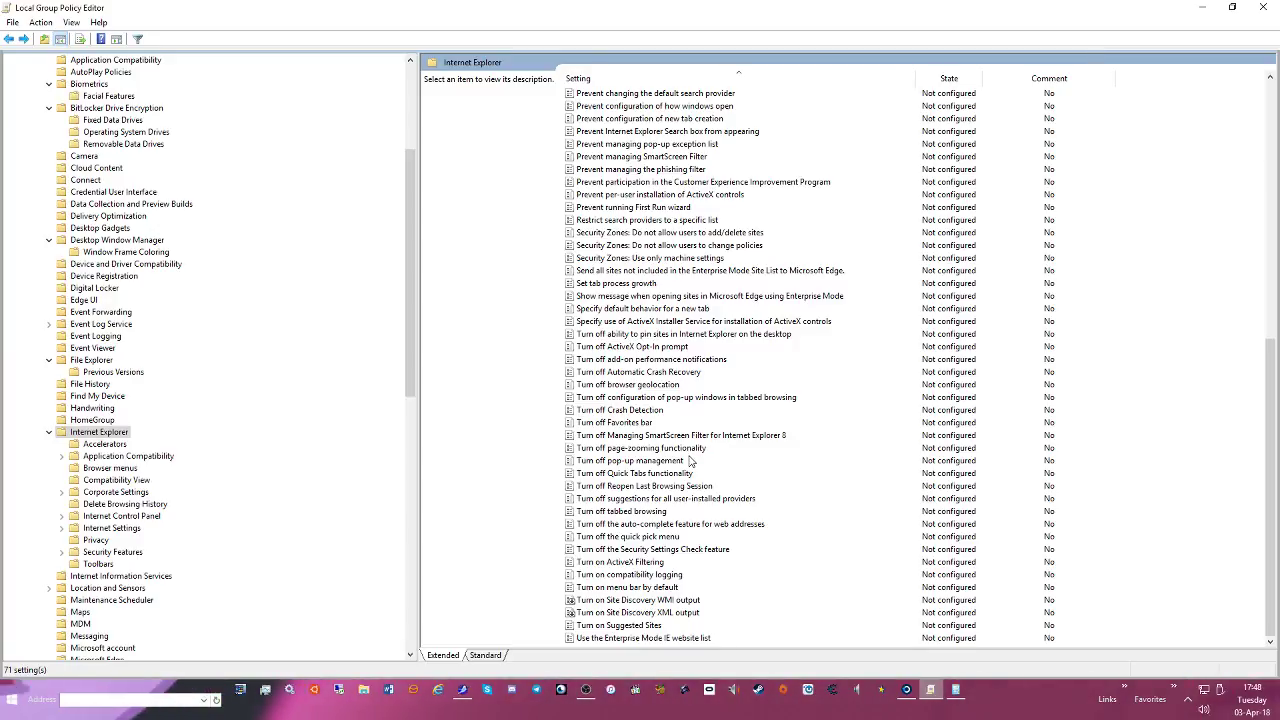
scroll(690, 460, "up", 12)
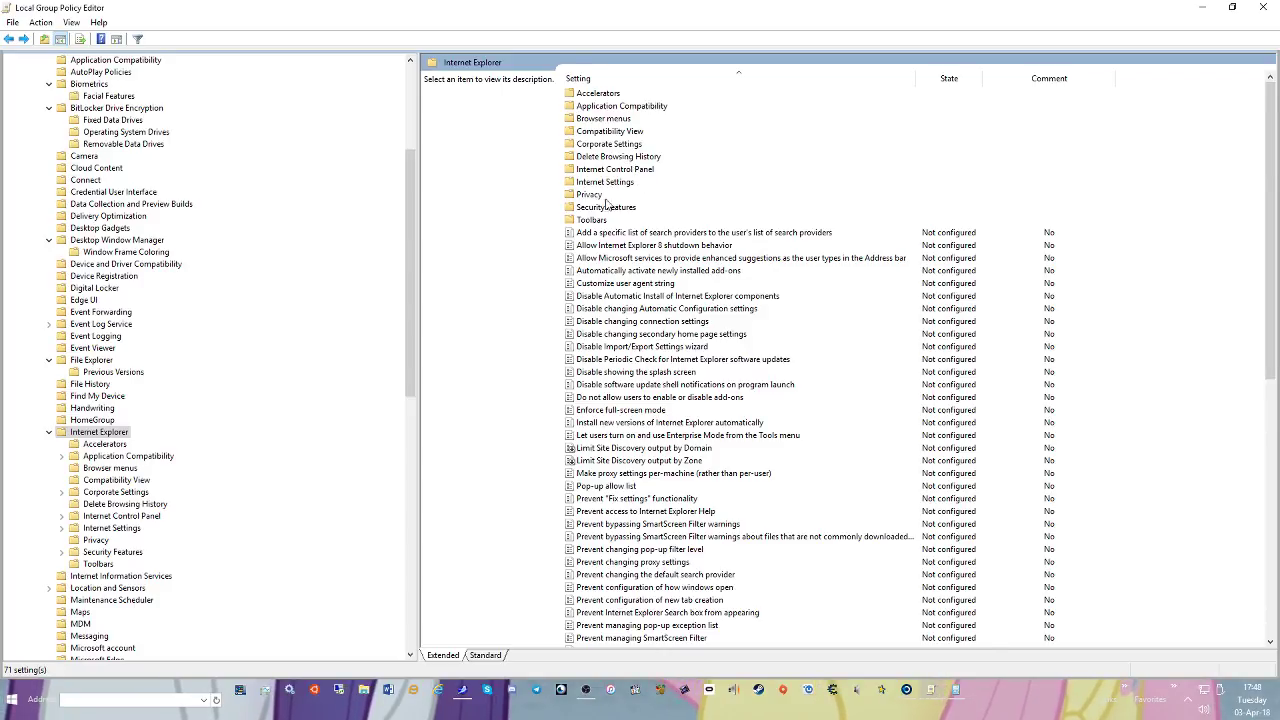
Under Internet Settings > Advanced settings > Browsing, enable the Hide the button (next to the New Tab button) that opens Microsoft Edge policy
double_click(622, 184)
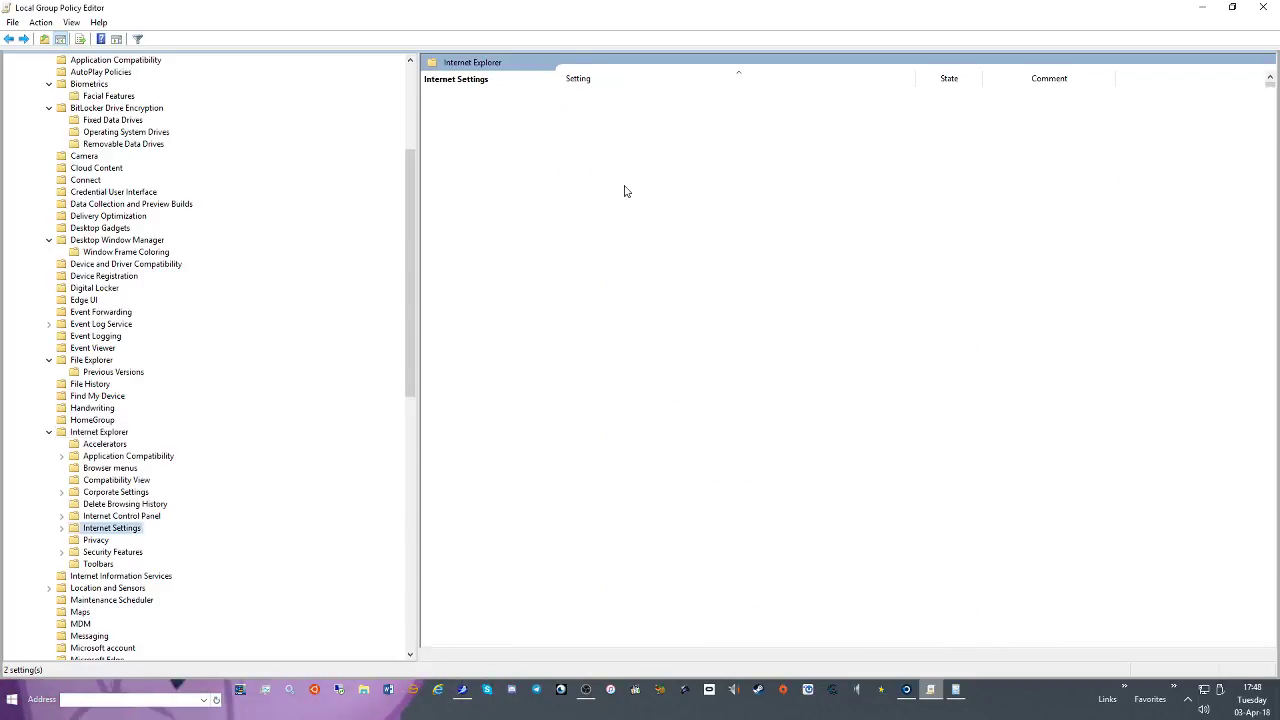
double_click(608, 94)
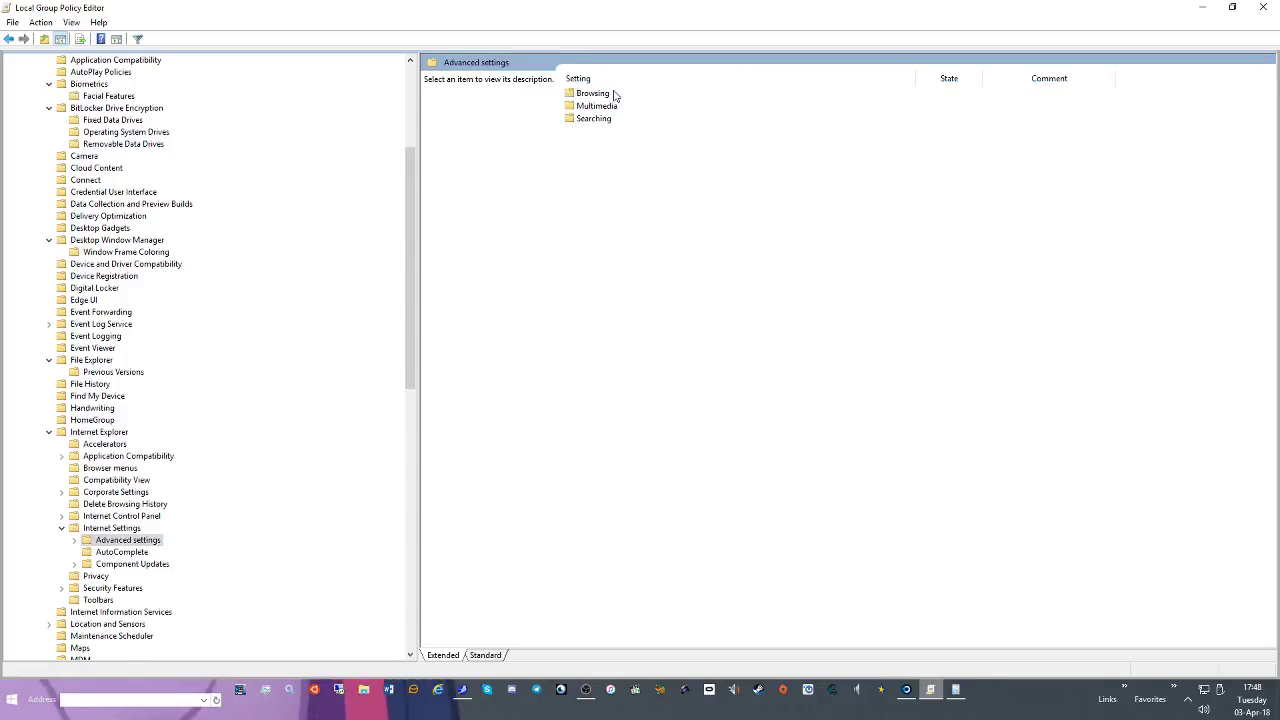
double_click(602, 95)
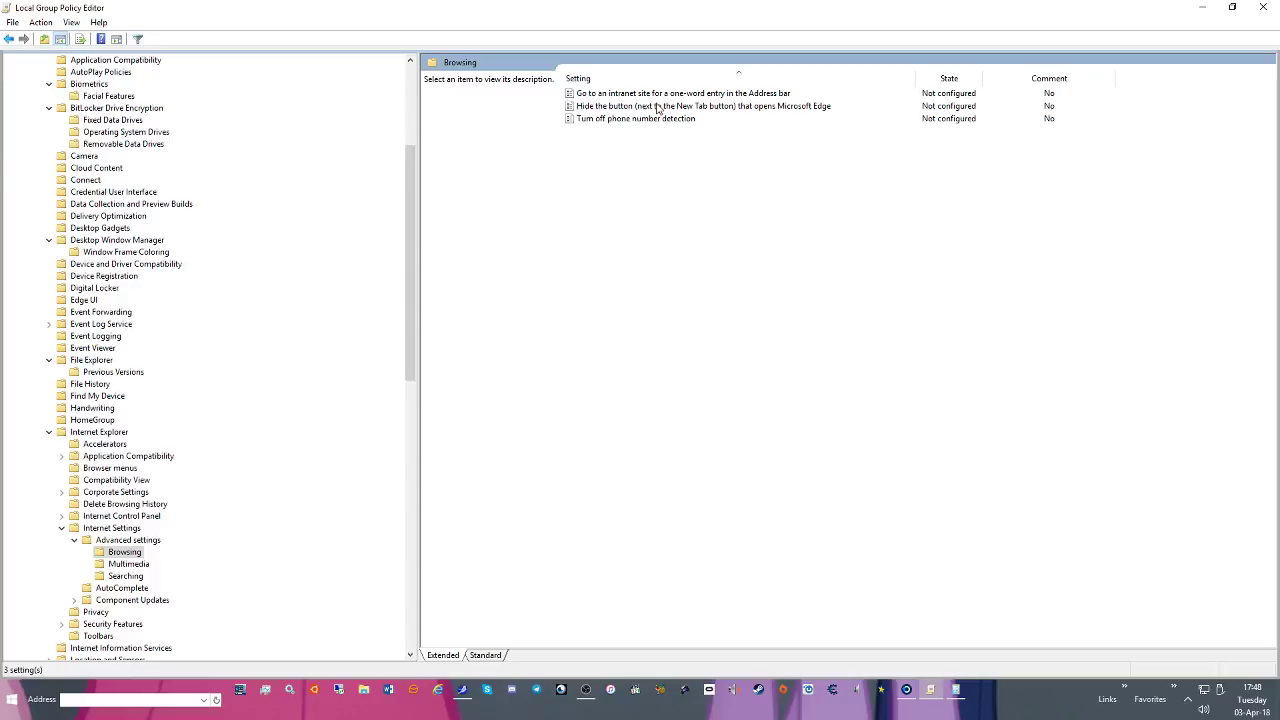
left_click(738, 110)
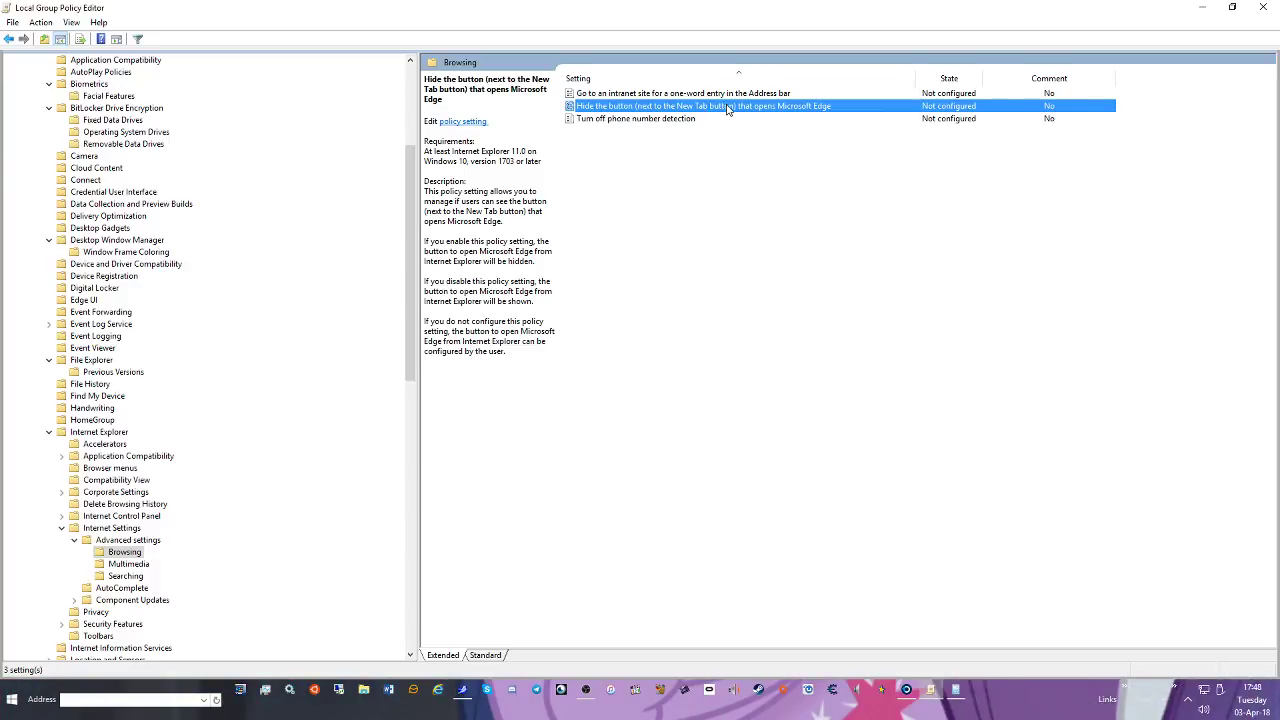
double_click(724, 110)
left_click(108, 155)
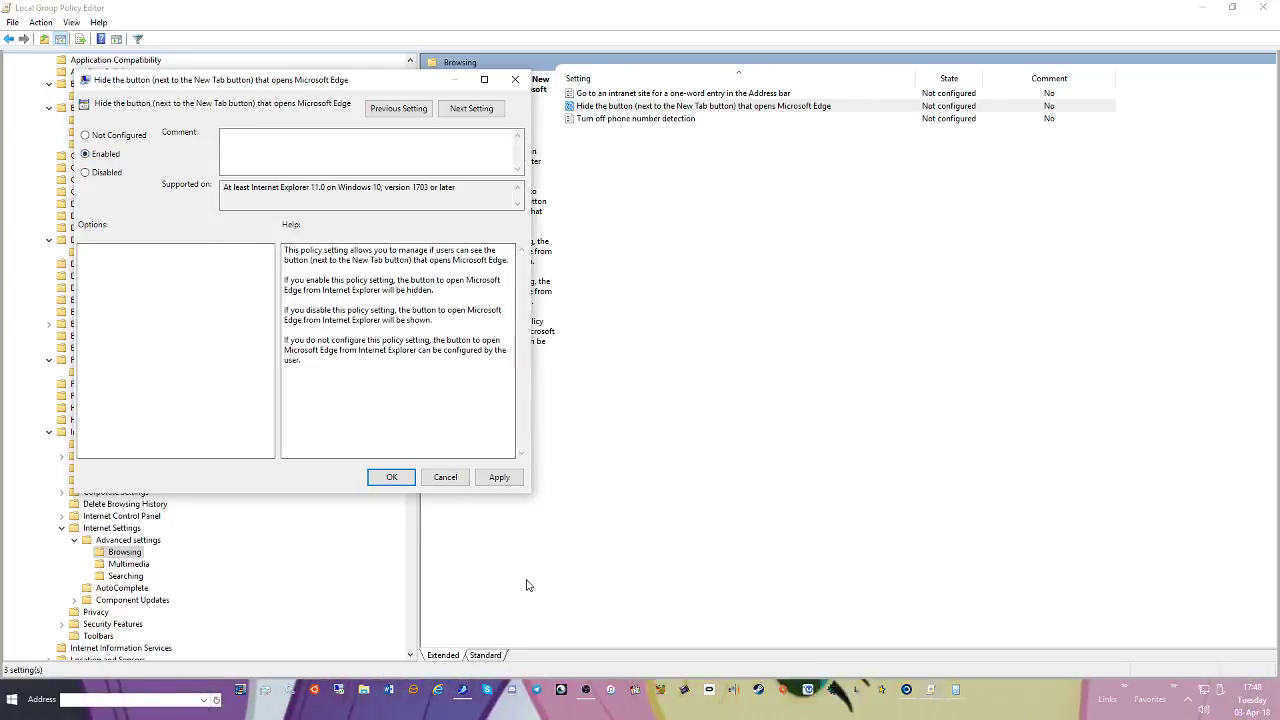
left_click(499, 477)
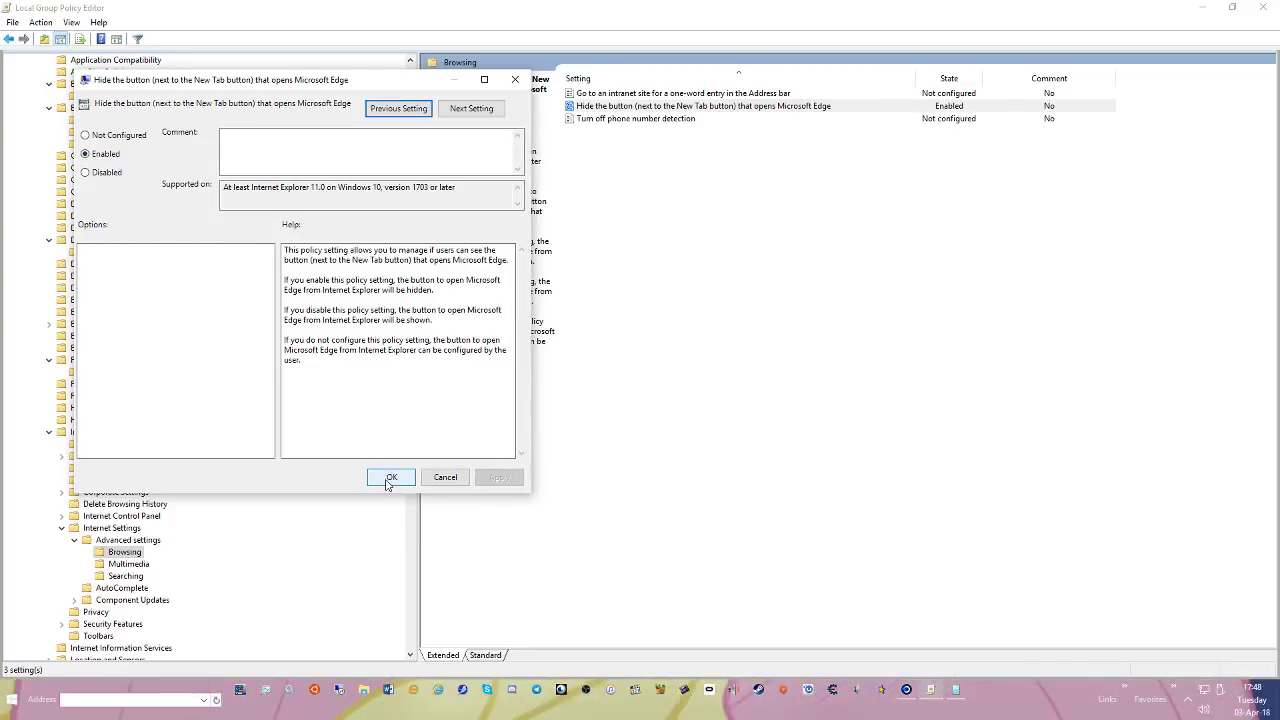
key("Return")
Review the Multimedia and Searching policies under Advanced settings and the contents of Component Updates
key("BackSpace")
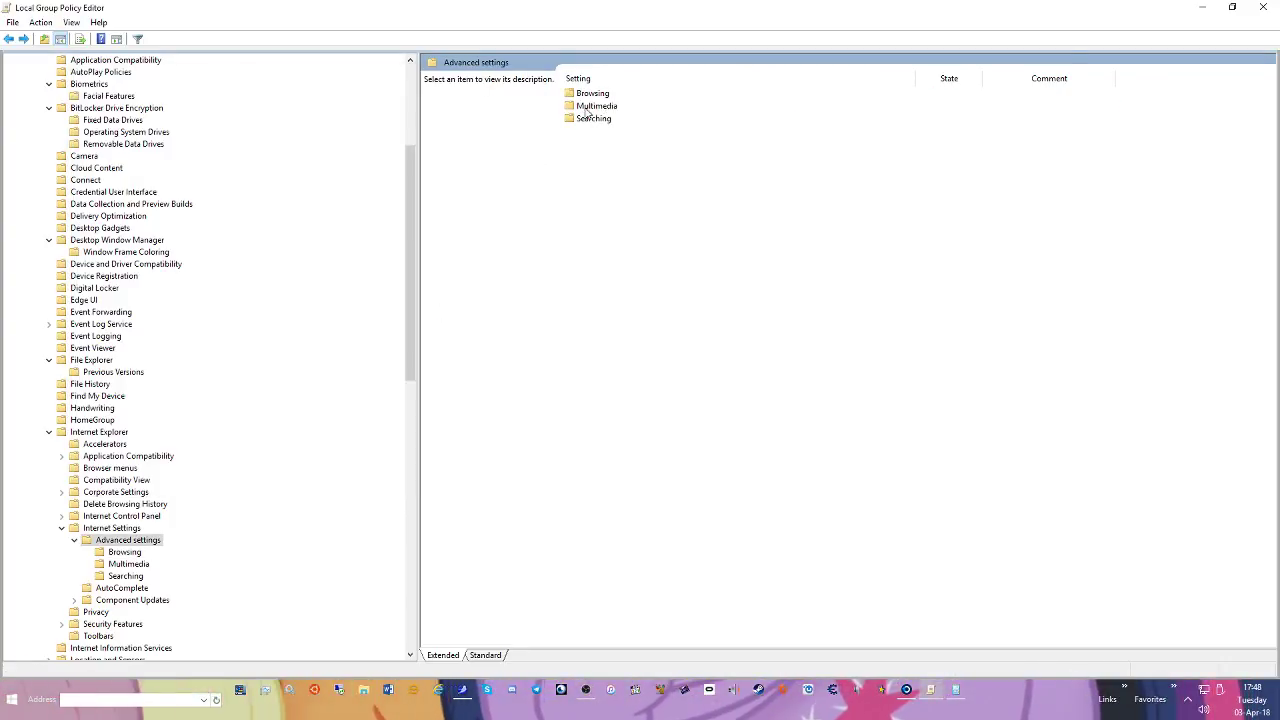
double_click(598, 106)
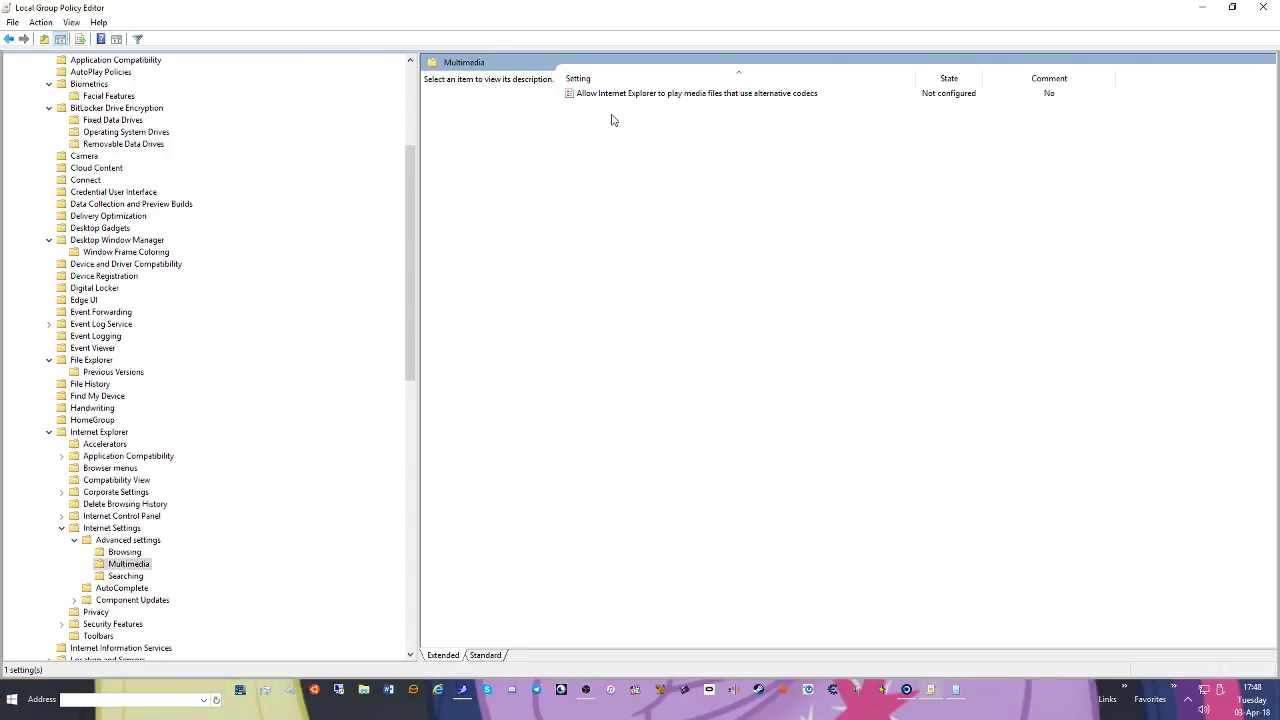
key("BackSpace")
double_click(584, 120)
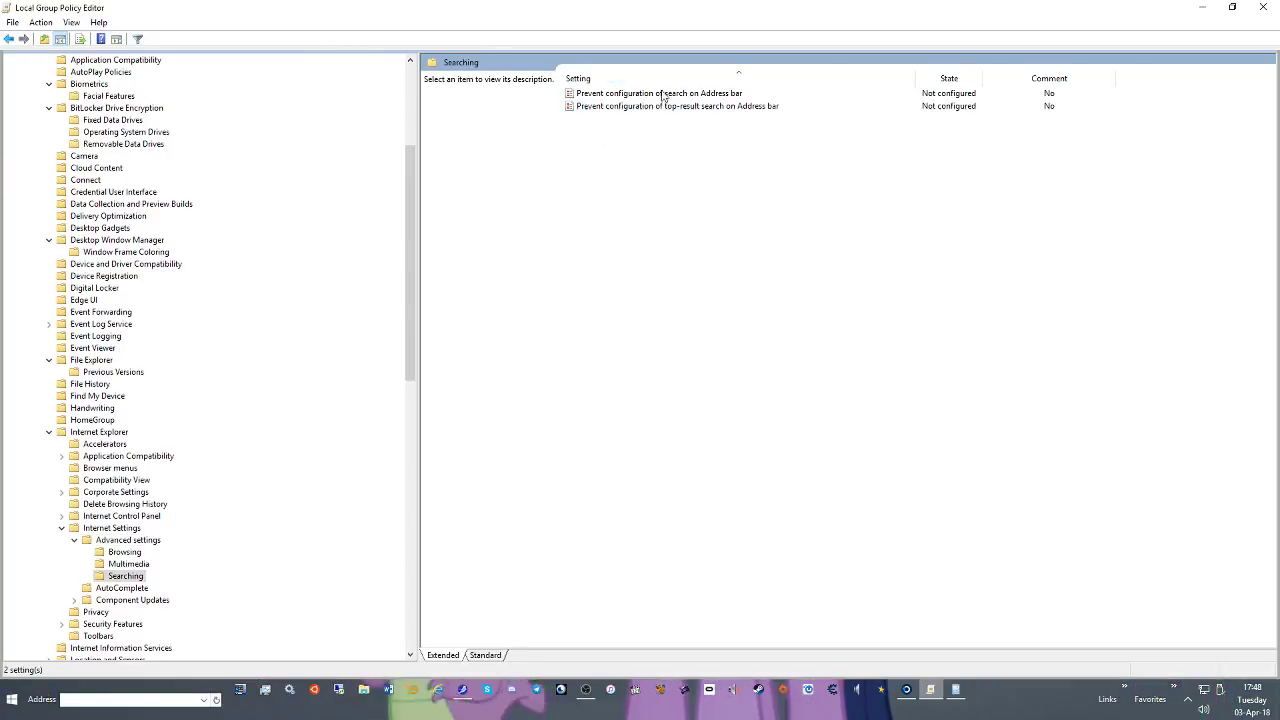
key("BackSpace")
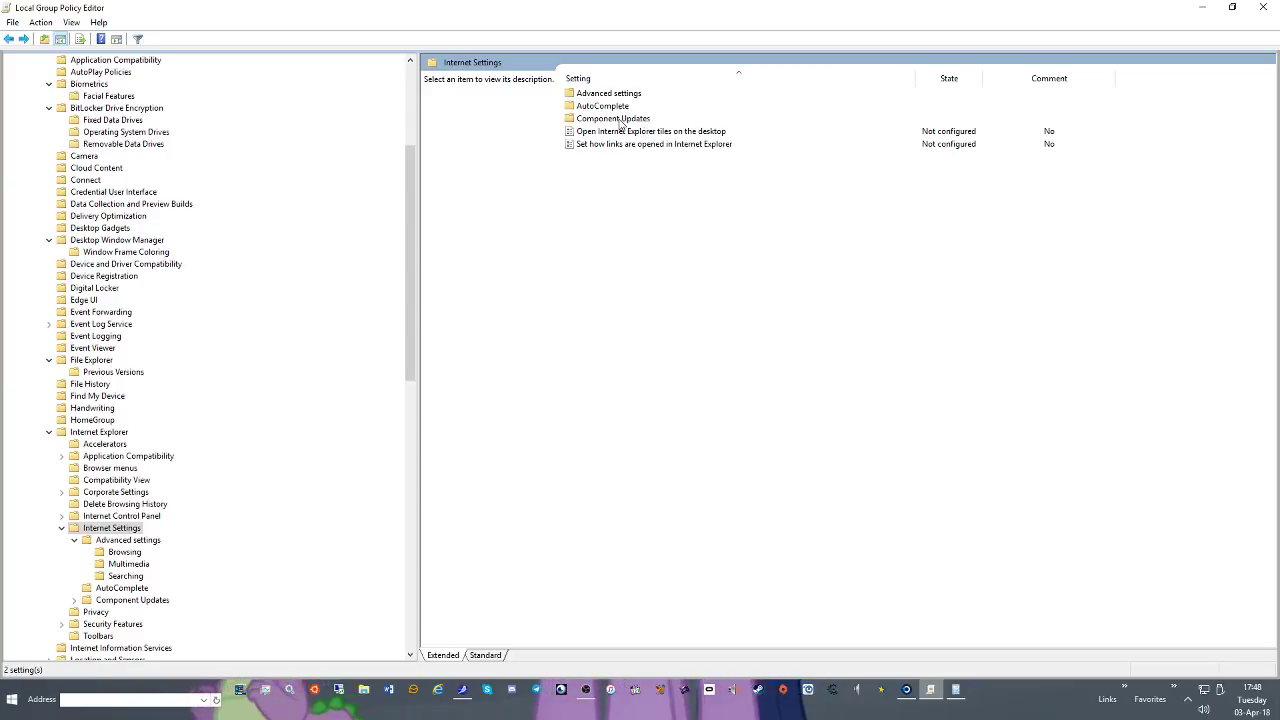
double_click(621, 120)
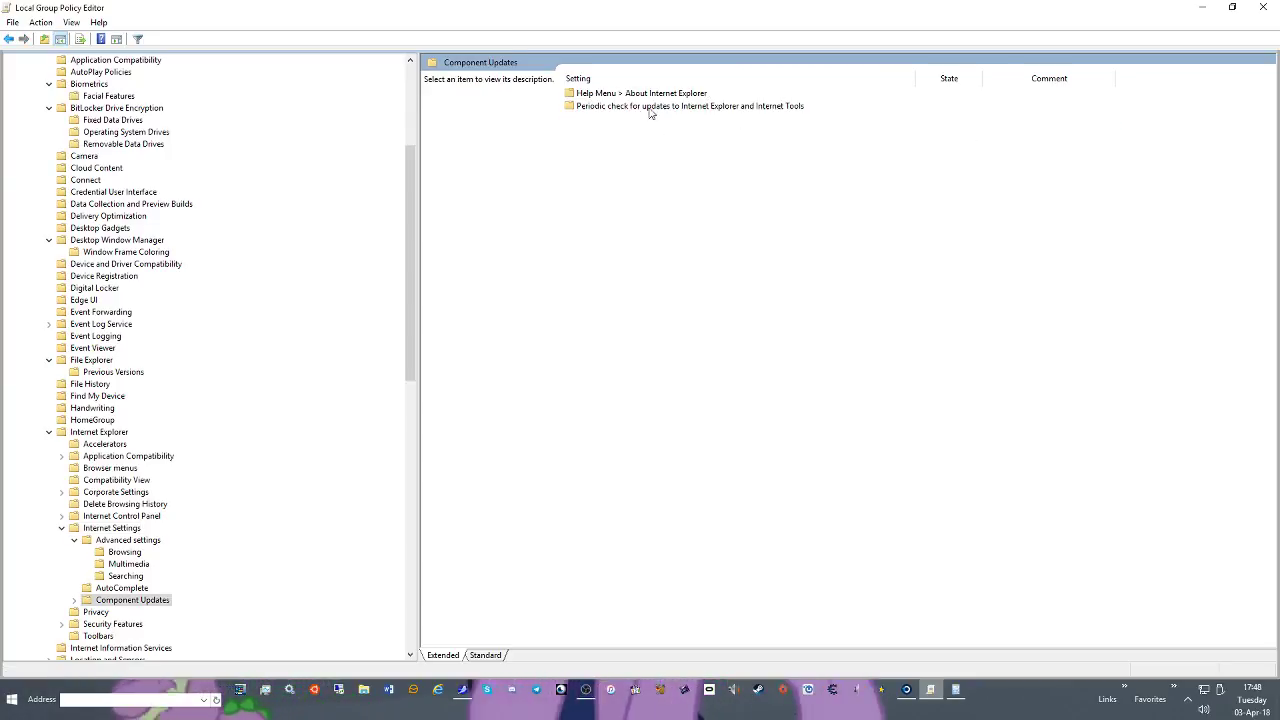
key("BackSpace")
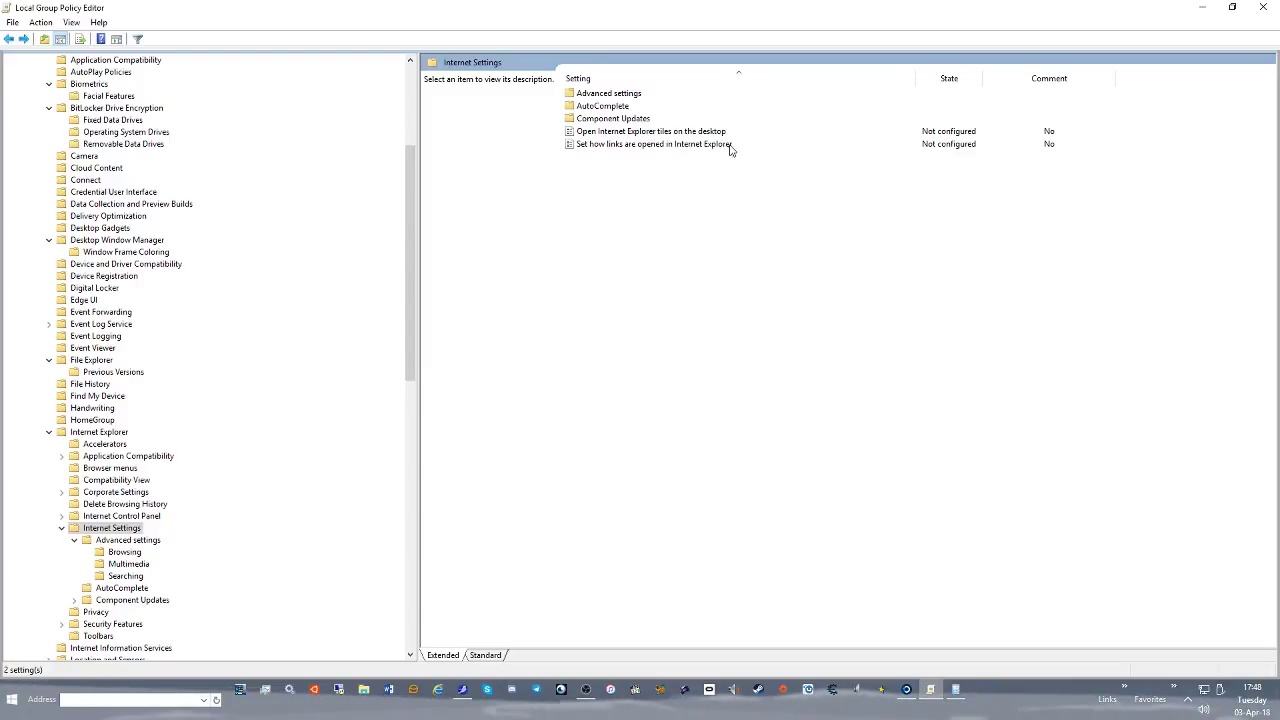
Set the Set how links are opened in Internet Explorer policy to Enabled under Internet Settings
double_click(668, 145)
left_click(104, 171)
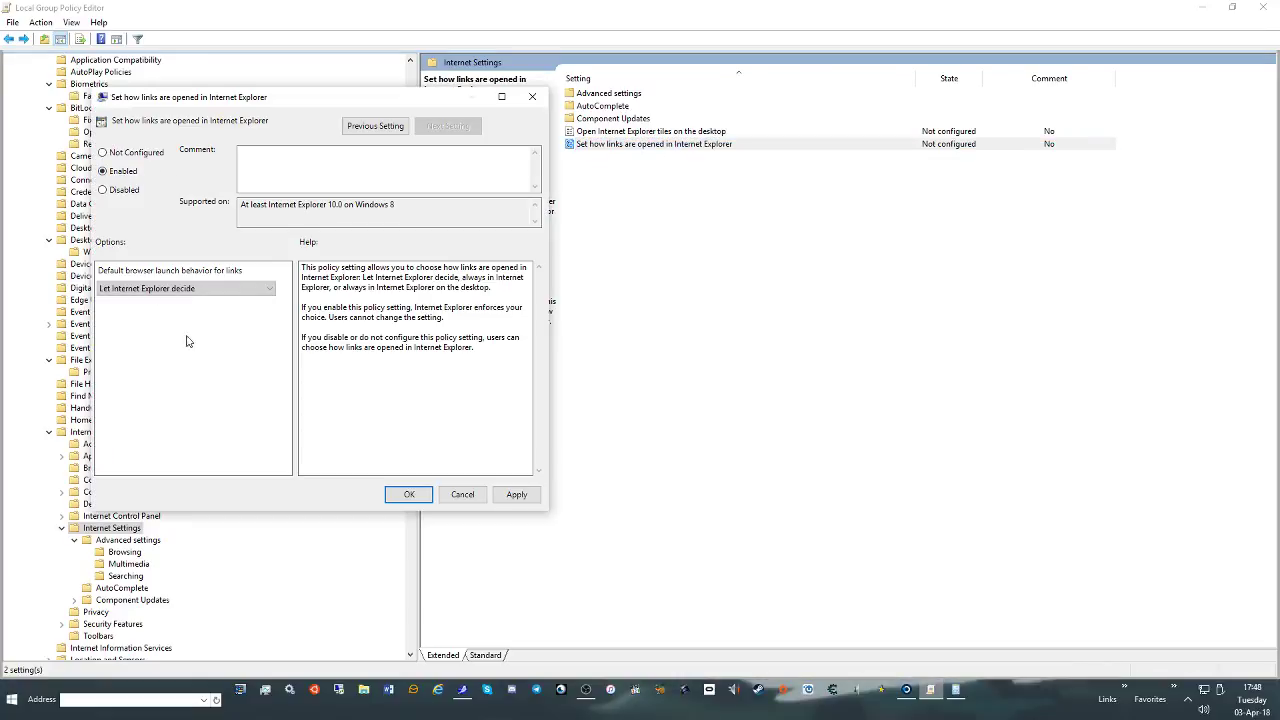
left_click_drag(312, 98, 743, 170)
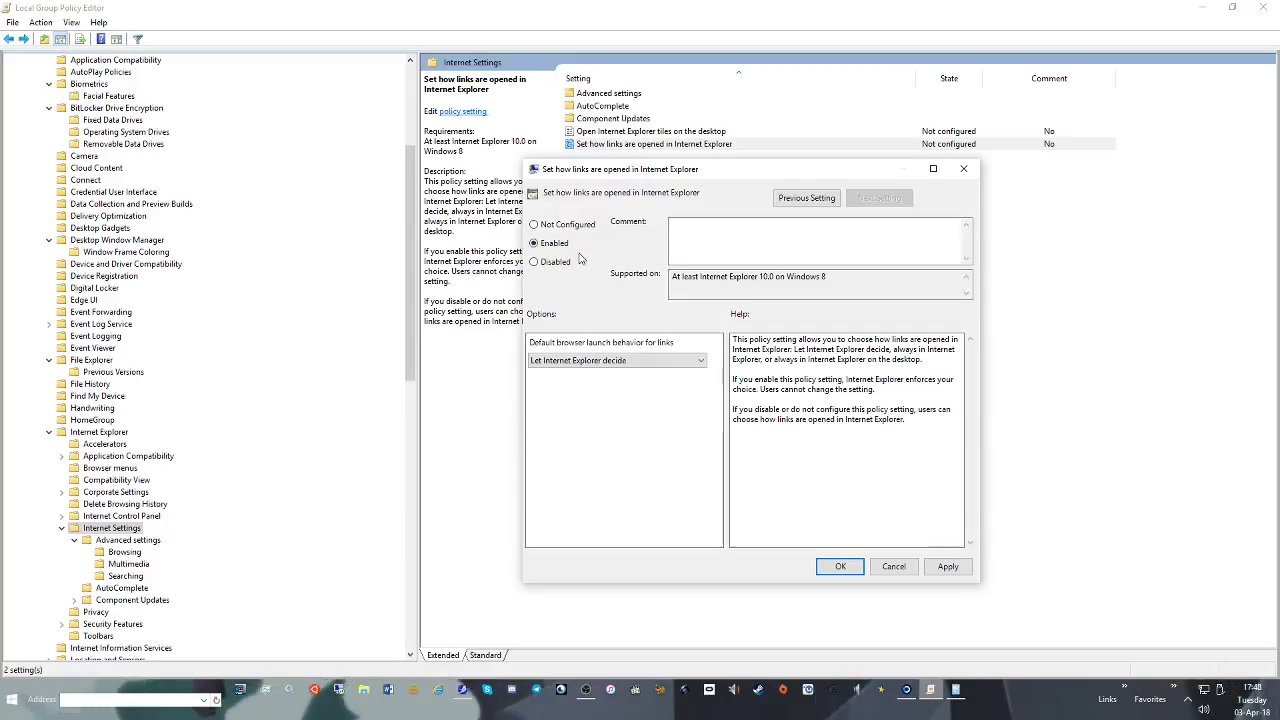
Set the default launch behavior for links to "Always in Internet Explorer on the desktop" and save the enabled policy
left_click(590, 362)
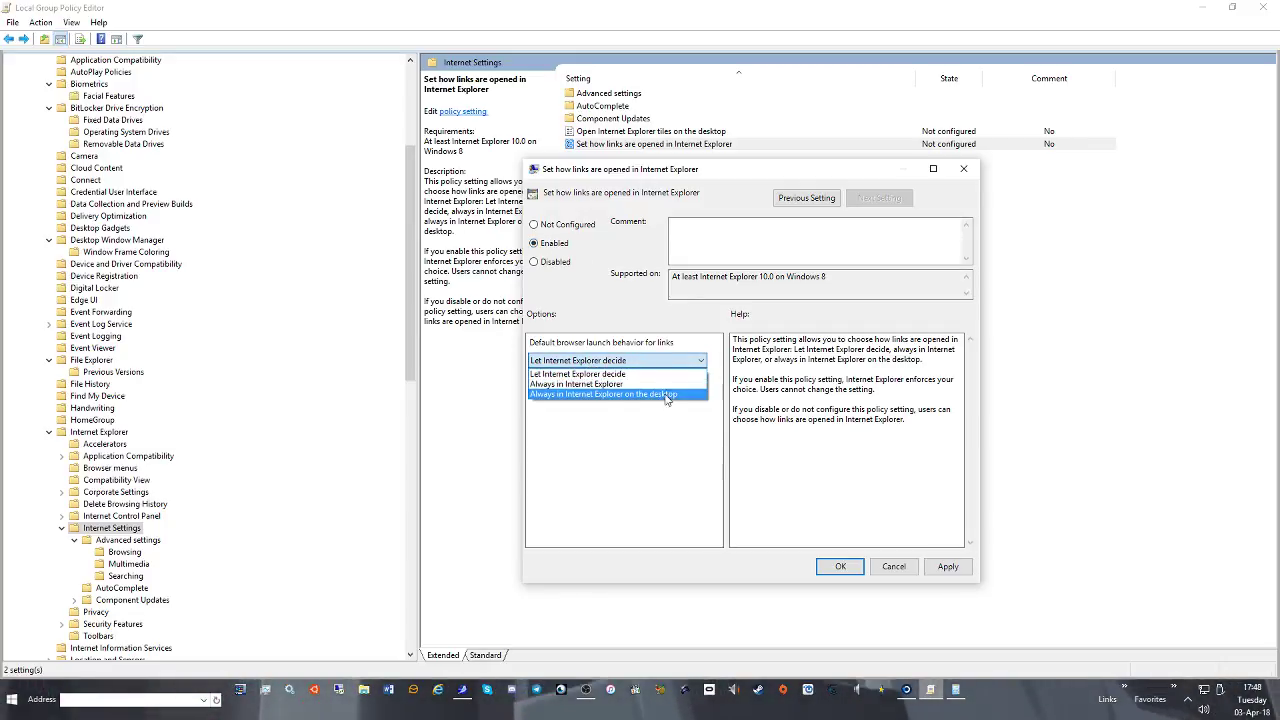
left_click(635, 395)
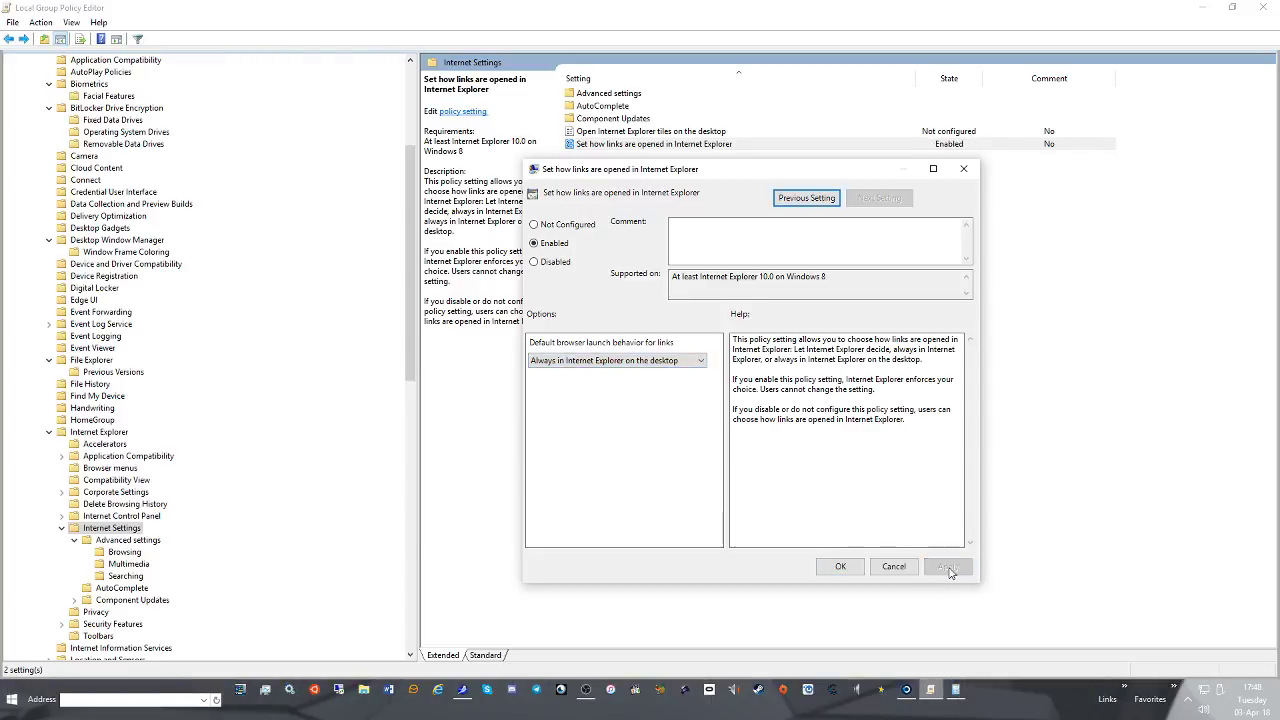
left_click(858, 568)
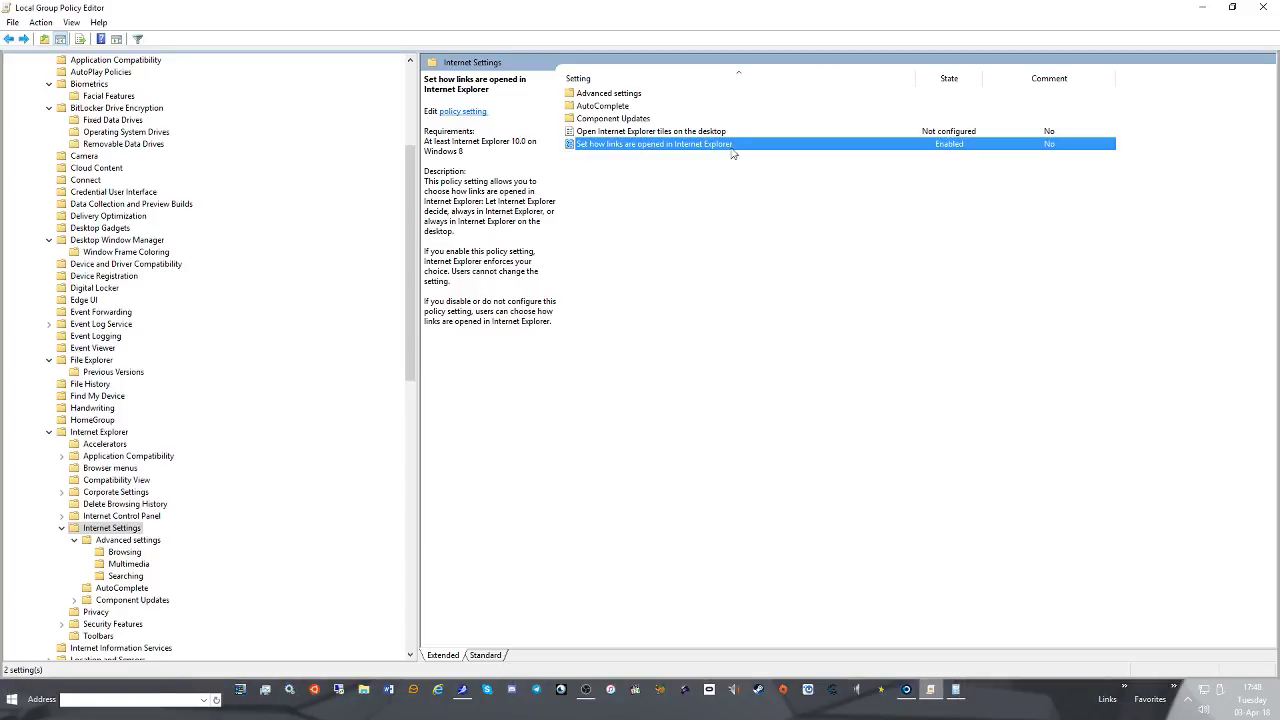
Enable the "Open Internet Explorer tiles on the desktop" policy and return to the parent Internet Explorer folder
double_click(669, 136)
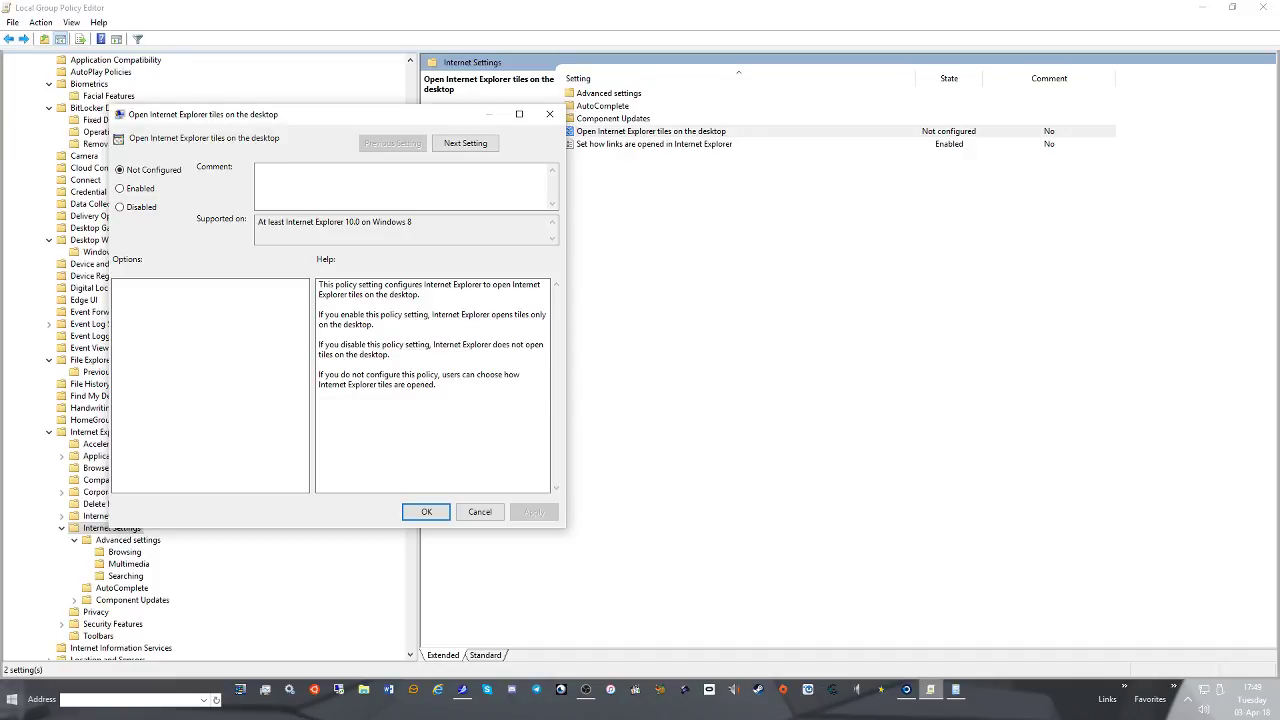
key("super")
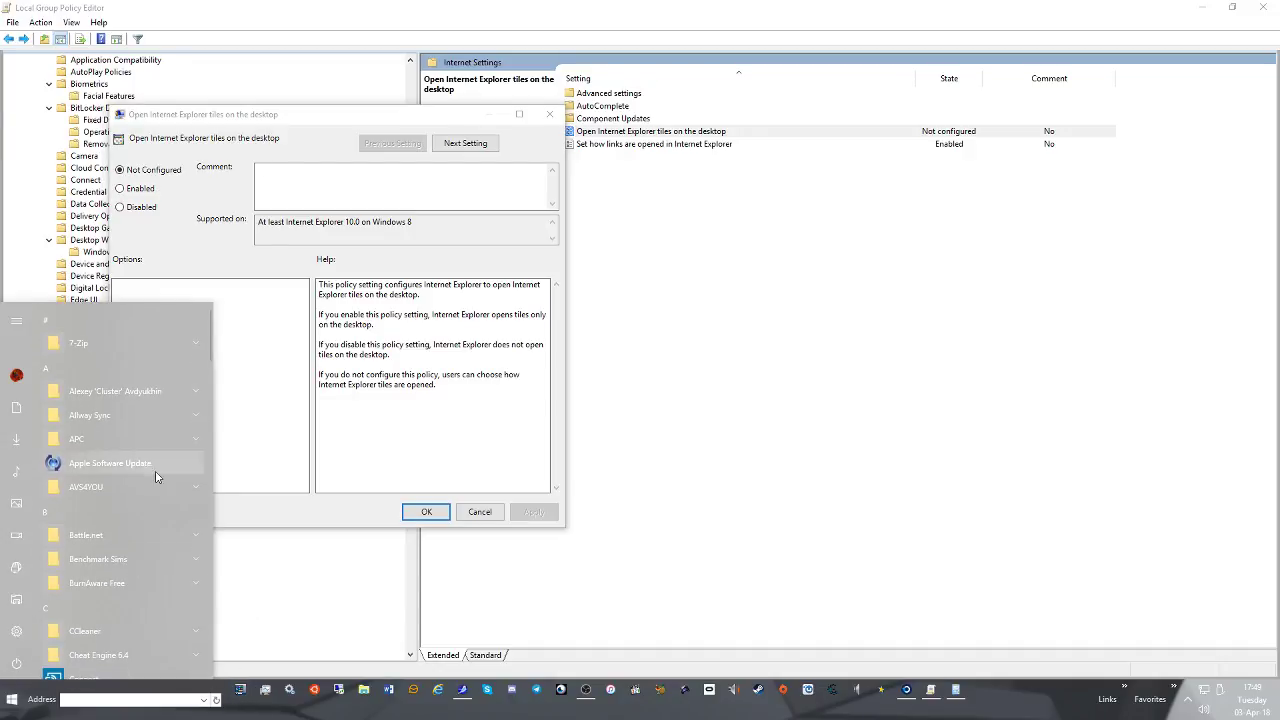
left_click(190, 227)
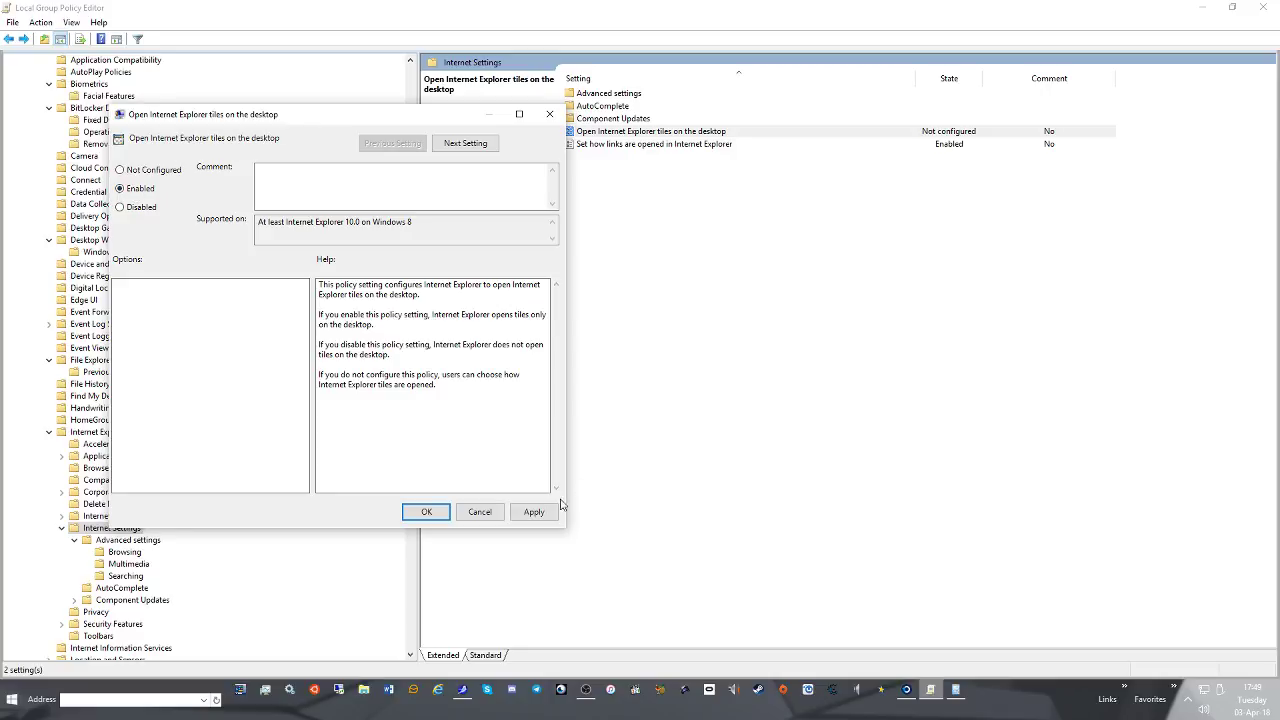
left_click(426, 512)
key("BackSpace")
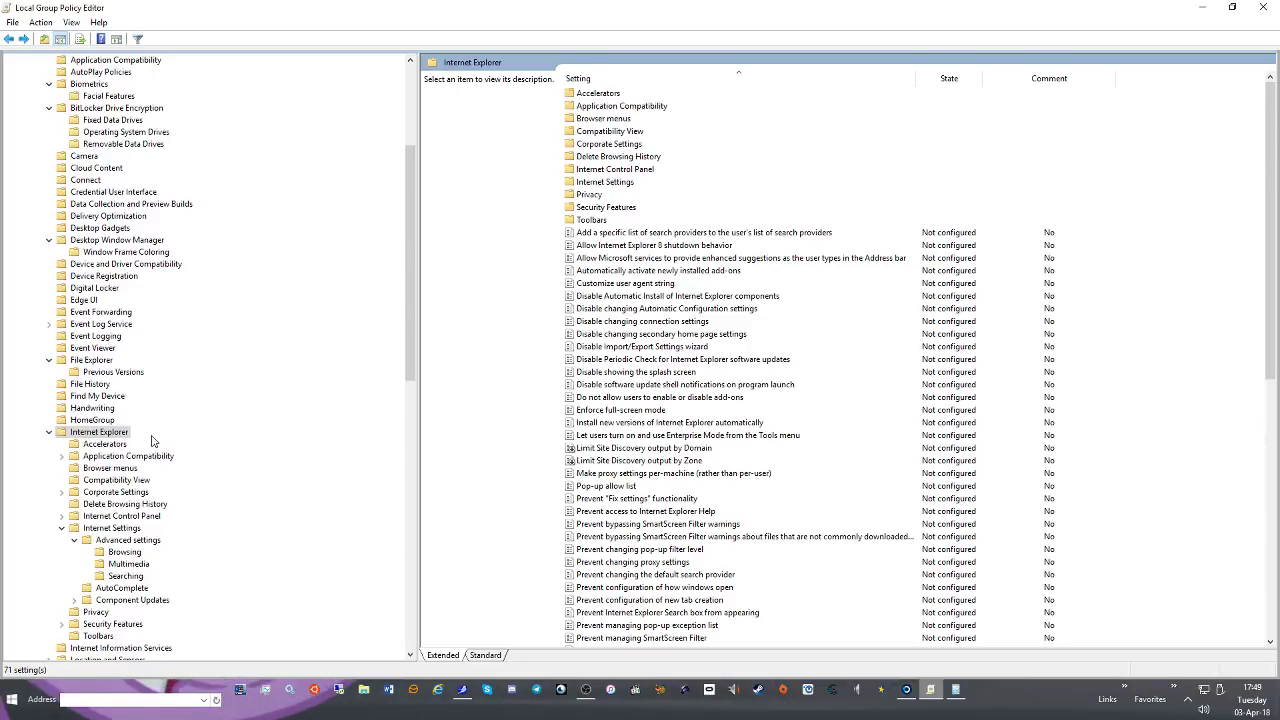
Enable the "Turn off location" policy in the Location and Sensors folder
scroll(152, 451, "down", 2)
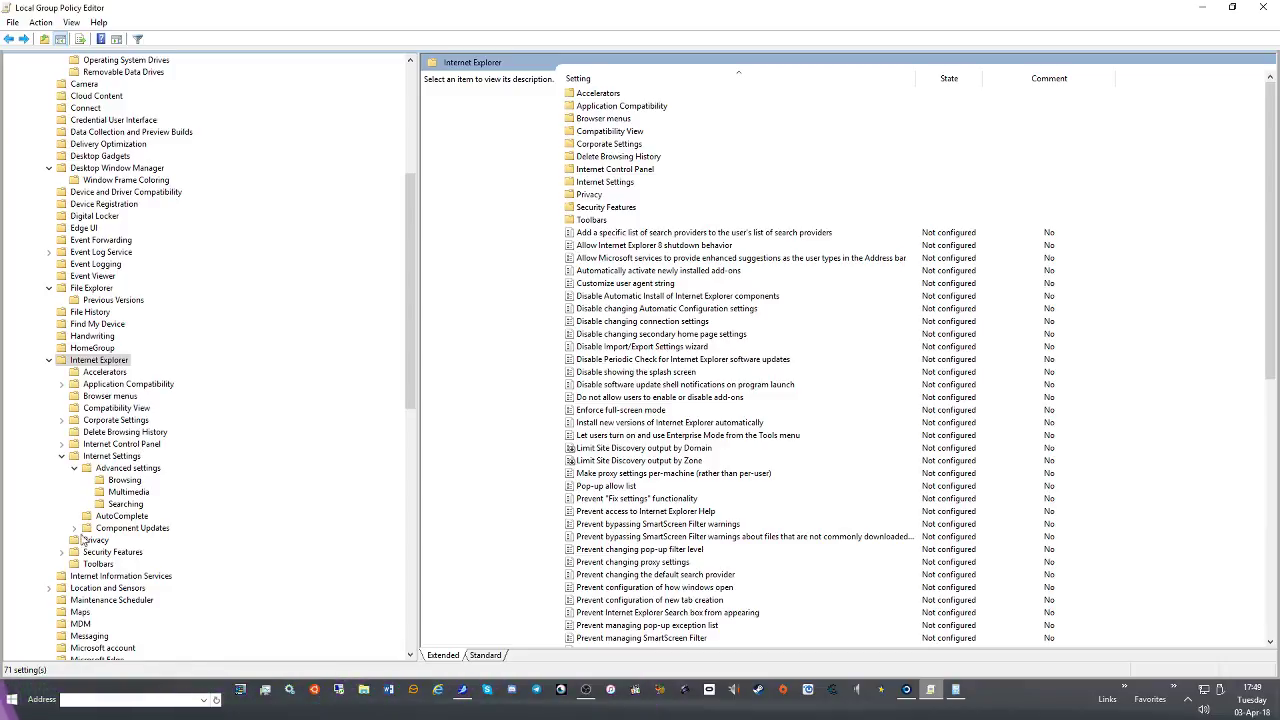
left_click(116, 576)
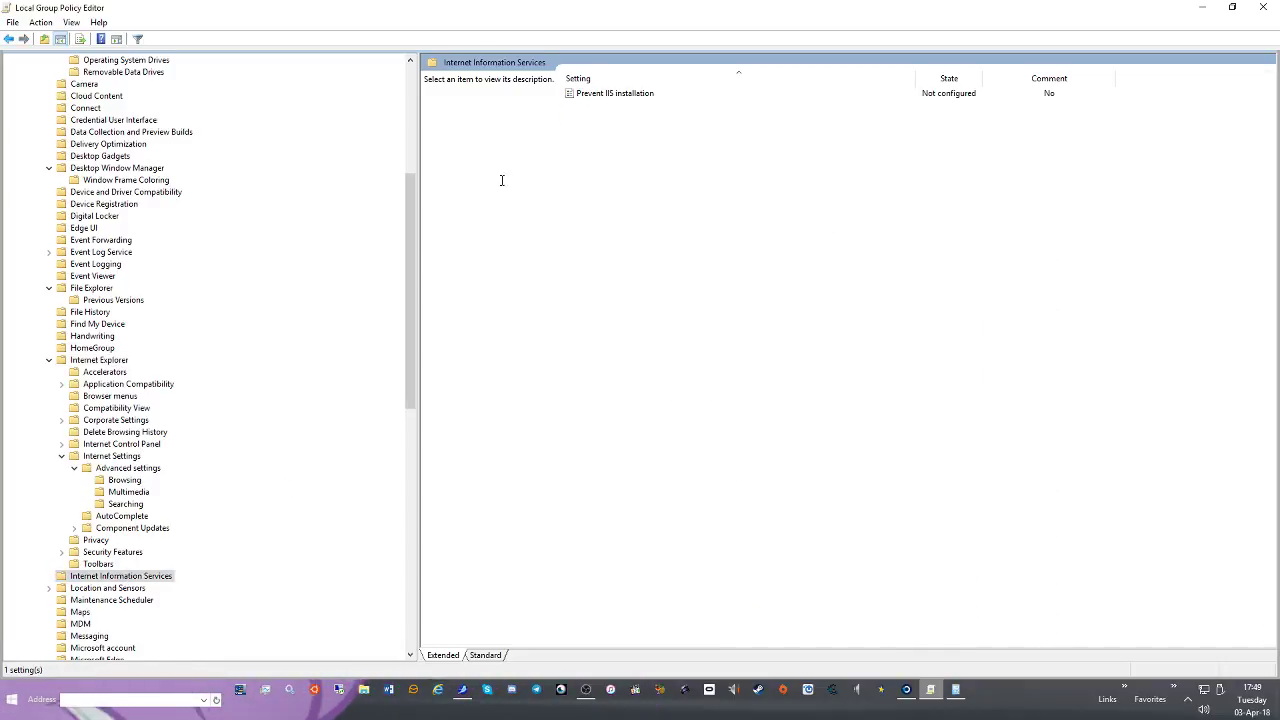
scroll(207, 553, "down", 1)
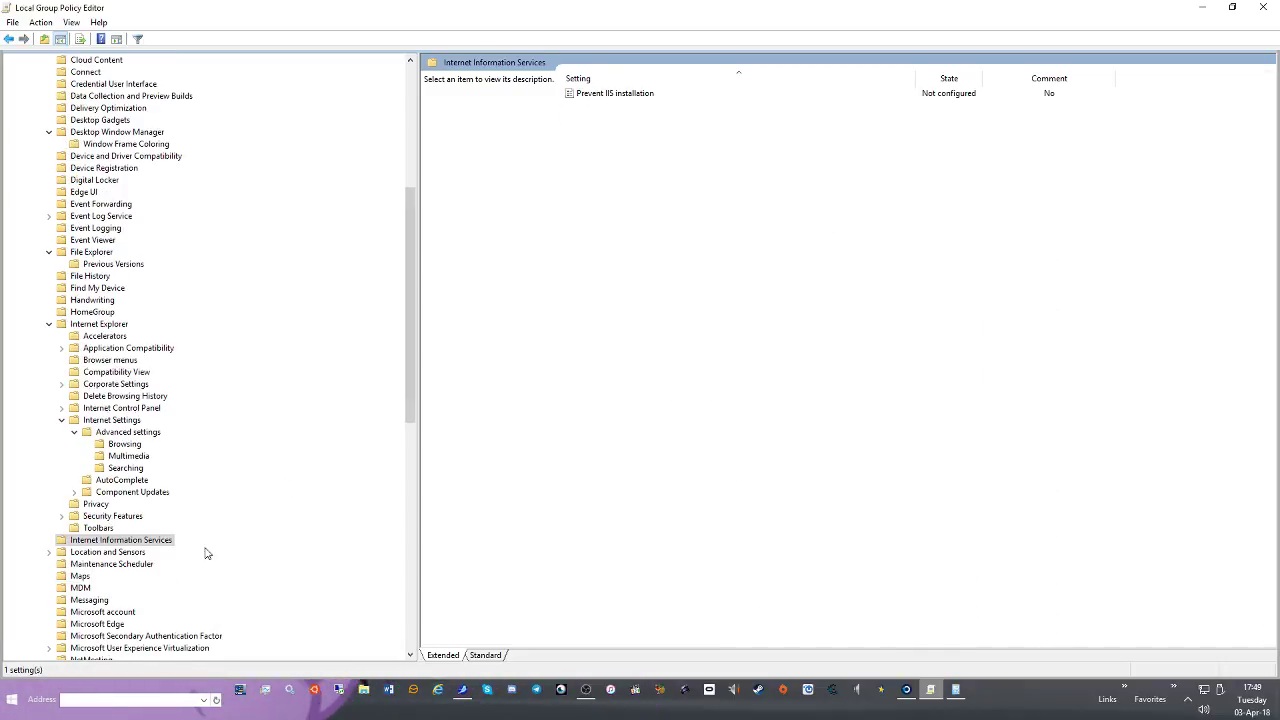
left_click(48, 552)
left_click(107, 552)
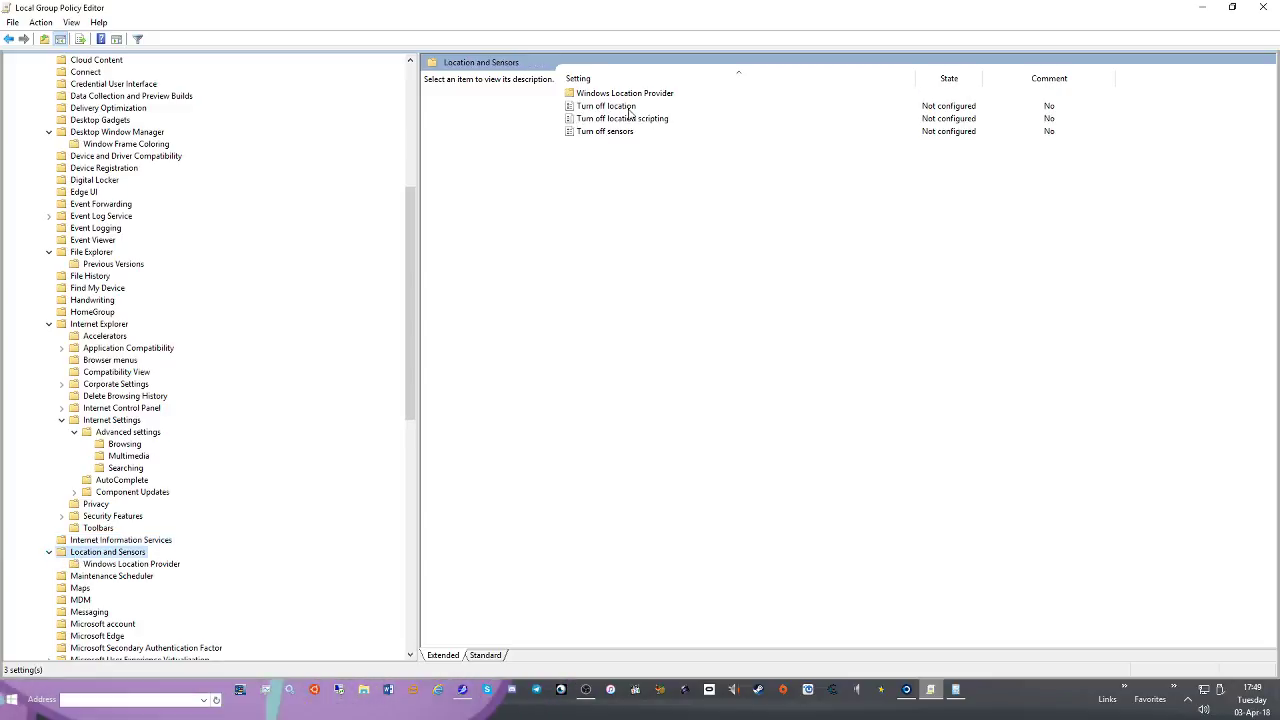
double_click(590, 106)
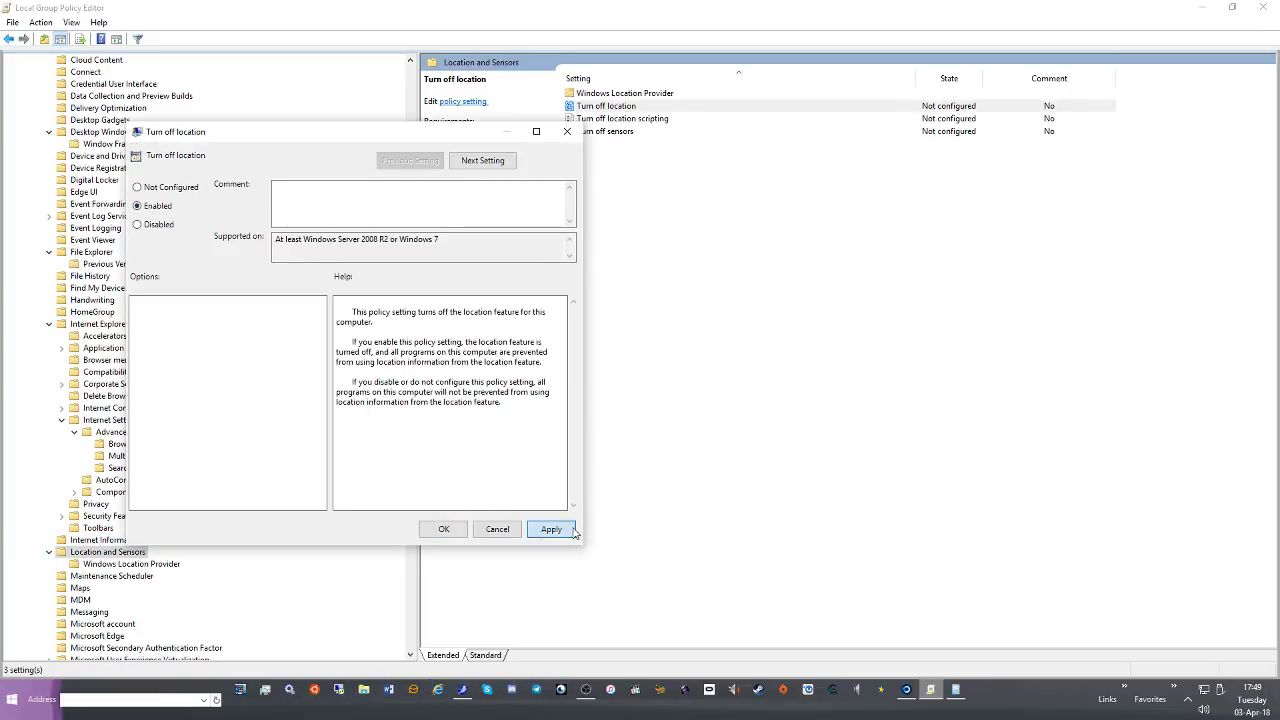
left_click(551, 529)
Enable the "Turn off location scripting" and "Turn off sensors" policies
left_click(483, 160)
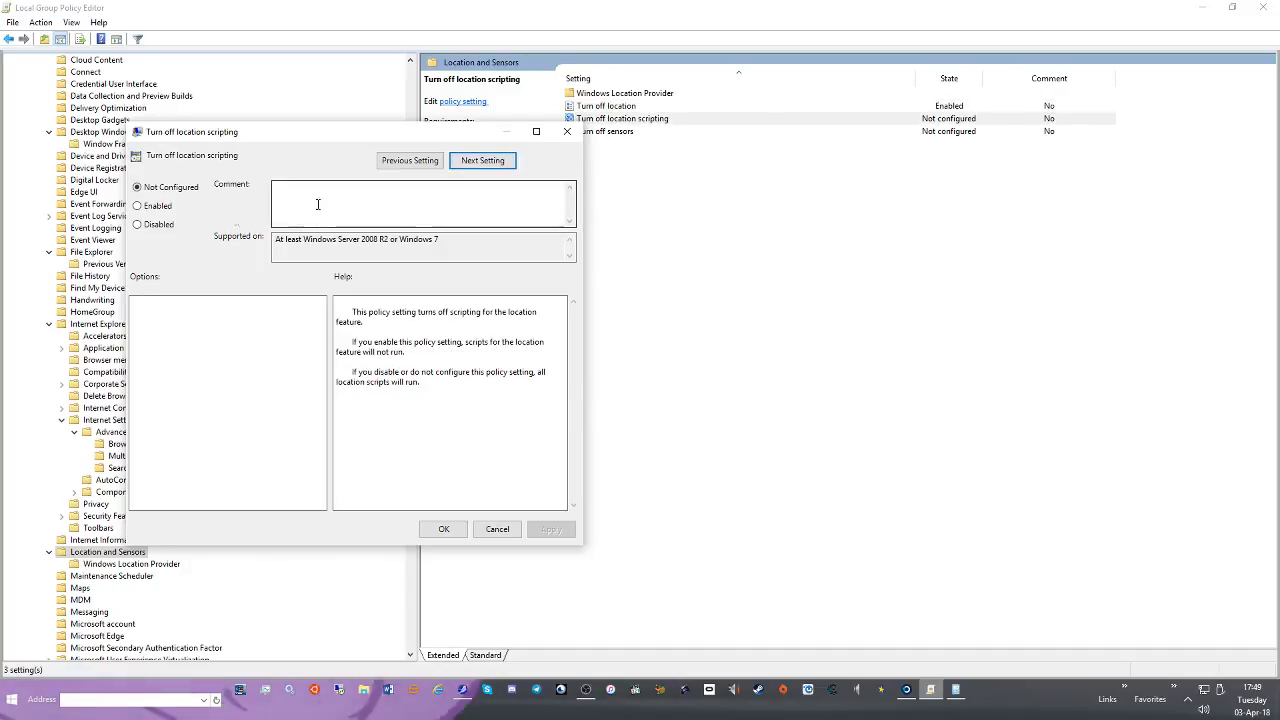
left_click(146, 206)
left_click(551, 529)
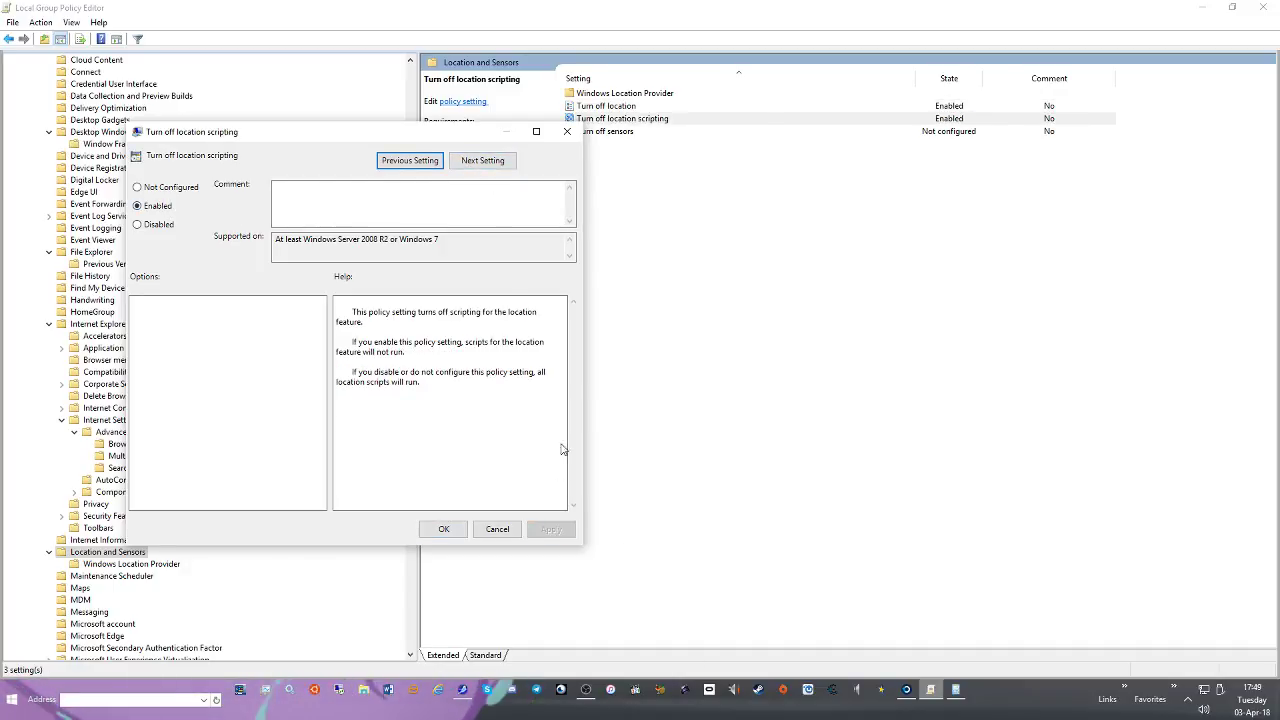
left_click(483, 160)
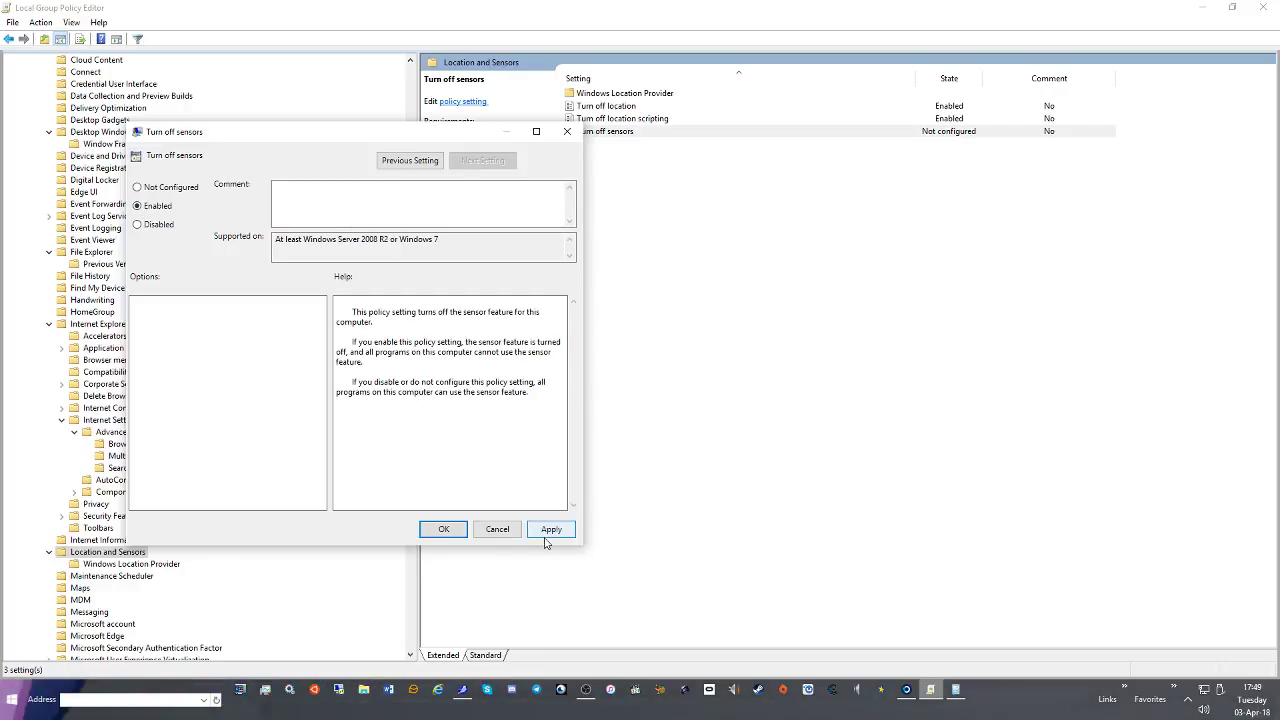
left_click(545, 533)
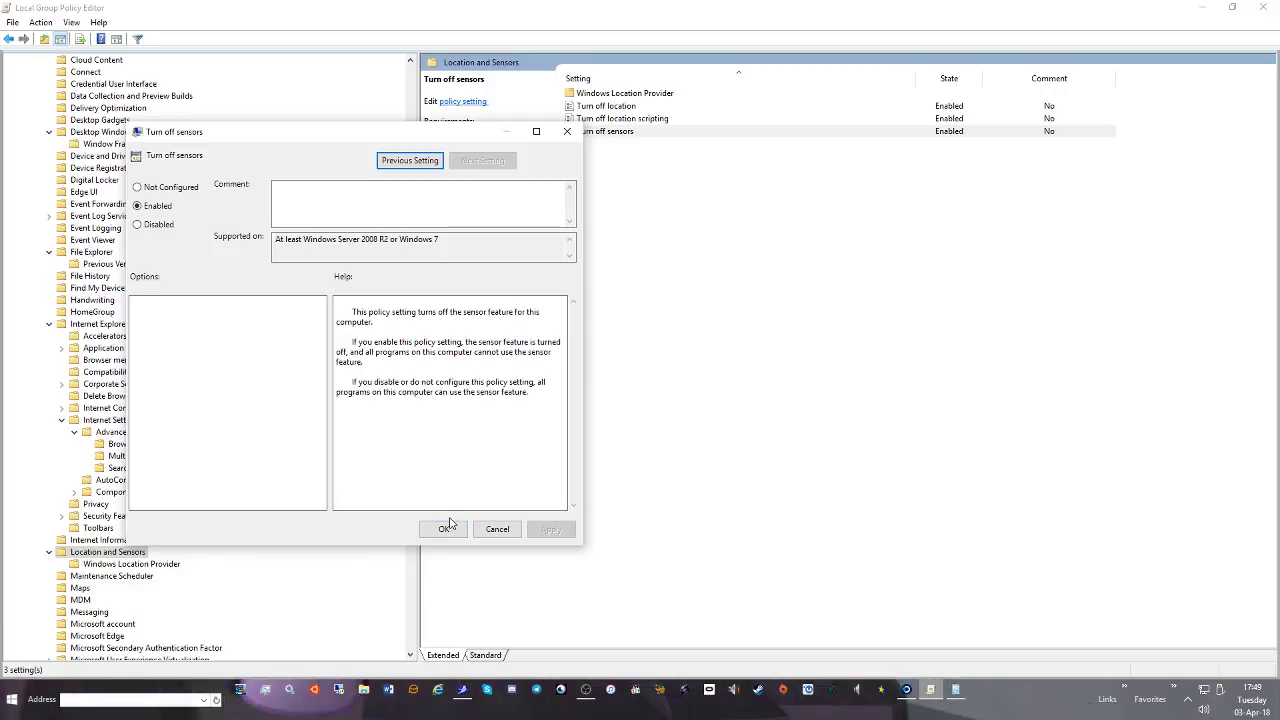
left_click(446, 529)
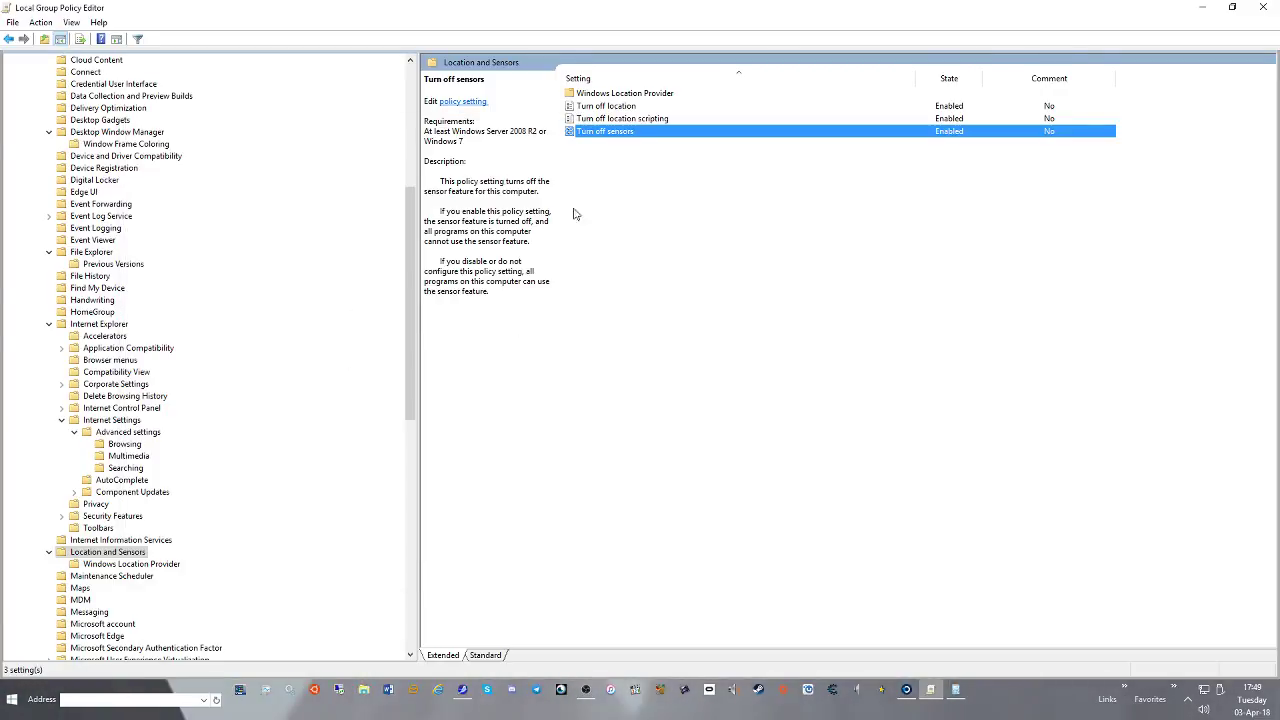
Enable the "Turn off Windows Location Provider" policy in the Windows Location Provider folder
double_click(662, 94)
double_click(625, 94)
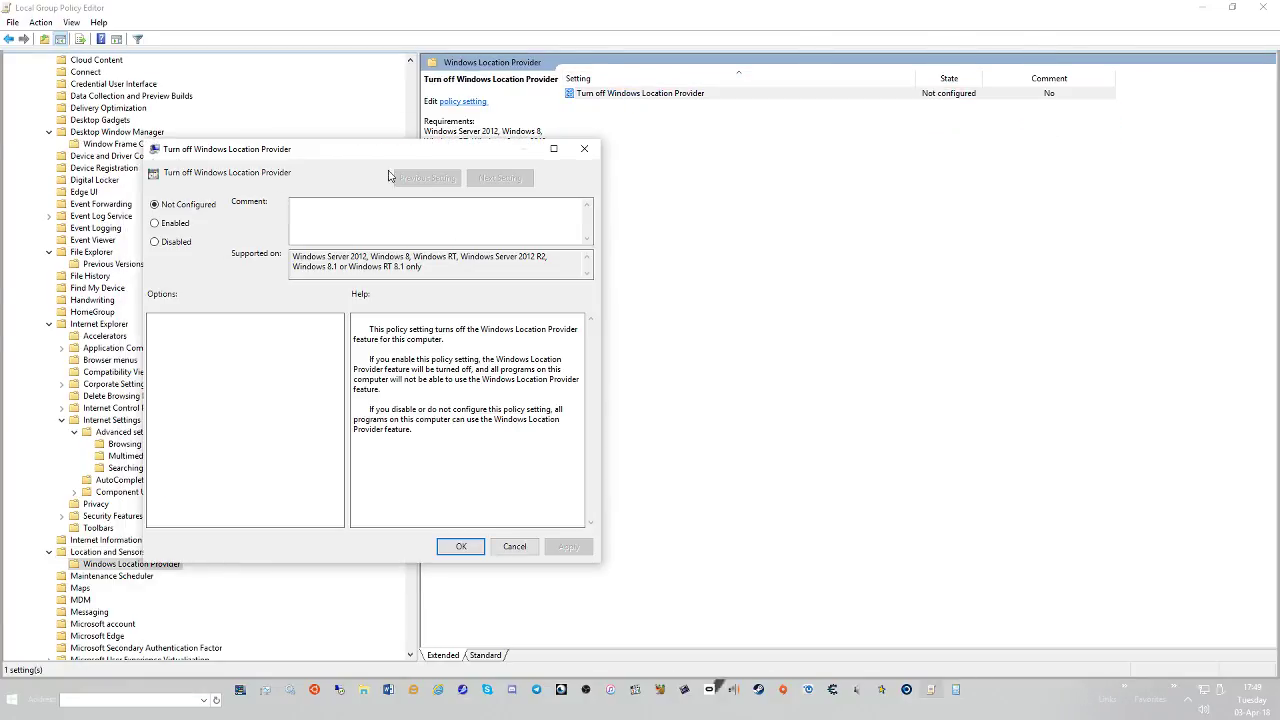
left_click(170, 224)
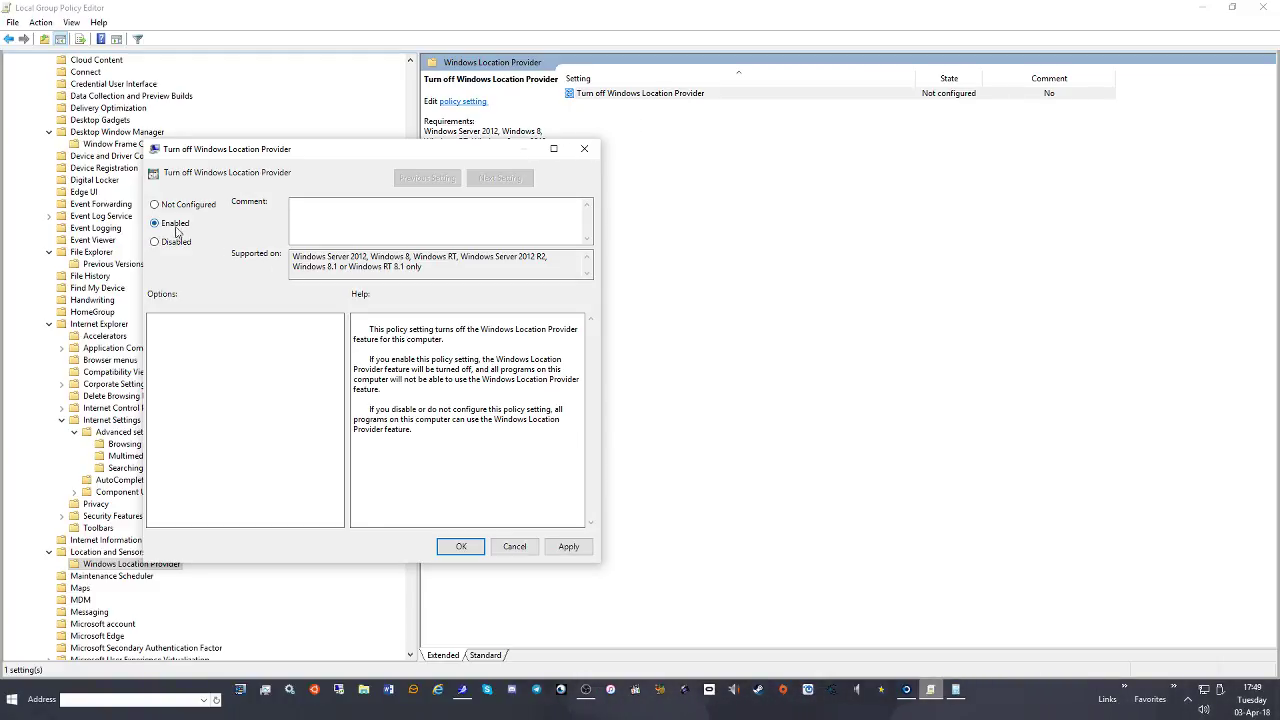
left_click(458, 547)
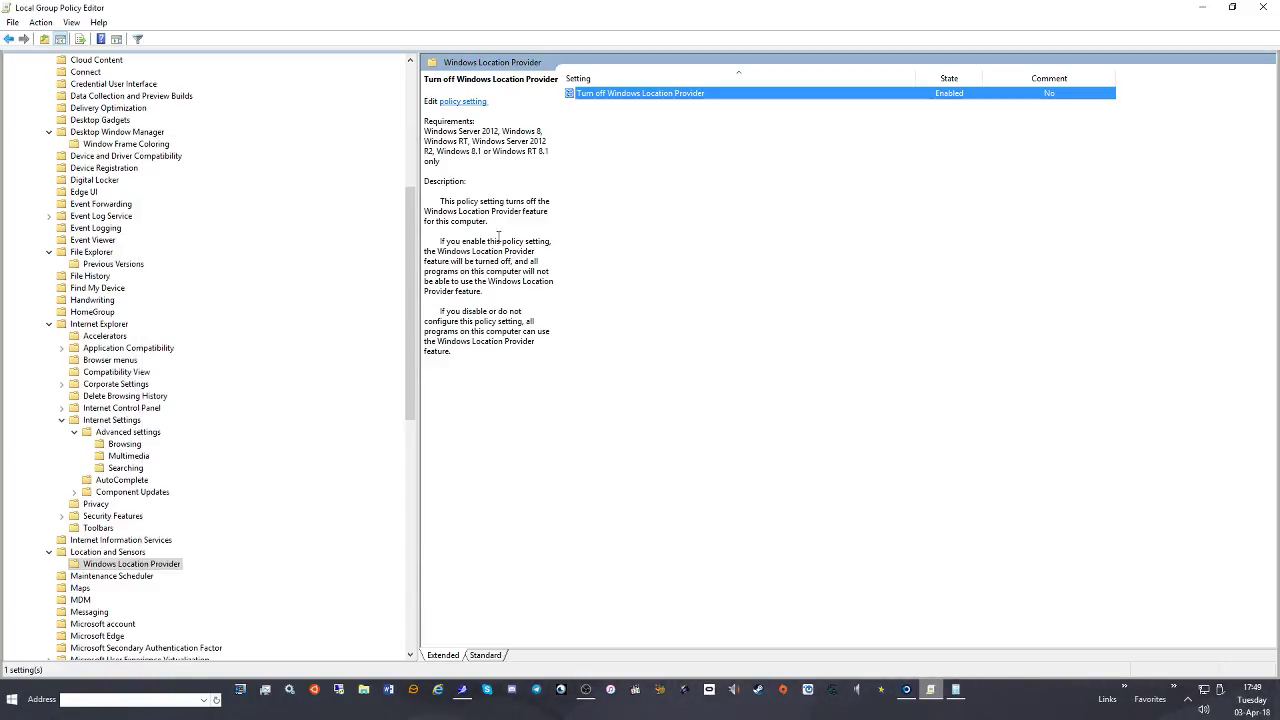
Examine the policies in the folders from Maintenance Scheduler and Maps through Microsoft account
scroll(200, 407, "down", 1)
scroll(187, 396, "down", 1)
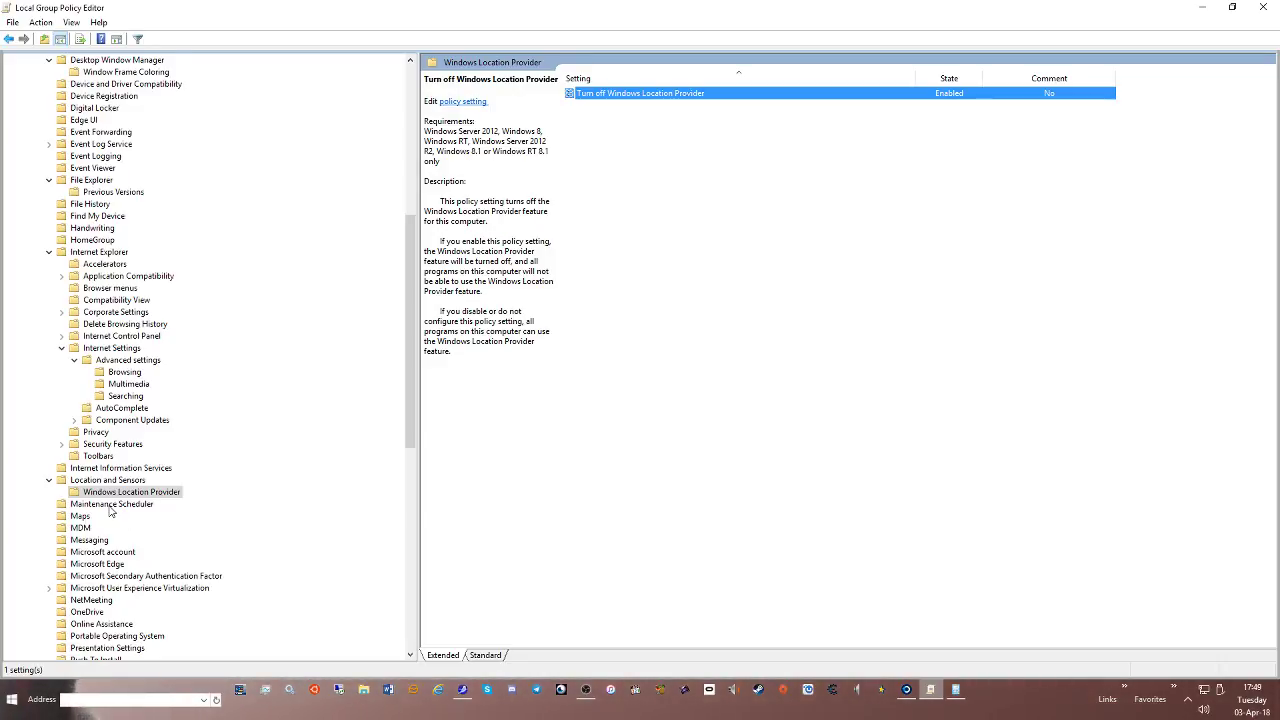
left_click(110, 505)
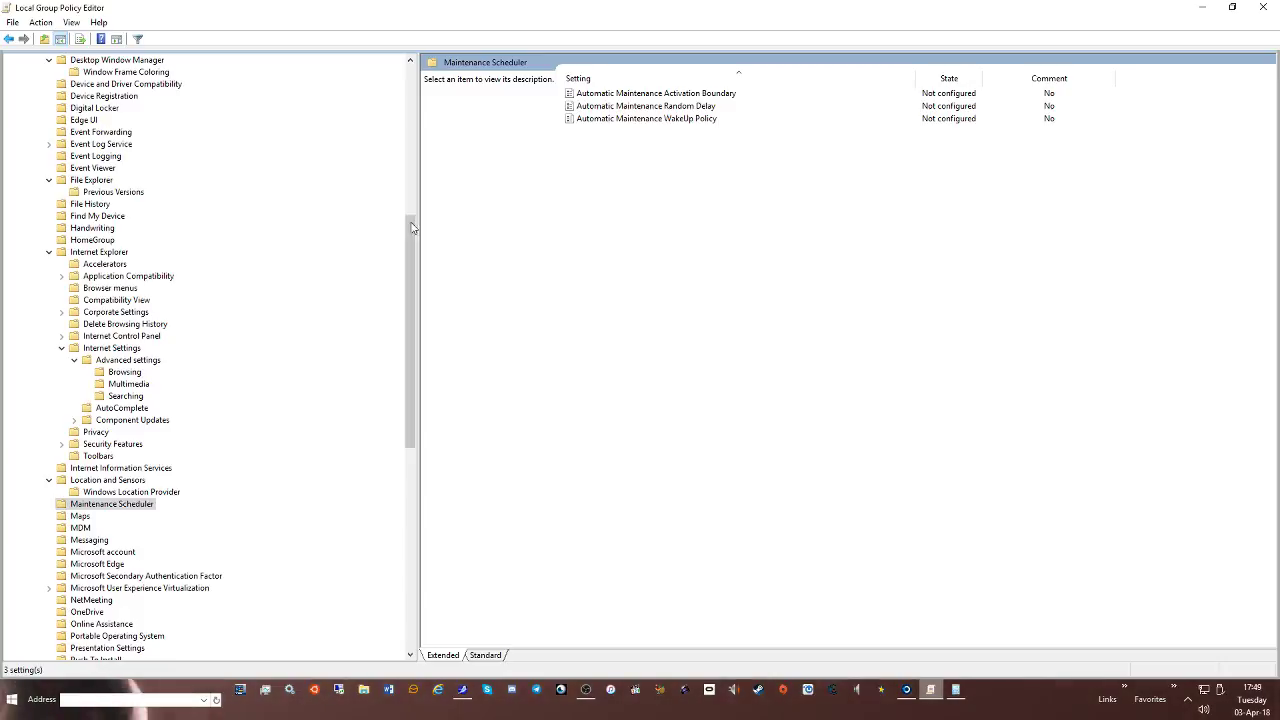
scroll(250, 395, "down", 2)
scroll(247, 406, "down", 1)
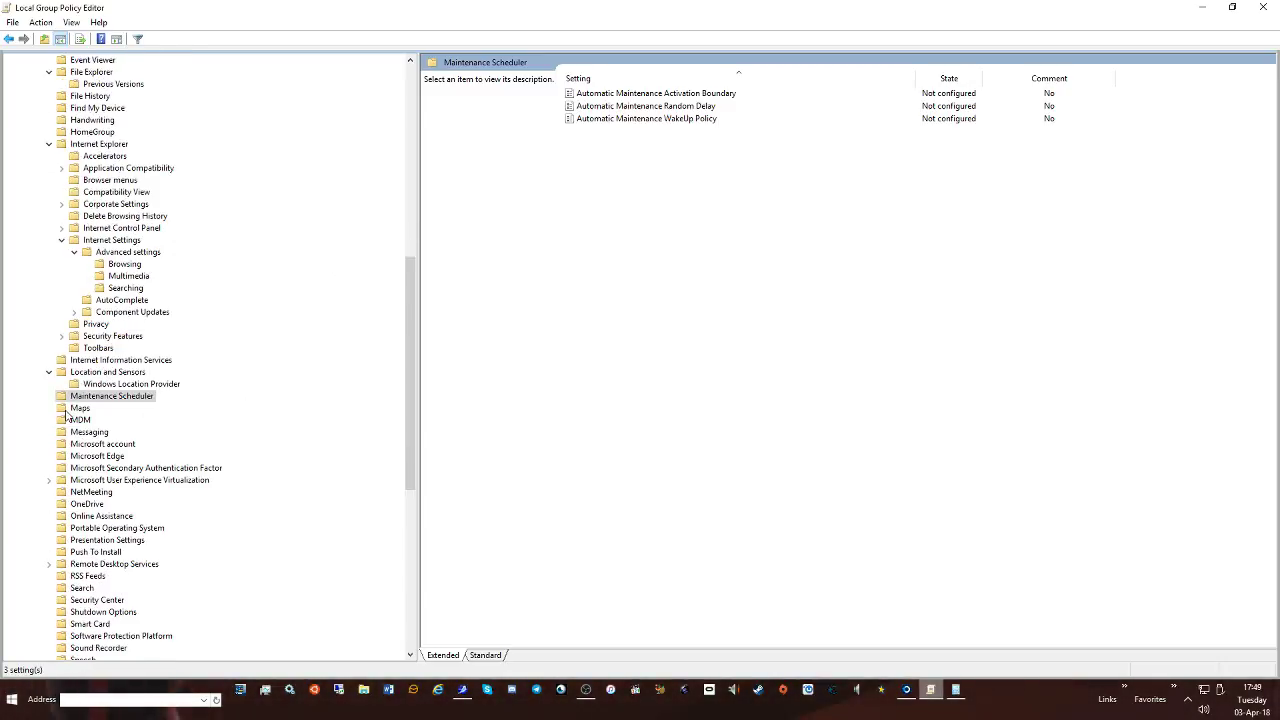
key("Down")
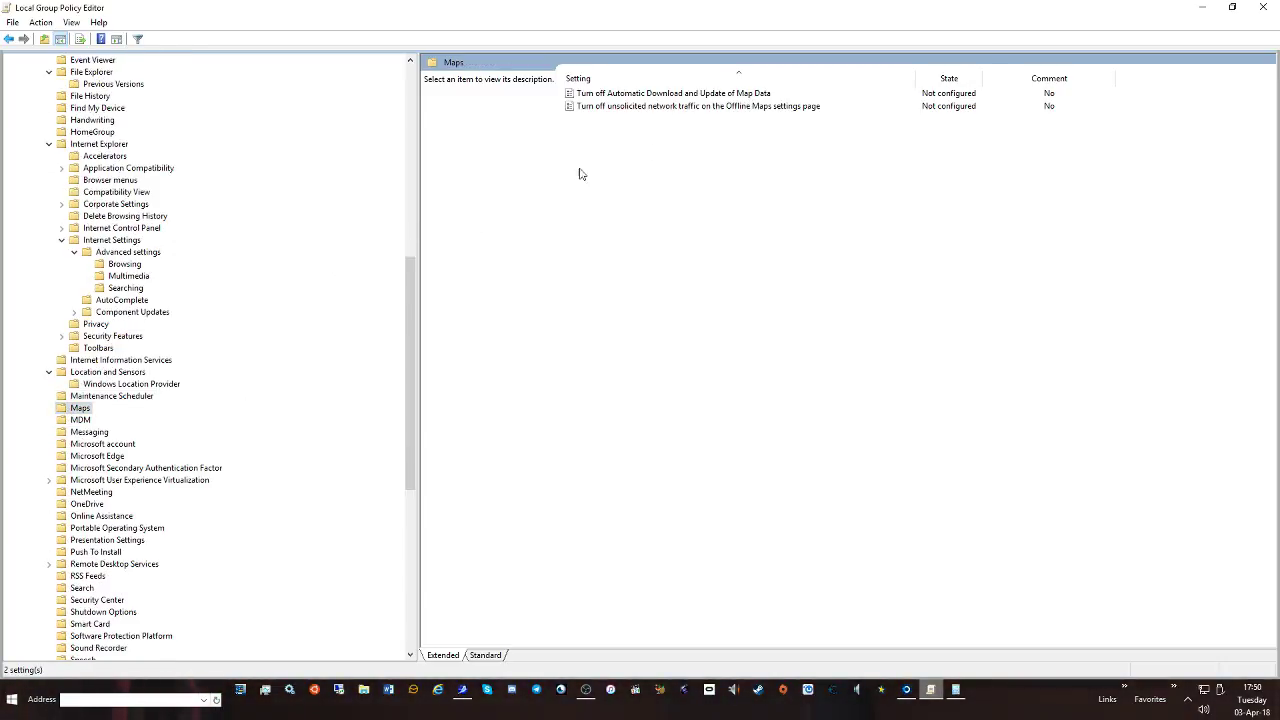
key("Down")
key("Down")
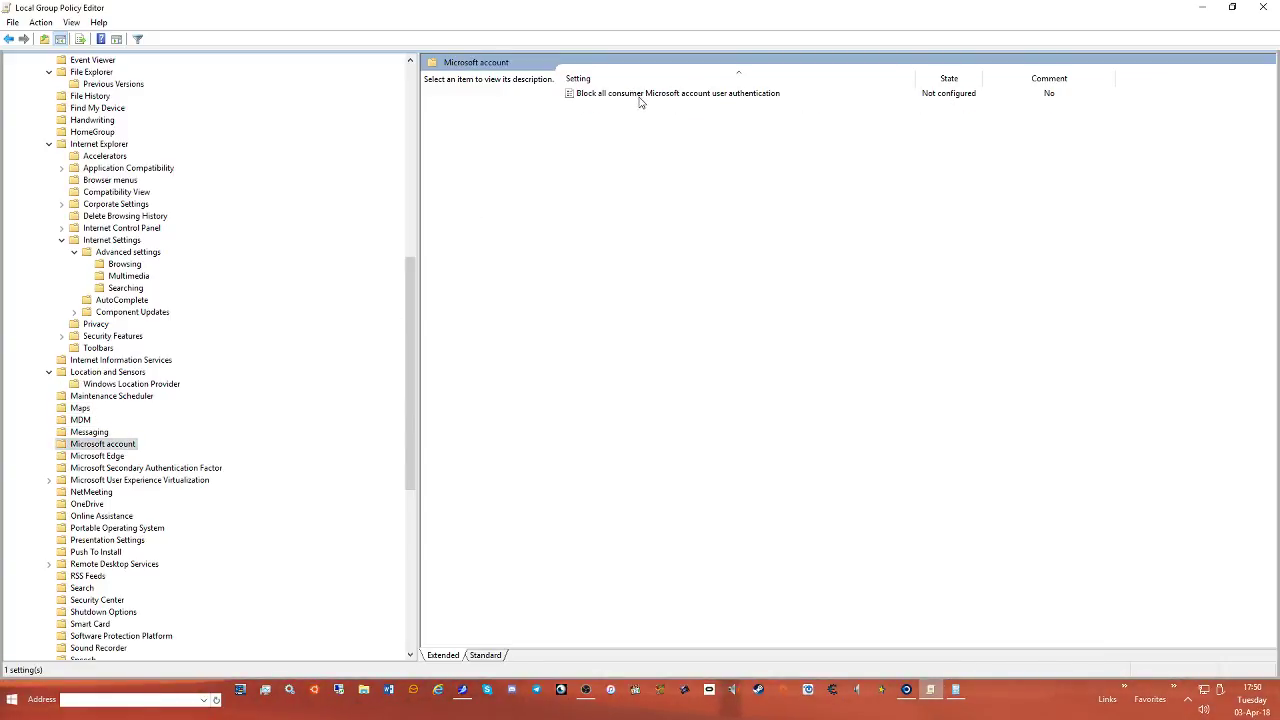
Set the "Allow Extensions" policy in the Microsoft Edge folder to Disabled
left_click(108, 458)
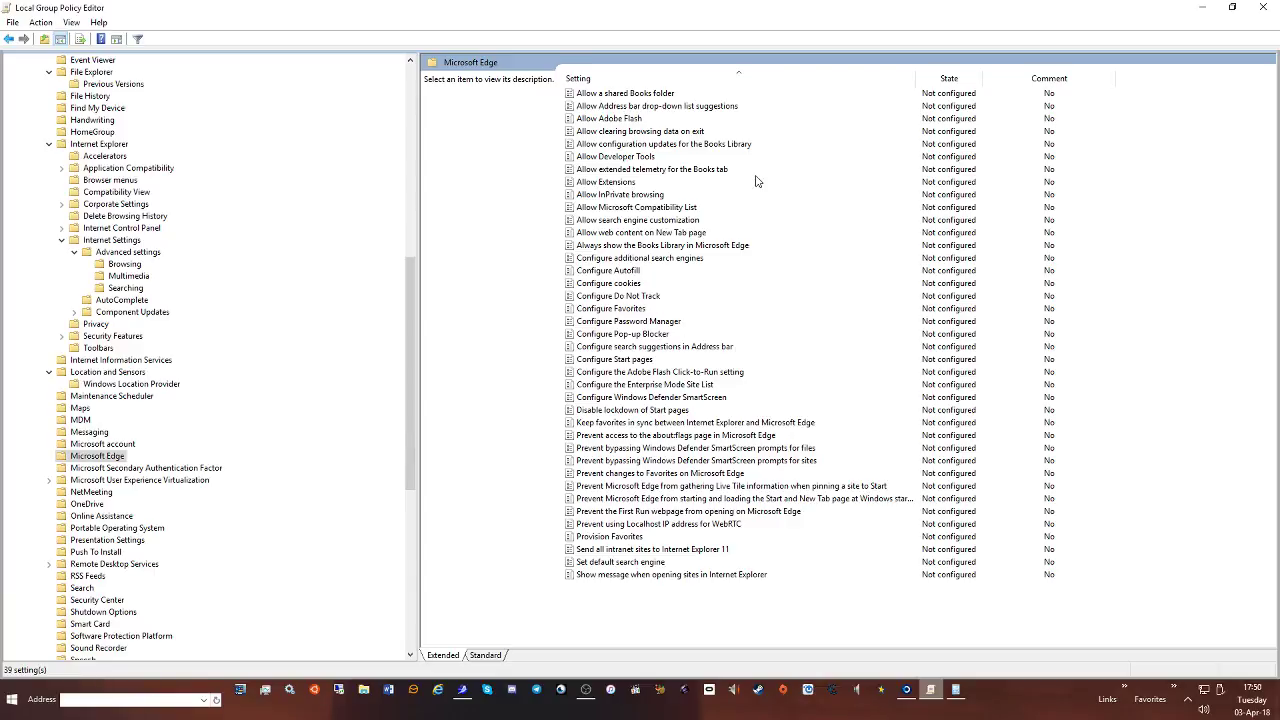
left_click(630, 183)
double_click(630, 183)
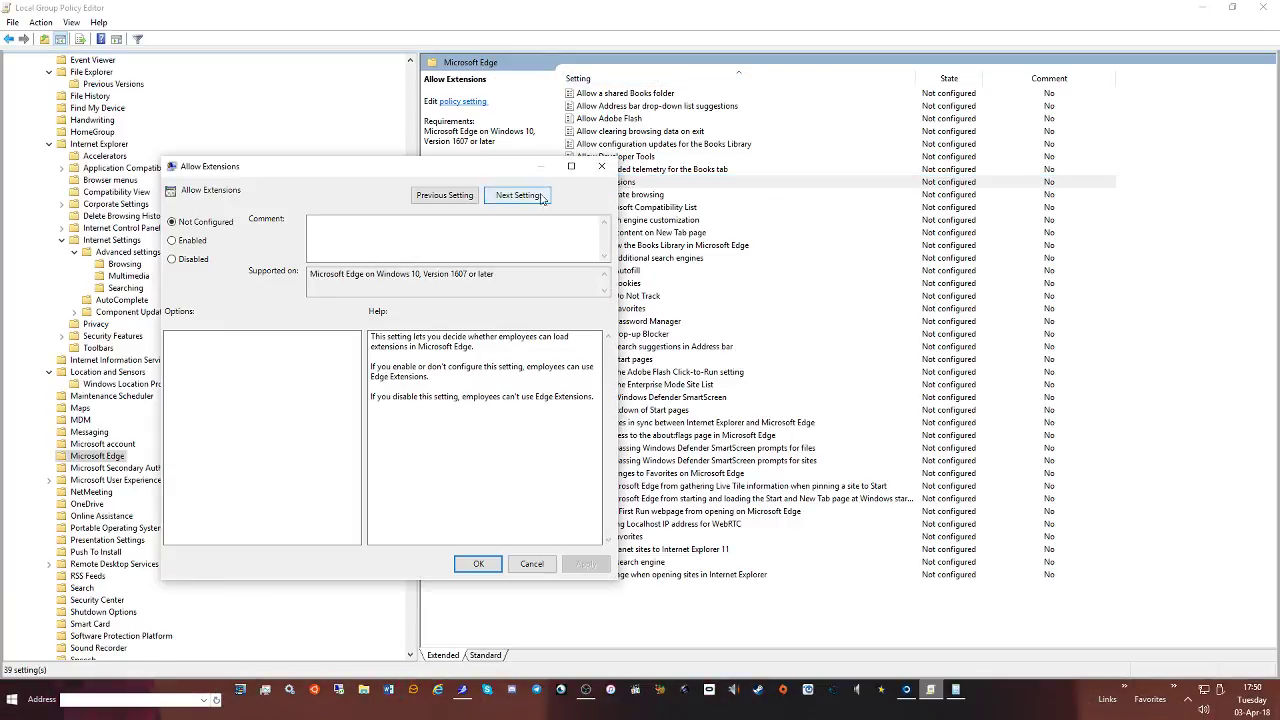
left_click(174, 260)
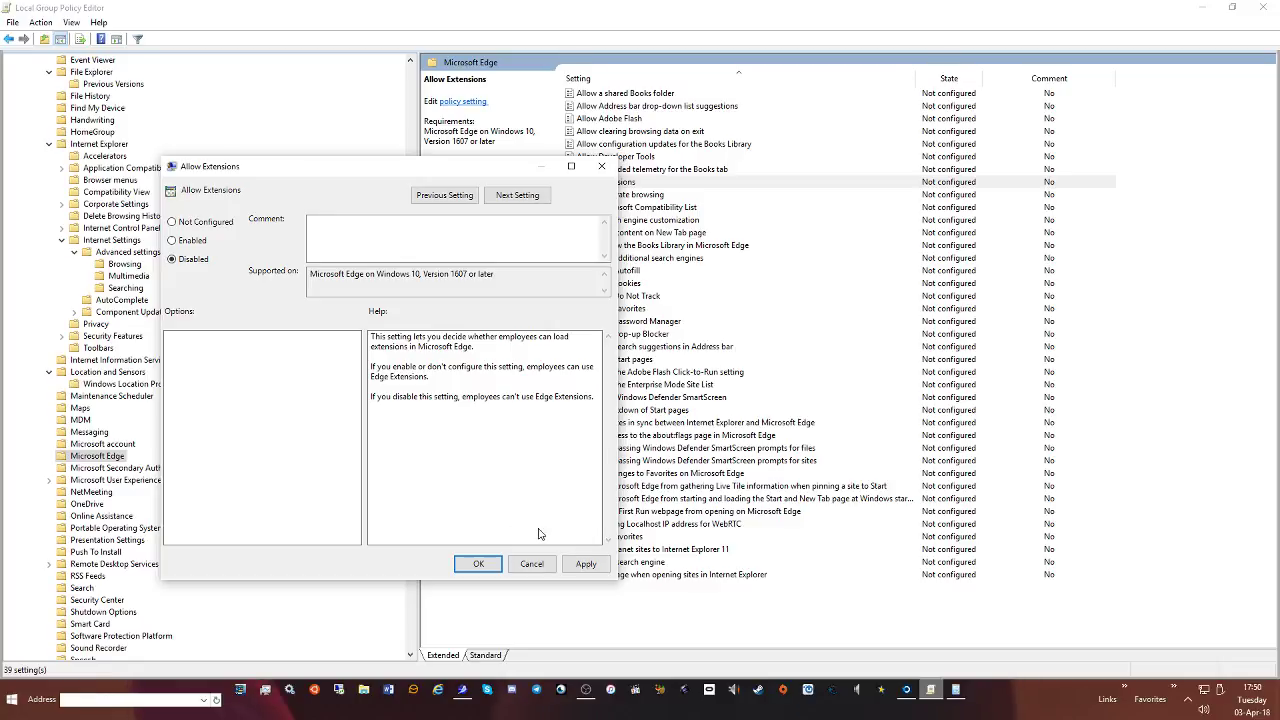
left_click(586, 564)
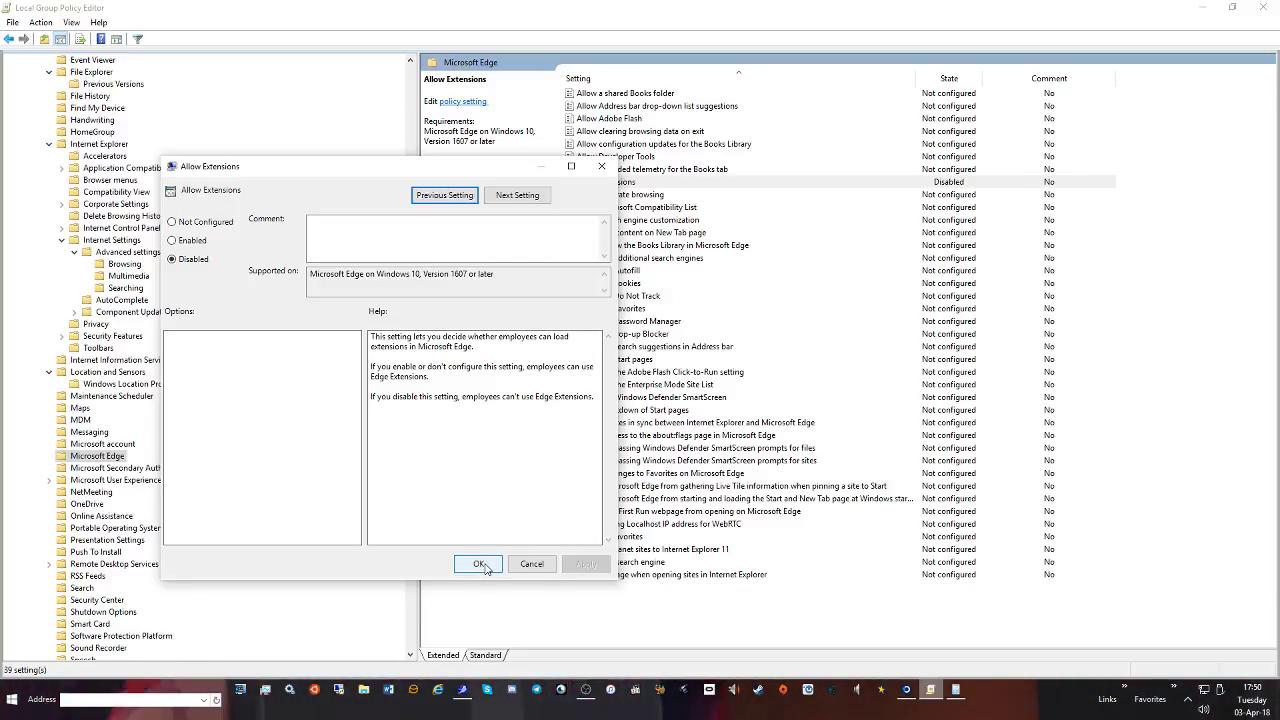
left_click(480, 564)
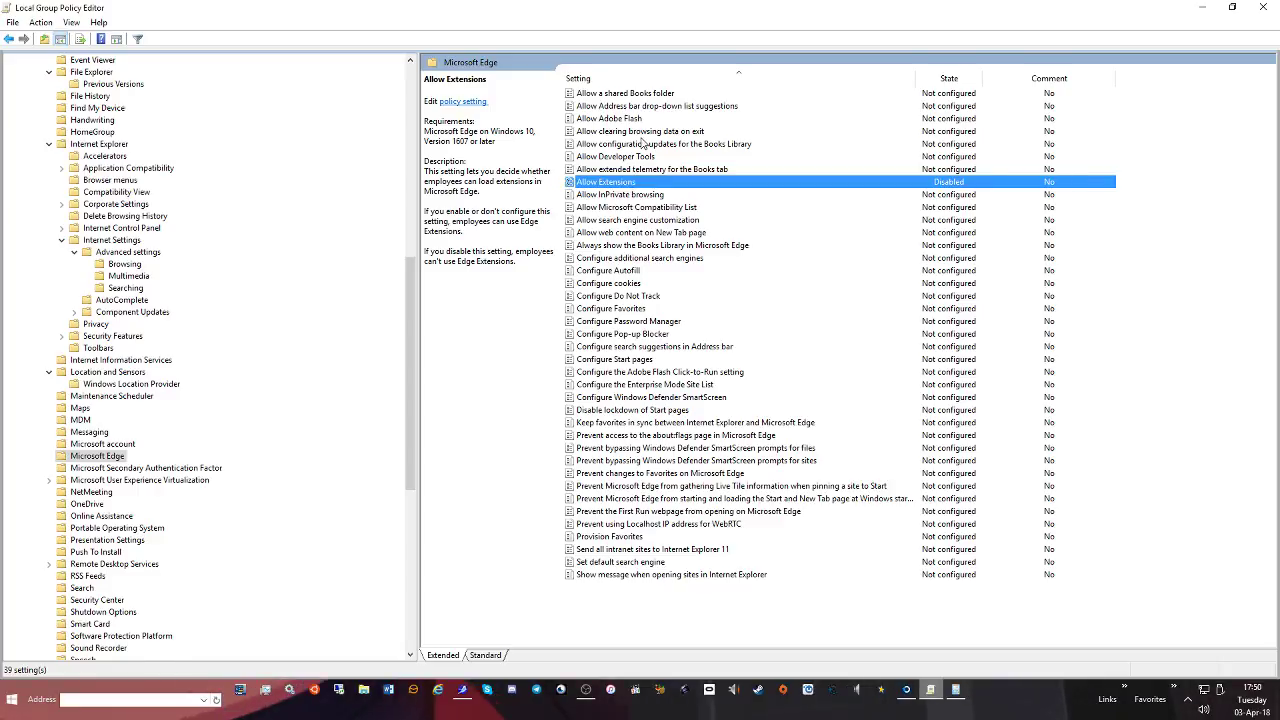
Set the "Allow Adobe Flash" policy for Microsoft Edge to Disabled
double_click(592, 121)
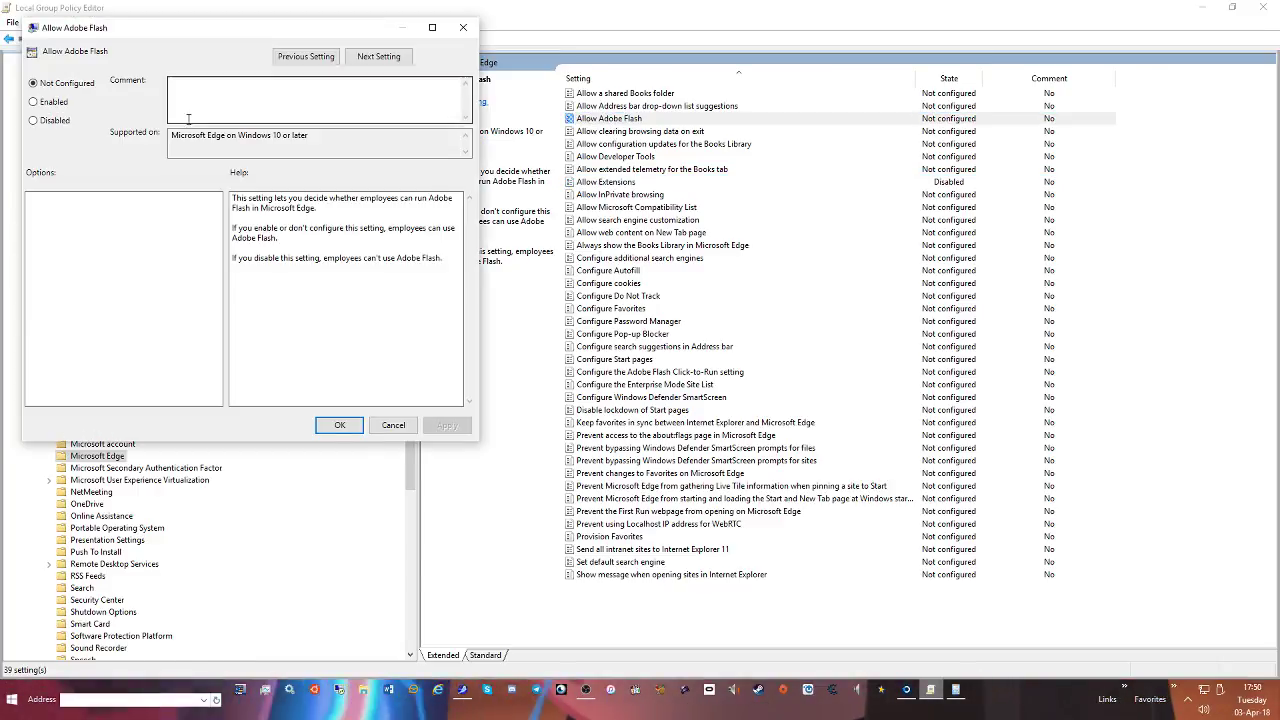
left_click(34, 120)
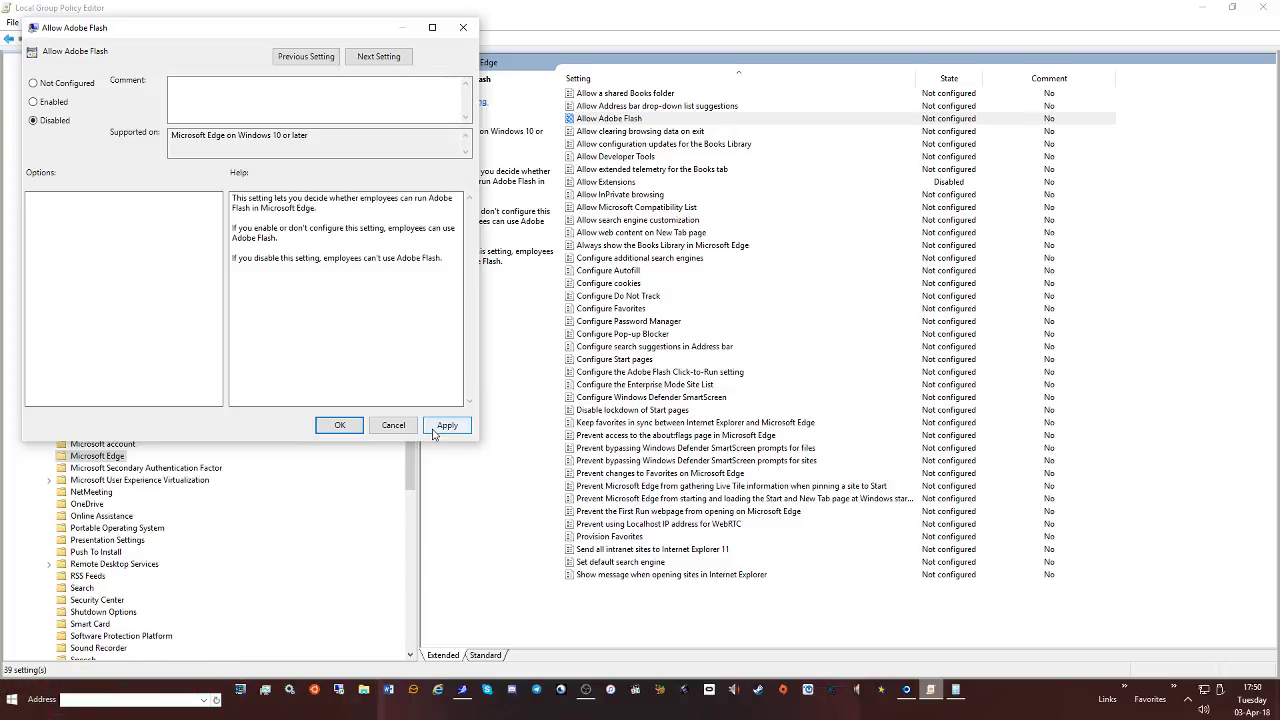
left_click(446, 425)
left_click(339, 425)
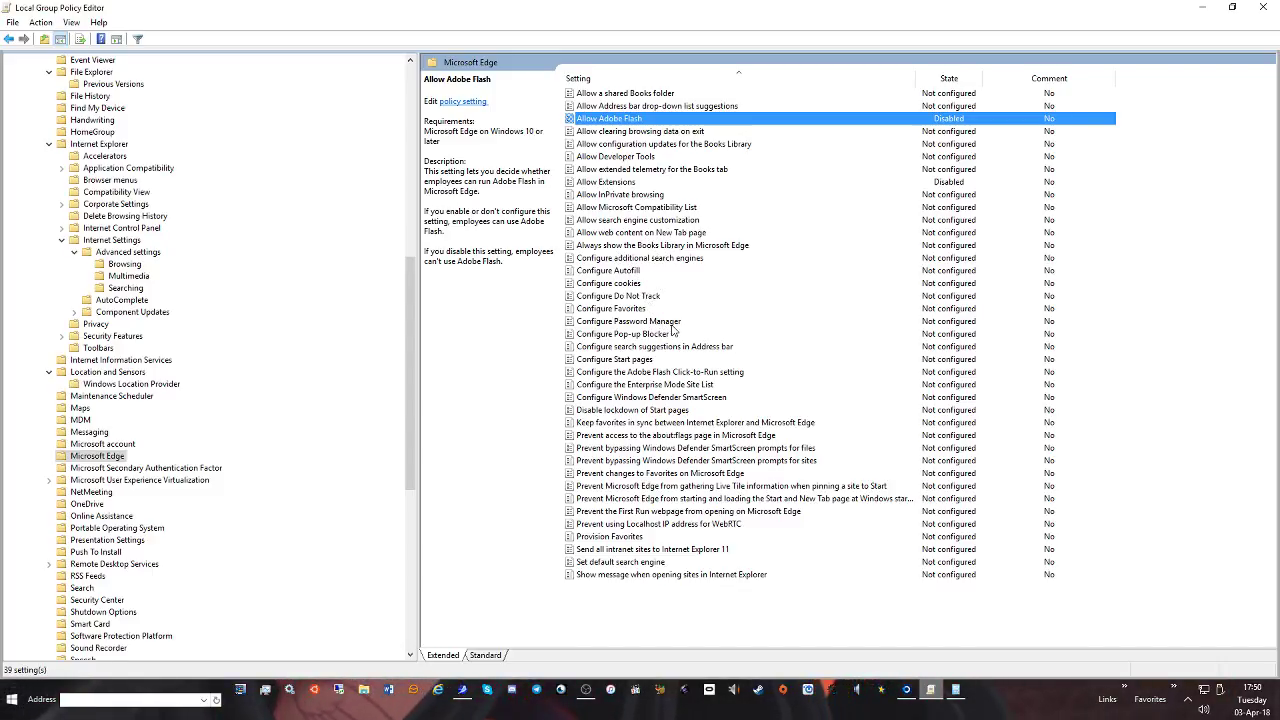
Read the help text of the "Disable lockdown of Start pages" policy and leave it without saving
double_click(617, 411)
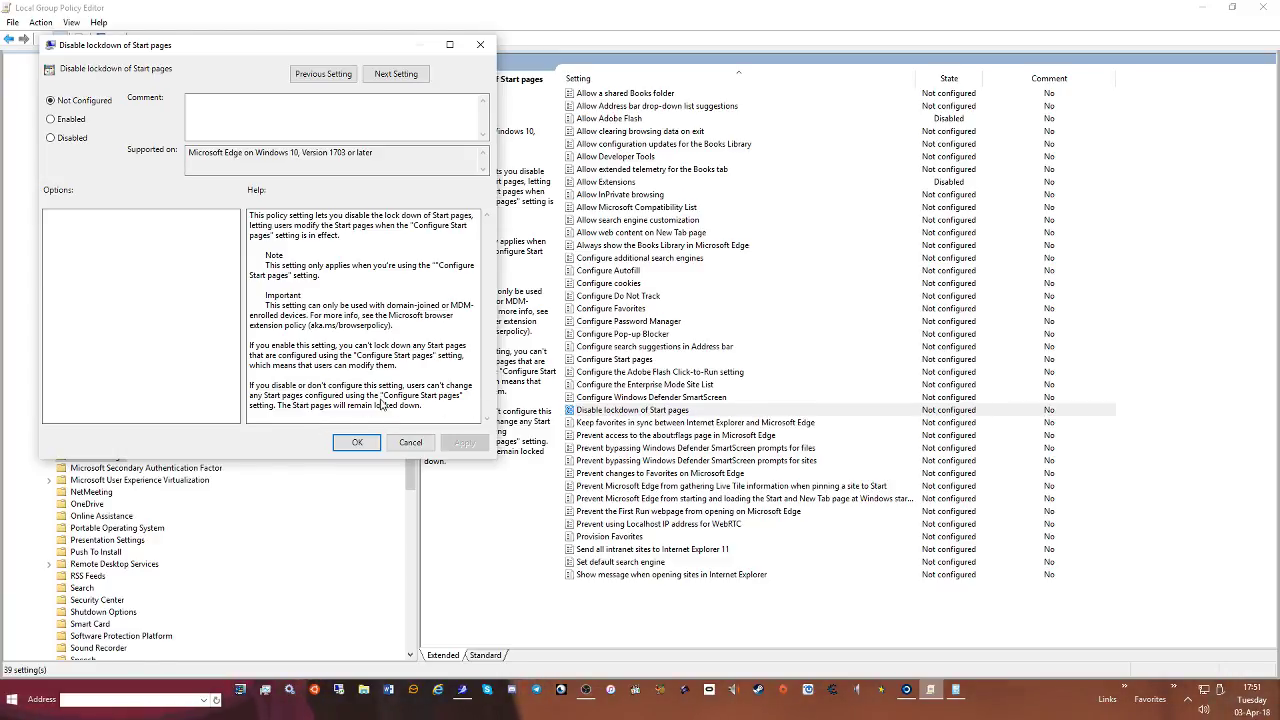
left_click(415, 441)
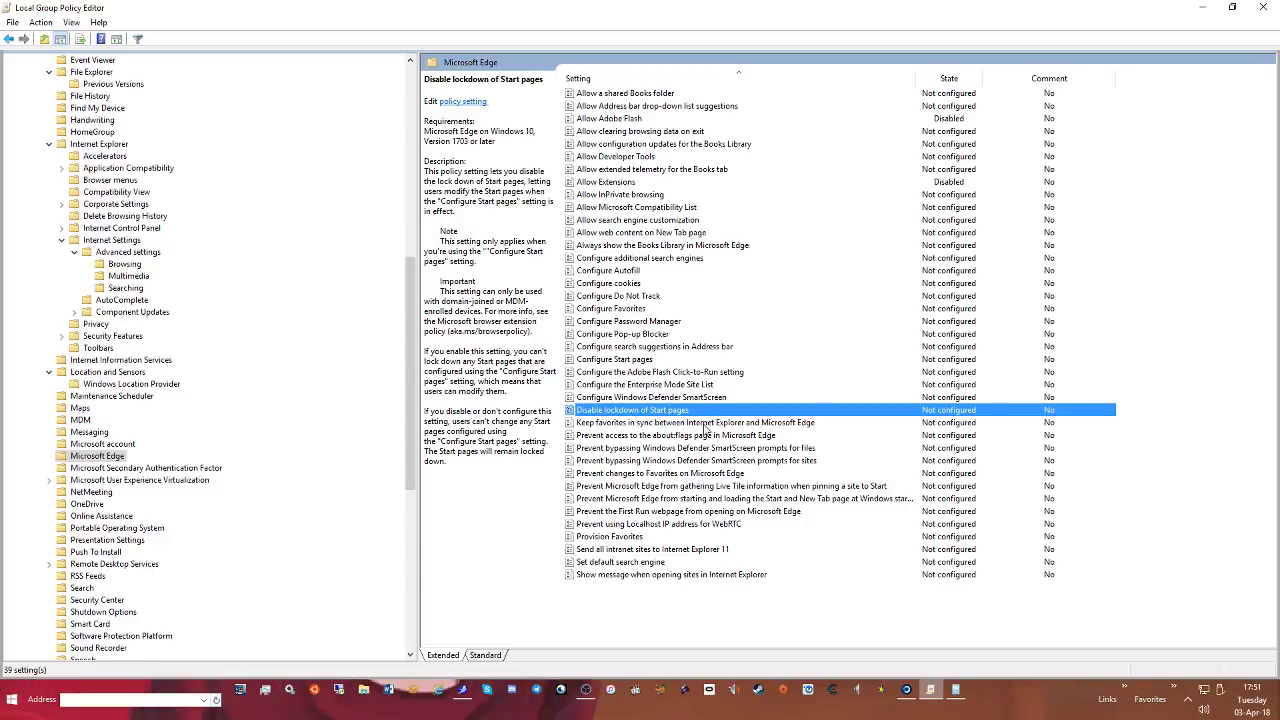
Set the "Keep favorites in sync between Internet Explorer and Microsoft Edge" policy to Enabled
double_click(706, 424)
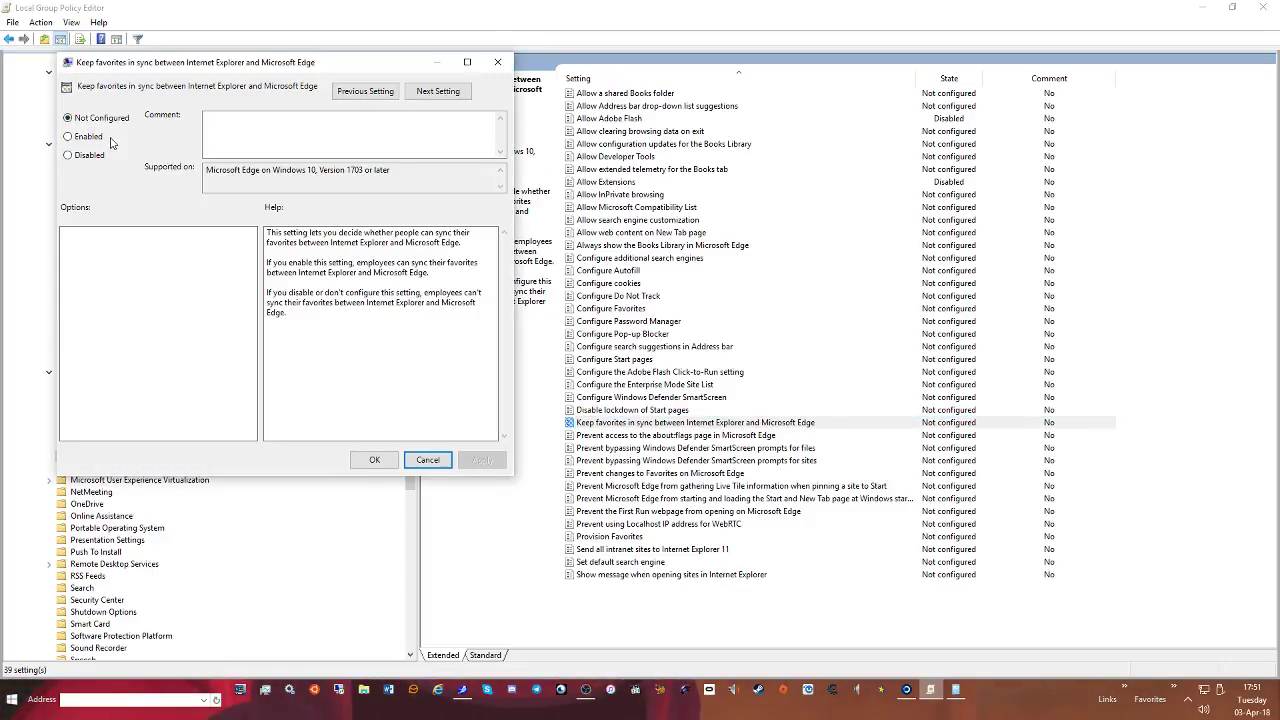
left_click(68, 136)
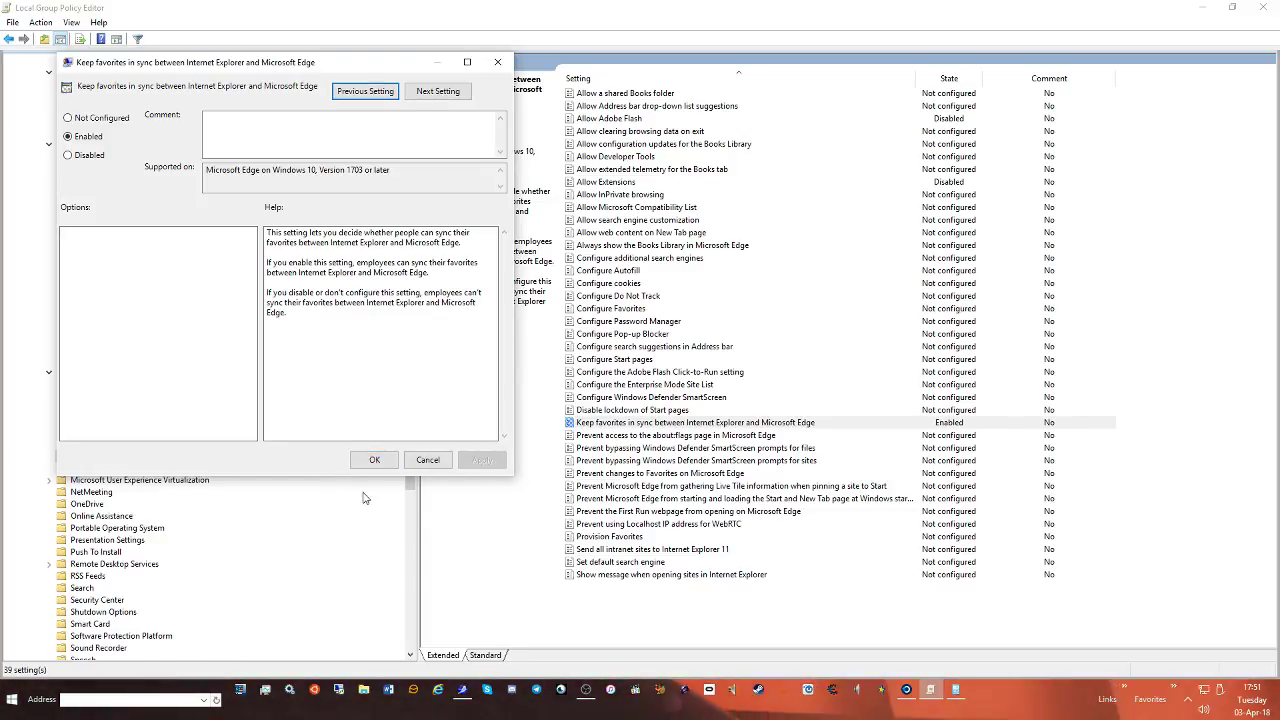
left_click(374, 459)
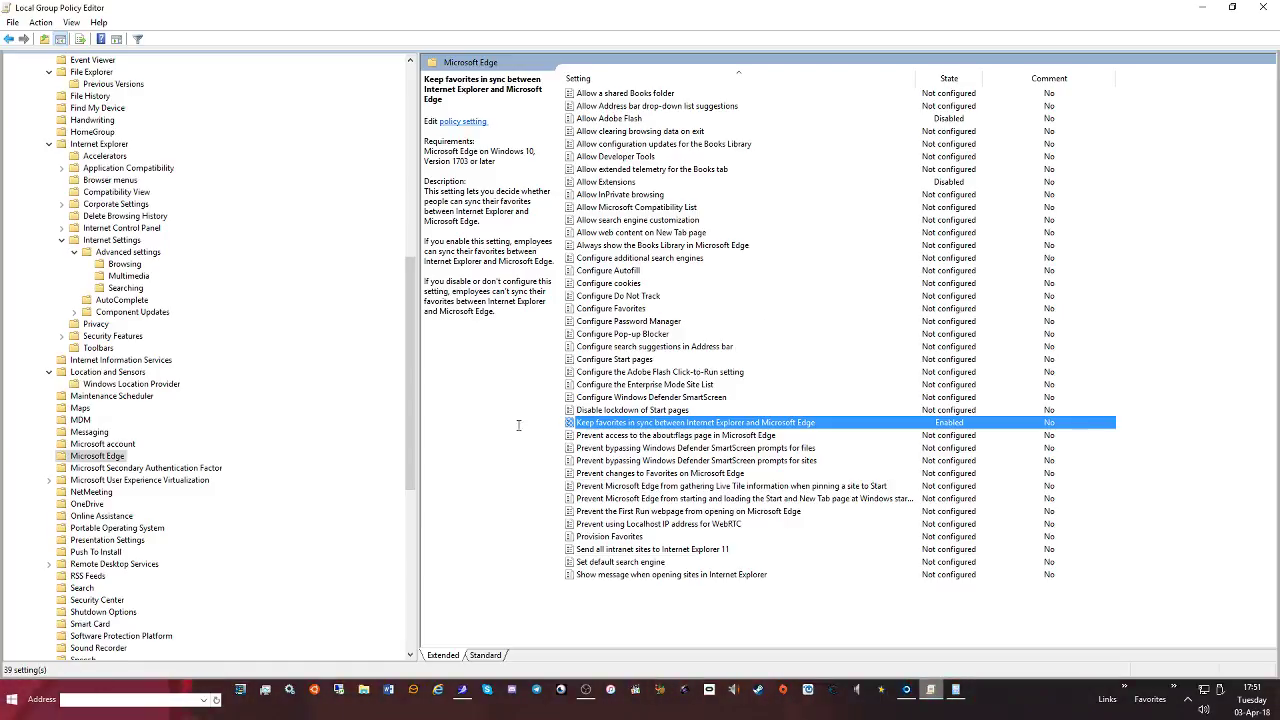
Examine the policies in the folders from Microsoft Secondary Authentication Factor through NetMeeting, including the Windows Apps subfolder
left_click(160, 468)
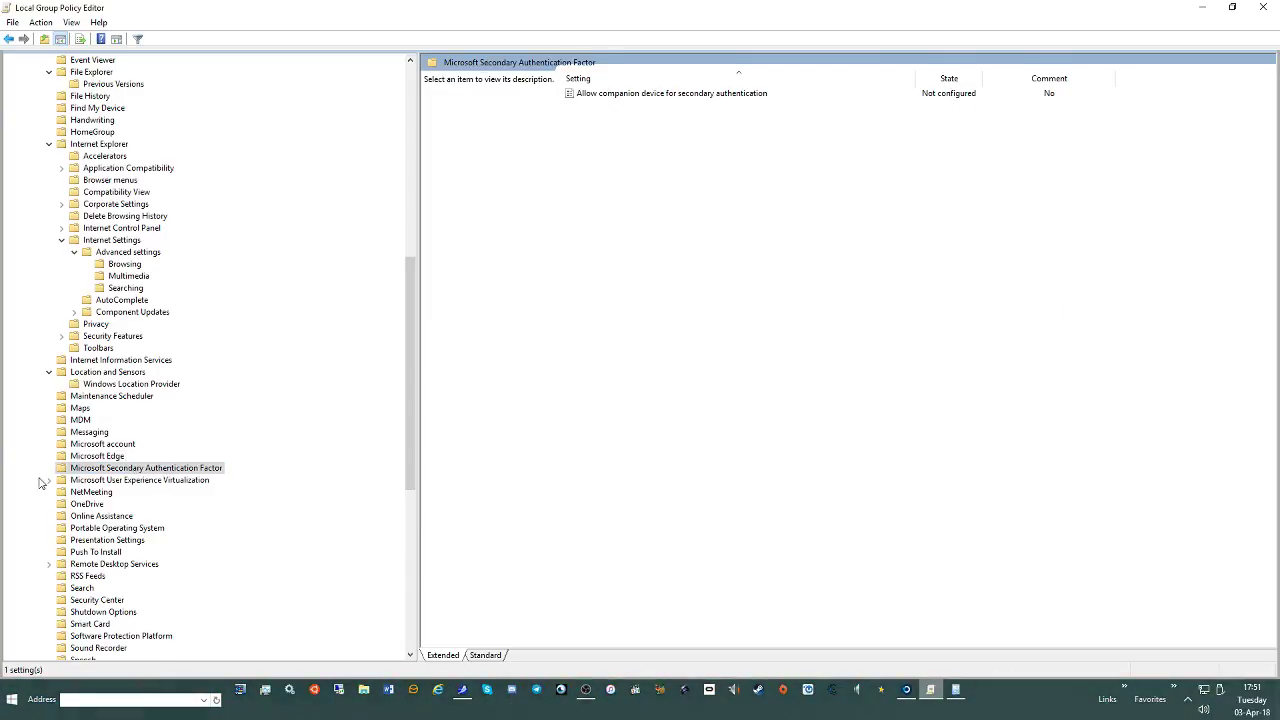
left_click(100, 480)
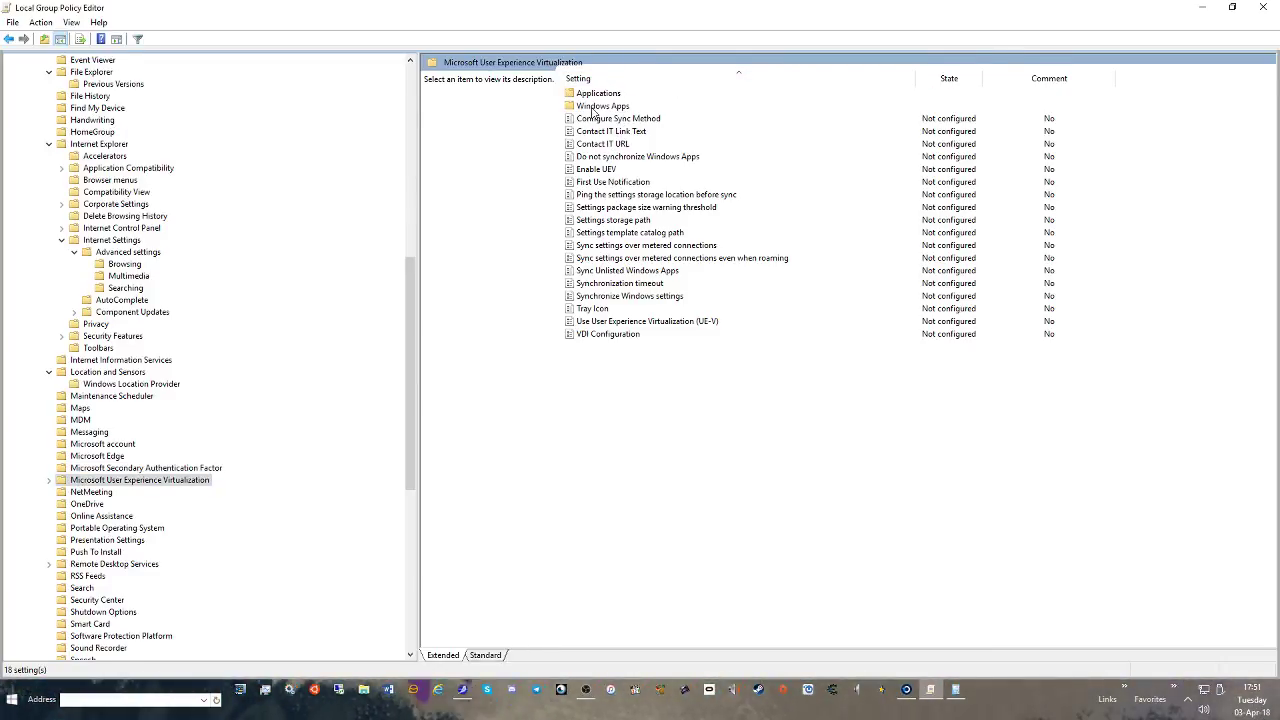
double_click(592, 110)
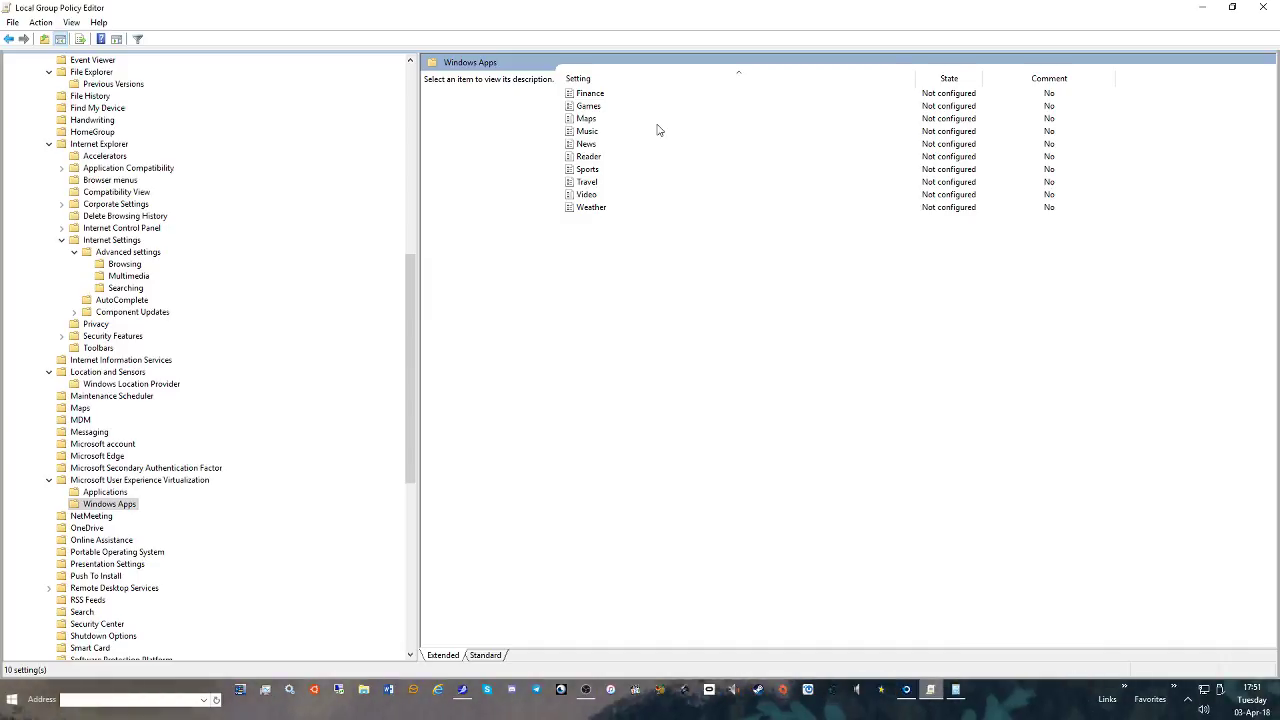
key("alt+Left")
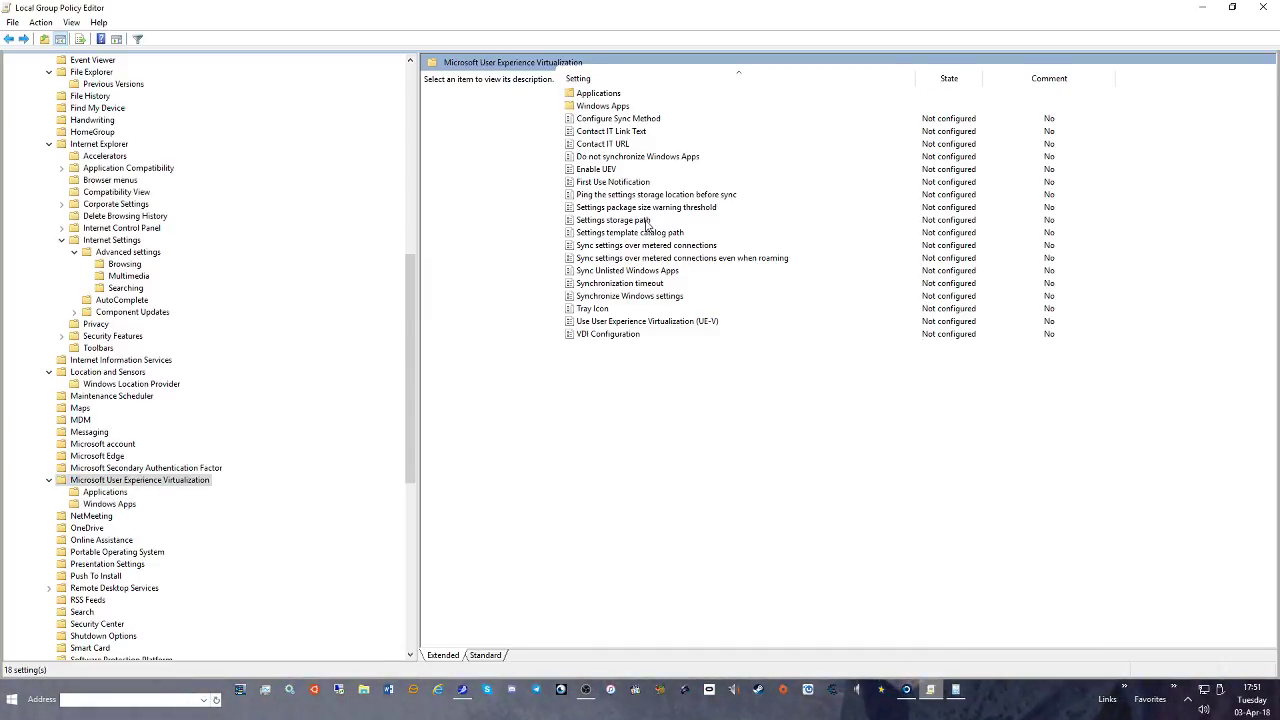
scroll(340, 388, "down", 2)
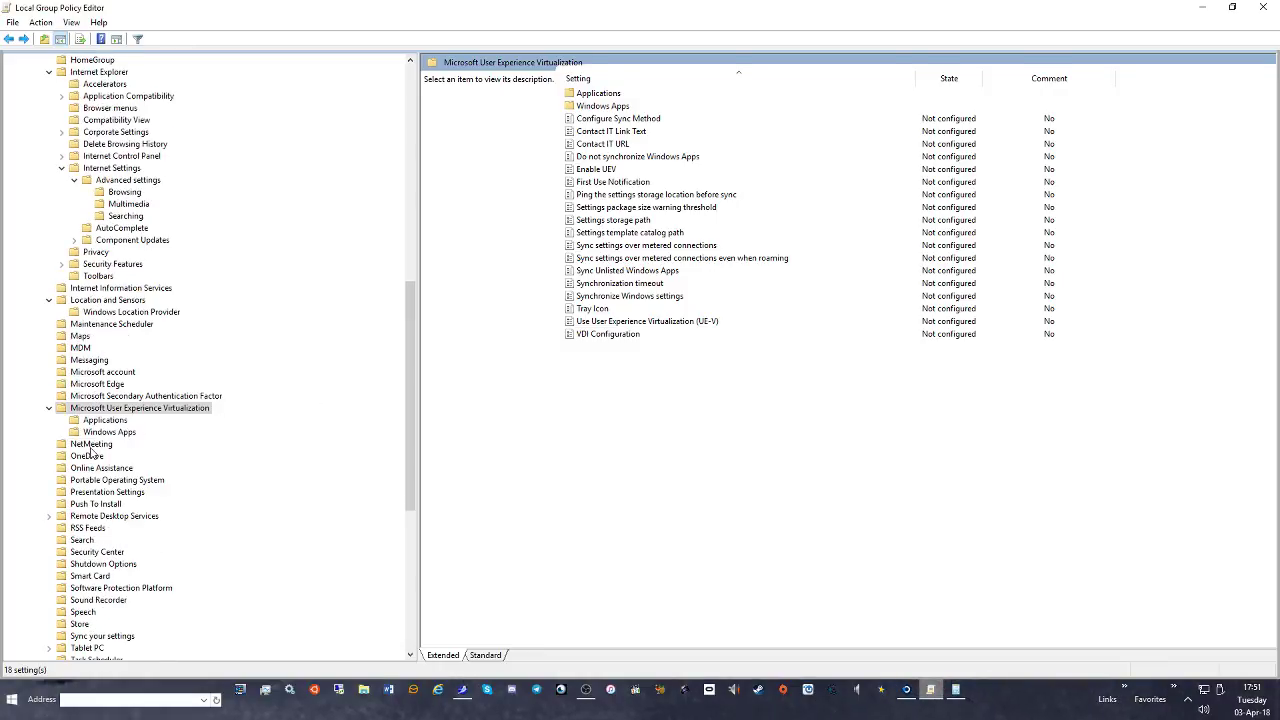
left_click(91, 446)
Enable the OneDrive policy "Prevent OneDrive files from syncing over metered connections" with the option "Block syncing on all metered connections"
left_click(88, 457)
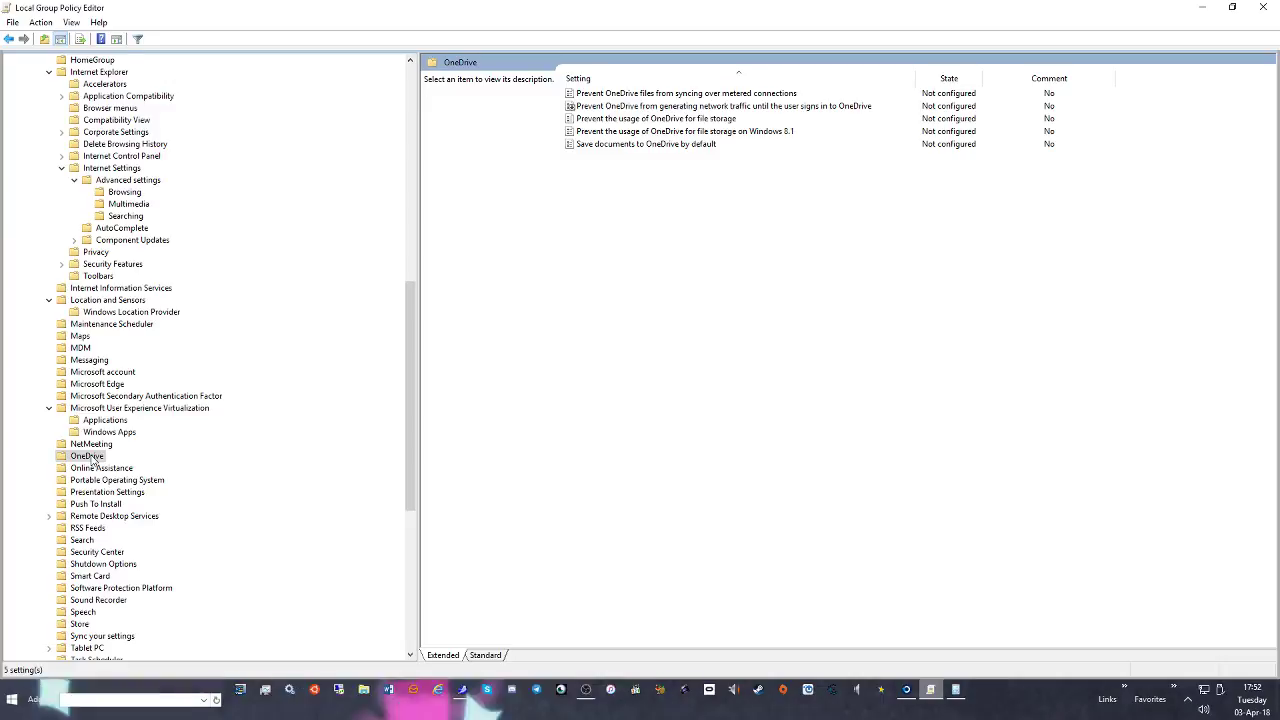
double_click(706, 93)
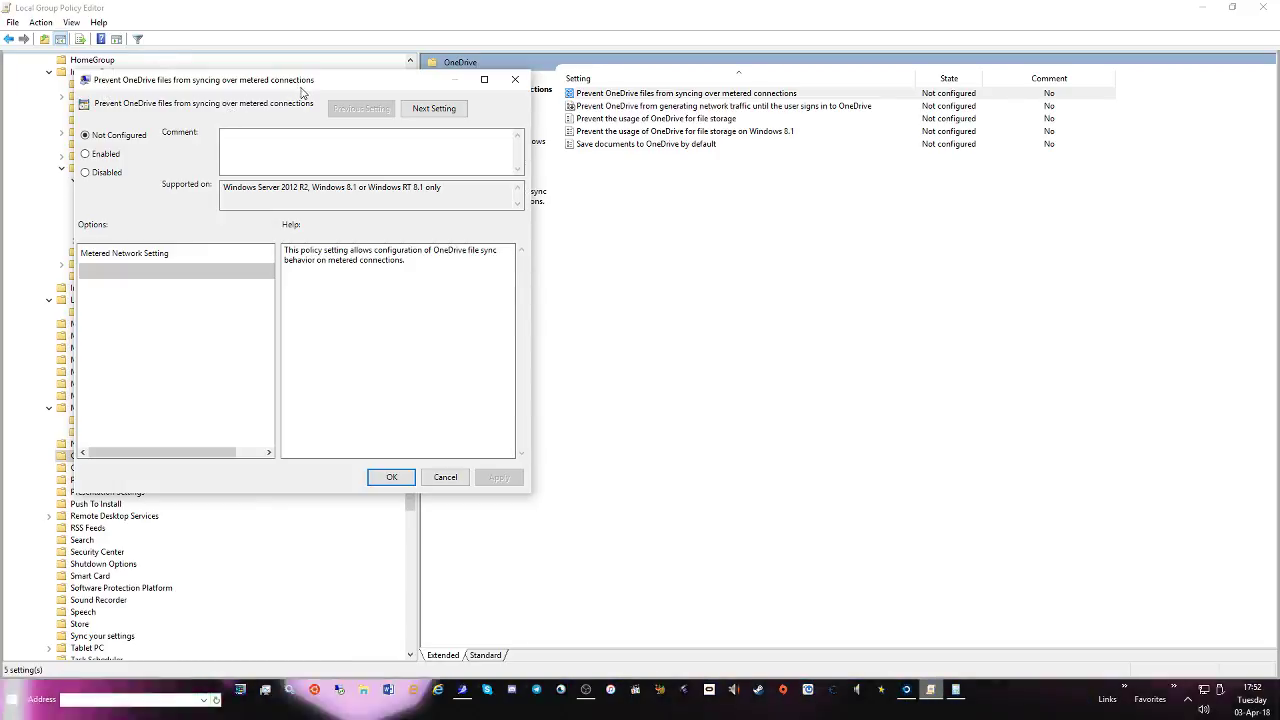
left_click(108, 156)
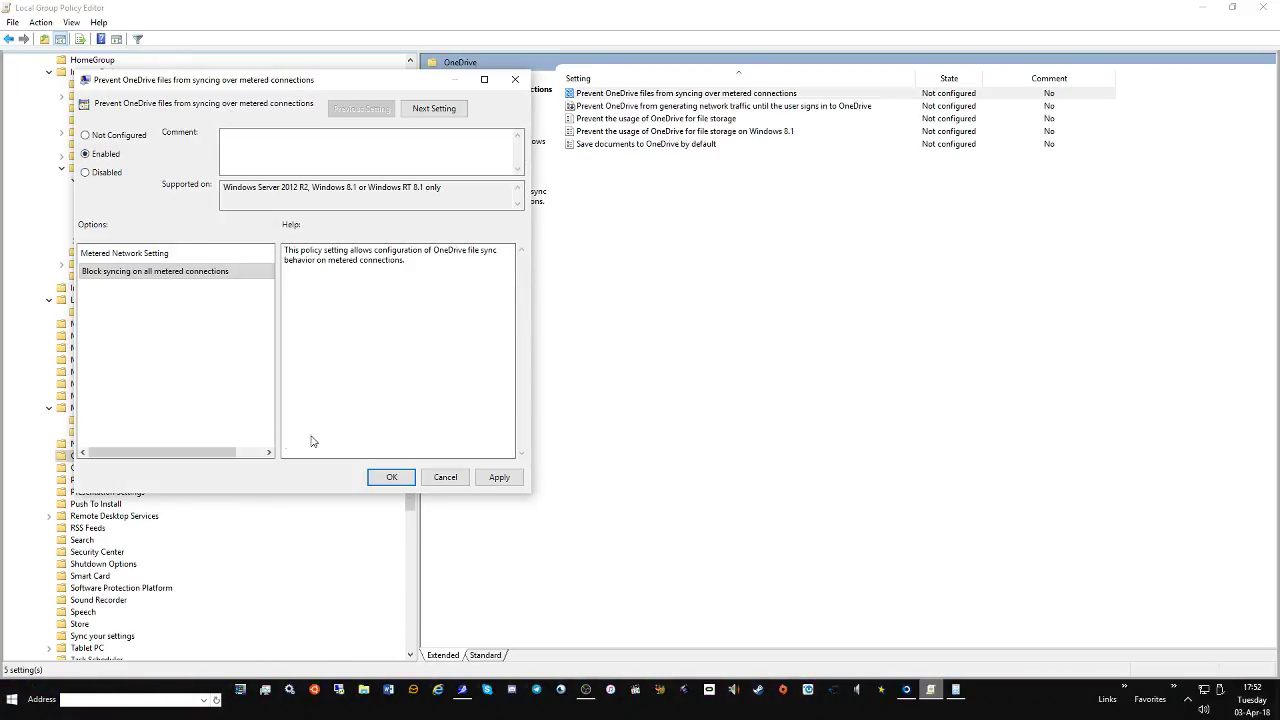
left_click(160, 267)
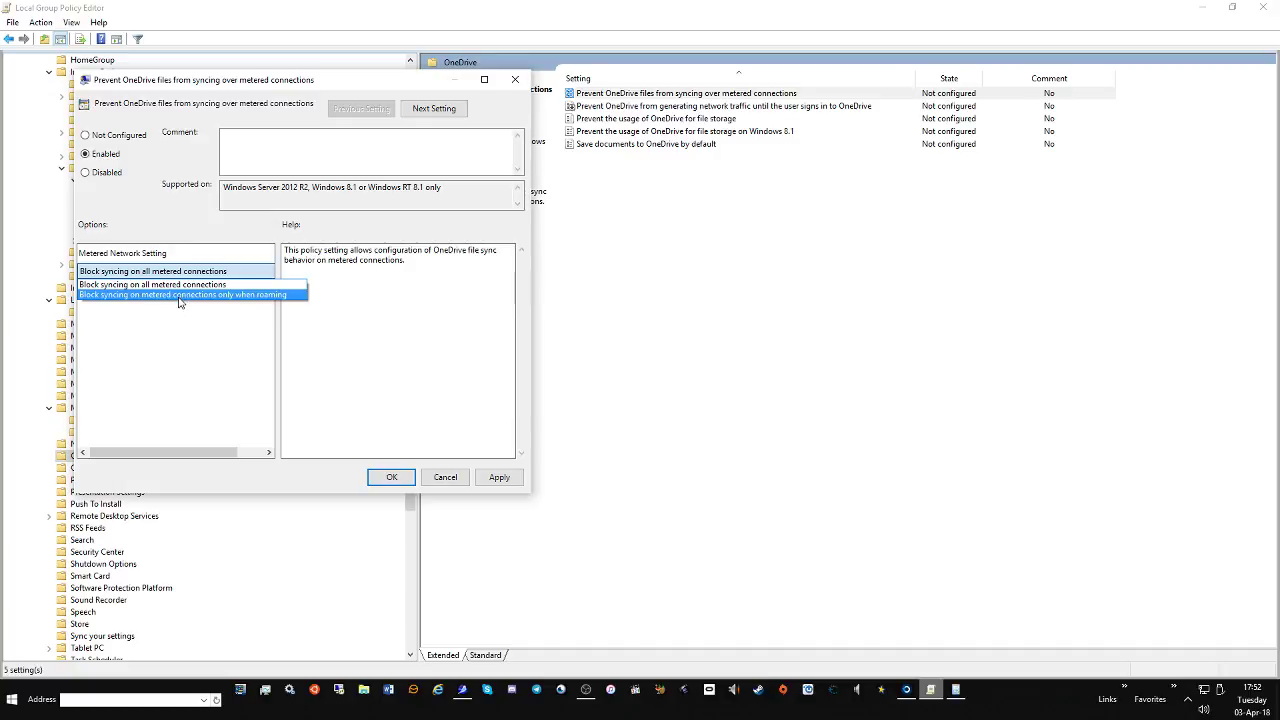
left_click(399, 371)
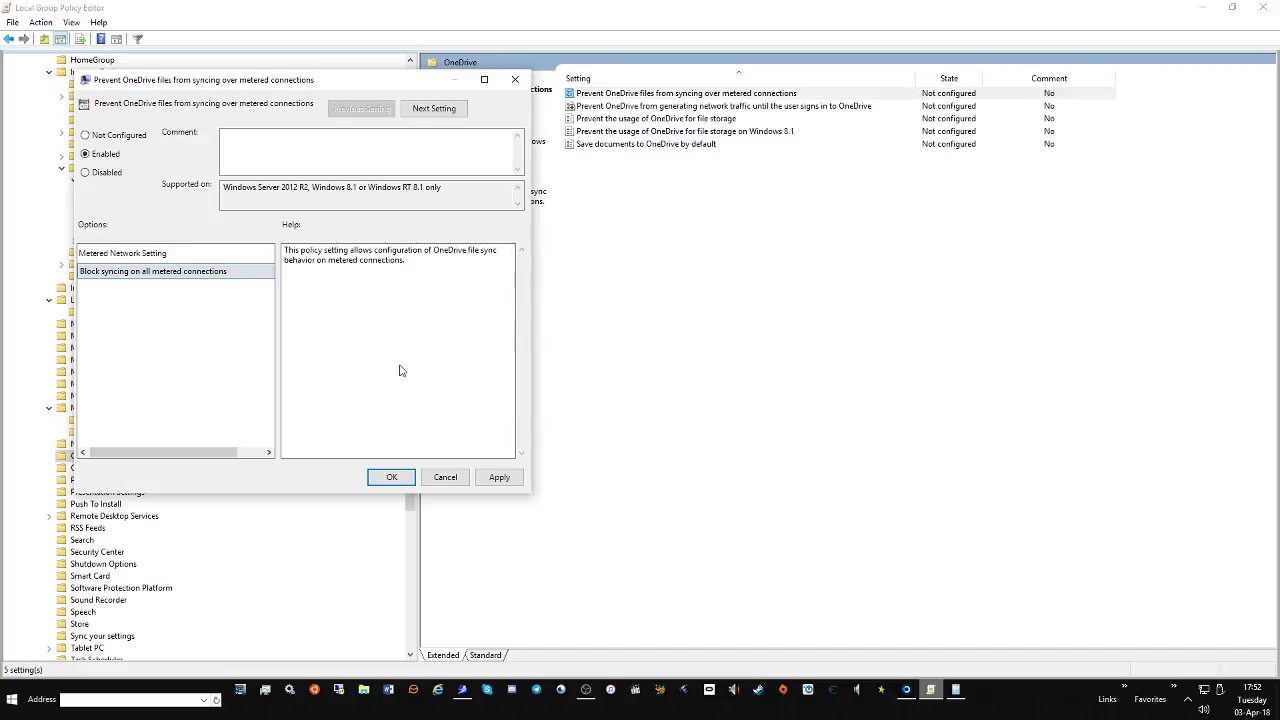
left_click(499, 477)
Set the "Prevent OneDrive from generating network traffic until the user signs in to OneDrive" policy to Enabled
left_click(434, 108)
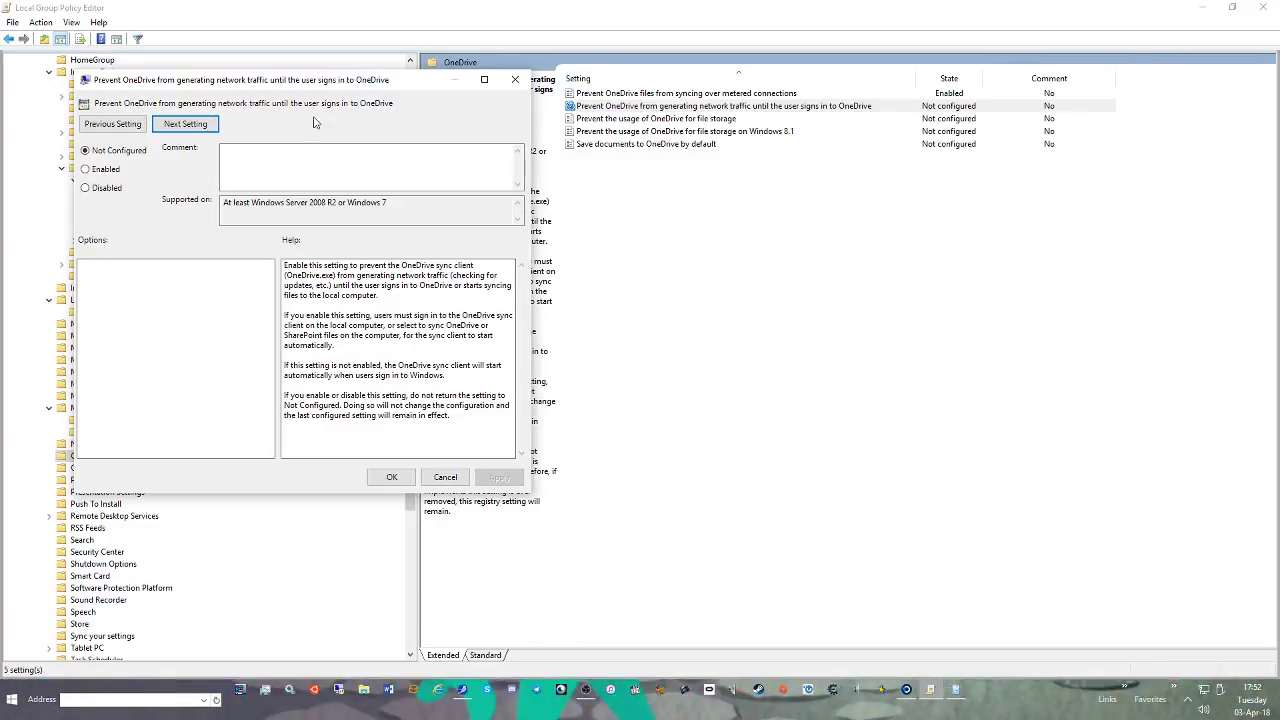
left_click(105, 169)
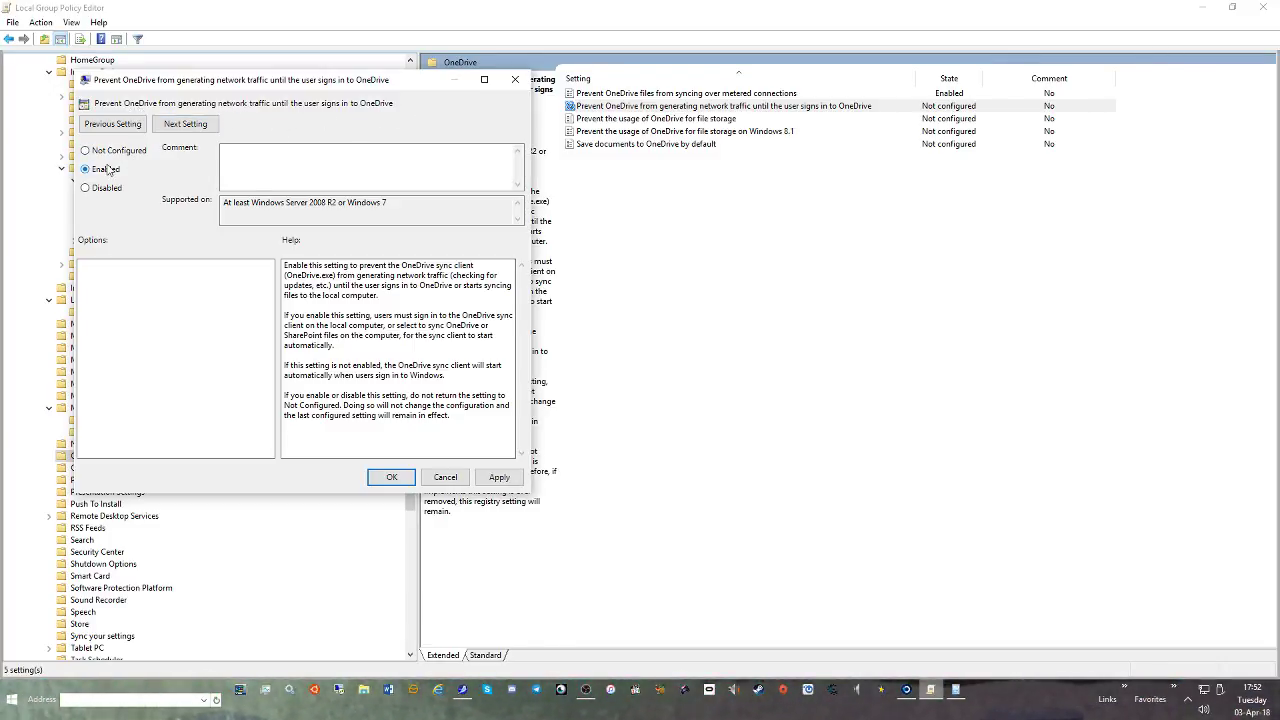
left_click(497, 479)
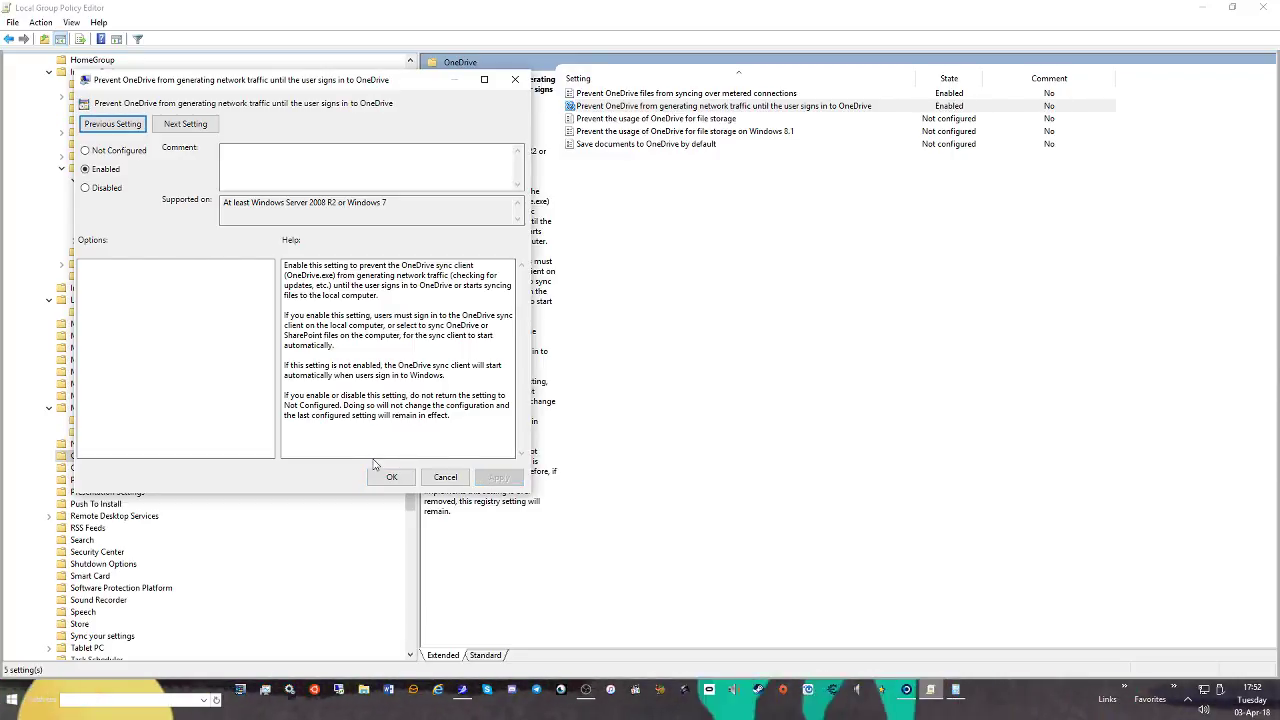
left_click(400, 477)
Enable both "Prevent the usage of OneDrive for file storage" policies, including the Windows 8.1 one, and disable "Save documents to OneDrive by default"
double_click(600, 119)
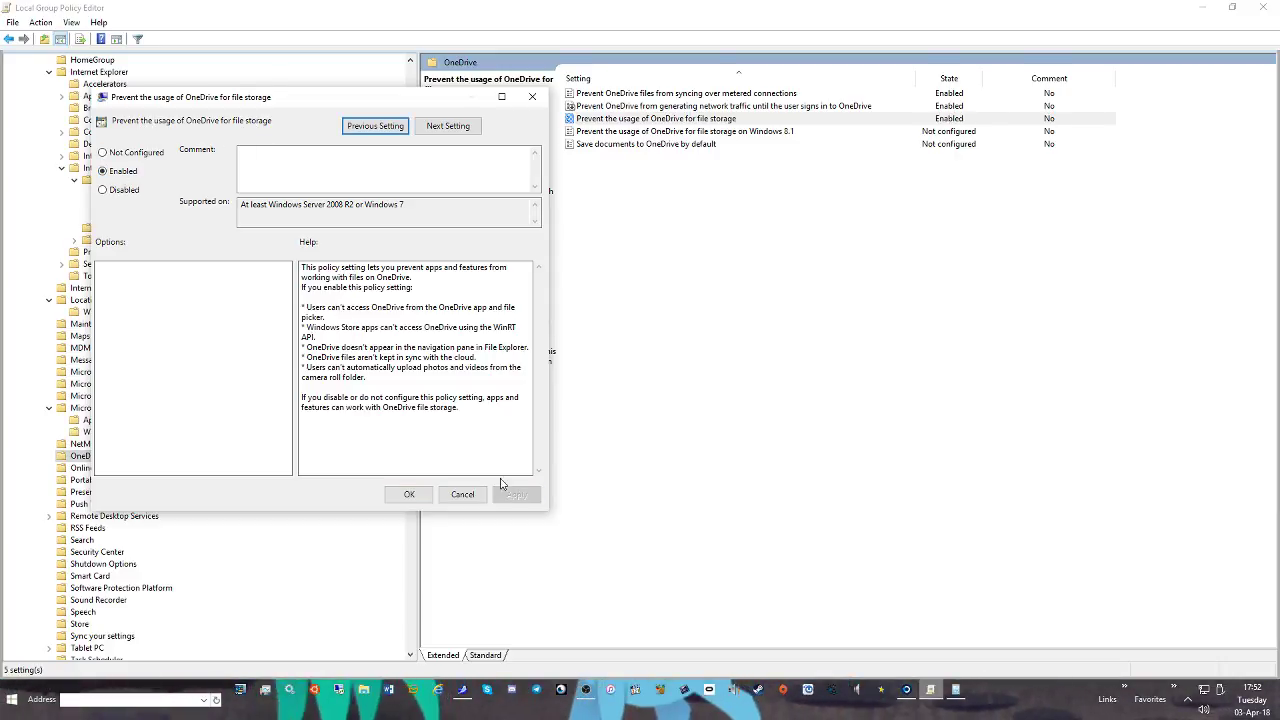
left_click(448, 126)
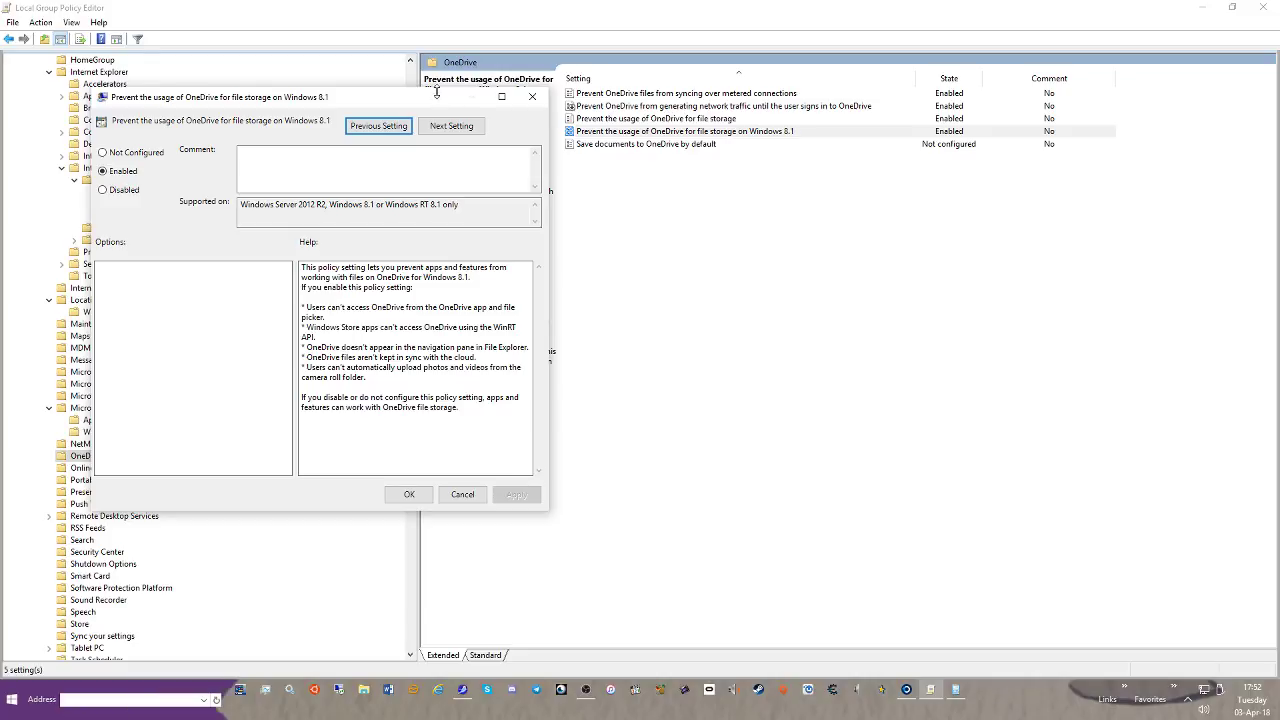
left_click(469, 125)
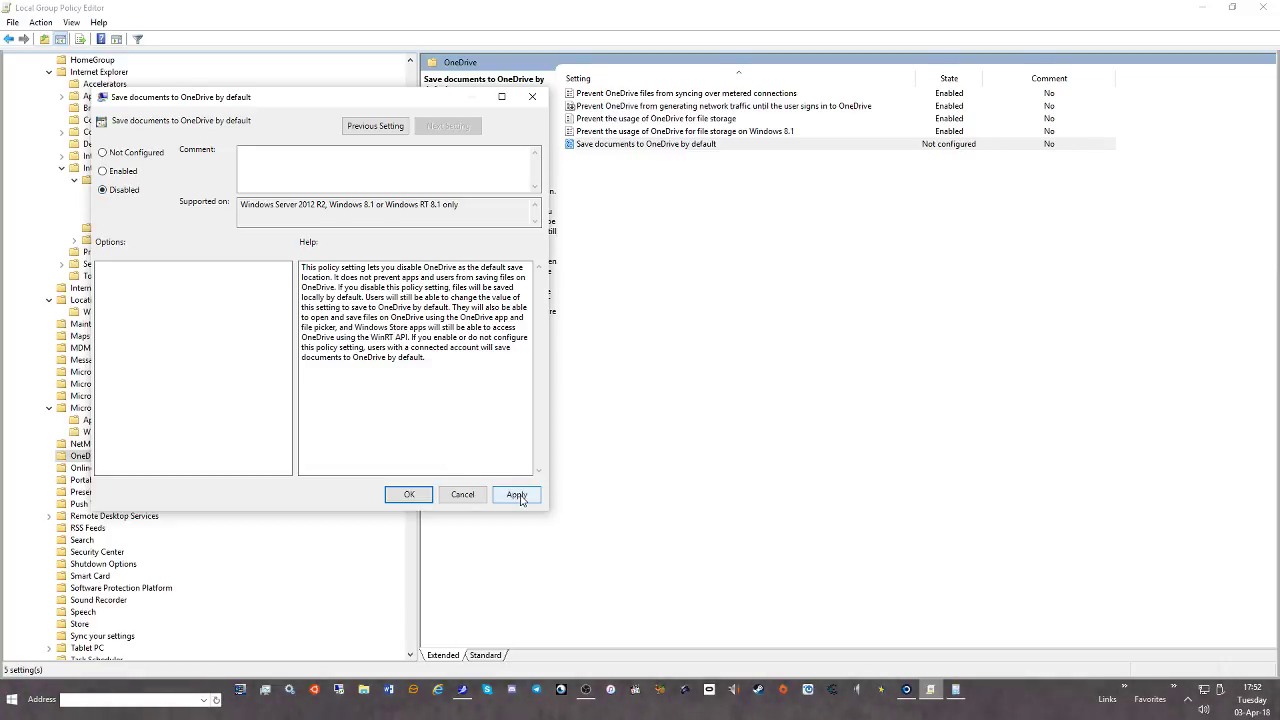
left_click(418, 494)
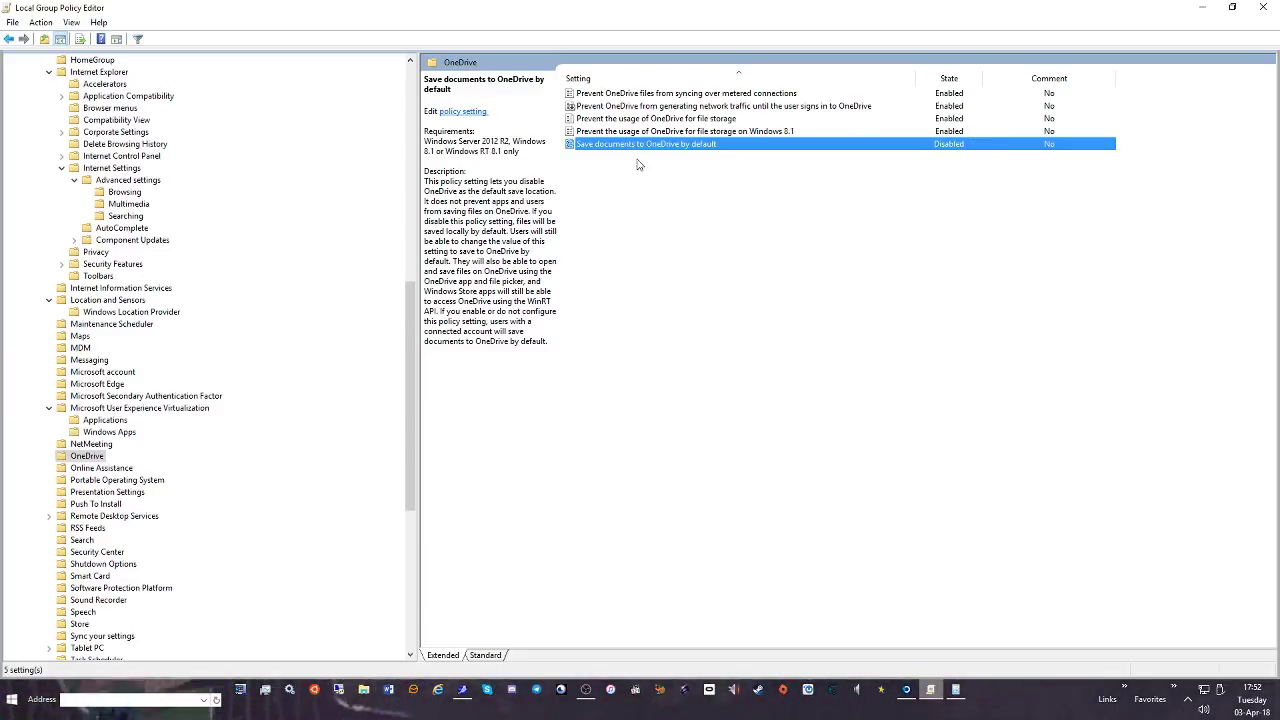
Examine the policies in the Online Assistance, Portable Operating System and Presentation Settings folders
left_click(120, 468)
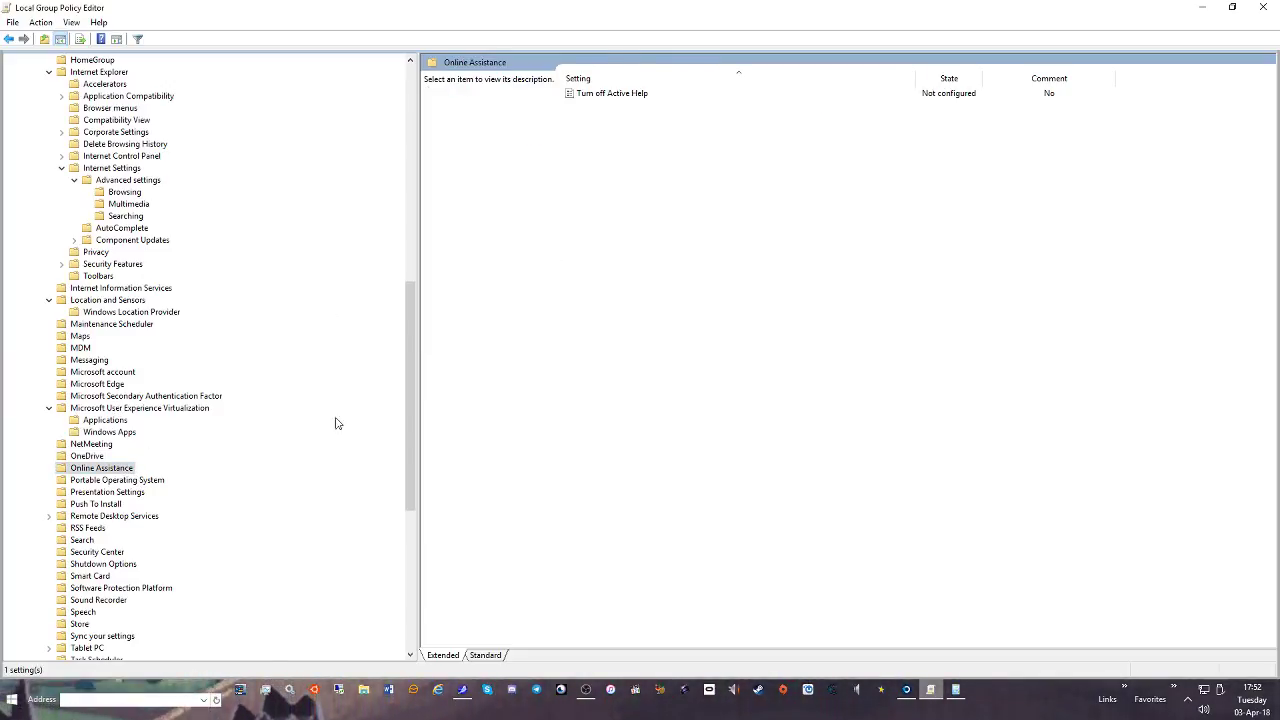
scroll(237, 400, "down", 1)
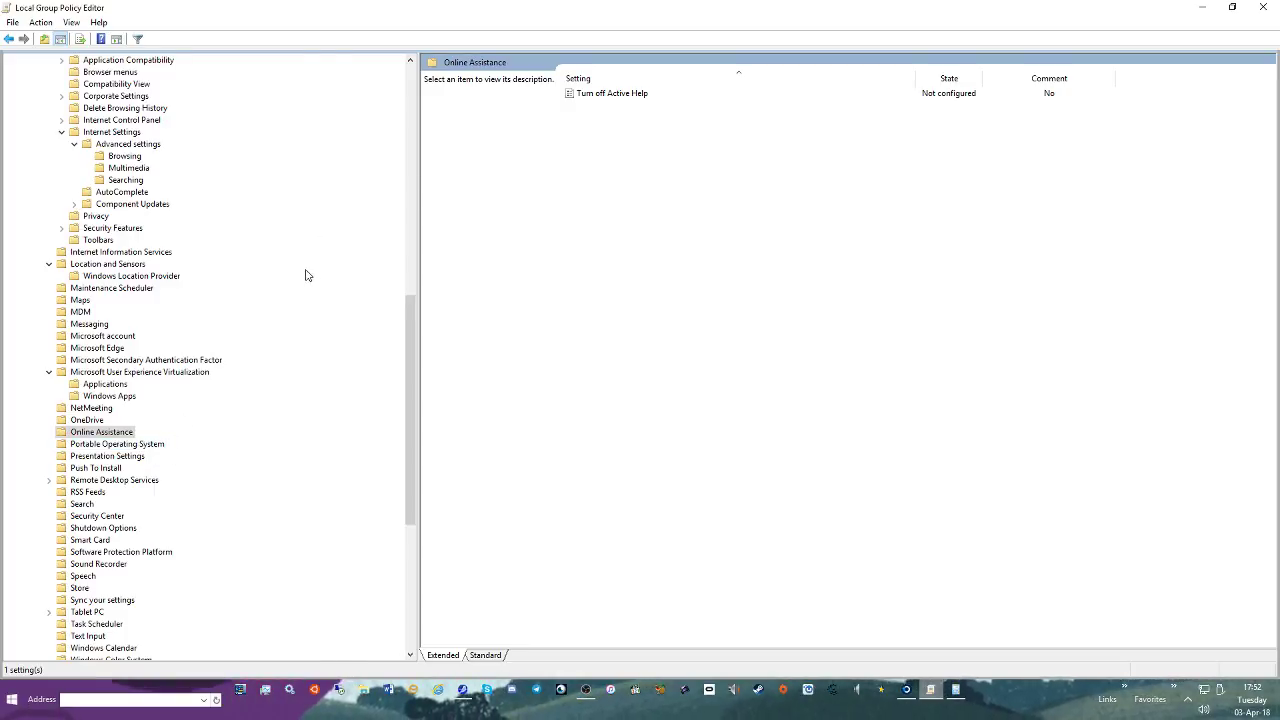
scroll(100, 453, "down", 1)
left_click(118, 408)
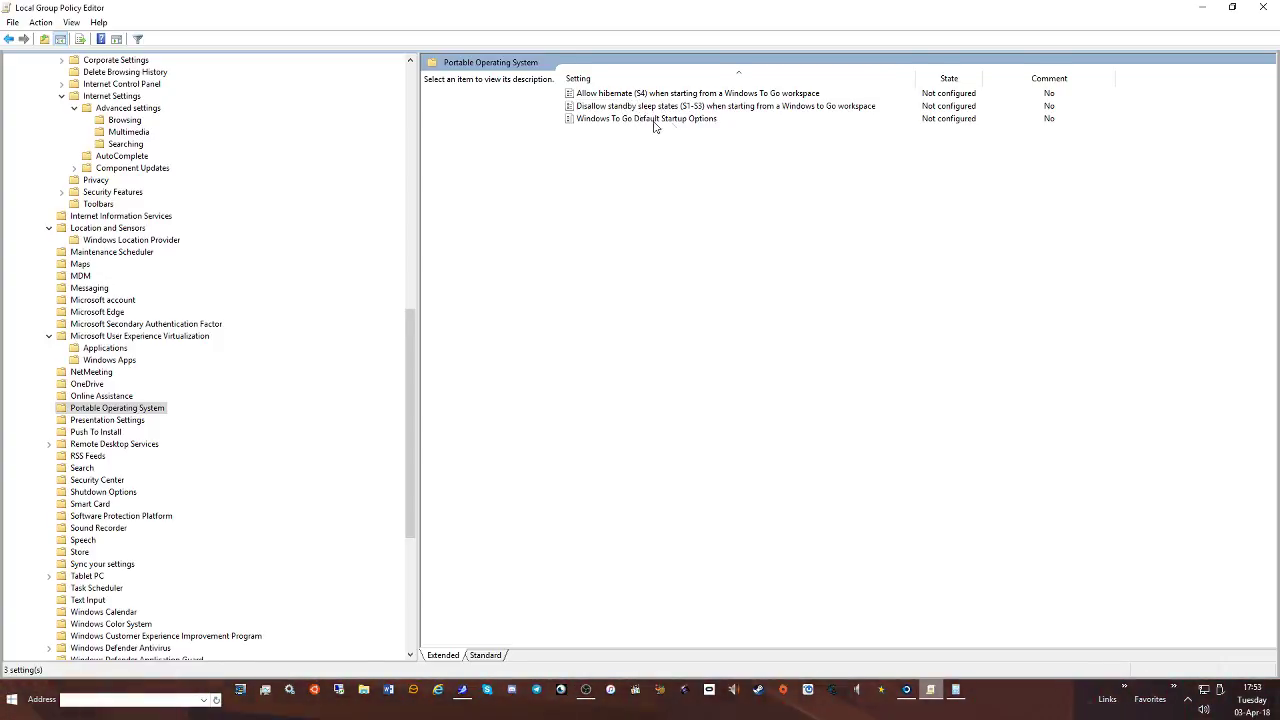
scroll(319, 317, "down", 1)
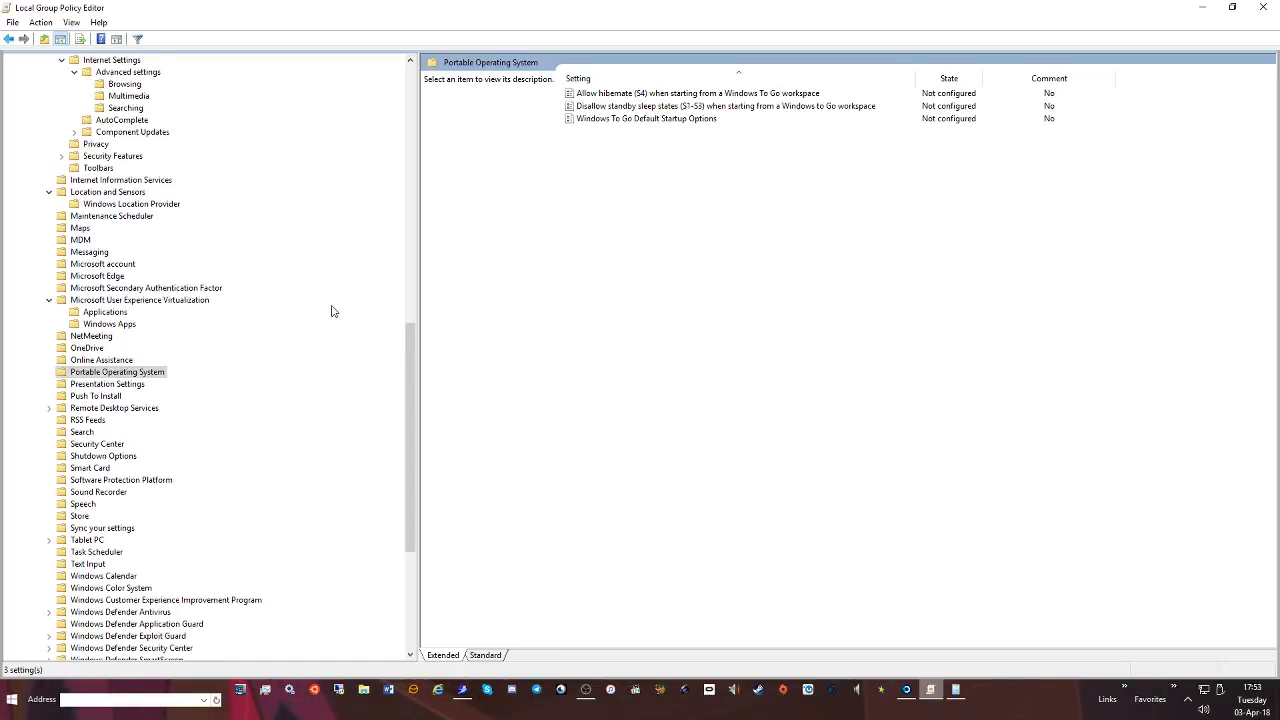
left_click(110, 385)
Expand the Remote Desktop Services folder and examine its RD Licensing, Remote Desktop Connection Client and Remote Desktop Session Host contents
left_click(85, 409)
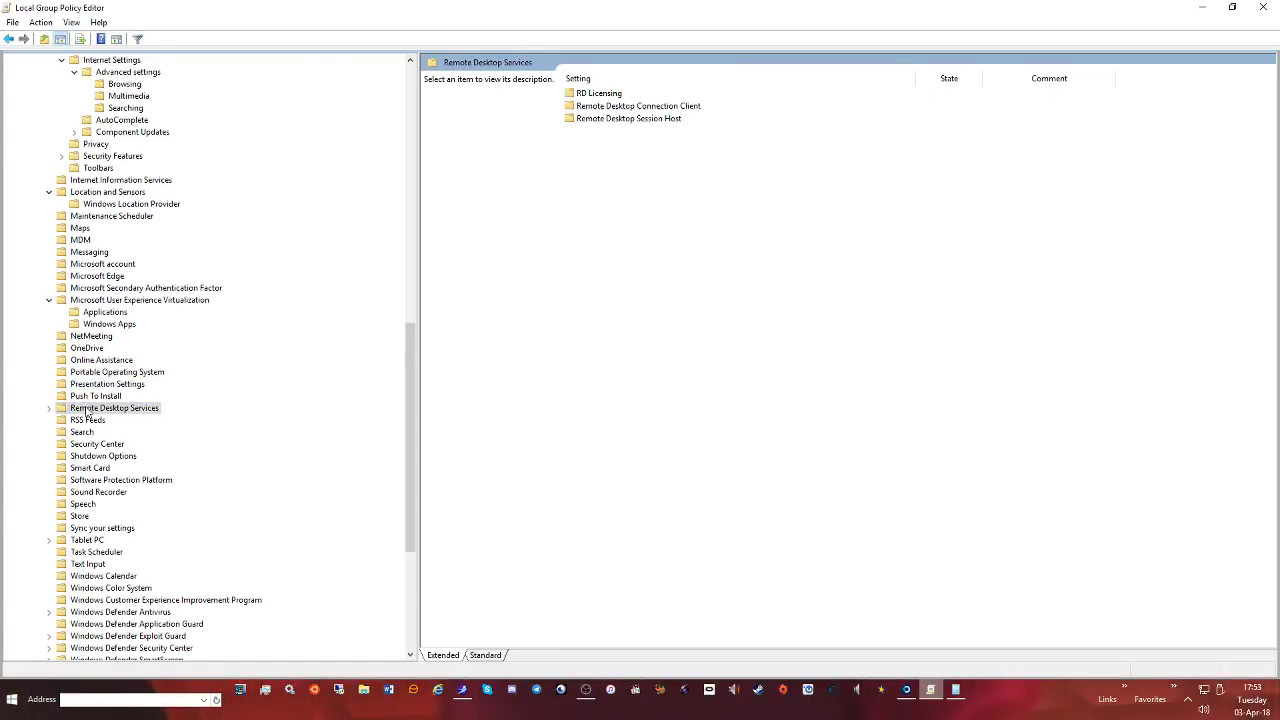
left_click(48, 408)
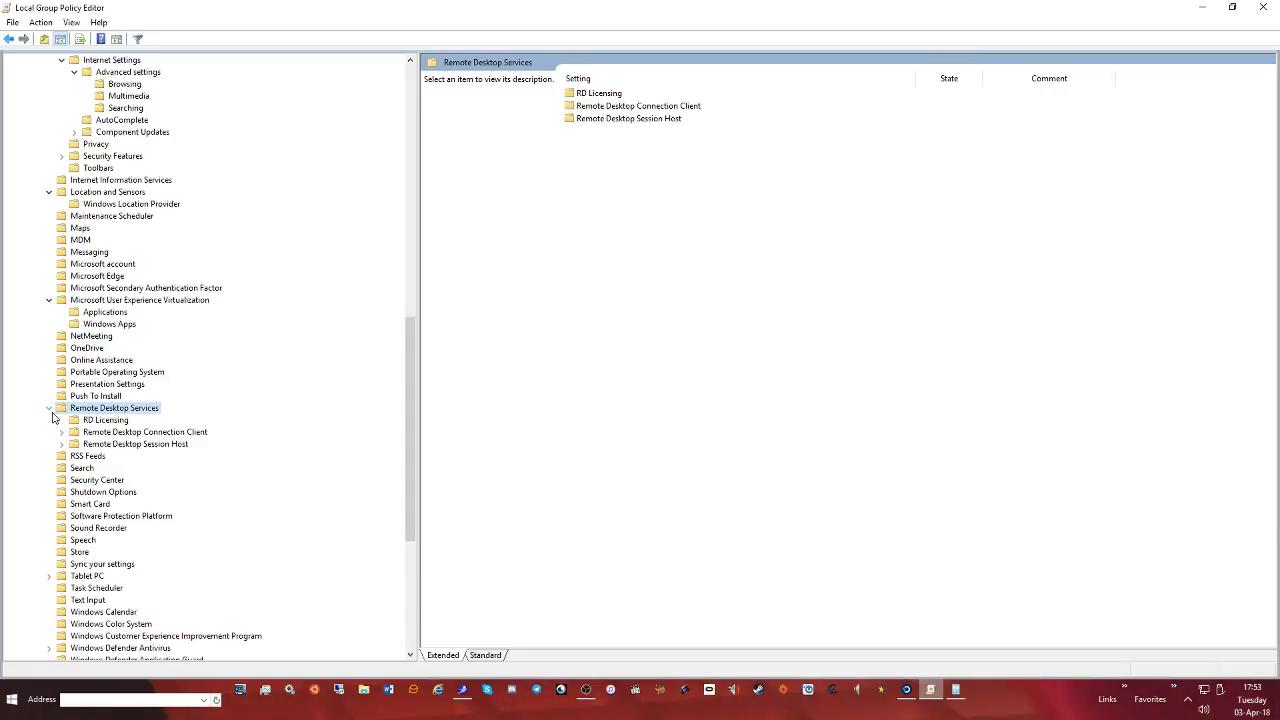
left_click(102, 420)
left_click(128, 433)
left_click(102, 421)
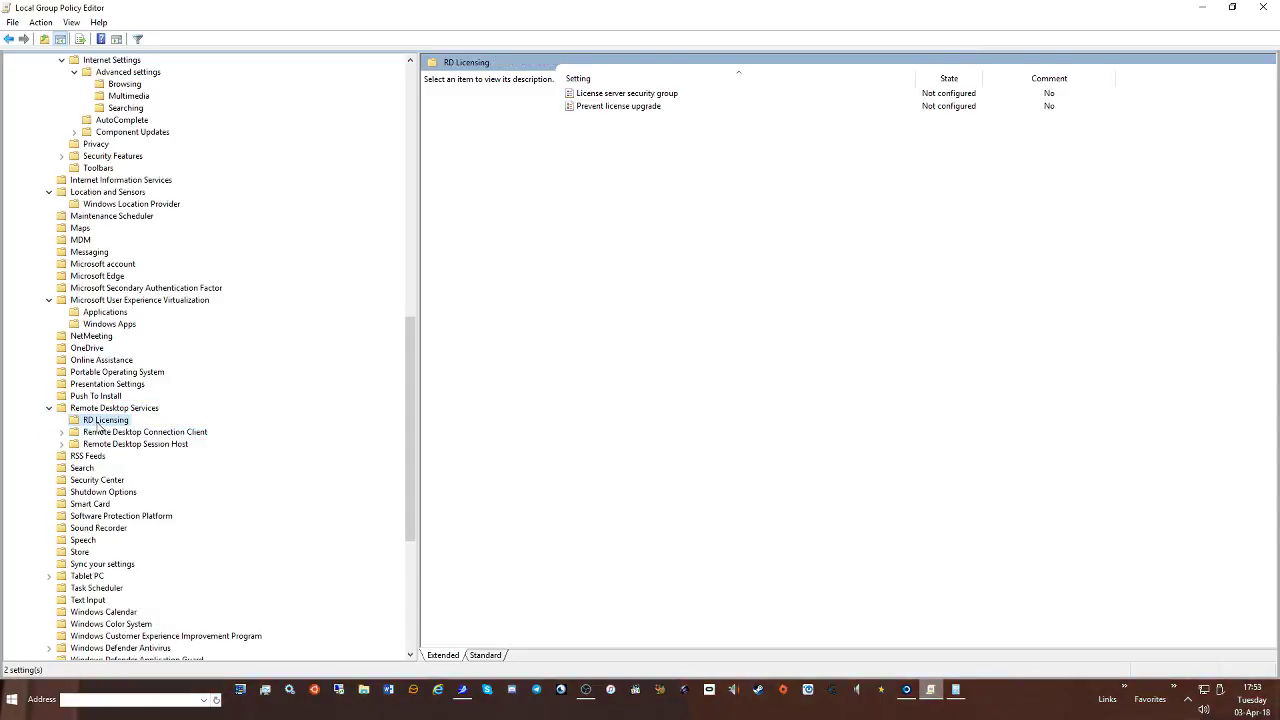
left_click(130, 433)
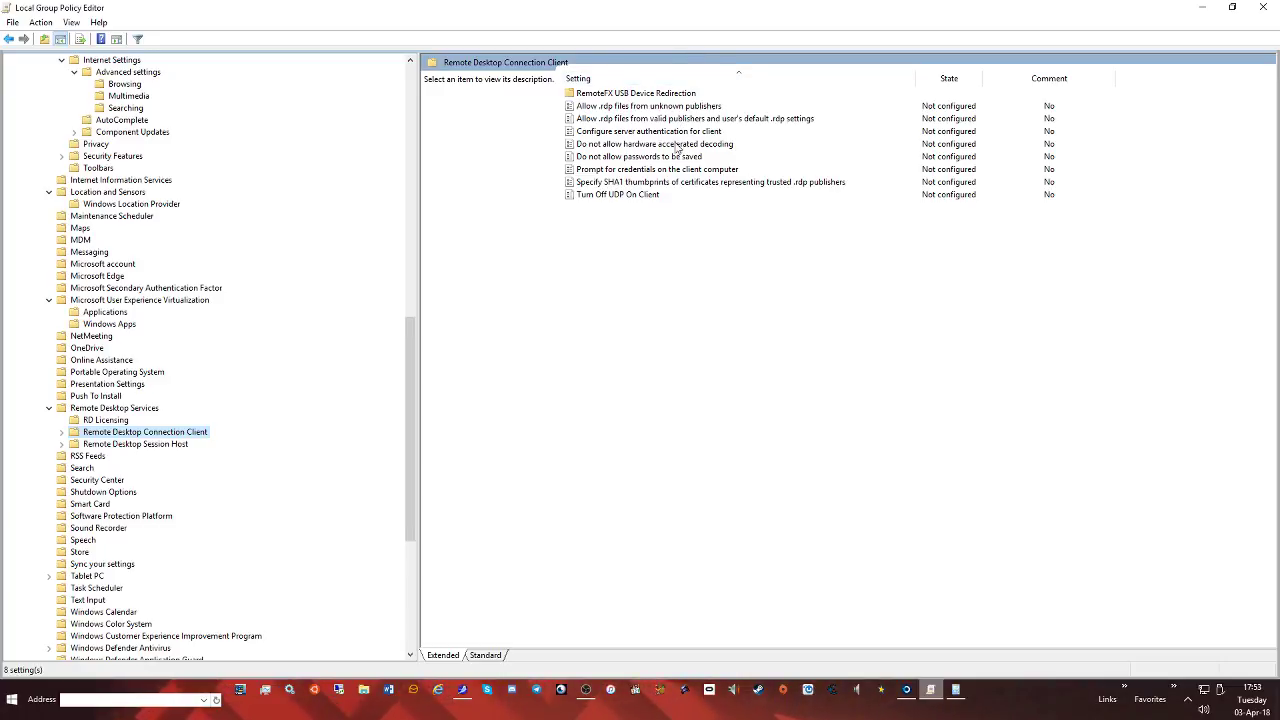
left_click(133, 444)
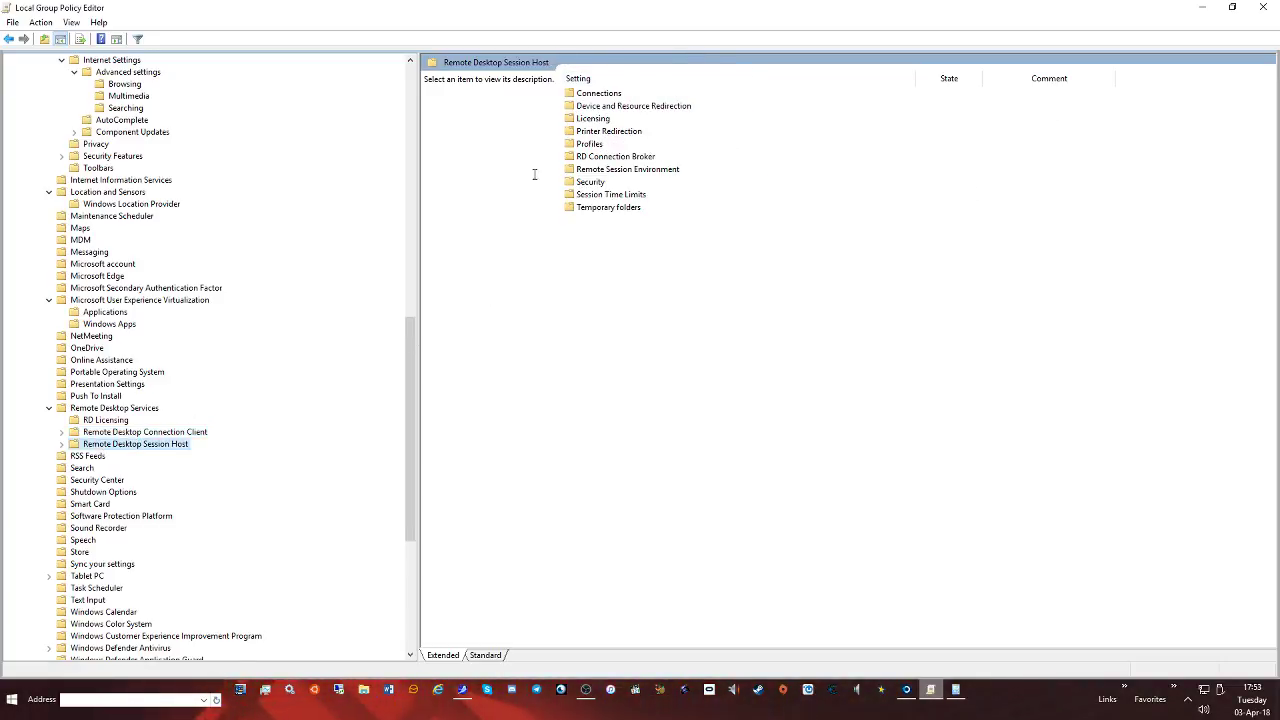
left_click(140, 409)
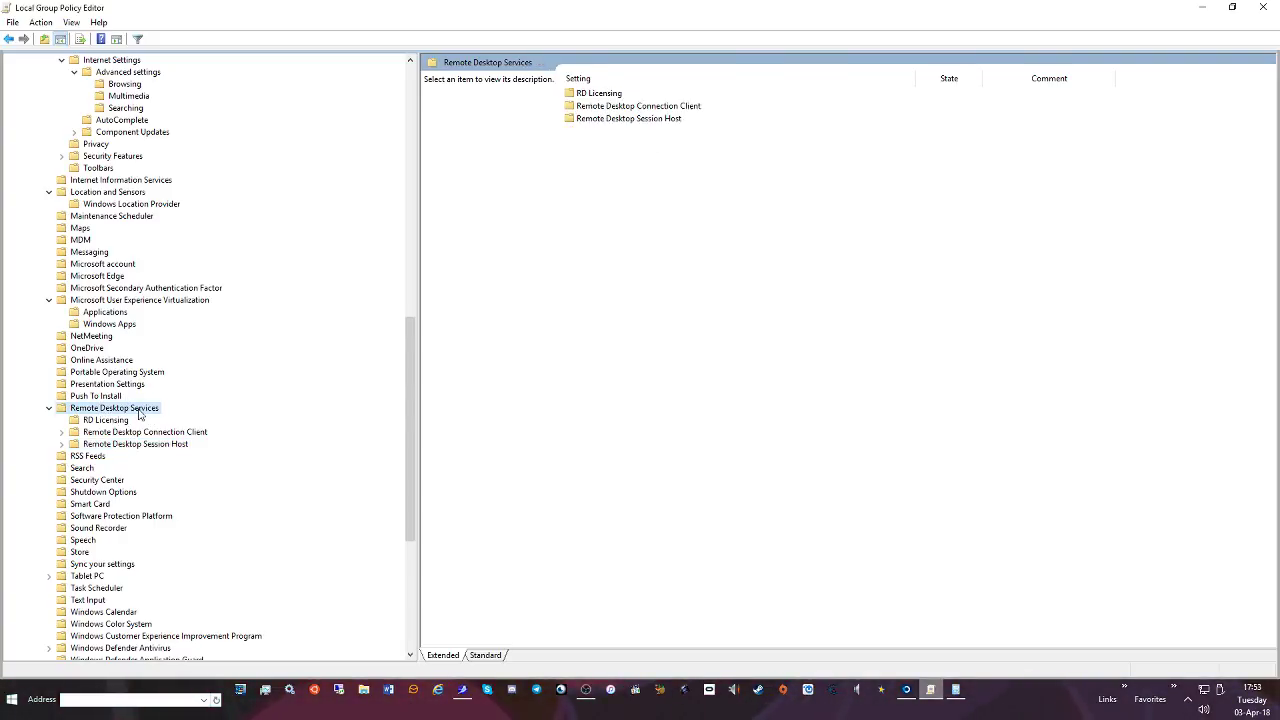
left_click(177, 447)
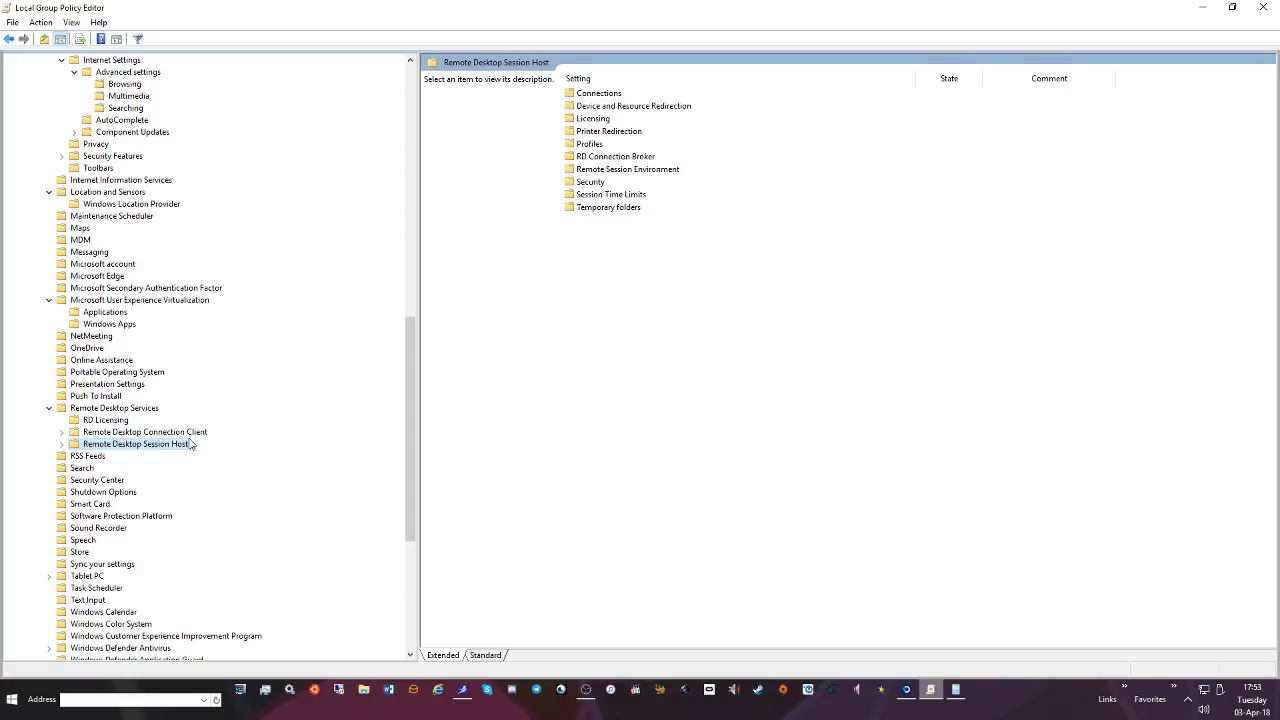
left_click(190, 432)
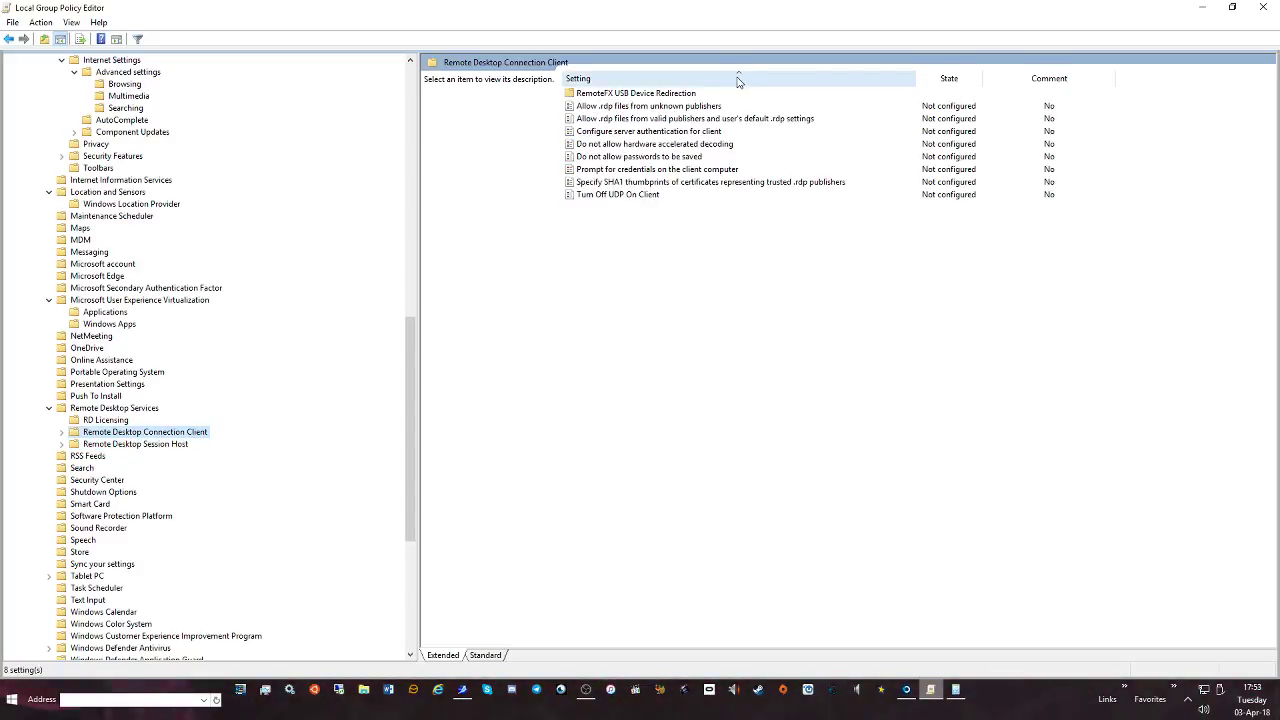
Expand the Remote Desktop Session Host folder and look over its subfolders and the folders below it
left_click(110, 445)
left_click(61, 445)
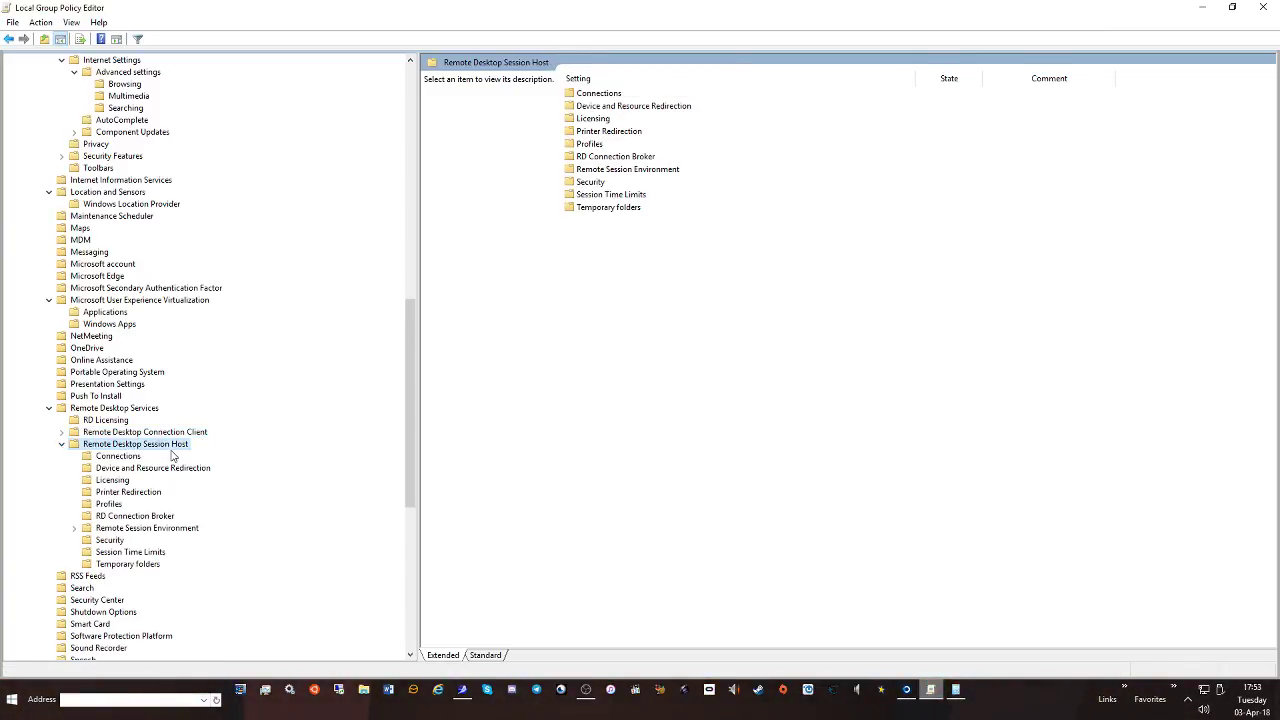
scroll(172, 456, "down", 1)
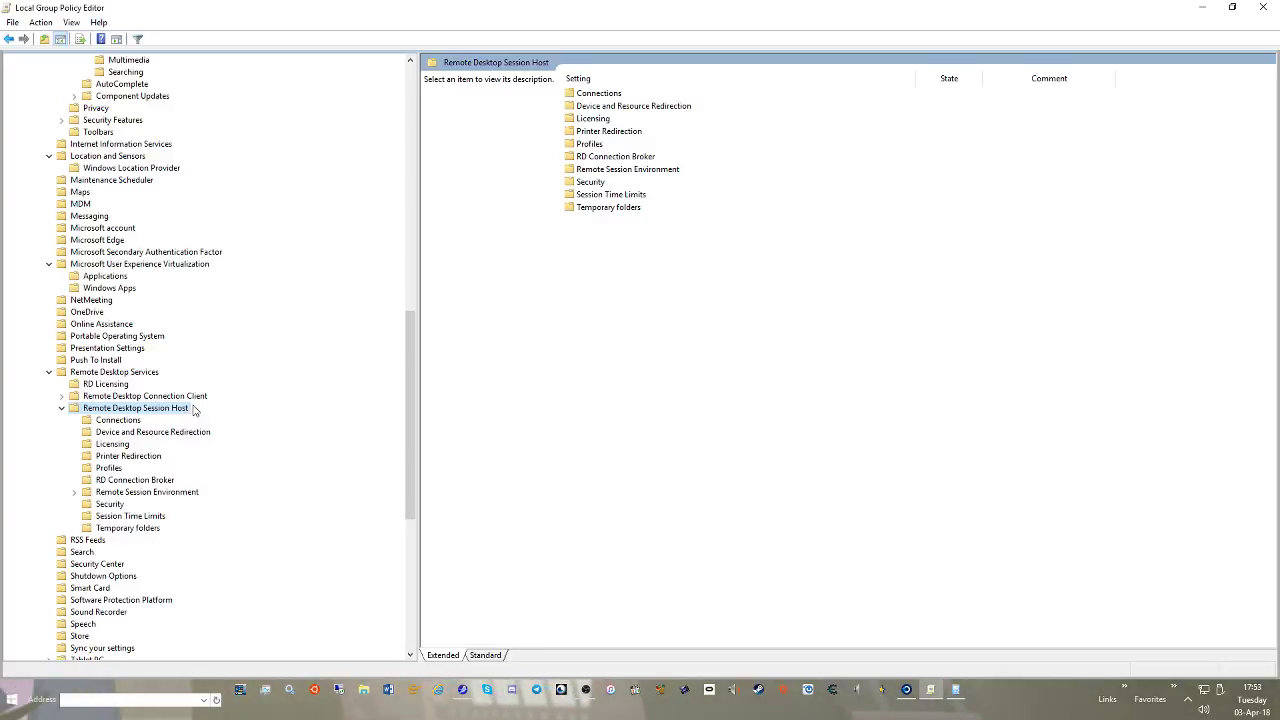
scroll(140, 450, "down", 2)
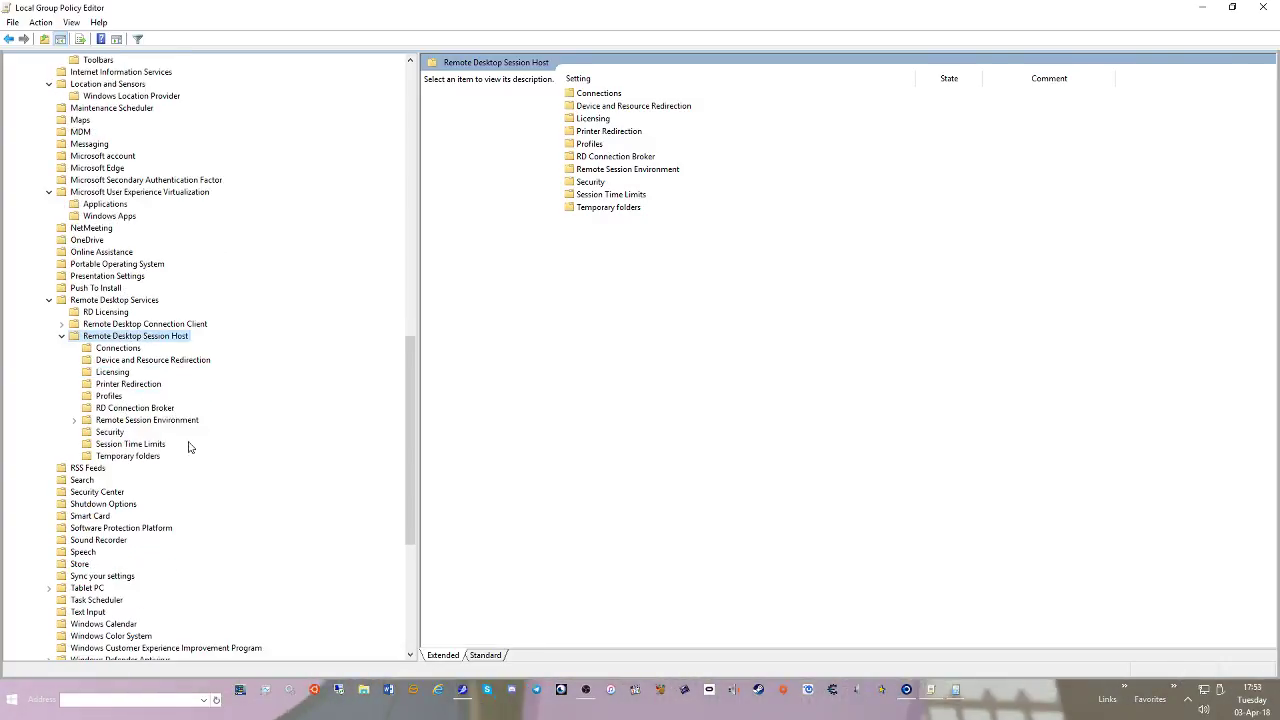
Examine the "Add primary intranet search location" policy in the Search folder
left_click(84, 480)
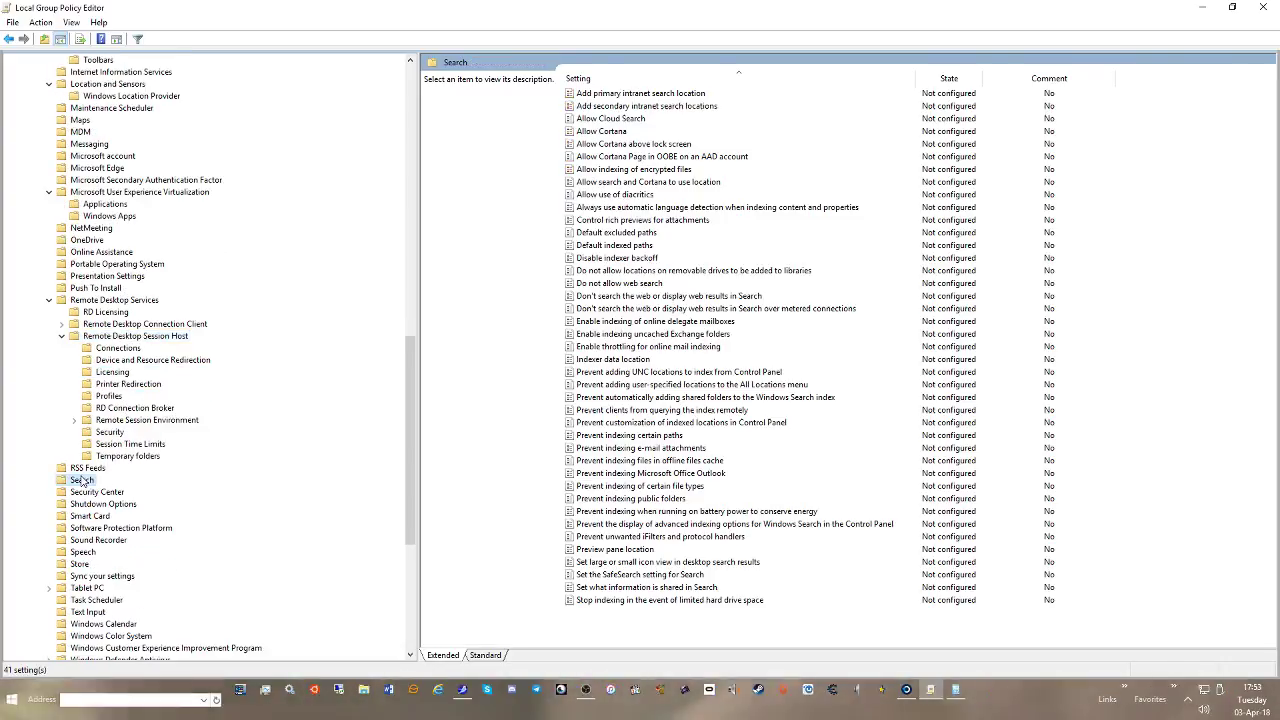
double_click(640, 93)
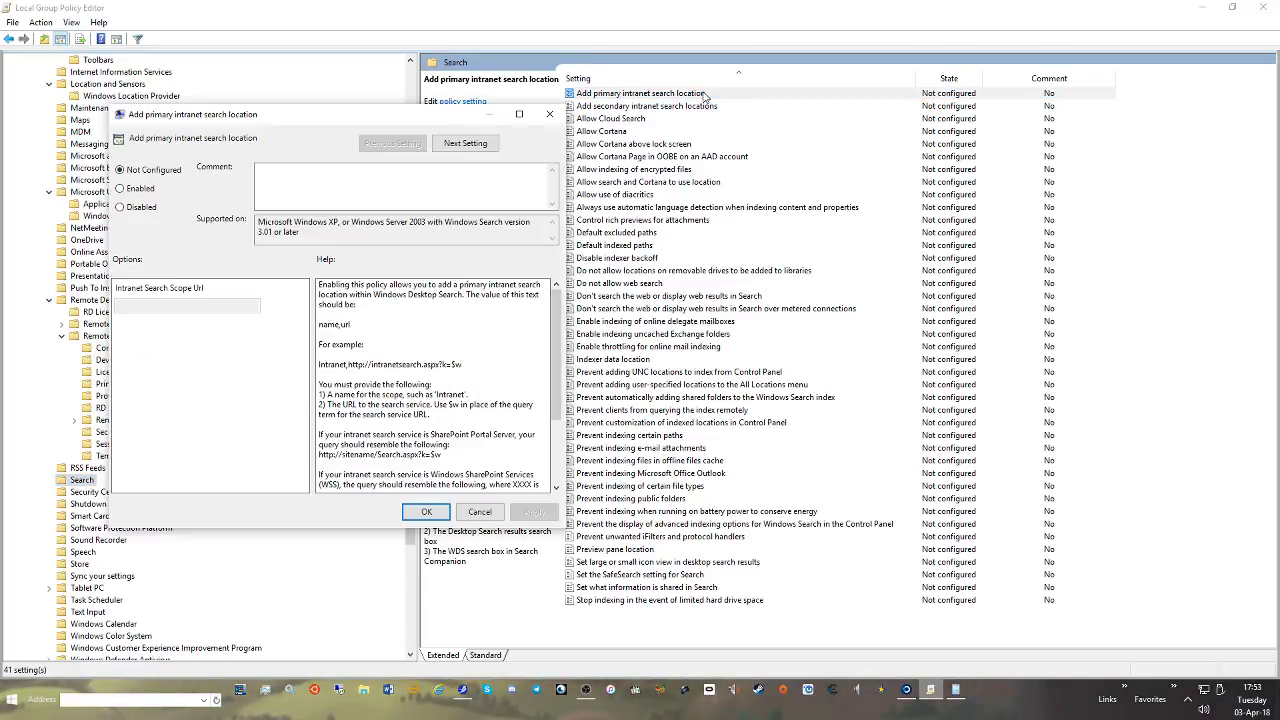
left_click(549, 113)
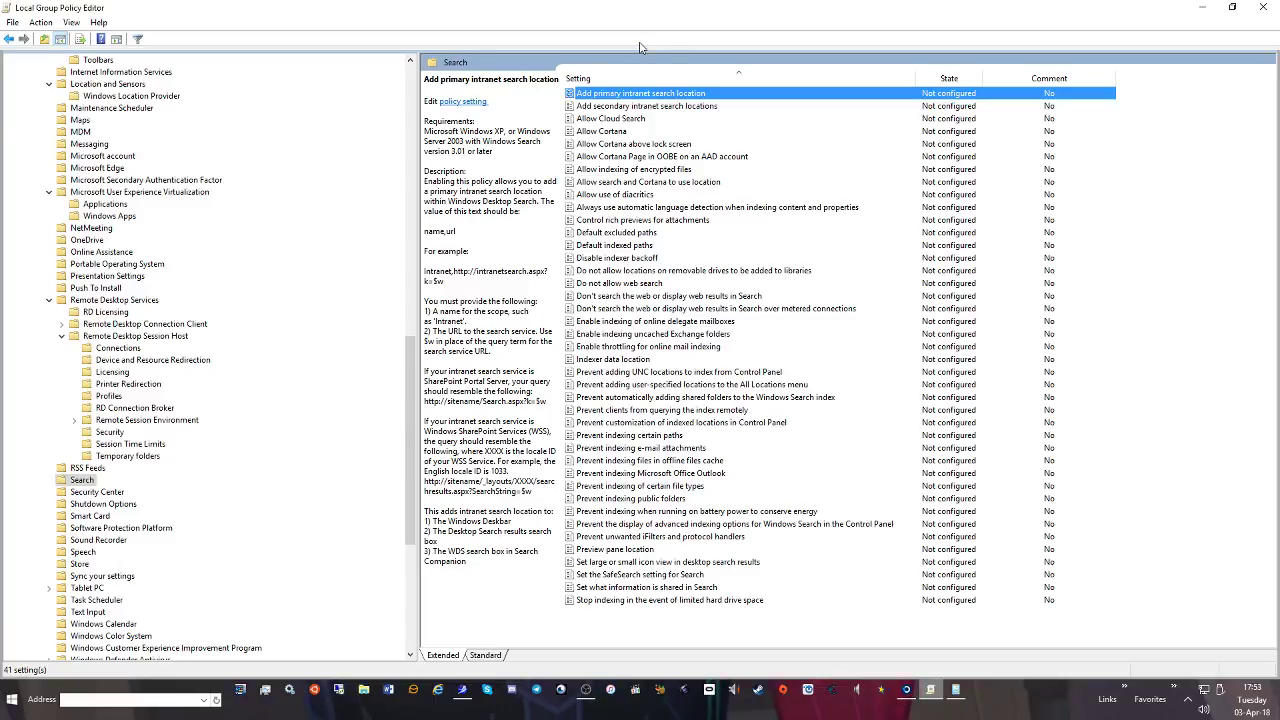
Disable the "Allow Cloud Search" and "Allow Cortana" policies in the Search folder
double_click(636, 119)
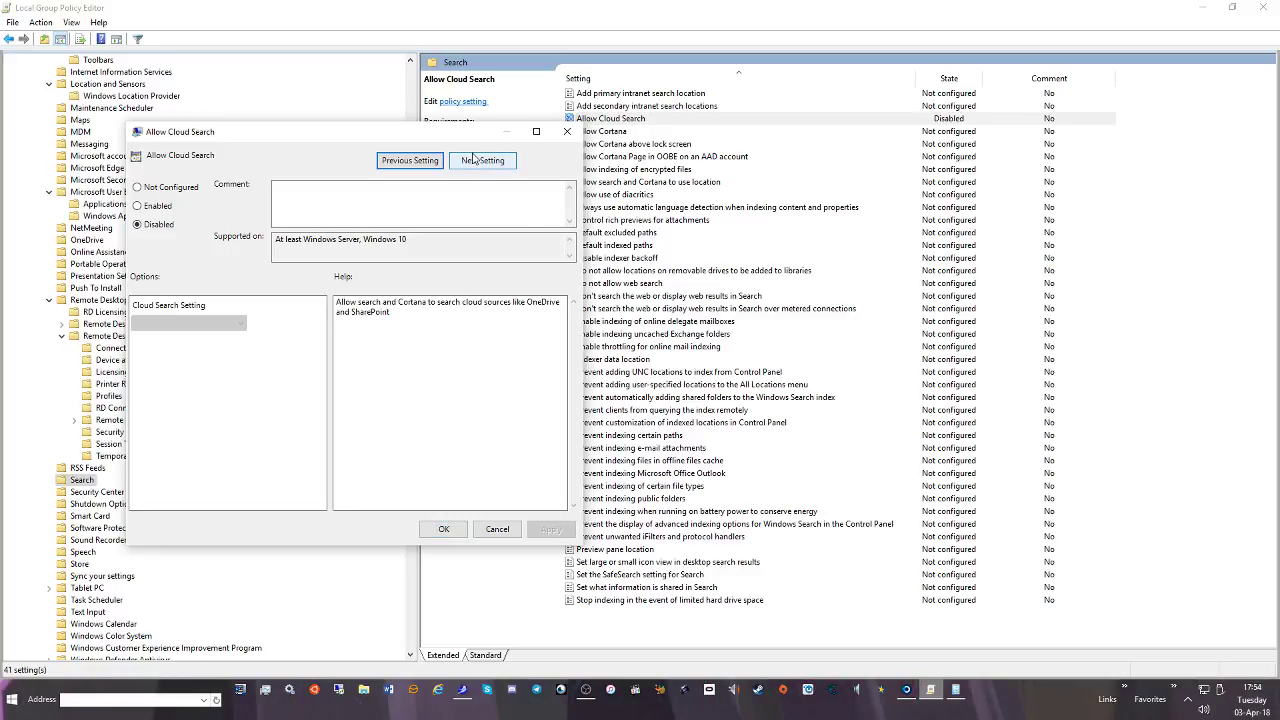
left_click_drag(400, 132, 334, 132)
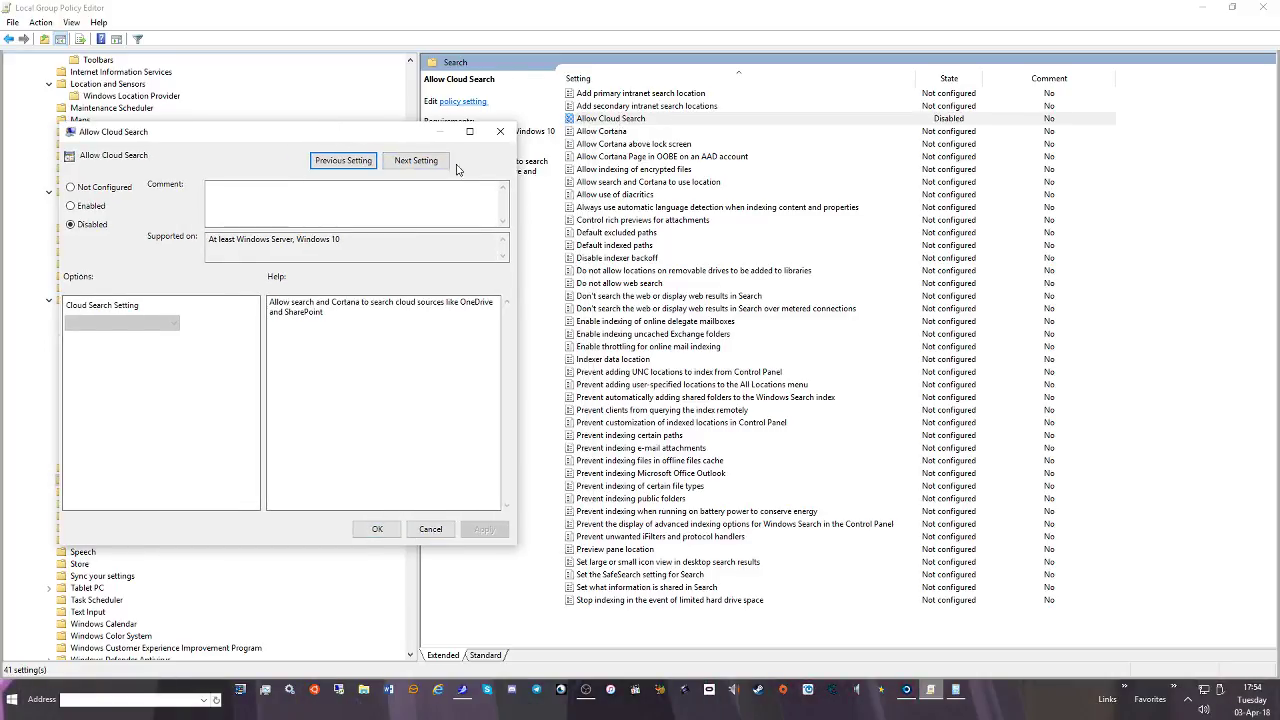
left_click(426, 165)
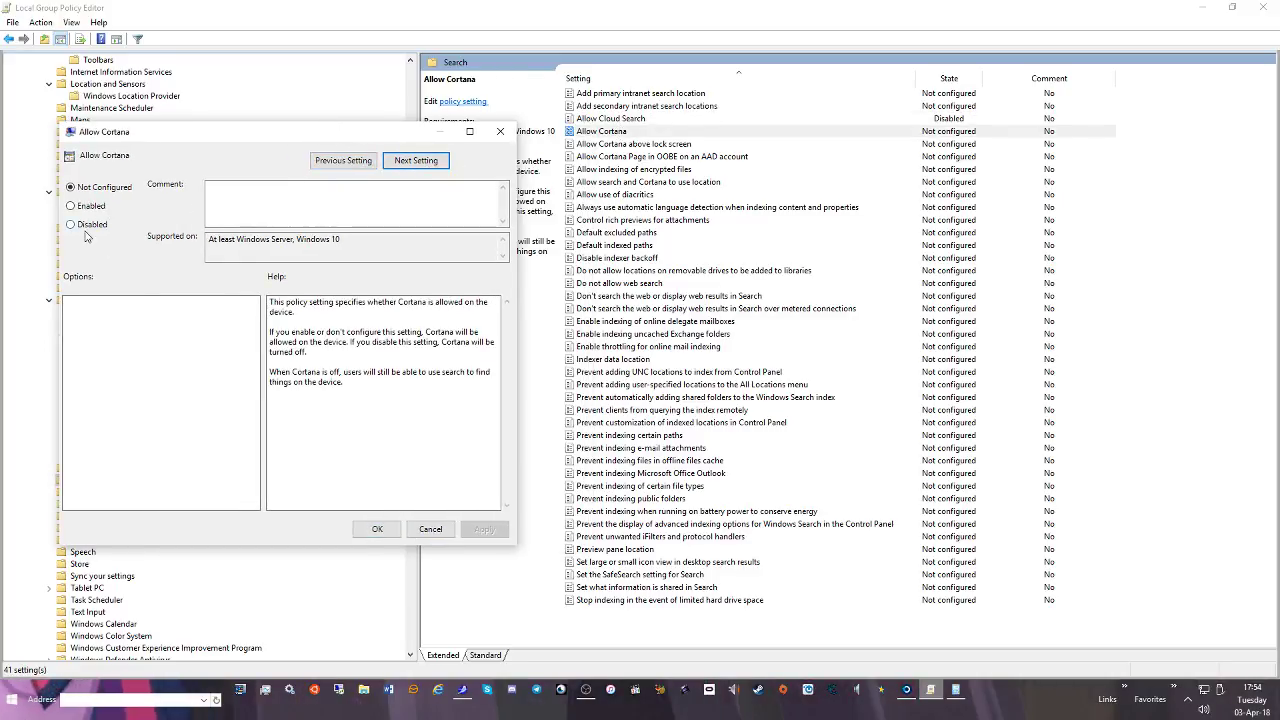
left_click(484, 529)
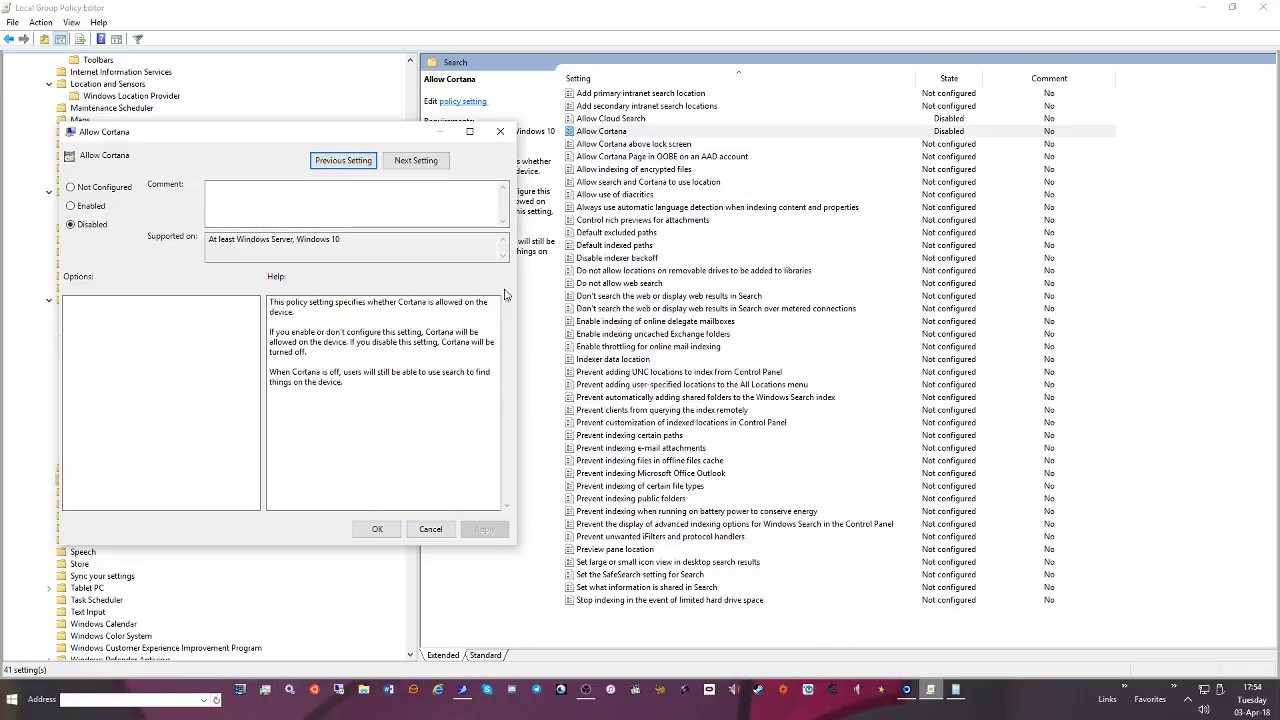
Disable the "Allow Cortana above lock screen" and "Allow Cortana Page in OOBE on an AAD account" policies
left_click(416, 160)
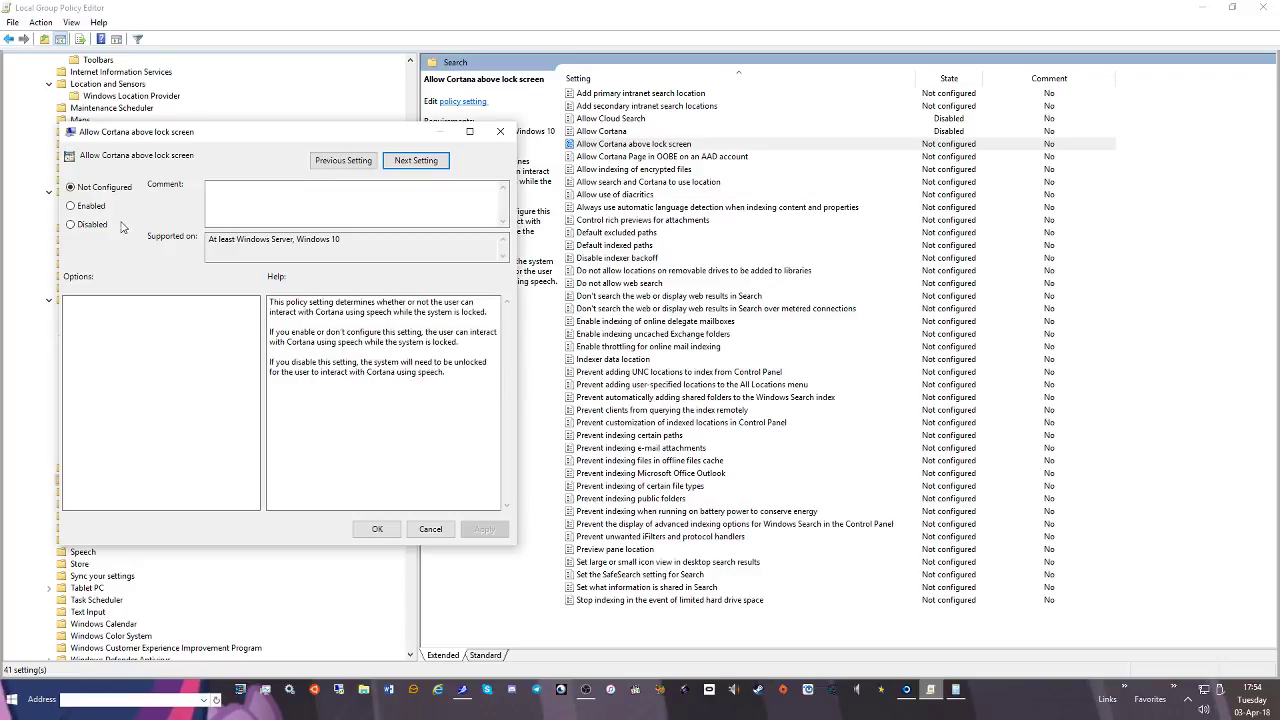
left_click(85, 224)
left_click(484, 529)
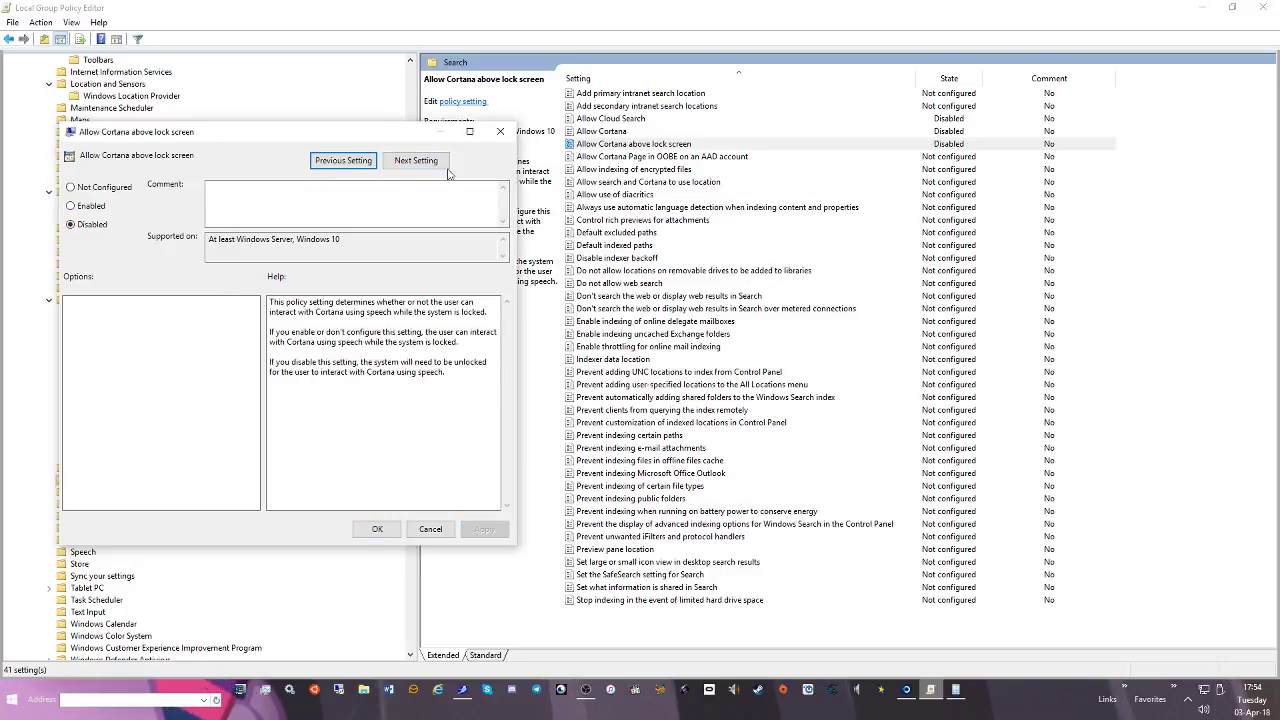
left_click(415, 161)
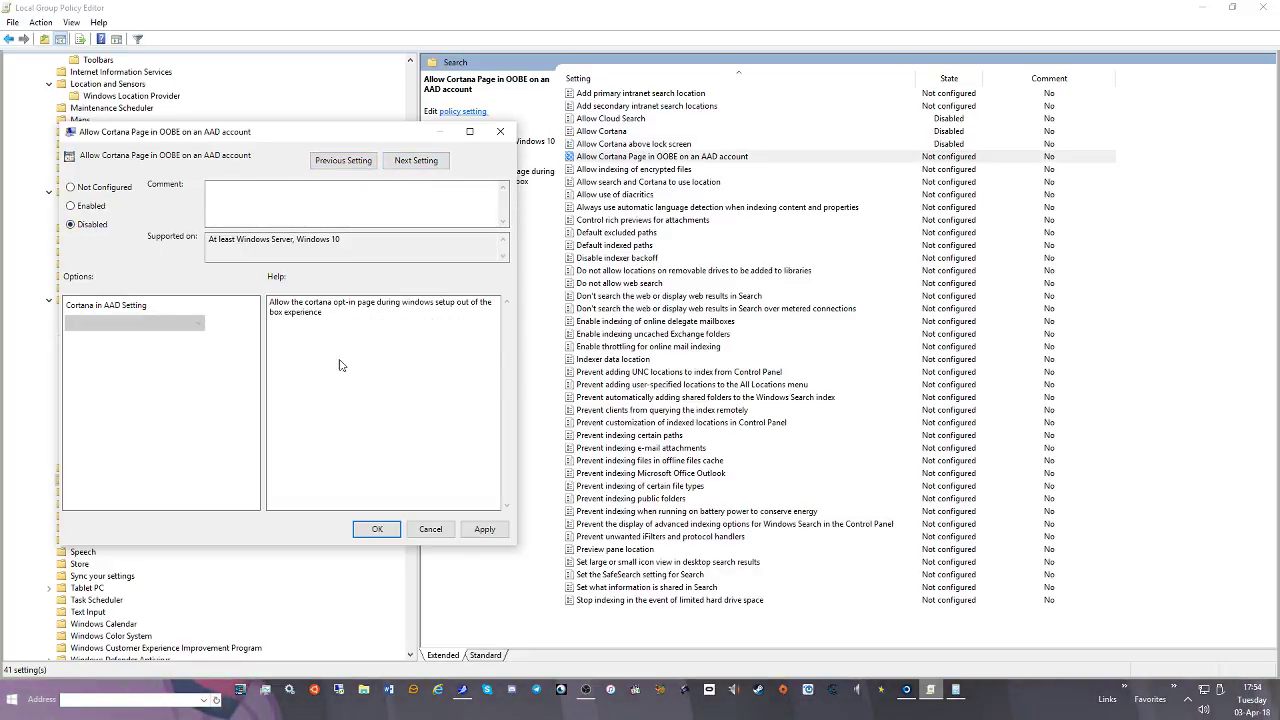
left_click(484, 530)
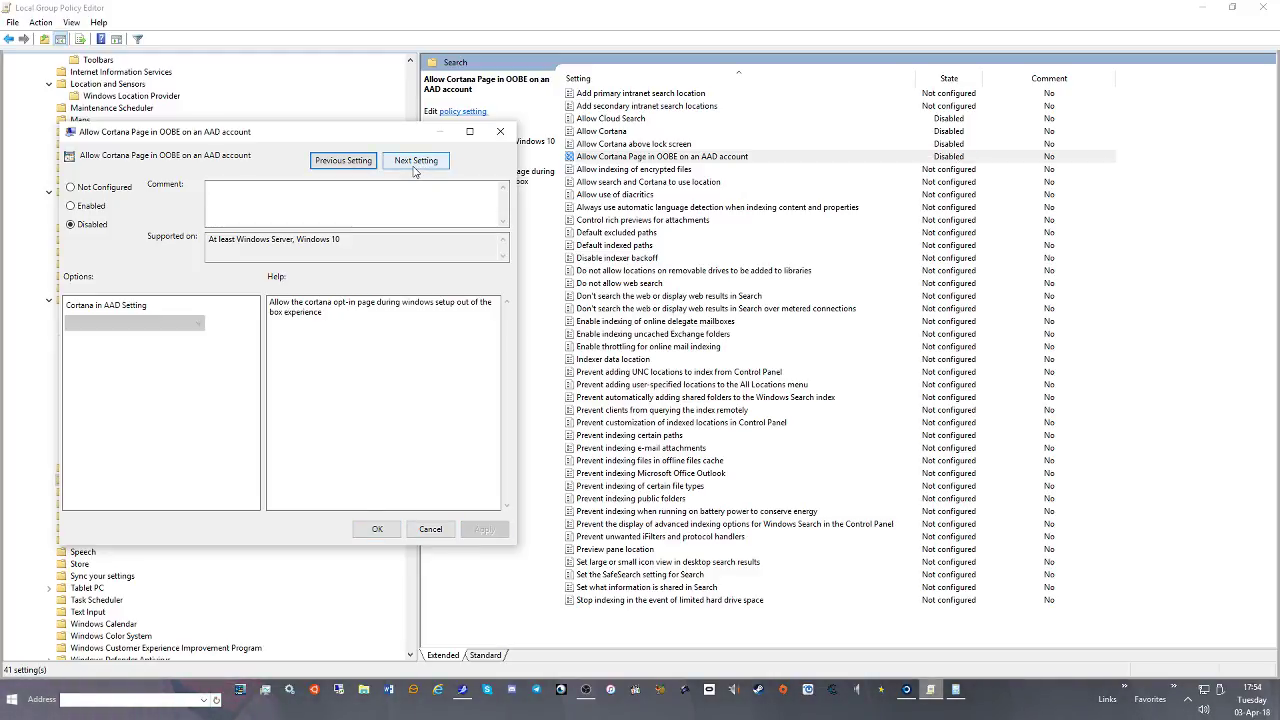
Enable "Allow indexing of encrypted files" and disable "Allow search and Cortana to use location"
left_click(415, 165)
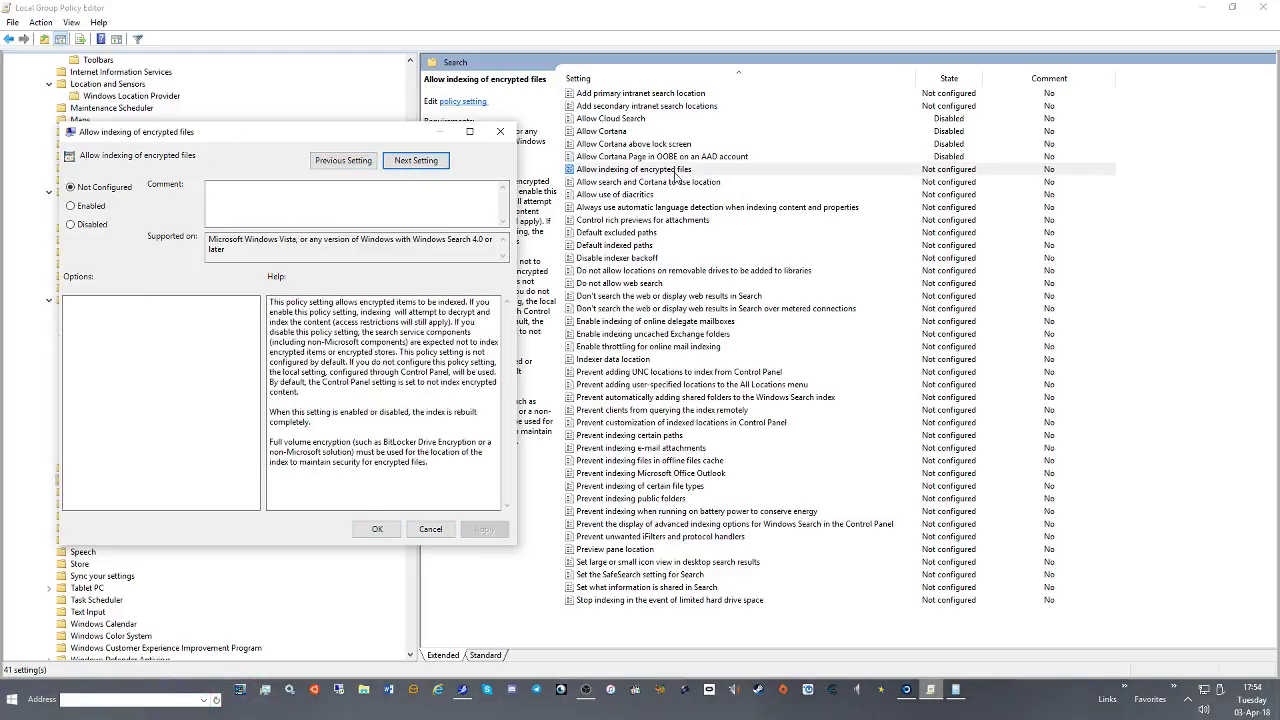
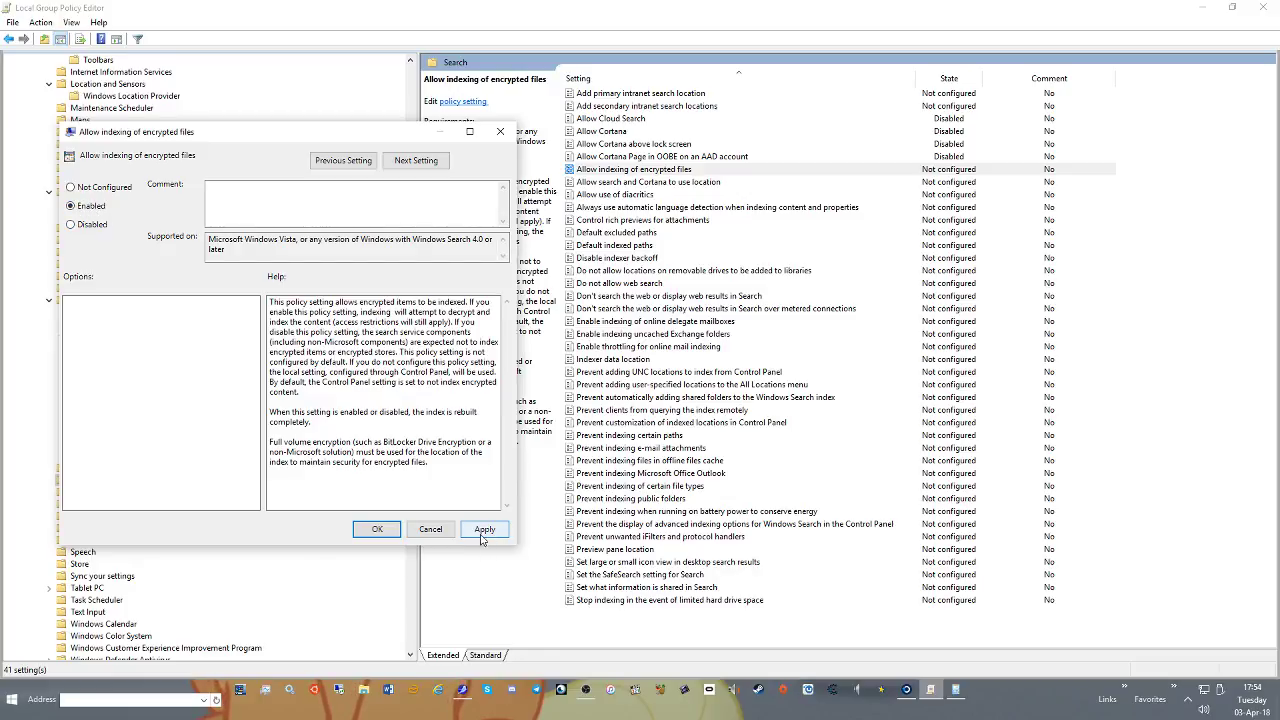
left_click(416, 160)
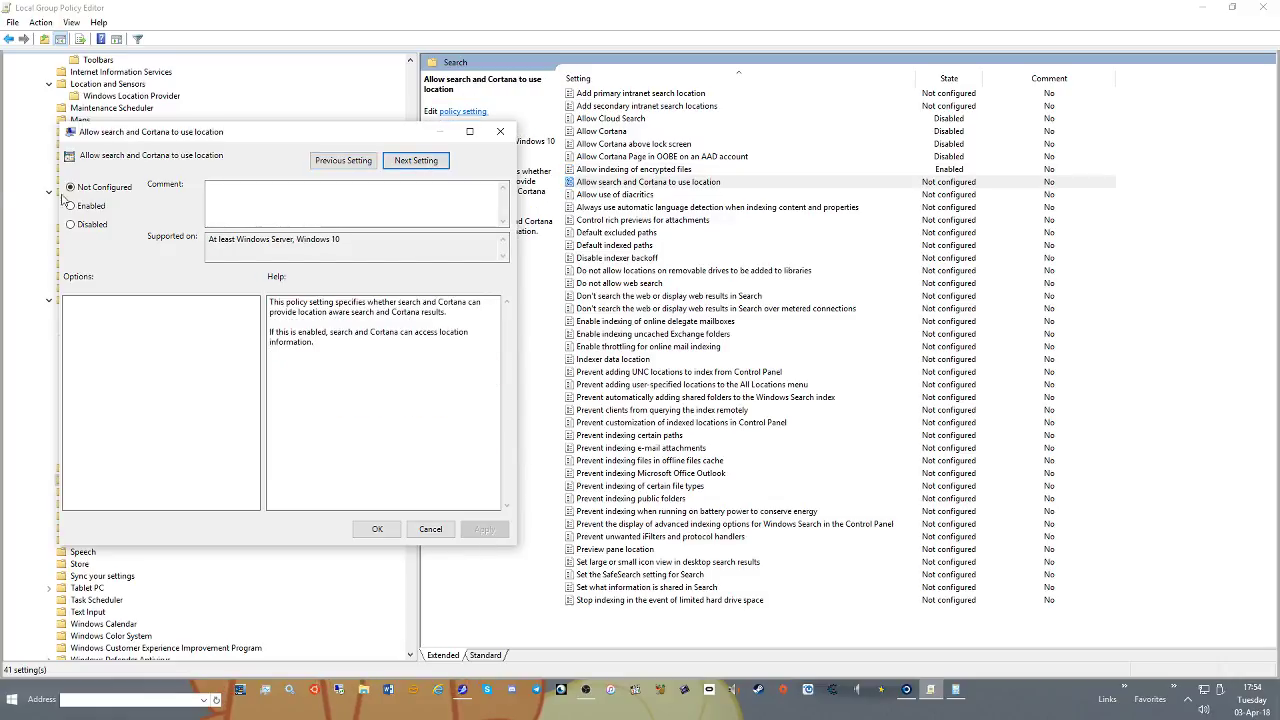
left_click(92, 225)
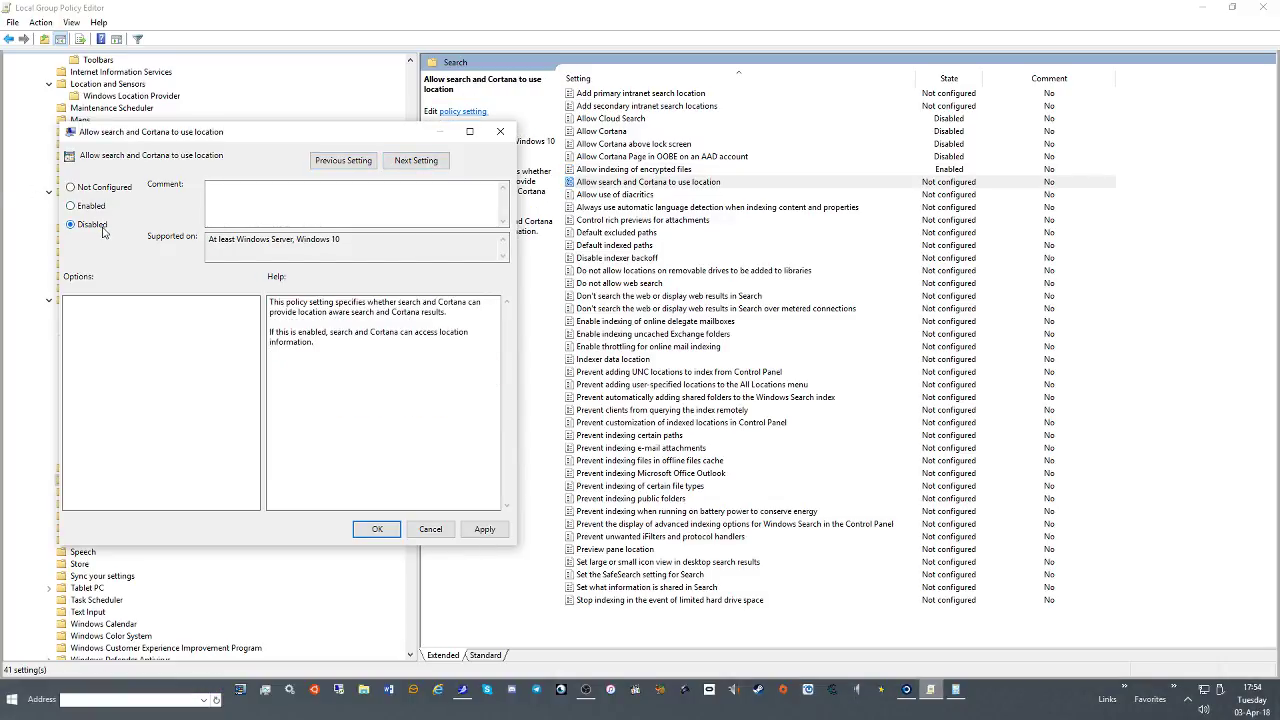
left_click(489, 533)
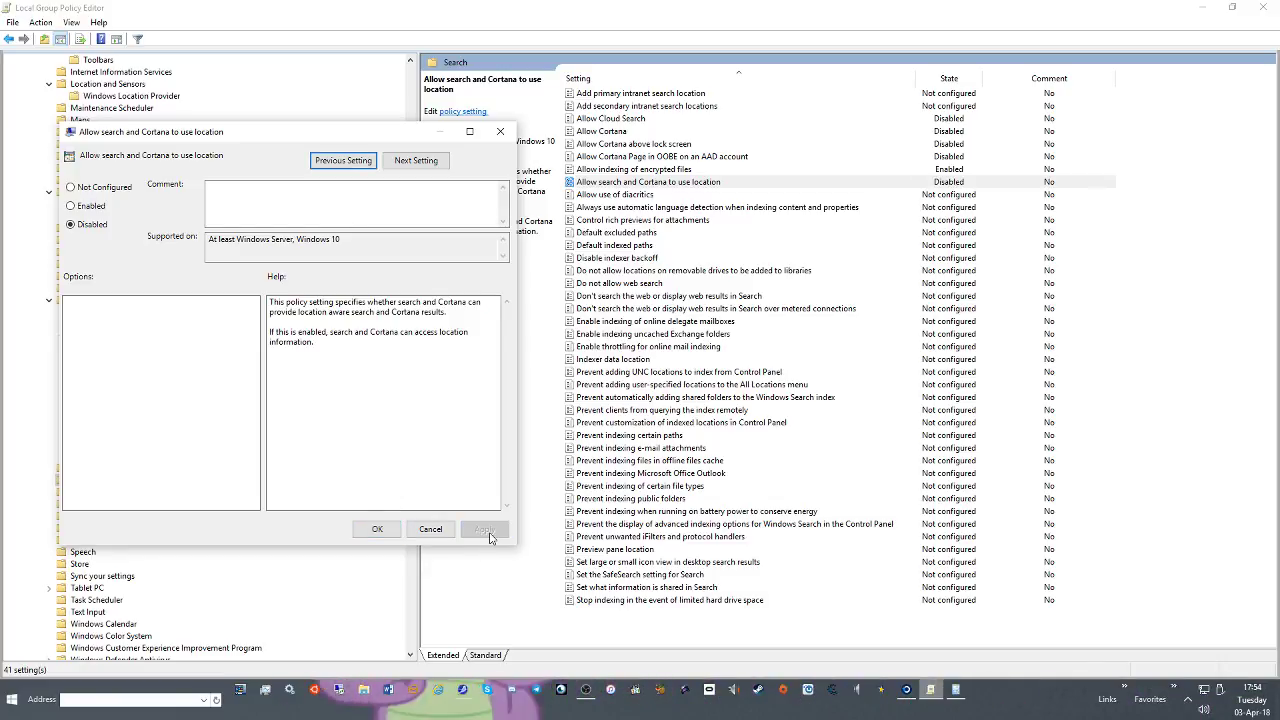
left_click(405, 162)
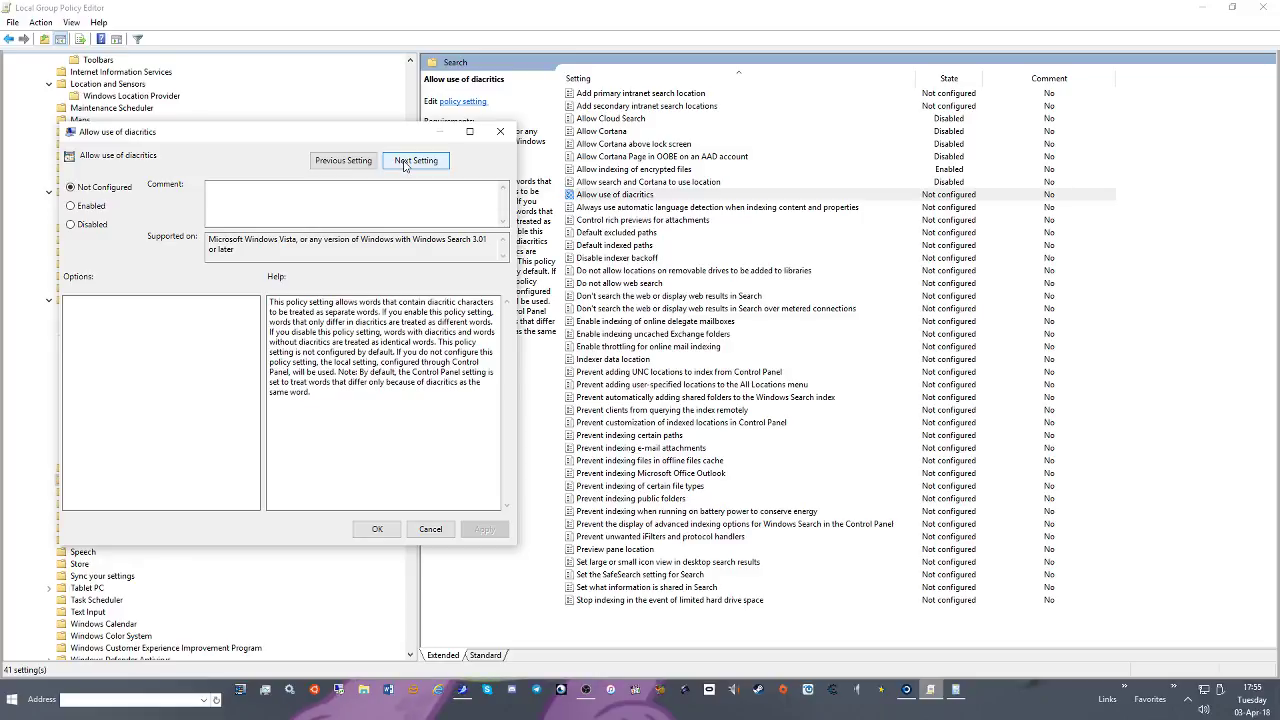
left_click(500, 133)
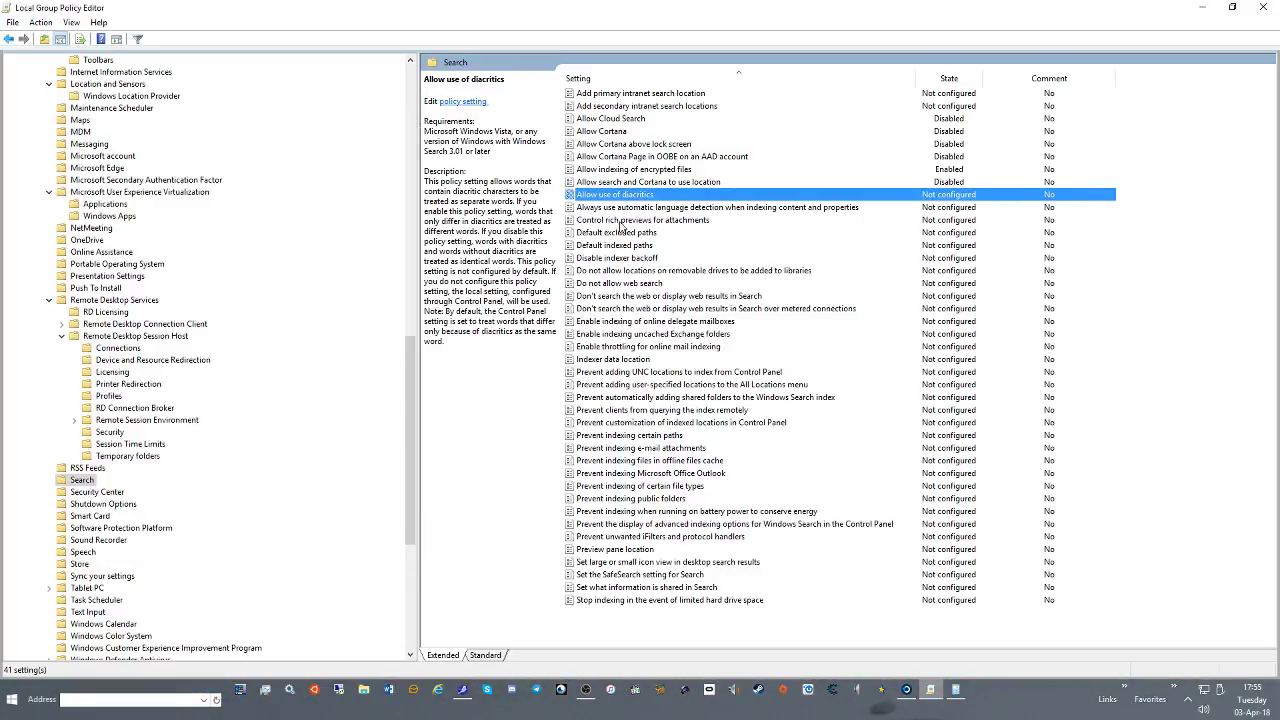
double_click(643, 221)
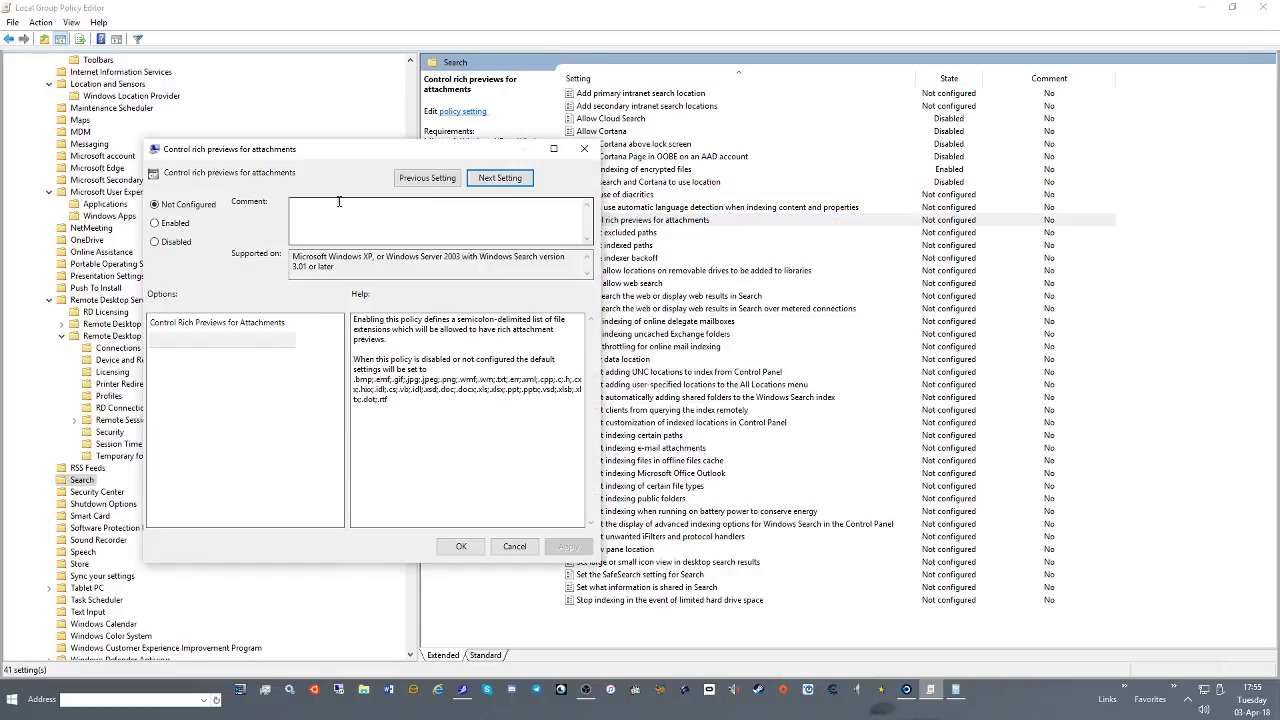
left_click(175, 223)
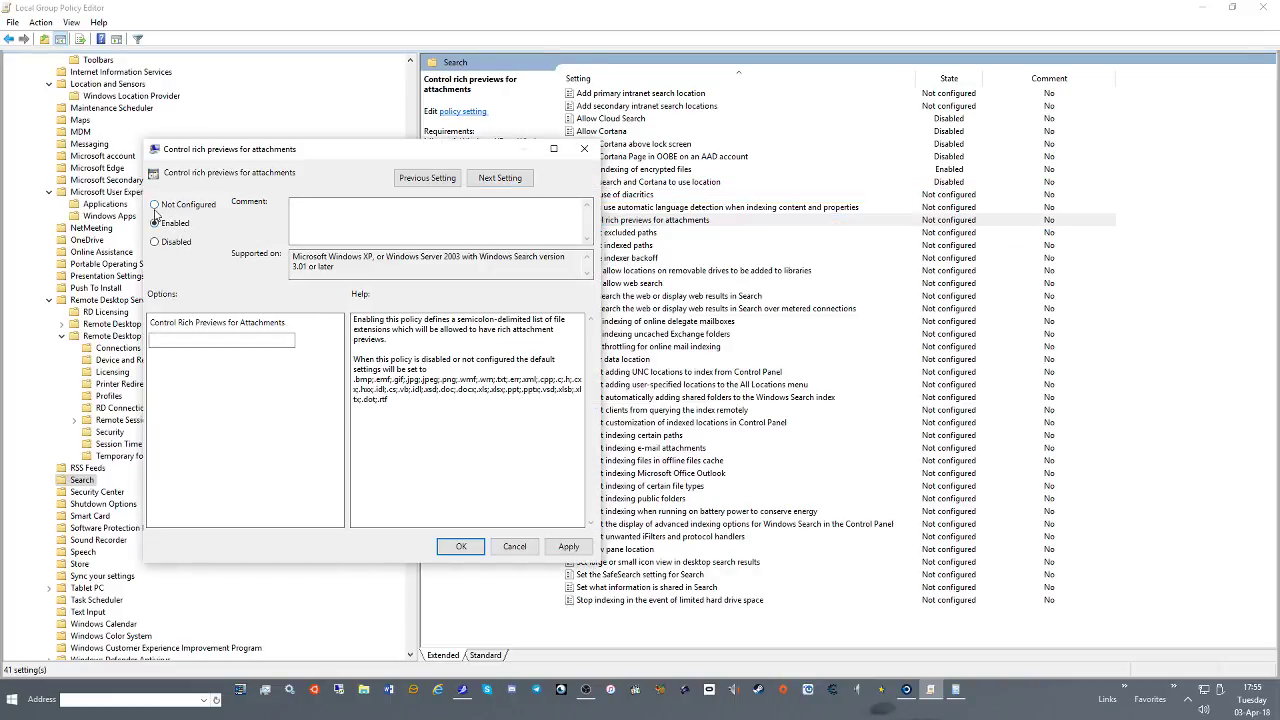
left_click(156, 205)
left_click(514, 547)
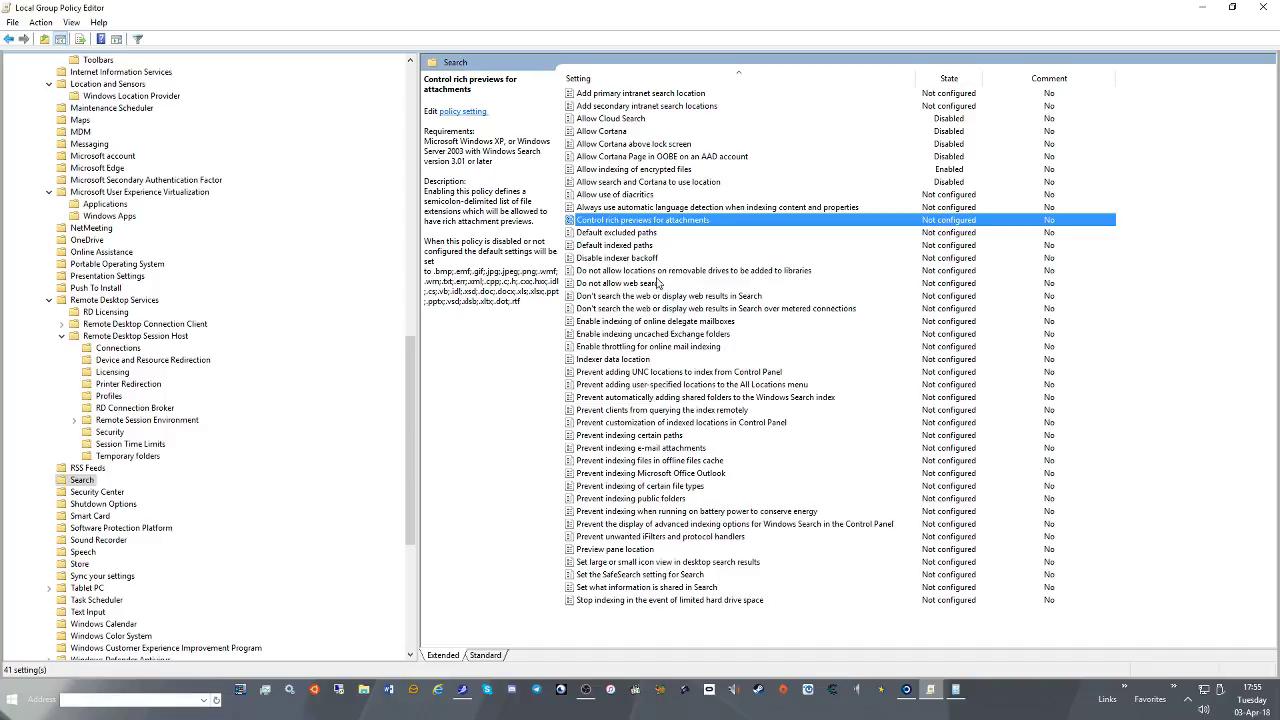
Enable the "Do not allow web search" policy in the Search folder
double_click(594, 285)
left_click_drag(255, 174, 139, 162)
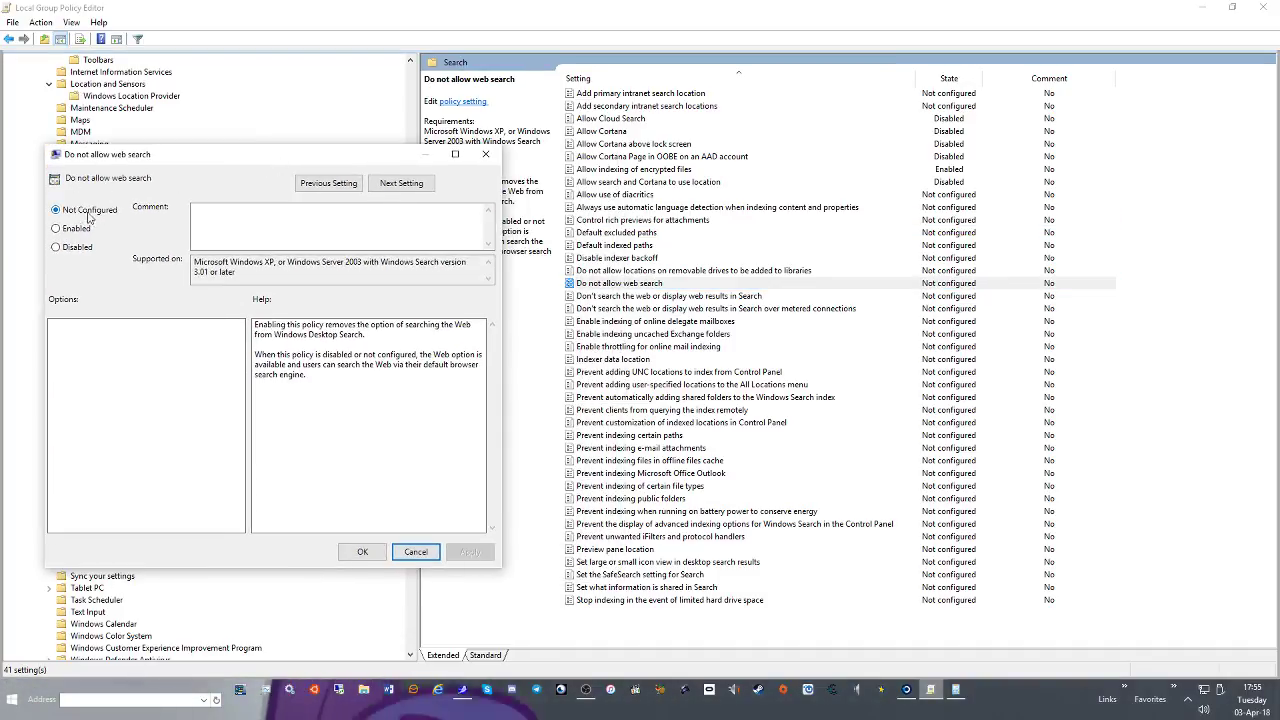
left_click(57, 228)
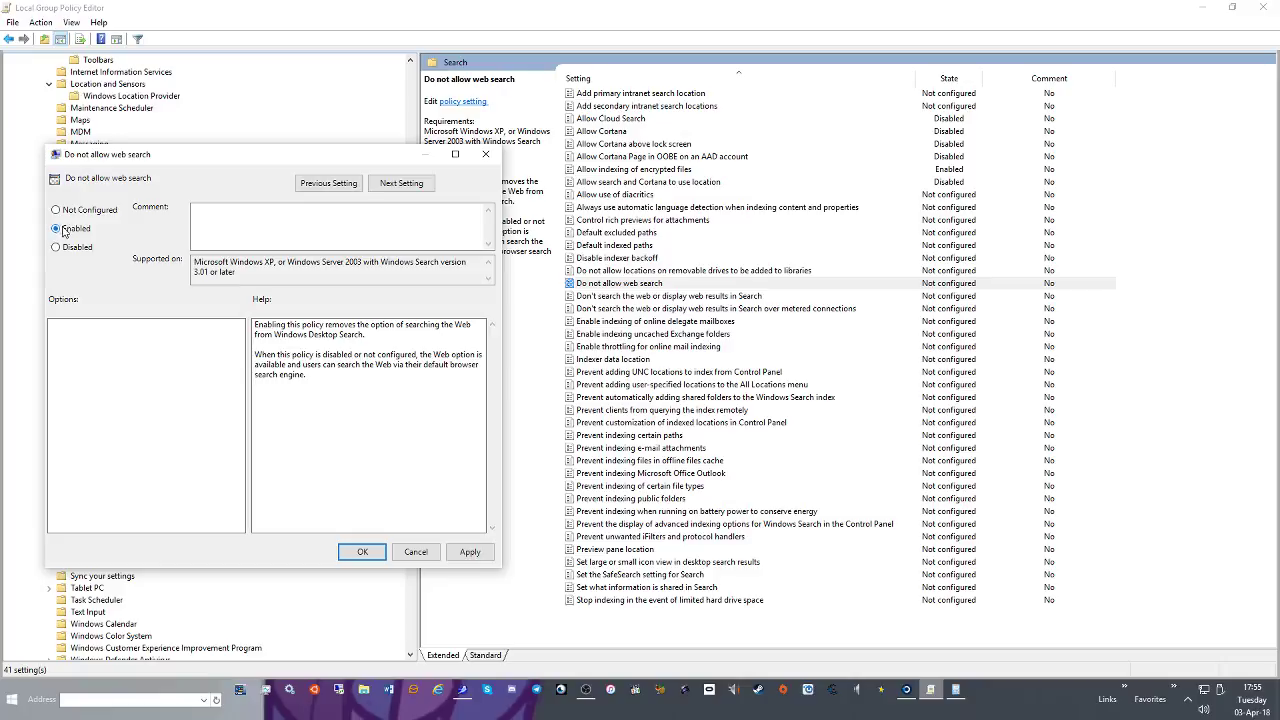
left_click(471, 553)
Check how the Windows Start menu and the search panel look with web search disallowed
key("super")
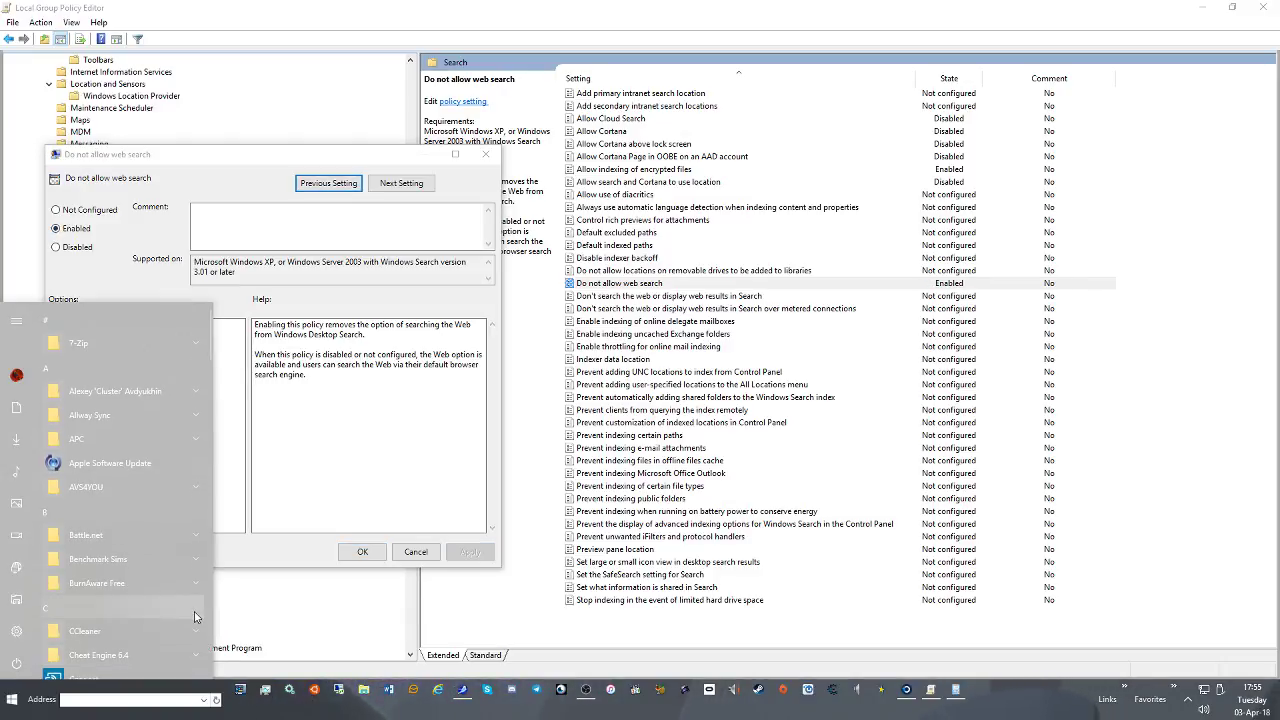
key("super")
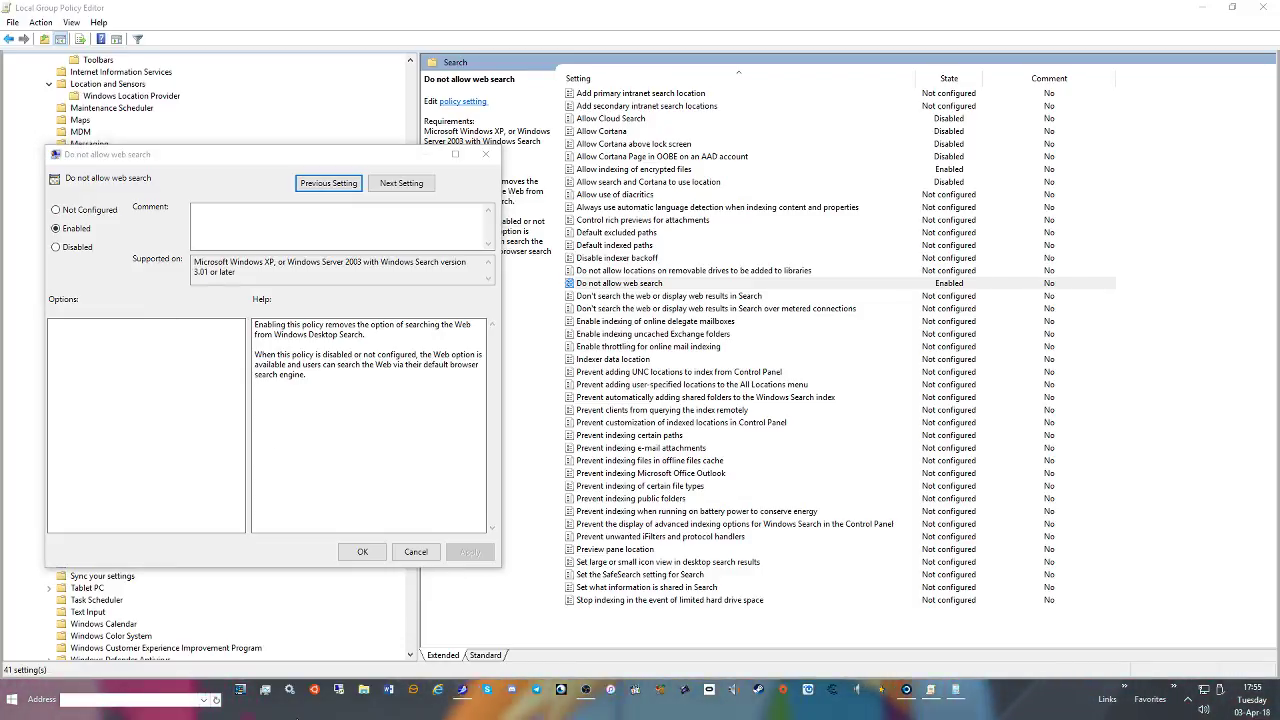
left_click(298, 712)
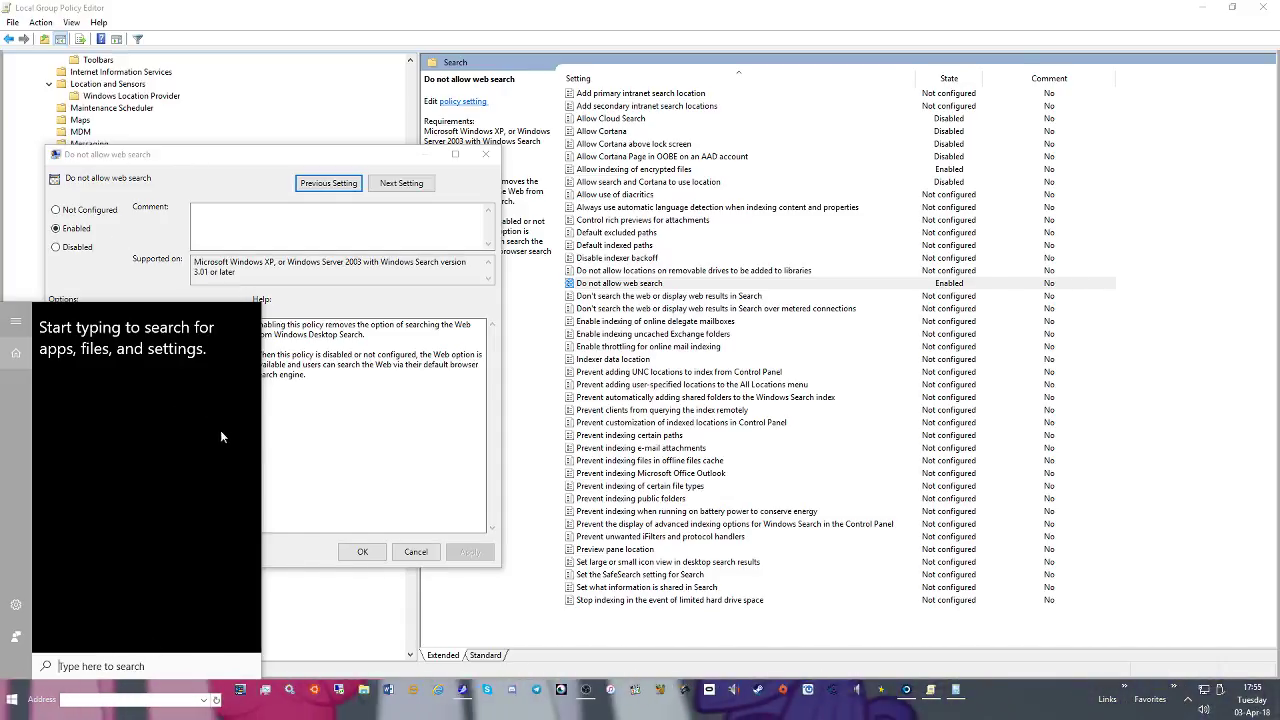
left_click(366, 467)
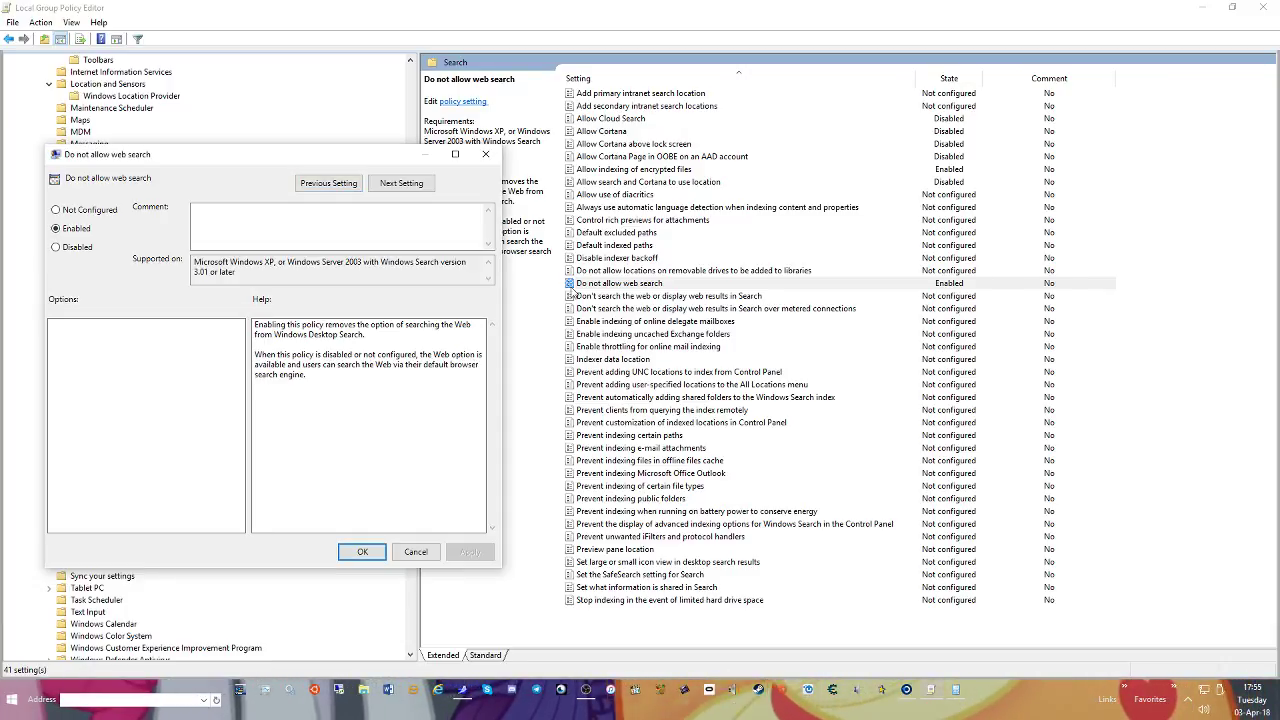
Enable both "Don't search the web or display web results in Search" policies, including the one for metered connections
left_click(383, 186)
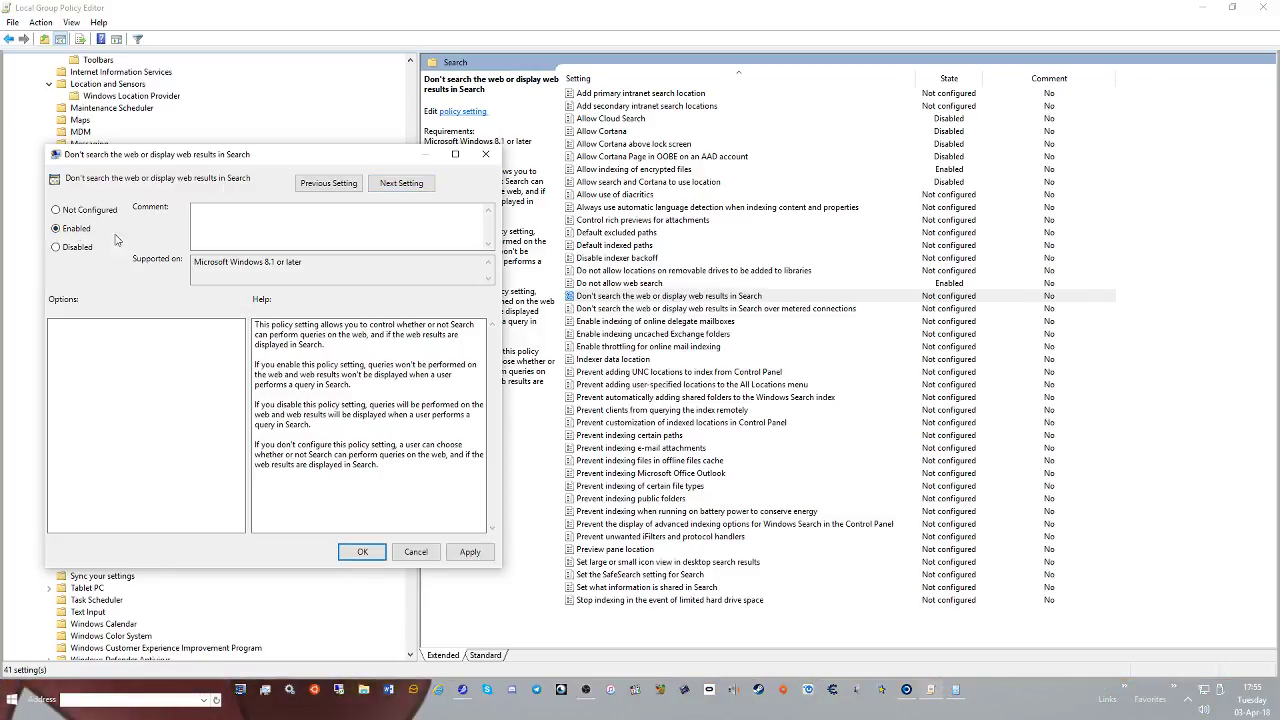
left_click(470, 553)
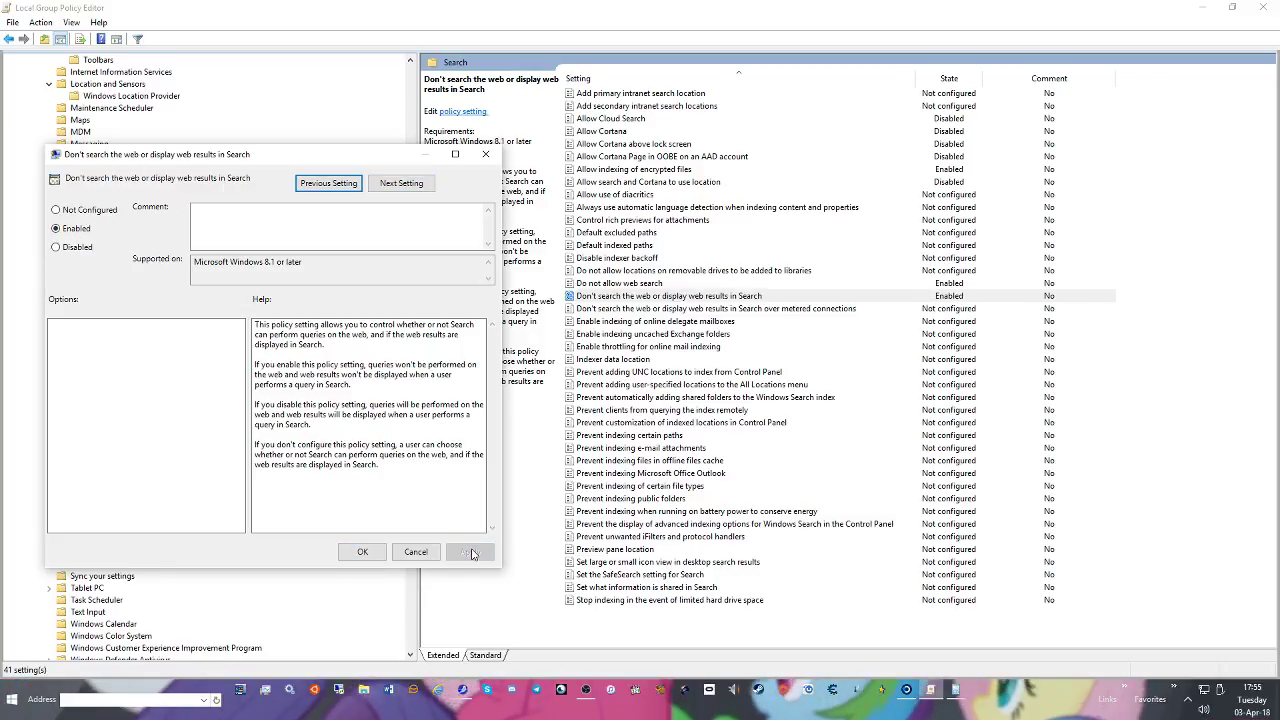
left_click(401, 186)
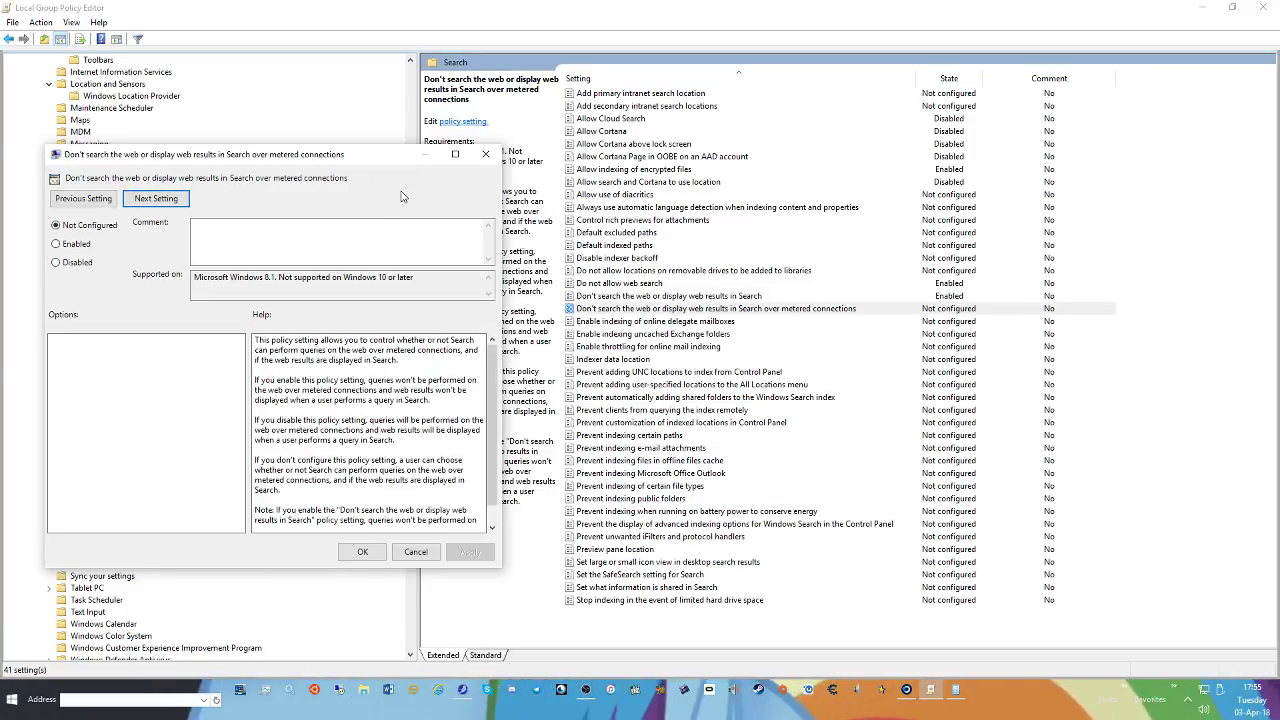
left_click(92, 243)
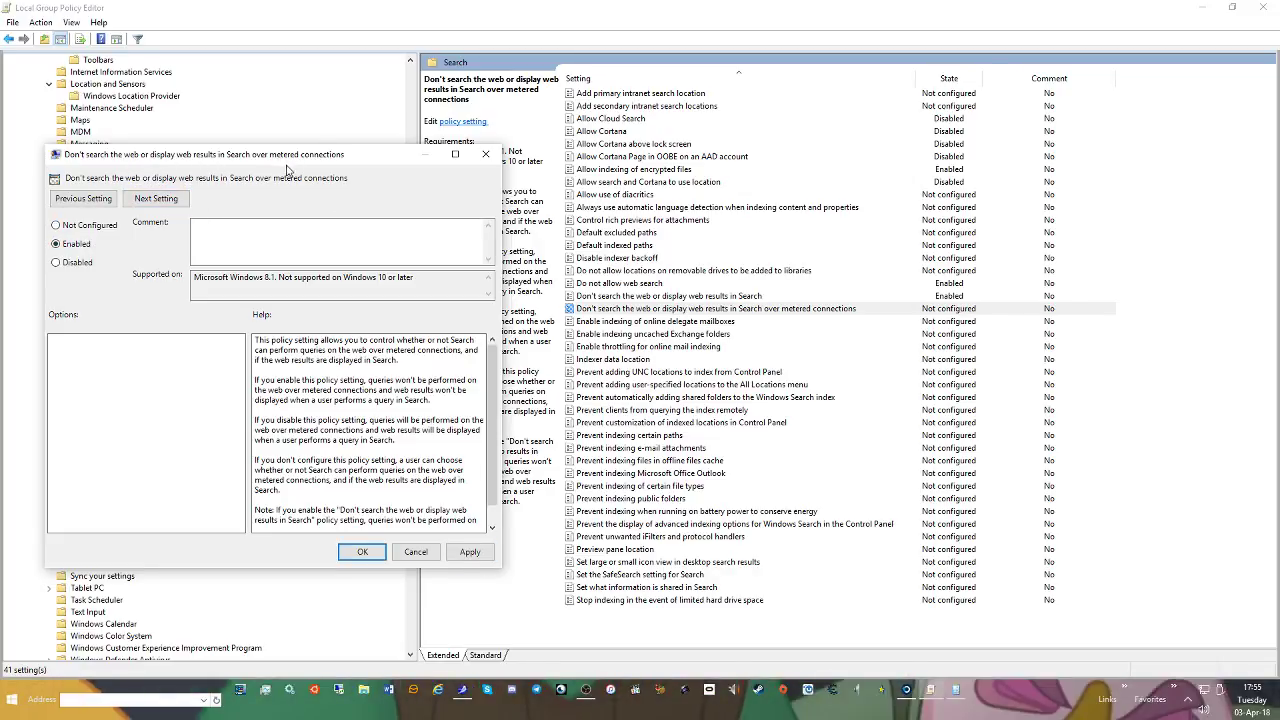
left_click(470, 556)
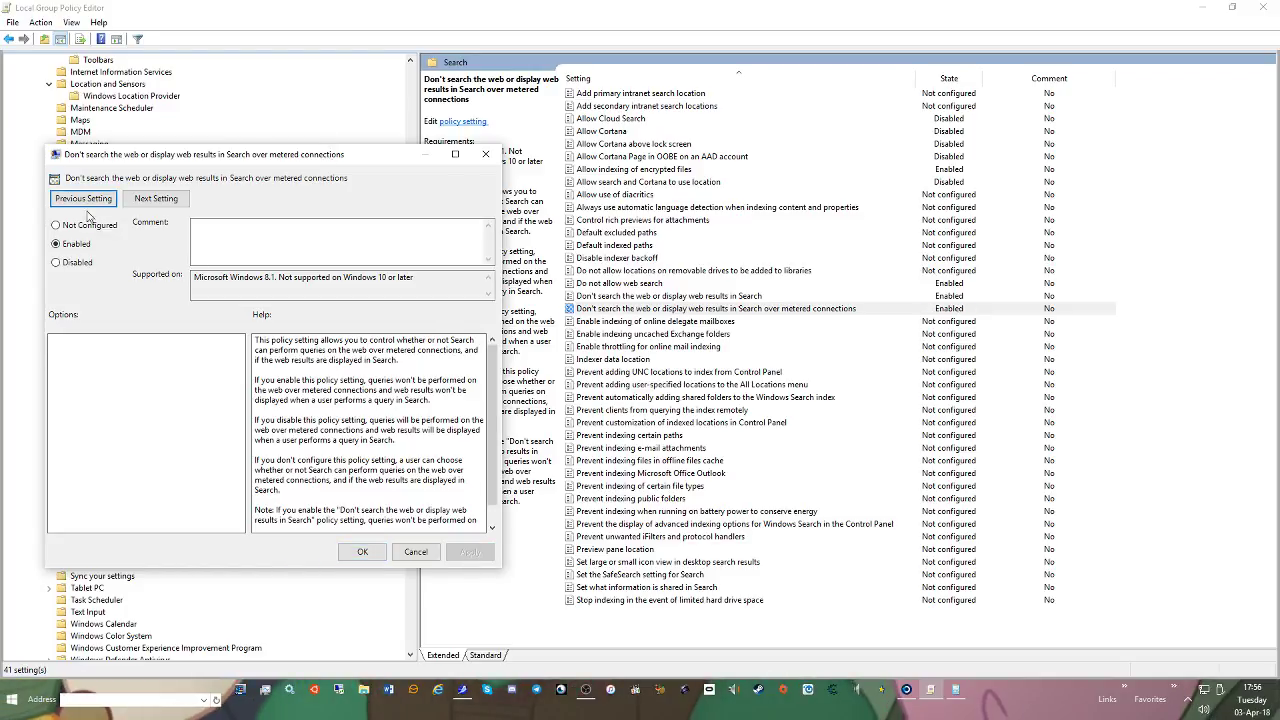
Disable the "Enable indexing of online delegate mailboxes" policy
left_click(156, 198)
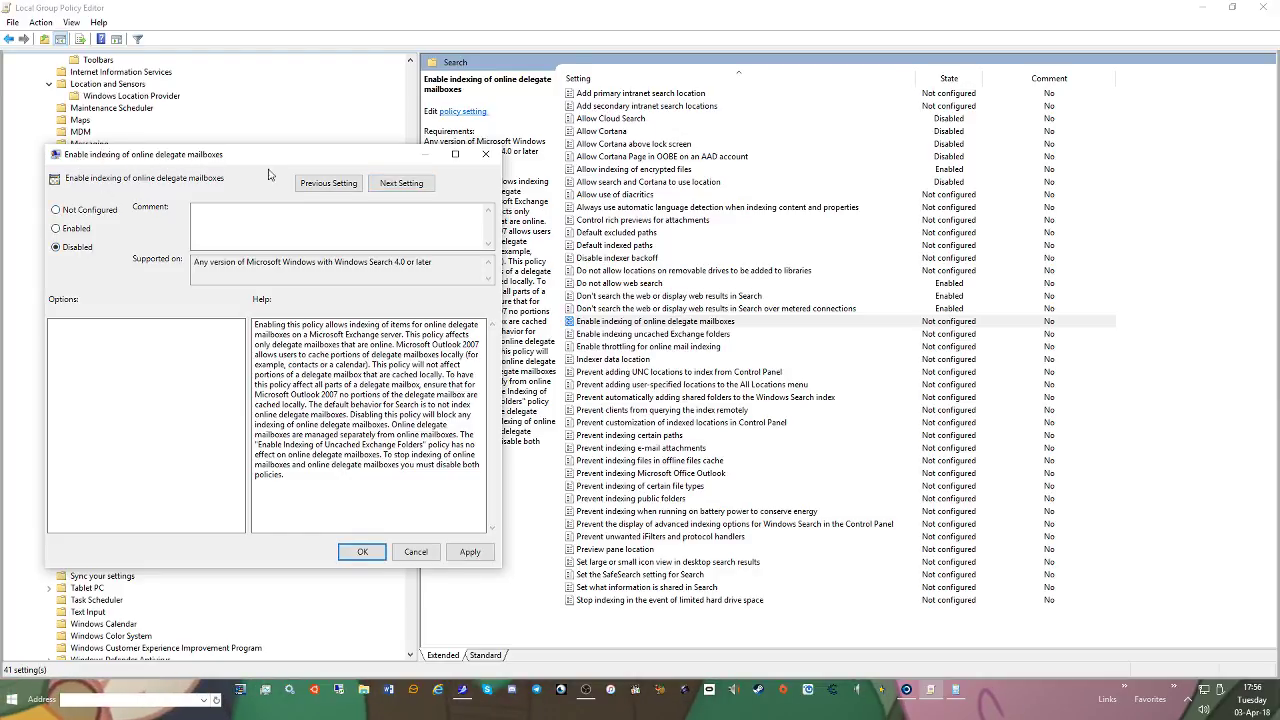
left_click(470, 552)
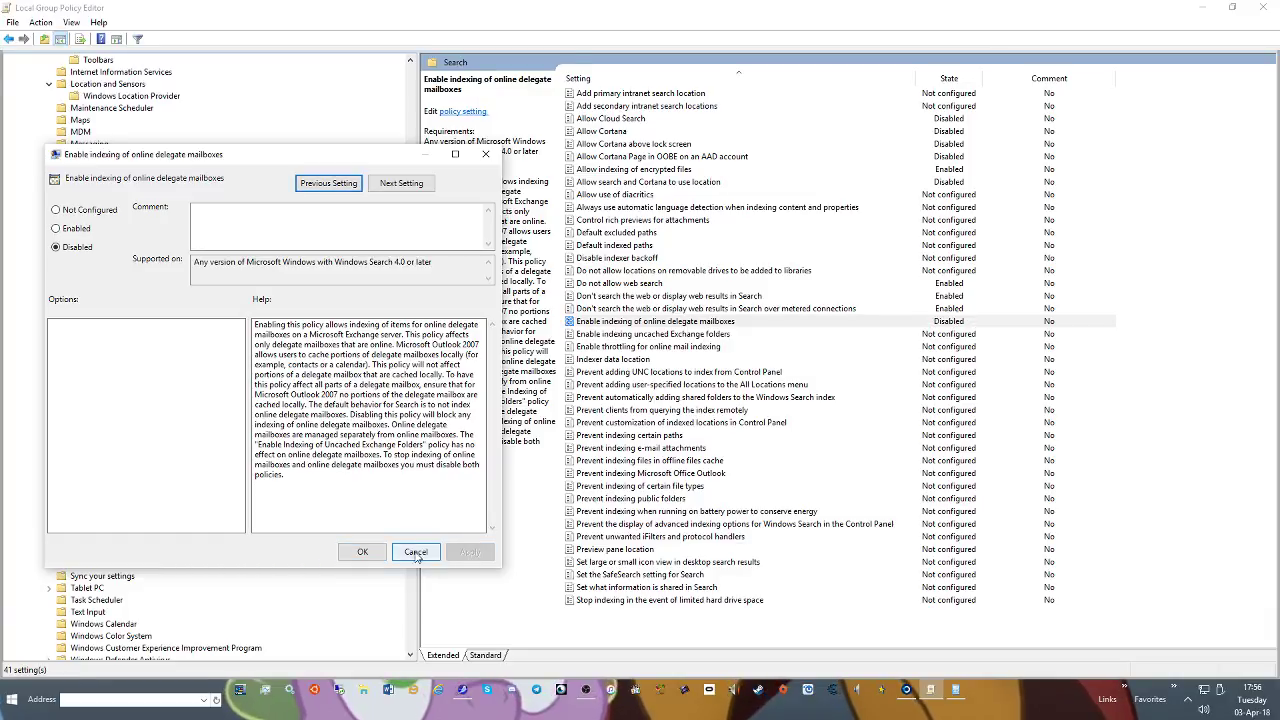
left_click(364, 552)
Disable the "Enable indexing uncached Exchange folders" policy in the Search folder
double_click(700, 334)
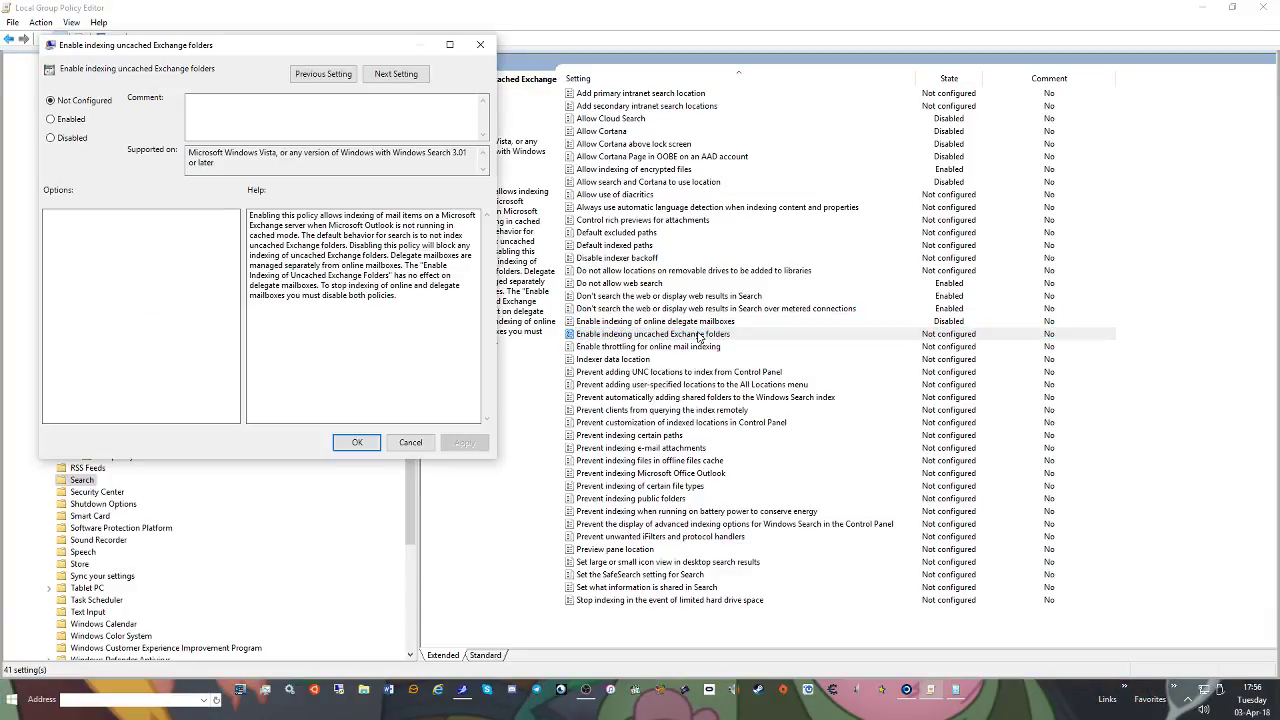
left_click(55, 137)
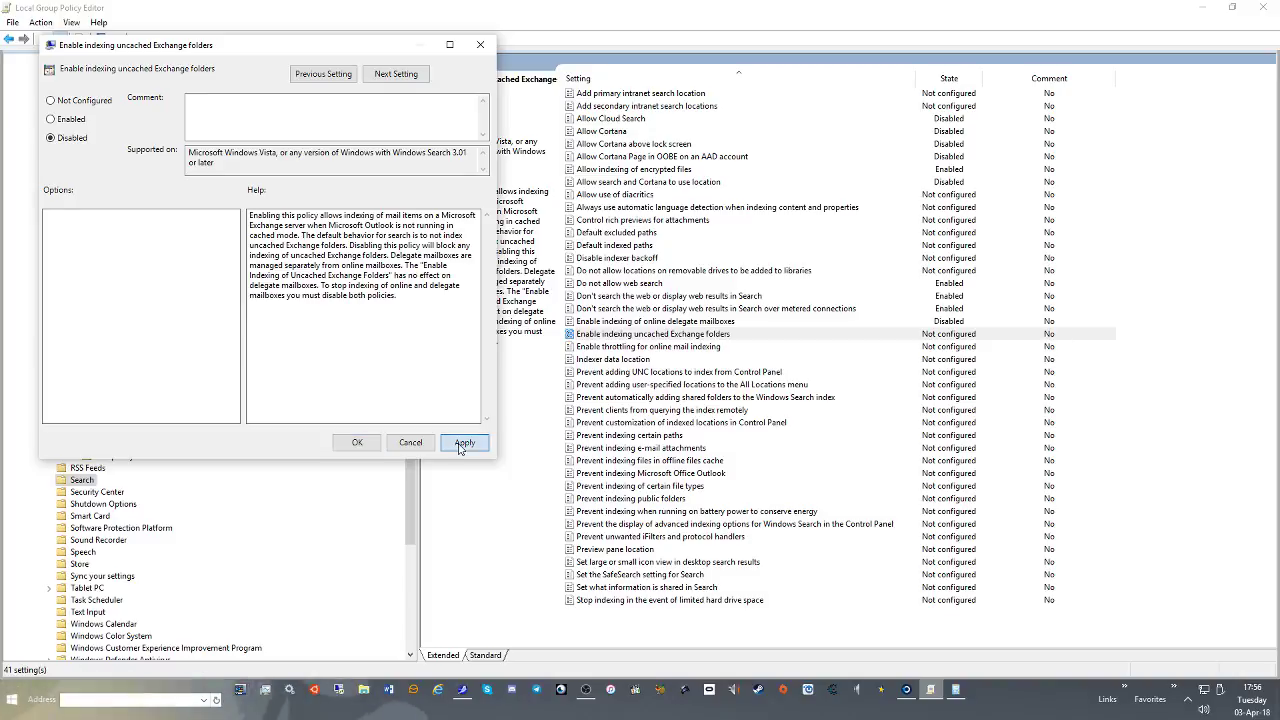
left_click(356, 442)
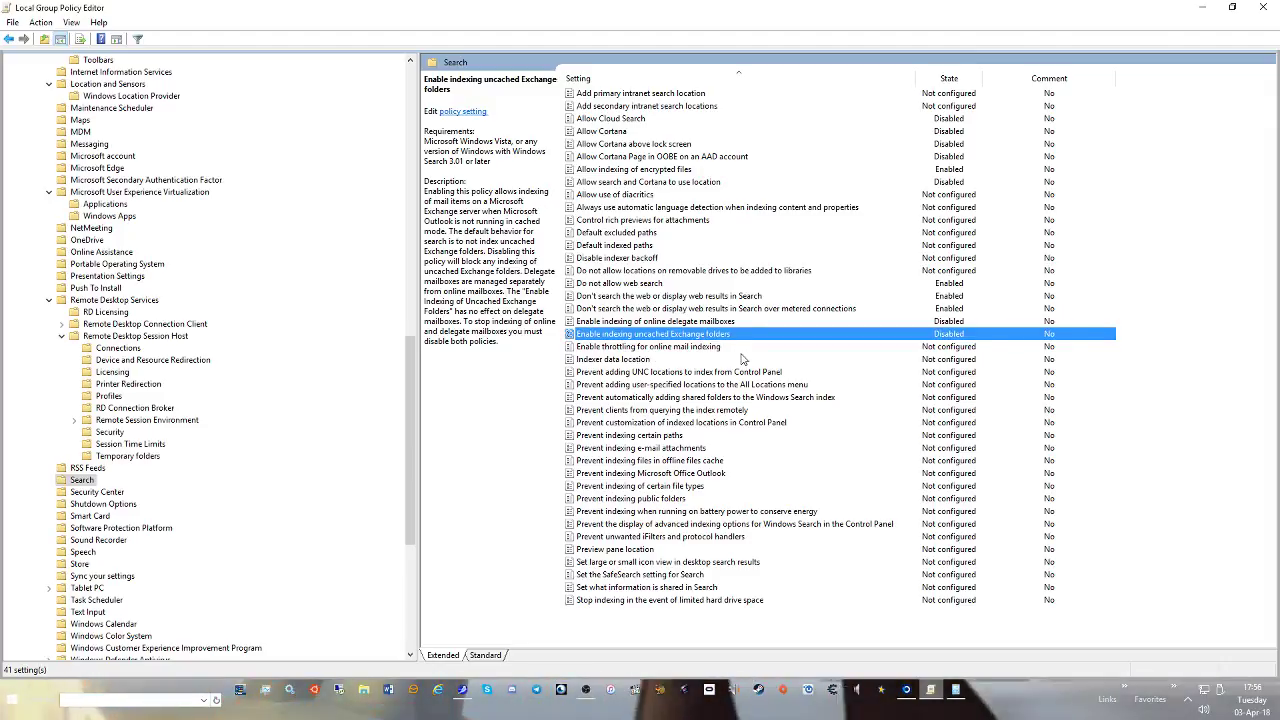
Disable the "Enable throttling for online mail indexing" policy
double_click(698, 347)
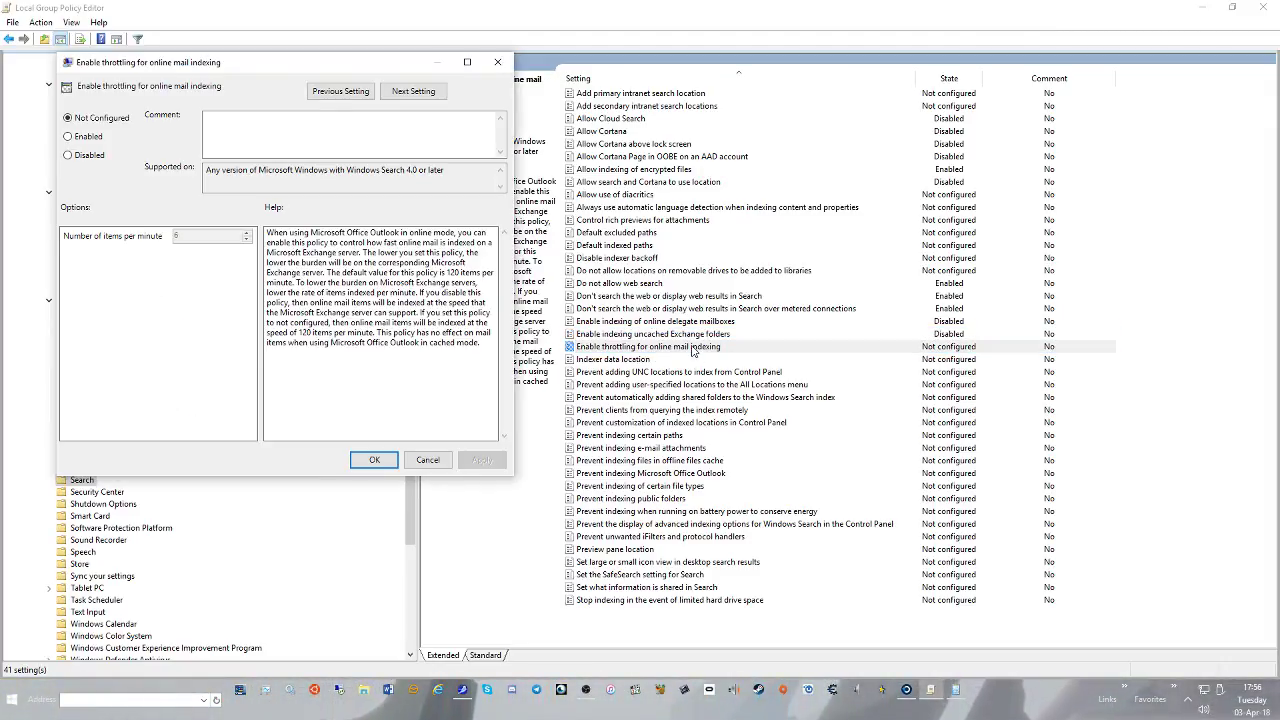
left_click(427, 460)
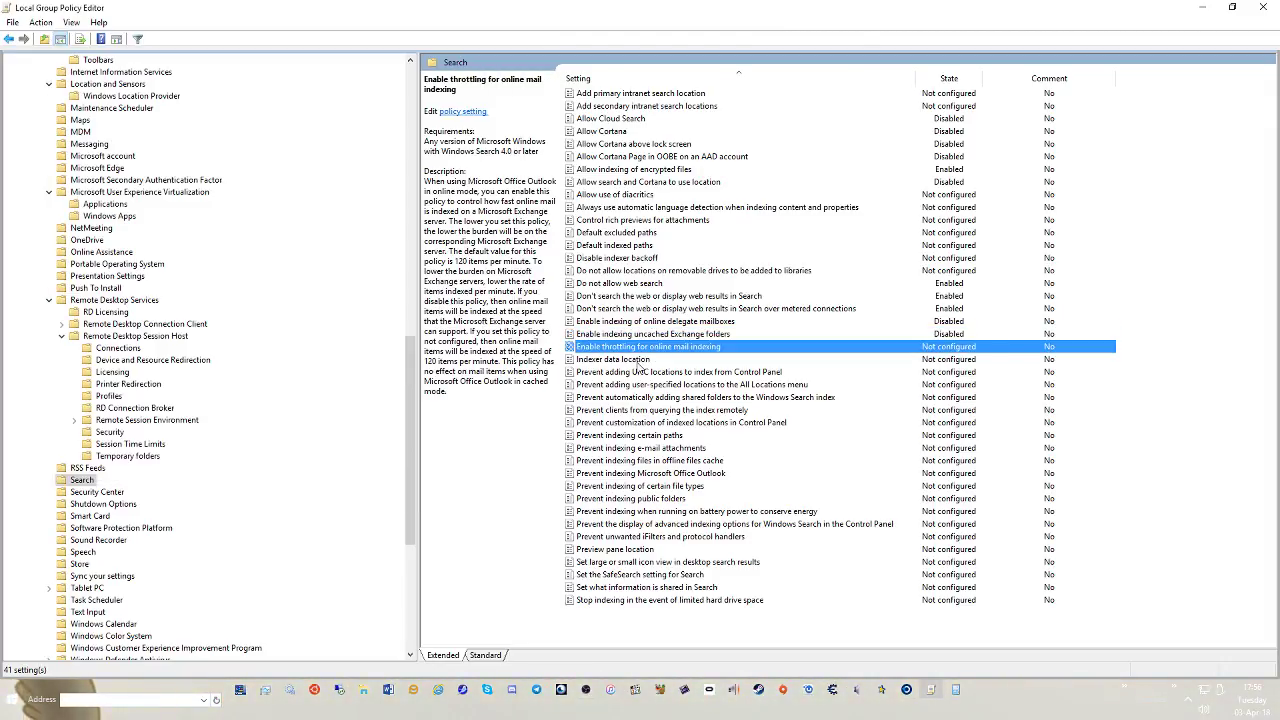
double_click(624, 348)
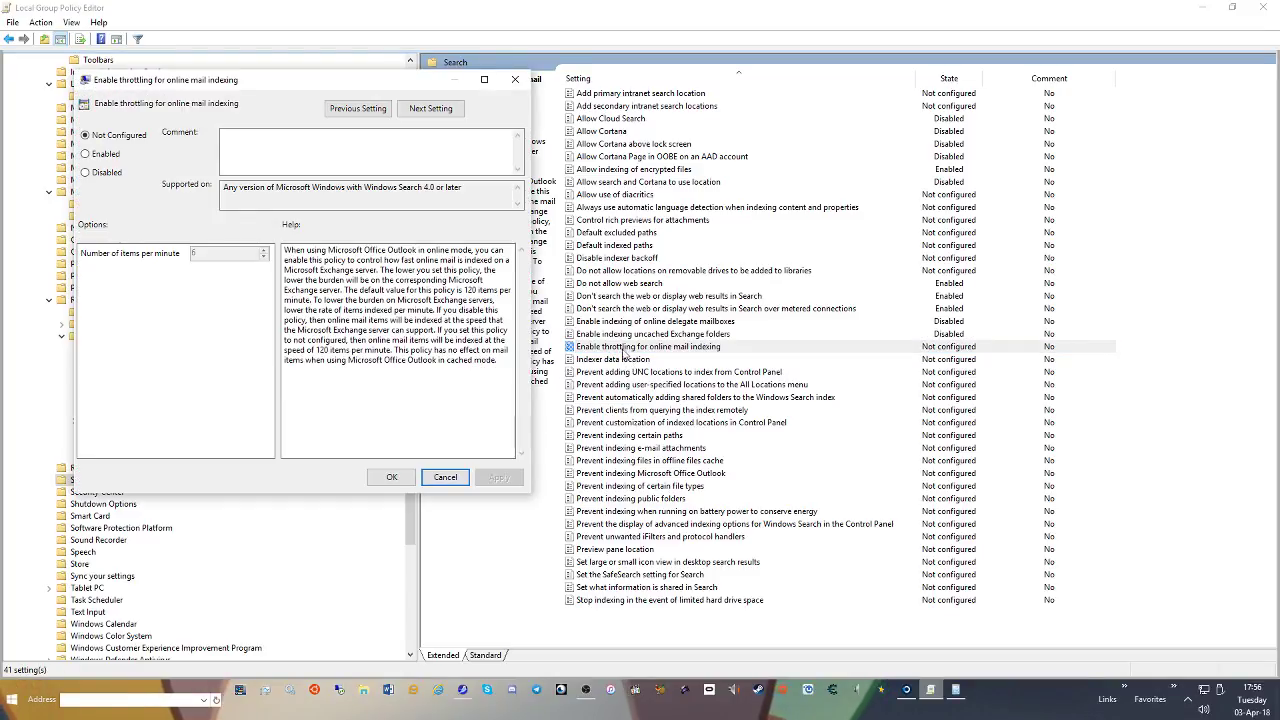
left_click(96, 172)
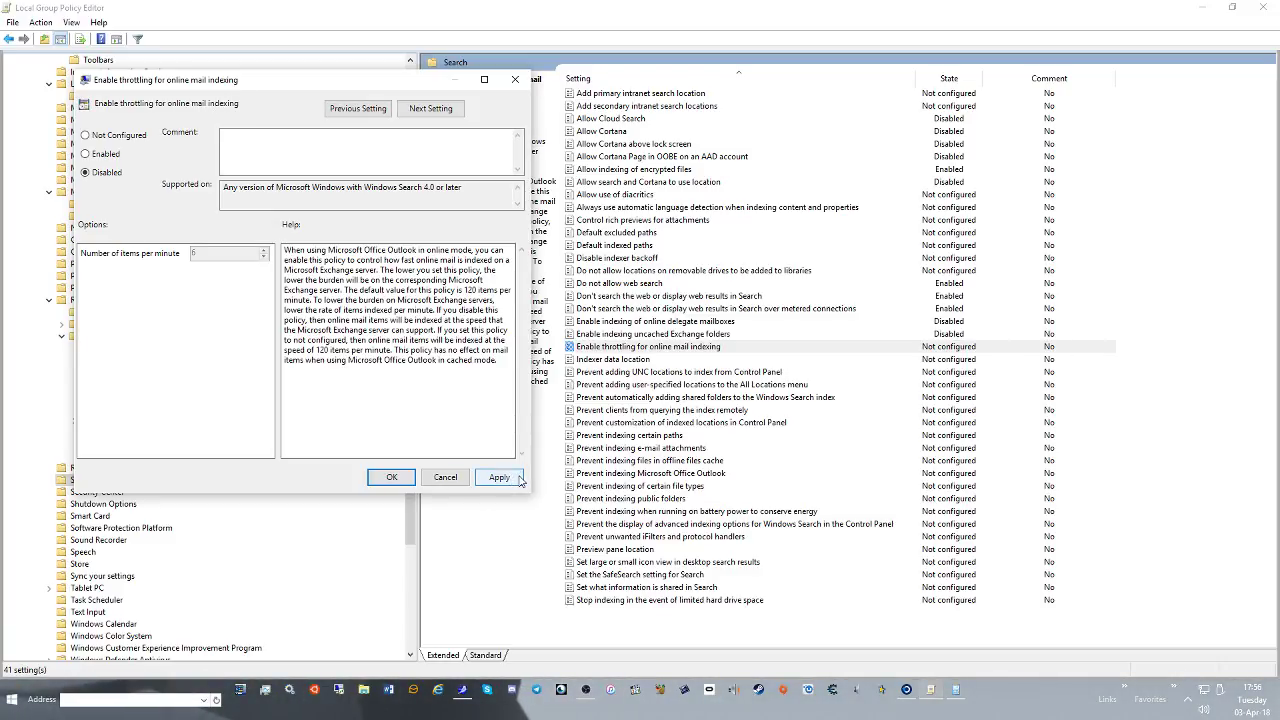
left_click(517, 479)
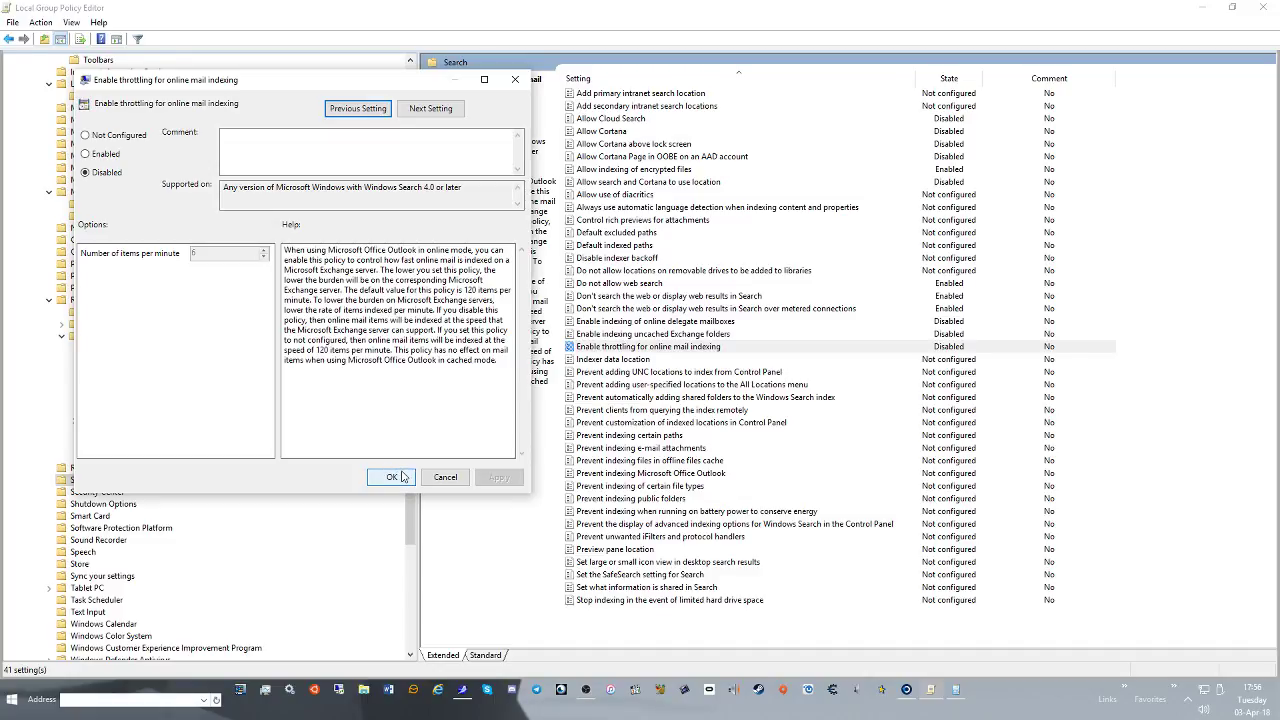
left_click(400, 477)
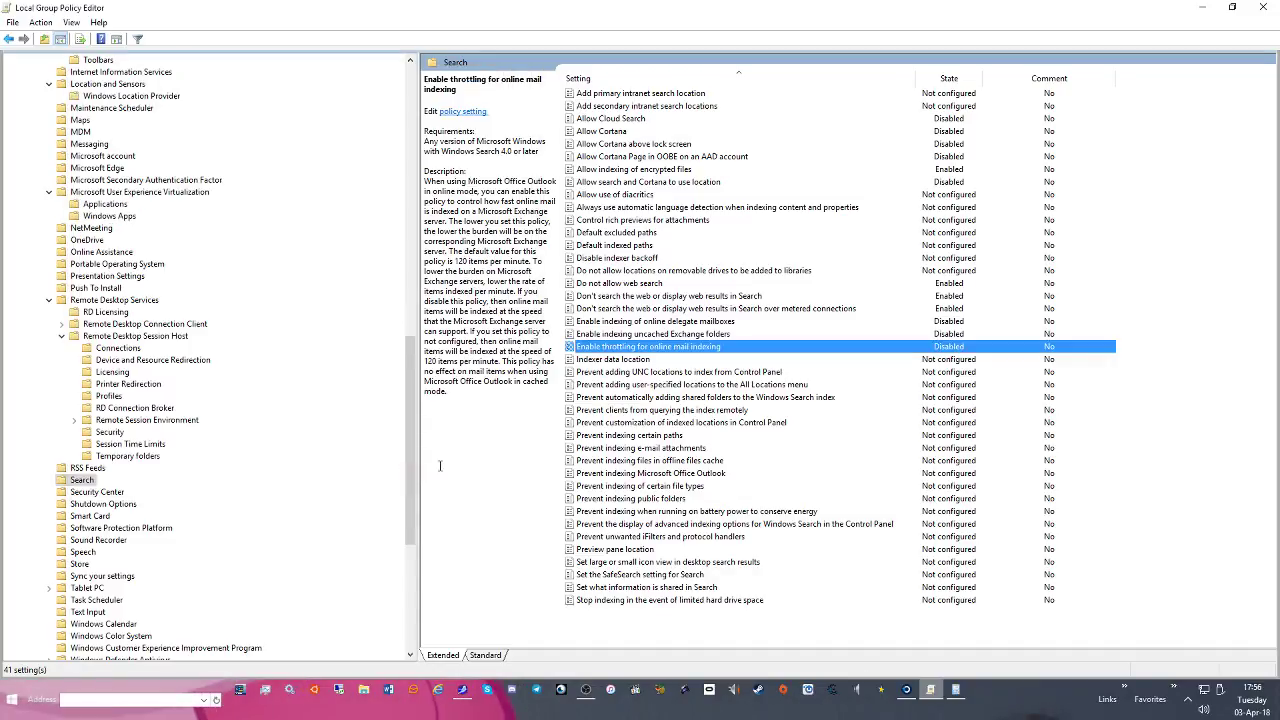
Disable the "Prevent indexing when running on battery power to conserve energy" policy, leaving the indexer data location policy untouched
double_click(634, 362)
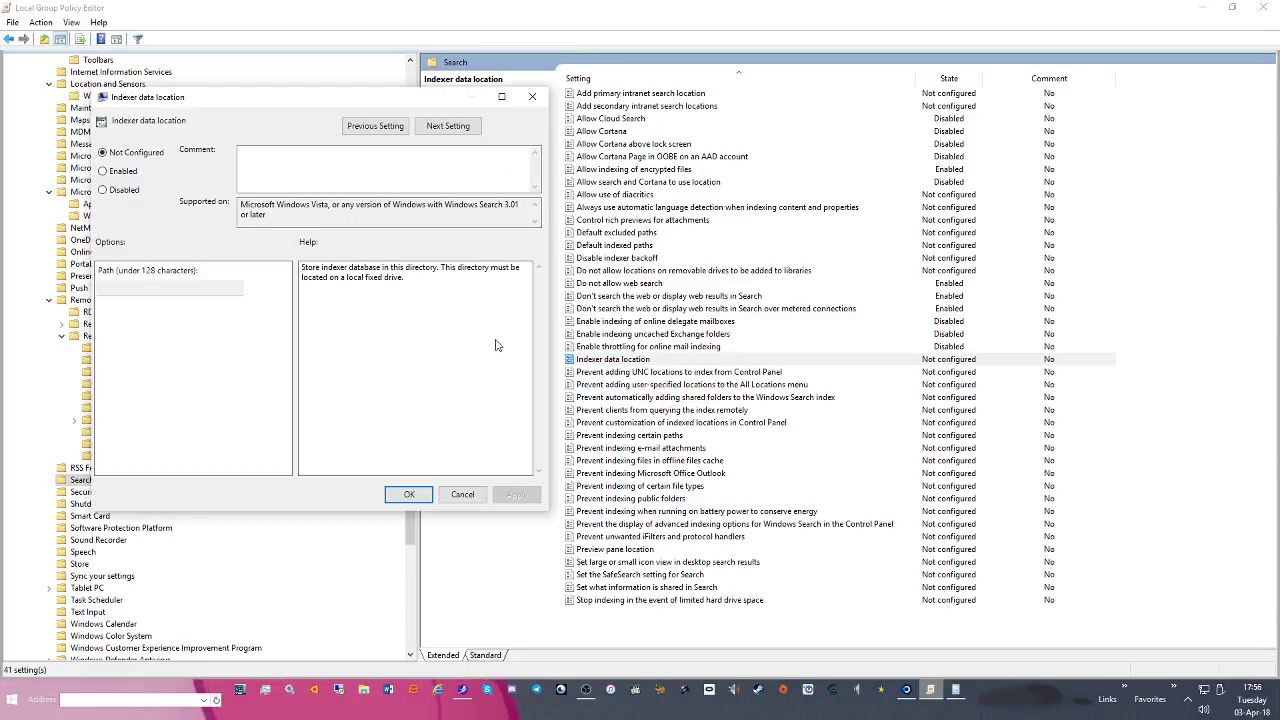
left_click(463, 494)
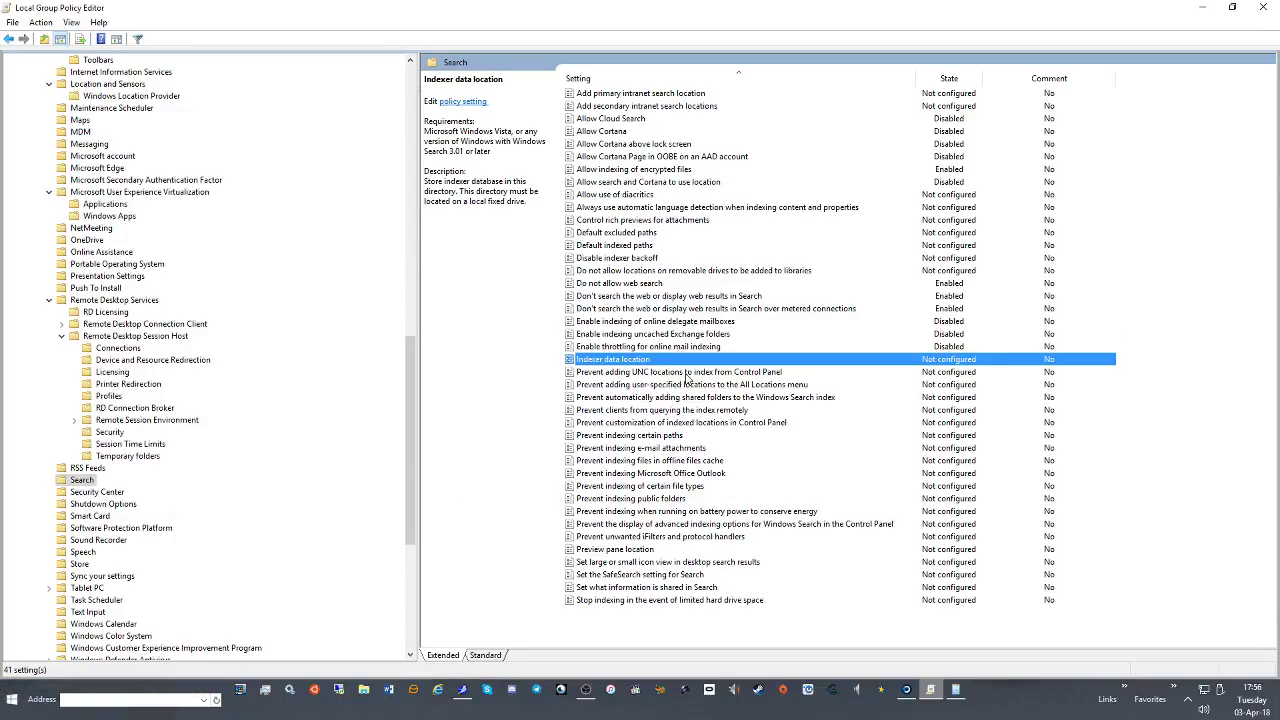
left_click(607, 436)
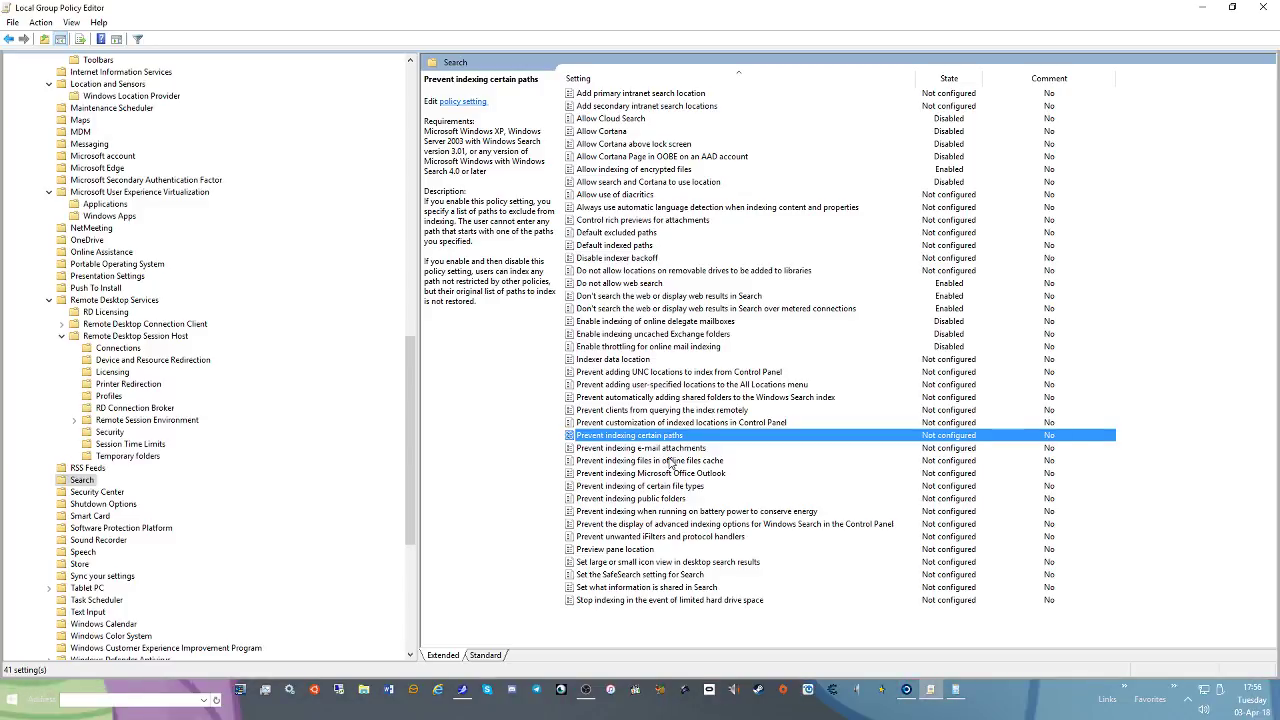
double_click(690, 512)
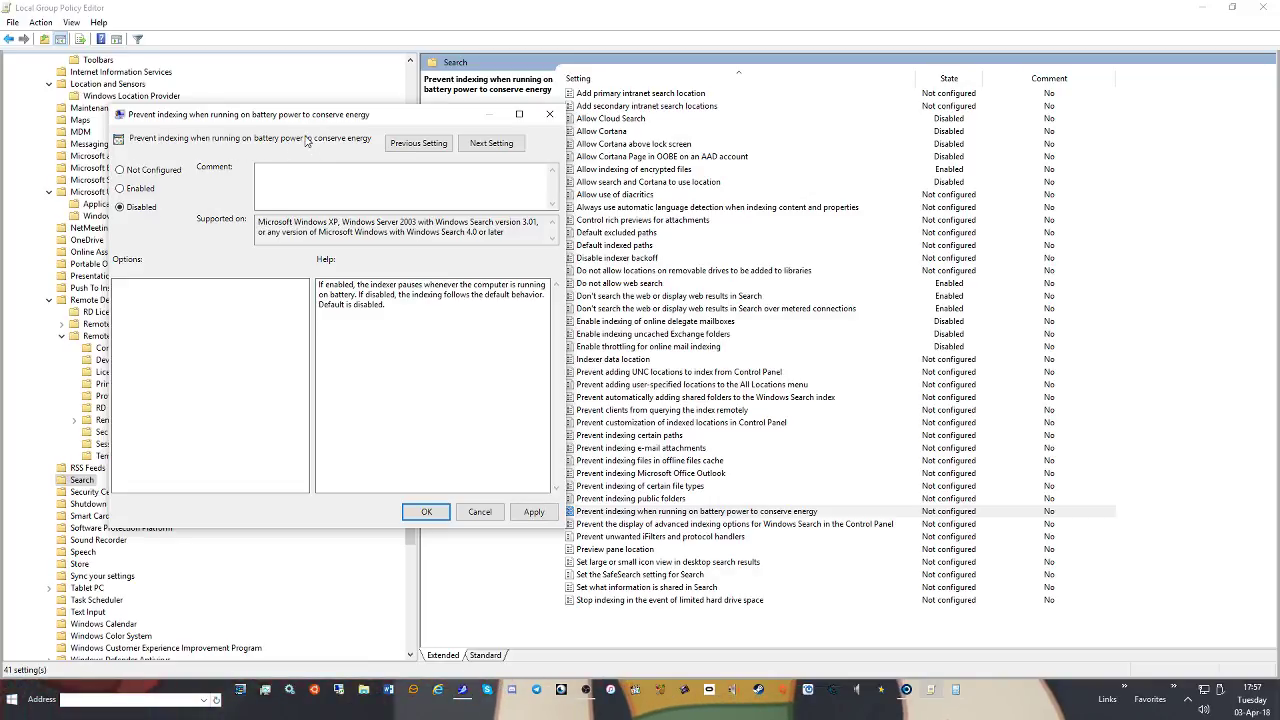
left_click(534, 512)
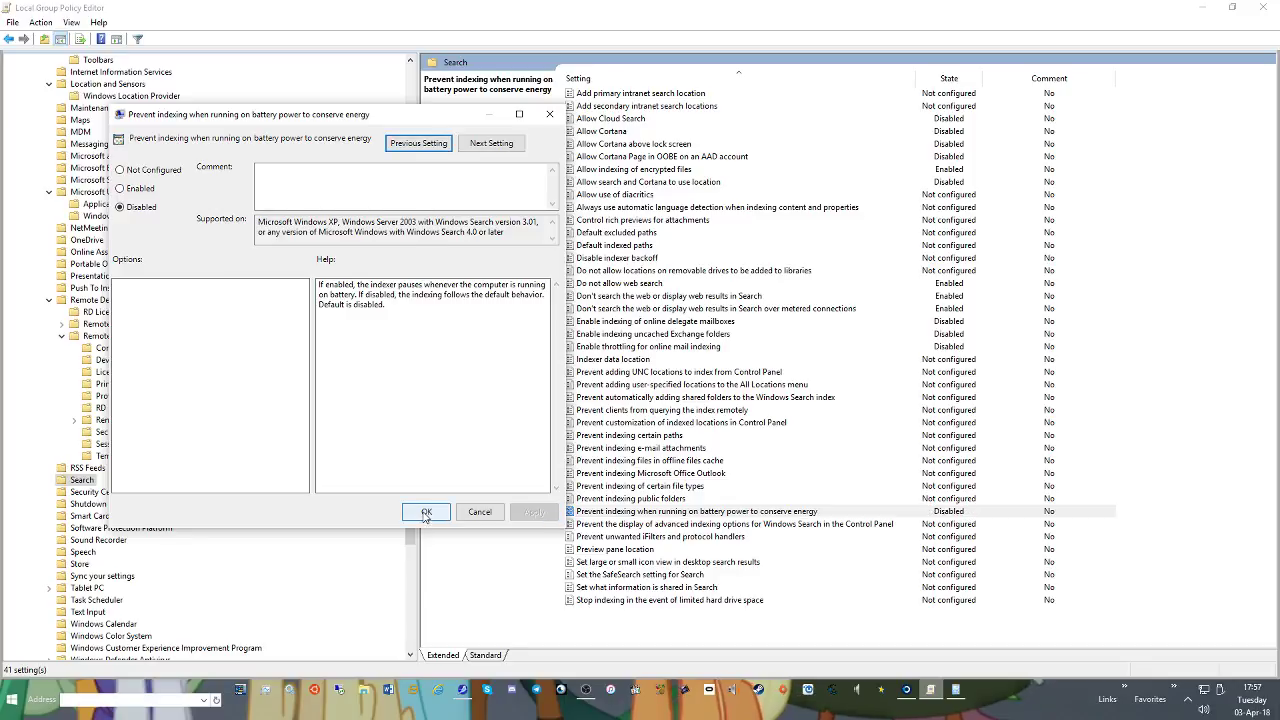
left_click(426, 511)
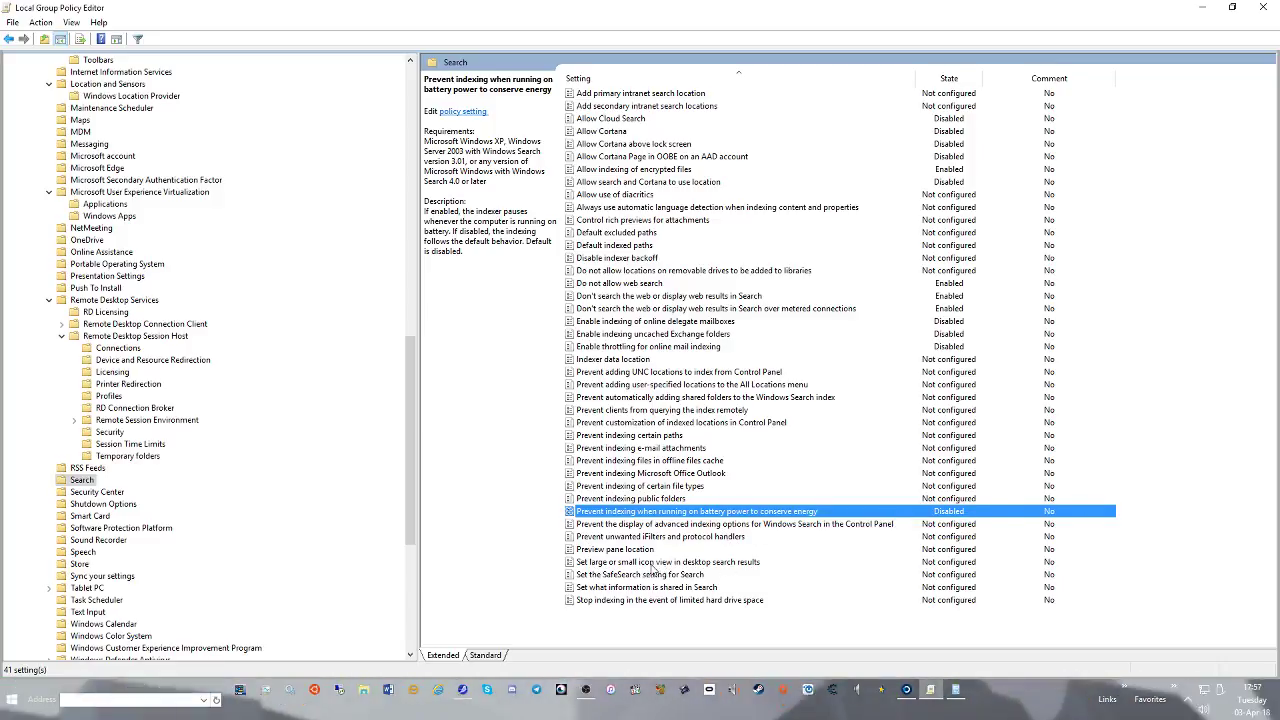
Enable "Set large or small icon view in desktop search results" with Small Icon and disable "Stop indexing in the event of limited hard drive space"
double_click(614, 563)
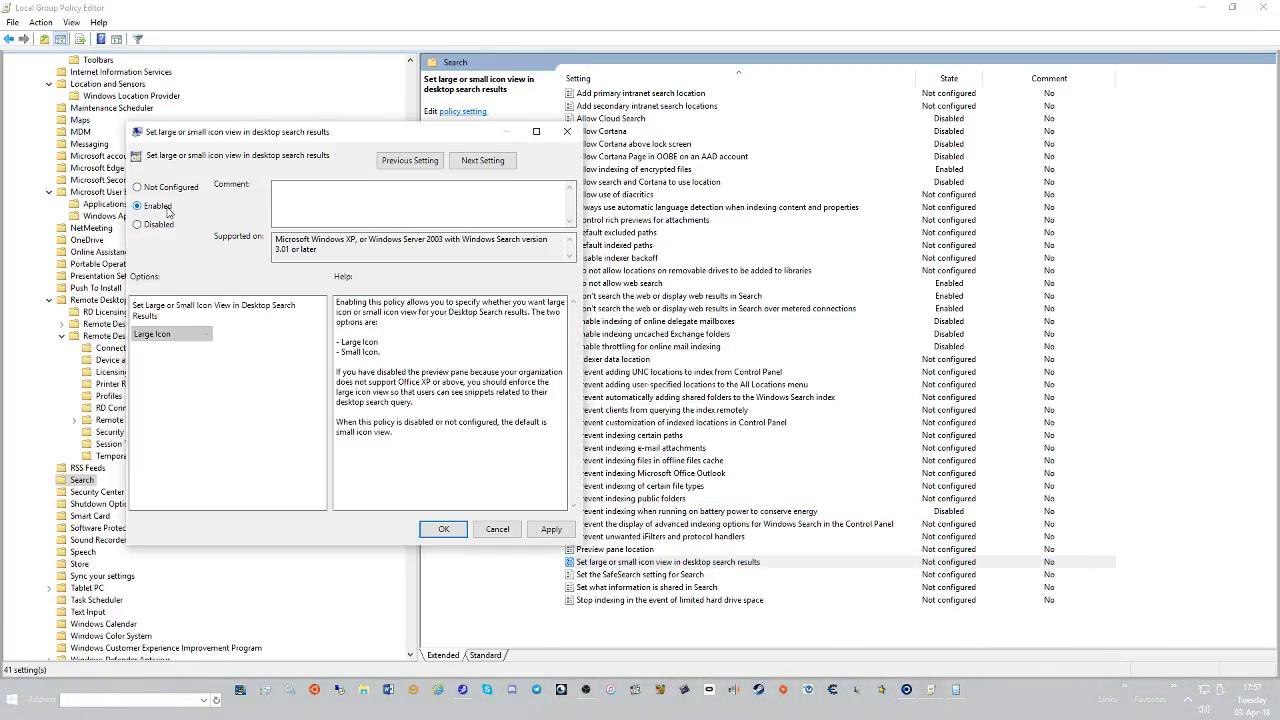
left_click(196, 333)
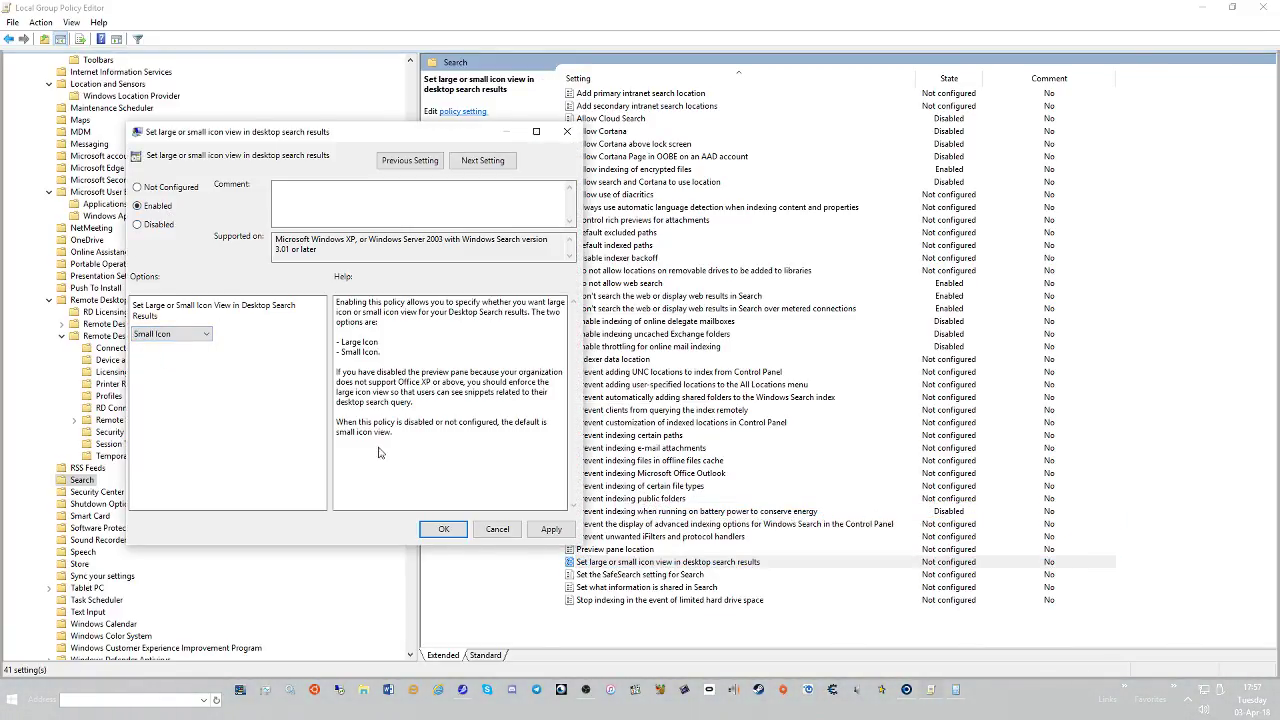
left_click(552, 530)
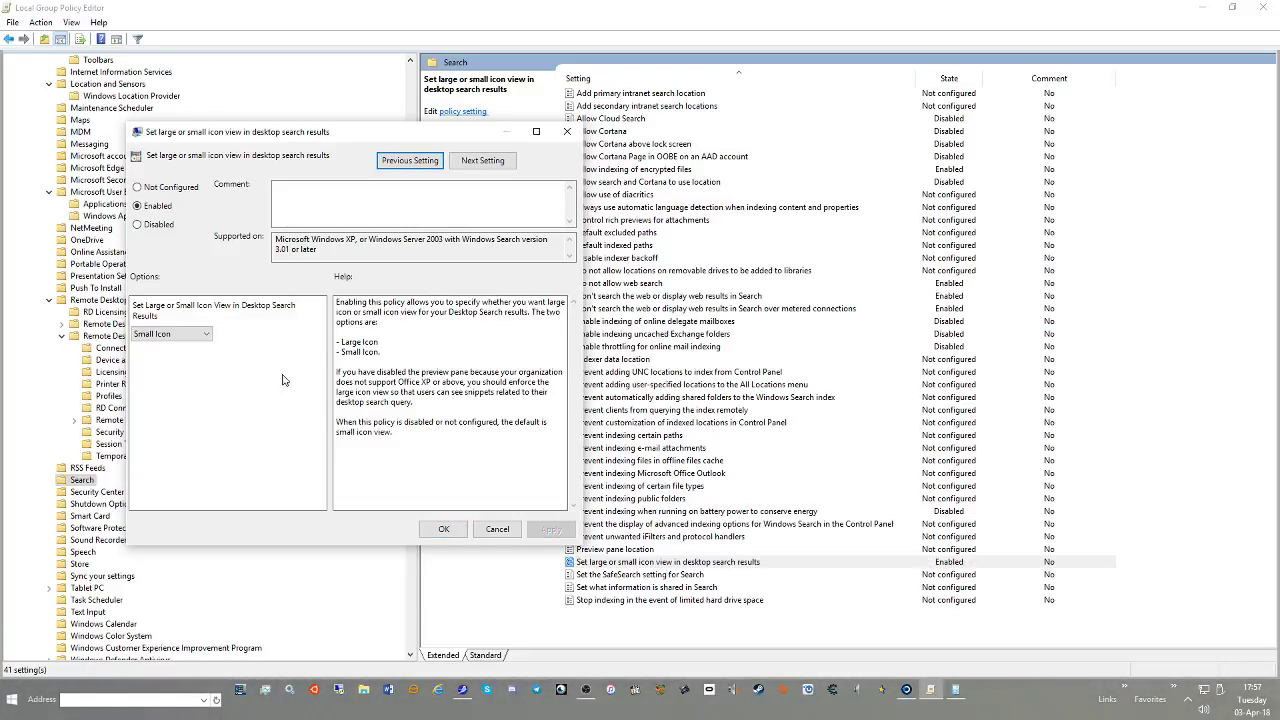
left_click(443, 528)
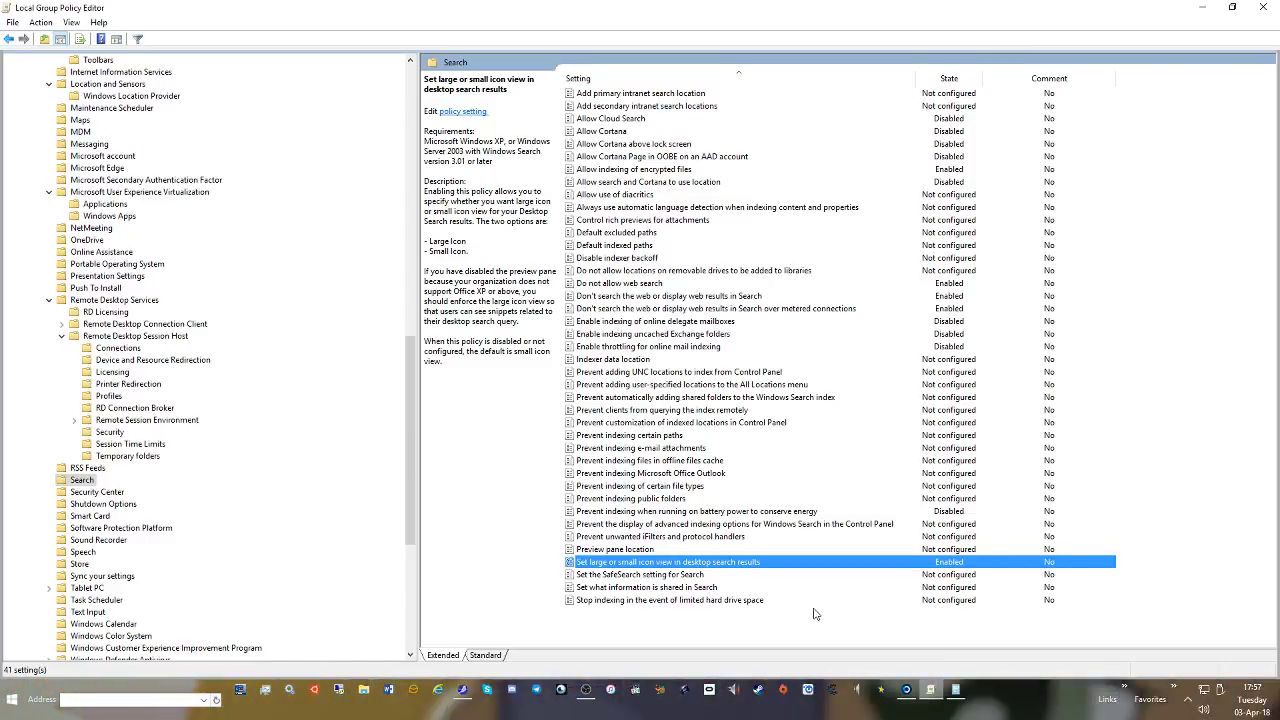
double_click(760, 600)
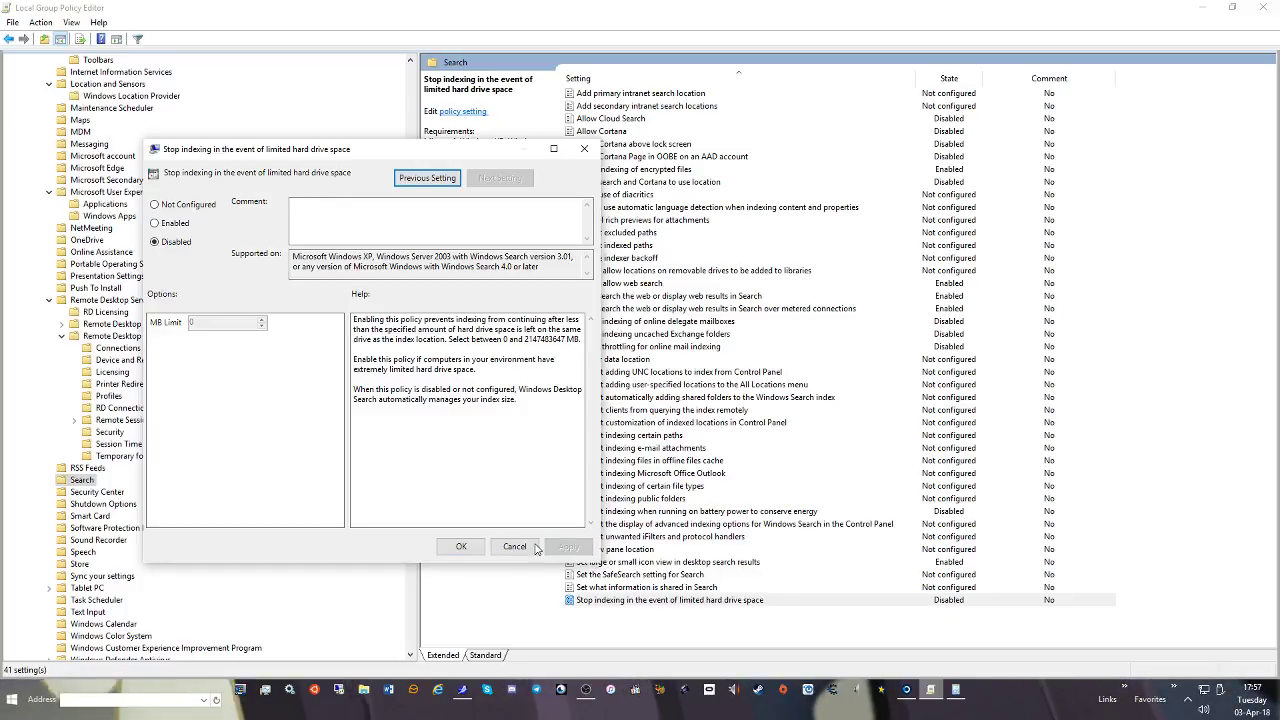
left_click(452, 545)
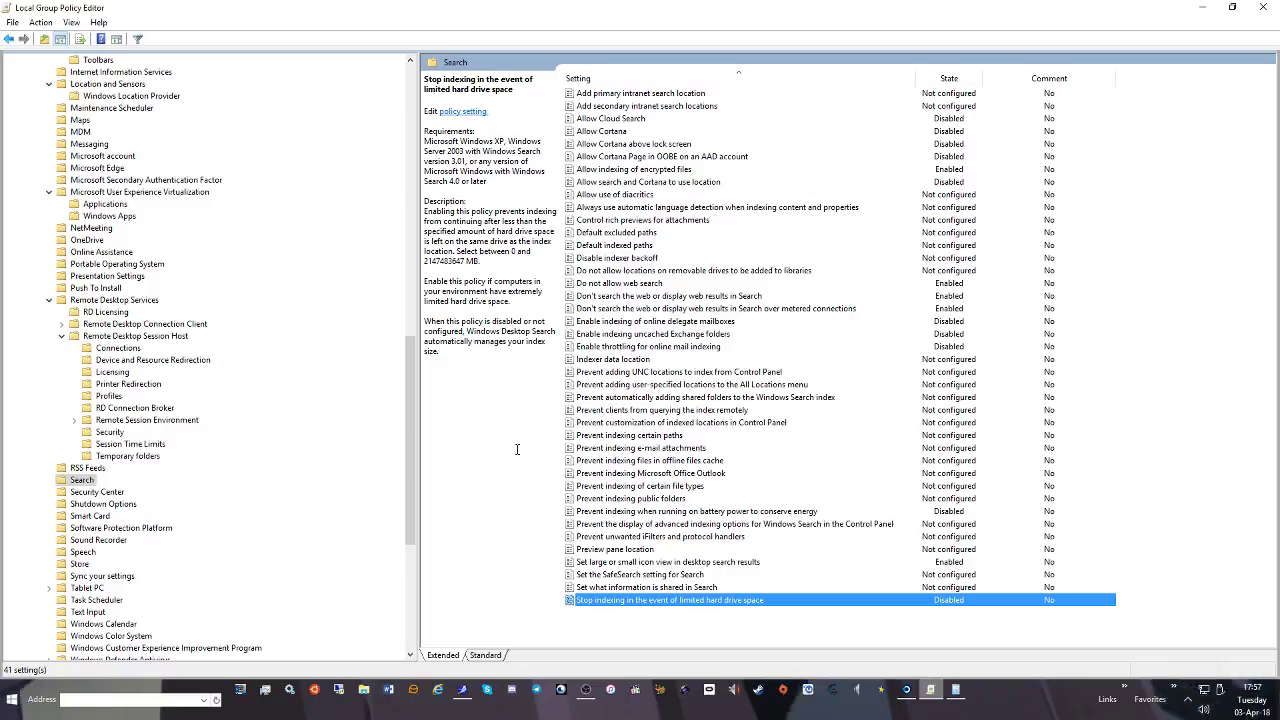
Enable the "Turn off KMS Client Online AVS Validation" policy in the Software Protection Platform folder
left_click(115, 492)
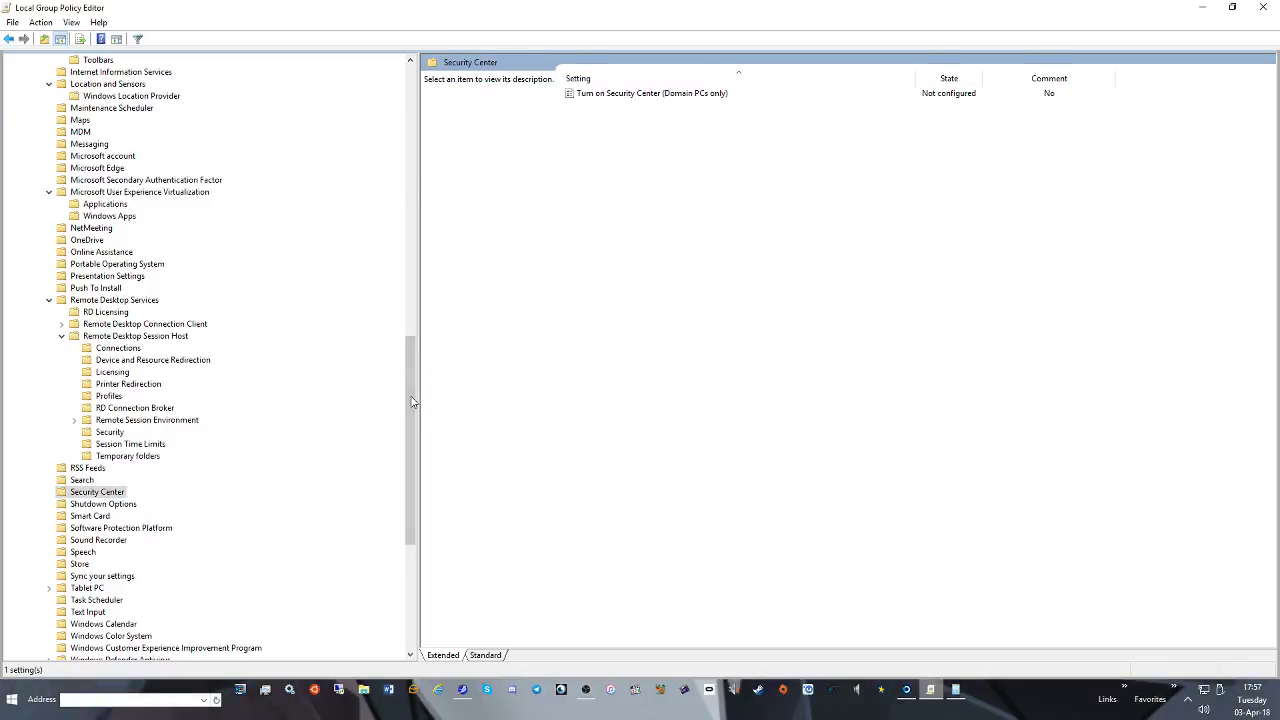
left_click(88, 504)
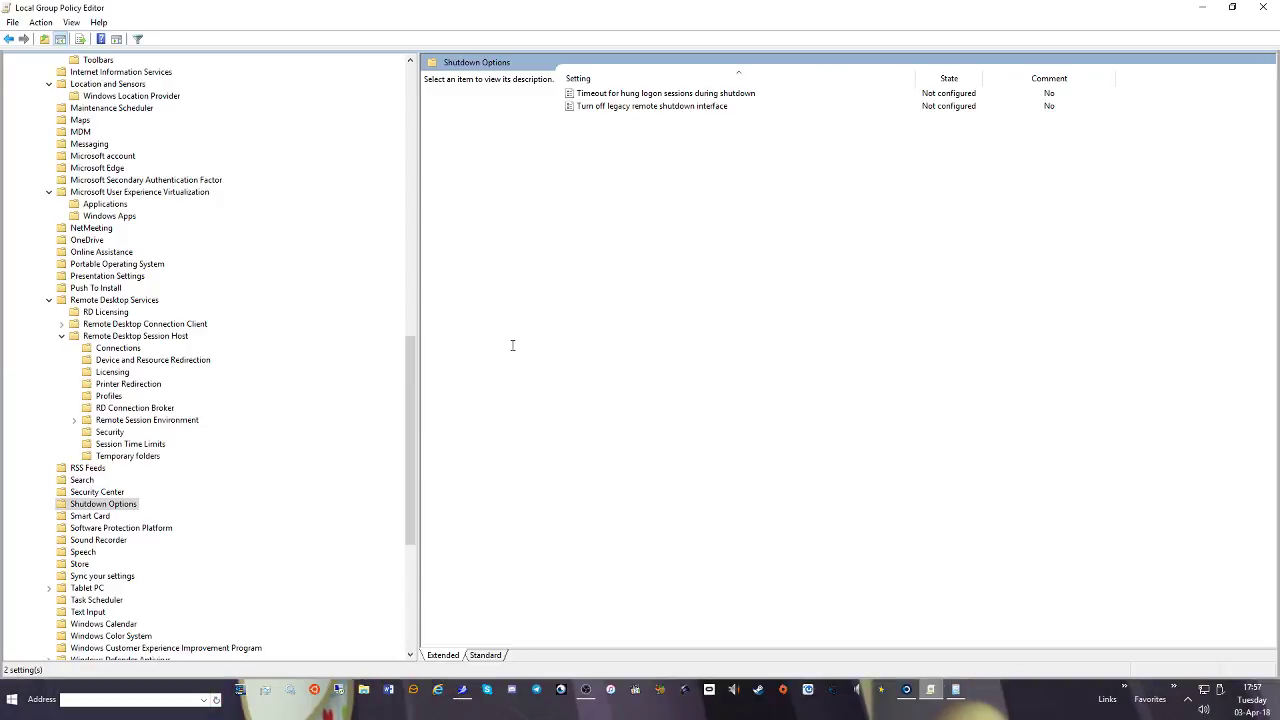
left_click(125, 529)
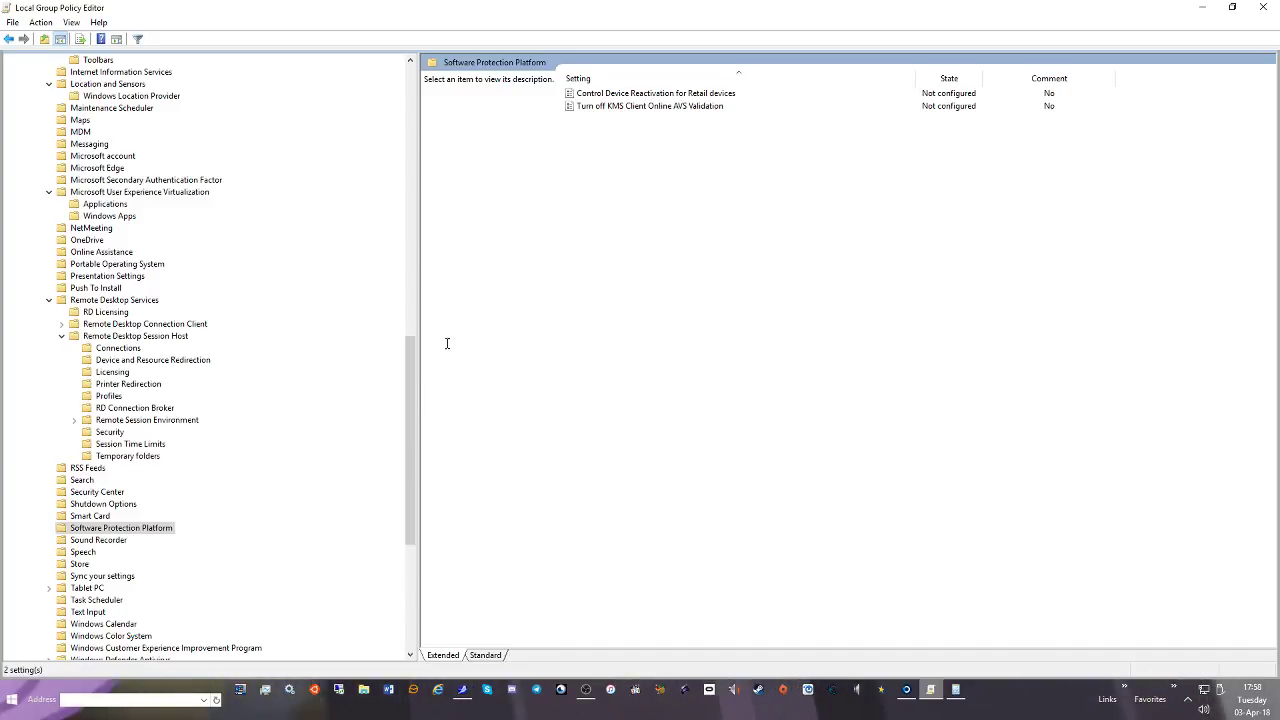
double_click(676, 108)
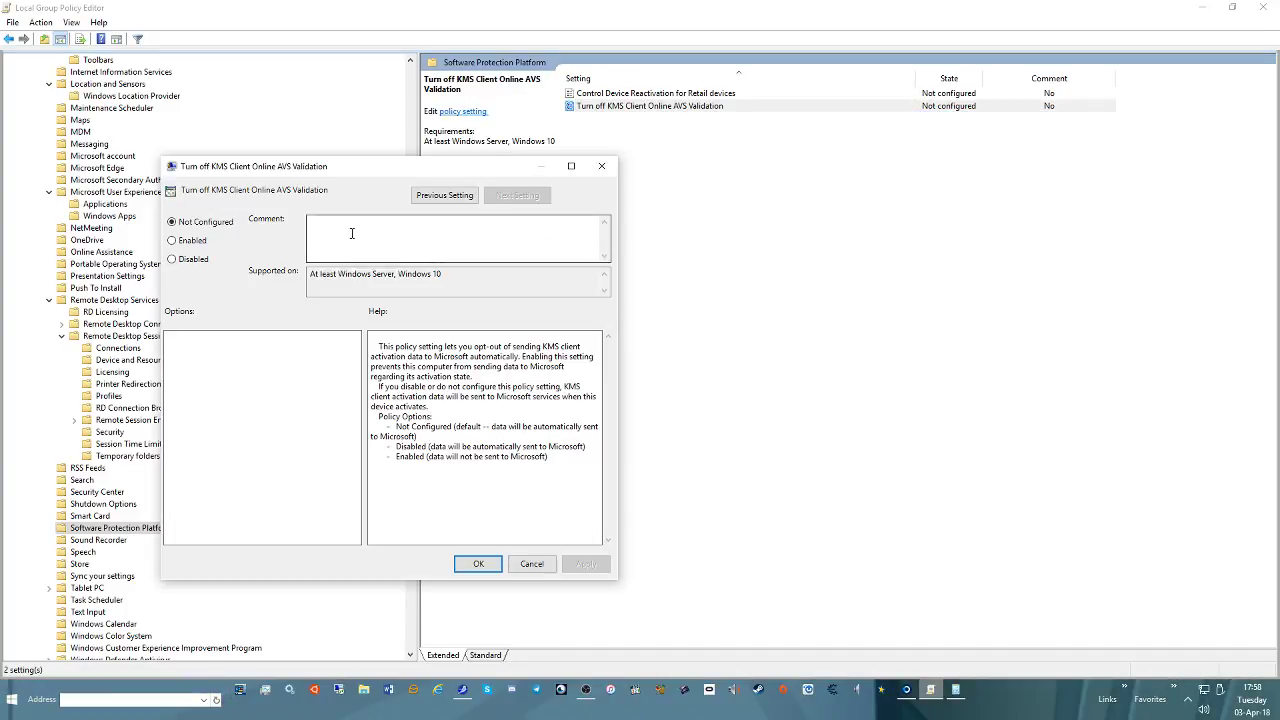
left_click(191, 241)
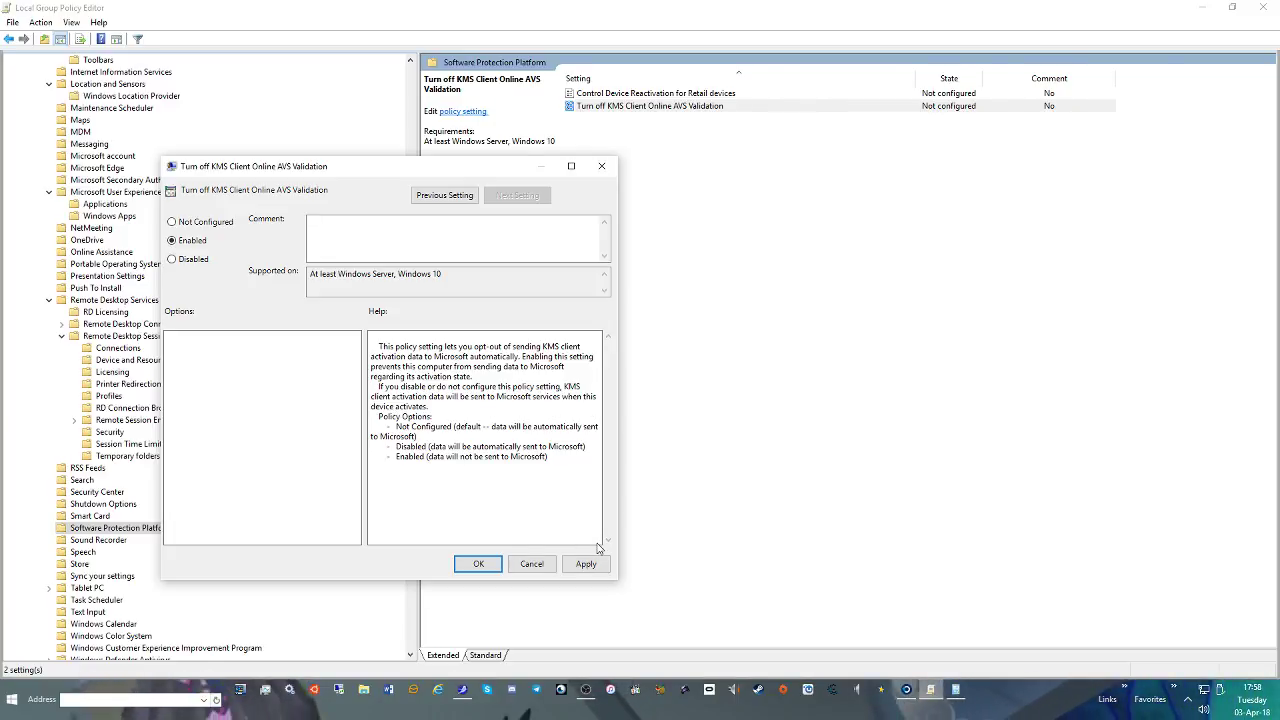
left_click(566, 566)
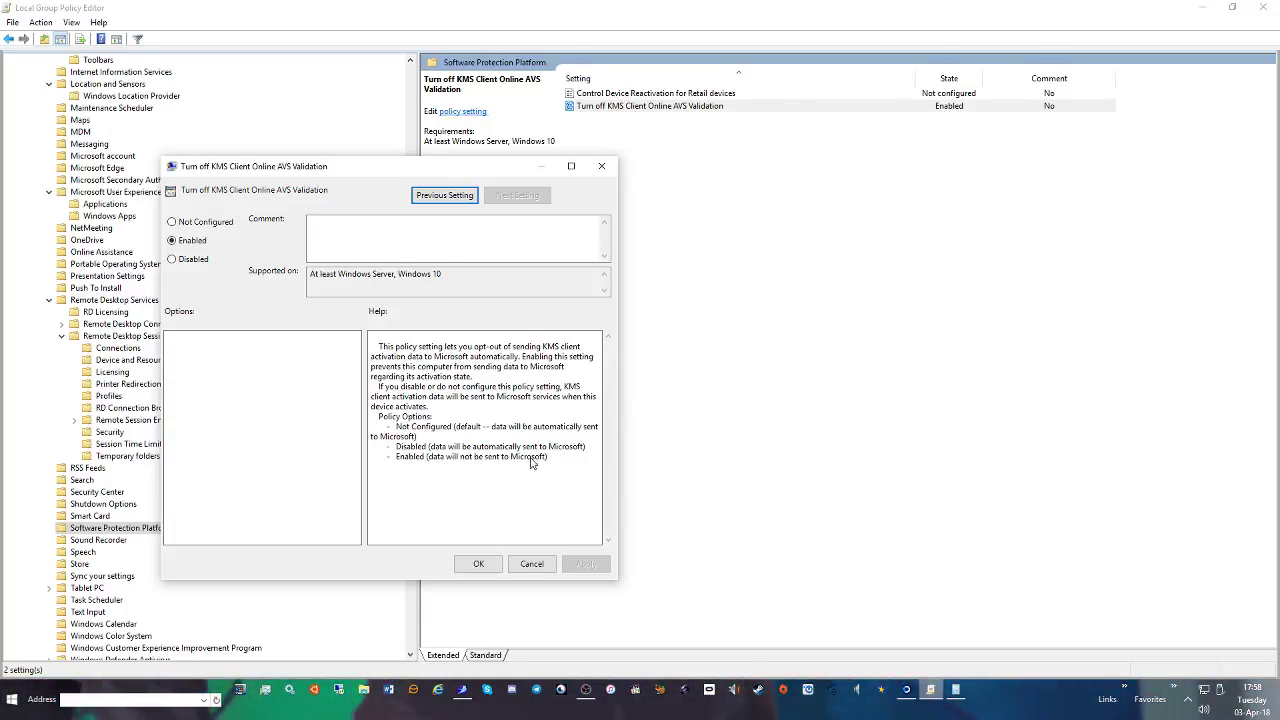
left_click(476, 565)
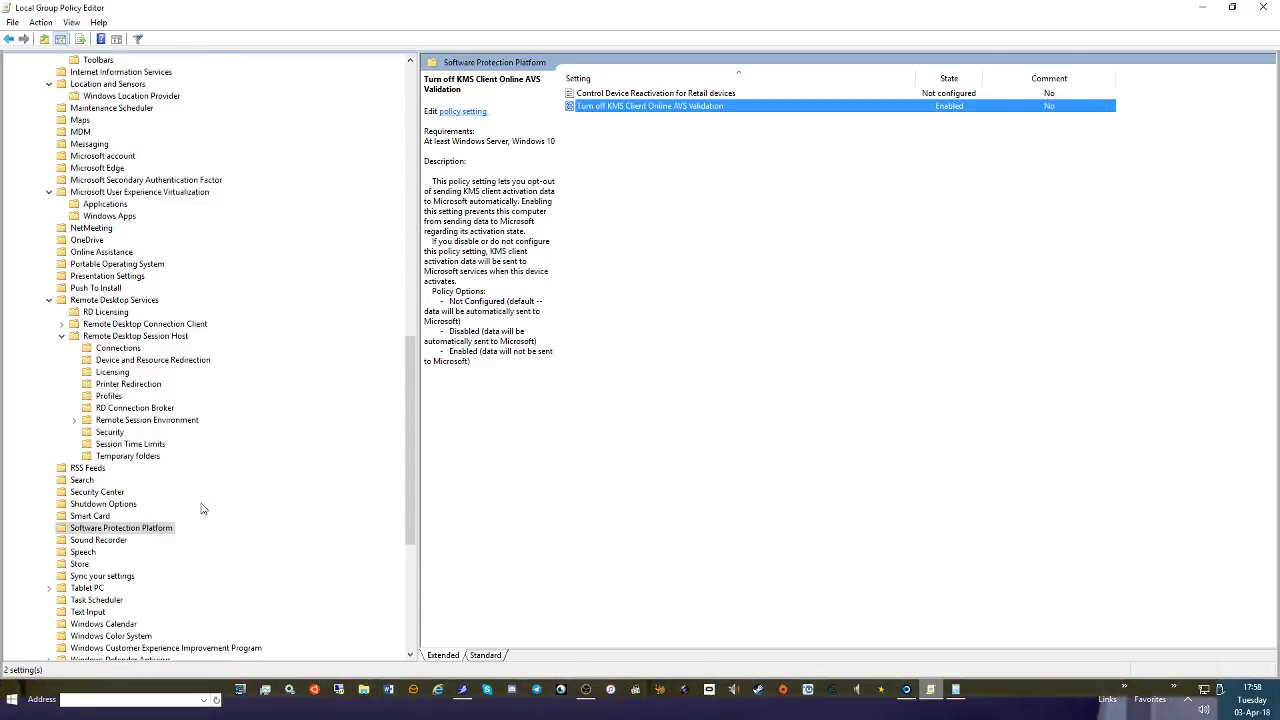
Enable the "Disable all apps from Microsoft Store" policy in the Store folder
scroll(203, 521, "down", 1)
left_click(80, 528)
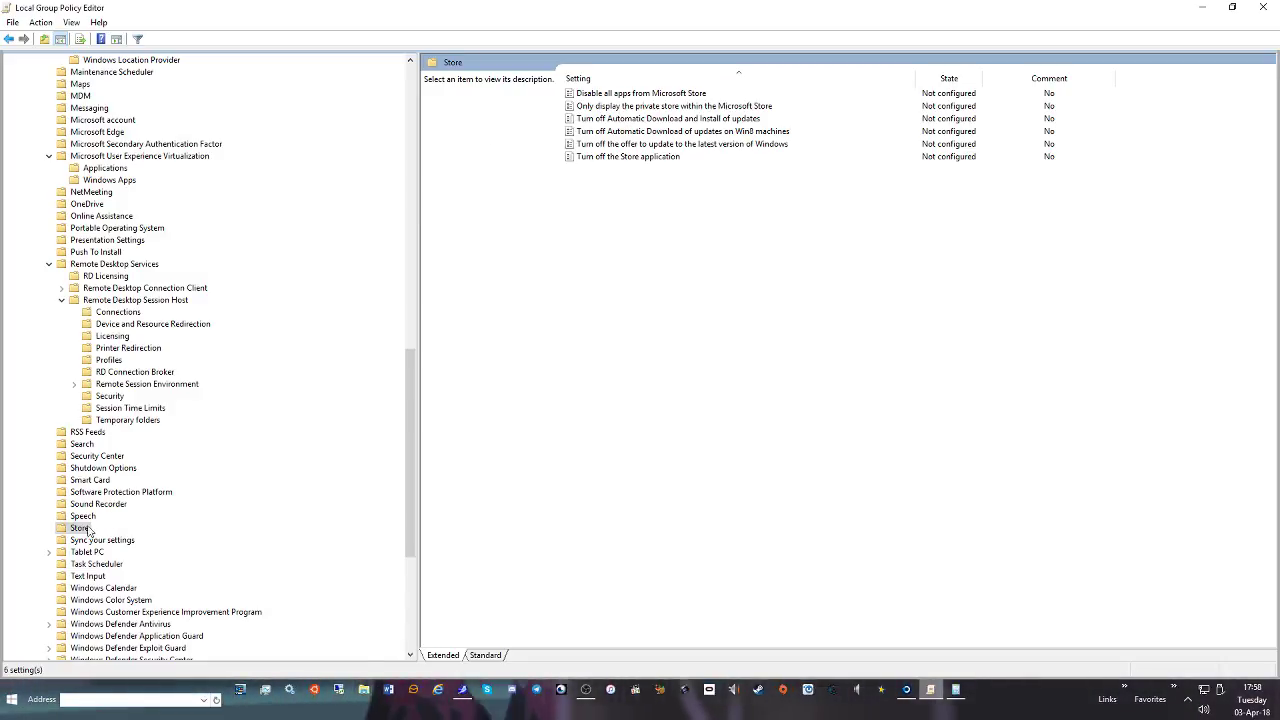
double_click(612, 93)
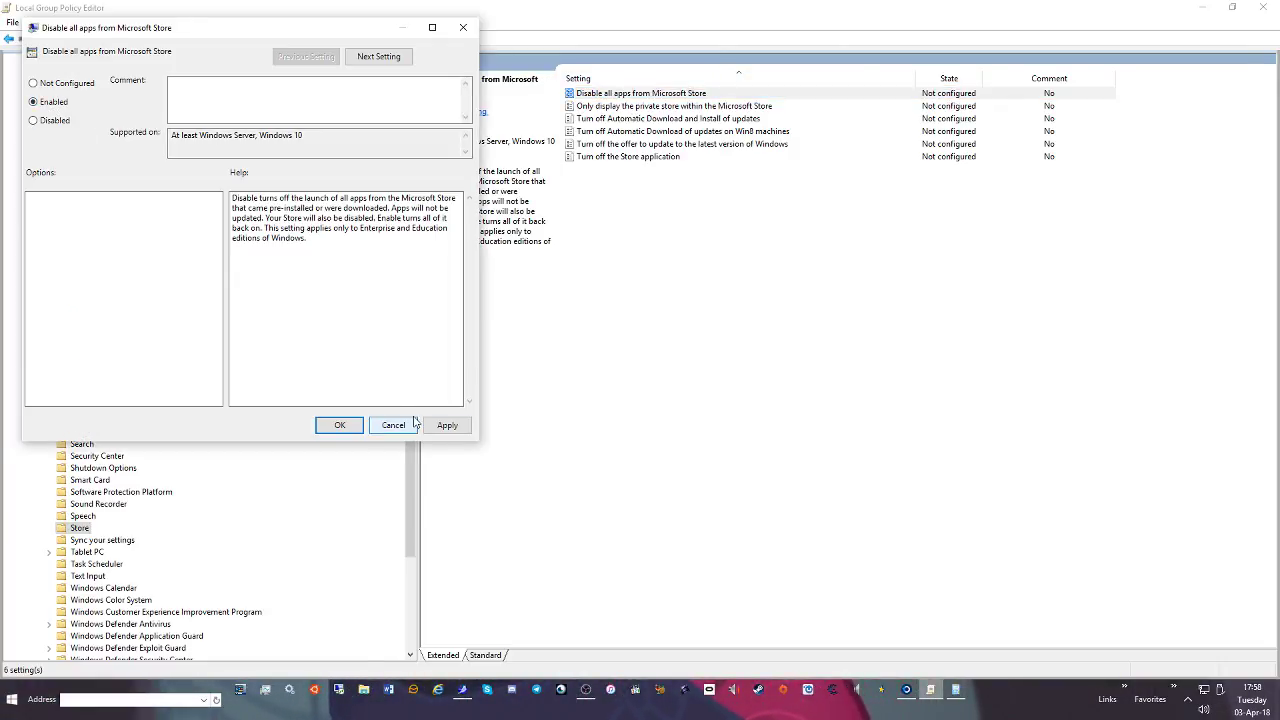
left_click(379, 57)
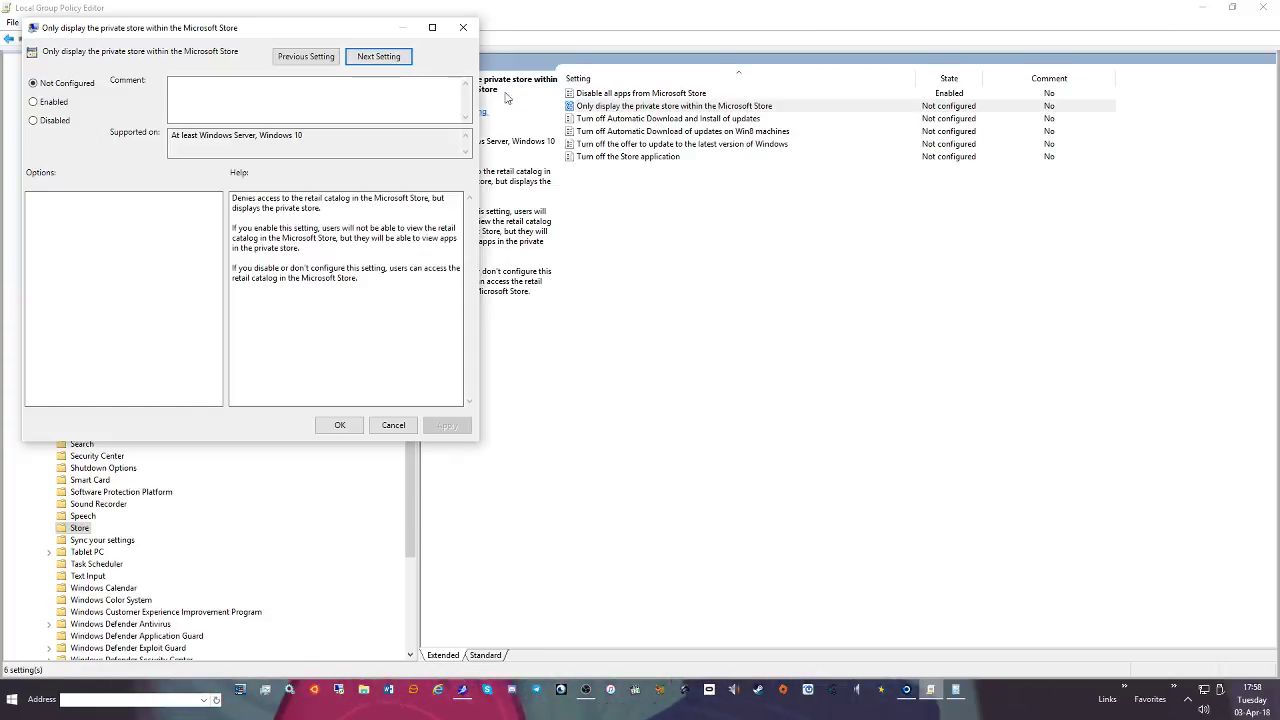
Enable the "Turn off Automatic Download and Install of updates" policy and the "Turn off Automatic Download of updates on Win8 machines" policy
left_click(379, 57)
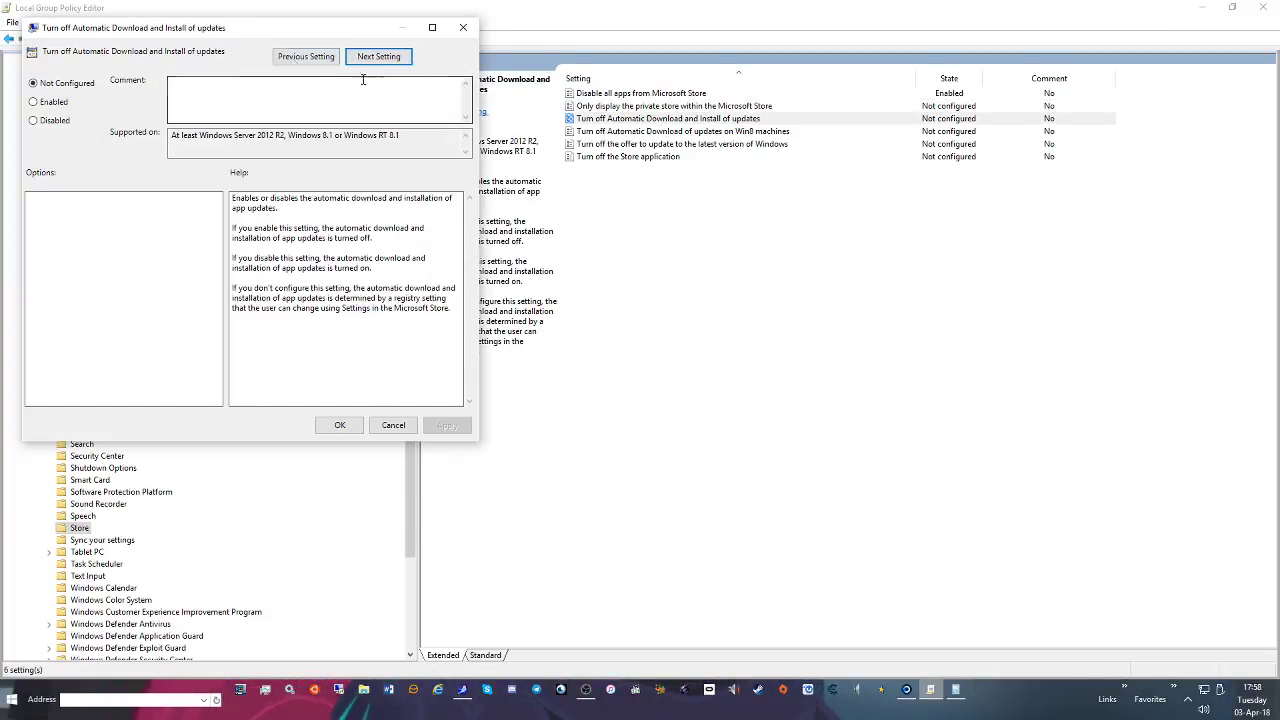
left_click_drag(208, 38, 319, 205)
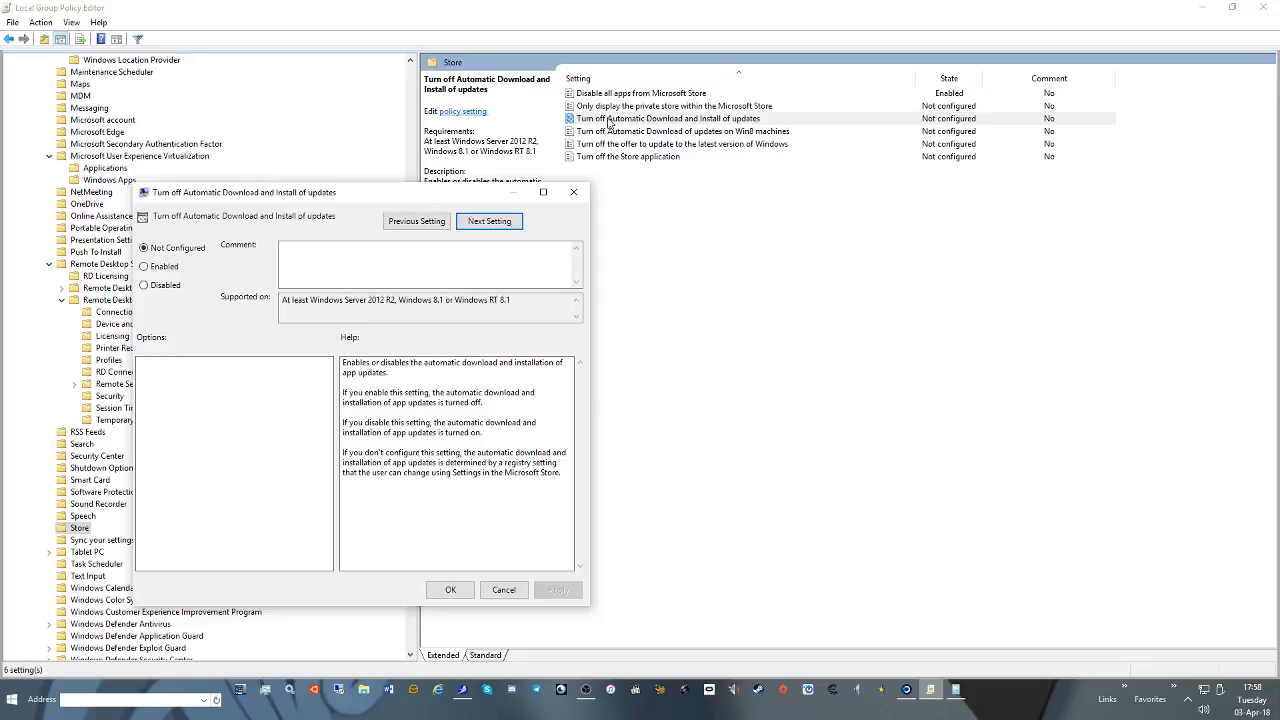
left_click(174, 268)
left_click(552, 590)
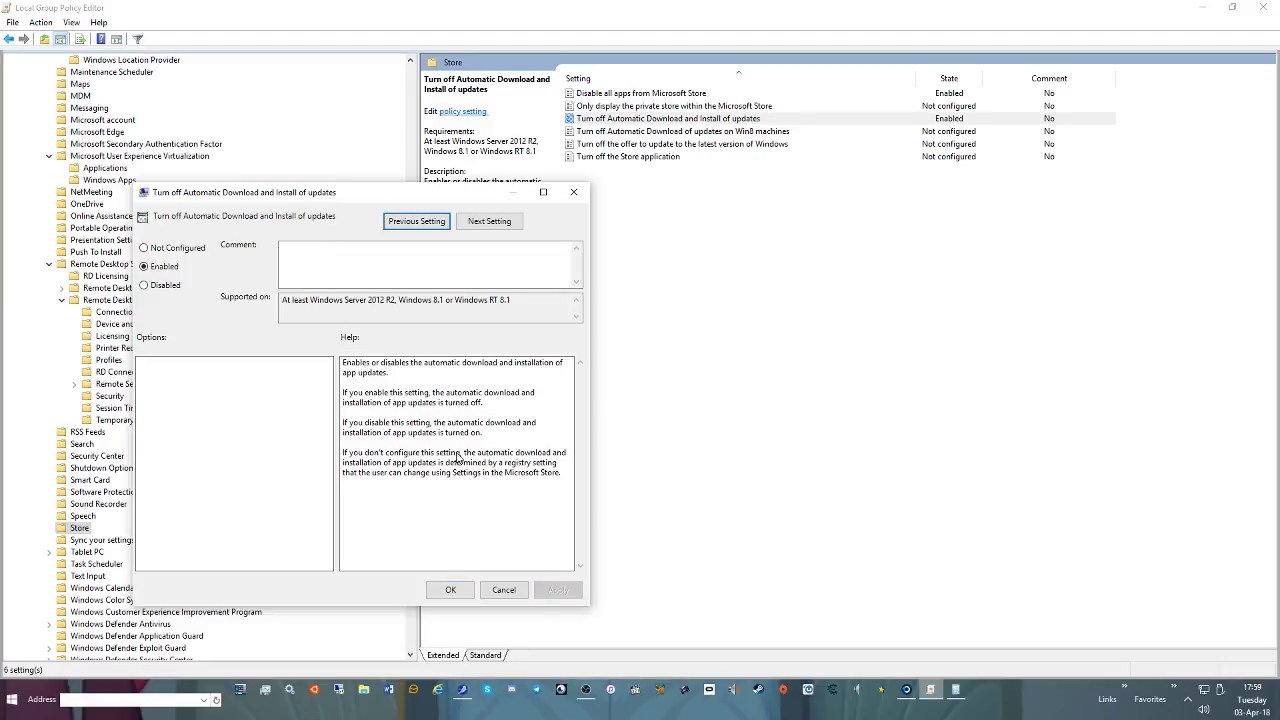
left_click(489, 222)
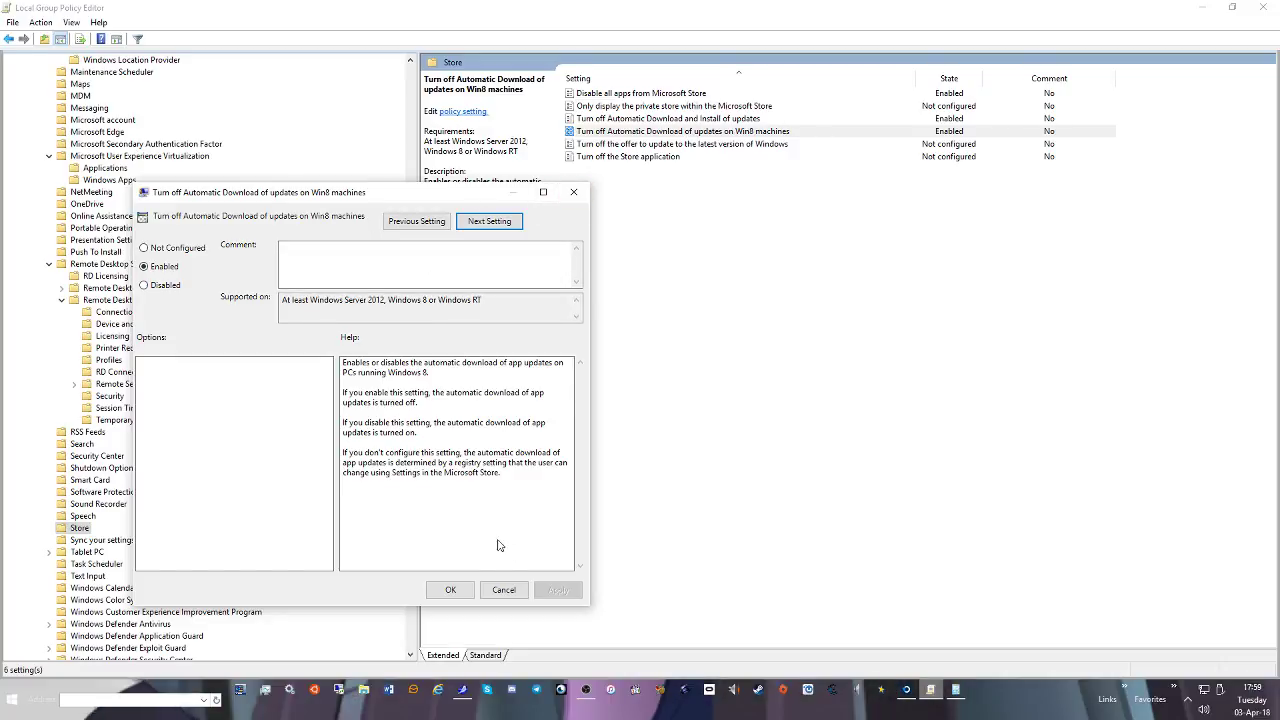
Enable the "Turn off the offer to update to the latest version of Windows" policy
left_click(487, 223)
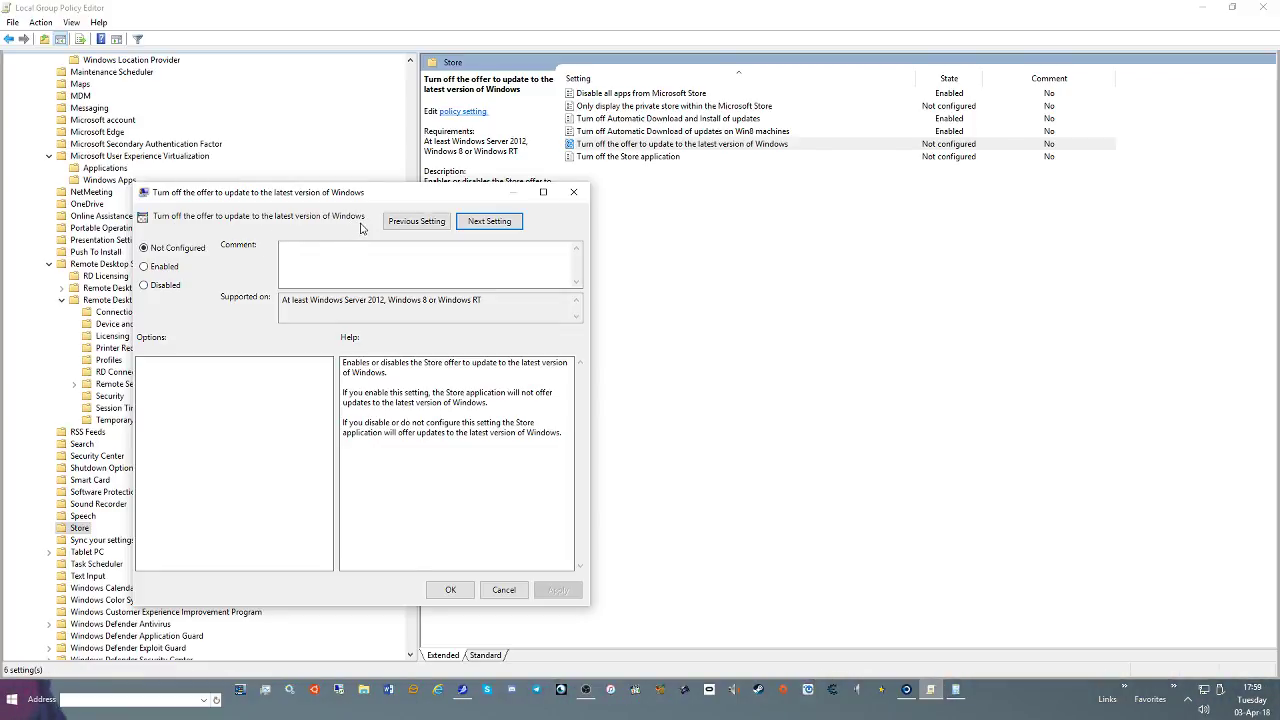
left_click_drag(470, 305, 374, 302)
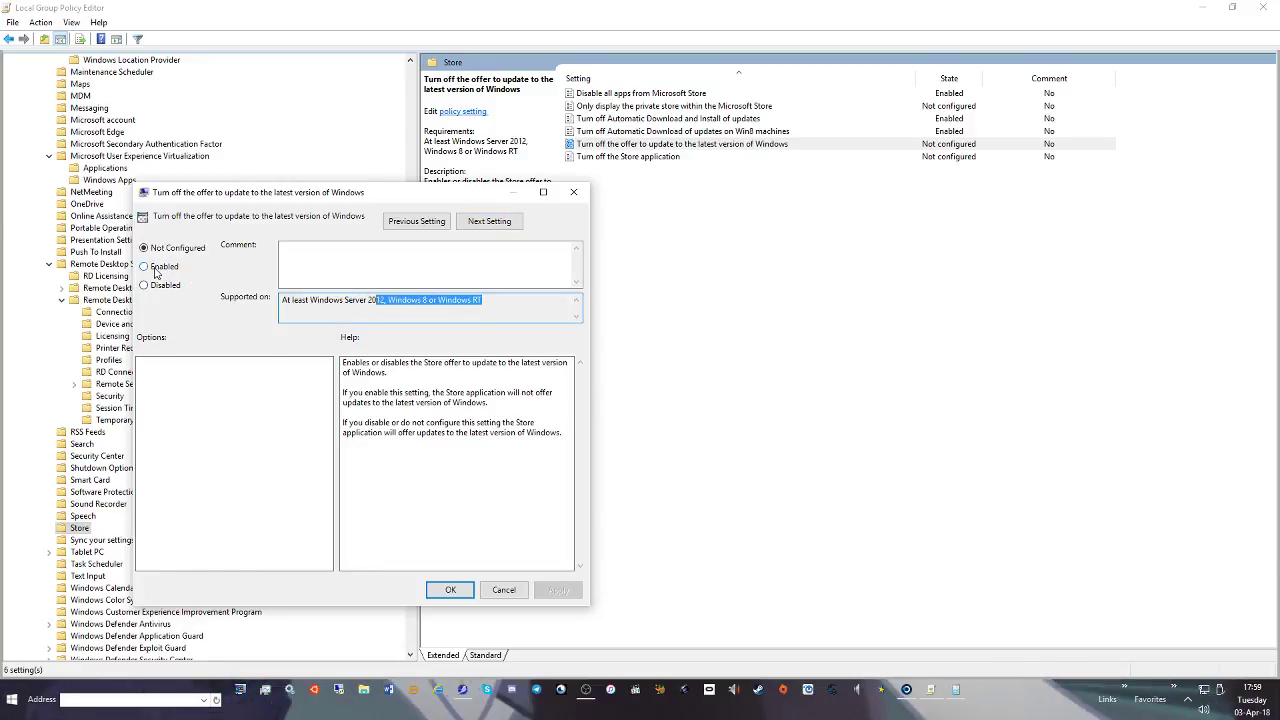
left_click(152, 267)
left_click(558, 590)
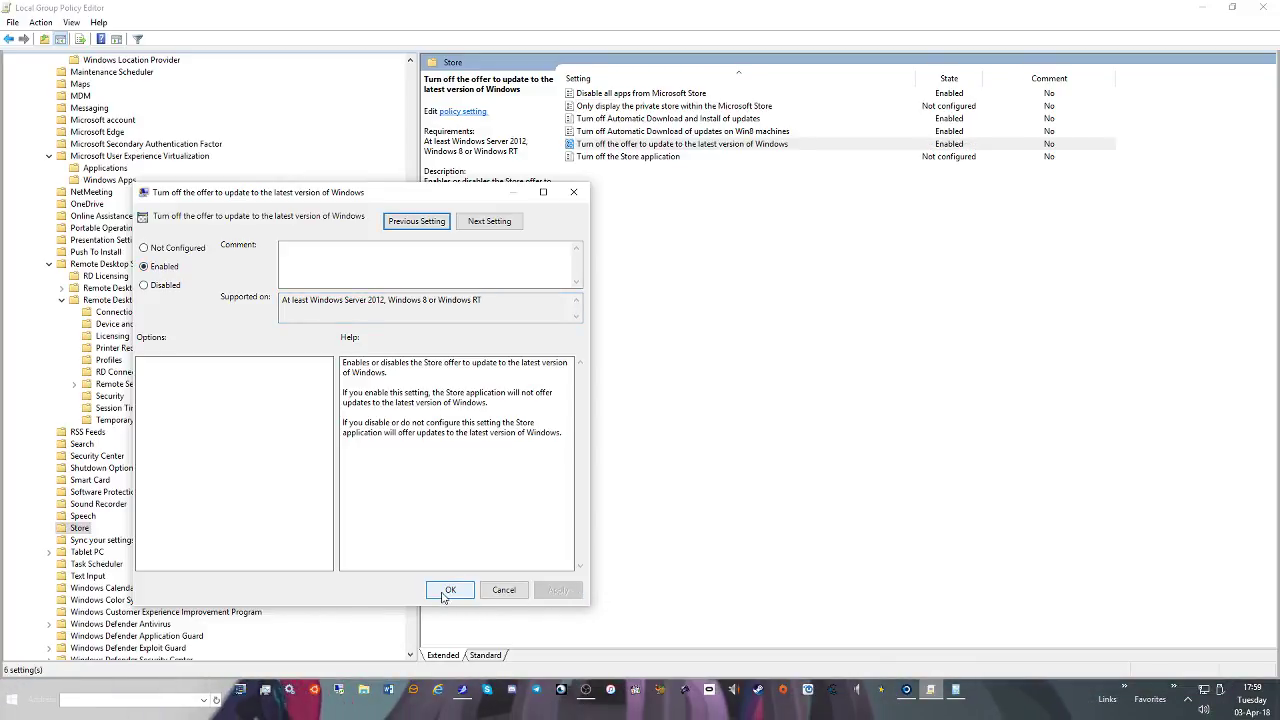
Enable the "Turn off the Store application" policy, check the universal applications listed in the Start menu, and close the policy
left_click(489, 221)
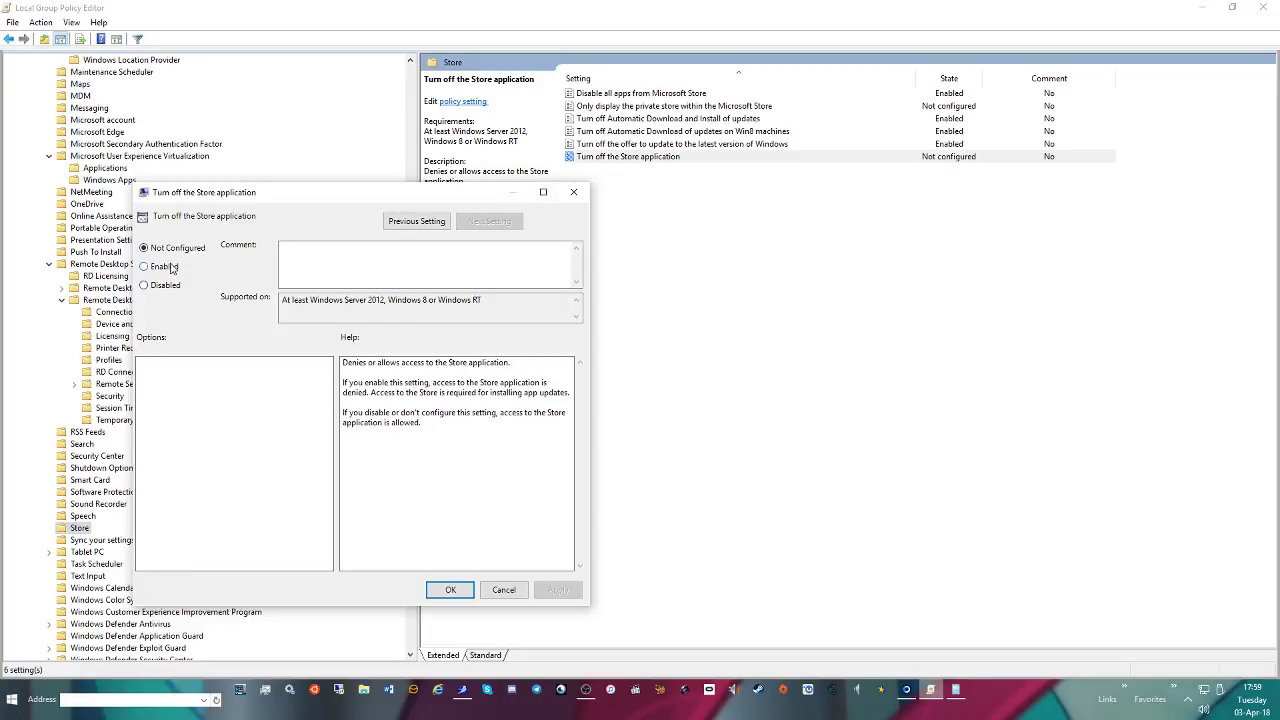
left_click(557, 596)
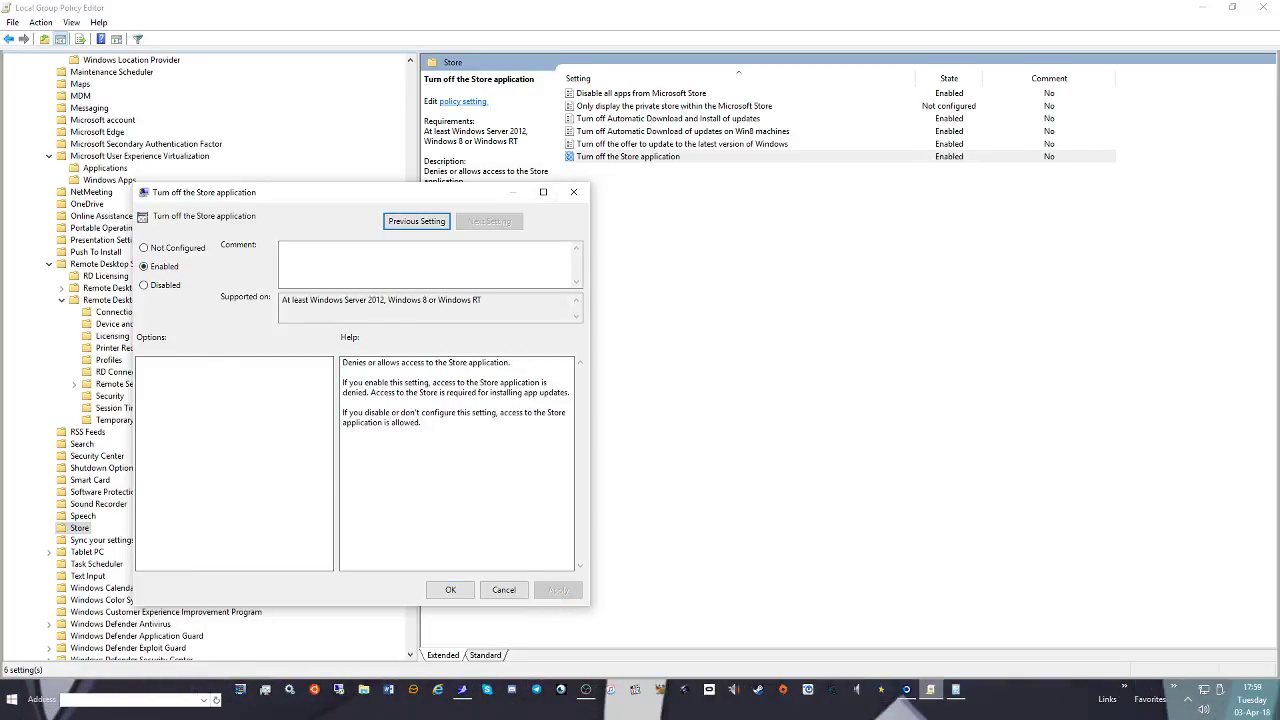
key("super")
mouse_move(285, 336)
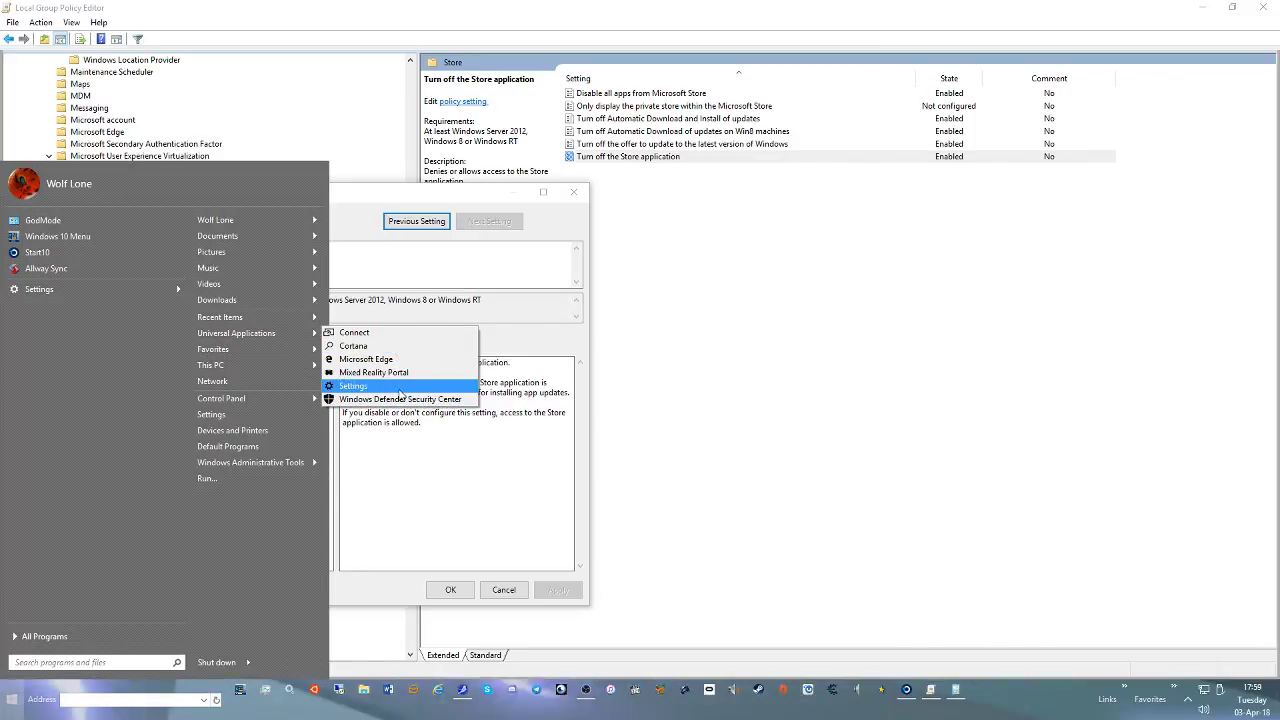
left_click(473, 459)
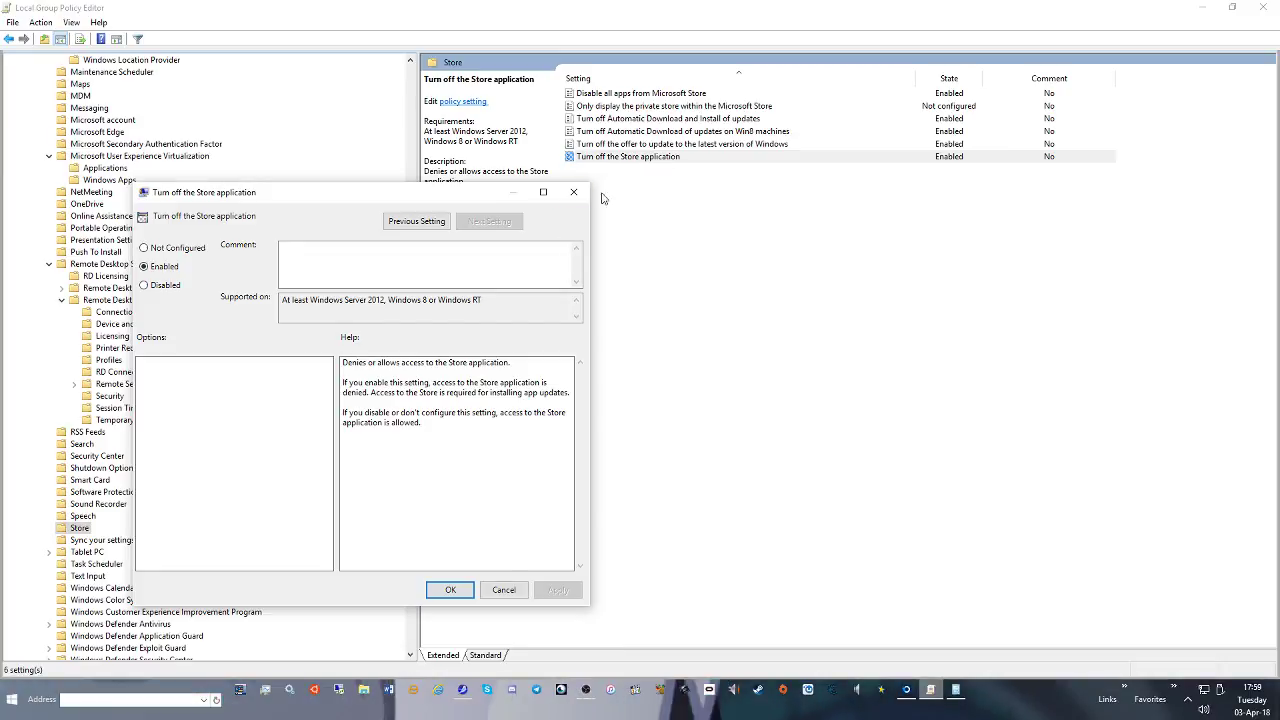
left_click(449, 590)
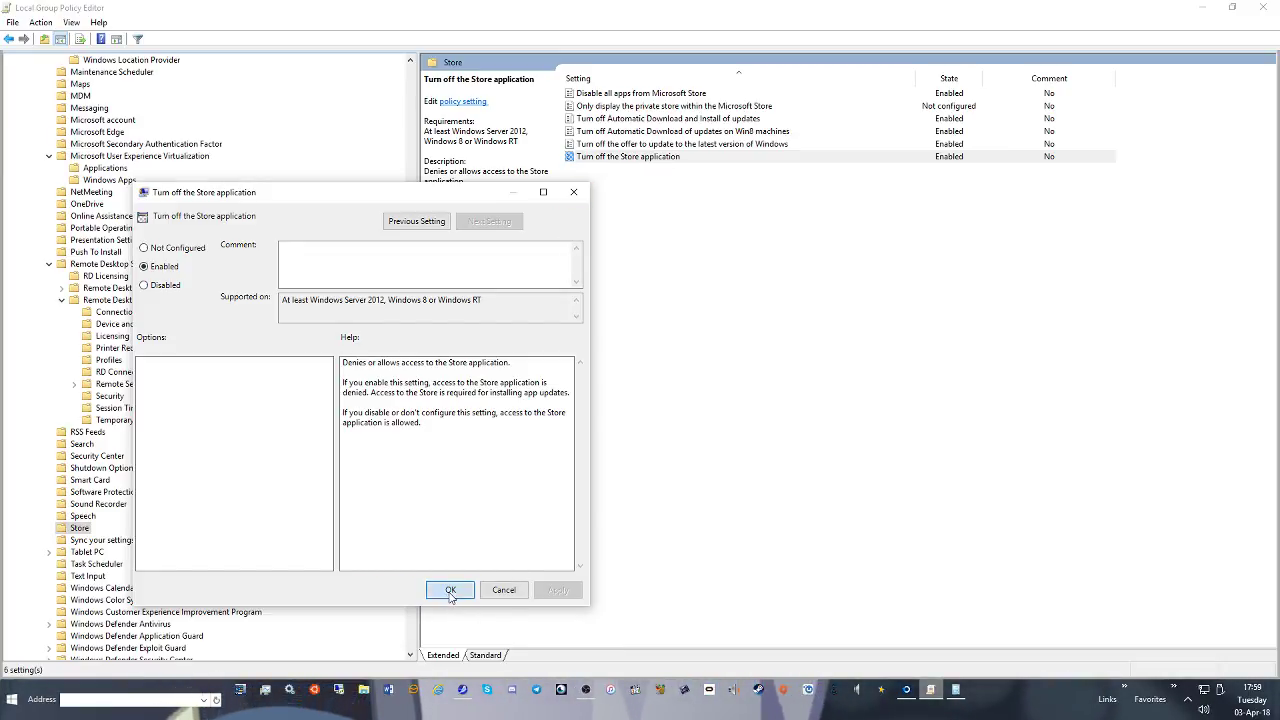
Disable the "Do not sync" policy in the Sync your settings folder
left_click(102, 540)
left_click(603, 95)
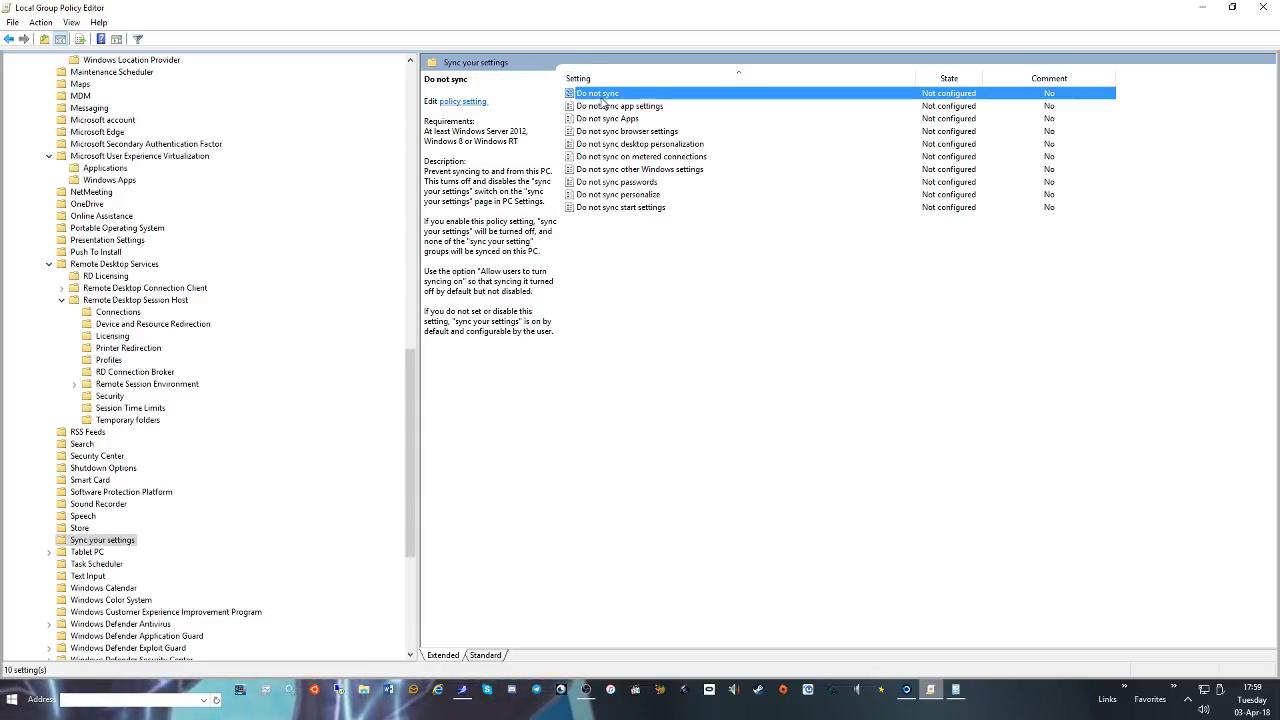
double_click(594, 96)
left_click_drag(200, 22, 303, 163)
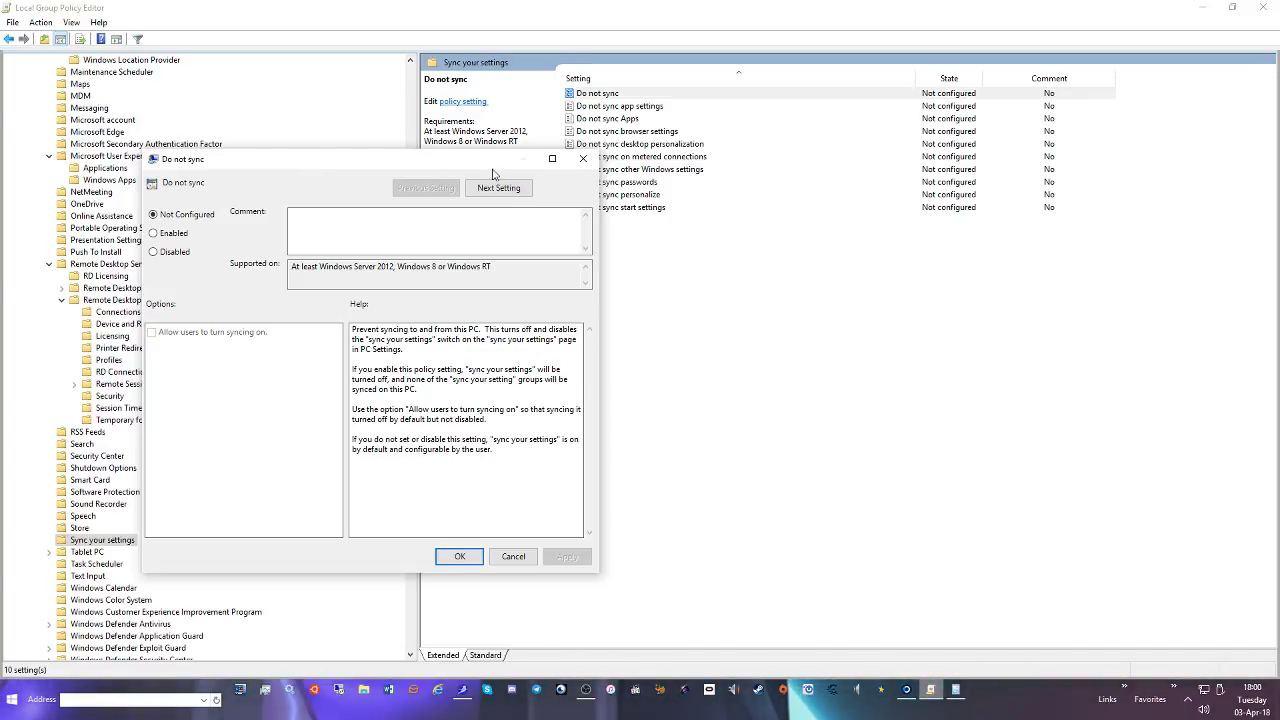
left_click_drag(476, 163, 364, 195)
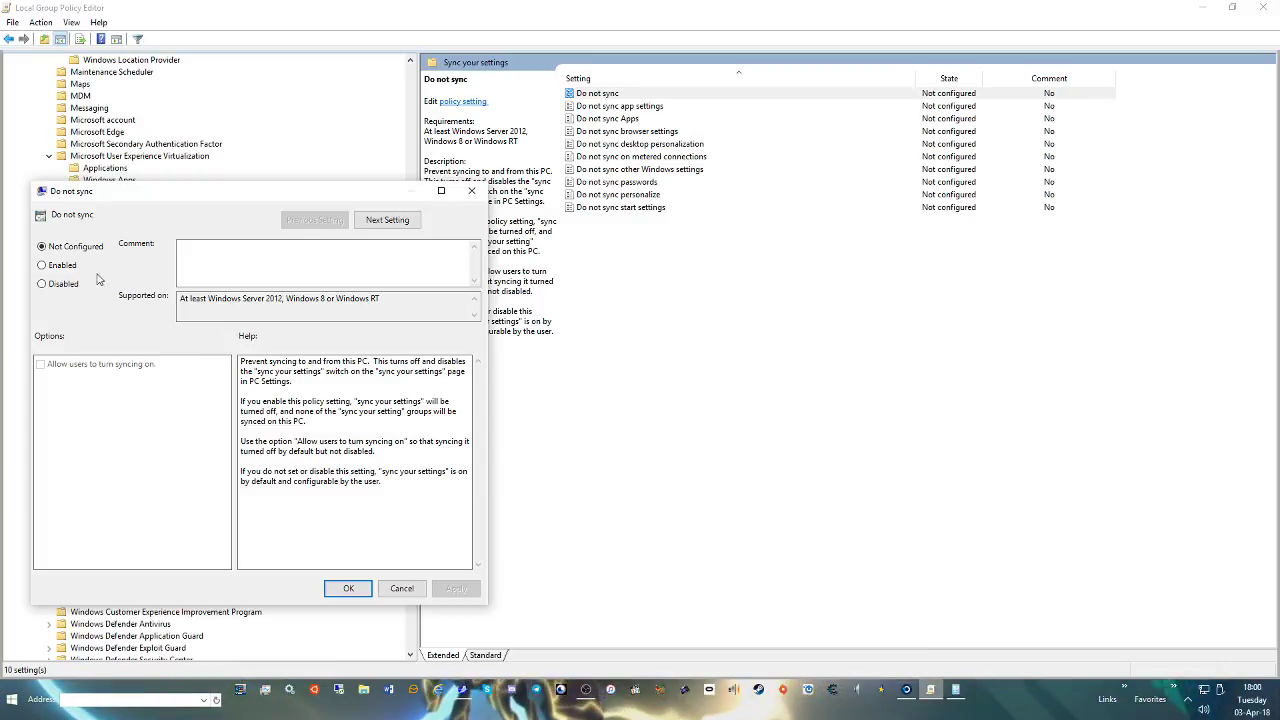
left_click_drag(205, 183, 271, 181)
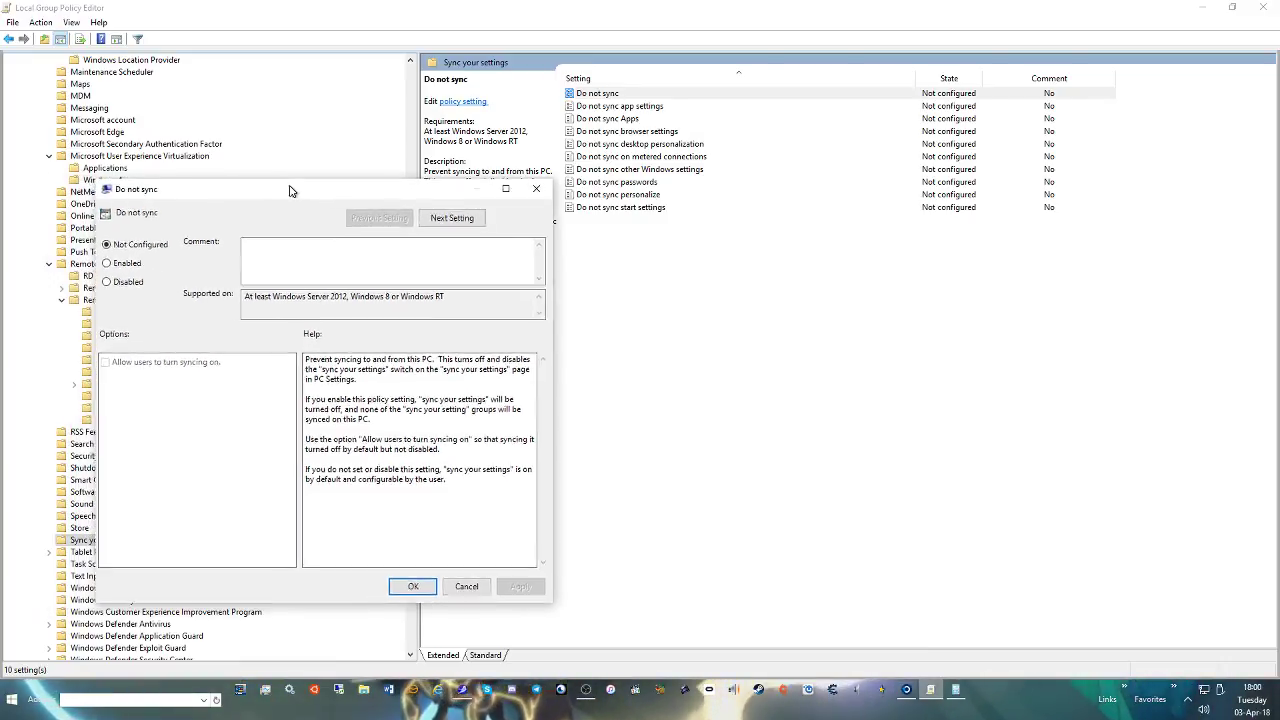
left_click(141, 283)
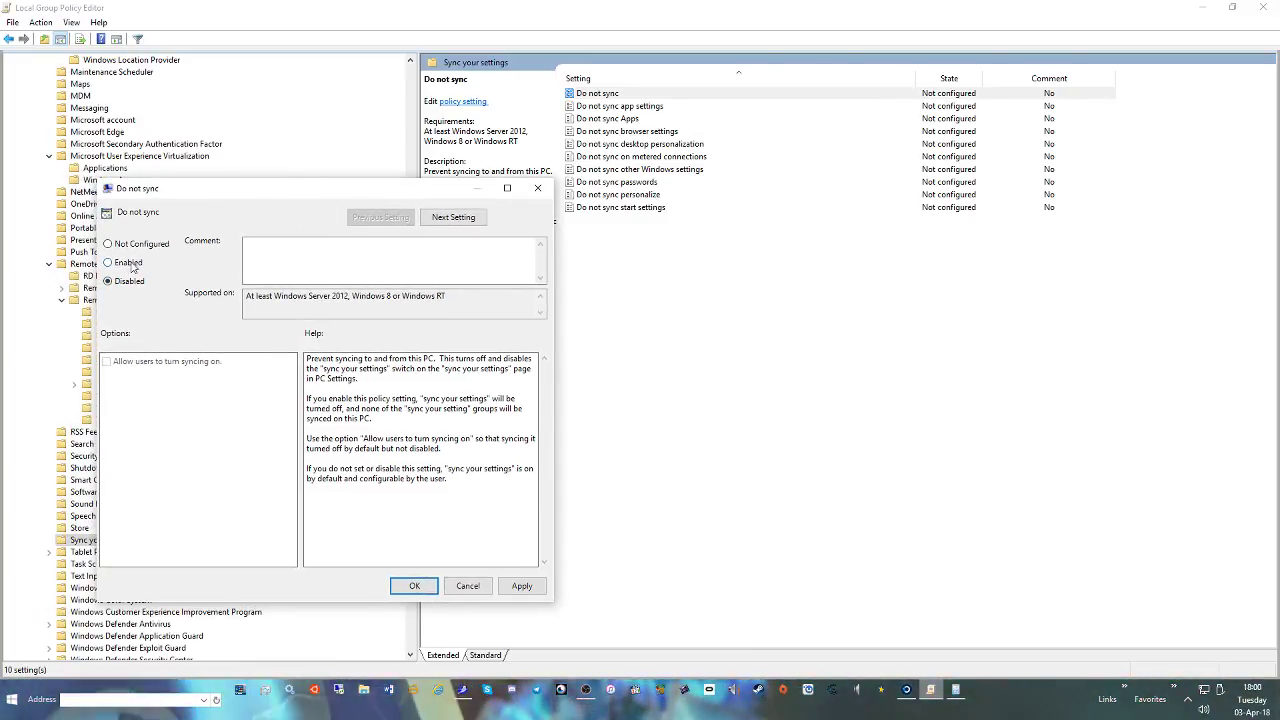
left_click(522, 586)
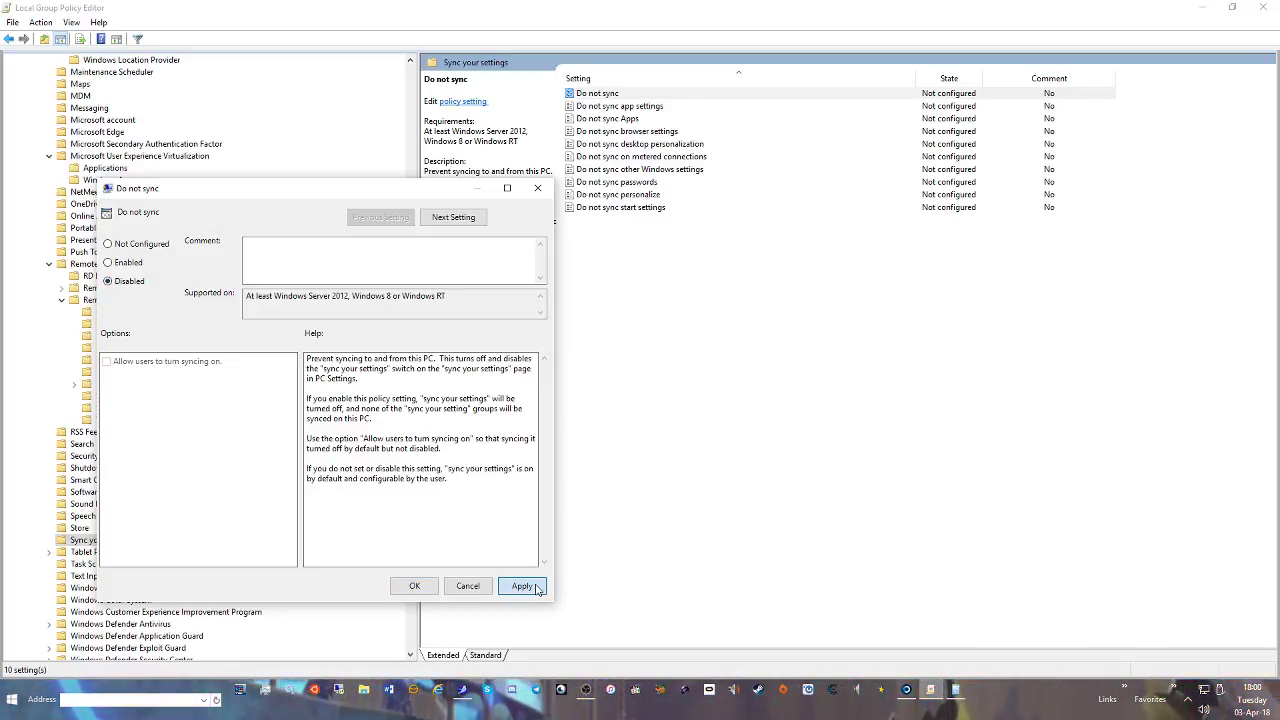
Disable the "Do not sync app settings" policy and enable the "Do not sync Apps" policy
left_click(460, 224)
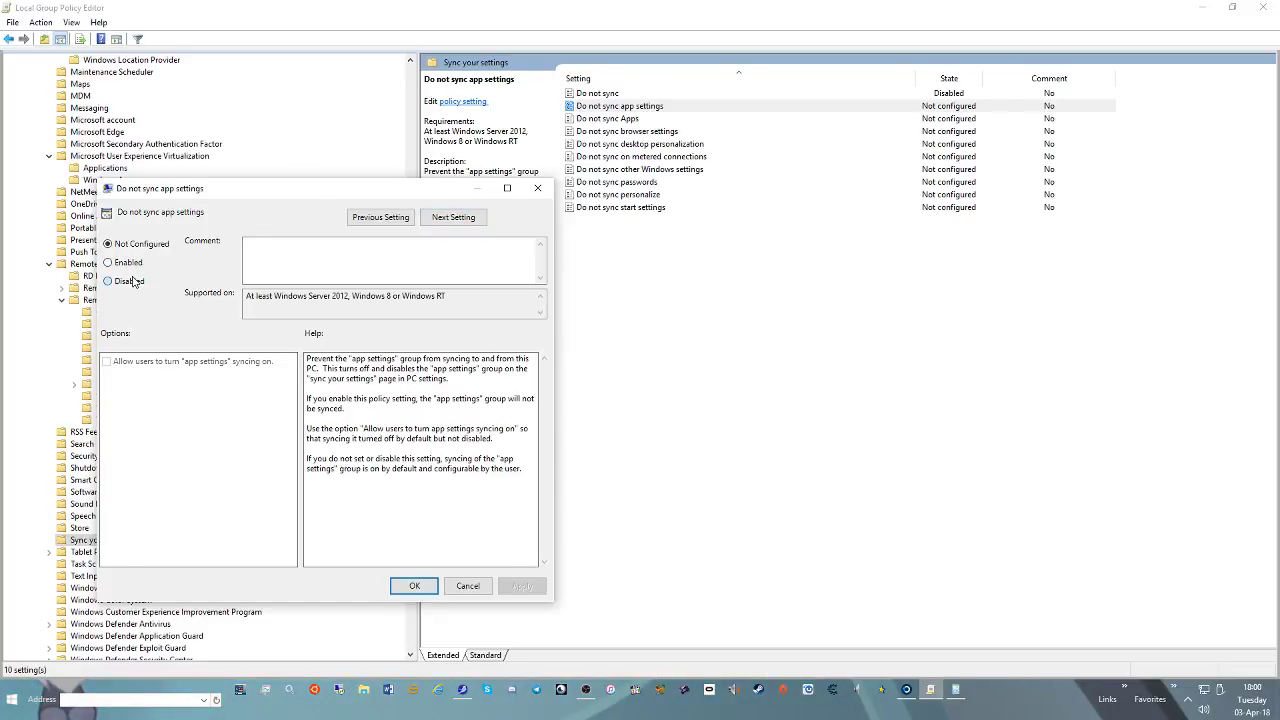
left_click(458, 218)
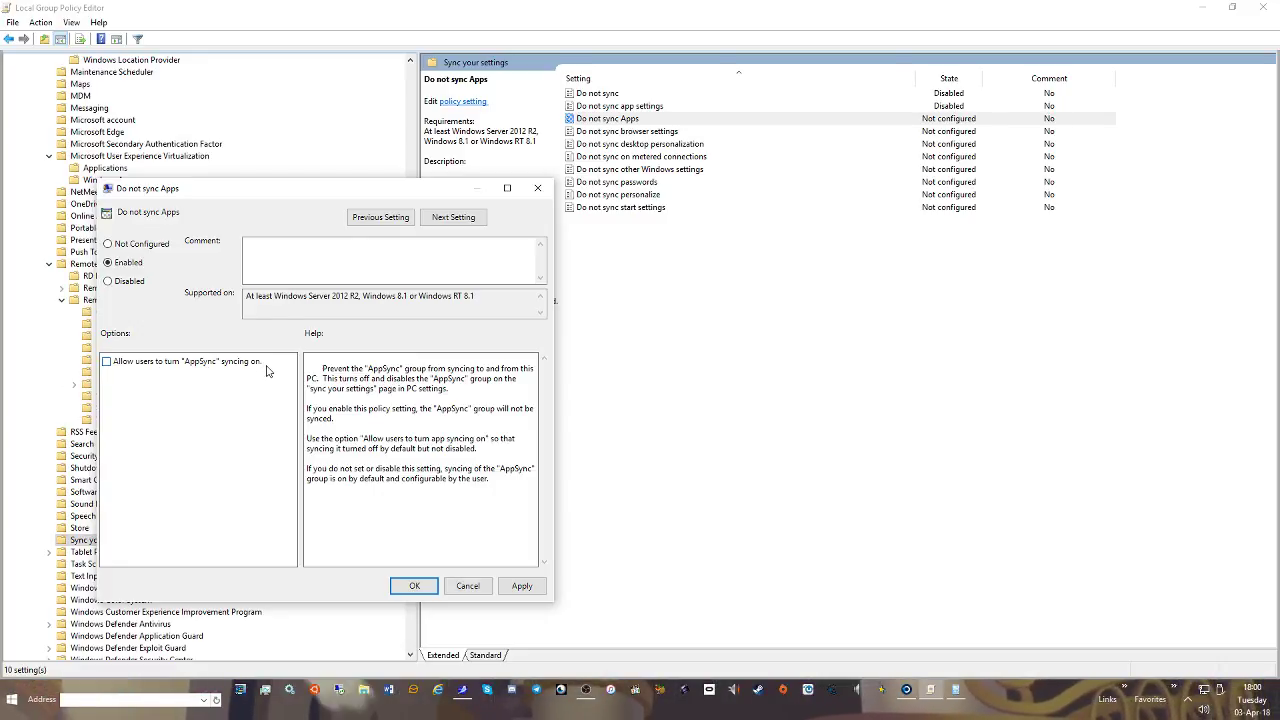
left_click(466, 227)
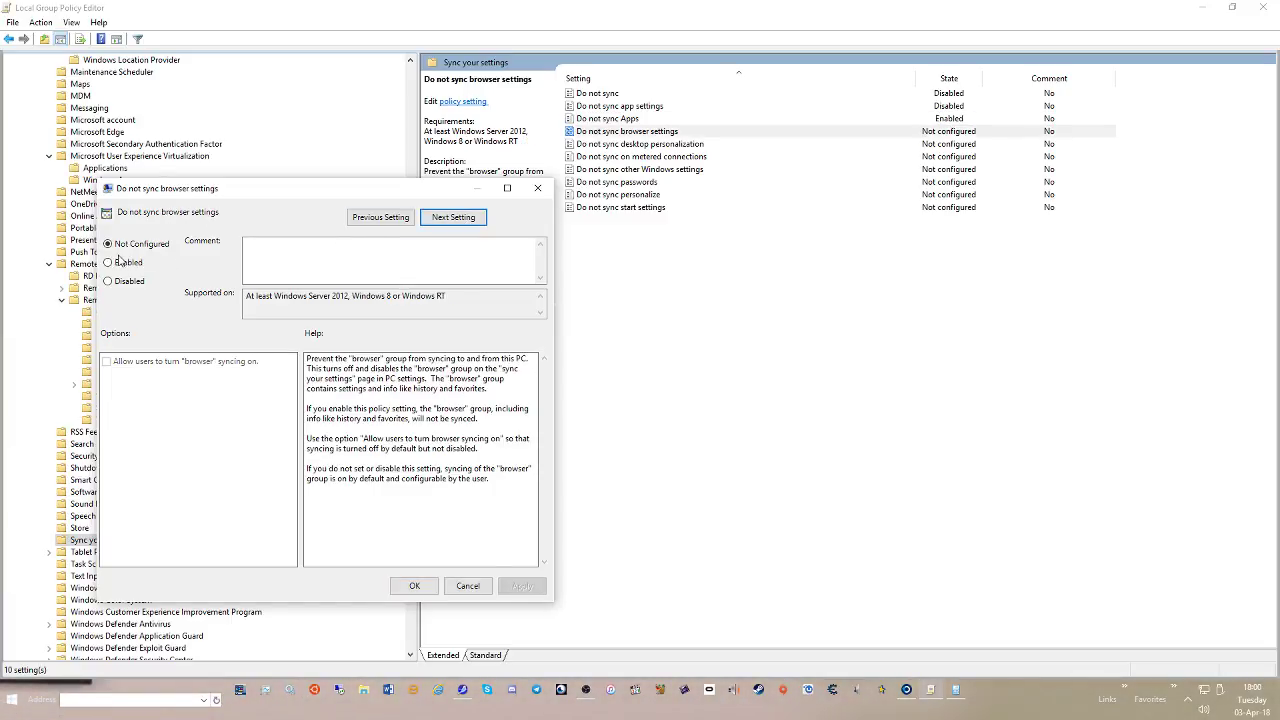
Disable the "Do not sync browser settings" policy and enable the "Do not sync desktop personalization" policy
left_click(140, 285)
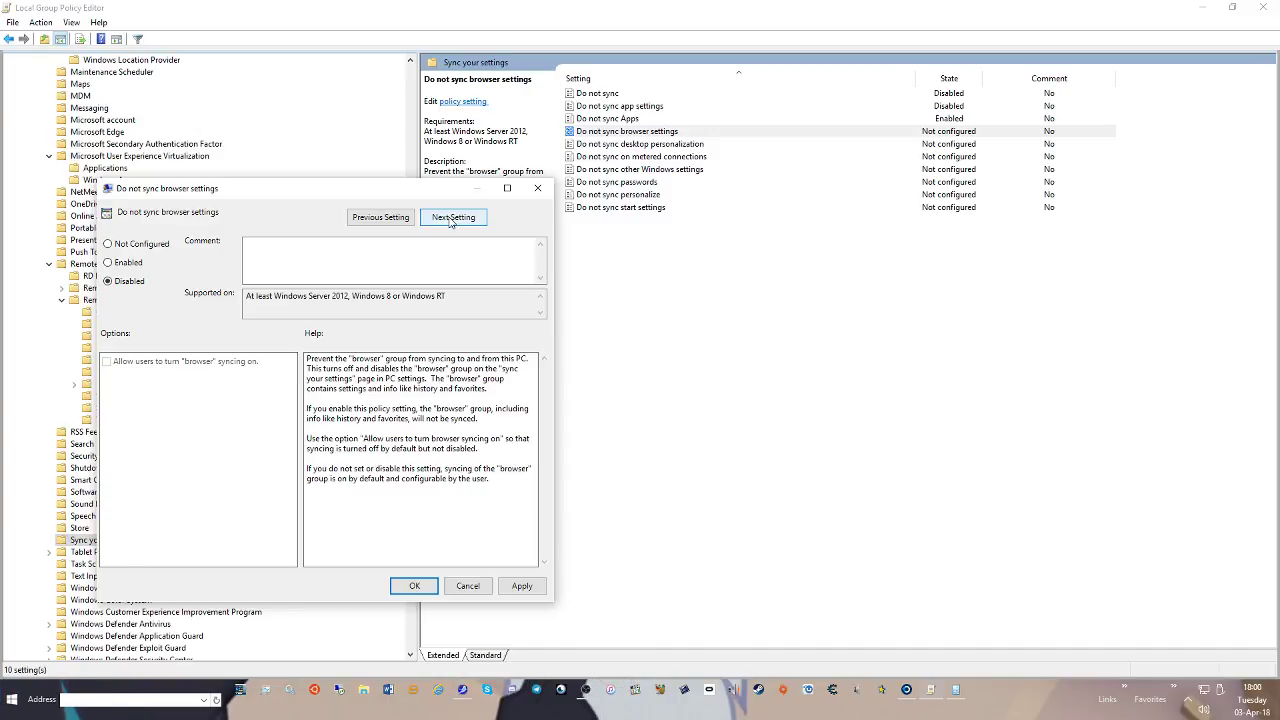
left_click(452, 218)
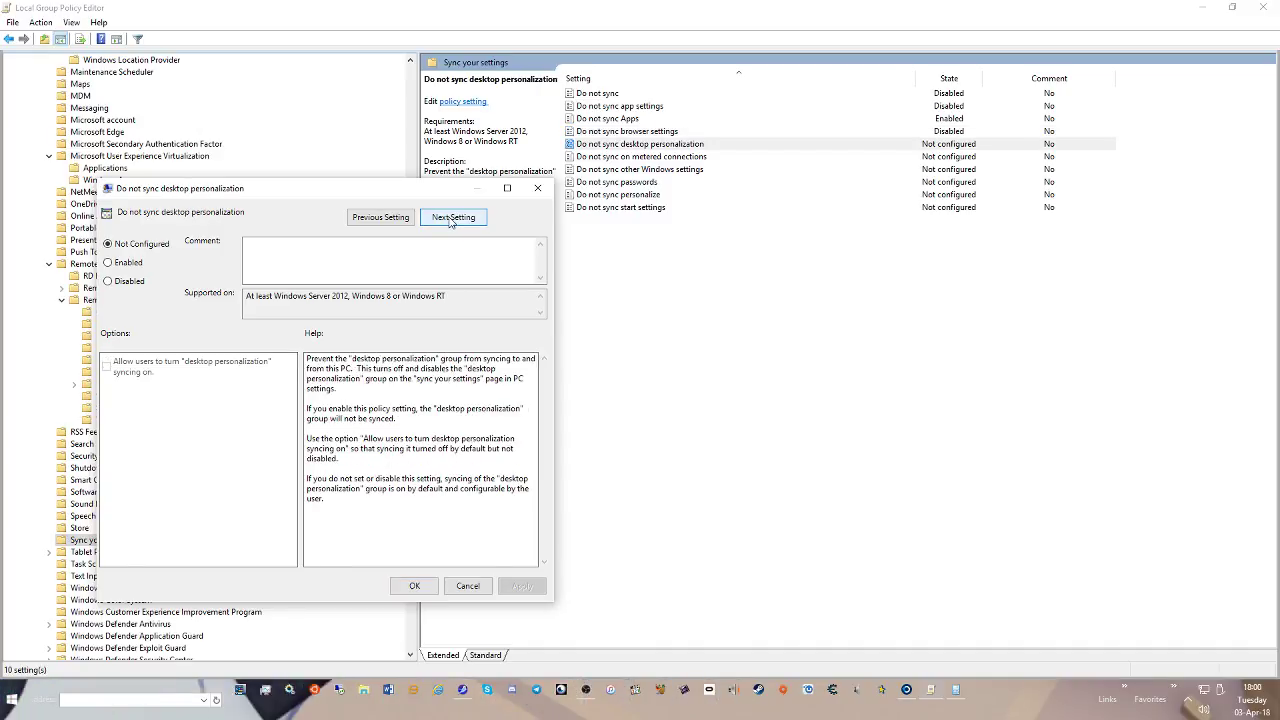
left_click(126, 262)
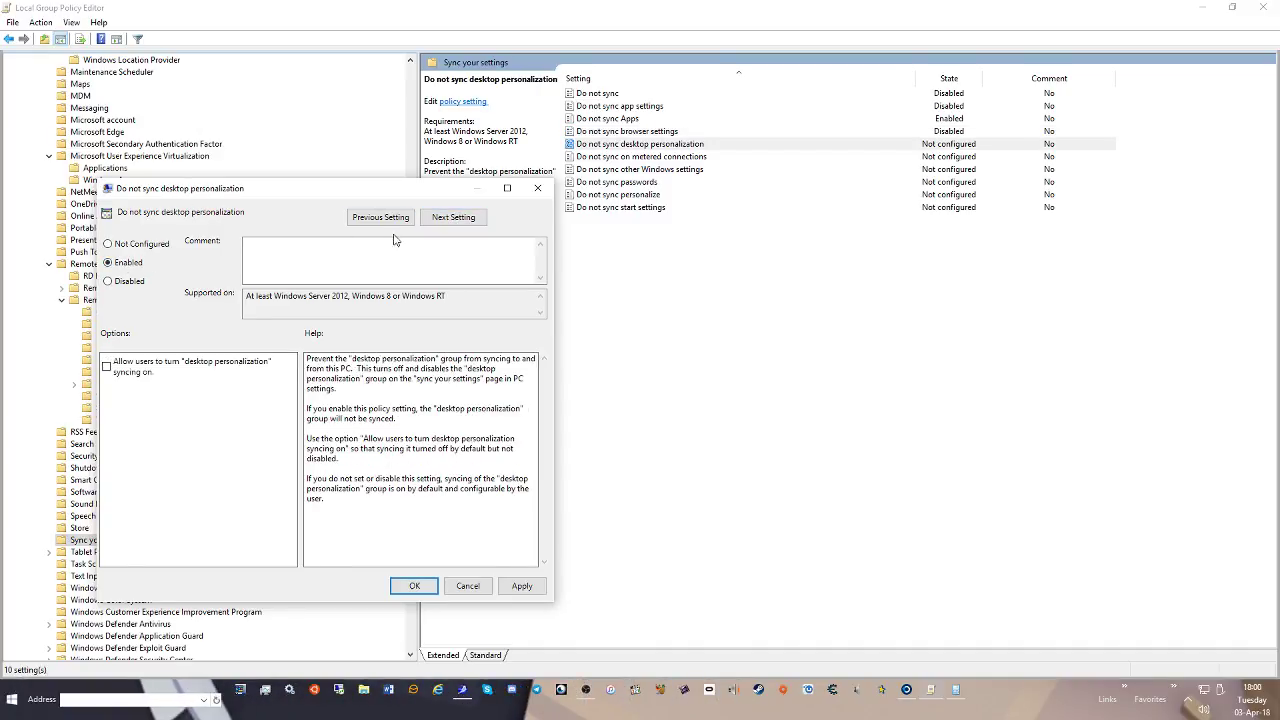
left_click(470, 220)
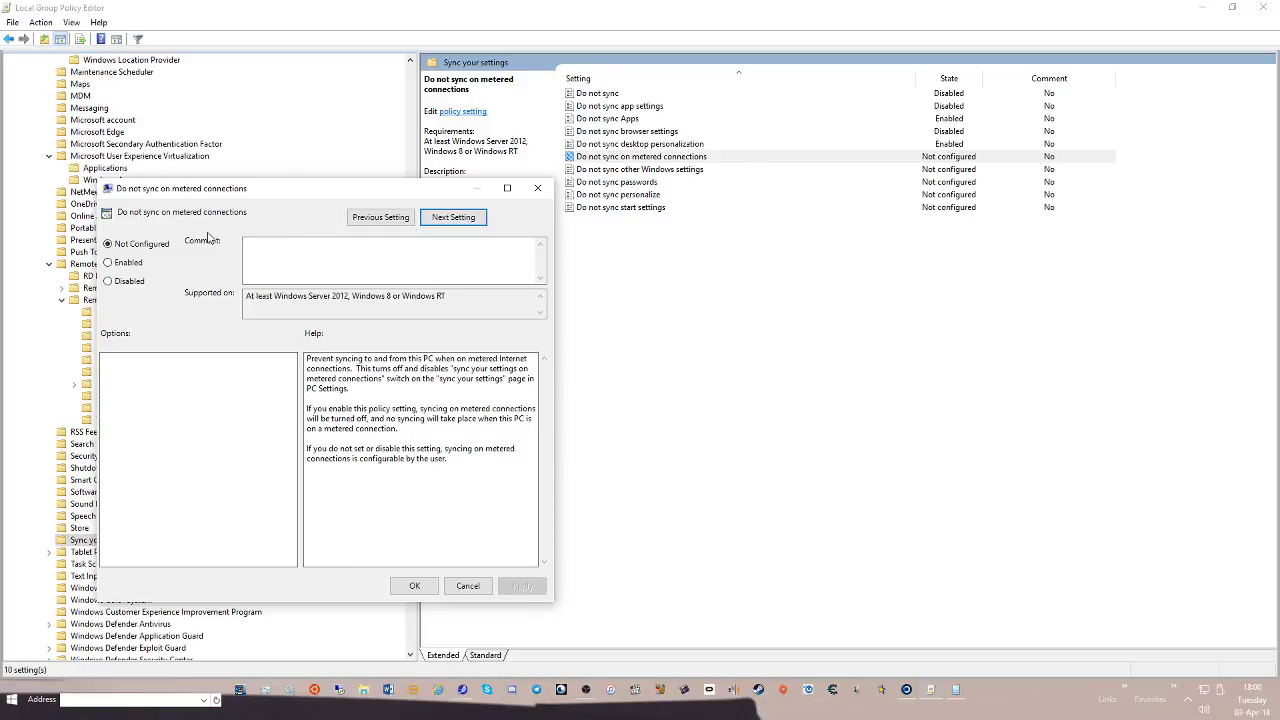
Enable the "Do not sync on metered connections" policy and disable the "Do not sync other Windows settings" policy
left_click(108, 262)
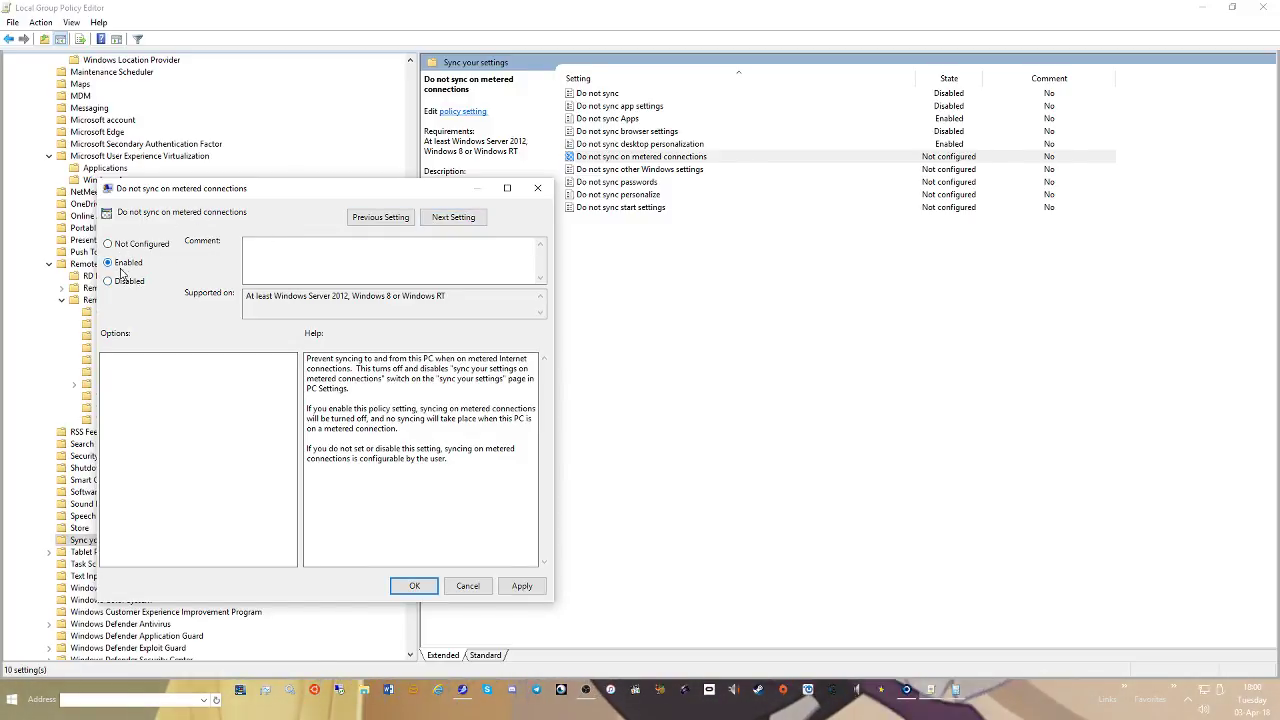
left_click(443, 217)
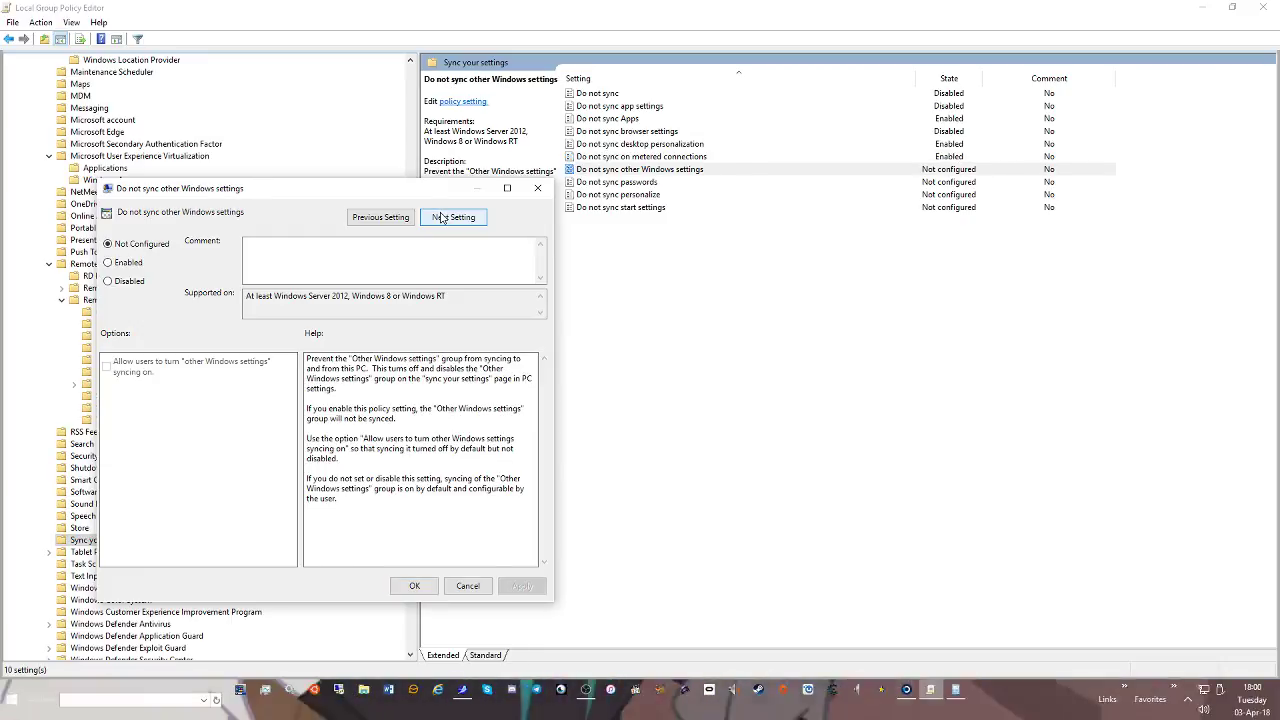
left_click(108, 281)
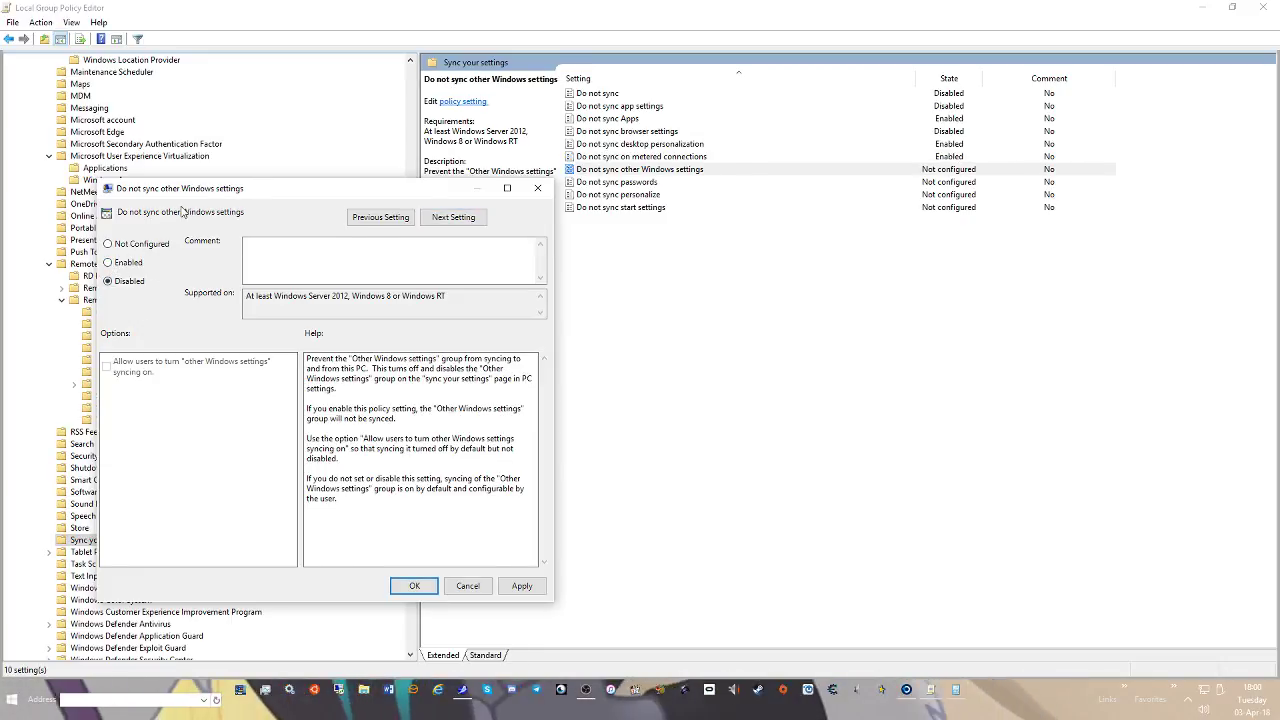
left_click(466, 220)
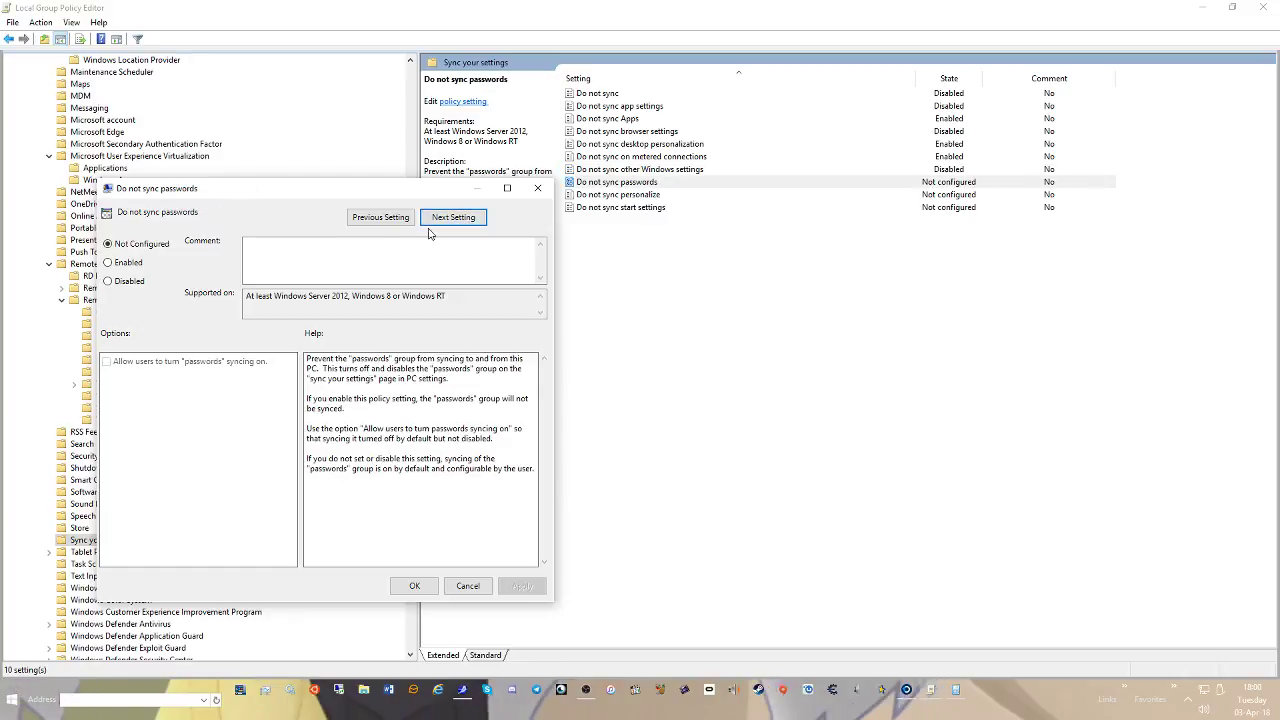
Disable the "Do not sync passwords" policy and enable the "Do not sync personalize" policy
left_click(150, 288)
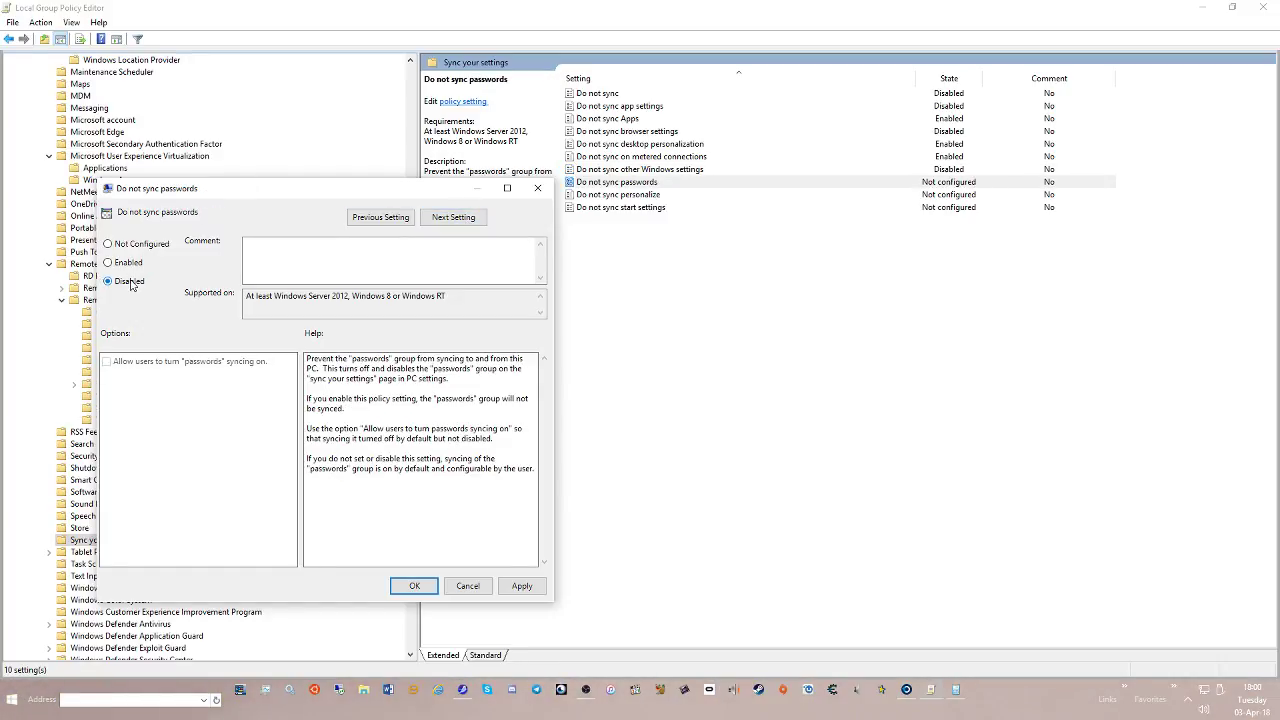
left_click(448, 222)
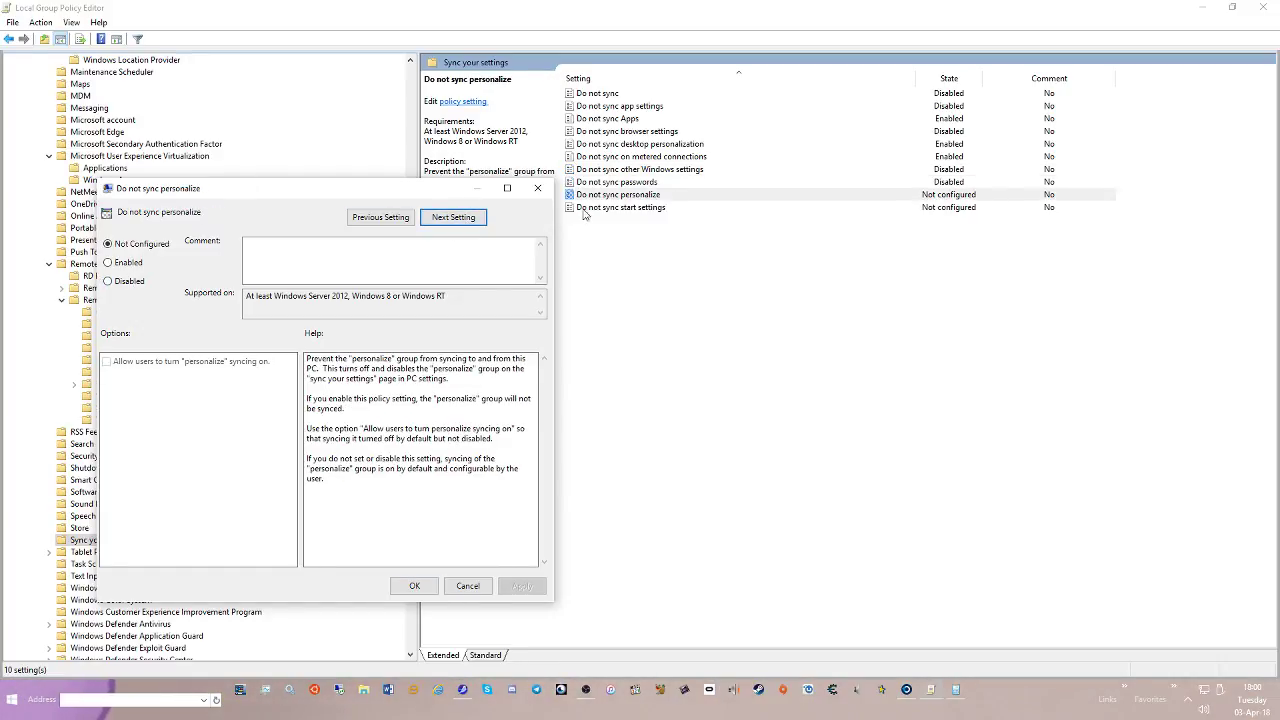
left_click(139, 265)
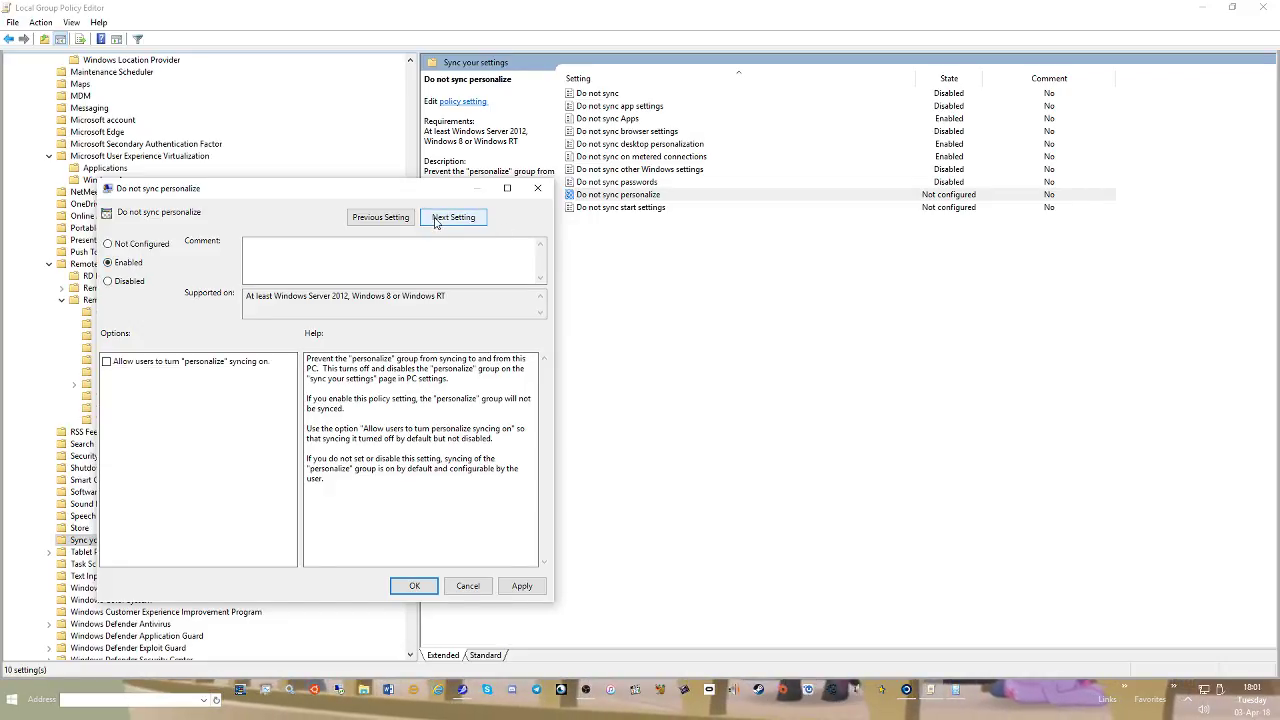
left_click(435, 222)
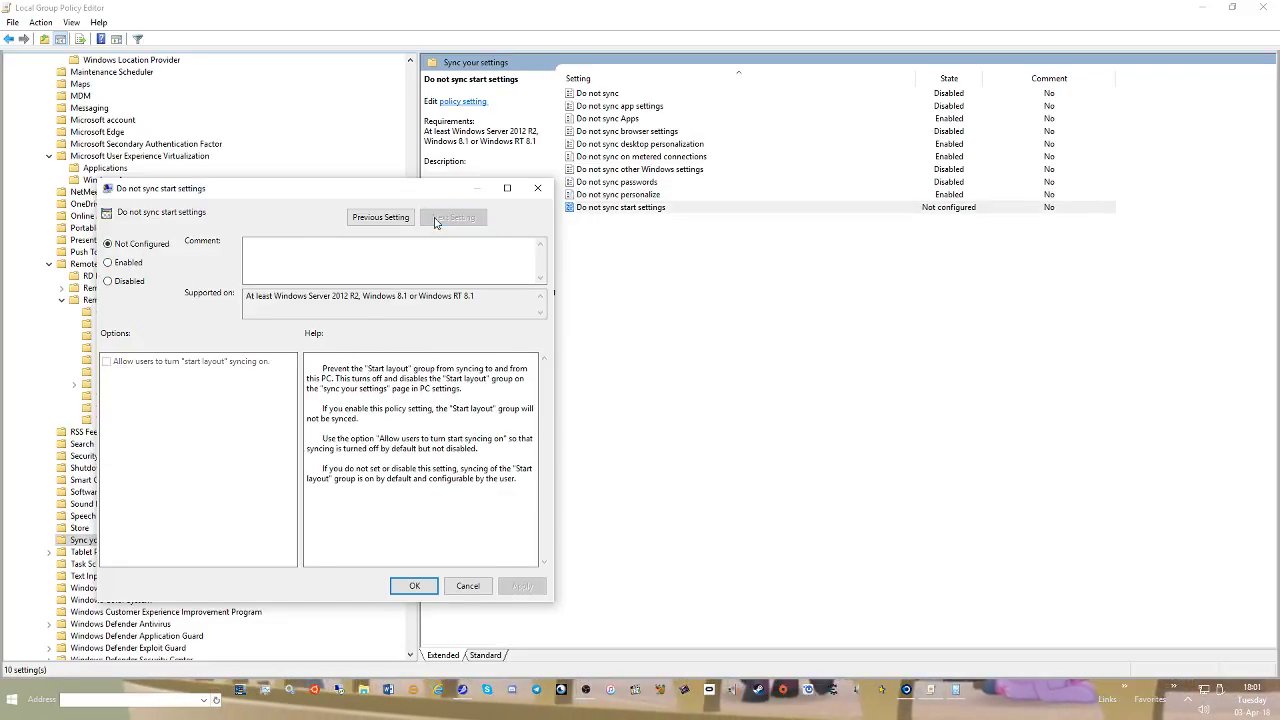
Enable the "Do not sync start settings" policy and close its settings
left_click(124, 264)
left_click(522, 585)
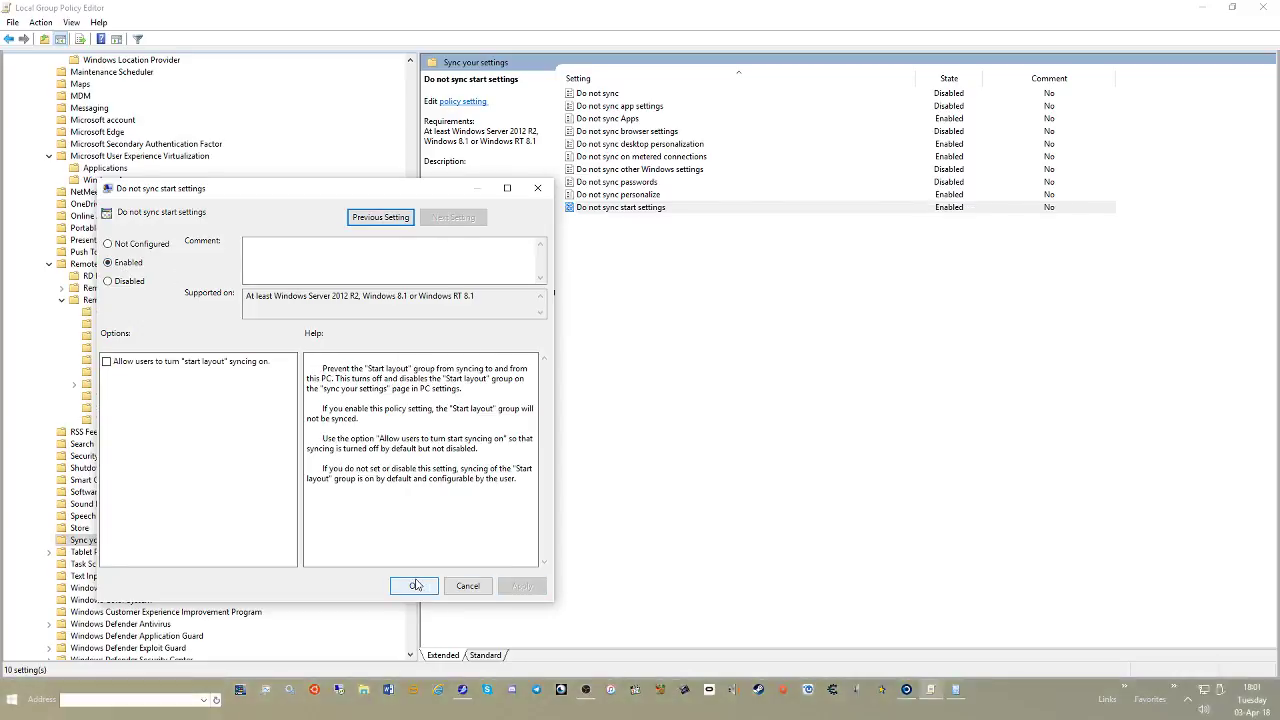
left_click(414, 585)
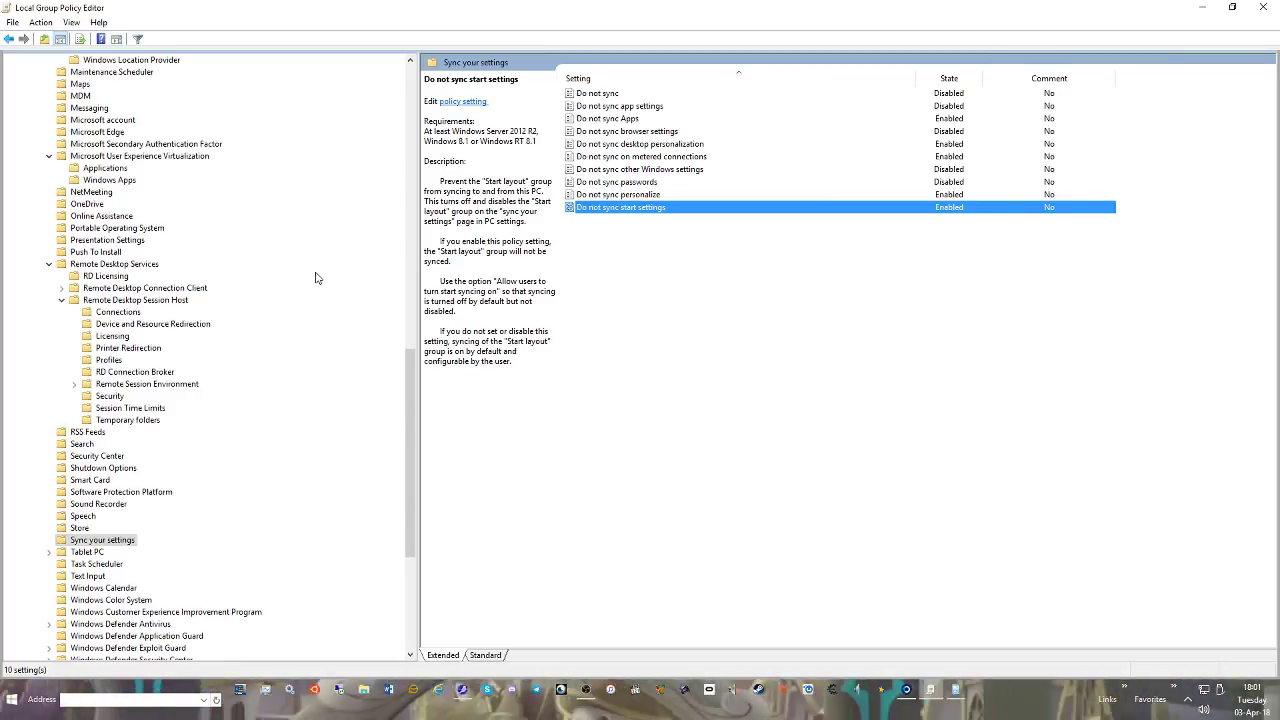
Expand the Tablet PC policy folder and review the policies in its Accessories subfolder
left_click(96, 552)
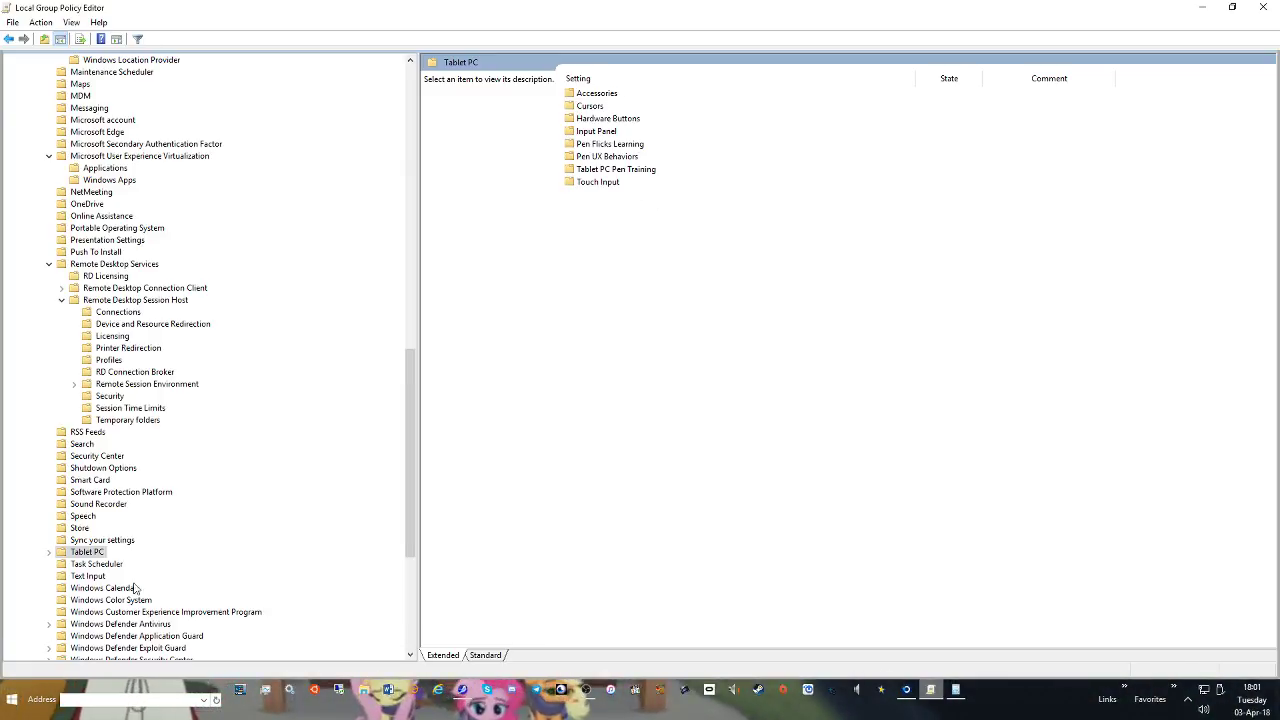
left_click(48, 552)
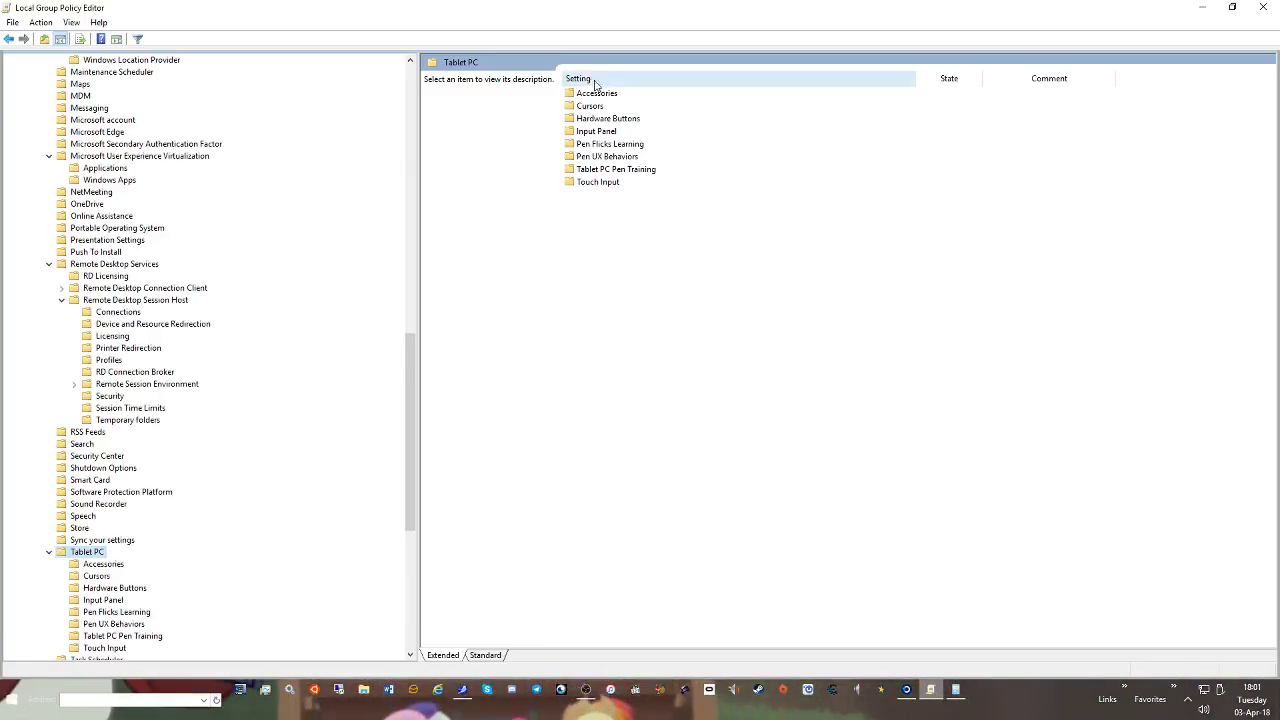
left_click(625, 119)
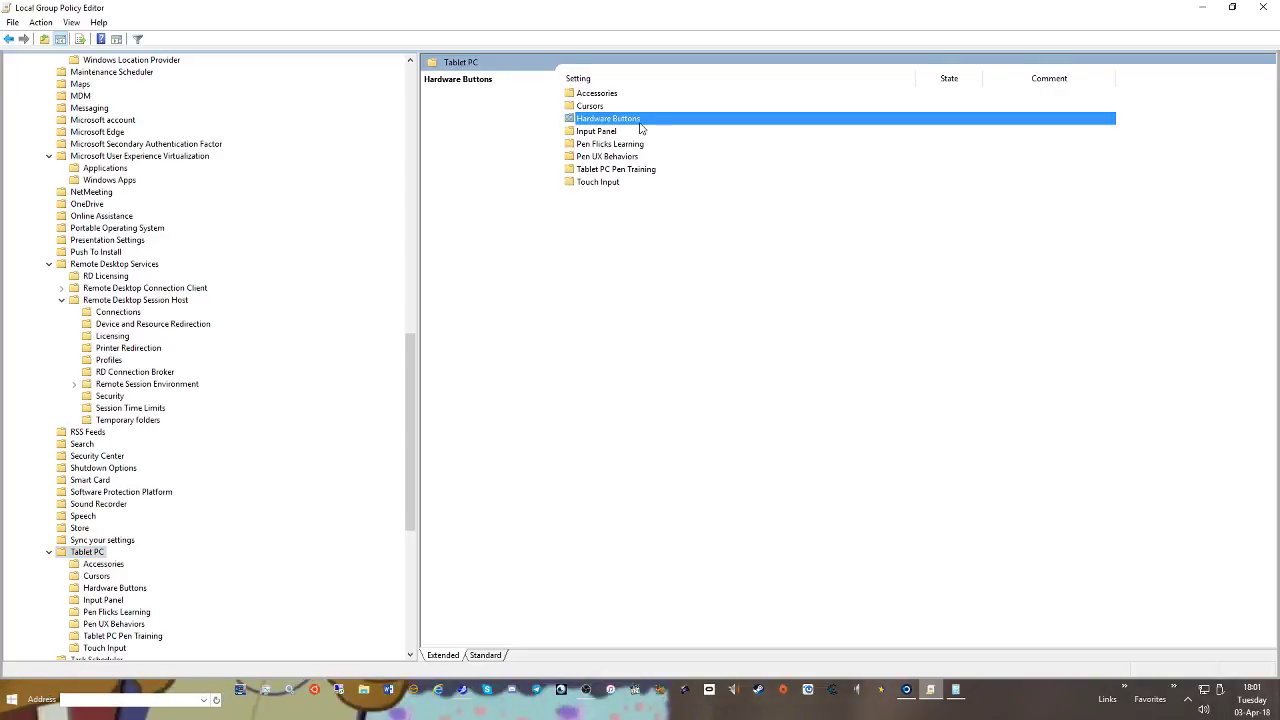
left_click(576, 106)
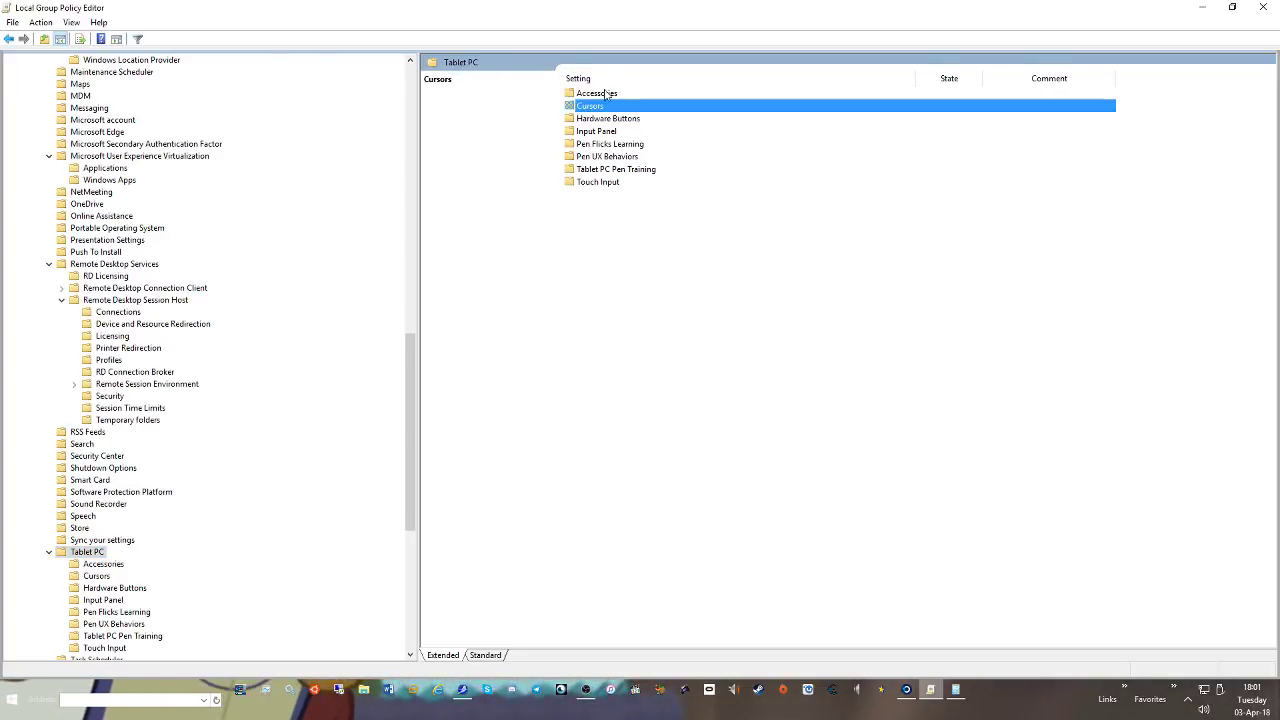
left_click(606, 93)
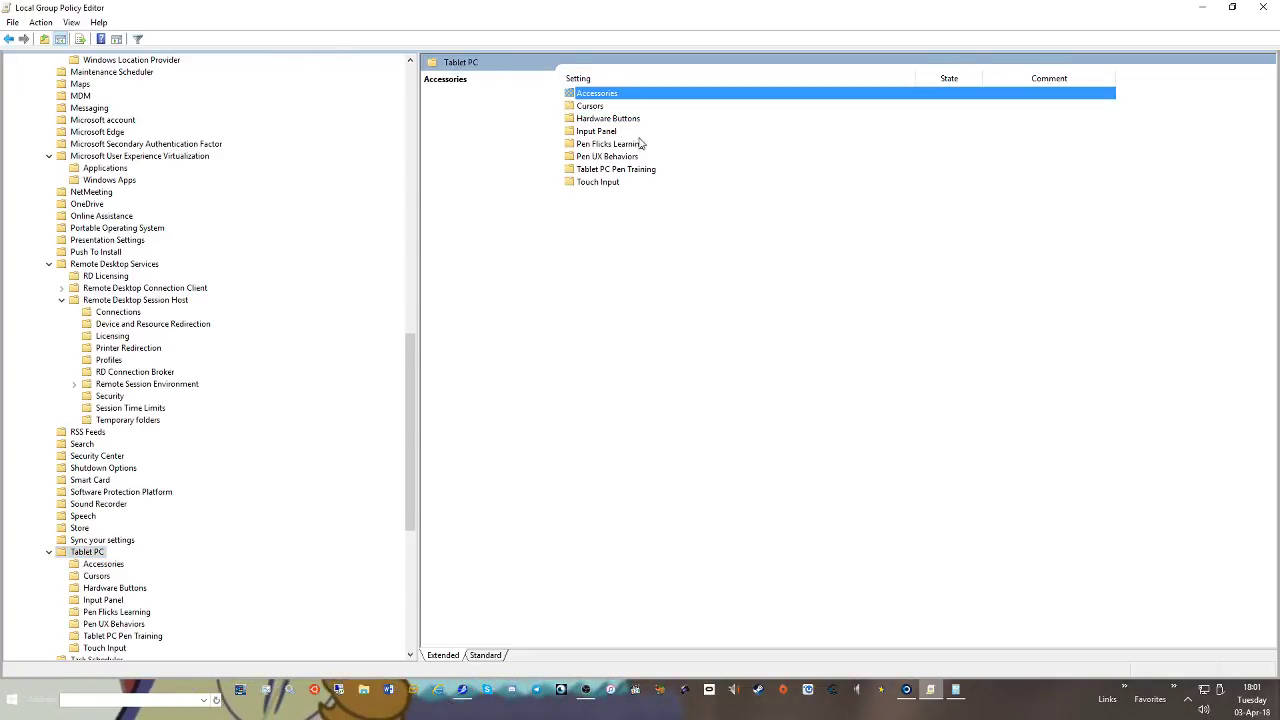
scroll(169, 566, "down", 1)
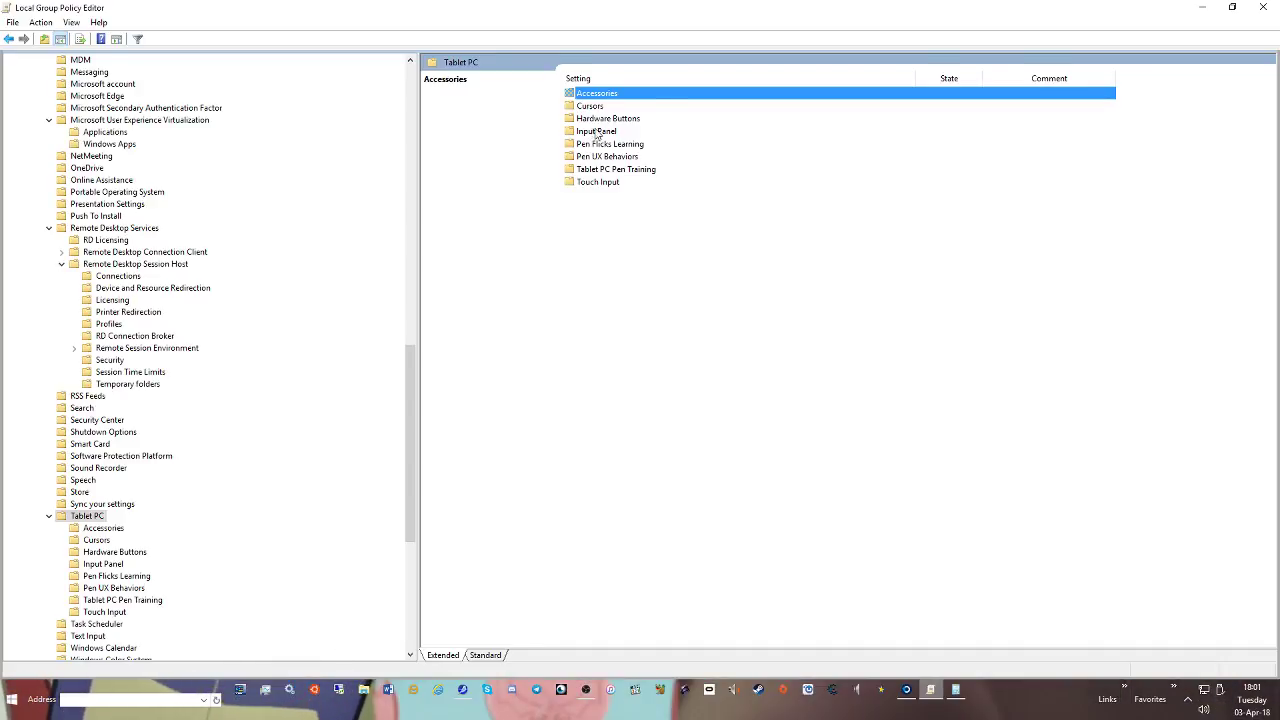
double_click(592, 95)
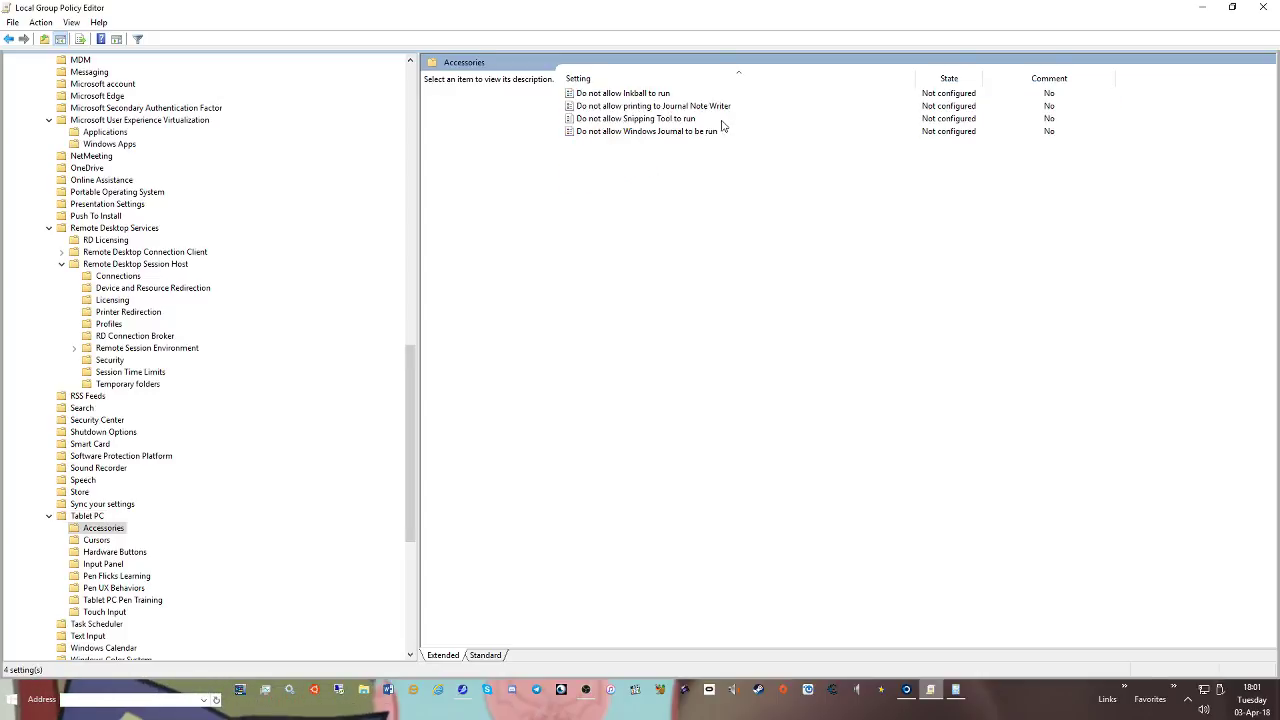
key("BackSpace")
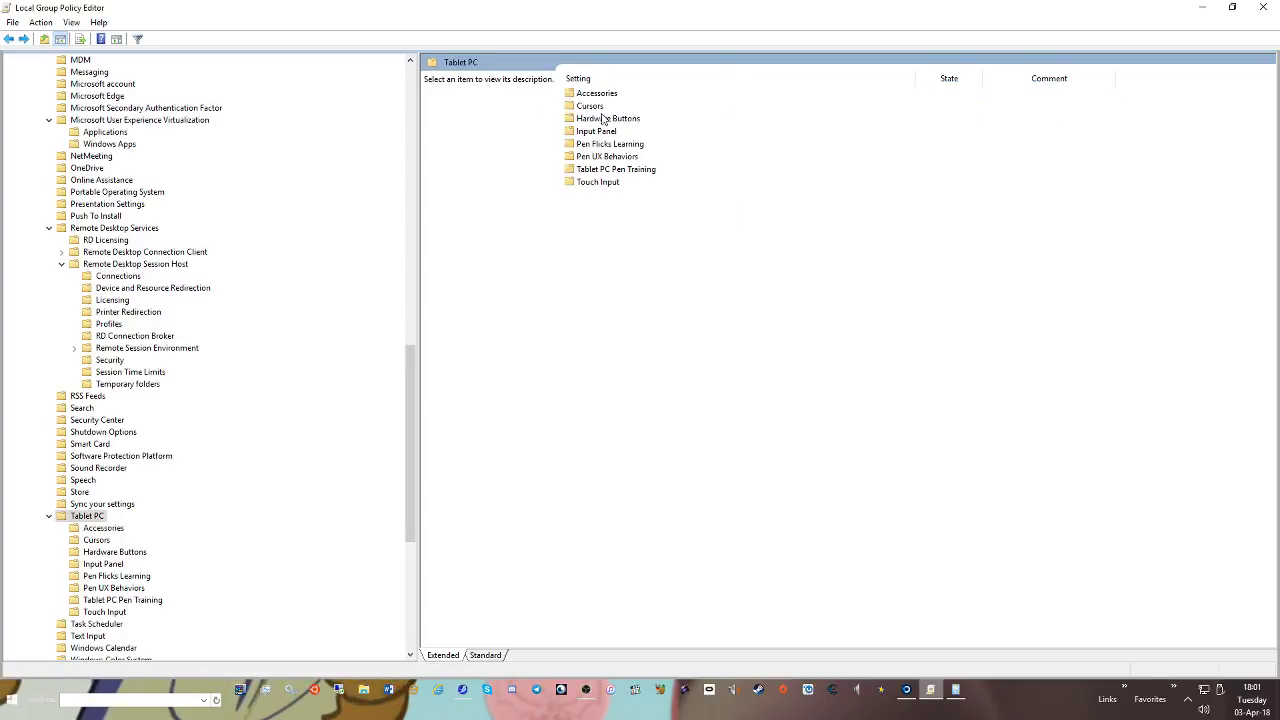
Review the Tablet PC policies under Cursors, Hardware Buttons and Input Panel
key("Down")
key("Return")
key("BackSpace")
key("Down")
key("Return")
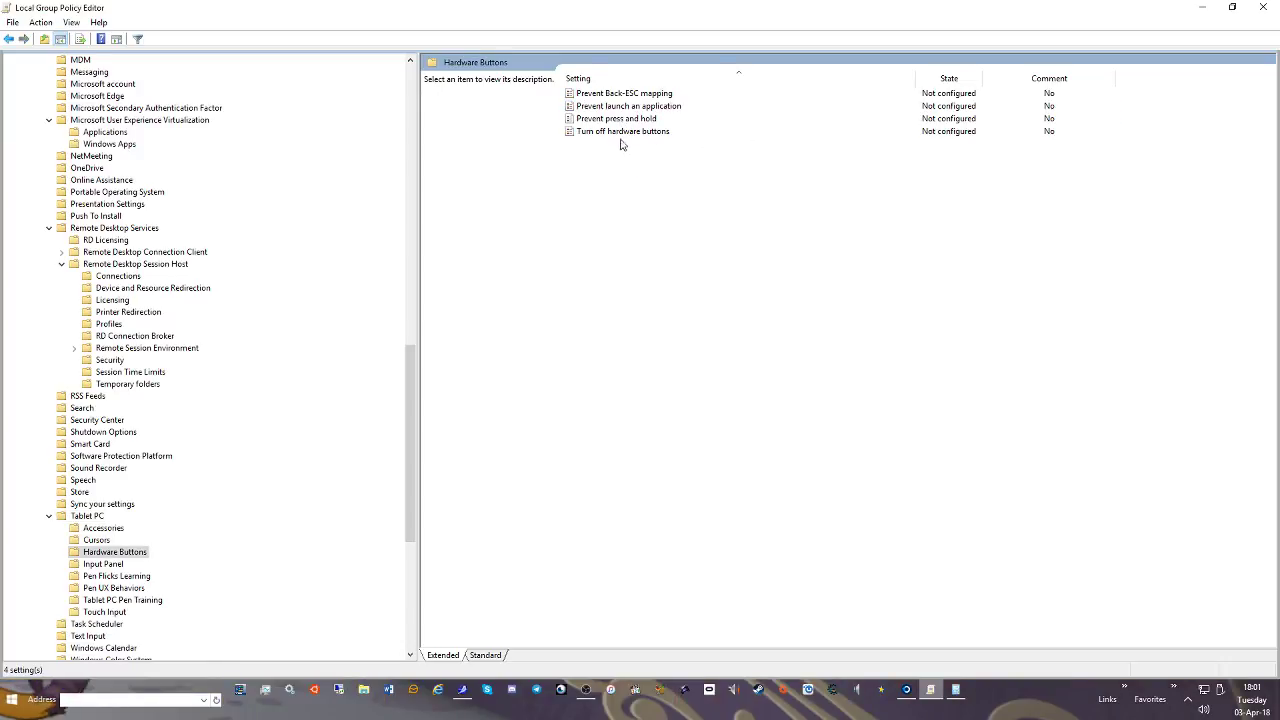
key("BackSpace")
key("Down")
key("Return")
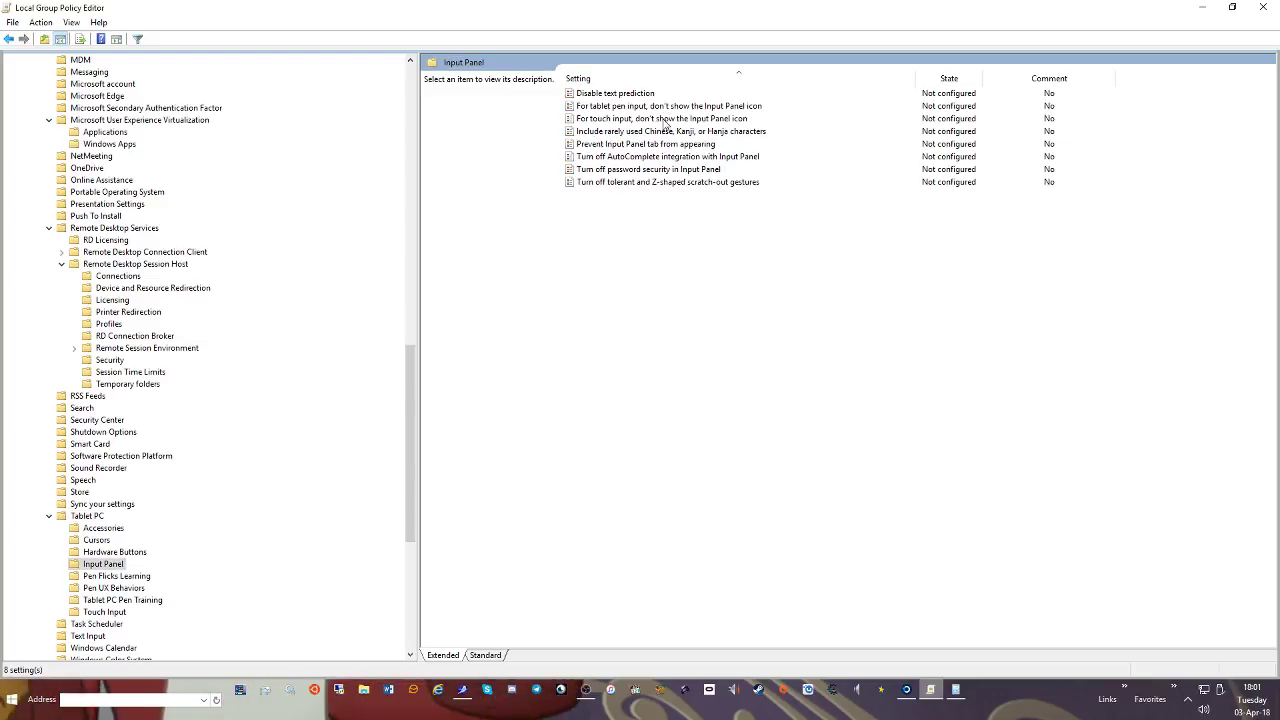
key("BackSpace")
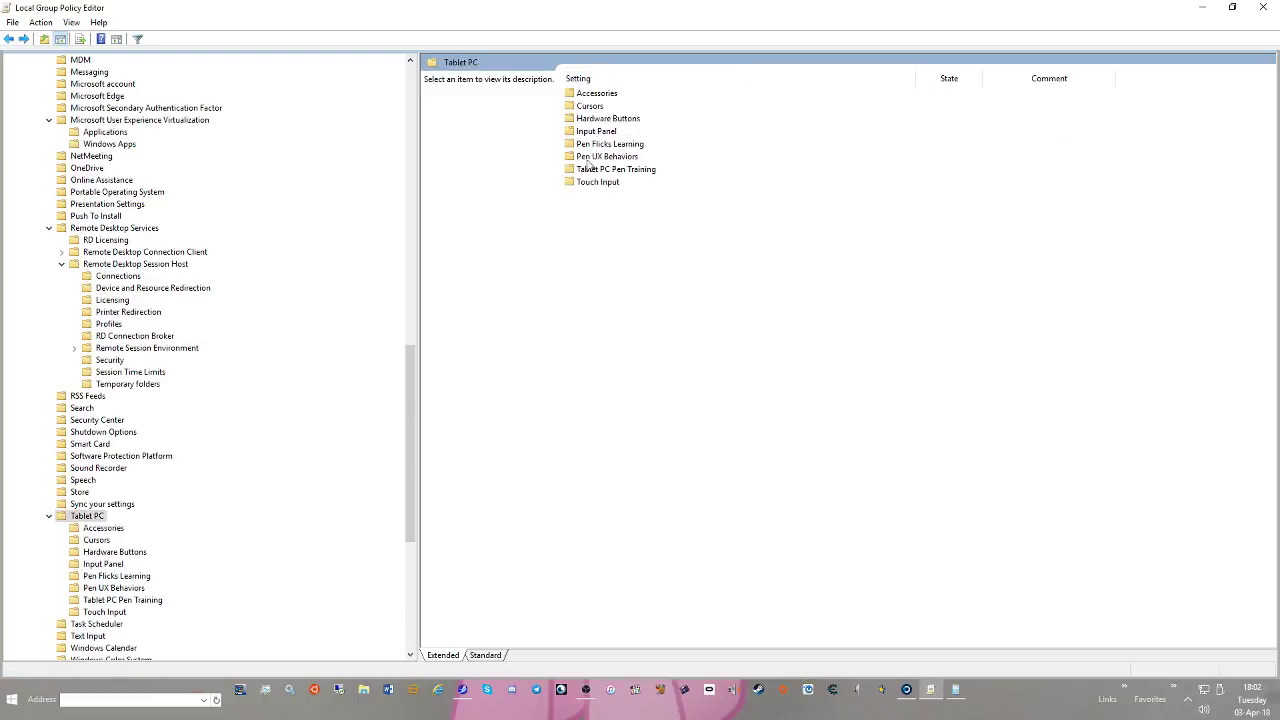
Review the remaining Tablet PC subfolders: Pen Flicks Learning, Pen UX Behaviors, Tablet PC Pen Training and Touch Input
key("Down")
key("Return")
key("BackSpace")
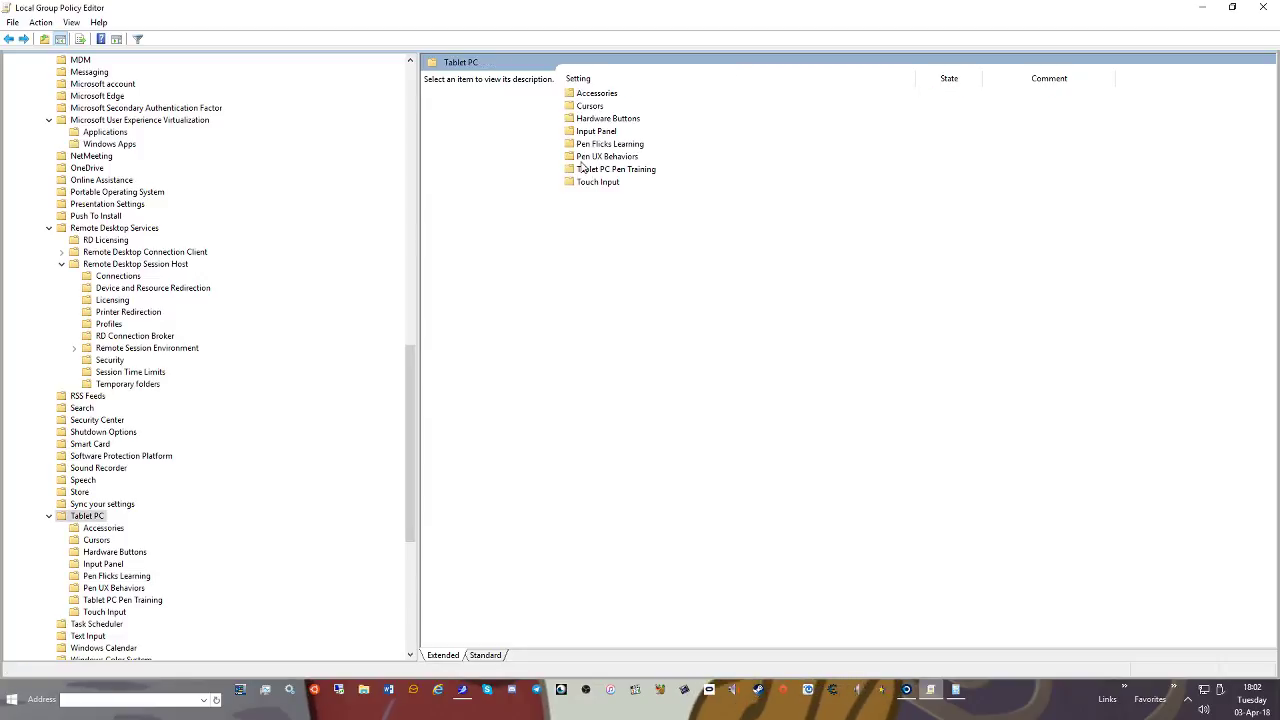
key("Down")
key("Return")
key("BackSpace")
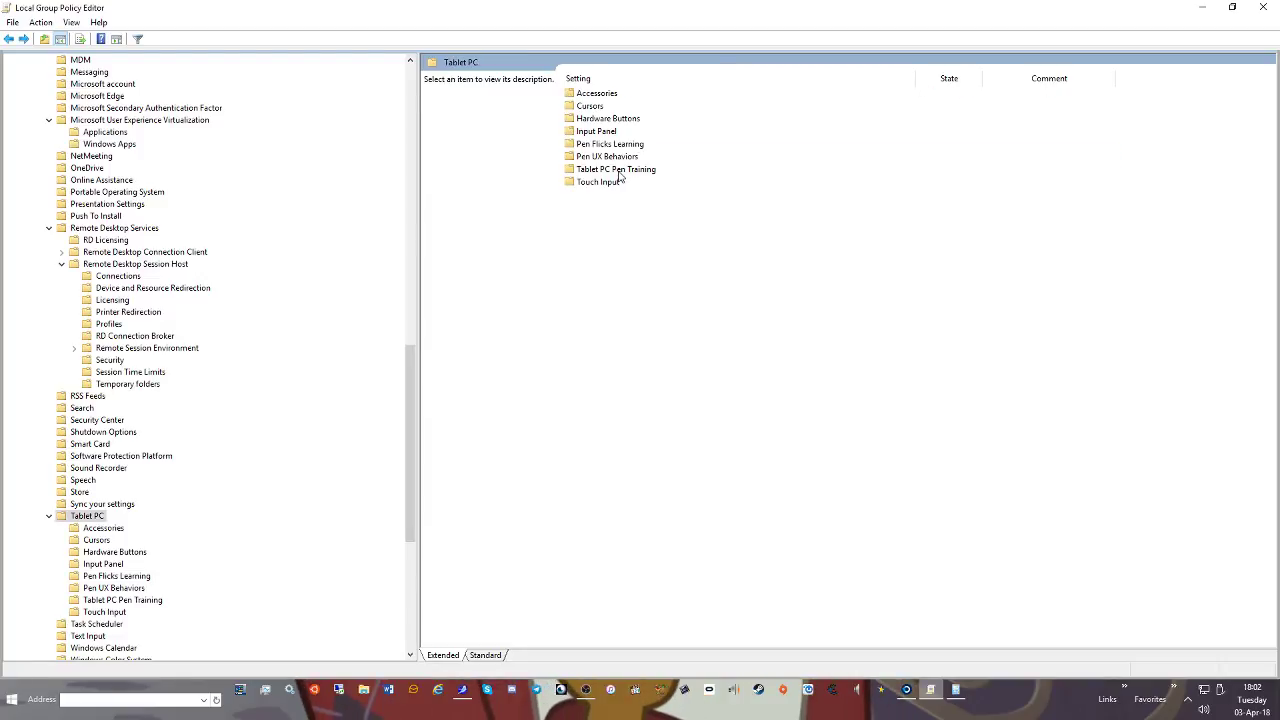
key("Down")
key("Return")
key("BackSpace")
key("Down")
key("Return")
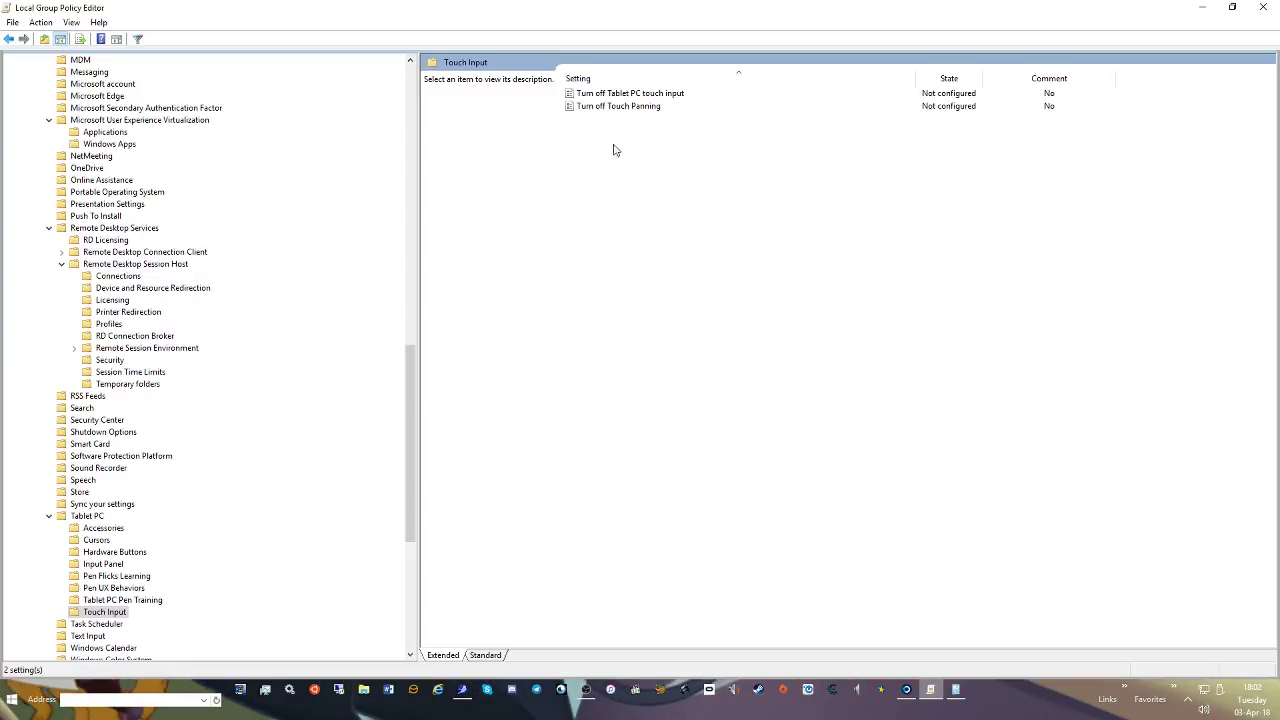
key("BackSpace")
Review the policies under Task Scheduler, Windows Calendar and Windows Customer Experience Improvement Program
scroll(335, 410, "down", 2)
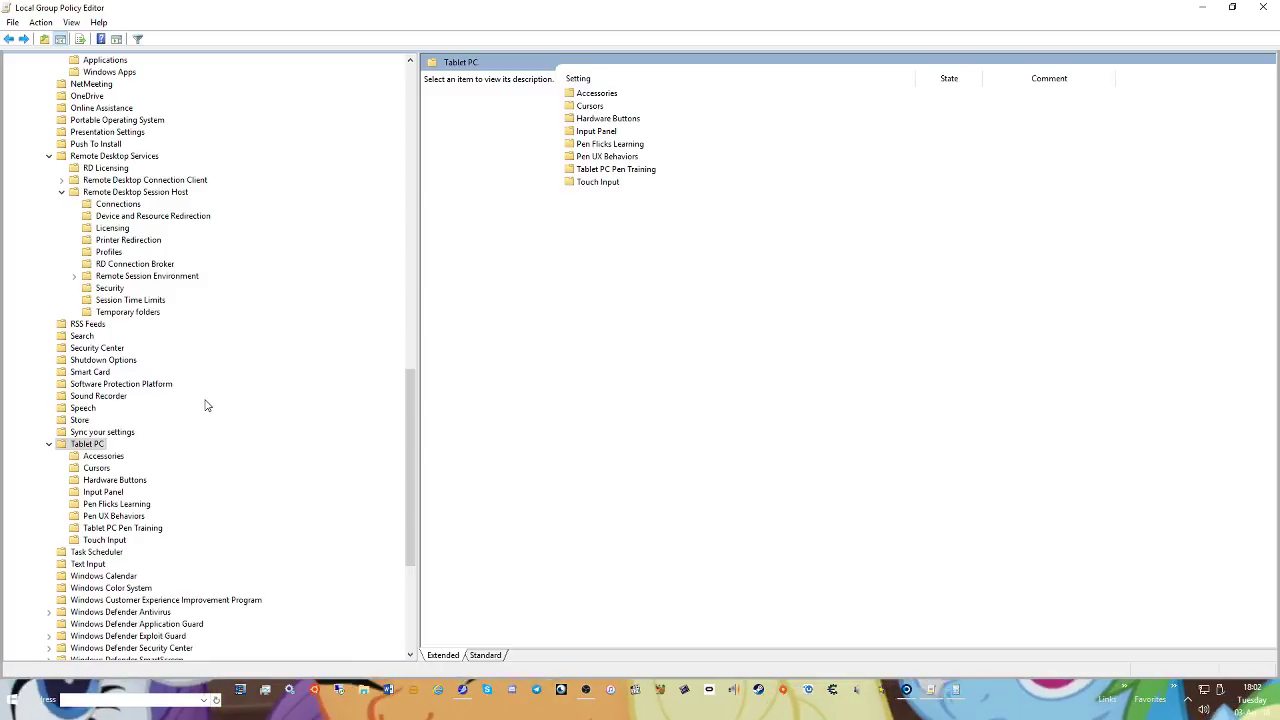
scroll(210, 405, "down", 2)
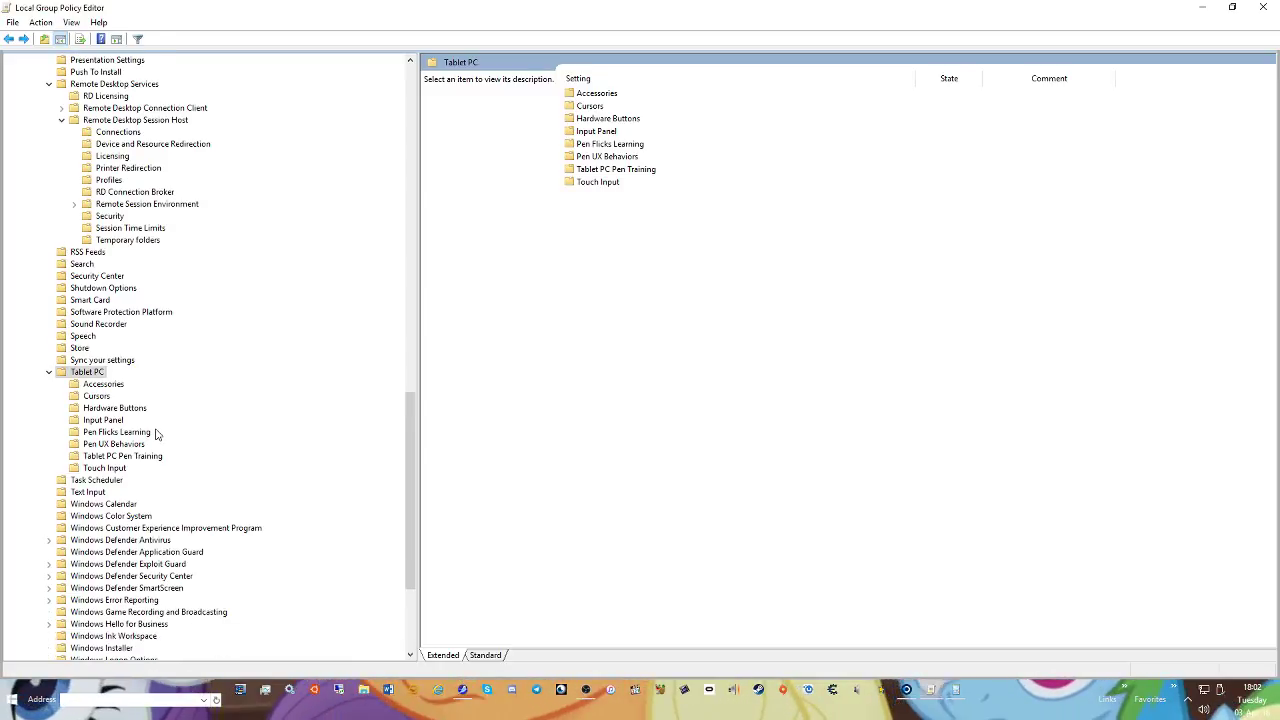
scroll(251, 514, "down", 1)
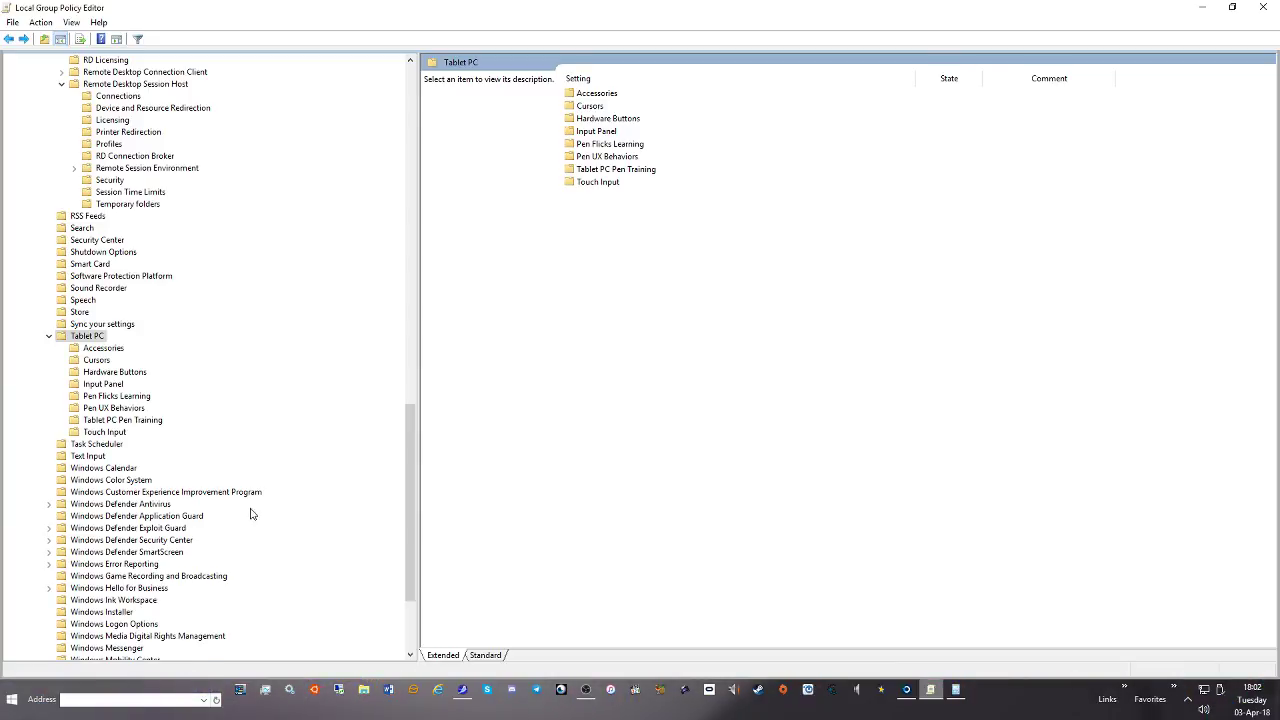
left_click(76, 445)
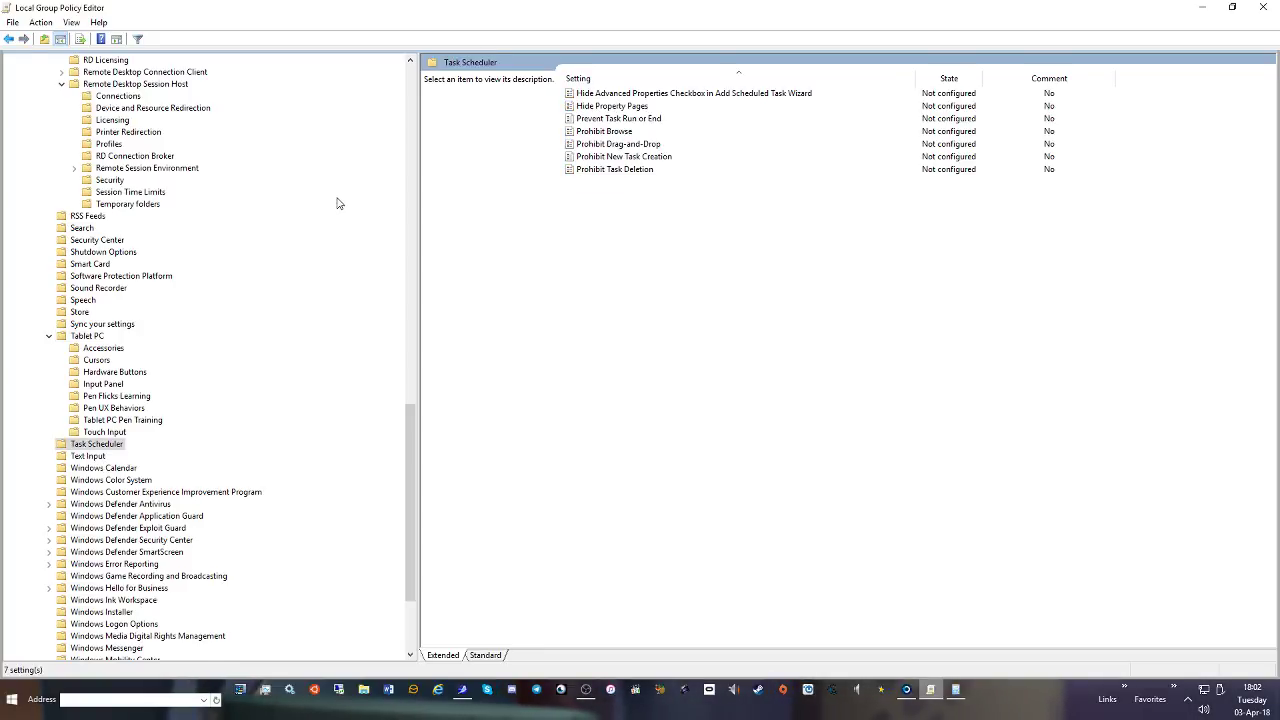
scroll(277, 312, "down", 3)
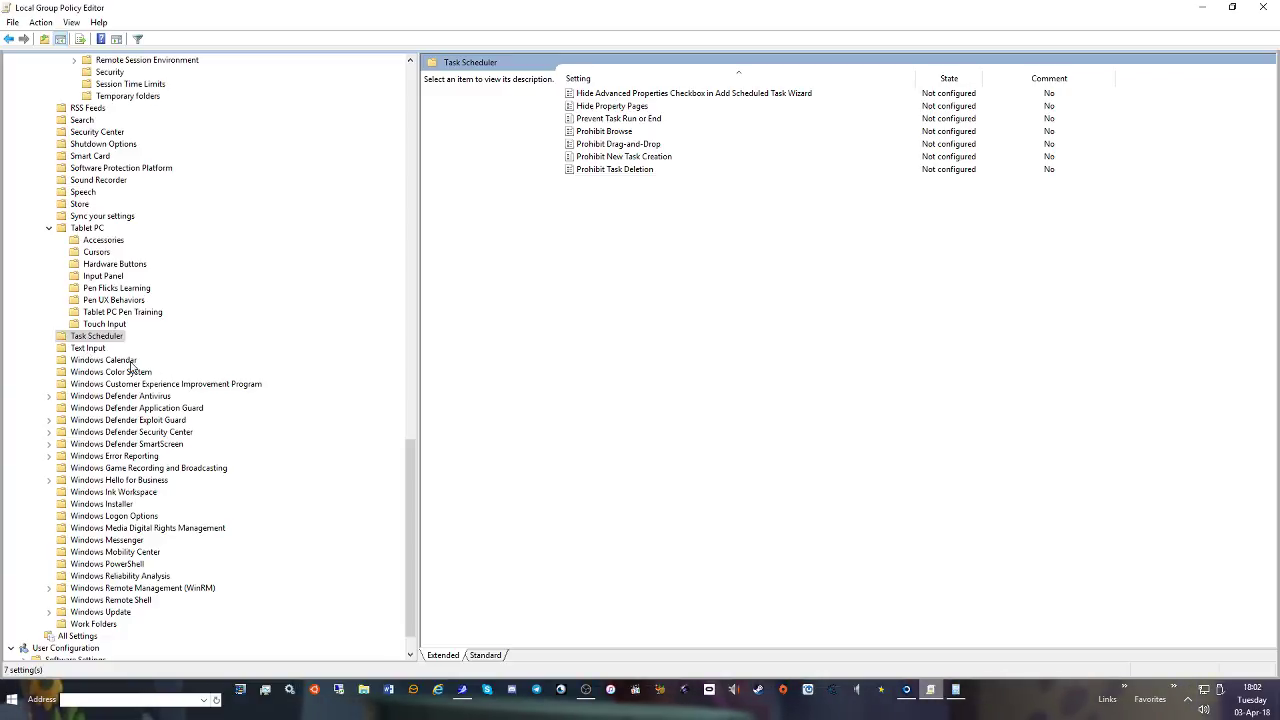
left_click(105, 360)
left_click(184, 387)
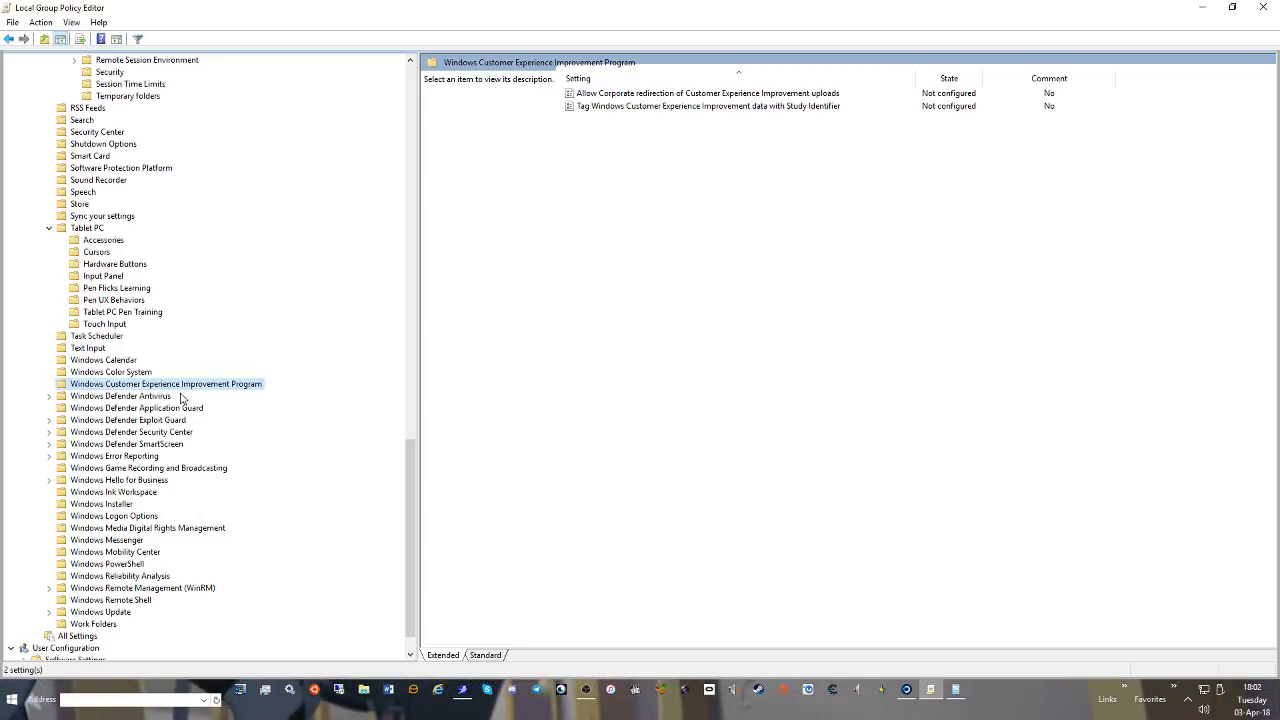
Disable the "Automatically send memory dumps for OS-generated error reports" policy under Windows Error Reporting
left_click(150, 457)
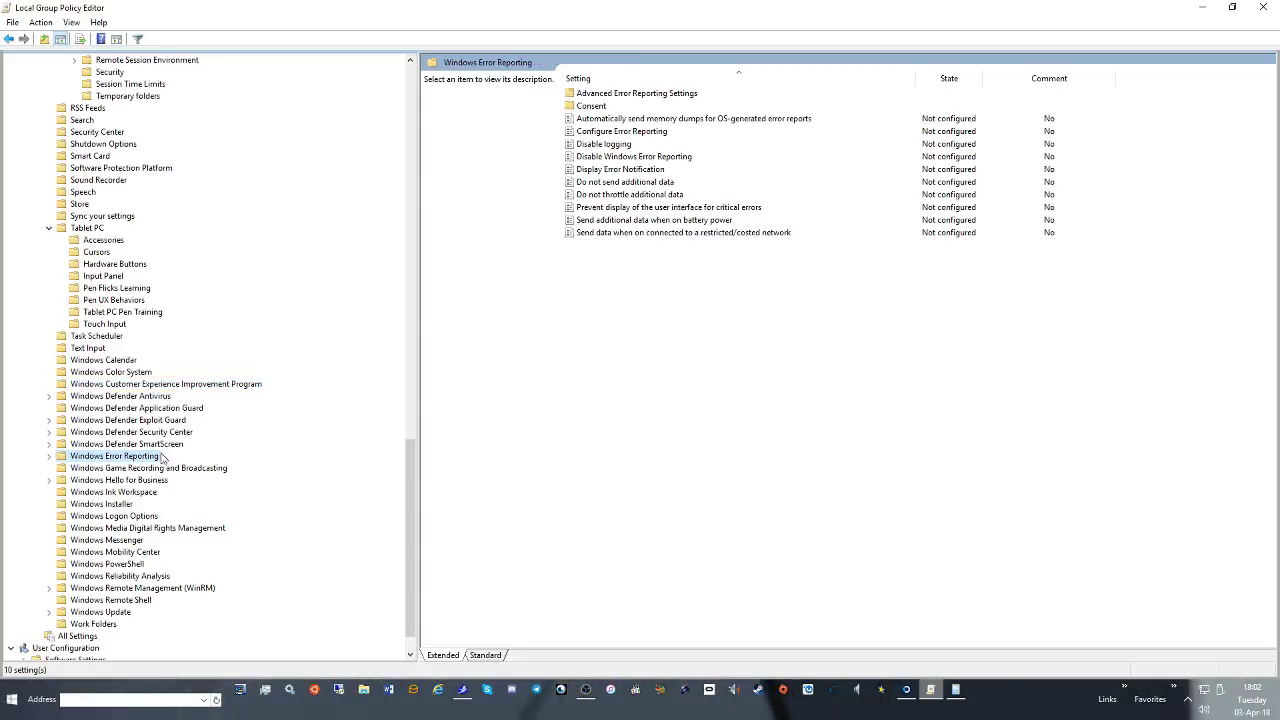
double_click(735, 119)
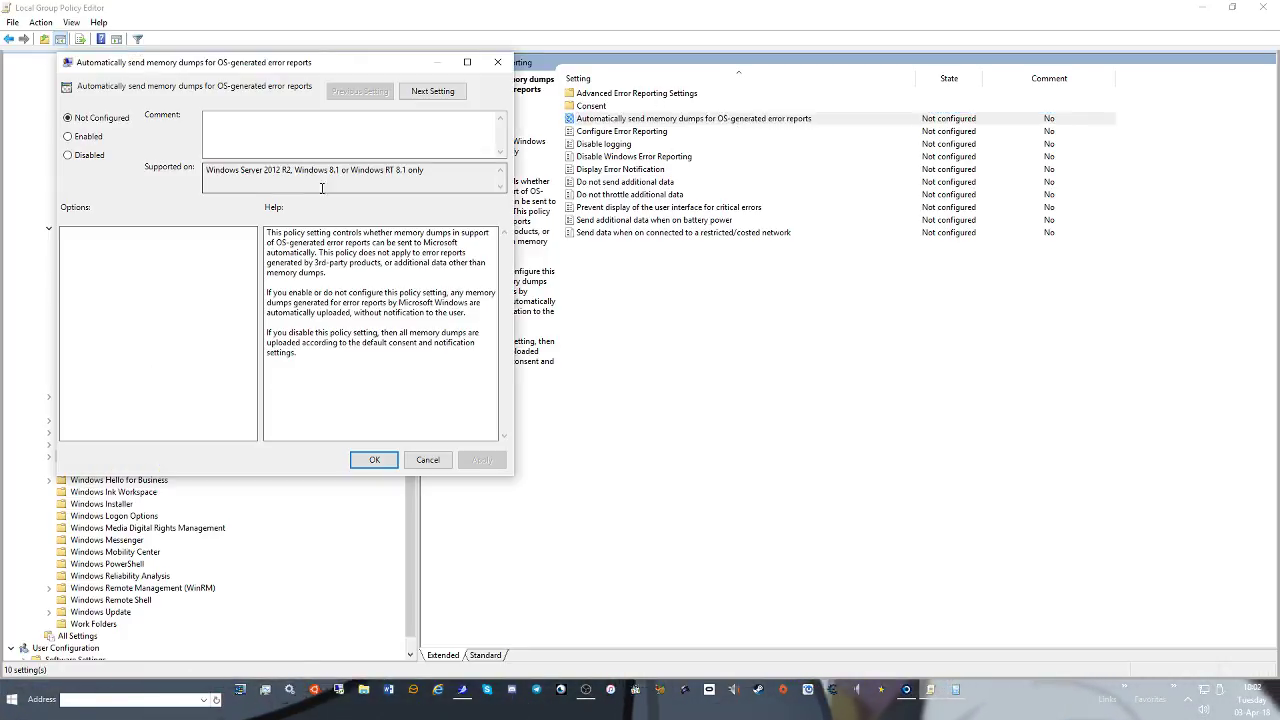
left_click(90, 156)
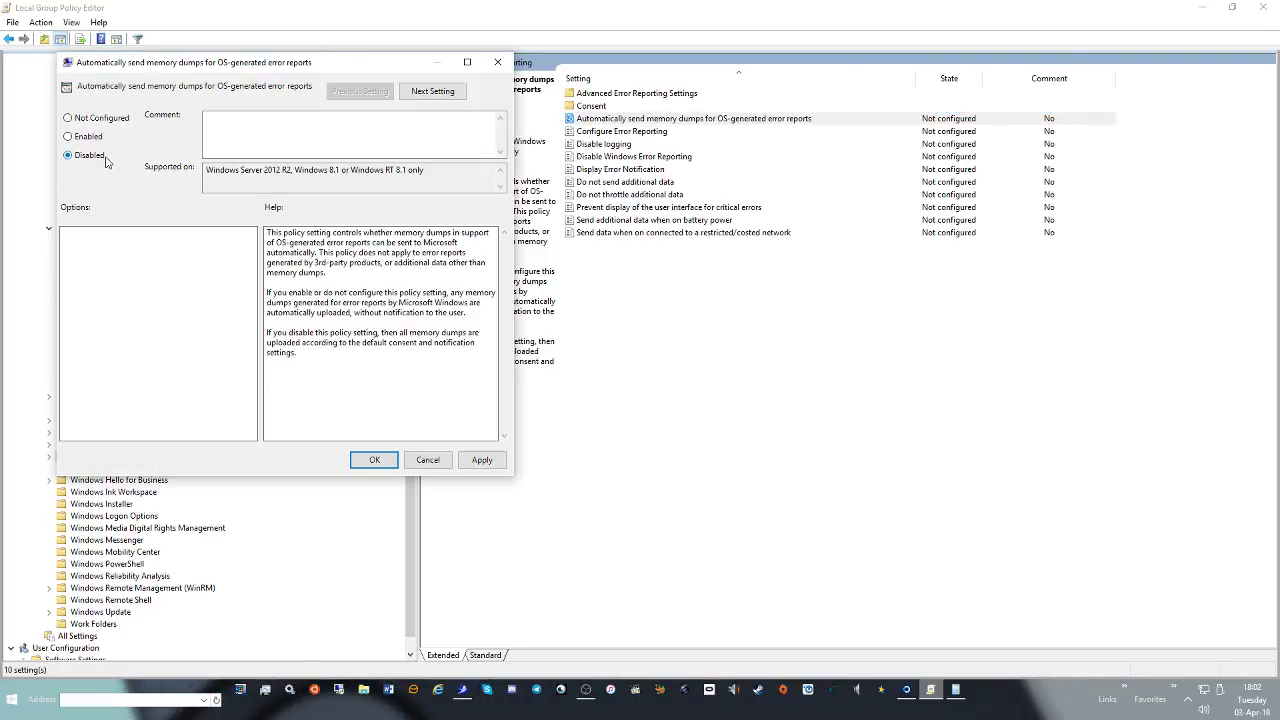
left_click(478, 459)
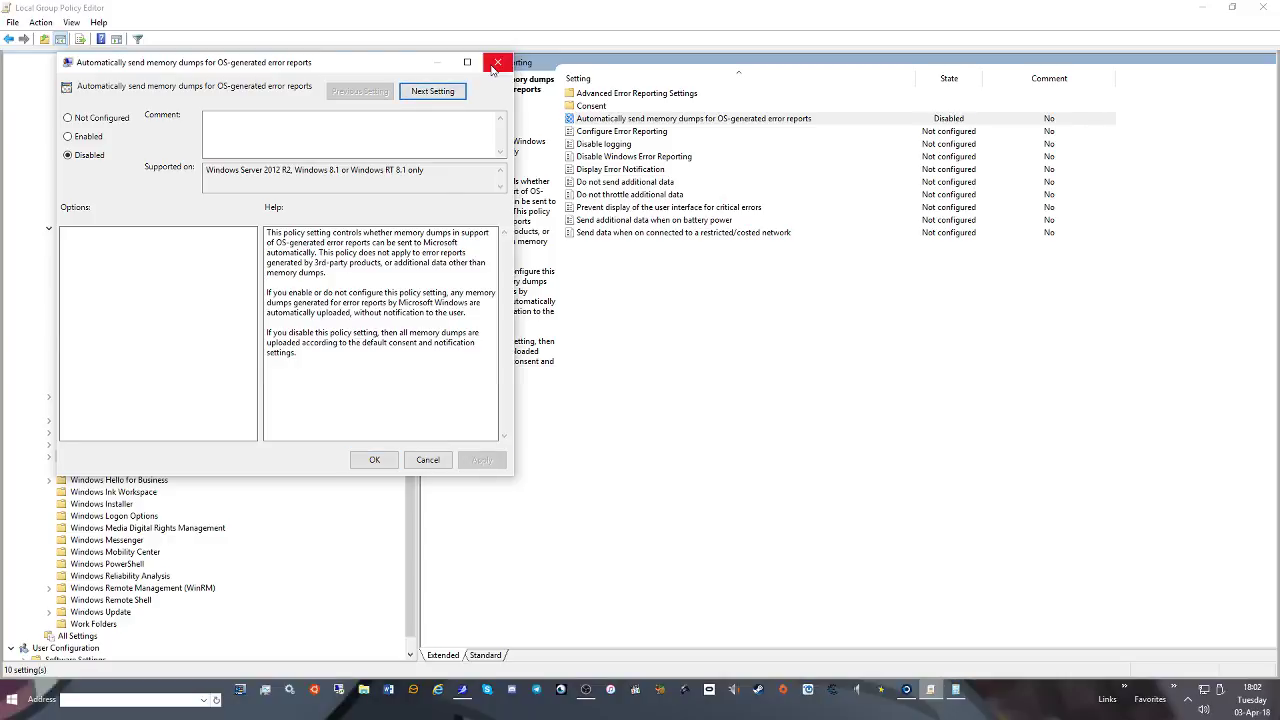
Enable the "Configure Error Reporting" policy, blocking "more information" links and the collection of additional files and additional machine data
left_click(432, 91)
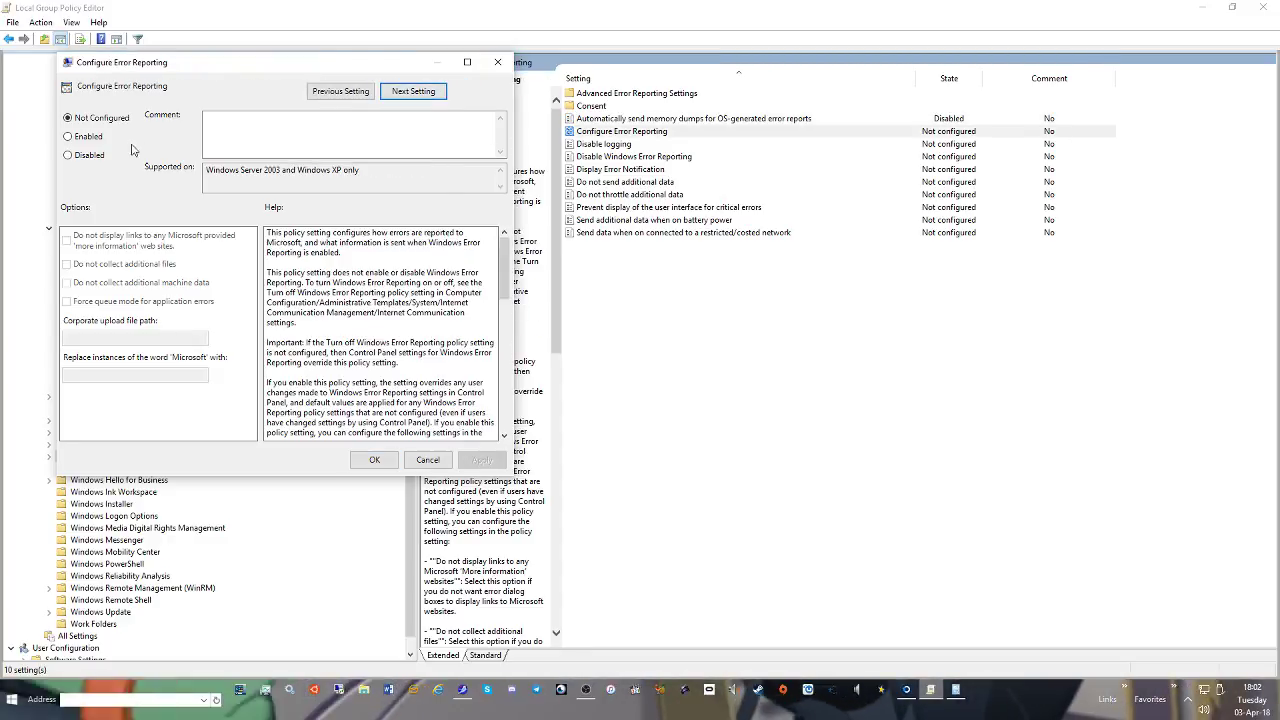
left_click(88, 137)
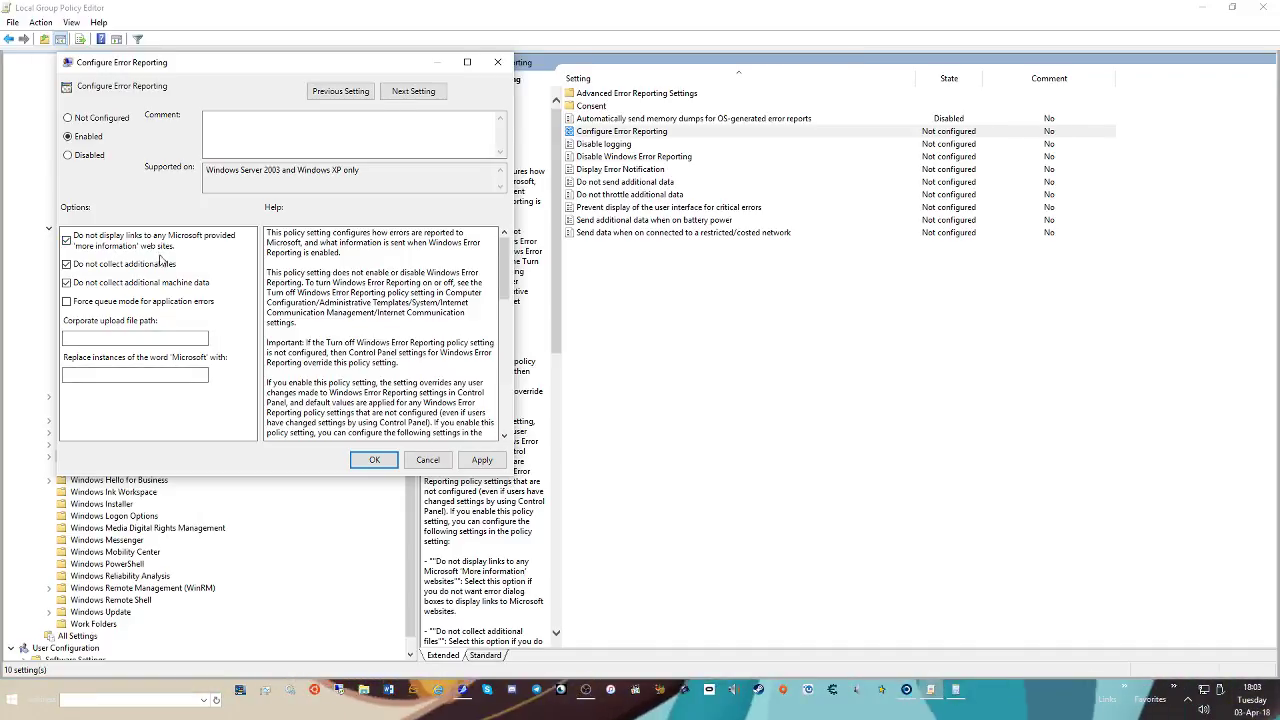
left_click(482, 460)
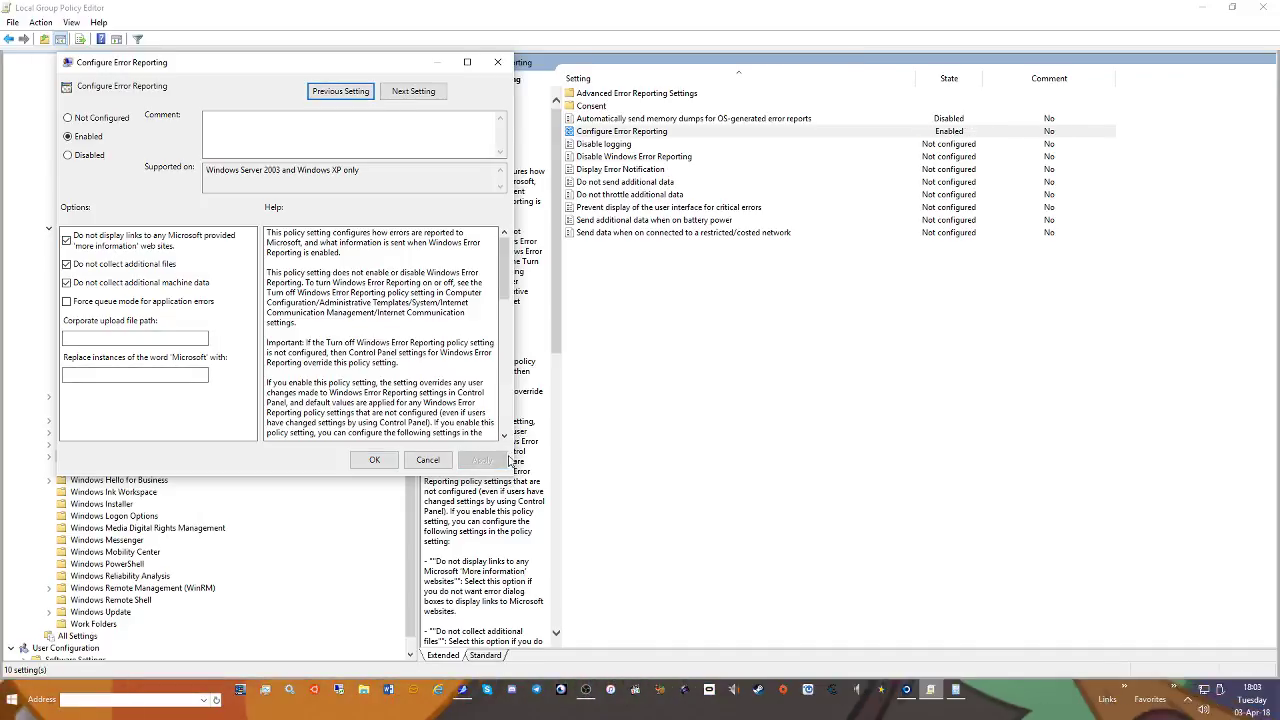
Enable the "Disable logging" and "Disable Windows Error Reporting" policies
left_click(415, 95)
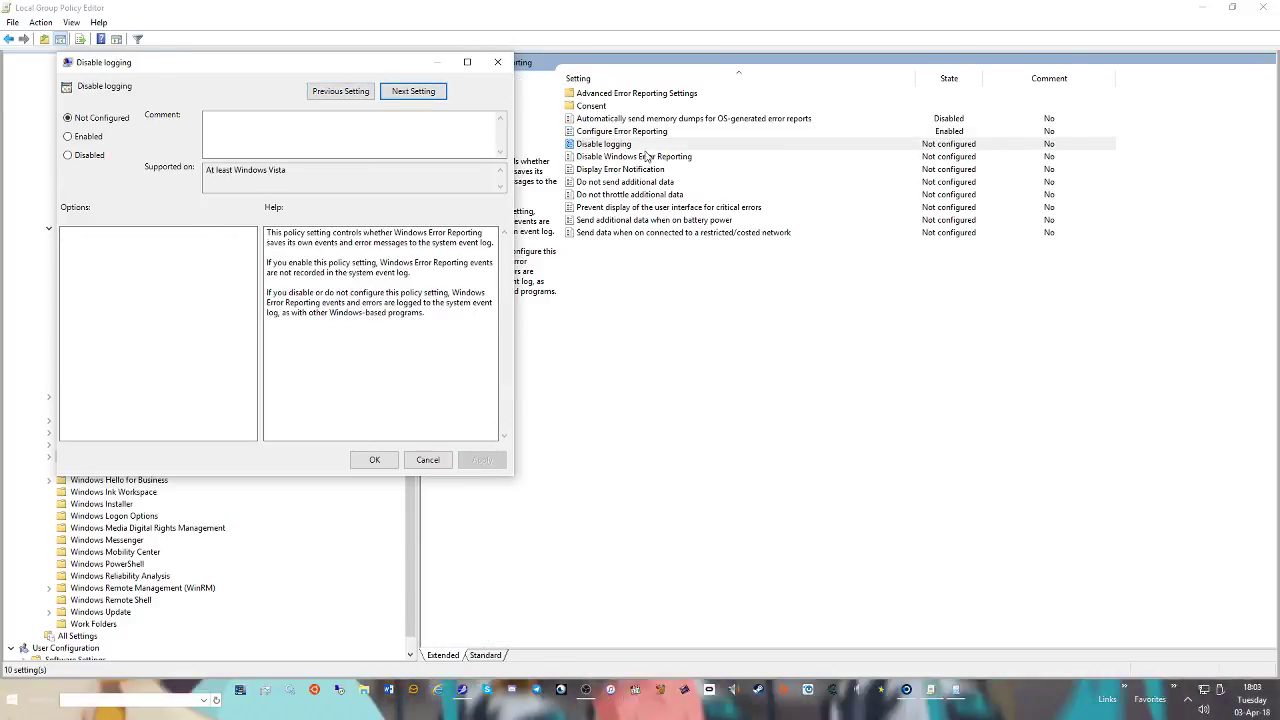
left_click(68, 136)
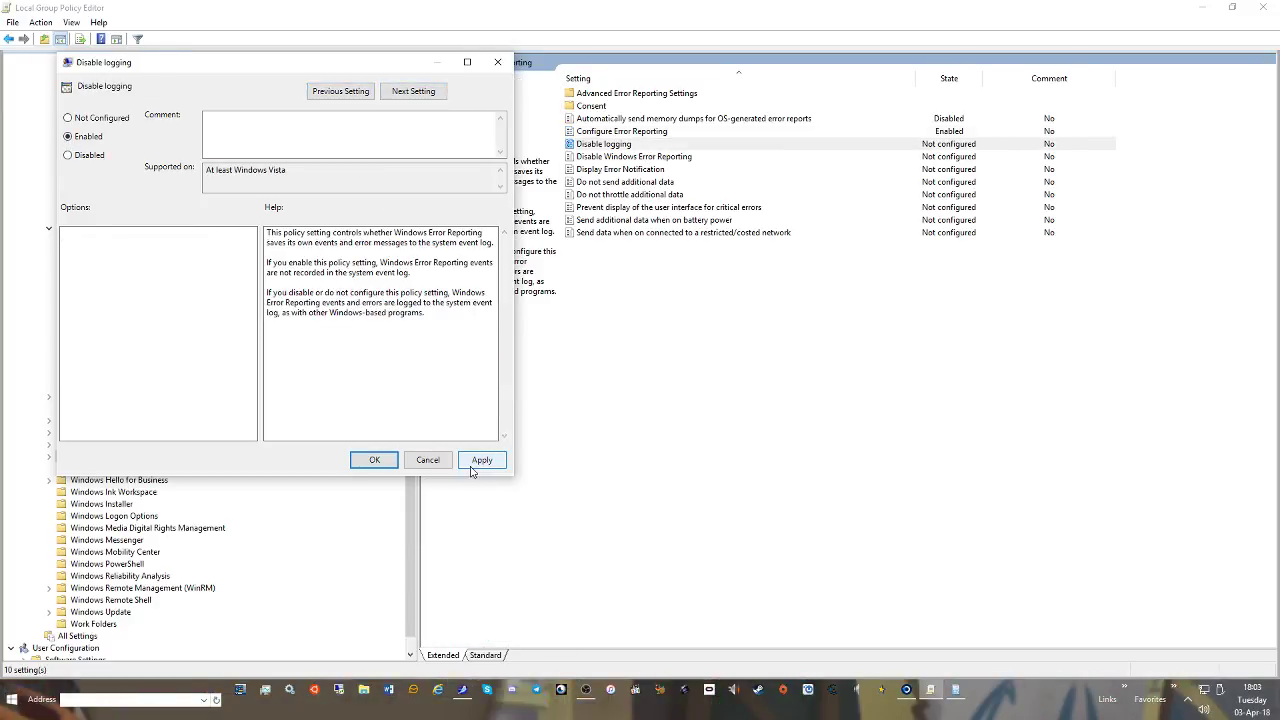
left_click(479, 462)
left_click(436, 94)
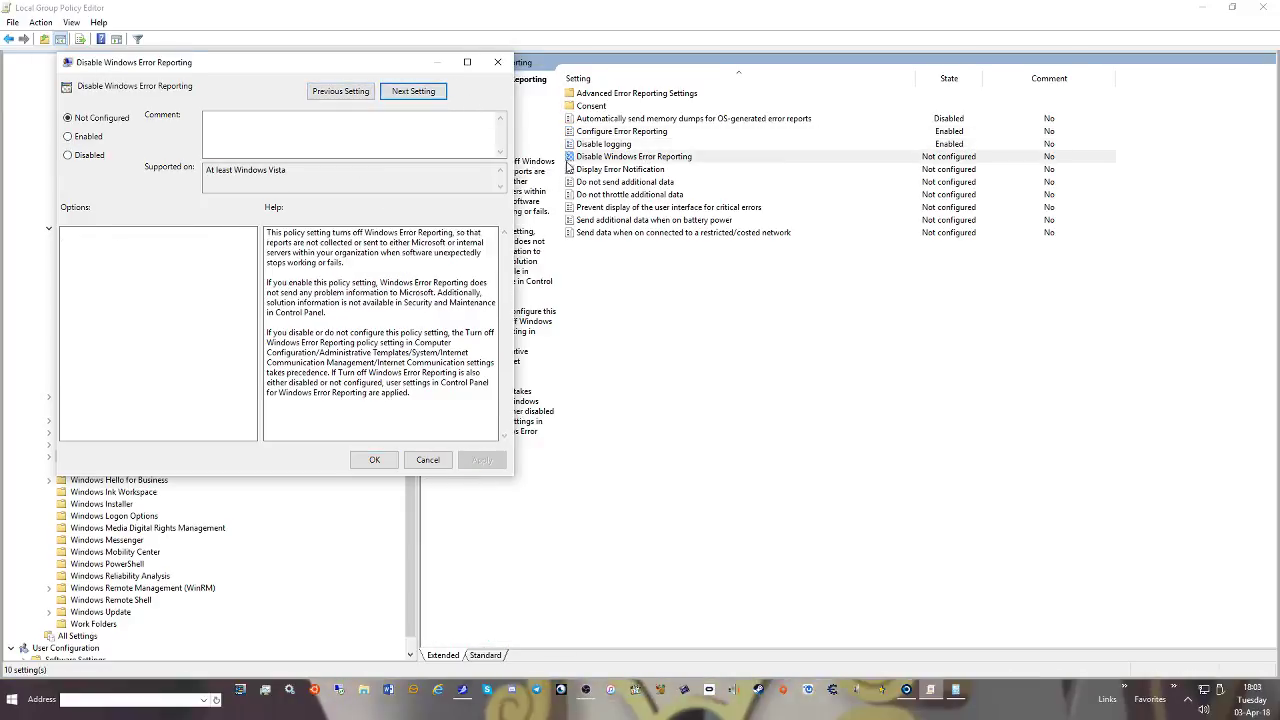
left_click(68, 136)
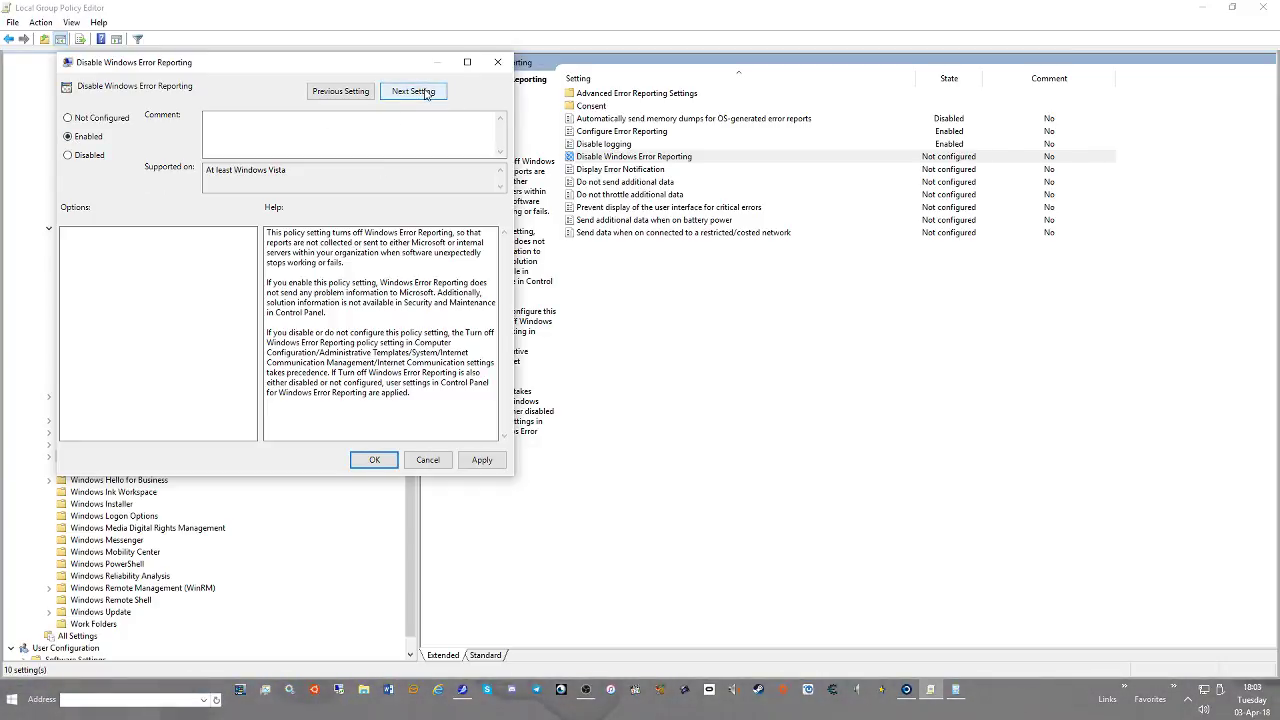
left_click(424, 93)
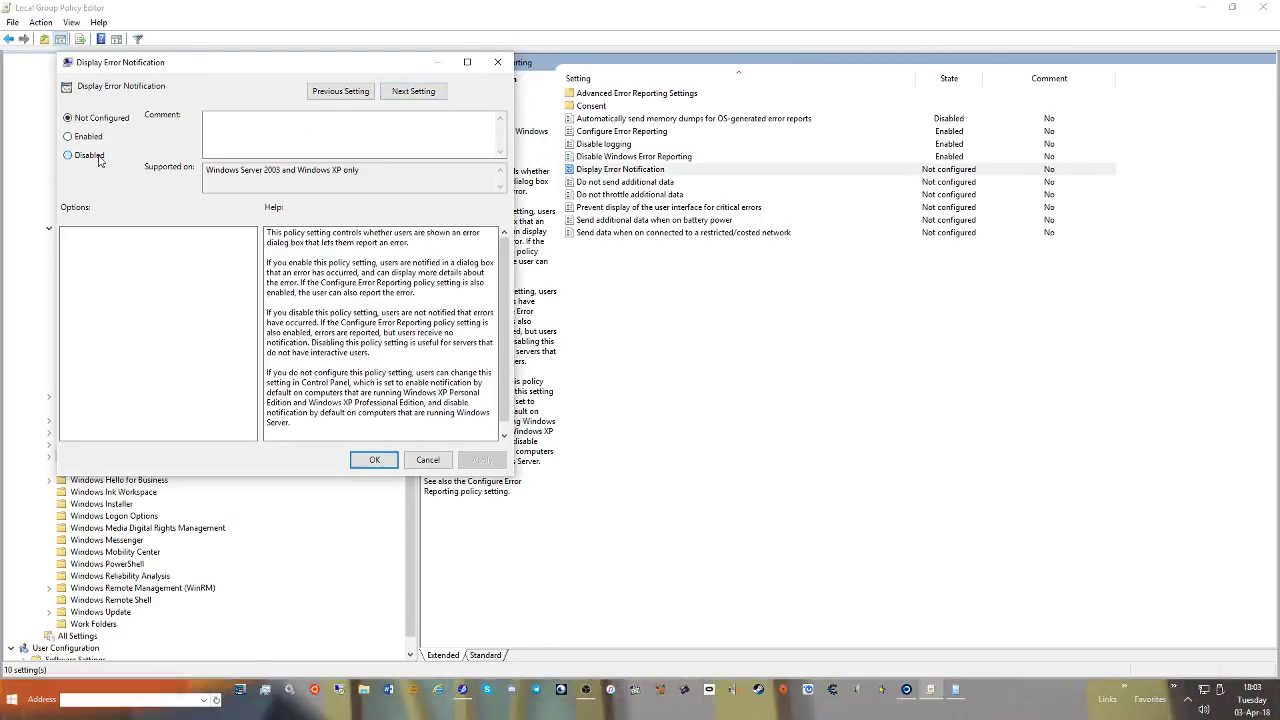
Disable the "Display Error Notification" policy and enable the "Do not send additional data" policy
left_click(68, 155)
left_click(415, 92)
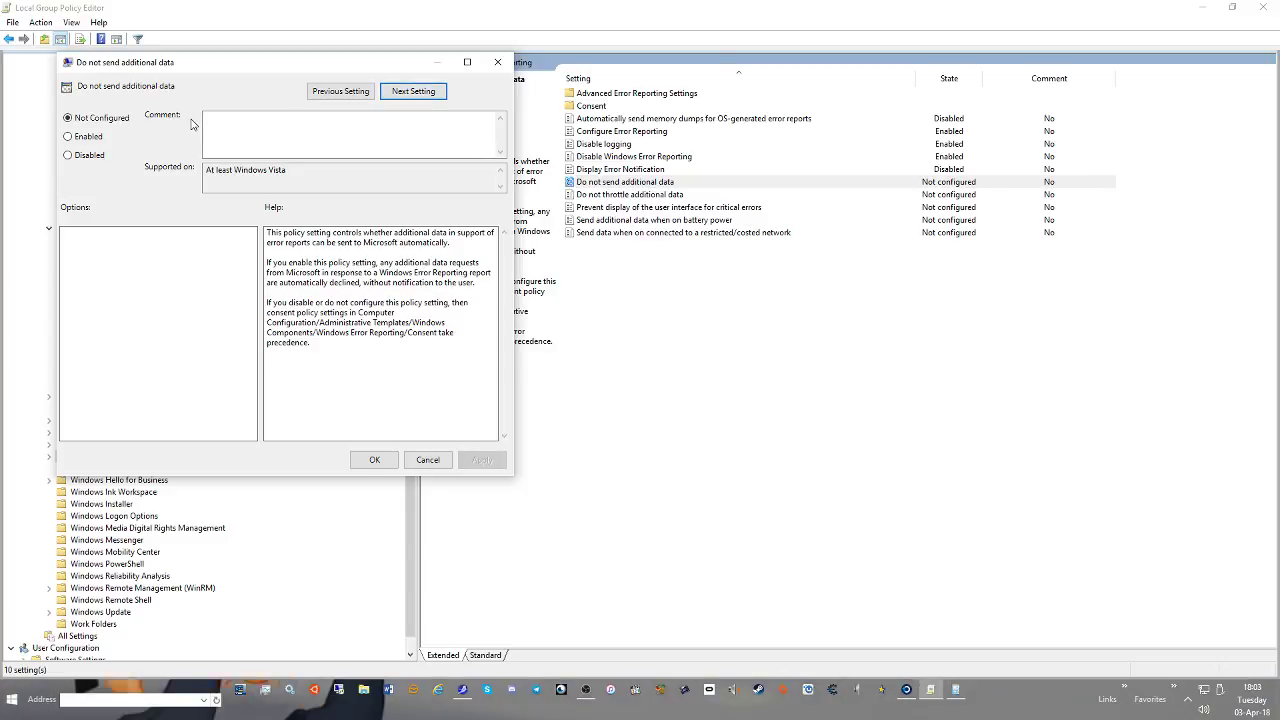
left_click(90, 137)
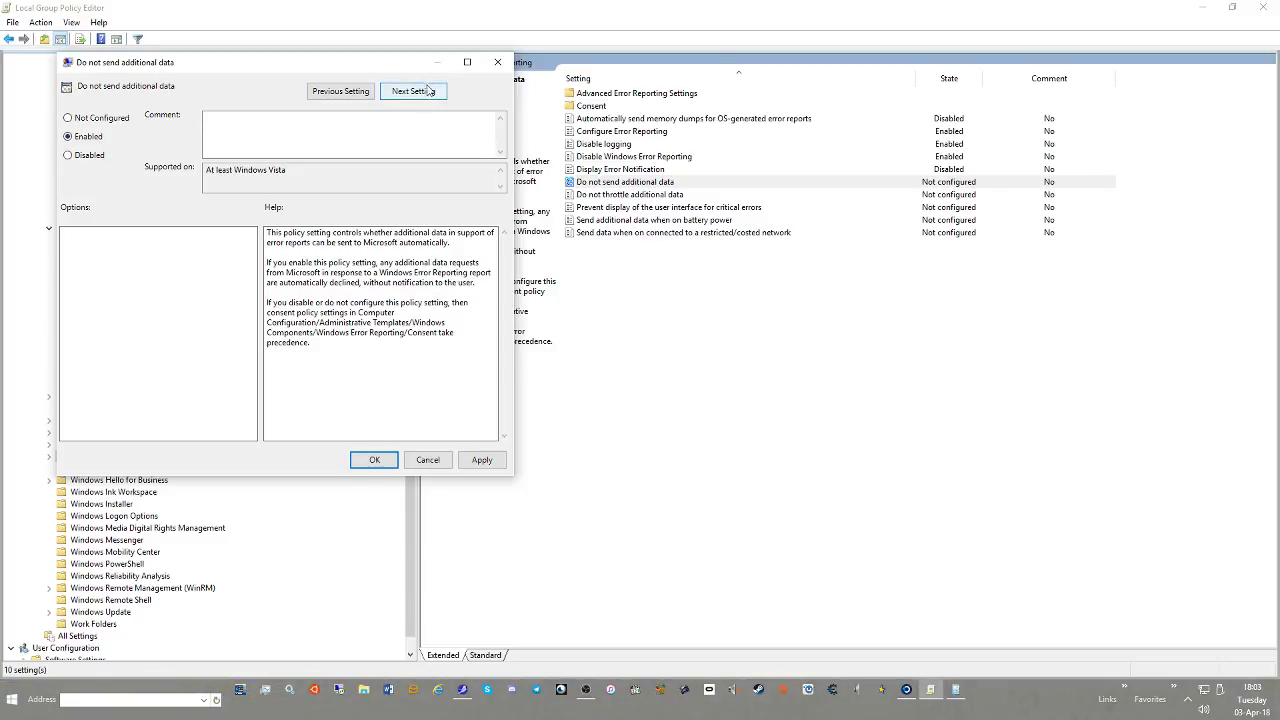
left_click(423, 95)
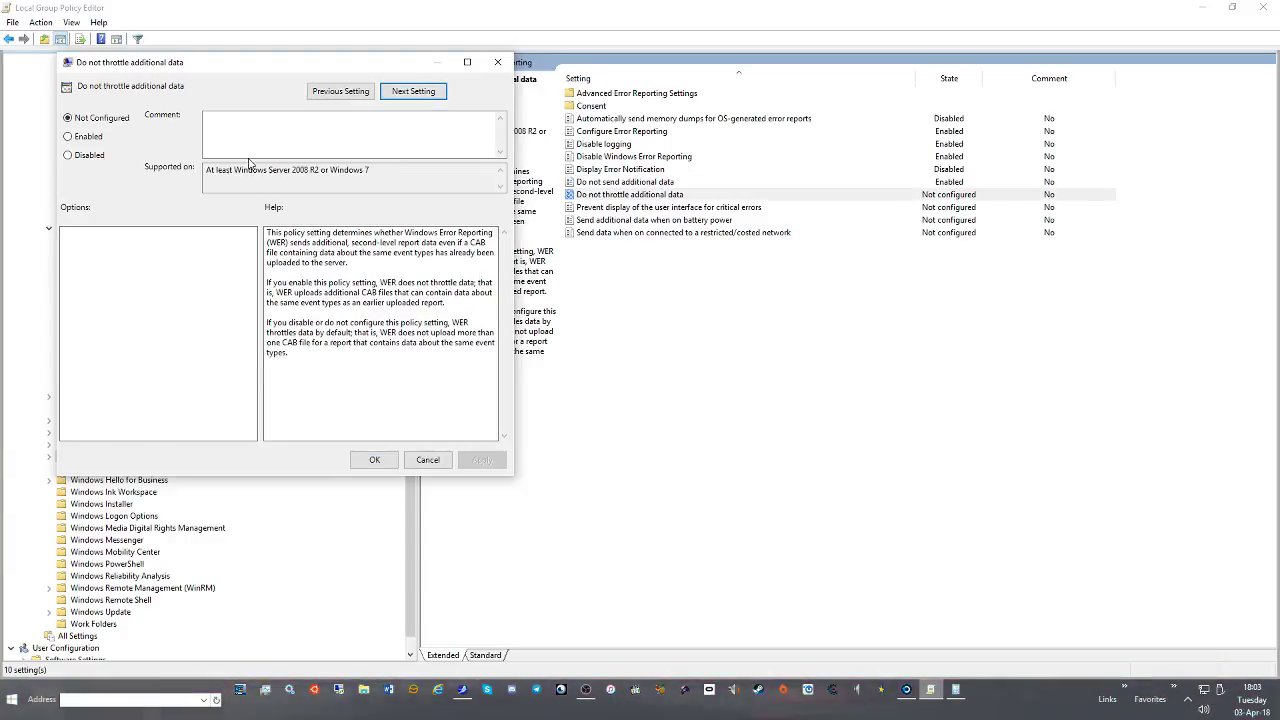
Enable the "Do not throttle additional data" policy and skip "Prevent display of the user interface for critical errors"
left_click(68, 137)
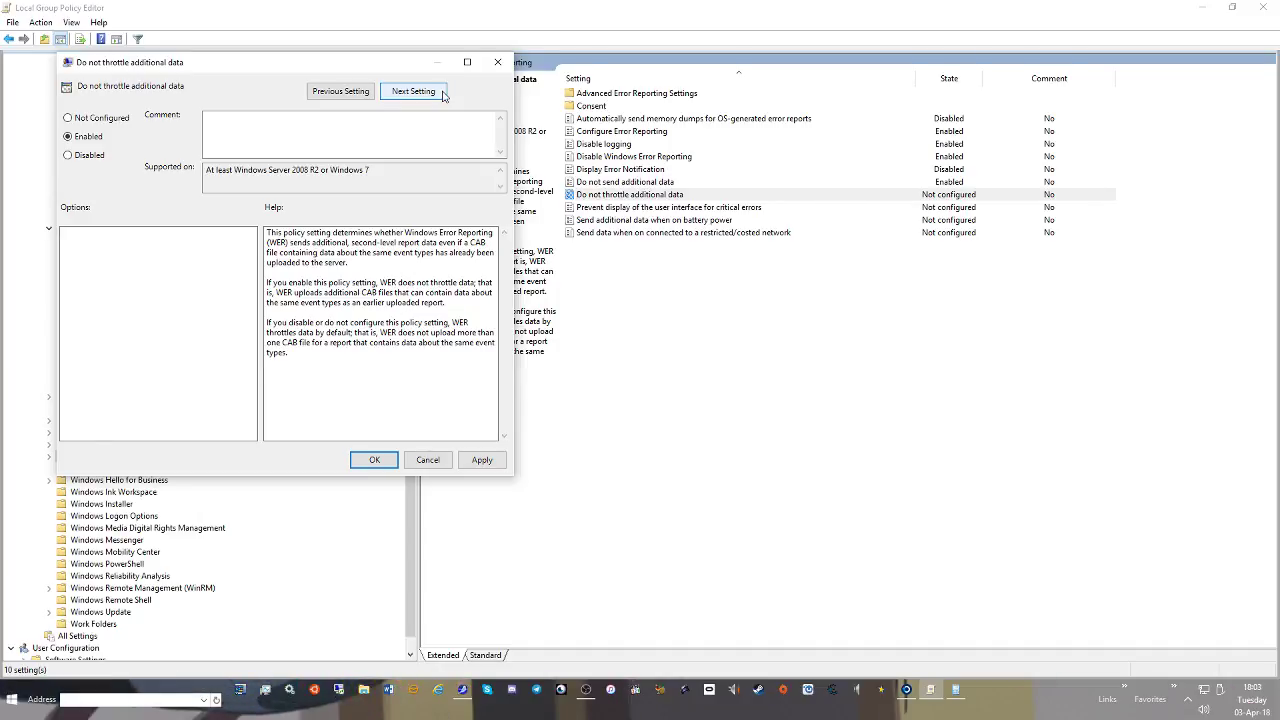
left_click(443, 95)
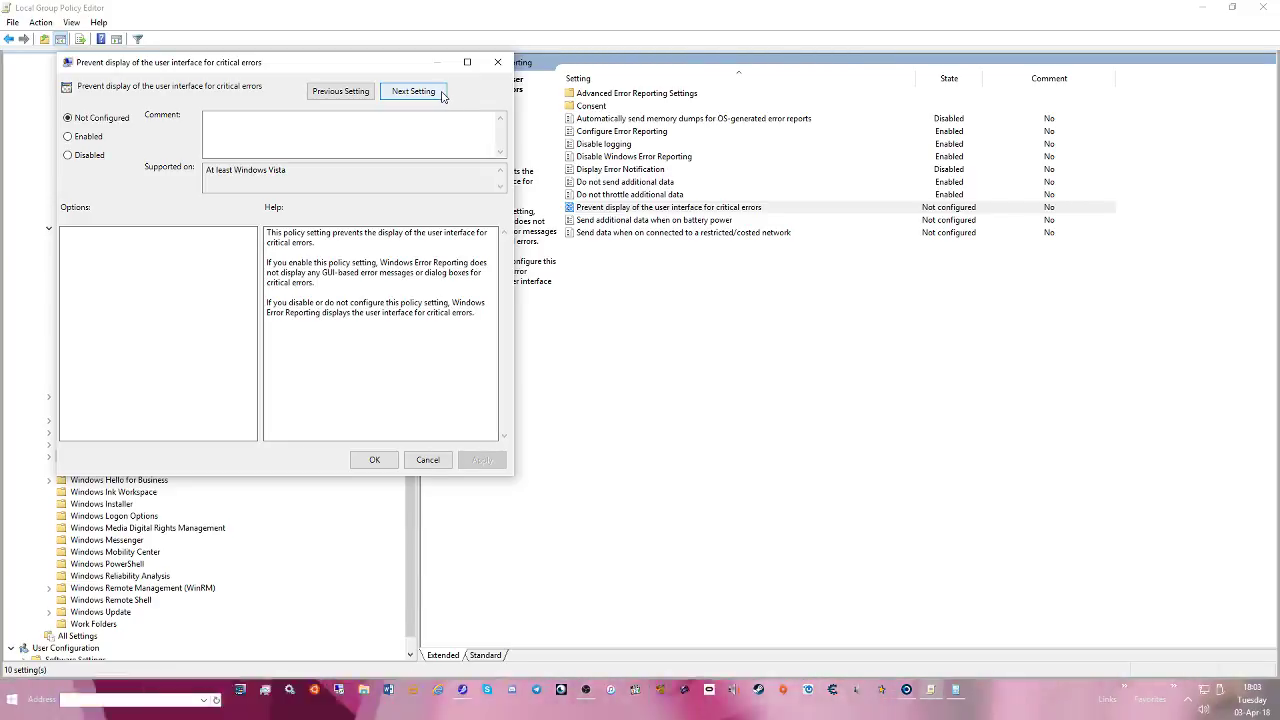
left_click(444, 95)
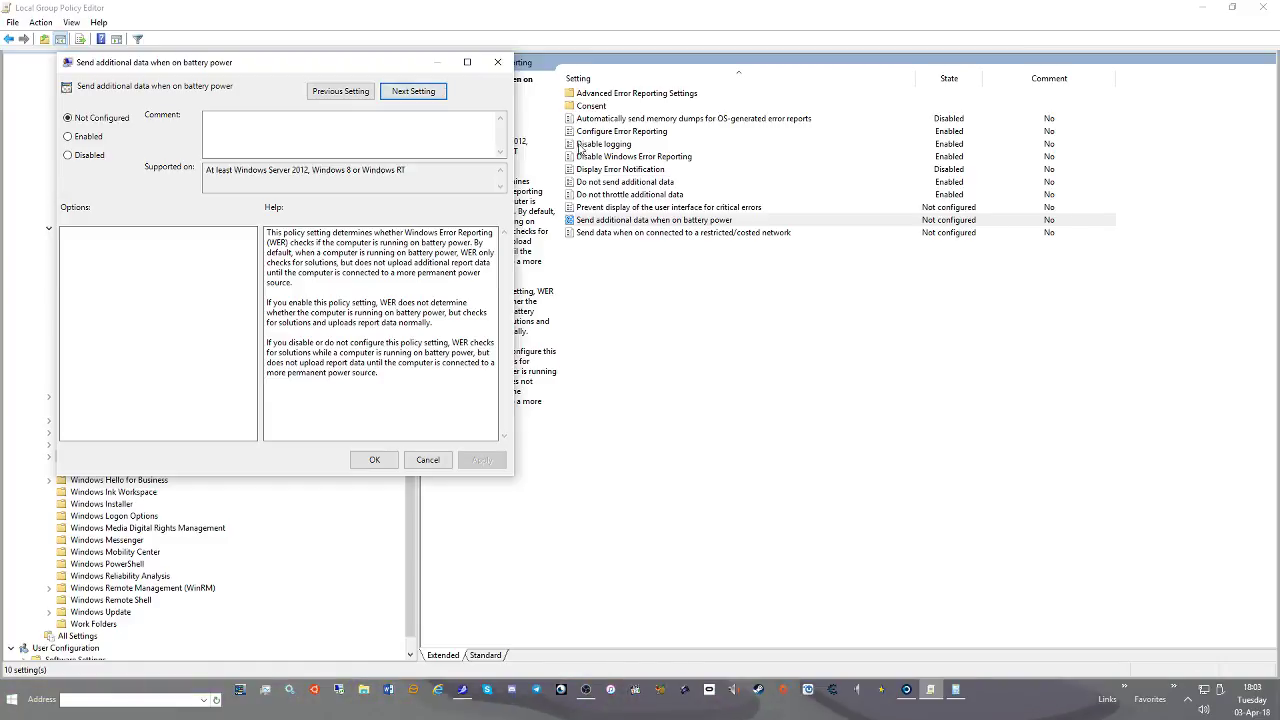
Disable the "Send additional data when on battery power" and "Send data when on connected to a restricted/costed network" policies
left_click(80, 155)
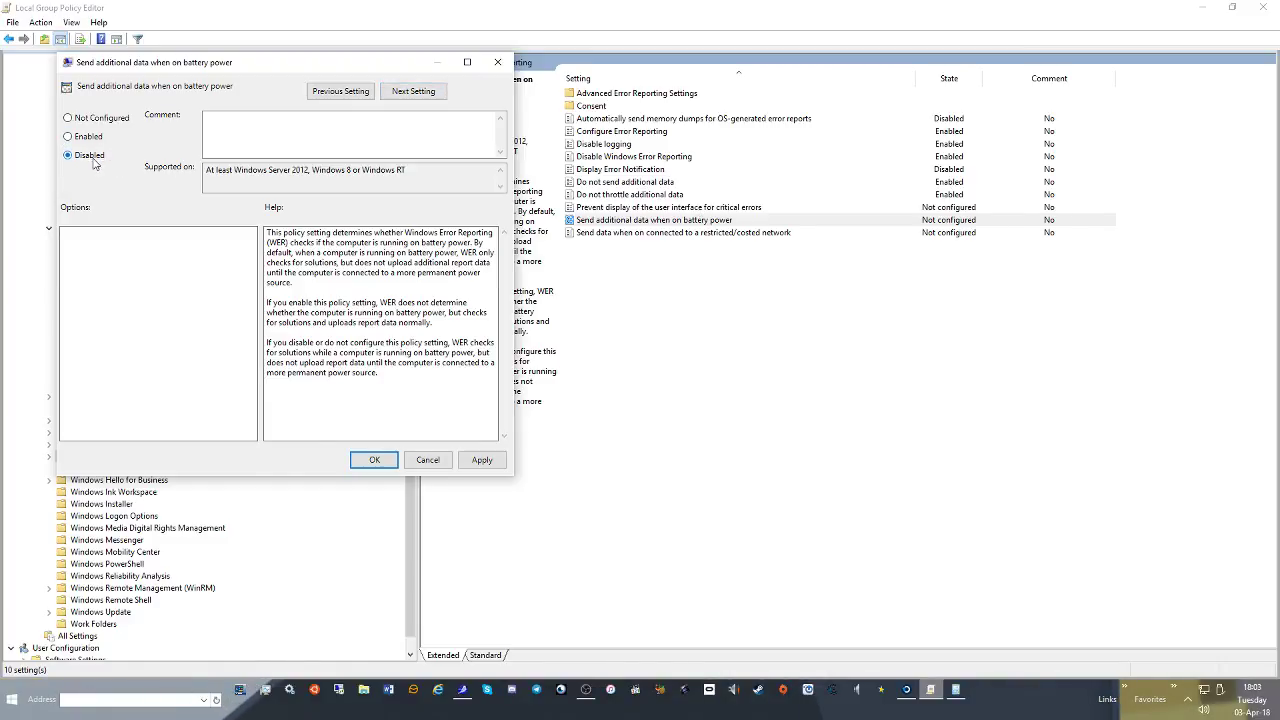
left_click(406, 96)
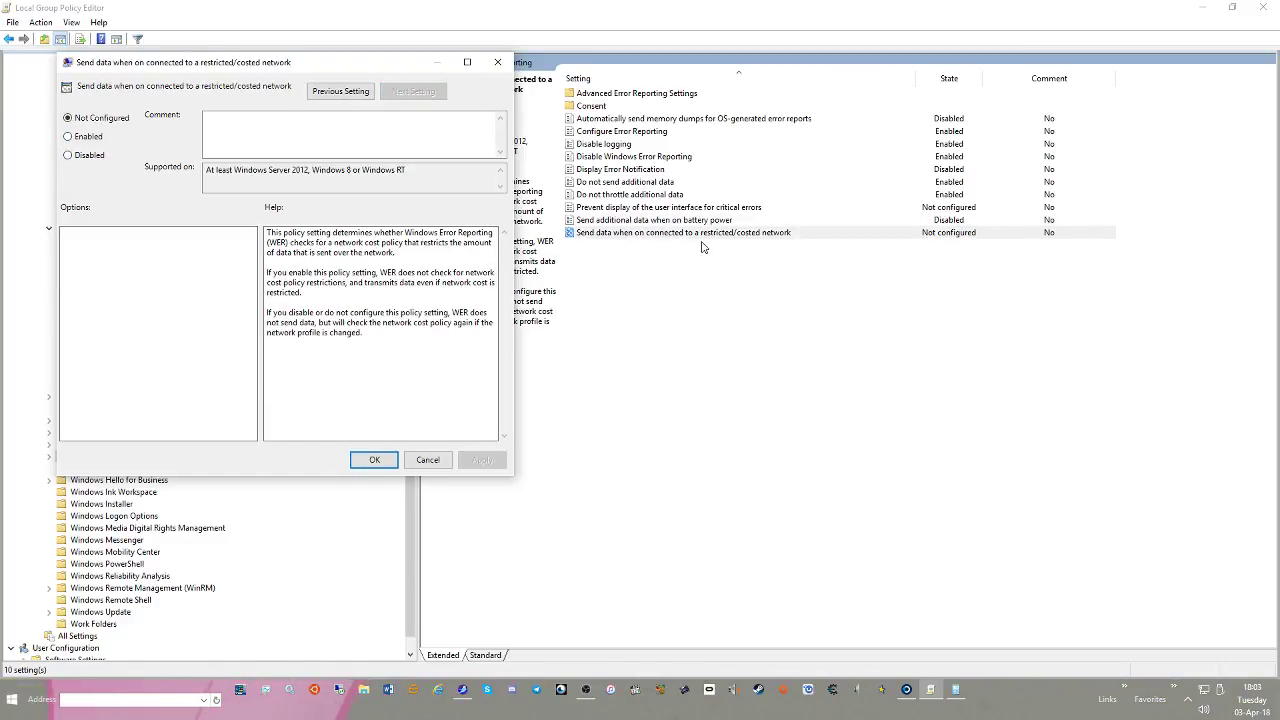
left_click(86, 158)
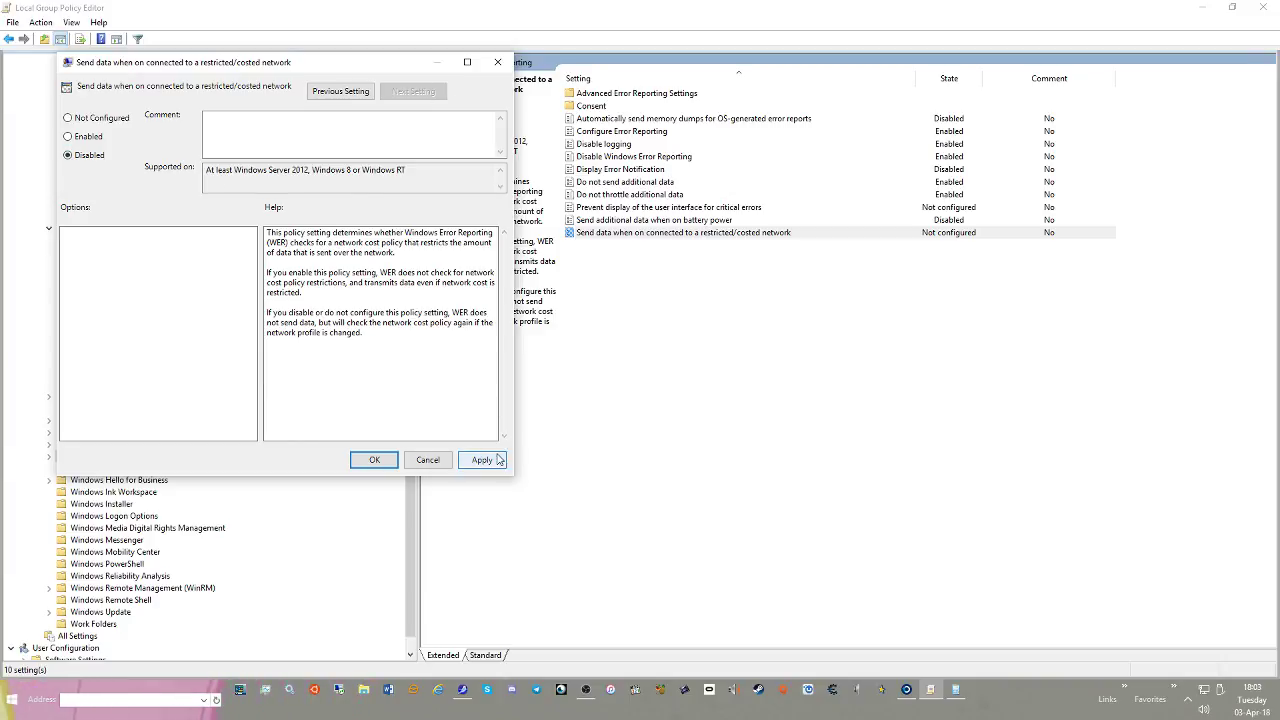
left_click(374, 465)
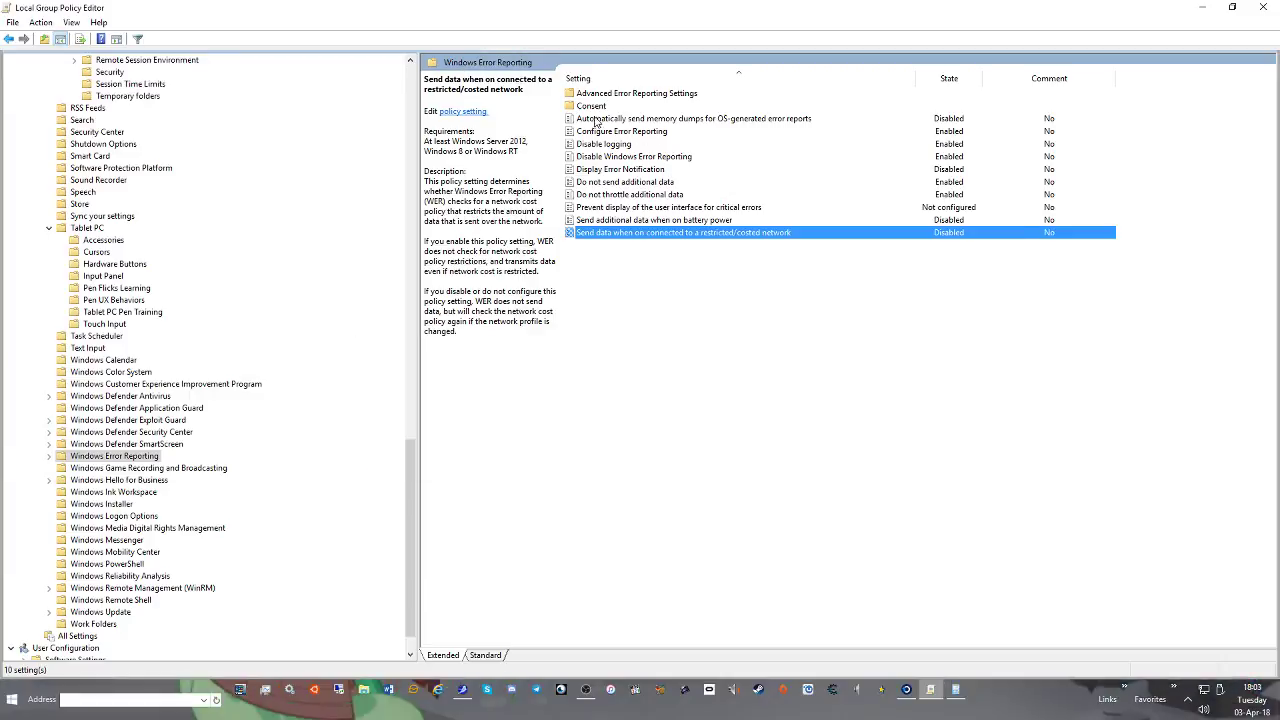
Review the Advanced Error Reporting Settings policies from "Configure Corporate Windows Error Reporting" through "Default application reporting settings"
double_click(662, 94)
double_click(665, 95)
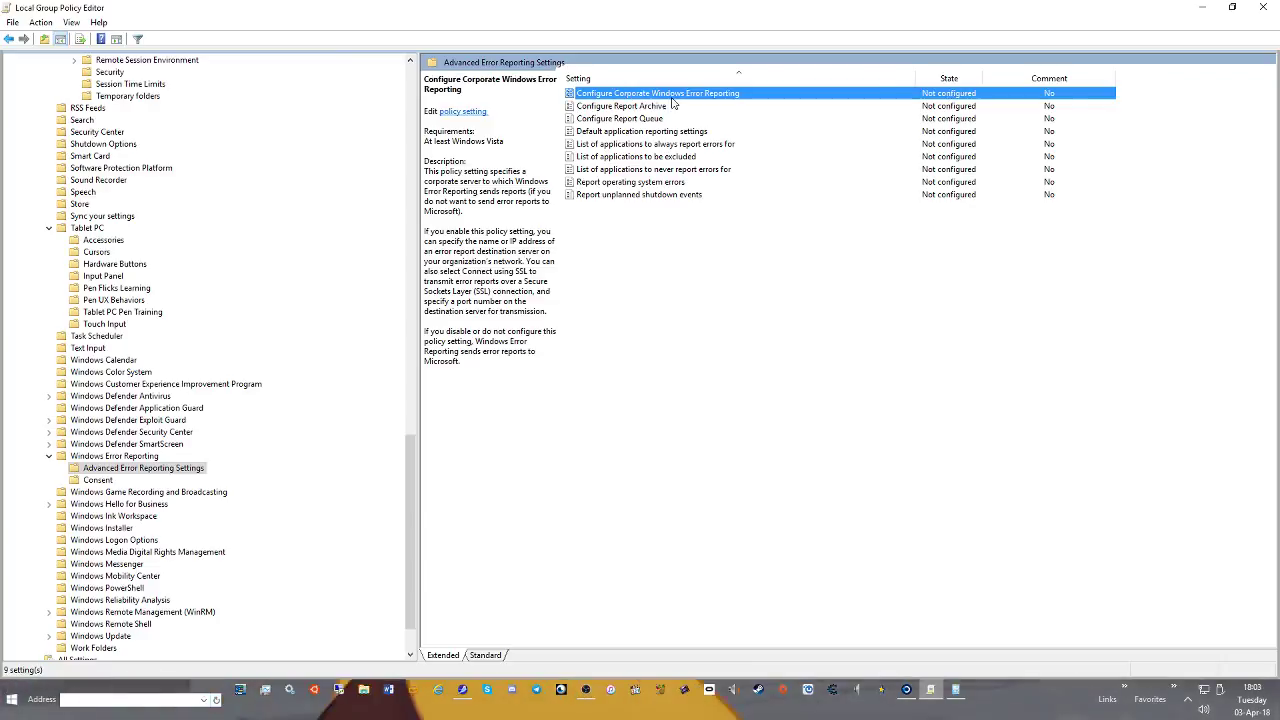
left_click(430, 108)
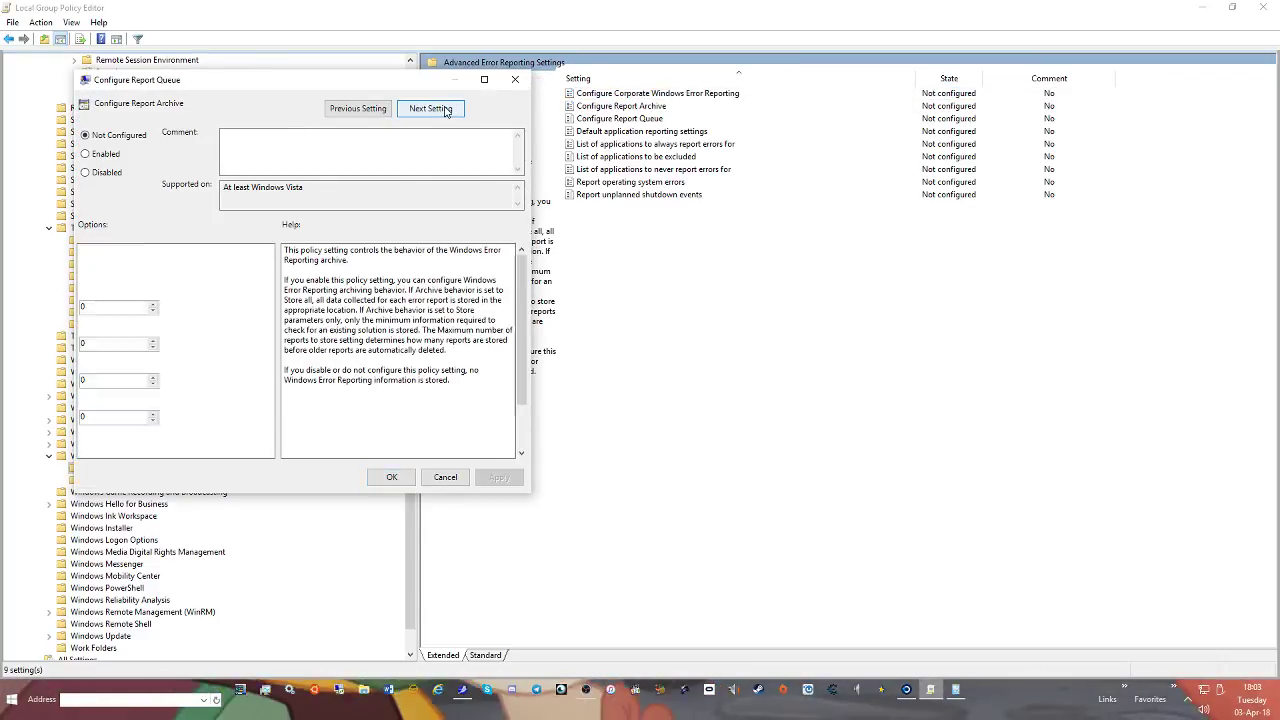
left_click(440, 109)
left_click(445, 110)
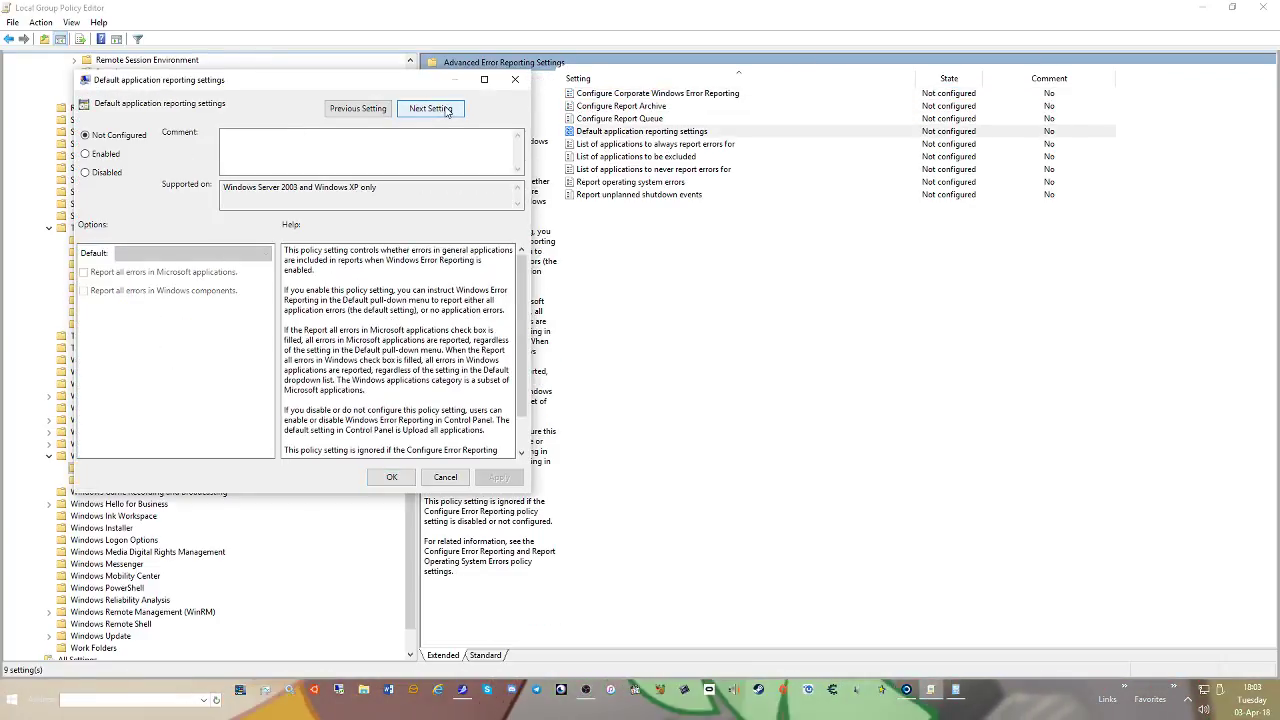
left_click(515, 79)
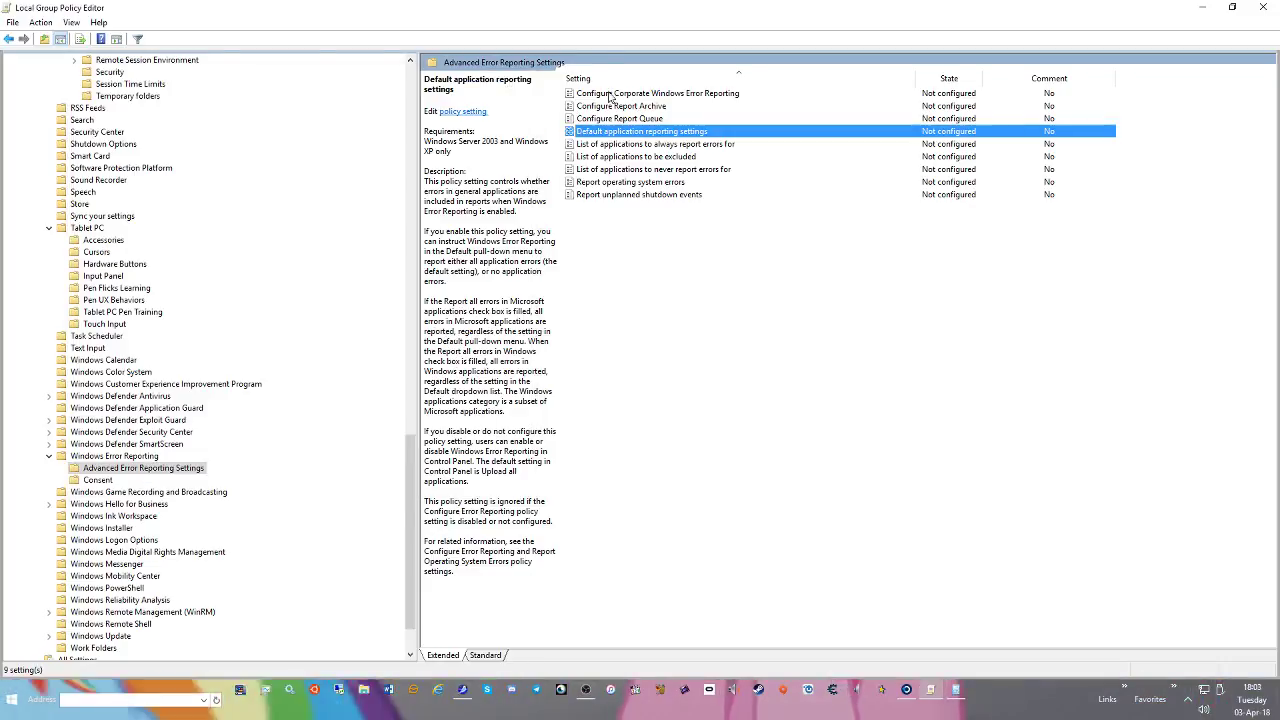
left_click(660, 94)
double_click(660, 94)
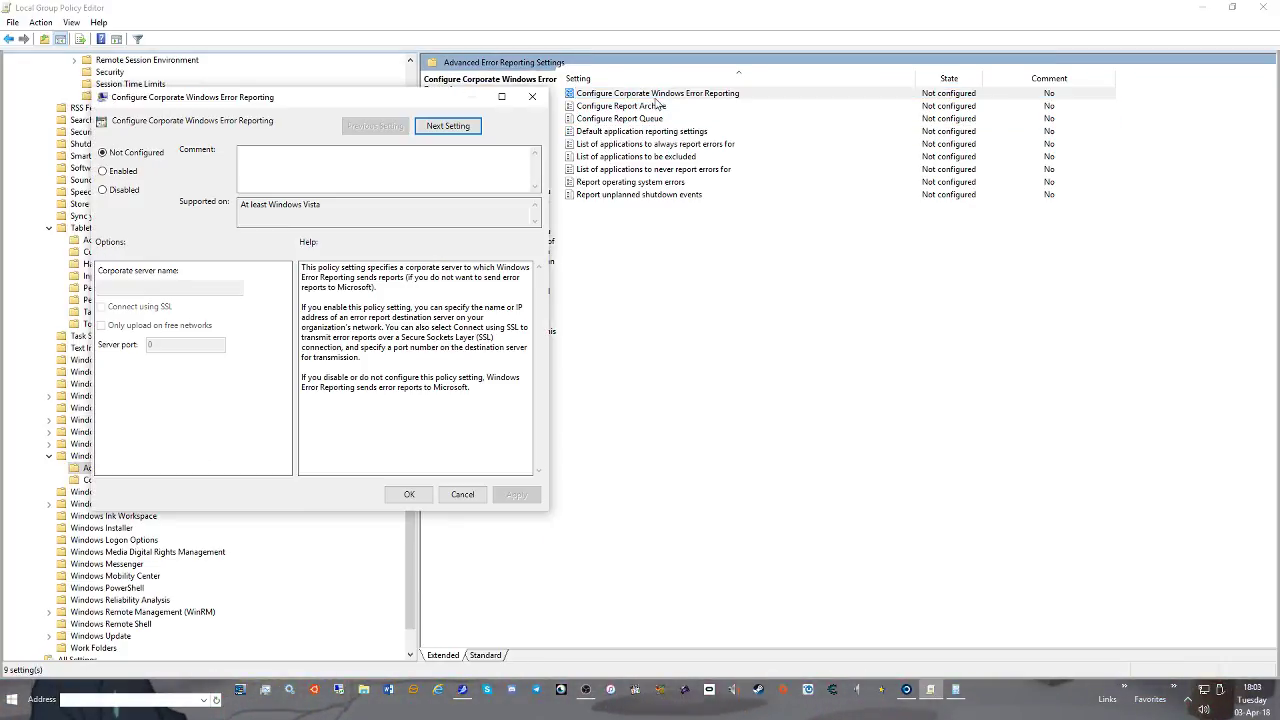
left_click(123, 172)
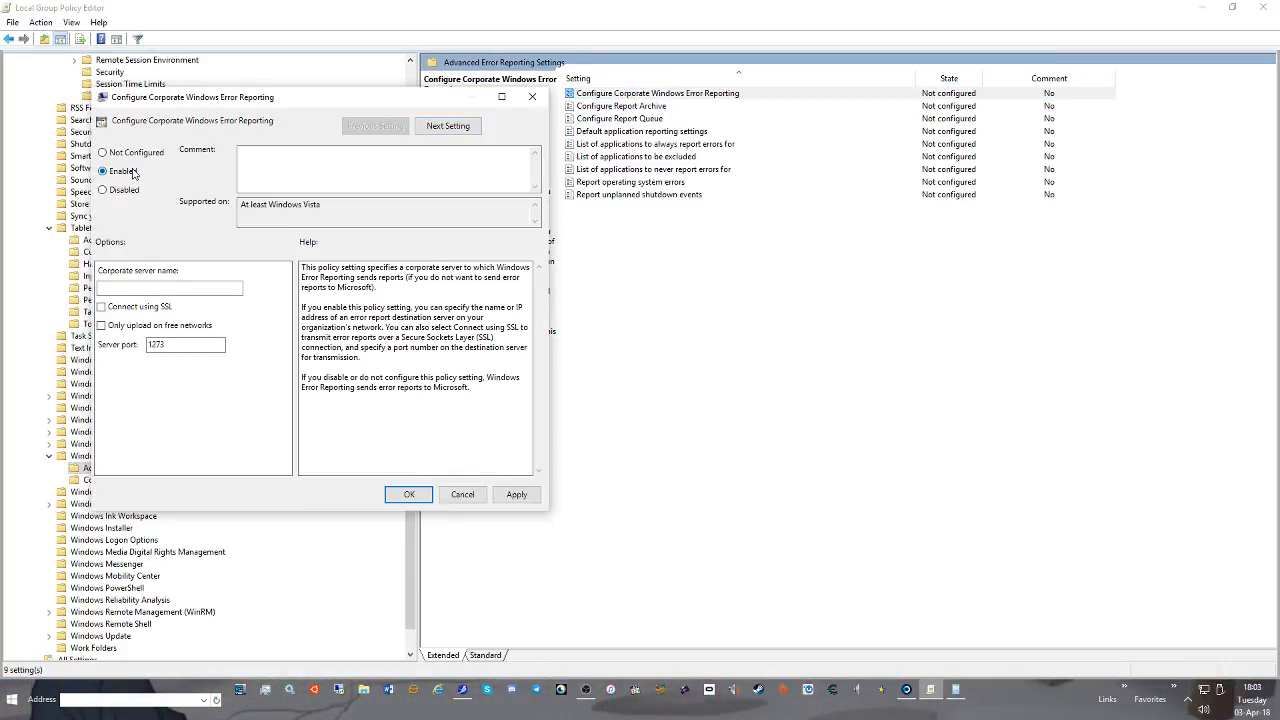
left_click(128, 153)
left_click(462, 494)
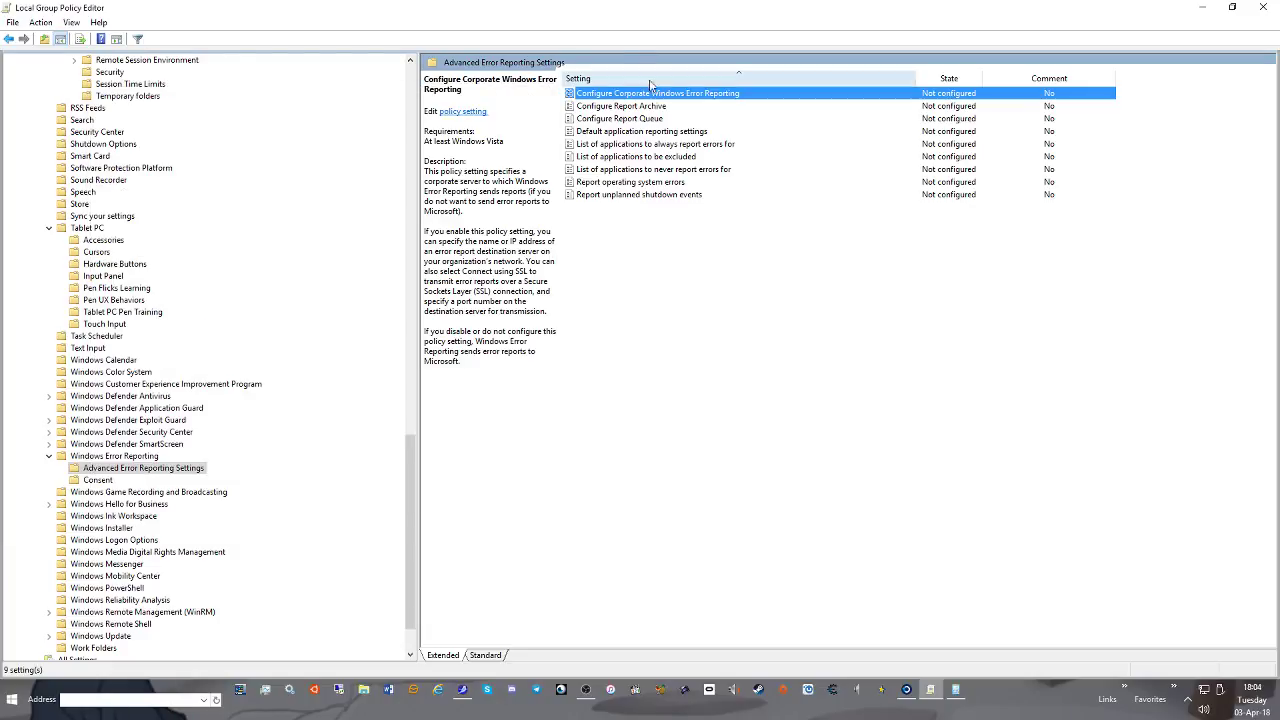
Enable the "Configure Default consent" policy under Windows Error Reporting's Consent, with the consent level "Always ask before sending data"
key("BackSpace")
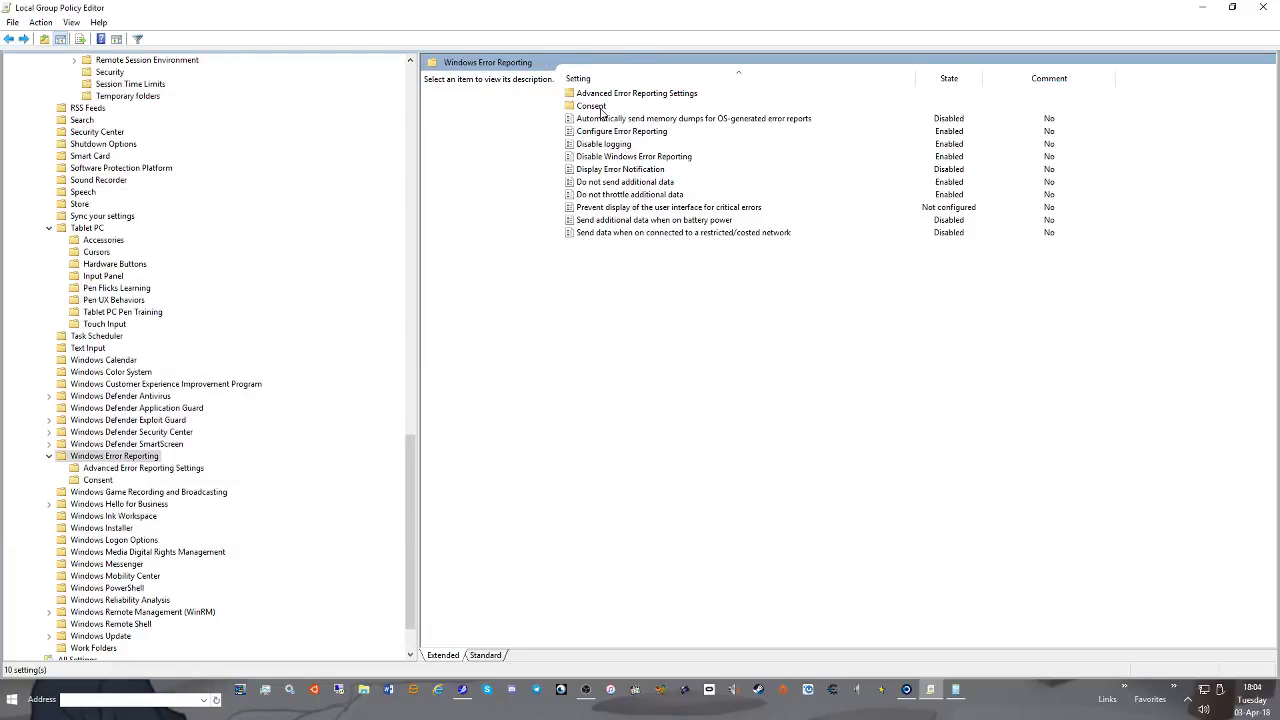
double_click(601, 107)
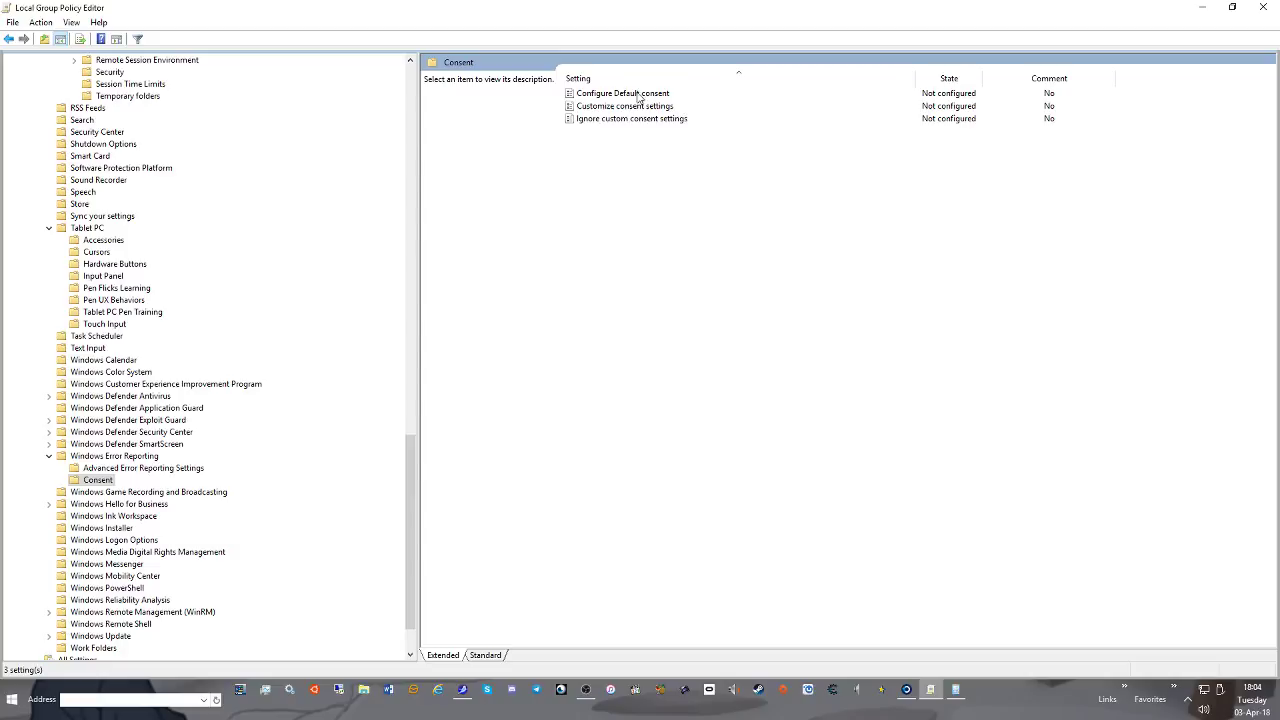
double_click(638, 94)
left_click(145, 190)
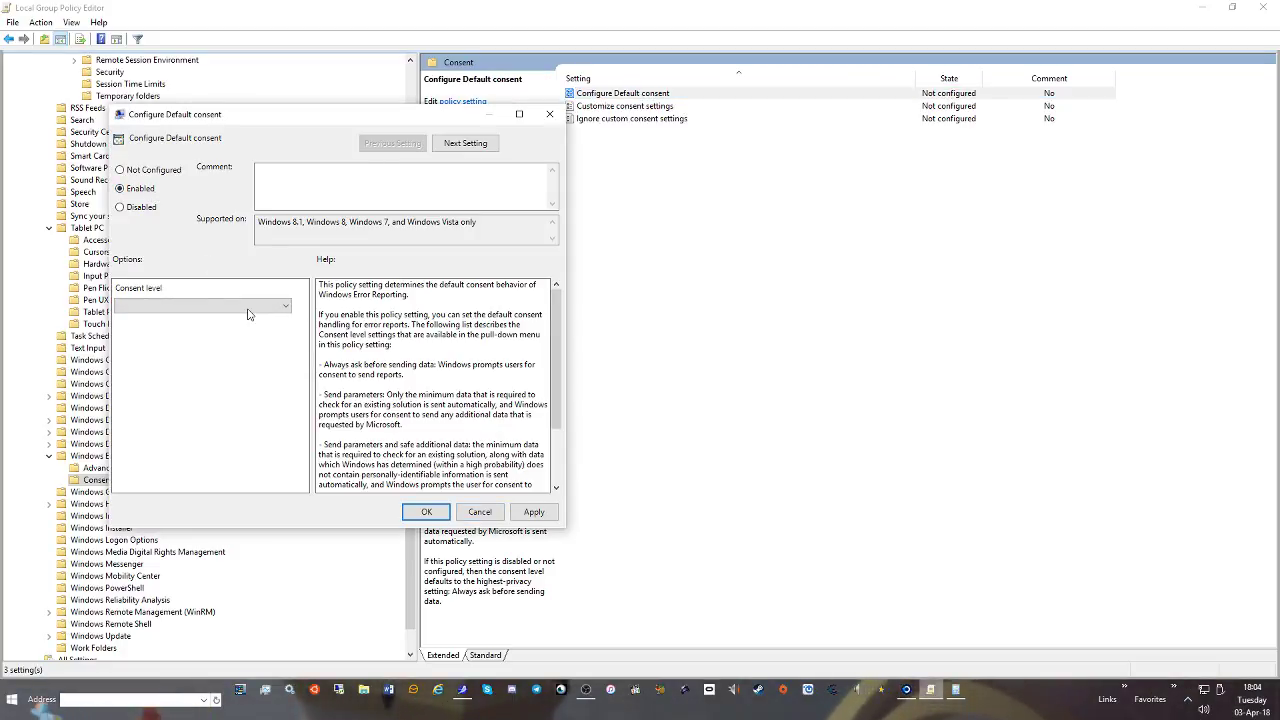
left_click(260, 307)
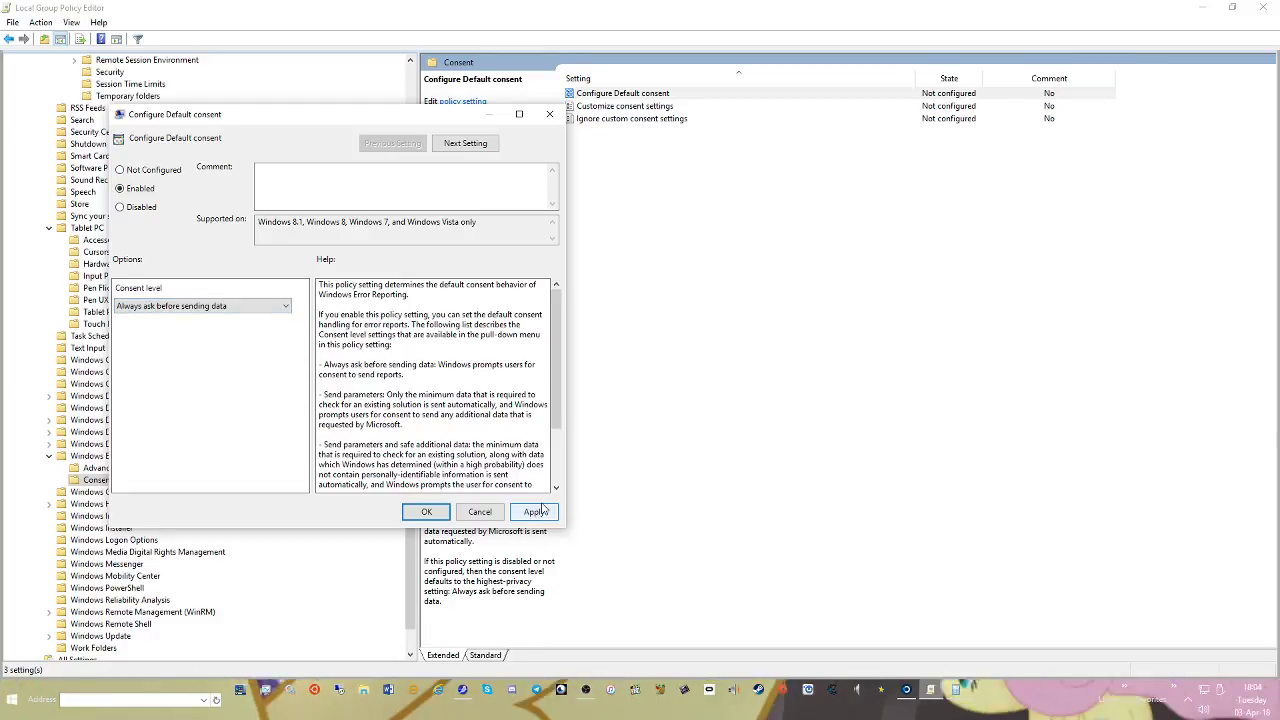
left_click(427, 512)
Examine the "Customize consent settings" value list, the "Ignore custom consent settings" policy and the critical-errors display policy description without changing them
double_click(625, 107)
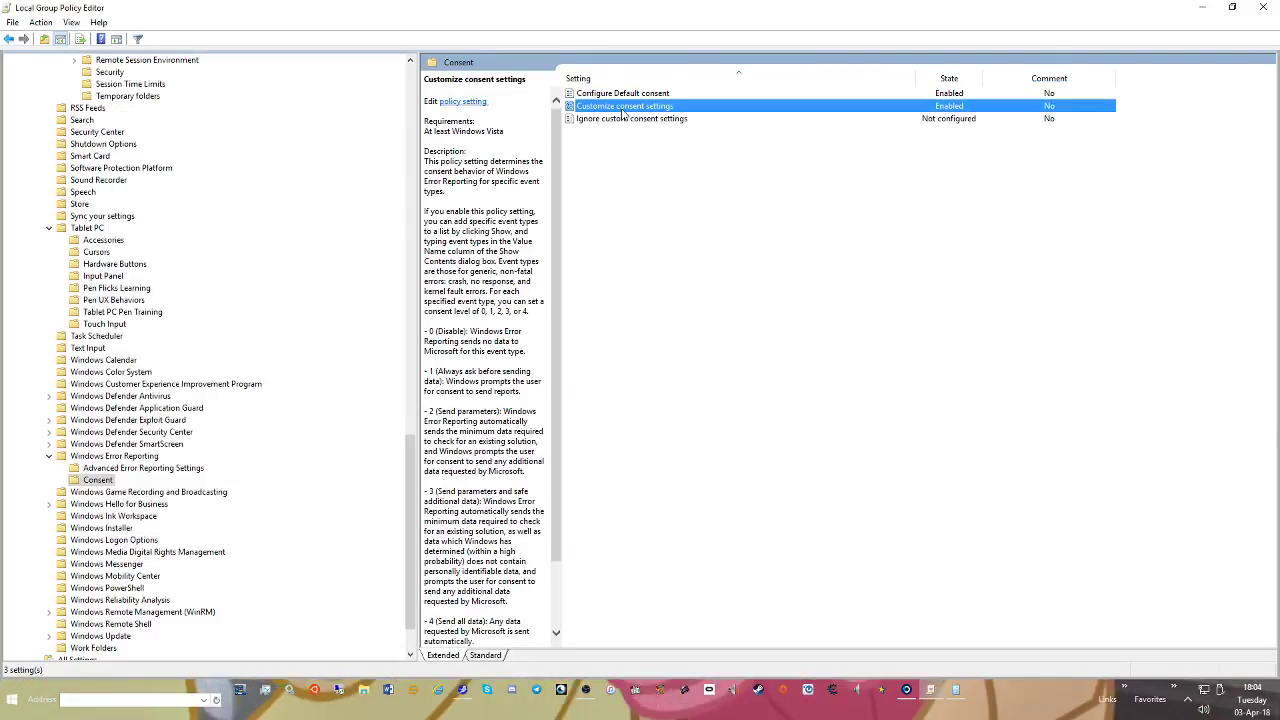
left_click(256, 307)
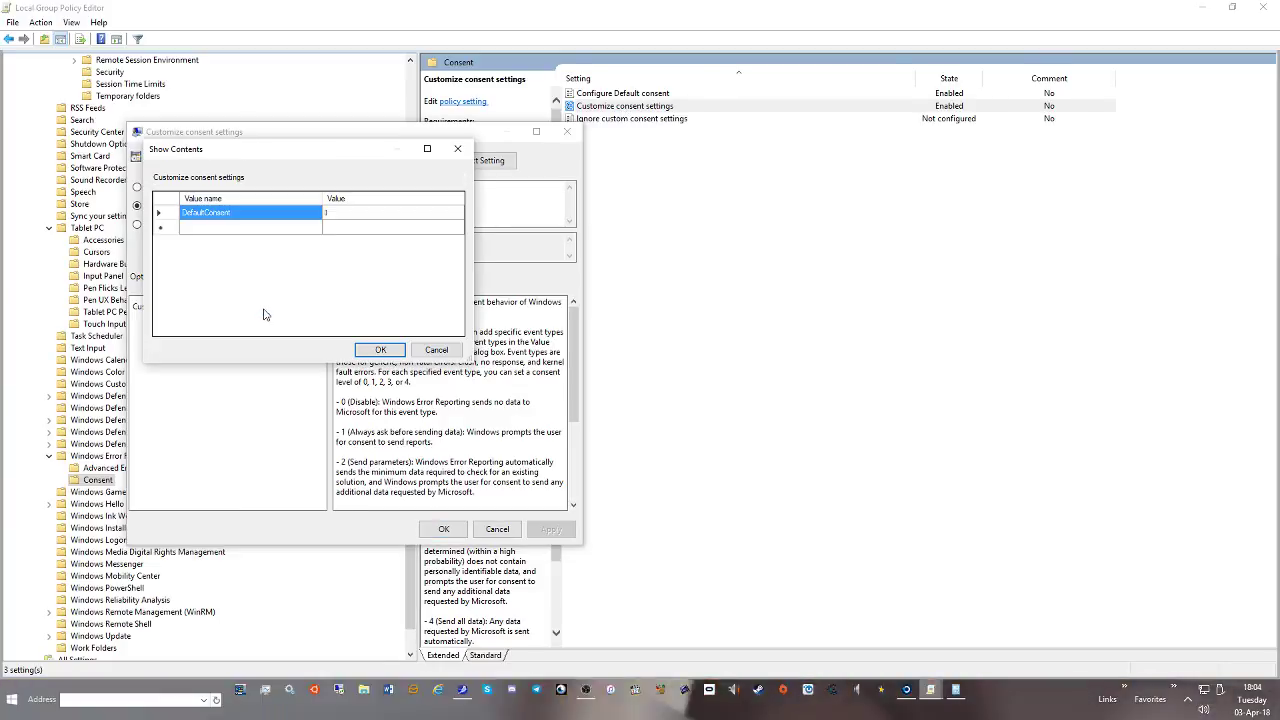
left_click(436, 352)
left_click(497, 529)
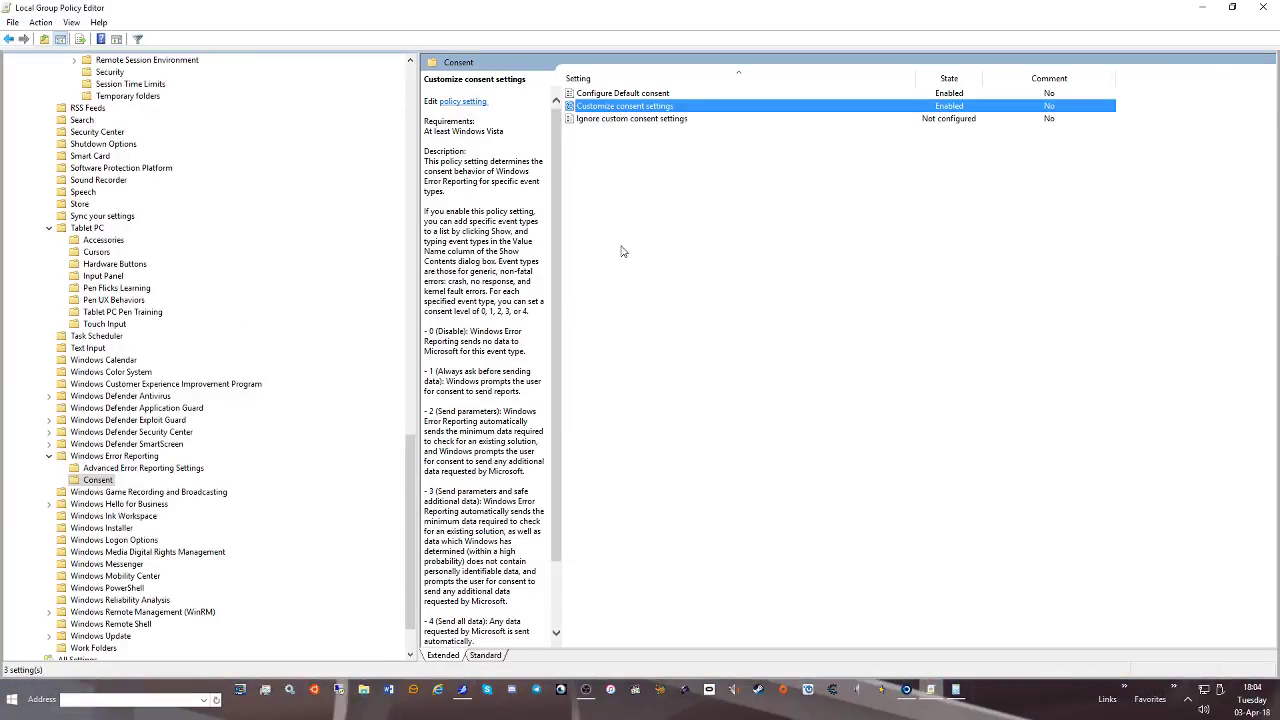
double_click(636, 119)
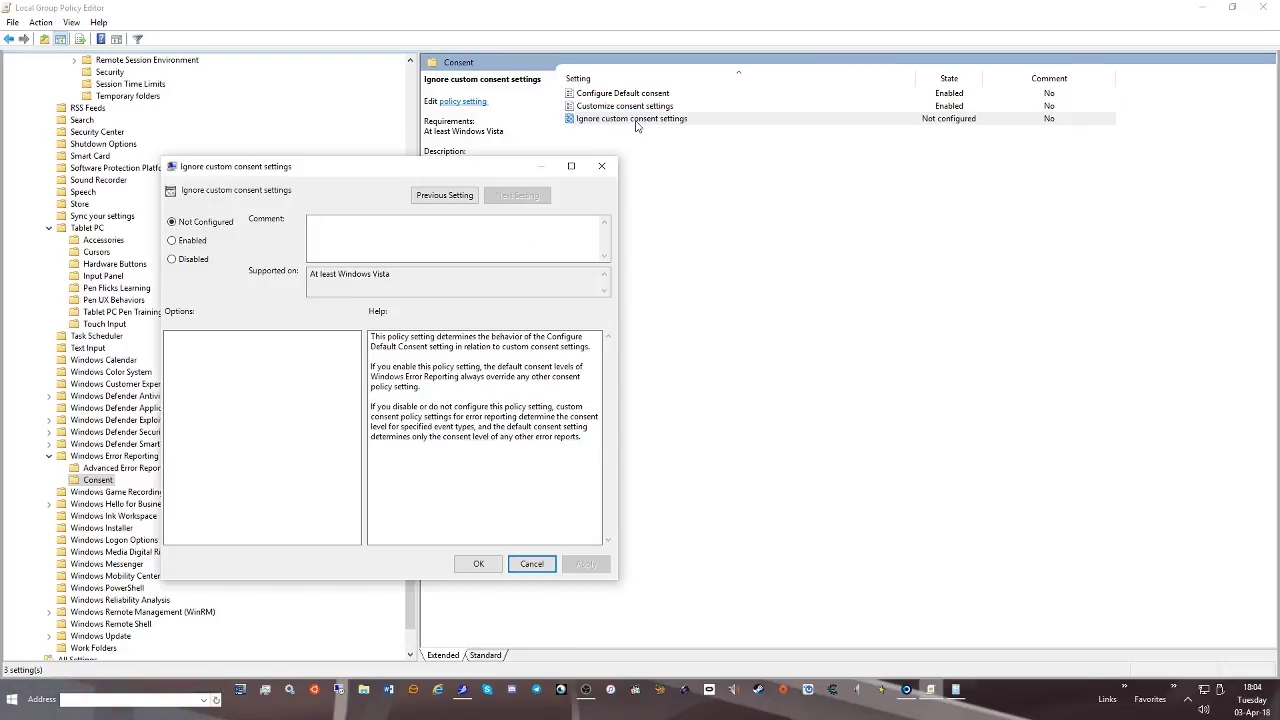
left_click(531, 564)
key("BackSpace")
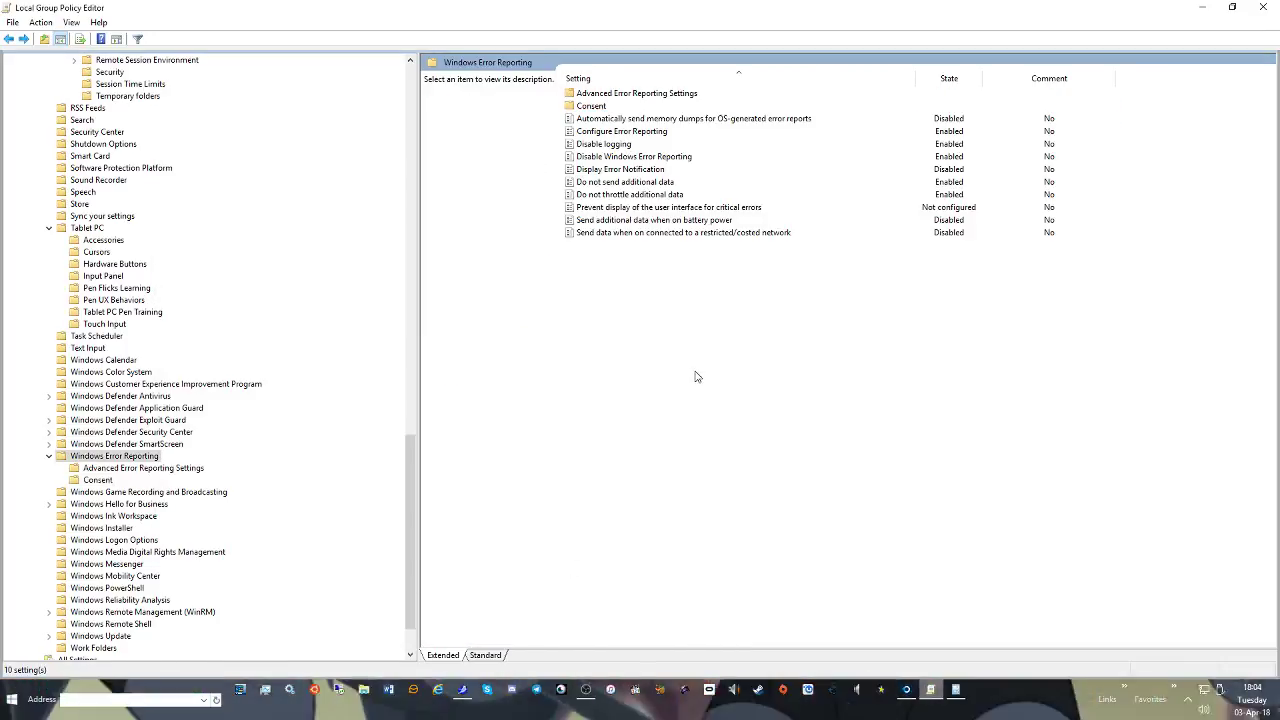
left_click(658, 208)
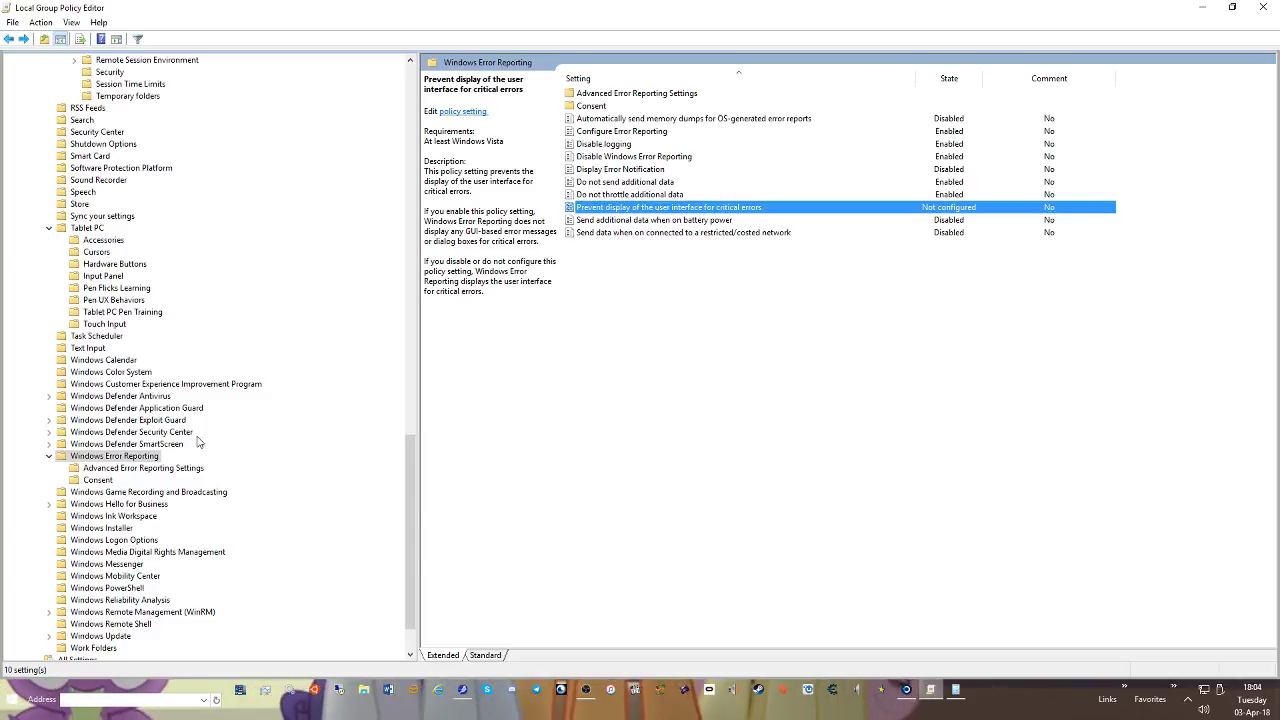
Disable the "Enables or disables Windows Game Recording and Broadcasting" policy
left_click(160, 492)
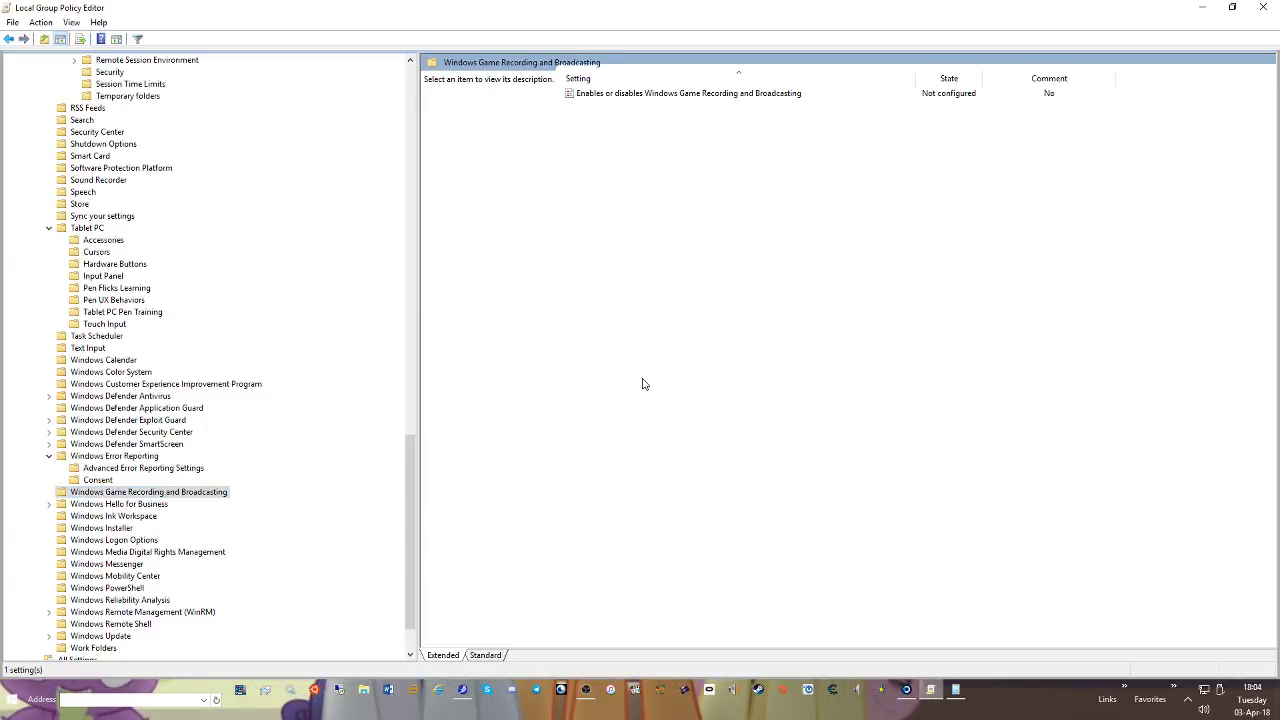
double_click(705, 97)
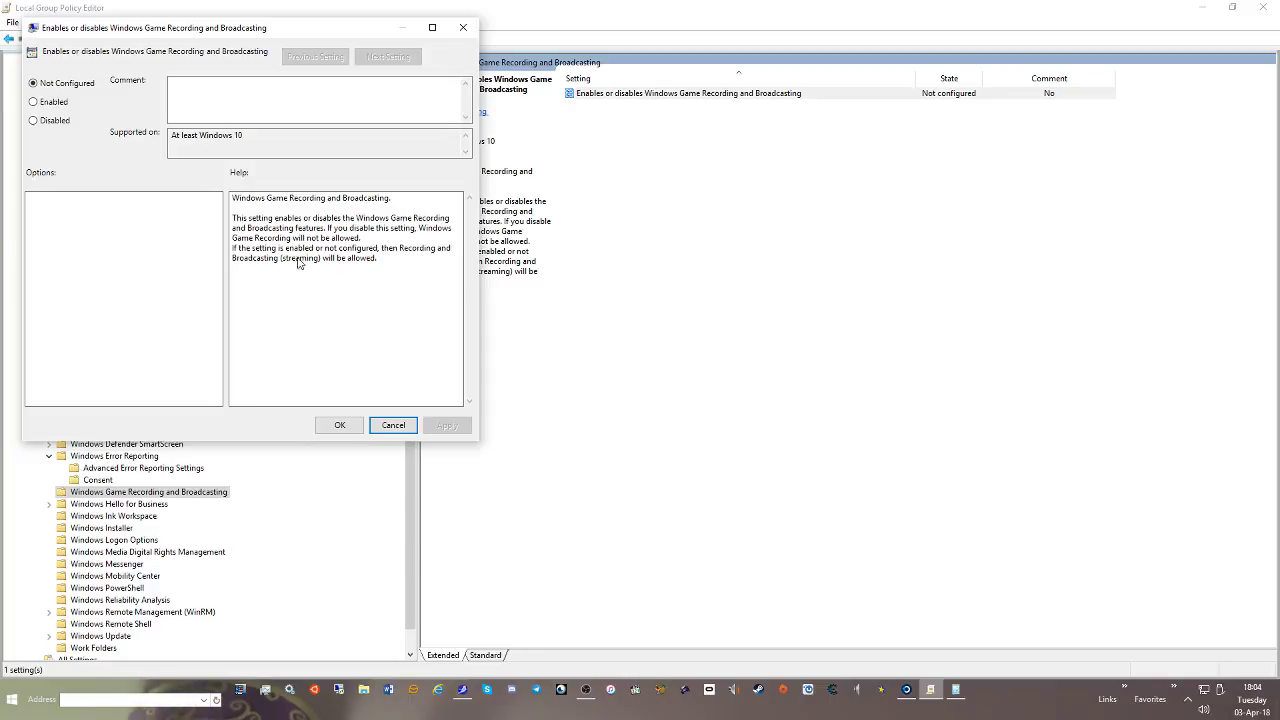
left_click(56, 121)
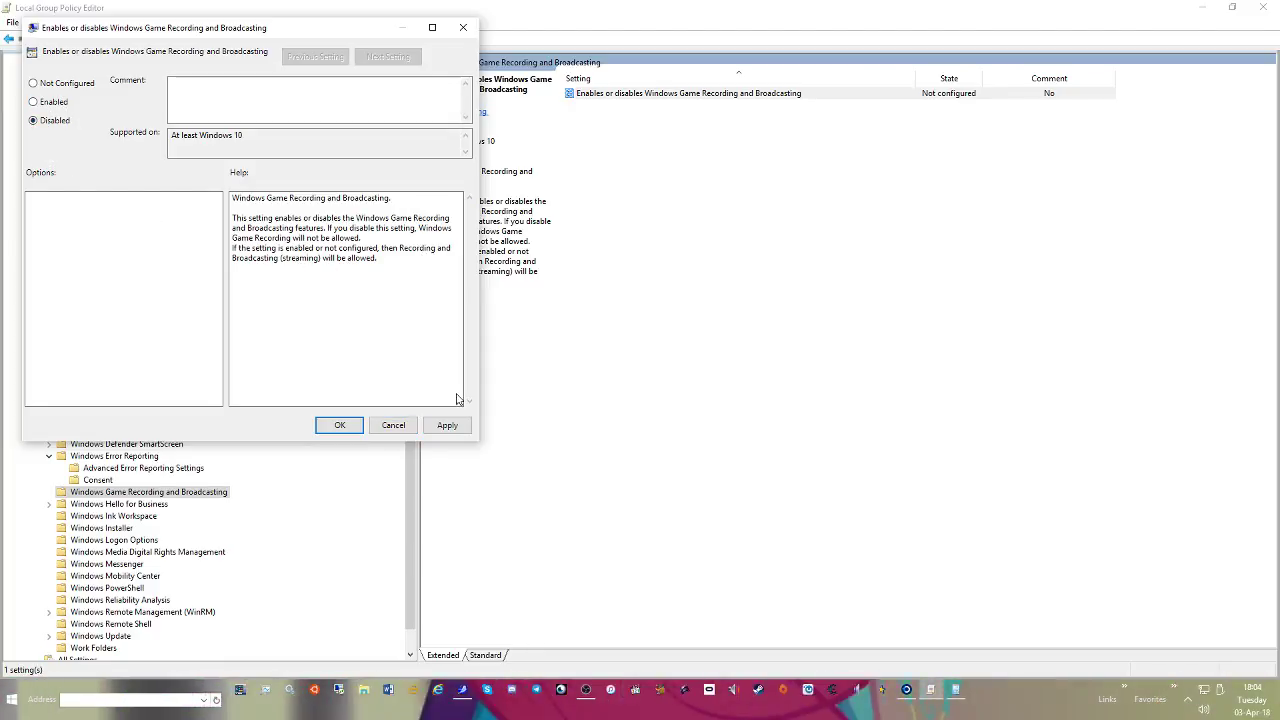
left_click(340, 425)
Check which universal applications are installed on the system
left_click(14, 699)
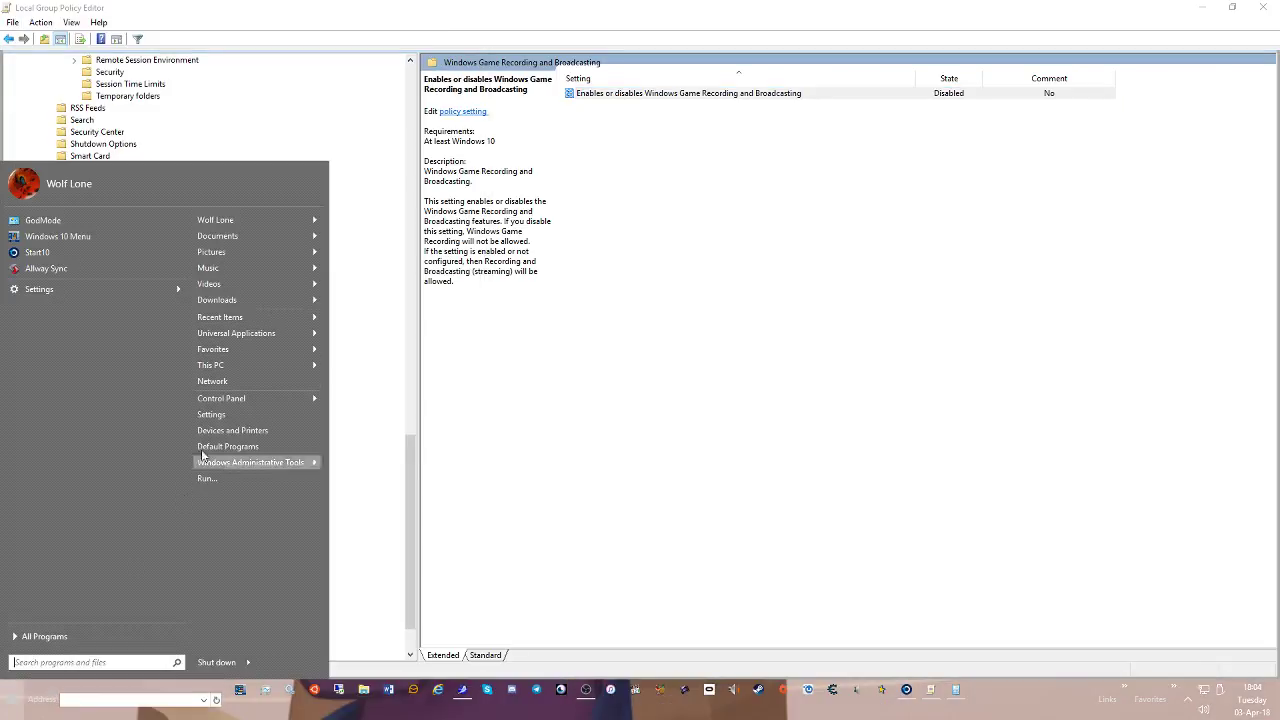
mouse_move(255, 335)
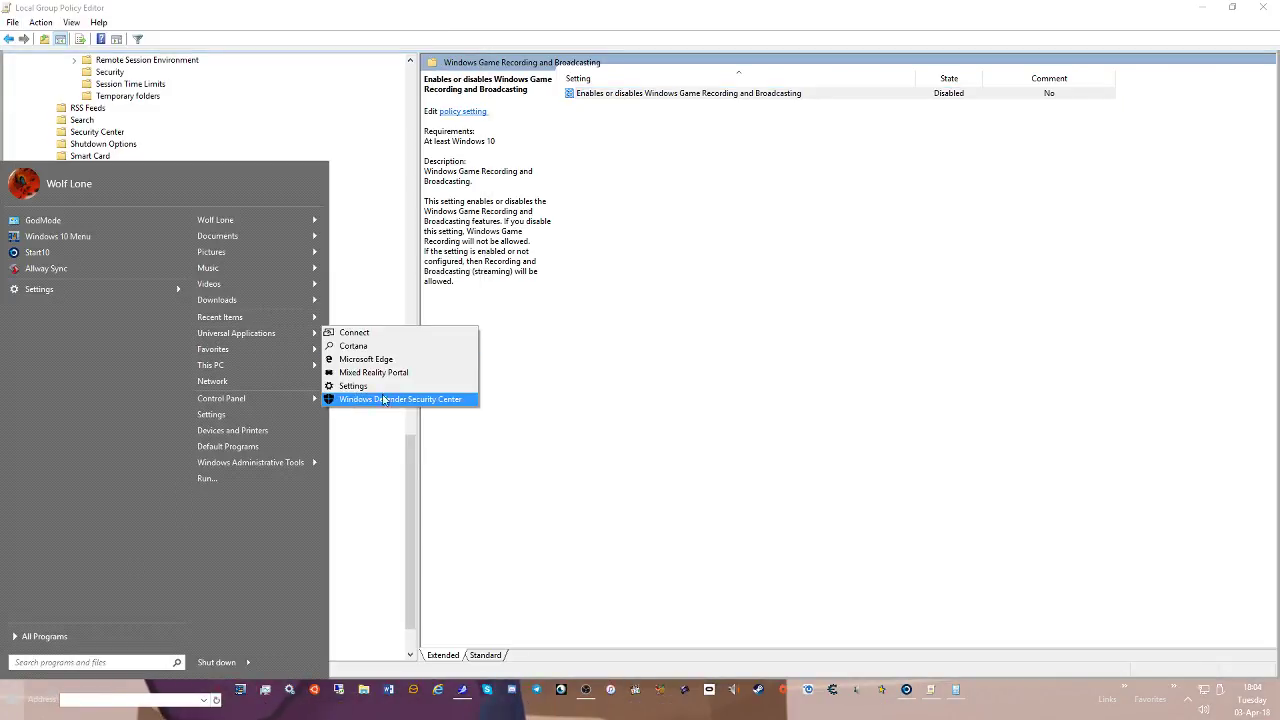
left_click(622, 347)
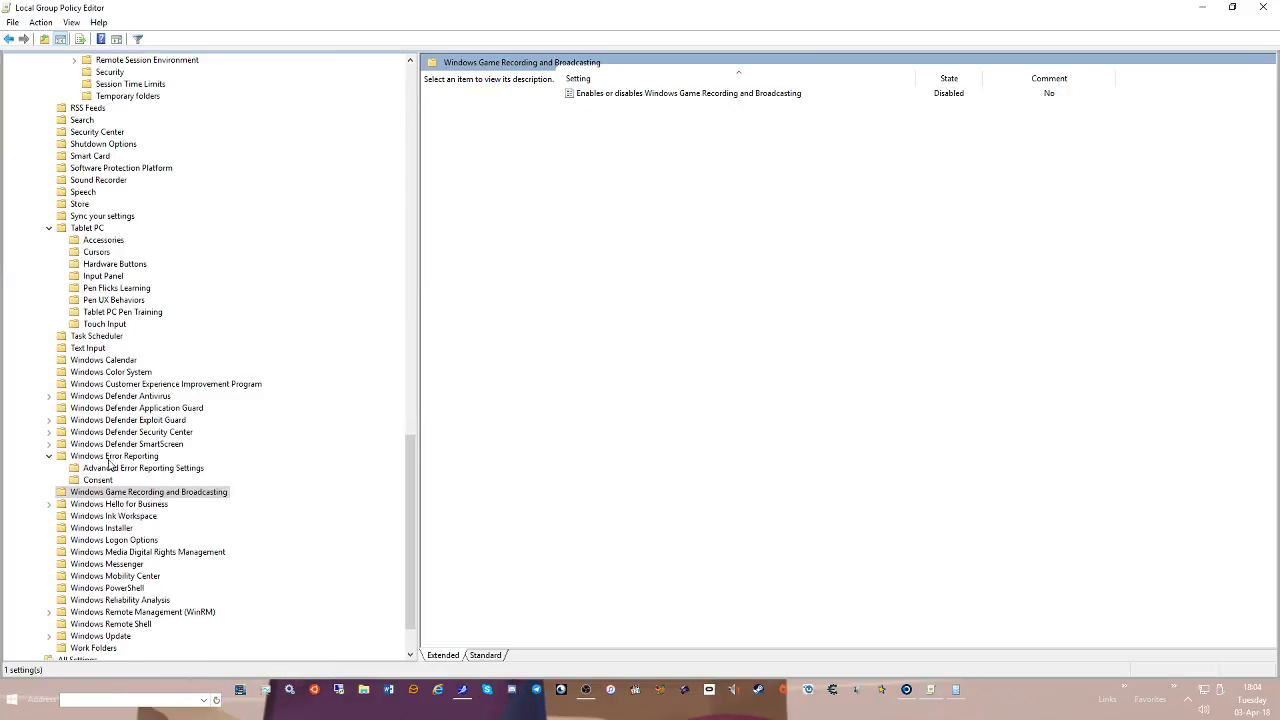
Disable the "Use biometrics" policy under Windows Hello for Business
left_click(49, 504)
left_click(119, 504)
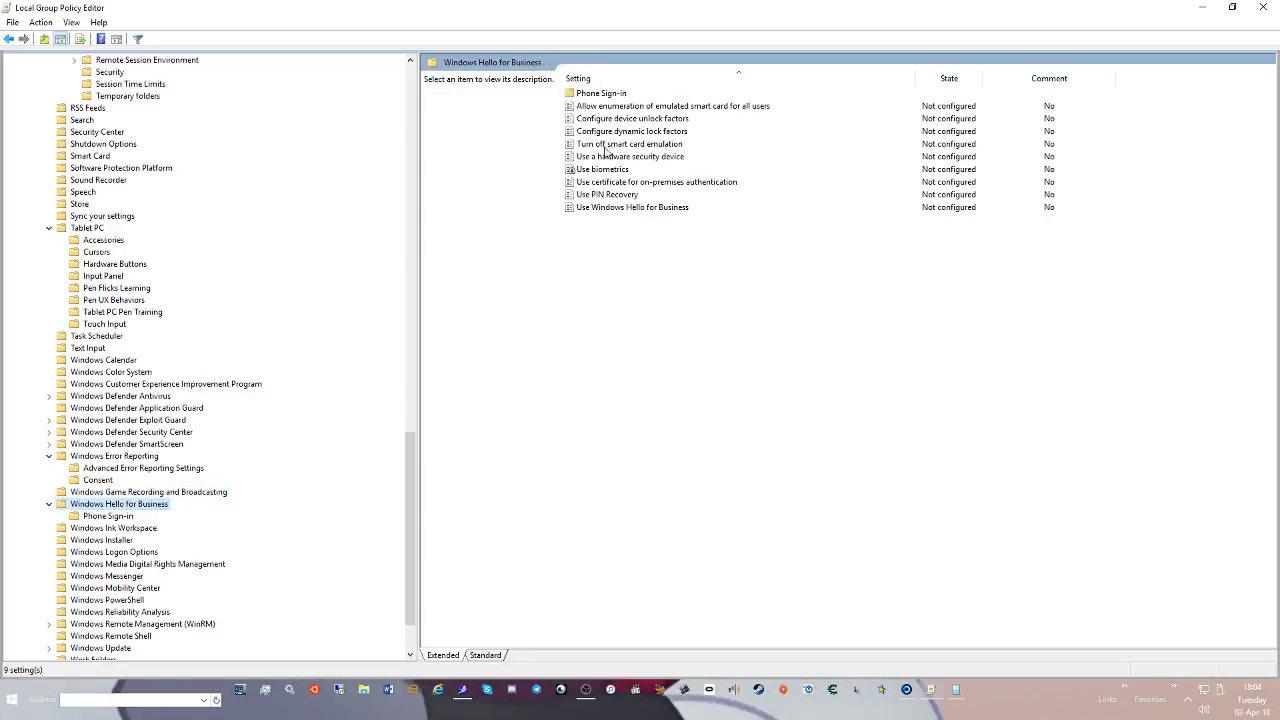
double_click(617, 171)
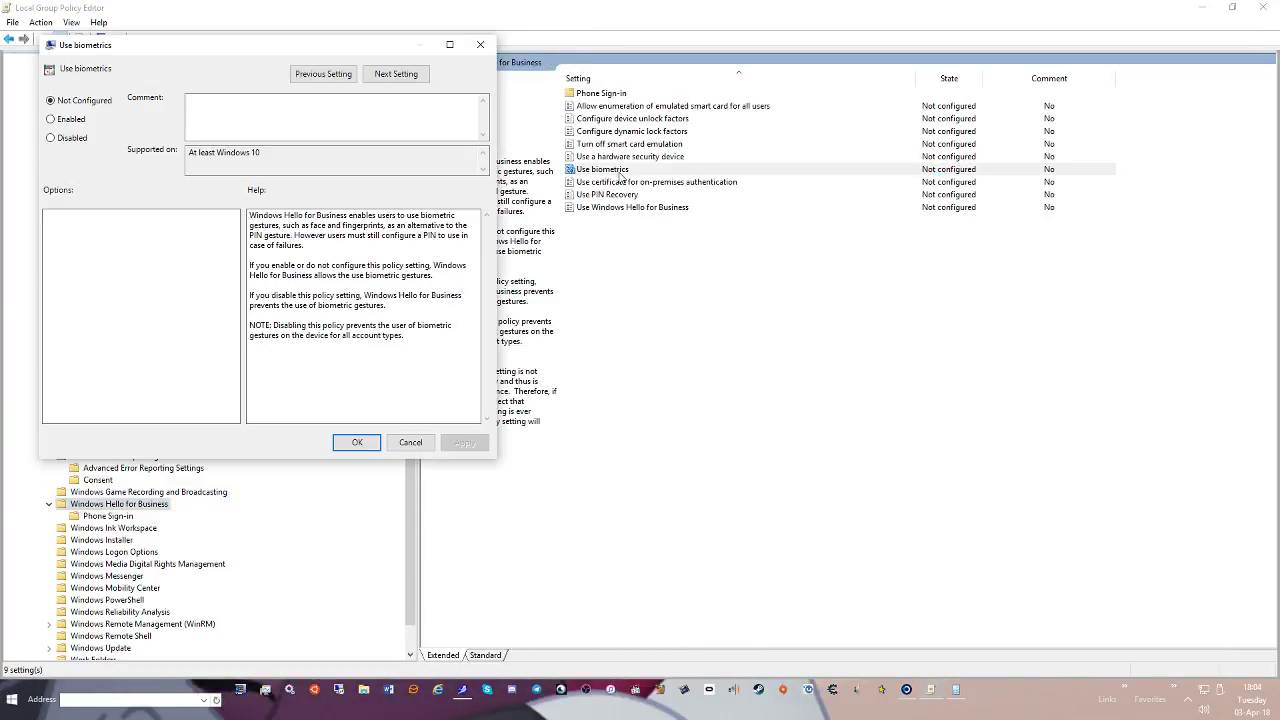
left_click(50, 137)
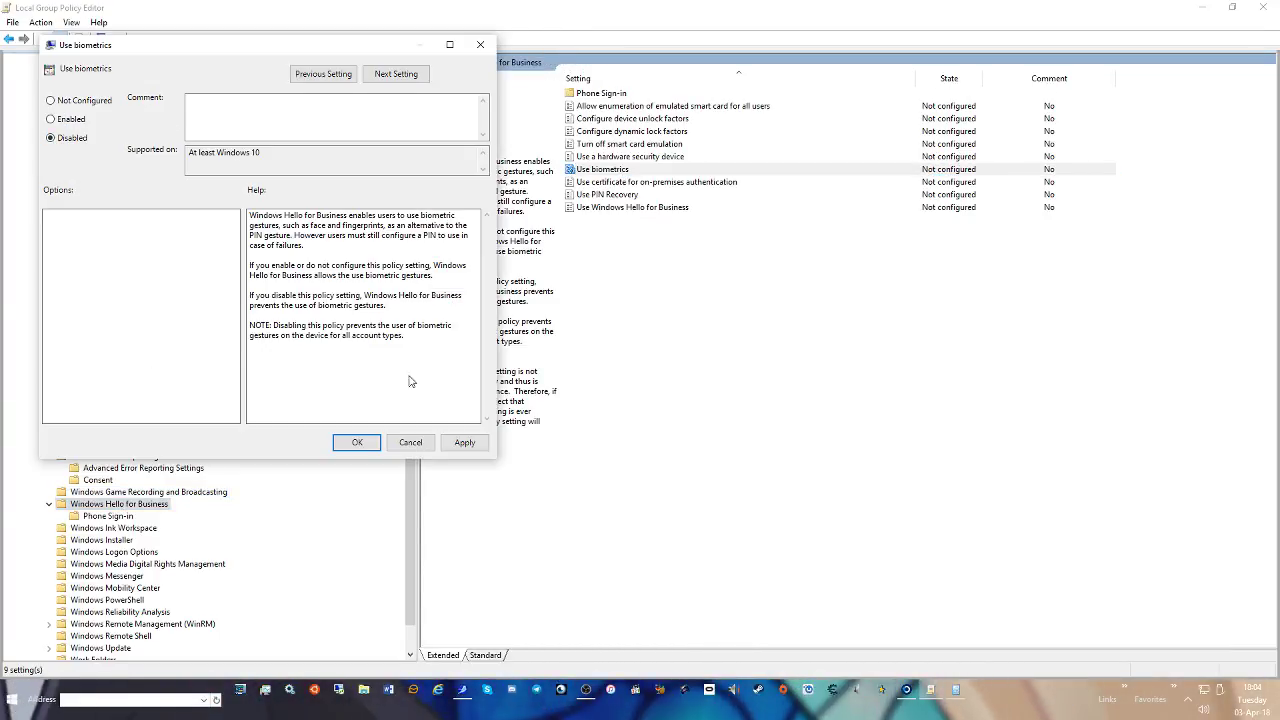
left_click(357, 443)
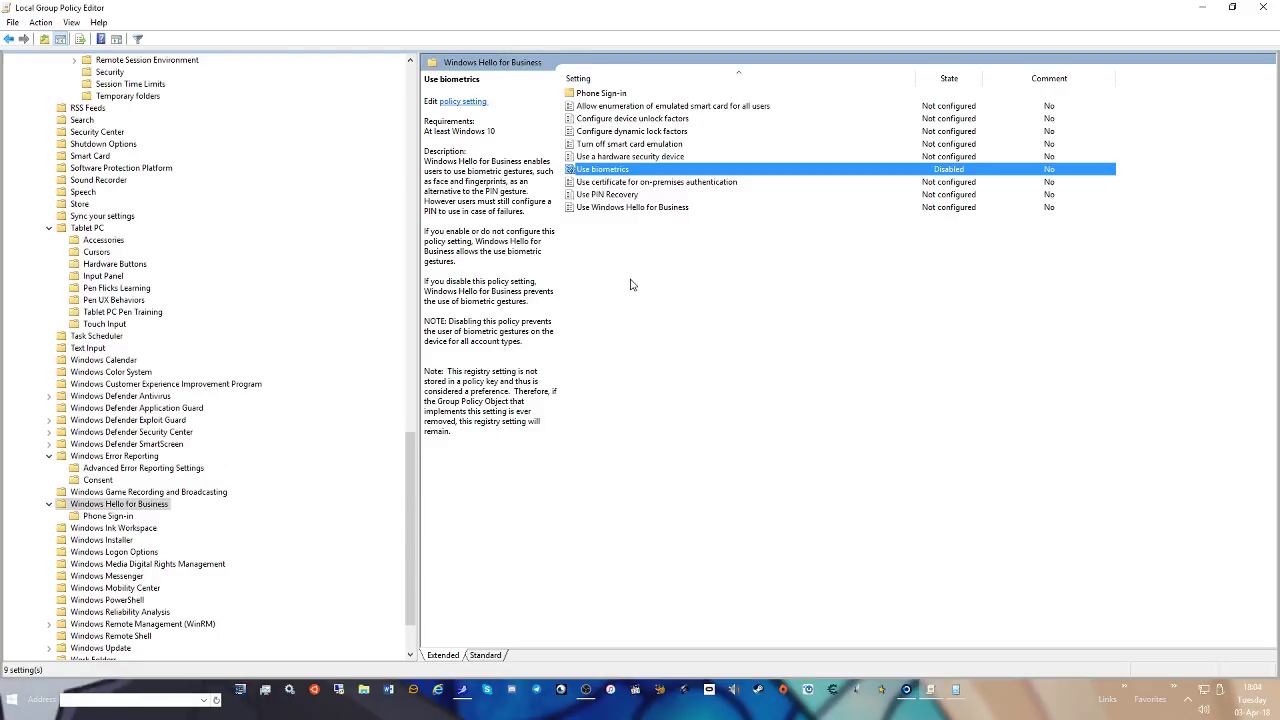
Read the description of the "Use PIN Recovery" policy under Windows Hello for Business without changing it
double_click(657, 194)
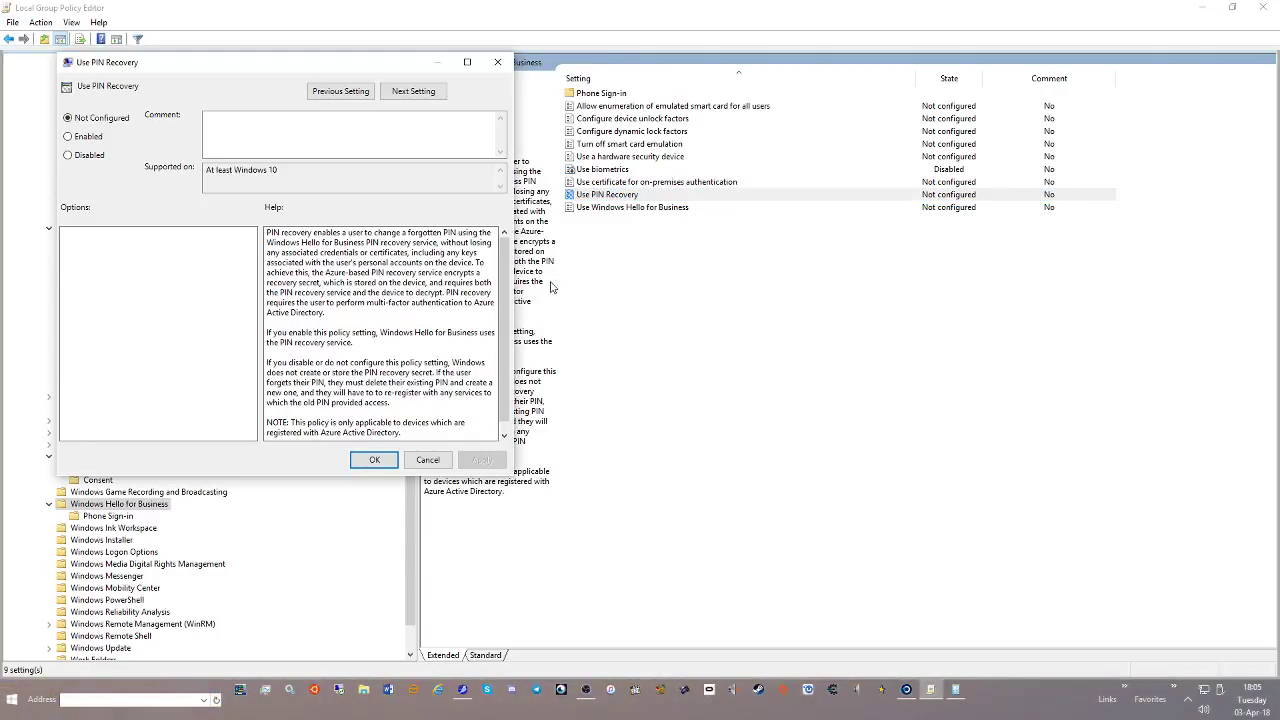
scroll(505, 334, "down", 1)
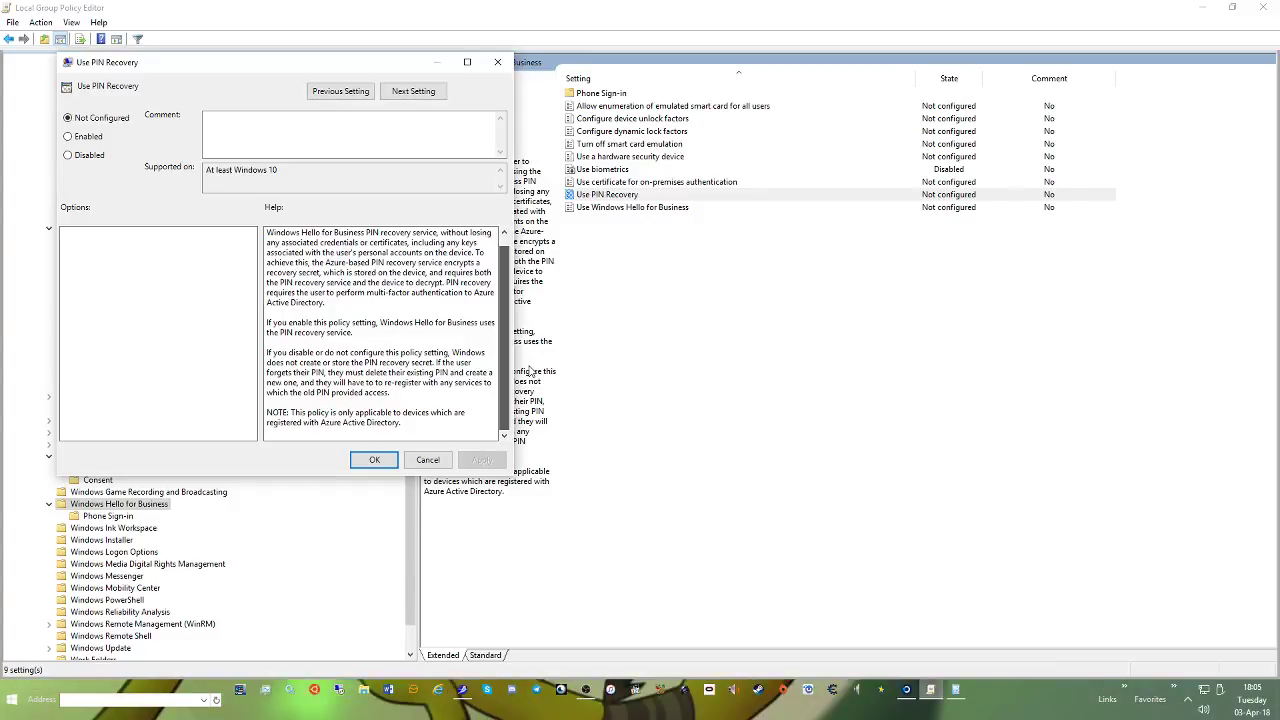
left_click(427, 458)
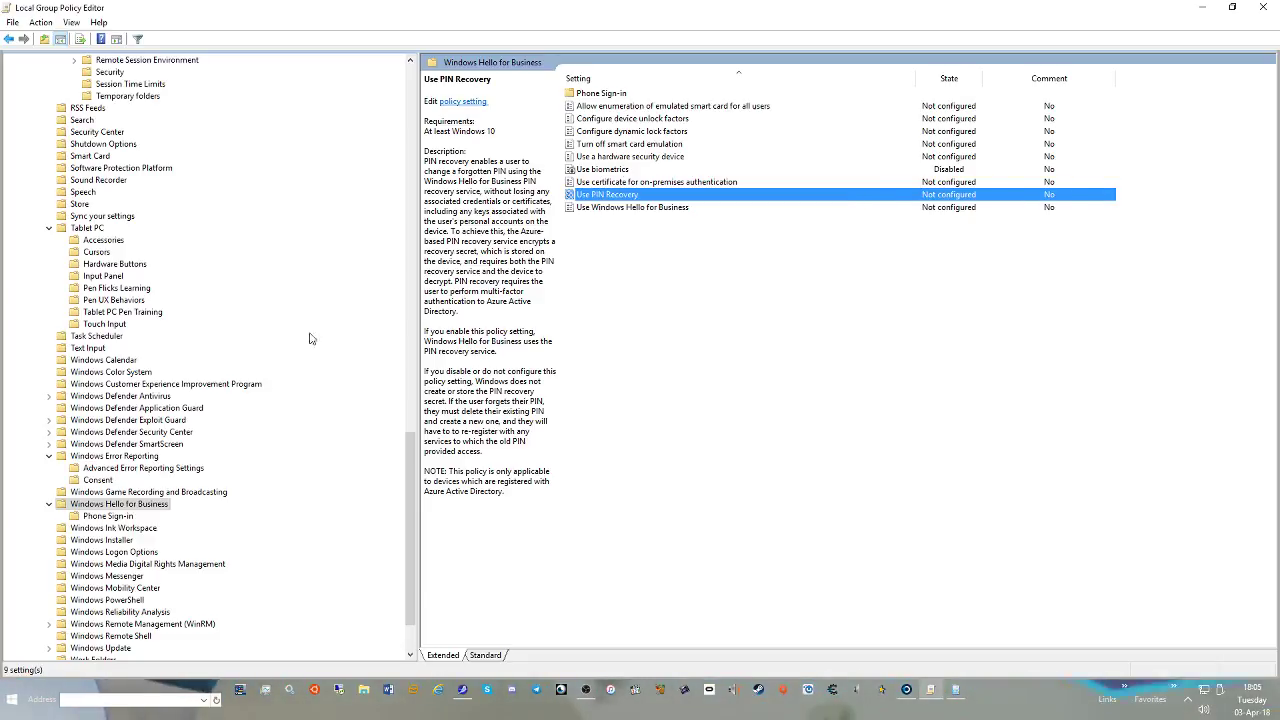
Enable the "Allow Windows Ink Workspace" policy with its action set to "Disabled" and apply it
left_click(145, 527)
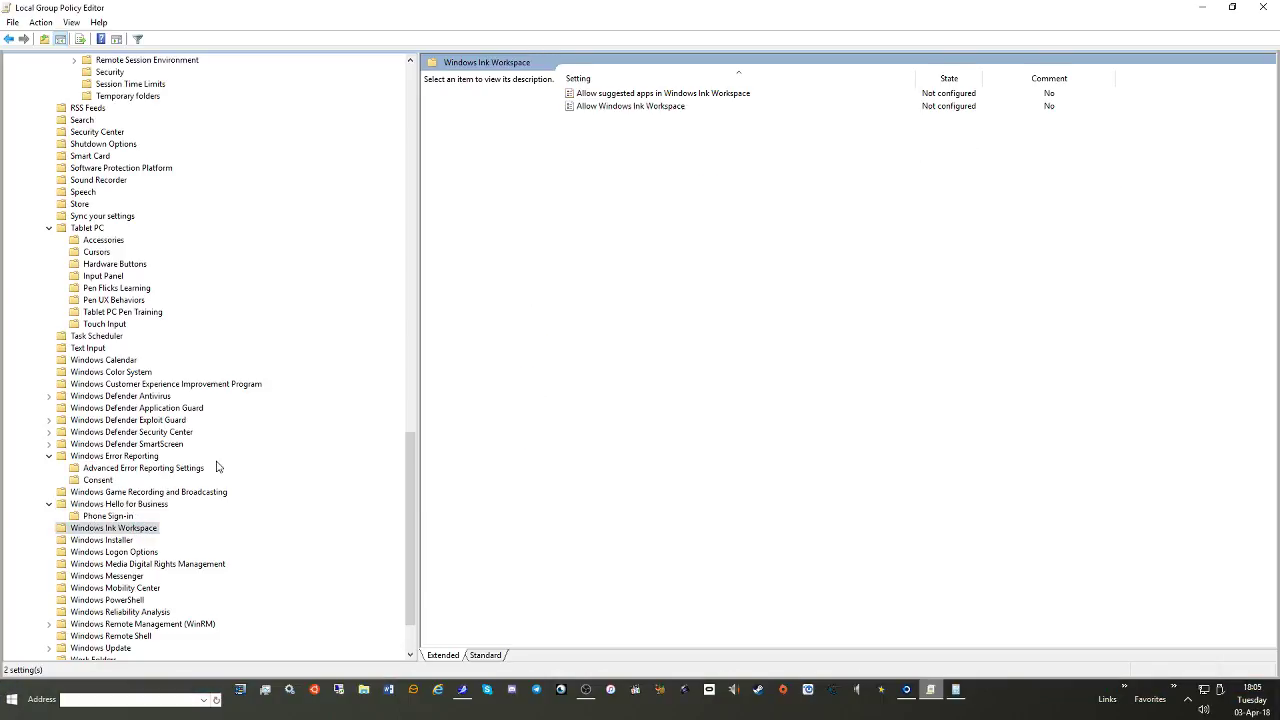
scroll(250, 420, "down", 1)
scroll(369, 238, "down", 1)
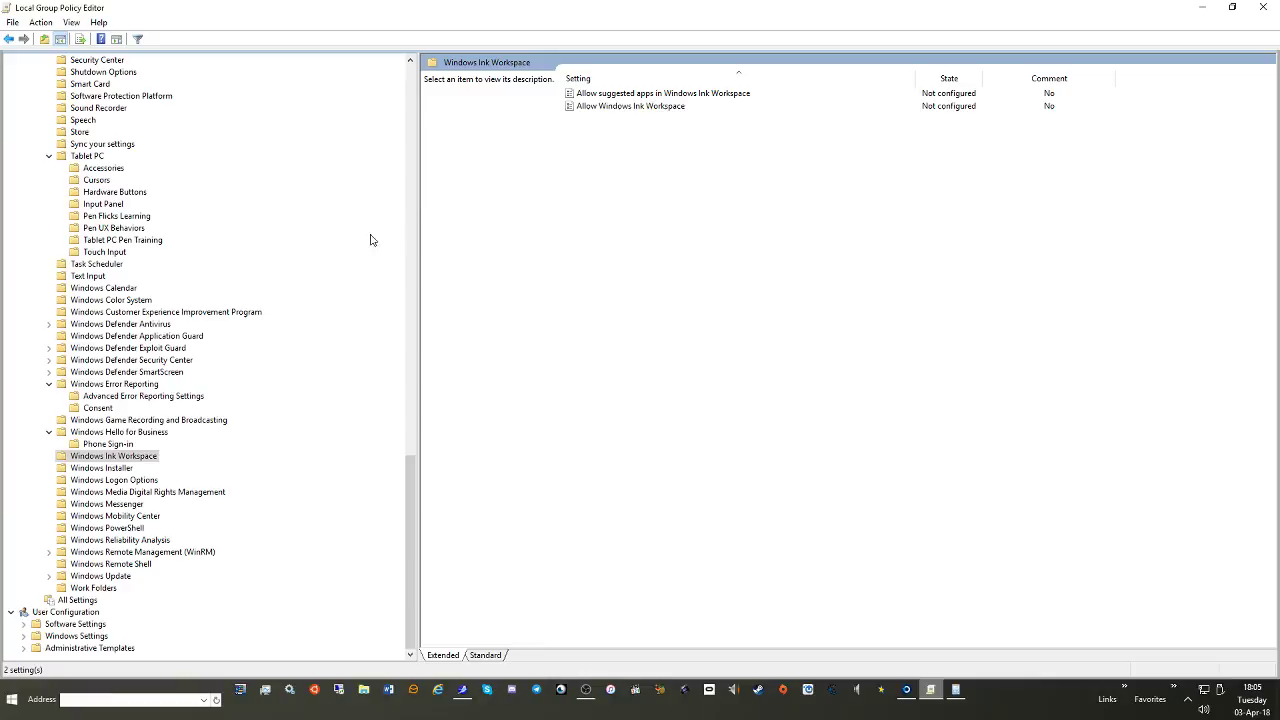
double_click(660, 106)
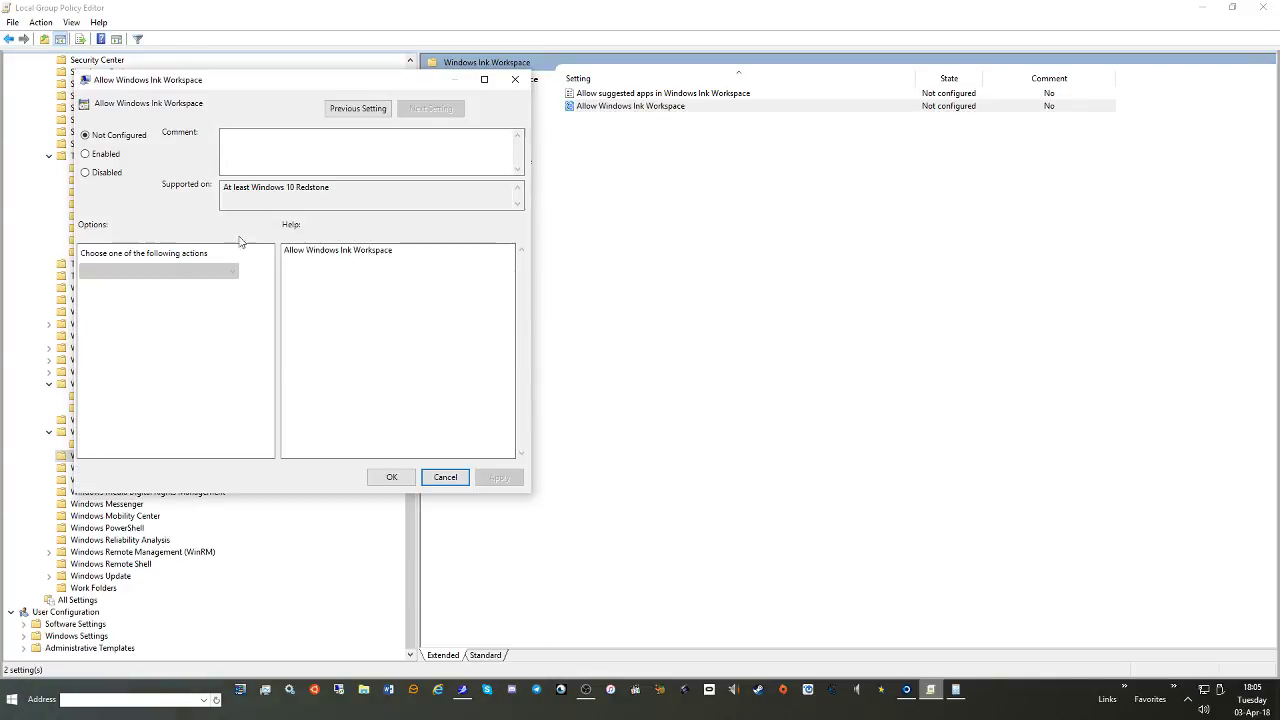
left_click(86, 154)
left_click(206, 272)
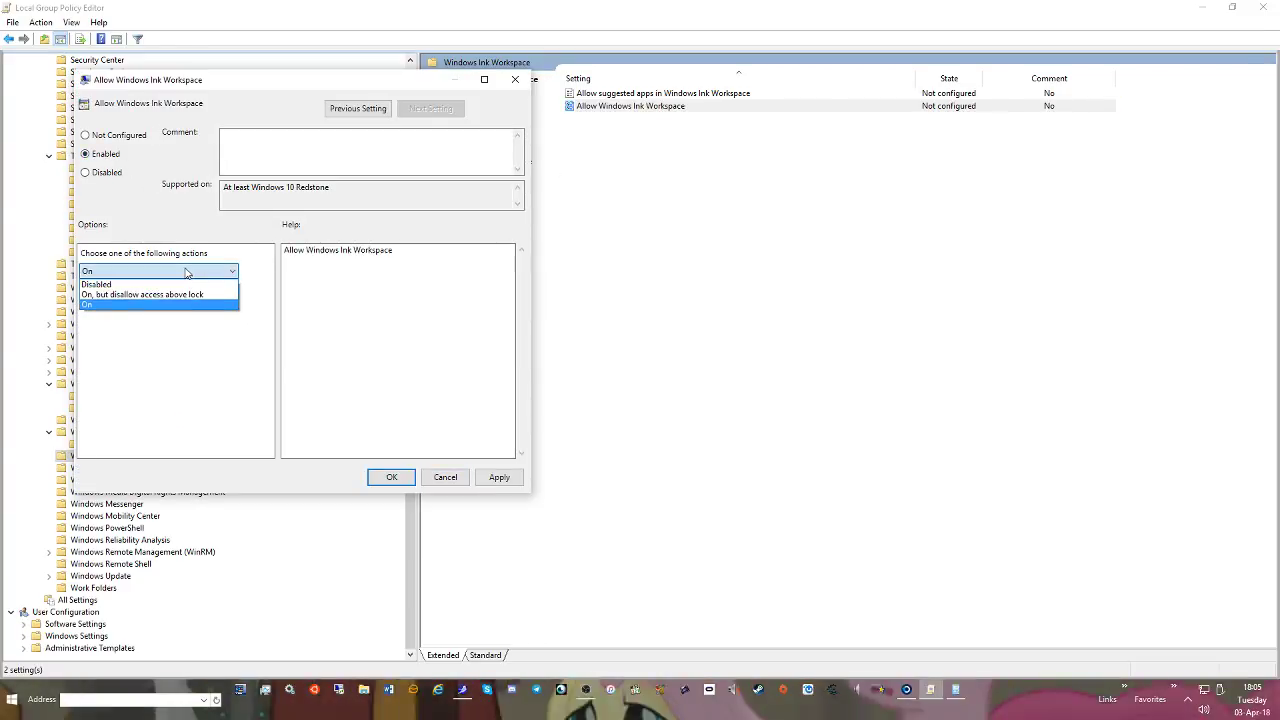
left_click(120, 287)
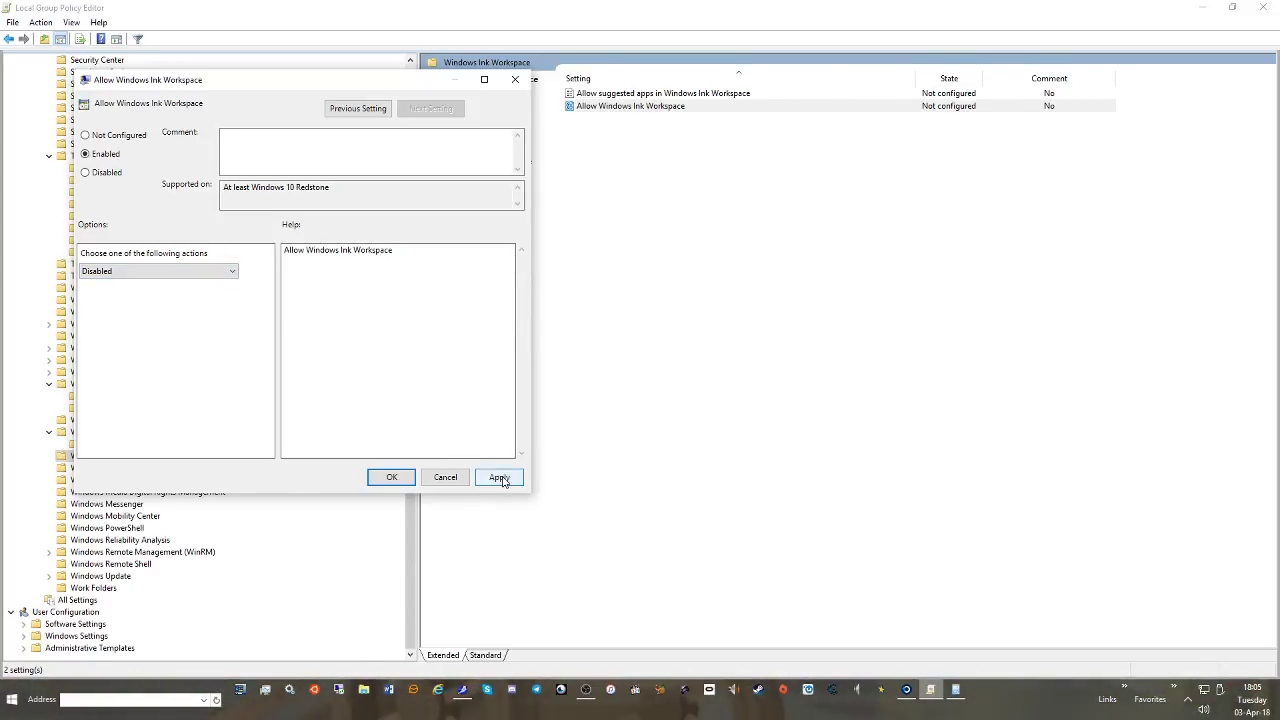
left_click(499, 477)
left_click(400, 477)
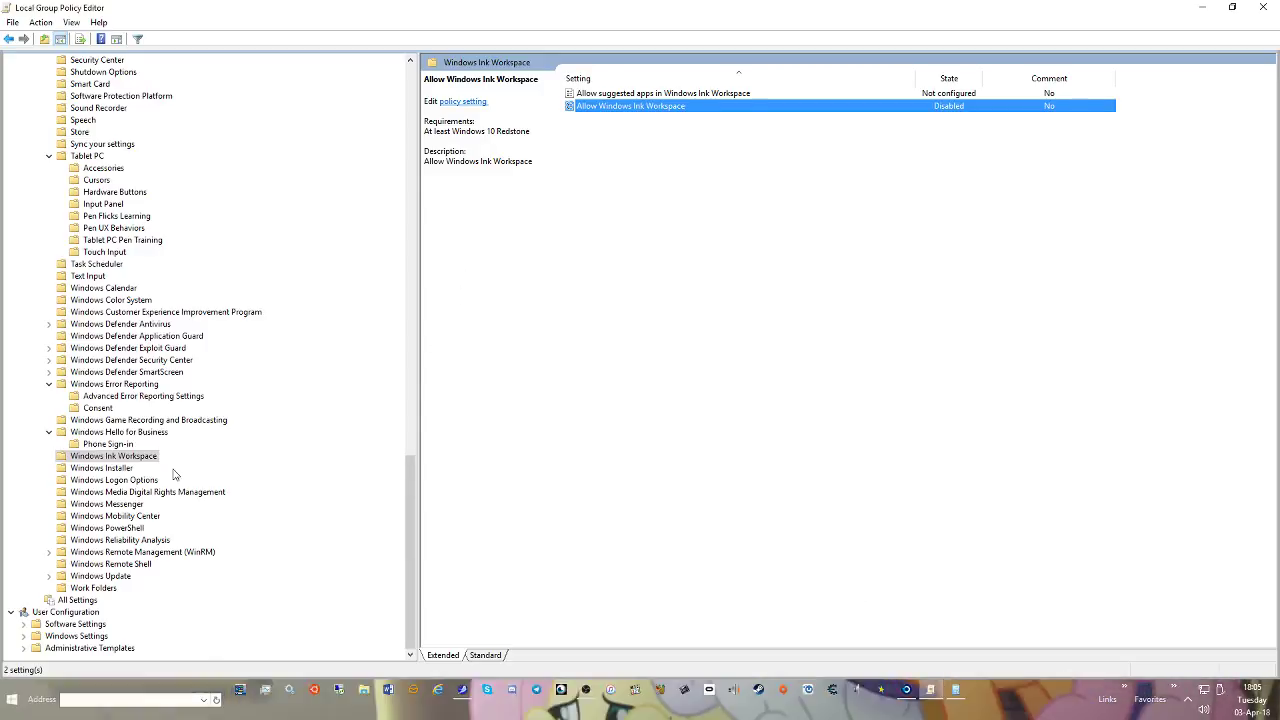
Enable the "Prevent Windows Media DRM Internet Access" policy under Windows Media Digital Rights Management
left_click(115, 480)
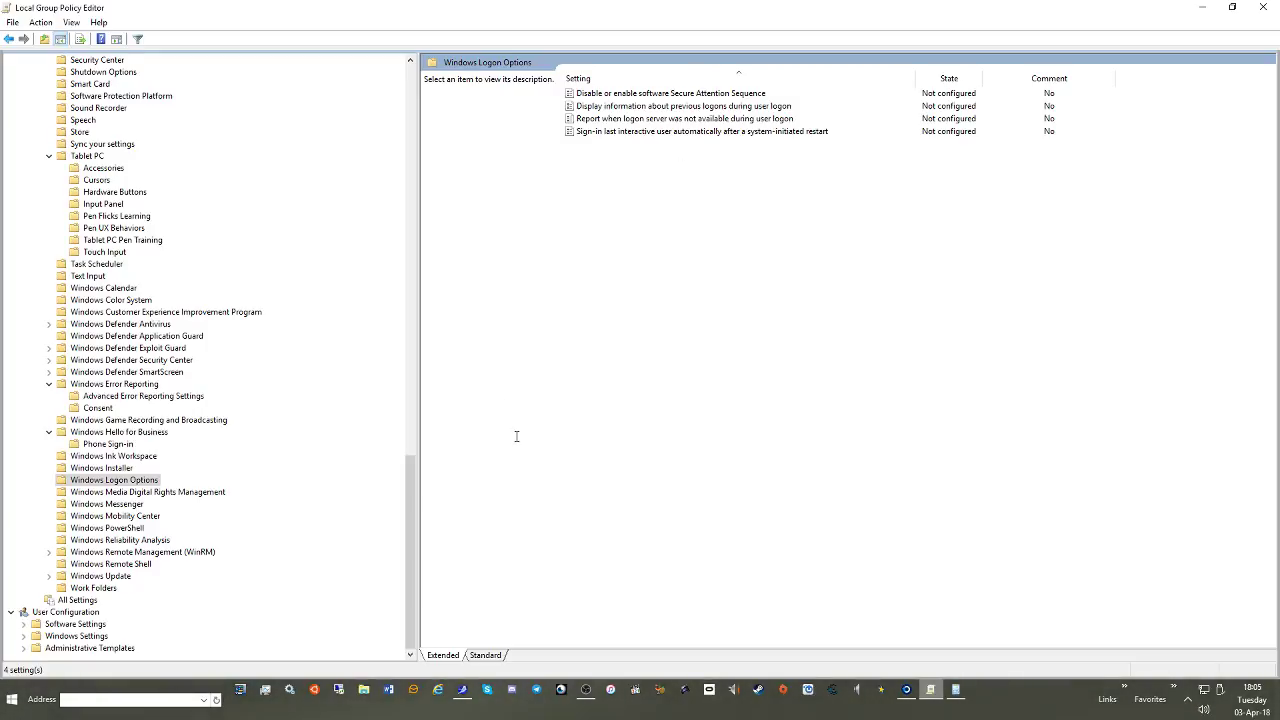
left_click(158, 494)
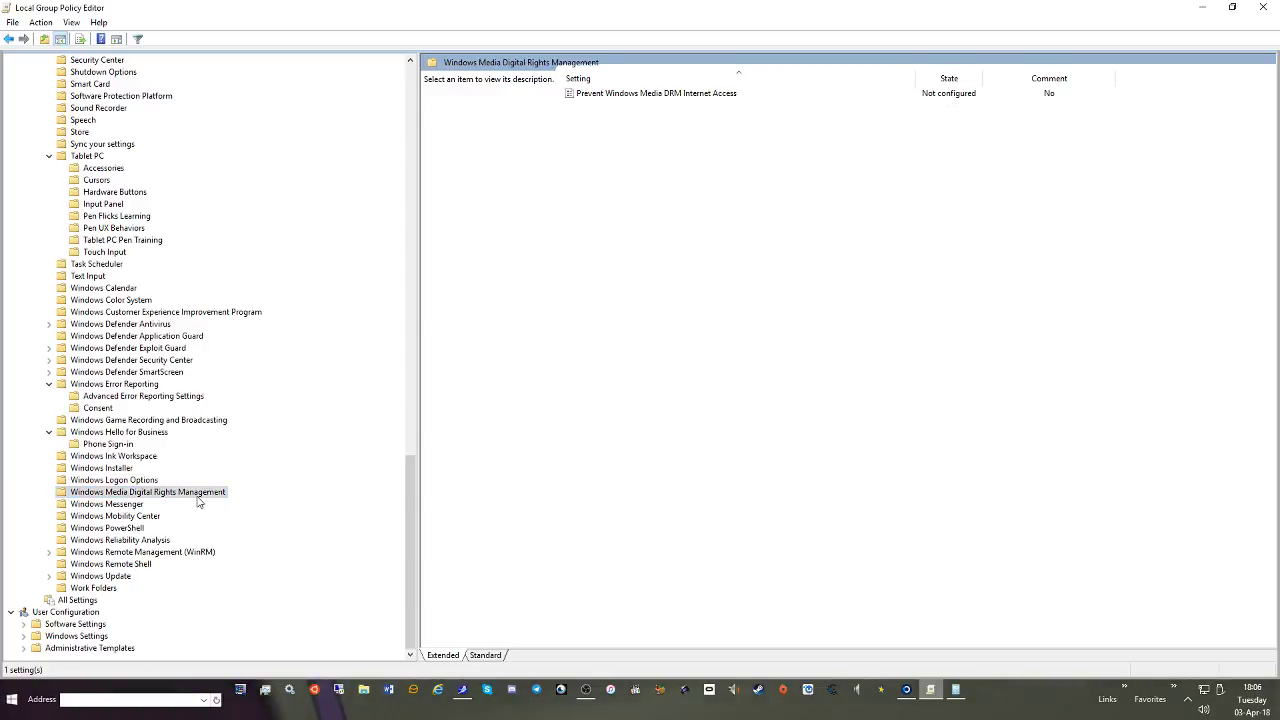
double_click(728, 93)
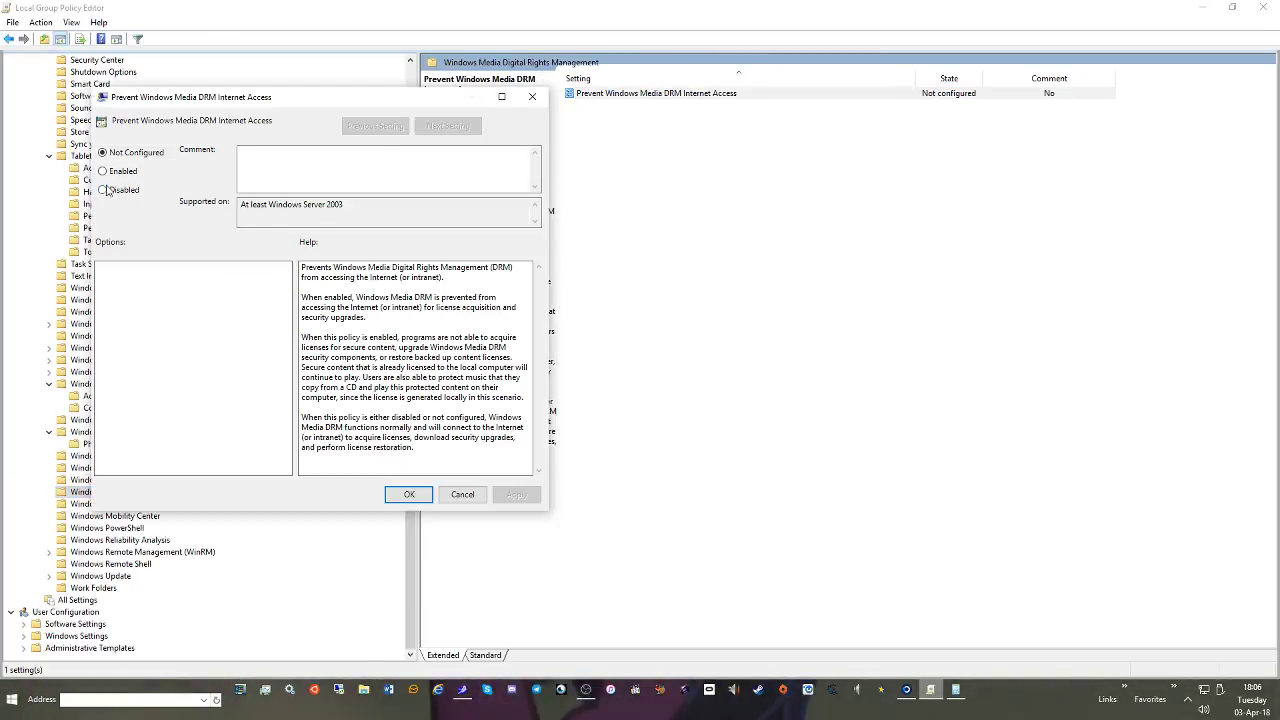
left_click(102, 171)
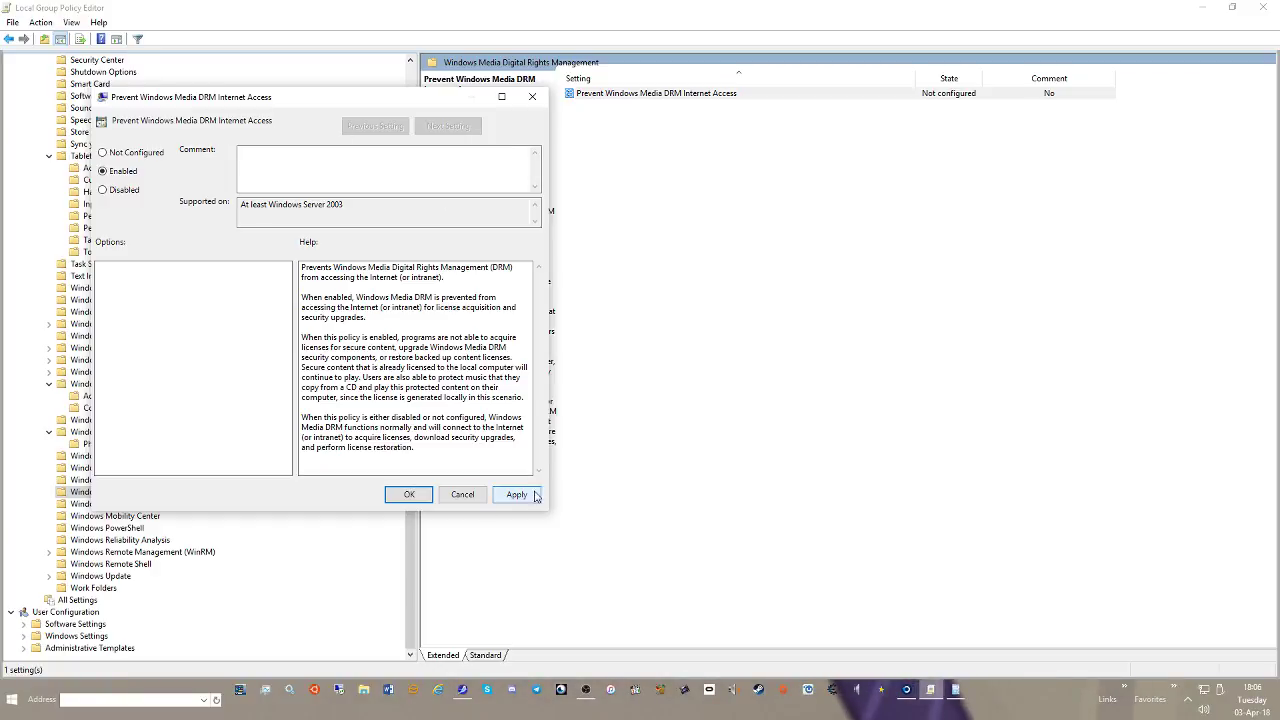
left_click(409, 494)
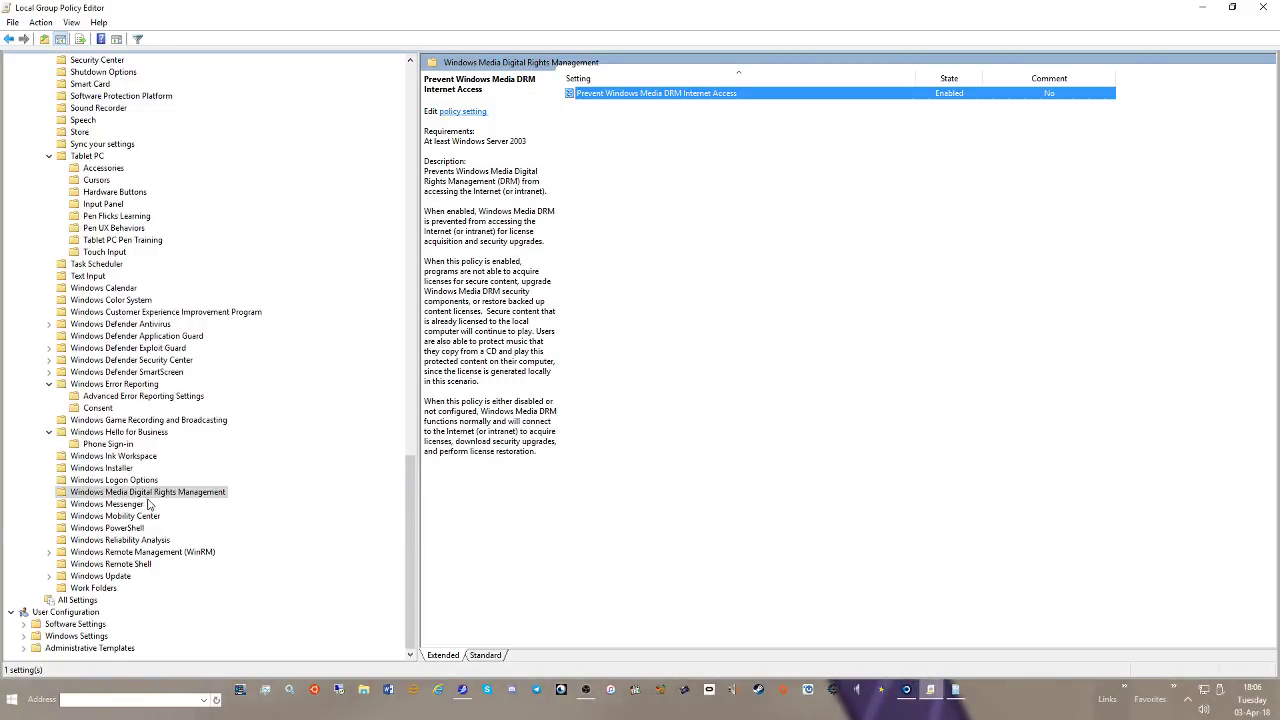
Enable both Windows Messenger policies, "Do not allow Windows Messenger to be run" and "Do not automatically start Windows Messenger initially"
left_click(148, 505)
double_click(690, 94)
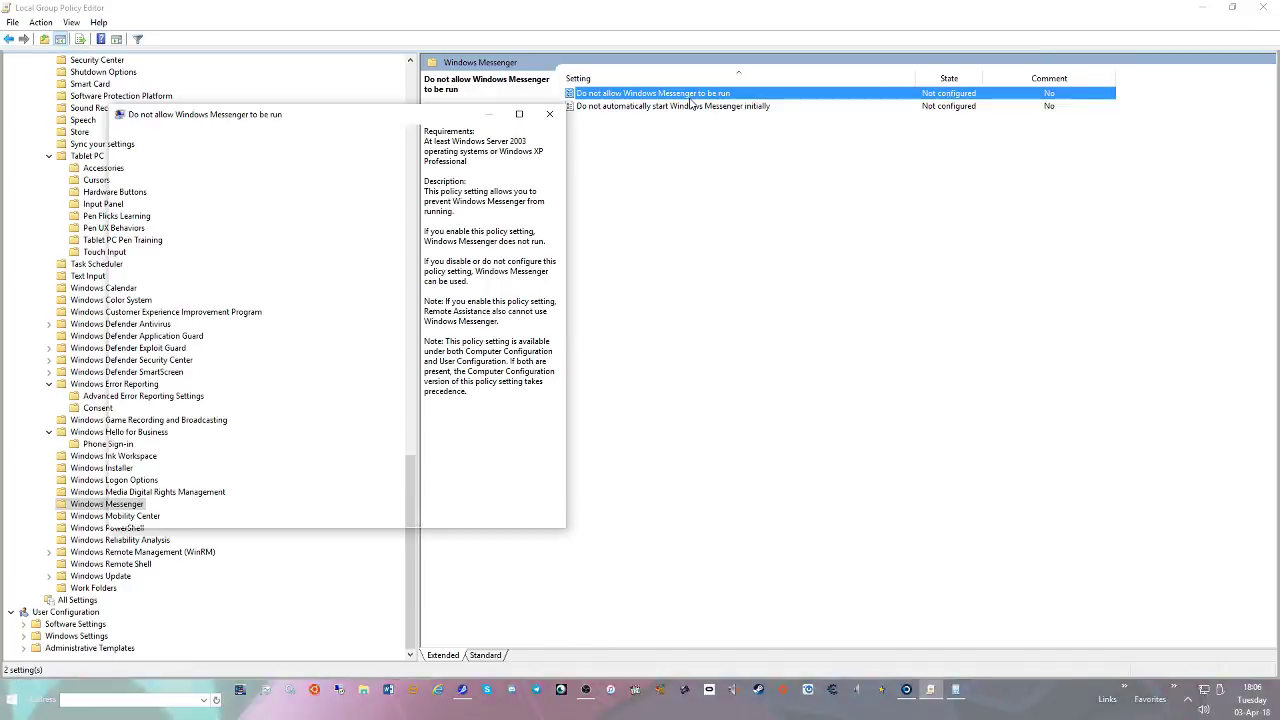
left_click(120, 188)
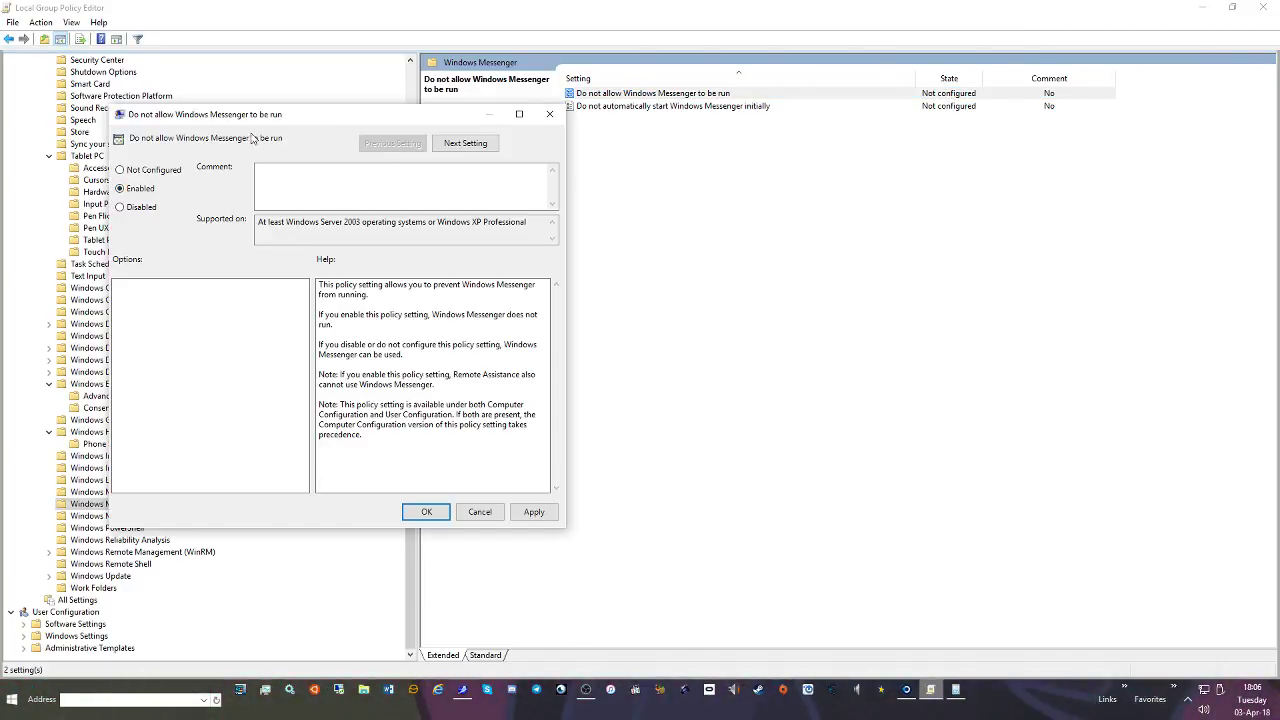
left_click(426, 512)
double_click(695, 106)
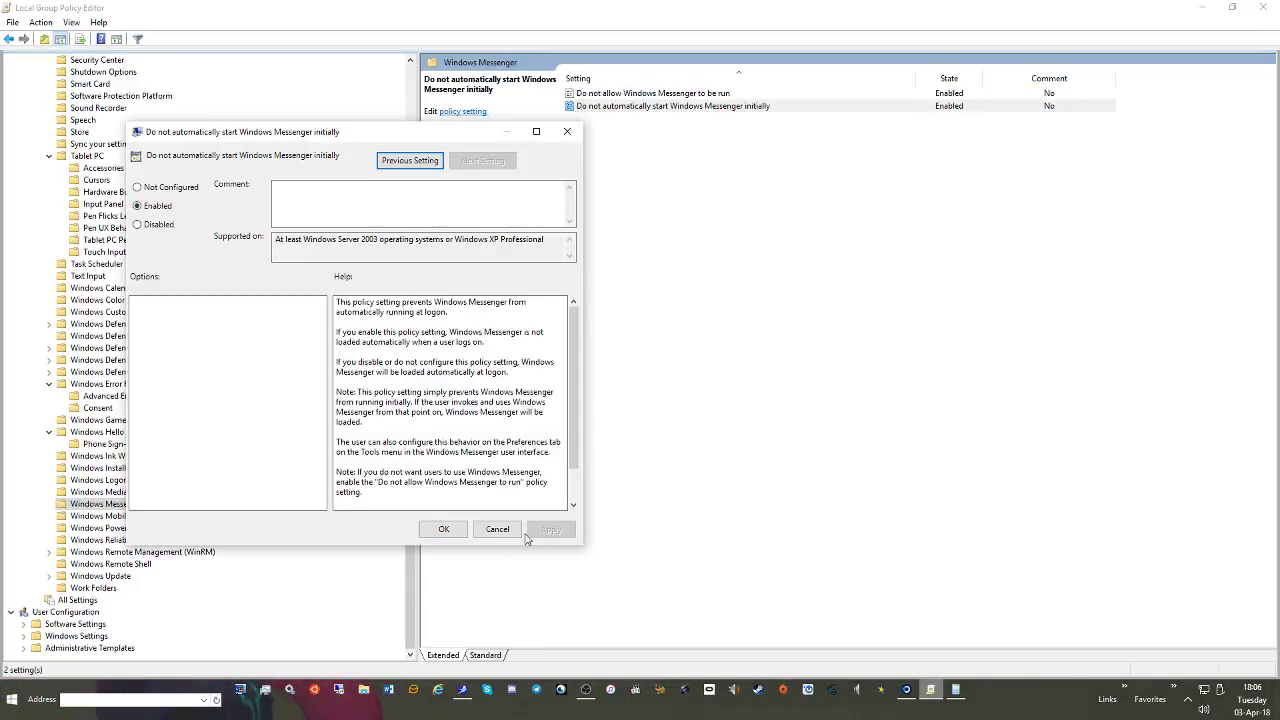
left_click(440, 532)
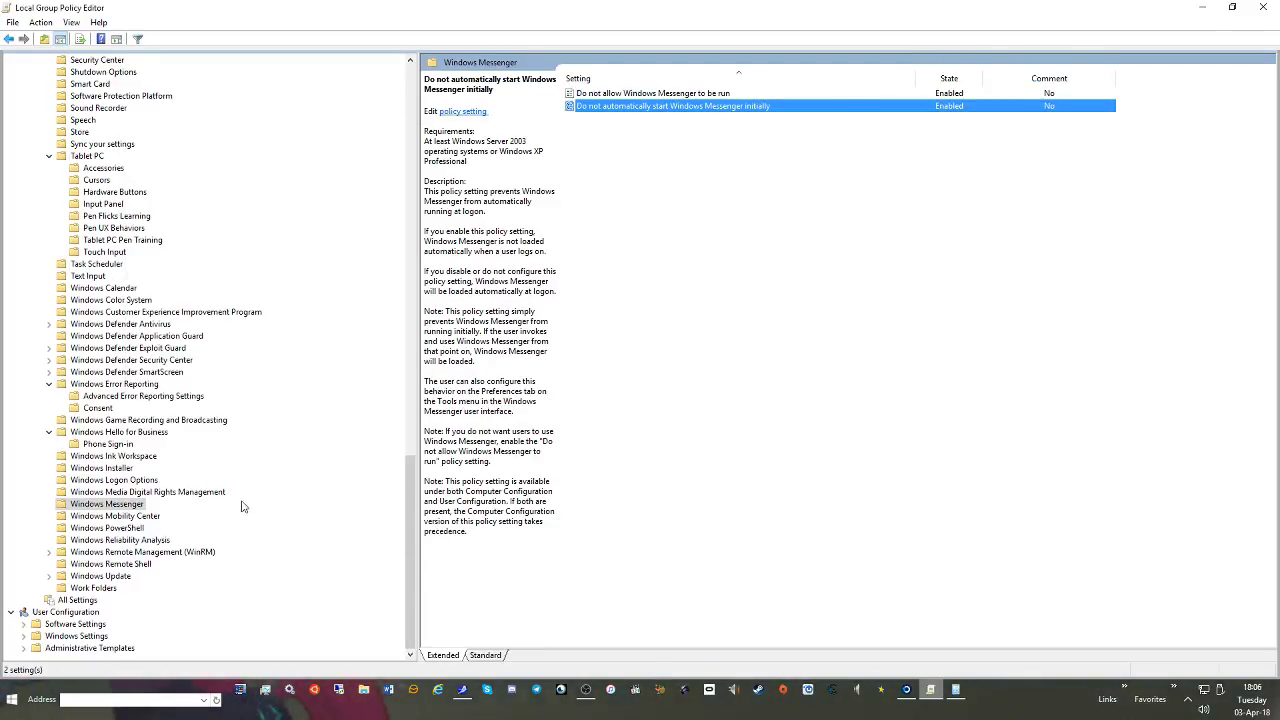
Look over the available policies for Windows Mobility Center and Windows PowerShell
left_click(100, 518)
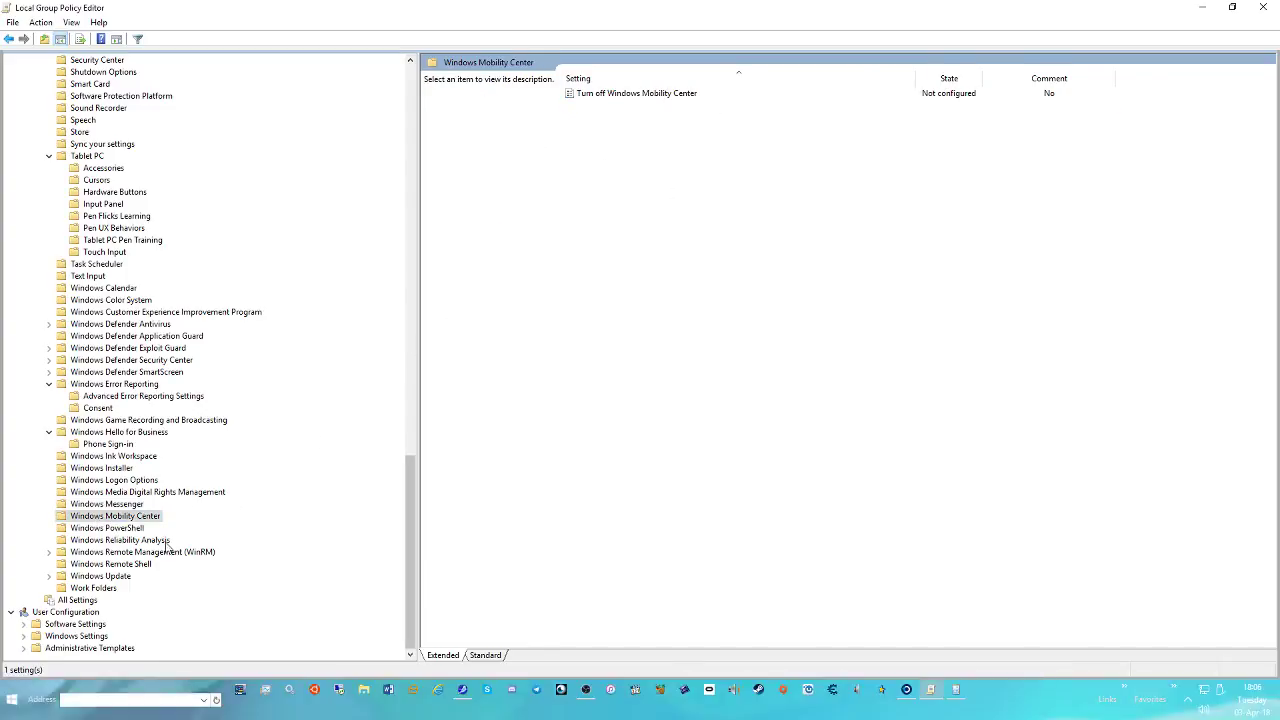
left_click(112, 529)
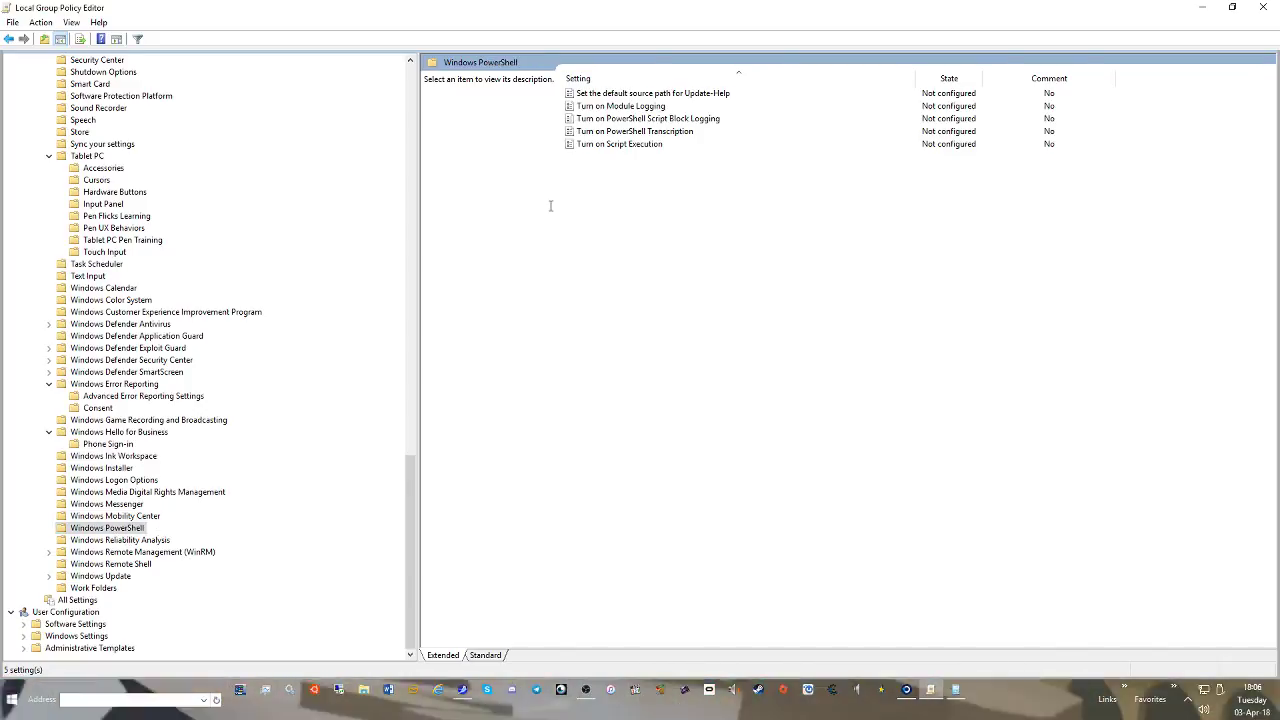
left_click(96, 518)
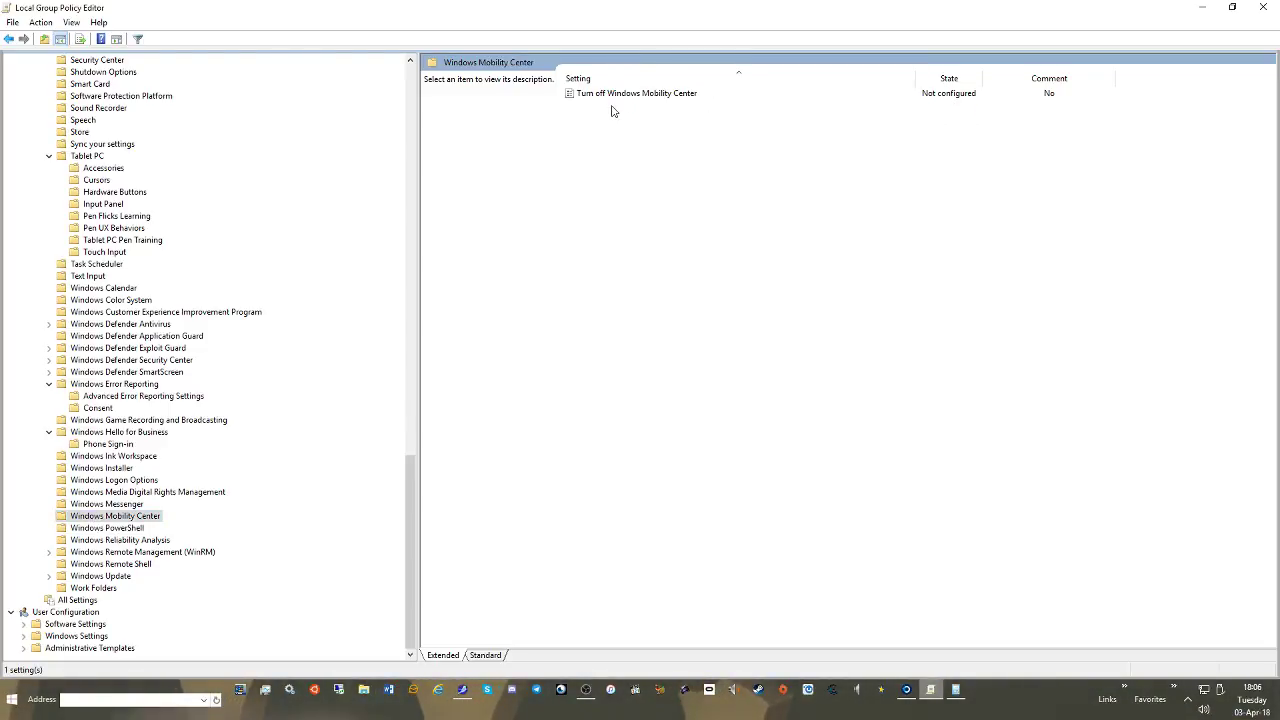
Enable the "Manage preview builds" policy under Windows Update for Business with the behavior set to "Disable preview builds"
left_click(100, 576)
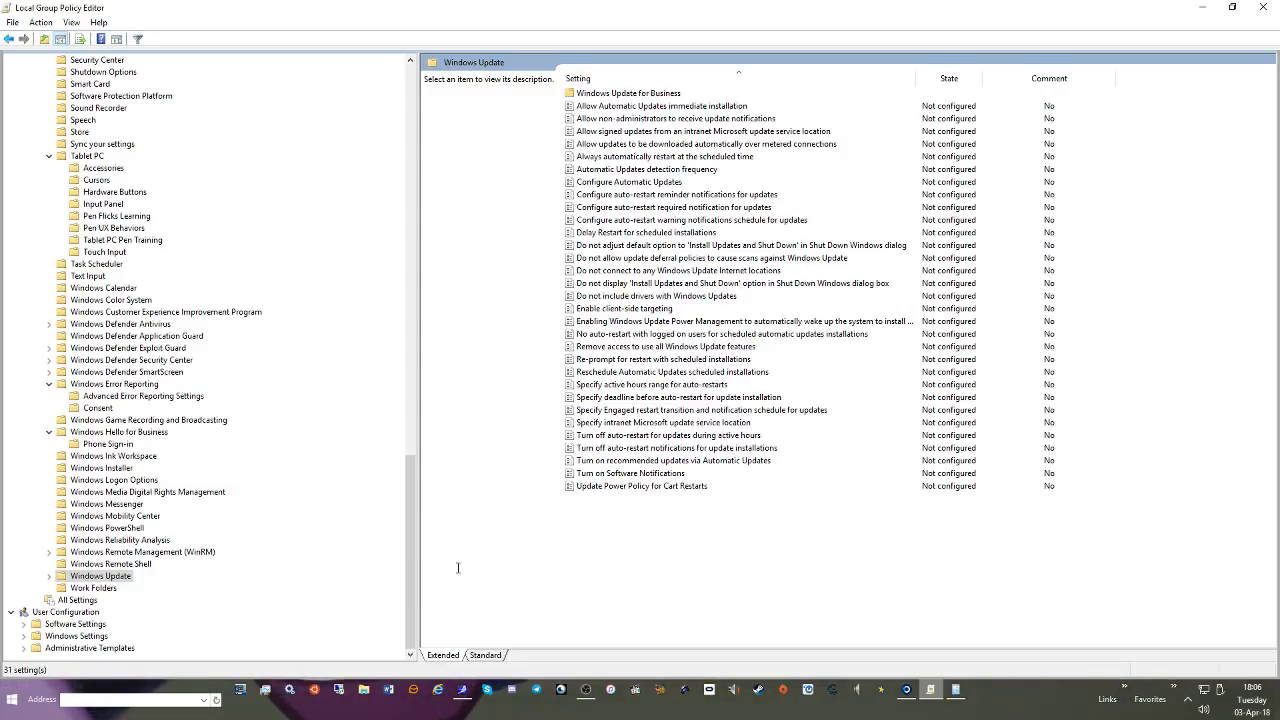
double_click(628, 94)
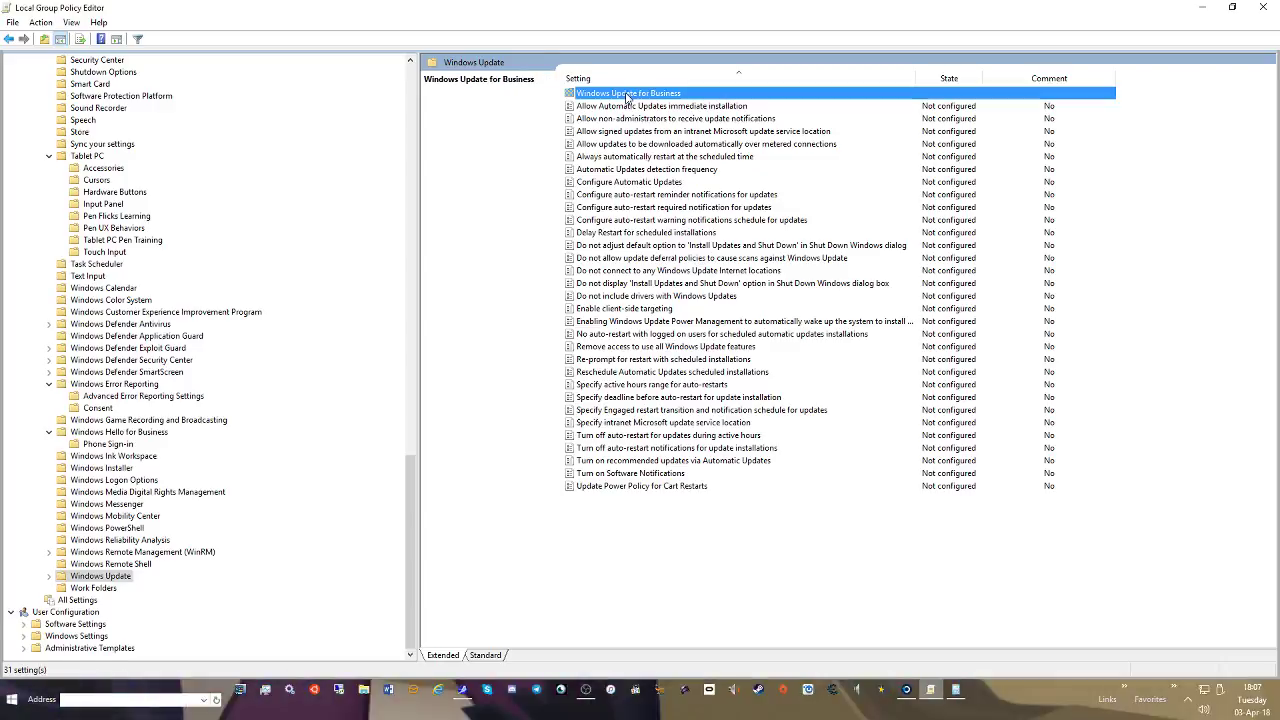
double_click(630, 94)
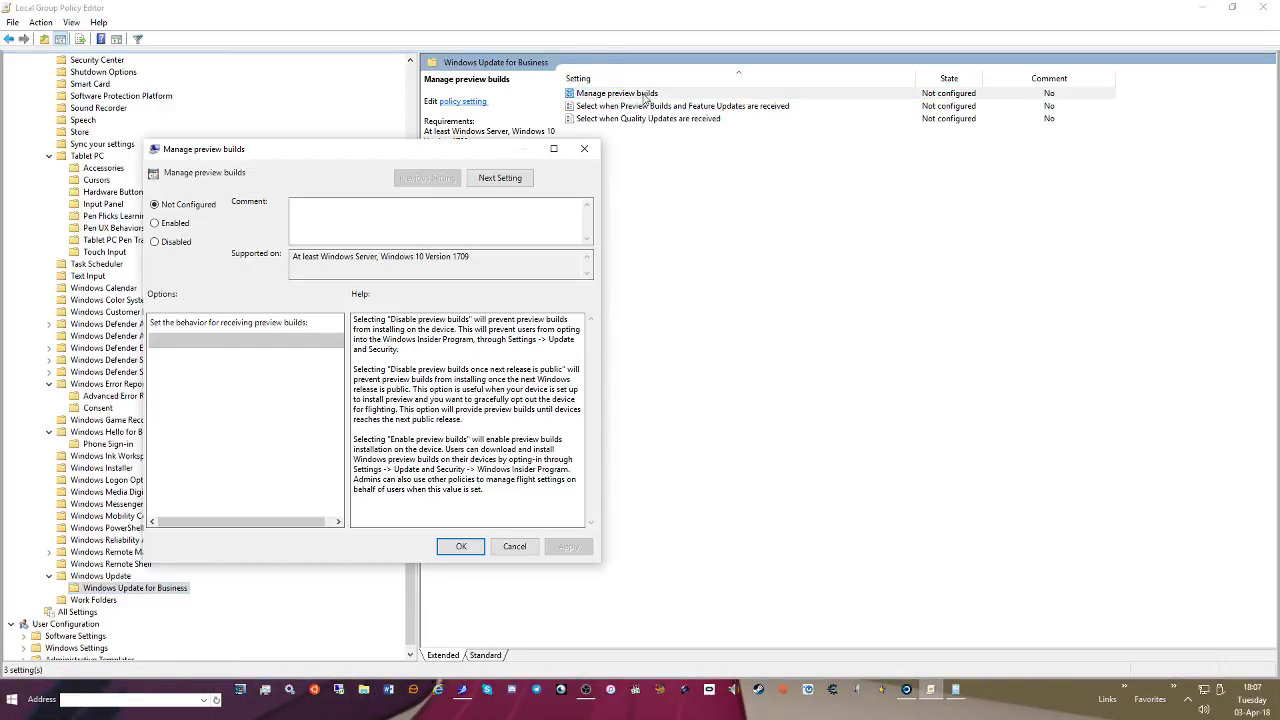
left_click(166, 225)
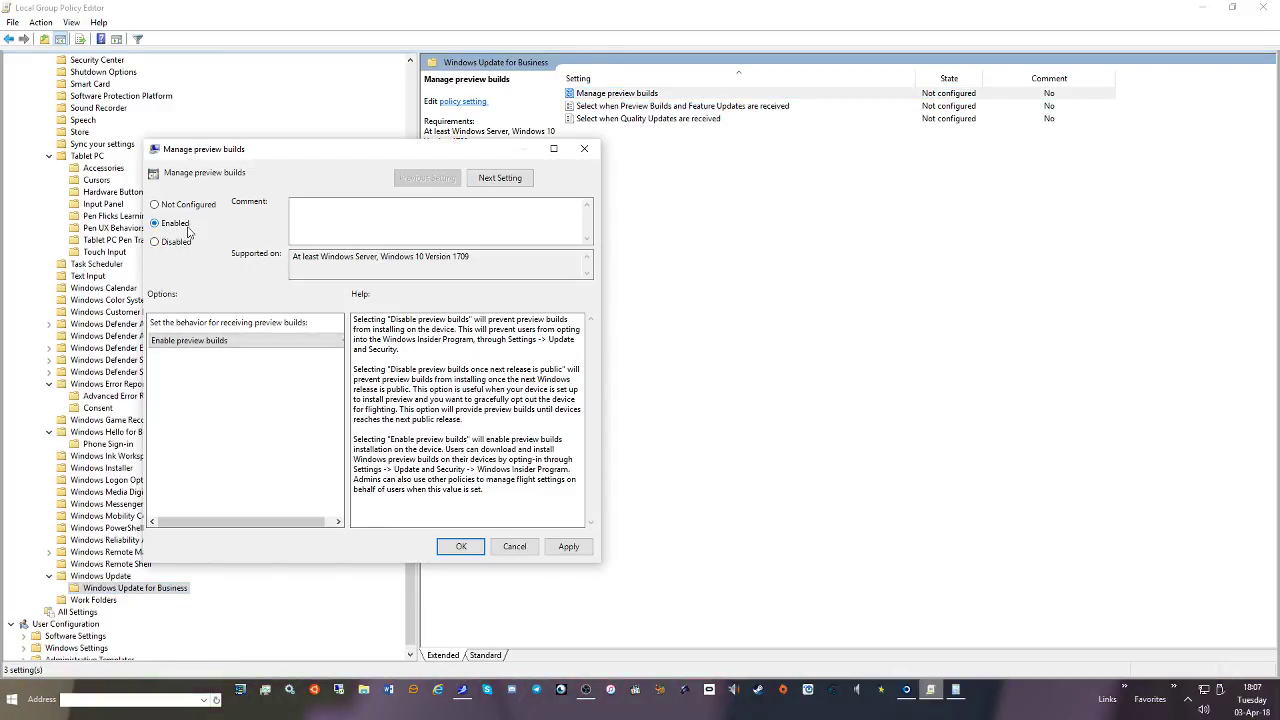
left_click(240, 341)
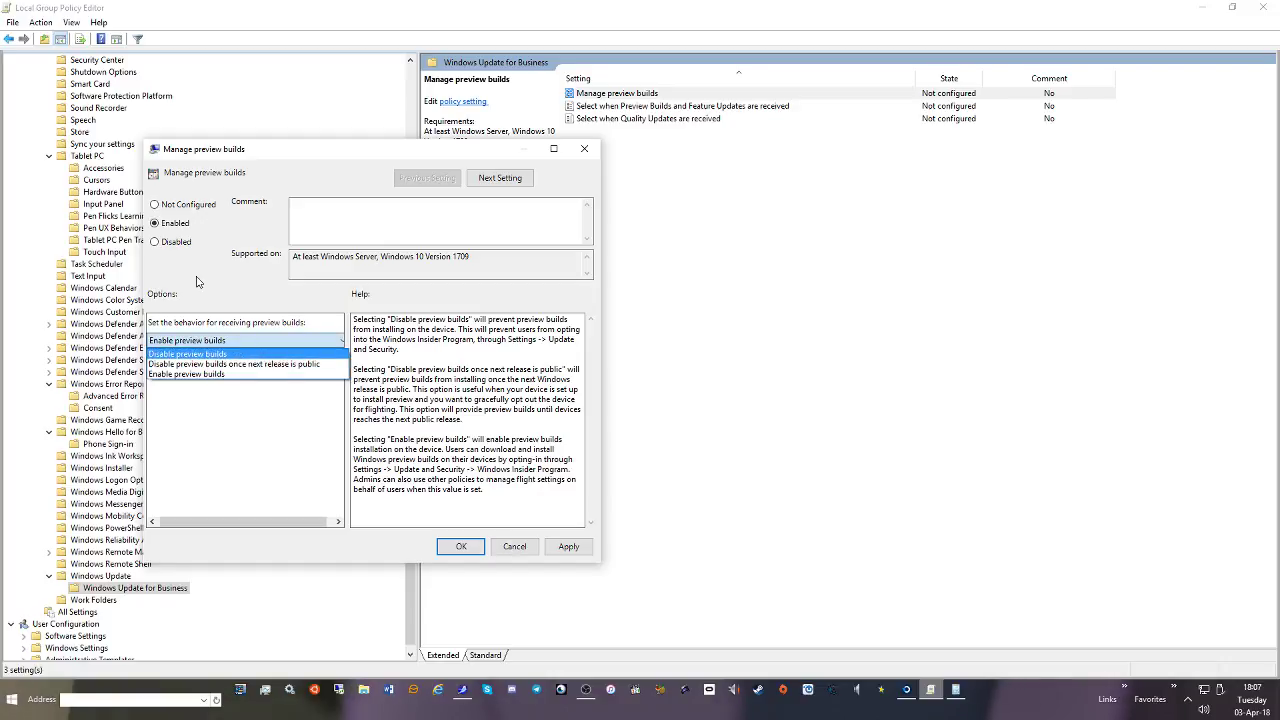
left_click(195, 354)
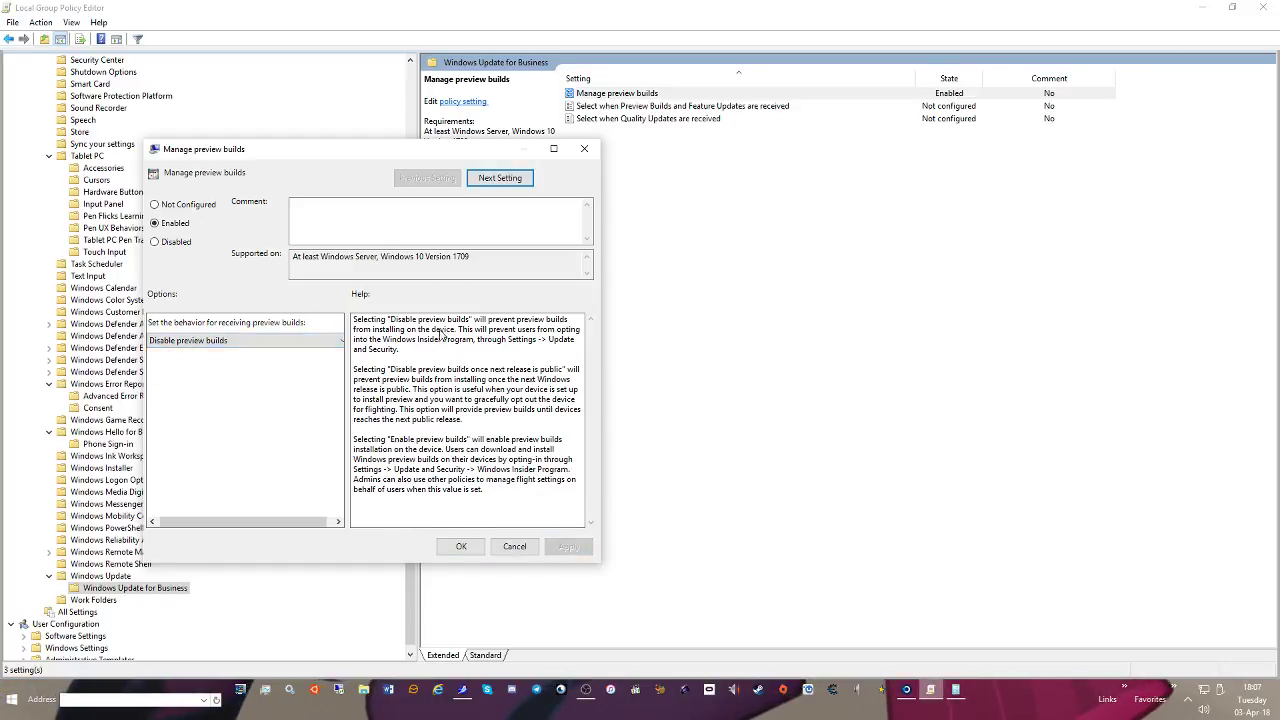
Enable "Select when Preview Builds and Feature Updates are received" with the readiness level Semi-Annual Channel (Targeted)
left_click(517, 182)
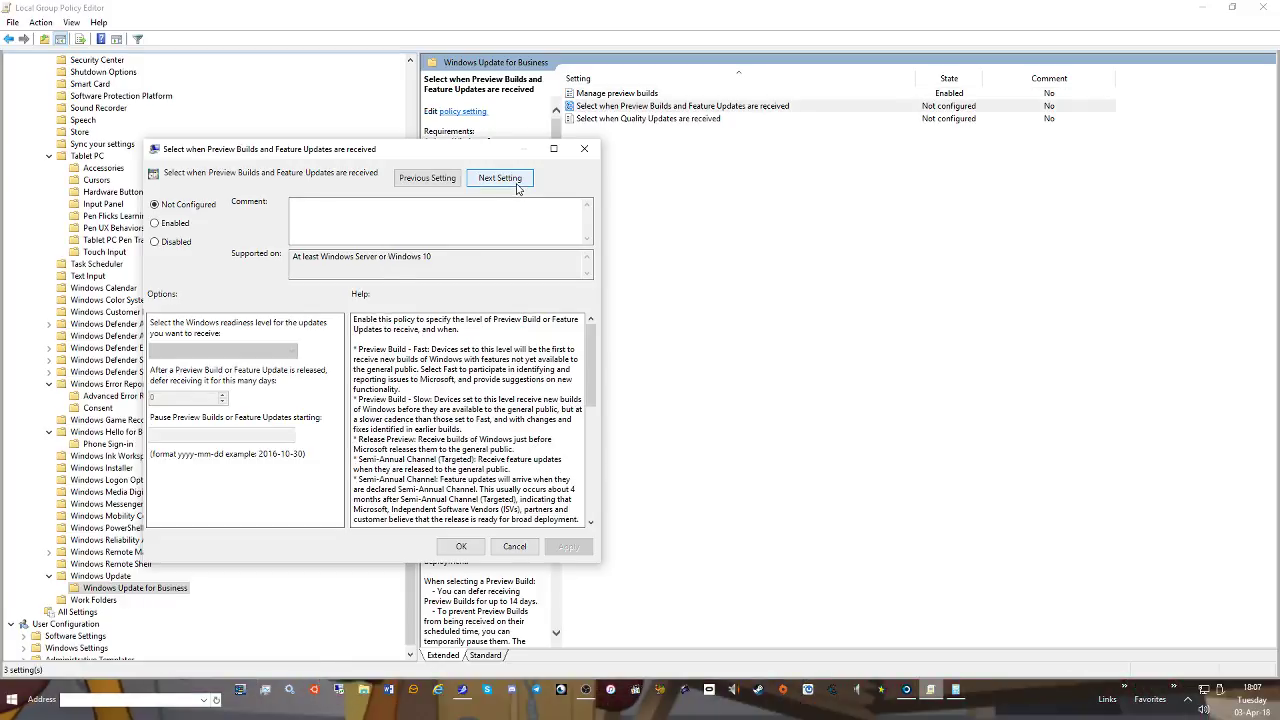
left_click(155, 223)
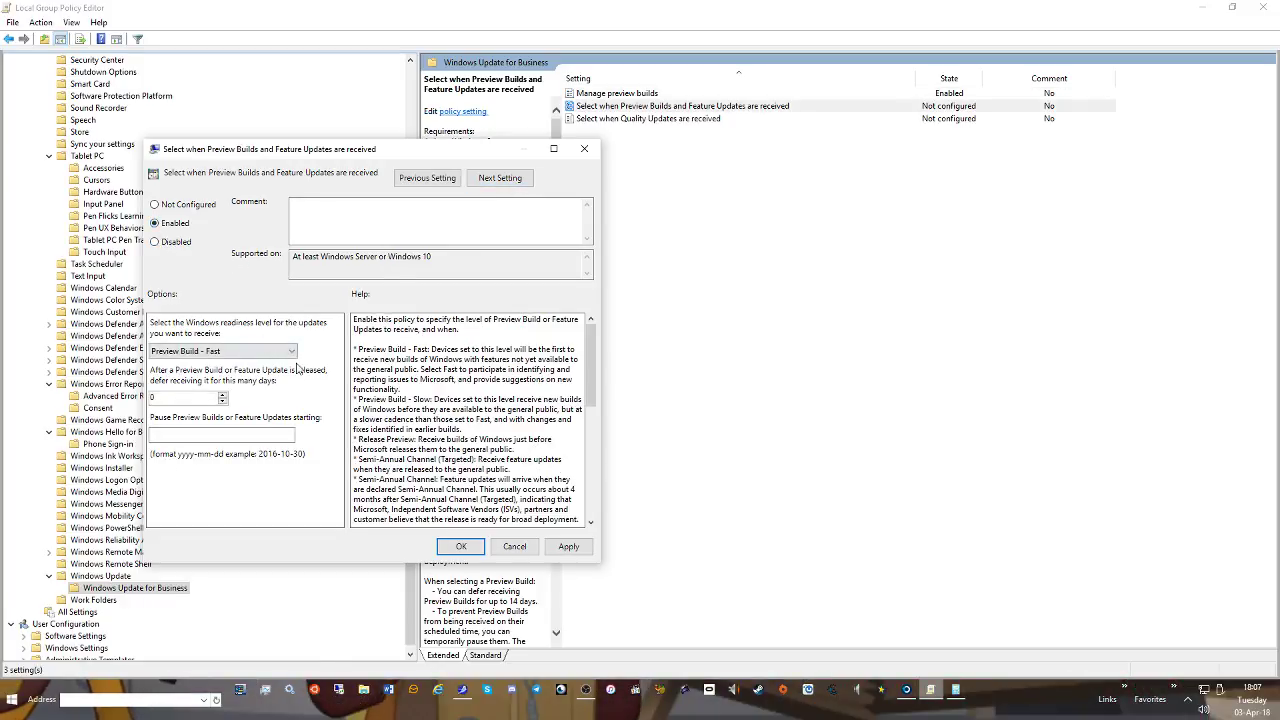
left_click(279, 353)
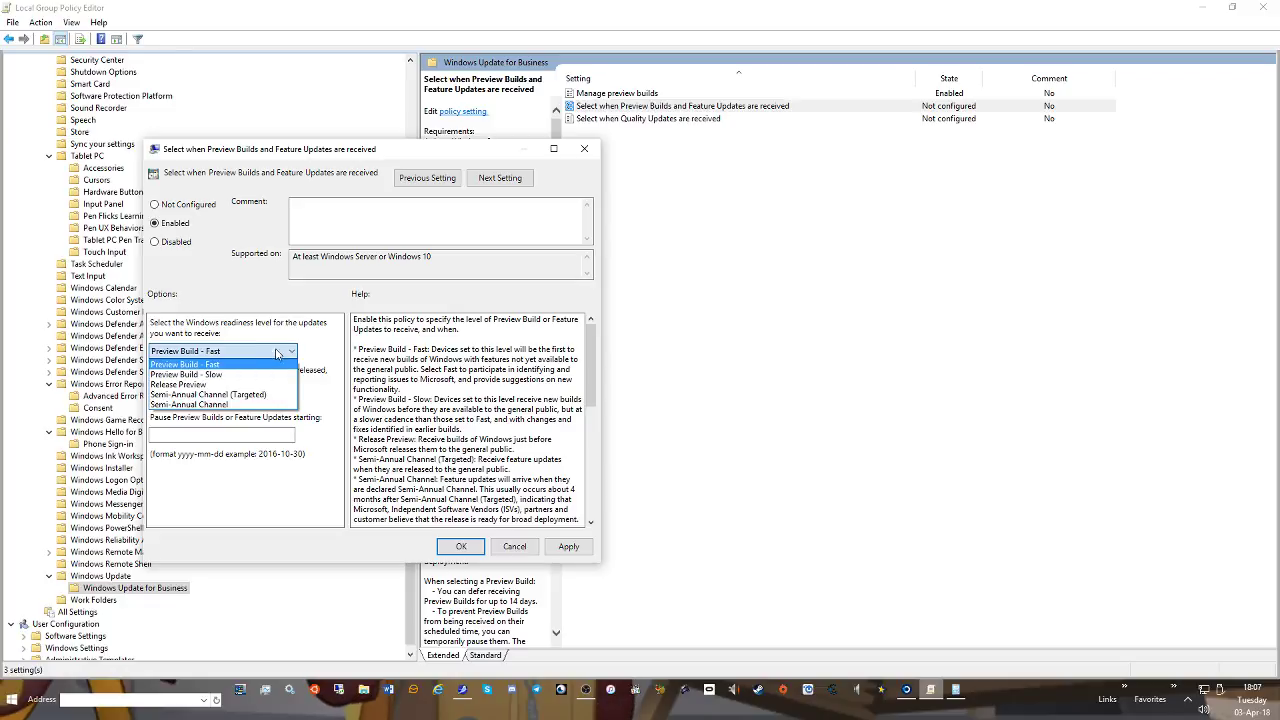
left_click(230, 394)
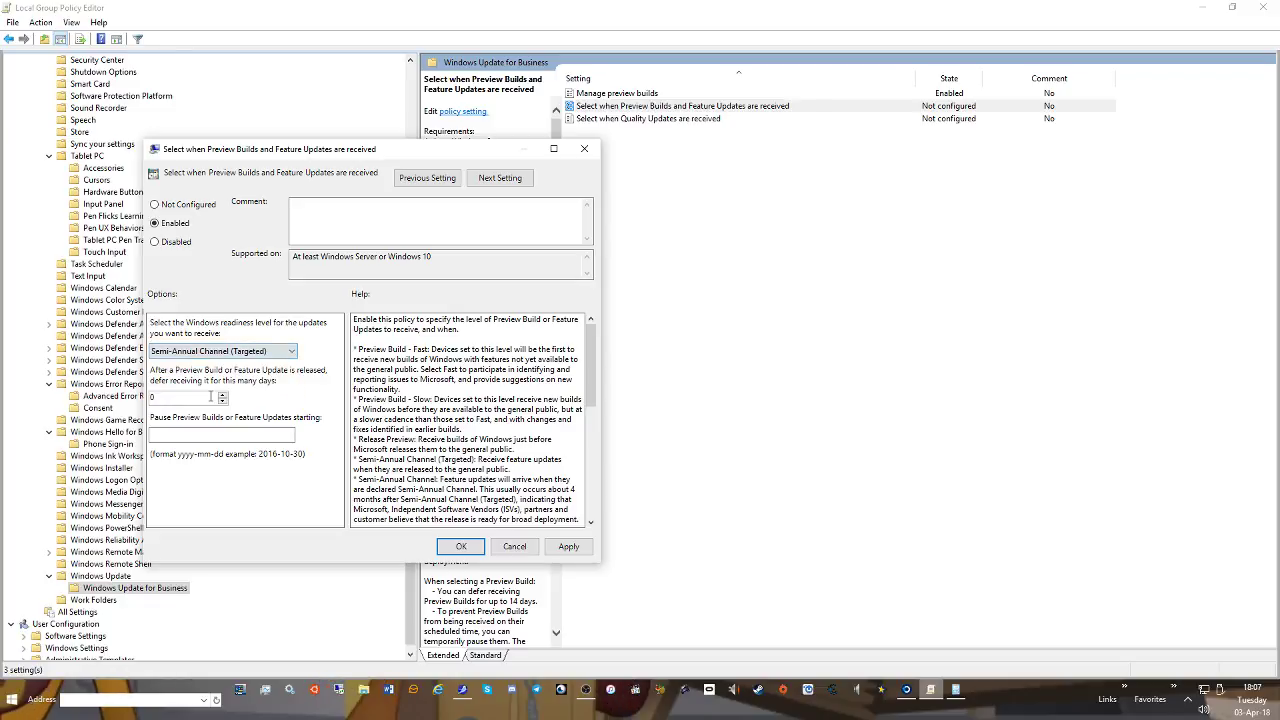
left_click(218, 355)
left_click(251, 396)
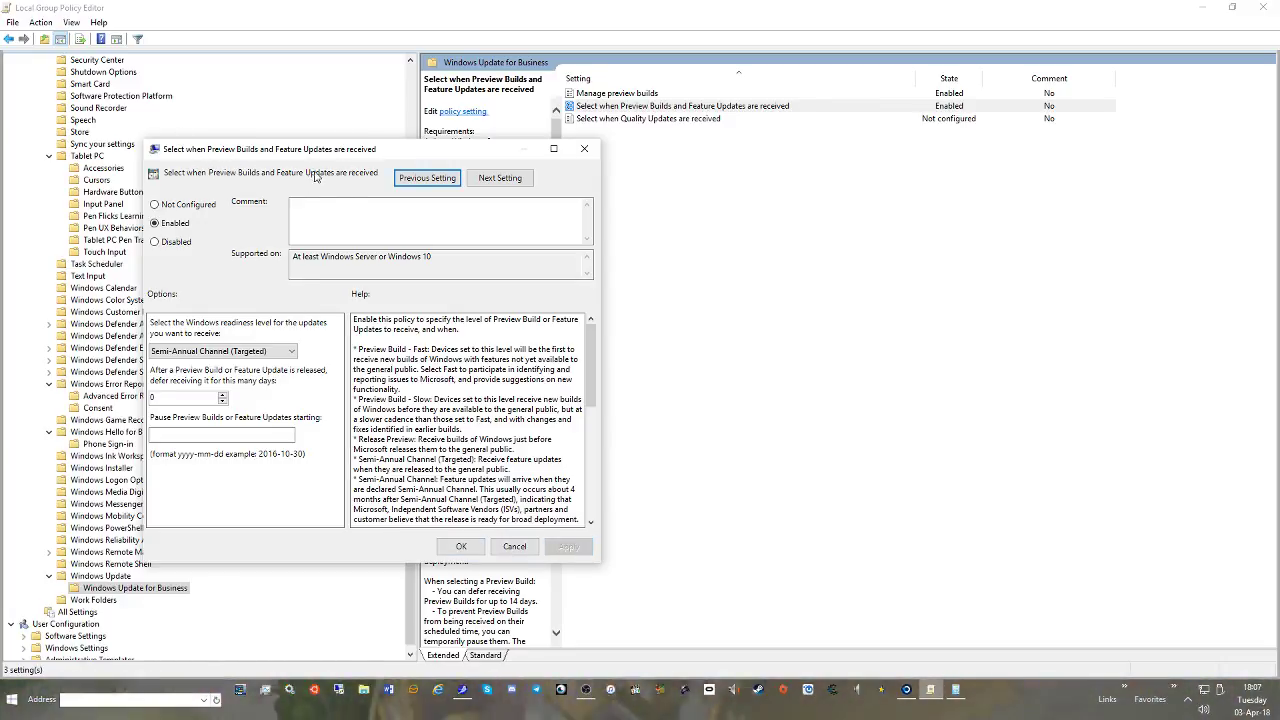
Enlarge the preview builds and feature updates policy window to view its full help text, and restore its size
double_click(380, 158)
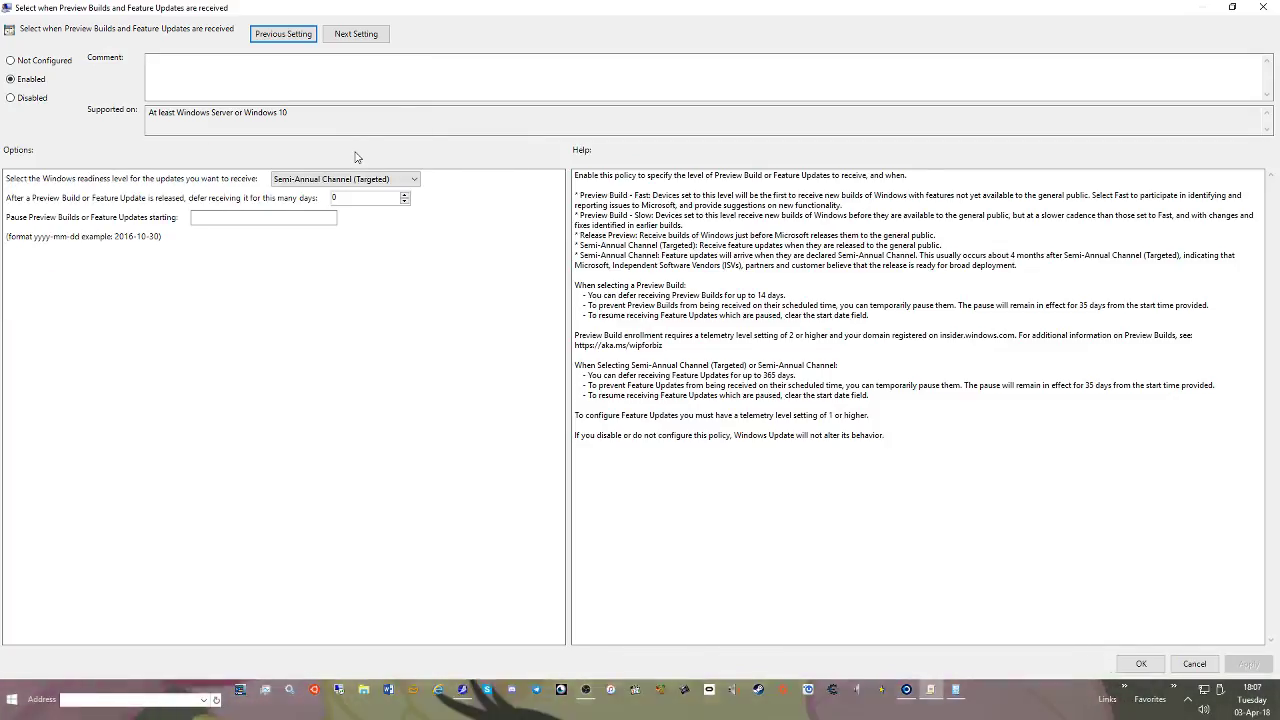
left_click_drag(505, 10, 505, 20)
double_click(505, 20)
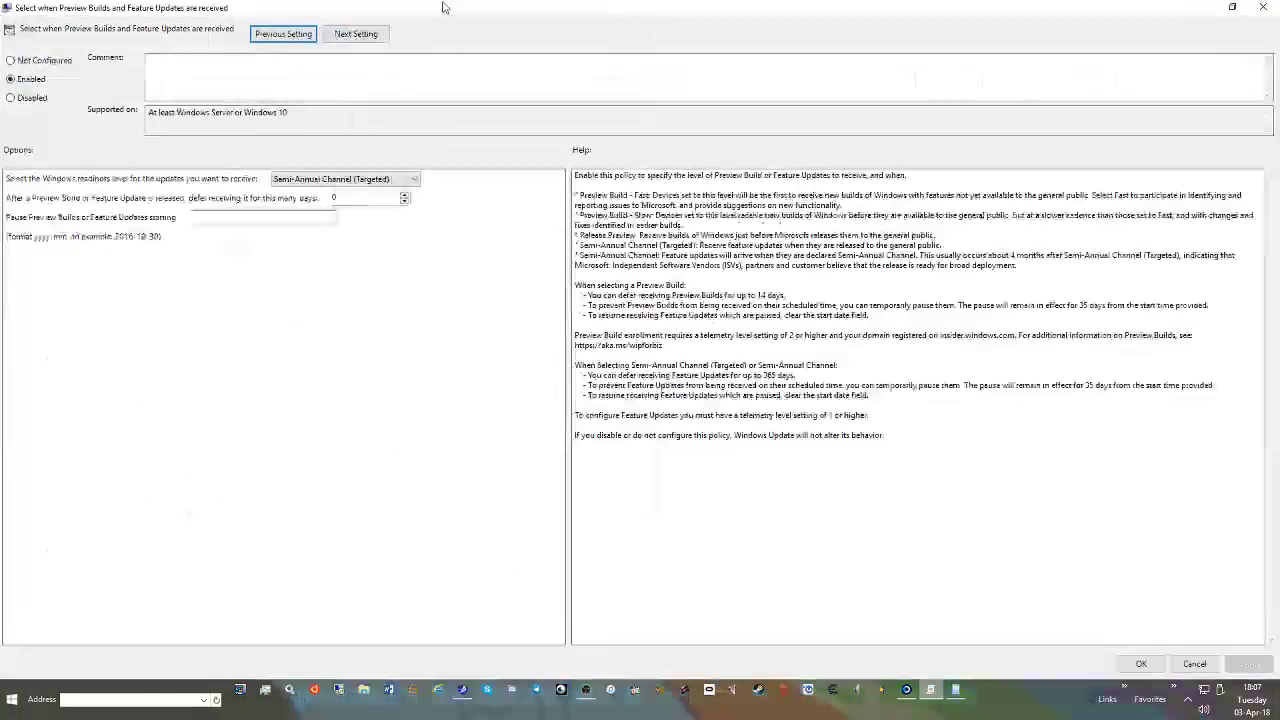
left_click_drag(578, 142, 573, 133)
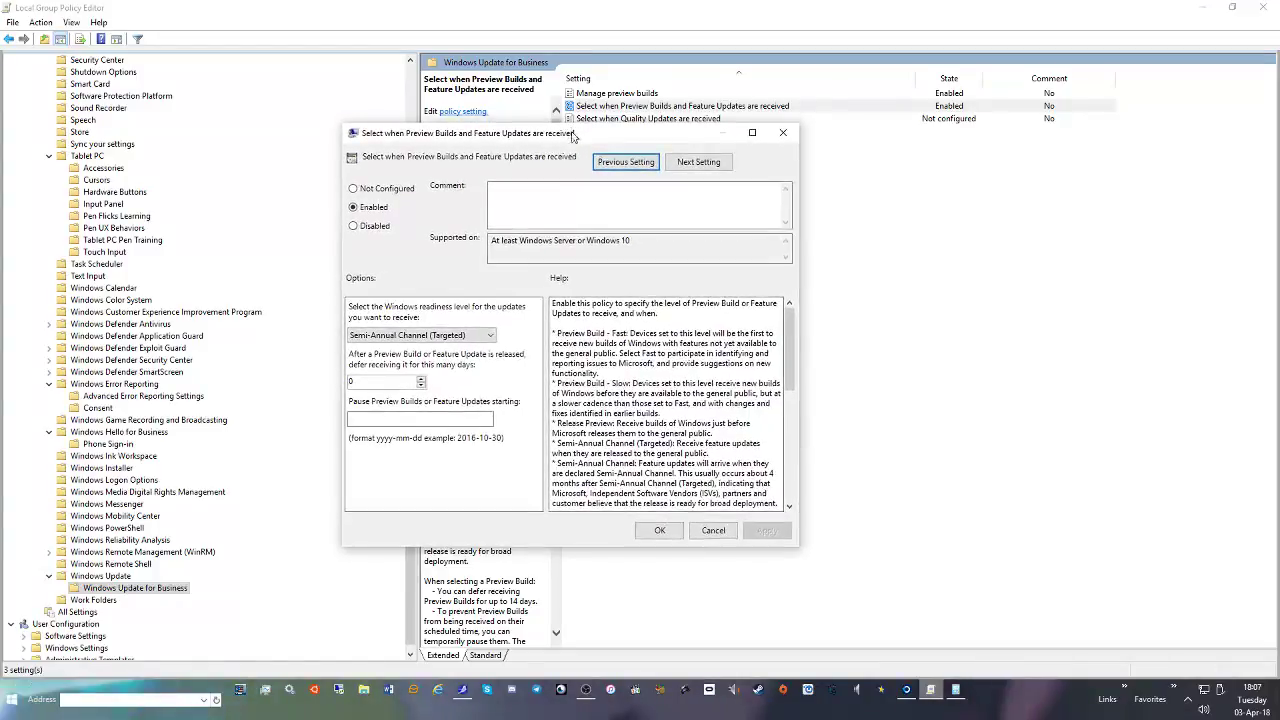
Keep Semi-Annual Channel (Targeted) as the readiness level and accept the preview builds and feature updates policy
left_click(405, 336)
left_click(407, 339)
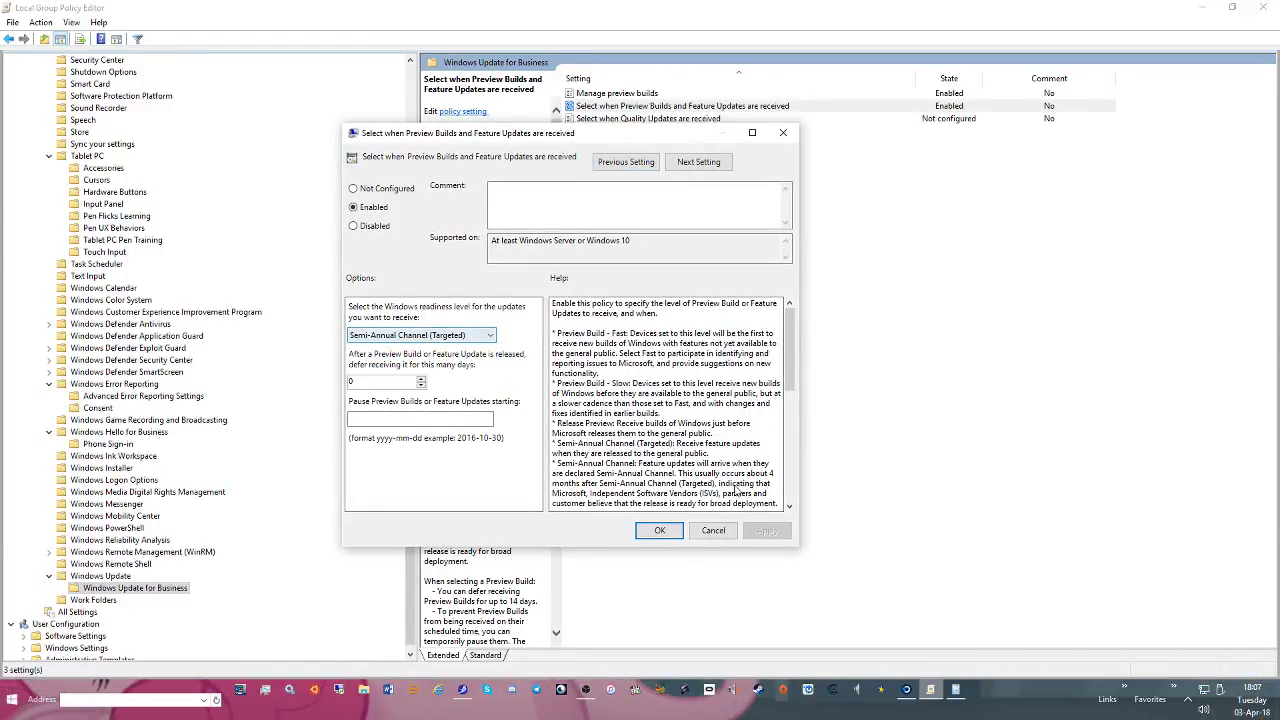
left_click(660, 530)
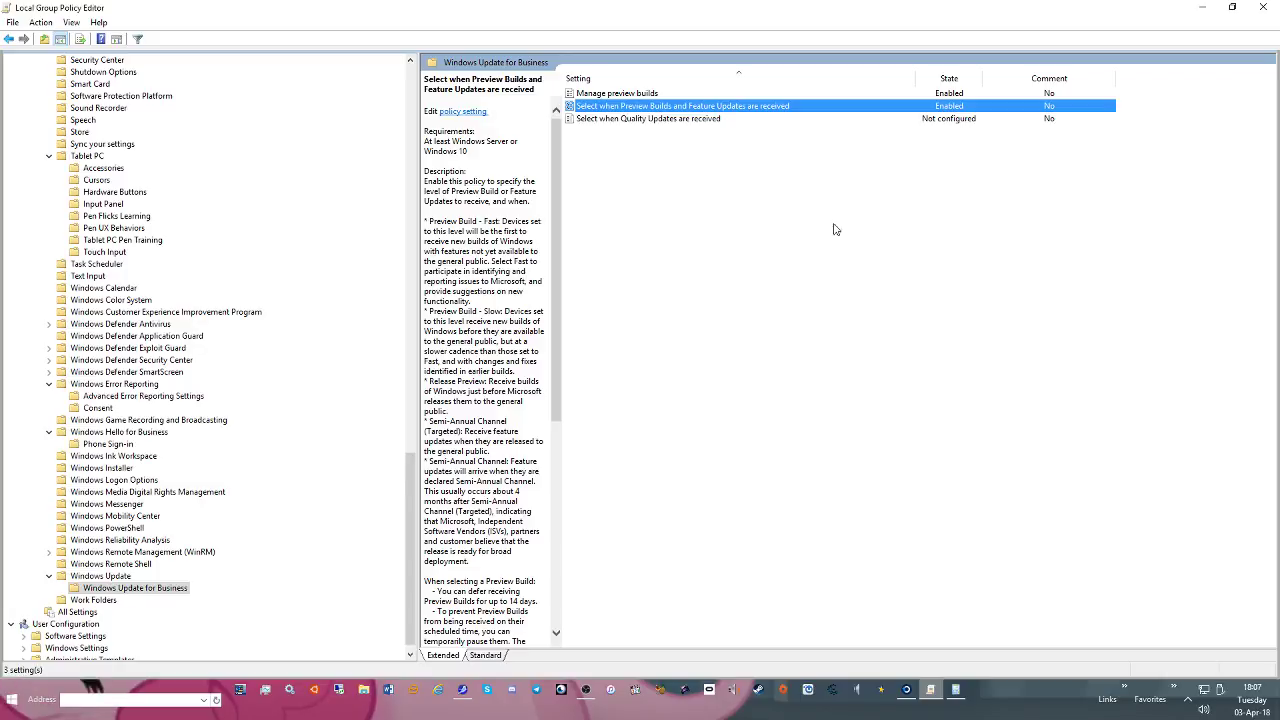
Try enabling the "Select when Quality Updates are received" policy, and return it to Not Configured
double_click(618, 119)
left_click(186, 241)
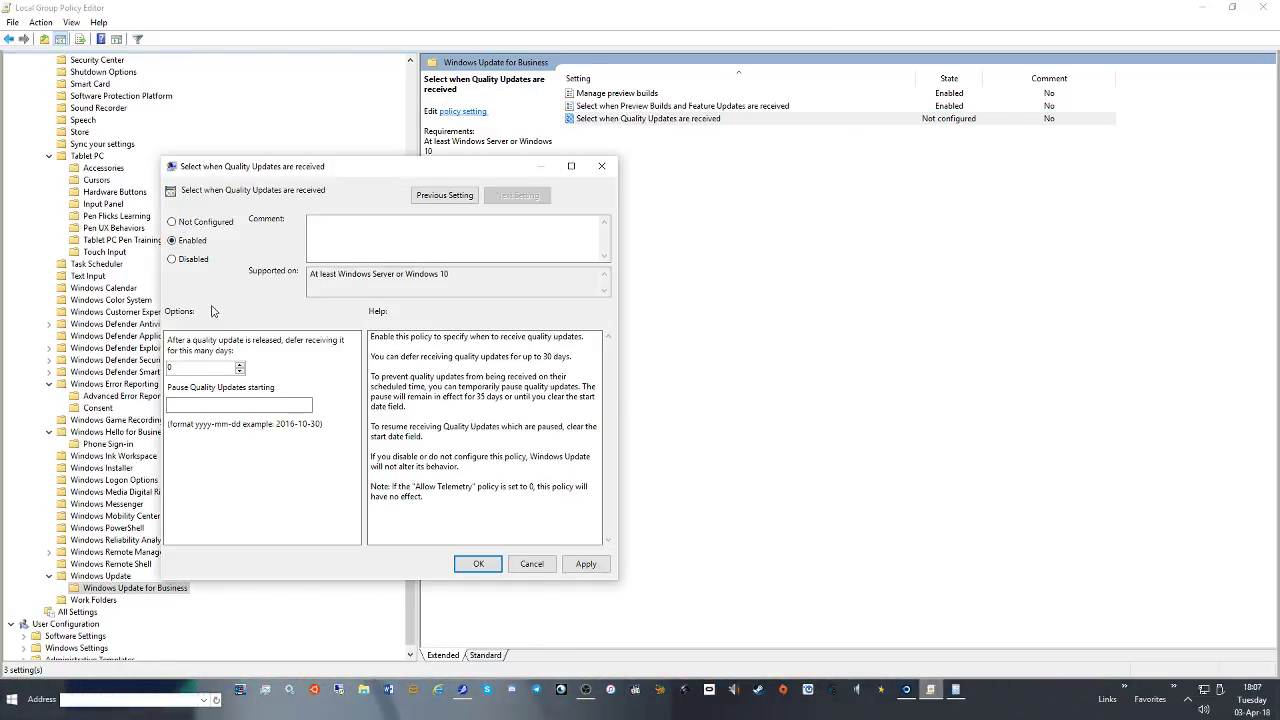
left_click(205, 224)
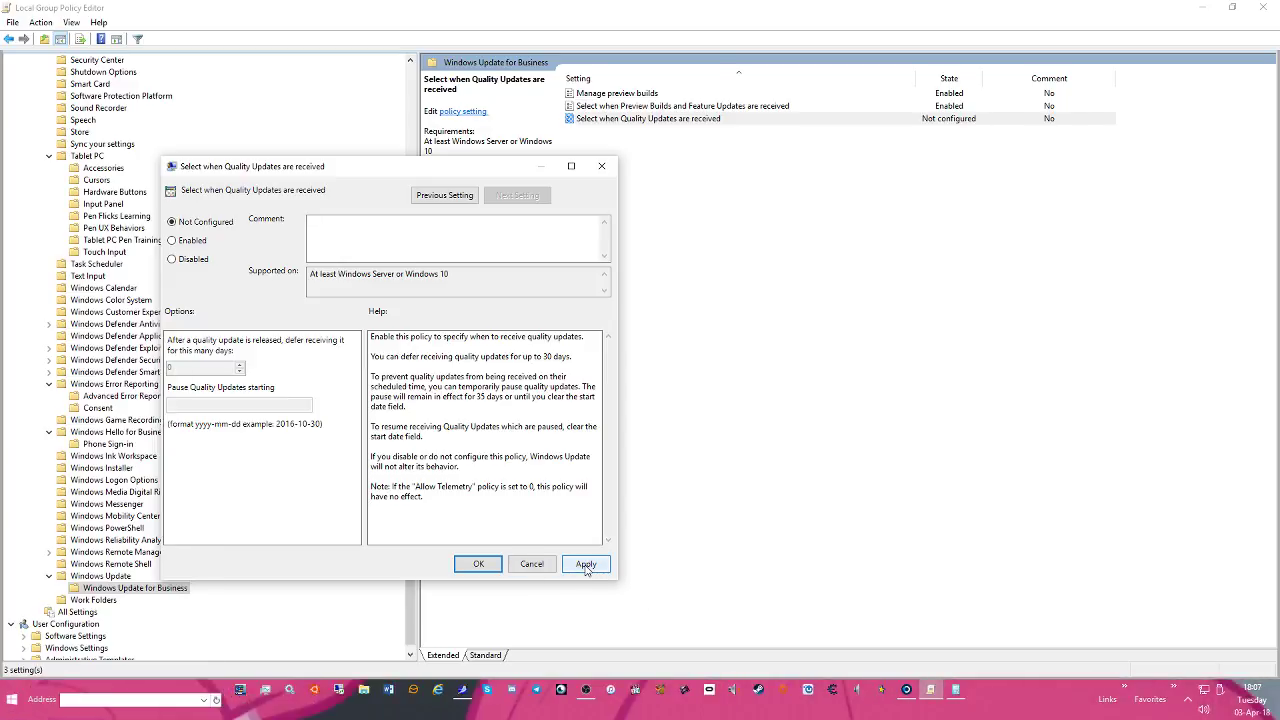
left_click(479, 561)
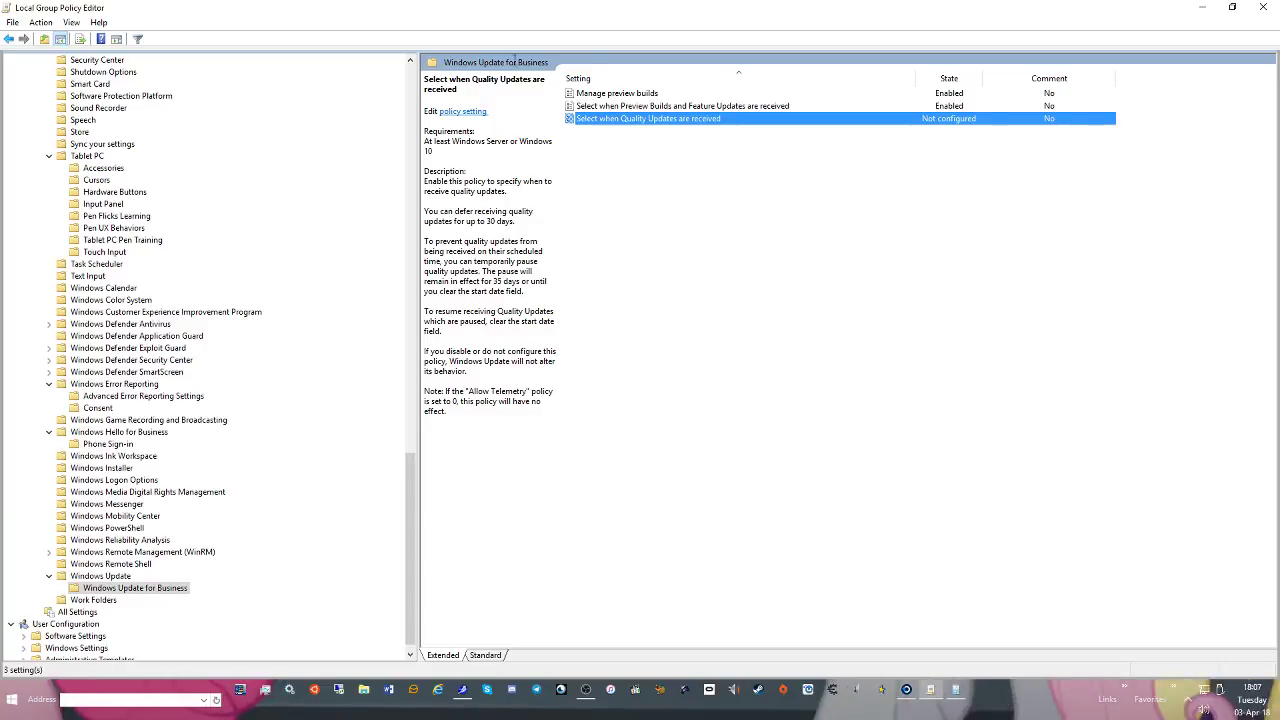
Disable the "Allow Automatic Updates immediate installation" policy under Windows Update and move on to the following policy
left_click(105, 576)
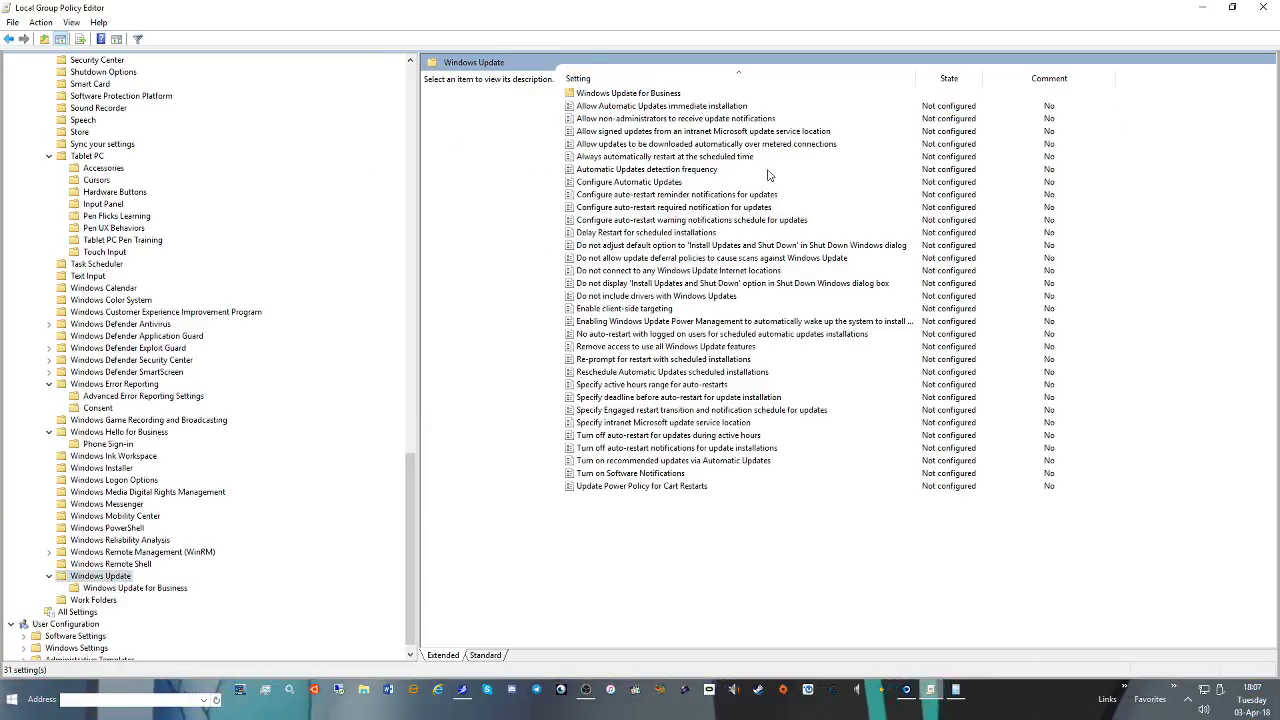
double_click(704, 106)
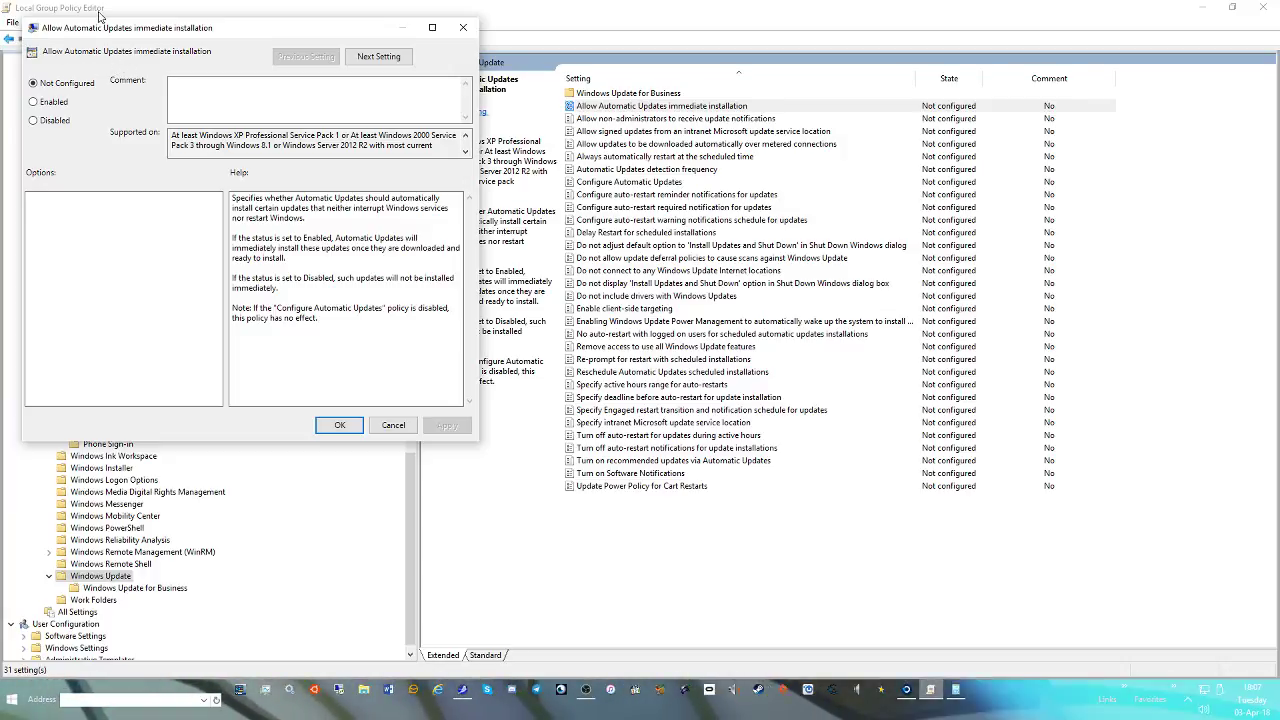
left_click(34, 120)
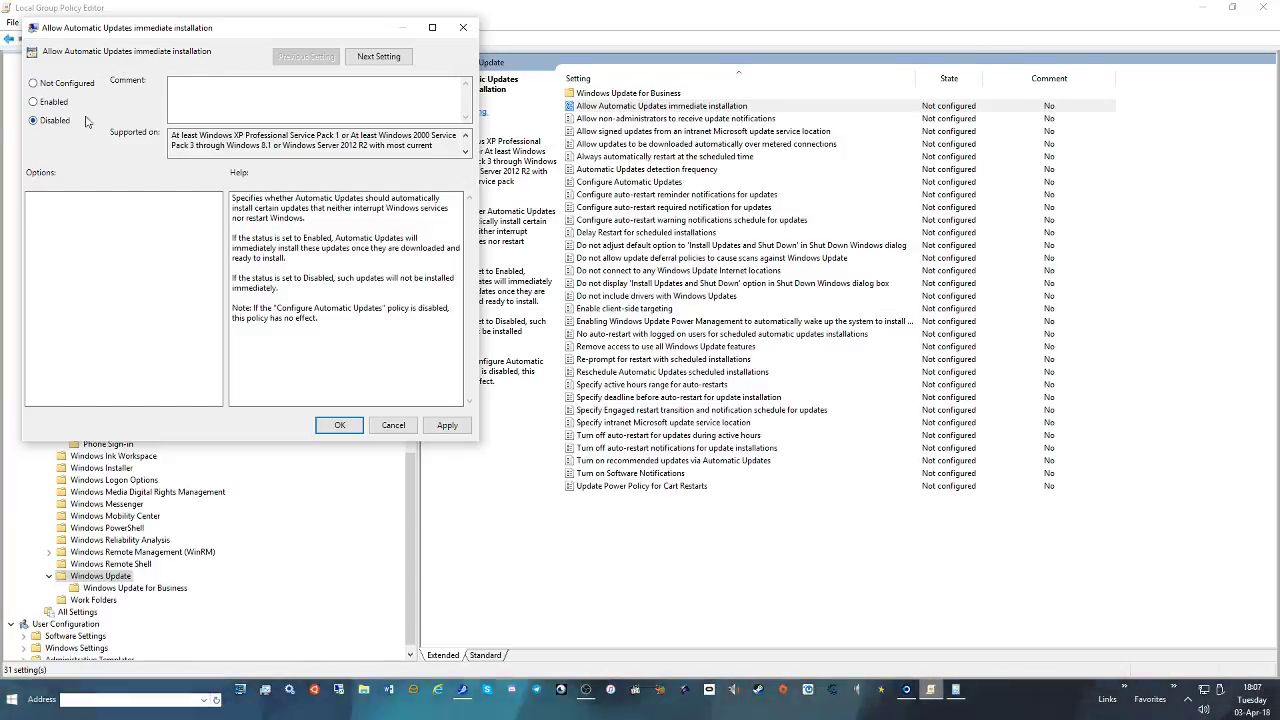
left_click(378, 57)
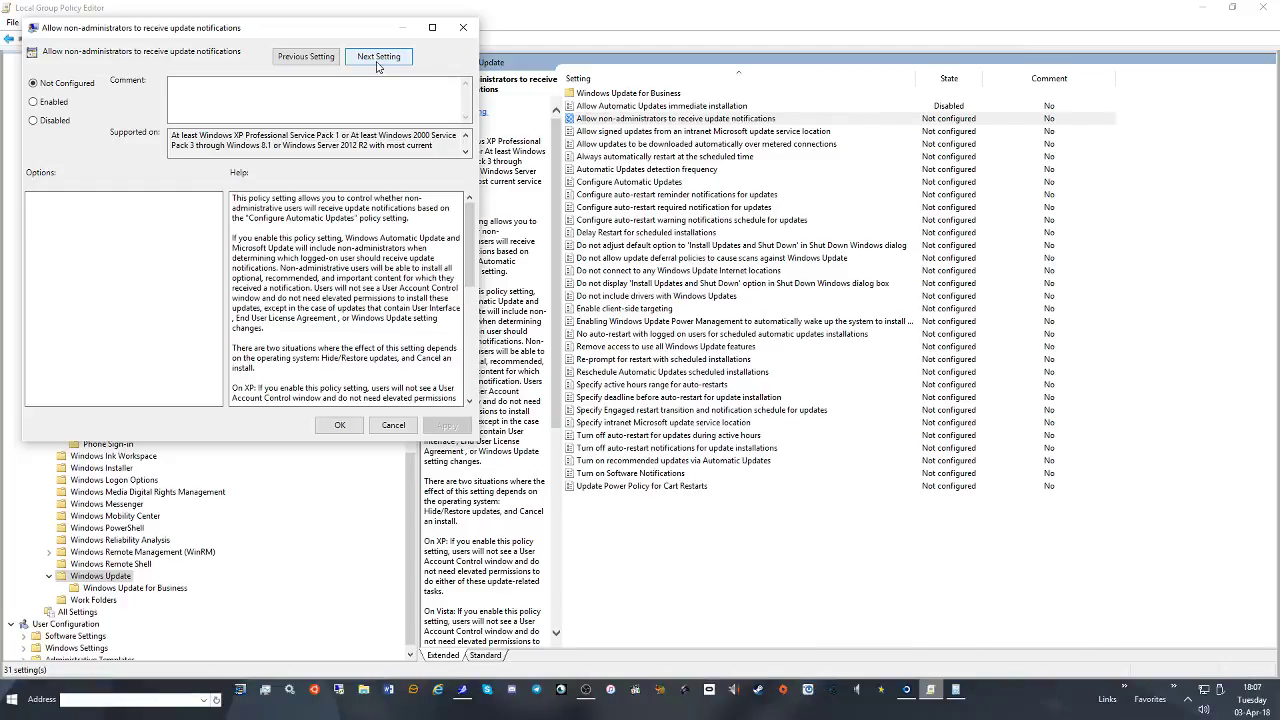
Disable the "Allow non-administrators to receive update notifications" policy and close its window
left_click(54, 120)
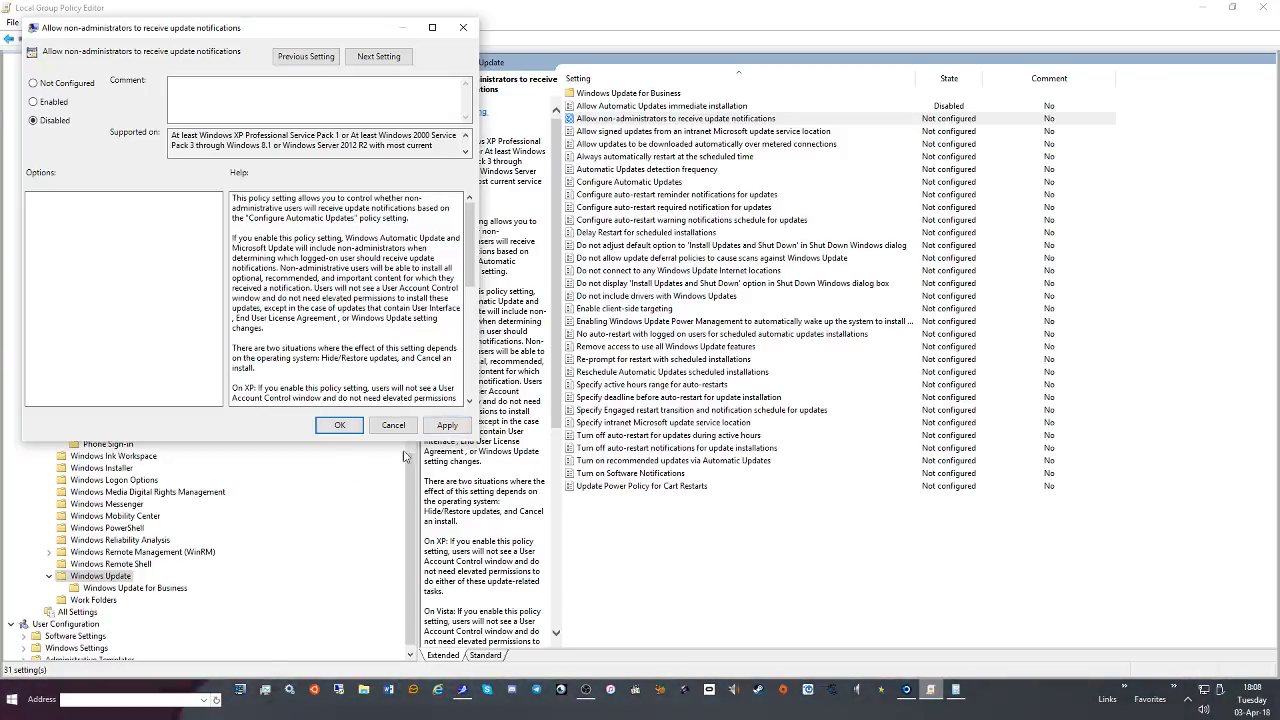
left_click(447, 425)
left_click(393, 425)
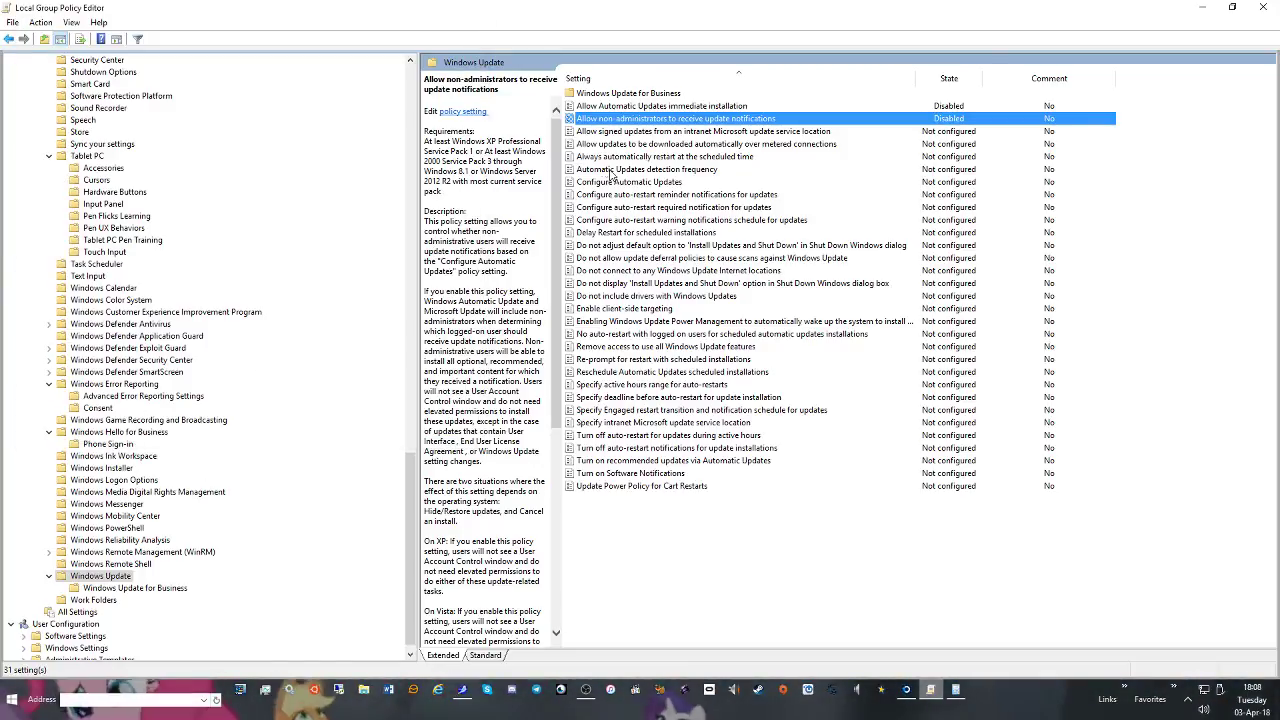
Disable the "Allow updates to be downloaded automatically over metered connections" policy
double_click(666, 146)
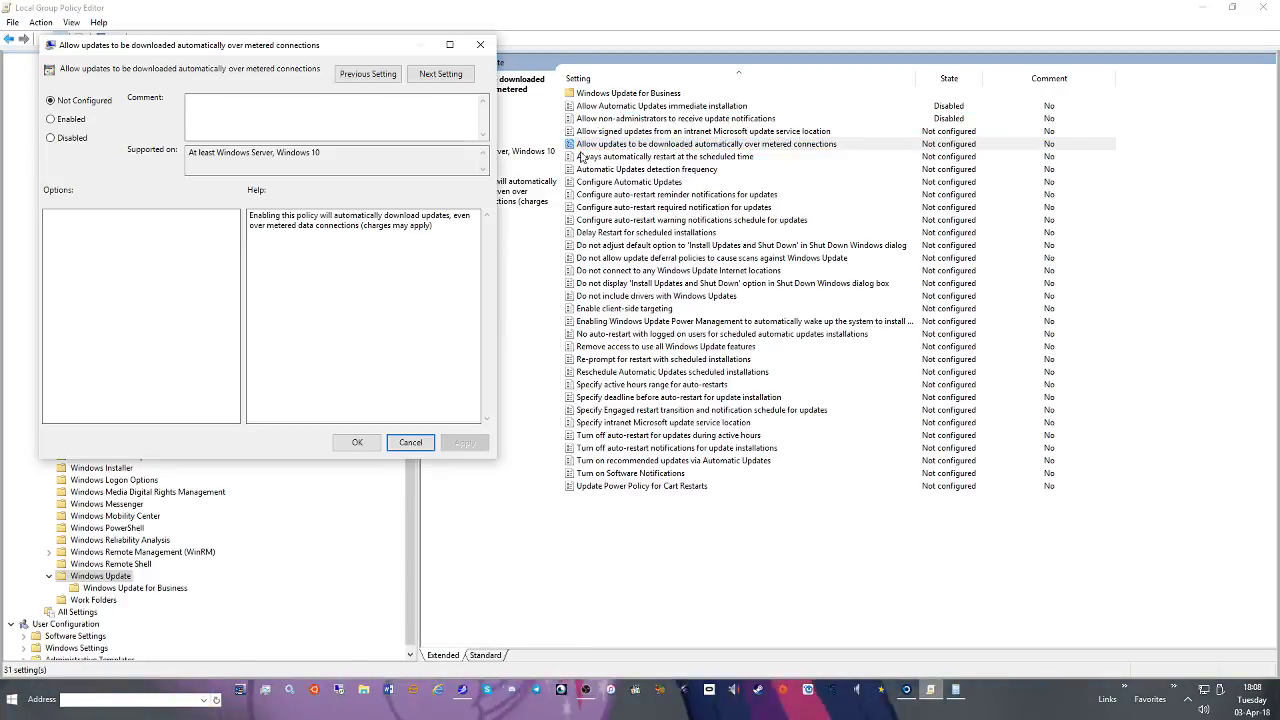
left_click(82, 139)
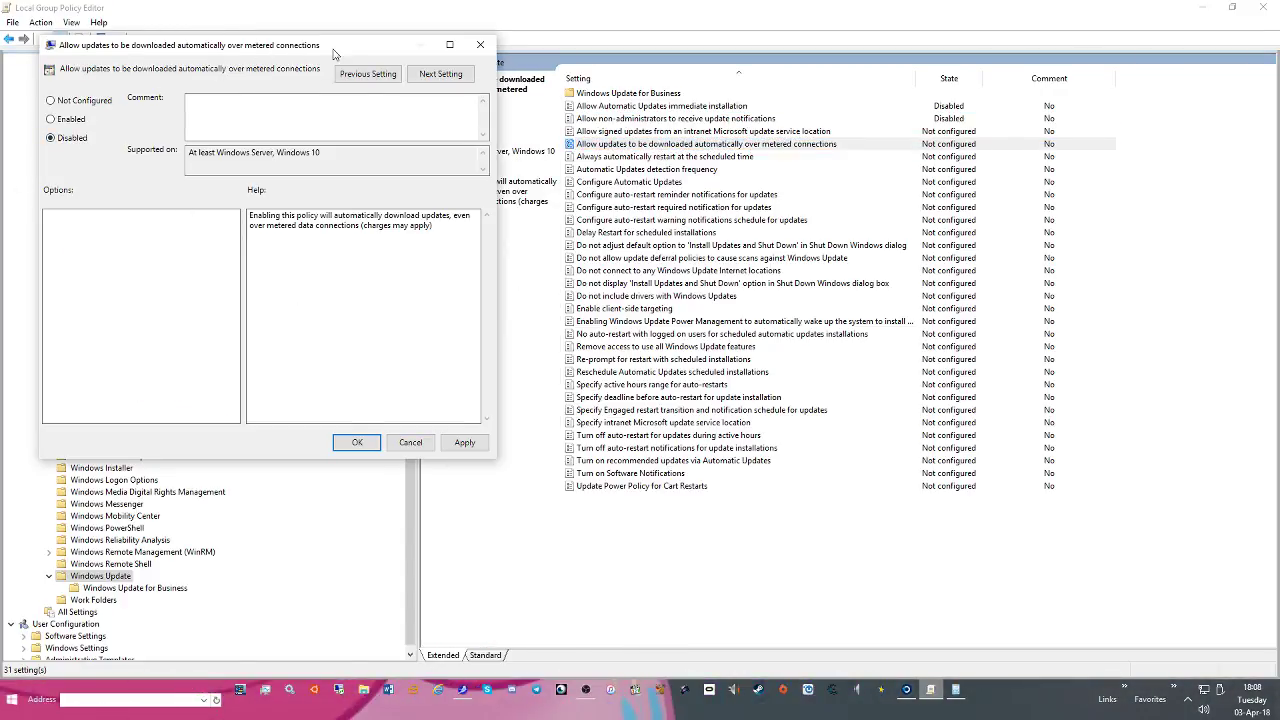
left_click(476, 440)
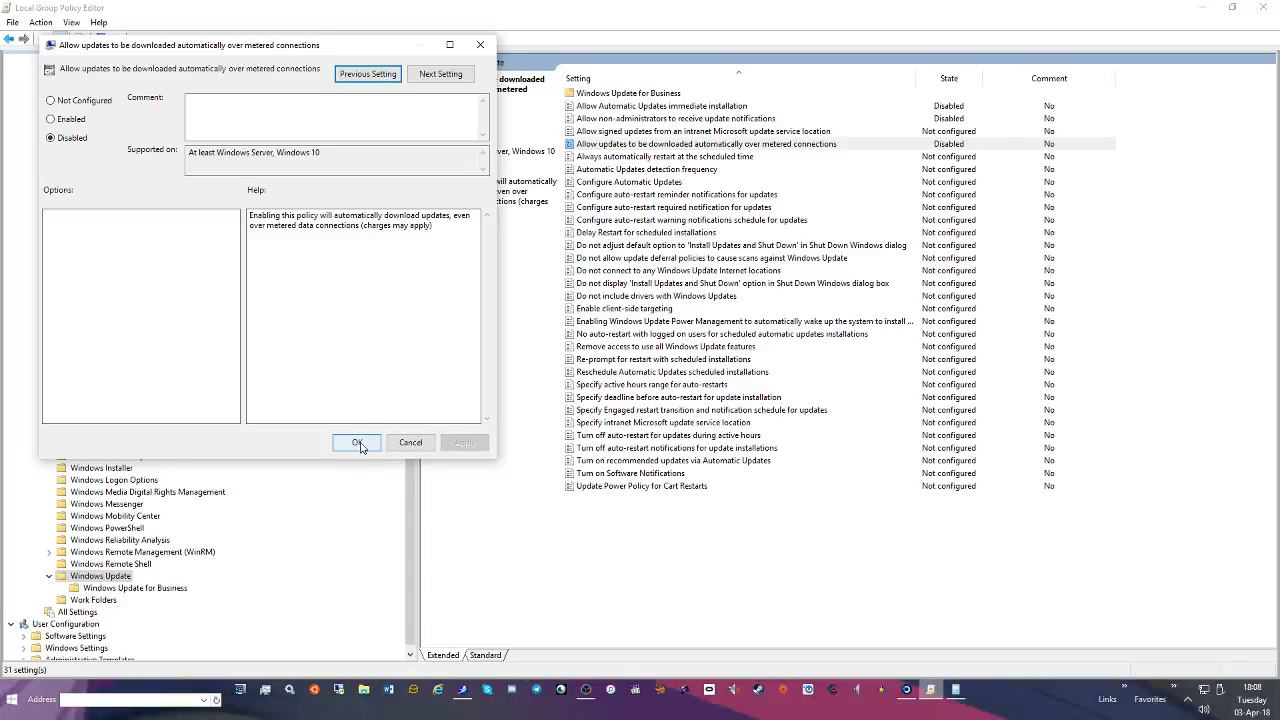
left_click(357, 442)
Disable "Always automatically restart at the scheduled time" and review the "Automatic Updates detection frequency" policy without editing it
double_click(606, 160)
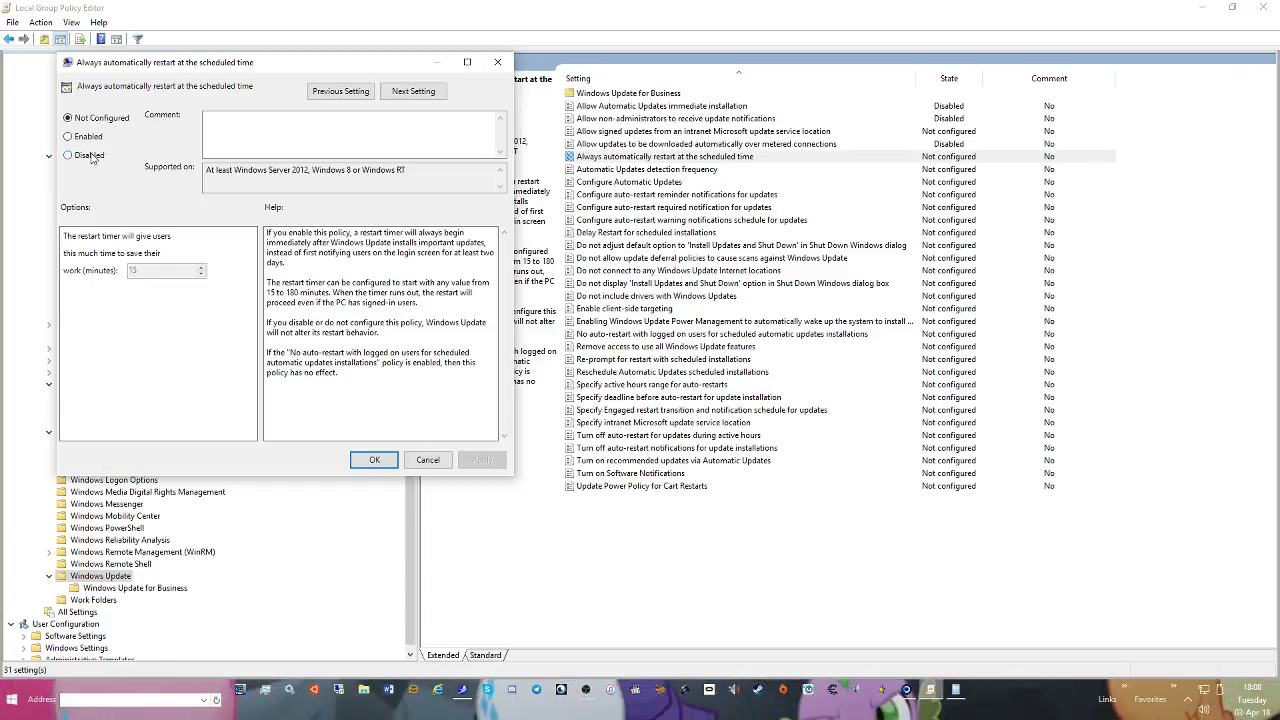
left_click(86, 156)
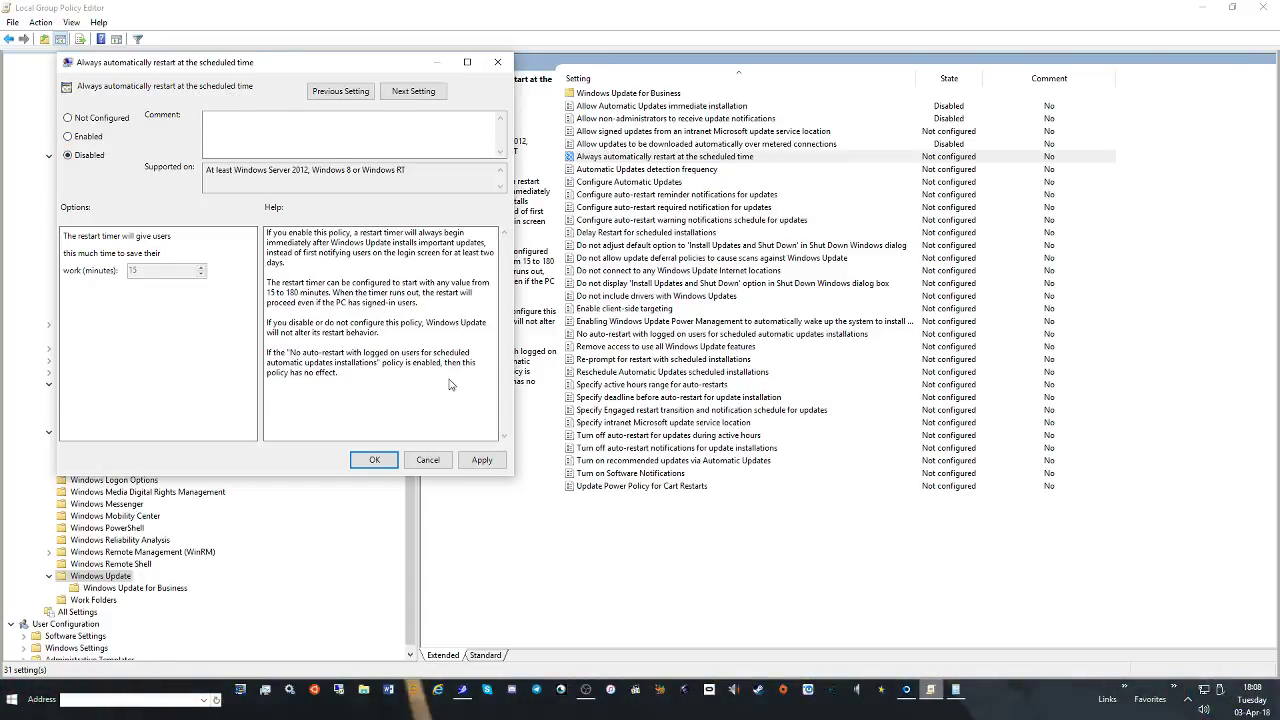
left_click(374, 460)
double_click(678, 170)
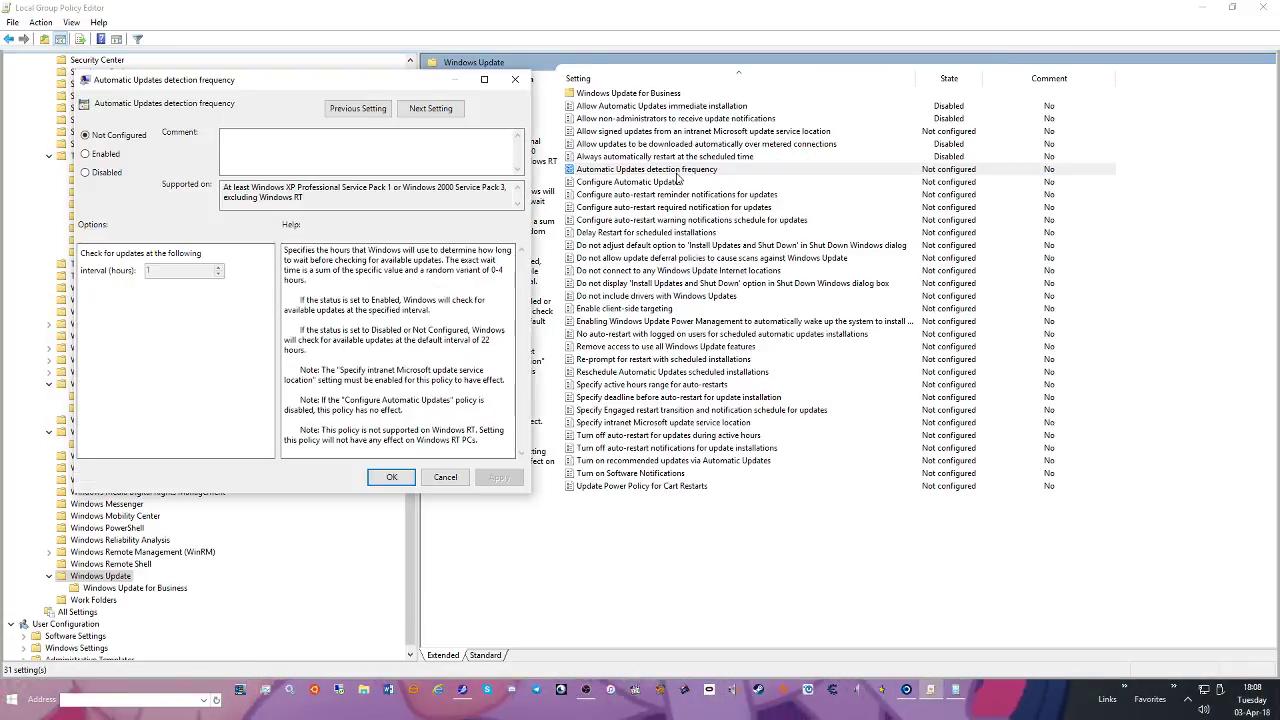
left_click(447, 477)
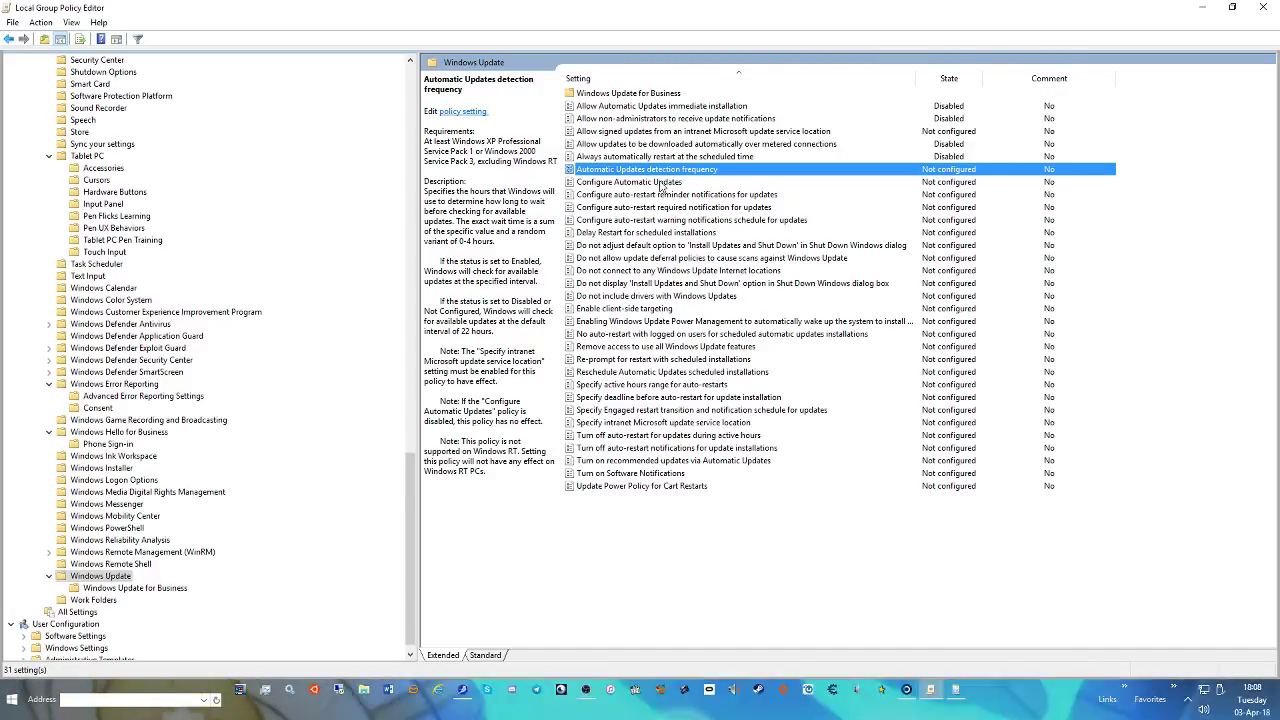
Enable the "Configure Automatic Updates" policy with the updating mode "3 - Auto download and notify for install"
double_click(662, 187)
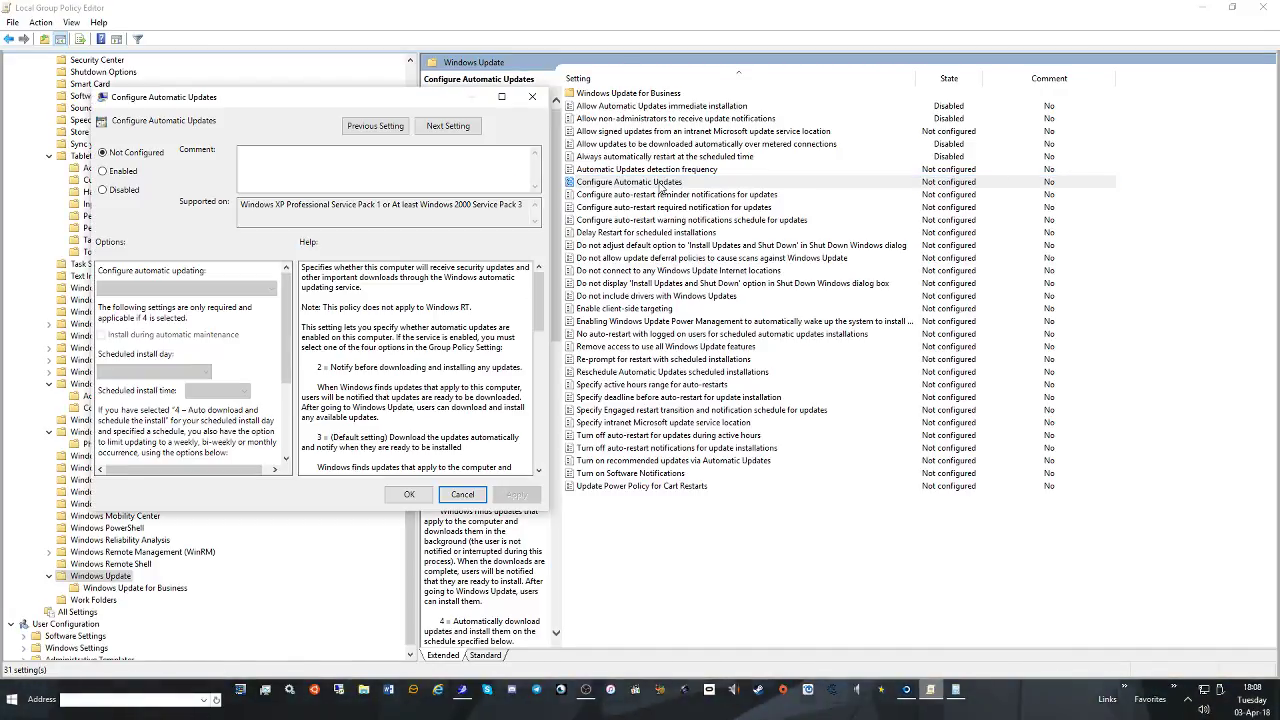
left_click(104, 171)
left_click(266, 287)
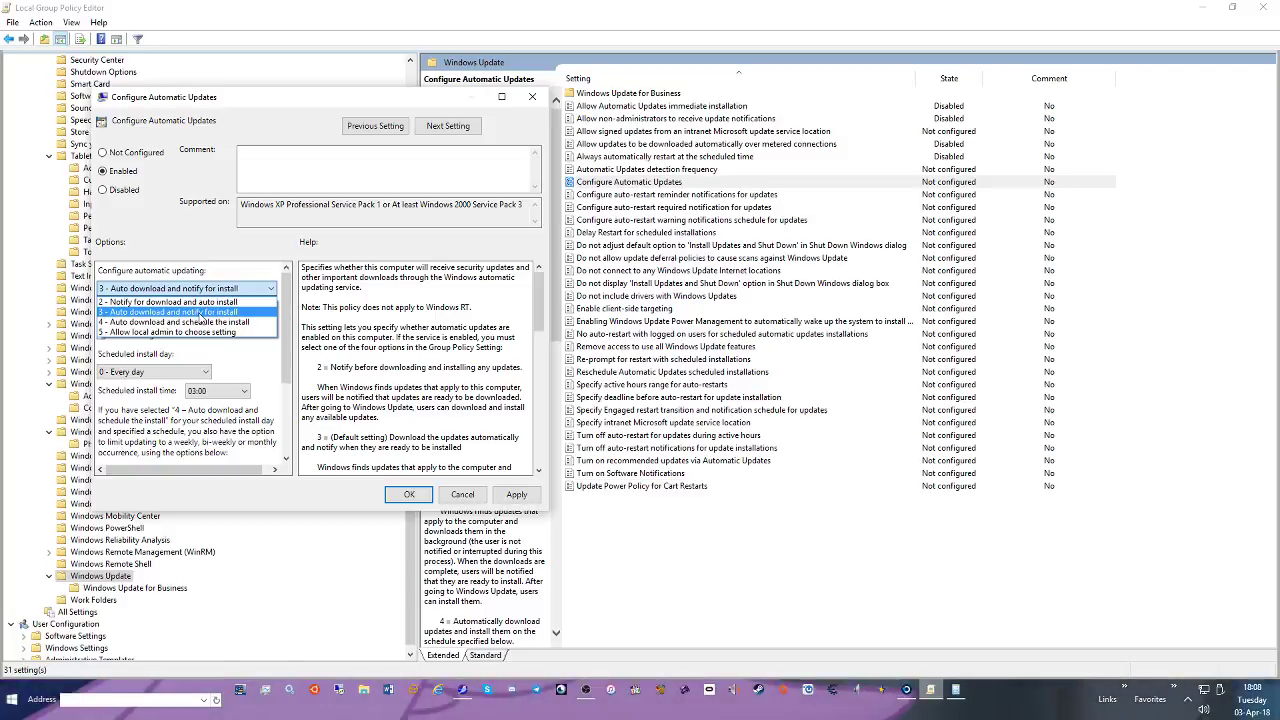
left_click(201, 313)
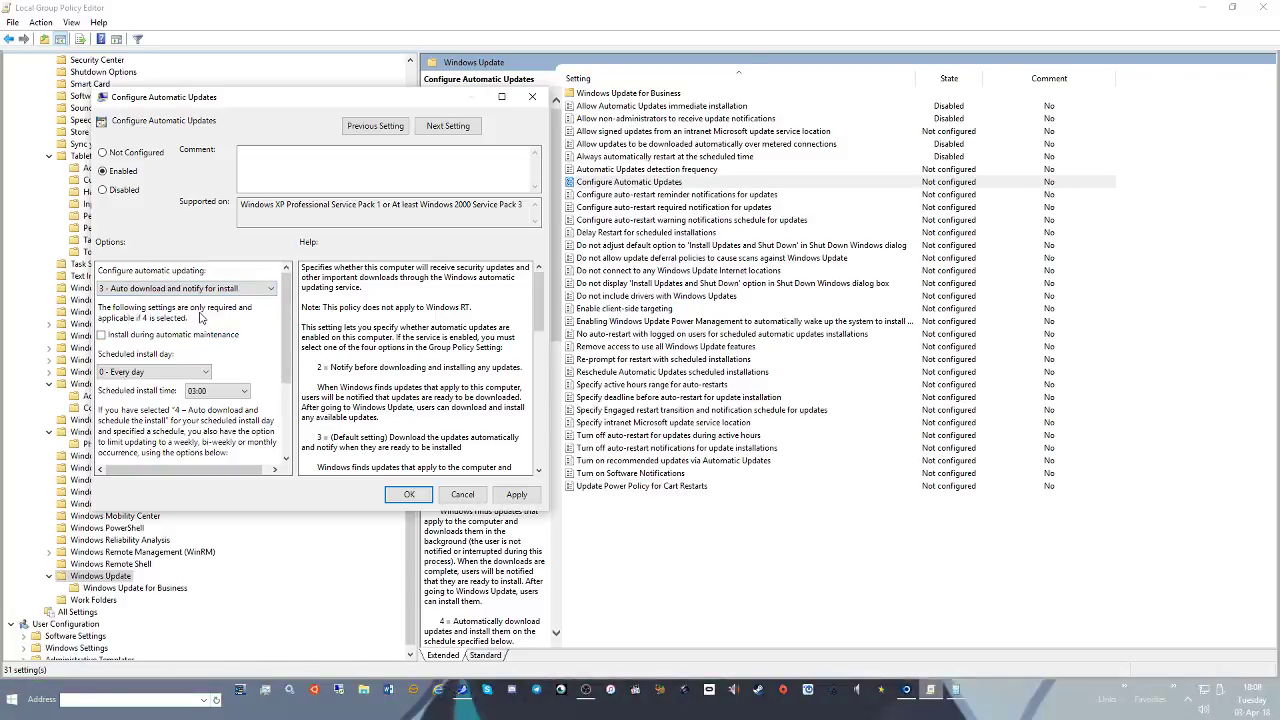
left_click(213, 289)
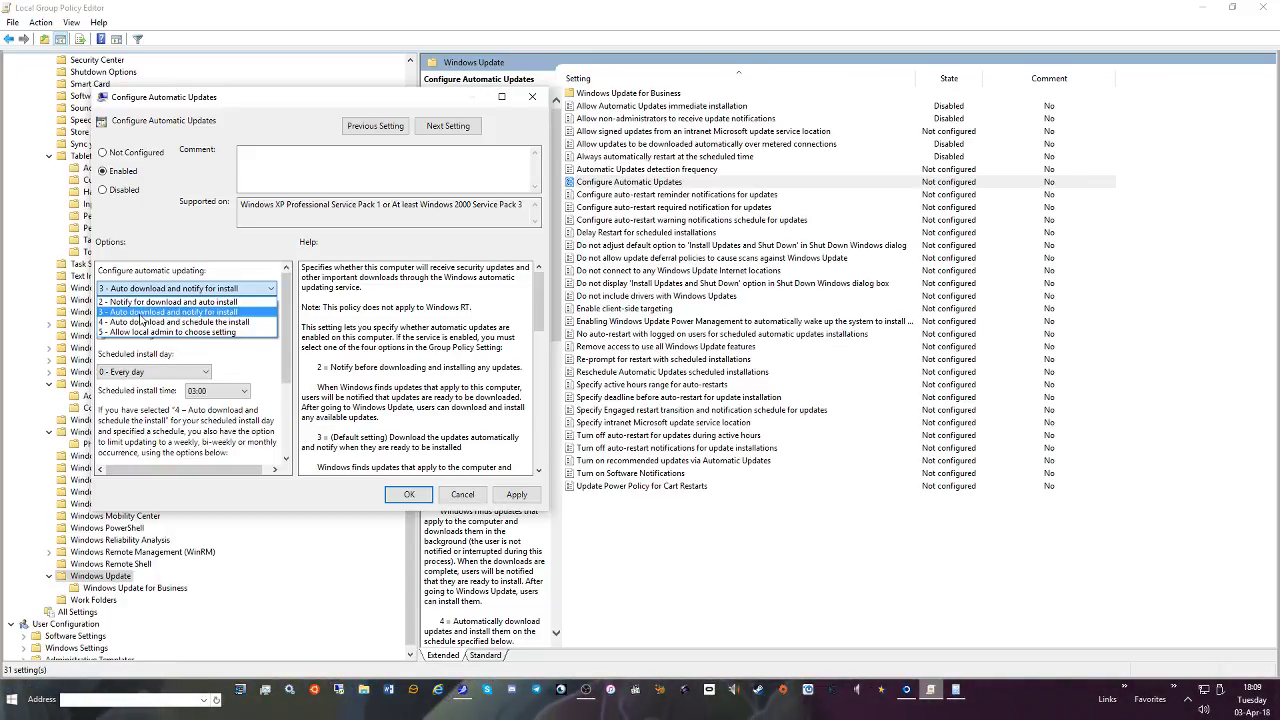
left_click(143, 314)
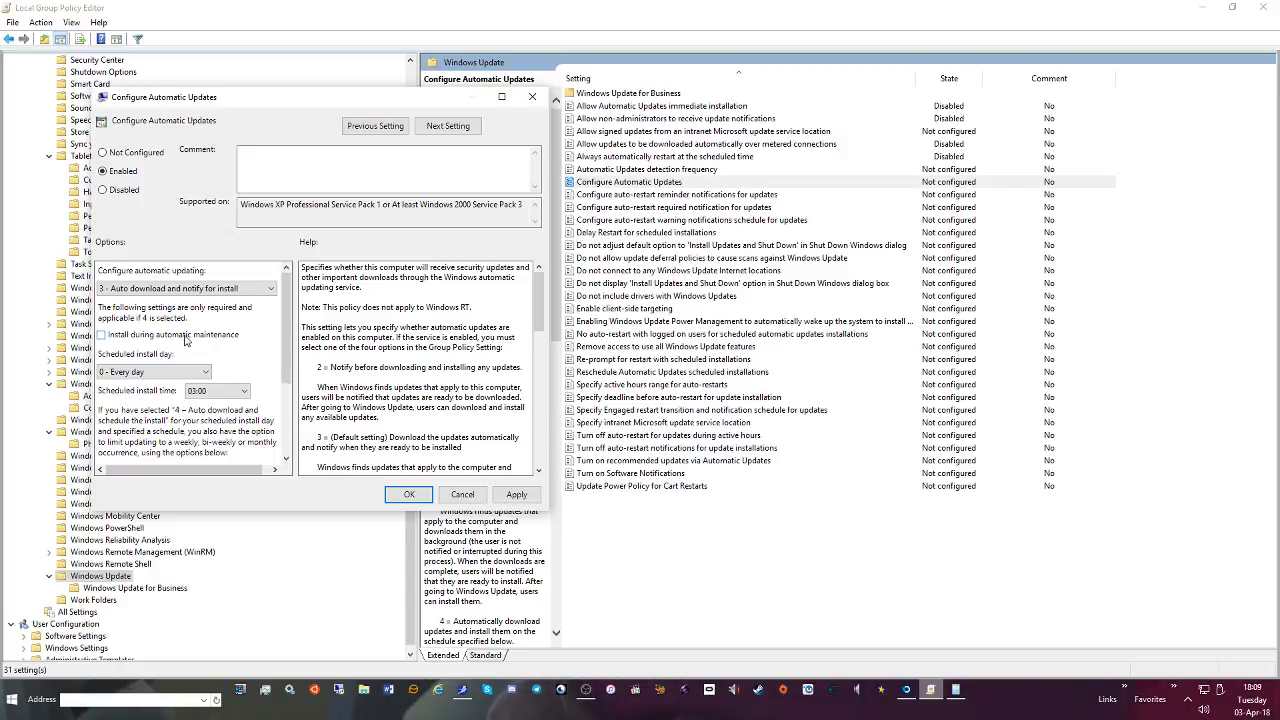
Turn on installing during automatic maintenance and updates for other Microsoft products, set the scheduled install time to 01:00, and apply the policy
left_click(184, 336)
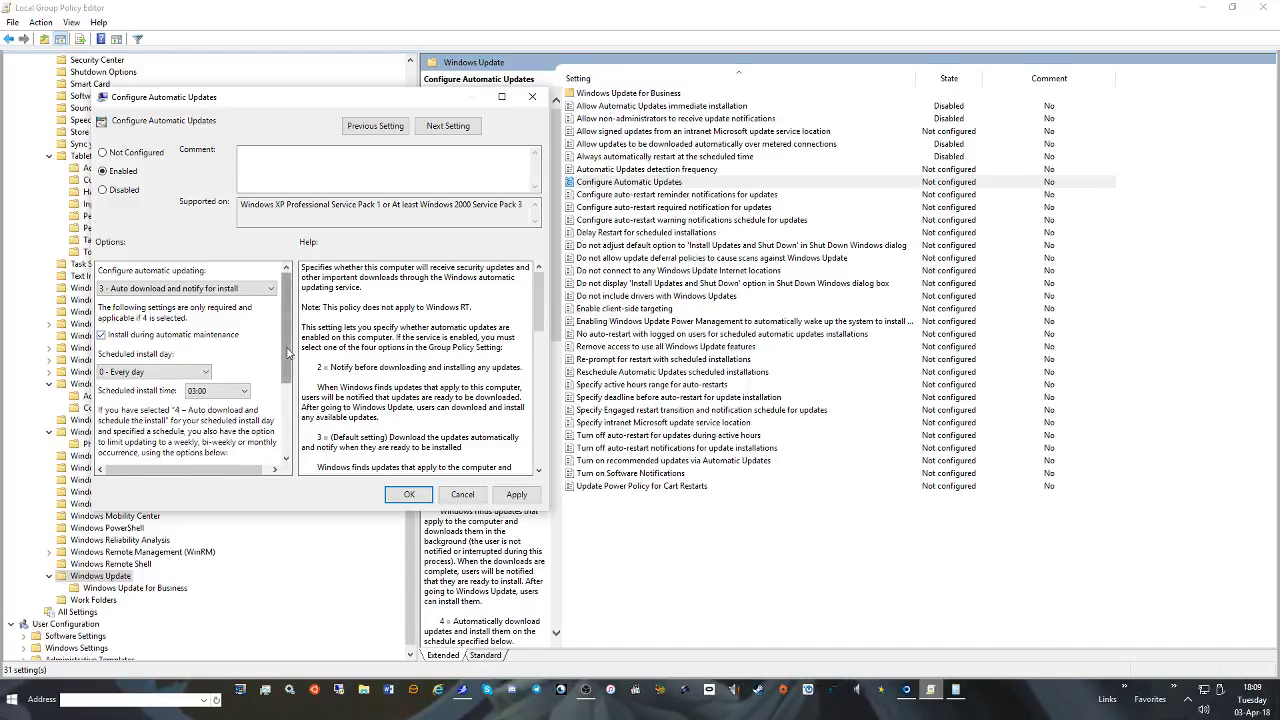
scroll(287, 352, "down", 3)
left_click(212, 351)
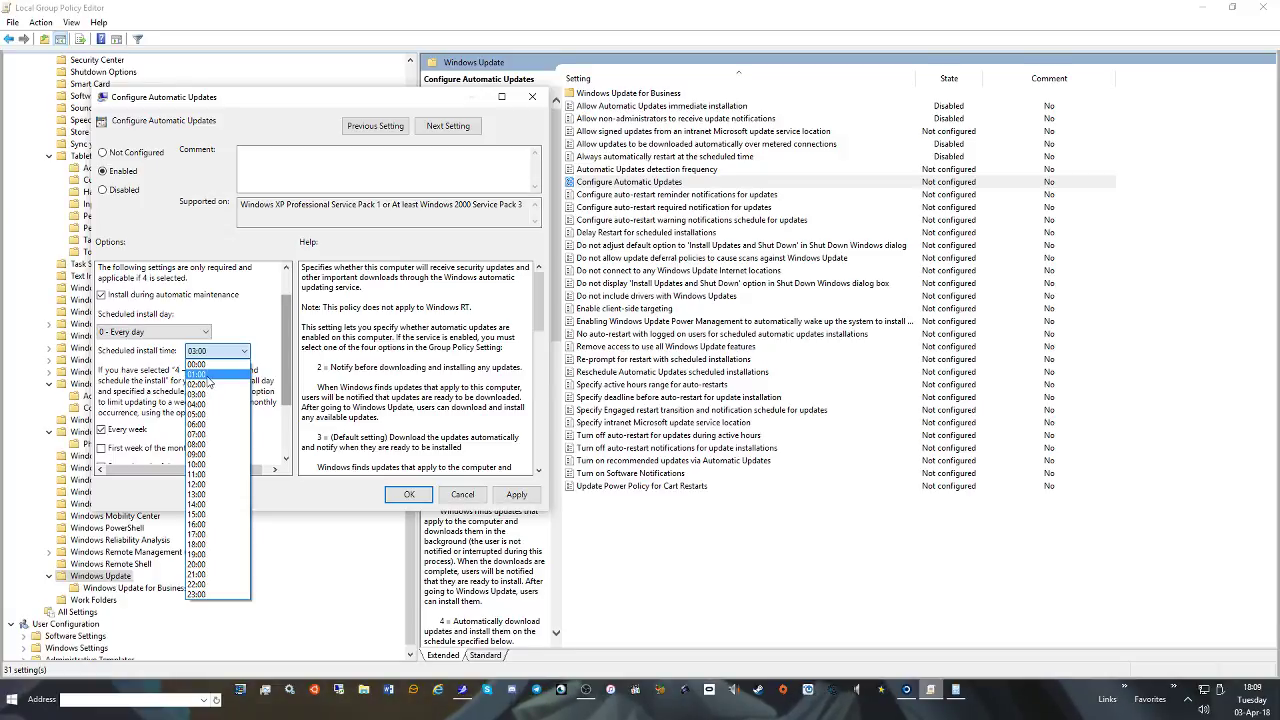
left_click(208, 375)
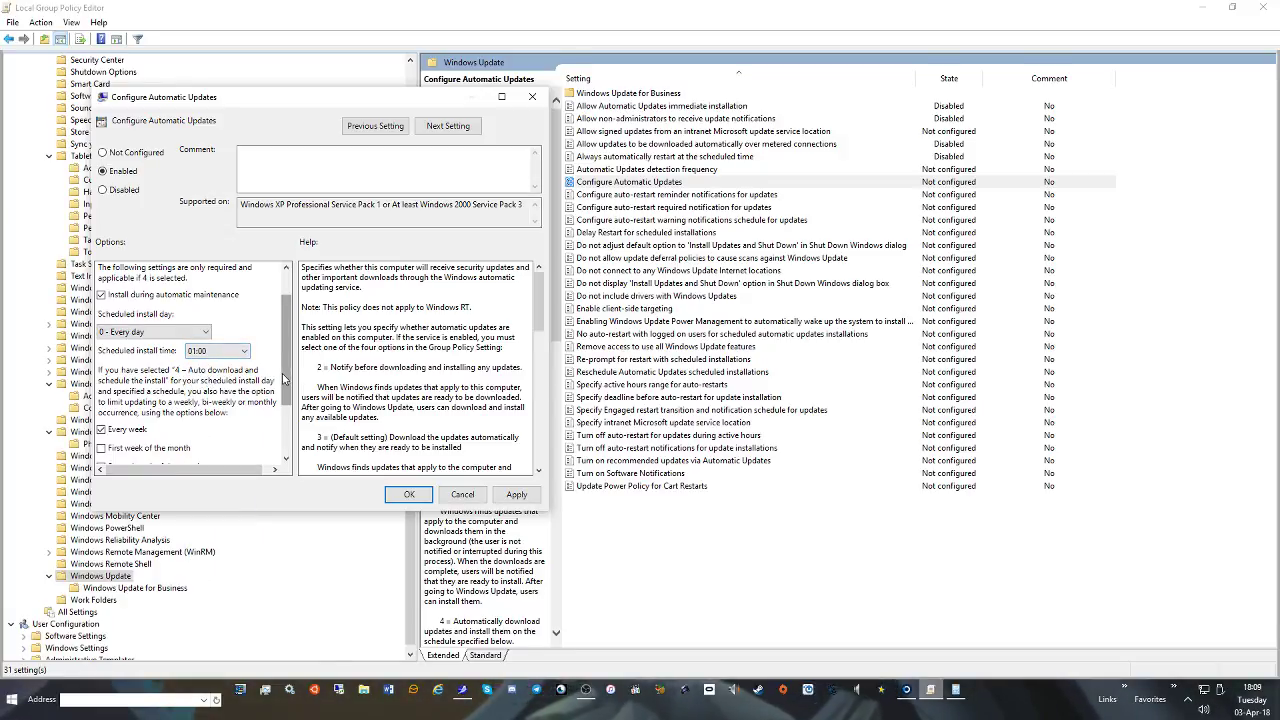
scroll(283, 378, "down", 5)
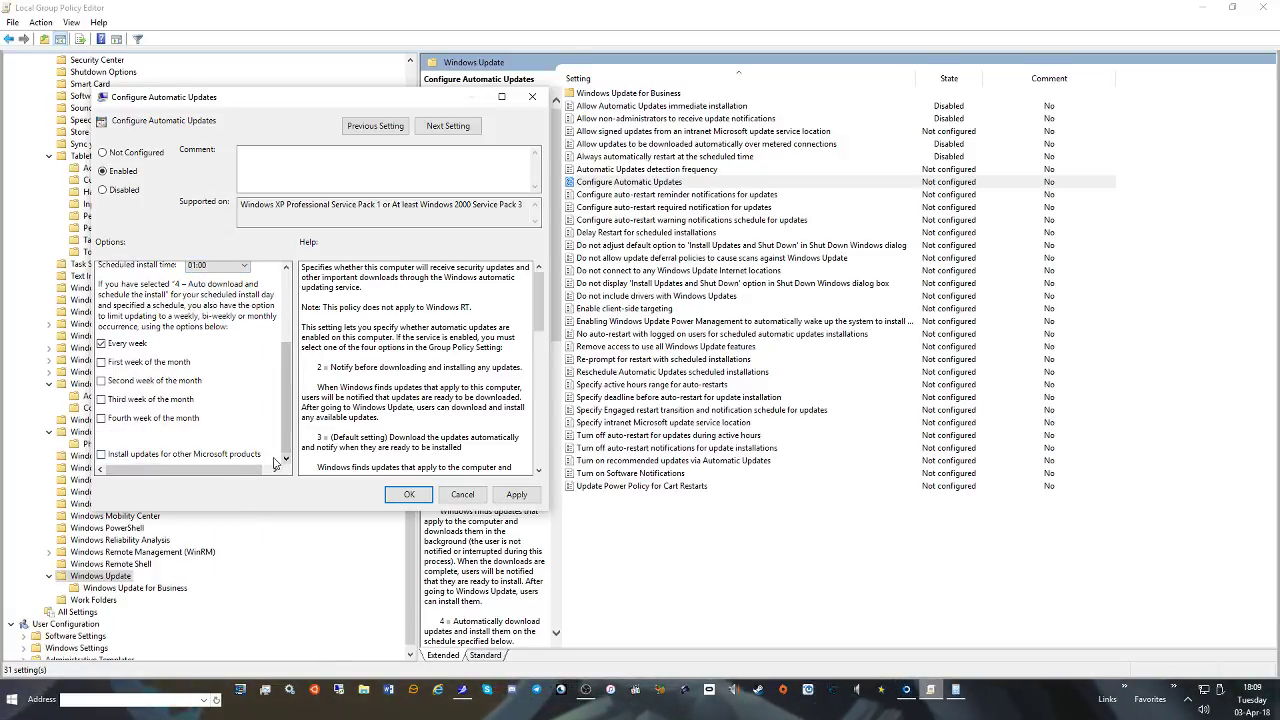
left_click(123, 455)
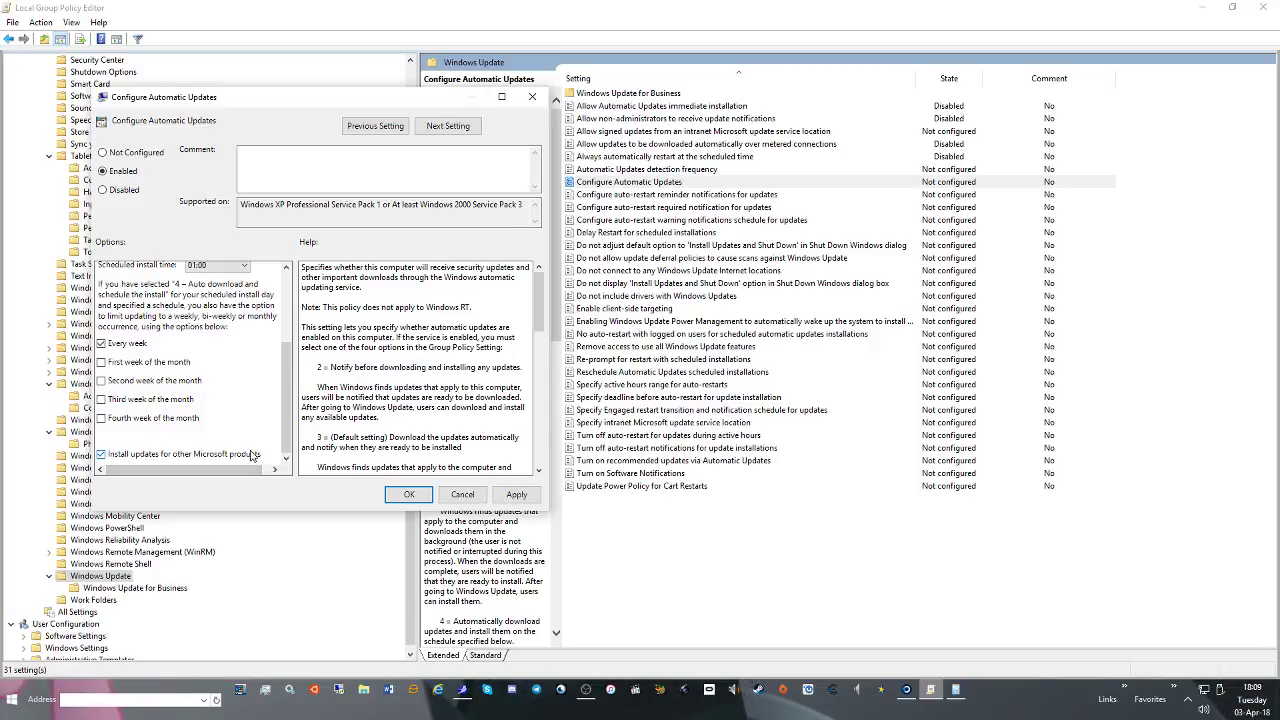
scroll(253, 456, "up", 5)
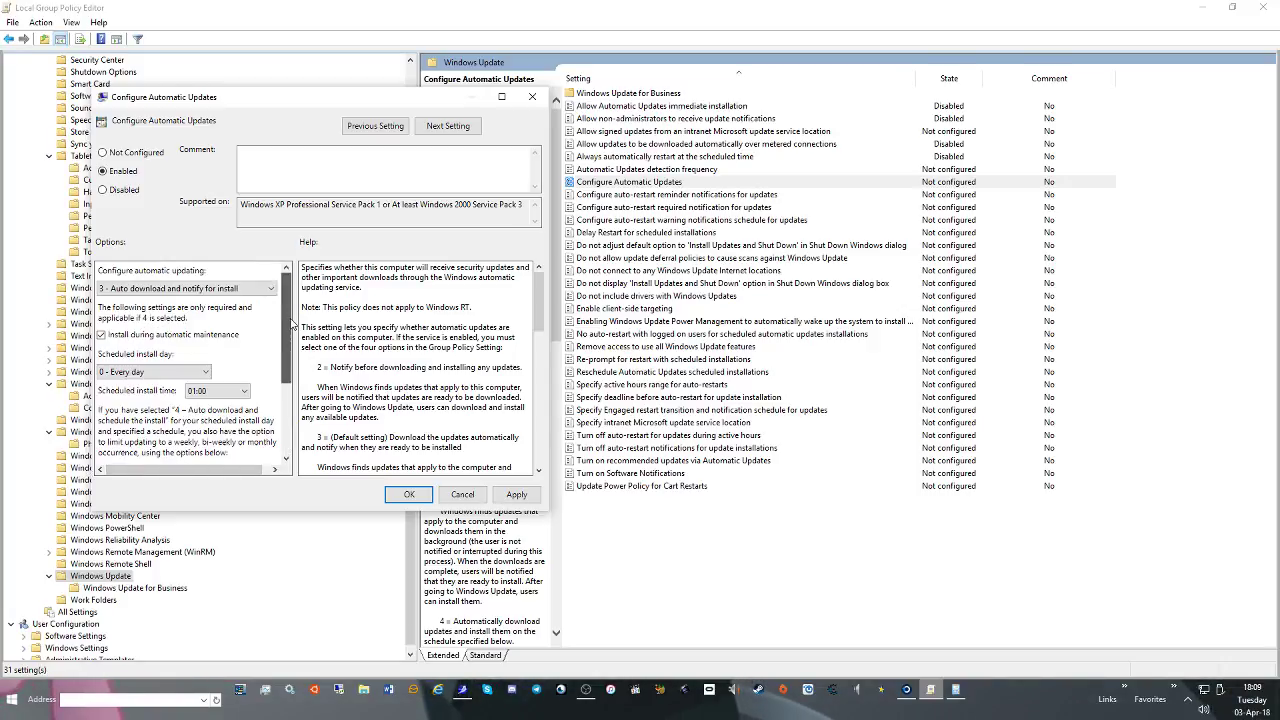
left_click(519, 494)
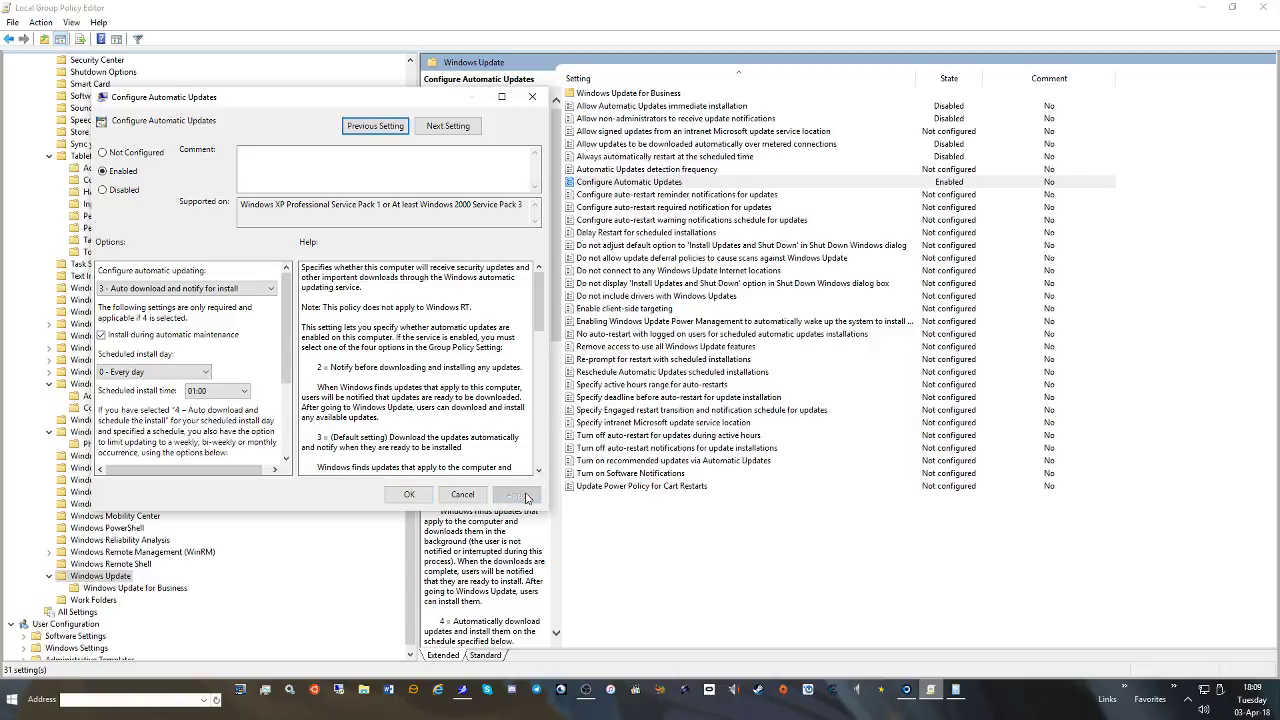
left_click(409, 495)
Enable the "Configure auto-restart reminder notifications for updates" policy with a period of 240 minutes and apply it
double_click(650, 194)
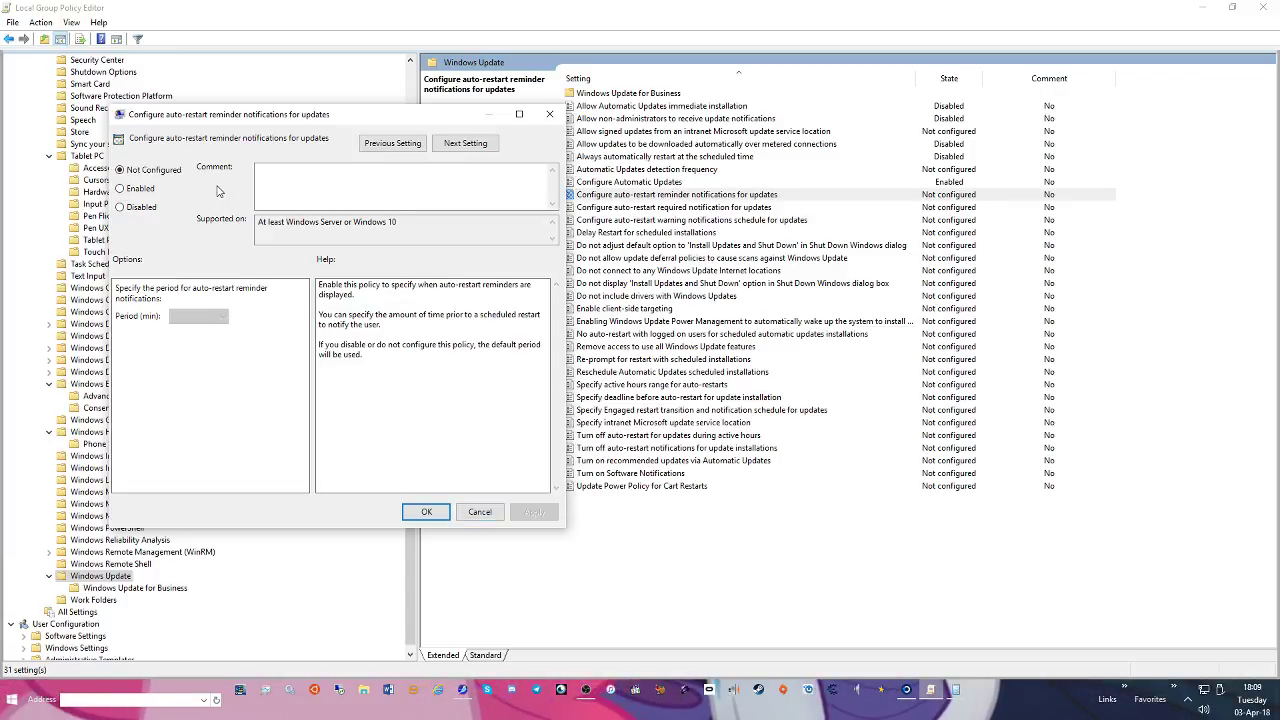
left_click(138, 188)
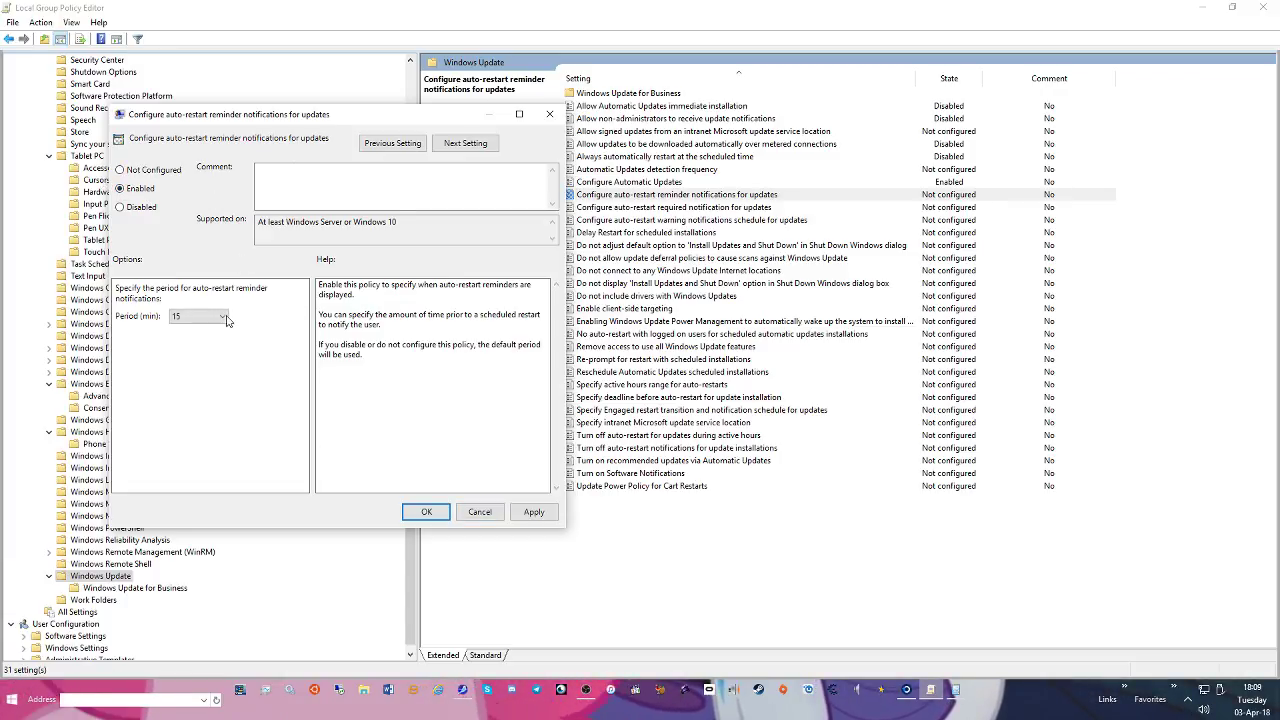
left_click(226, 317)
left_click(193, 375)
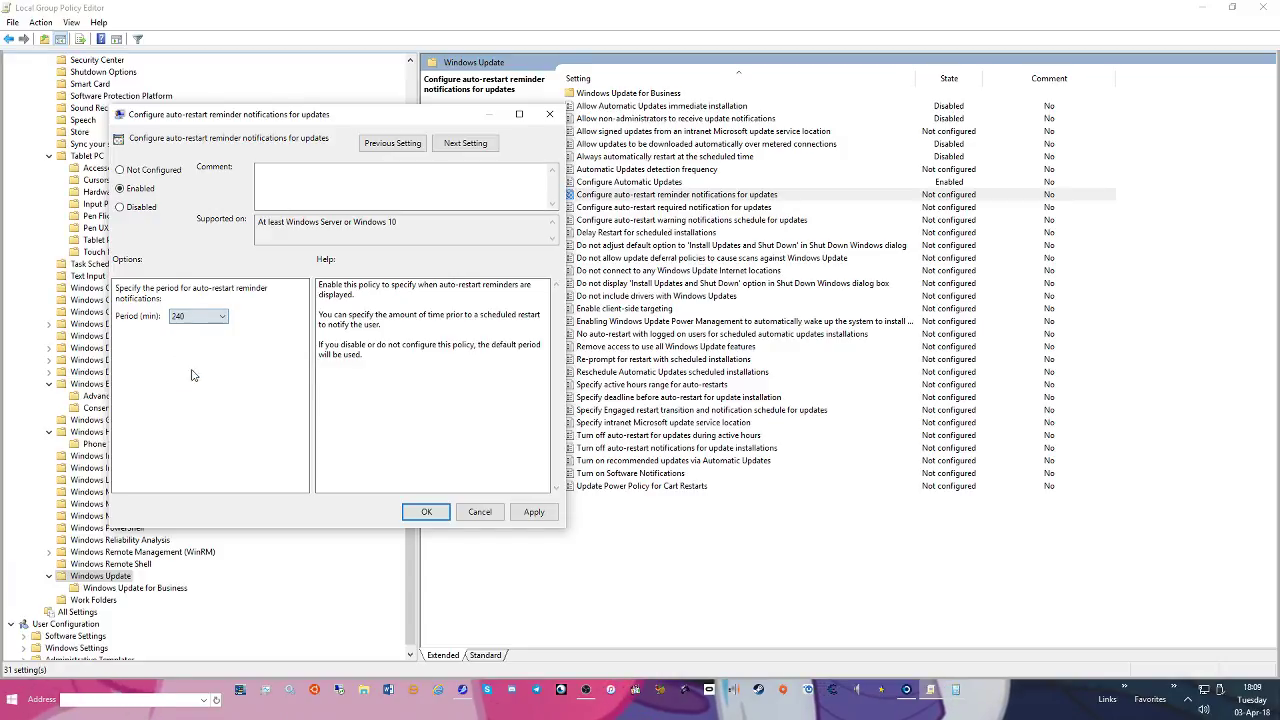
left_click(186, 317)
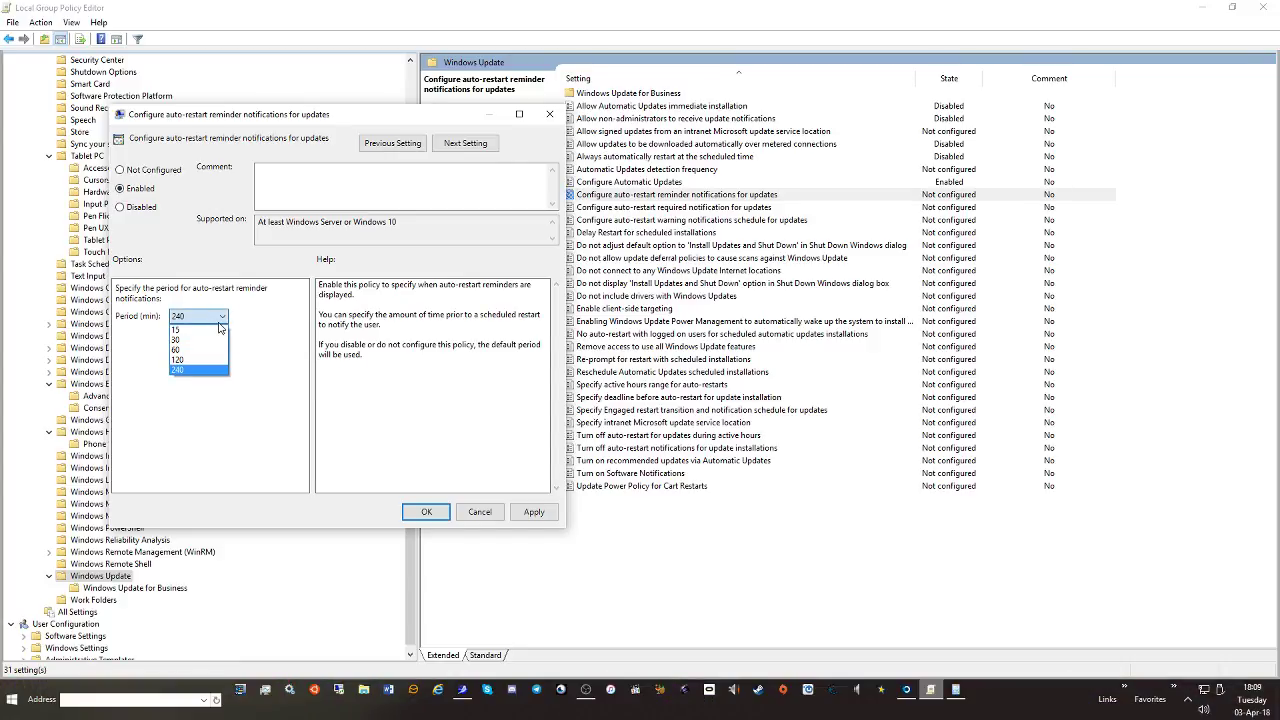
left_click(180, 373)
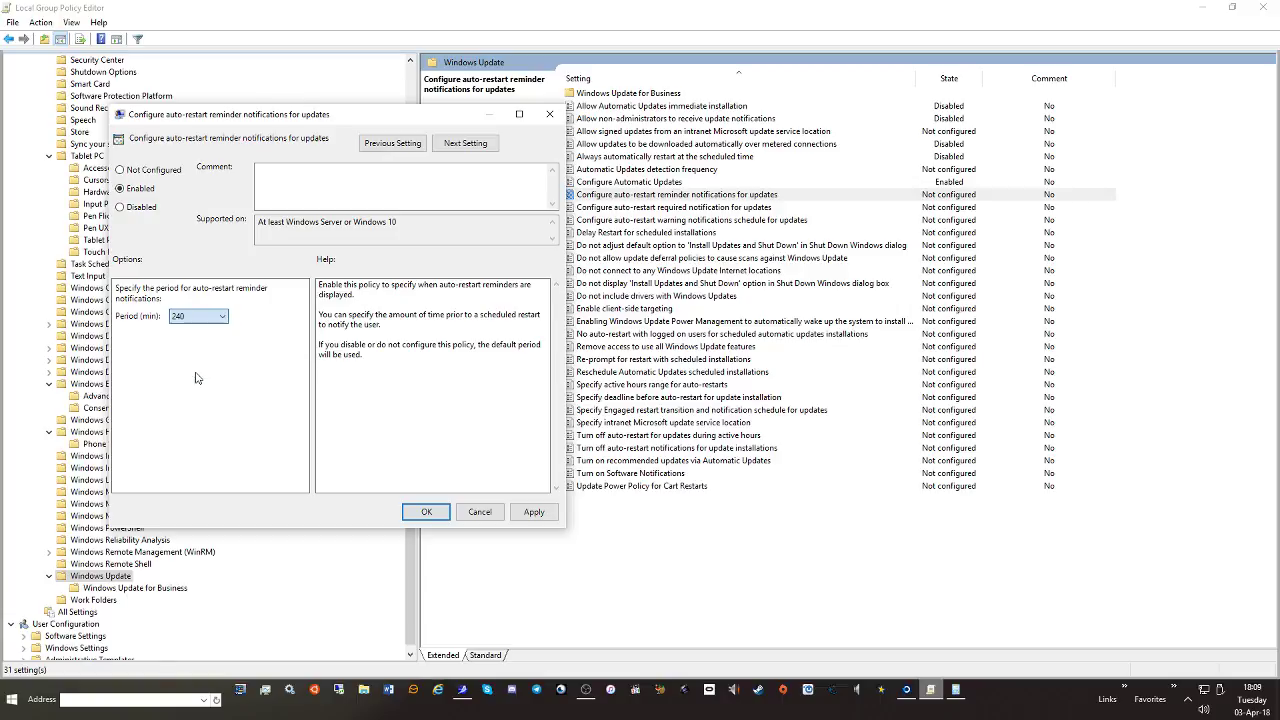
left_click(534, 511)
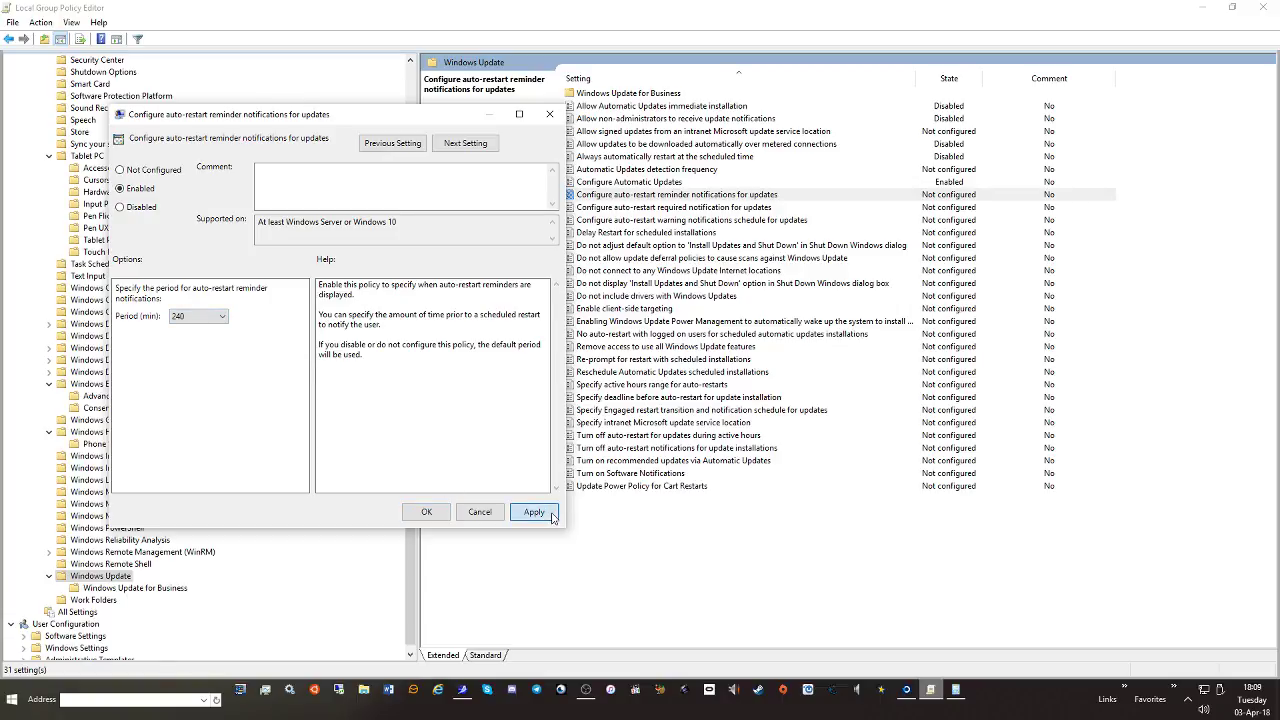
left_click(424, 514)
Enable the "Configure auto-restart required notification for updates" policy with the dismissal method "2 - User Action" and apply it
double_click(677, 208)
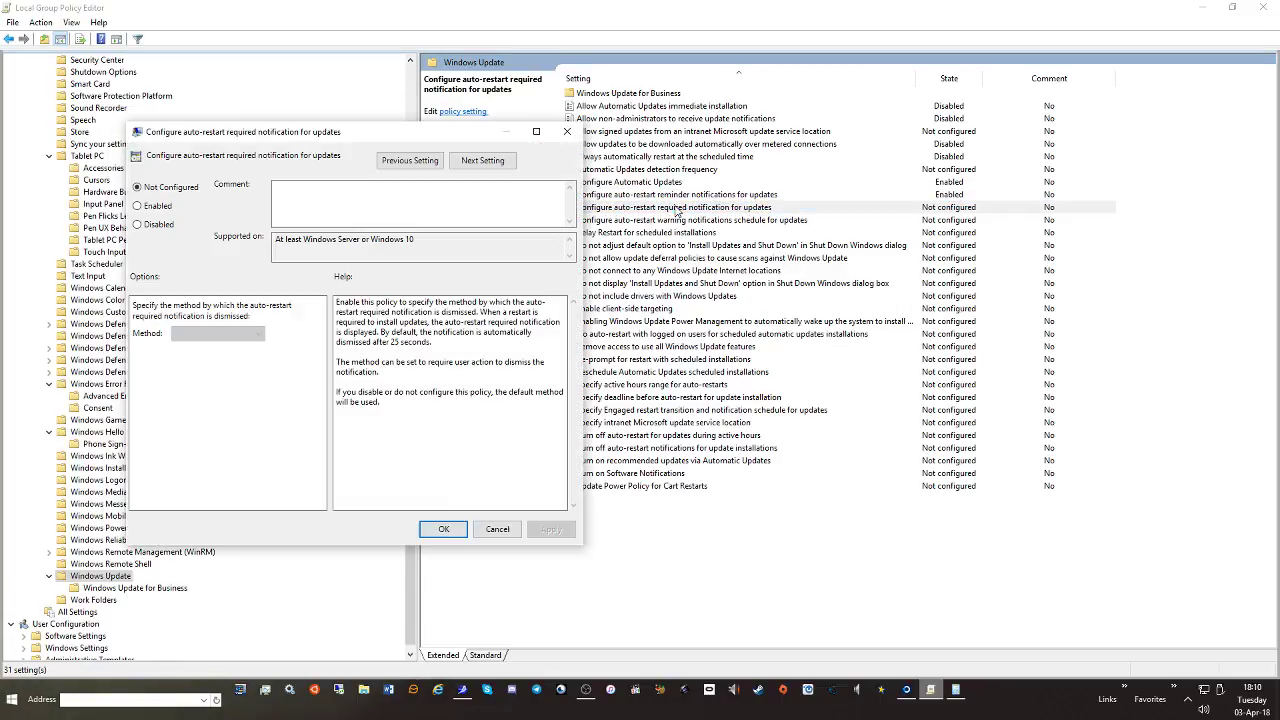
left_click(138, 205)
left_click(218, 333)
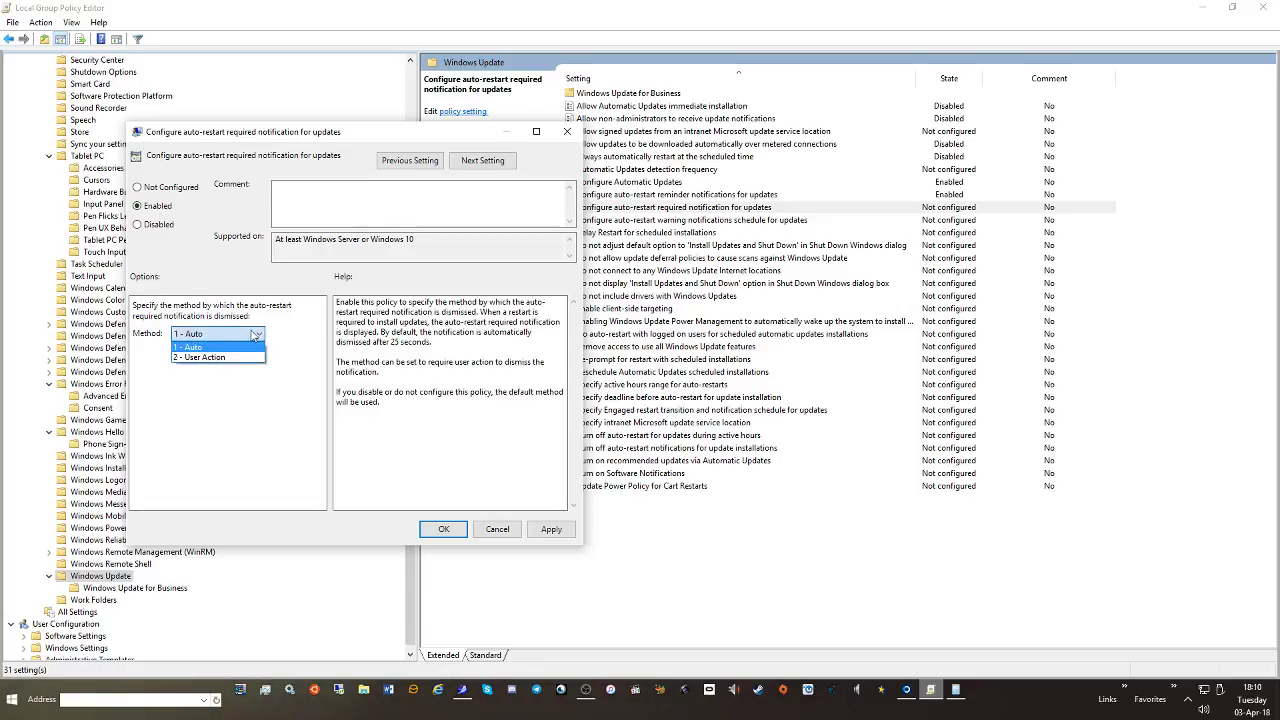
left_click(218, 357)
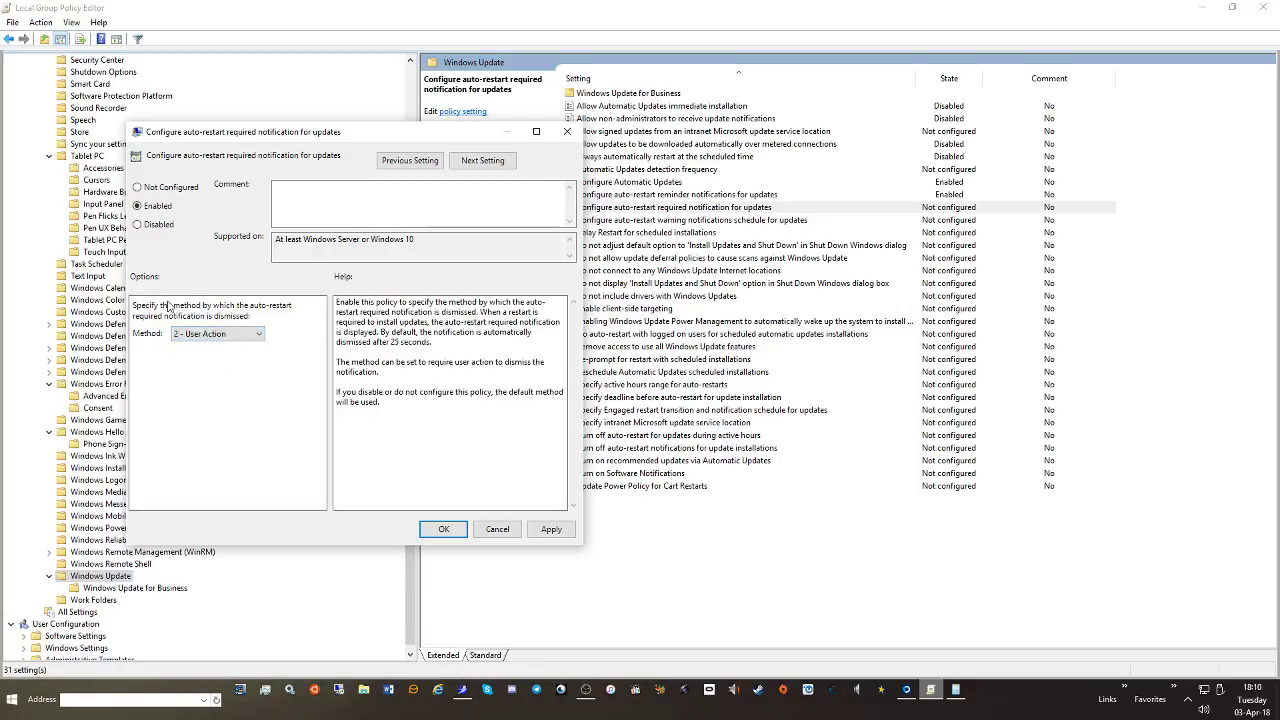
left_click(232, 333)
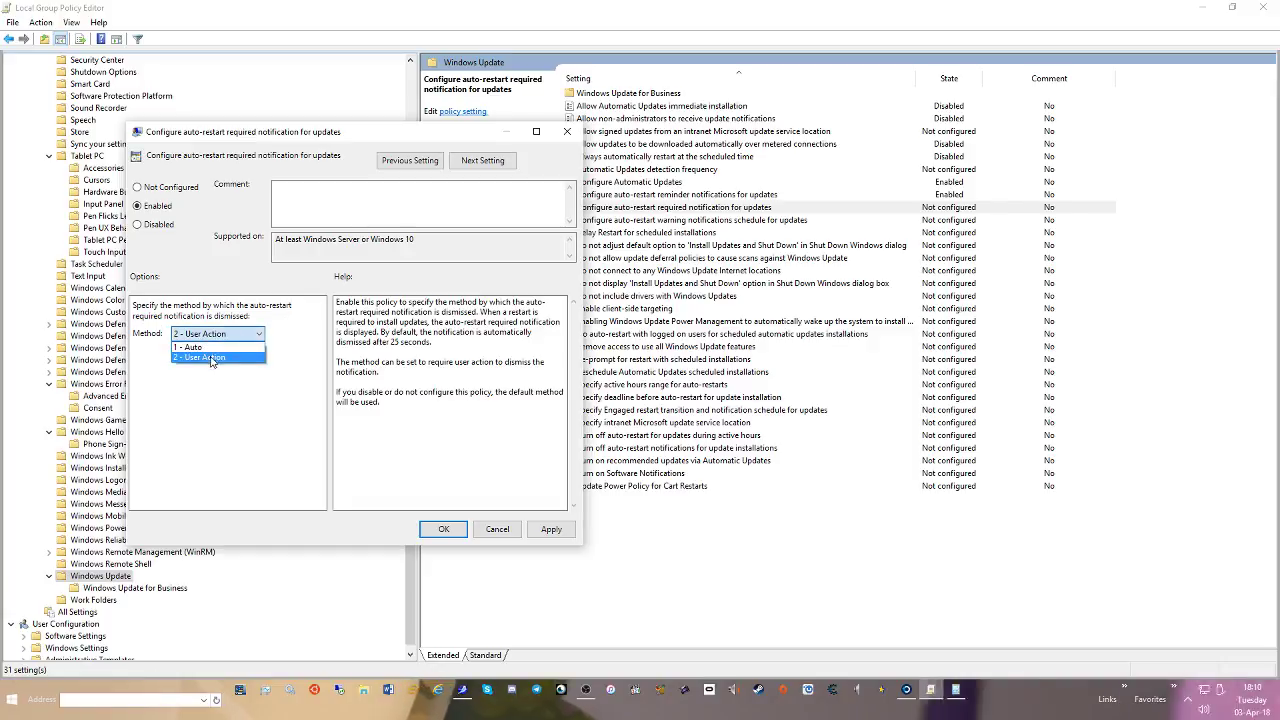
left_click(212, 358)
left_click(551, 529)
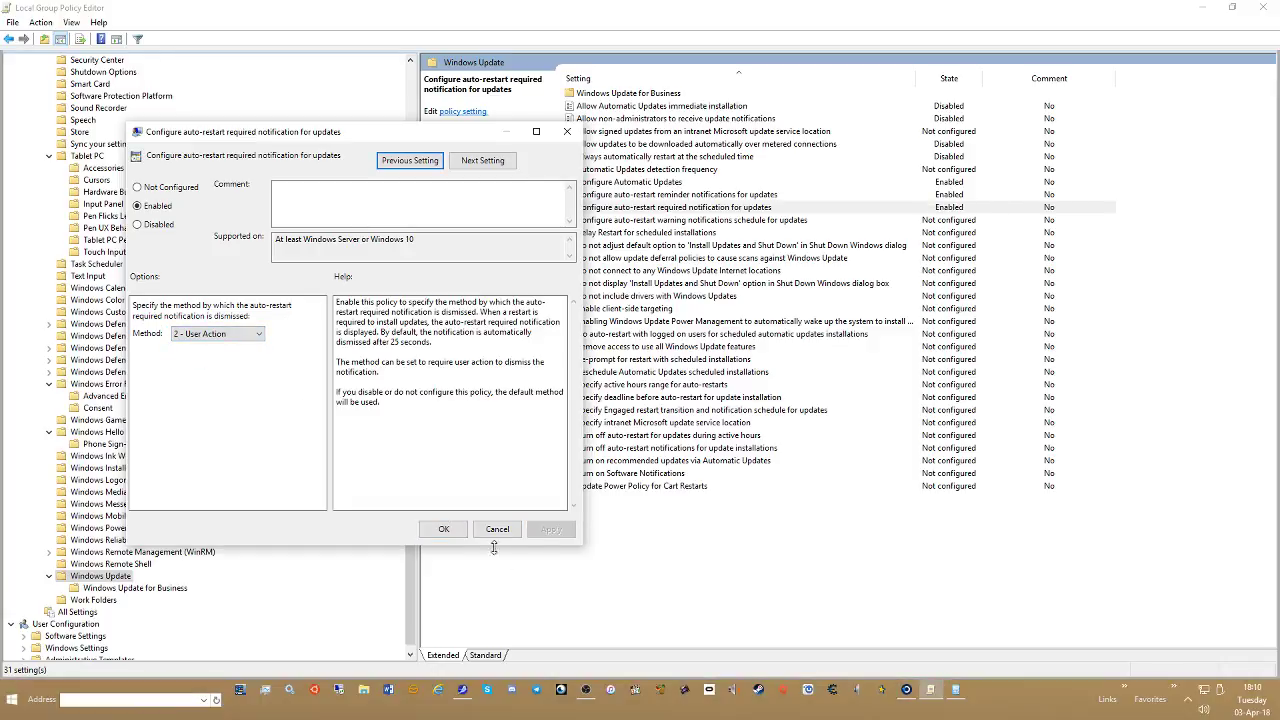
left_click(443, 530)
Enable and apply the "Configure auto-restart warning notifications schedule for updates" policy with a 24-hour reminder and a 60-minute warning
left_click(660, 220)
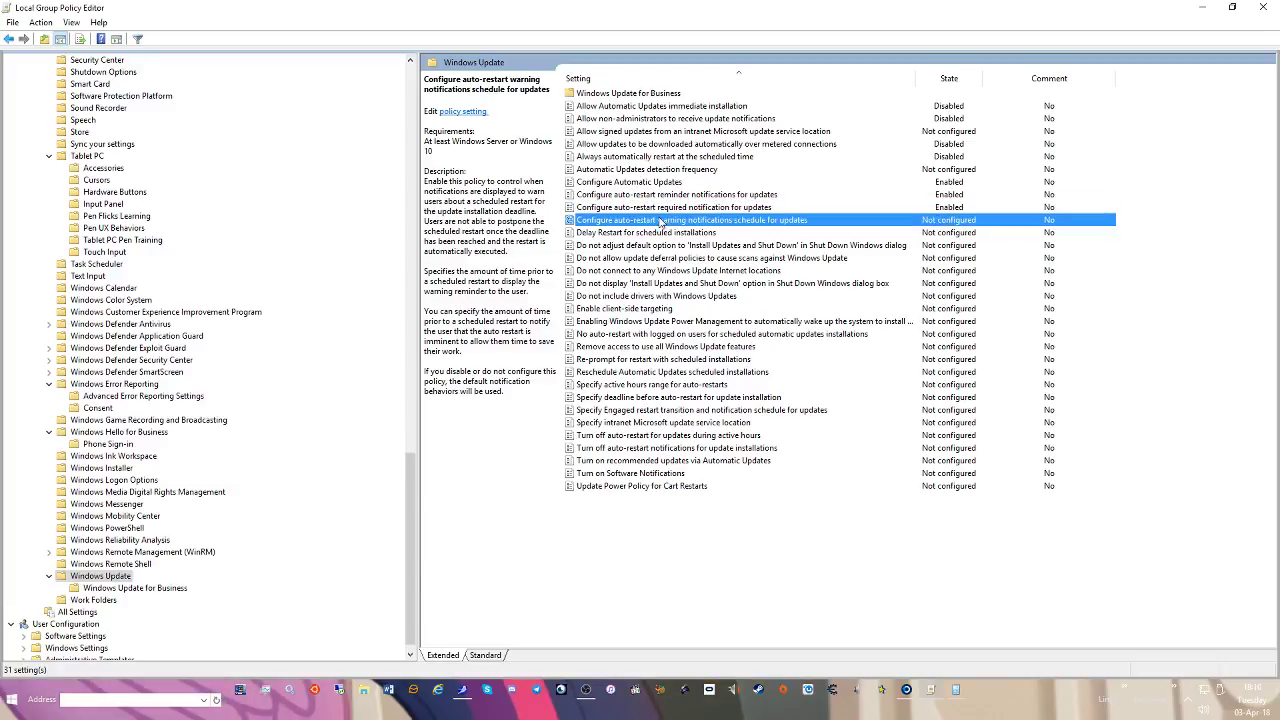
double_click(660, 220)
left_click(155, 223)
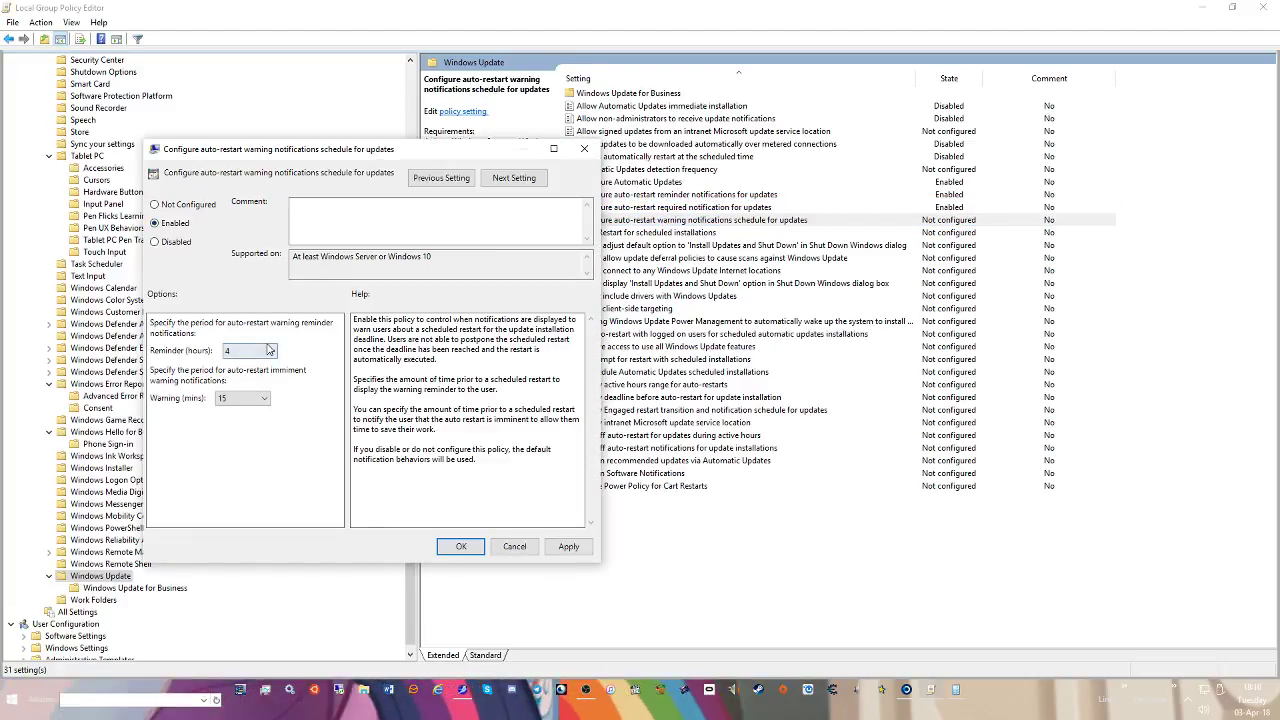
left_click(268, 349)
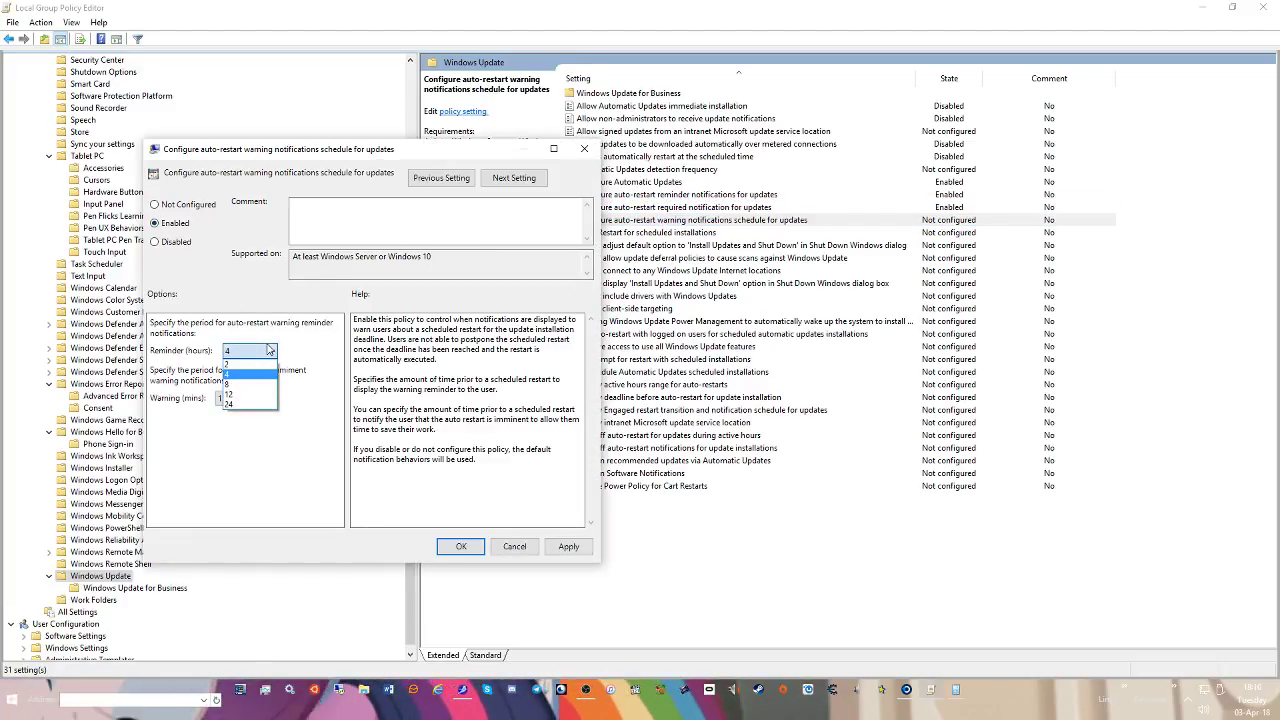
left_click(258, 404)
left_click(251, 399)
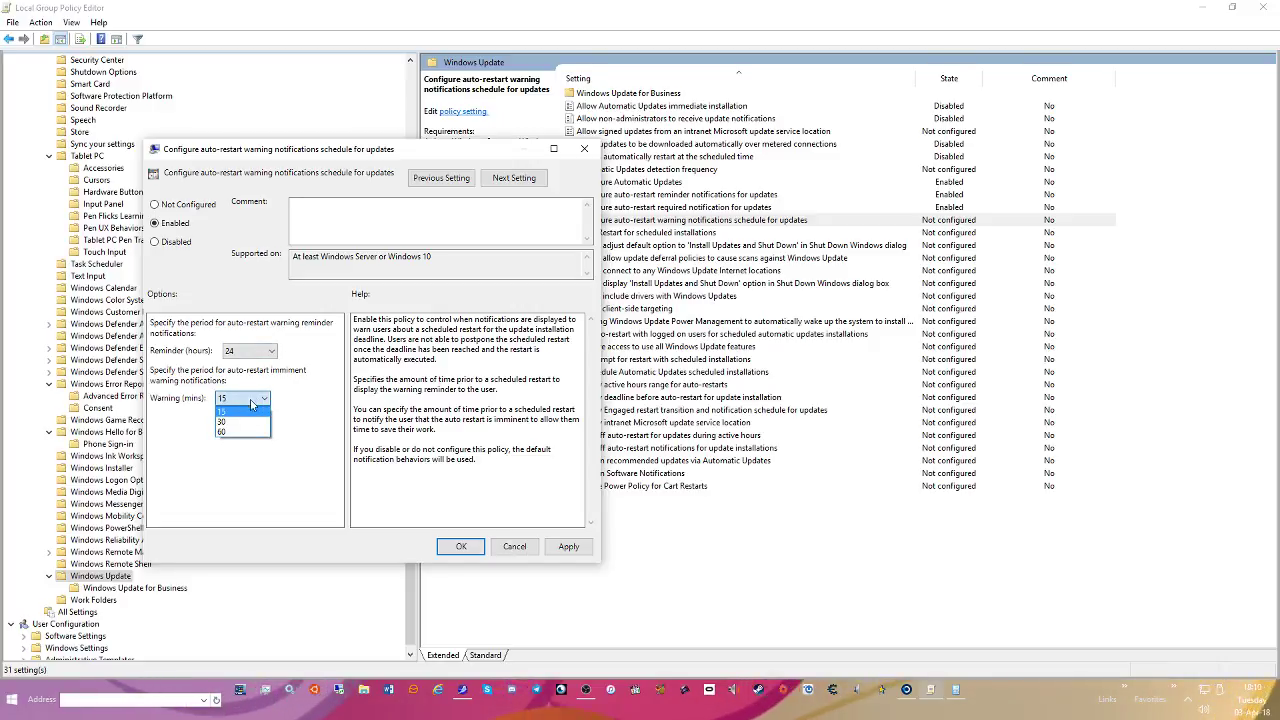
left_click(238, 431)
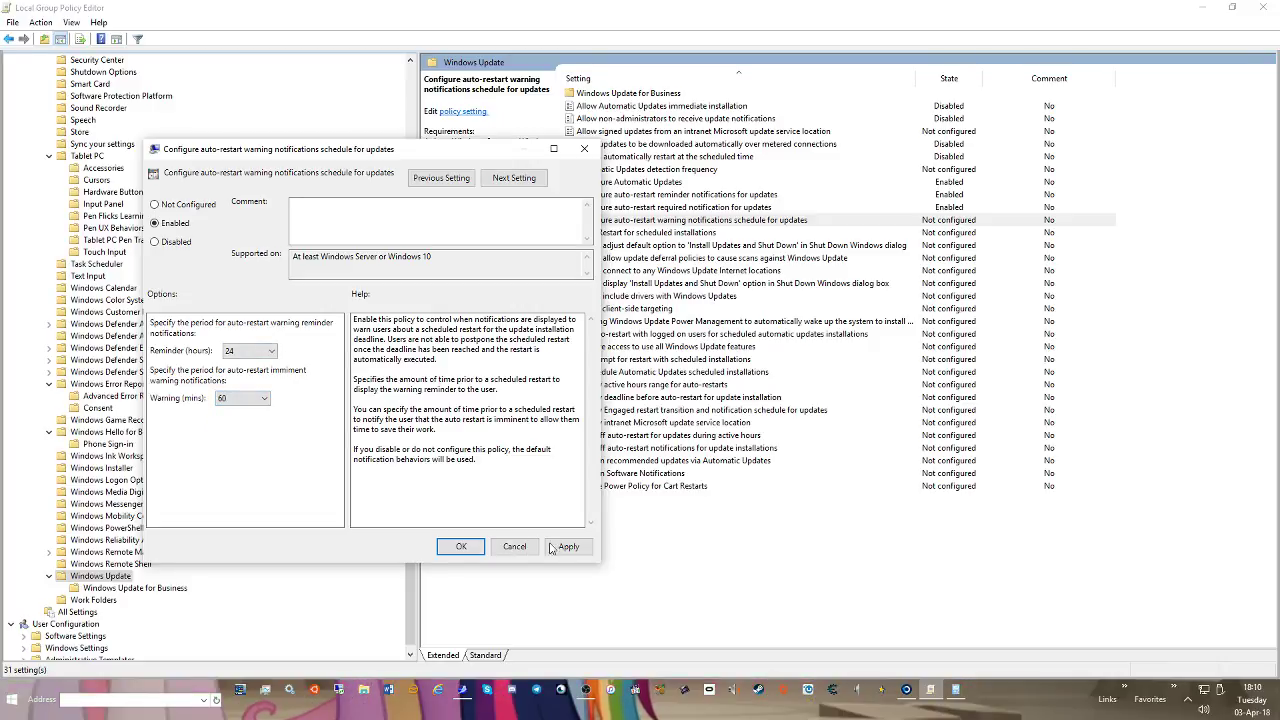
left_click(567, 547)
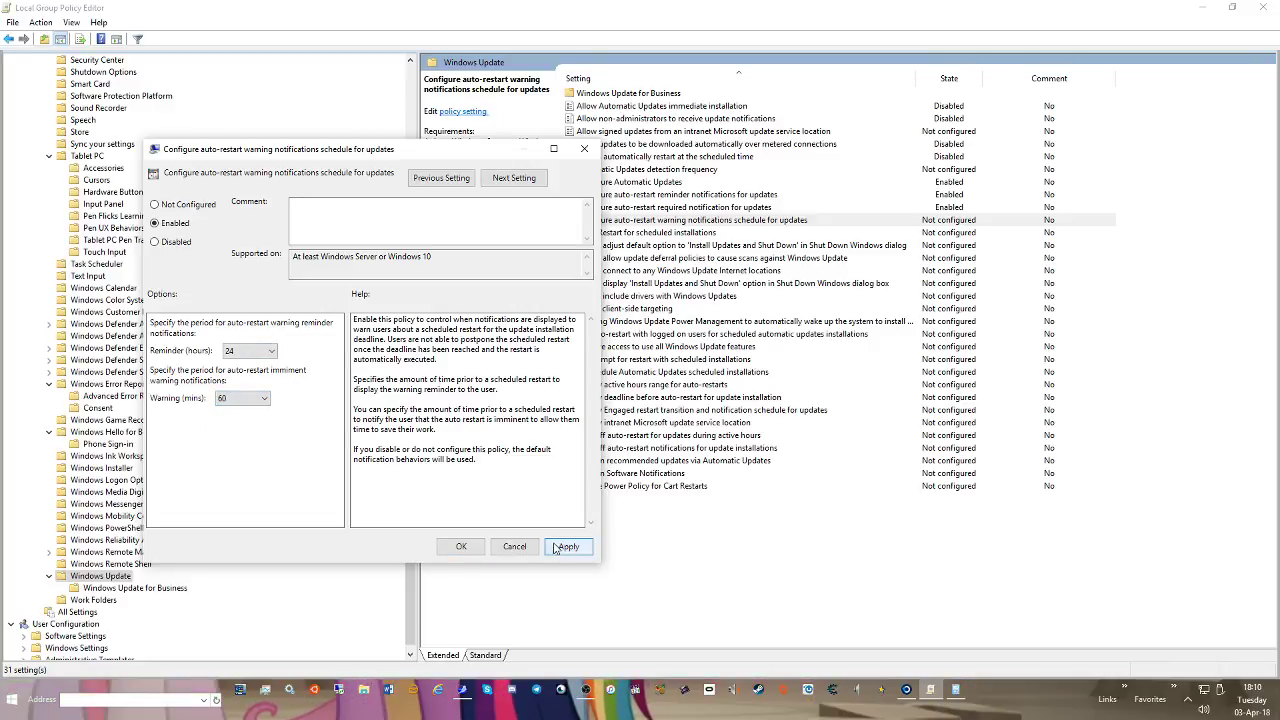
Set the auto-restart warning schedule to a 15-minute imminent-restart warning and a 2-hour reminder, and apply the policy
left_click(266, 399)
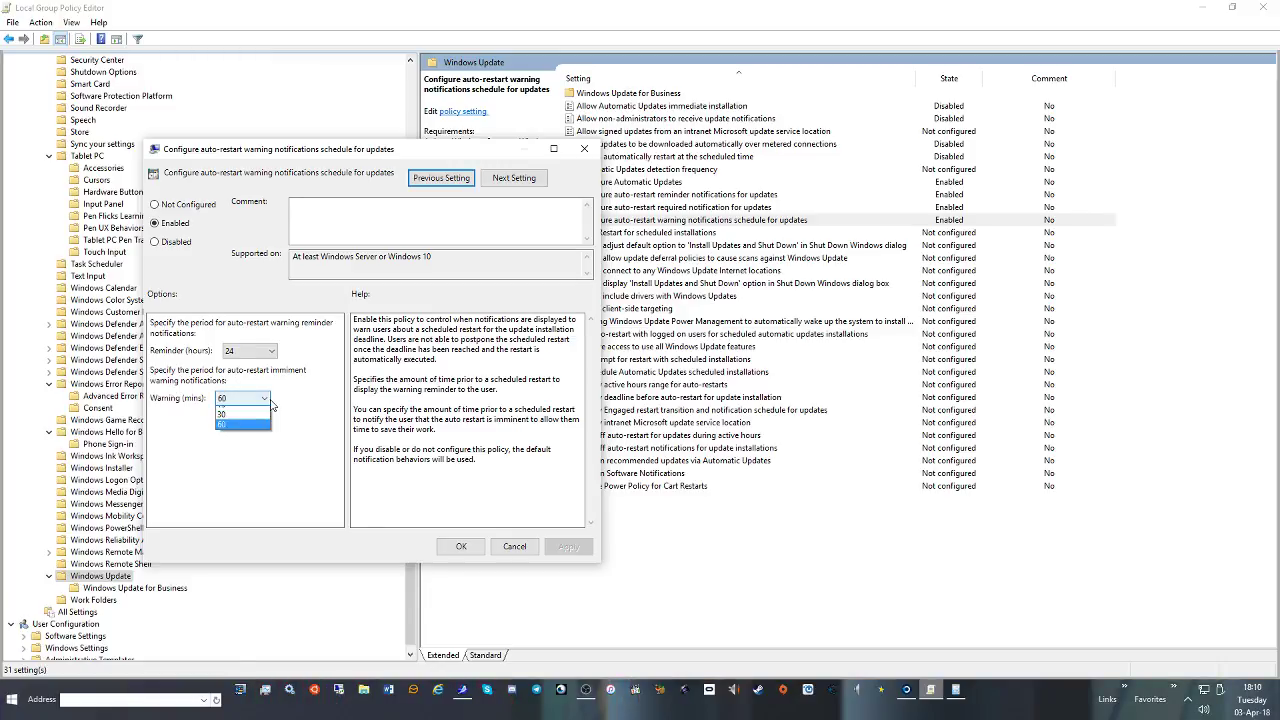
scroll(240, 415, "up", 1)
left_click(238, 409)
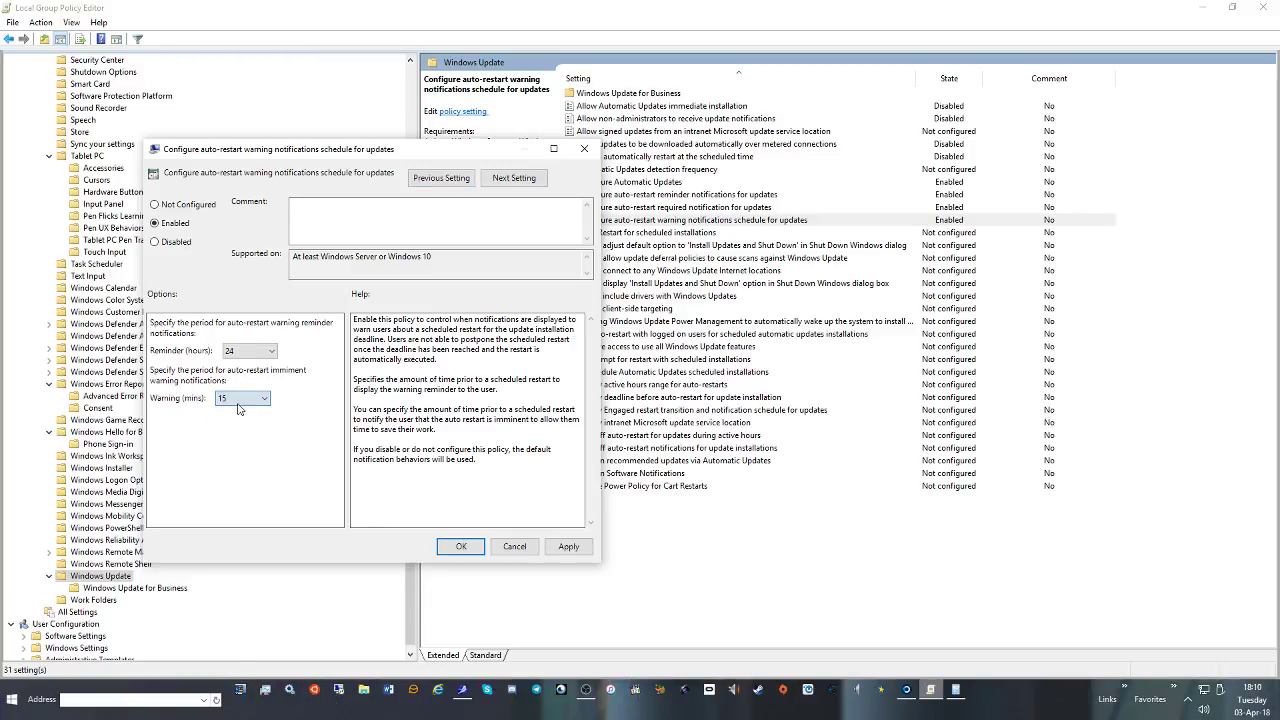
left_click(255, 350)
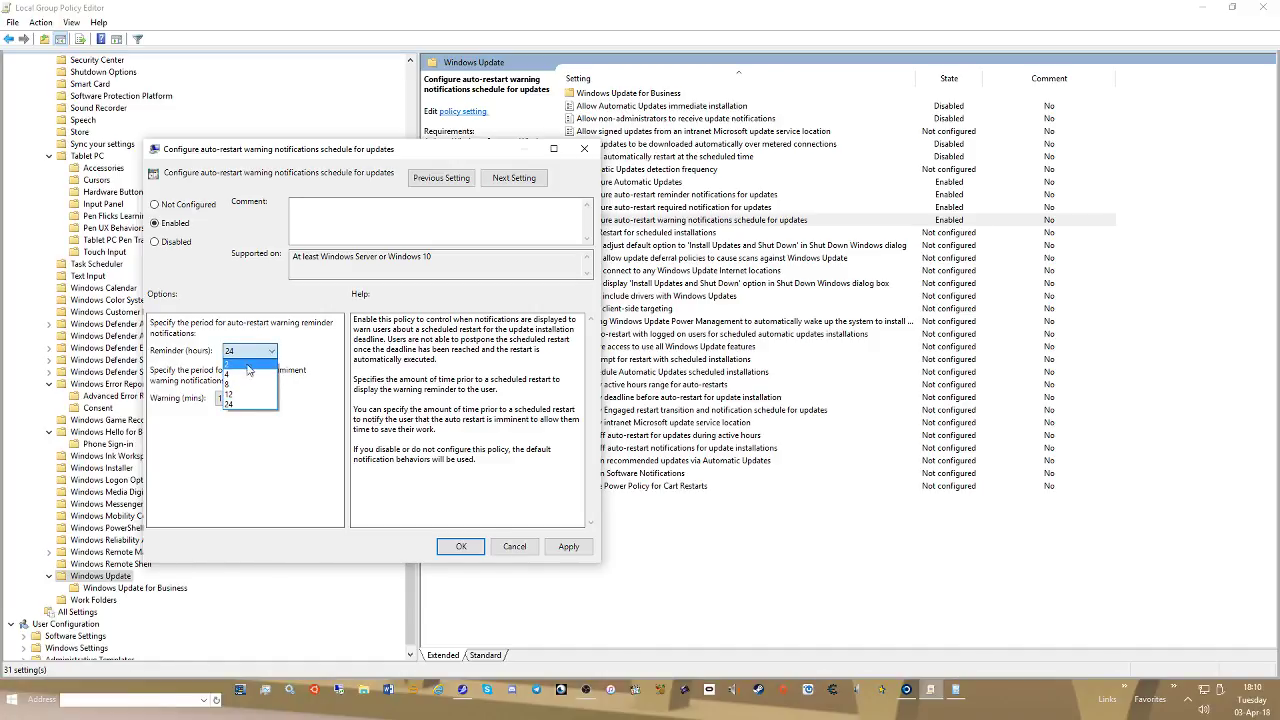
left_click(252, 354)
left_click(246, 354)
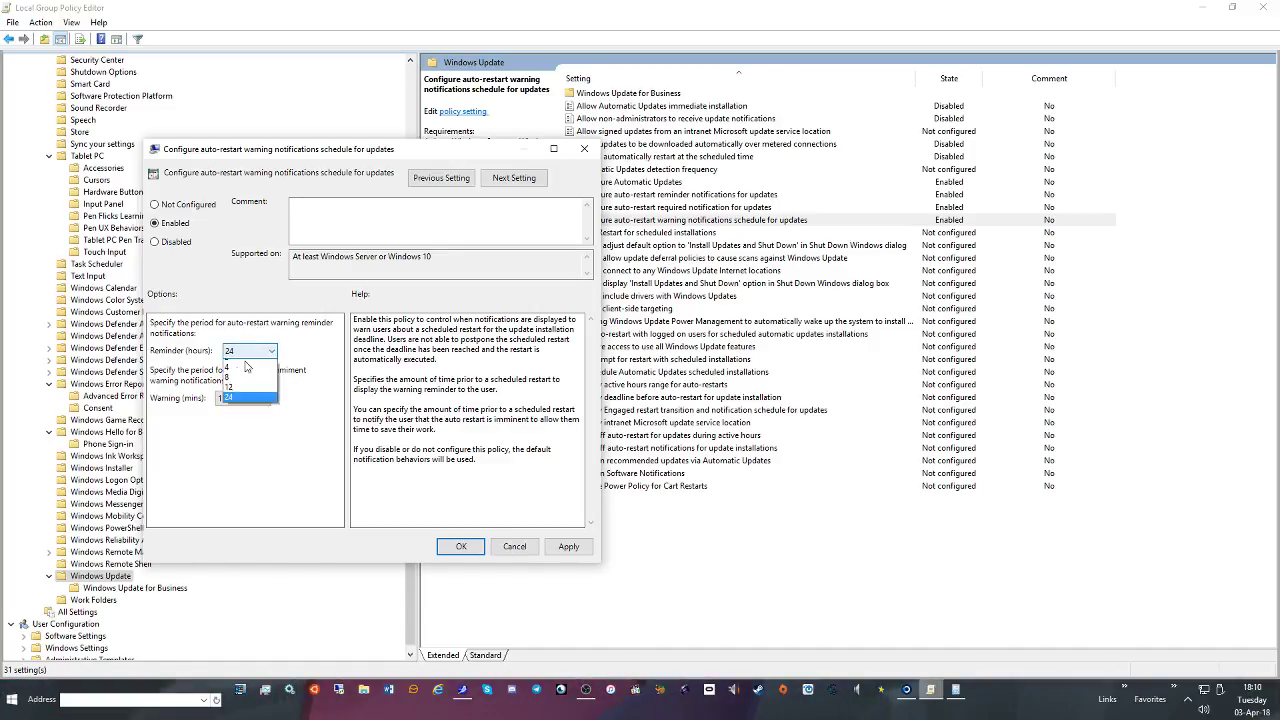
left_click(247, 364)
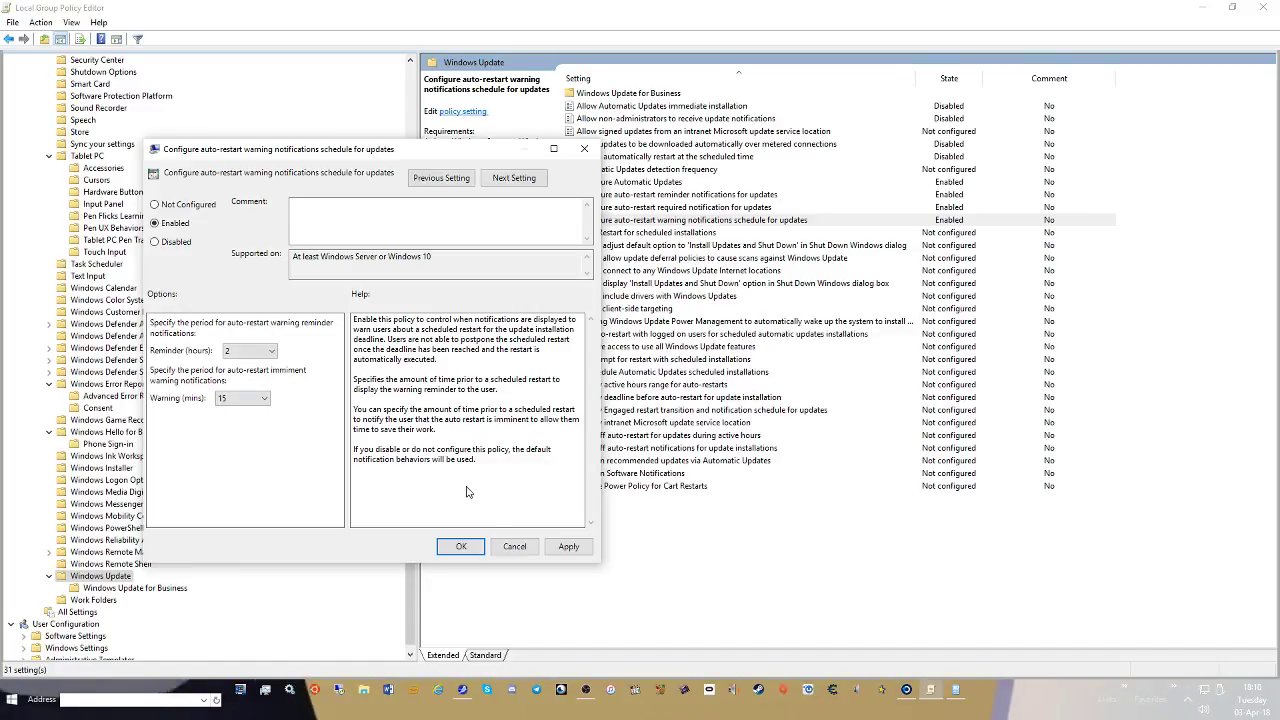
left_click(568, 547)
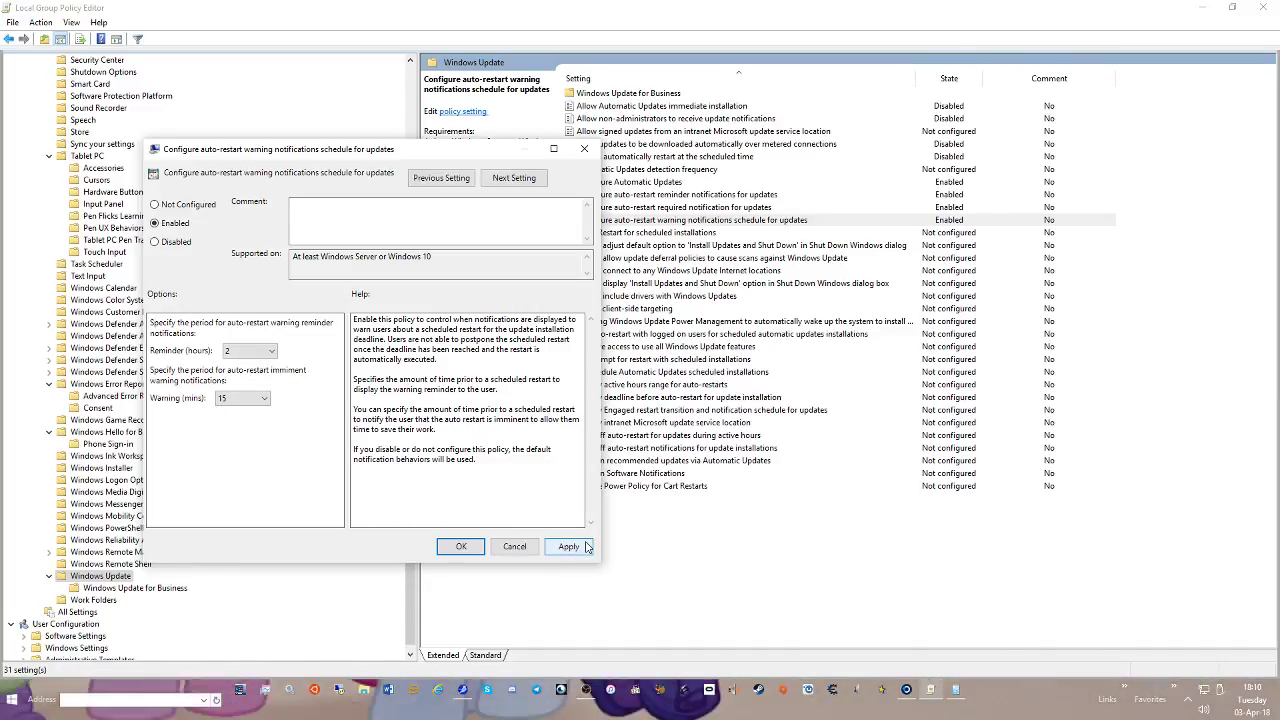
left_click(463, 547)
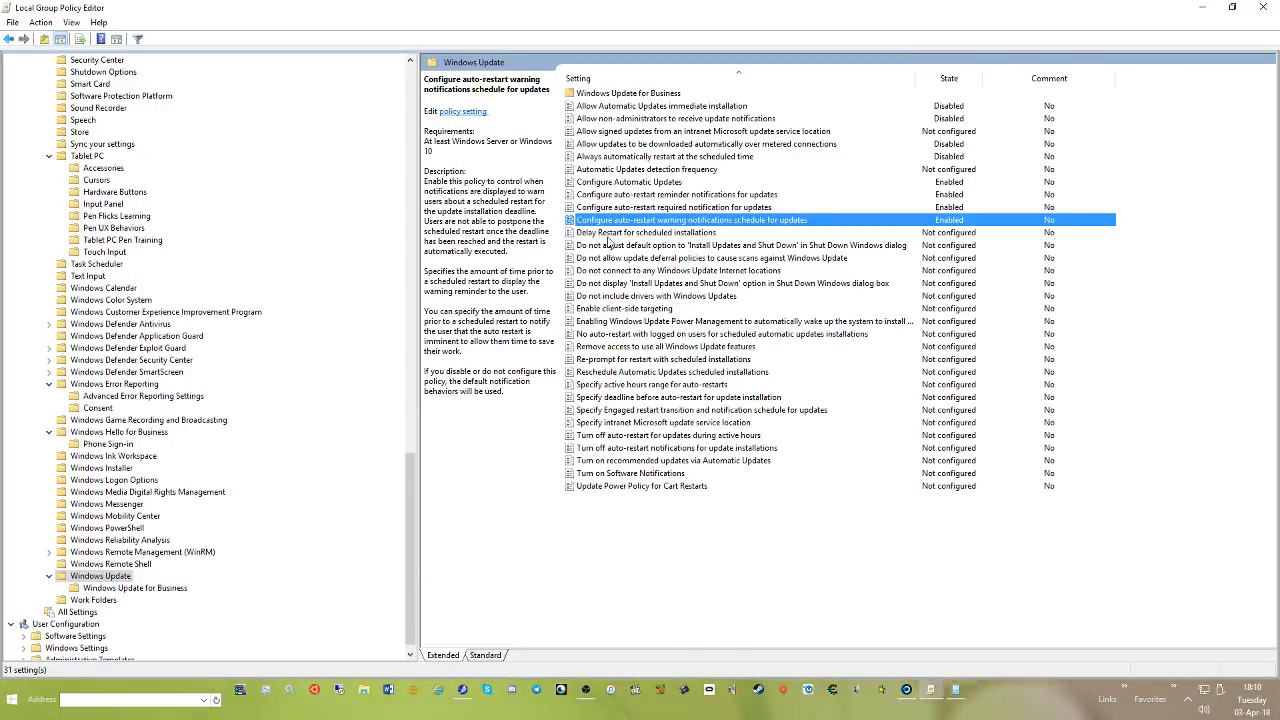
double_click(608, 233)
left_click(210, 242)
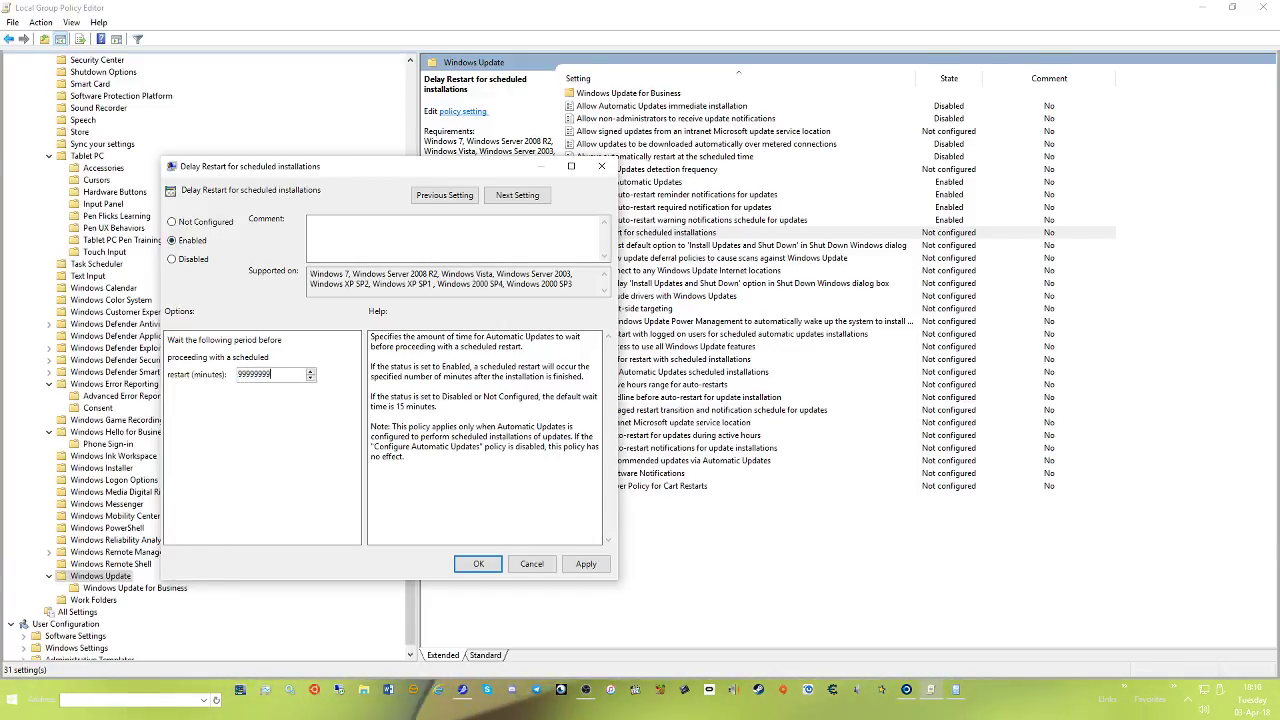
key("Return")
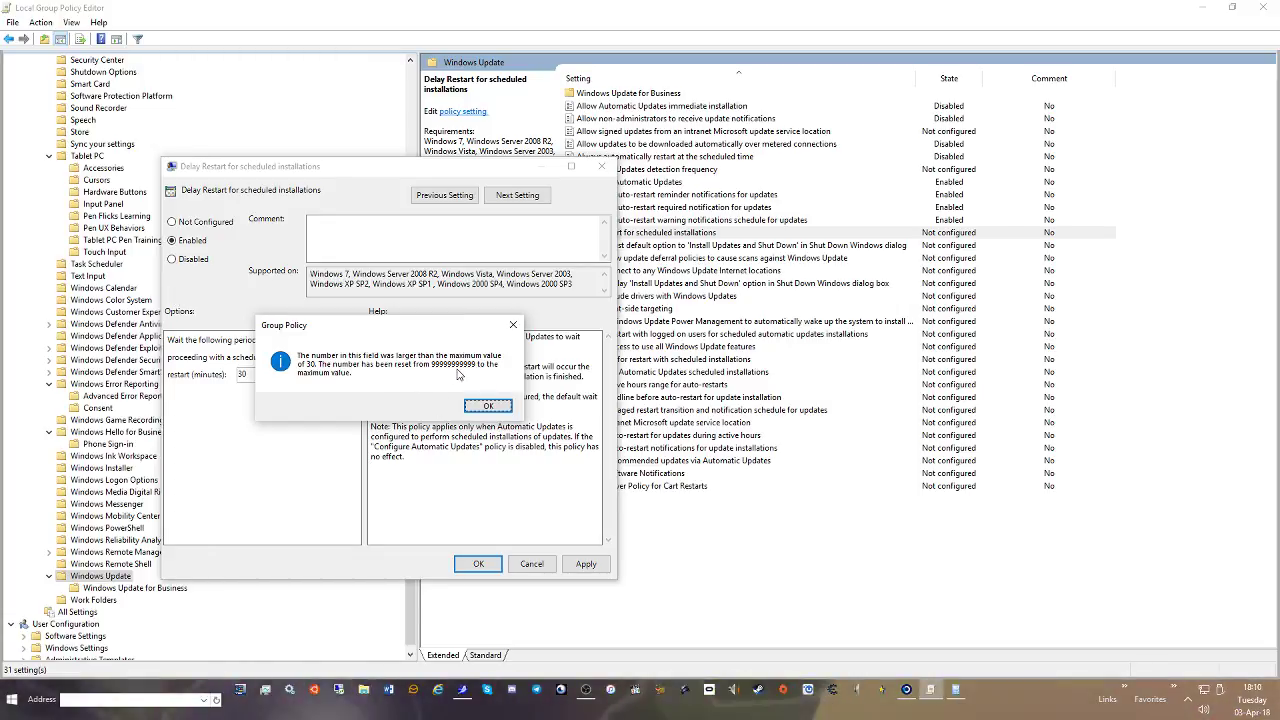
left_click(488, 405)
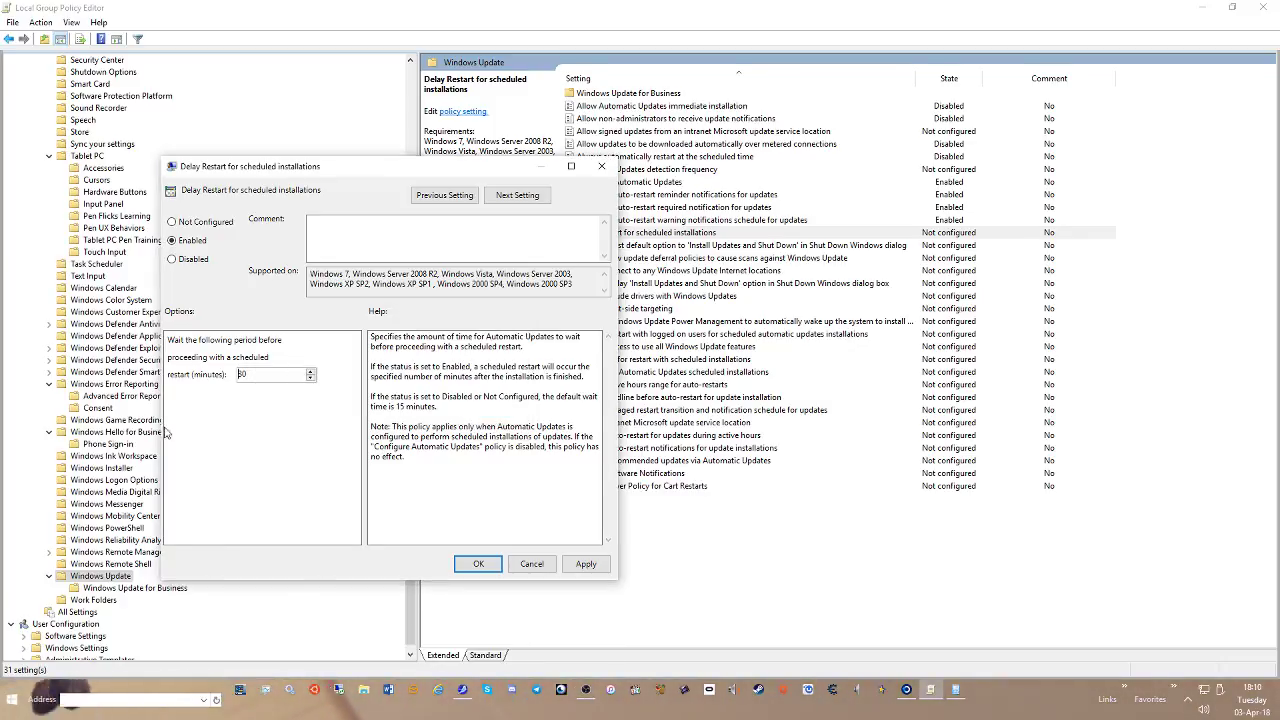
Try a restart wait of 999999 minutes and another oversized value, and apply the delay policy with a 30-minute wait
double_click(242, 374)
type("9")
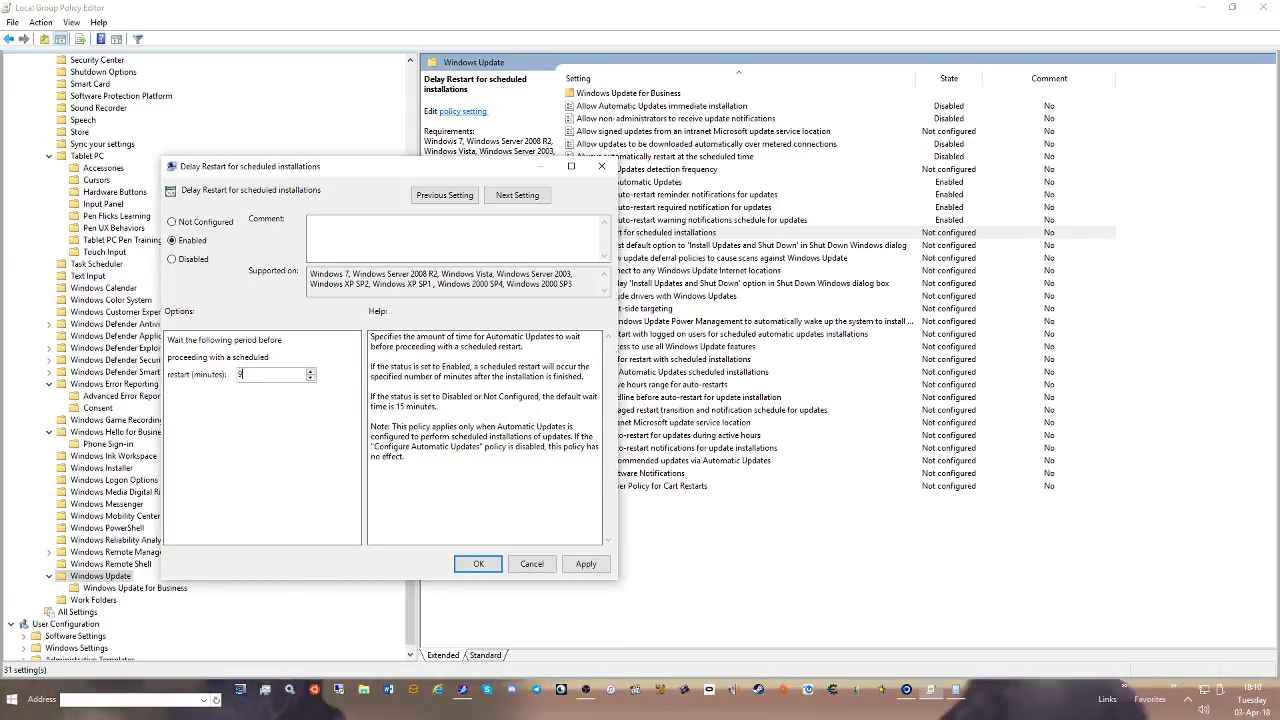
type("99999")
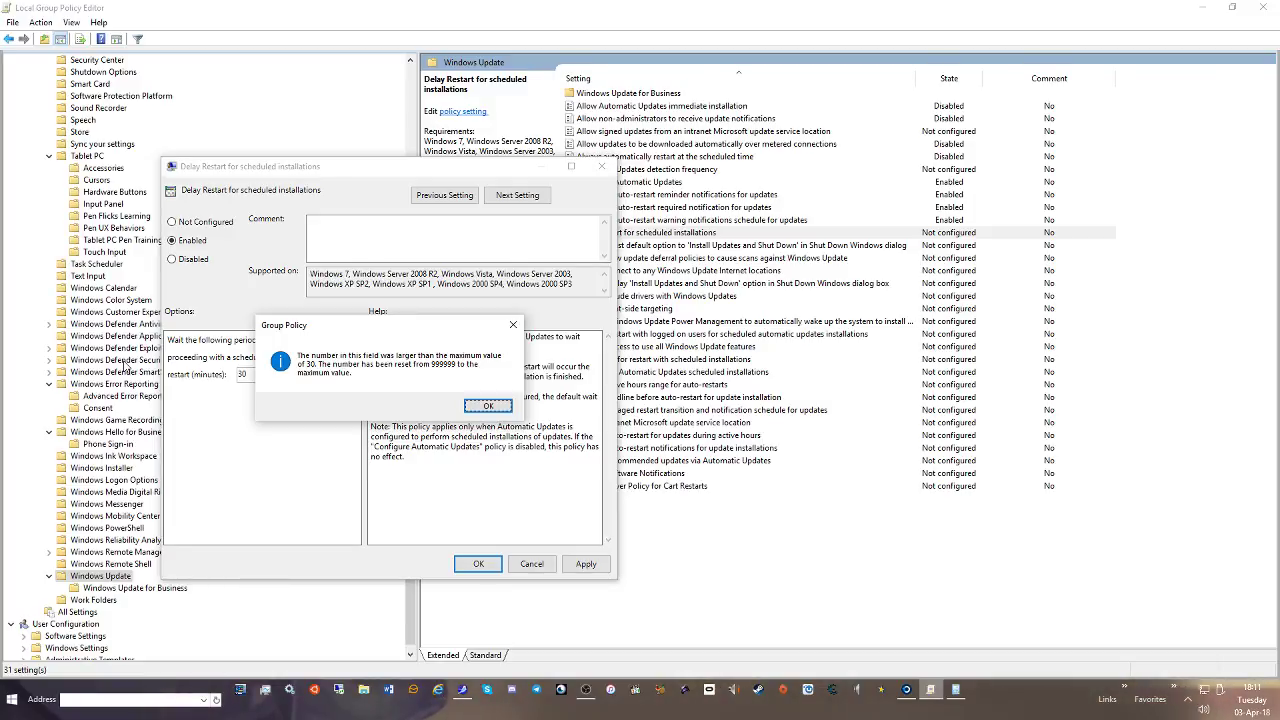
left_click(489, 407)
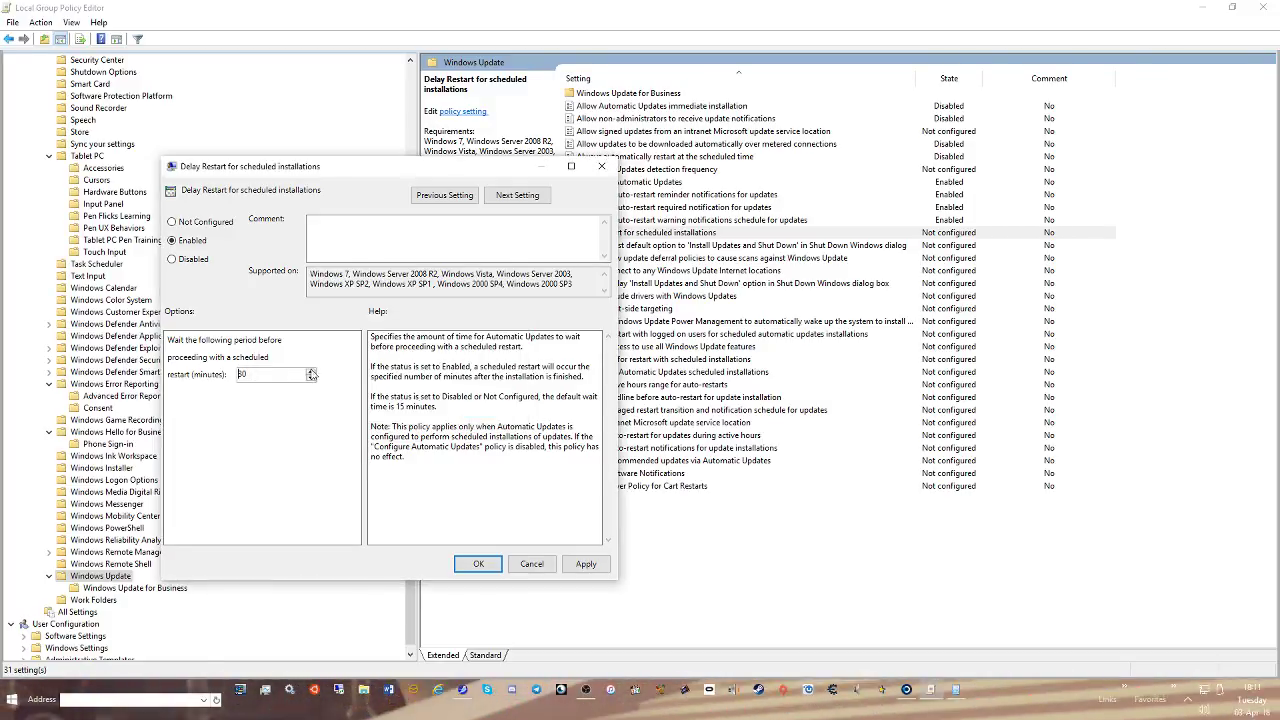
type("9")
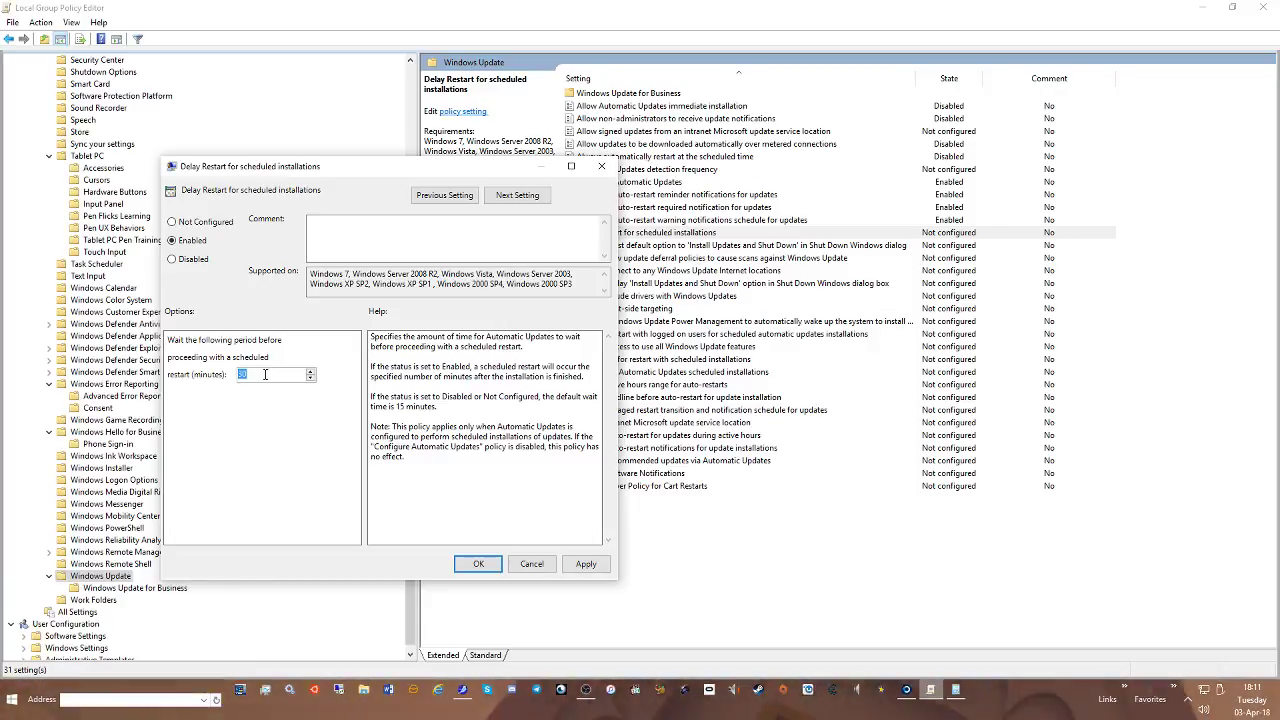
type("999")
key("Return")
key("Return")
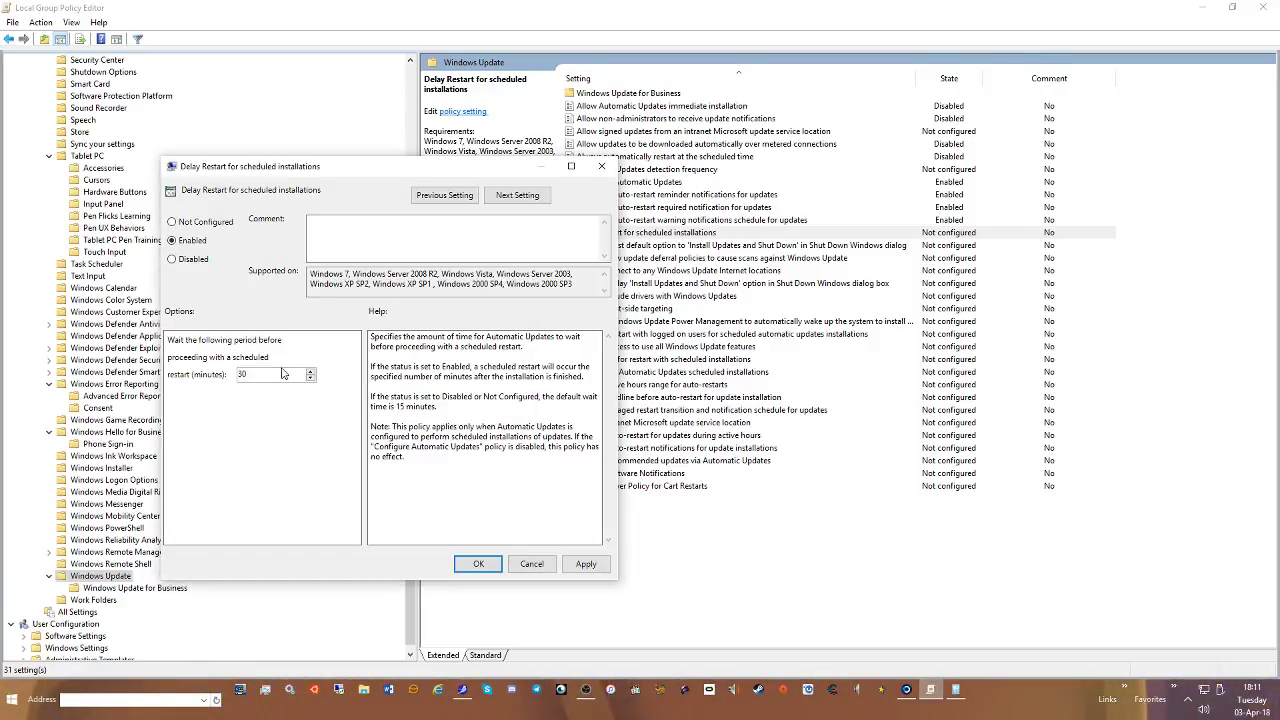
left_click(586, 564)
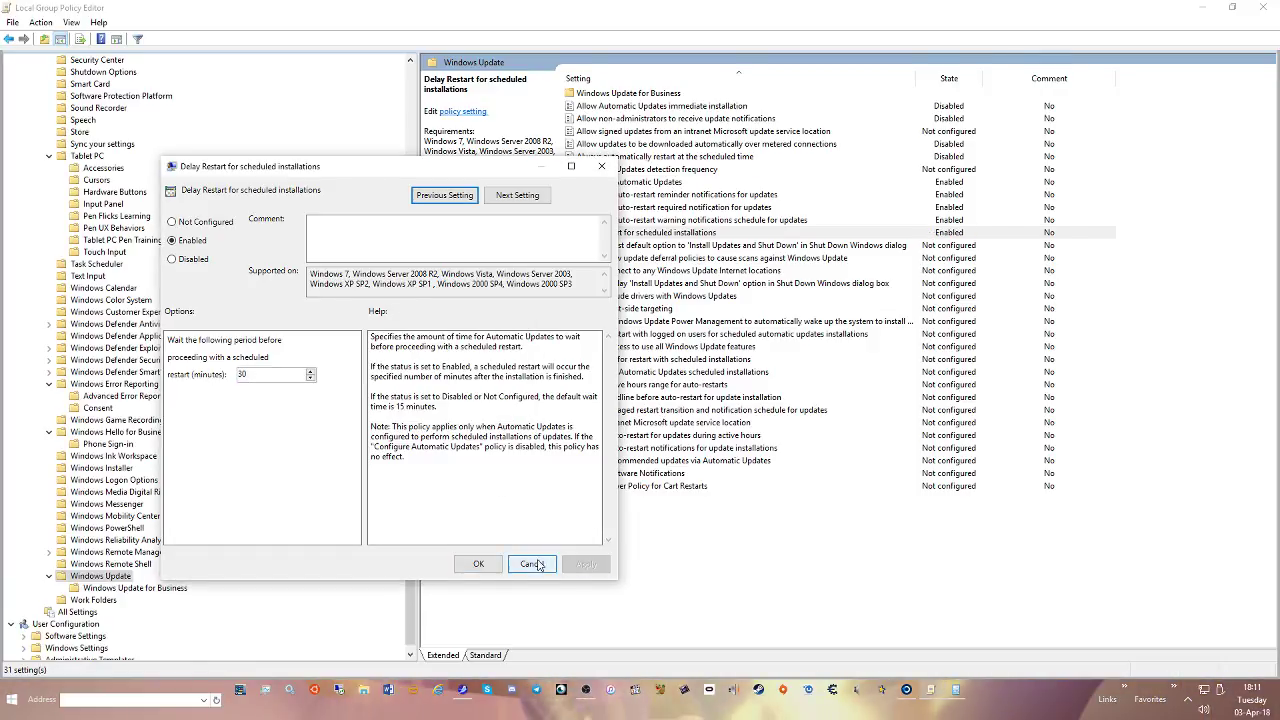
left_click(475, 564)
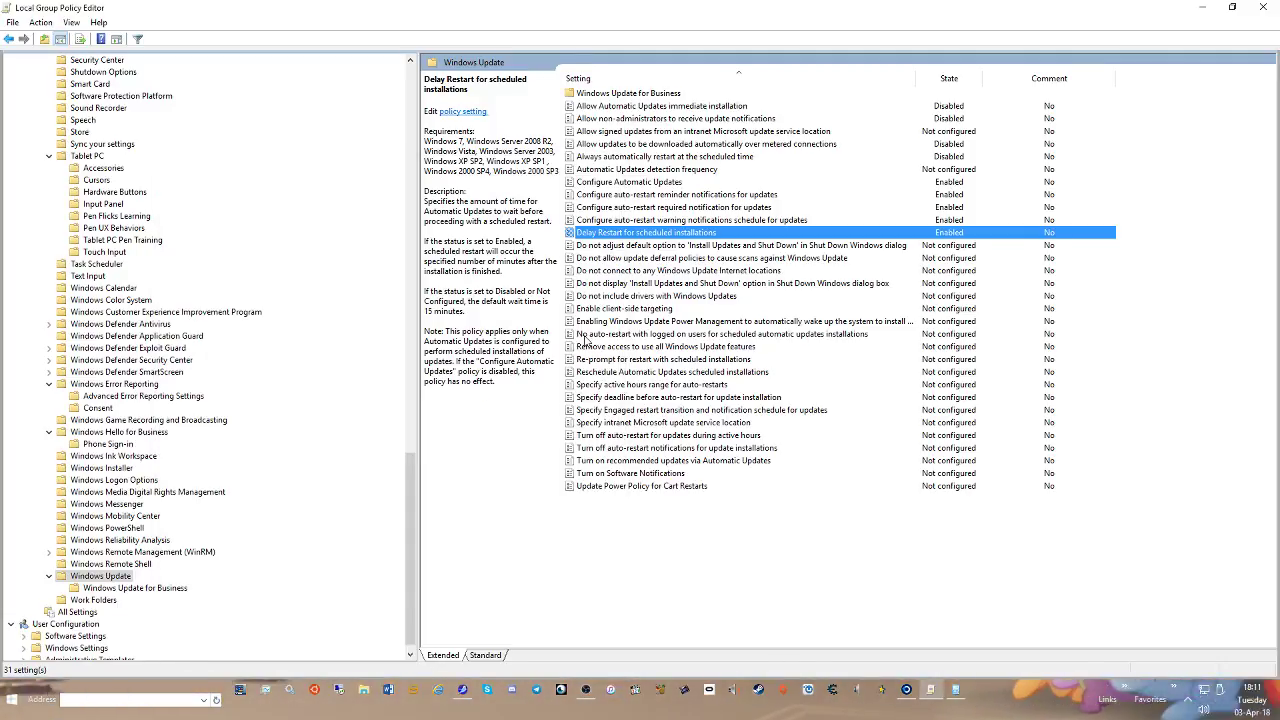
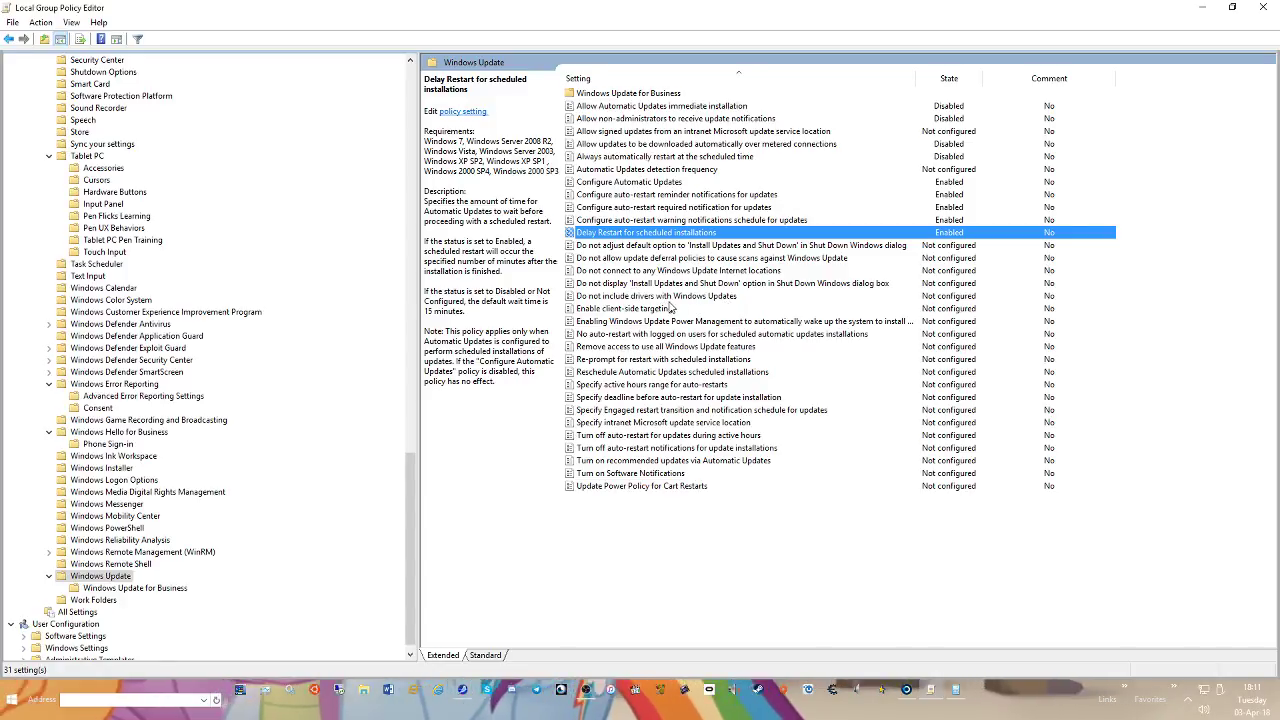
Enable and apply the "Do not include drivers with Windows Updates" policy
left_click(670, 297)
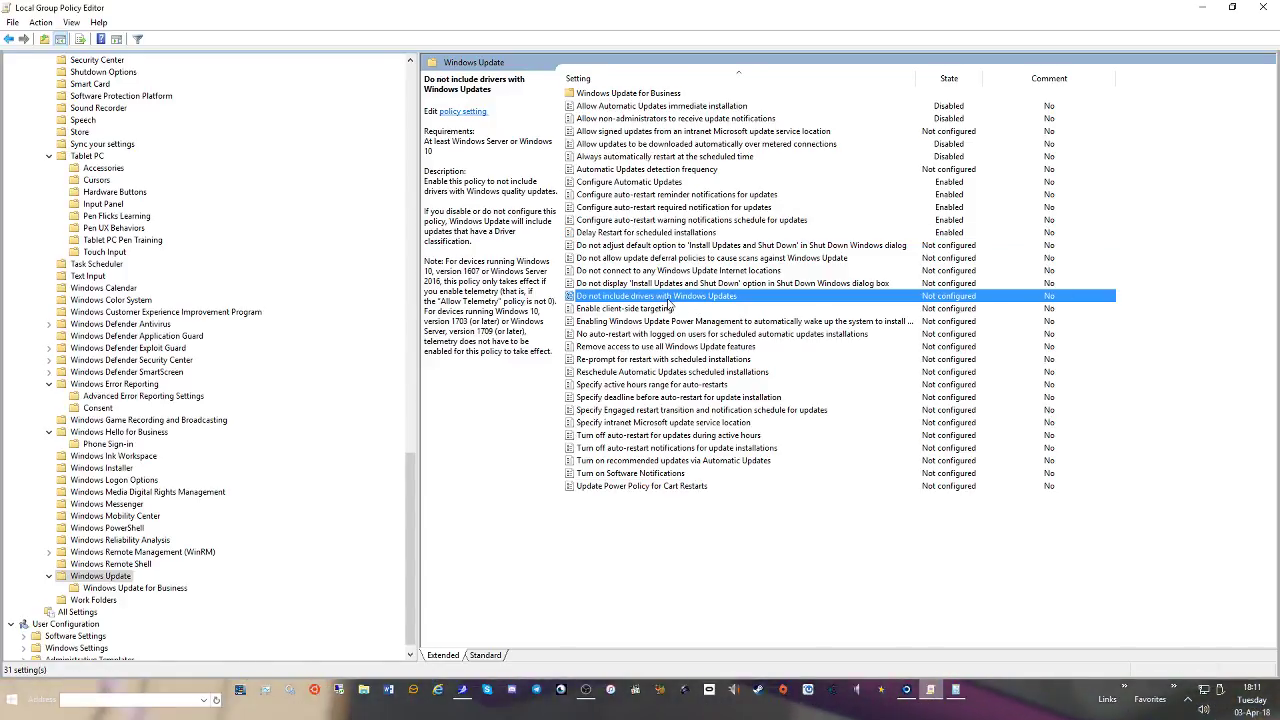
double_click(670, 300)
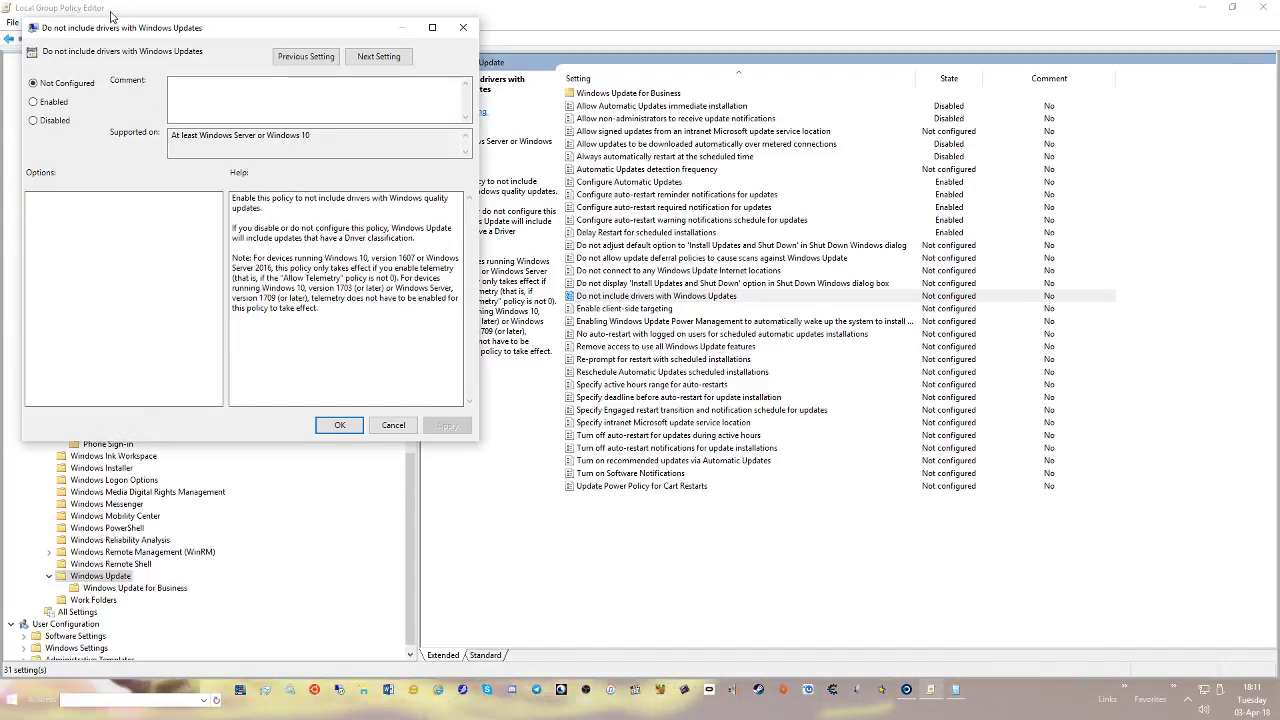
left_click(45, 103)
left_click(447, 425)
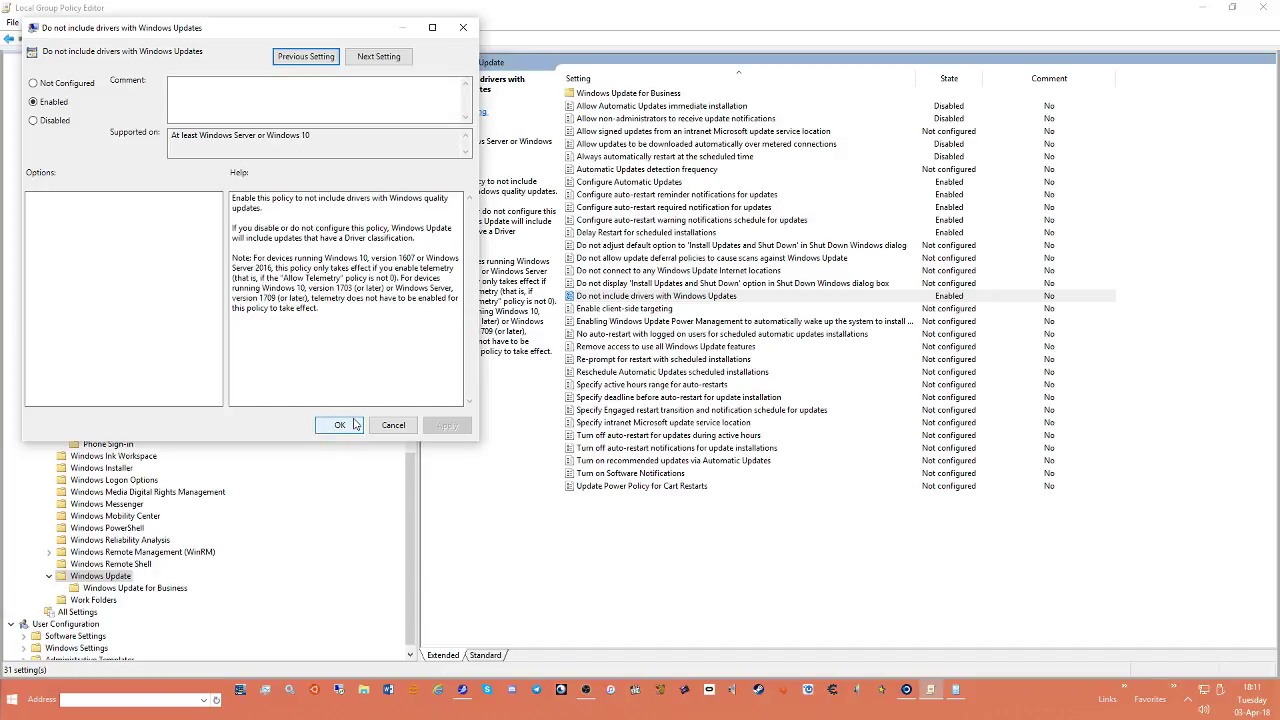
left_click(341, 425)
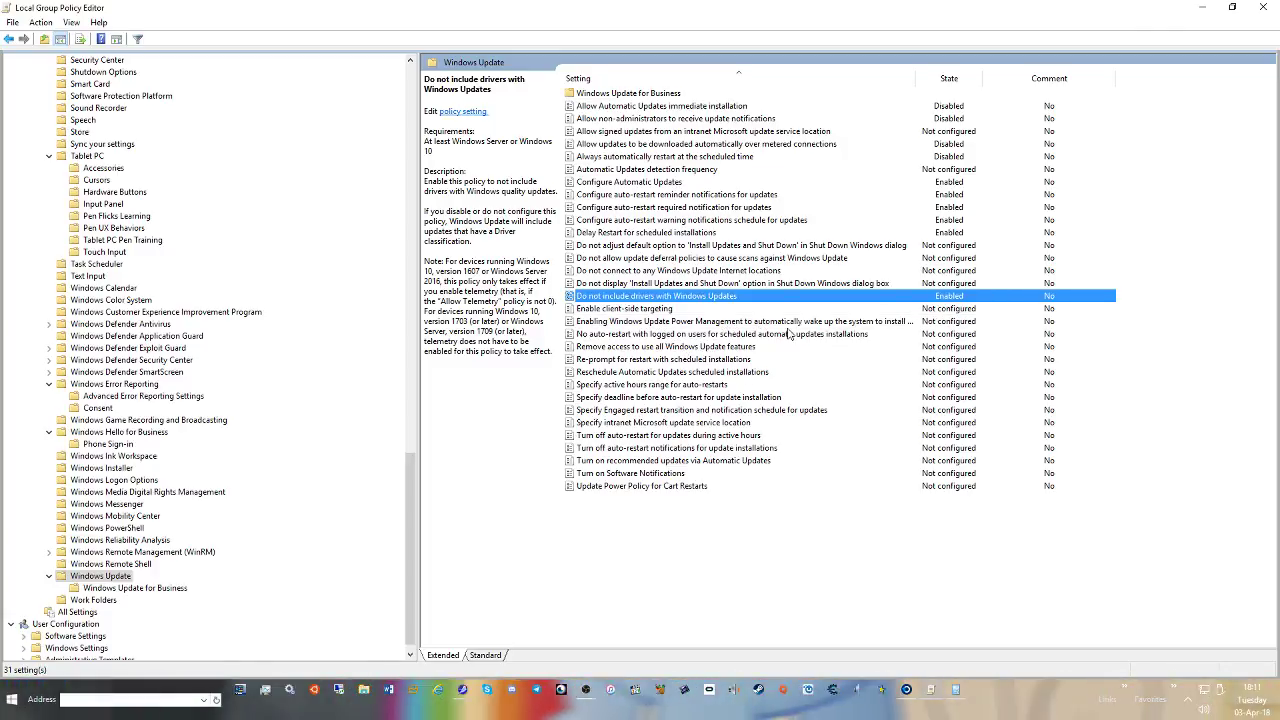
Enable and apply the "No auto-restart with logged on users for scheduled automatic updates installations" policy
double_click(645, 334)
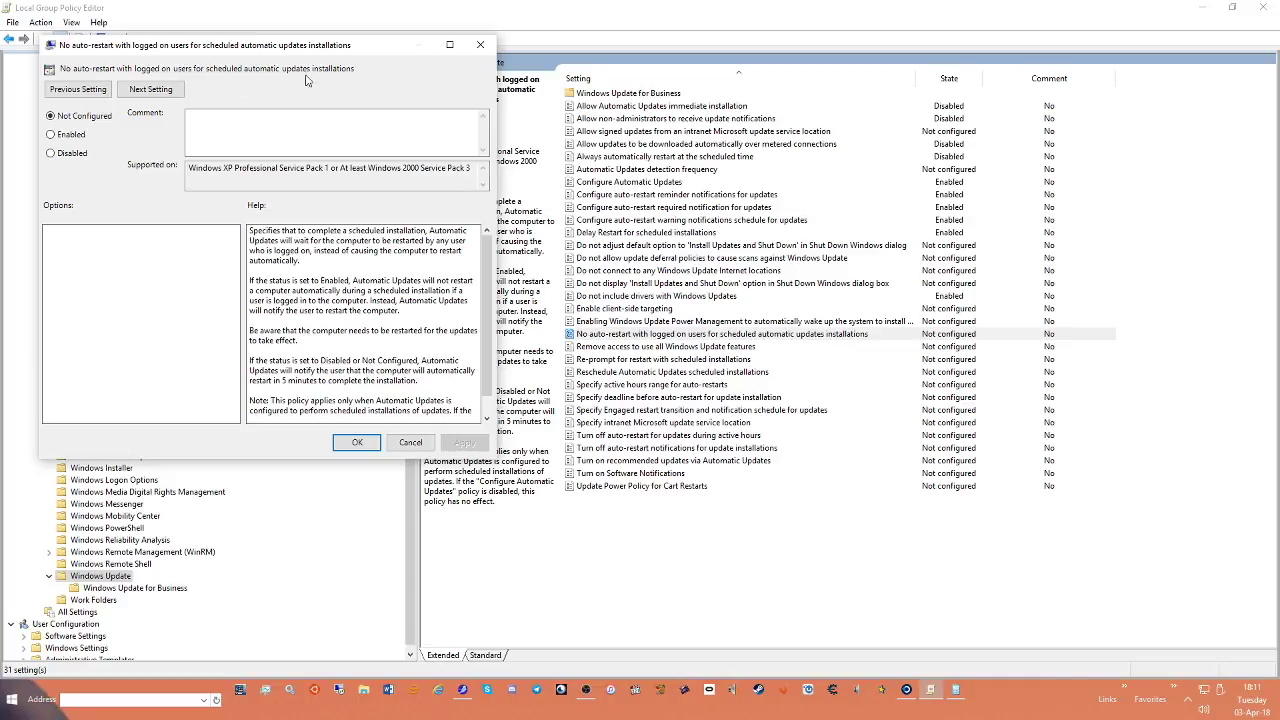
left_click(79, 140)
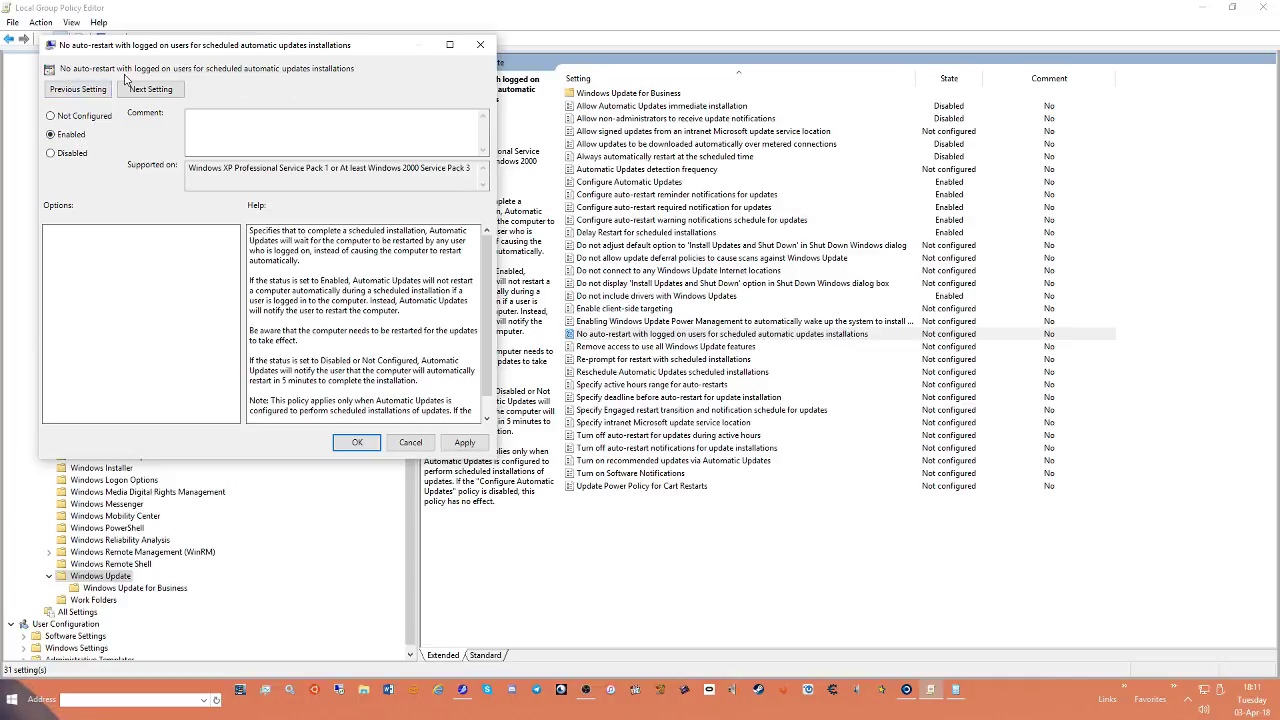
scroll(489, 324, "down", 1)
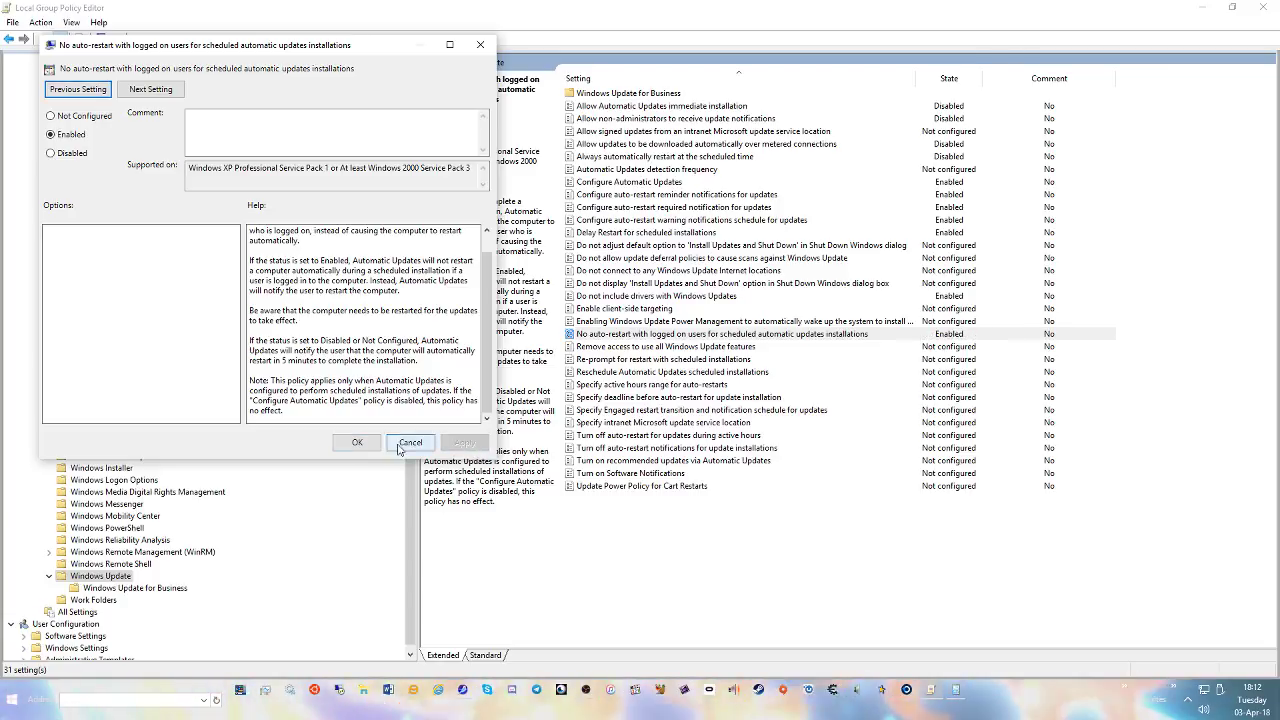
left_click(357, 442)
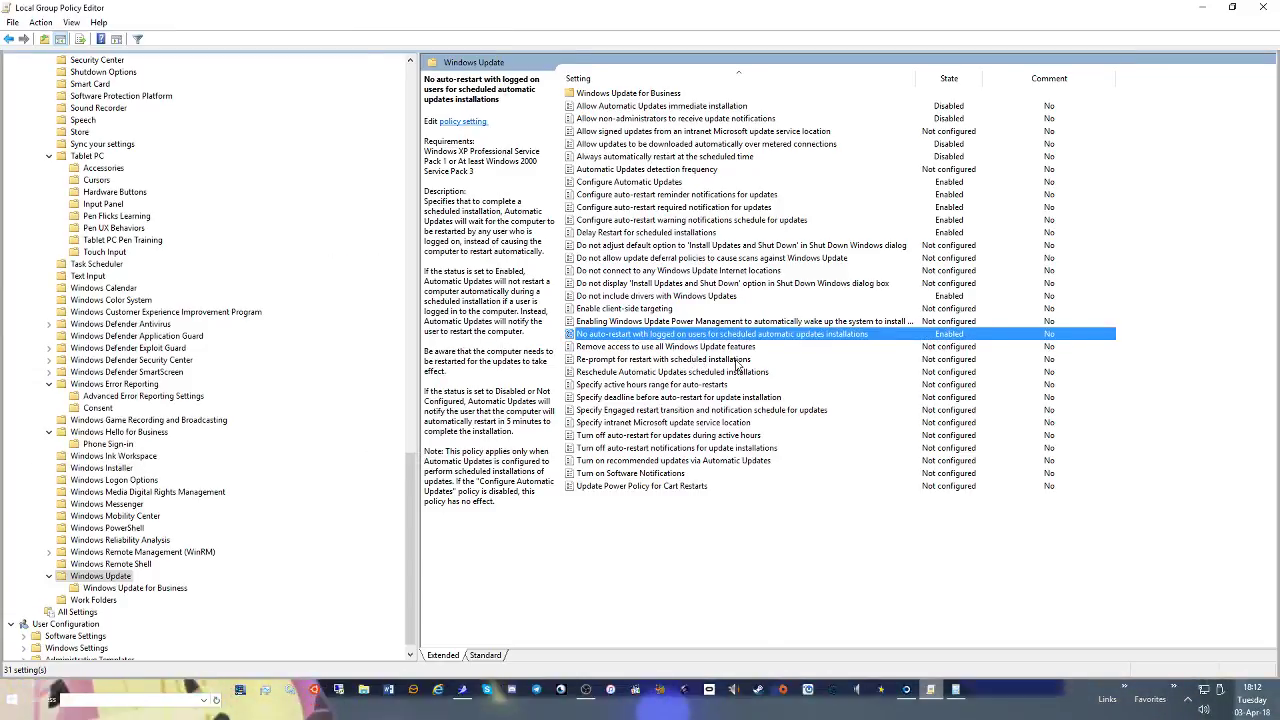
Enable the "Re-prompt for restart with scheduled installations" policy and apply it with a 1440-minute wait before prompting again
double_click(678, 360)
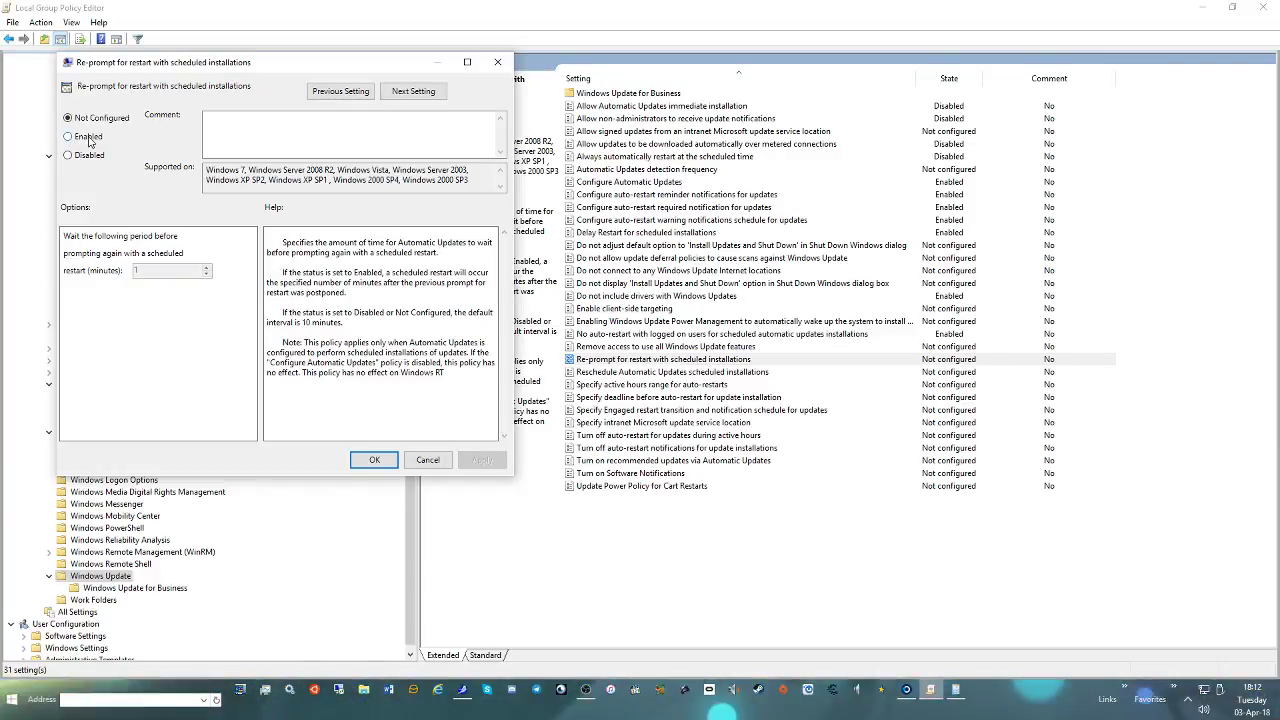
left_click(68, 136)
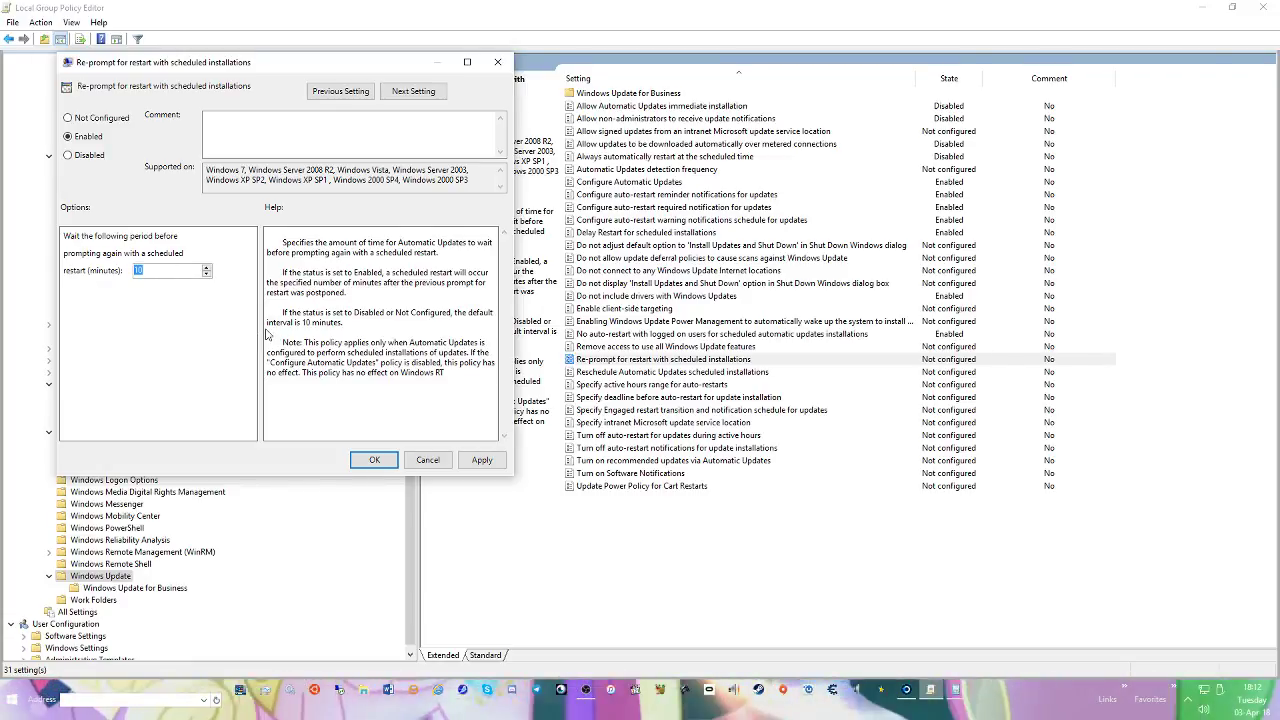
key("Return")
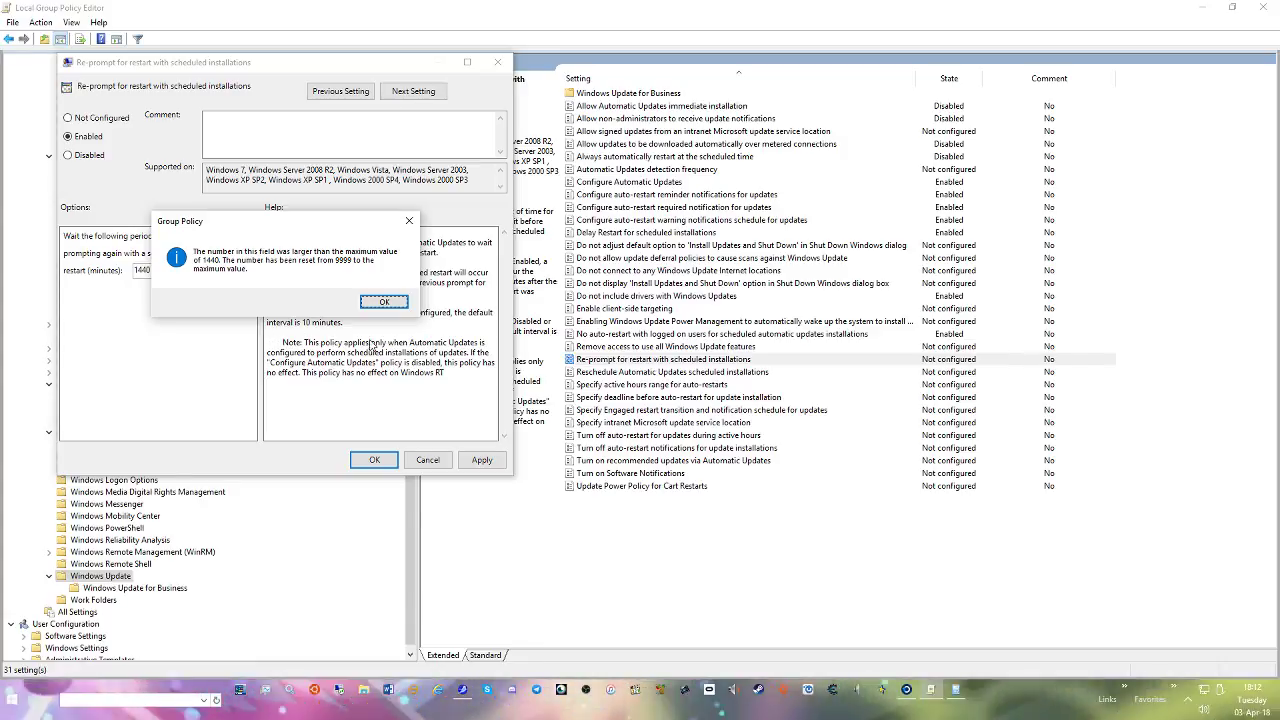
left_click(384, 301)
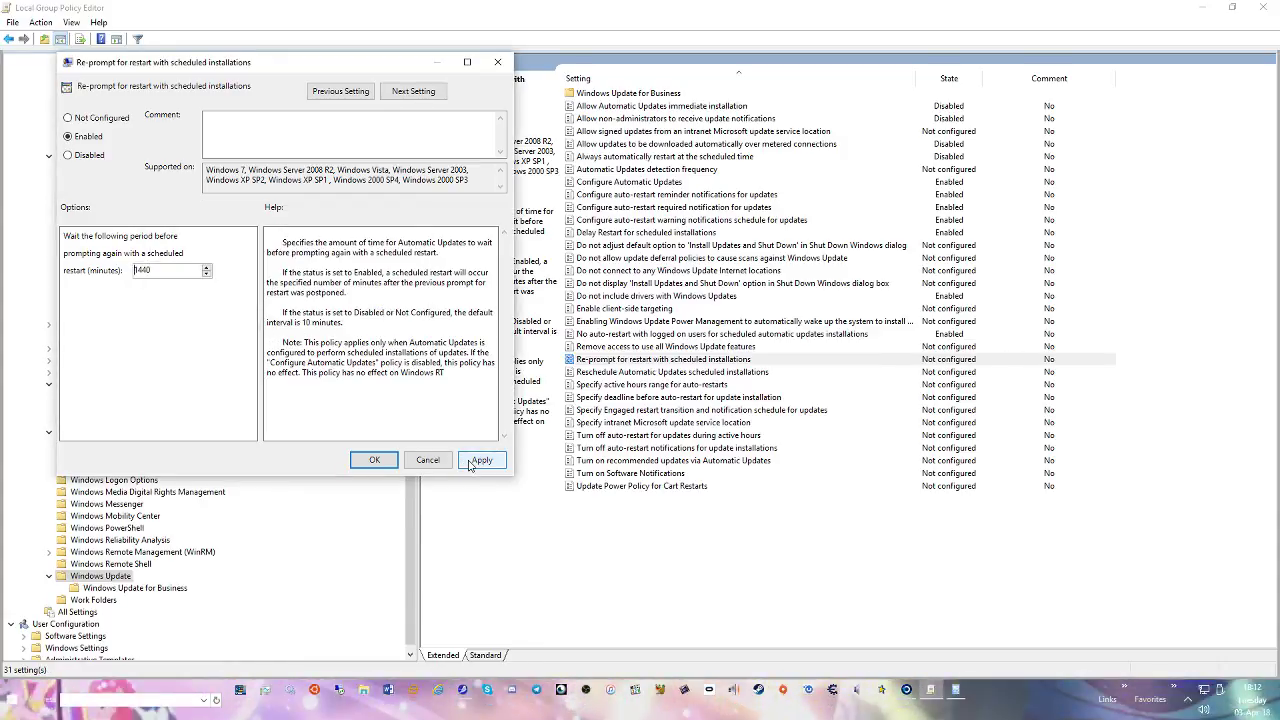
left_click(478, 461)
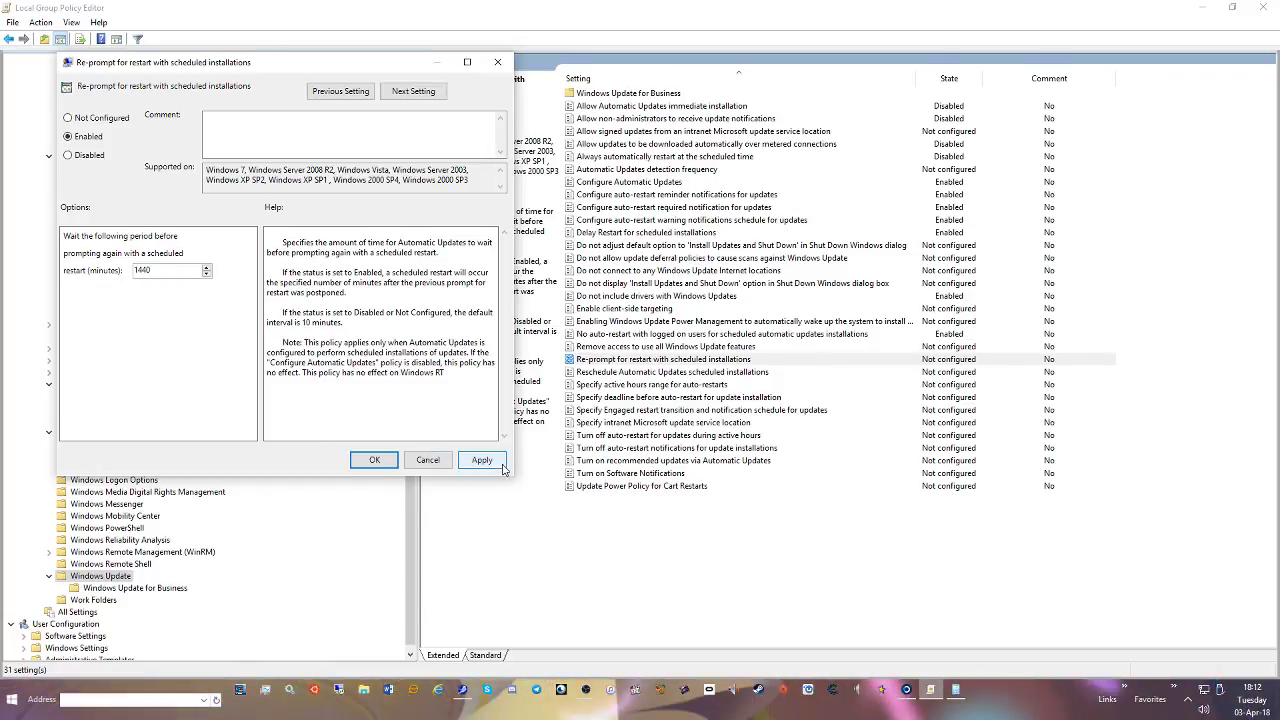
left_click(374, 459)
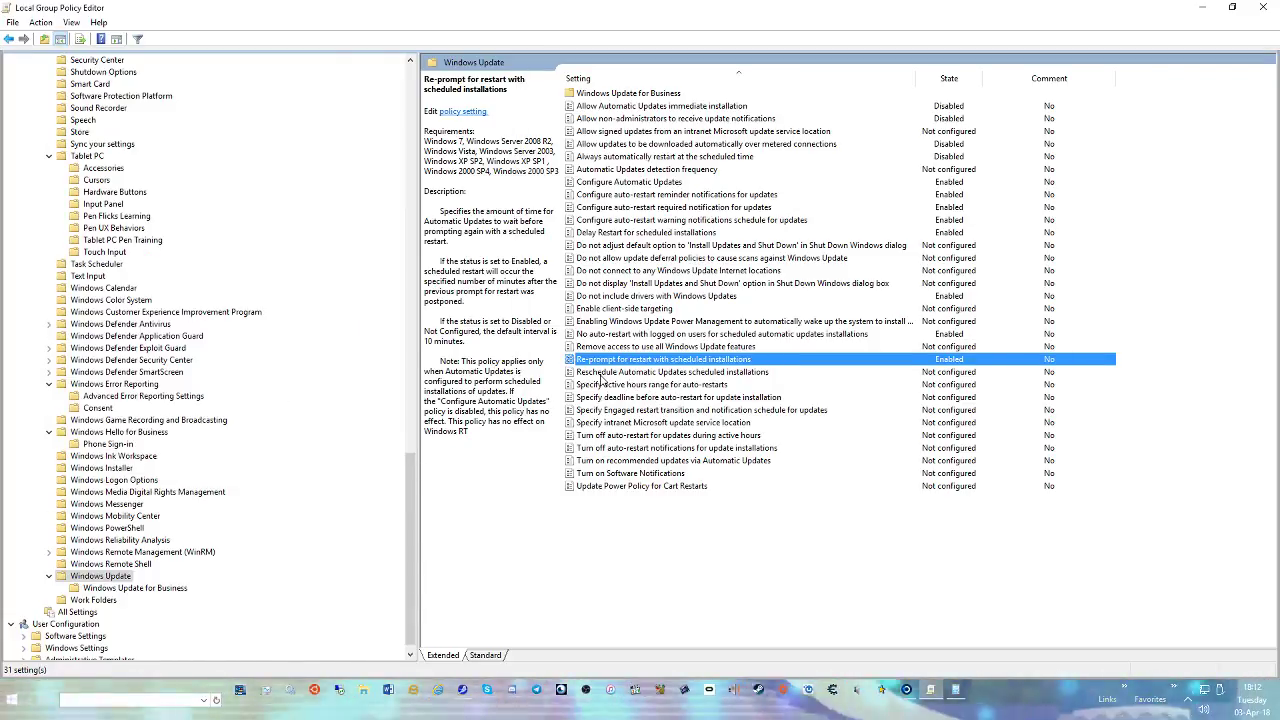
Enable the "Reschedule Automatic Updates scheduled installations" policy and apply it with a 60-minute wait after system startup
double_click(602, 374)
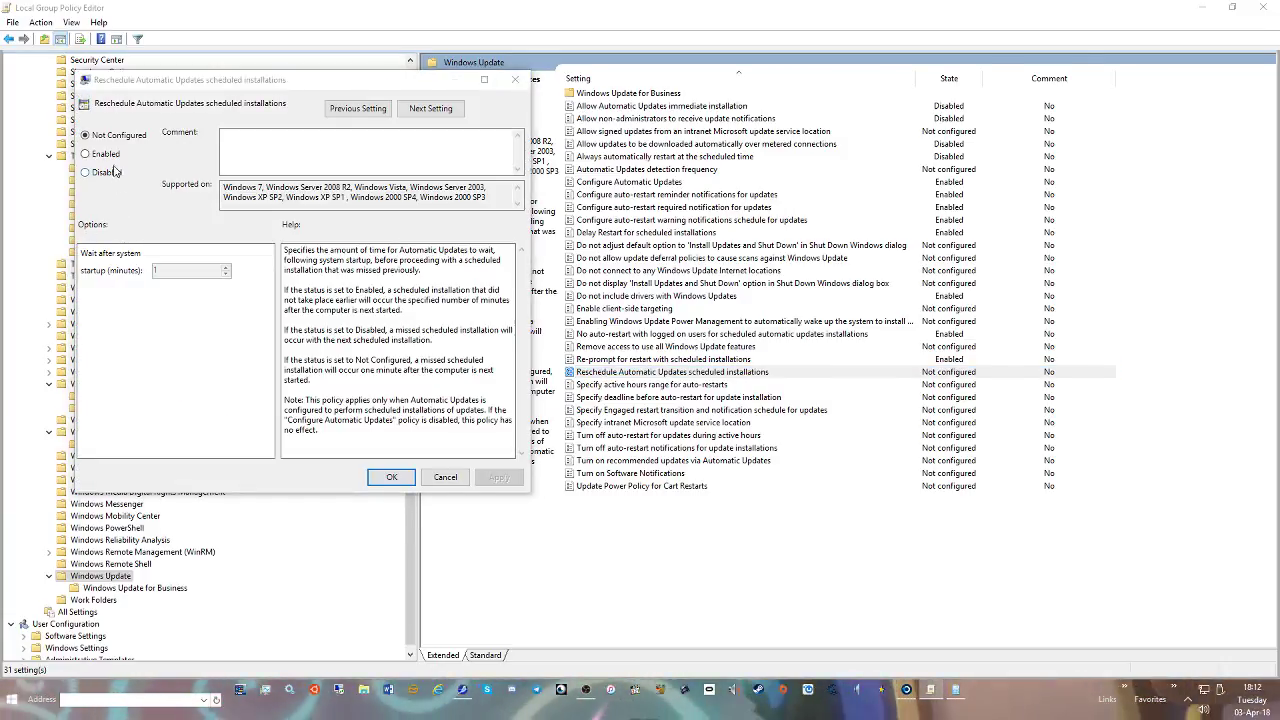
left_click(104, 154)
left_click(184, 270)
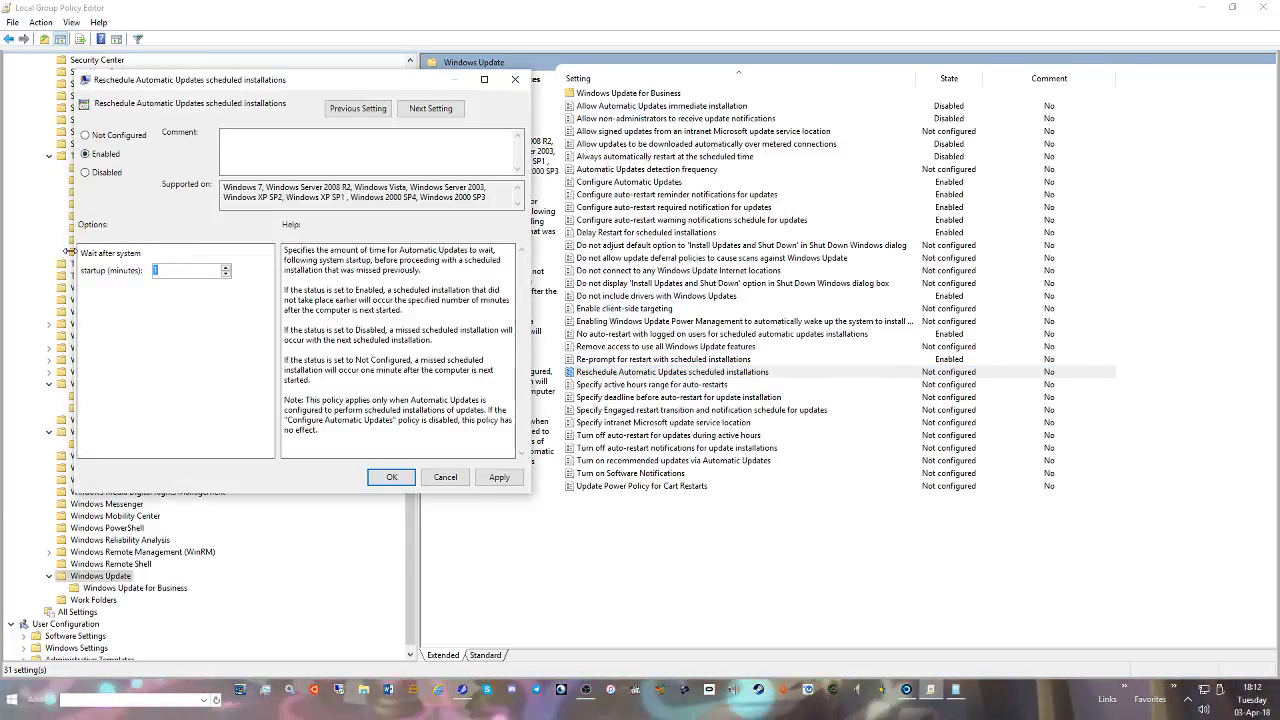
type("9999")
key("Return")
key("Return")
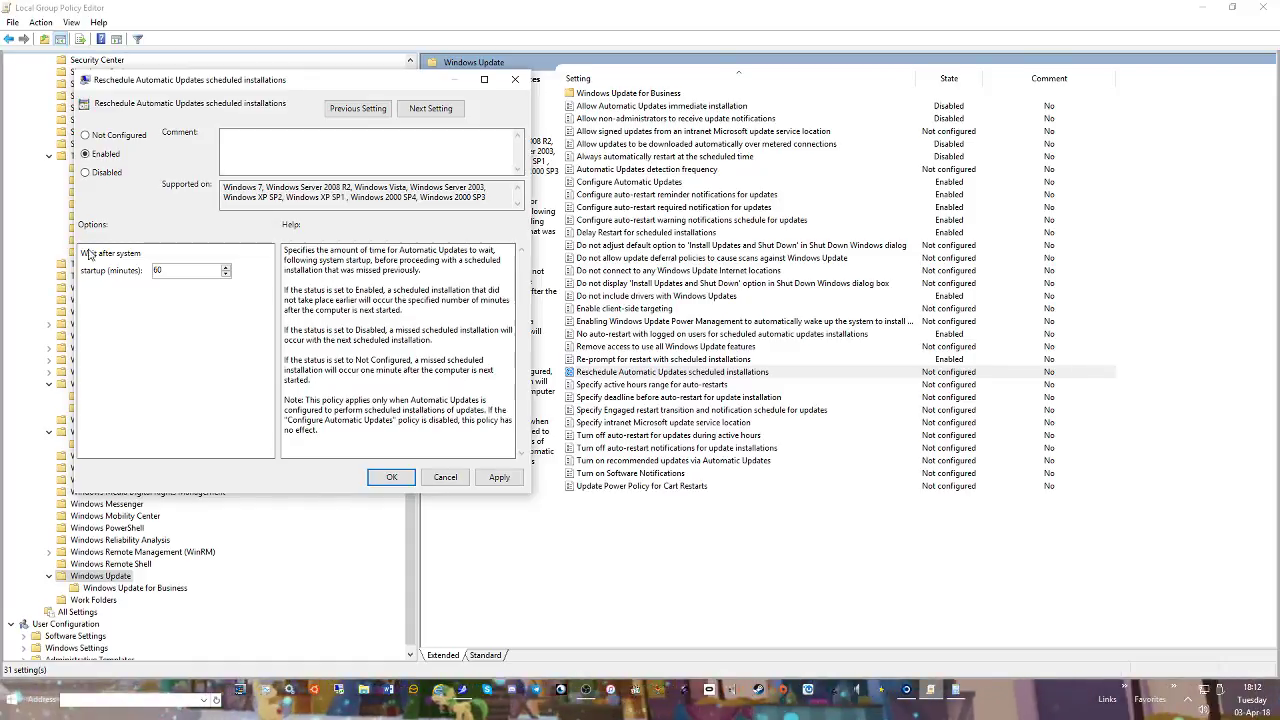
left_click(500, 477)
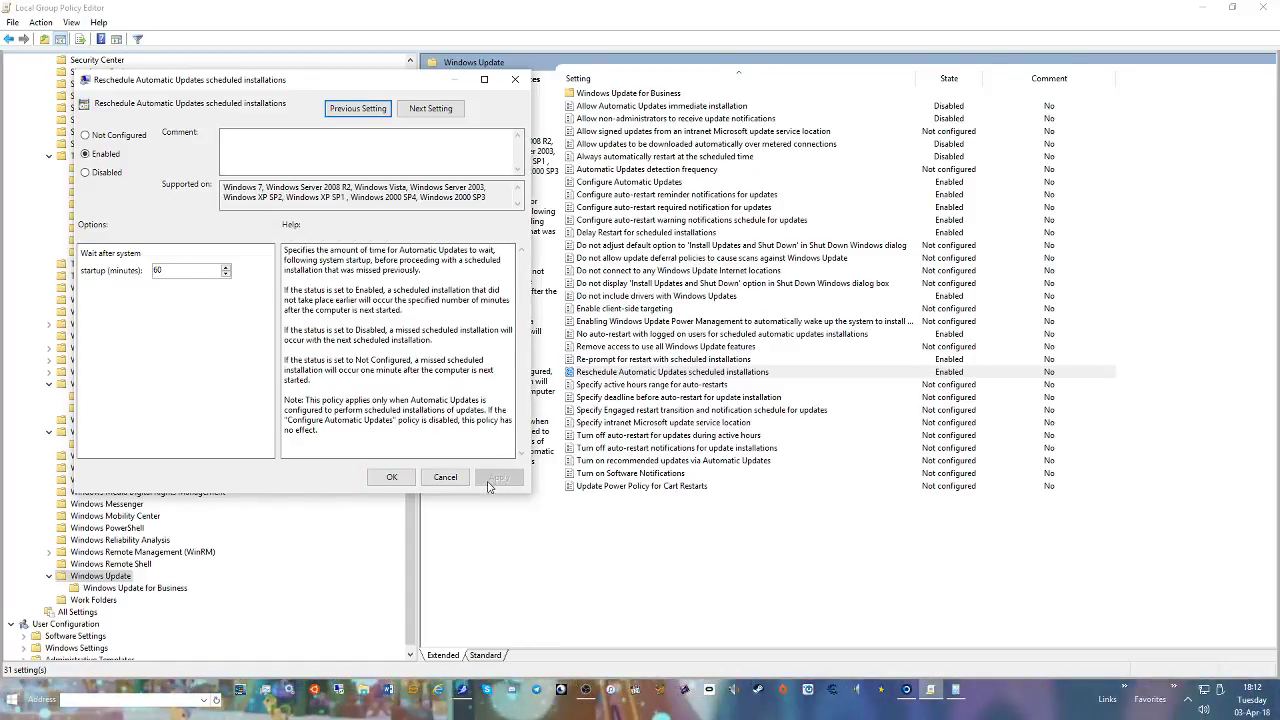
left_click(392, 477)
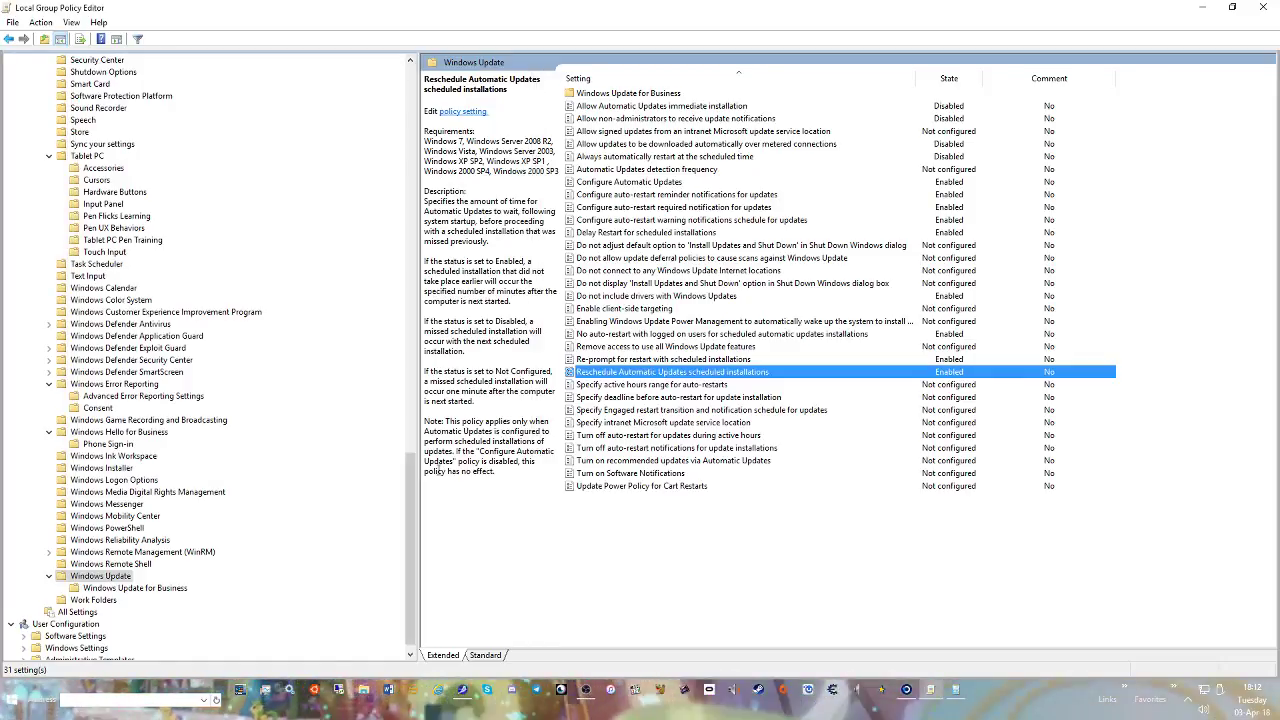
Enable and apply the "Specify active hours range for auto-restarts" policy with a maximum range of 18 hours
double_click(627, 387)
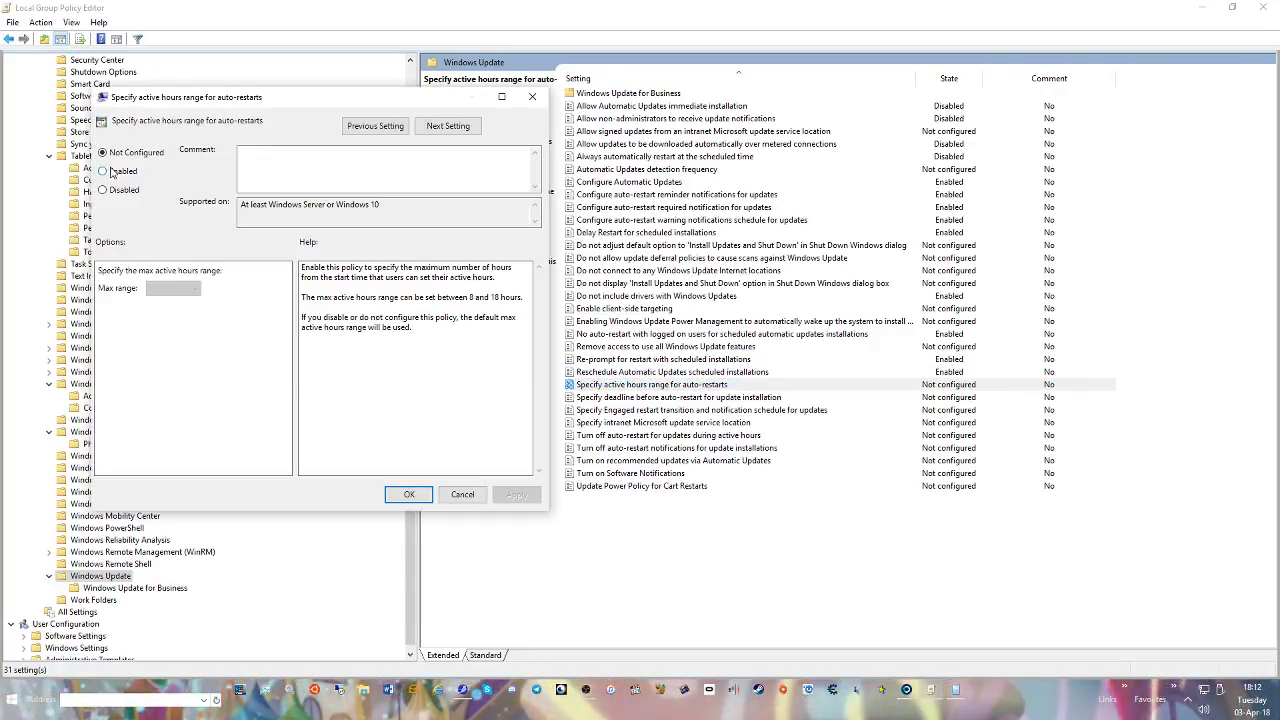
left_click(113, 172)
left_click(175, 289)
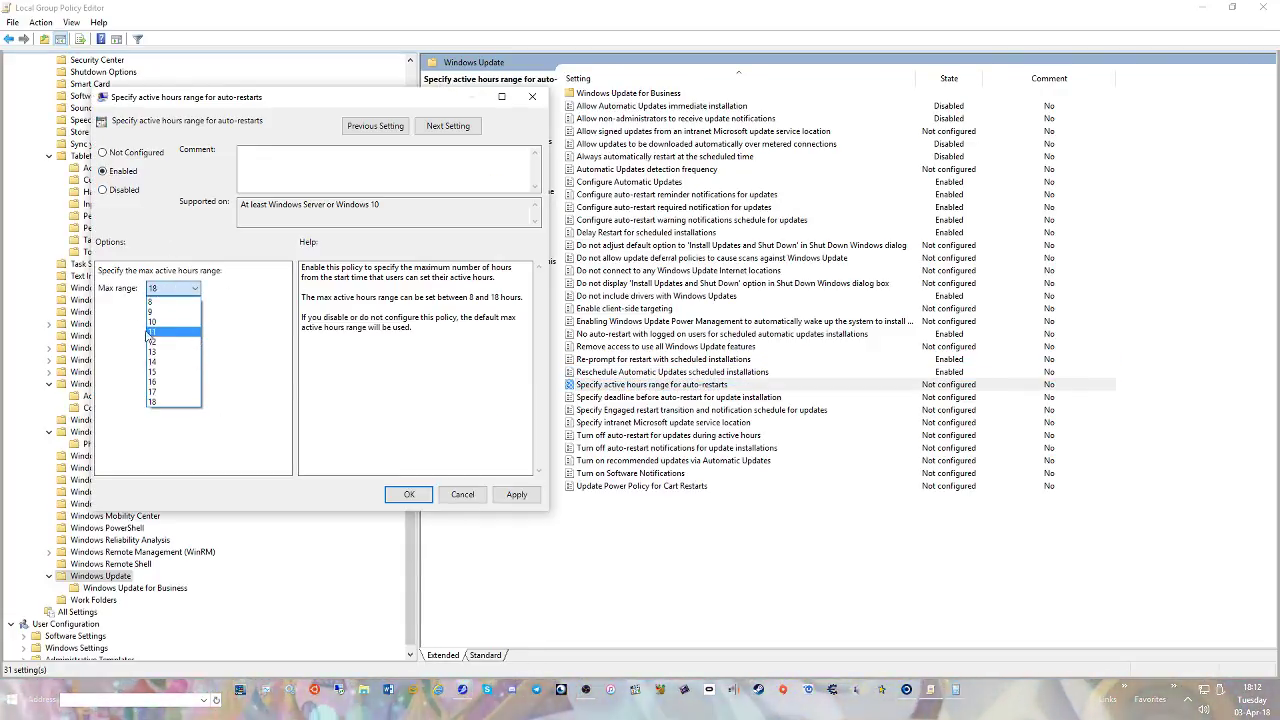
left_click(193, 401)
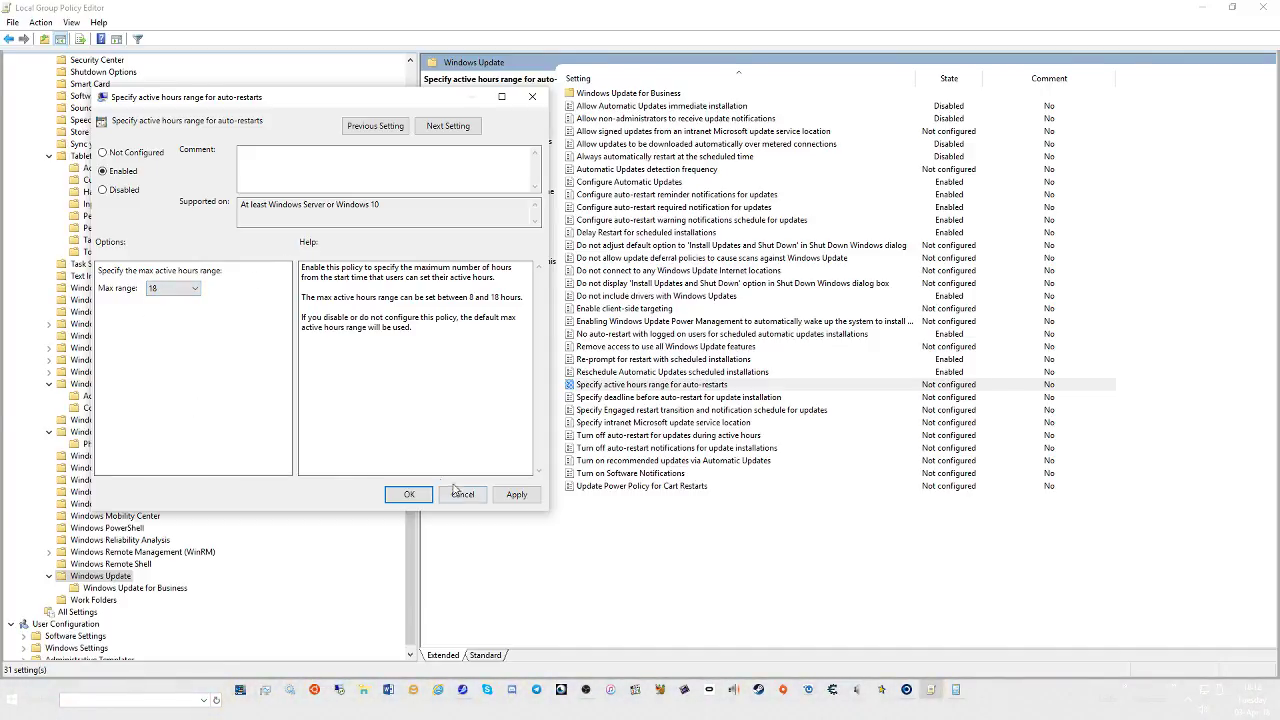
left_click(516, 494)
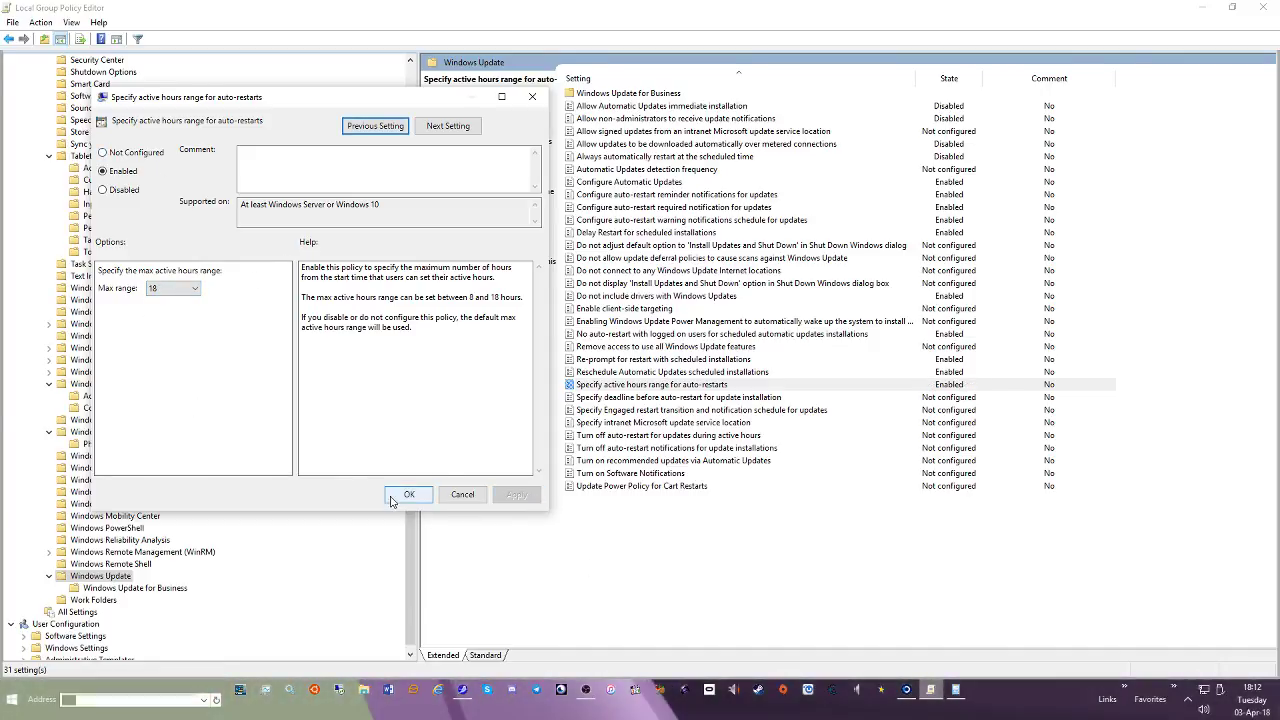
left_click(408, 494)
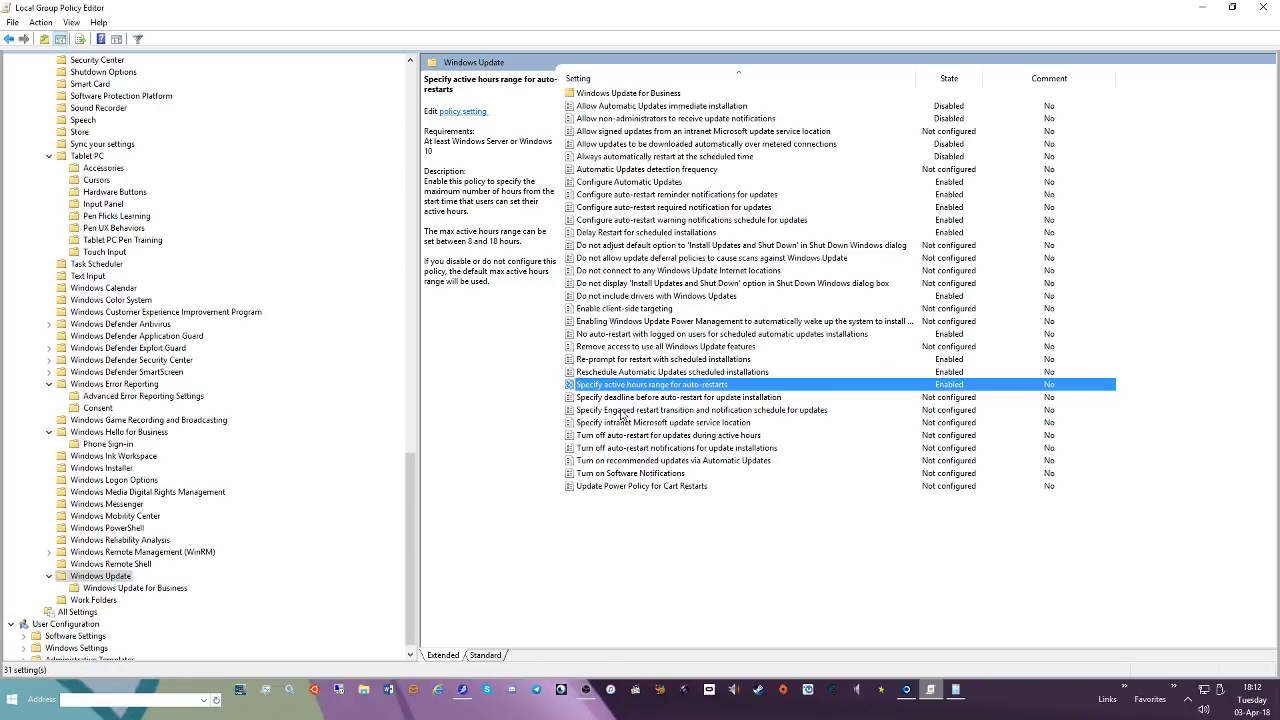
Enable and apply the "Specify deadline before auto-restart for update installation" policy with a 2-day deadline
double_click(690, 398)
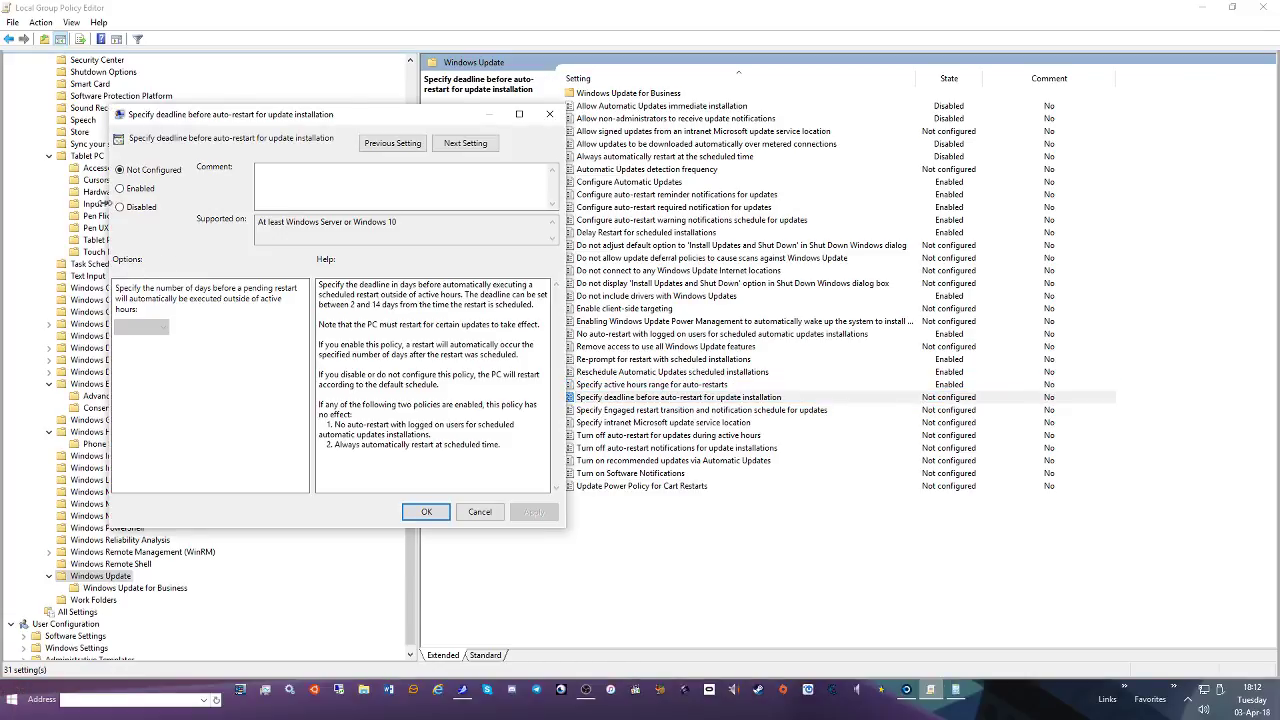
left_click(138, 189)
left_click(140, 327)
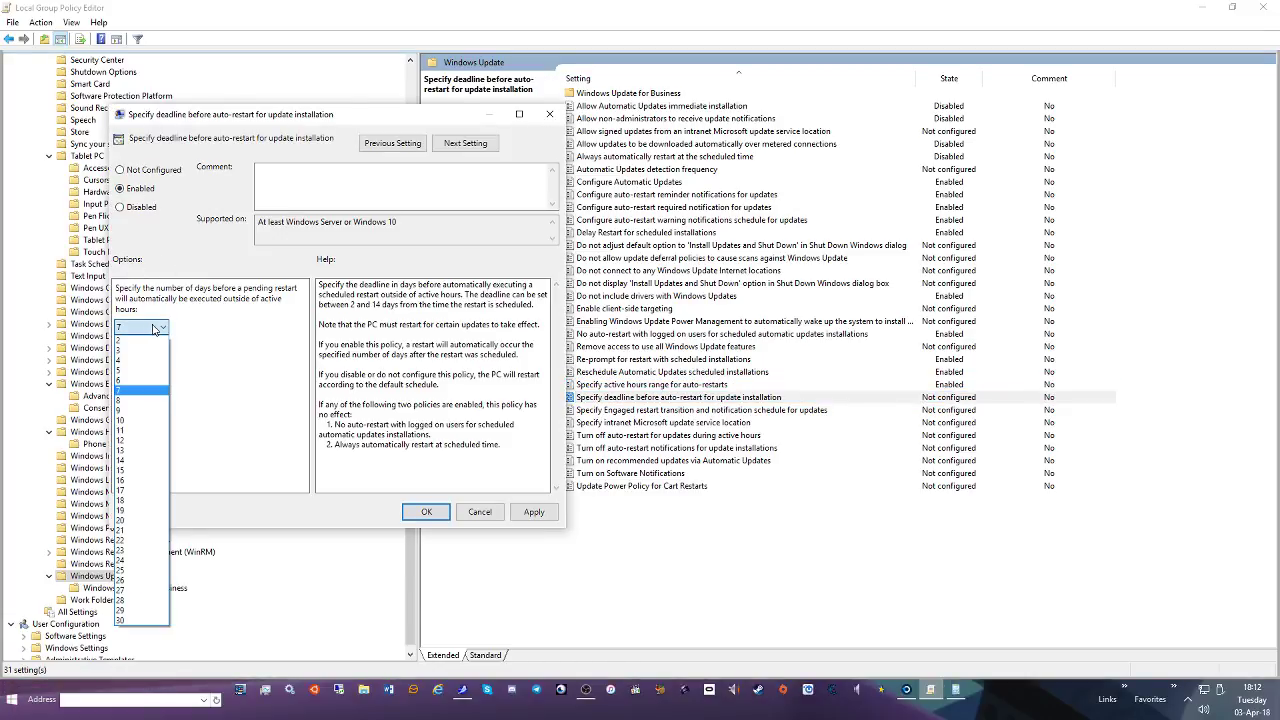
left_click(134, 342)
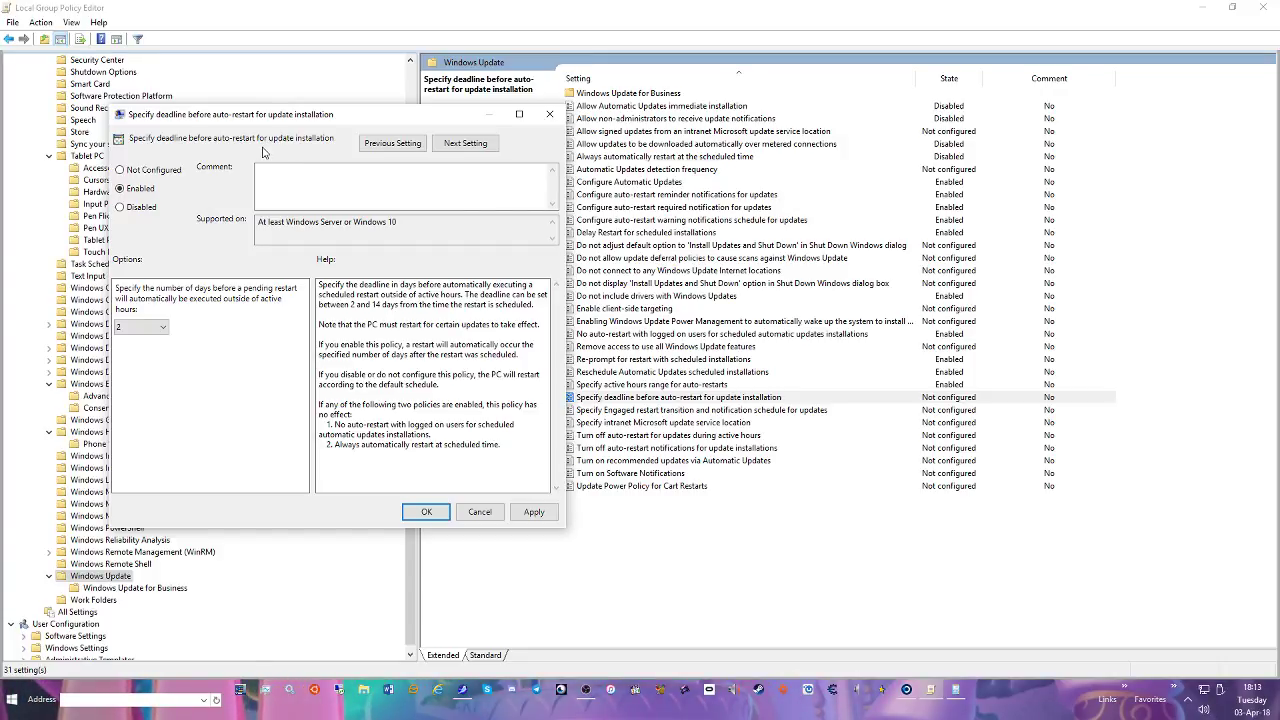
left_click(140, 328)
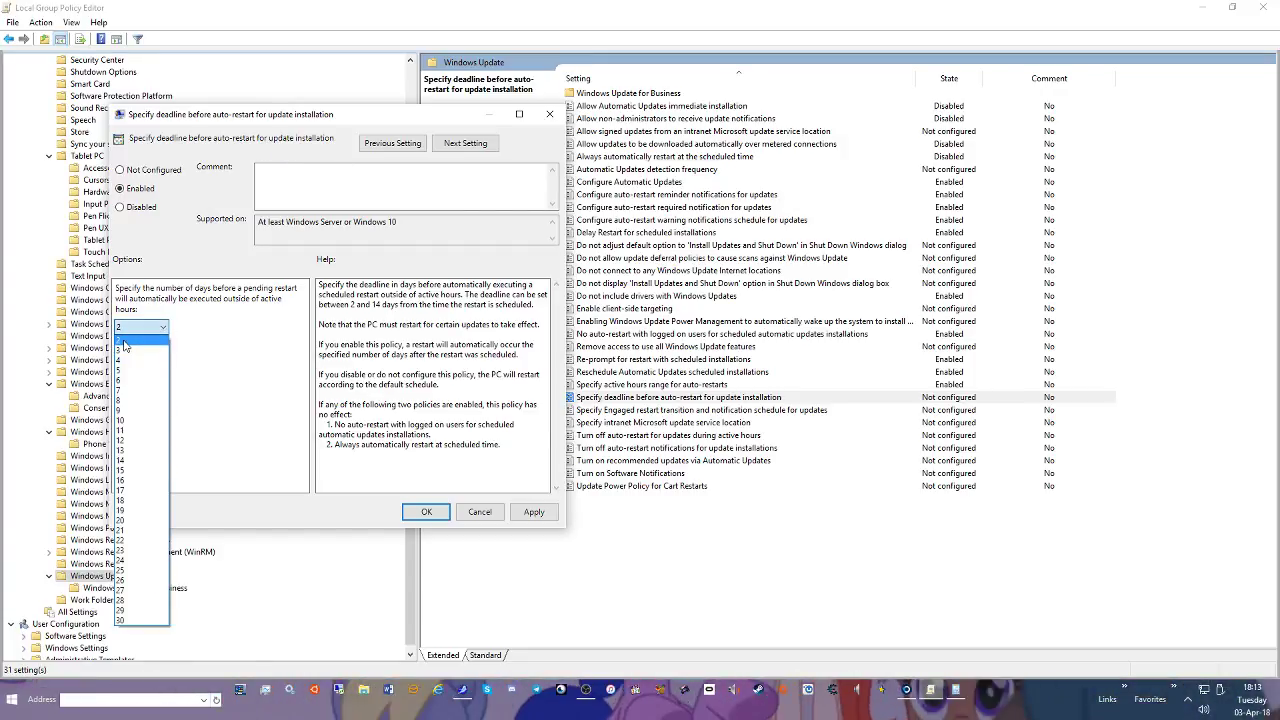
left_click(141, 332)
left_click(534, 512)
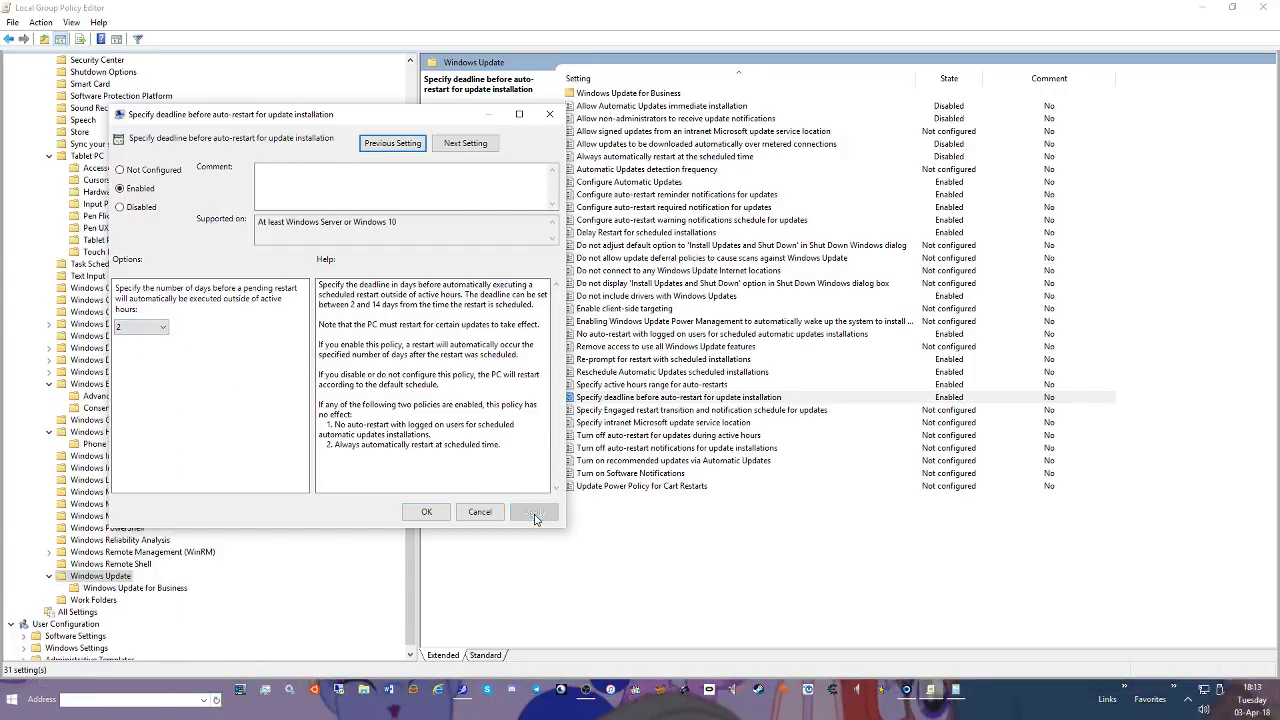
left_click(427, 512)
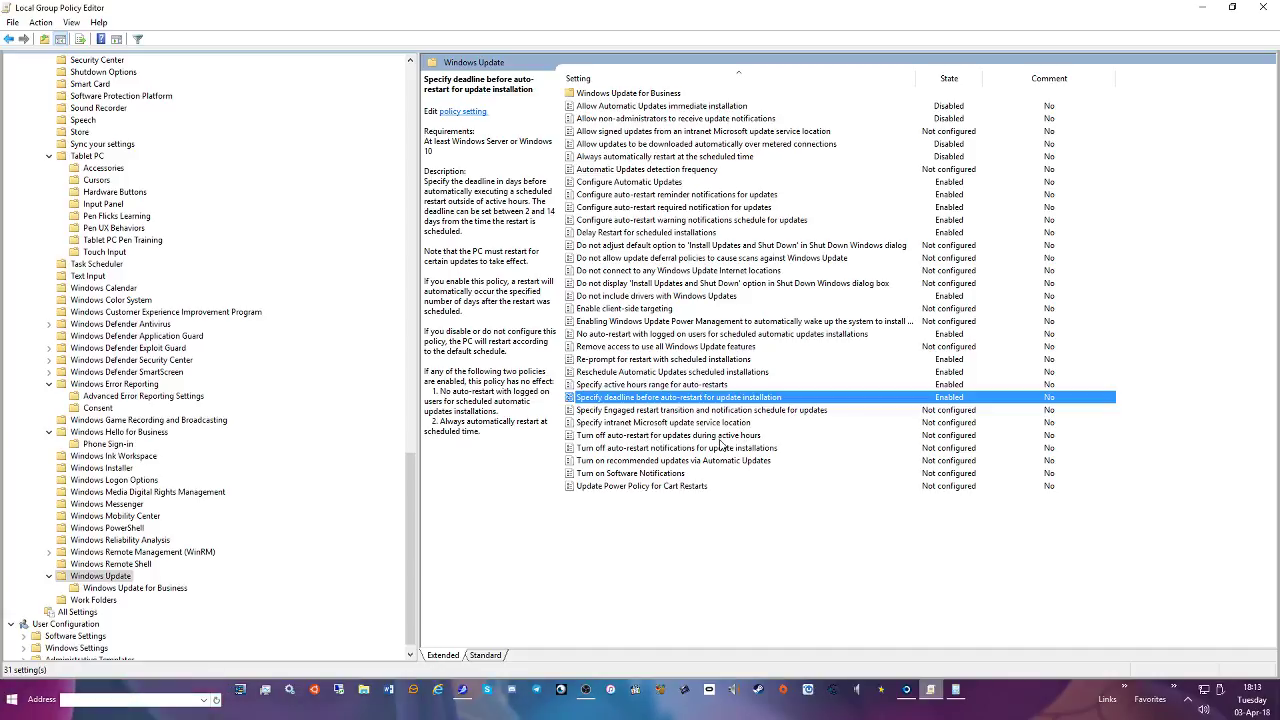
Enable and apply the "Turn off auto-restart for updates during active hours" policy with active hours from 12 AM to 11 PM
left_click(755, 448)
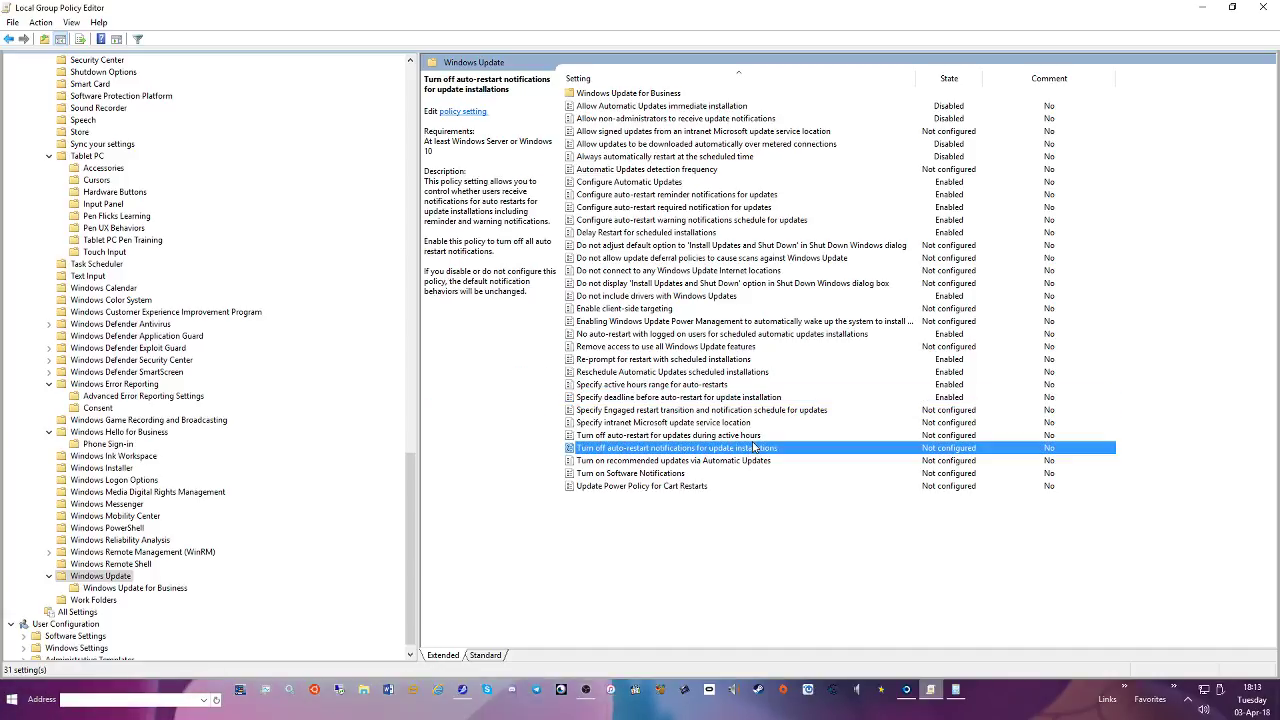
double_click(735, 437)
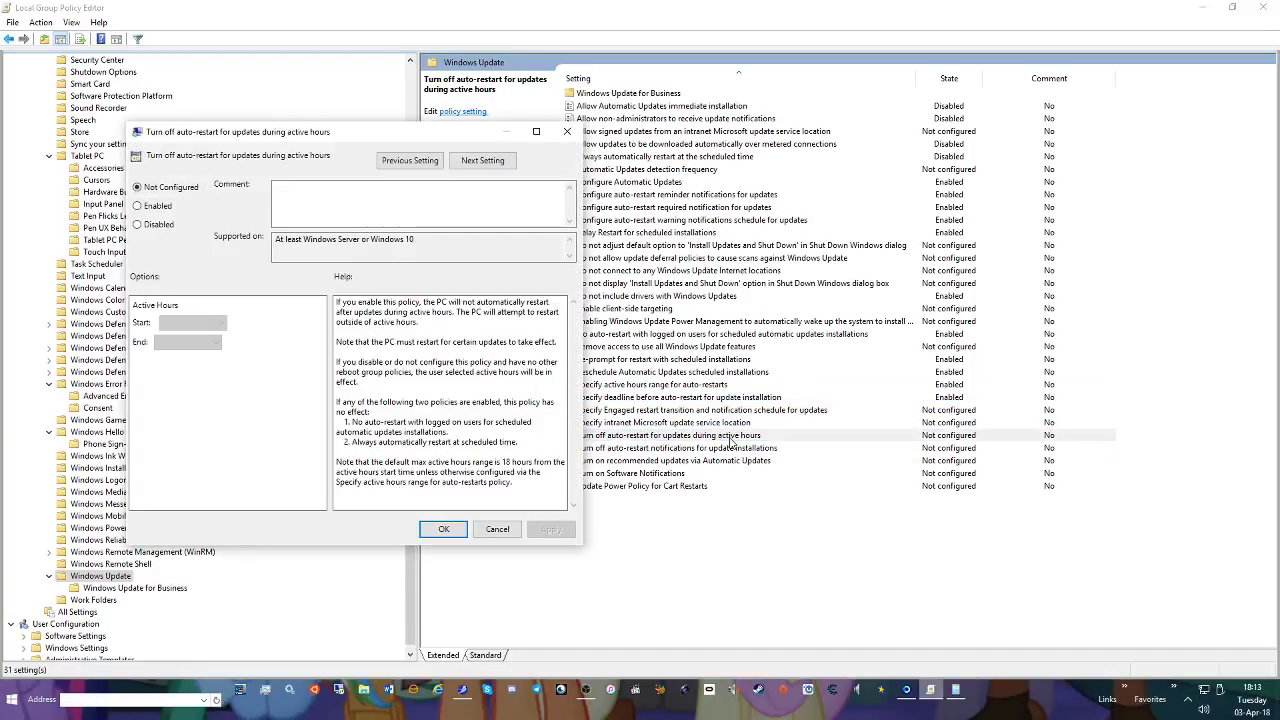
left_click(137, 205)
left_click(214, 324)
scroll(195, 400, "up", 3)
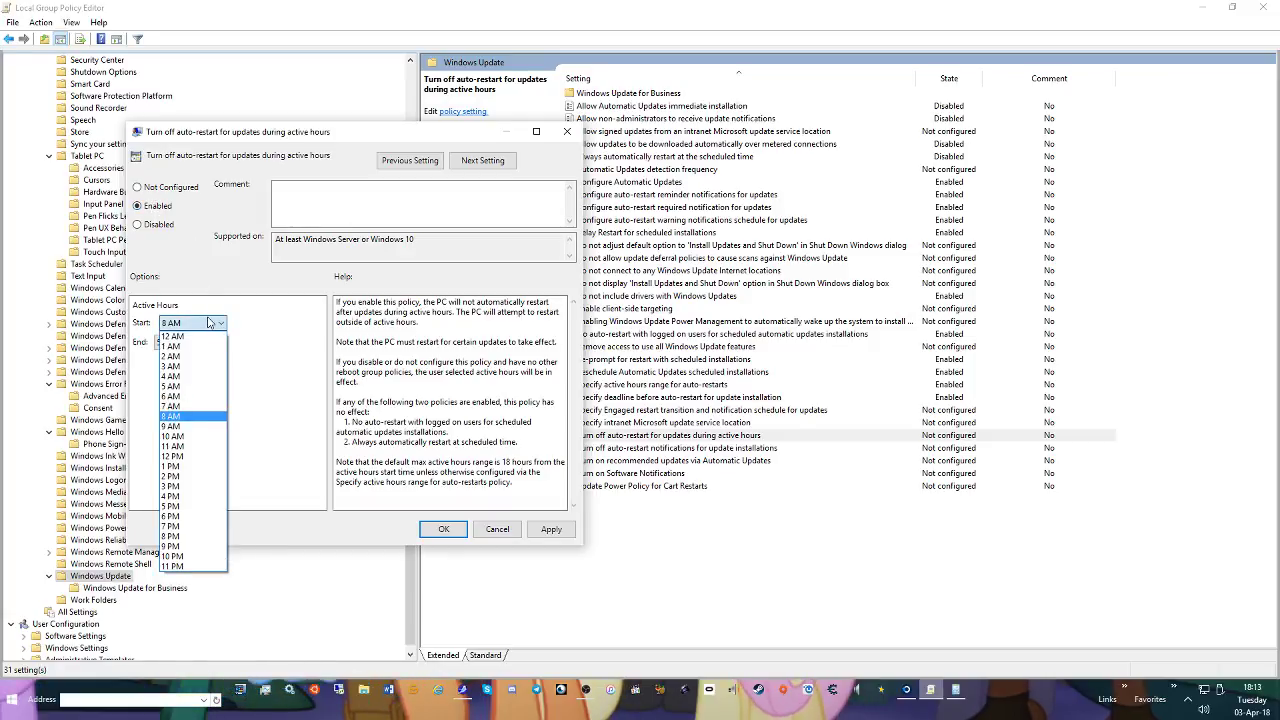
left_click(172, 334)
left_click(185, 343)
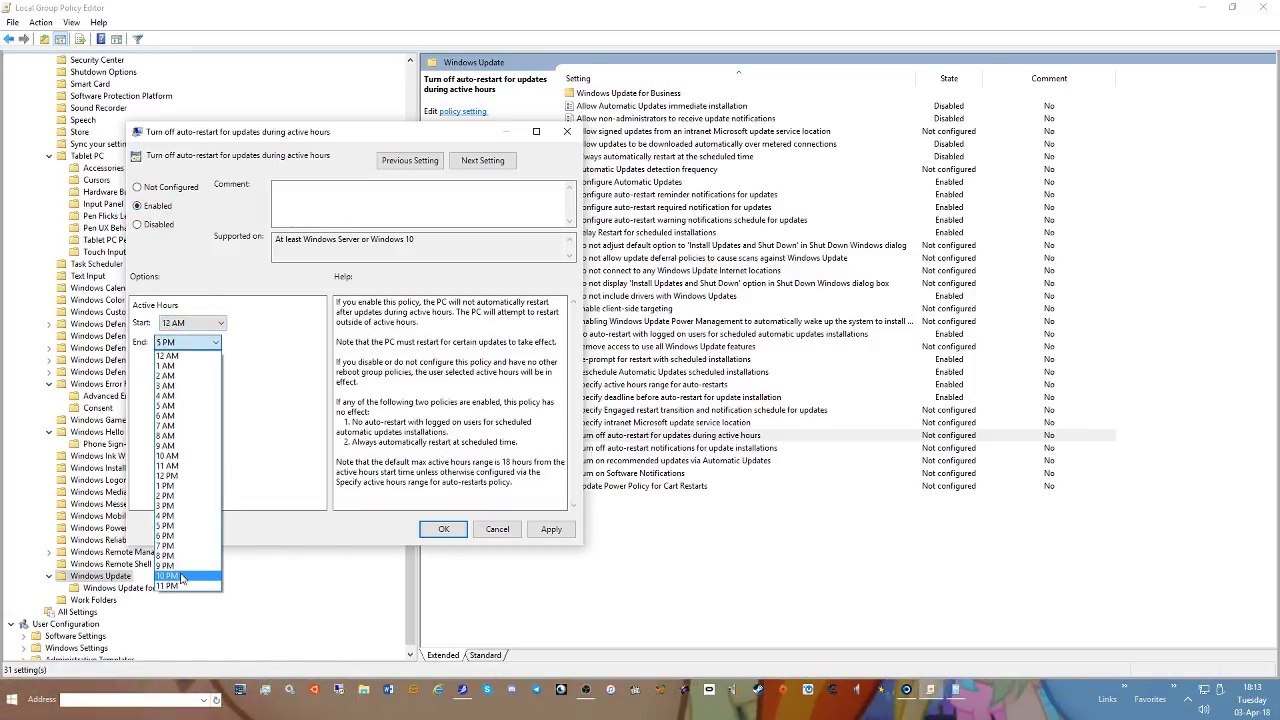
left_click(175, 588)
left_click(551, 529)
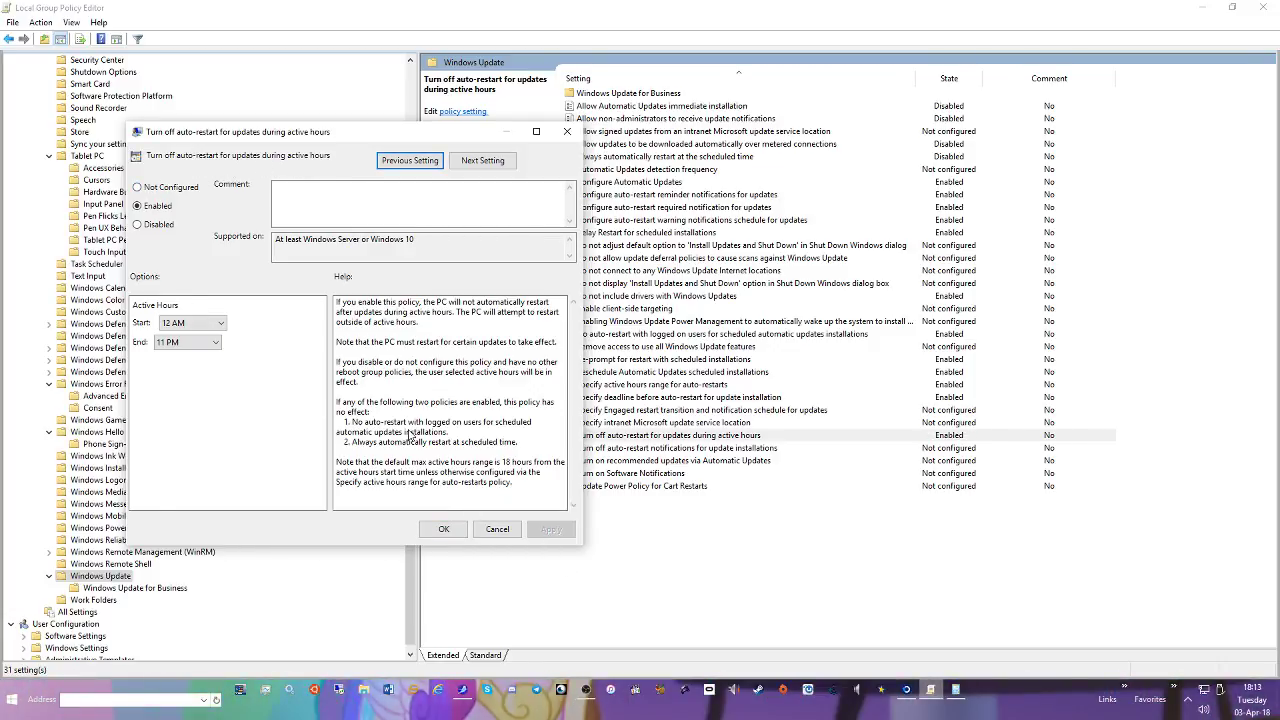
Close the active-hours policy, and disable and apply the "Turn off auto-restart notifications for update installations" policy
left_click(448, 529)
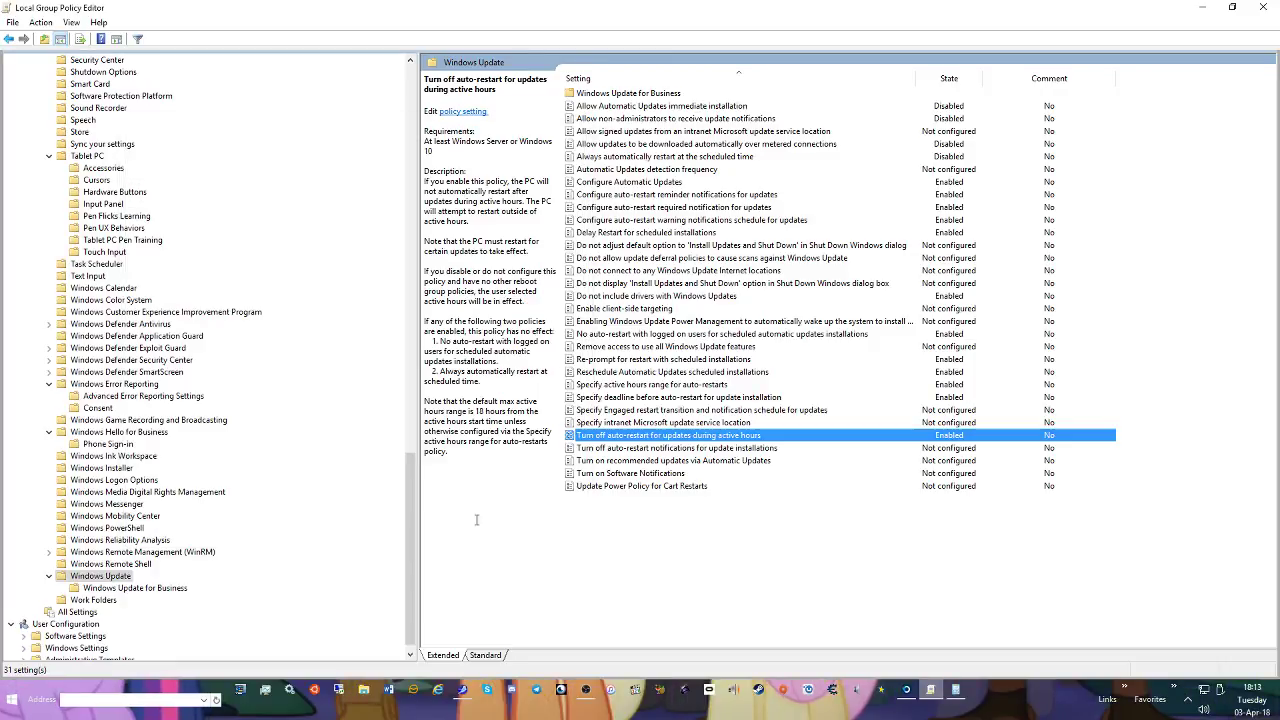
left_click(634, 449)
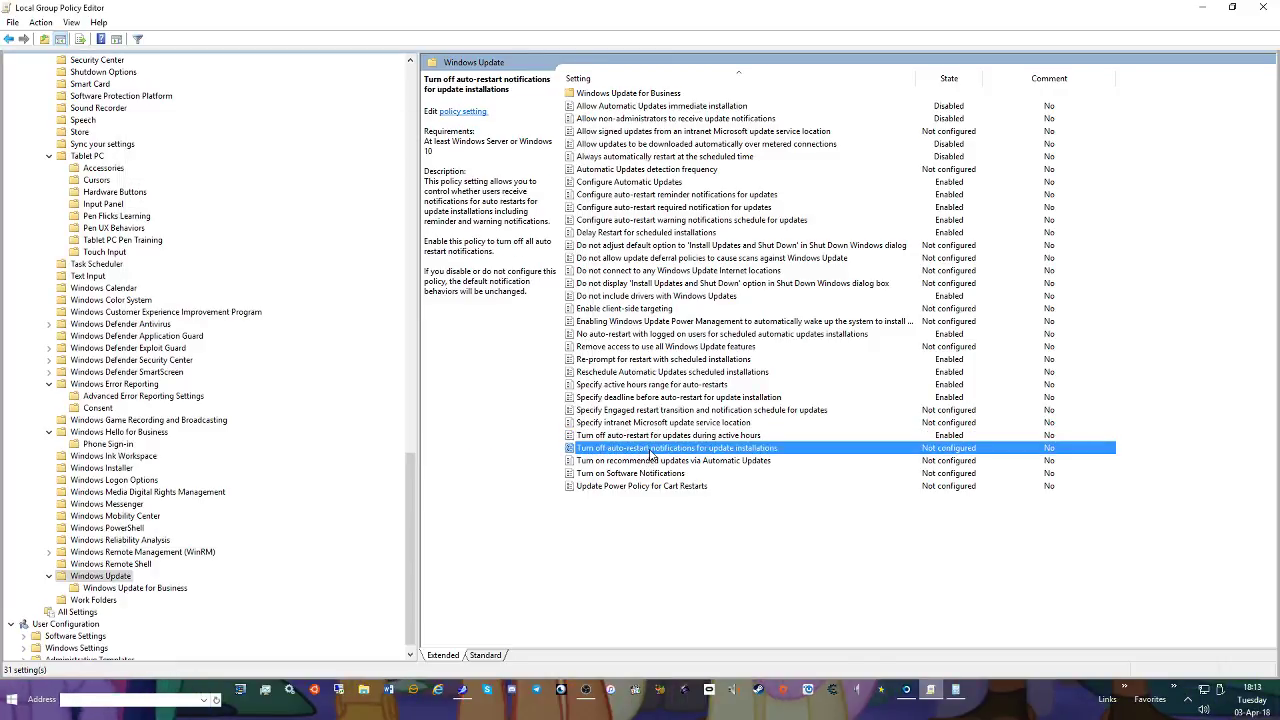
double_click(648, 452)
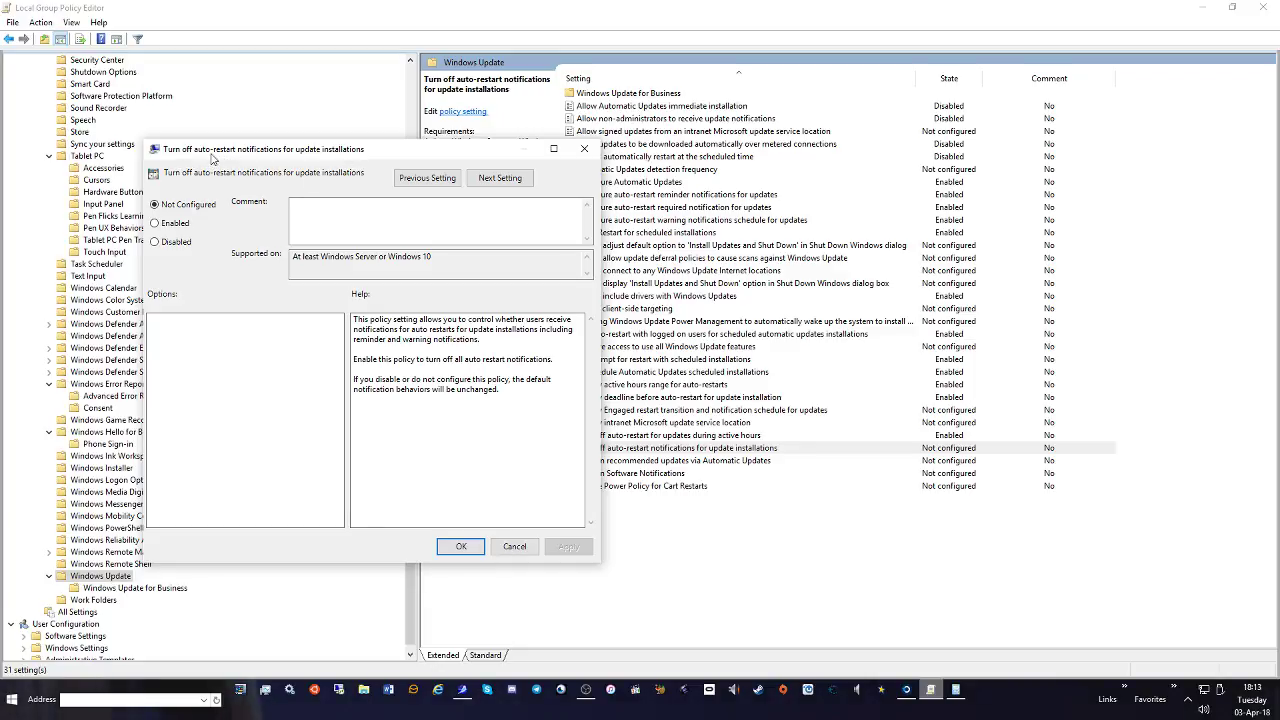
left_click(172, 226)
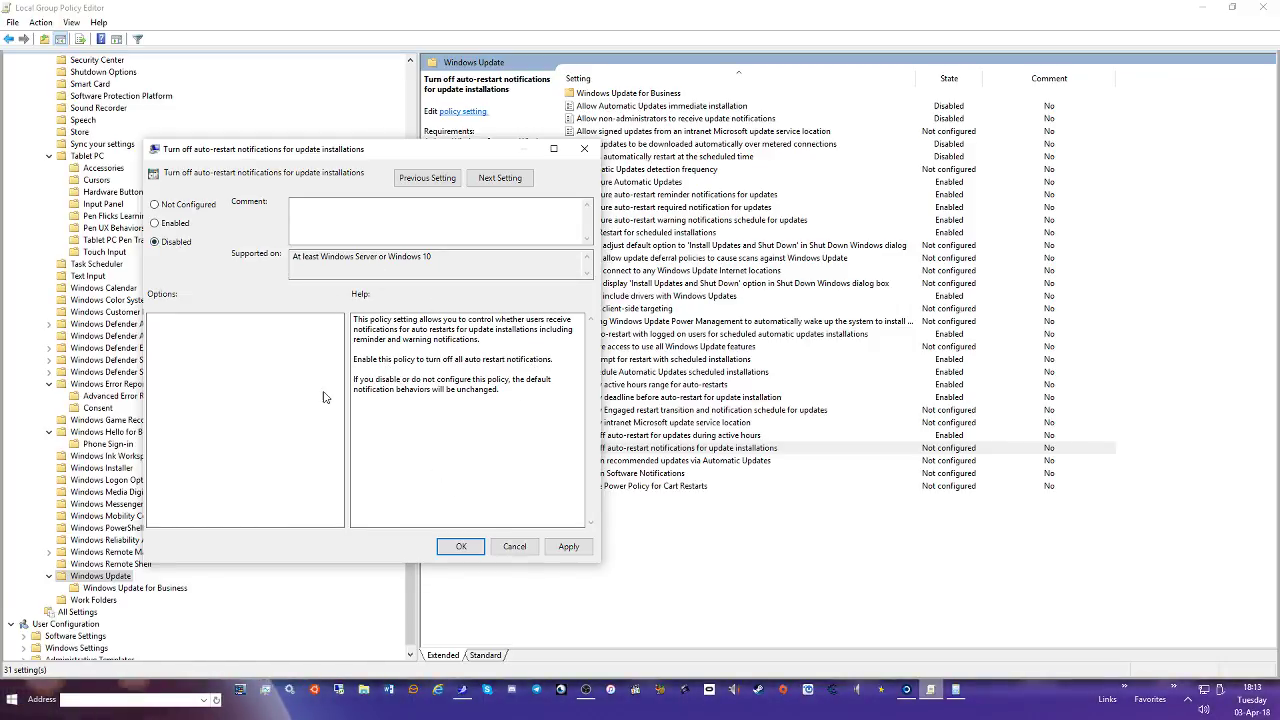
left_click(568, 546)
left_click(461, 547)
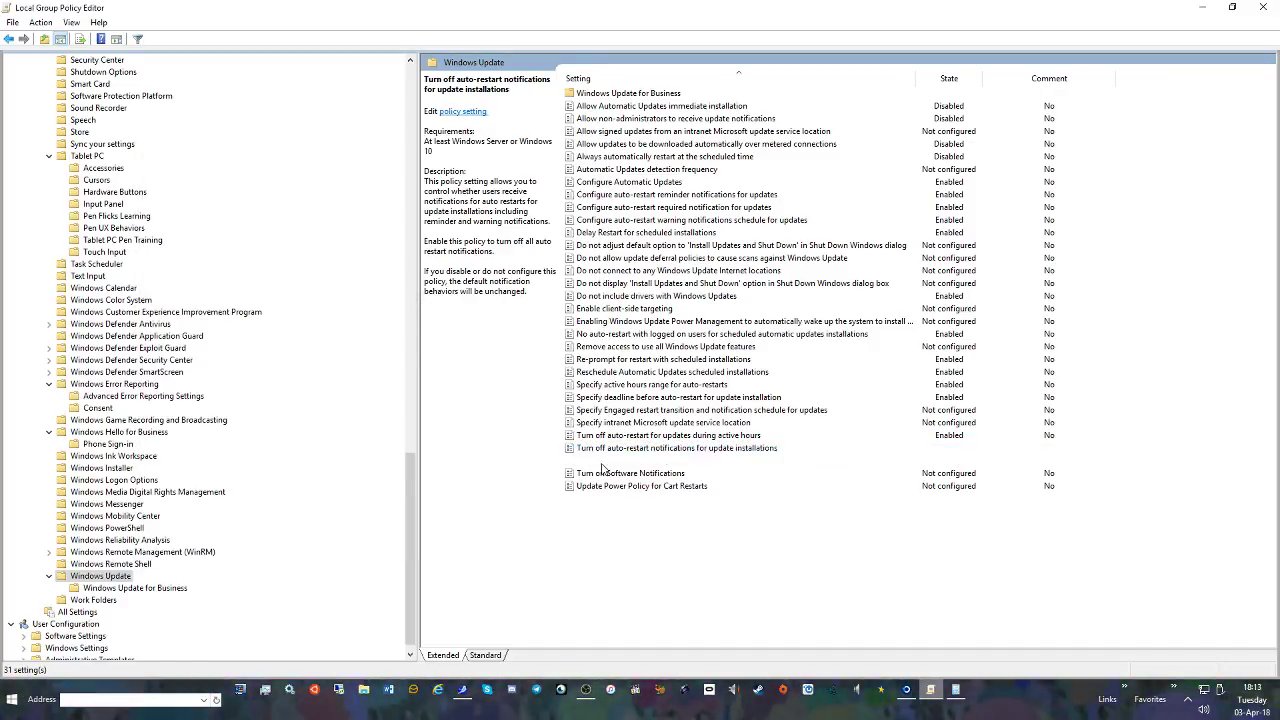
Enable the "Turn on recommended updates via Automatic Updates" policy and save it
double_click(602, 461)
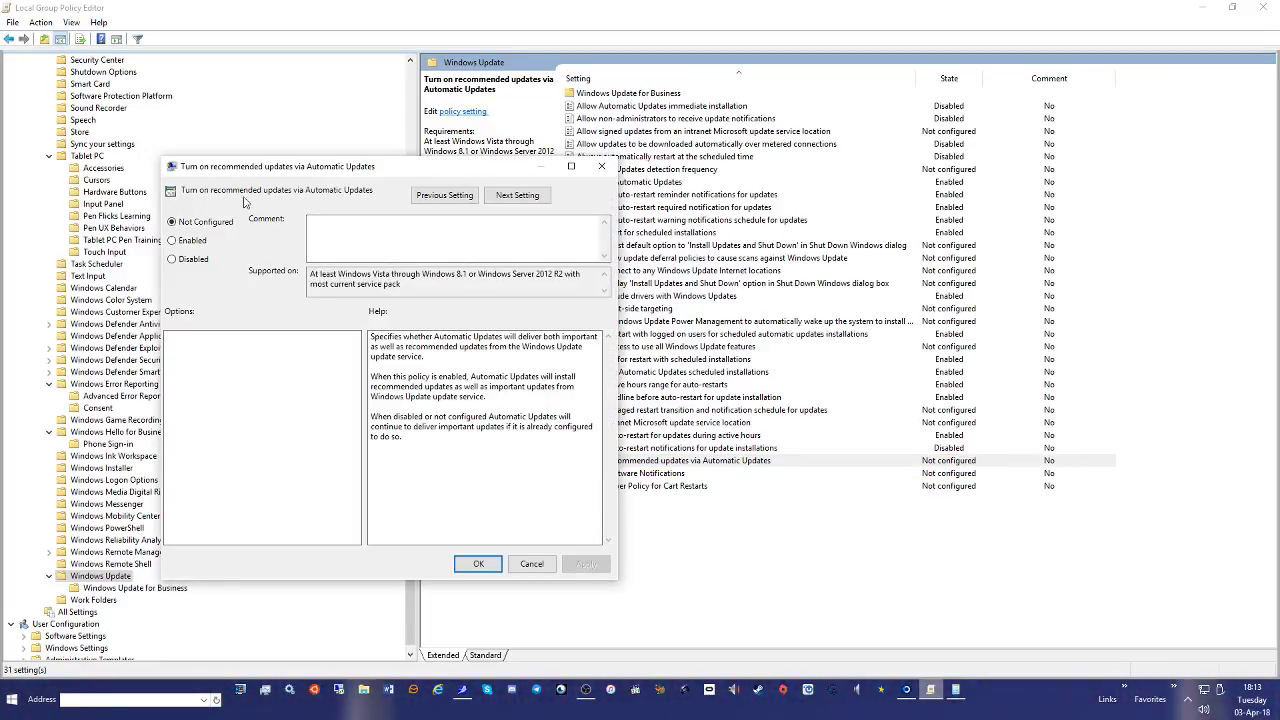
left_click(193, 245)
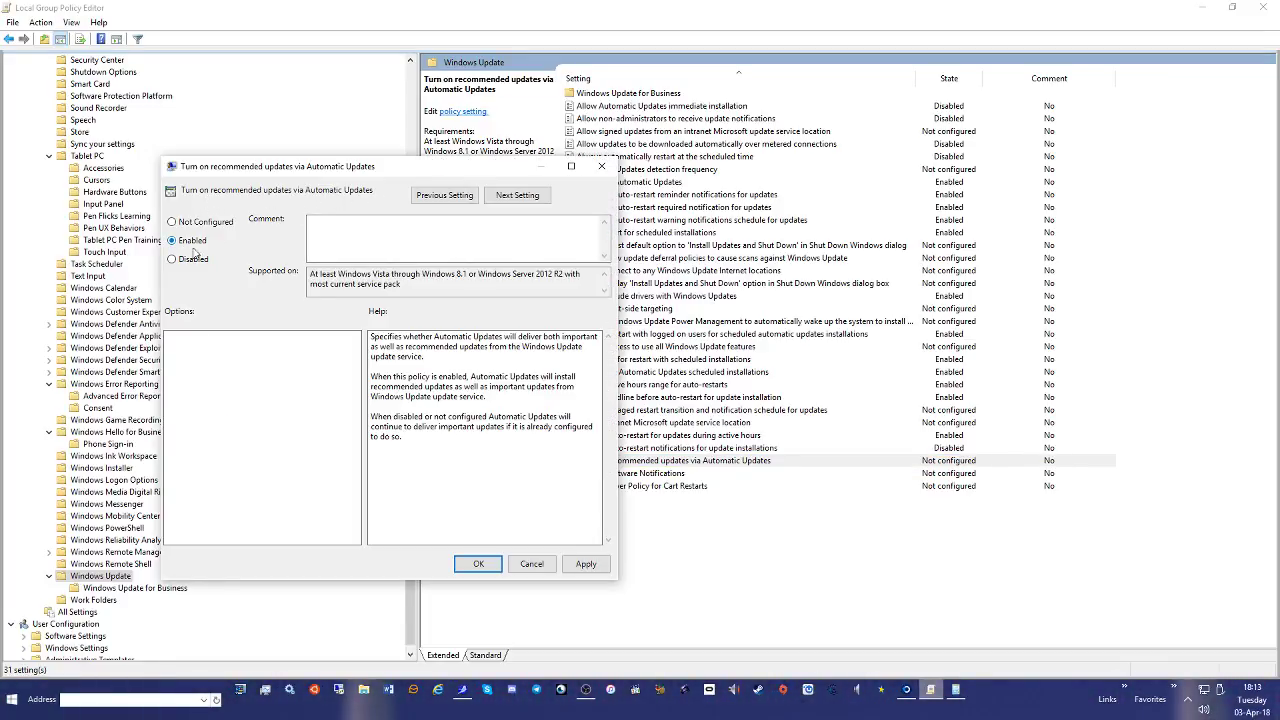
left_click(478, 564)
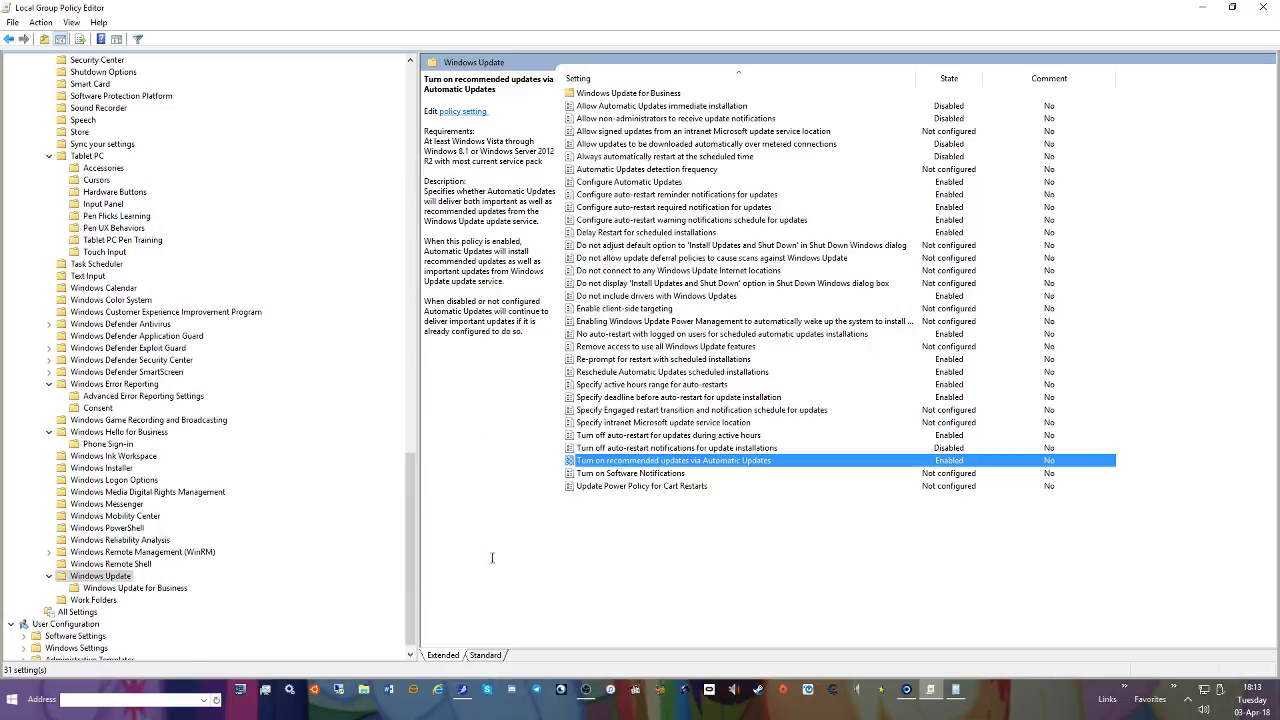
Enable the "Turn on Software Notifications" policy and save it
left_click(617, 476)
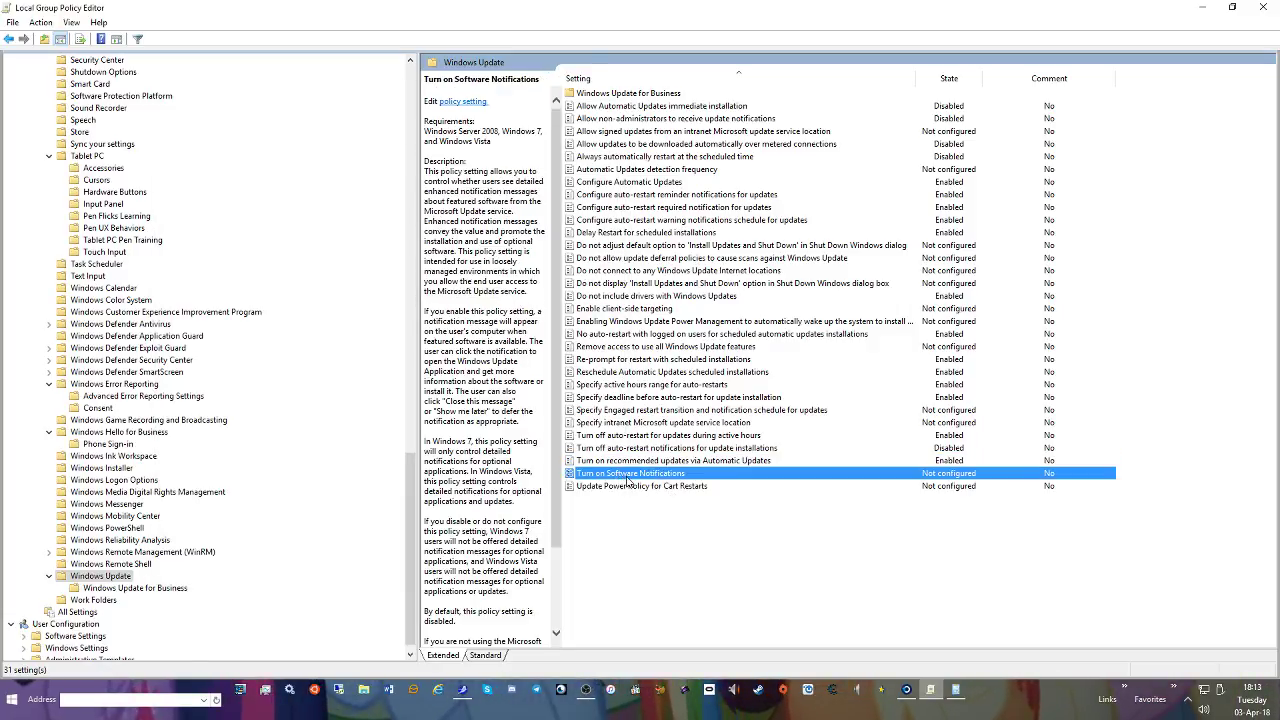
double_click(628, 478)
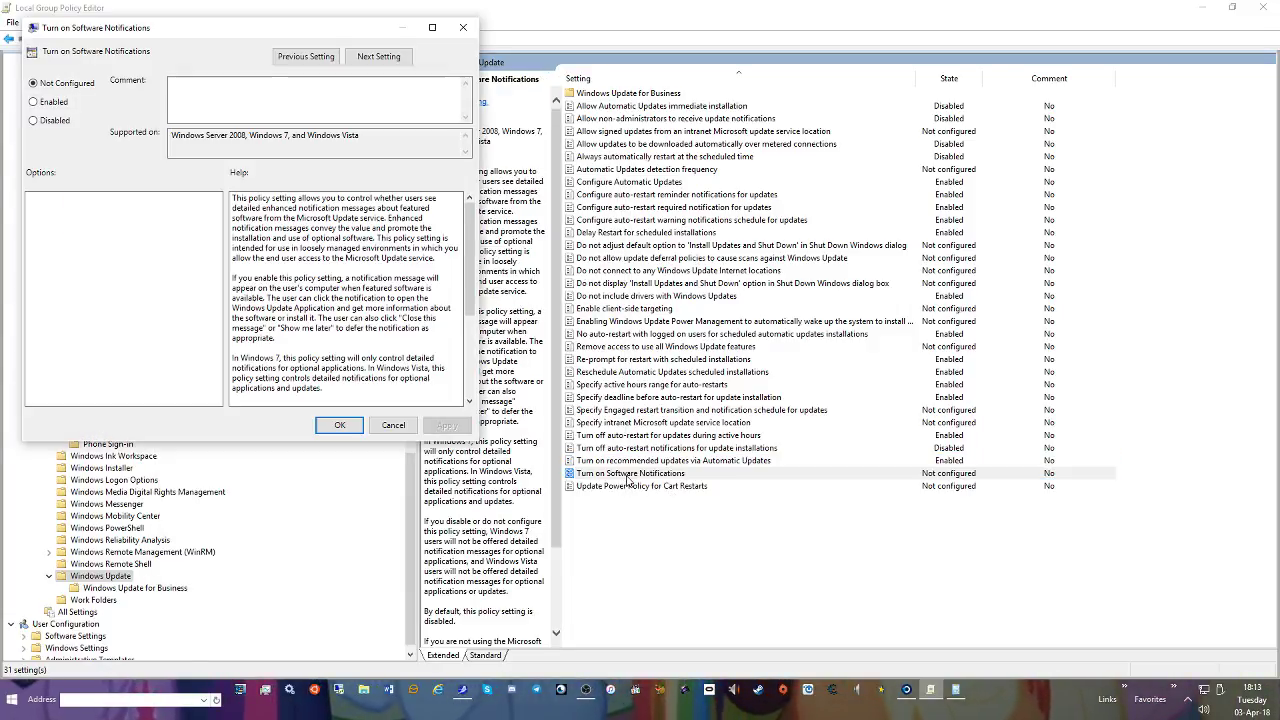
left_click(34, 102)
left_click(345, 427)
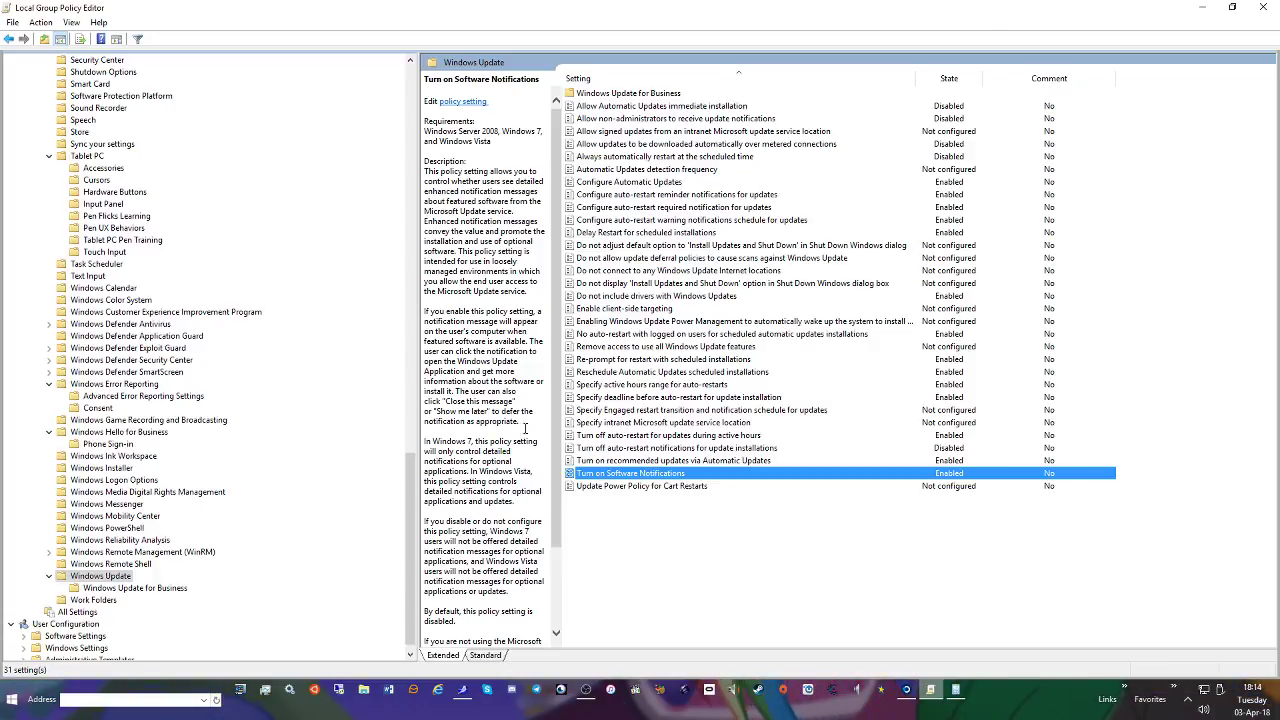
View the Work Folders policies, review the Windows Components folders above them, and collapse the Computer Configuration branch
left_click(93, 600)
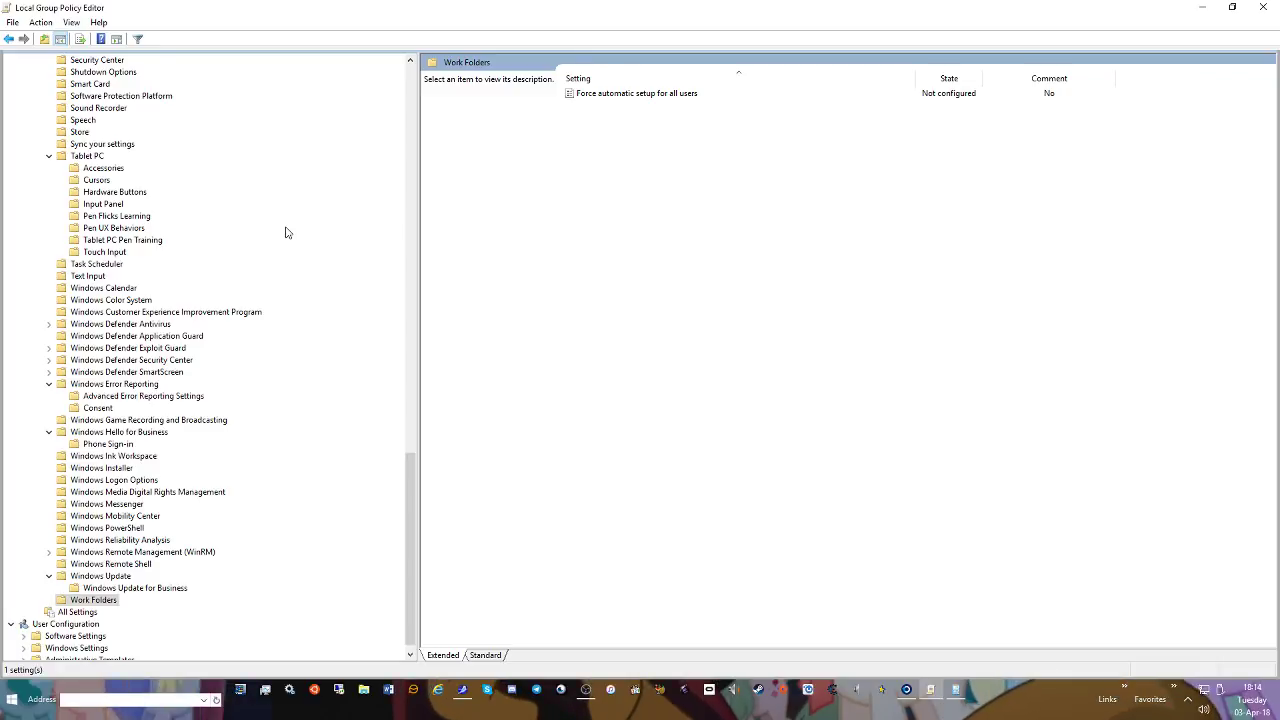
scroll(295, 268, "down", 1)
scroll(295, 268, "up", 11)
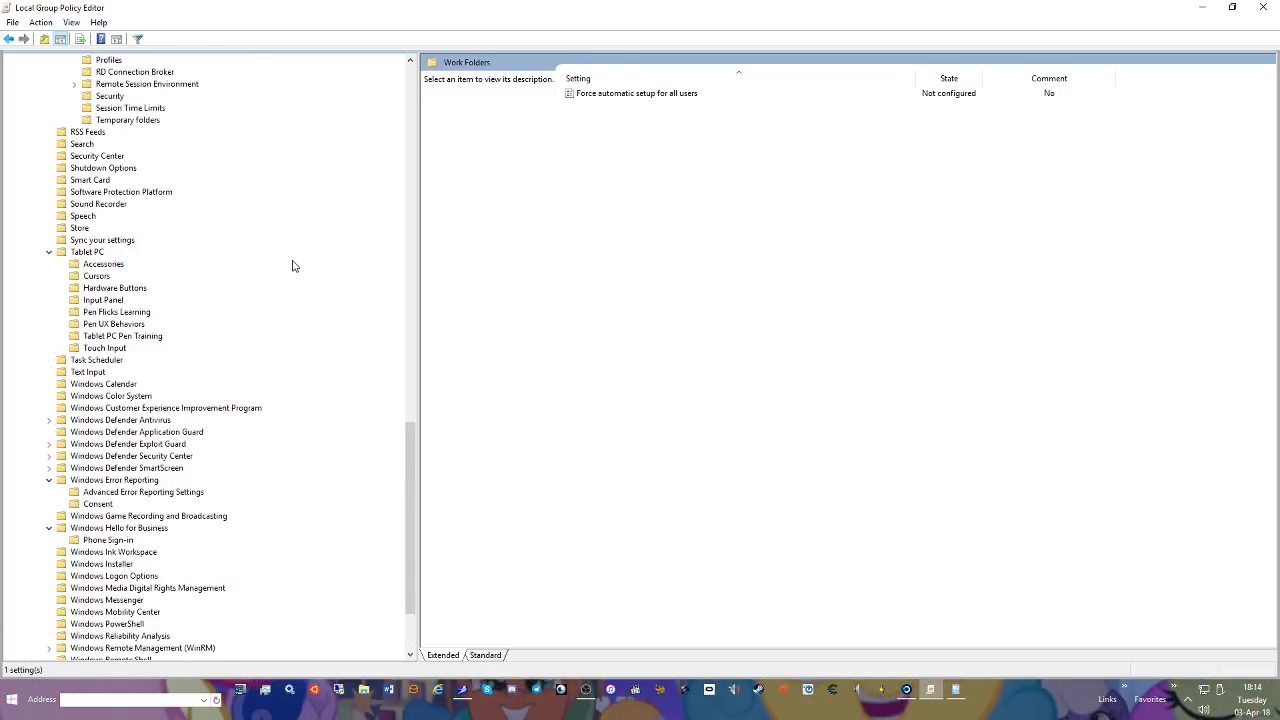
scroll(212, 358, "up", 2)
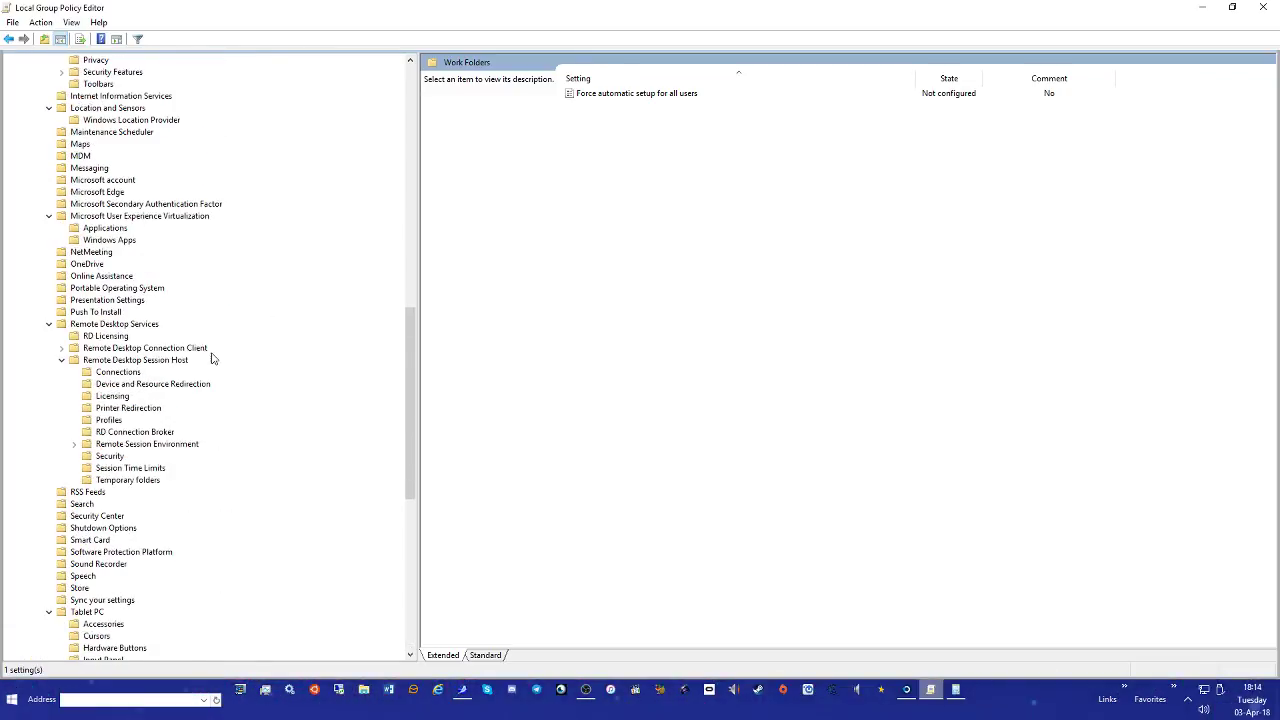
scroll(220, 380, "down", 6)
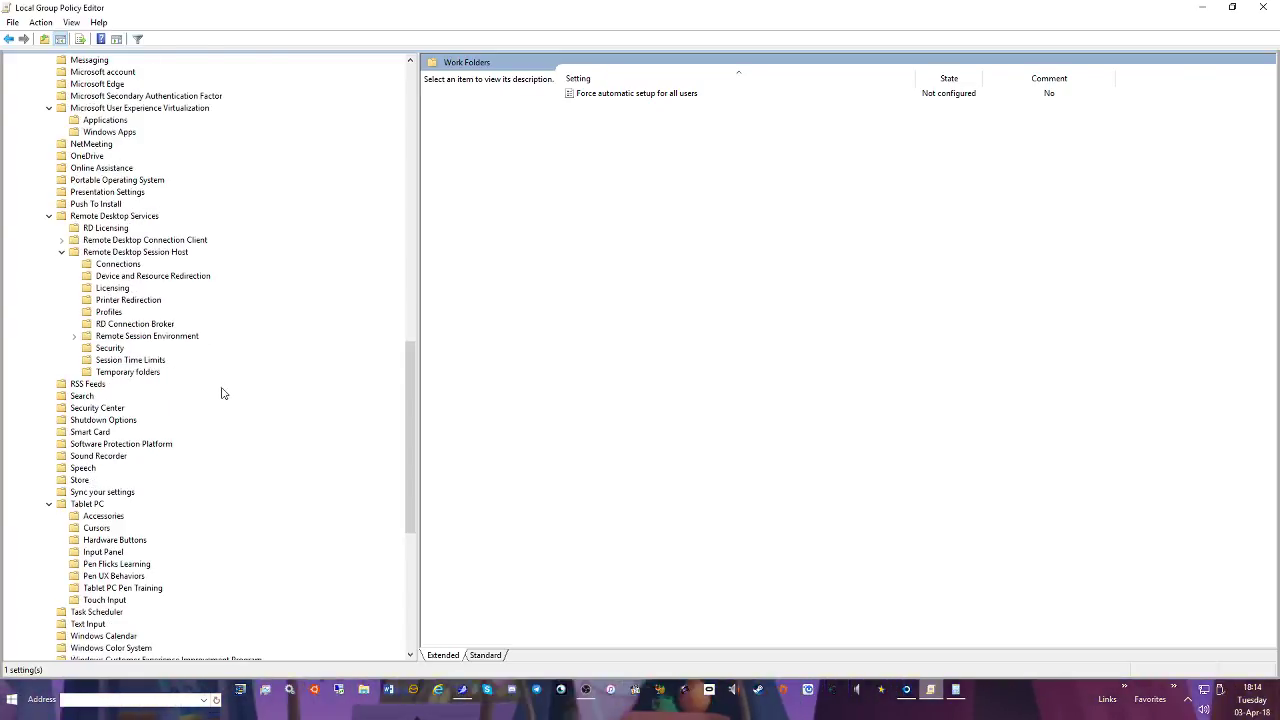
scroll(226, 406, "up", 3)
left_click_drag(412, 383, 407, 165)
left_click(12, 73)
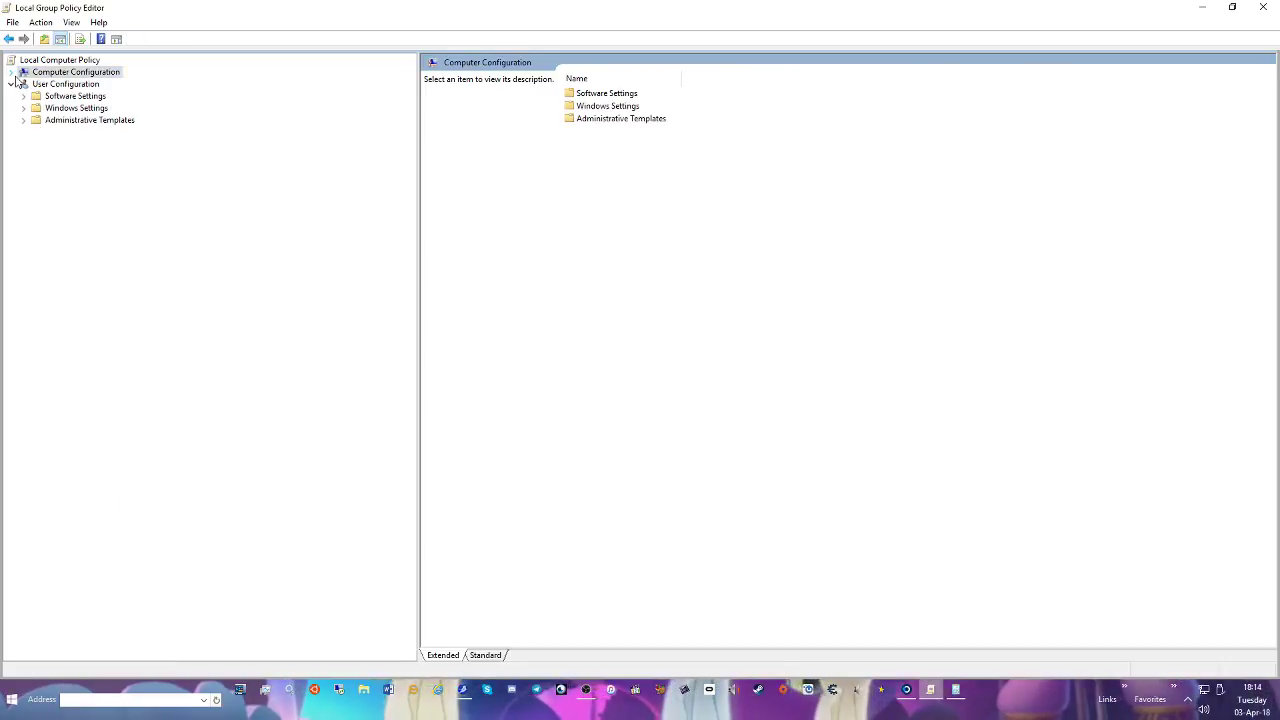
Look through Software Settings and Windows Settings under User Configuration, and expand its Administrative Templates branch
left_click(55, 85)
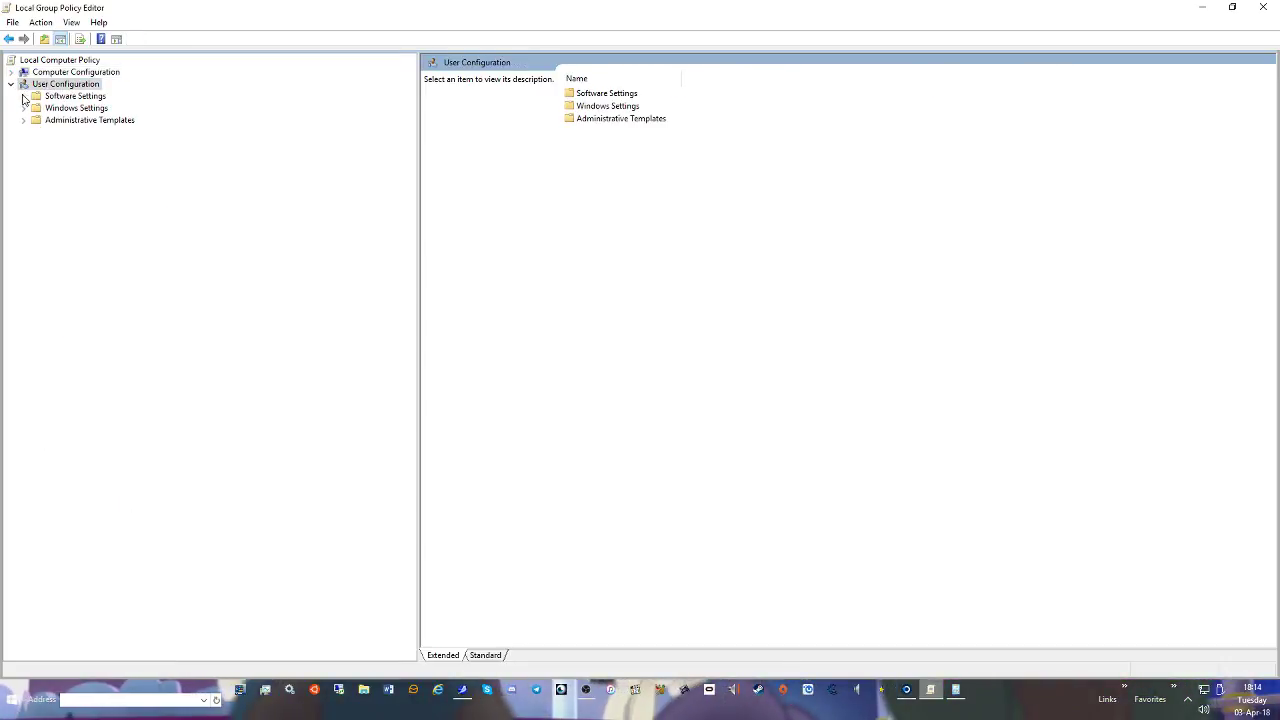
left_click(62, 97)
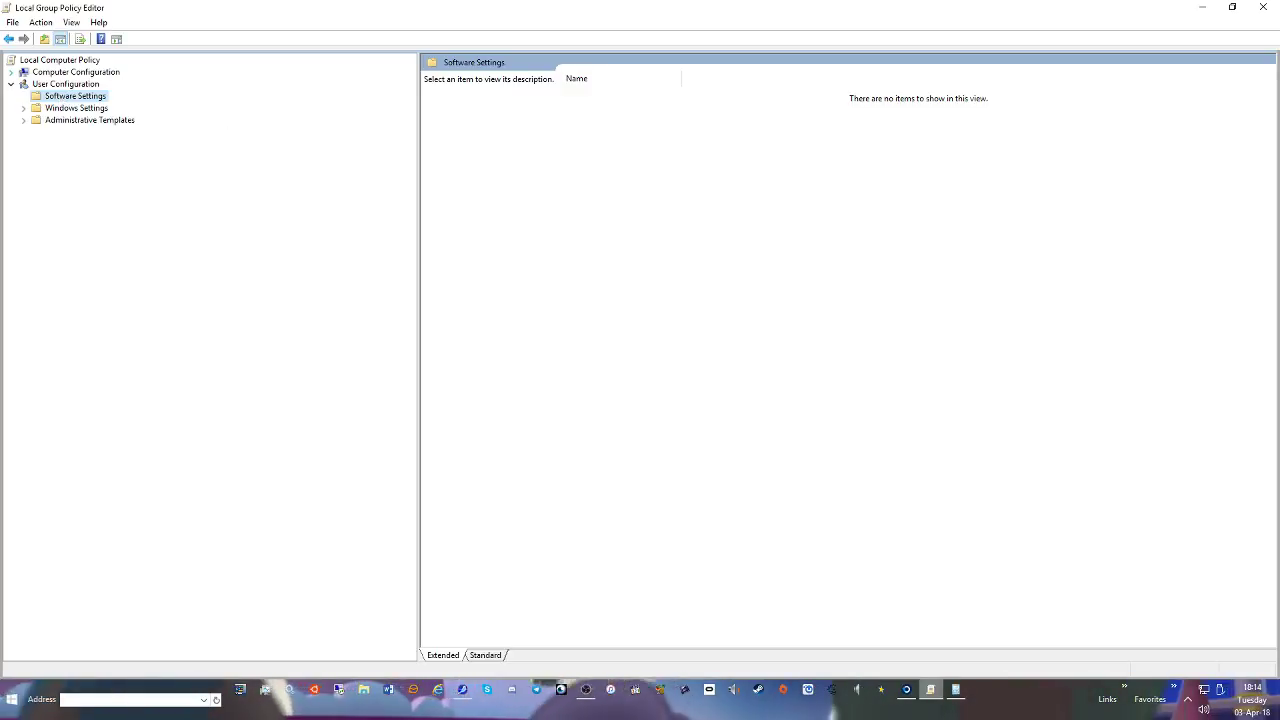
left_click(62, 108)
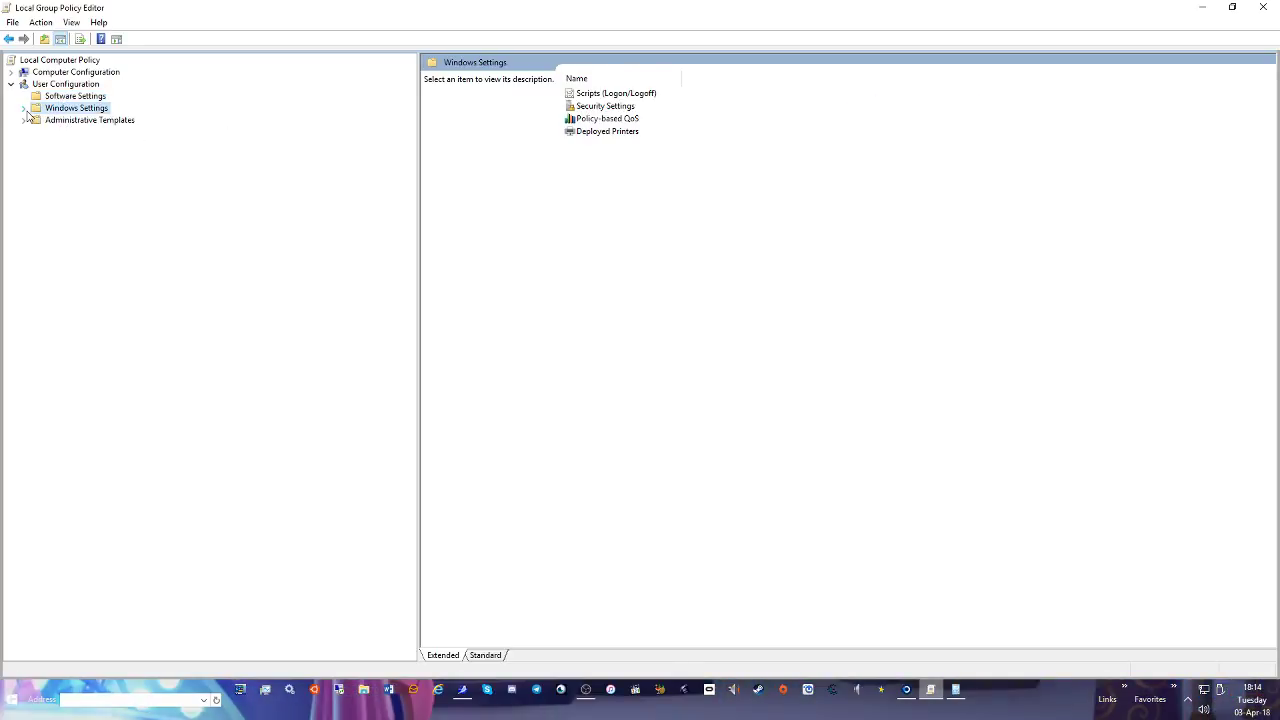
left_click(23, 108)
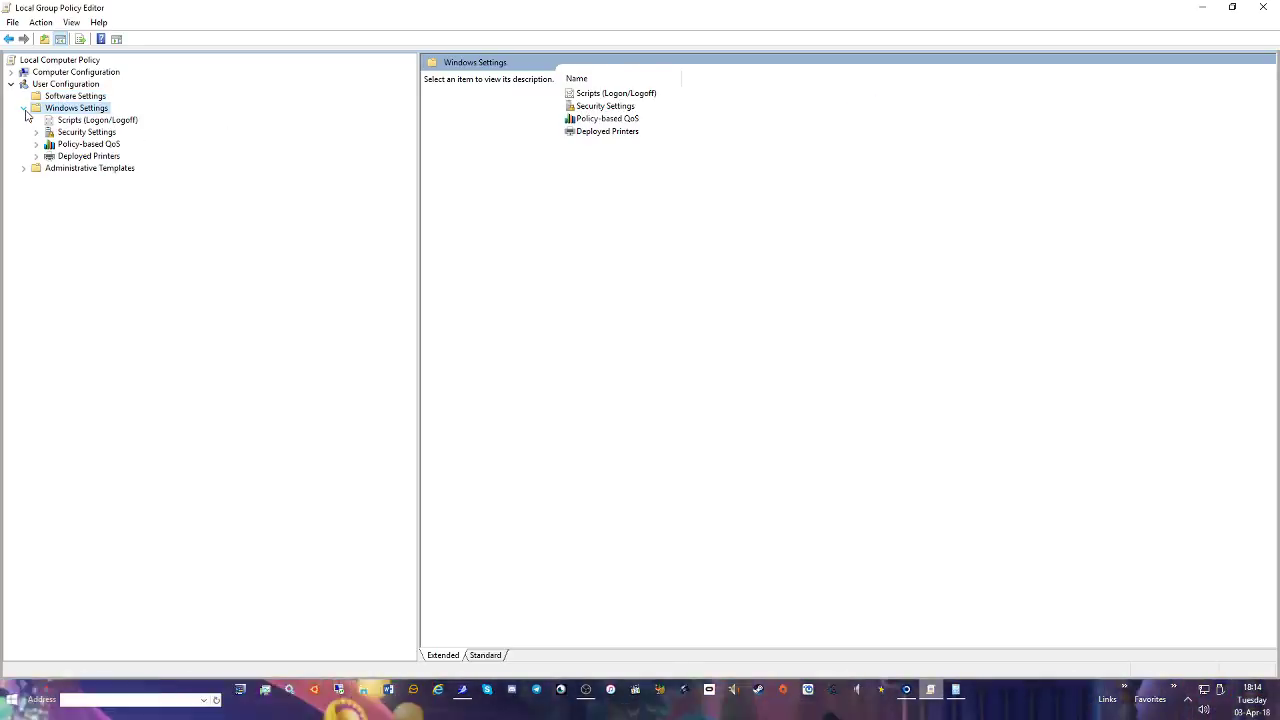
left_click(24, 168)
left_click(60, 168)
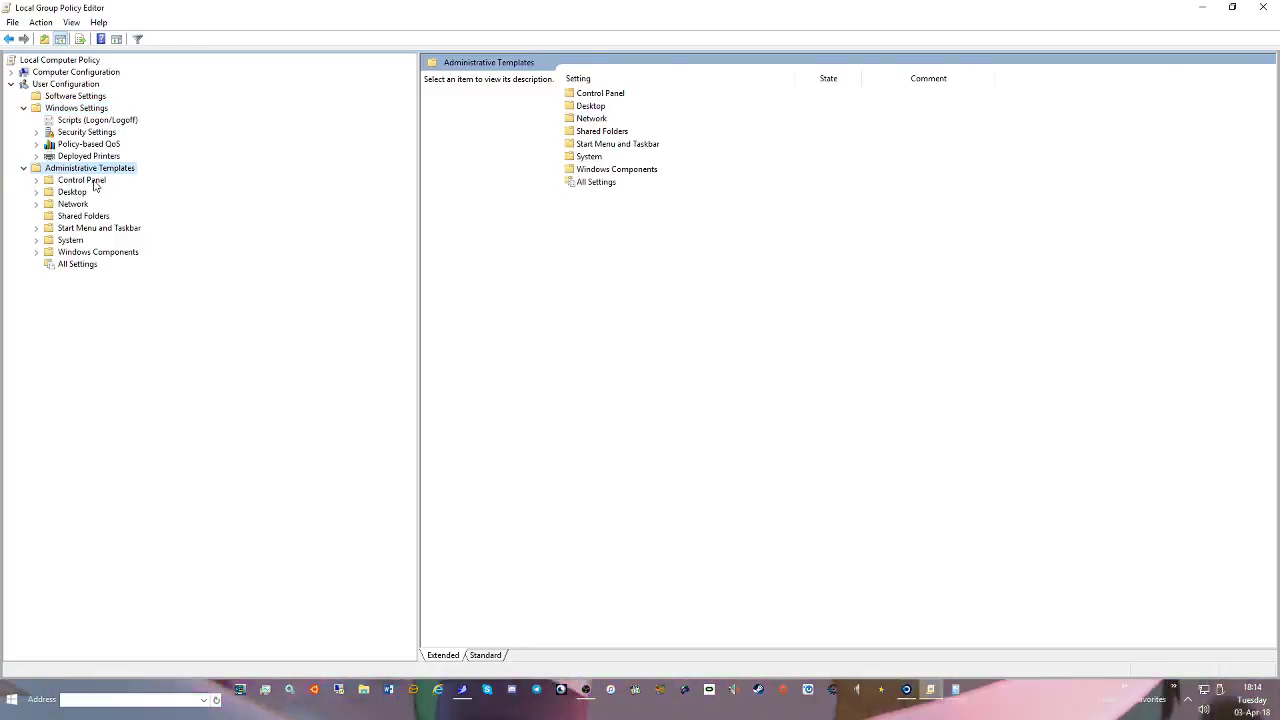
Open the "Always open All Control Panel Items when opening Control Panel" policy from the user-level Control Panel templates
left_click(62, 181)
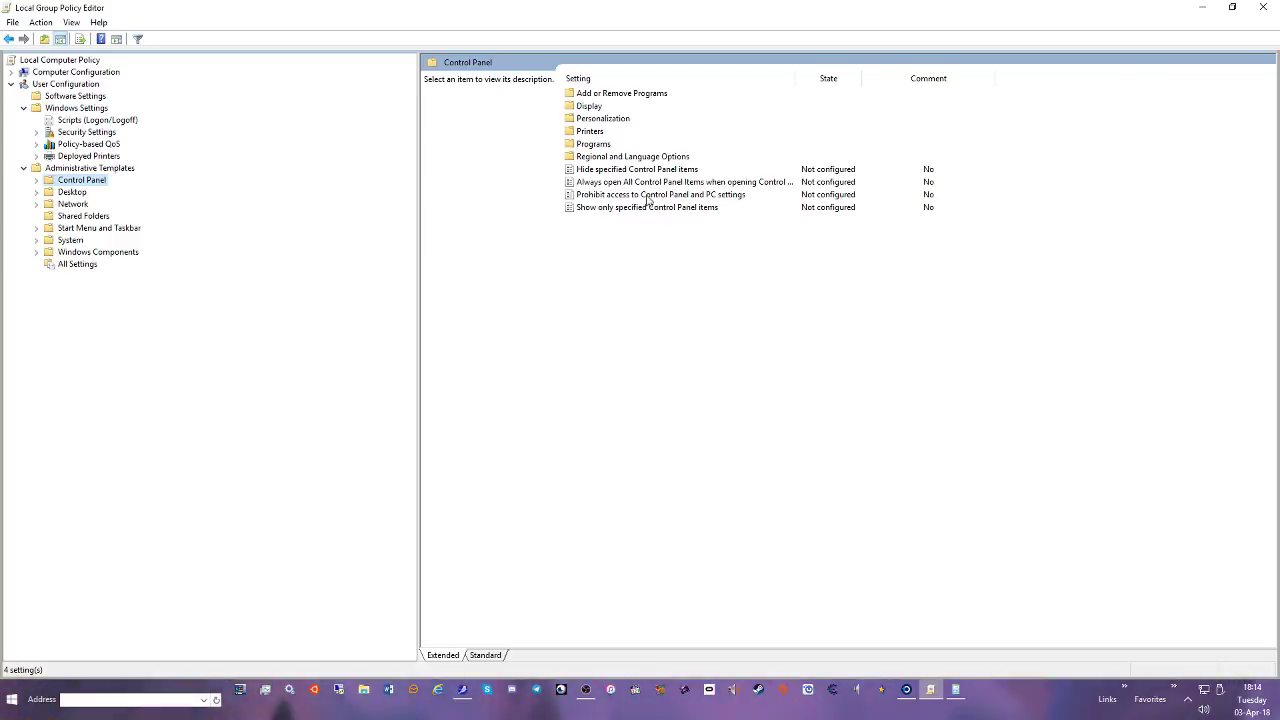
left_click(728, 186)
double_click(728, 186)
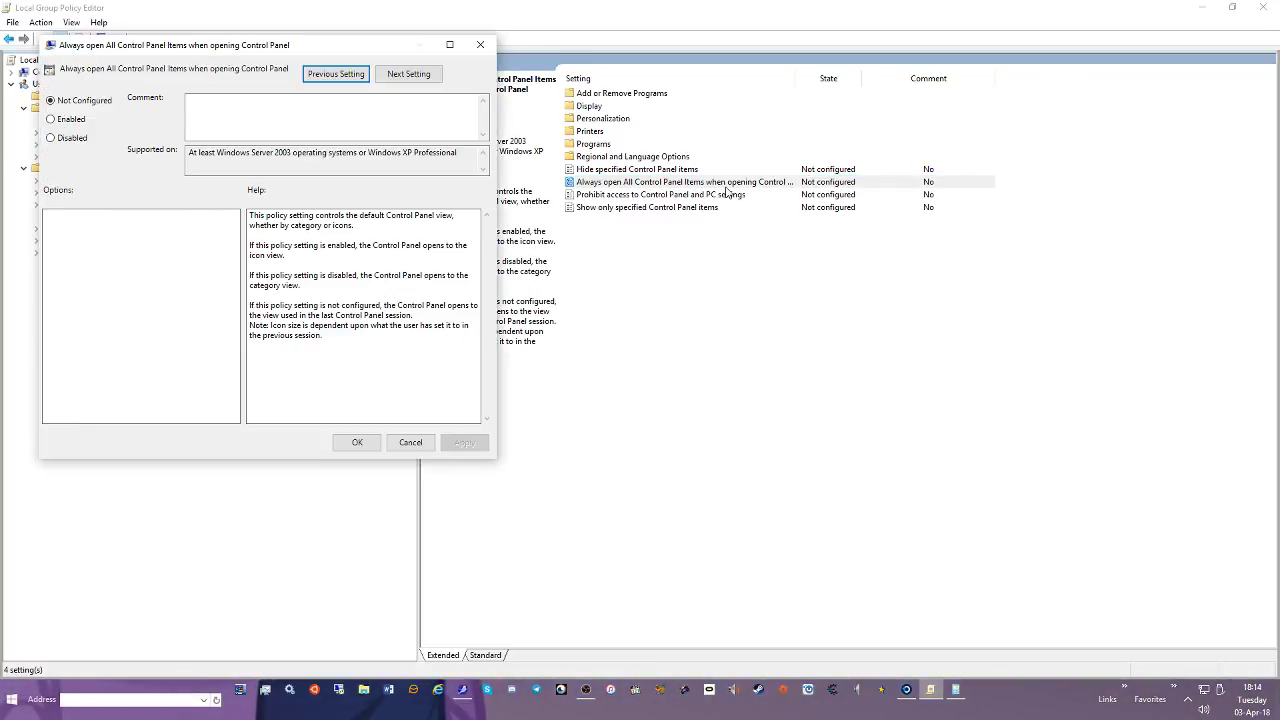
Enable the policy to always open All Control Panel Items when opening Control Panel, and reopen it to check the setting
left_click(464, 442)
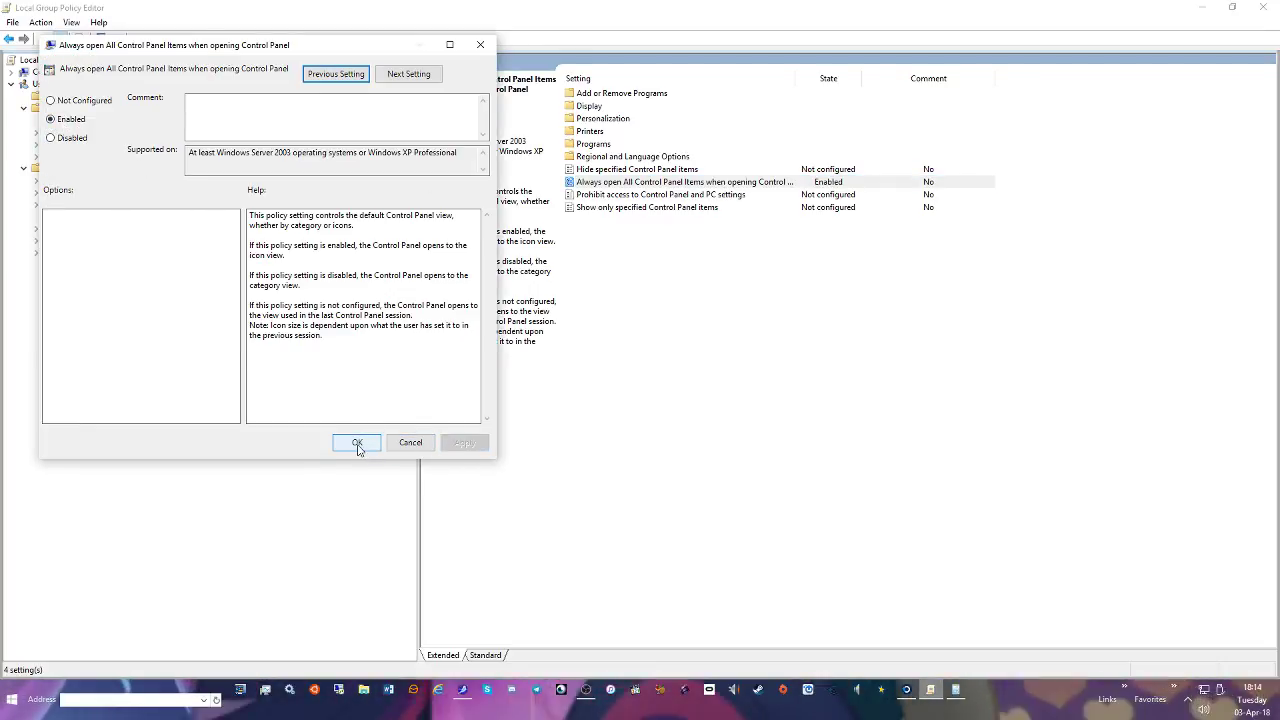
left_click(357, 442)
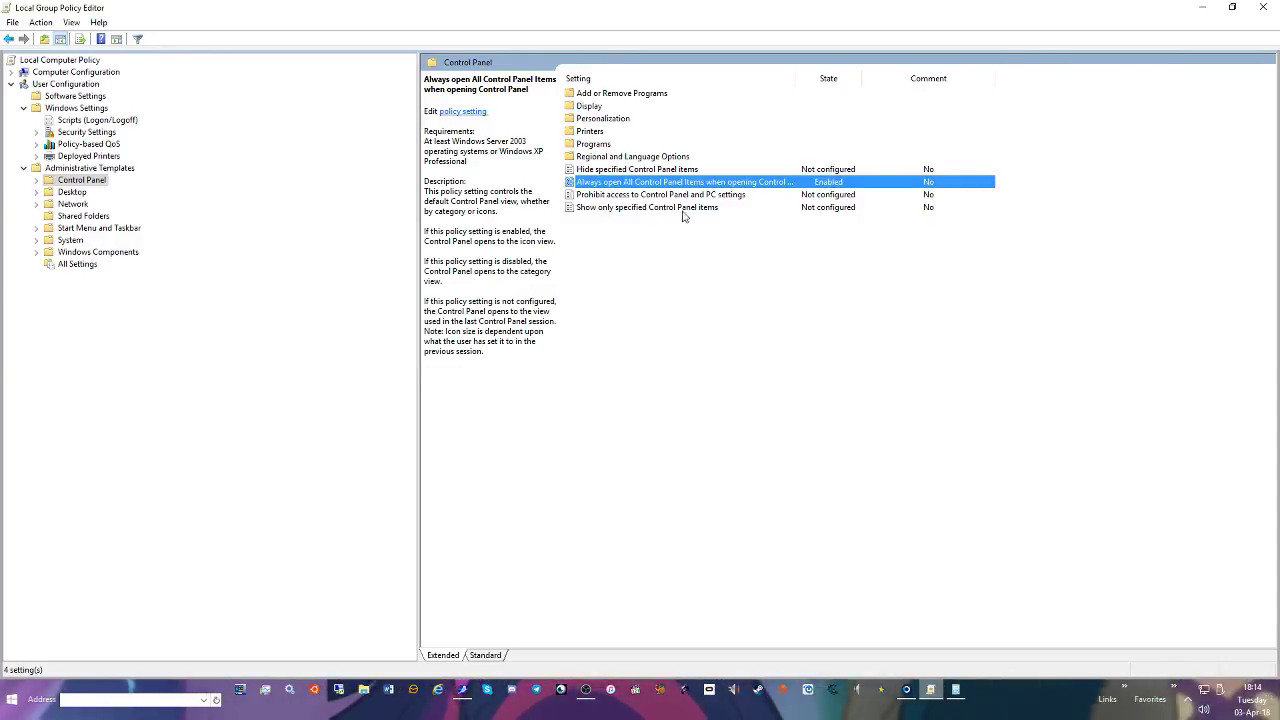
double_click(618, 186)
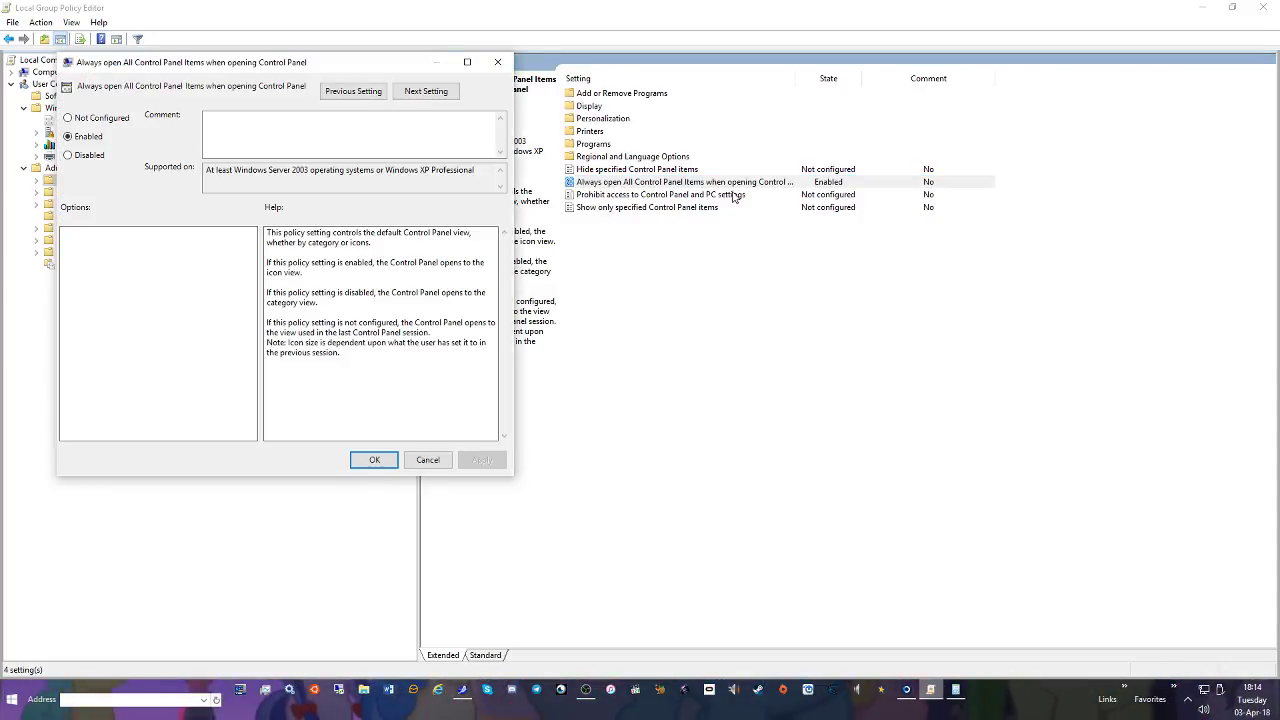
left_click(412, 459)
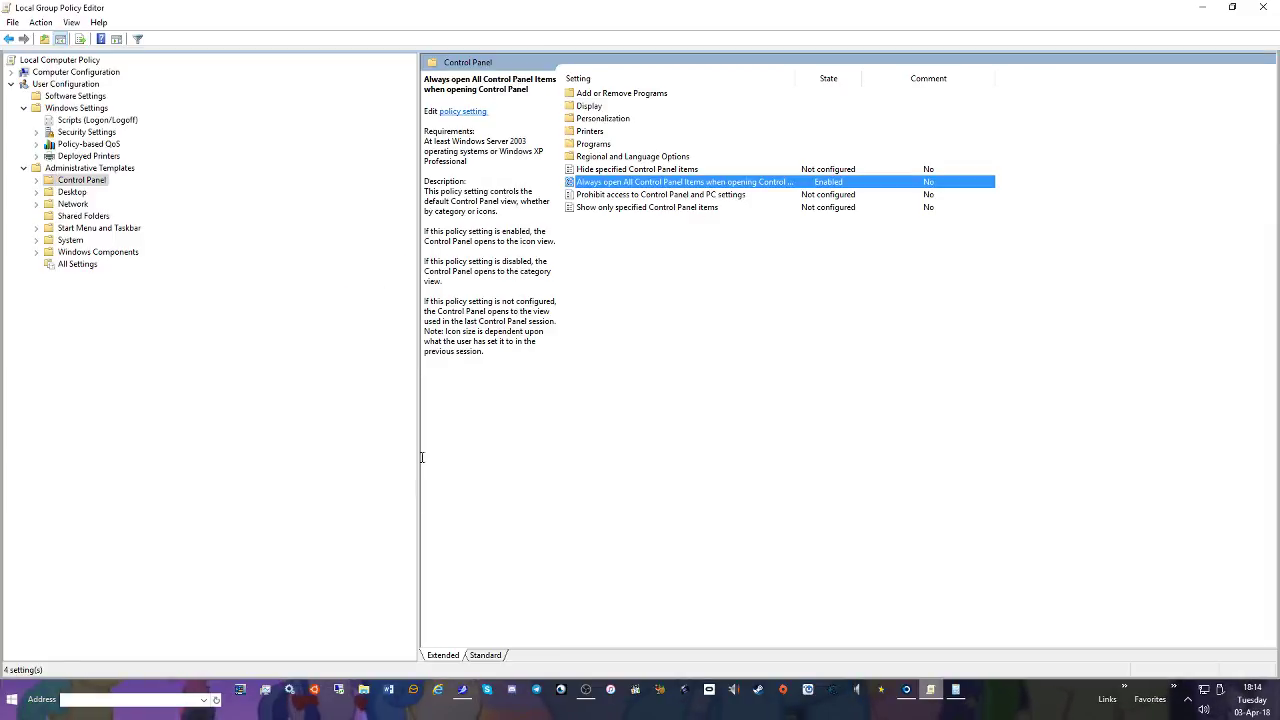
Open Control Panel from Windows to check which view it uses, and close it again
left_click(12, 699)
left_click(12, 699)
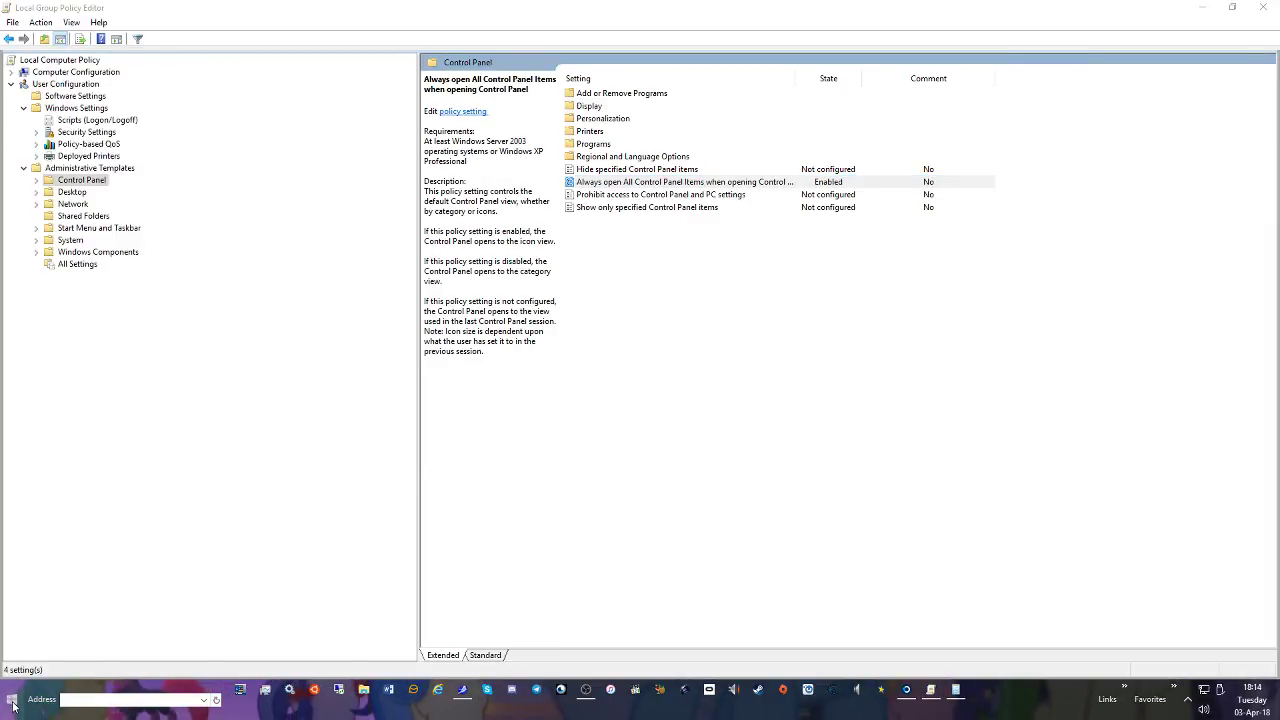
left_click(12, 699)
right_click(235, 399)
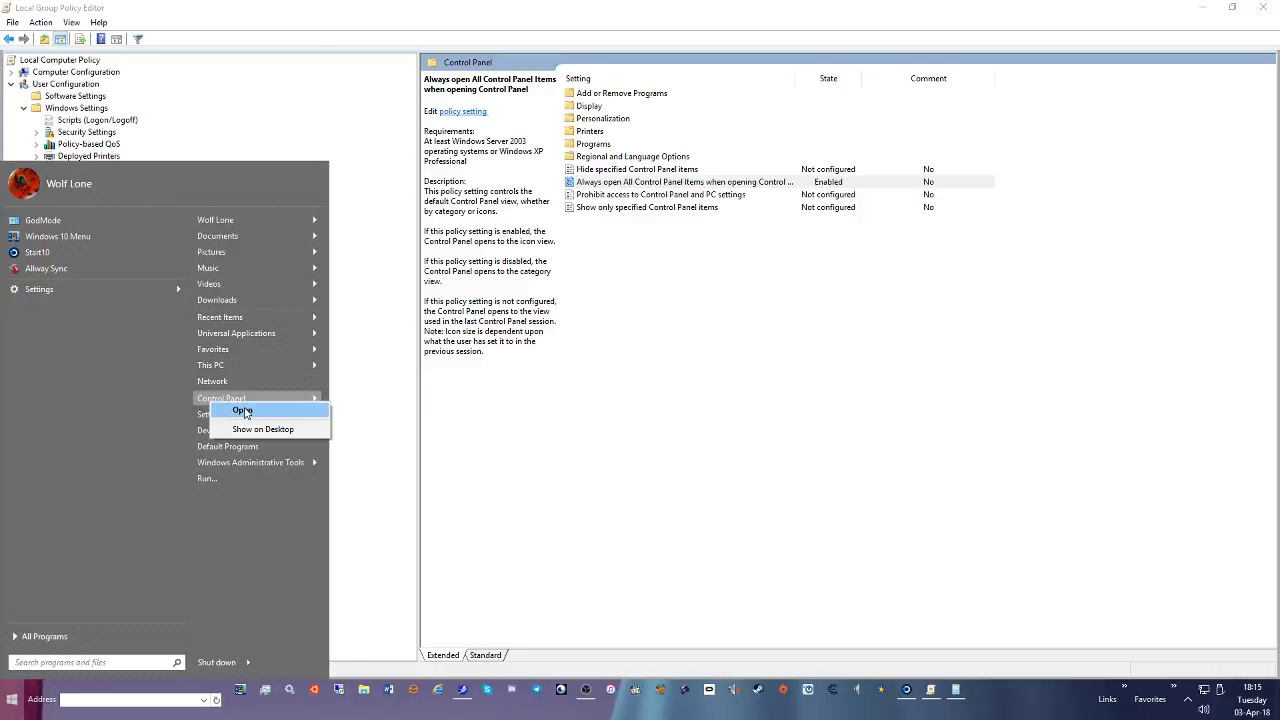
left_click(252, 417)
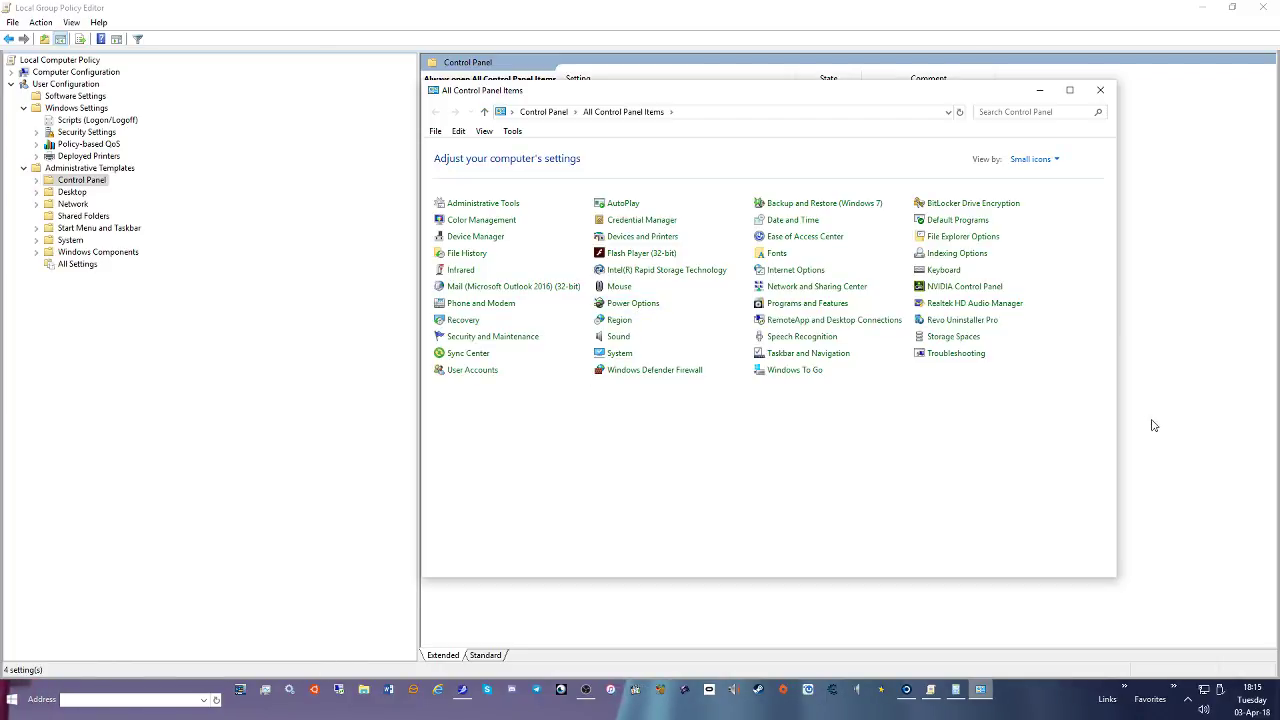
left_click(1100, 90)
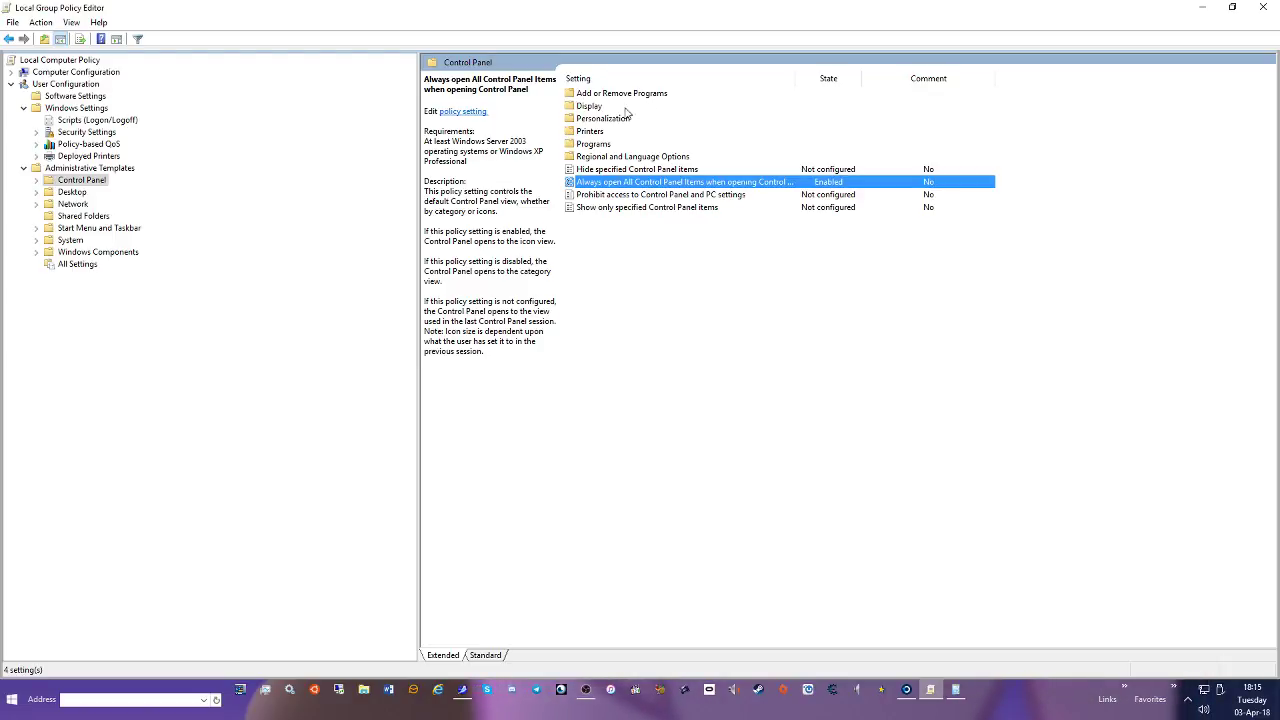
Review the Display, Personalization, Printers, Programs, and Regional and Language Options policies under Control Panel
double_click(594, 107)
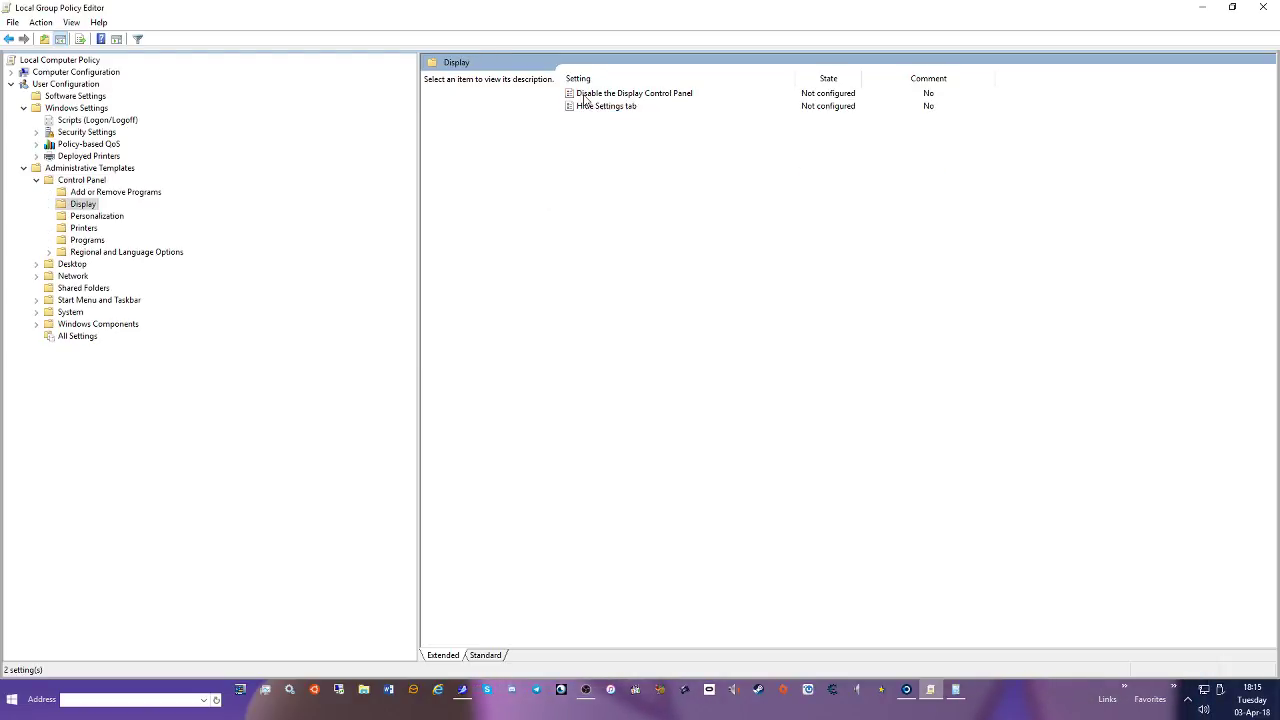
key("BackSpace")
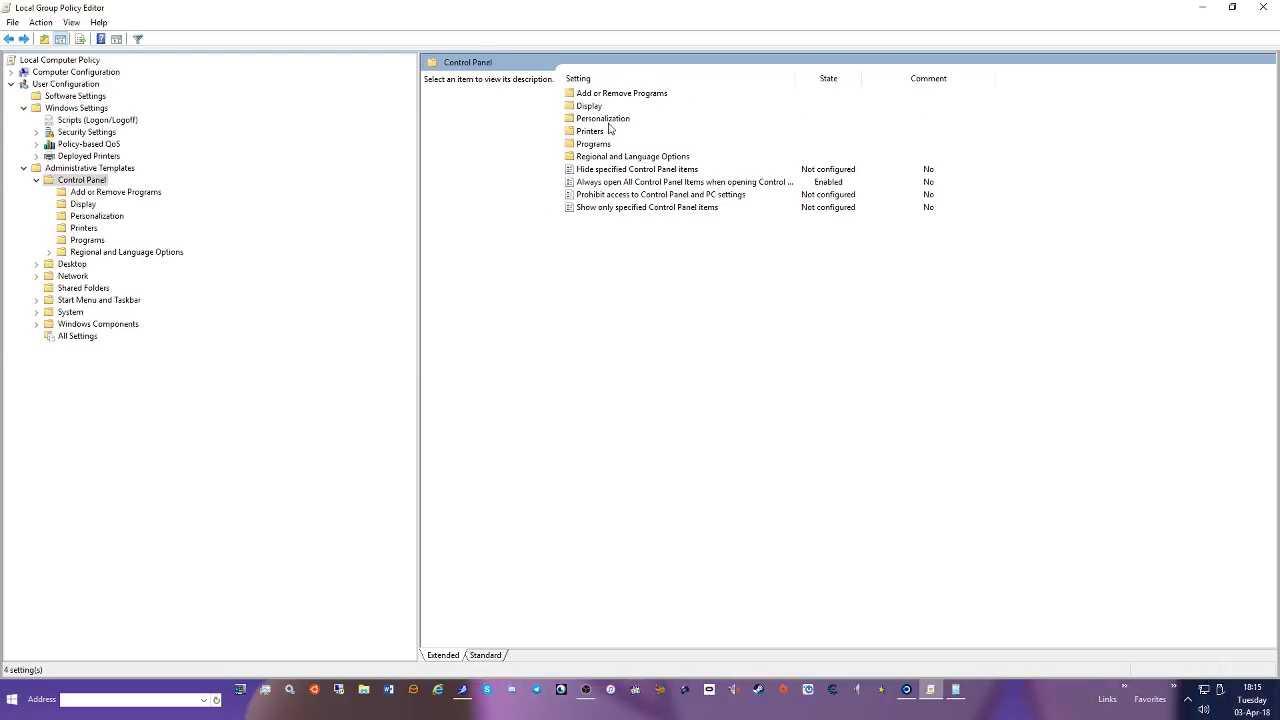
double_click(607, 120)
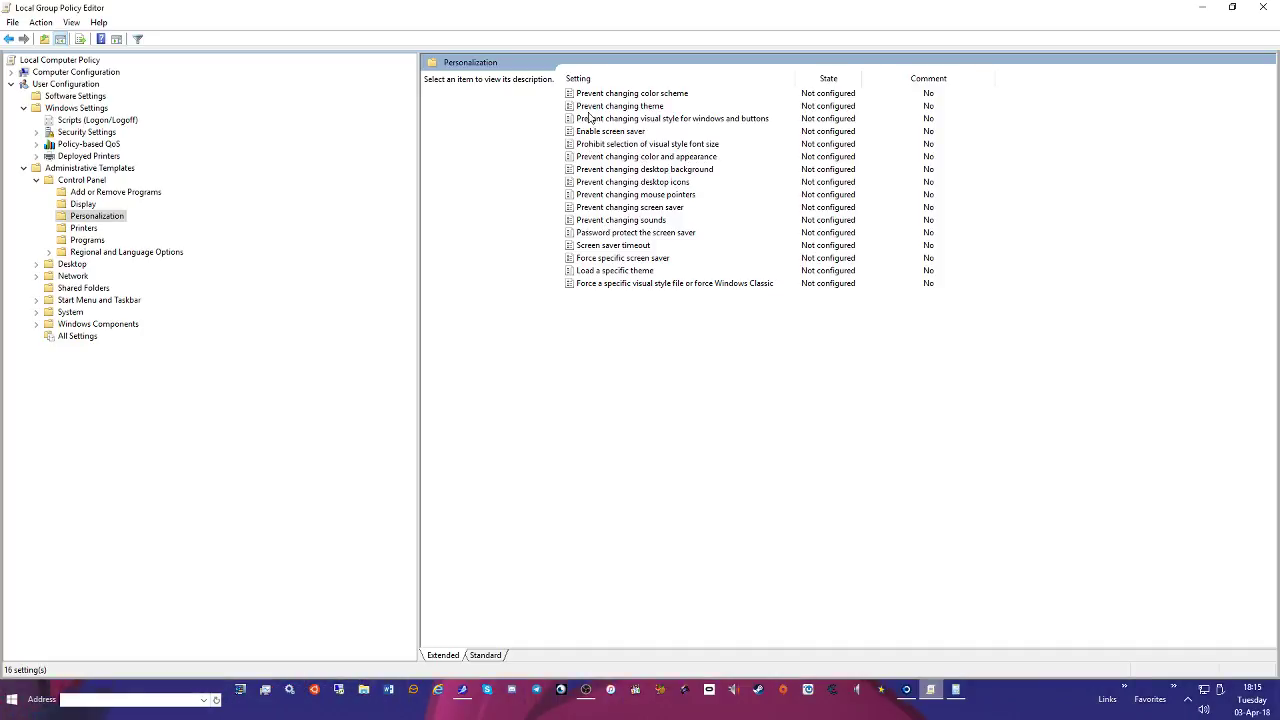
left_click(84, 228)
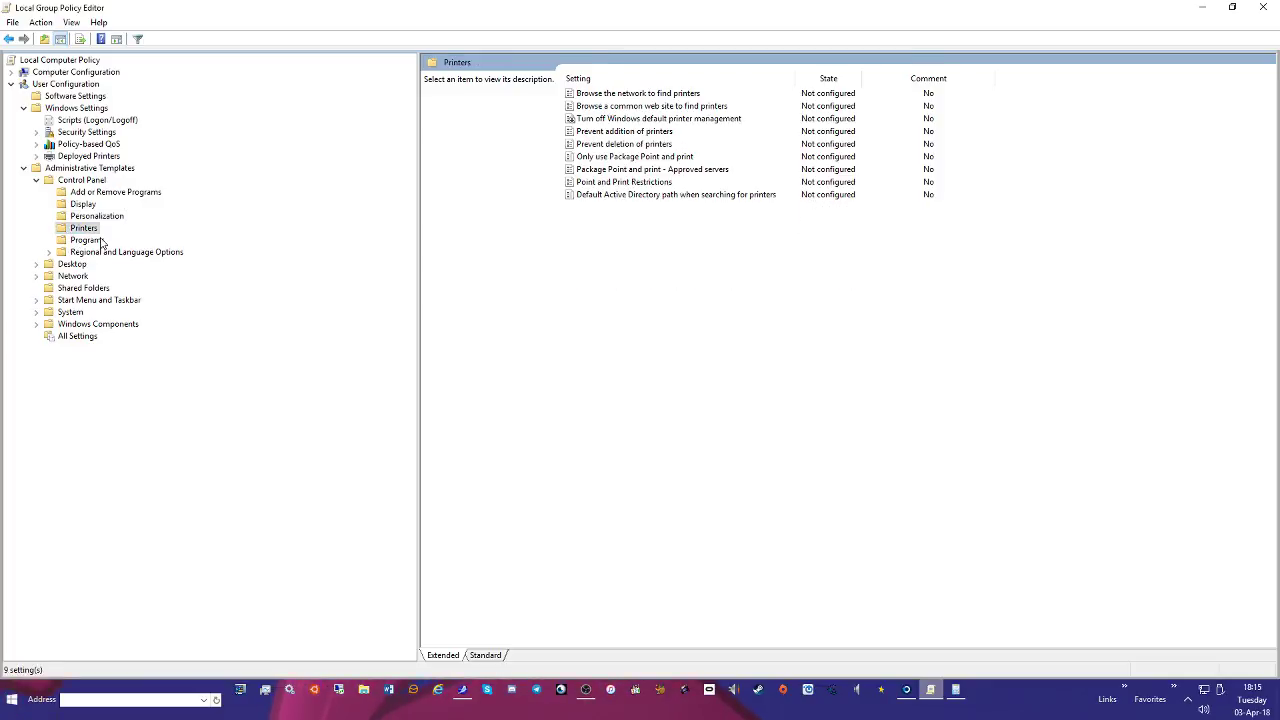
left_click(88, 240)
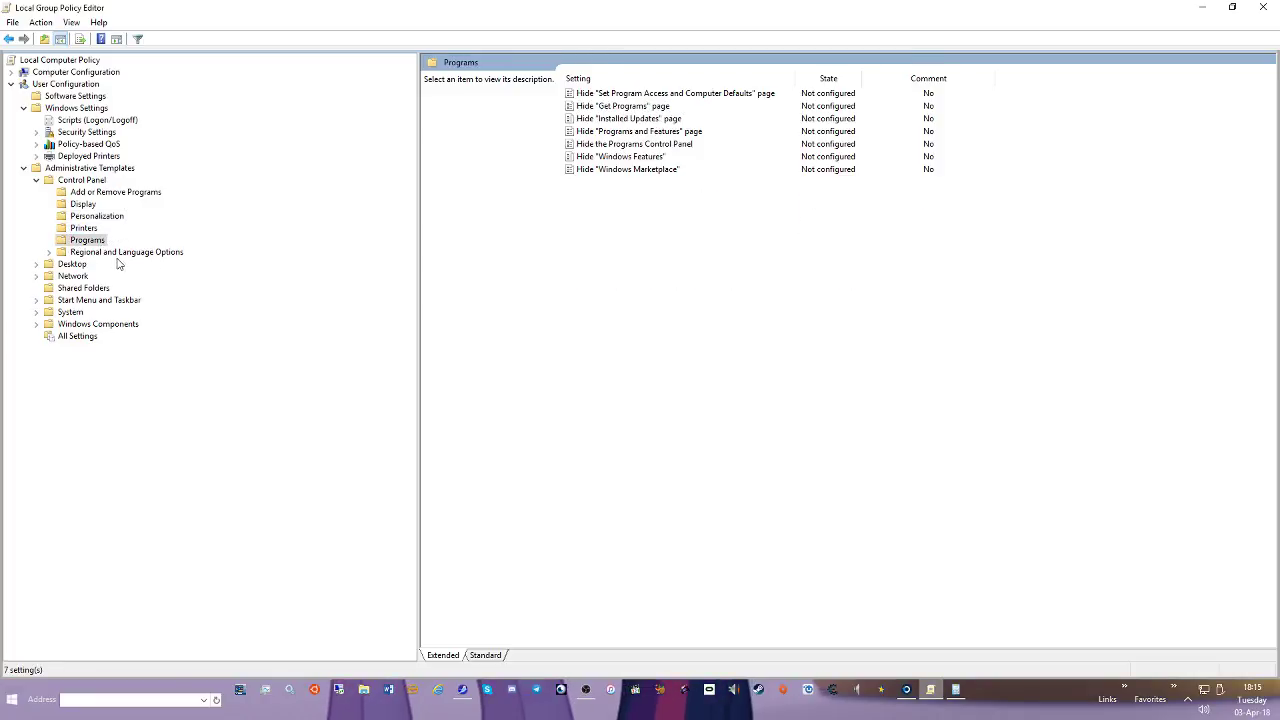
left_click(104, 255)
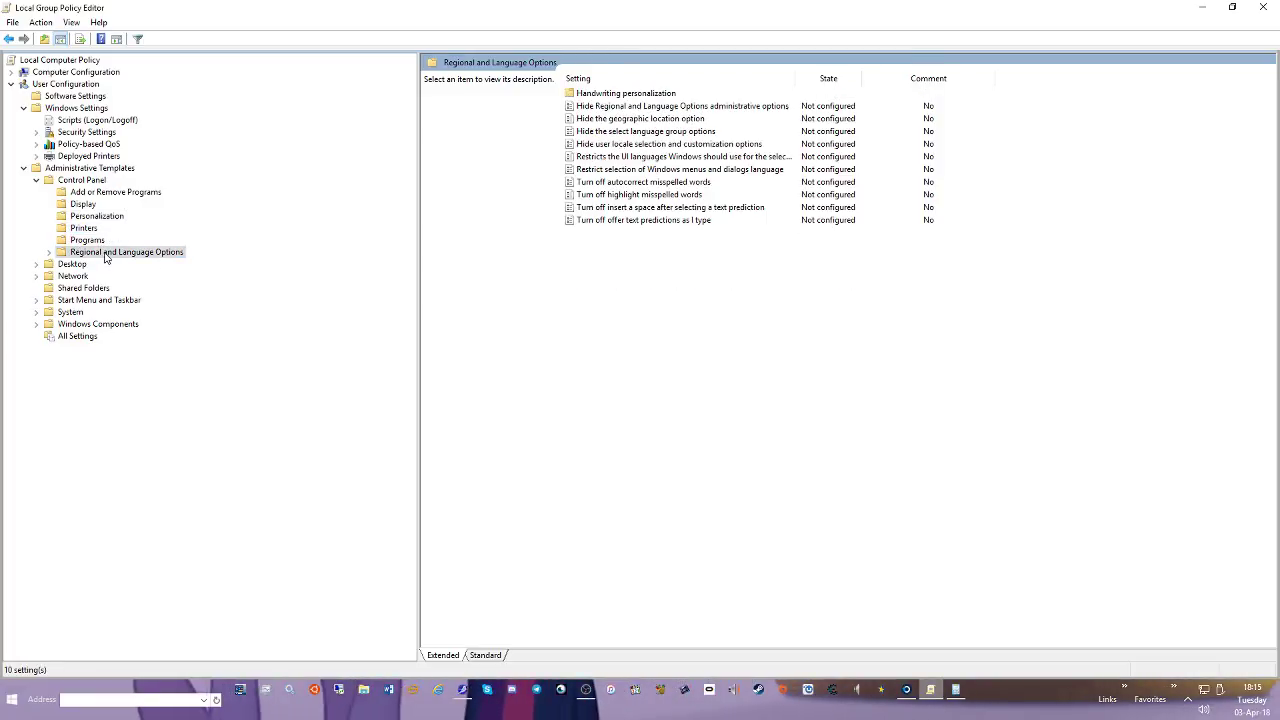
Look through the user Desktop and Active Directory policies, and set Enable Active Desktop in the Desktop subfolder to Disabled
double_click(48, 264)
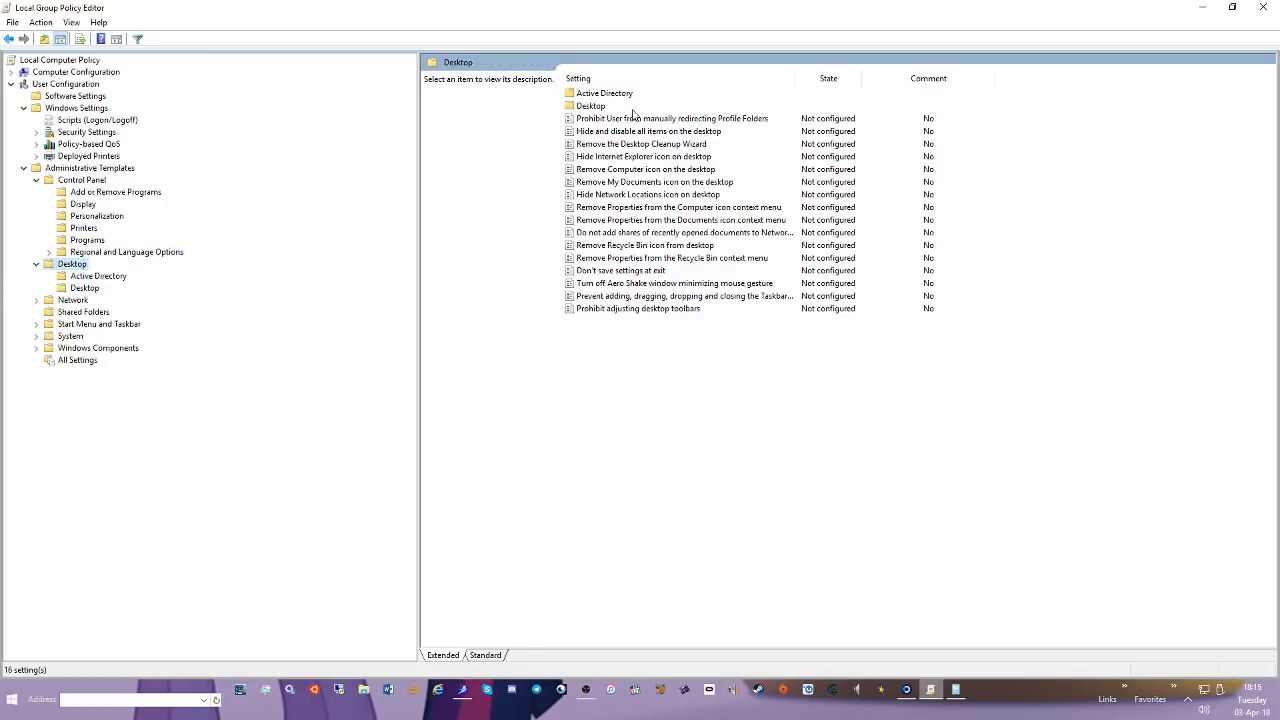
double_click(571, 94)
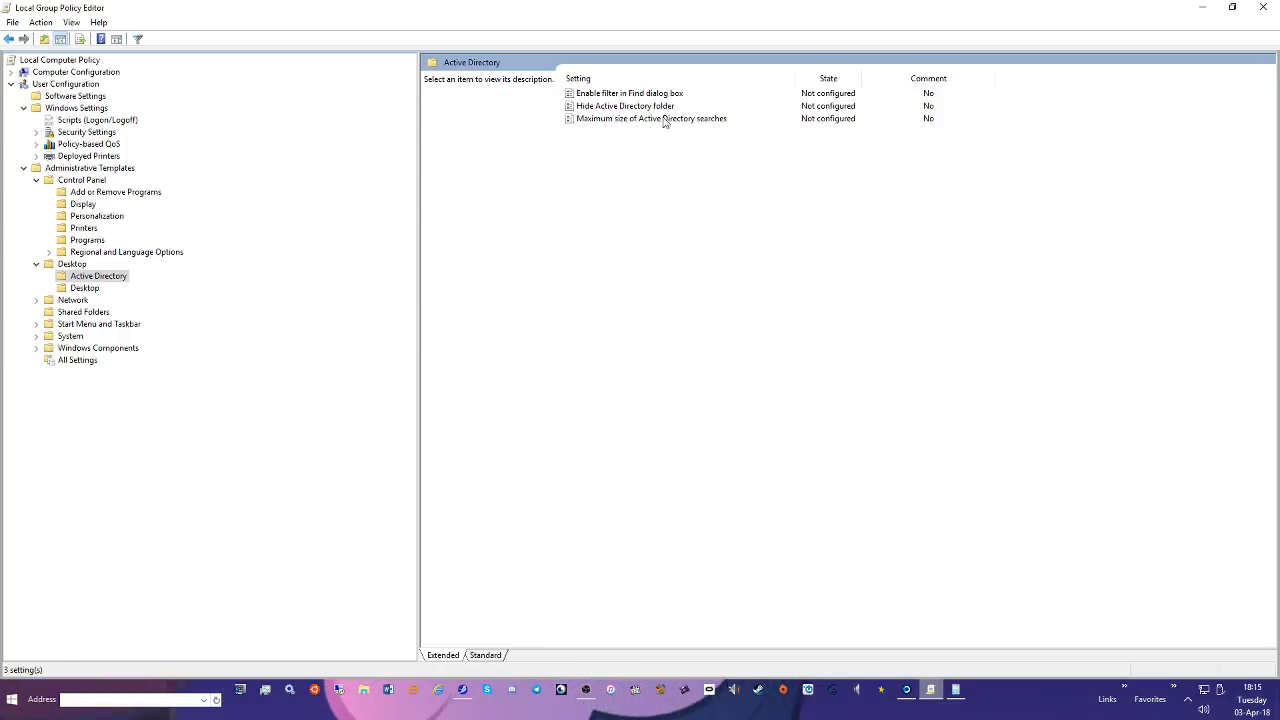
key("BackSpace")
double_click(597, 106)
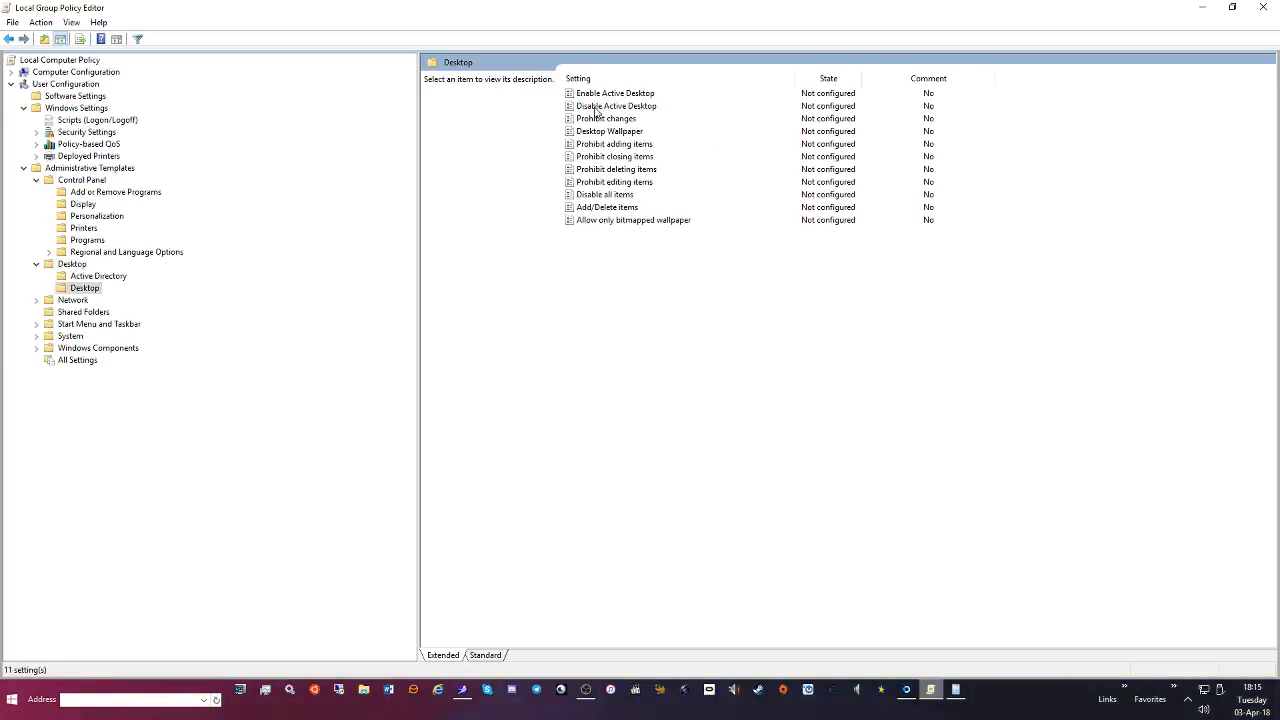
double_click(650, 94)
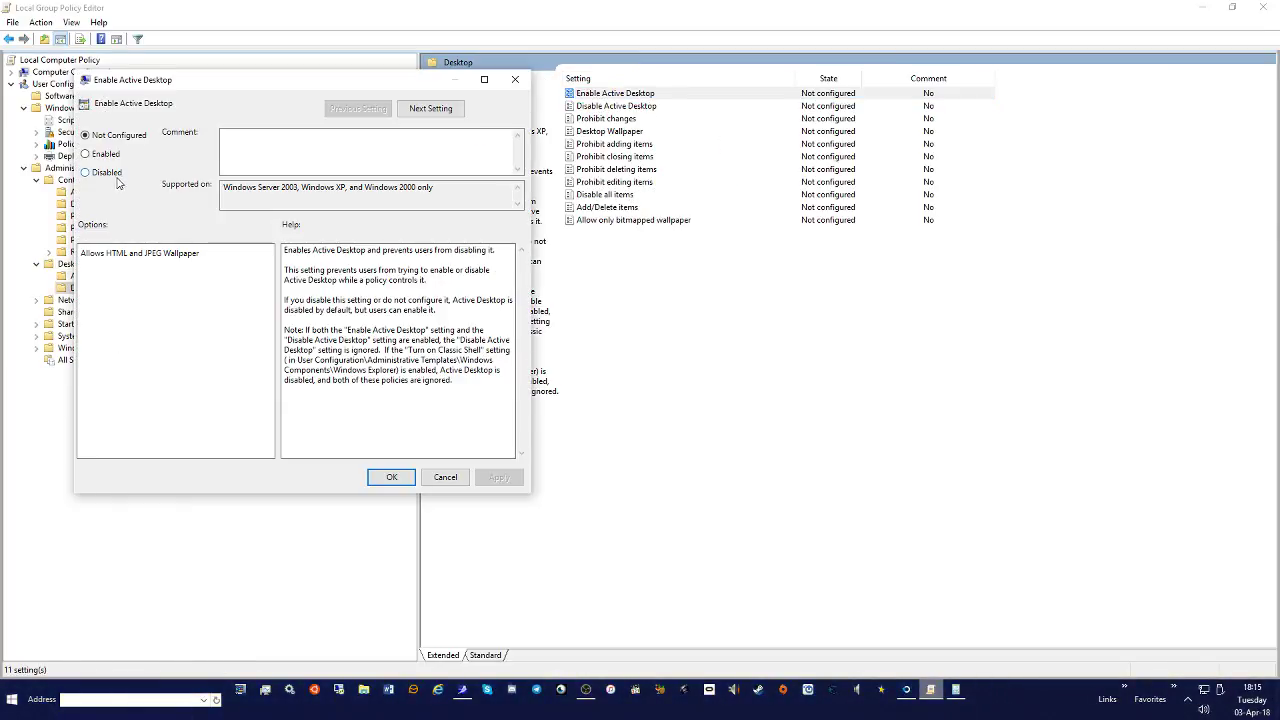
left_click(104, 172)
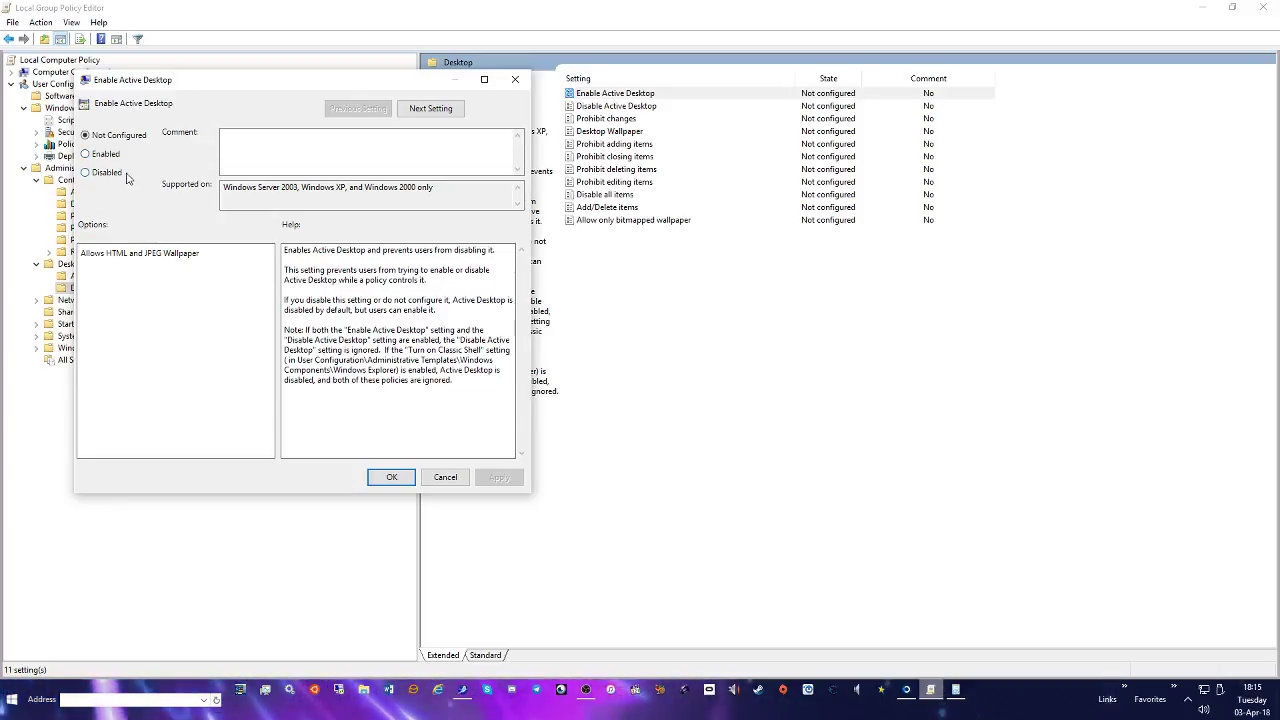
left_click(494, 482)
Set the Disable Active Desktop policy to Enabled, and view the Desktop Wallpaper policy without changing it
left_click(432, 108)
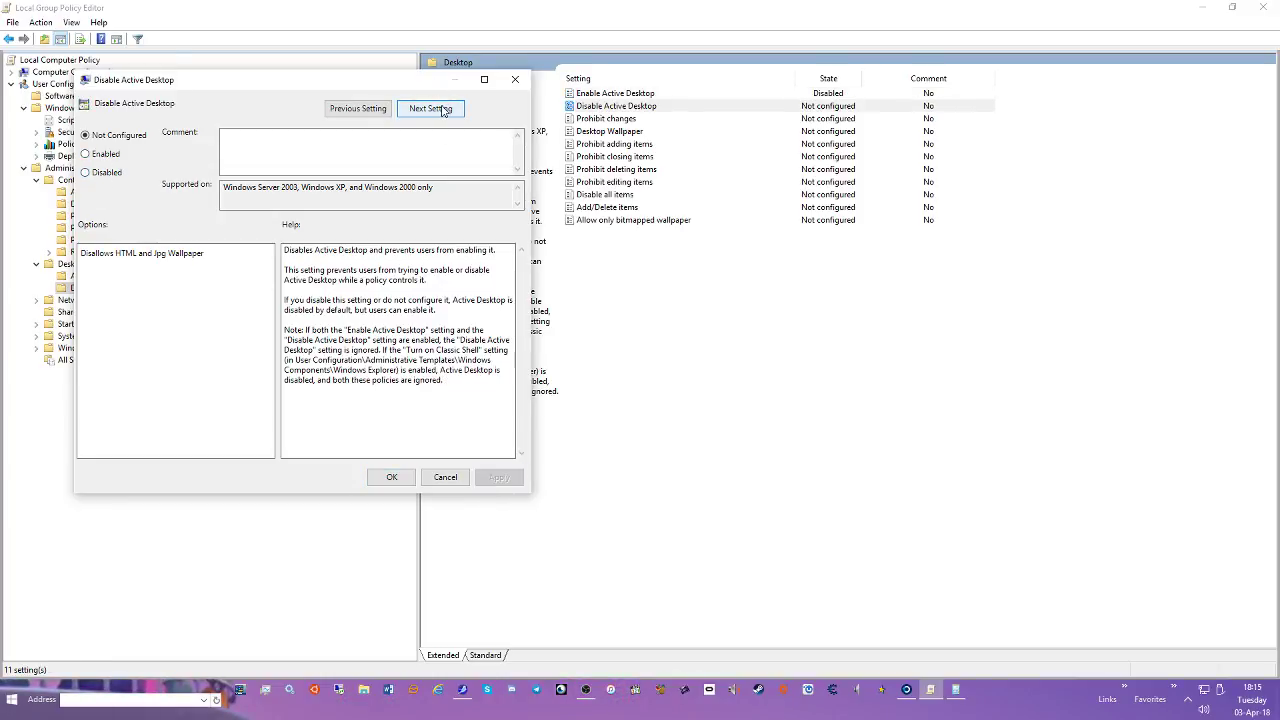
left_click(99, 156)
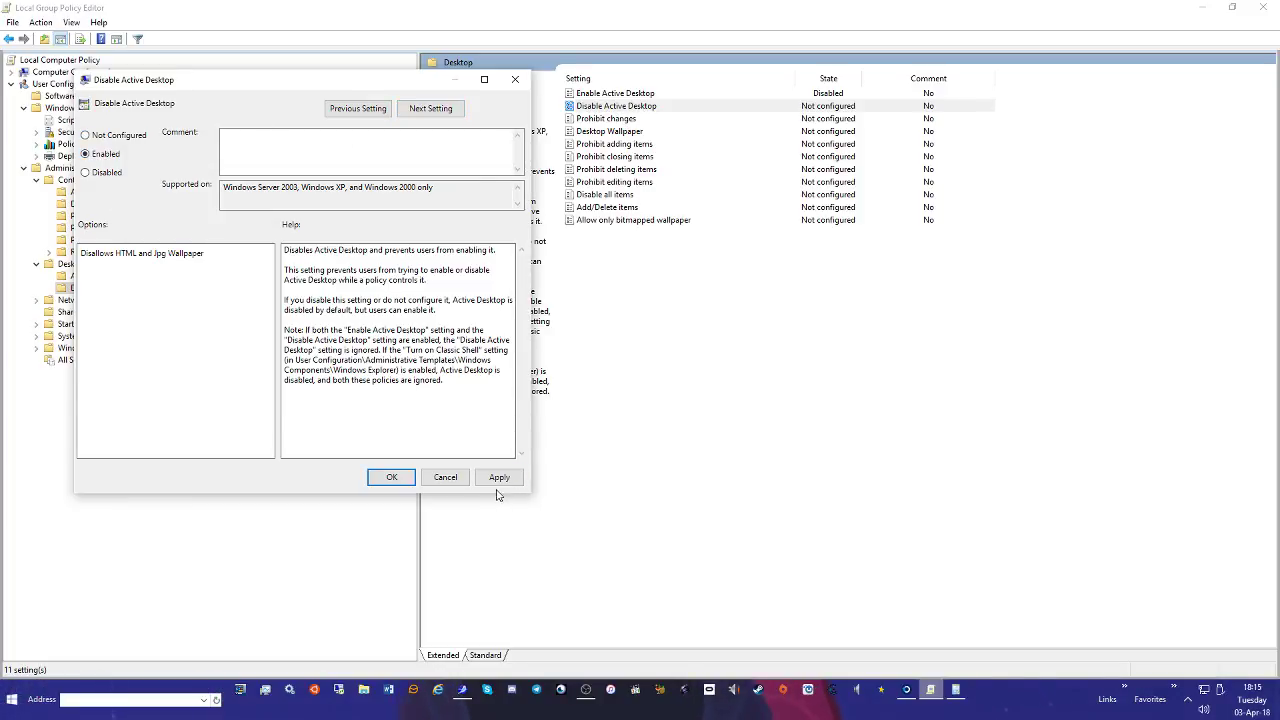
left_click(499, 477)
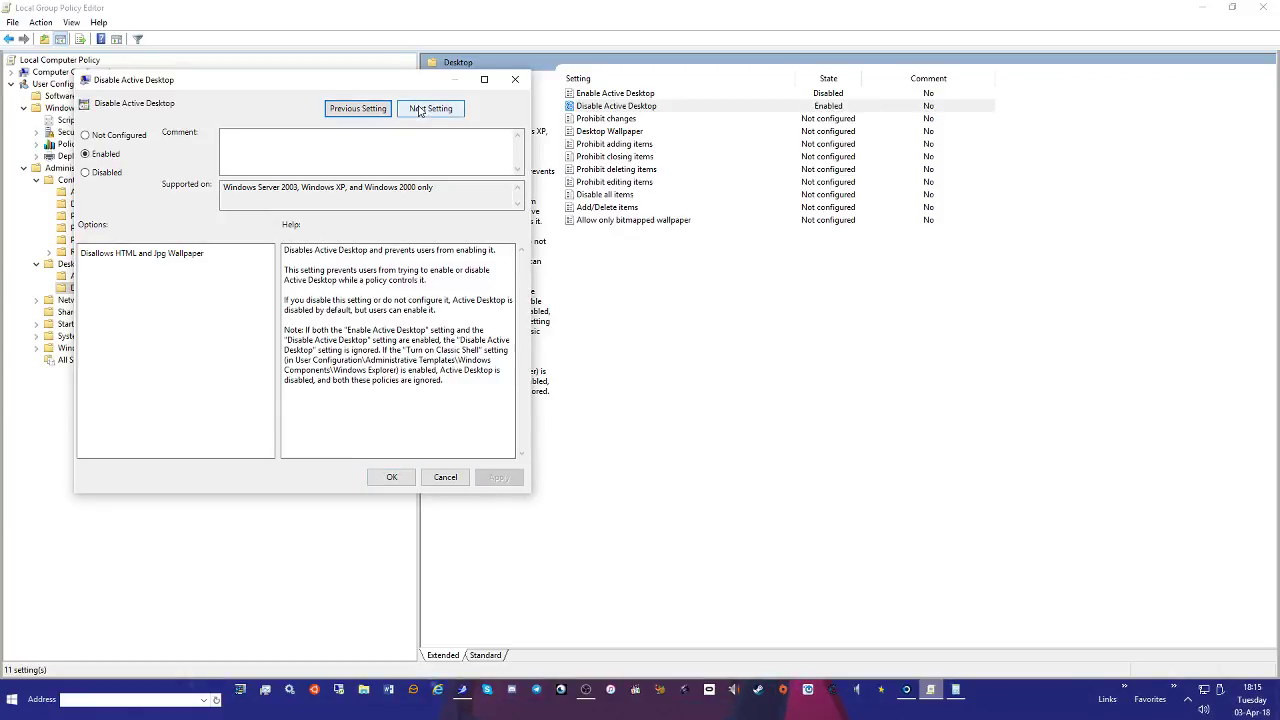
left_click(419, 111)
left_click(419, 111)
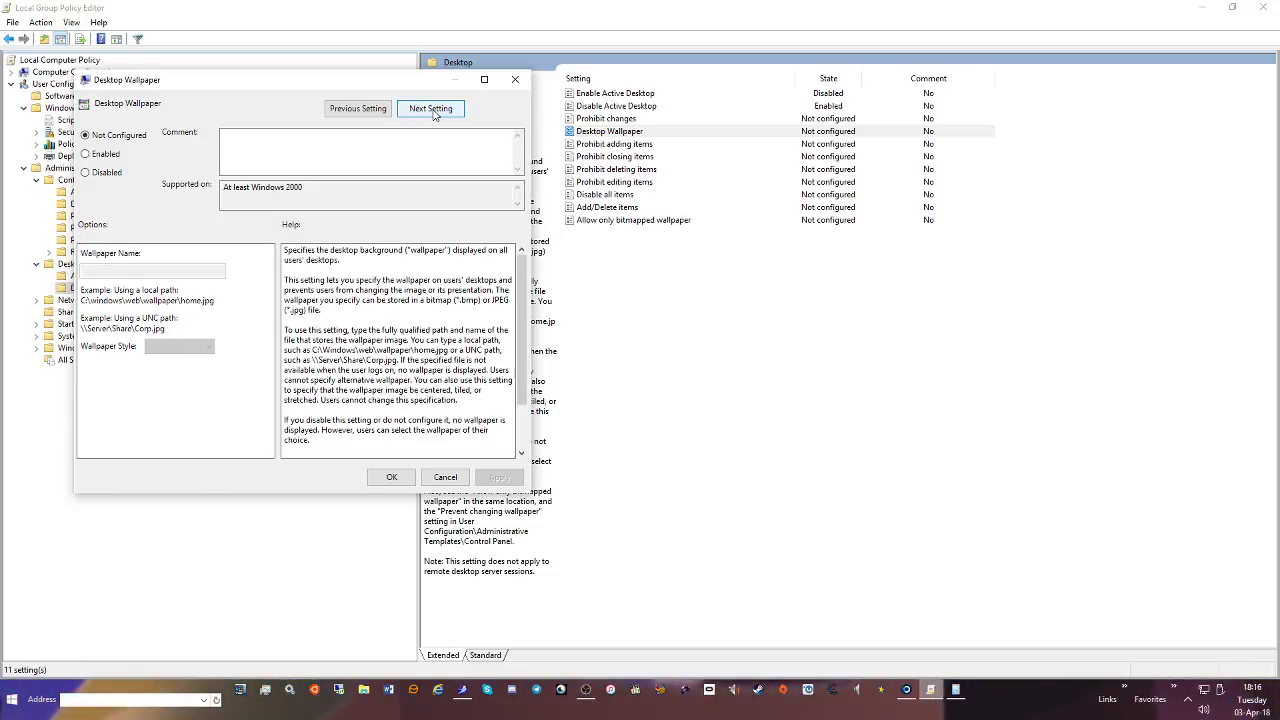
left_click(445, 477)
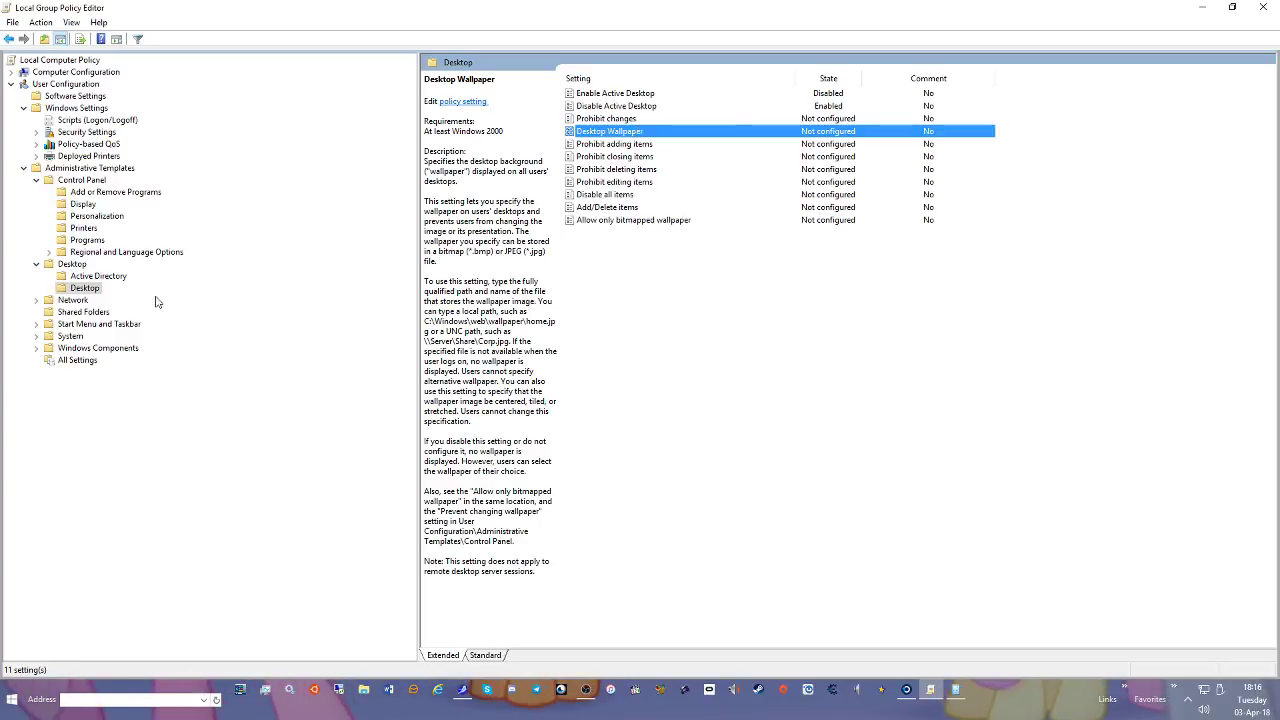
Review the Network Connections, Offline Files, Windows Connect Now and Shared Folders policies, widening the setting names for reading
left_click(48, 302)
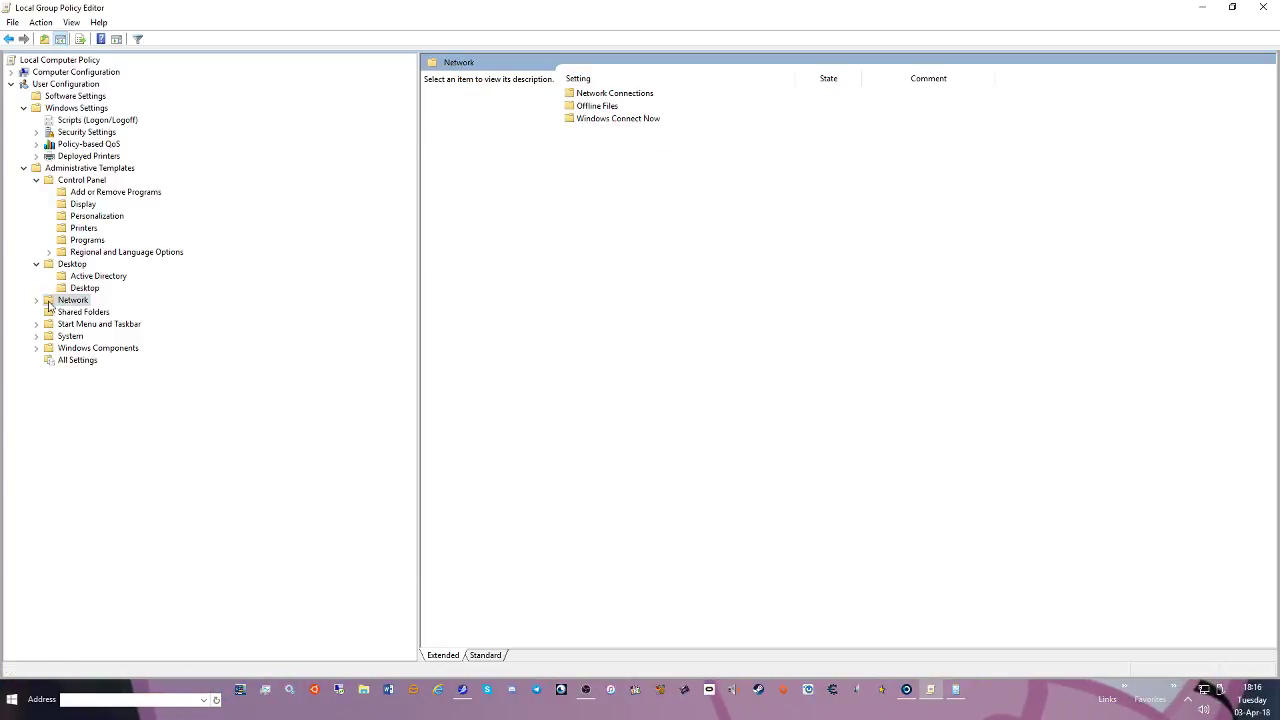
double_click(580, 94)
left_click_drag(797, 80, 916, 82)
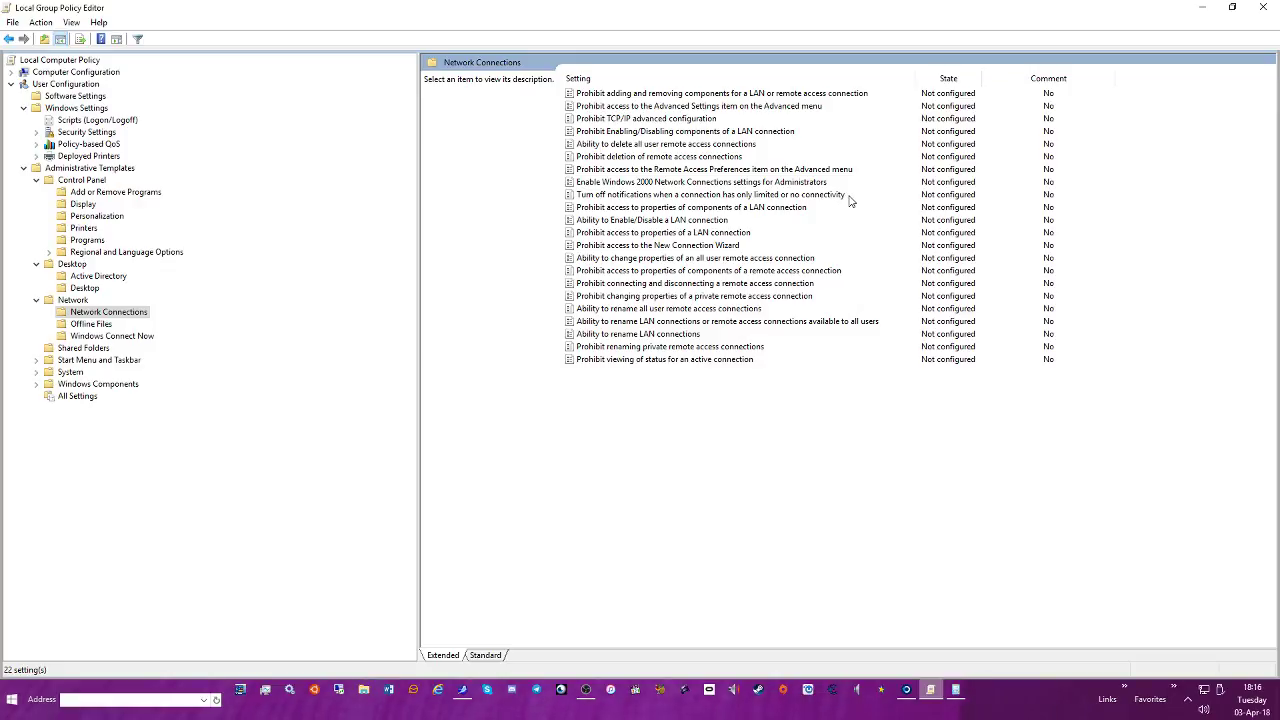
left_click(100, 324)
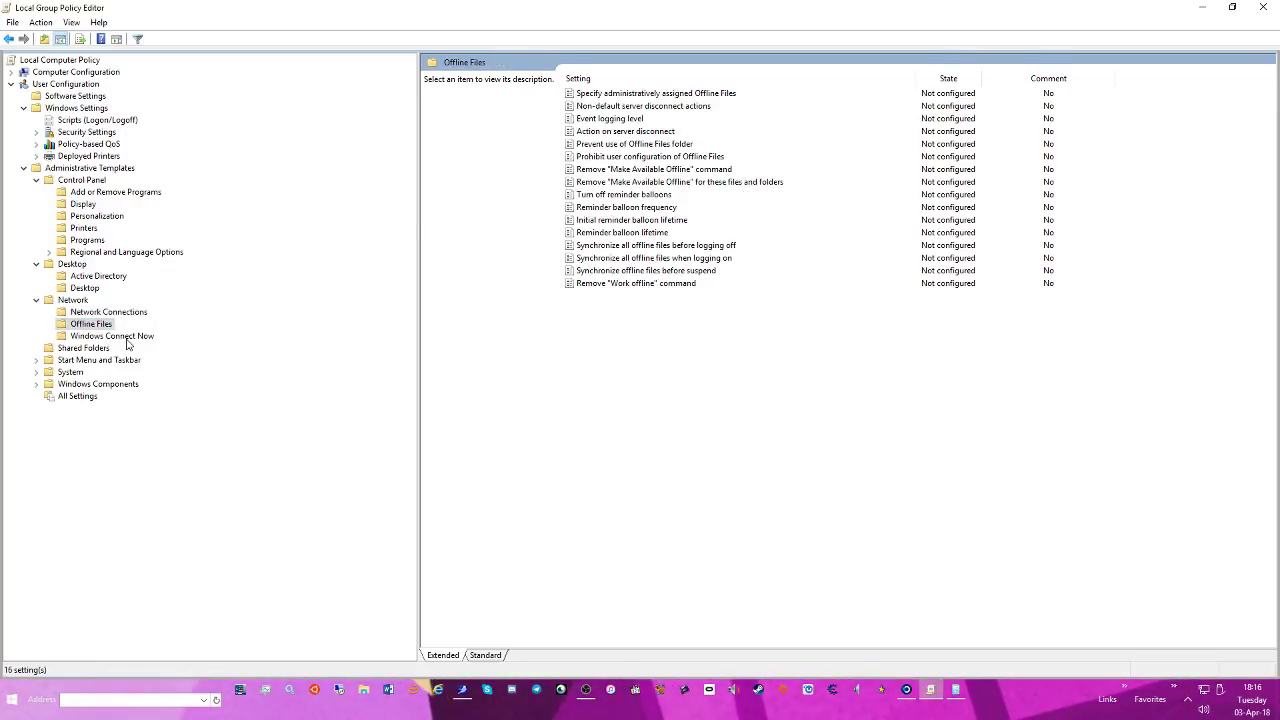
left_click(118, 336)
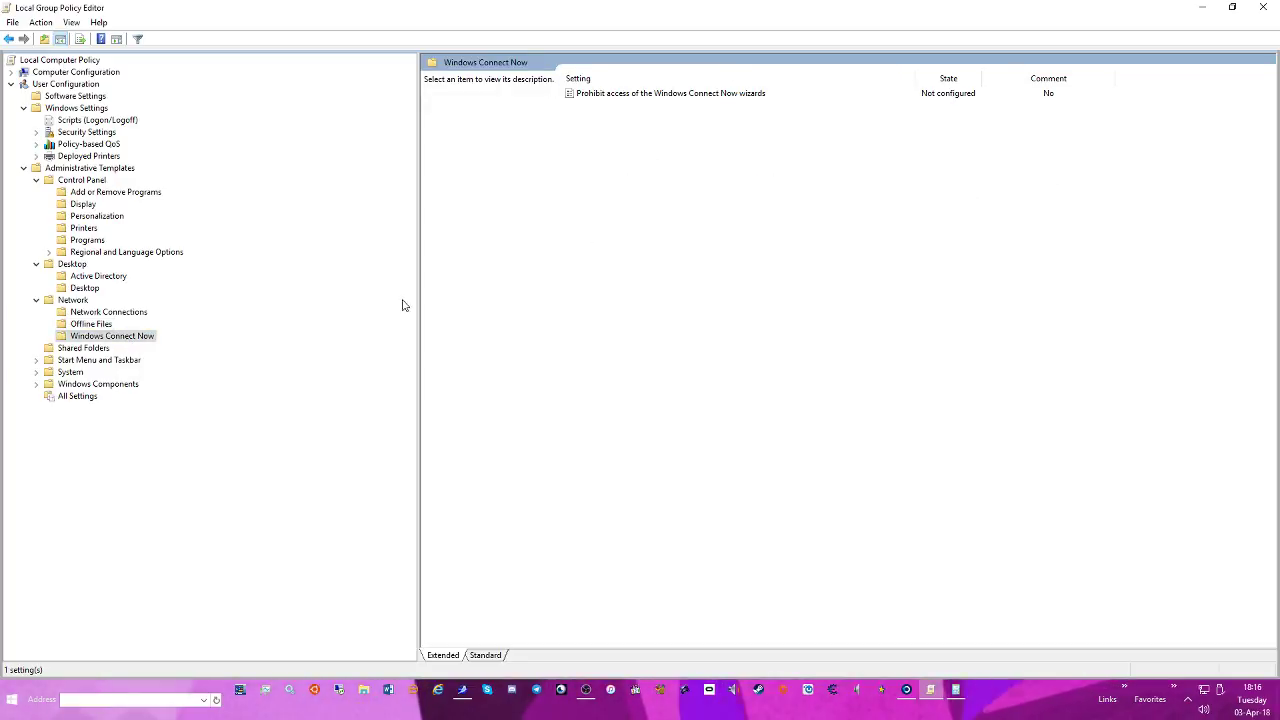
left_click(88, 350)
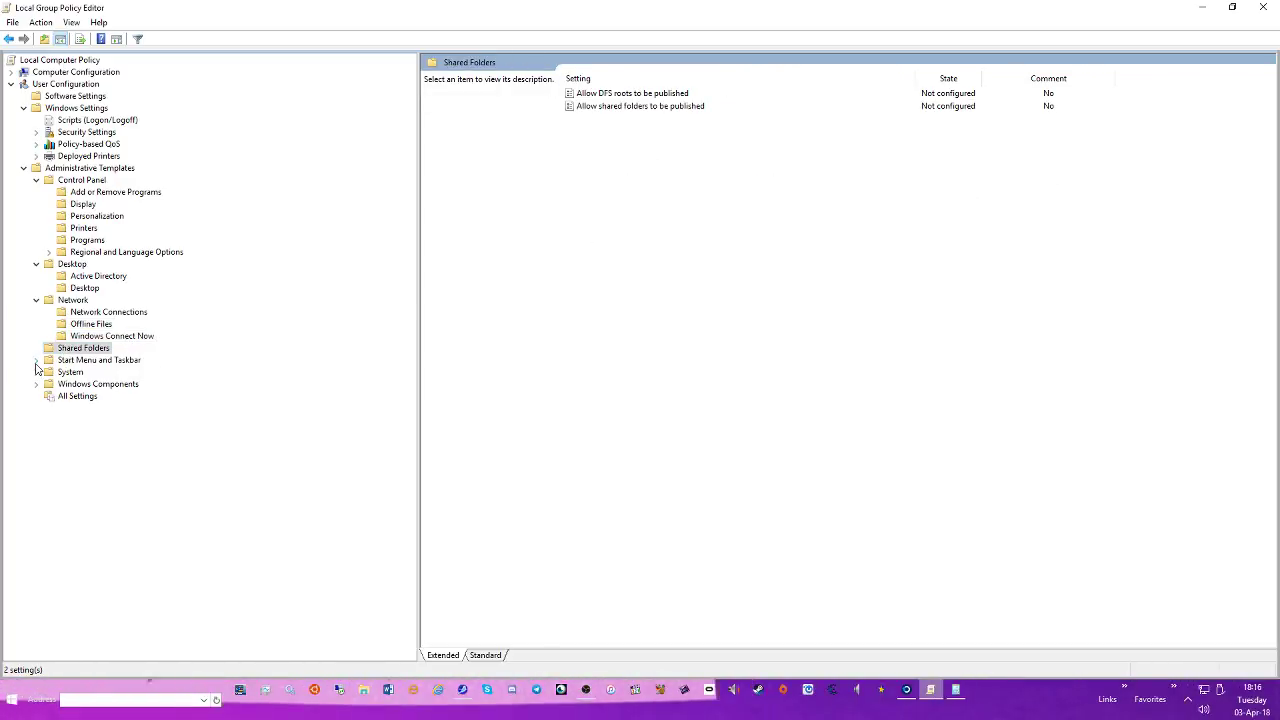
Enable the Turn off toast notifications on the lock screen policy in the Start Menu and Taskbar notification settings
left_click(99, 360)
double_click(688, 94)
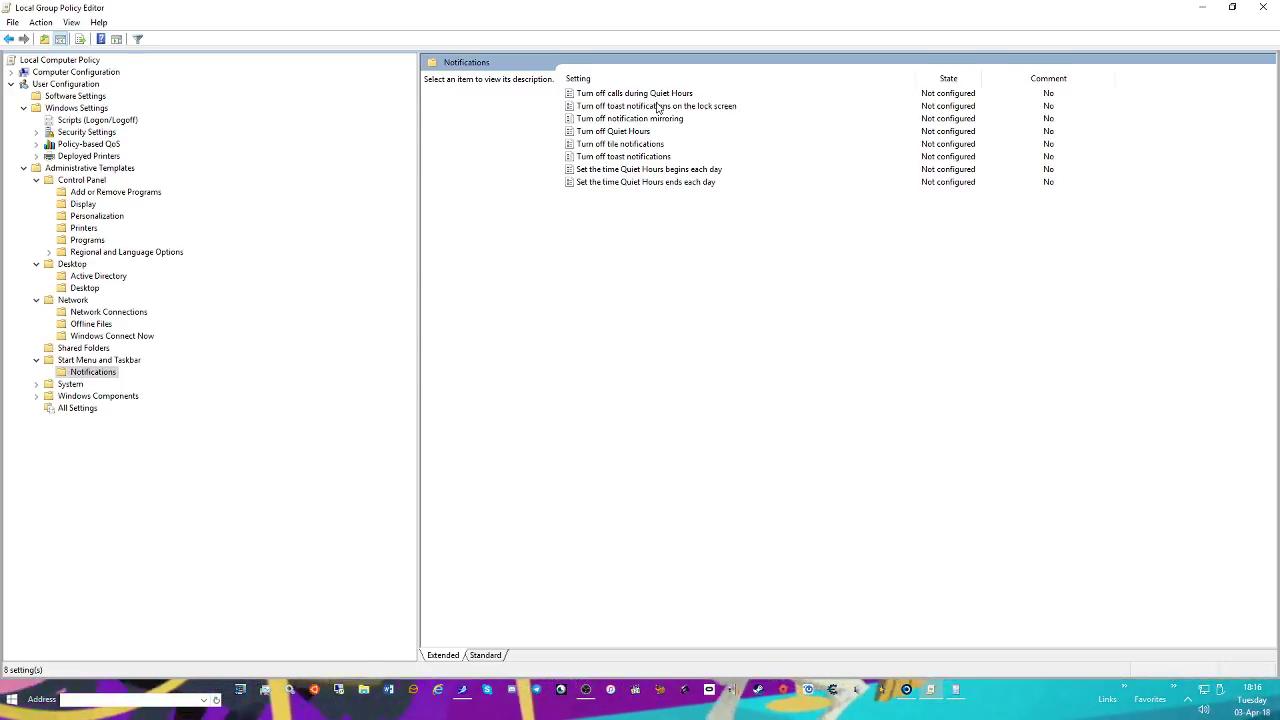
double_click(732, 108)
left_click(104, 187)
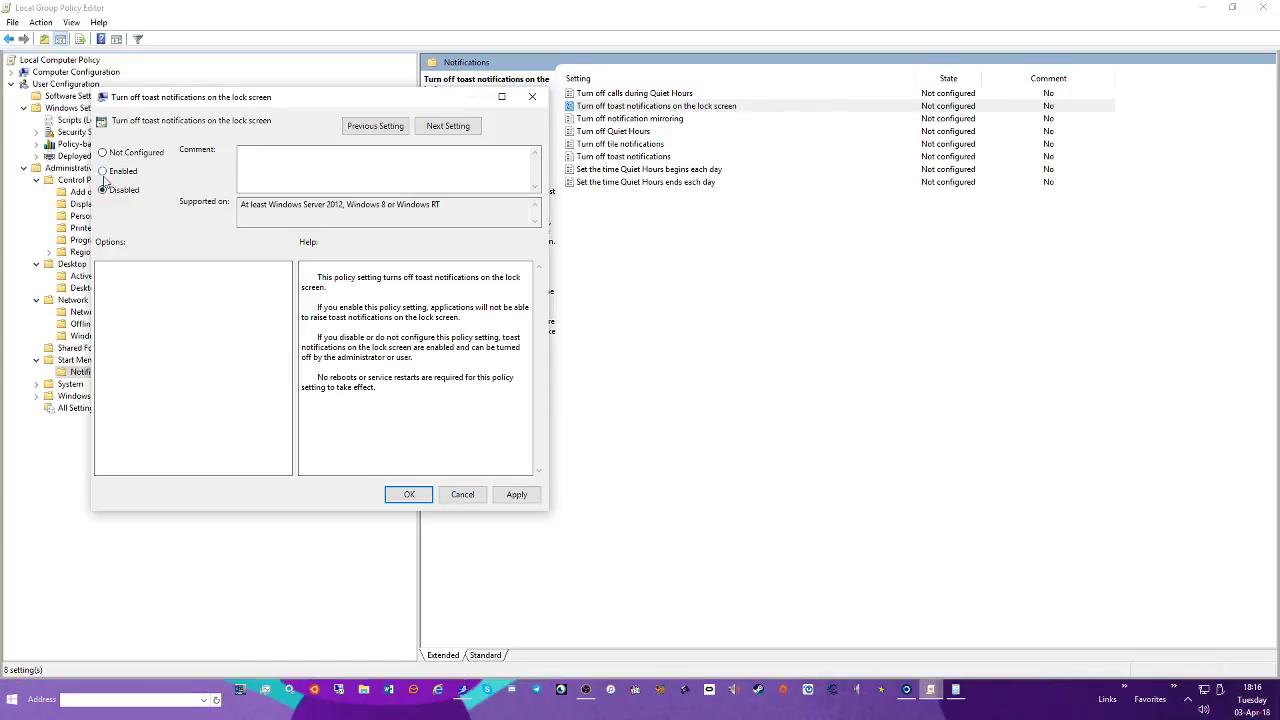
left_click(517, 496)
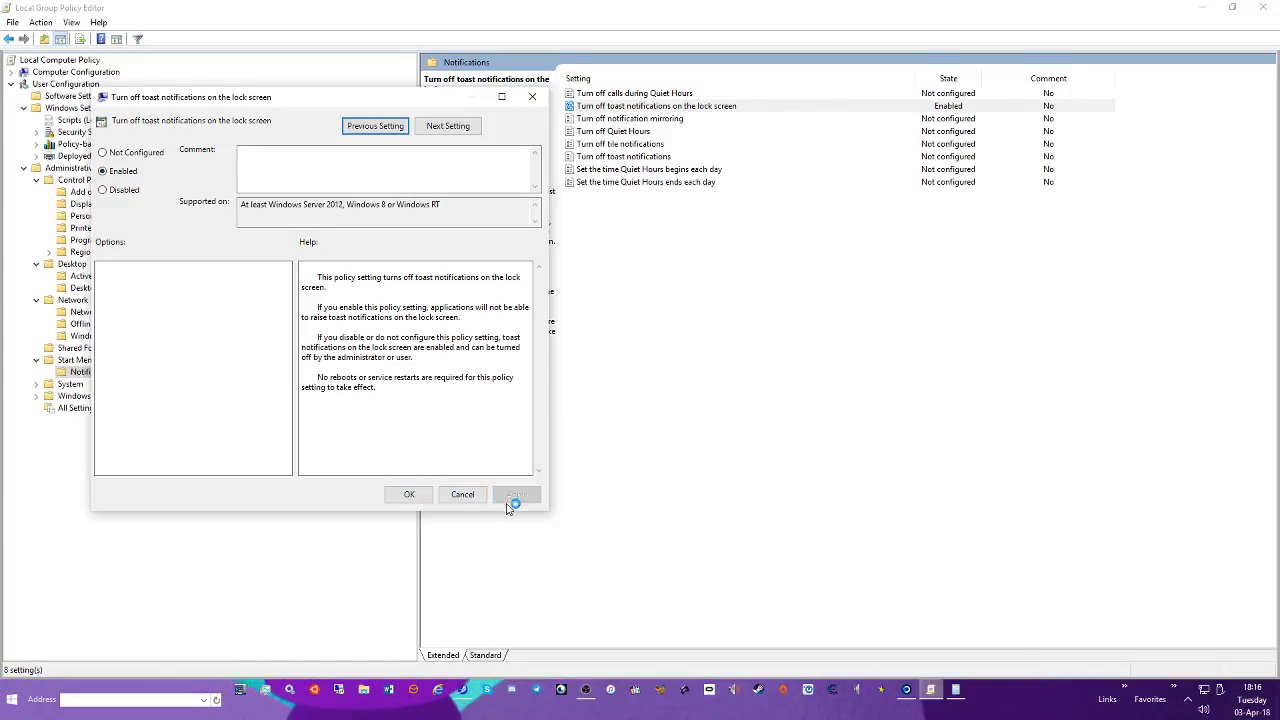
left_click(409, 494)
Enable the Turn off notification mirroring policy and close its settings
double_click(667, 120)
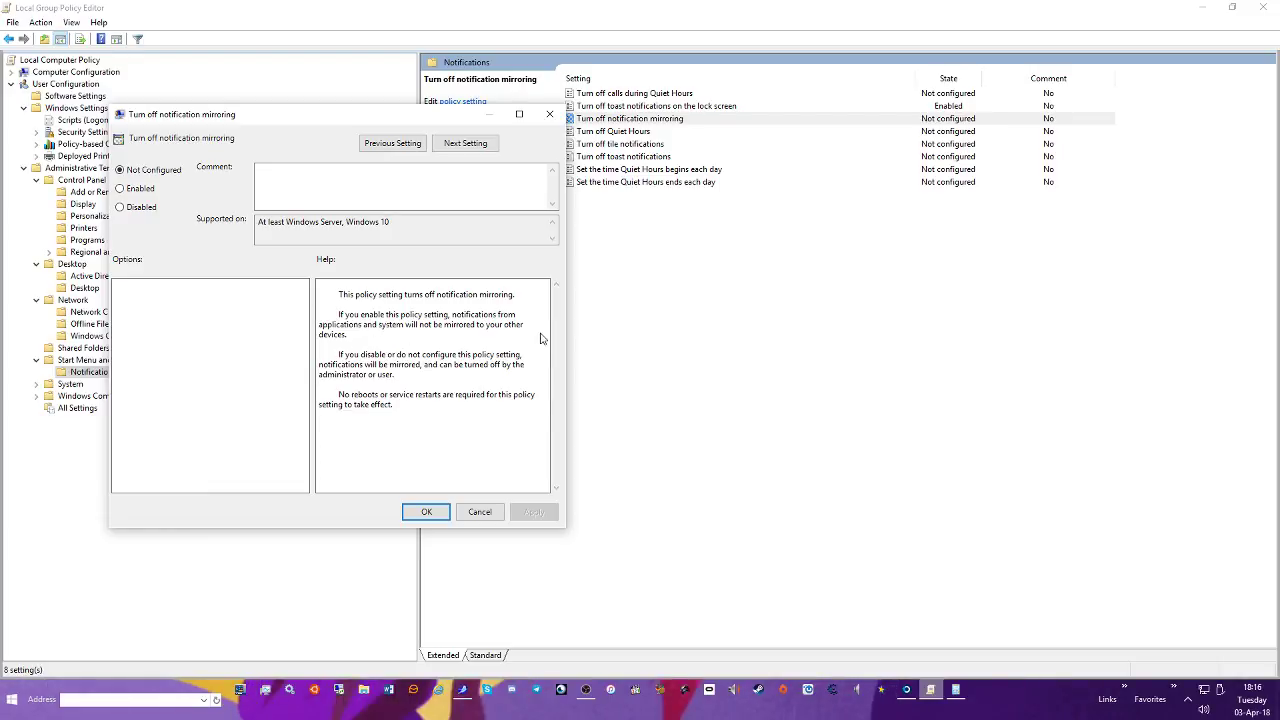
left_click(138, 189)
left_click(535, 511)
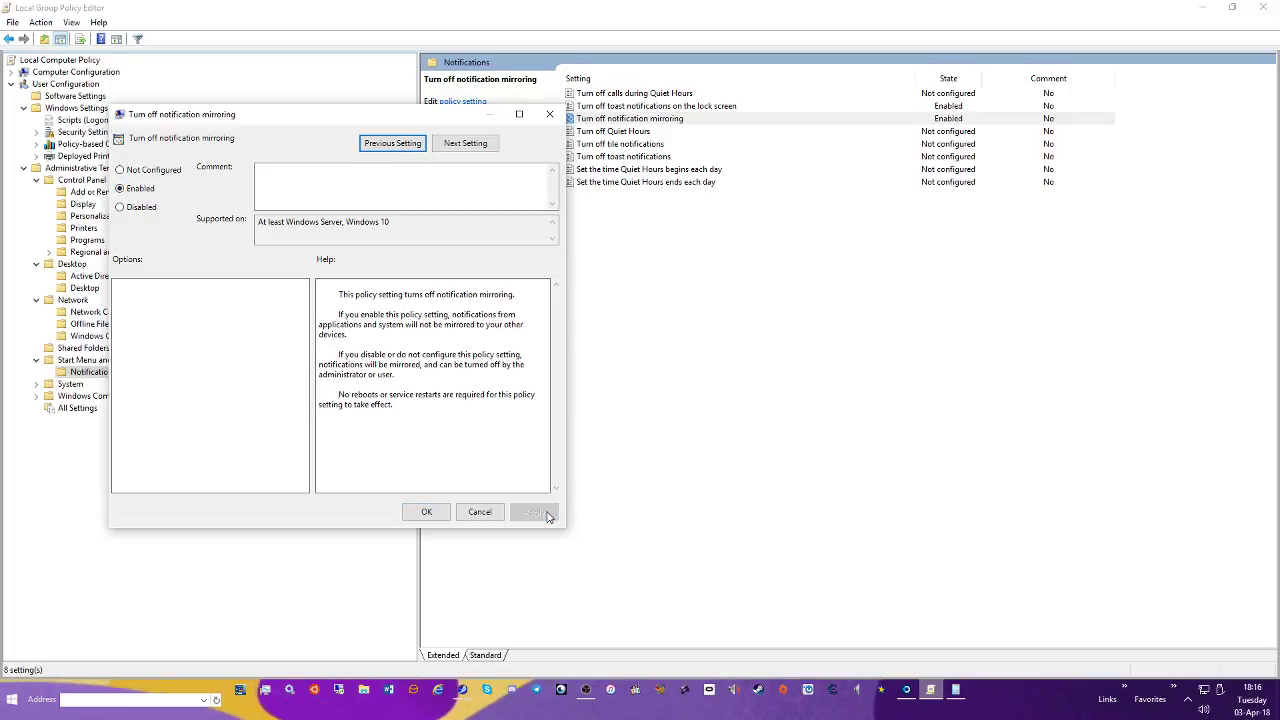
left_click(426, 512)
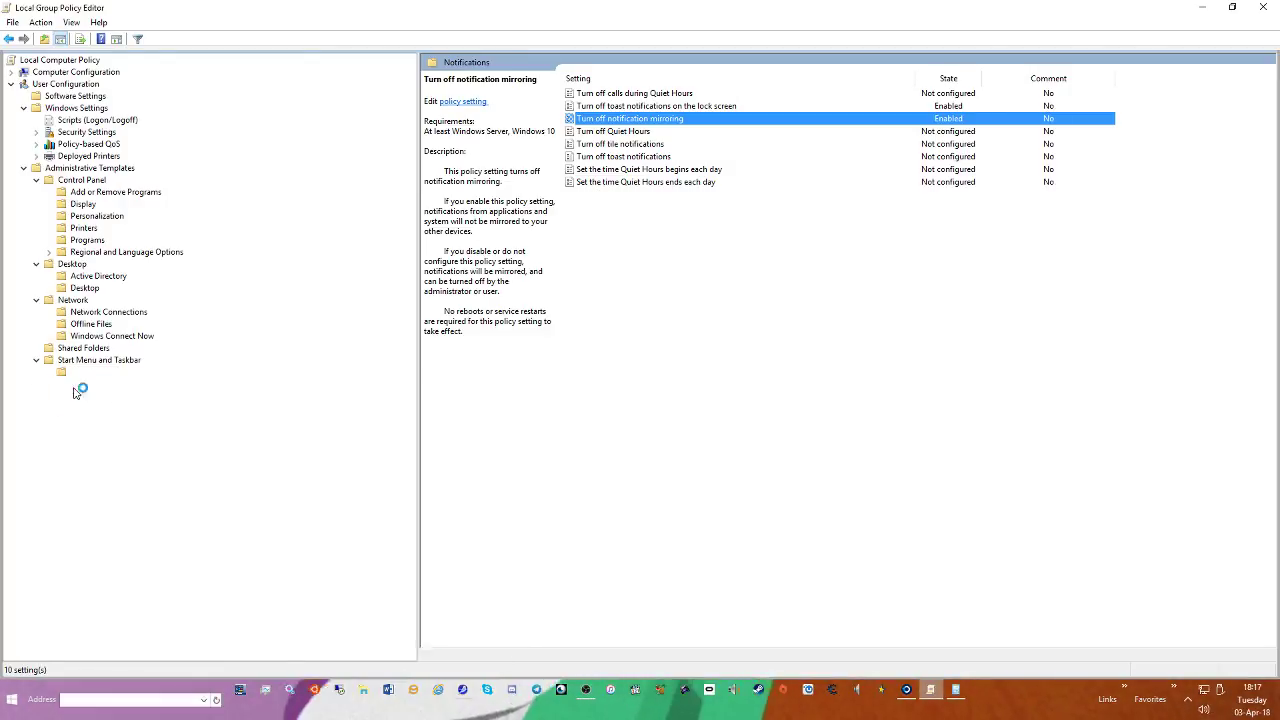
Review the System policies for Display and Driver Installation, viewing the Turn off Windows Update device driver search prompt policy without changing it
left_click(42, 386)
double_click(67, 388)
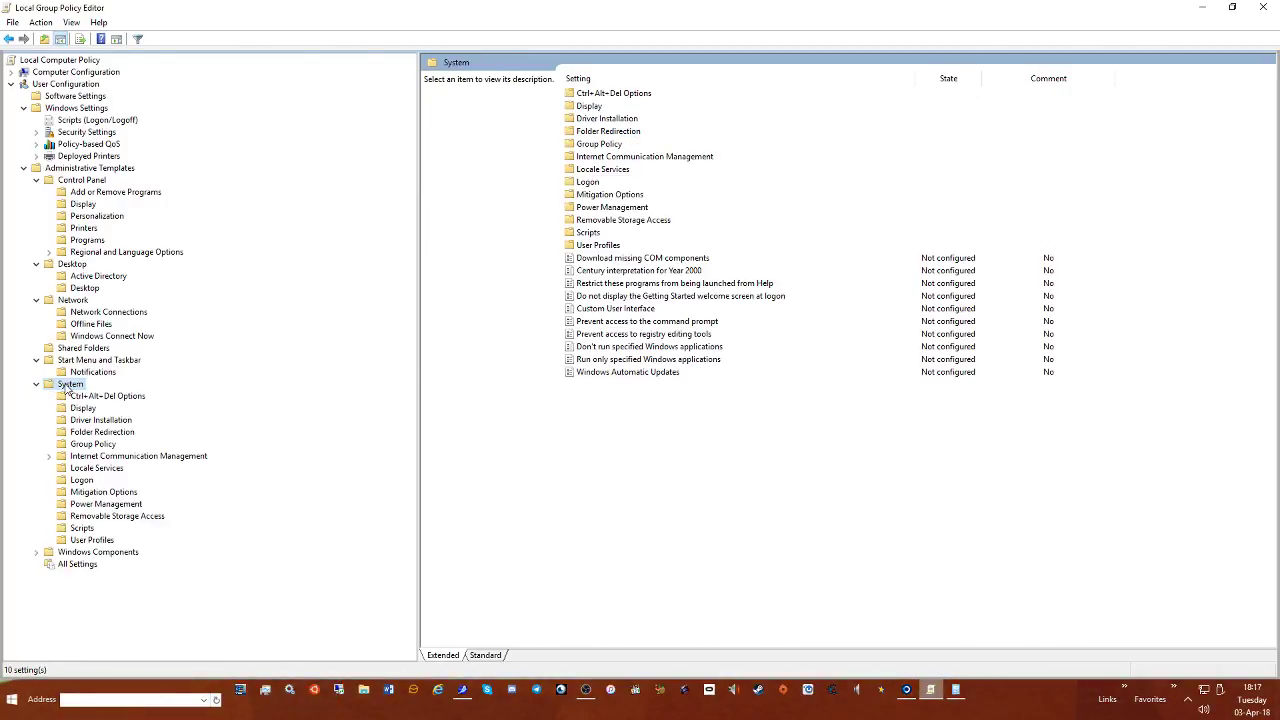
left_click(594, 107)
double_click(594, 107)
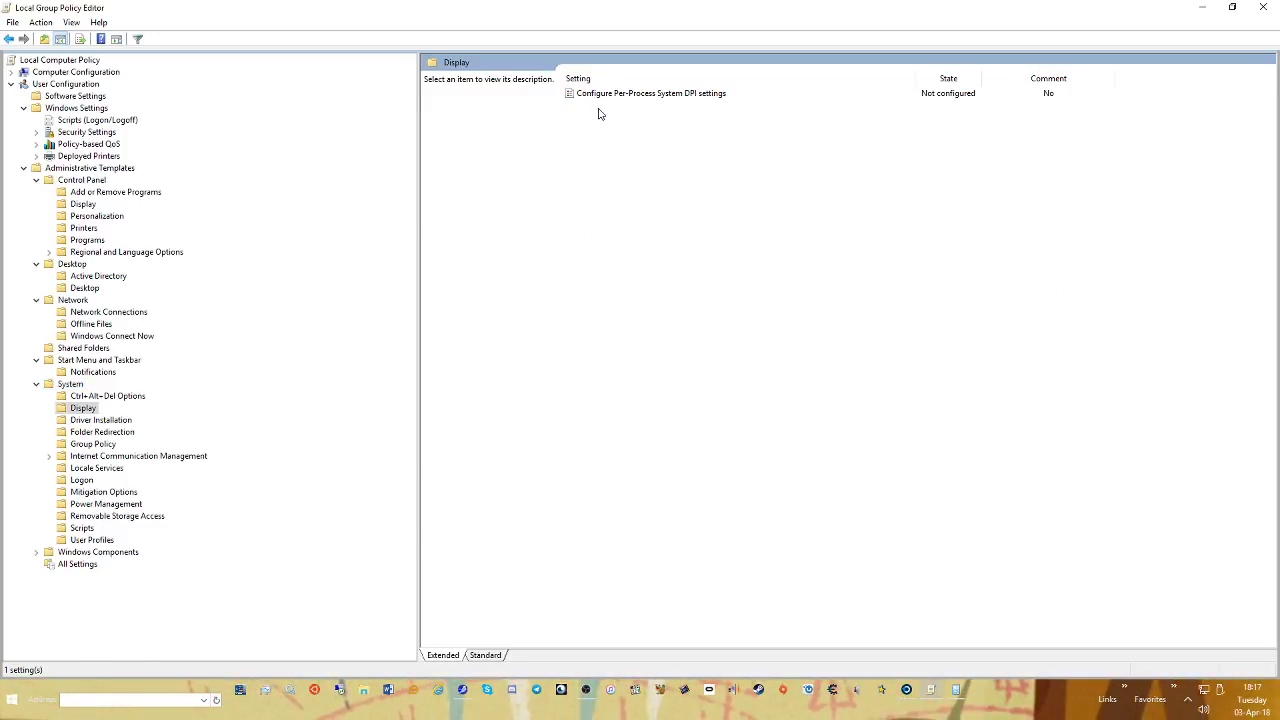
key("BackSpace")
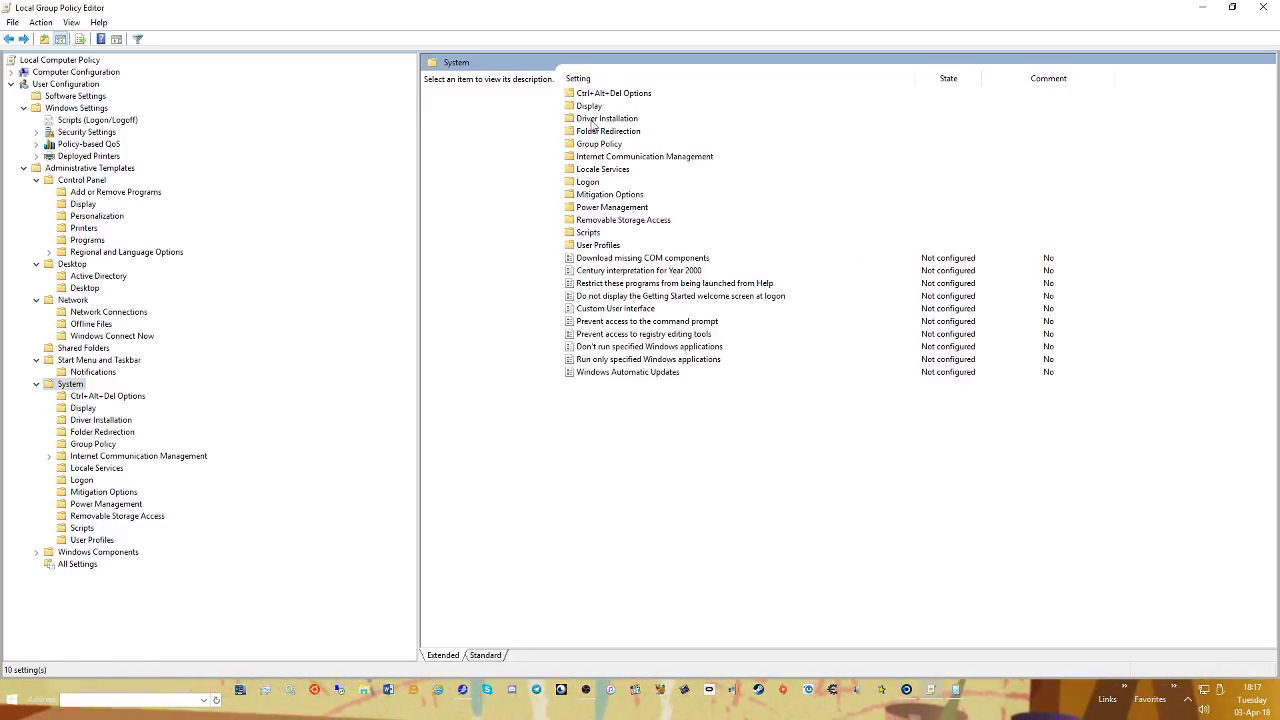
double_click(606, 119)
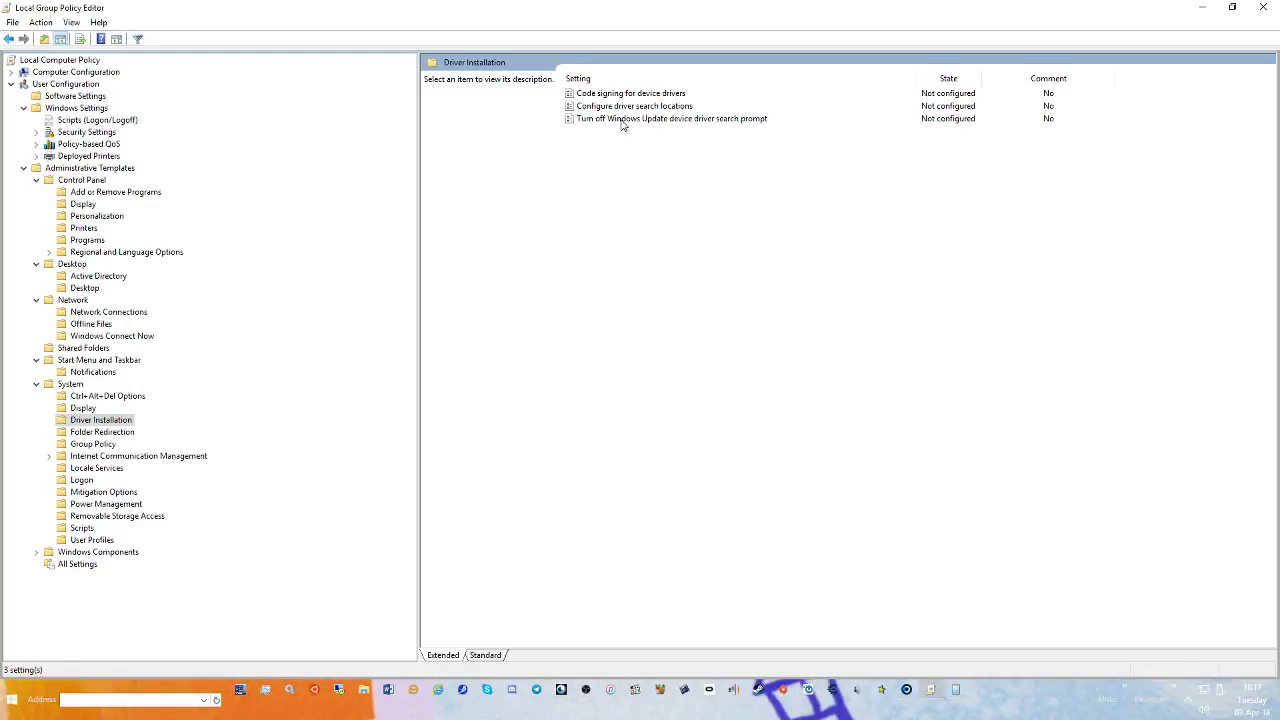
double_click(620, 120)
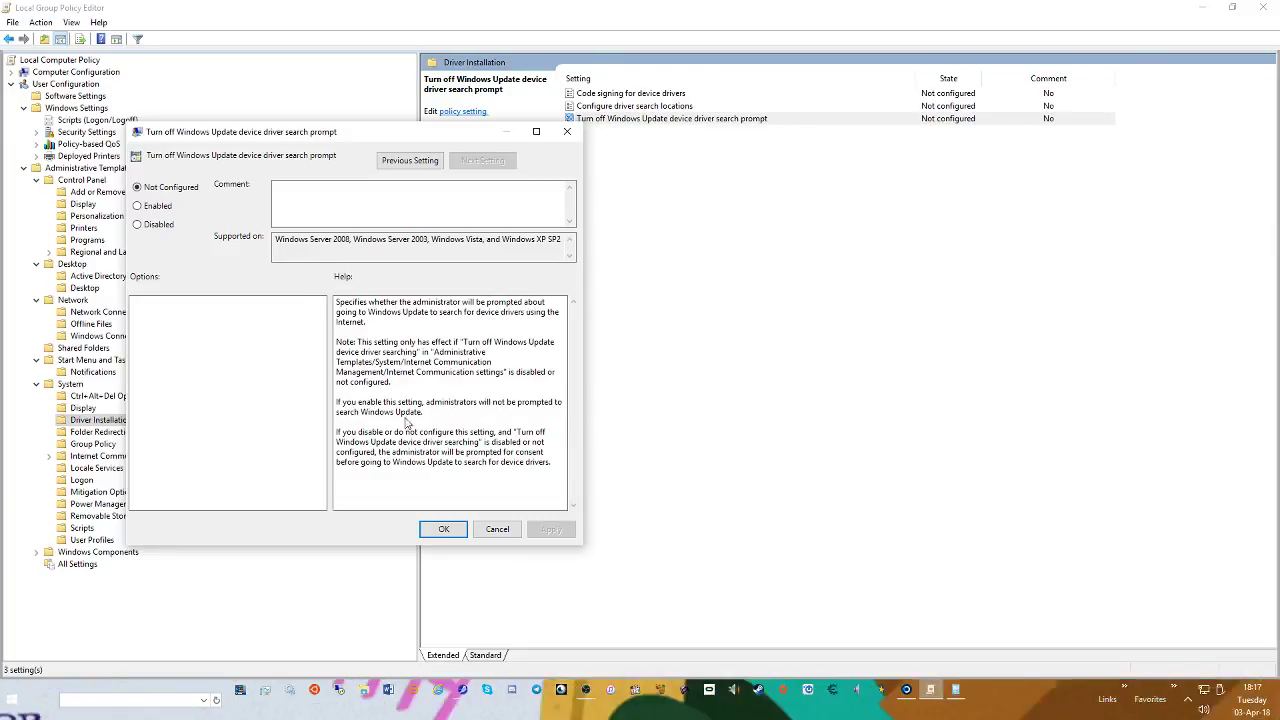
left_click(497, 529)
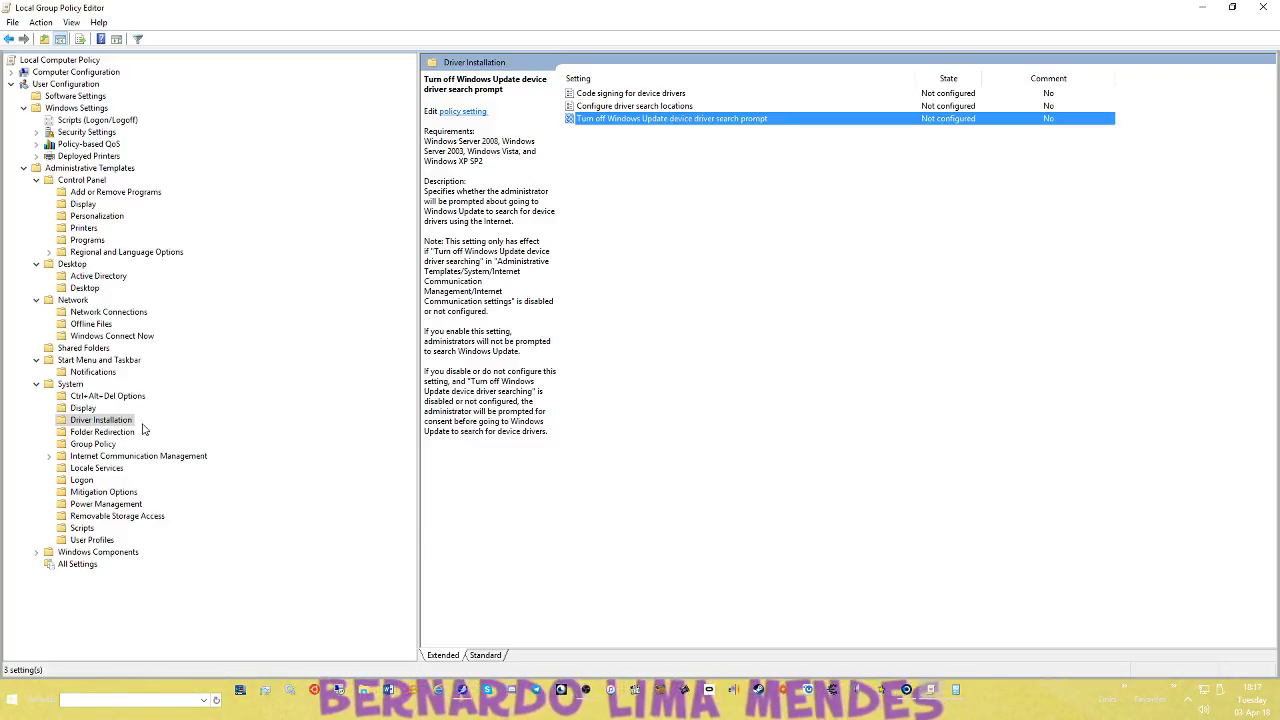
Browse the Windows Components folders and view the Power Management, Add features to Windows 10, and Data Collection and Preview Builds policies
left_click(36, 552)
left_click(112, 132)
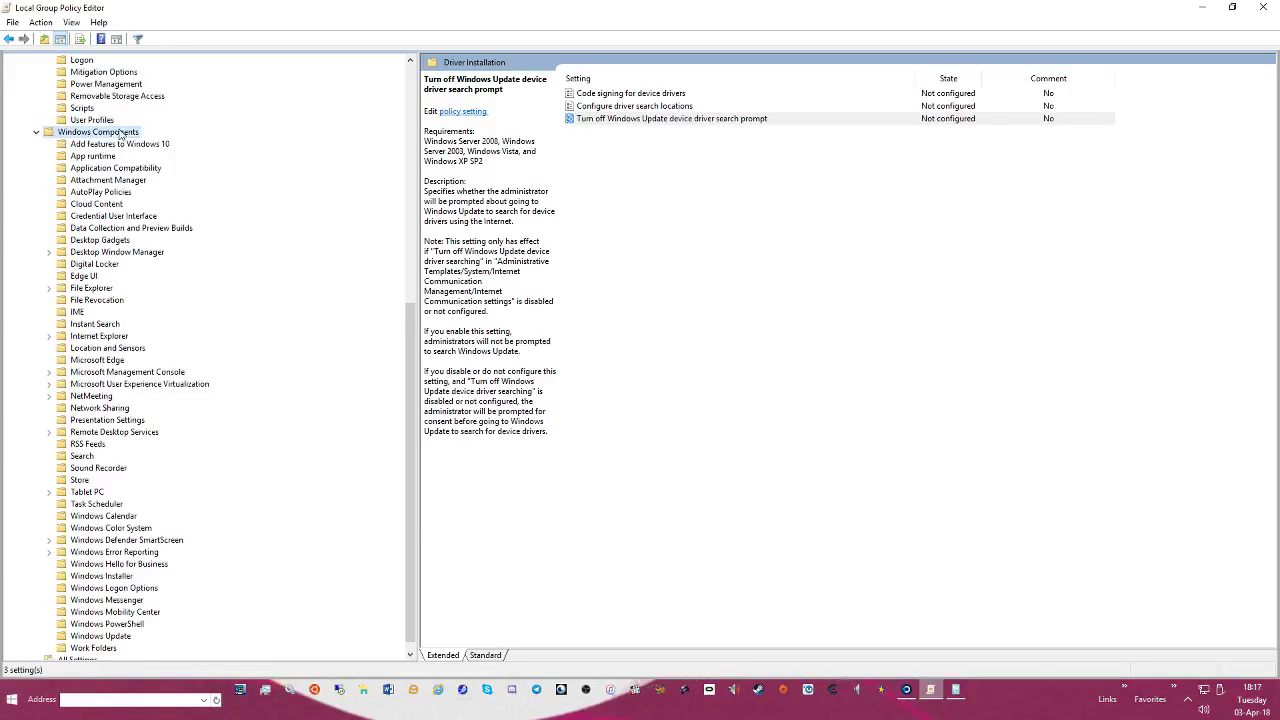
scroll(155, 126, "up", 2)
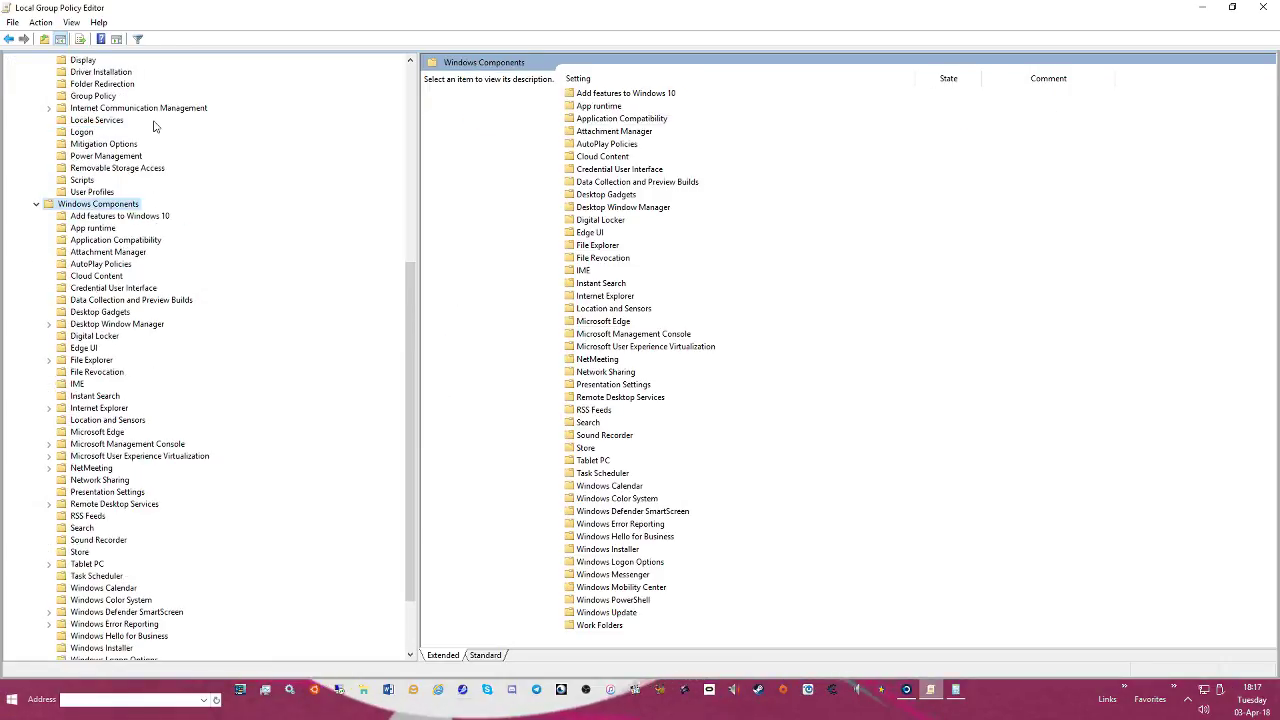
left_click(86, 160)
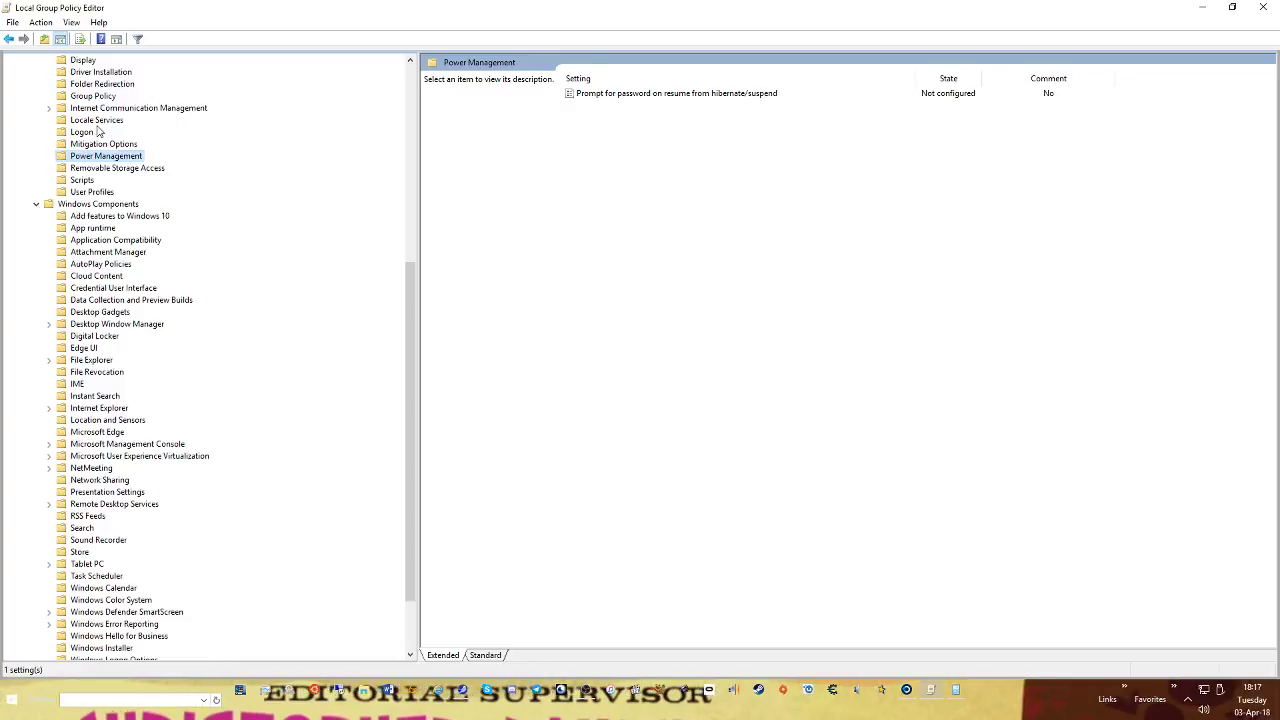
left_click(120, 206)
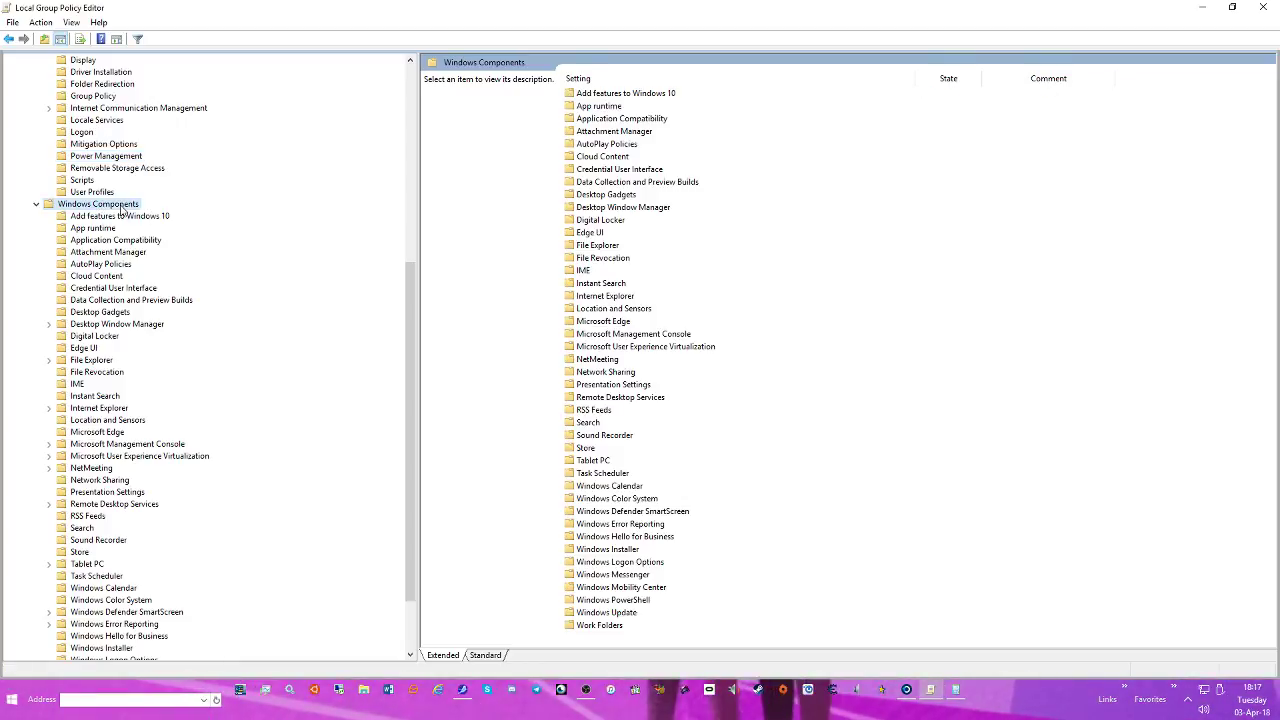
left_click(155, 217)
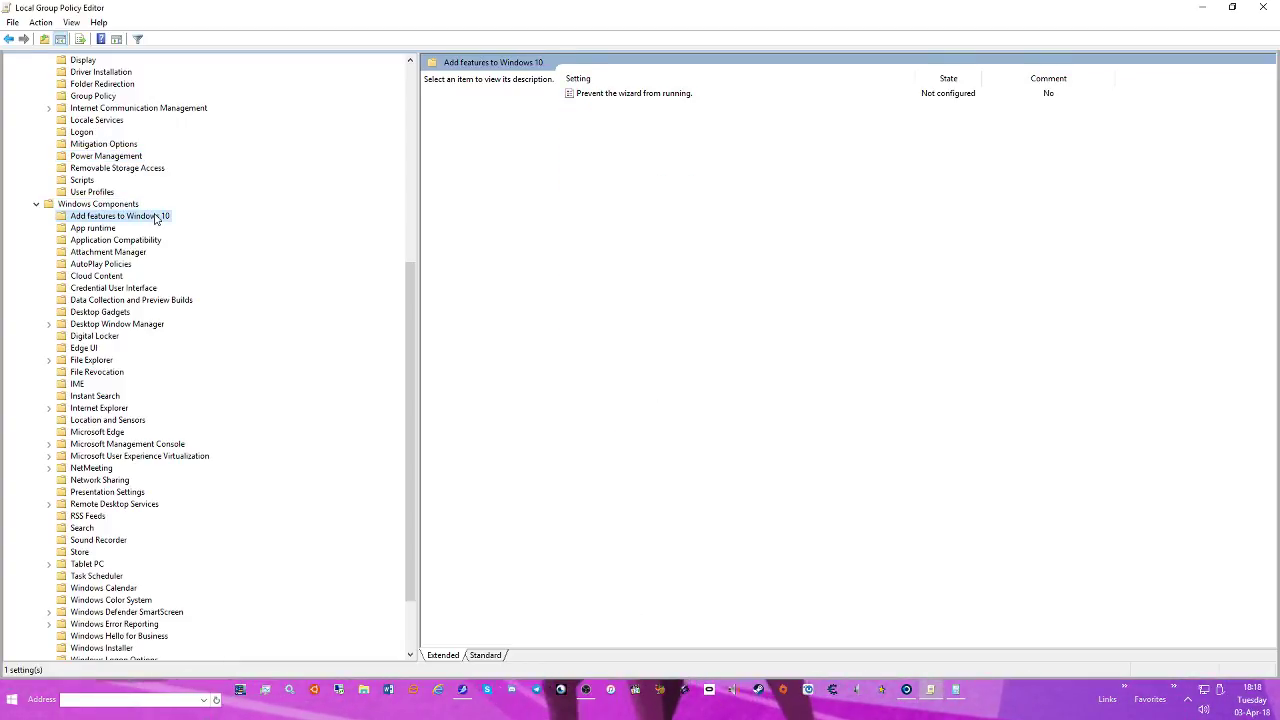
left_click(162, 301)
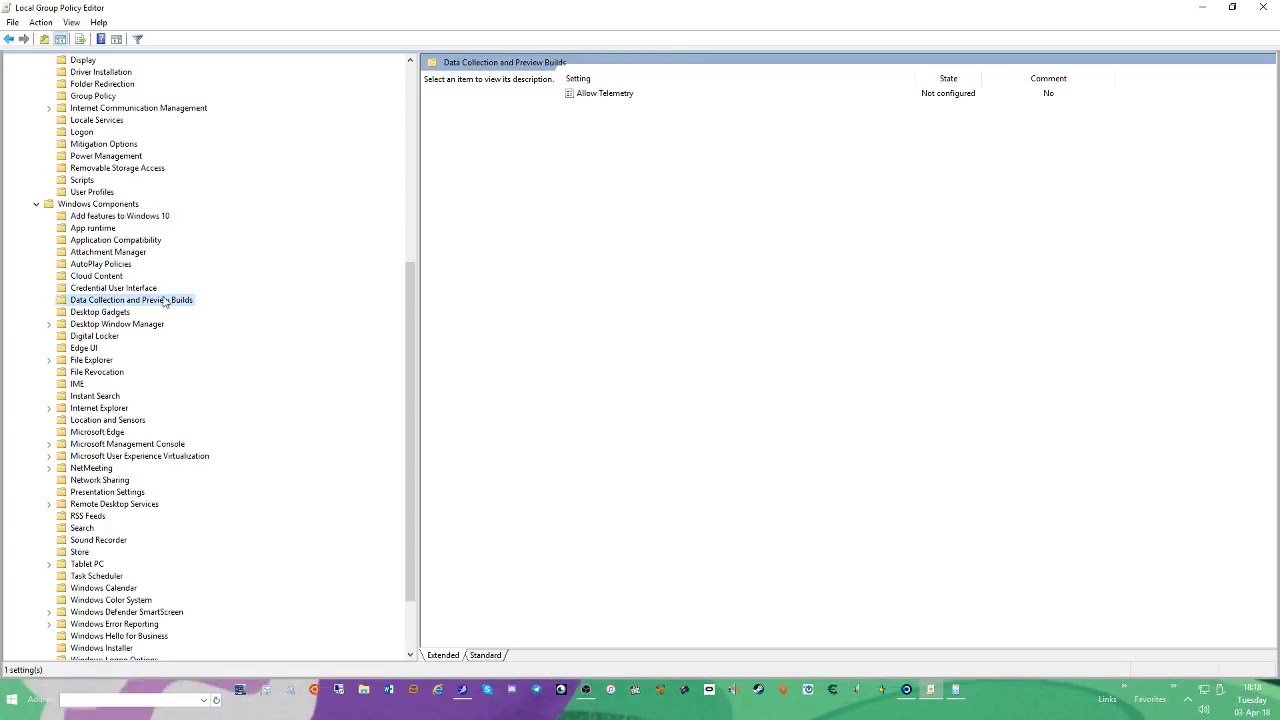
Collapse the policy tree so only Windows Components is expanded, and open the Allow Telemetry policy in Data Collection and Preview Builds
scroll(217, 246, "up", 8)
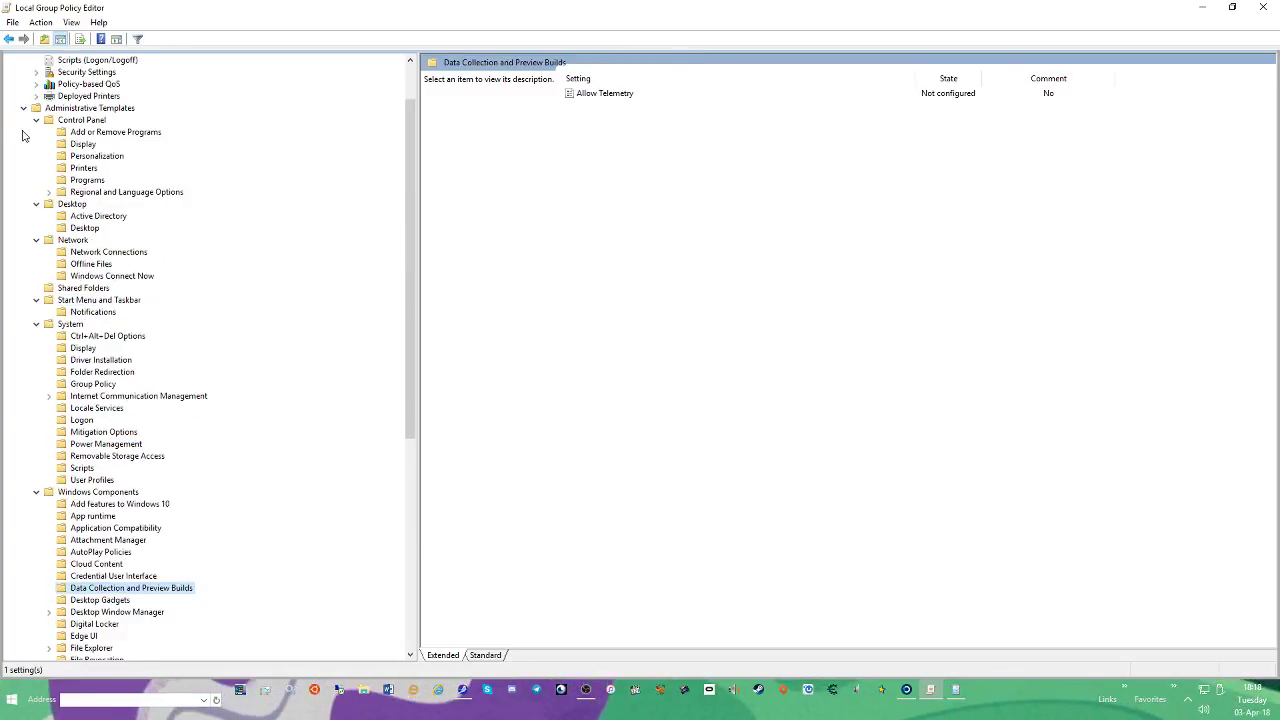
left_click(22, 108)
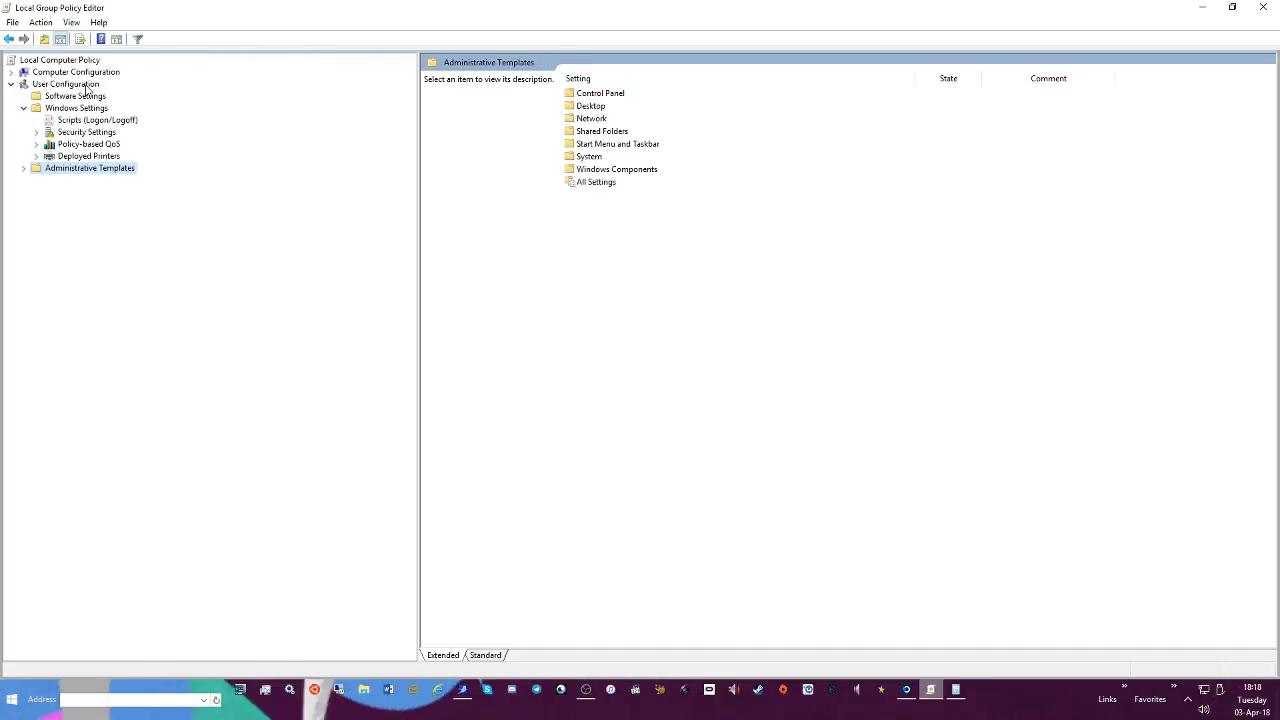
left_click(23, 108)
left_click(23, 120)
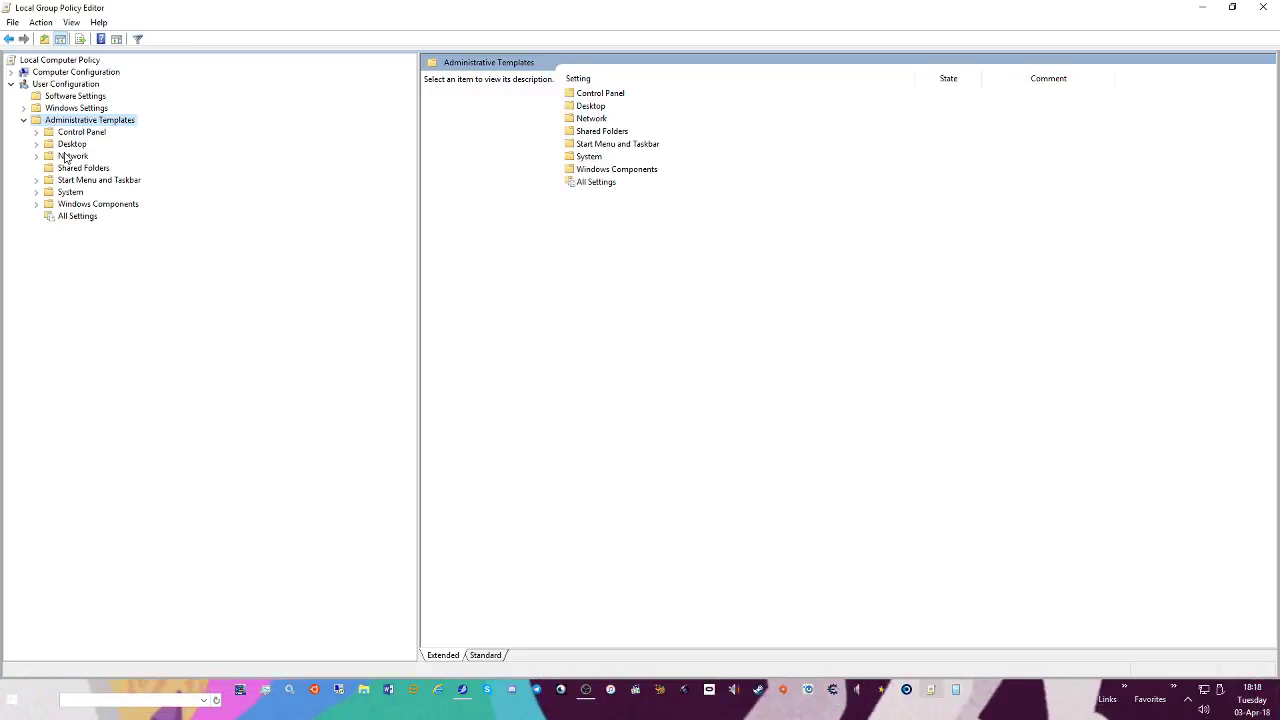
left_click(35, 204)
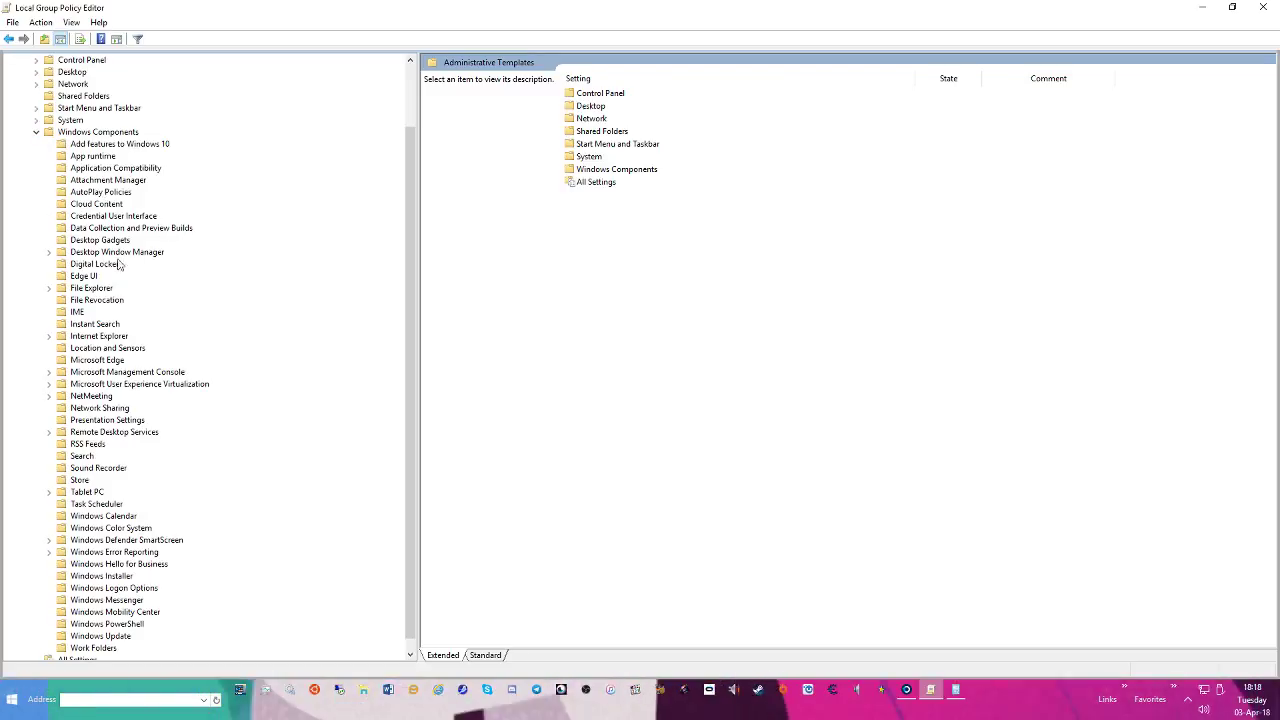
left_click(134, 229)
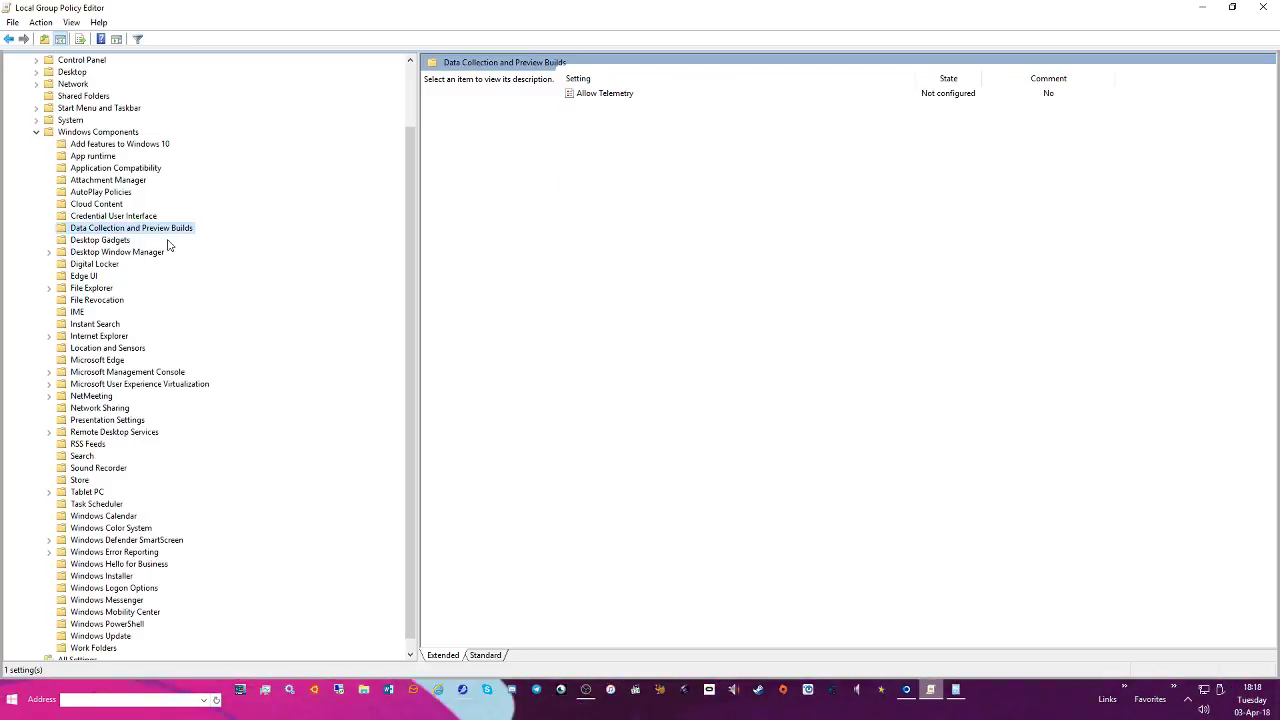
double_click(624, 94)
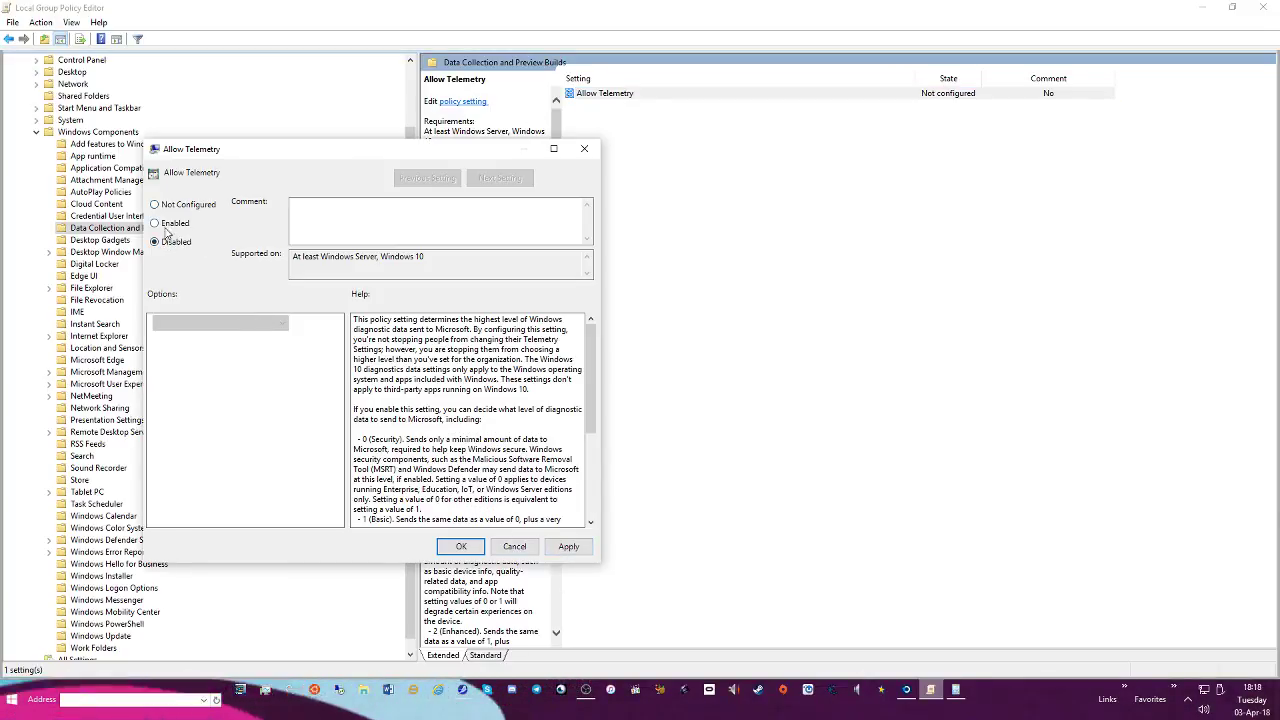
Try enabling the Allow Telemetry policy with the level 0 - Security [Enterprise Only]
left_click(170, 224)
left_click(271, 323)
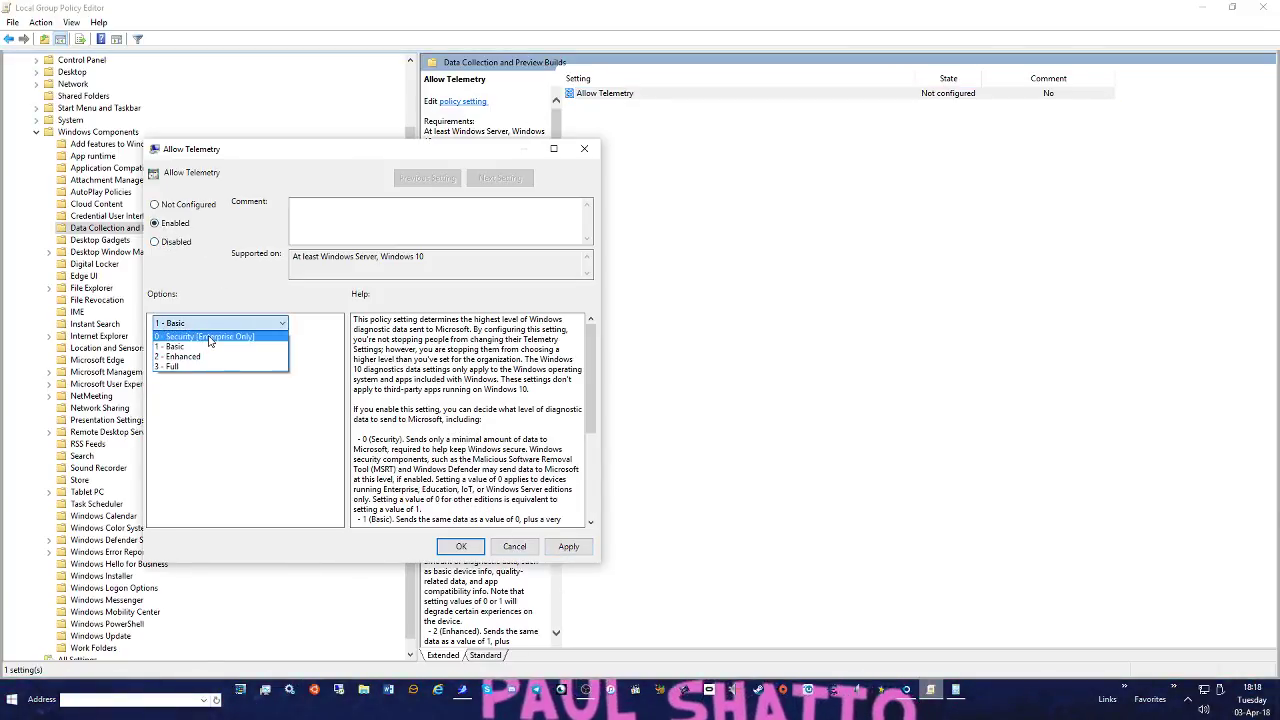
left_click(257, 426)
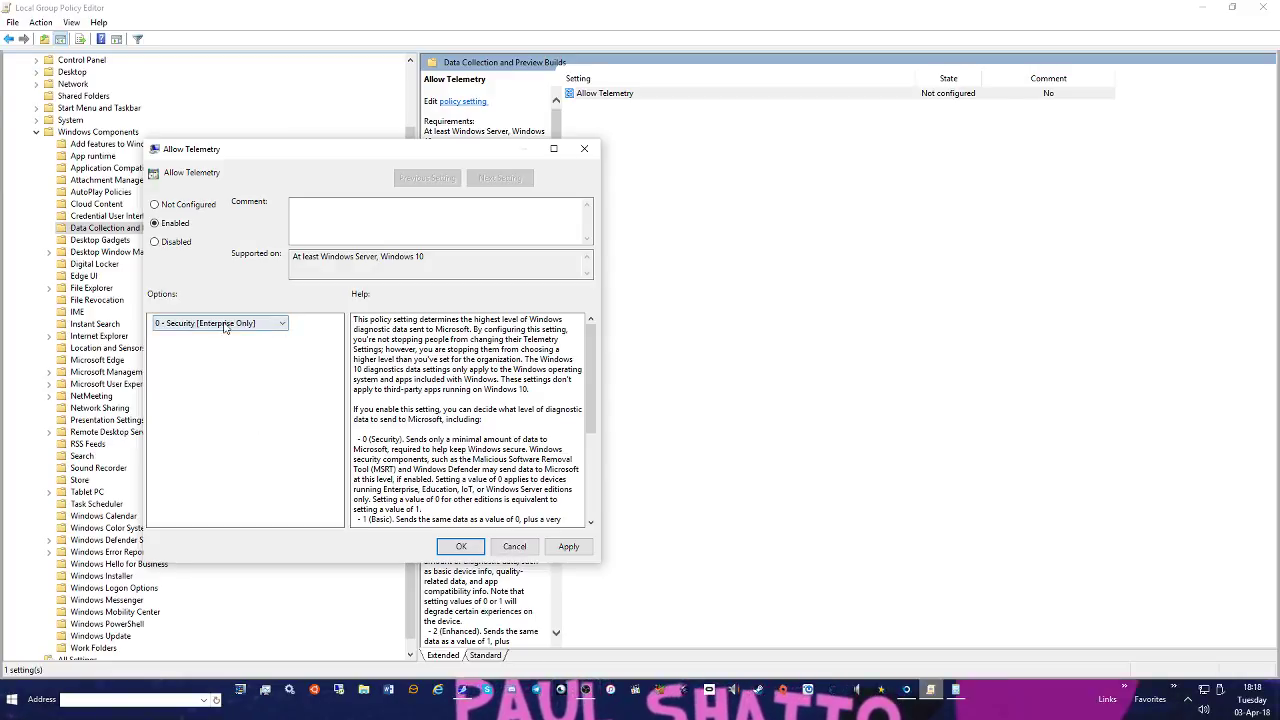
Set the Allow Telemetry policy to Disabled, apply it and close its settings
left_click(186, 243)
left_click(567, 547)
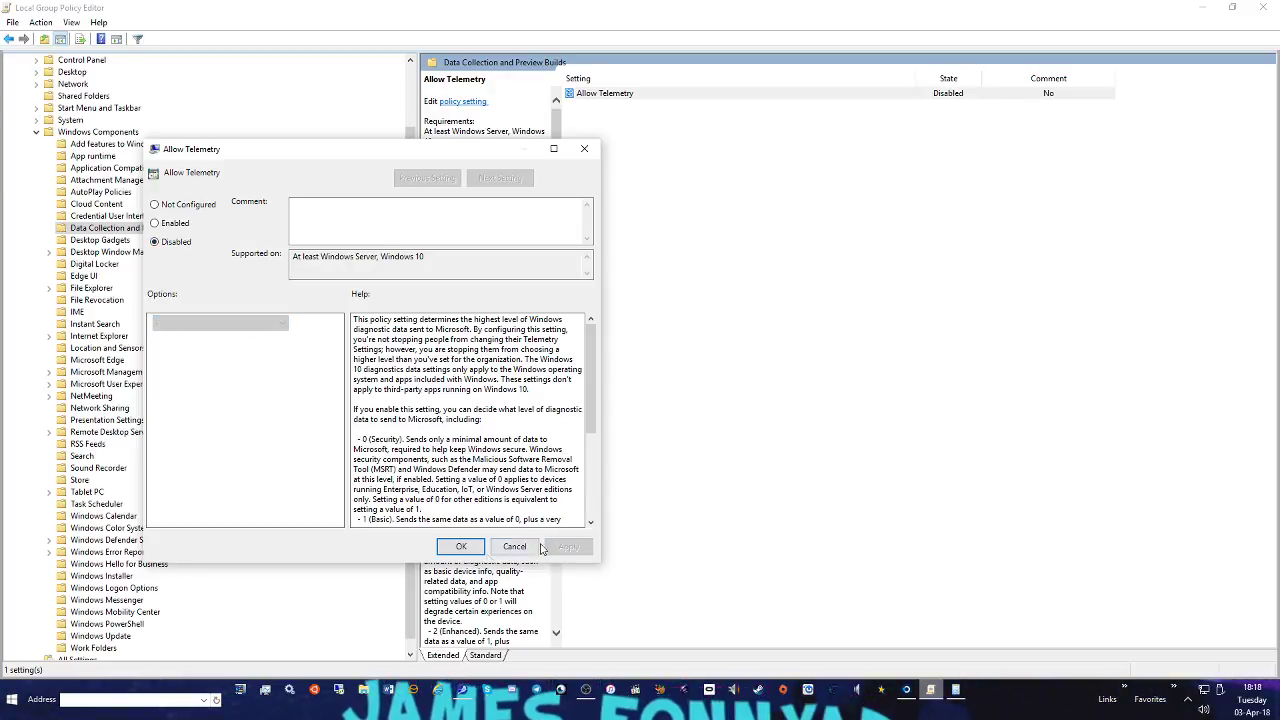
left_click(462, 547)
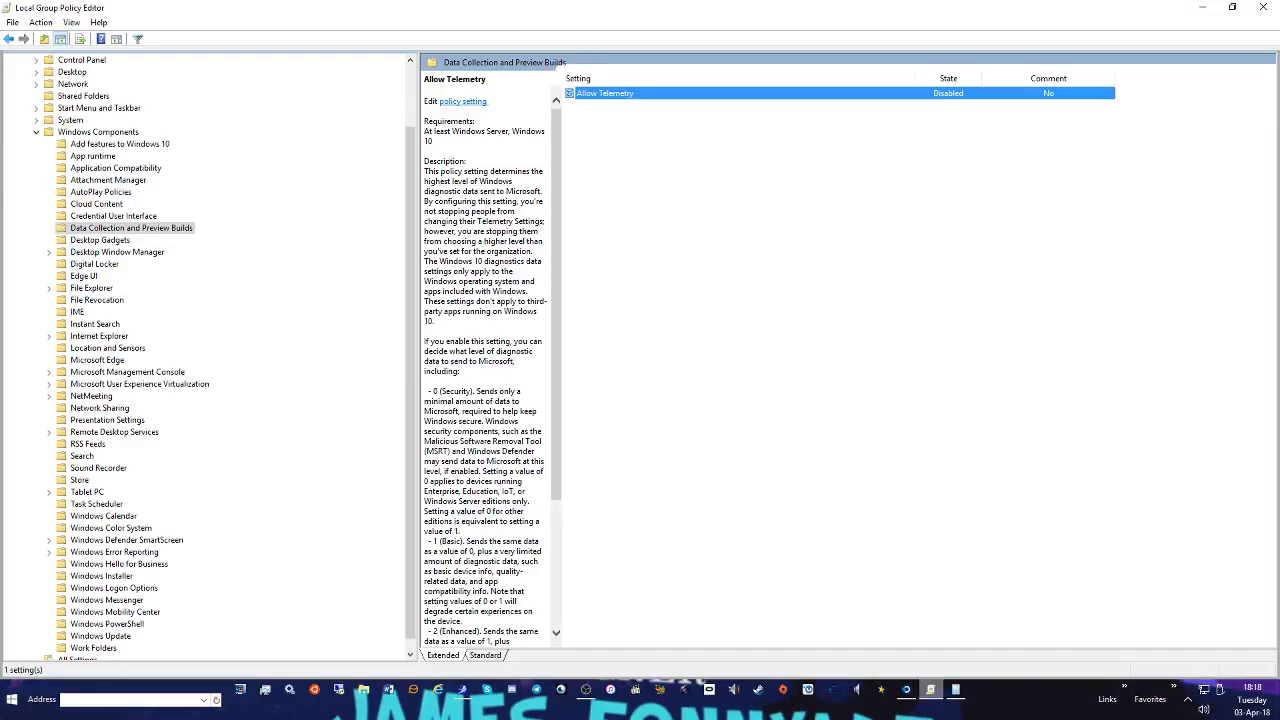
Set the Turn off desktop gadgets policy in Desktop Gadgets to Disabled and move on to the following gadget policy
left_click(95, 241)
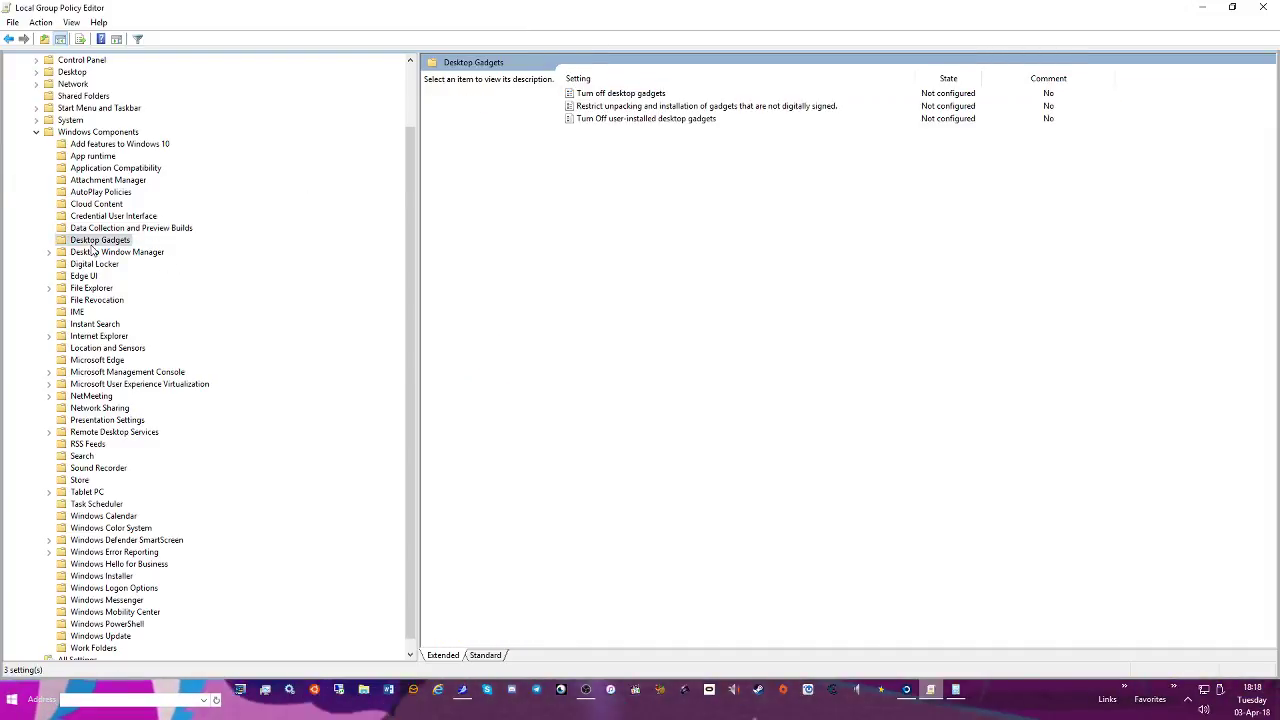
left_click(589, 97)
double_click(589, 97)
left_click(172, 259)
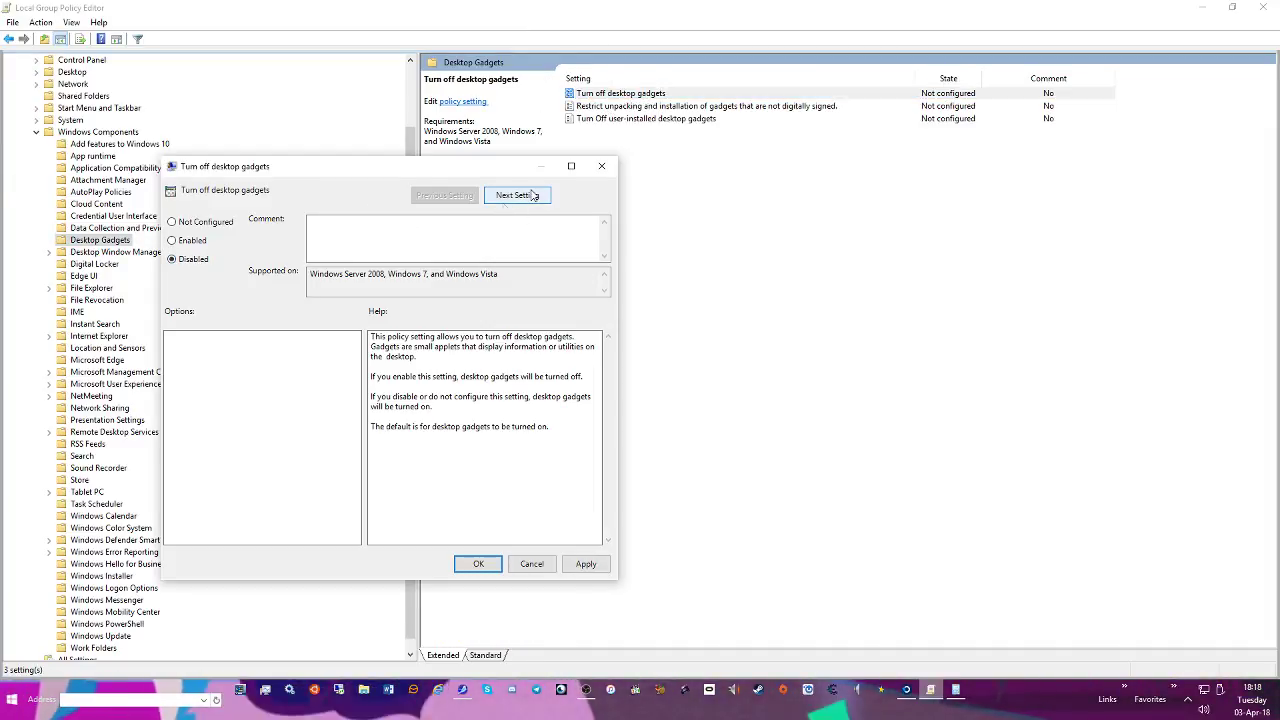
left_click(564, 195)
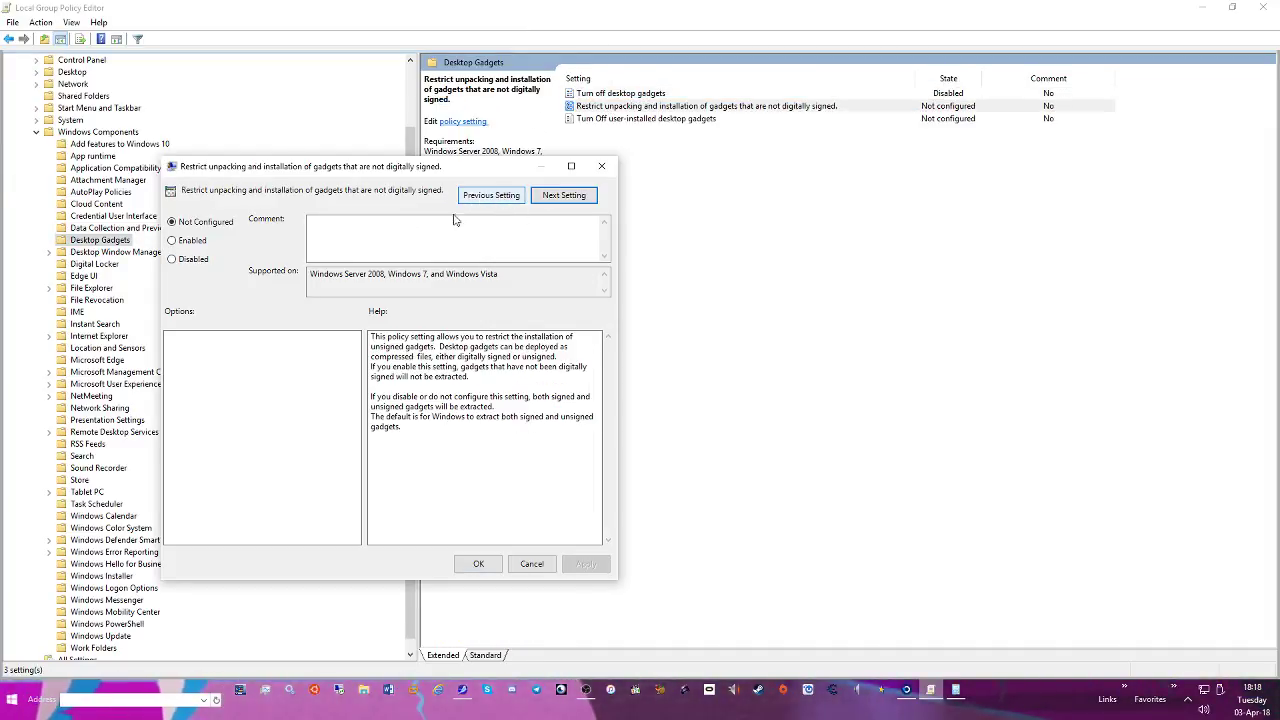
Enable the policy restricting gadgets that are not digitally signed, and set Turn Off user-installed desktop gadgets to Disabled
left_click(172, 241)
left_click(564, 195)
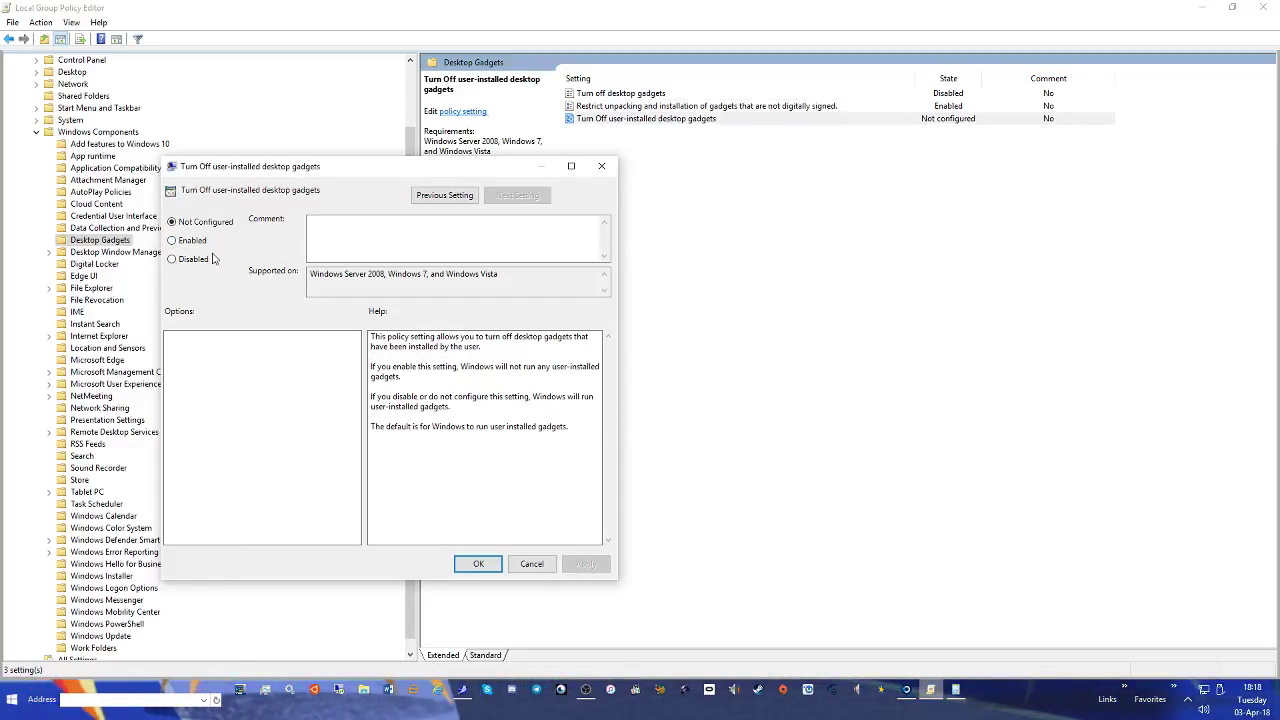
left_click(172, 259)
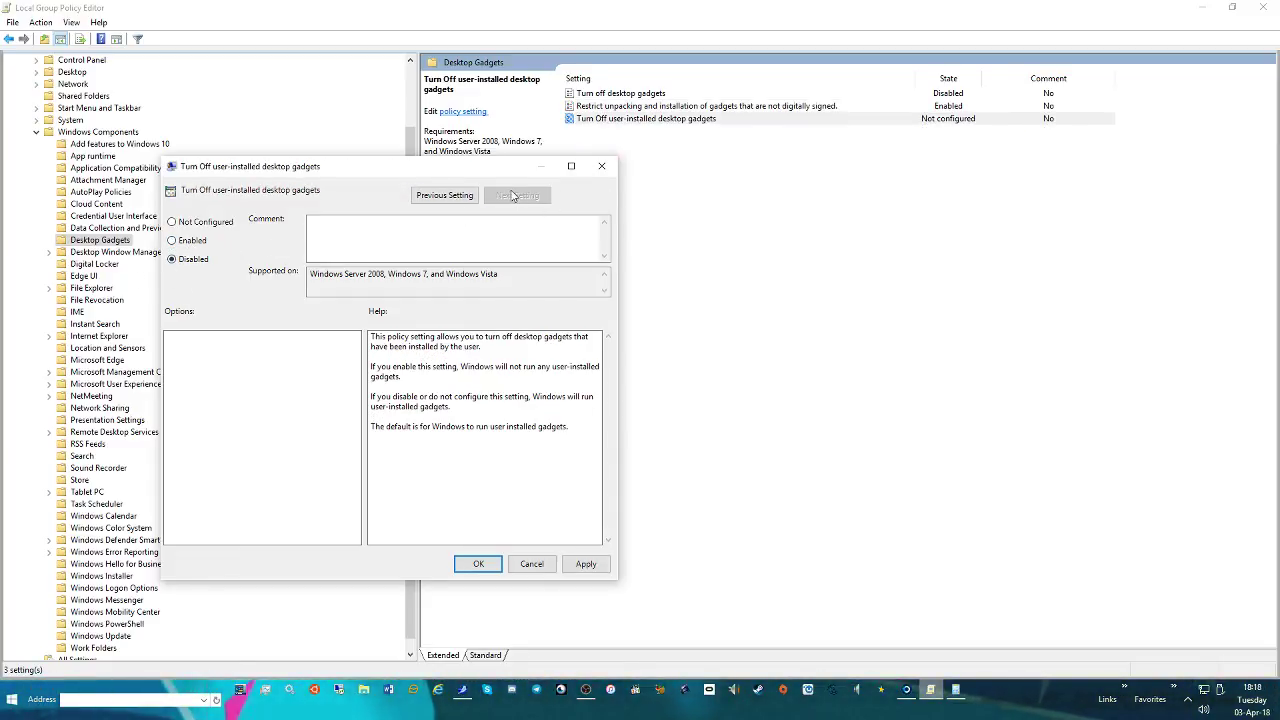
left_click(588, 564)
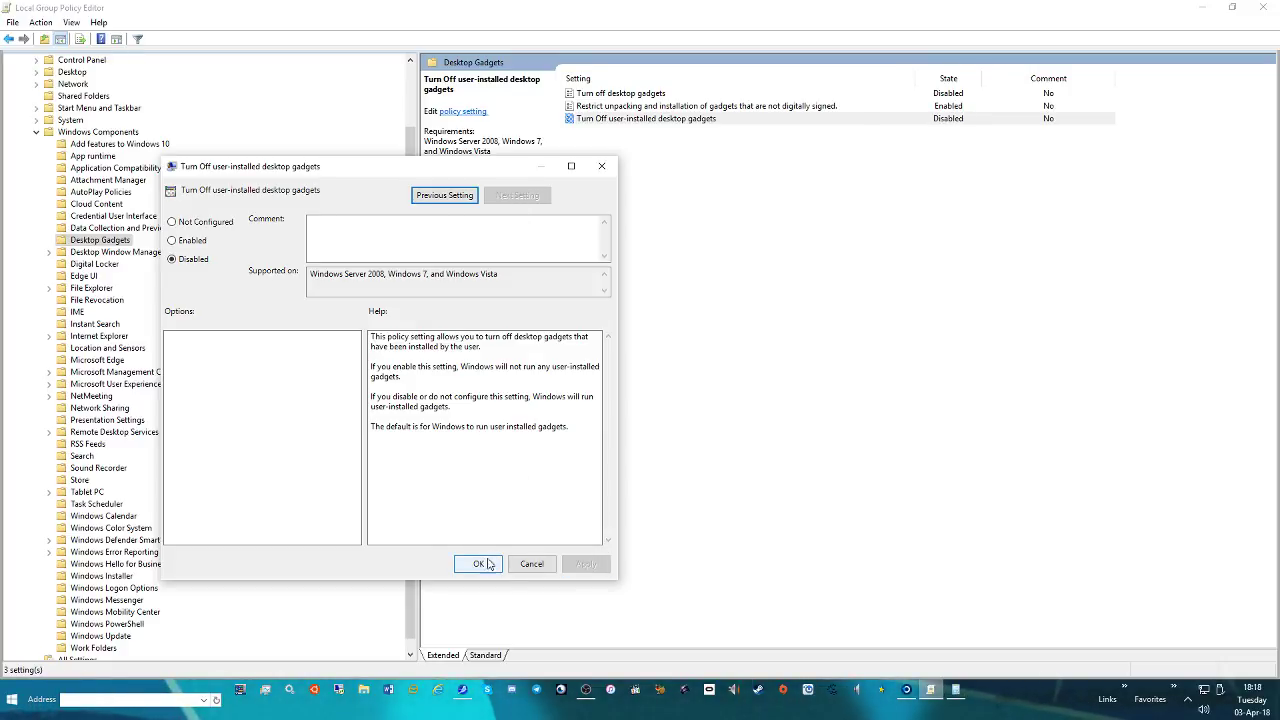
left_click(478, 564)
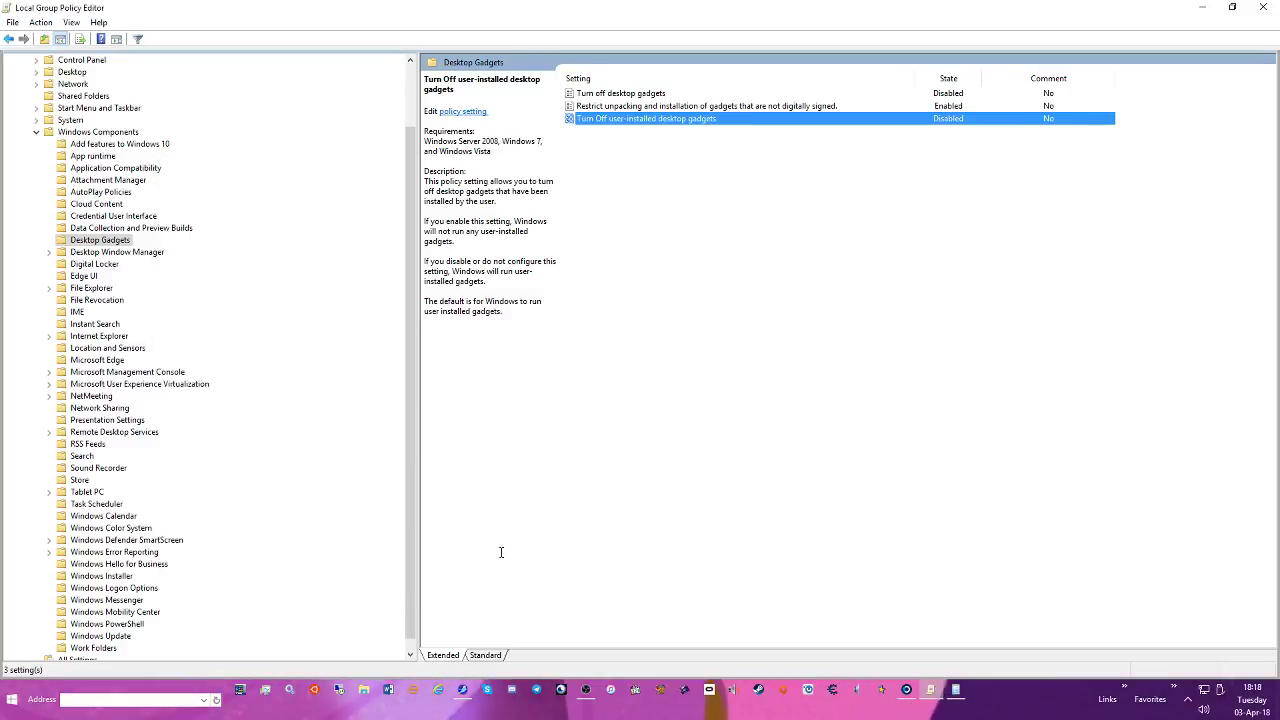
Set the Do not allow Flip3D invocation and Do not allow window animations policies in Desktop Window Manager to Disabled
left_click(68, 254)
left_click(605, 120)
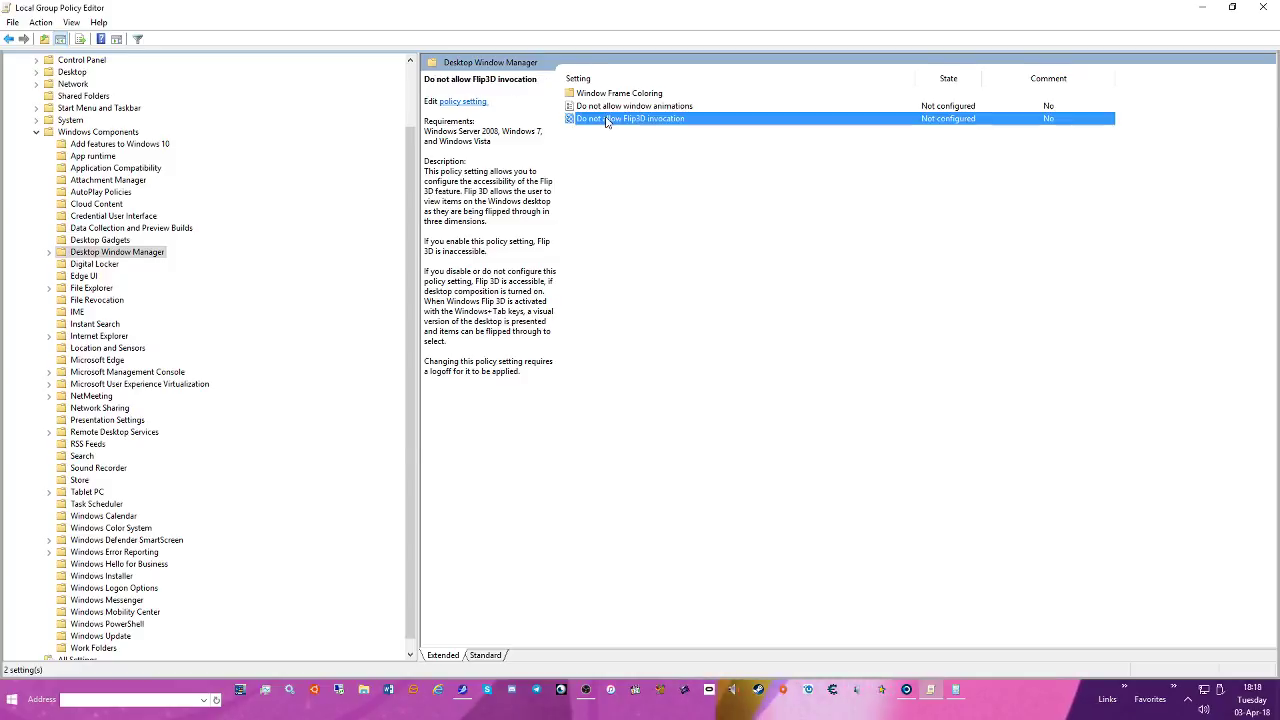
double_click(605, 120)
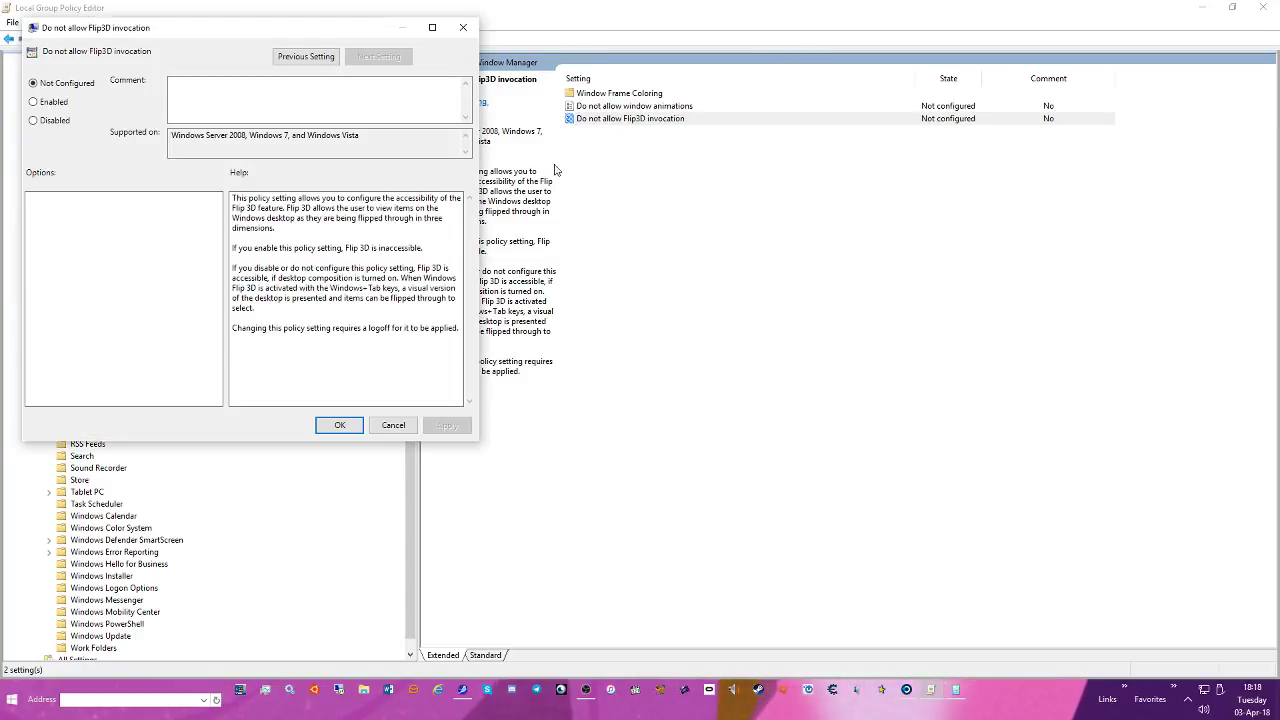
left_click(63, 123)
left_click(306, 56)
left_click(54, 120)
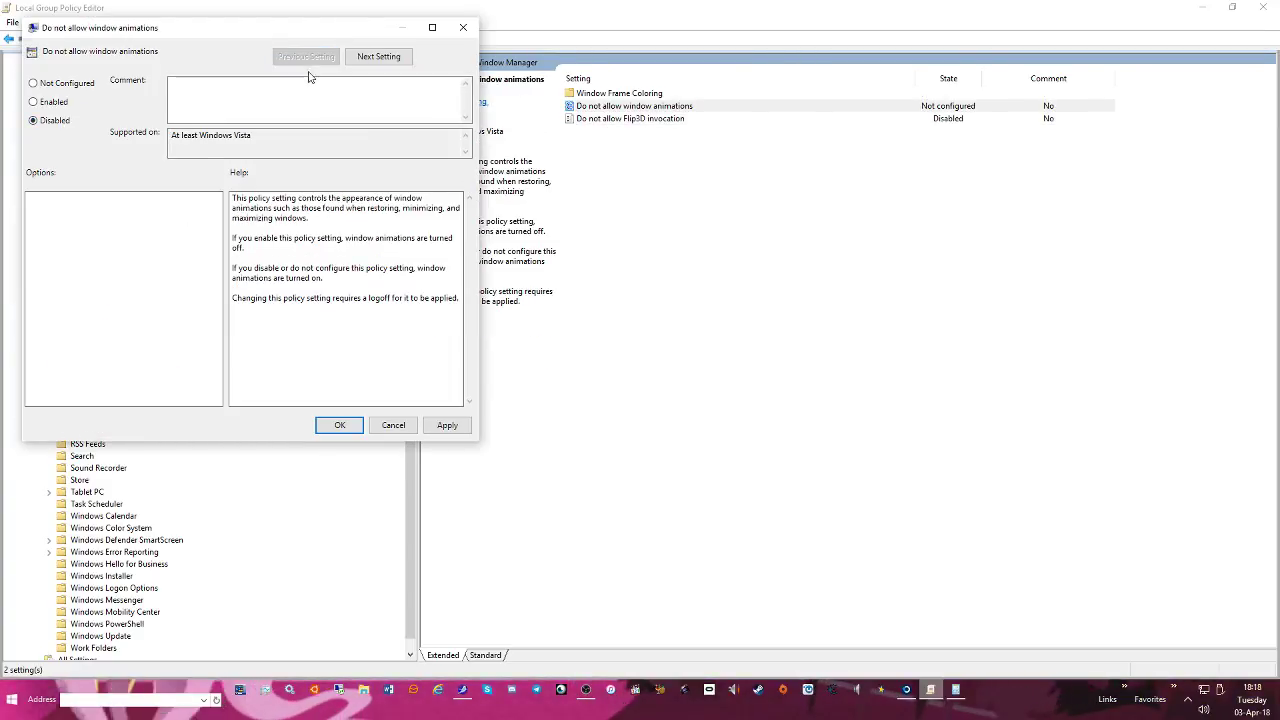
left_click(447, 425)
left_click(339, 425)
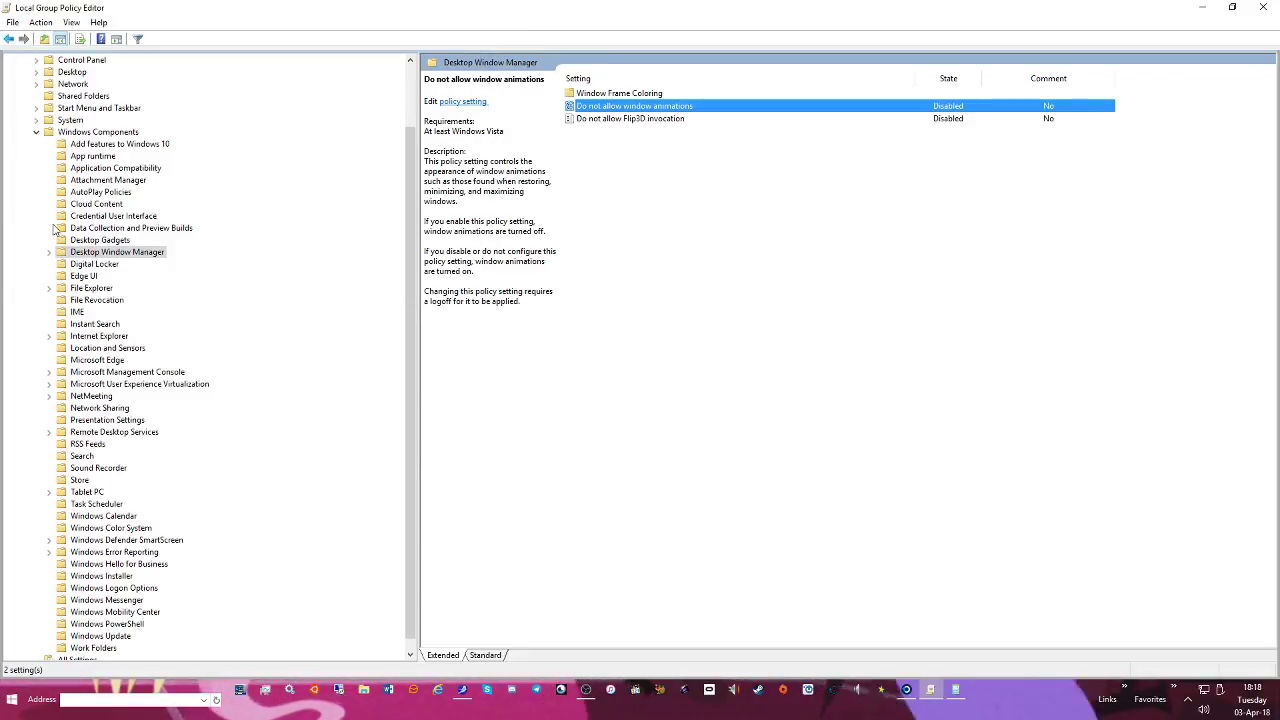
In Edge UI, set Allow edge swipe to Disabled and enable the policy hiding Search, Share, Start, Devices, and Settings at the upper-right corner
left_click(88, 279)
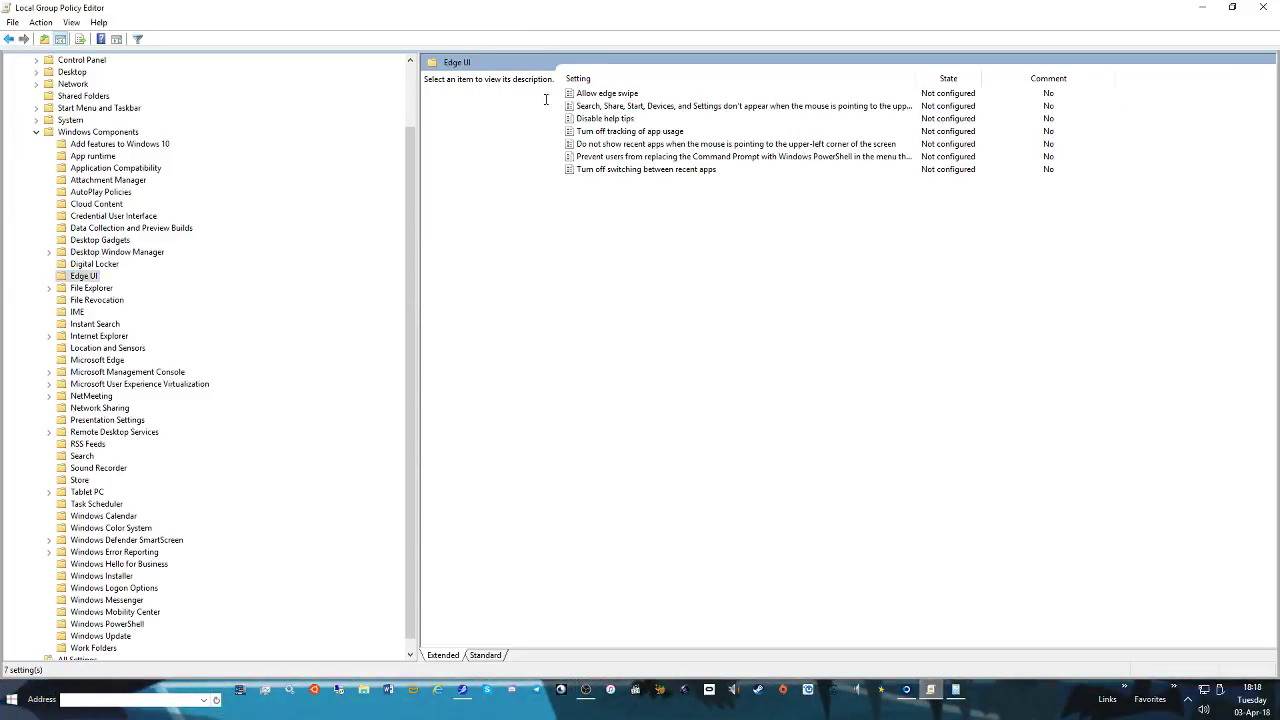
double_click(606, 93)
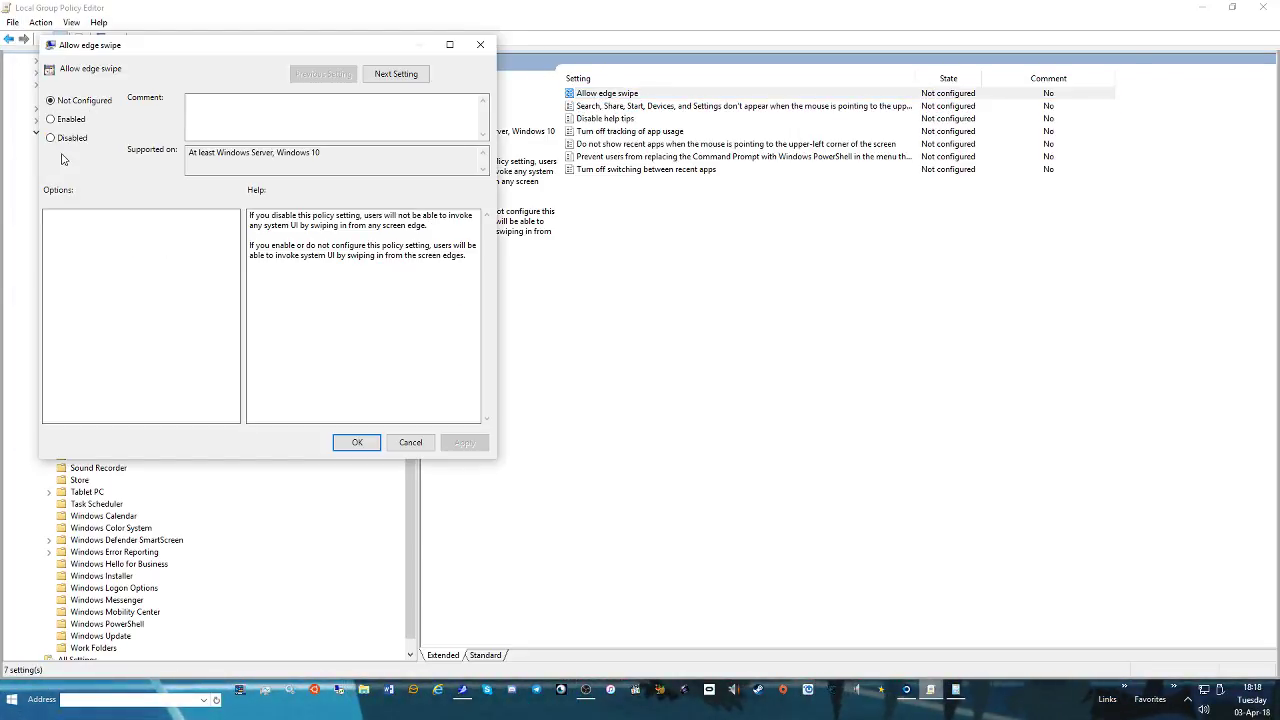
left_click(50, 137)
left_click(396, 75)
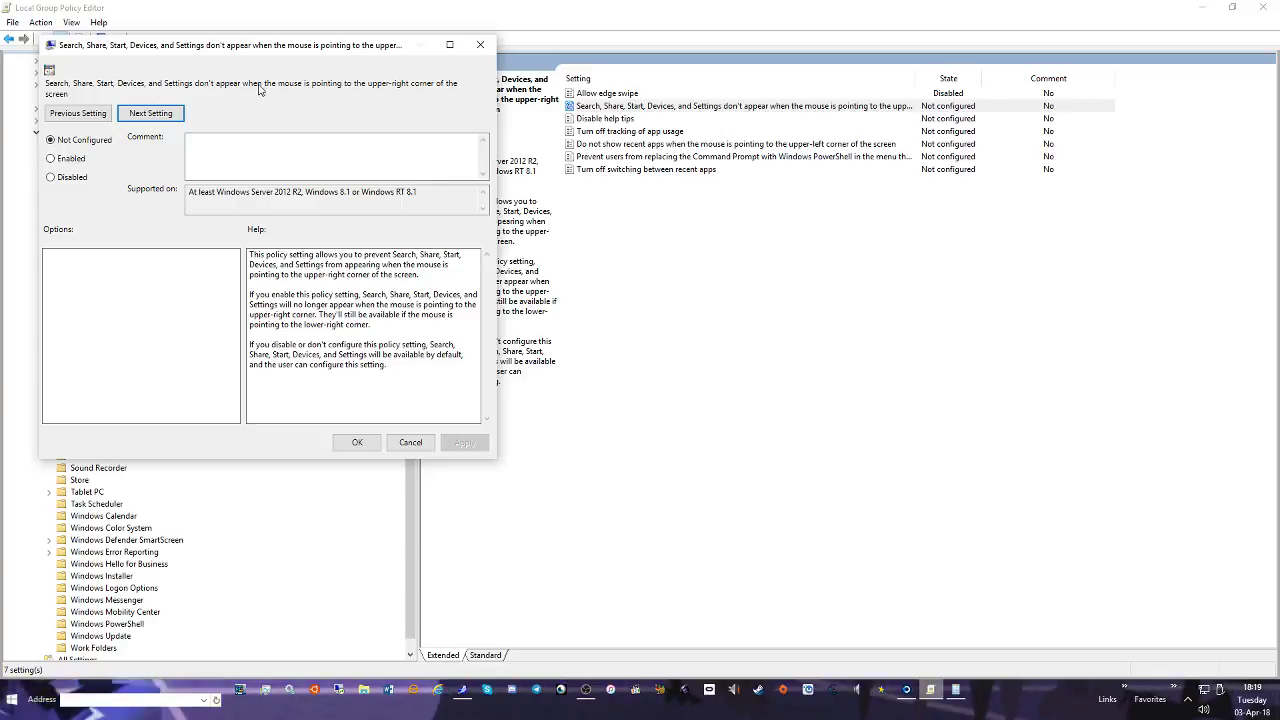
left_click(50, 158)
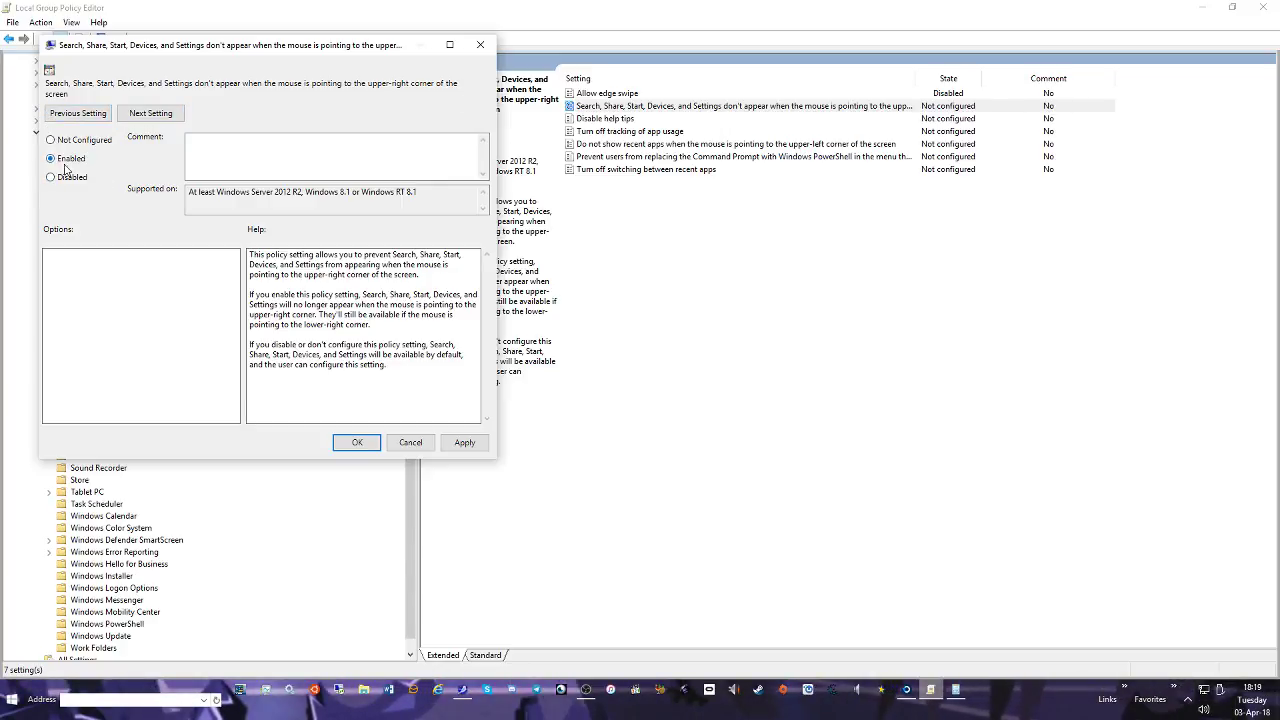
left_click(150, 113)
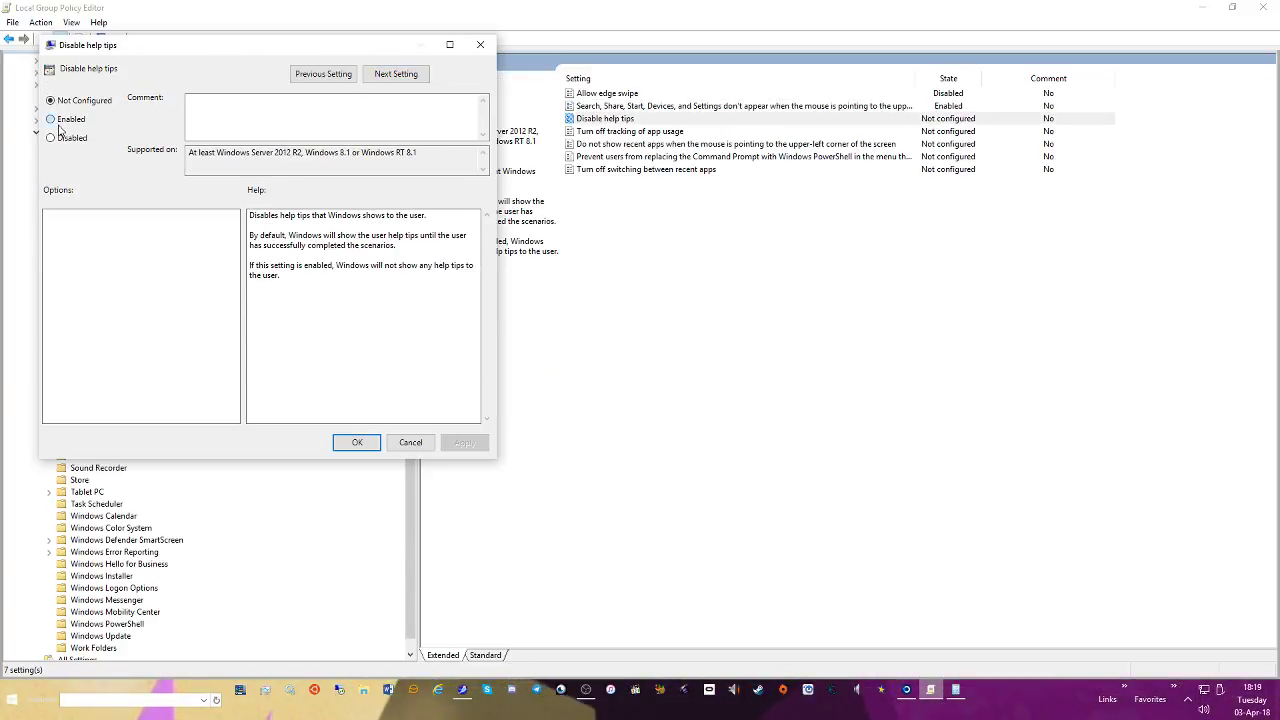
Enable the Disable help tips and Turn off tracking of app usage policies, apply them and close the settings
left_click(400, 76)
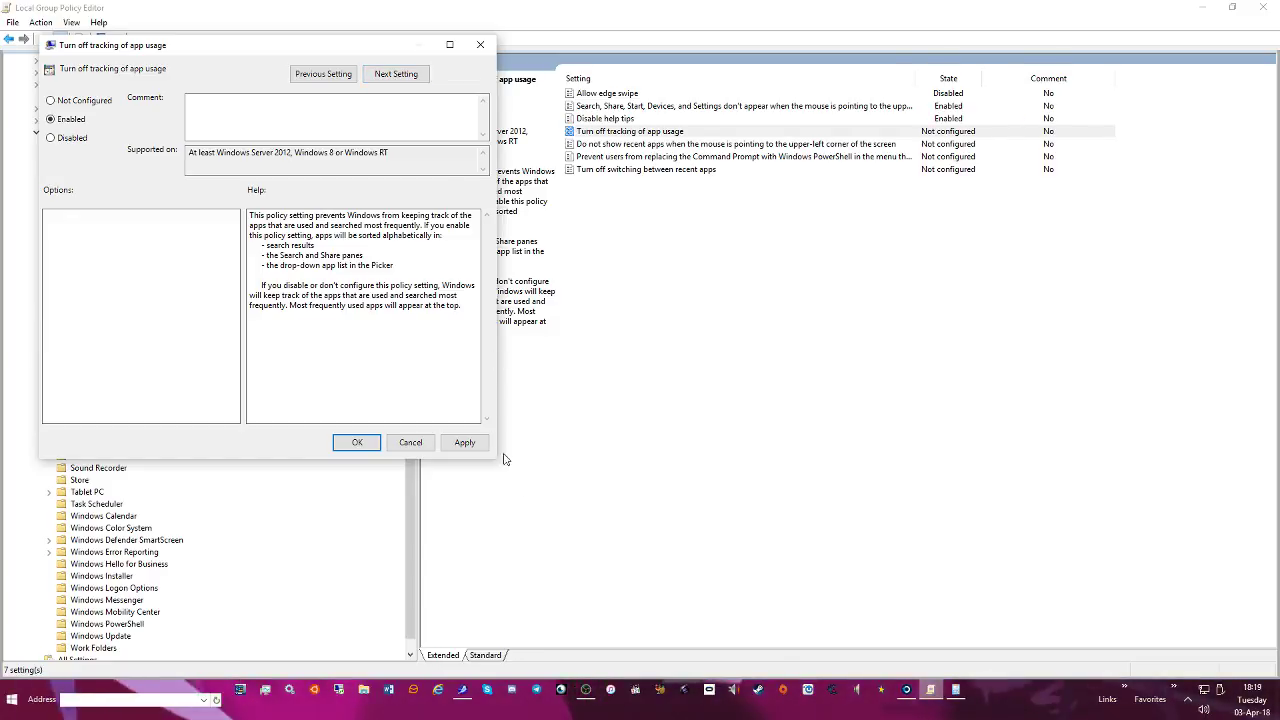
left_click(467, 443)
left_click(357, 443)
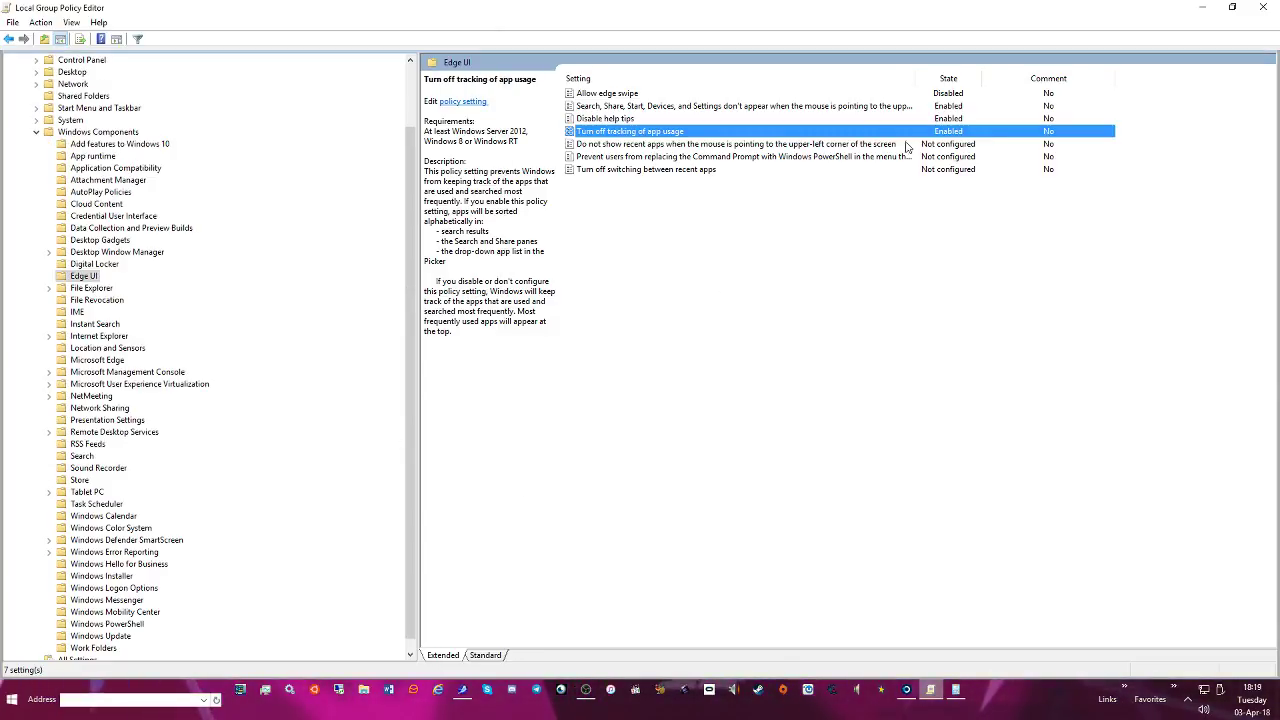
Examine the File Explorer policies and their states under Computer Configuration's Windows Components, comparing them with the User Configuration ones
left_click(90, 288)
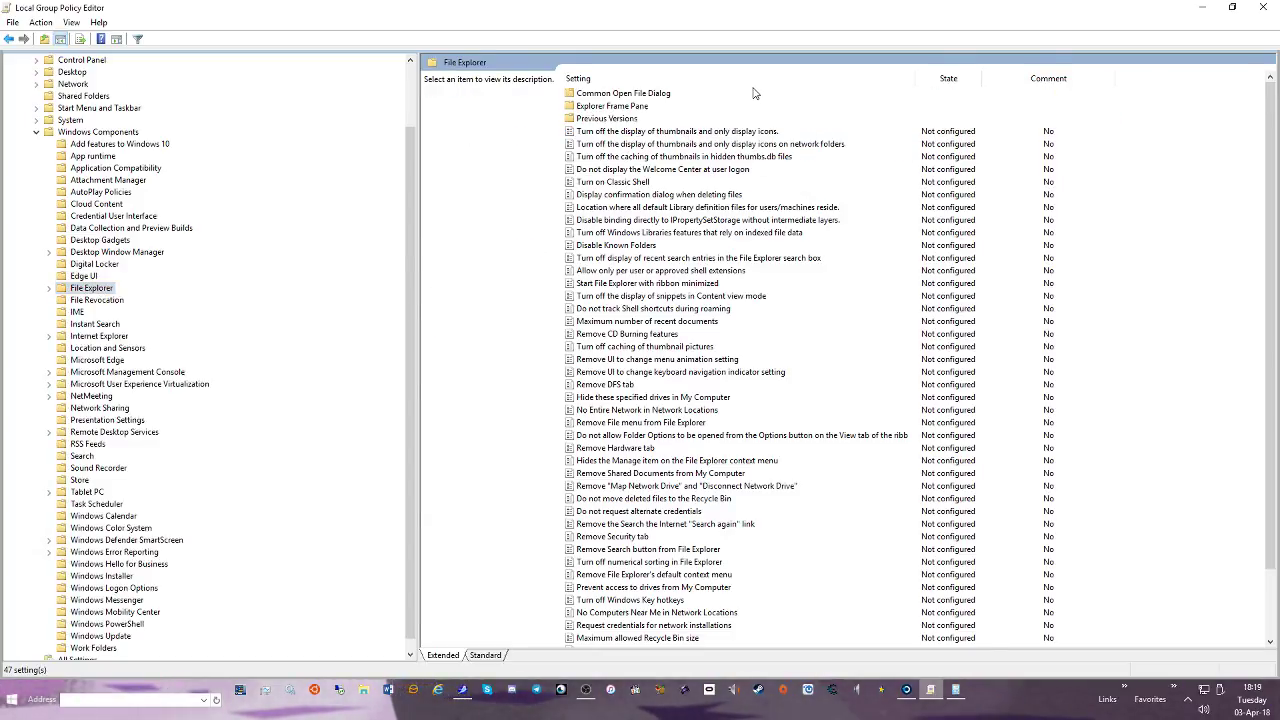
scroll(251, 466, "up", 2)
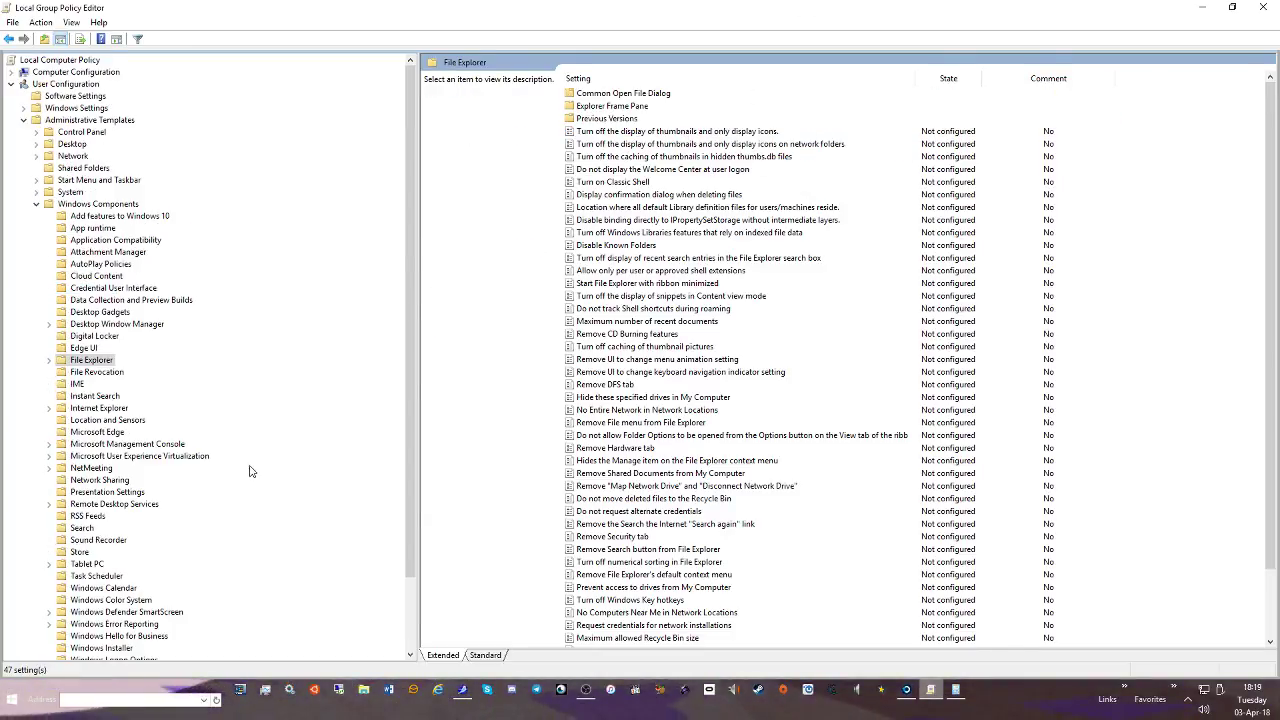
left_click(16, 72)
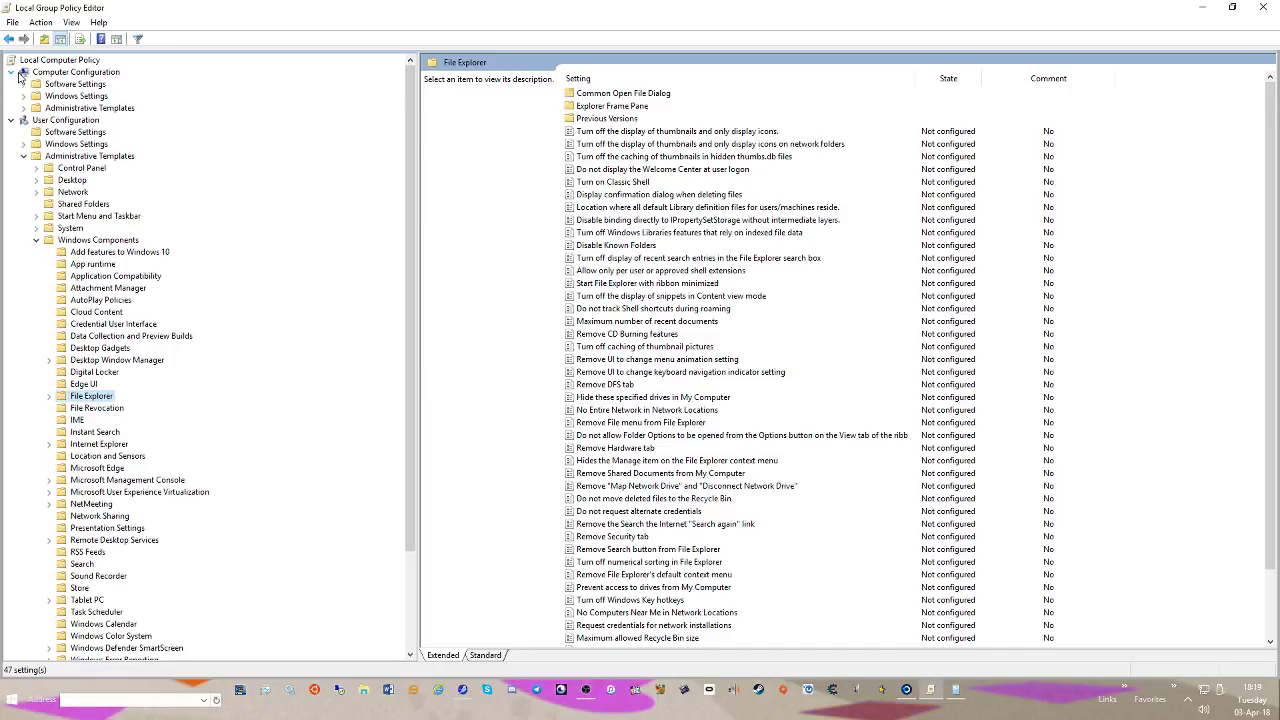
left_click(24, 108)
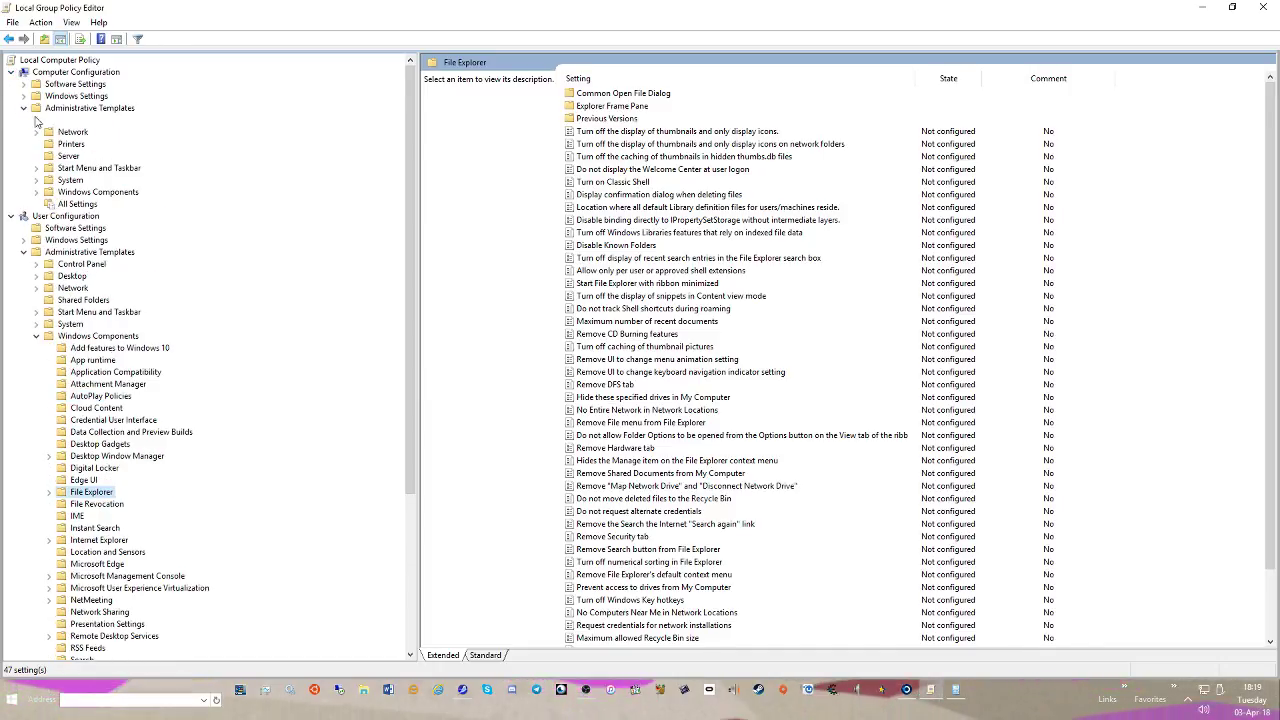
left_click(36, 192)
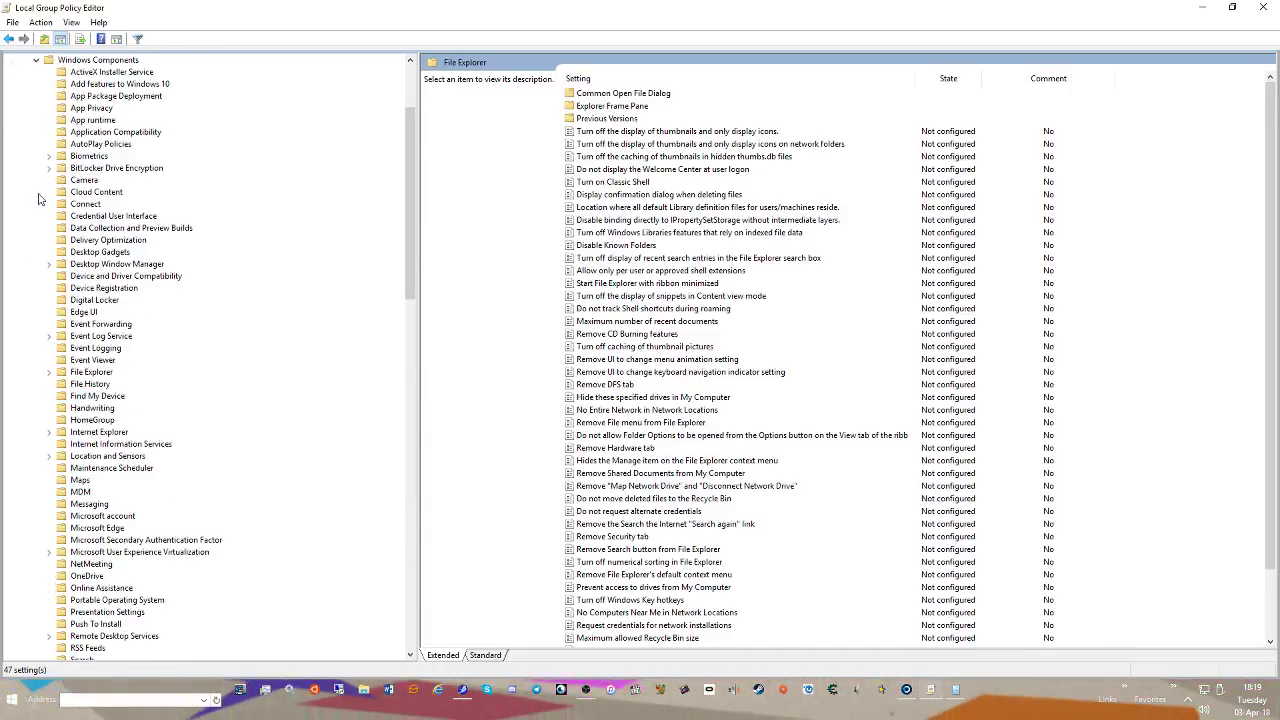
left_click(91, 372)
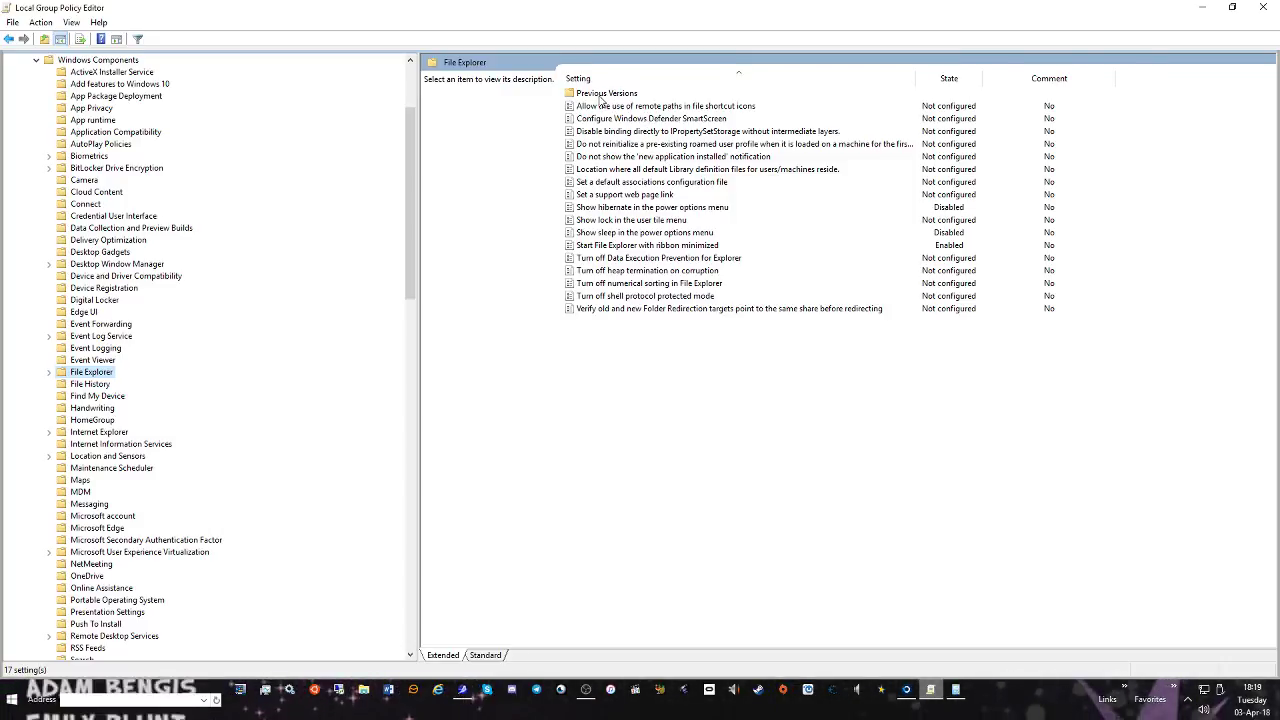
left_click(626, 80)
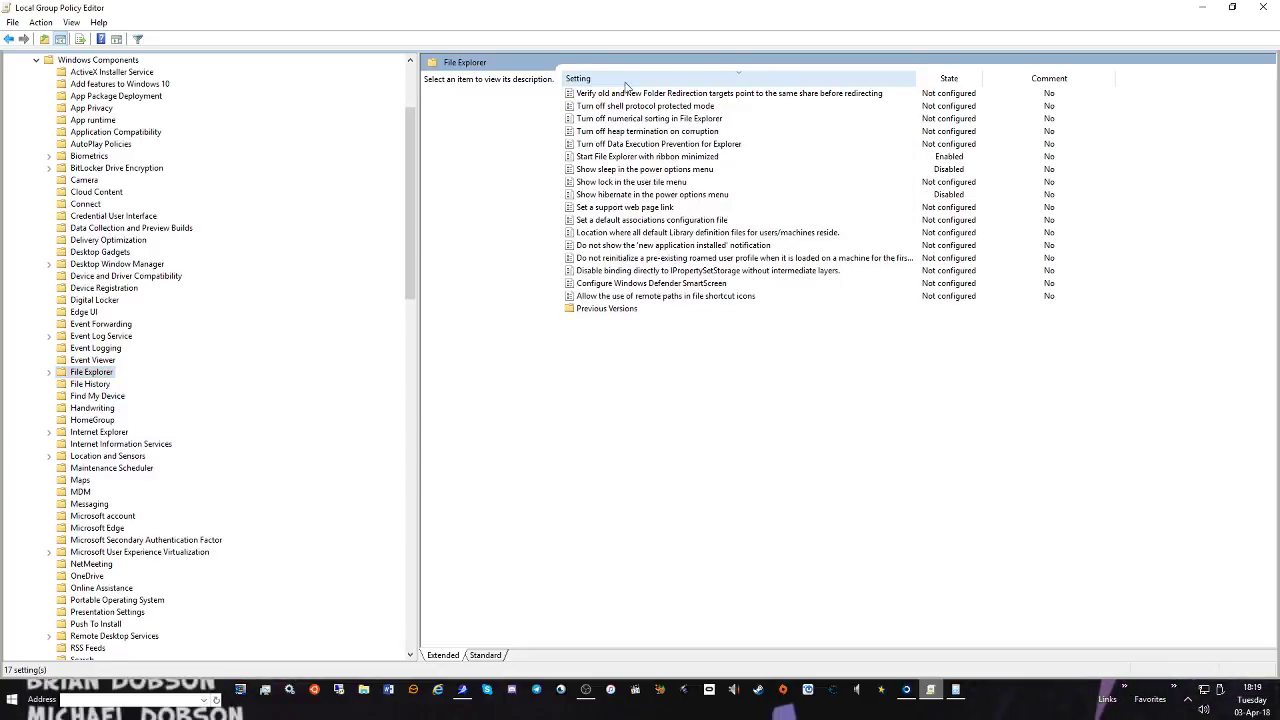
left_click(626, 80)
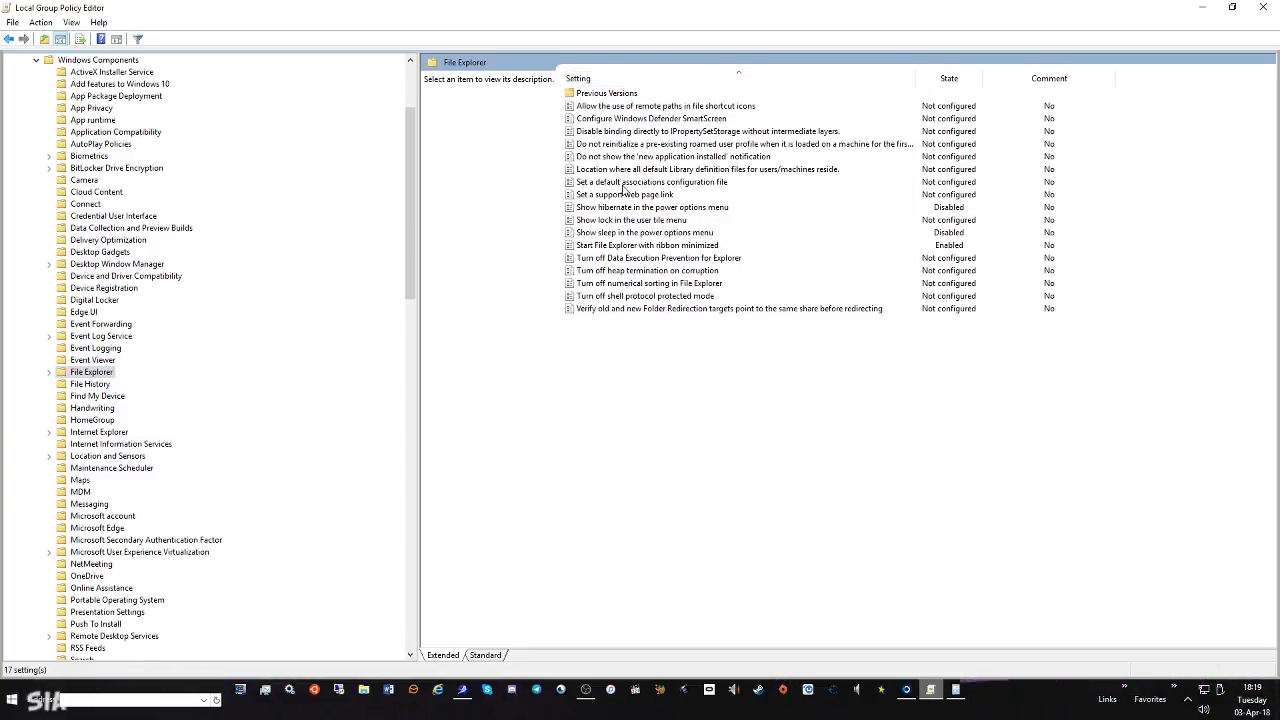
left_click(606, 93)
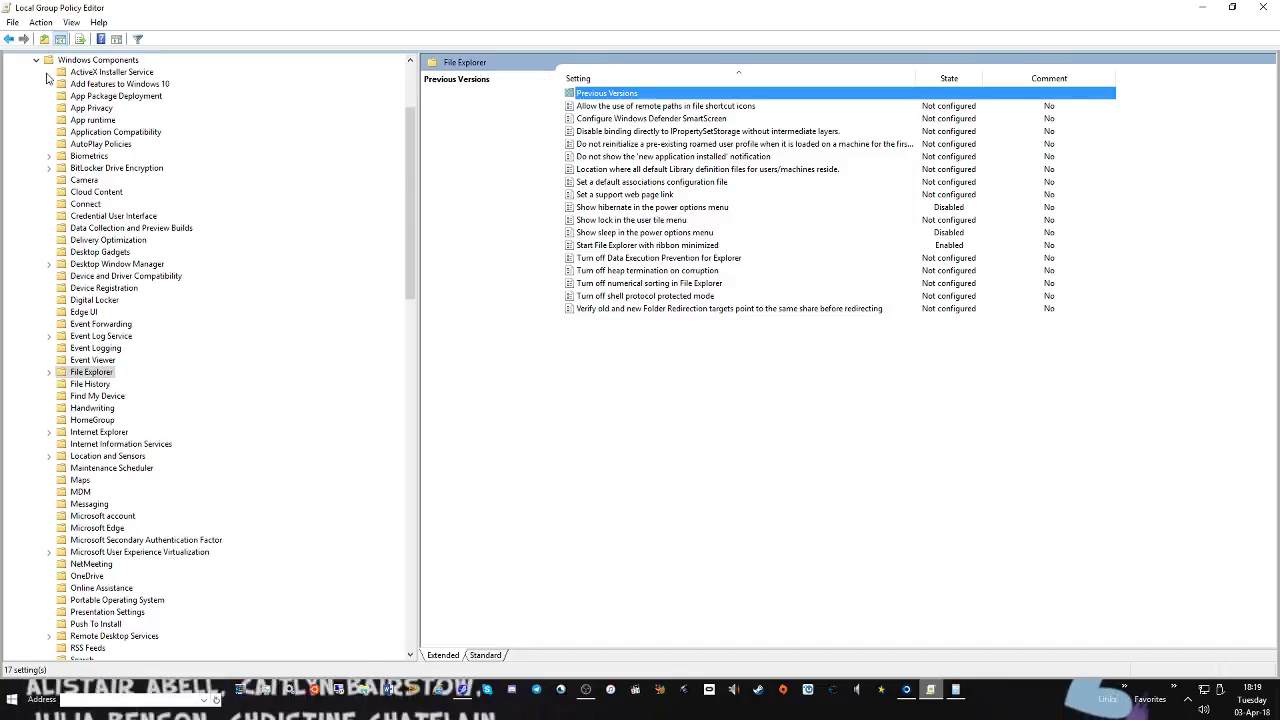
double_click(110, 60)
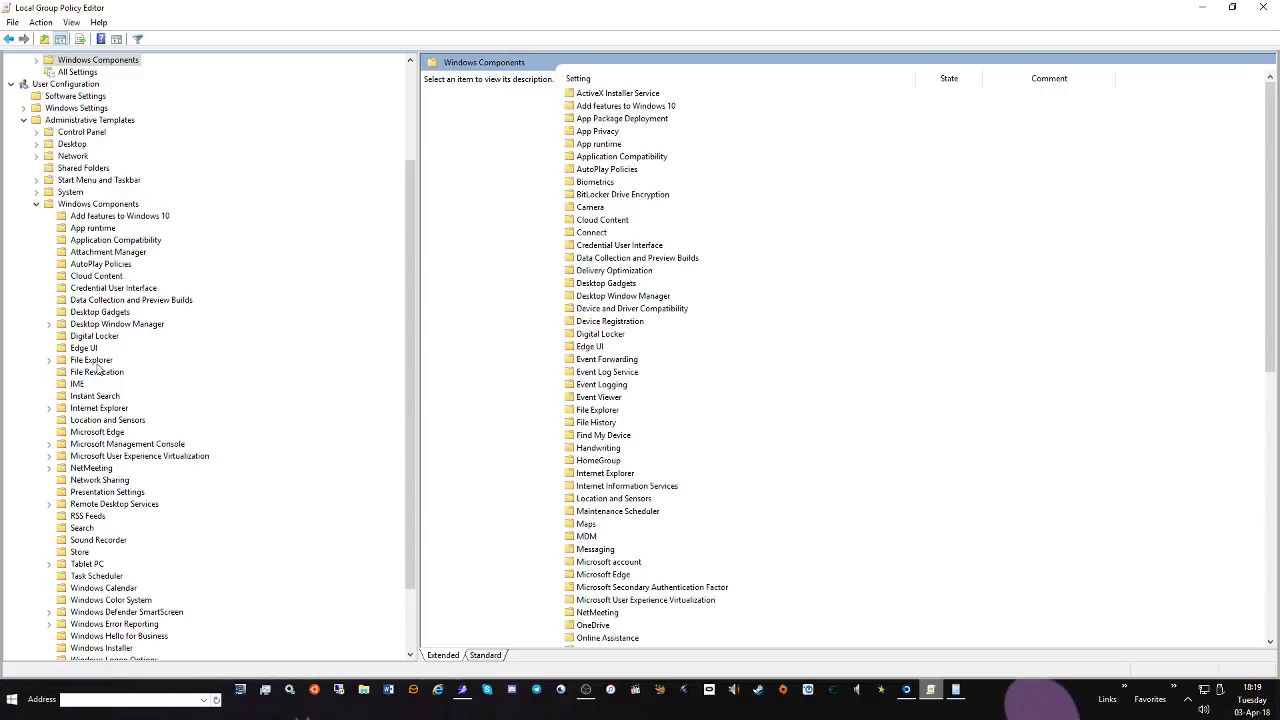
Under User Configuration's File Explorer, enable Turn on or off details pane in Explorer Frame Pane with the option Always show
left_click(98, 360)
double_click(617, 93)
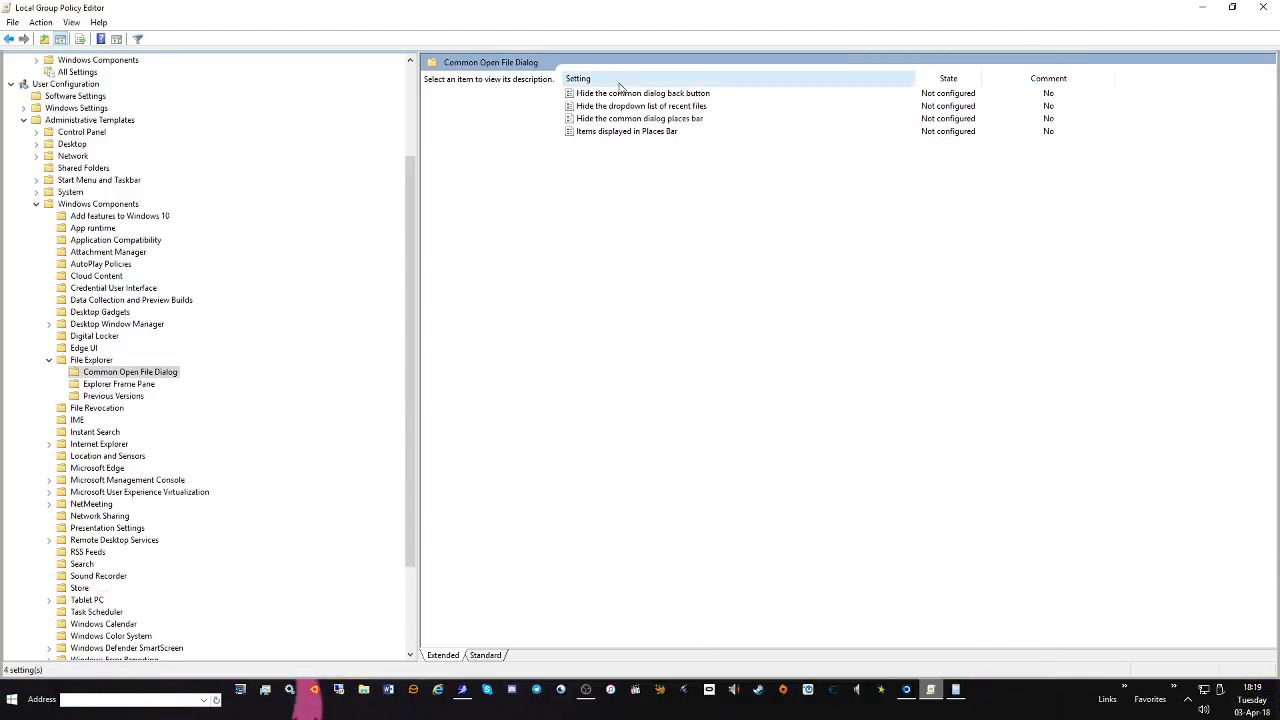
key("alt+Left")
double_click(607, 106)
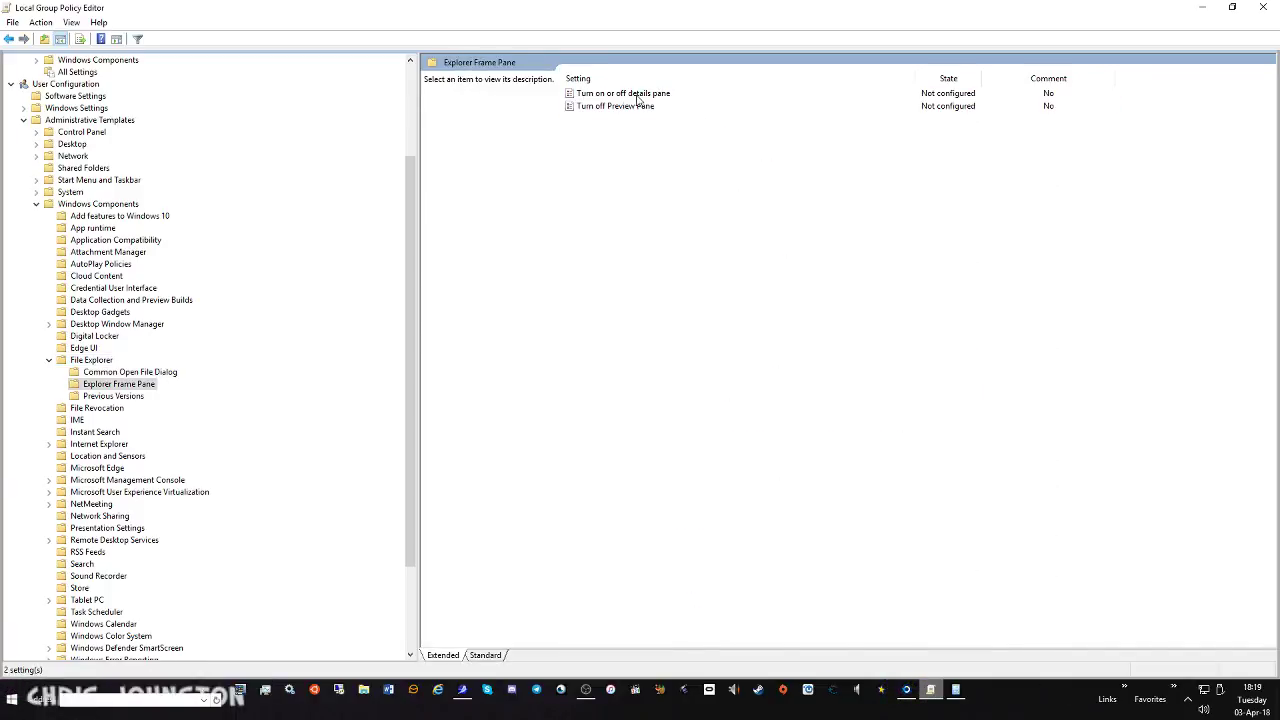
double_click(637, 93)
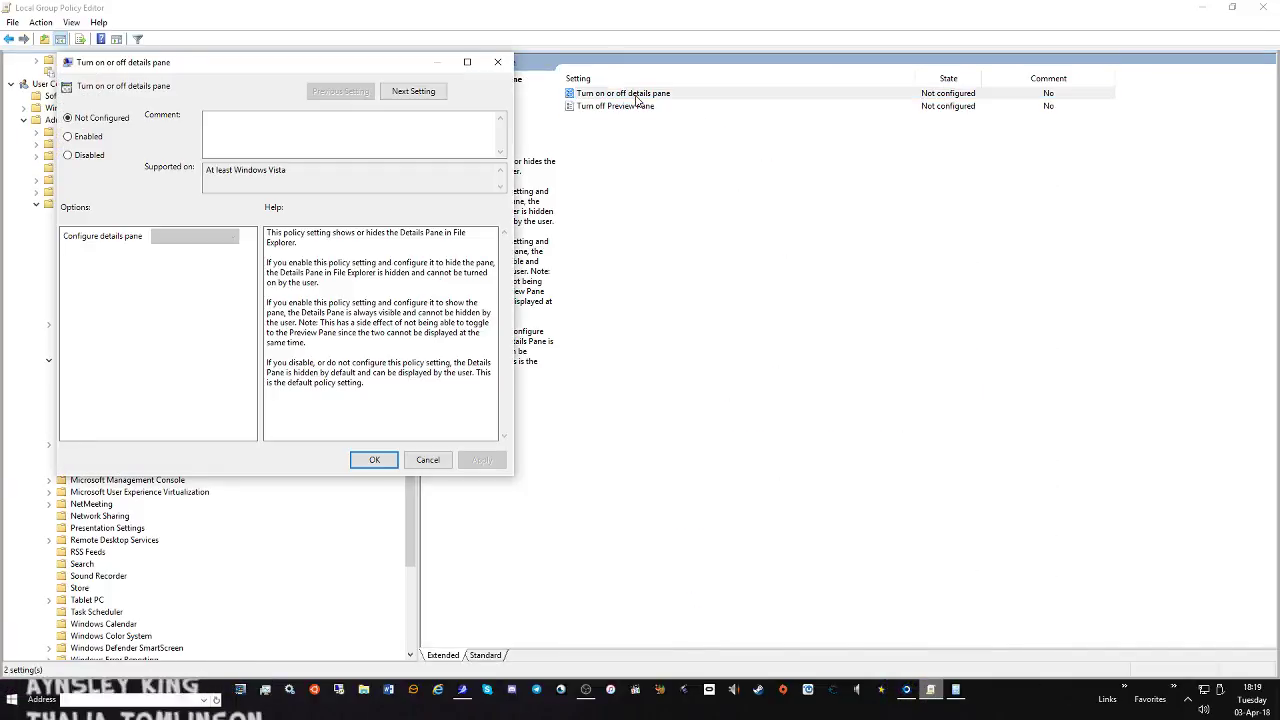
left_click(88, 136)
left_click(166, 240)
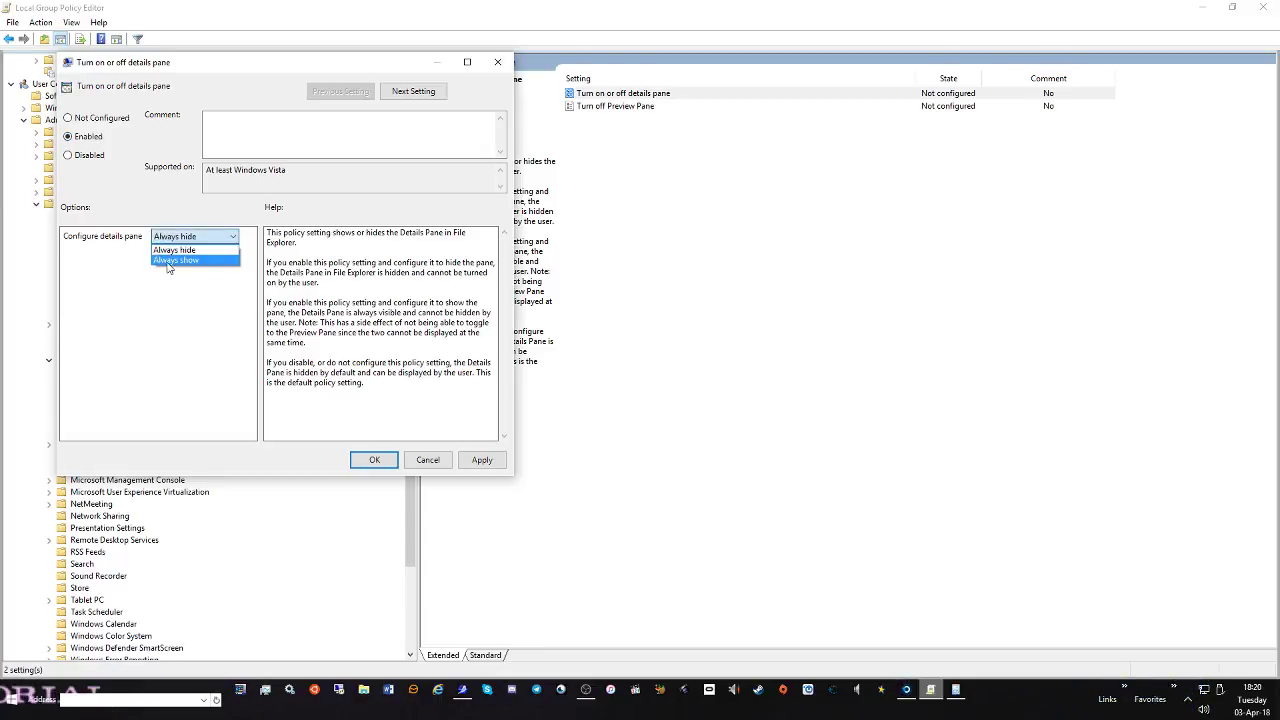
left_click(175, 260)
left_click(482, 460)
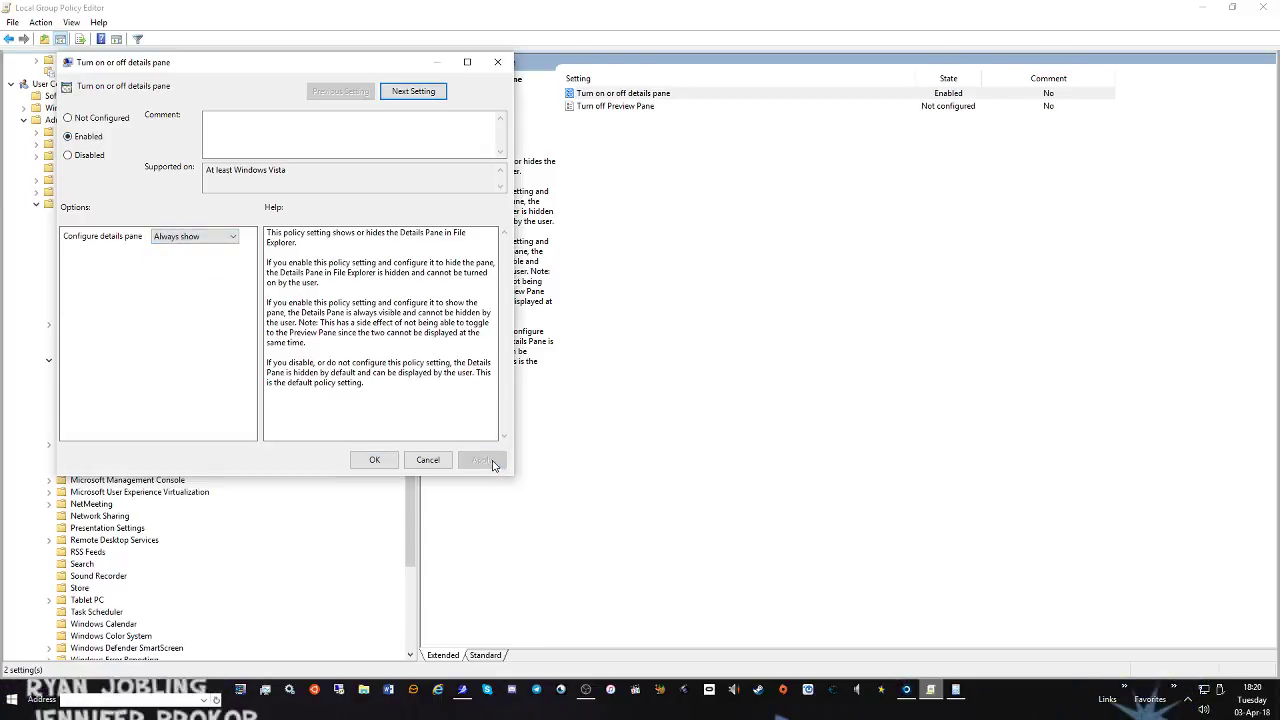
Set the Turn off Preview Pane policy to Disabled, apply it and close its settings
left_click(415, 96)
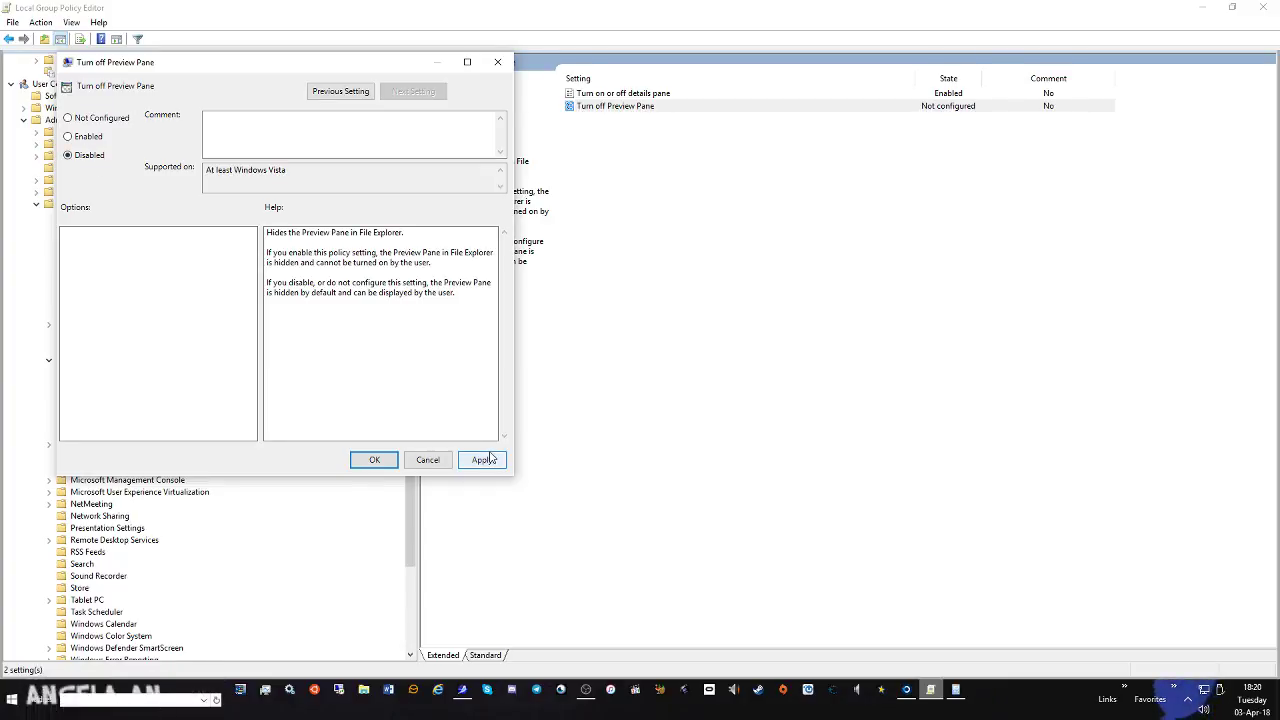
left_click(484, 460)
left_click(376, 459)
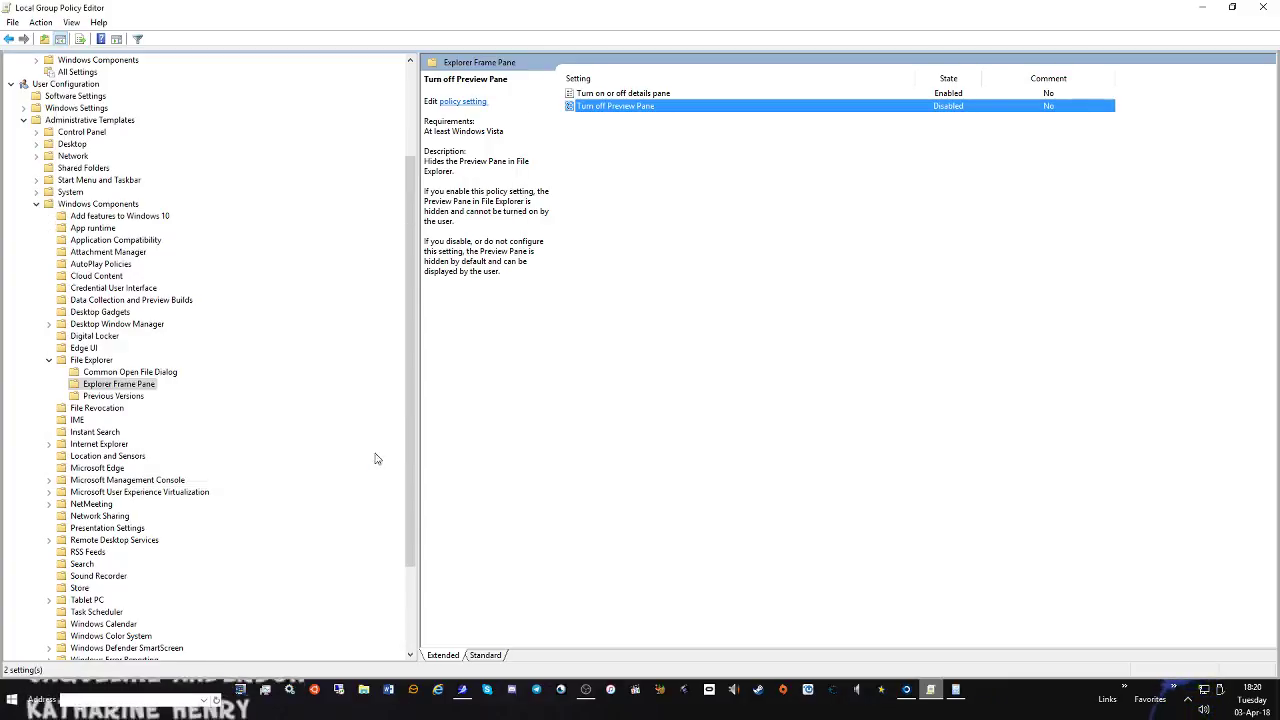
Sort the File Explorer policies alphabetically and enable Do not display the Welcome Center at user logon
left_click(113, 396)
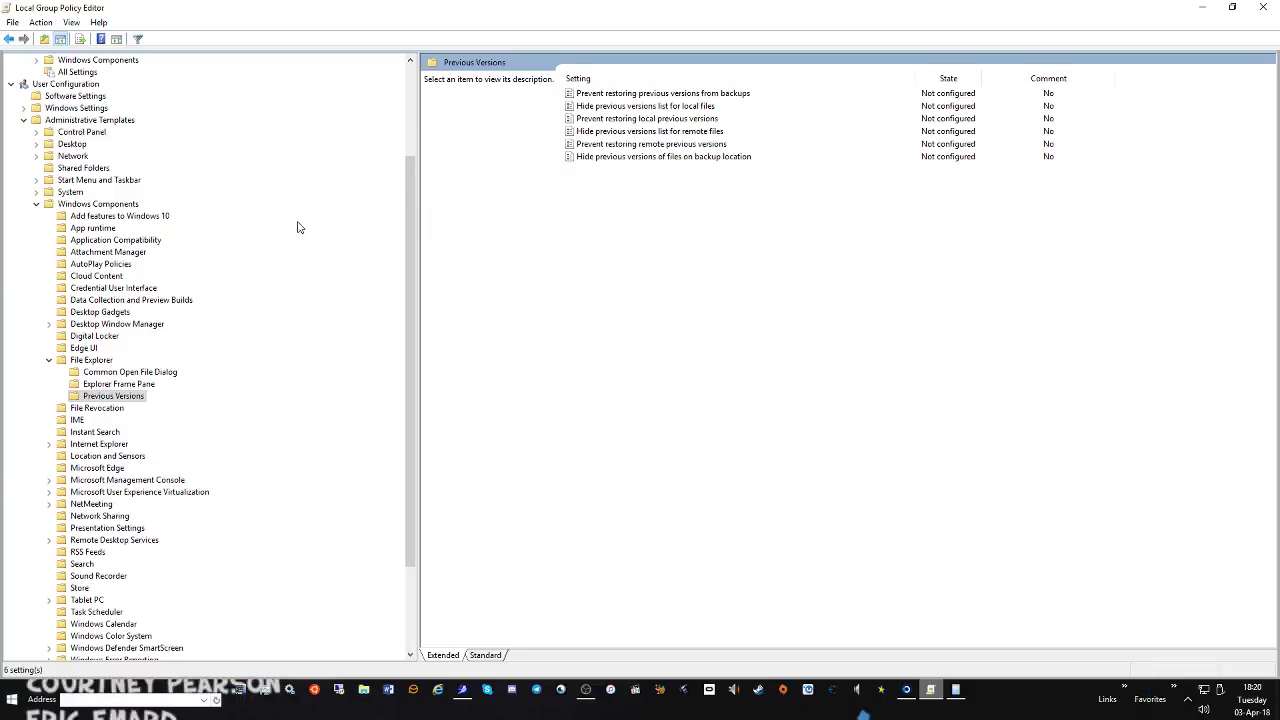
left_click(128, 372)
left_click(95, 360)
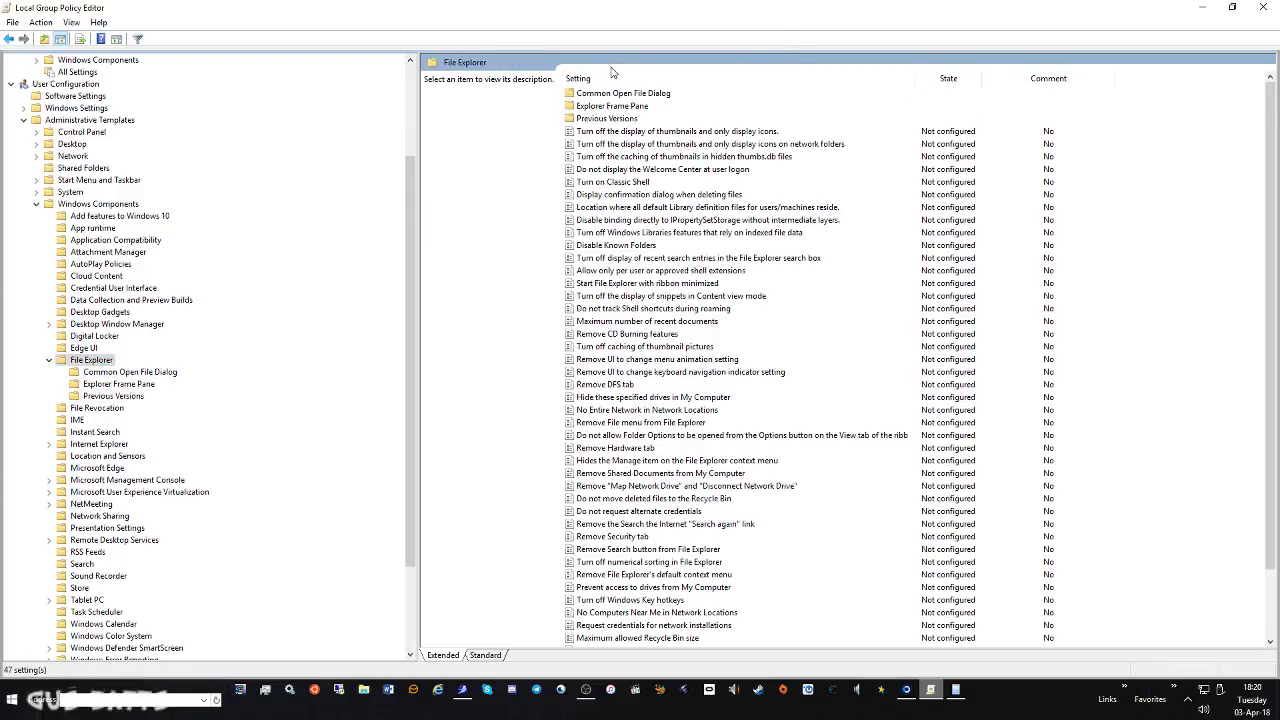
left_click(680, 80)
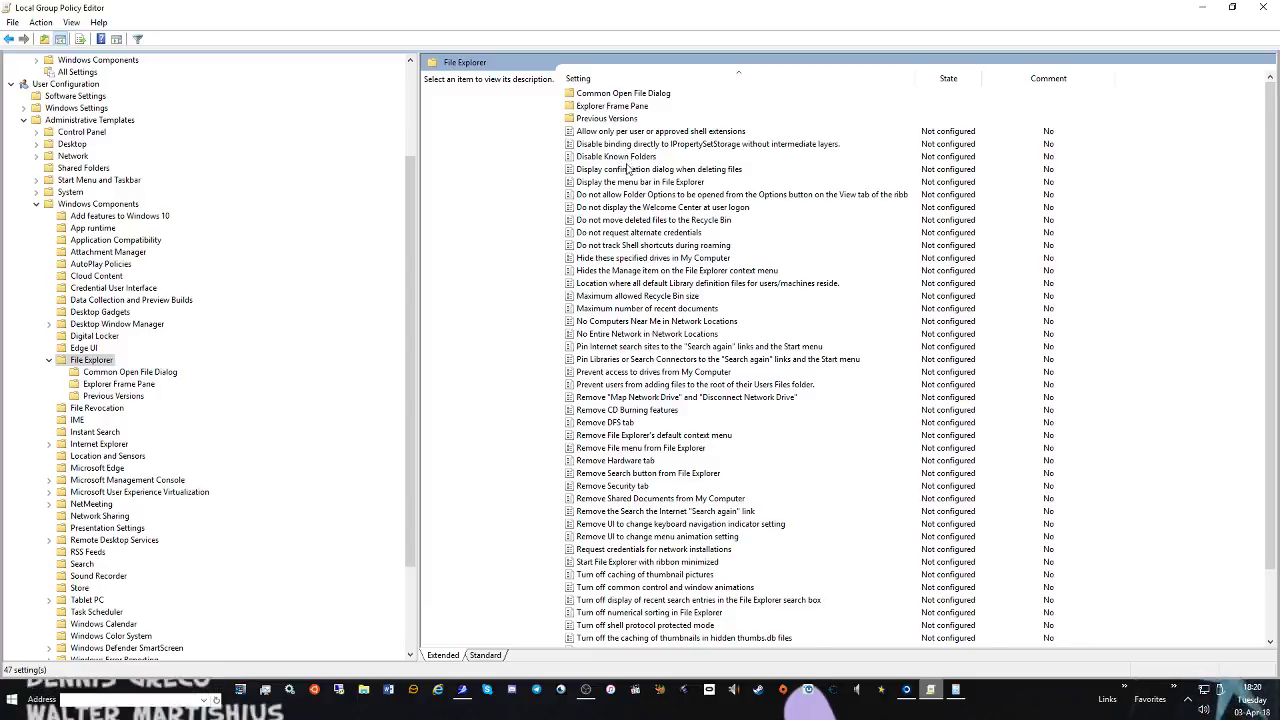
double_click(620, 207)
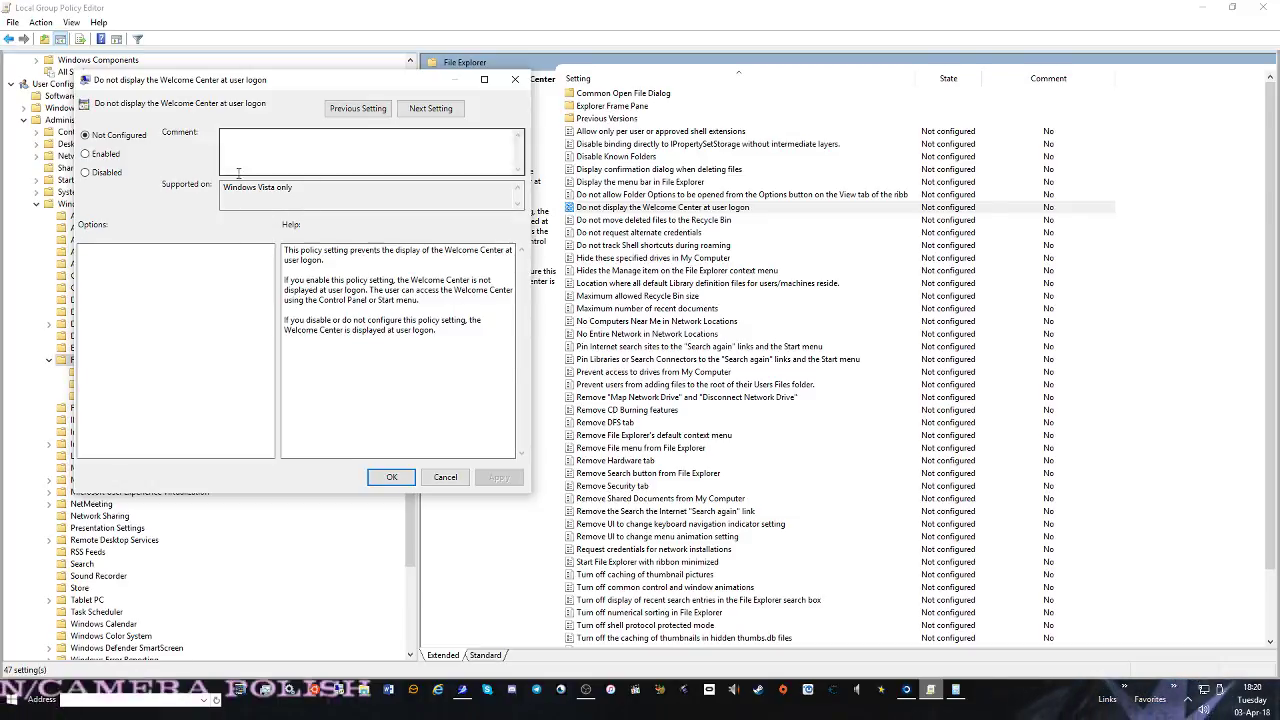
left_click(85, 153)
left_click(392, 477)
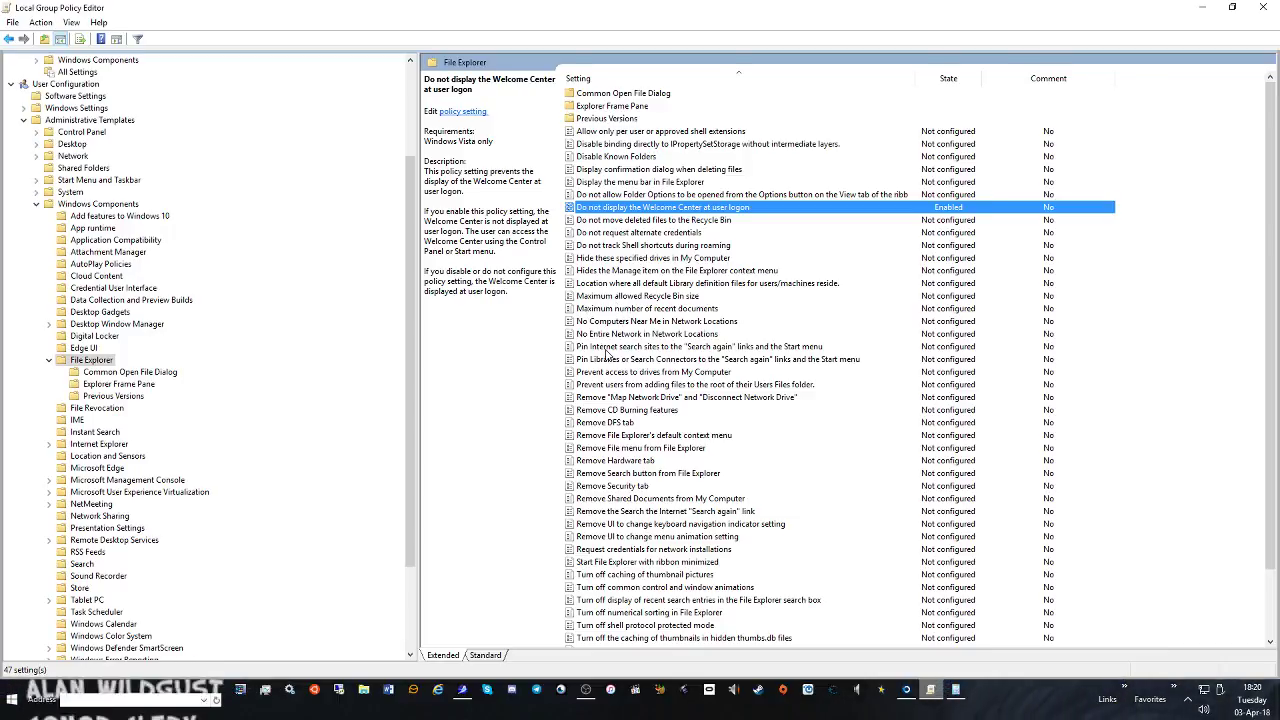
Read the descriptions of the Maximum allowed Recycle Bin size and Turn on Classic Shell policies in File Explorer, closing each one
double_click(636, 297)
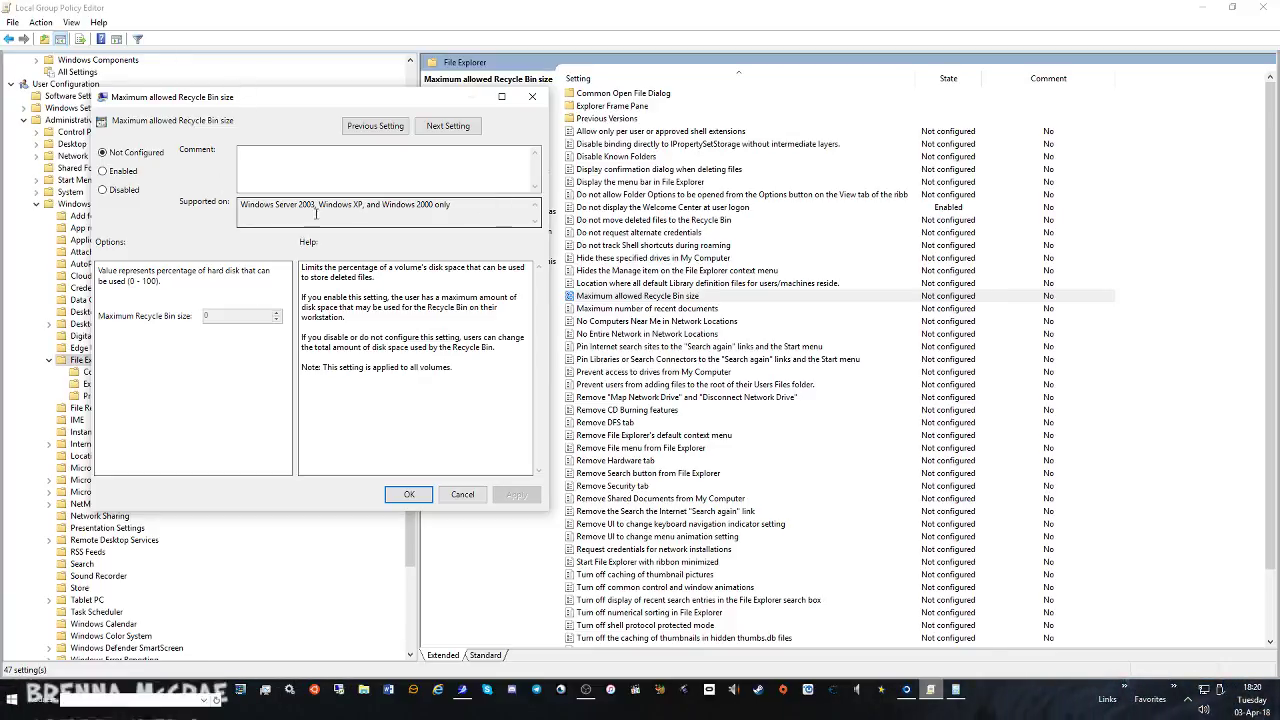
left_click(462, 495)
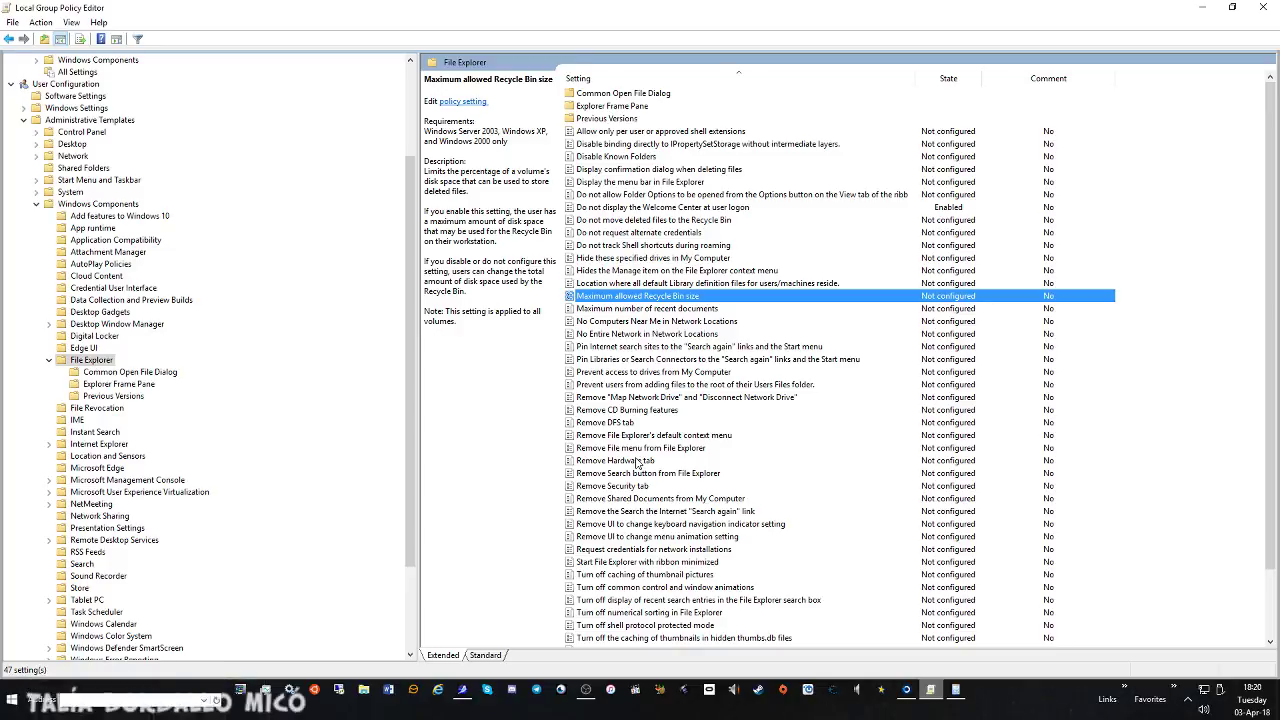
scroll(638, 463, "down", 1)
scroll(642, 462, "down", 1)
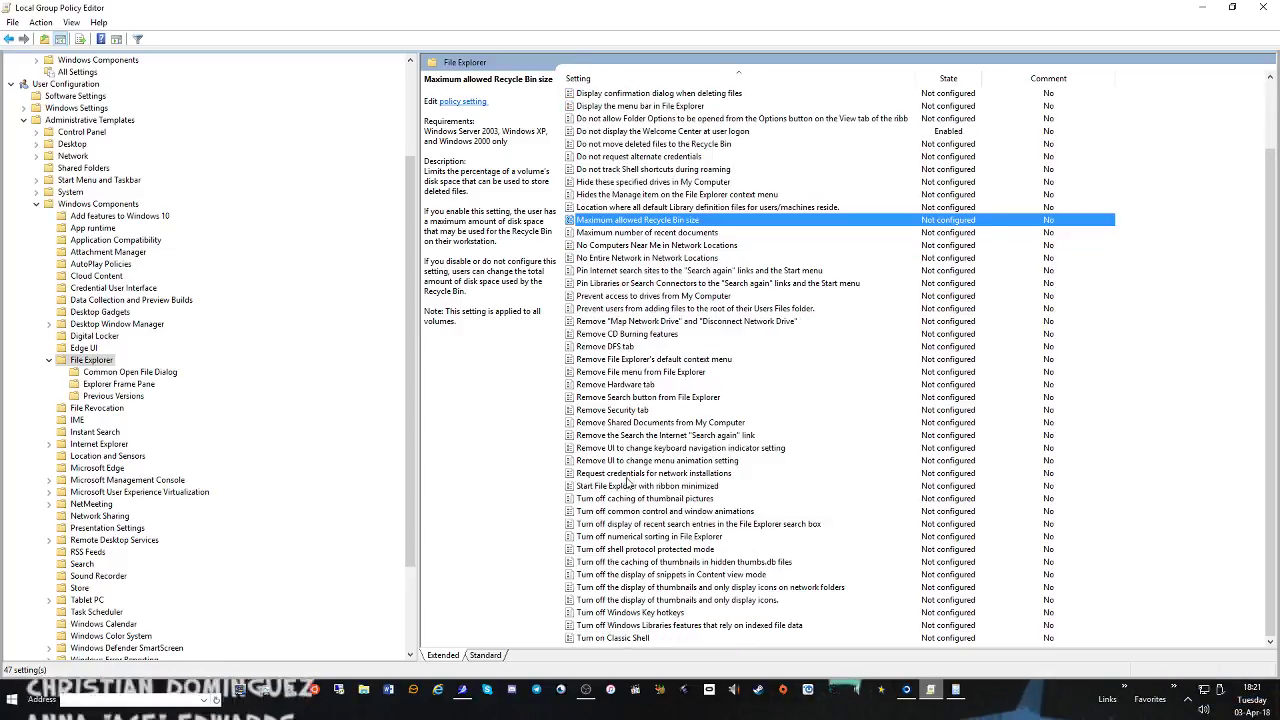
left_click(639, 639)
double_click(639, 640)
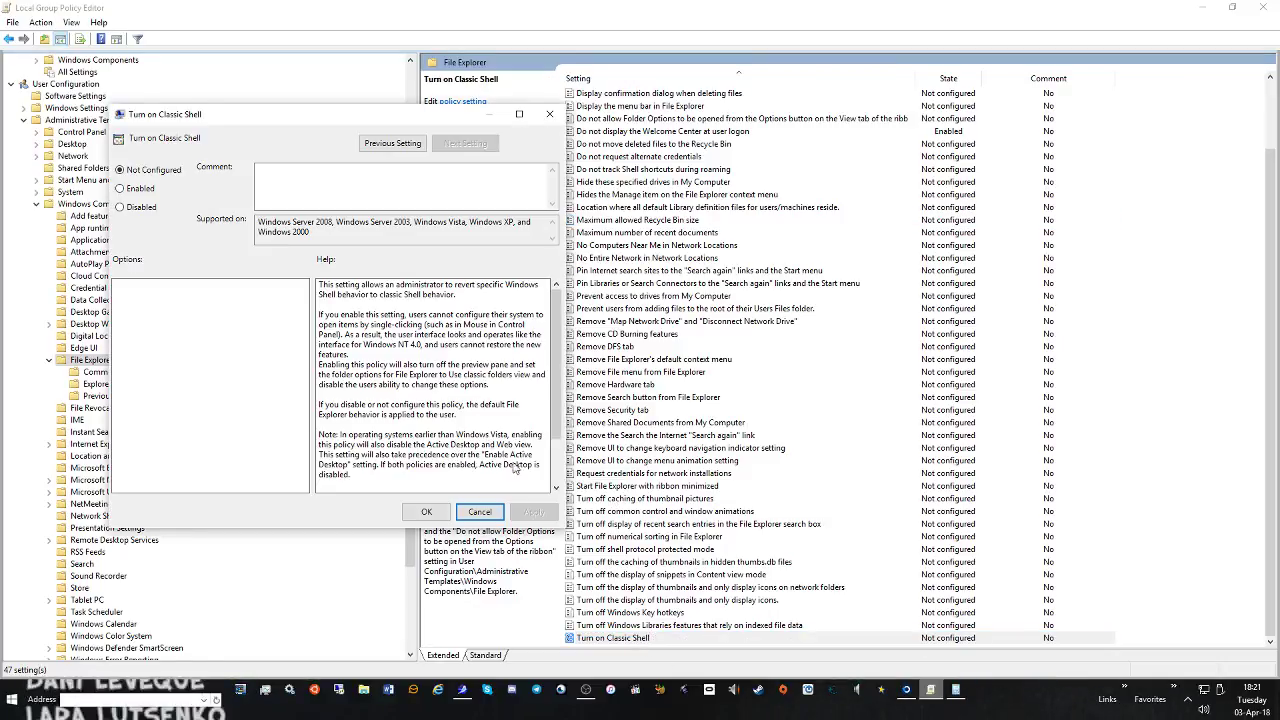
left_click(478, 511)
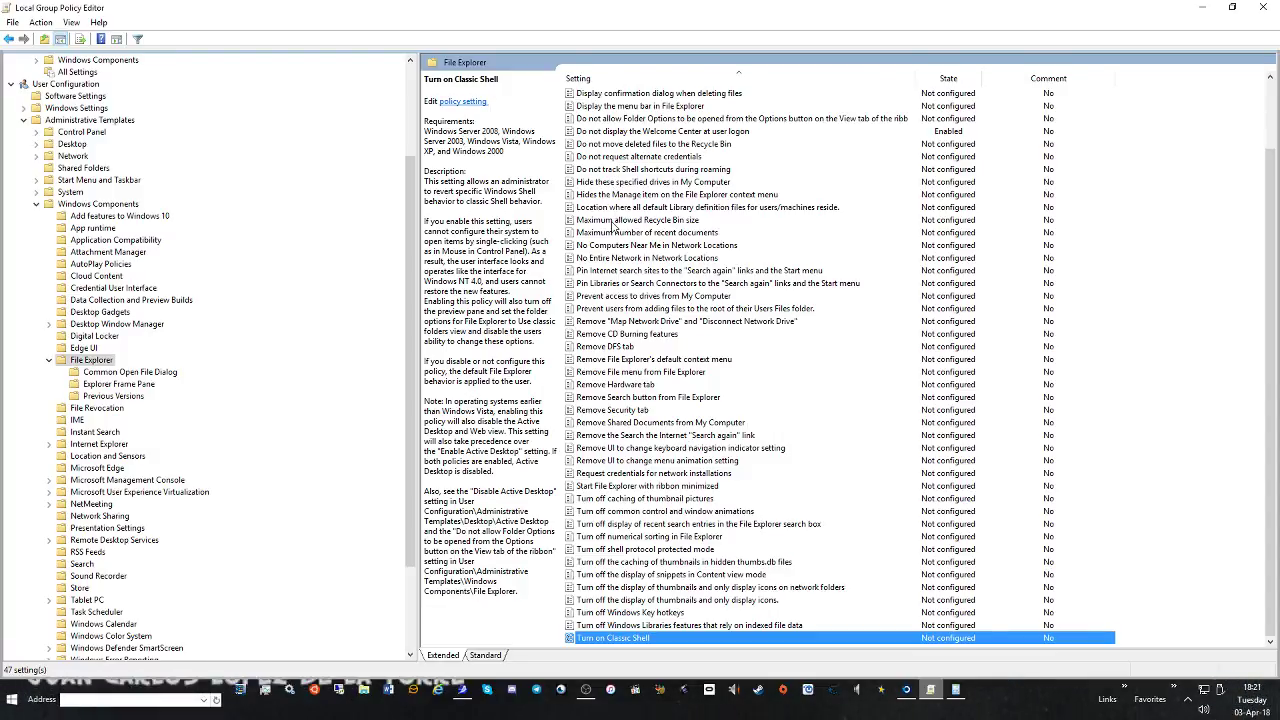
scroll(614, 227, "up", 2)
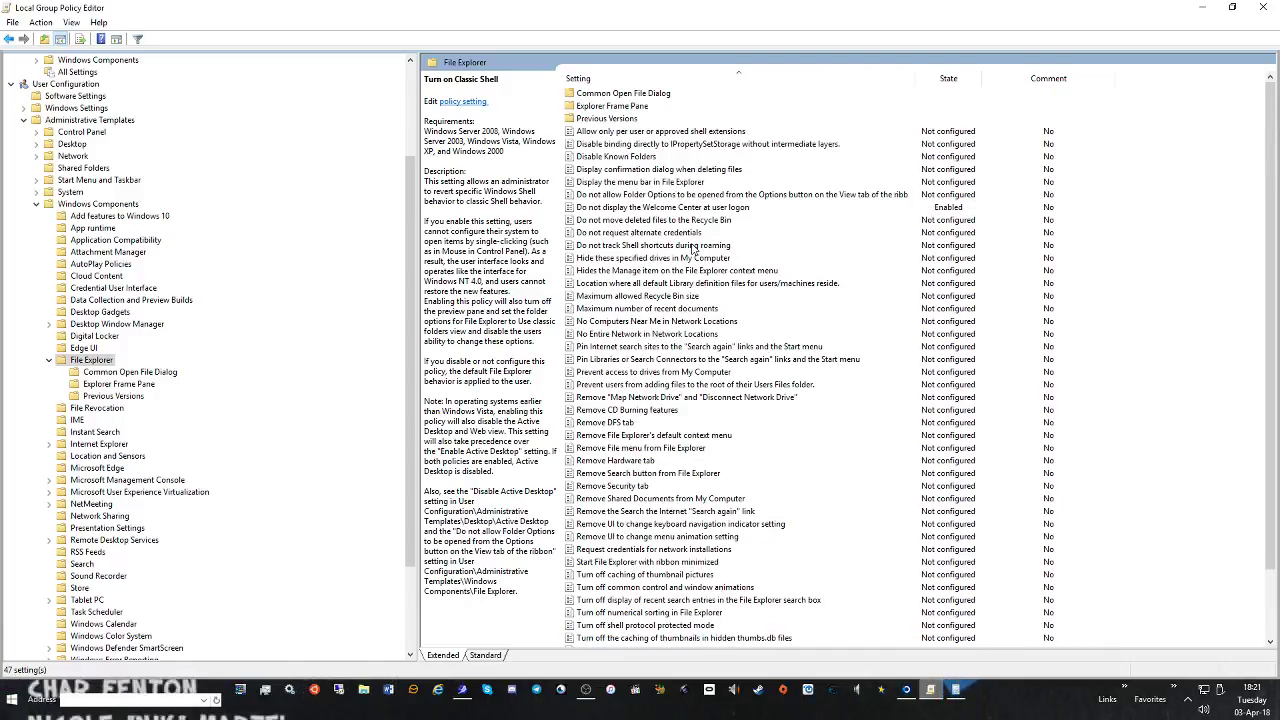
Look over the Instant Search and Internet Explorer policies under User Configuration's Windows Components
left_click(82, 433)
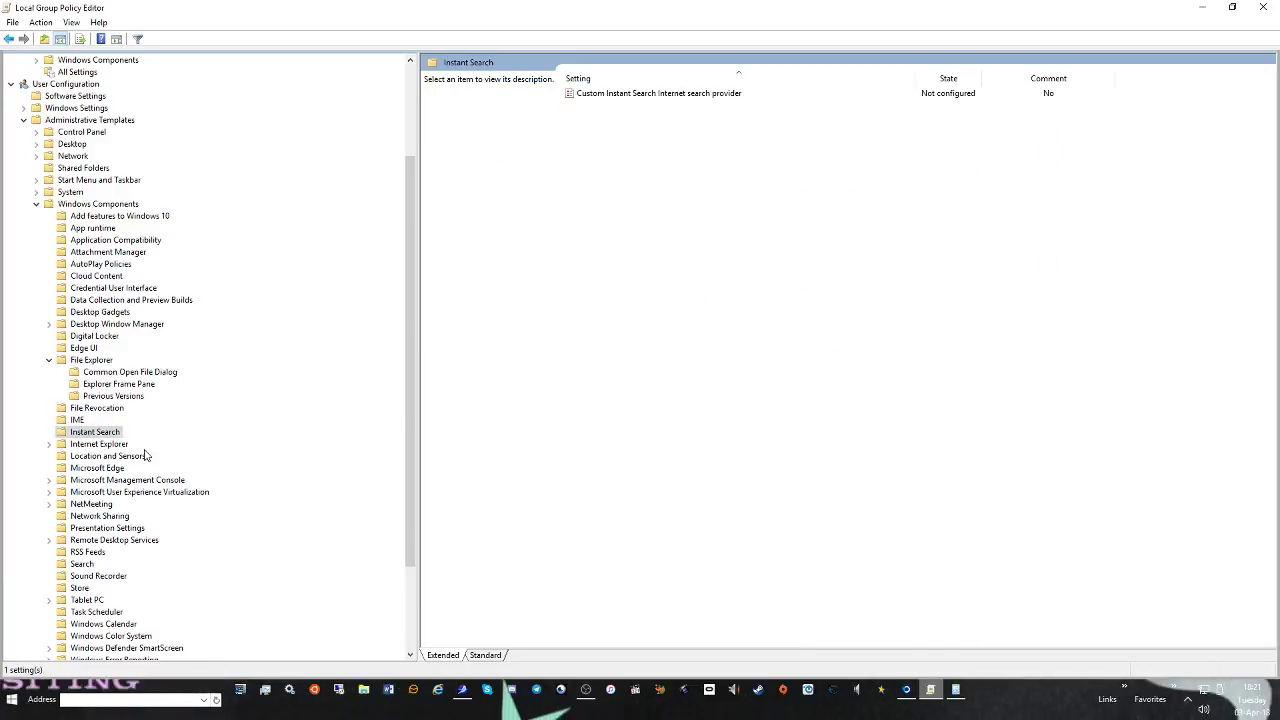
left_click(63, 445)
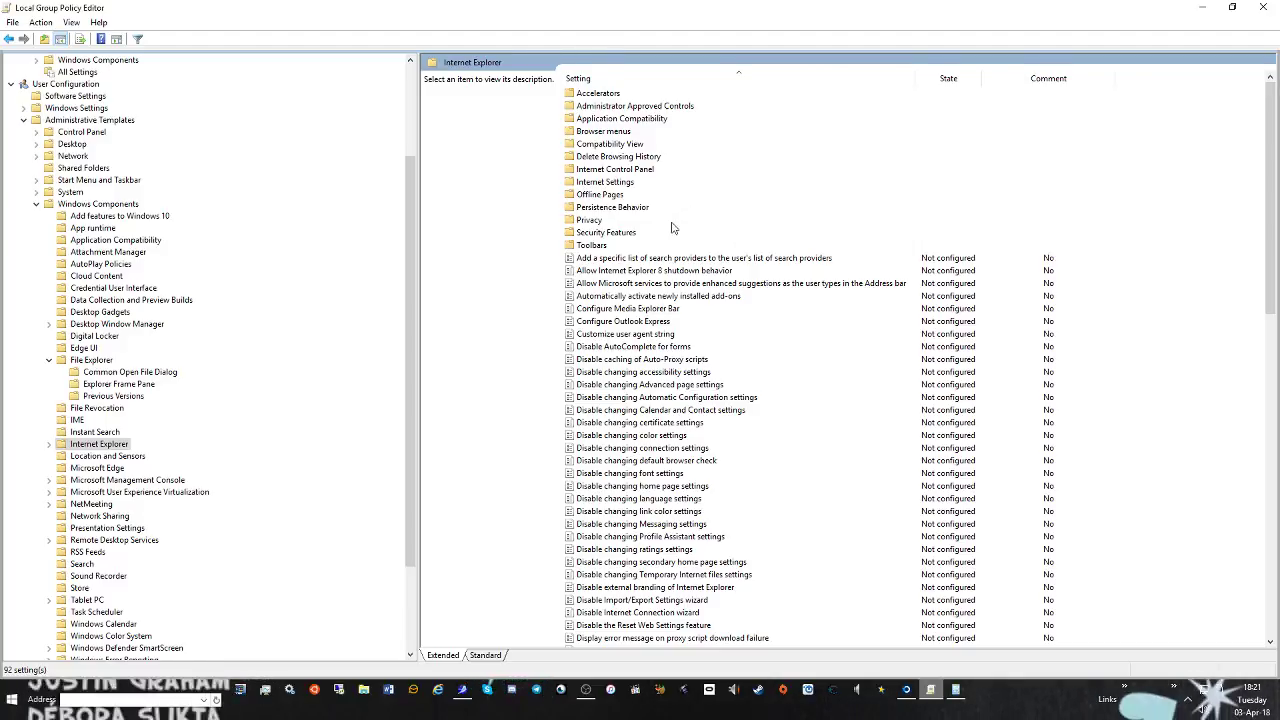
scroll(680, 352, "down", 1)
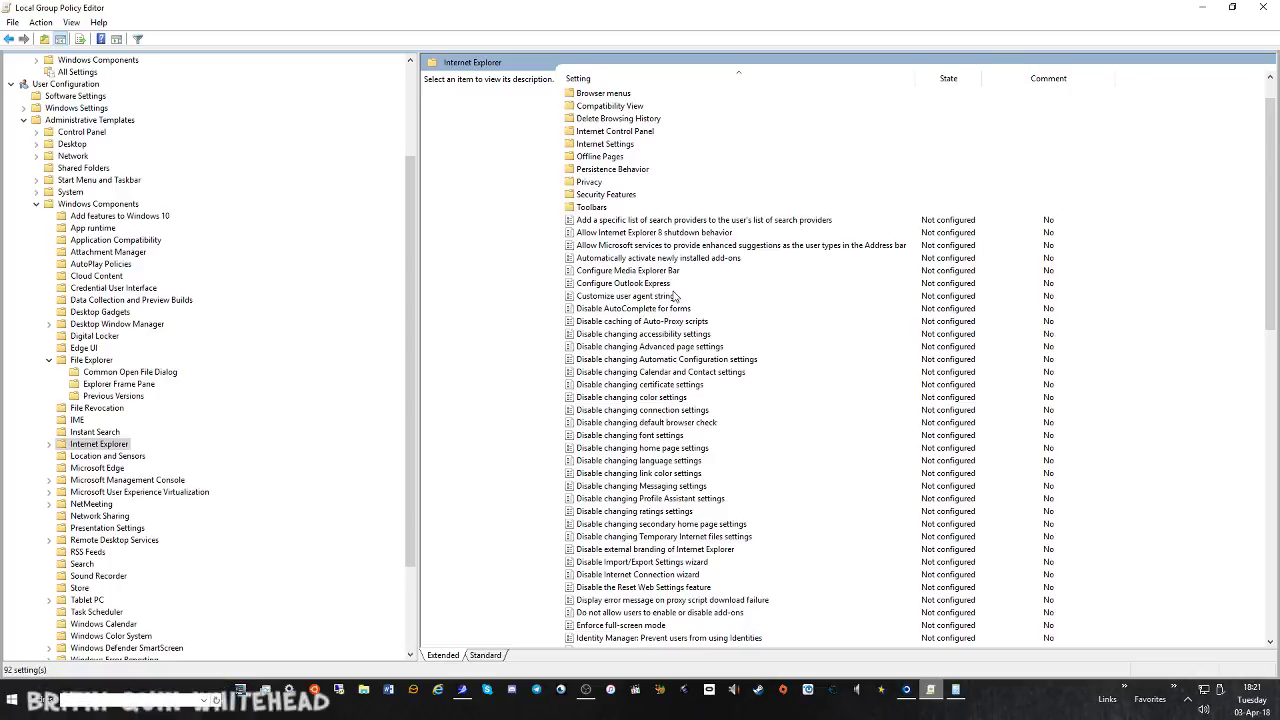
double_click(660, 612)
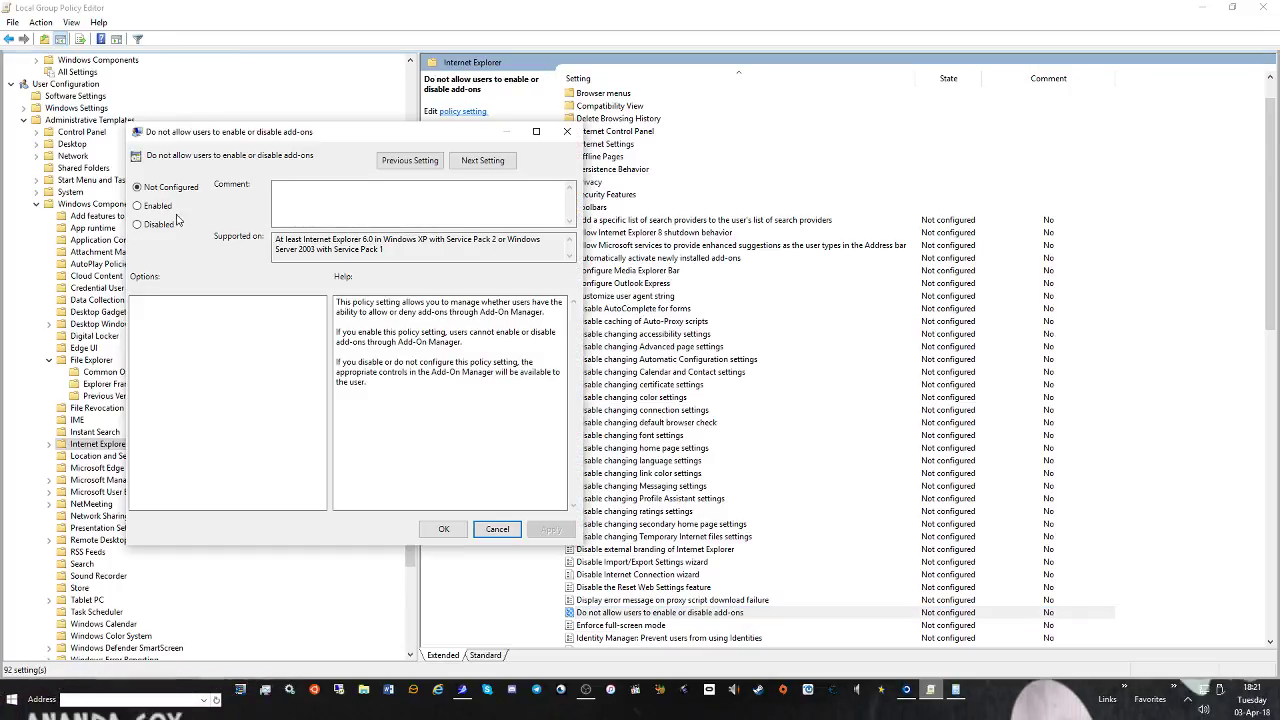
left_click(158, 206)
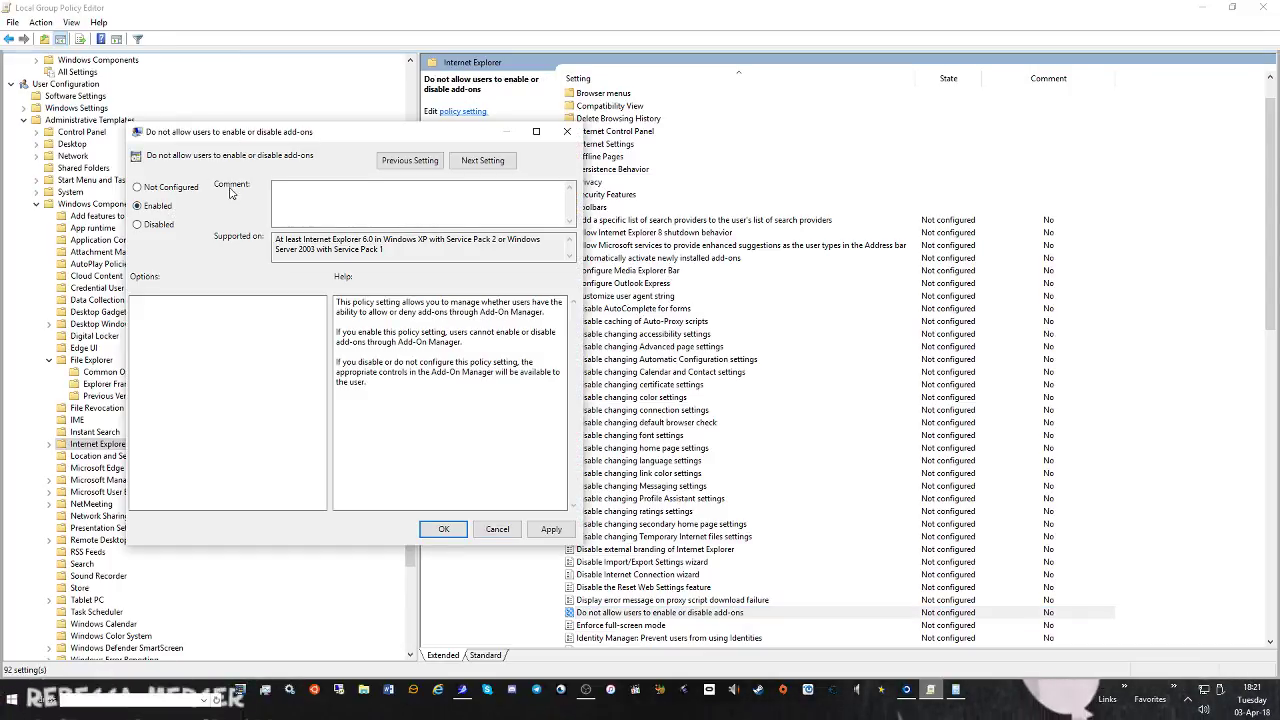
left_click(152, 187)
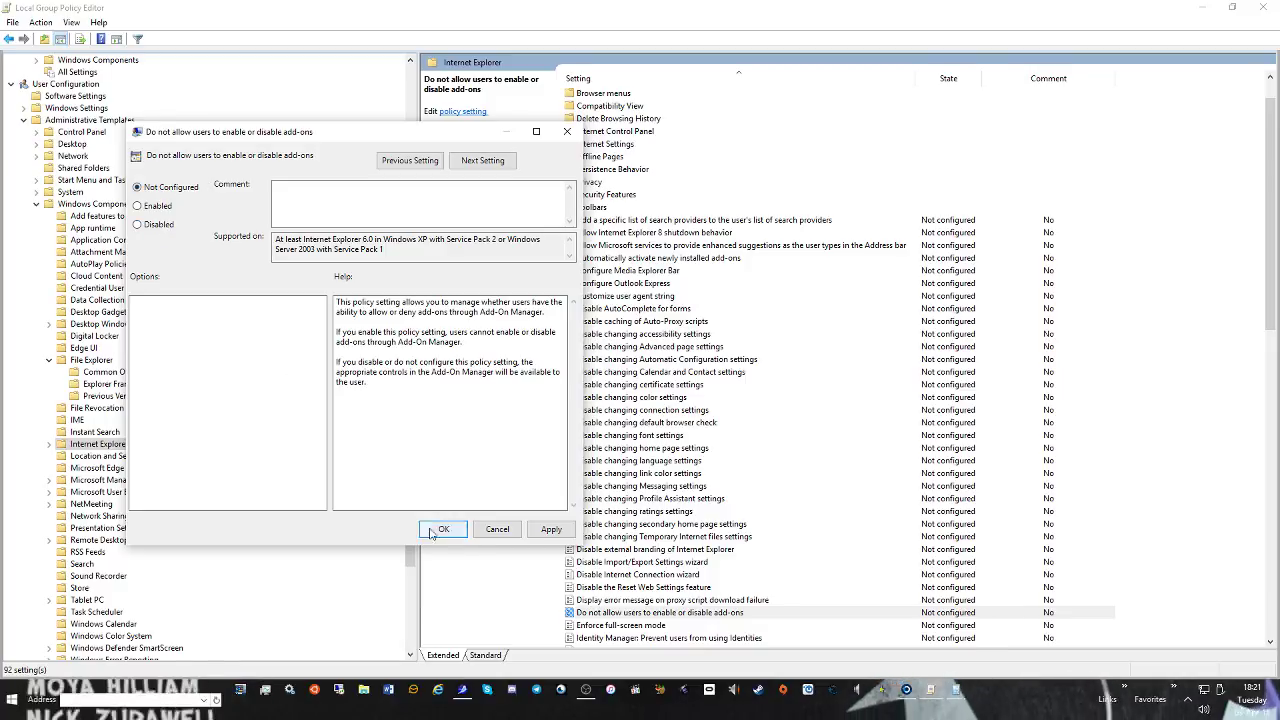
left_click(496, 530)
Look through the rest of the Internet Explorer policies down to Use the Enterprise Mode IE website list
scroll(657, 457, "down", 1)
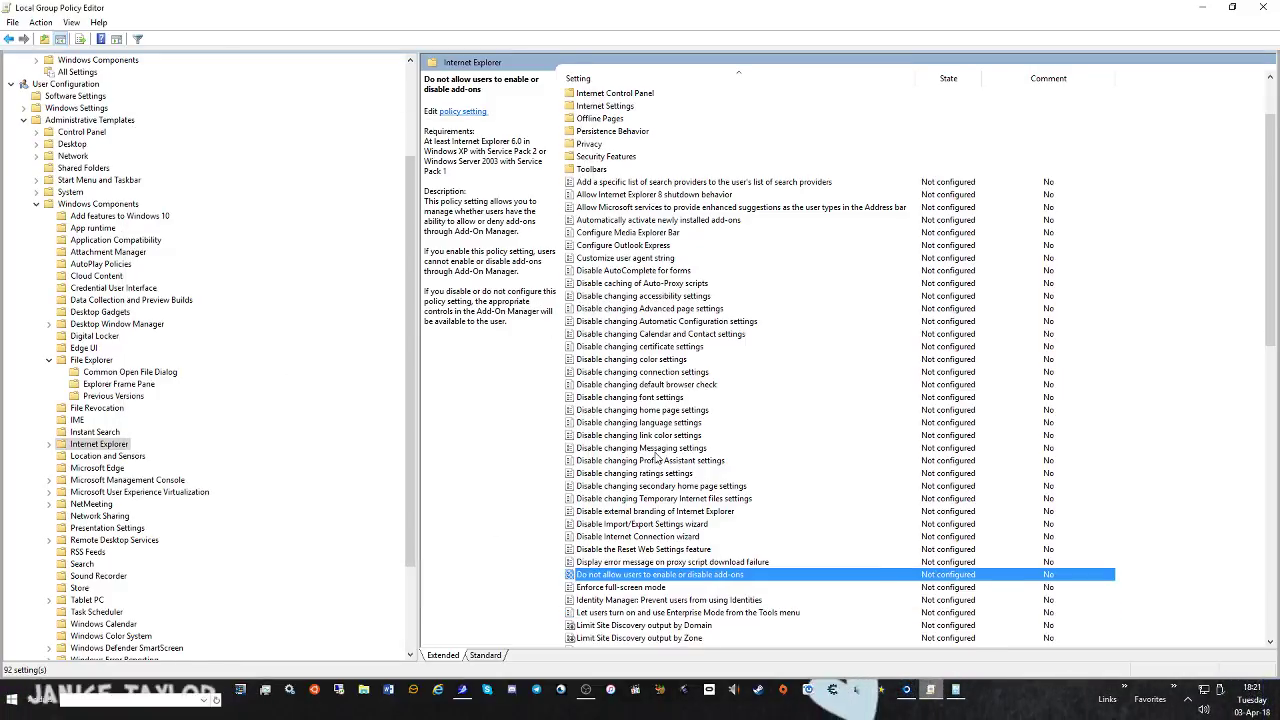
scroll(657, 457, "down", 3)
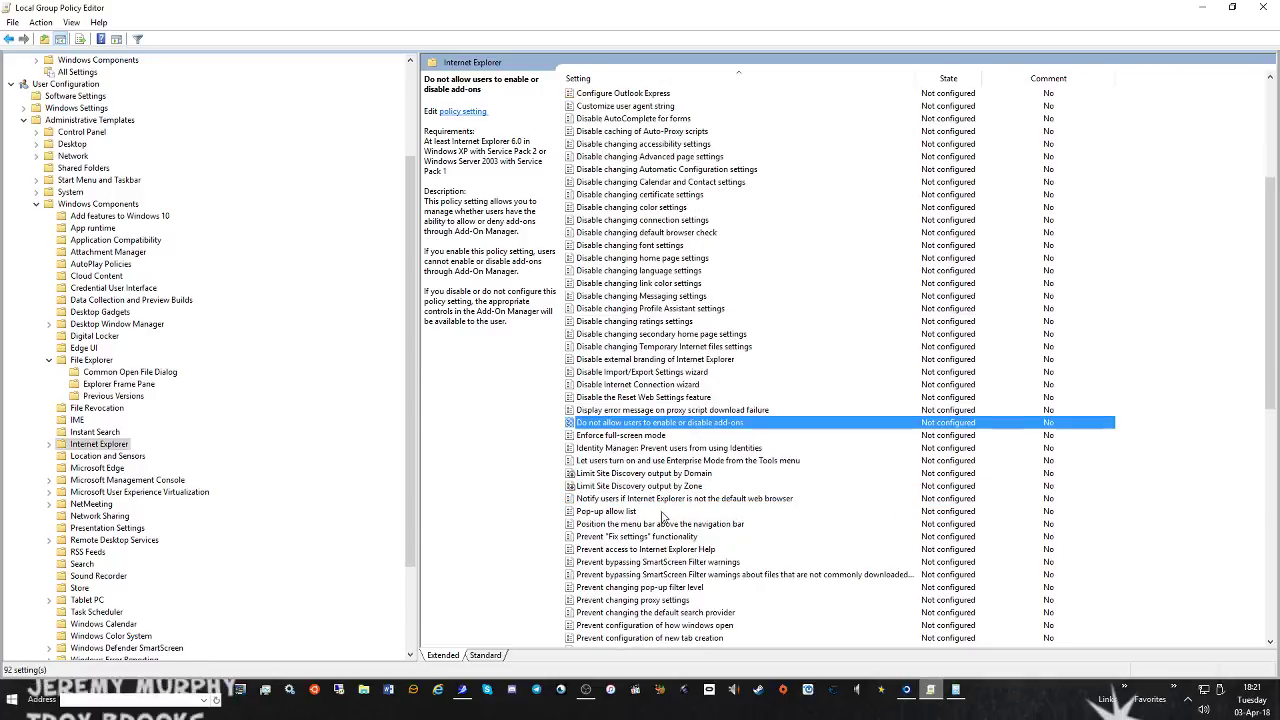
scroll(663, 516, "down", 9)
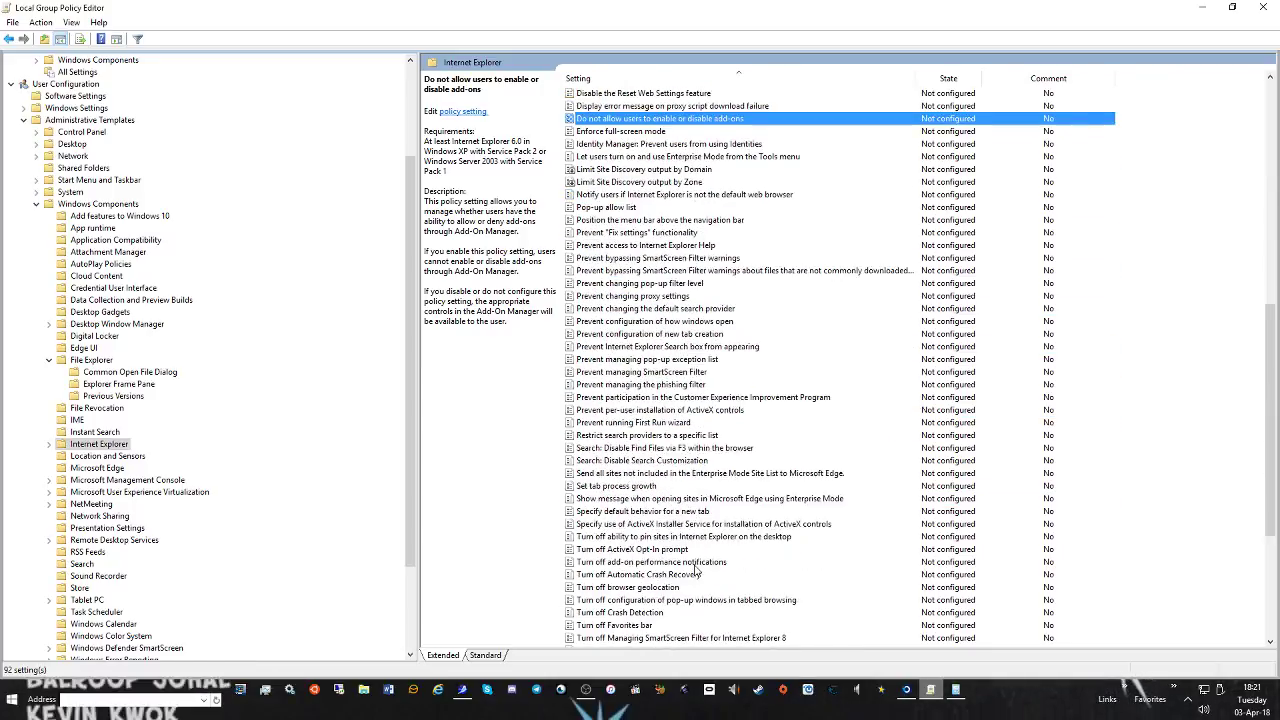
scroll(703, 567, "down", 5)
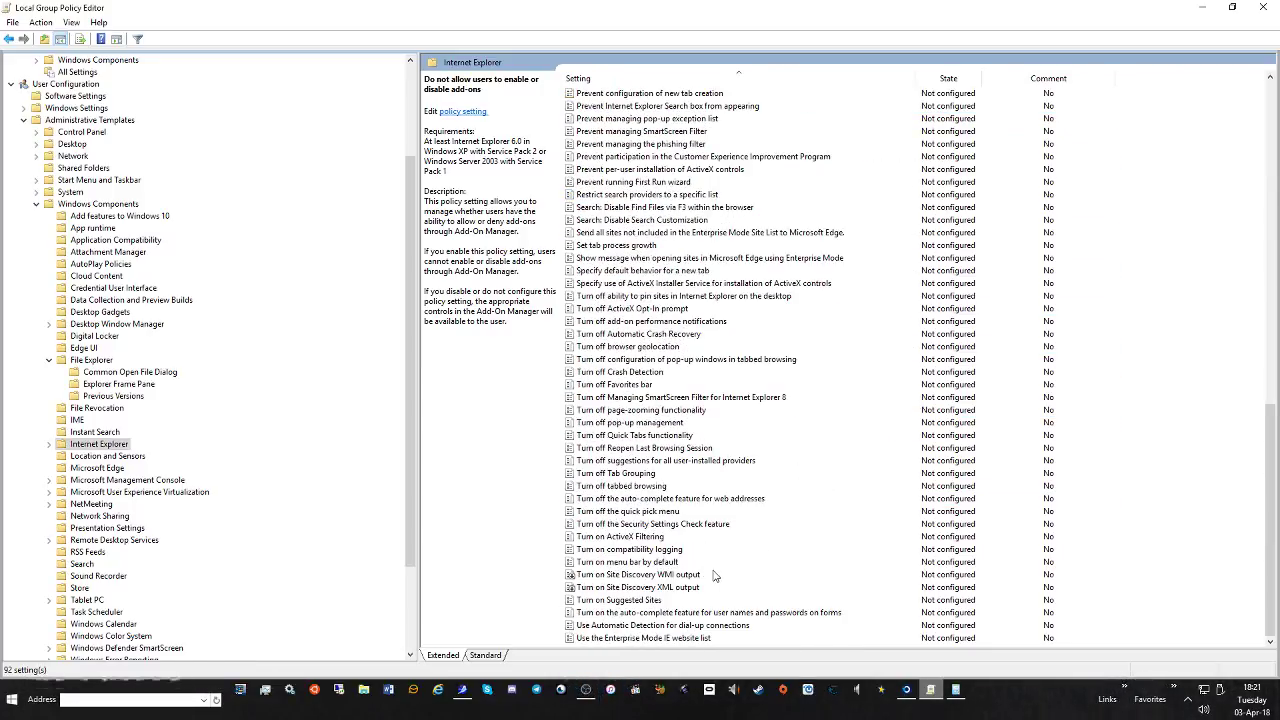
Under Microsoft Edge, set the Allow Adobe Flash policy to Disabled, apply it and close its settings
left_click(119, 472)
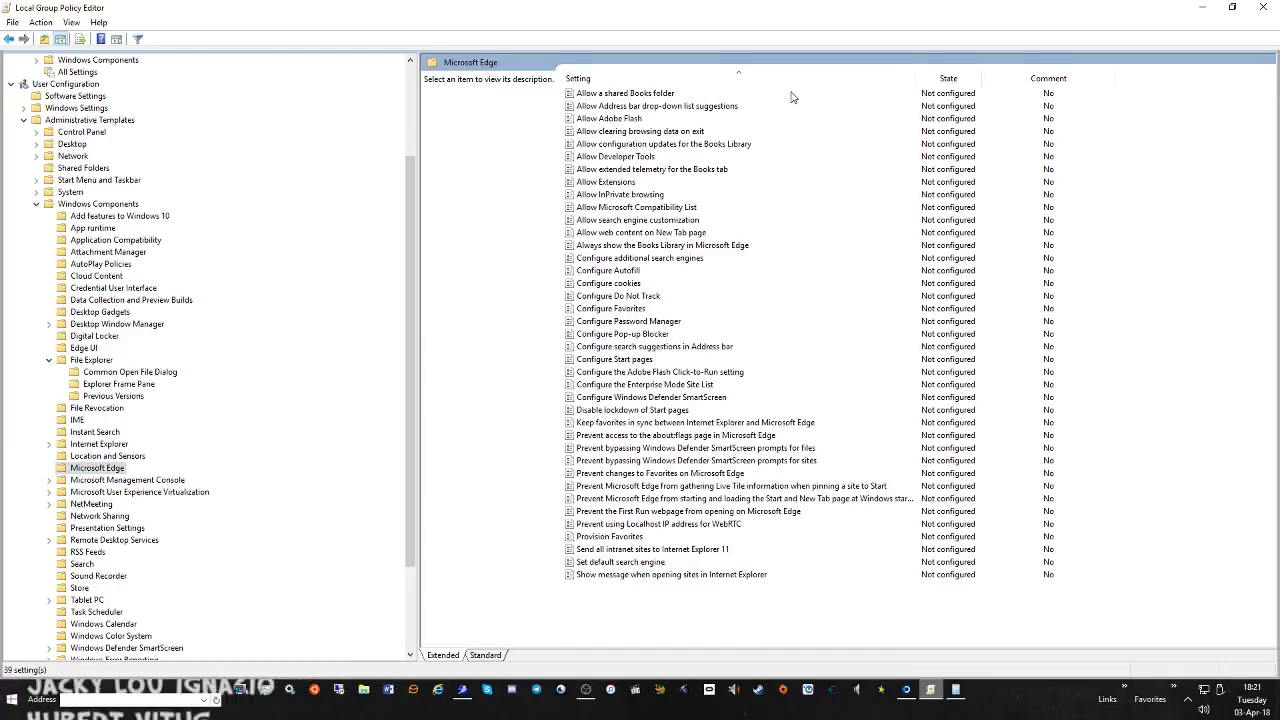
double_click(620, 119)
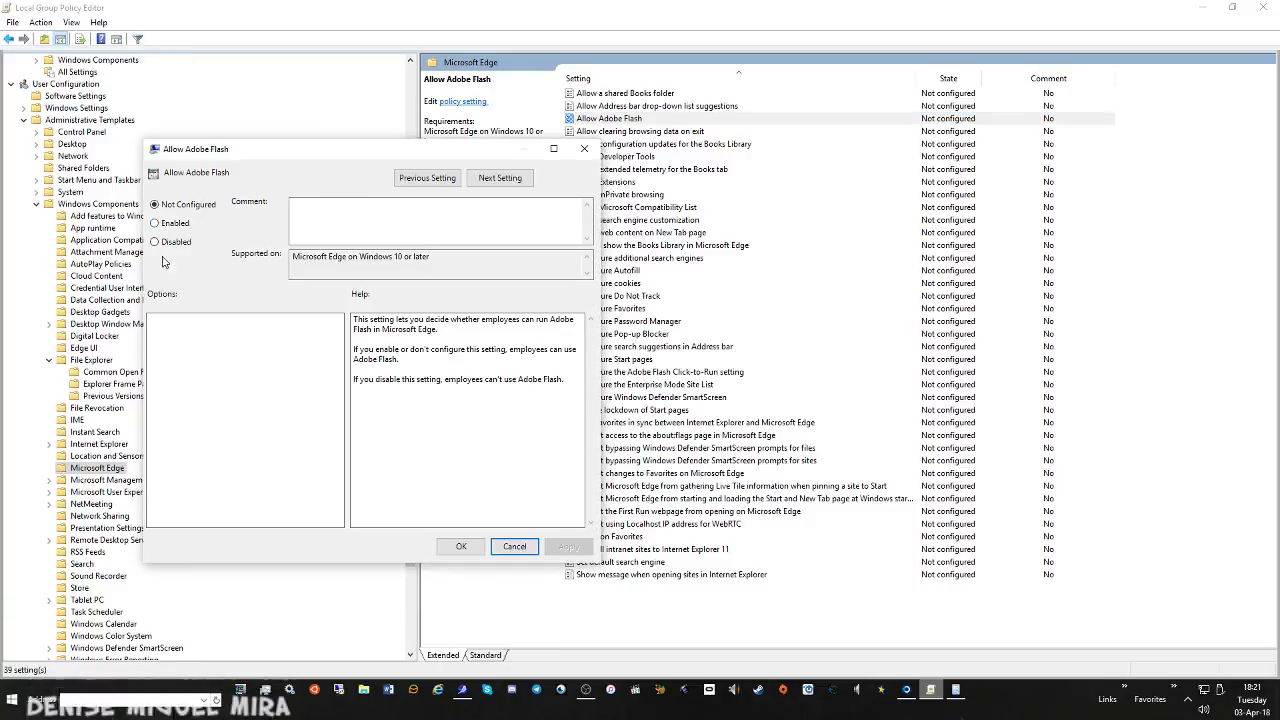
left_click(155, 241)
left_click(568, 546)
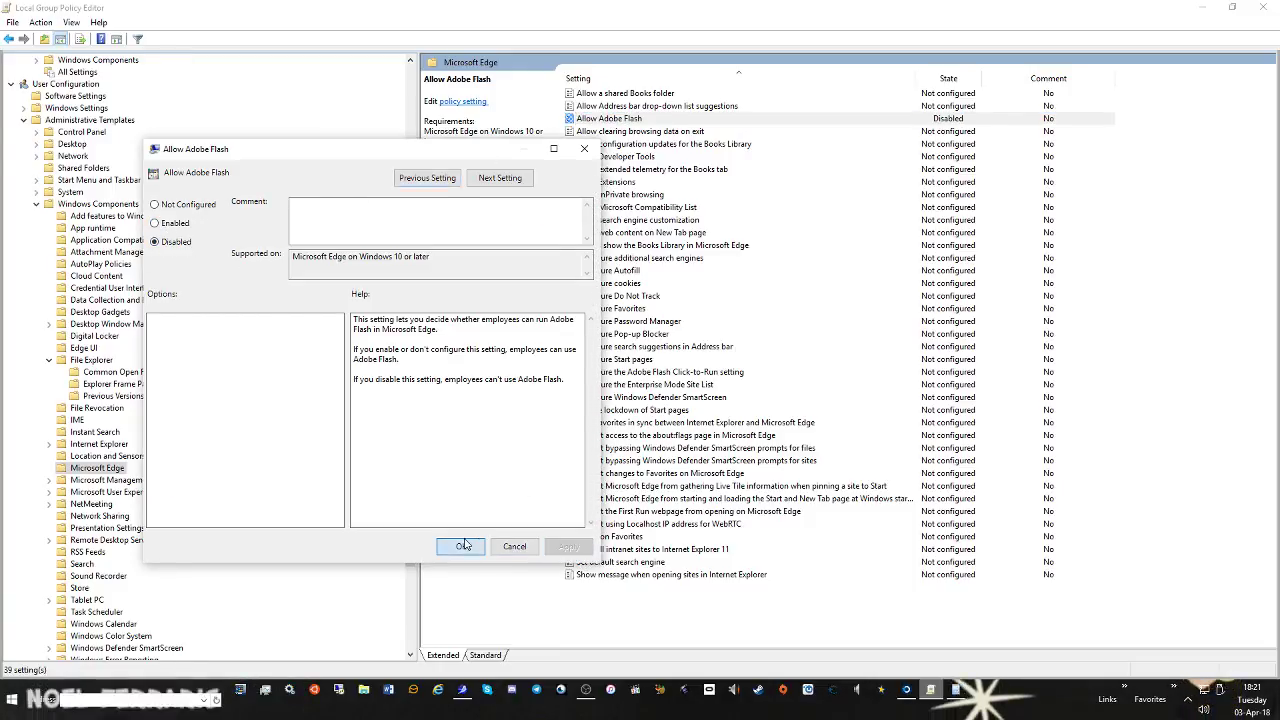
left_click(462, 546)
Enable the Microsoft Edge policy Allow Extensions, and read the description of Allow extended telemetry for the Books tab without changing it
double_click(603, 182)
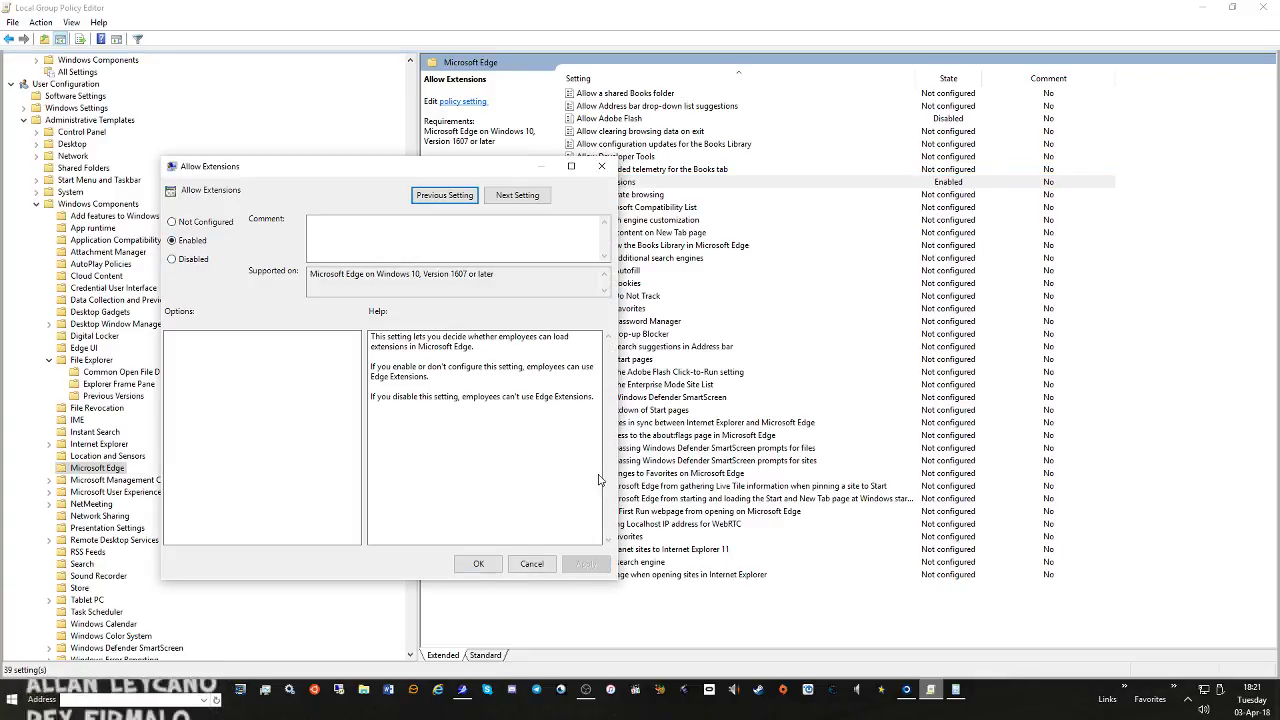
left_click(460, 566)
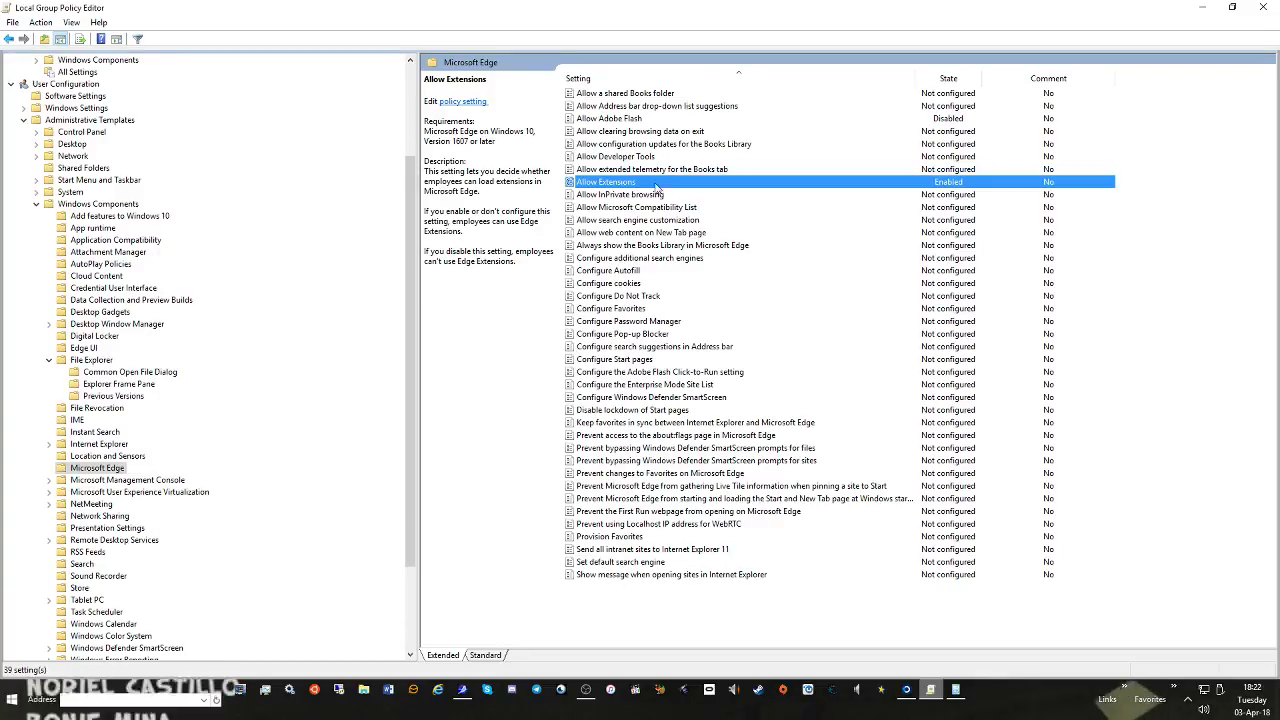
double_click(601, 170)
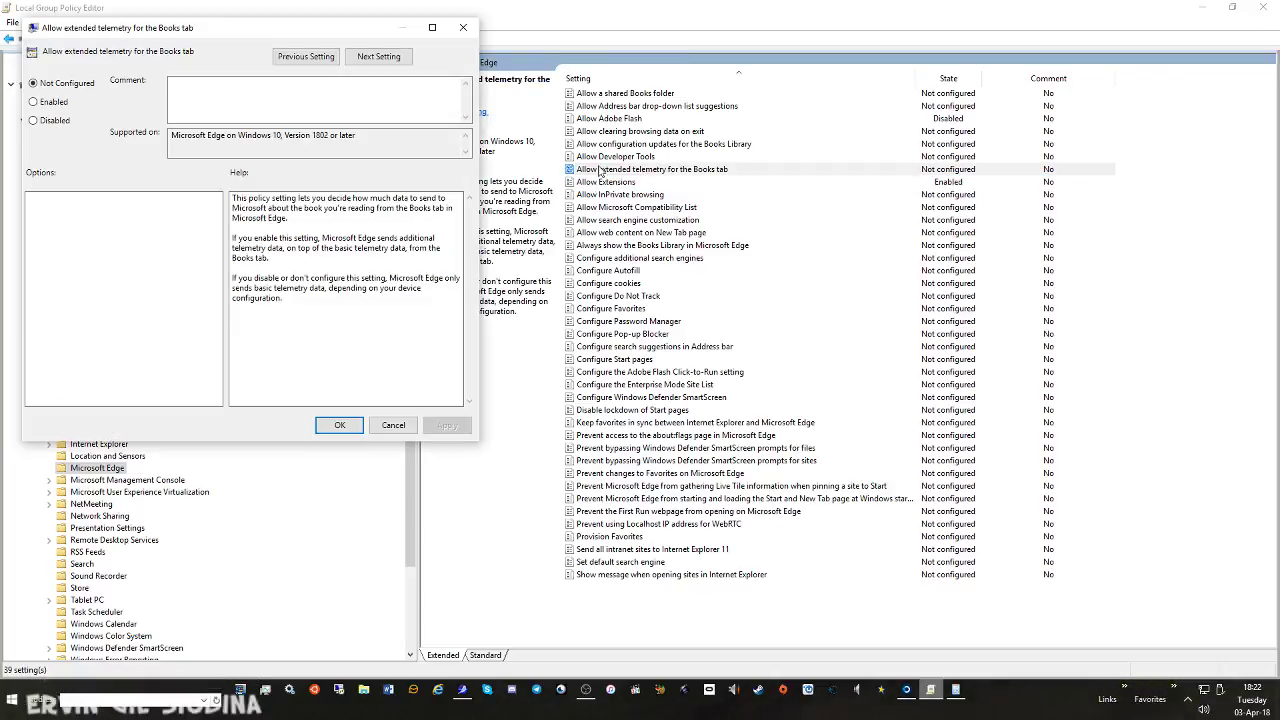
left_click(382, 427)
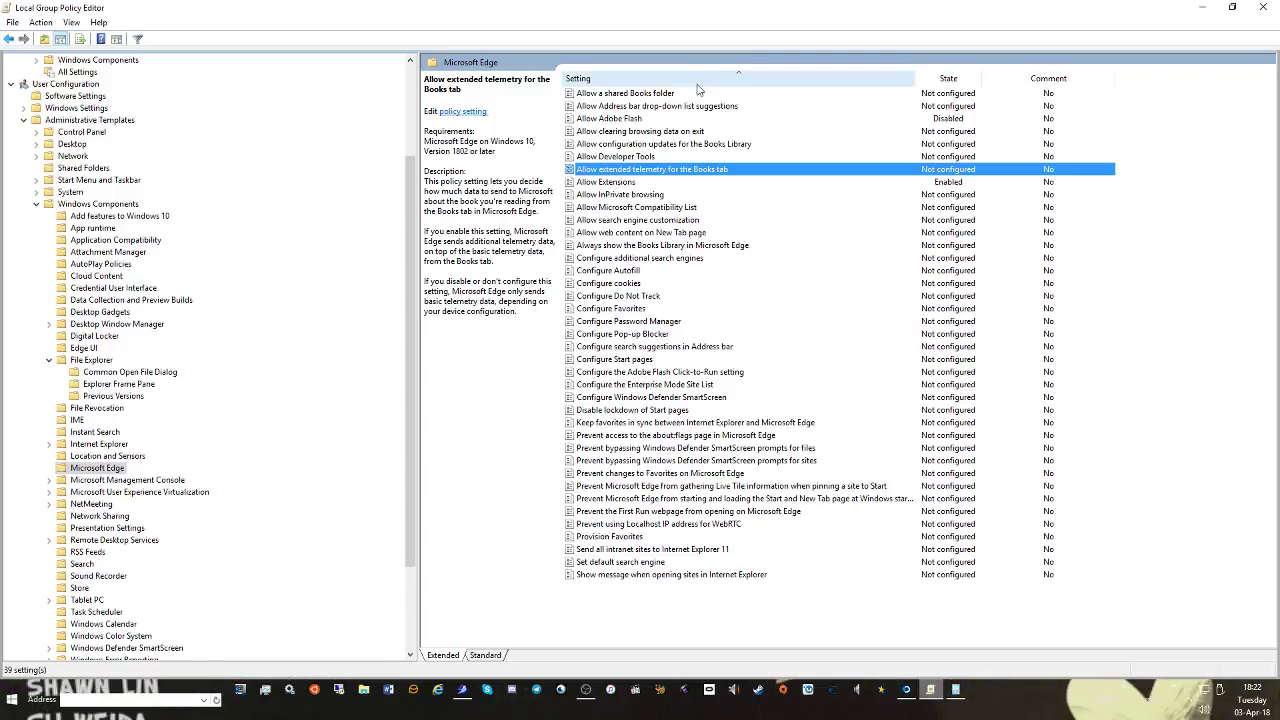
Review the Microsoft Management Console, Microsoft User Experience Virtualization and Search policies, including the virtualization folders Applications and Windows Apps
left_click(140, 481)
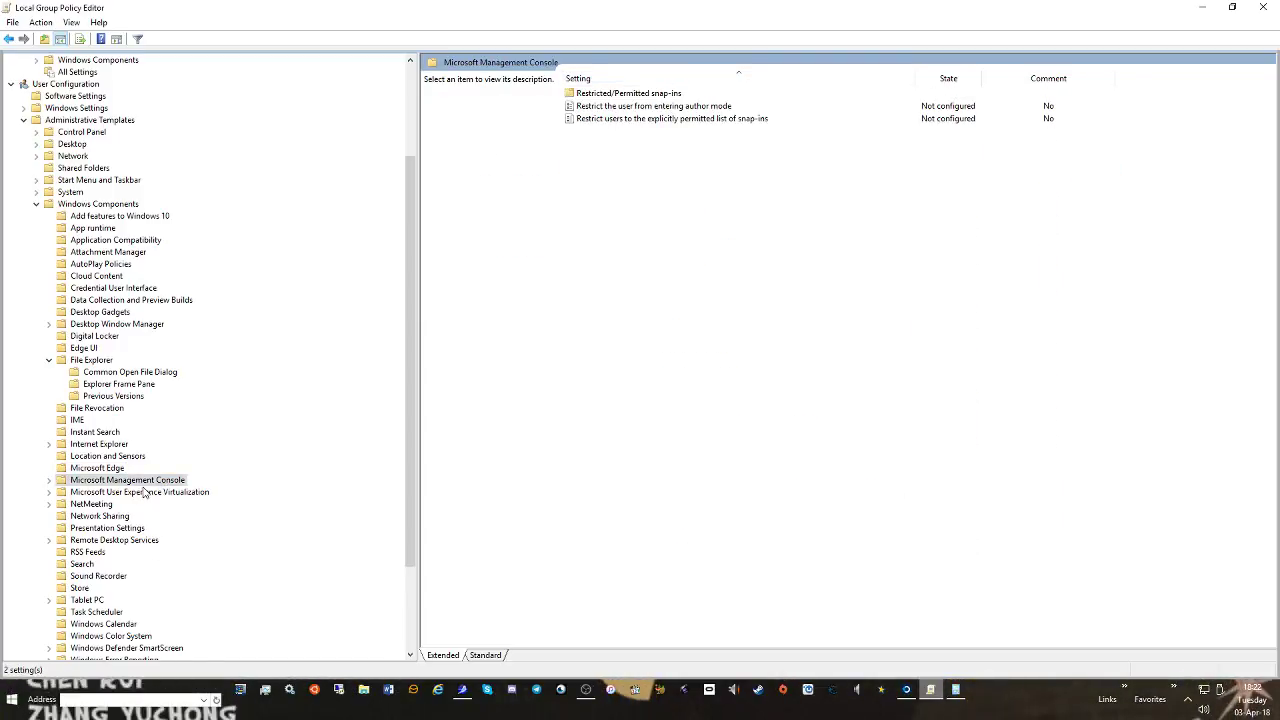
left_click(154, 492)
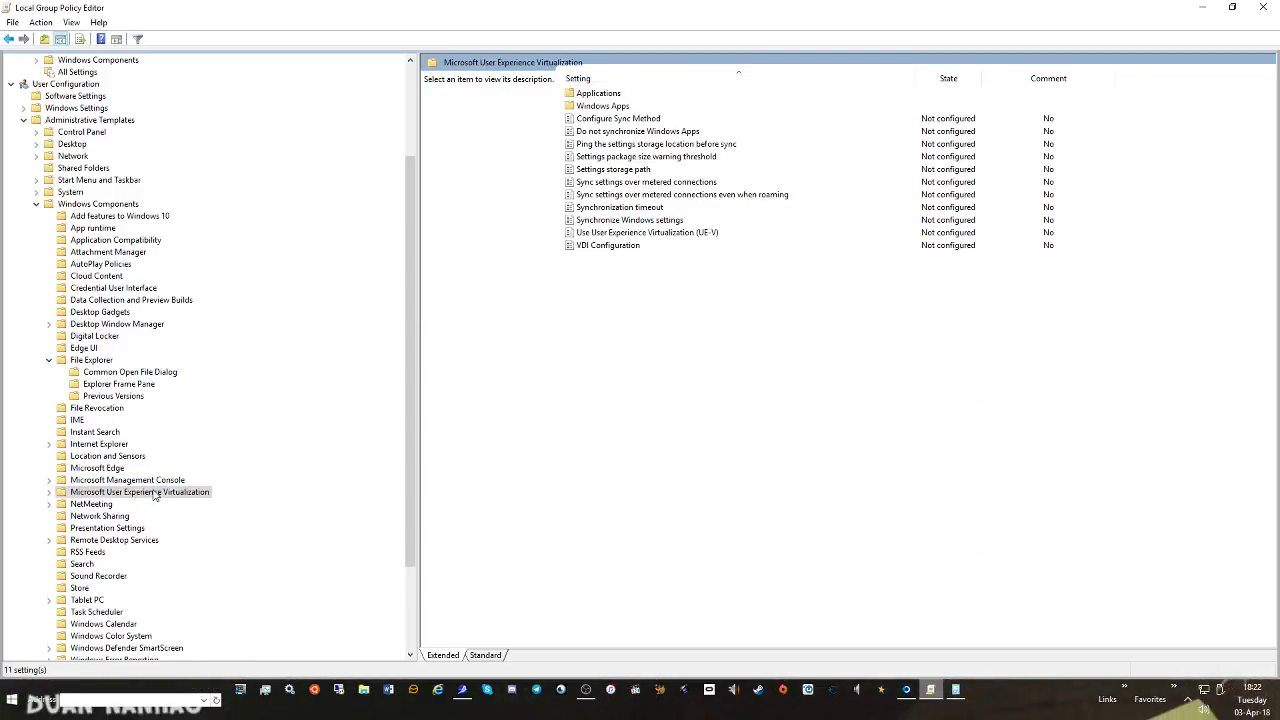
double_click(602, 94)
key("BackSpace")
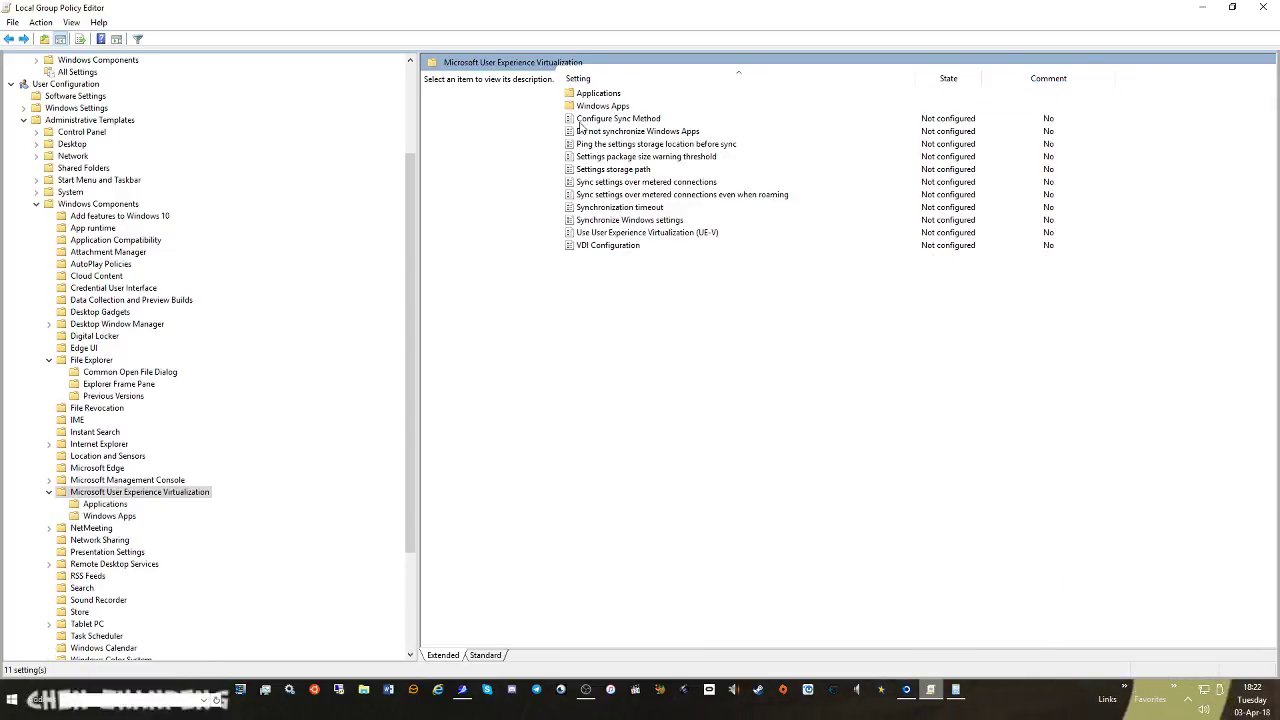
double_click(709, 106)
key("BackSpace")
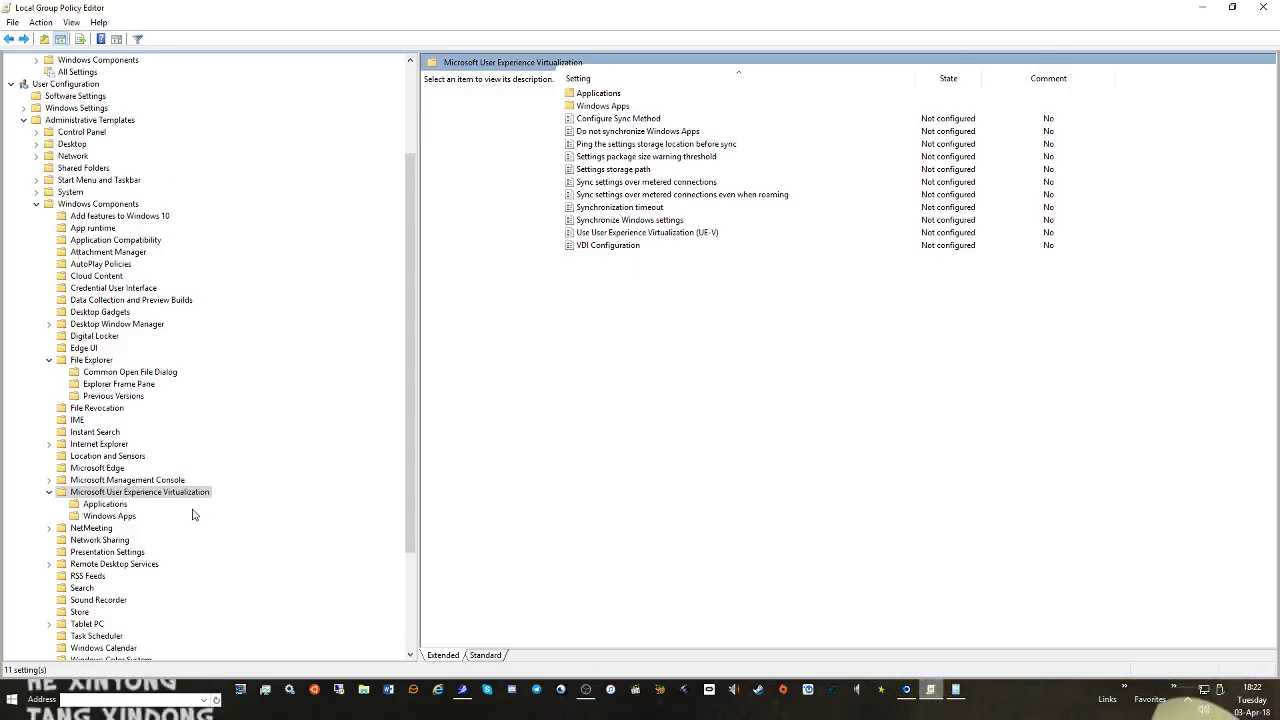
scroll(200, 470, "down", 2)
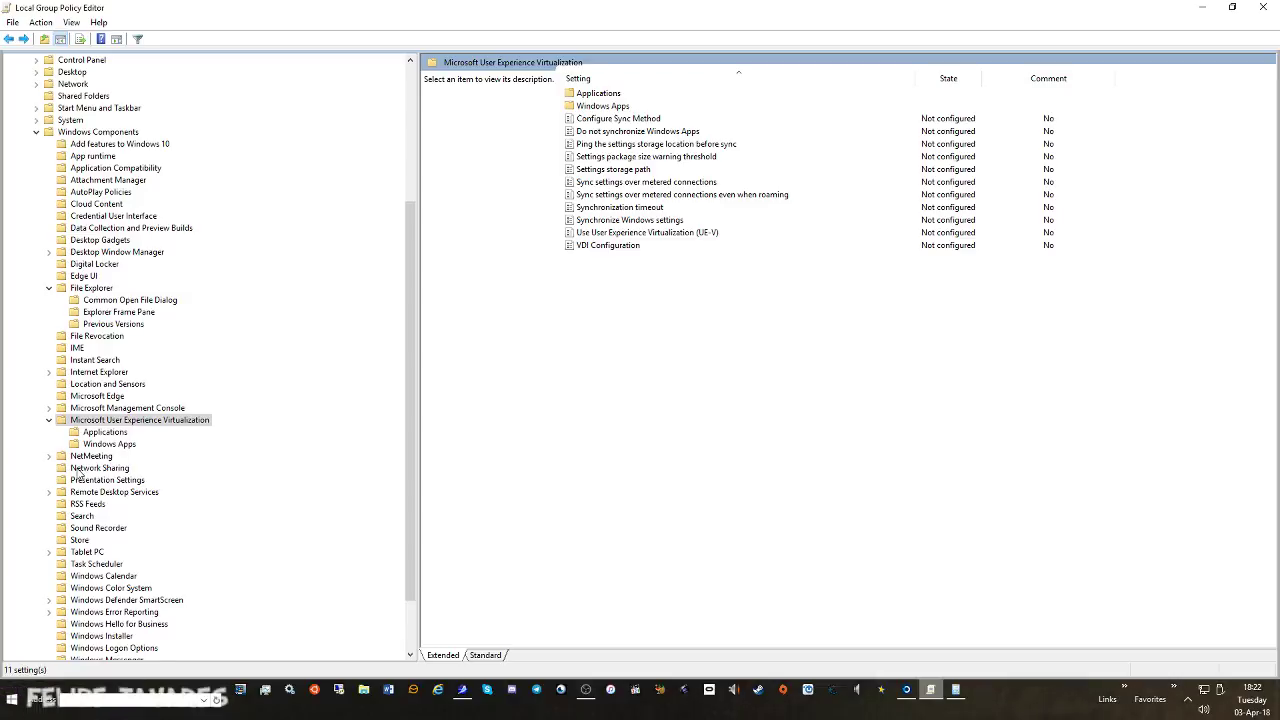
left_click(83, 516)
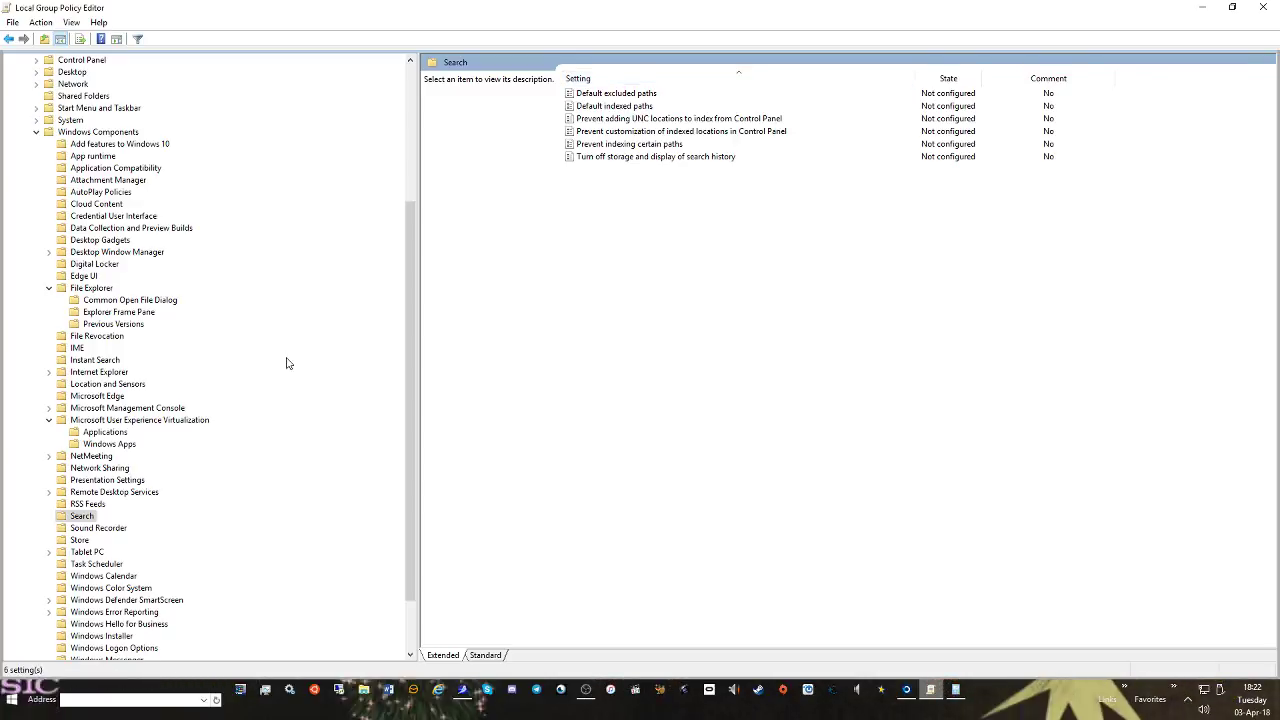
Under Store, enable Turn off the Store application and Turn off the offer to update to the latest version of Windows
left_click(76, 541)
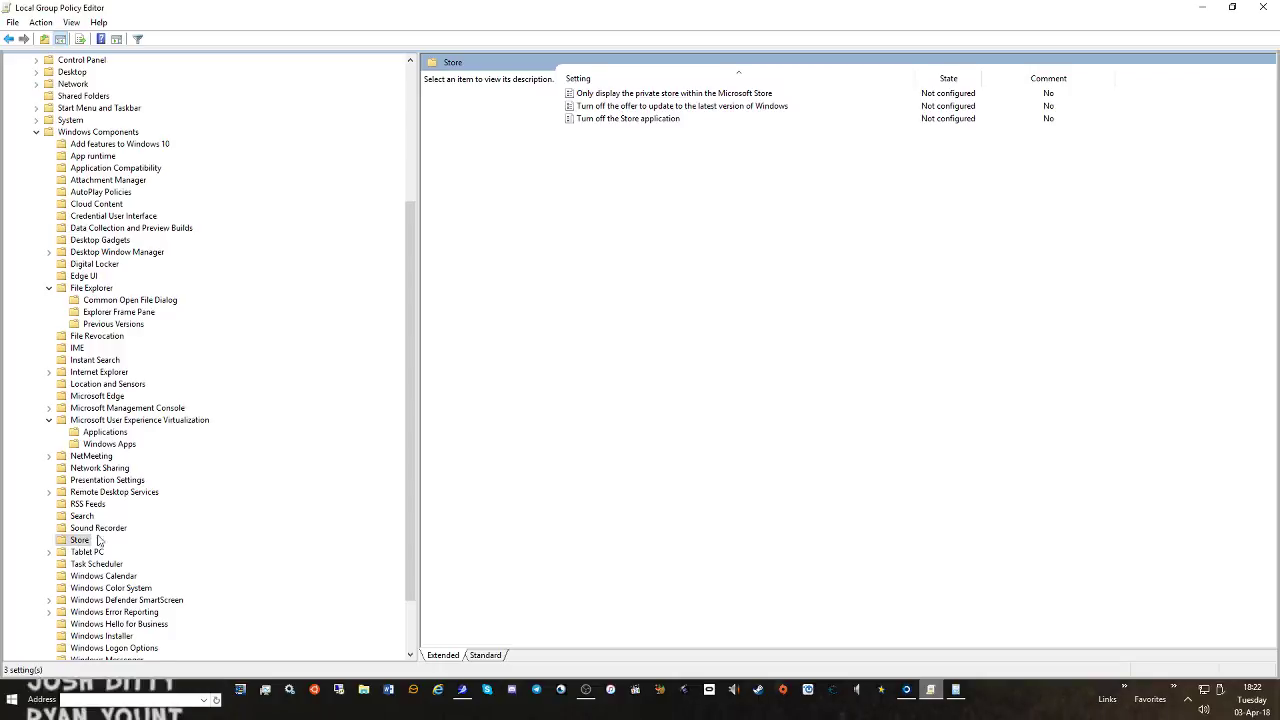
double_click(627, 119)
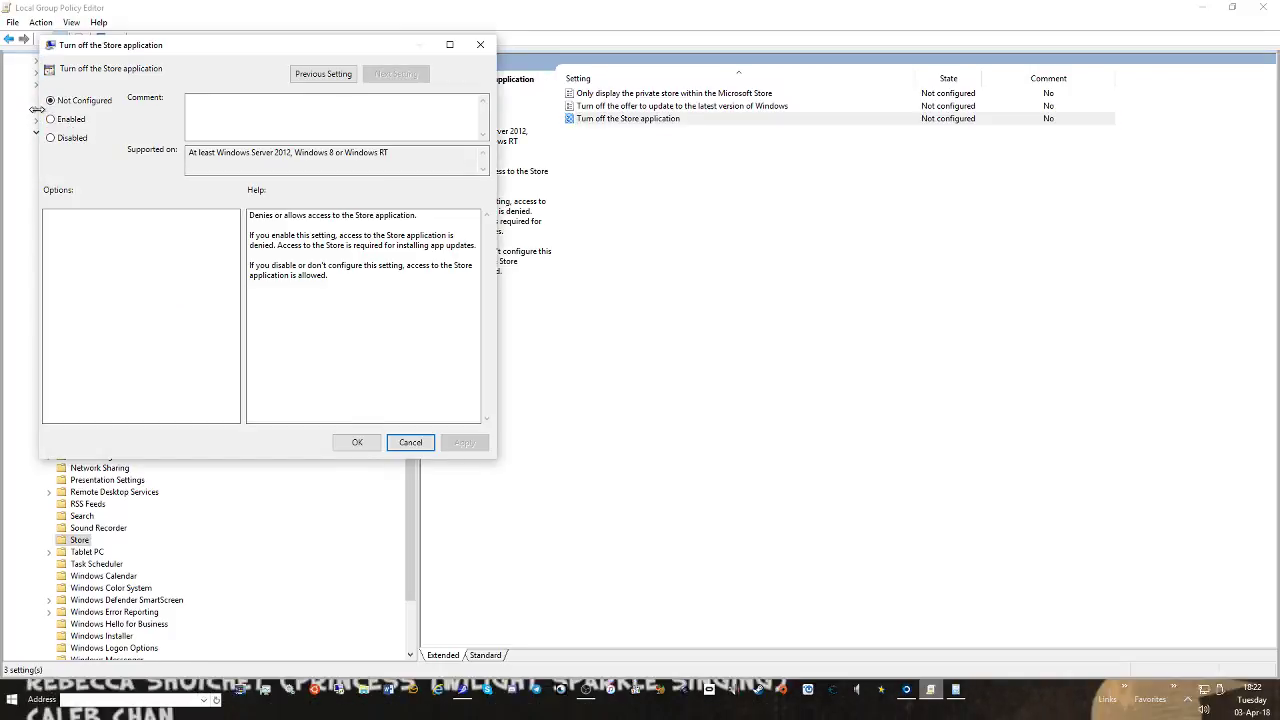
left_click(464, 442)
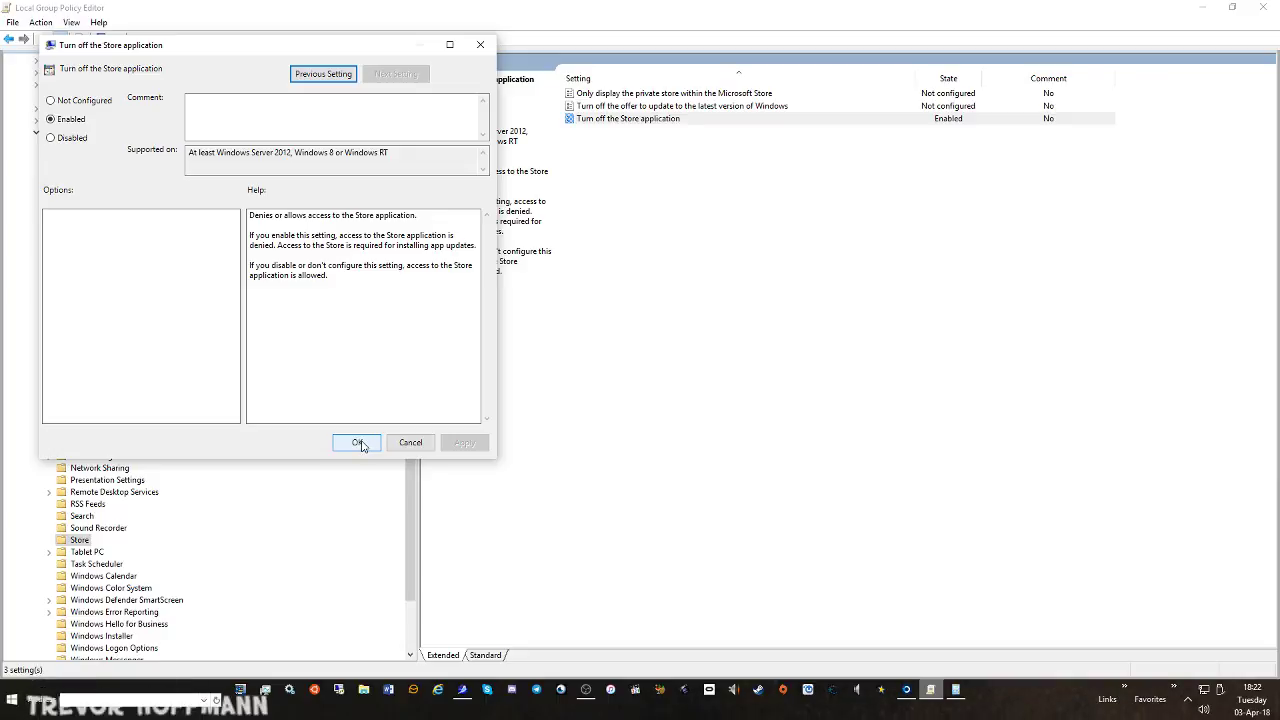
left_click(323, 74)
left_click(64, 120)
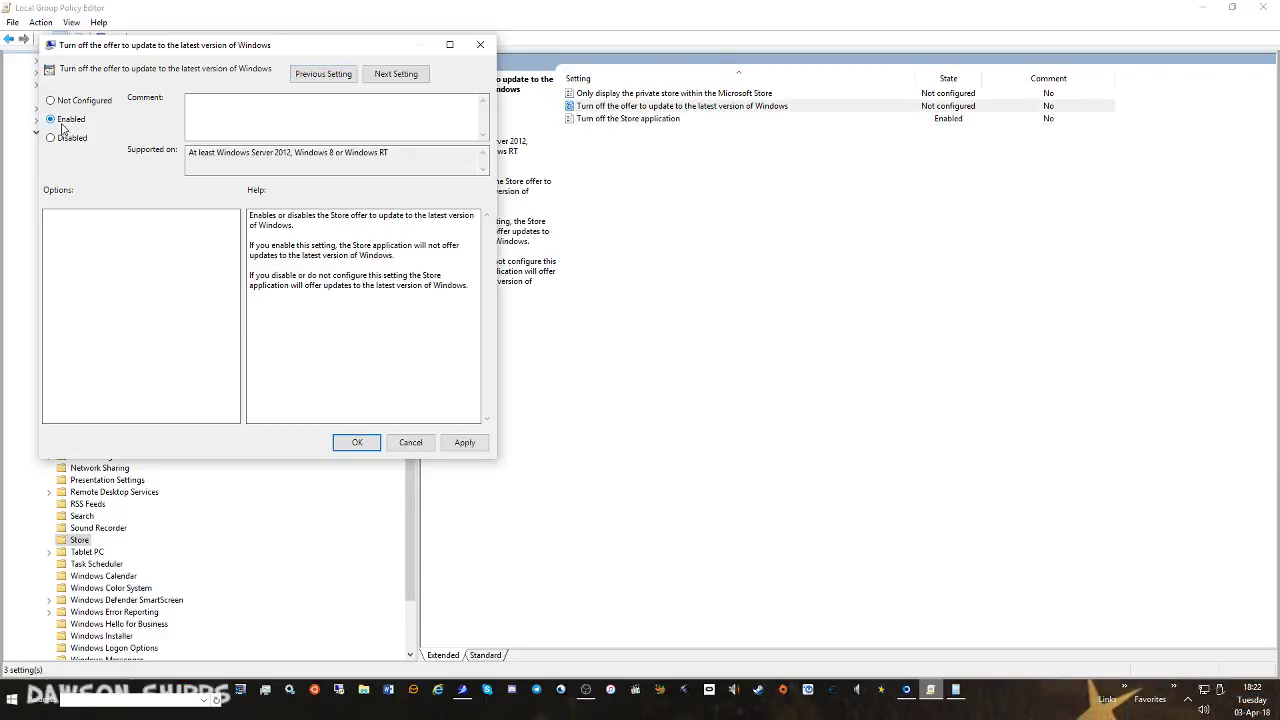
left_click(357, 442)
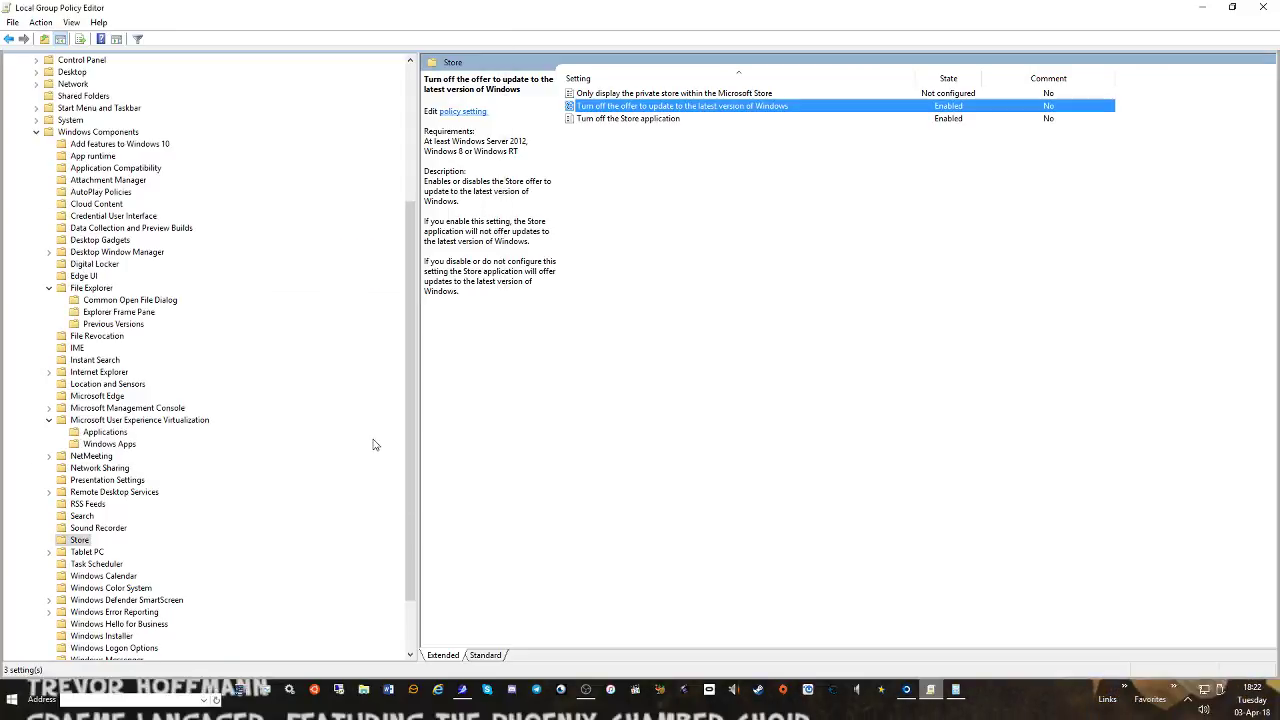
Examine the Windows Error Reporting policies, including Consent and Advanced Error Reporting Settings, and read Configure Report Archive's description without changing it
scroll(137, 550, "down", 1)
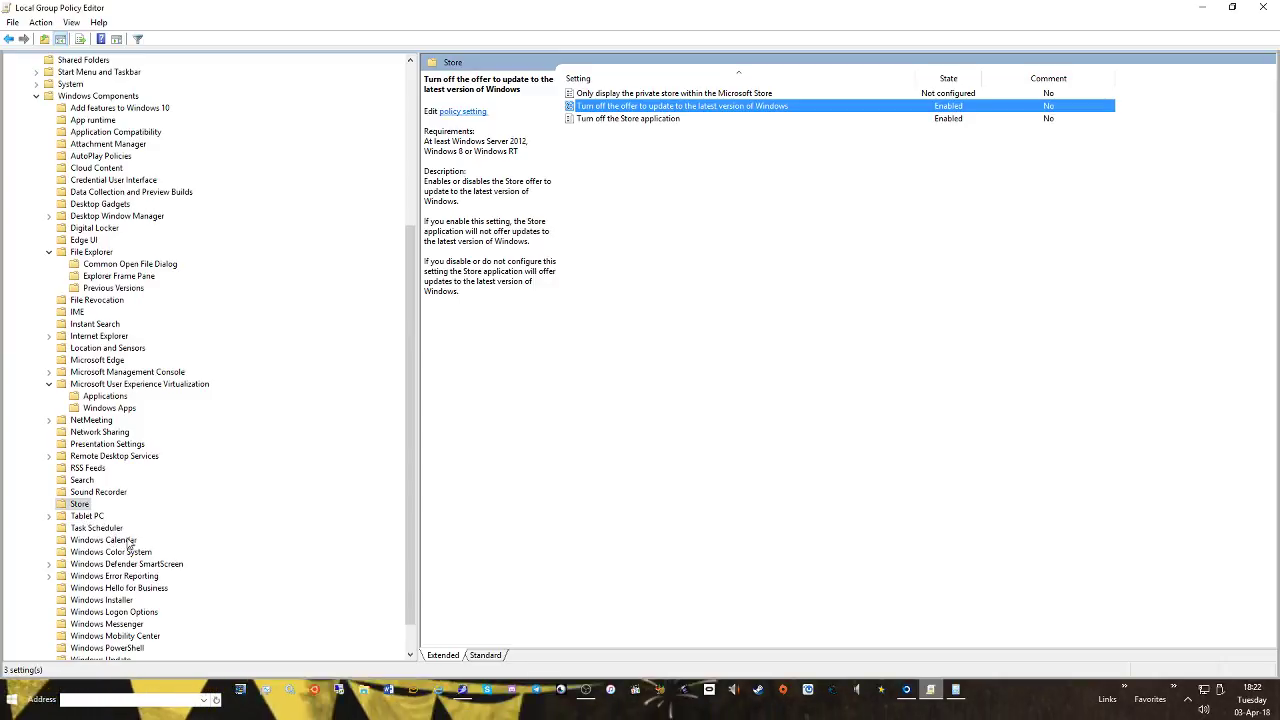
left_click(143, 577)
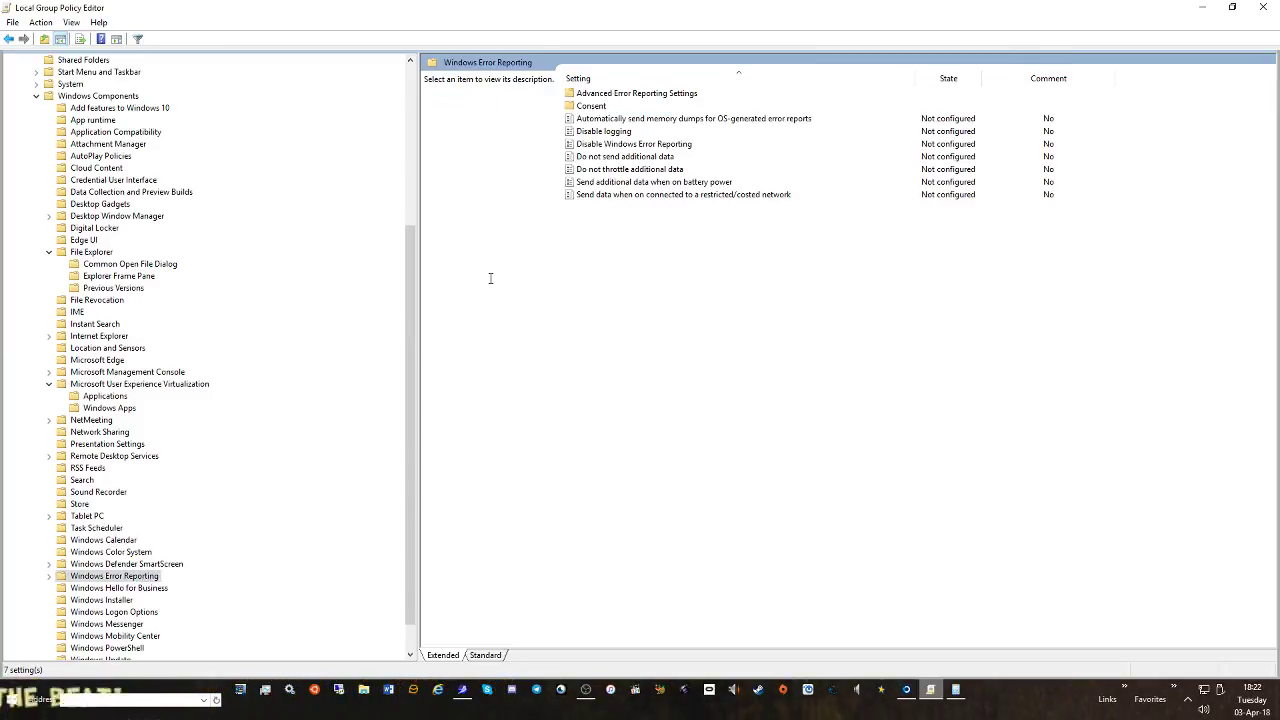
double_click(630, 106)
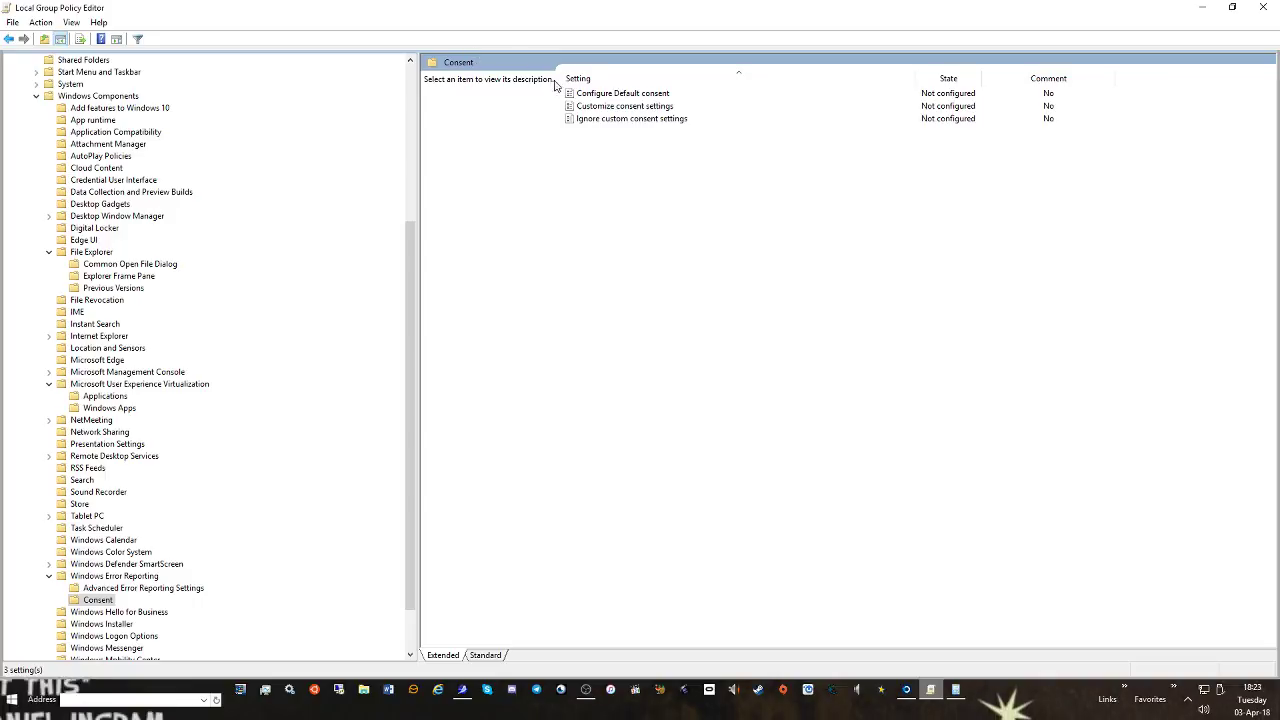
left_click(155, 577)
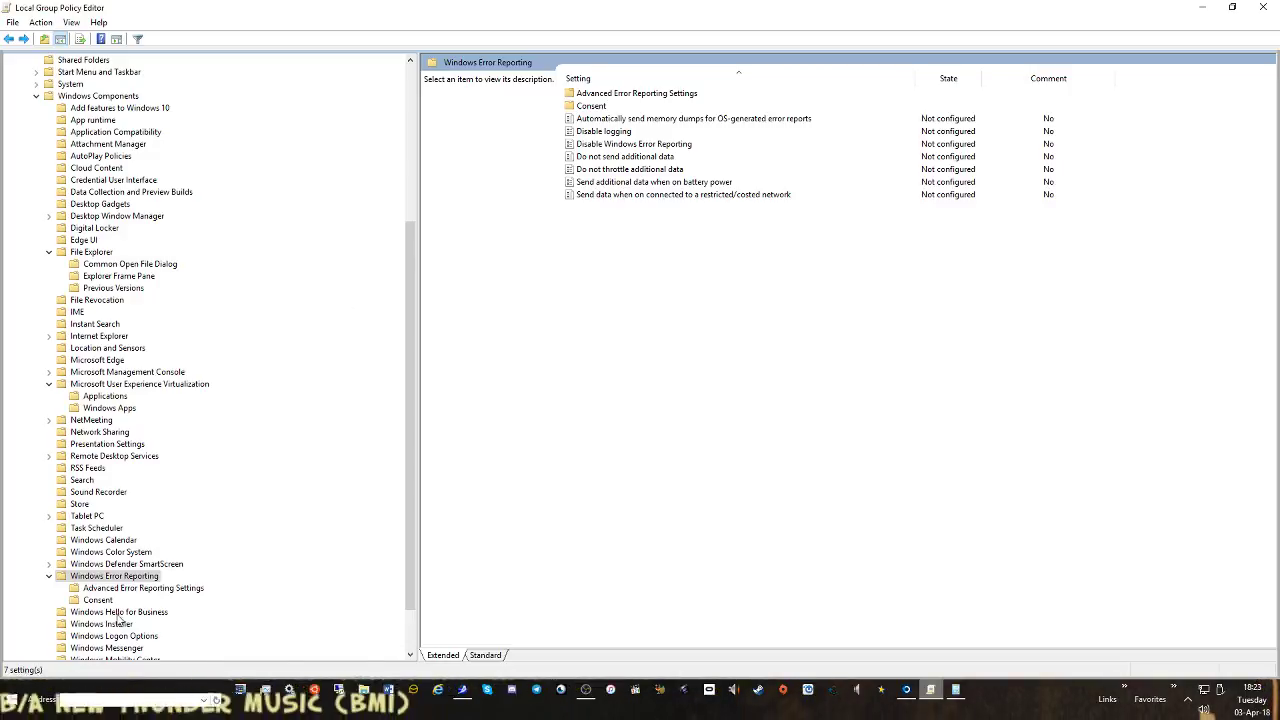
double_click(662, 94)
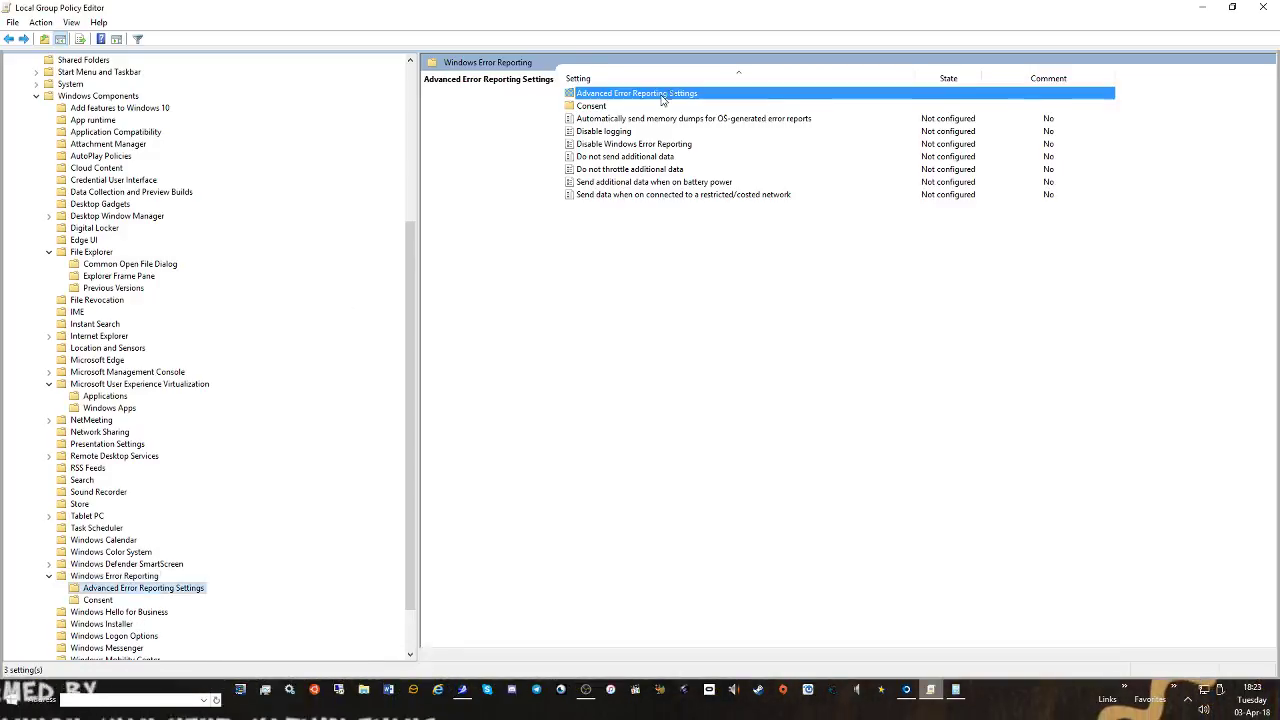
double_click(618, 94)
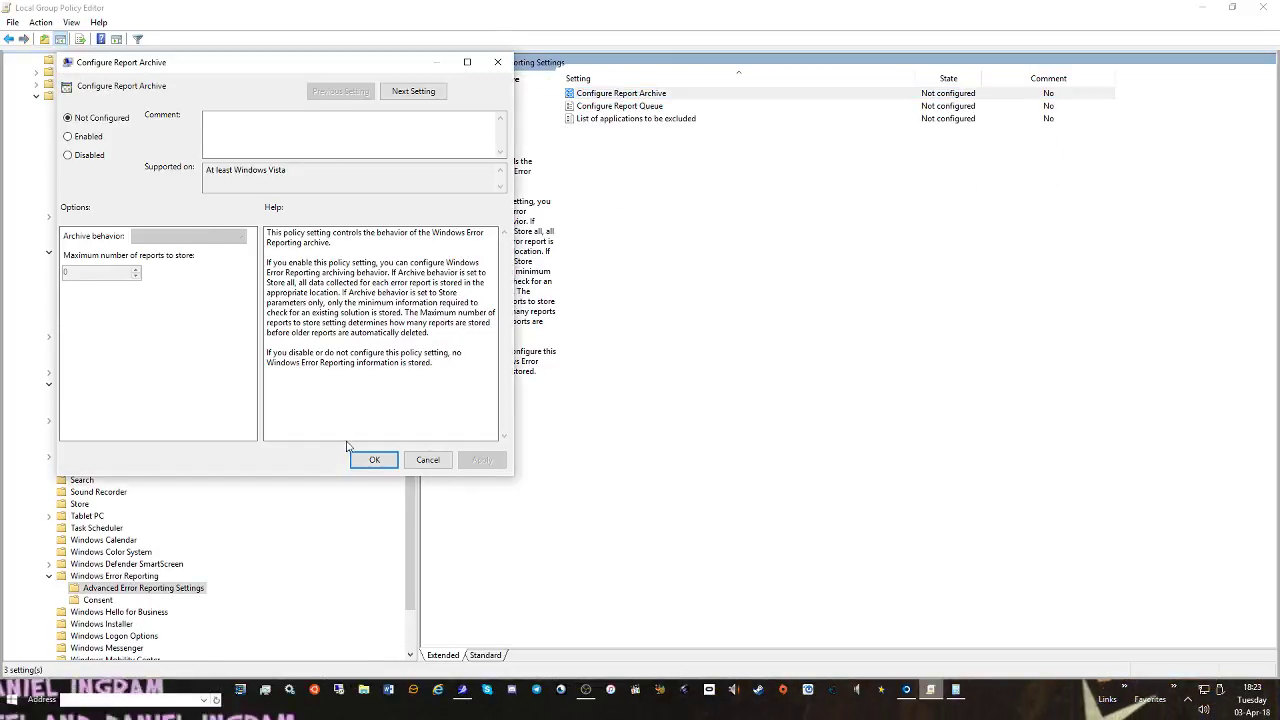
left_click(428, 459)
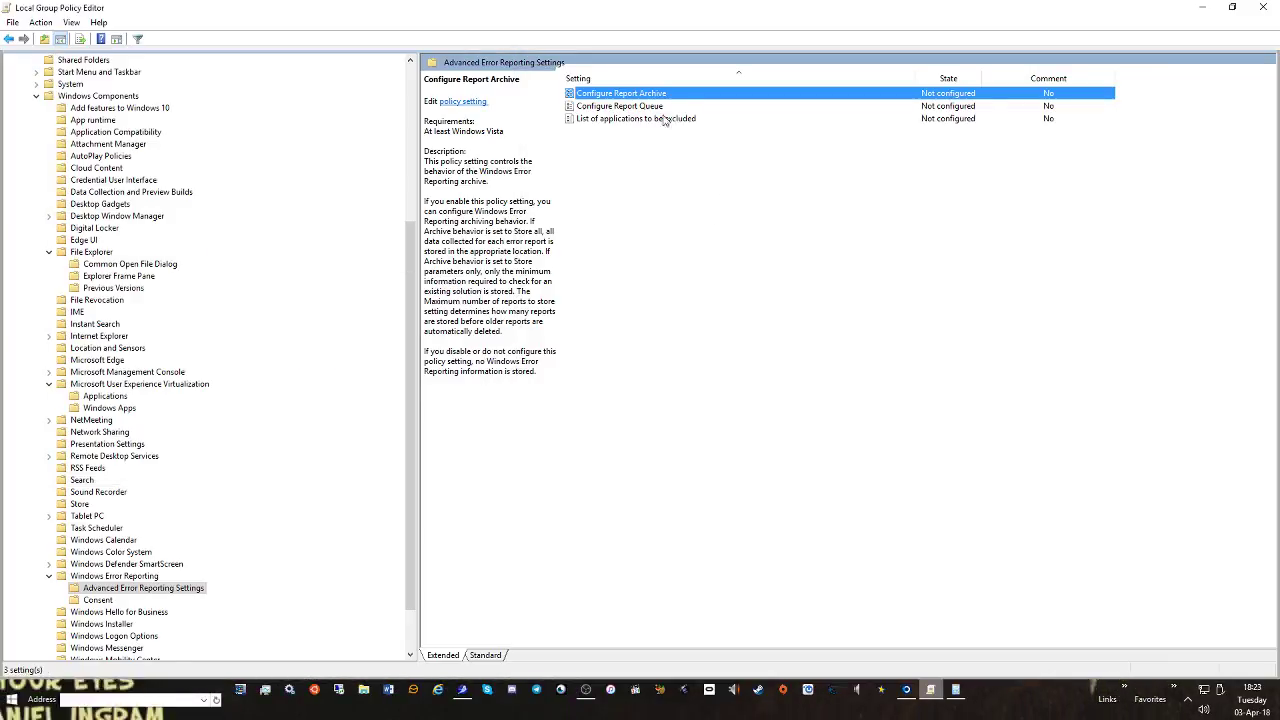
Read the description of the Configure Report Queue policy under Advanced Error Reporting Settings without changing it
double_click(620, 108)
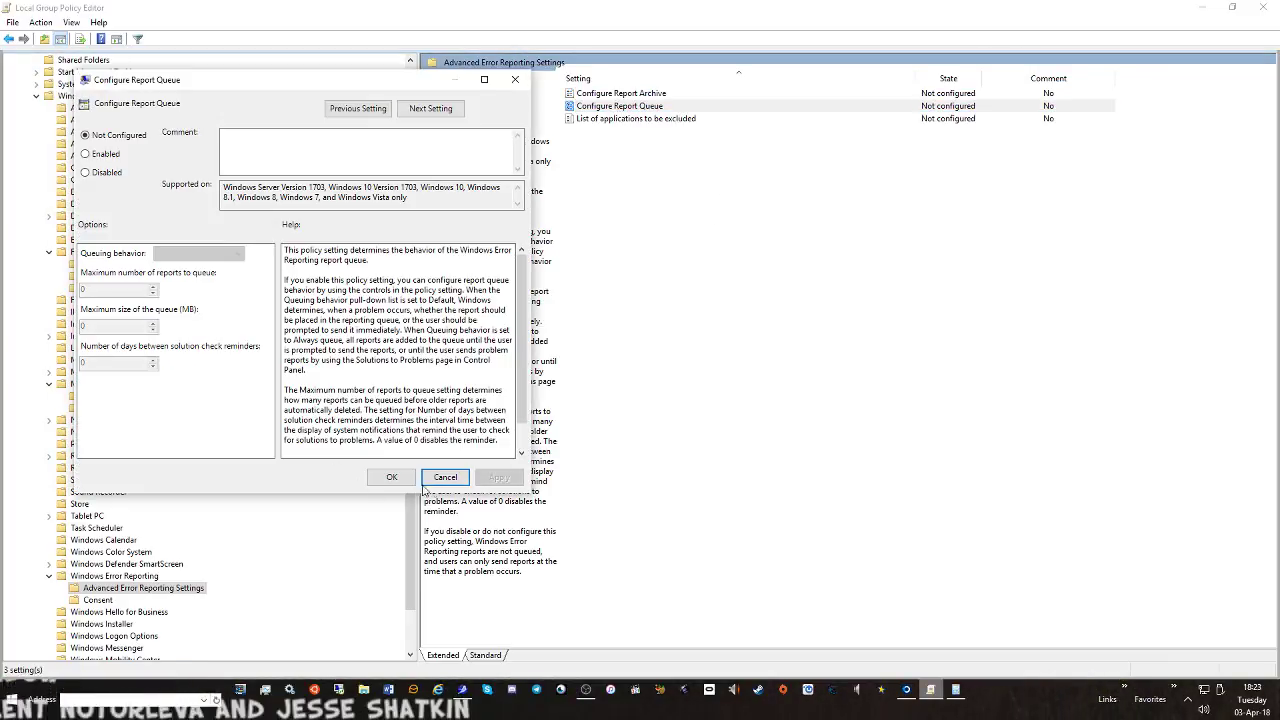
left_click(432, 480)
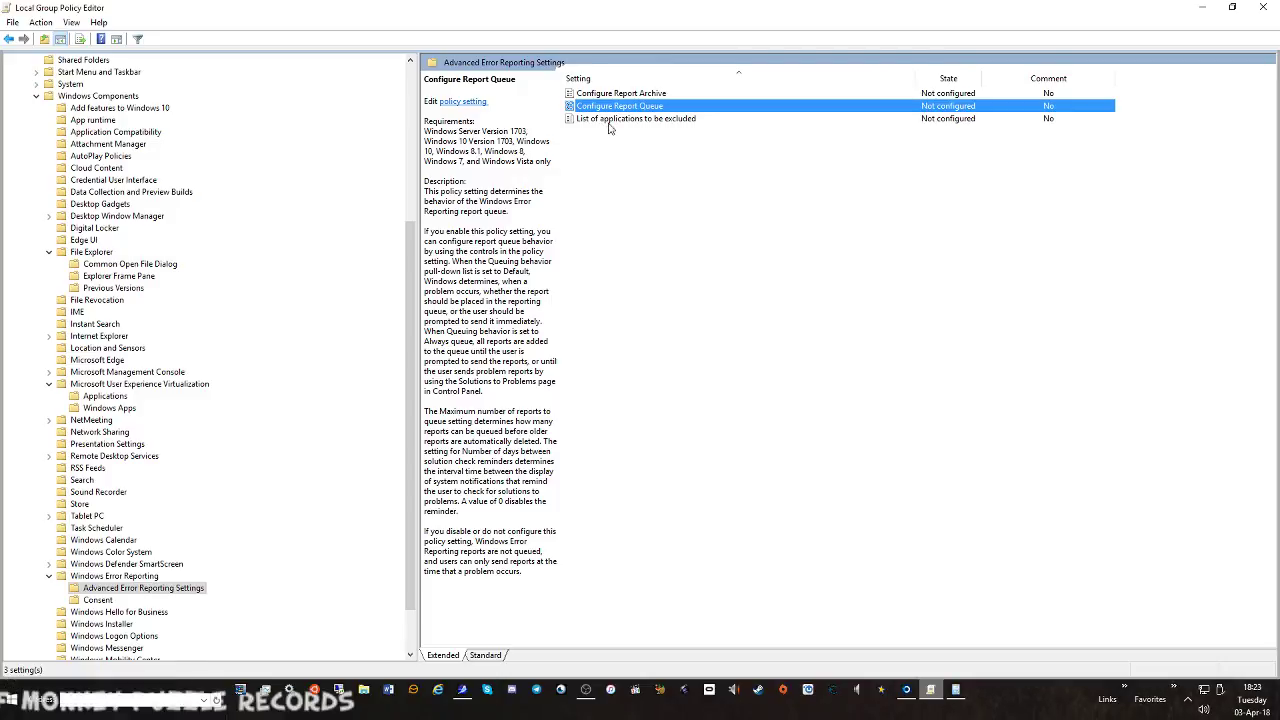
key("BackSpace")
Under Consent, enable Configure Default consent with the consent level Always ask before sending data
double_click(618, 105)
double_click(625, 106)
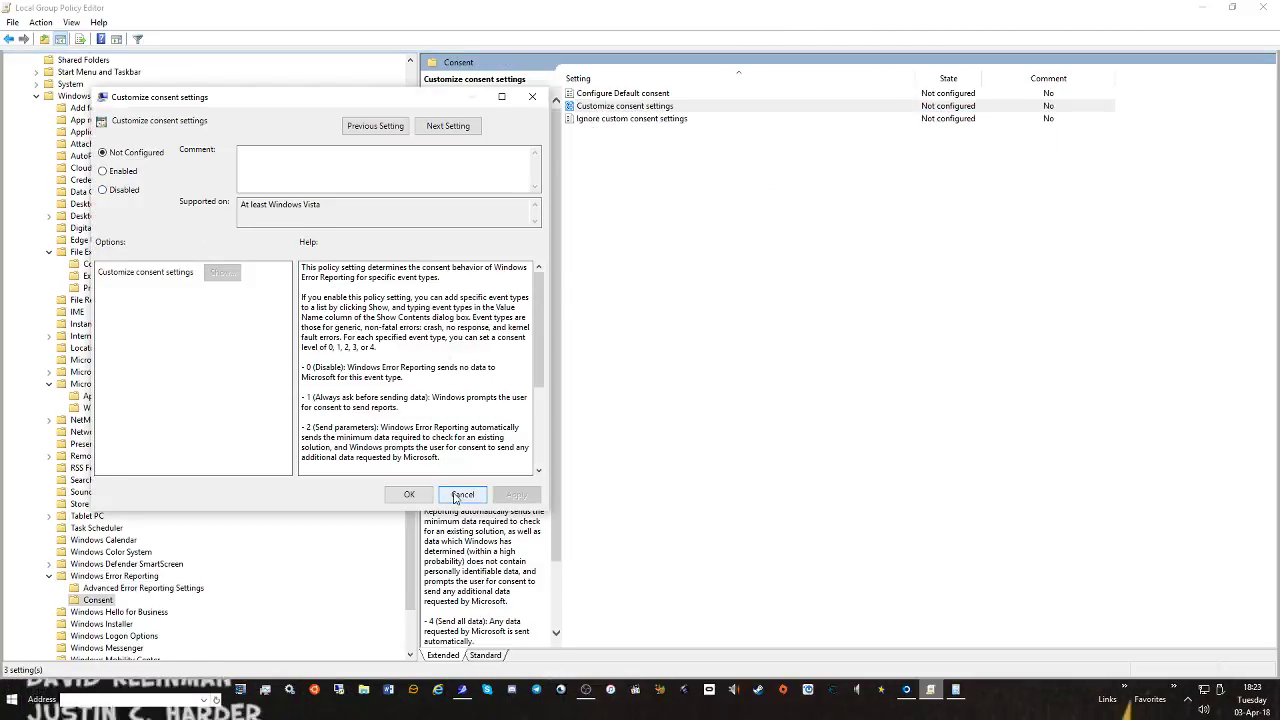
left_click(374, 125)
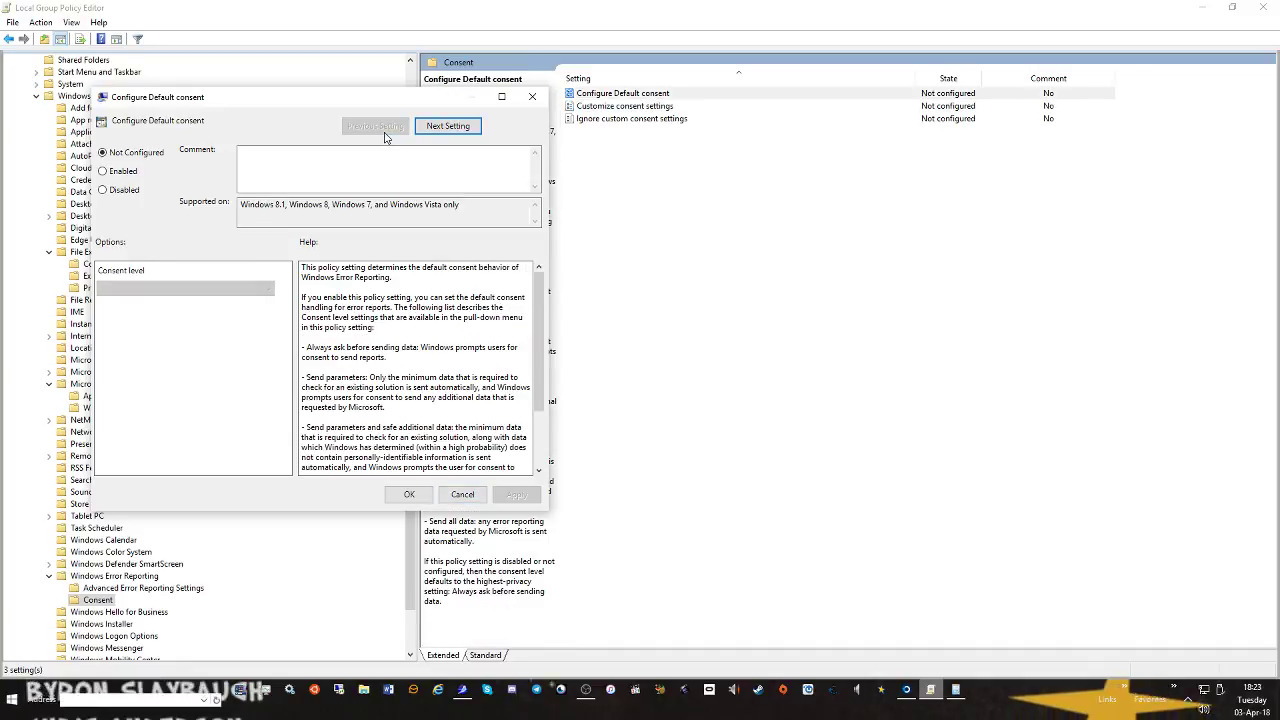
left_click(103, 171)
left_click(168, 291)
left_click(168, 299)
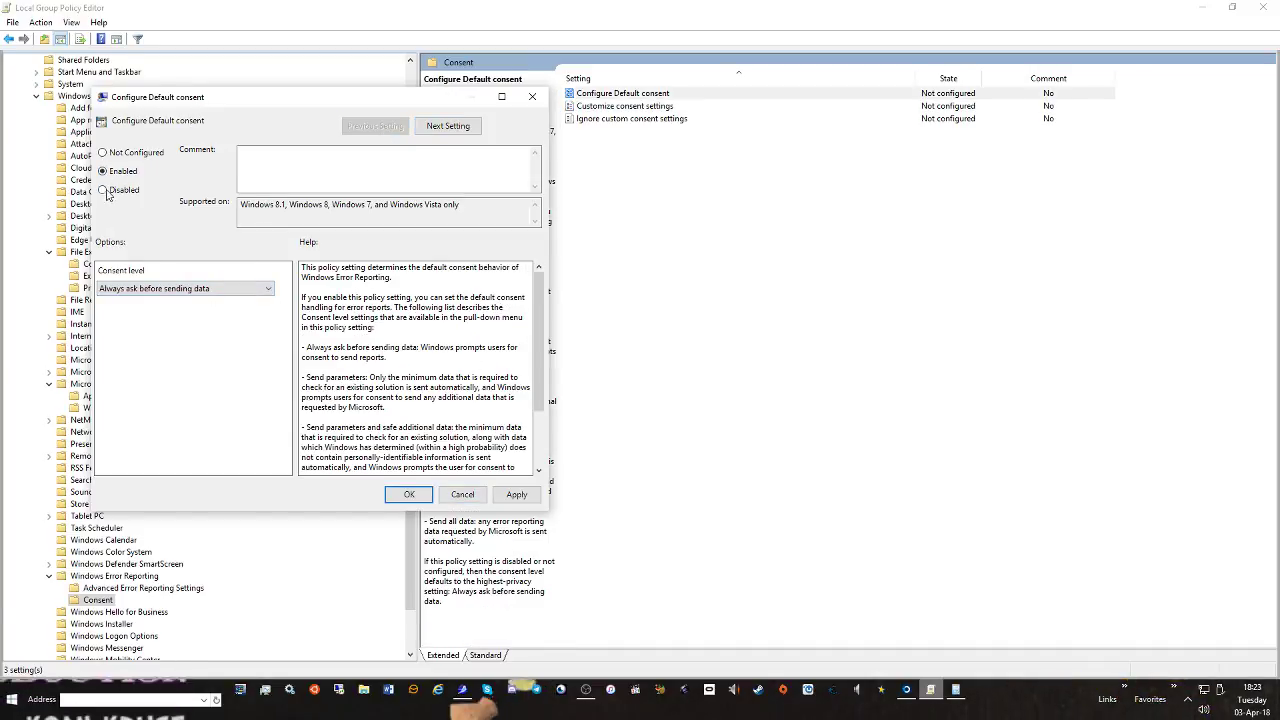
left_click(516, 494)
left_click(409, 494)
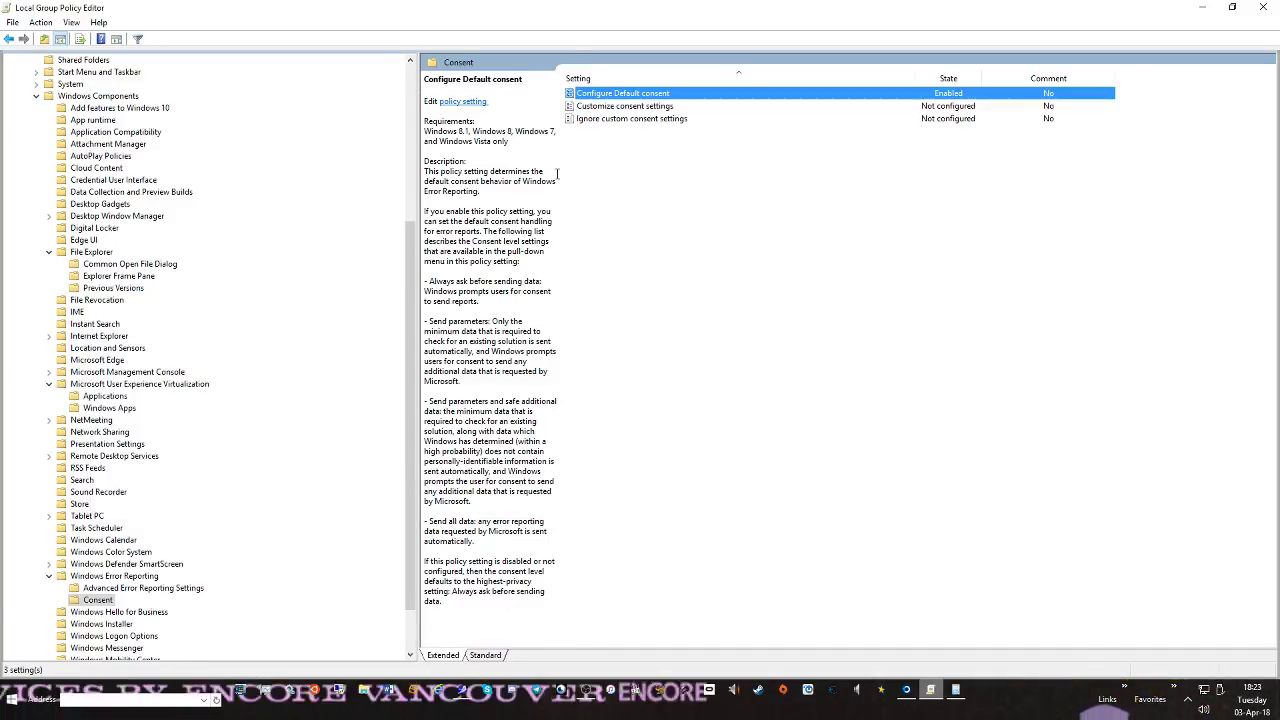
Under Windows Error Reporting, disable Automatically send memory dumps for OS-generated error reports and enable Disable logging
key("BackSpace")
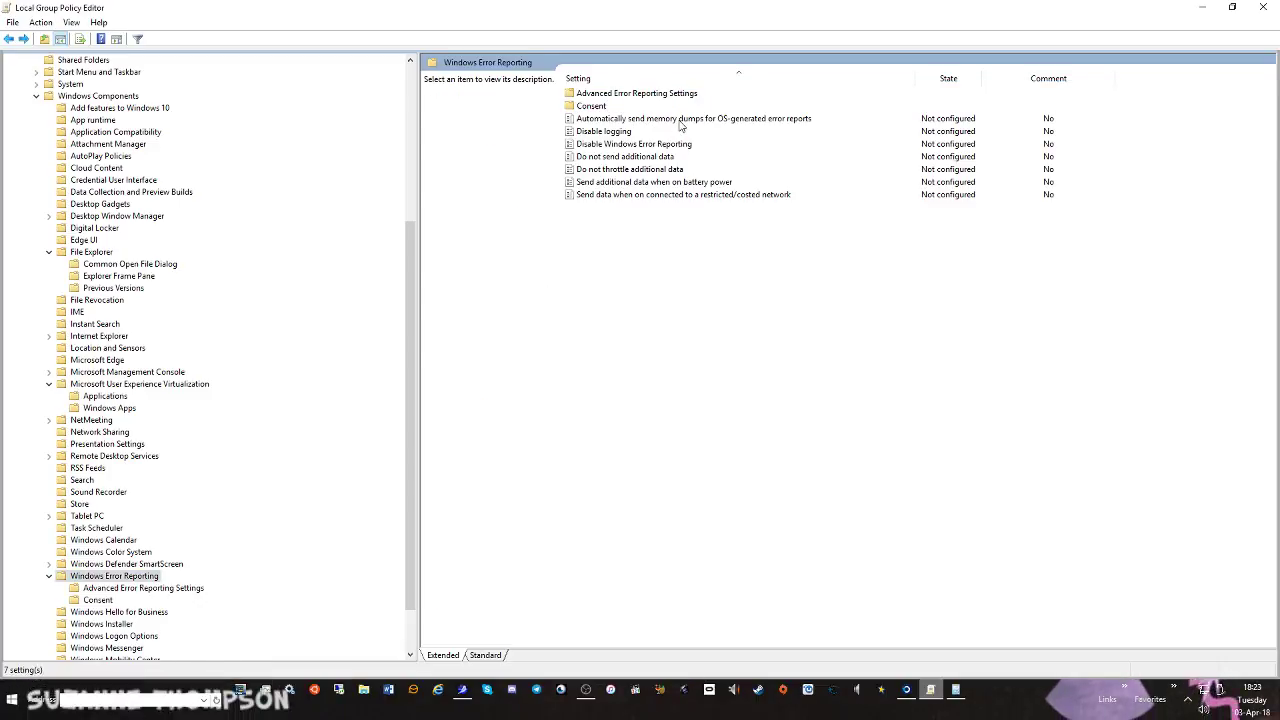
double_click(617, 119)
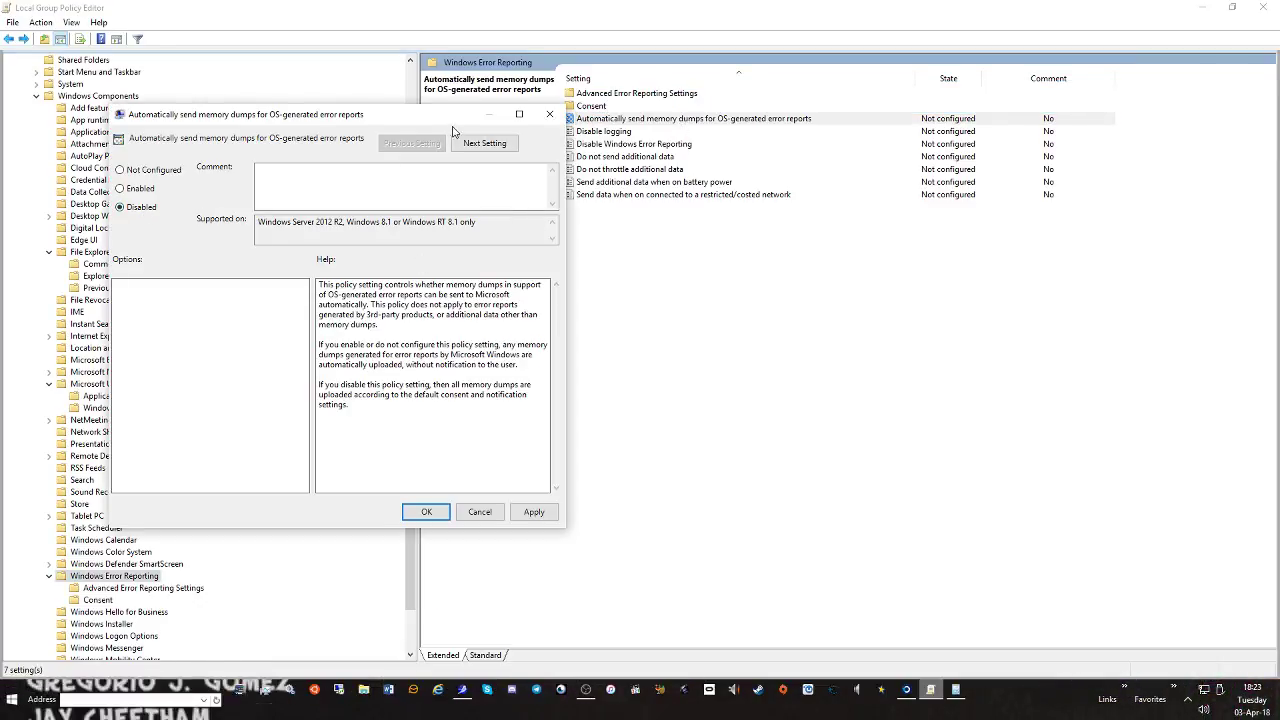
left_click(484, 143)
left_click(136, 190)
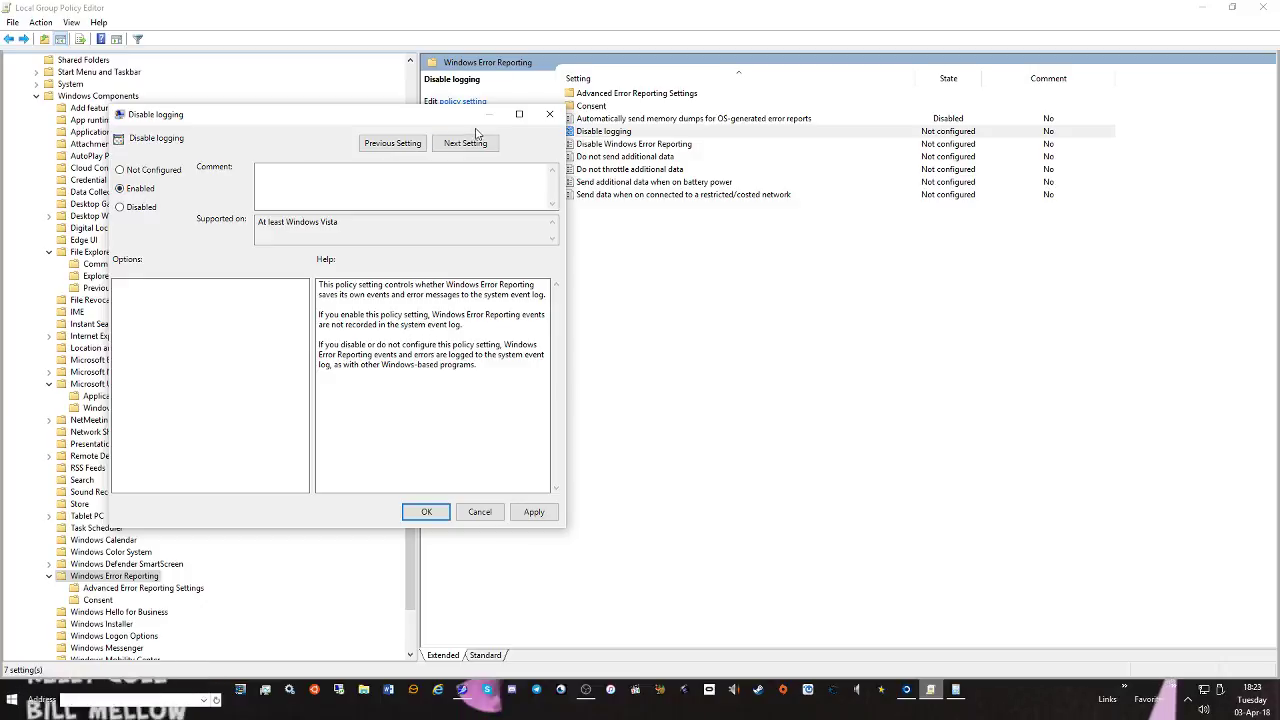
left_click_drag(445, 116, 400, 121)
left_click(404, 147)
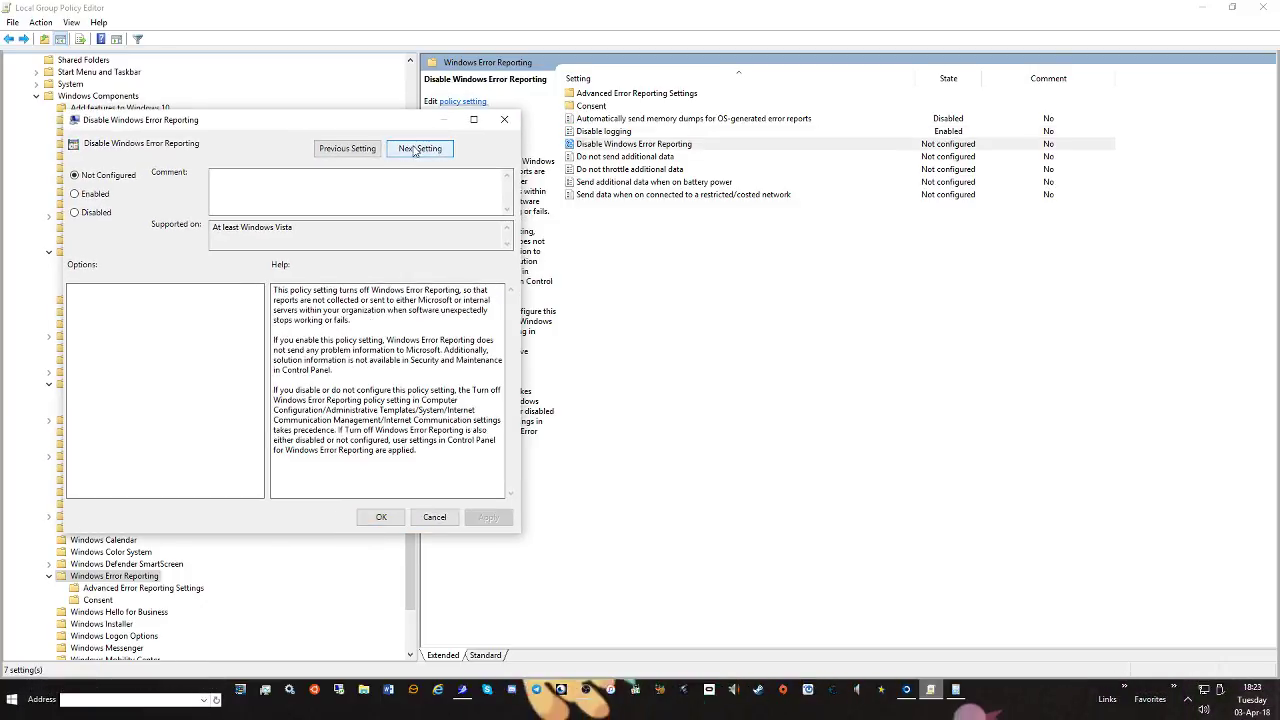
Enable the Windows Error Reporting policies Disable Windows Error Reporting and Do not send additional data
left_click(98, 194)
left_click(426, 148)
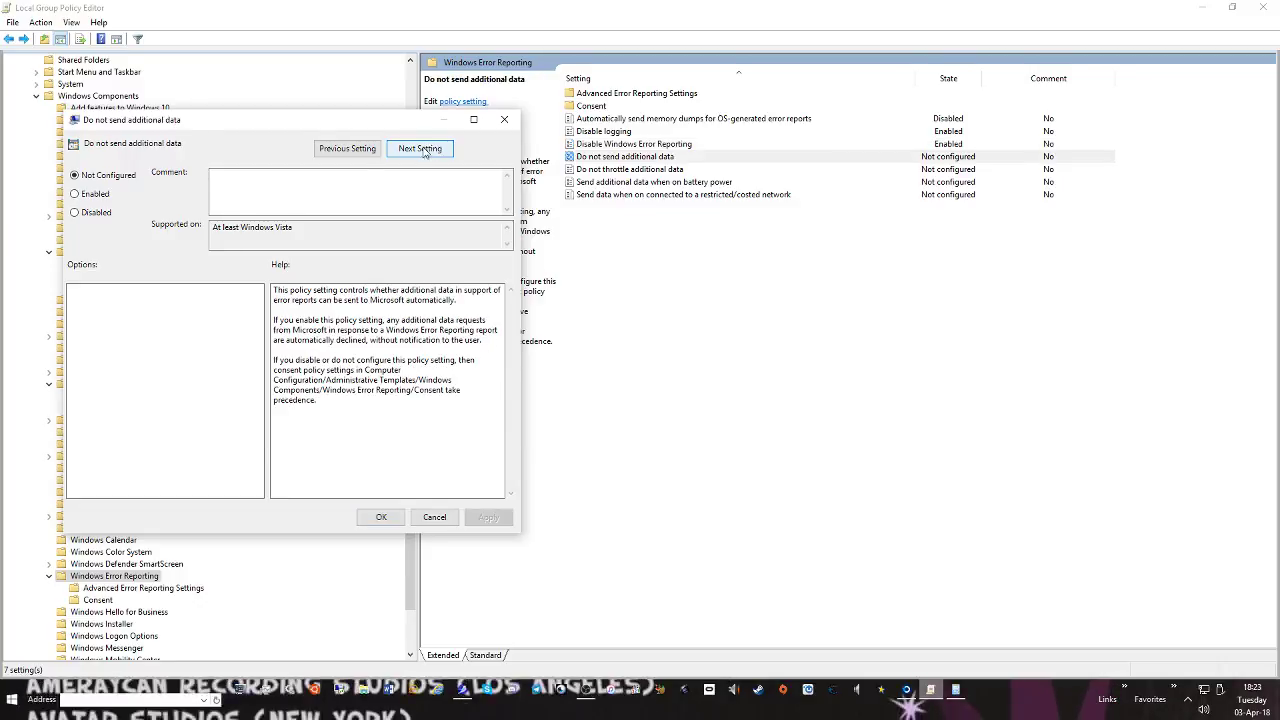
left_click(88, 194)
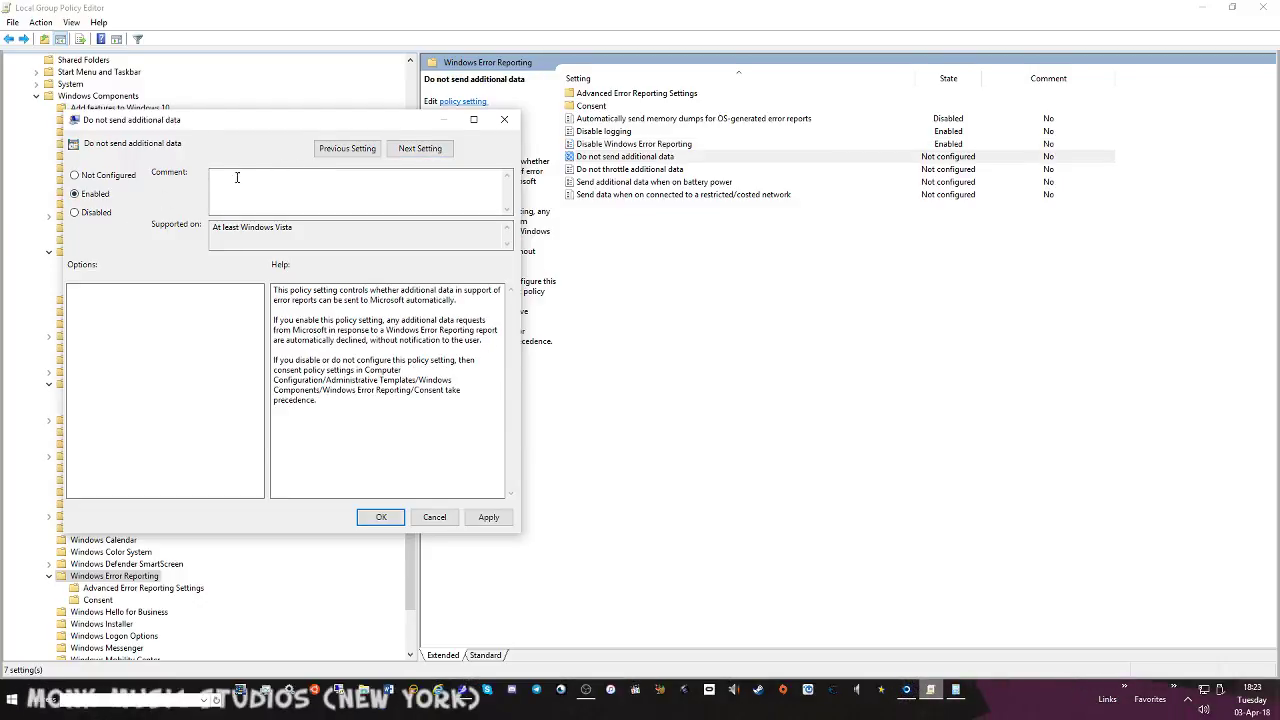
left_click(432, 149)
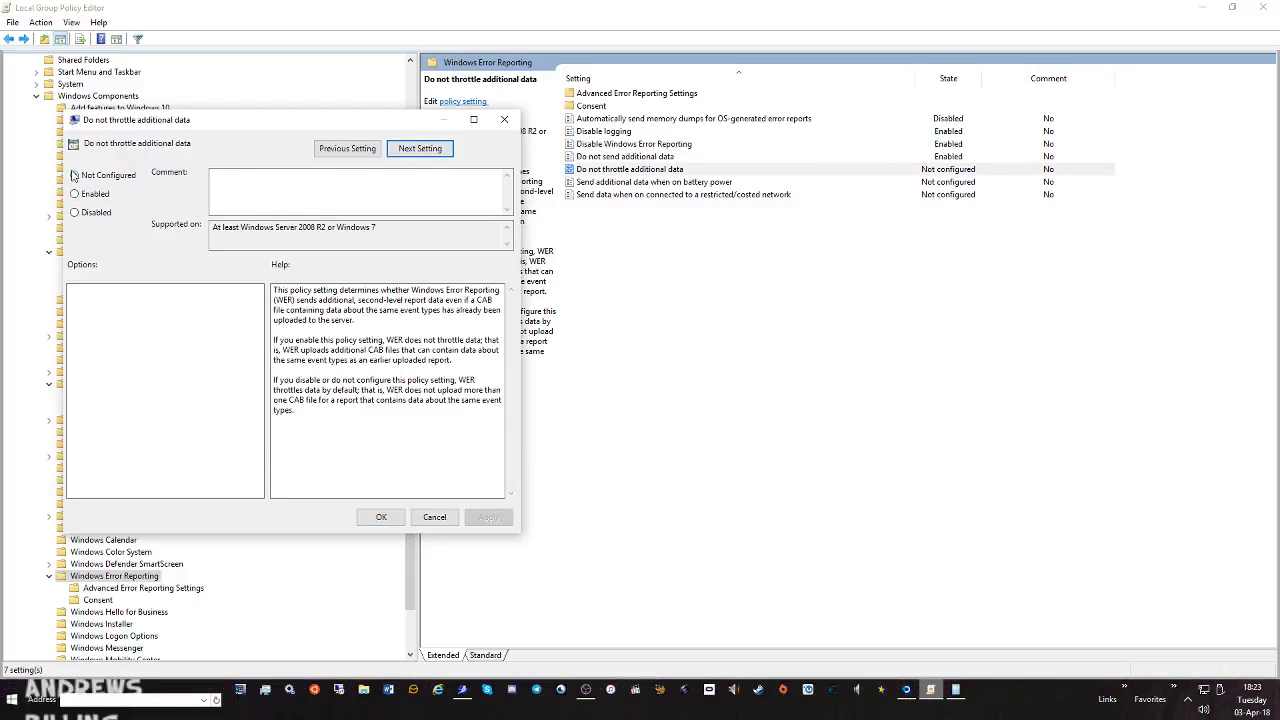
Disable the error reporting policies Do not throttle additional data and Send additional data when on battery power
left_click(108, 214)
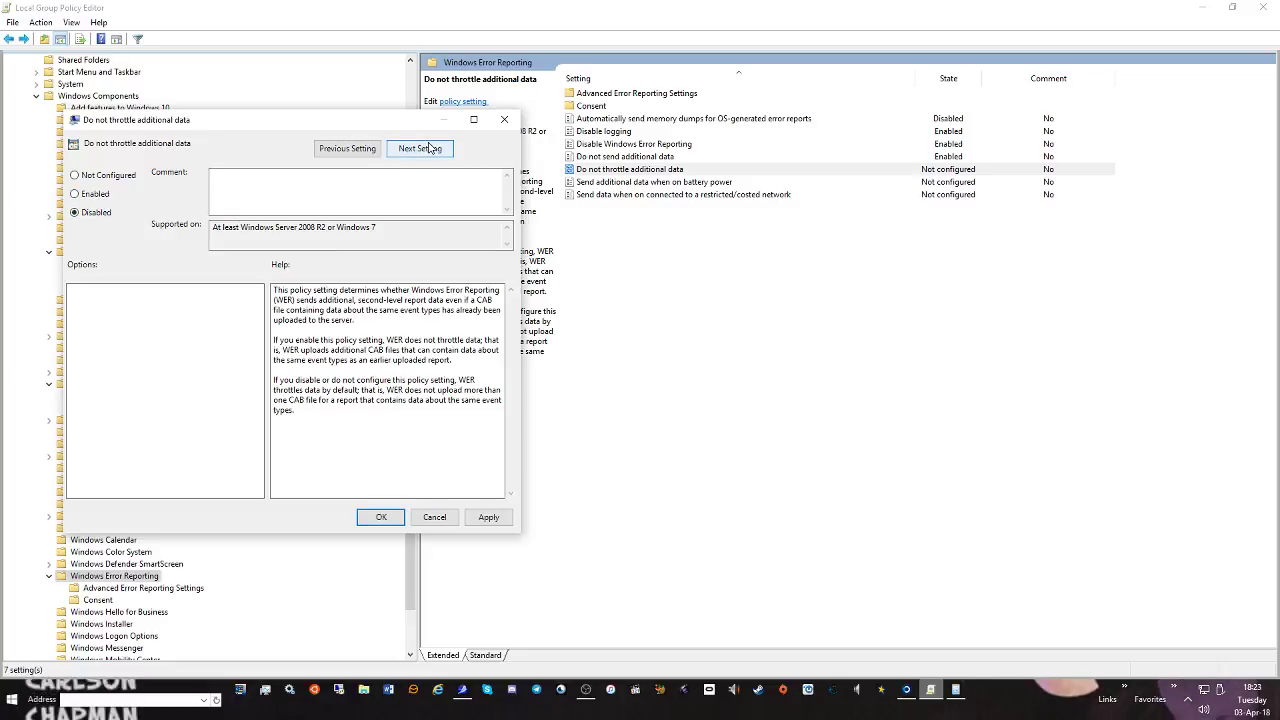
left_click(428, 148)
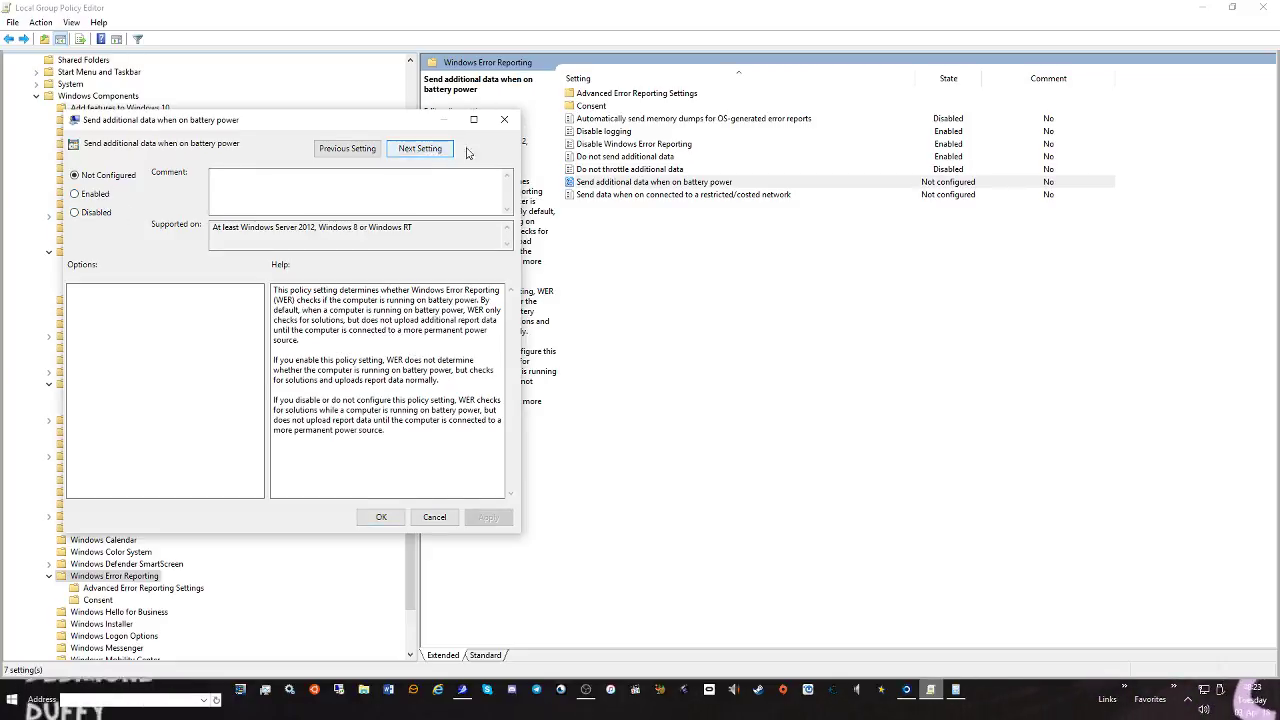
left_click(76, 212)
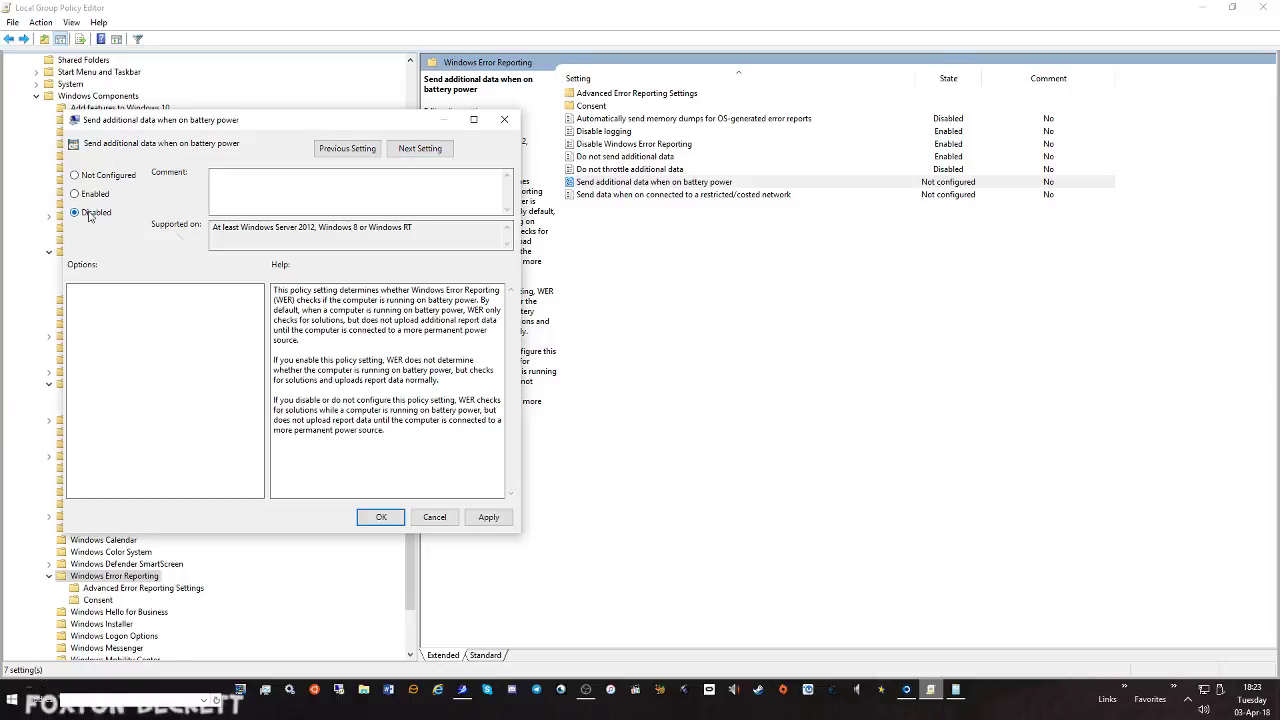
left_click(421, 150)
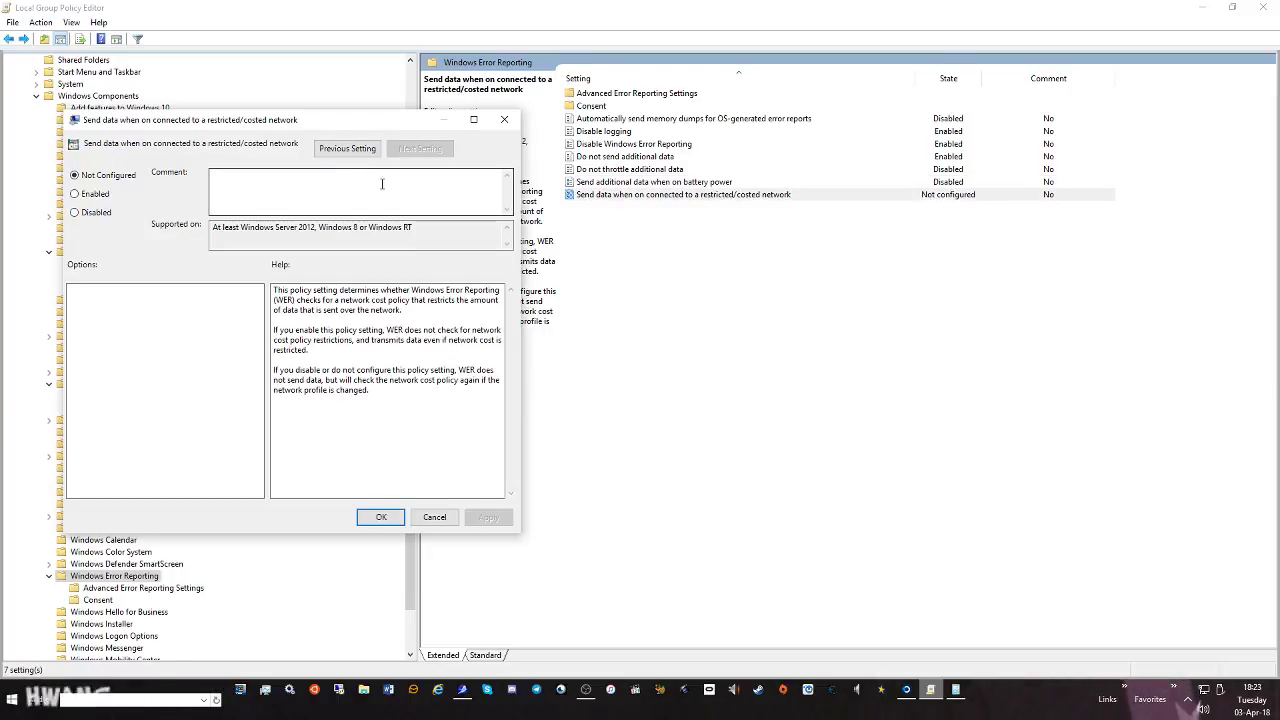
Disable the policy Send data when on connected to a restricted/costed network and finish the error reporting settings
left_click(76, 212)
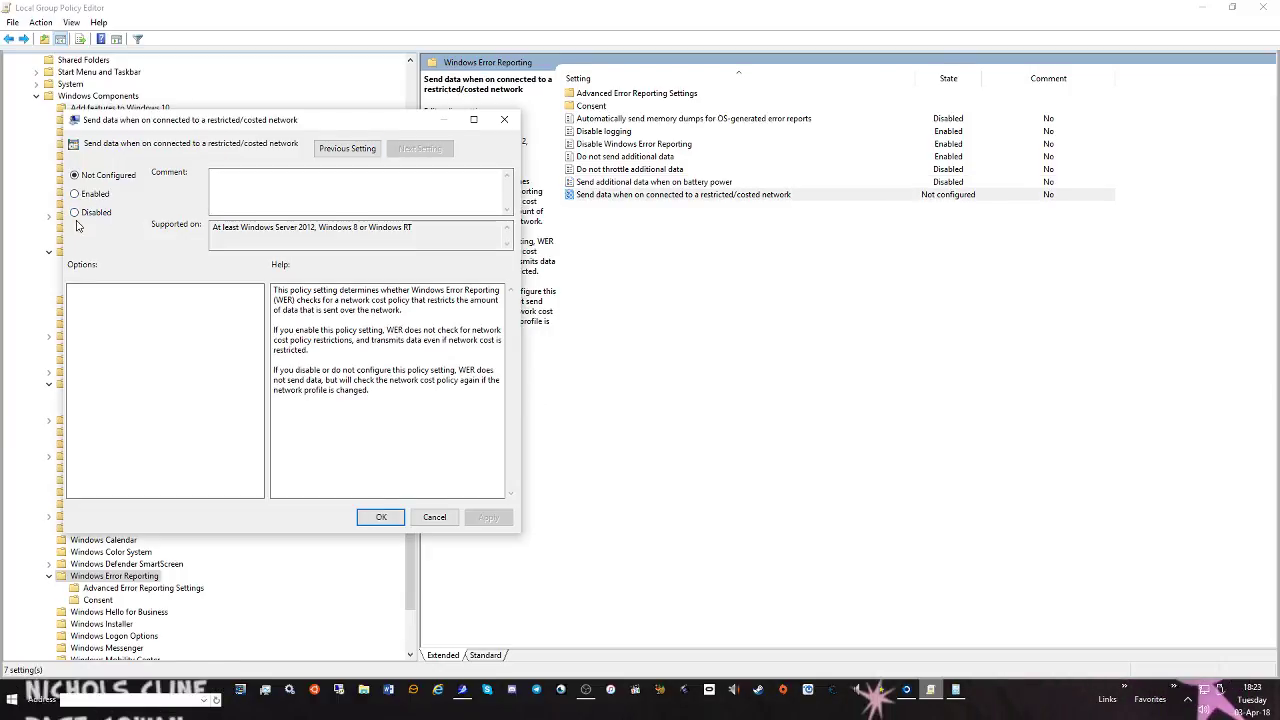
left_click(490, 517)
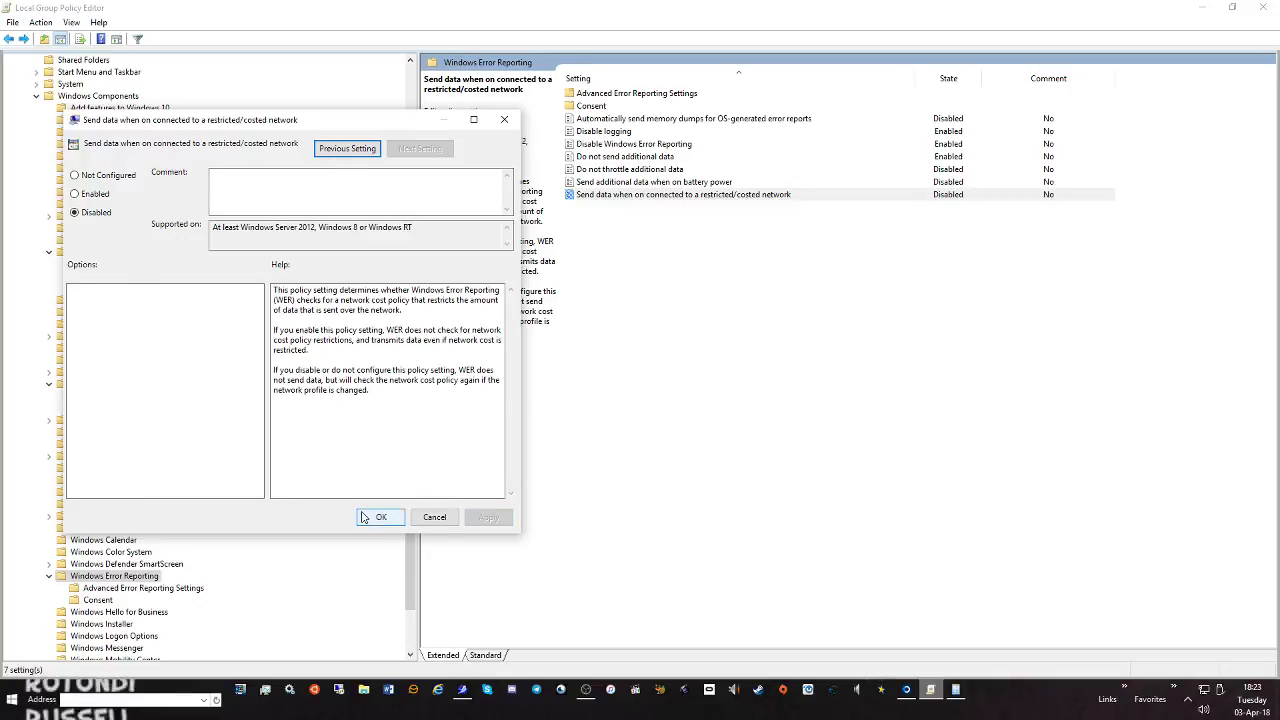
left_click(381, 517)
Under Windows Hello for Business, disable the policy Use Windows Hello for Business
scroll(210, 526, "down", 1)
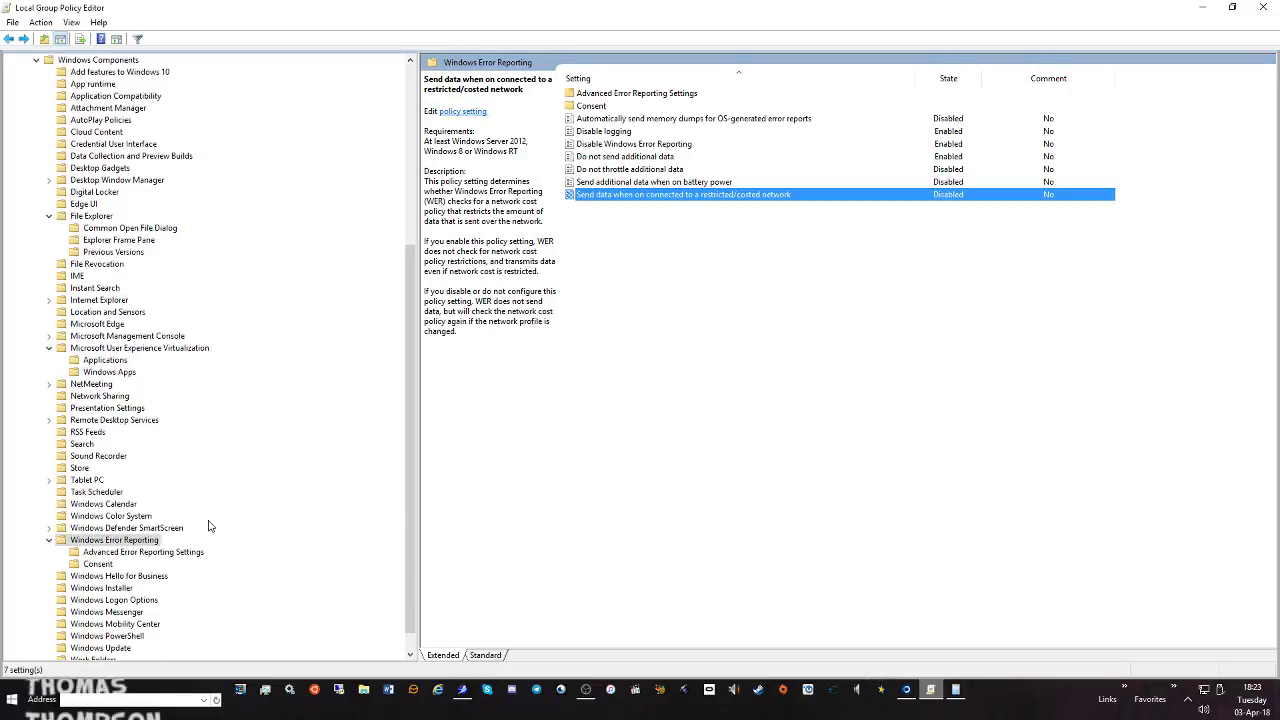
left_click(138, 577)
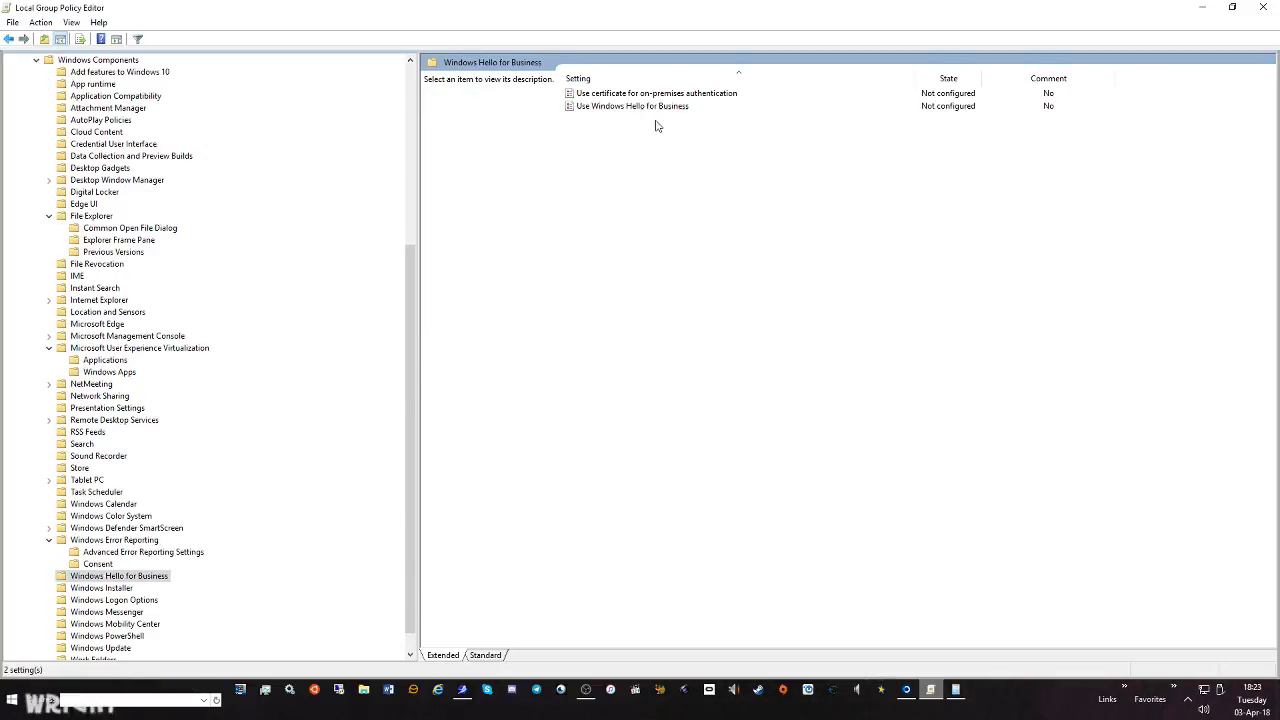
double_click(614, 107)
left_click(137, 224)
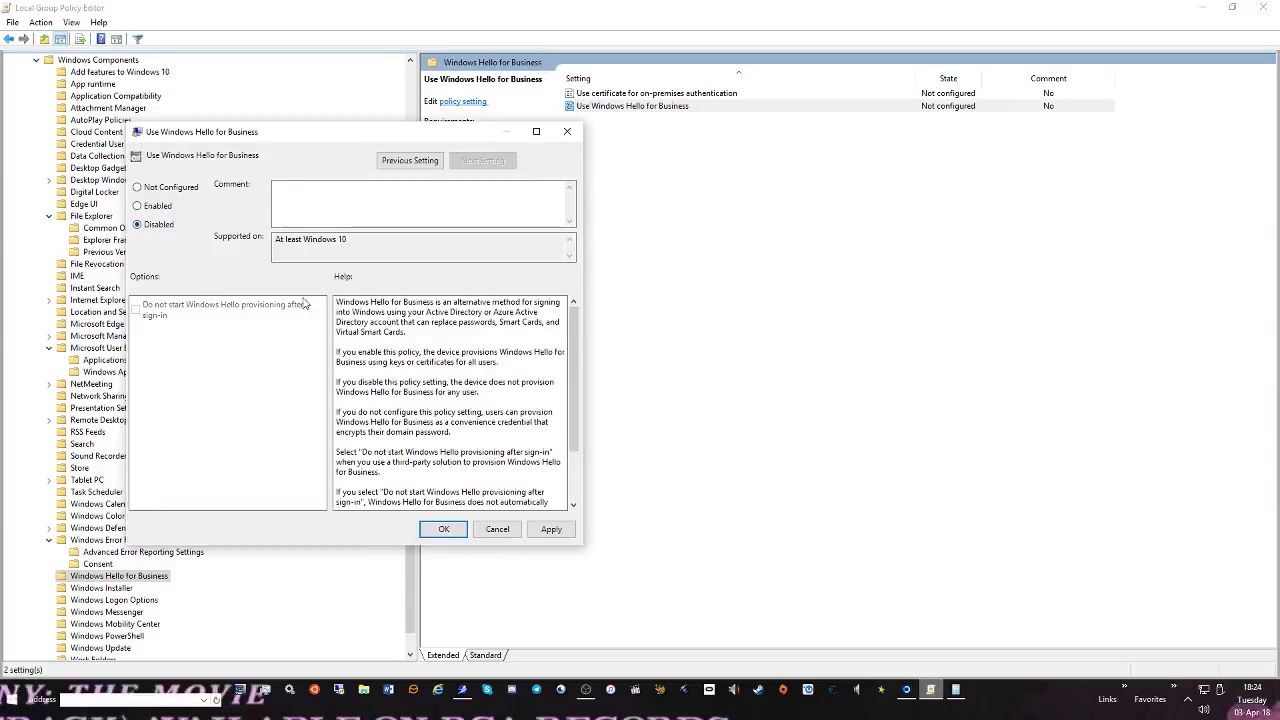
left_click(551, 529)
left_click(443, 529)
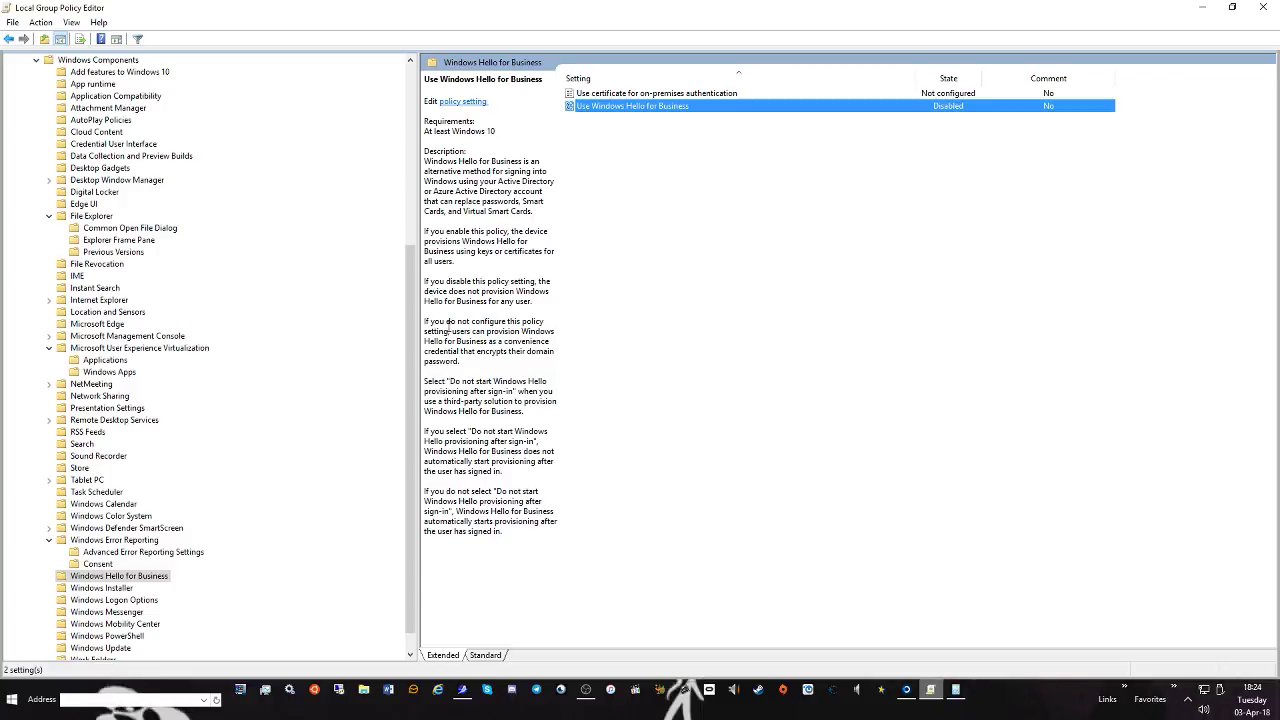
Under Windows Messenger, enable Do not allow Windows Messenger to be run and Do not automatically start Windows Messenger initially
scroll(199, 606, "down", 1)
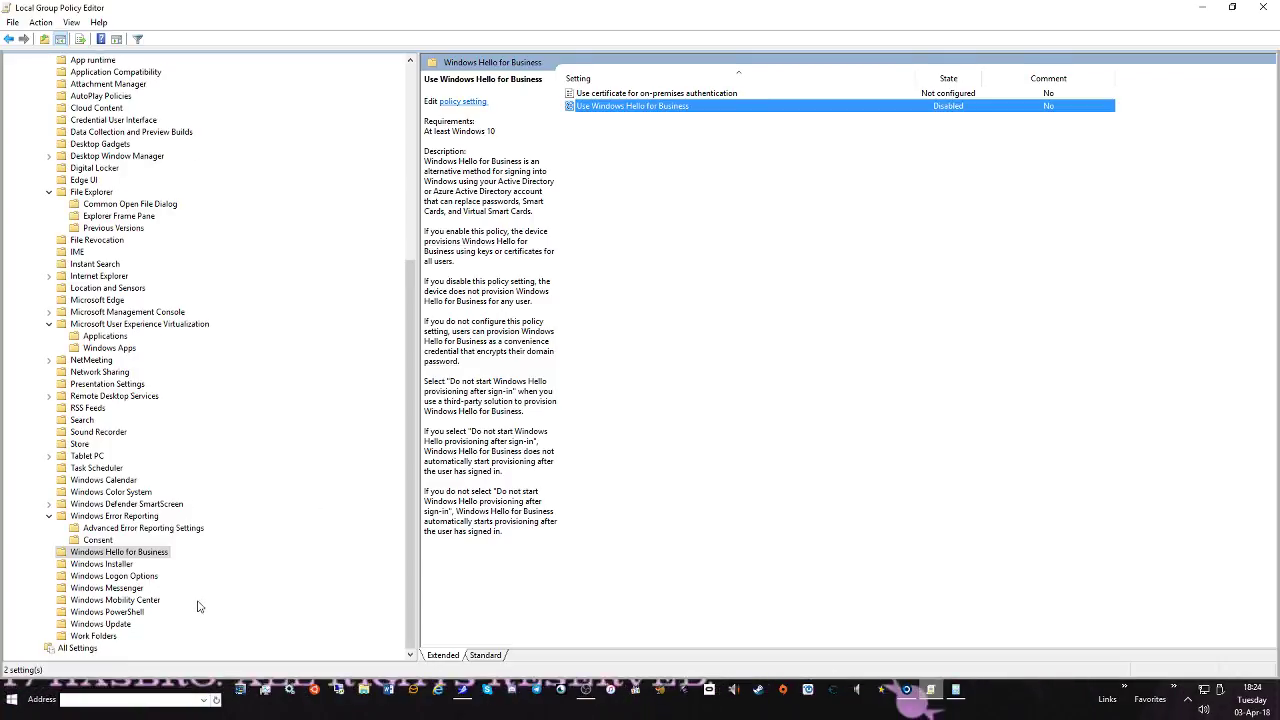
left_click(108, 588)
left_click(670, 94)
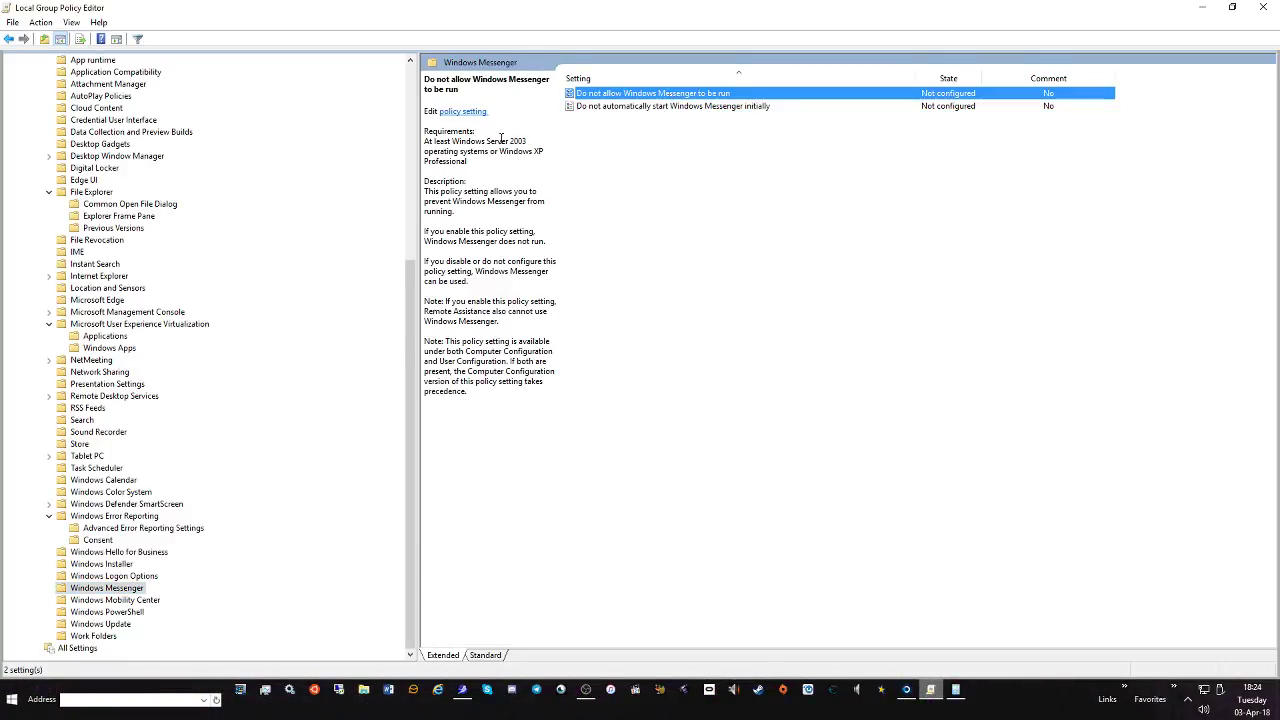
left_click(681, 106)
double_click(634, 95)
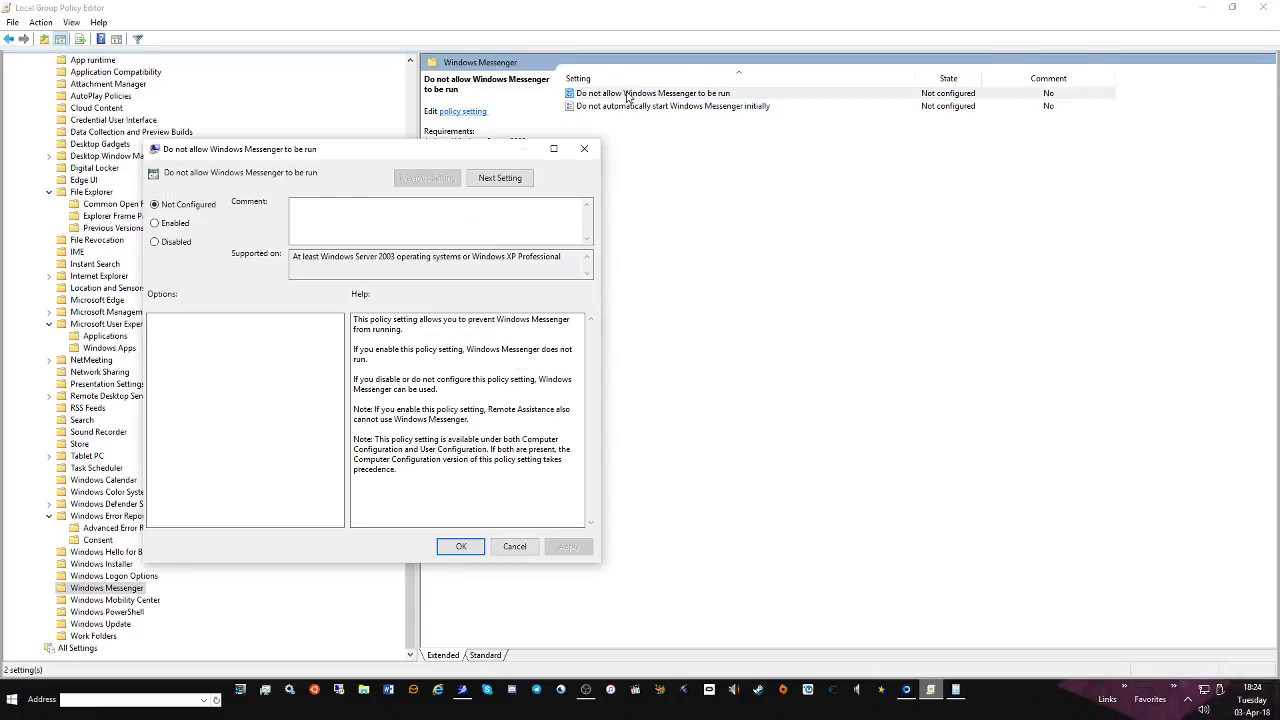
left_click(155, 223)
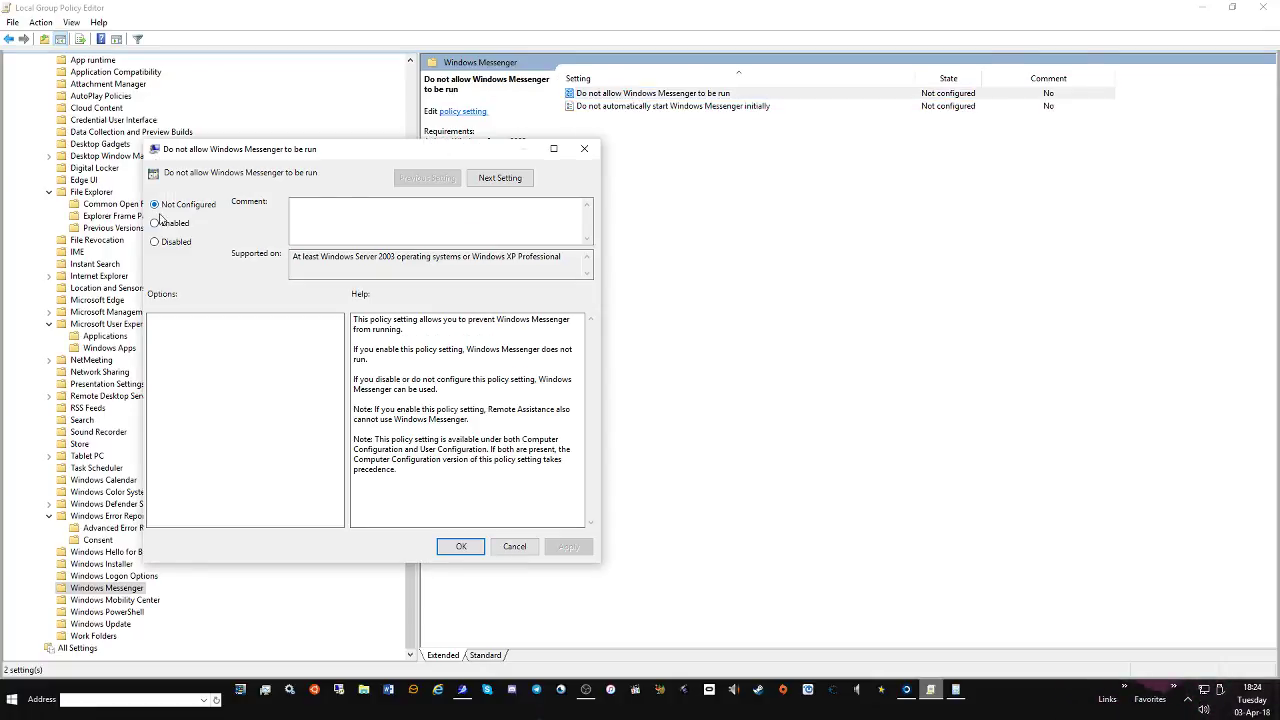
left_click(503, 177)
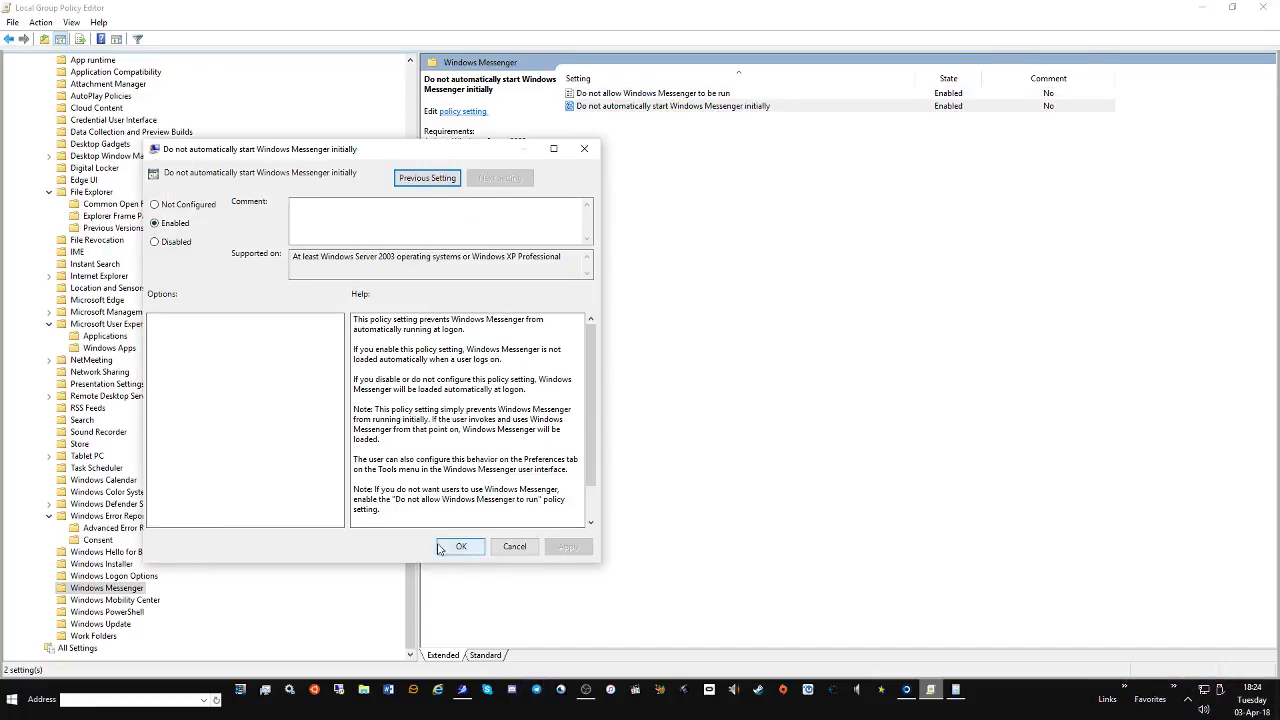
left_click(440, 547)
Review the remaining Windows Components policies in Windows Mobility Center, Windows PowerShell, Windows Update and Work Folders
left_click(112, 601)
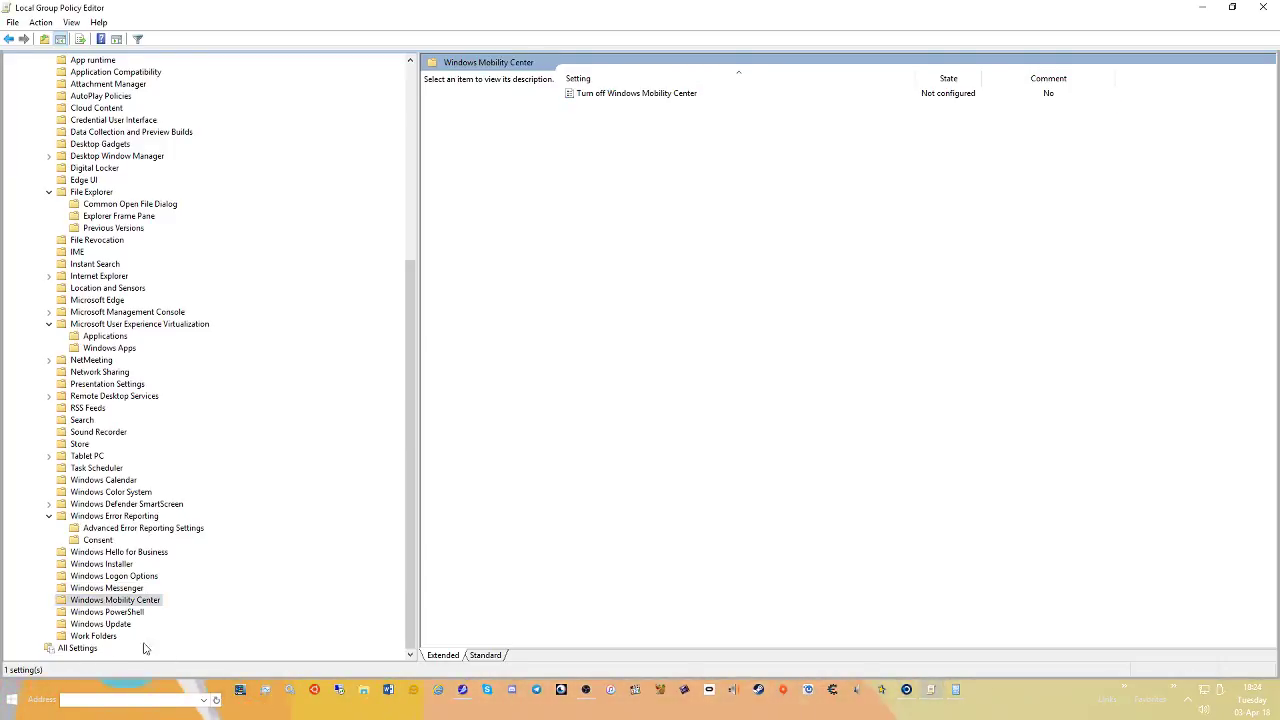
key("Down")
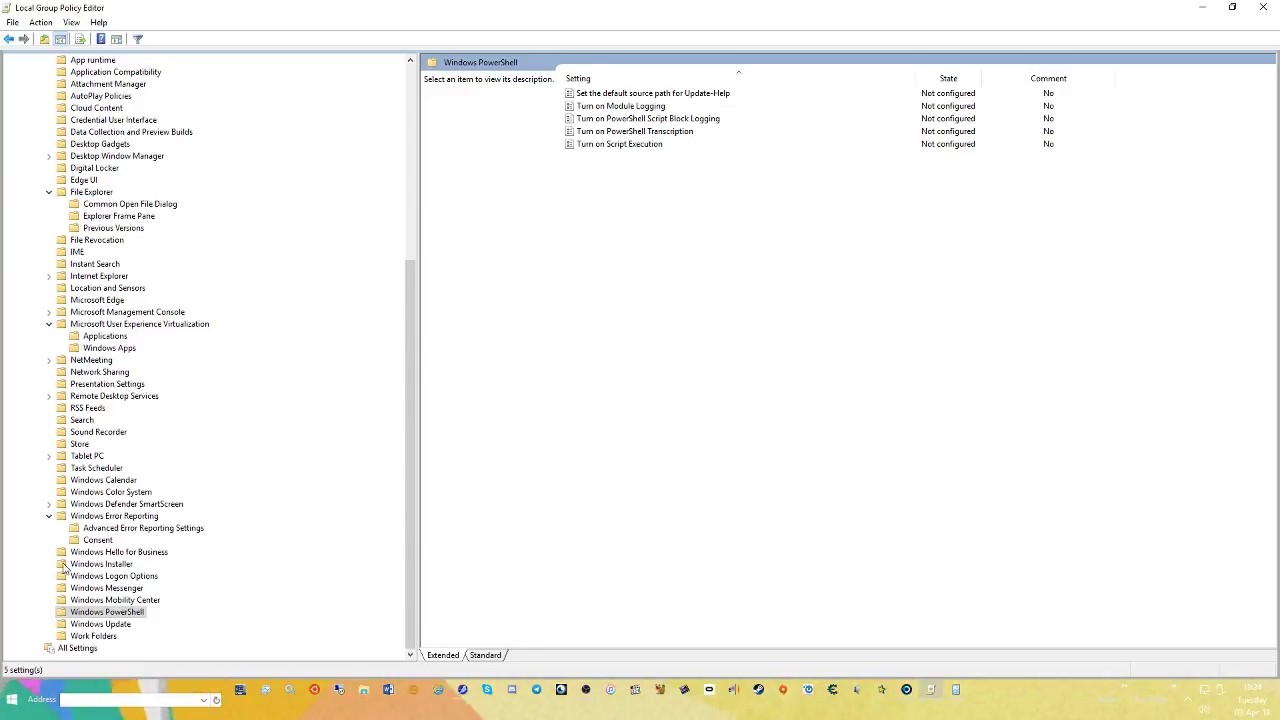
left_click(108, 625)
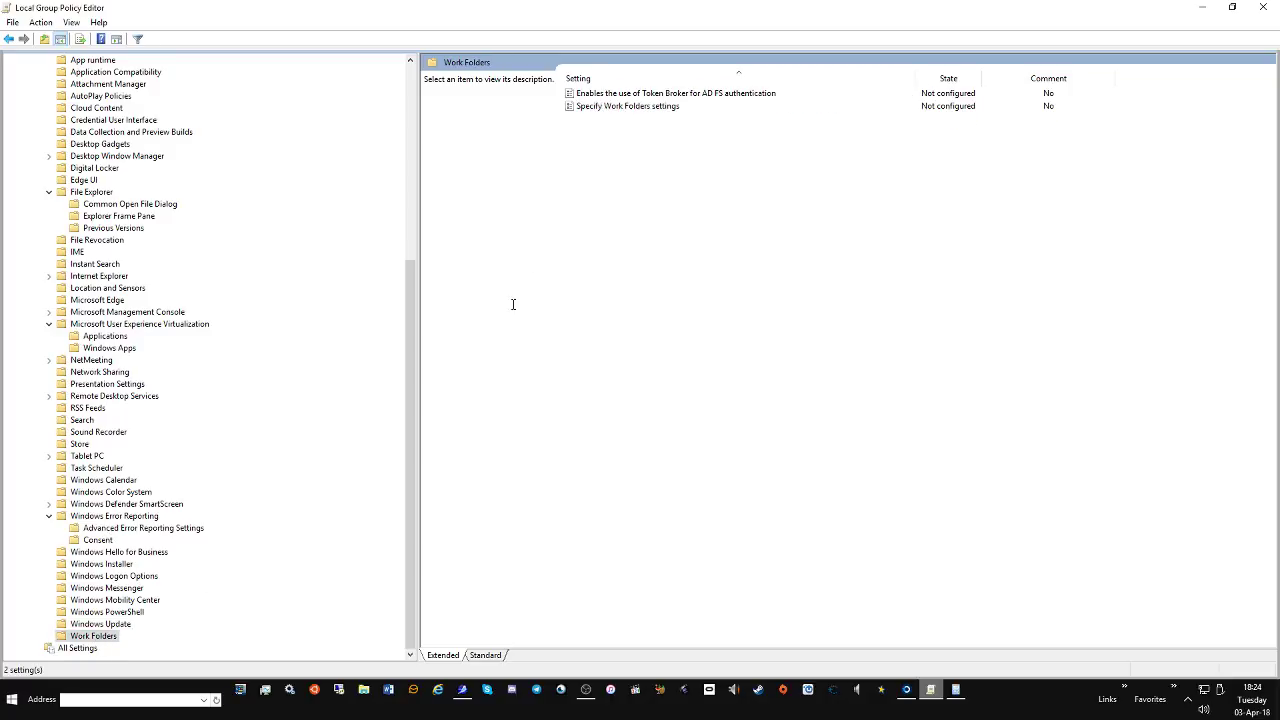
scroll(141, 485, "up", 8)
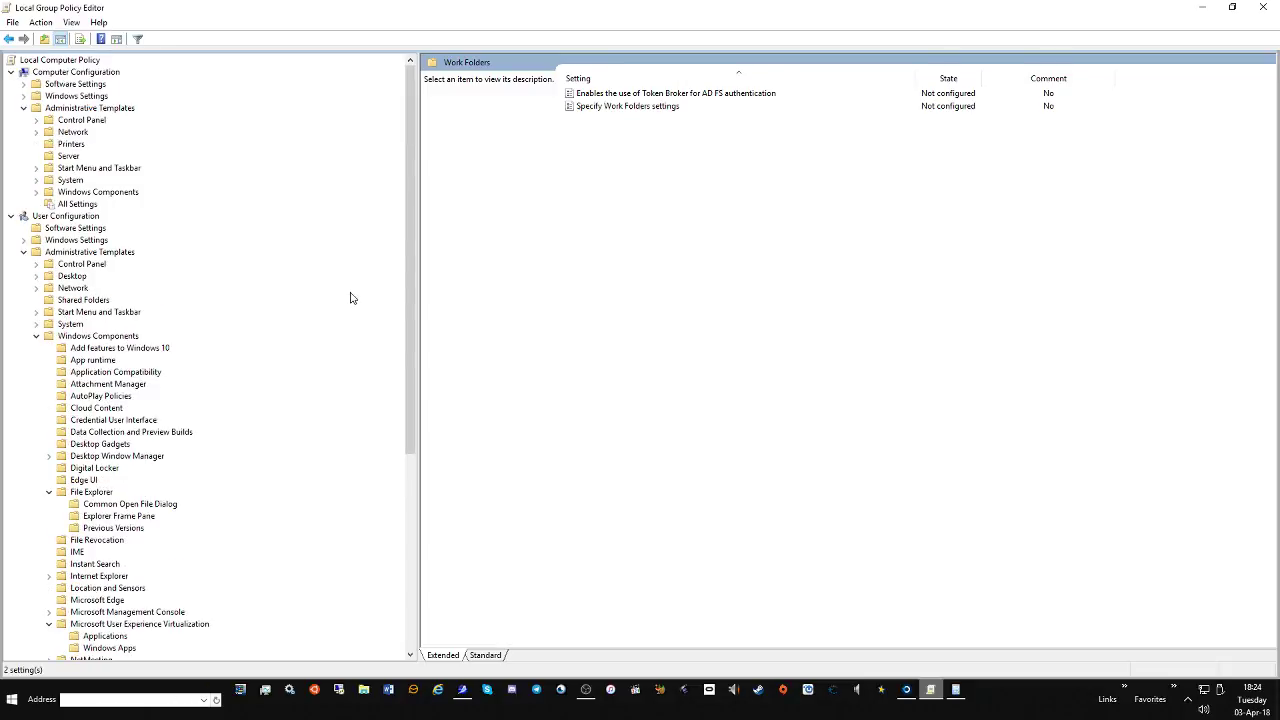
Leave the Local Group Policy Editor and switch to the Windows Settings app
left_click_drag(473, 6, 626, 6)
left_click(1202, 7)
left_click(1068, 279)
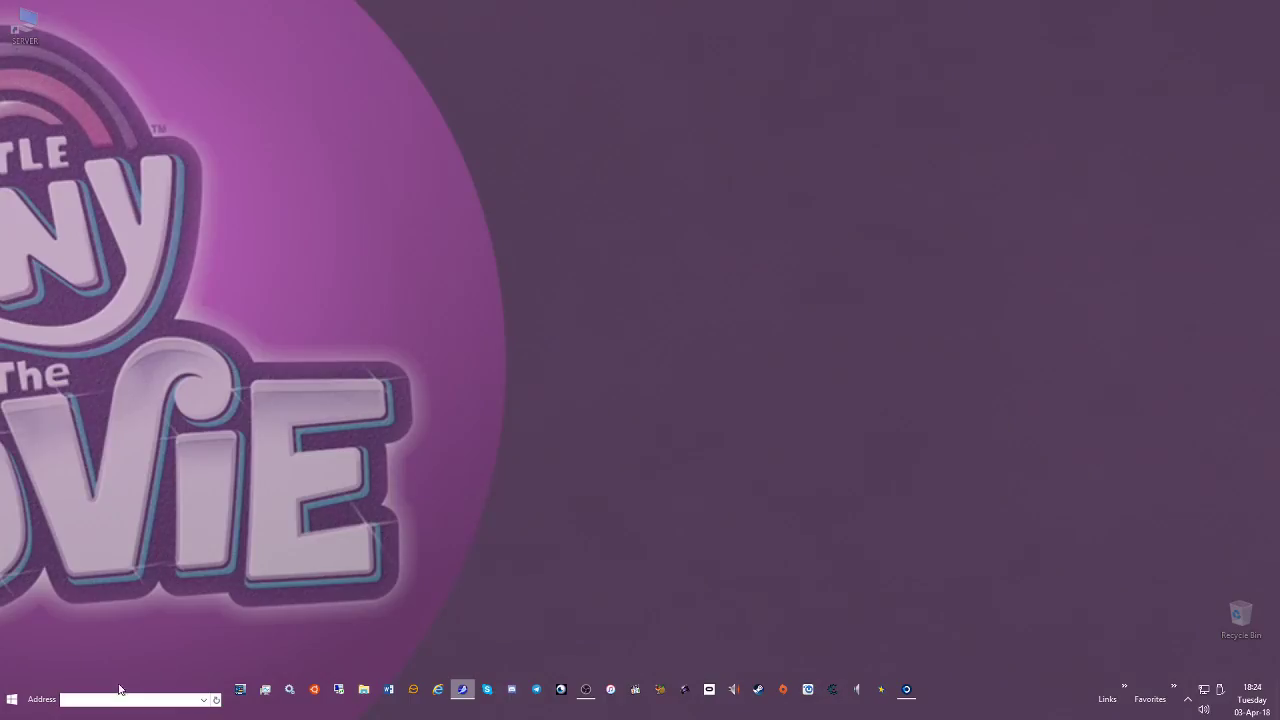
left_click(14, 712)
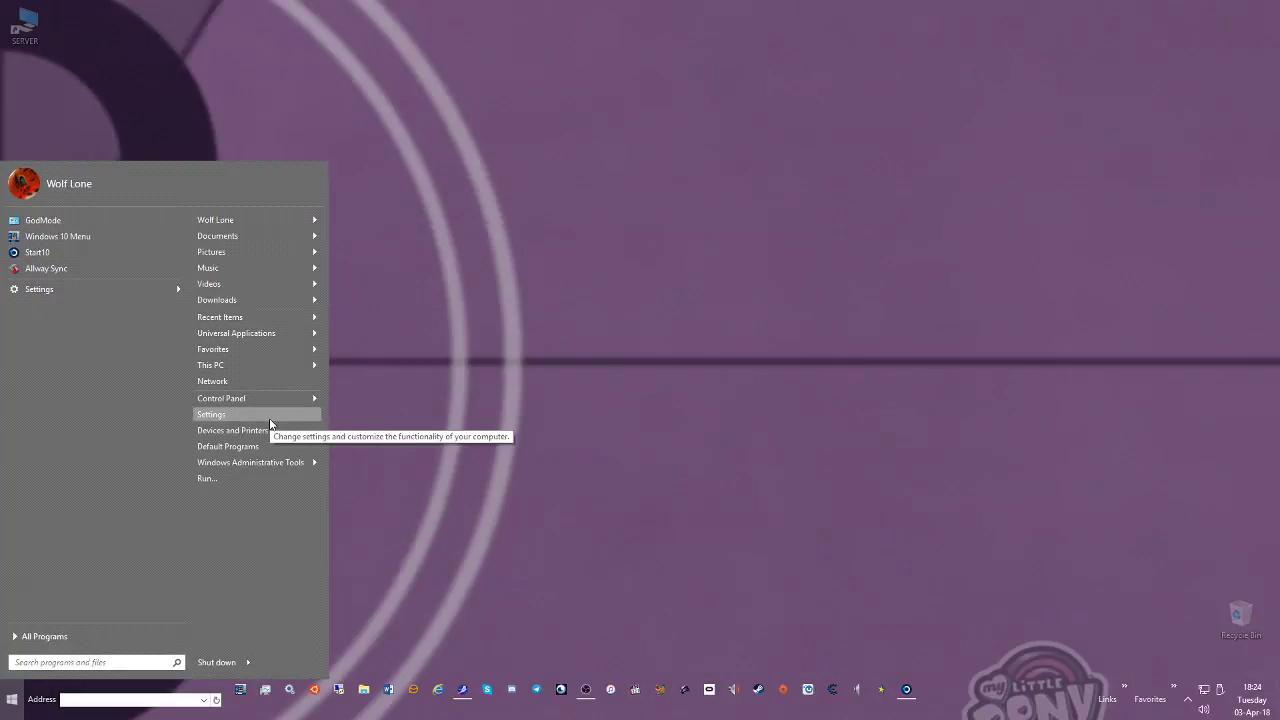
left_click(237, 414)
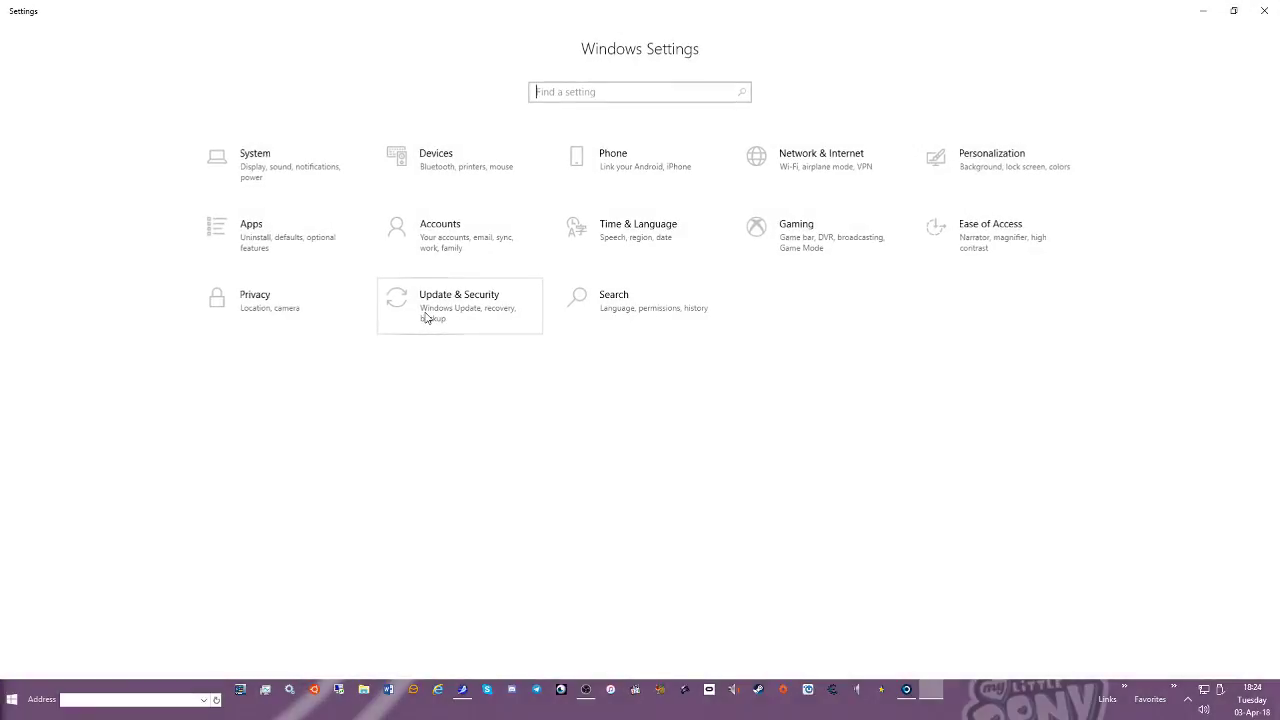
In the Apps settings, choose eM Client as the default email app
left_click(310, 213)
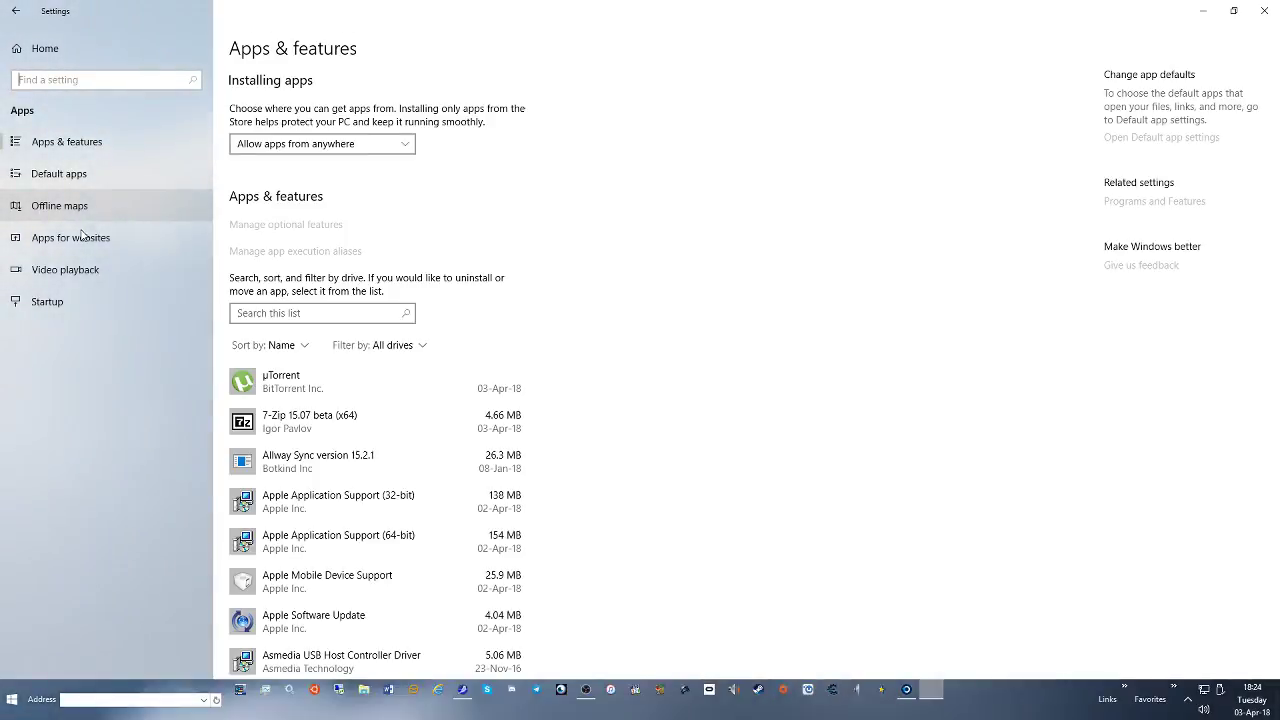
left_click(45, 170)
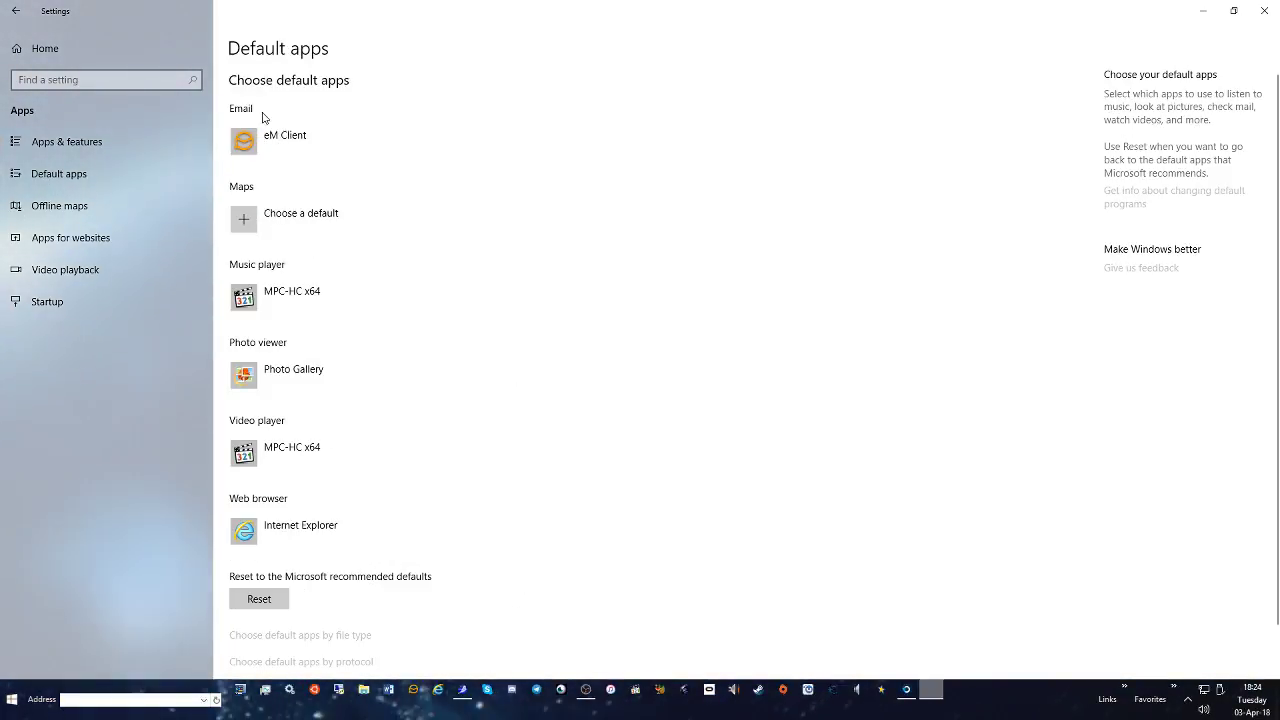
left_click(318, 137)
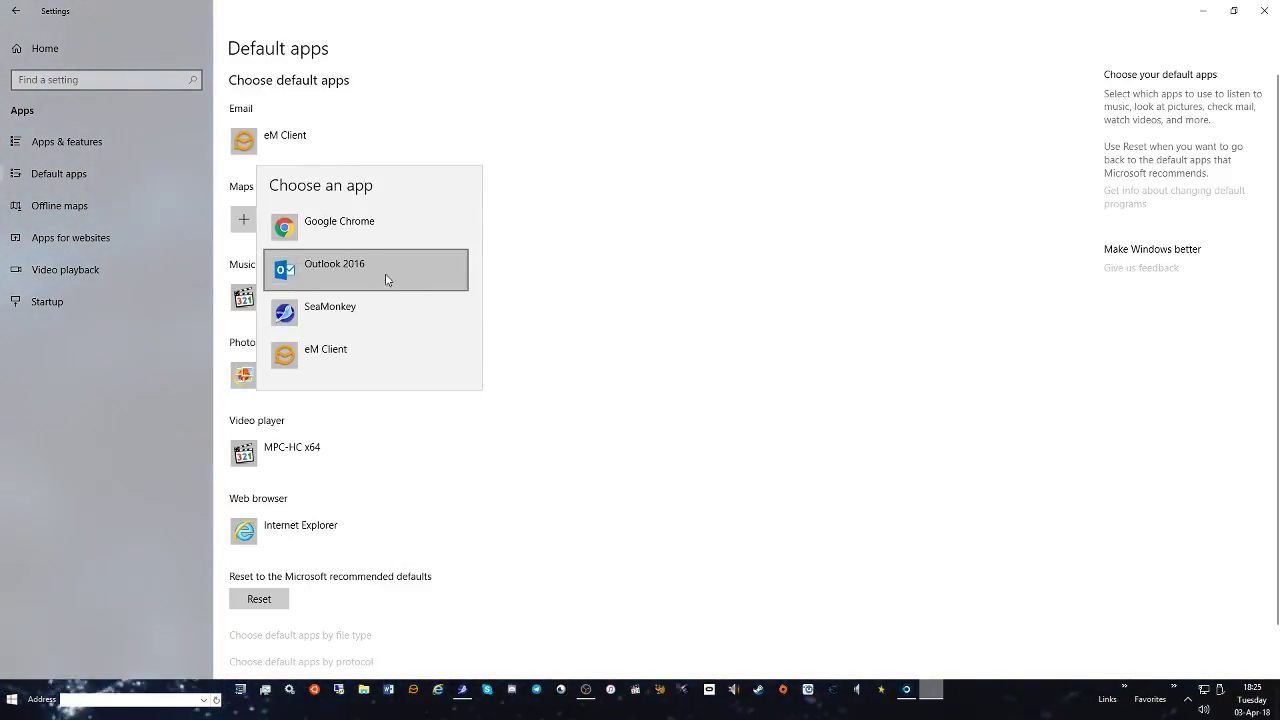
left_click(361, 365)
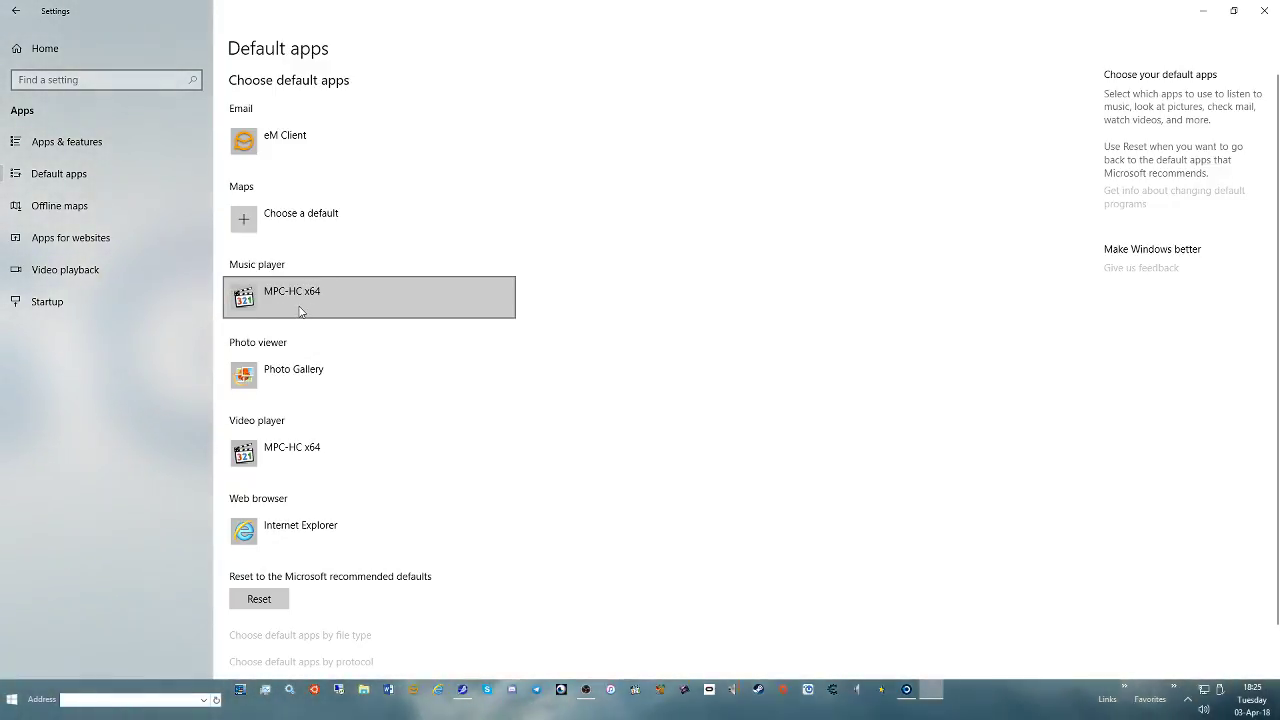
Look through the apps offered as default music player and photo viewer without changing either choice
left_click(423, 309)
left_click(668, 273)
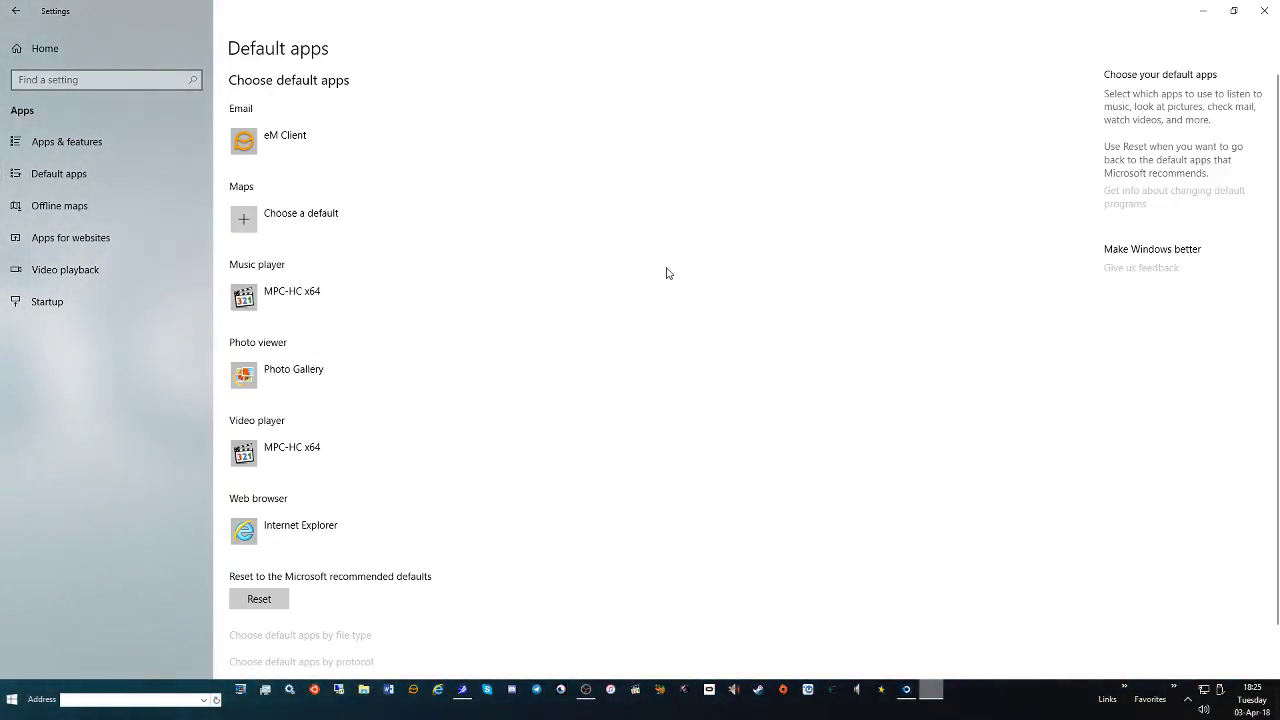
left_click(332, 382)
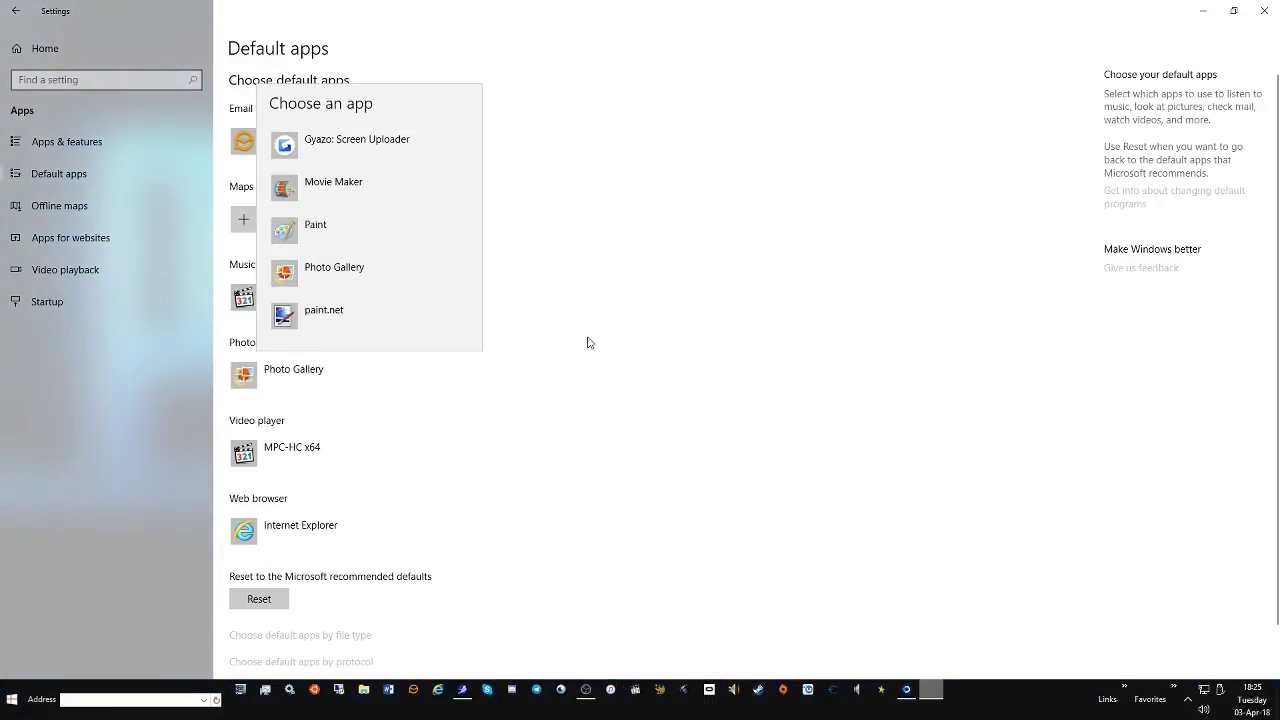
left_click(588, 340)
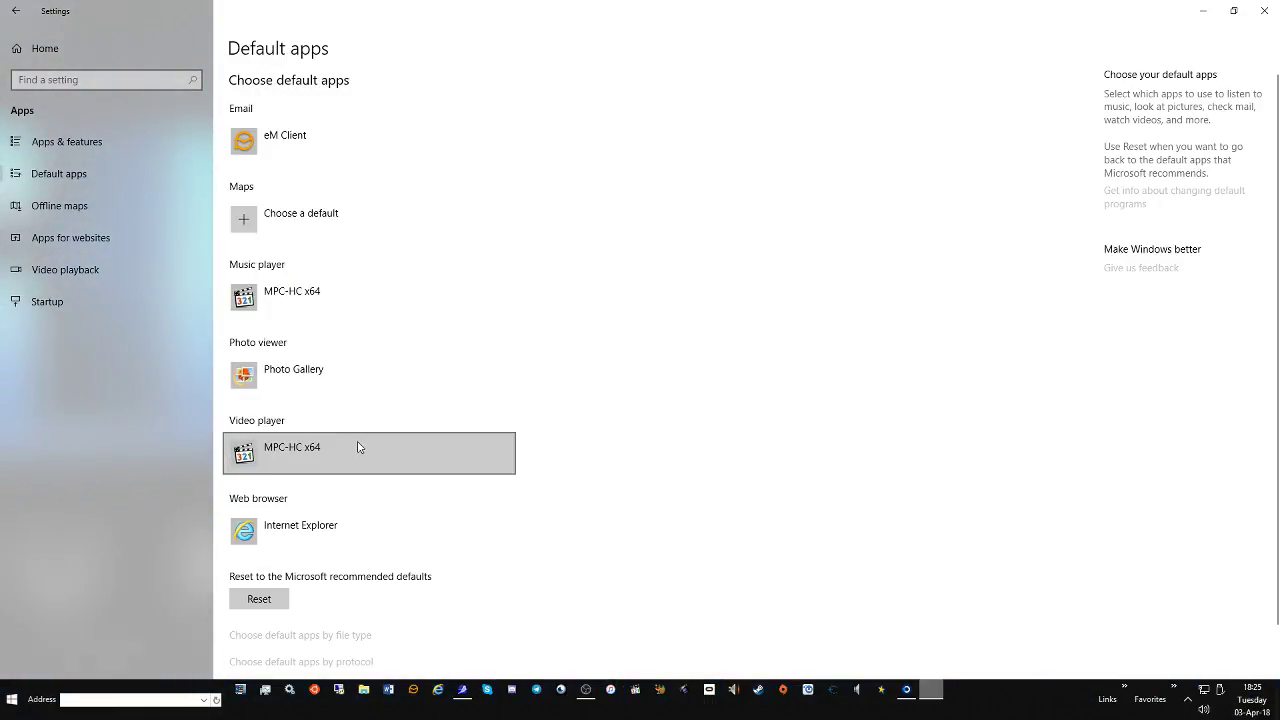
Choose Internet Explorer as the default web browser and close Windows Settings
left_click(332, 530)
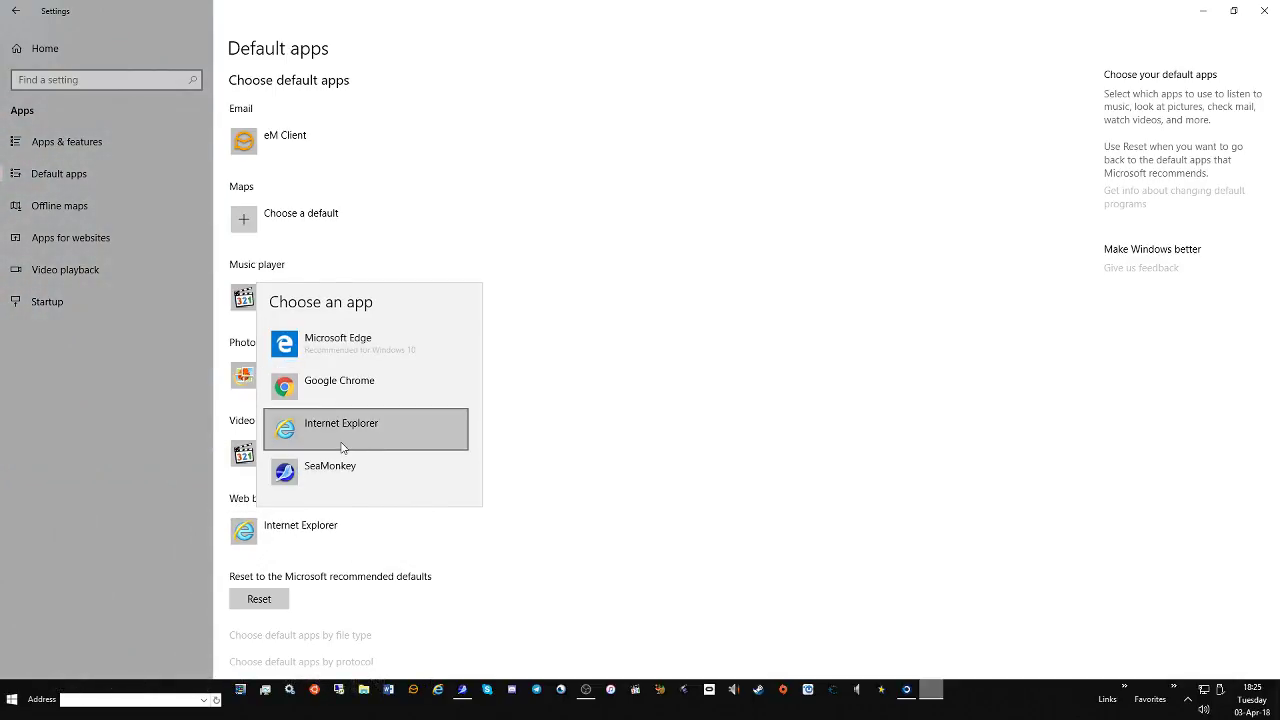
left_click(338, 447)
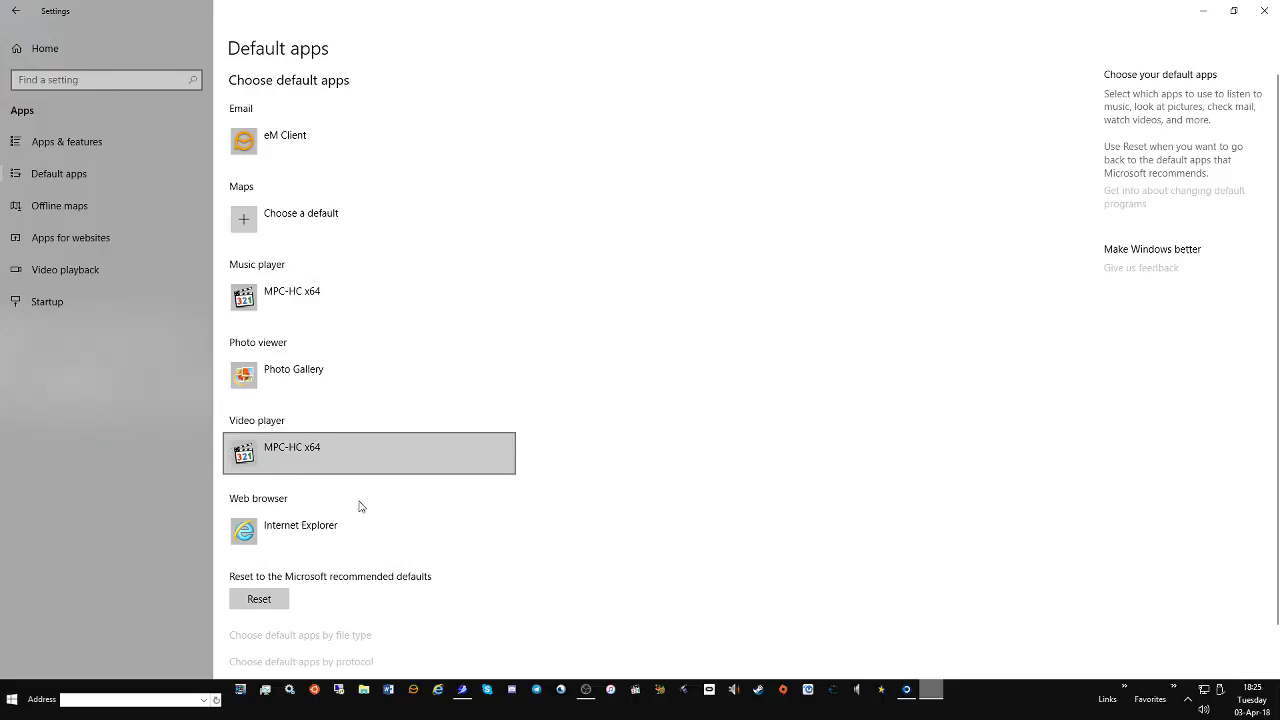
left_click(290, 530)
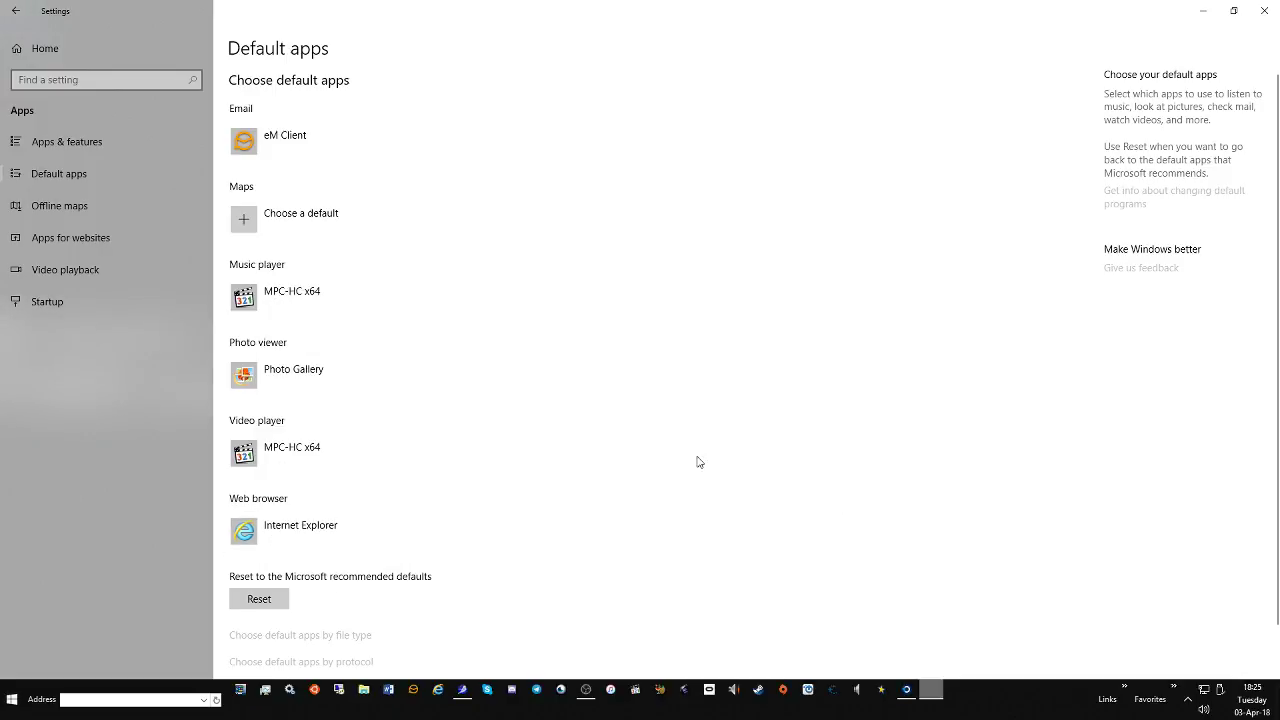
scroll(699, 462, "down", 1)
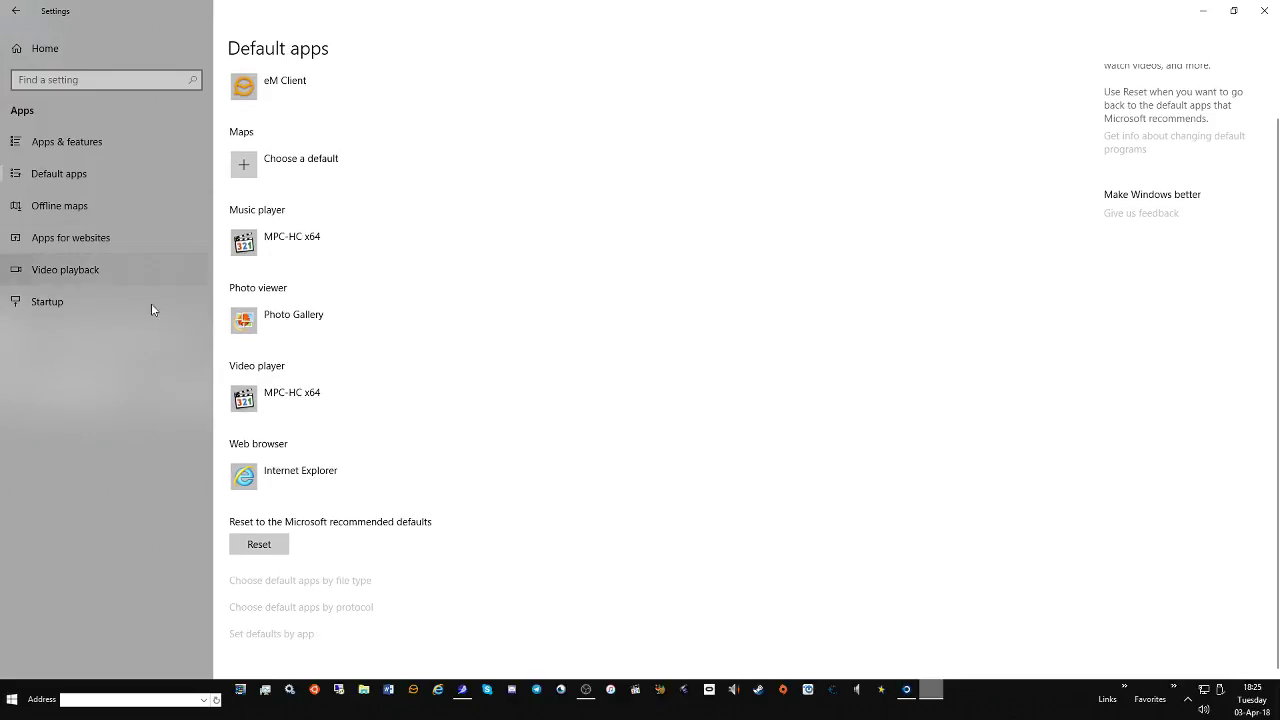
key("alt+Left")
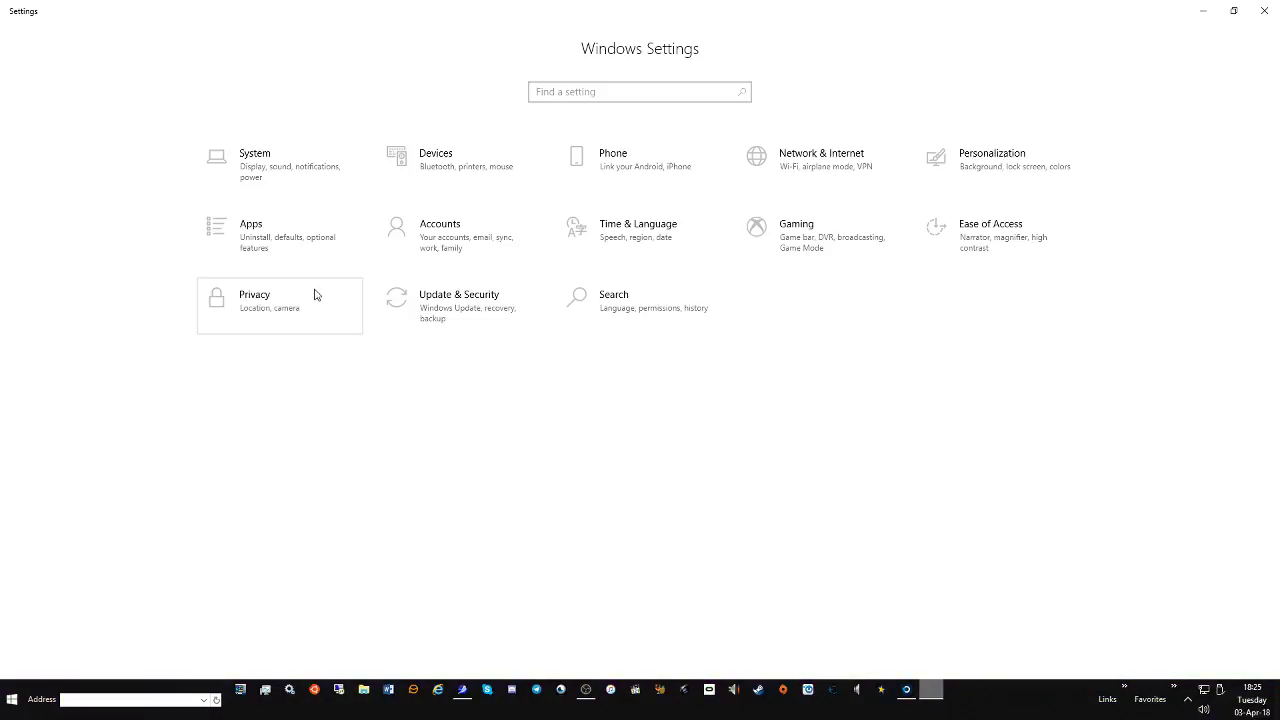
left_click(1264, 10)
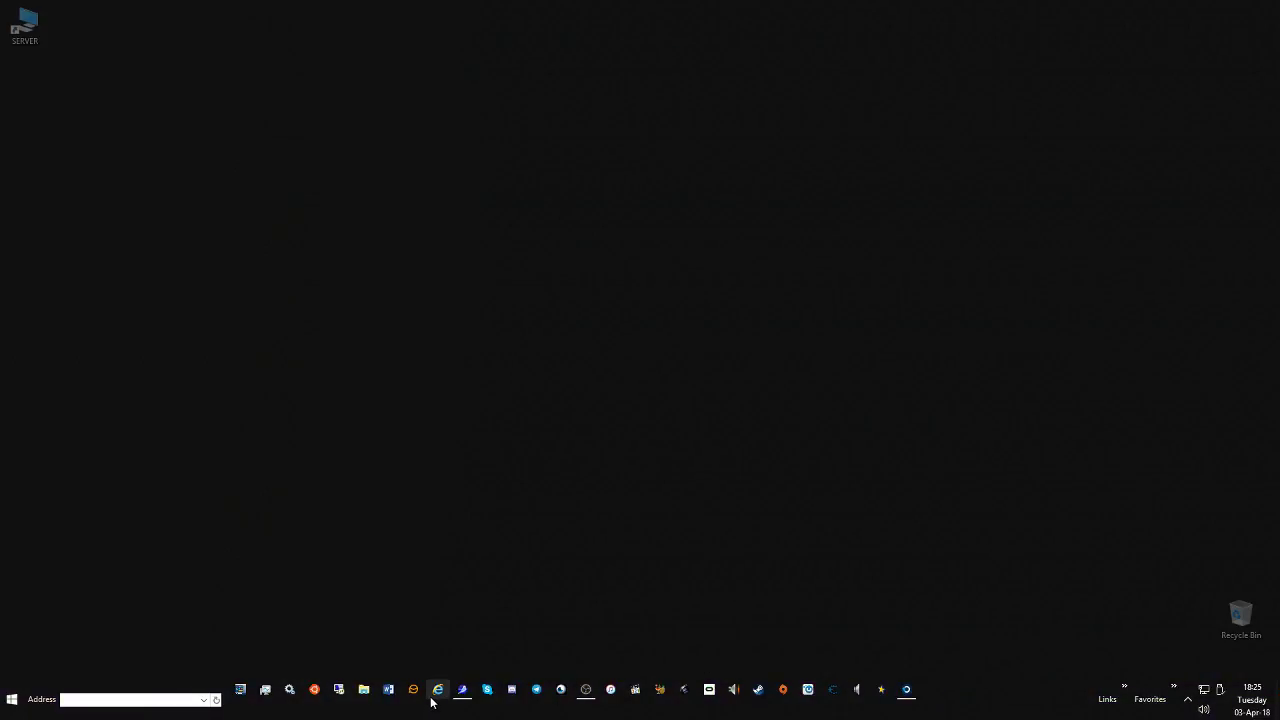
Open Internet Options from Control Panel, review its General and Programs settings, and close both windows
left_click(21, 702)
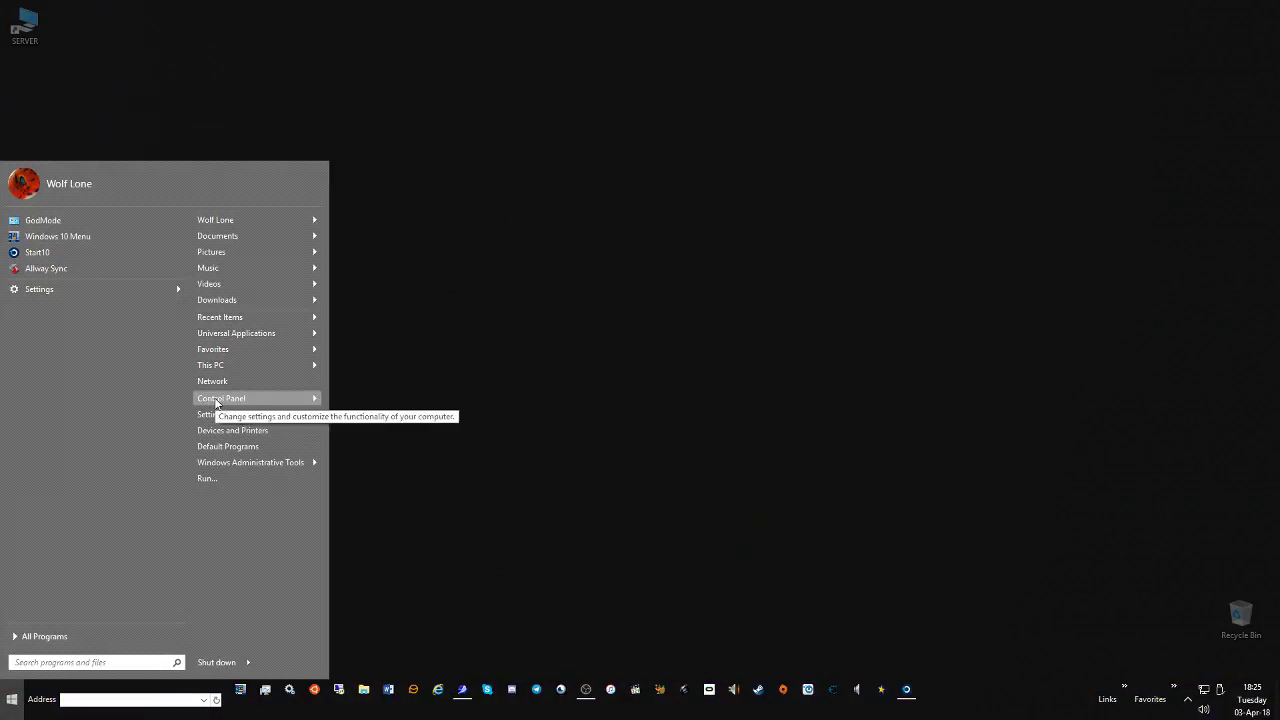
left_click(241, 406)
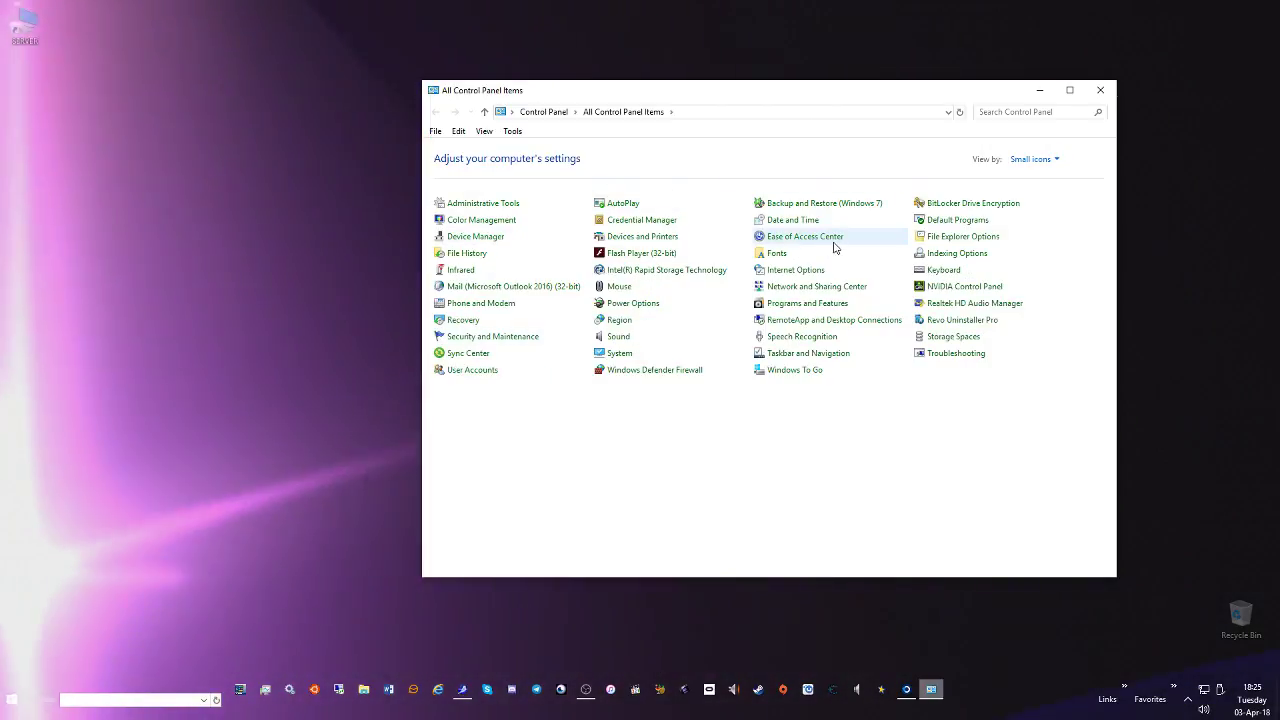
left_click(775, 271)
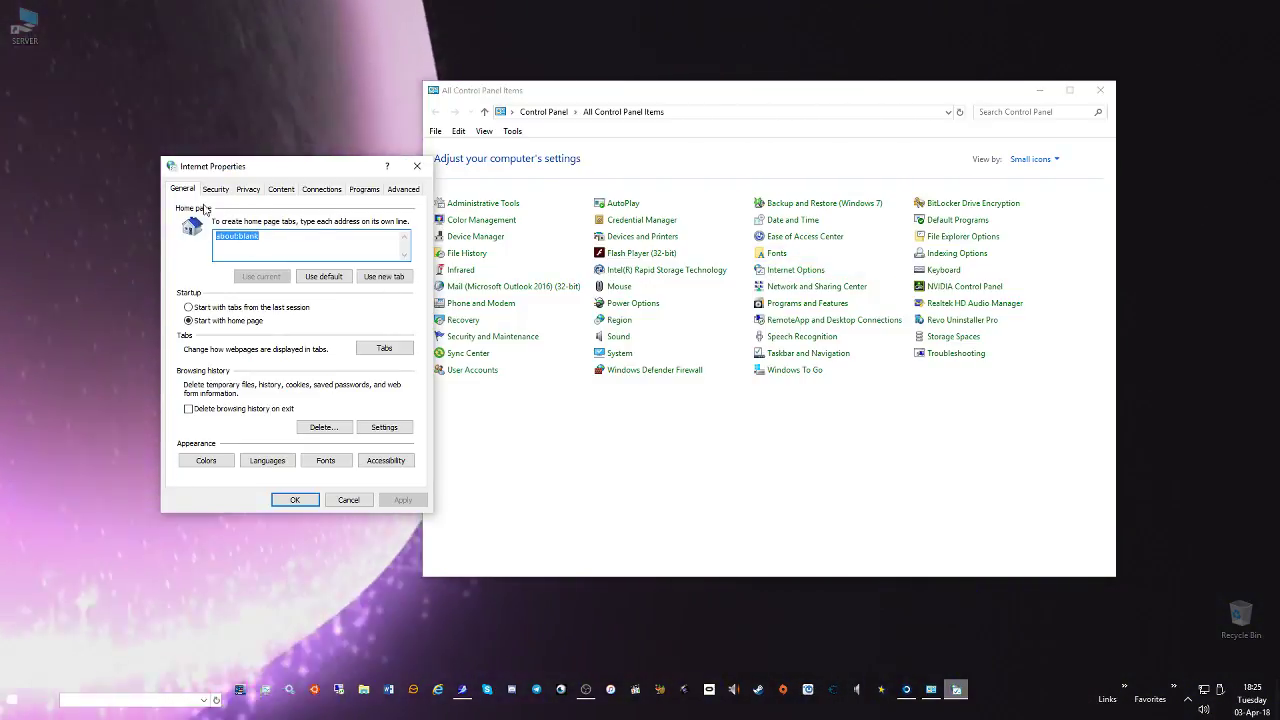
left_click(366, 190)
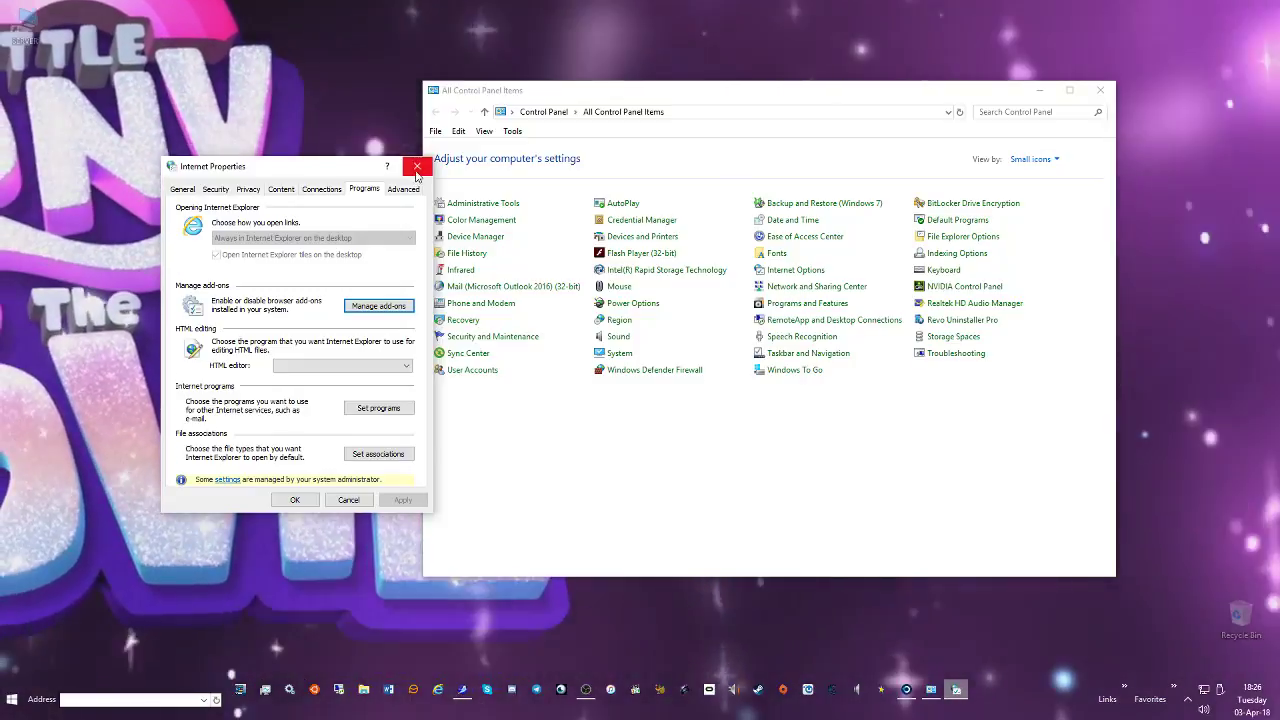
left_click(417, 166)
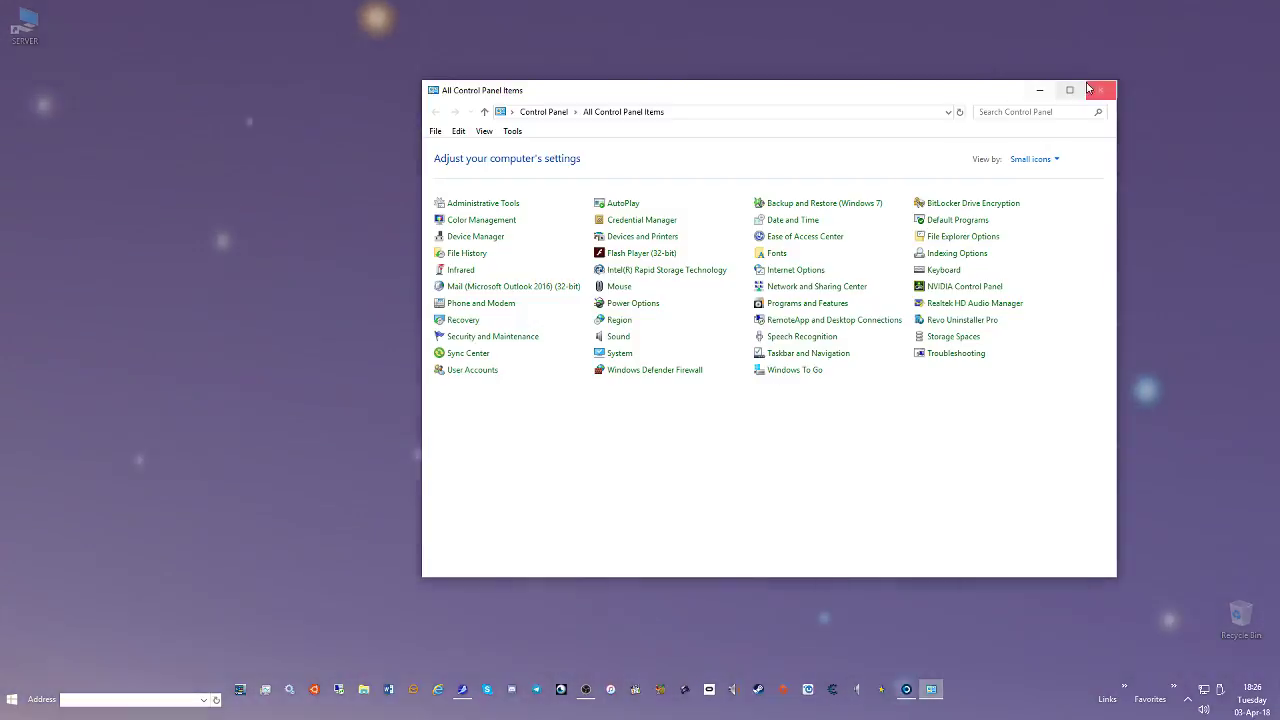
left_click(1100, 90)
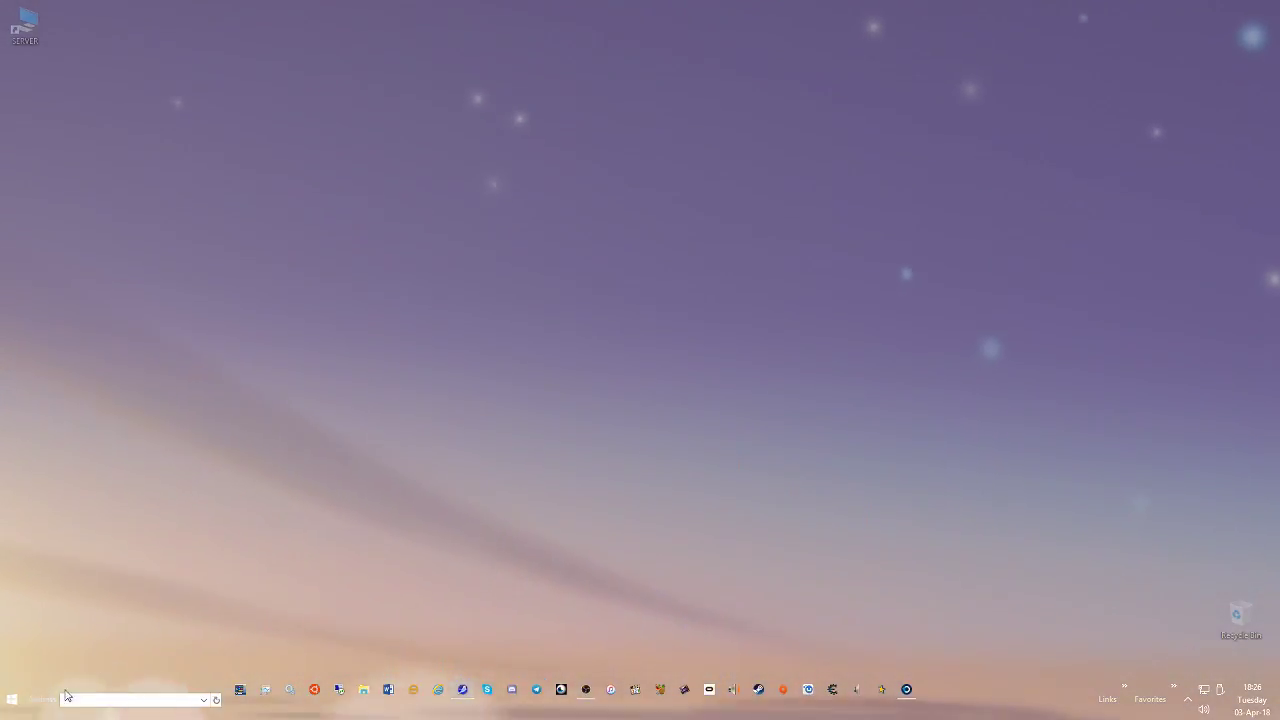
Open Cortana from the Start menu's universal applications, review its Permissions & History settings, and close them
key("super")
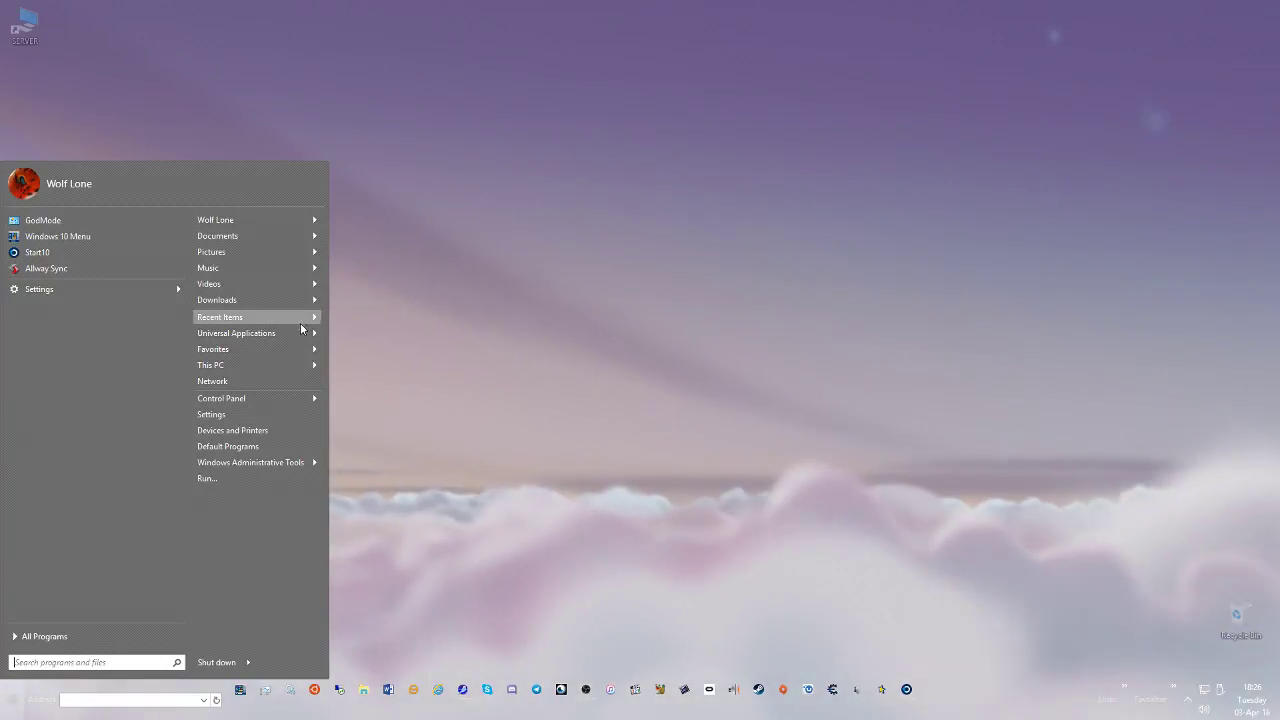
mouse_move(318, 334)
left_click(394, 348)
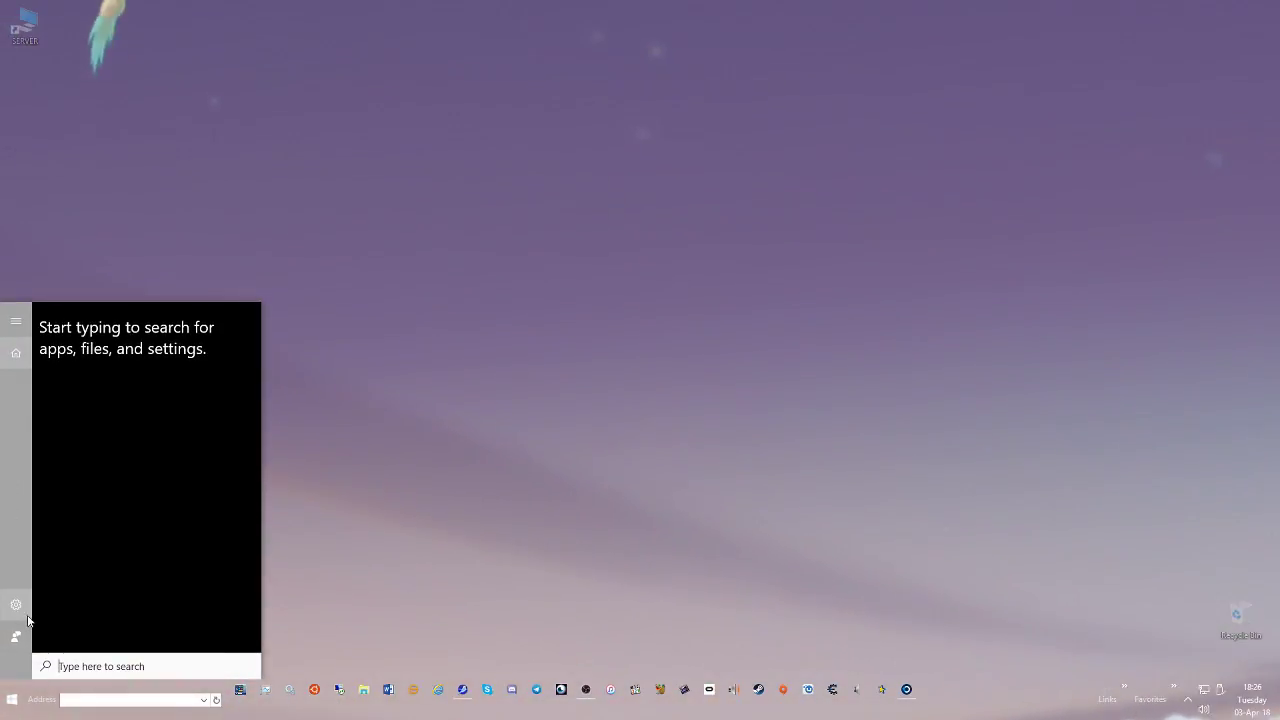
left_click(16, 605)
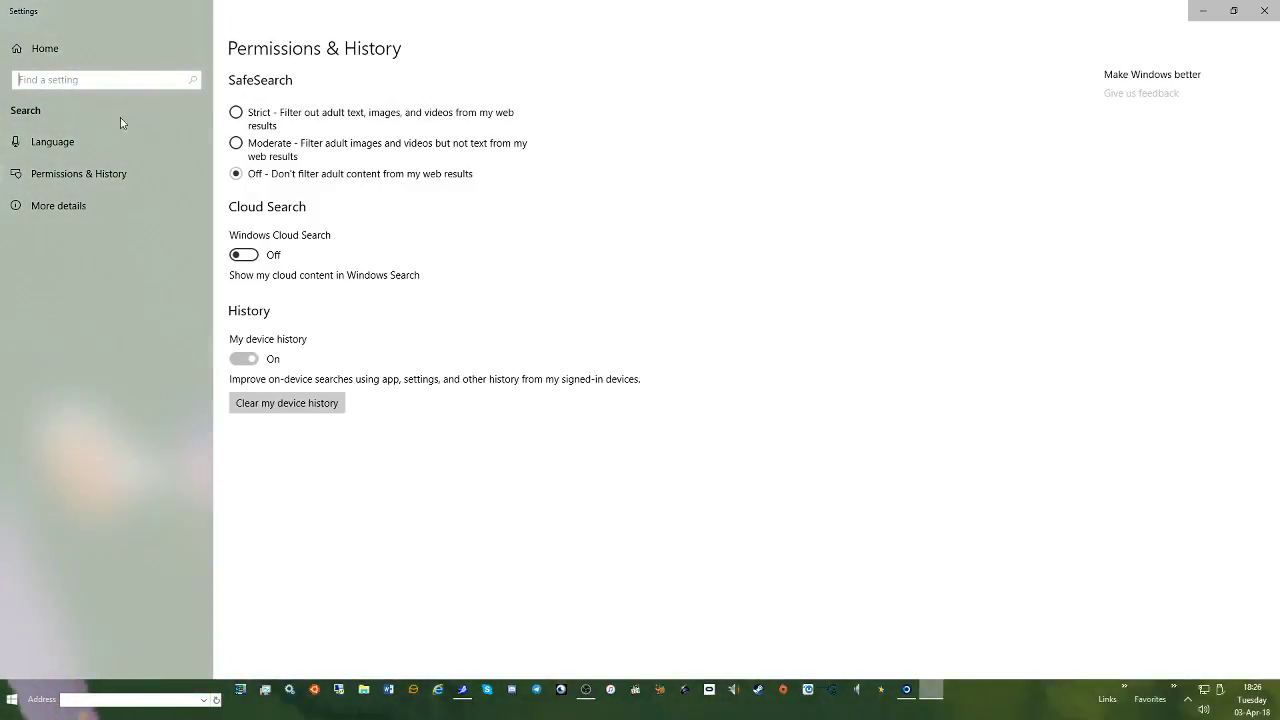
left_click(1264, 11)
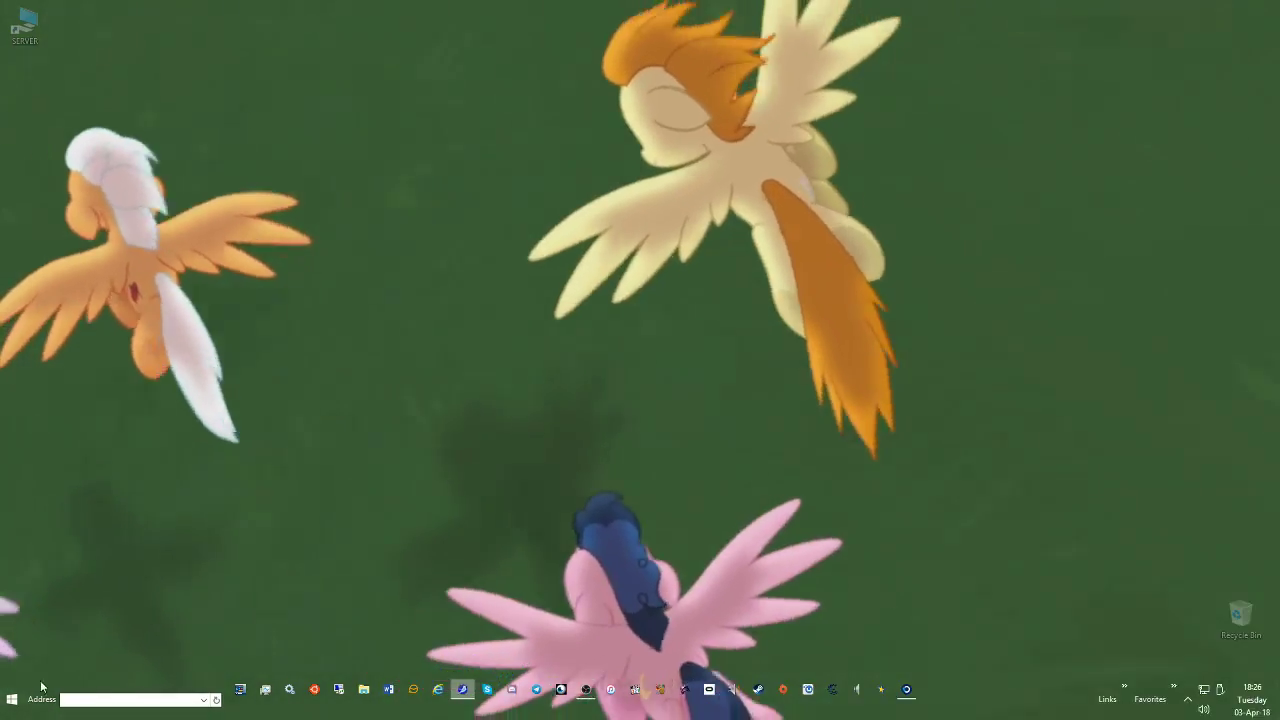
Open Cortana again from the universal applications and search for "cal"
left_click(12, 699)
left_click(230, 694)
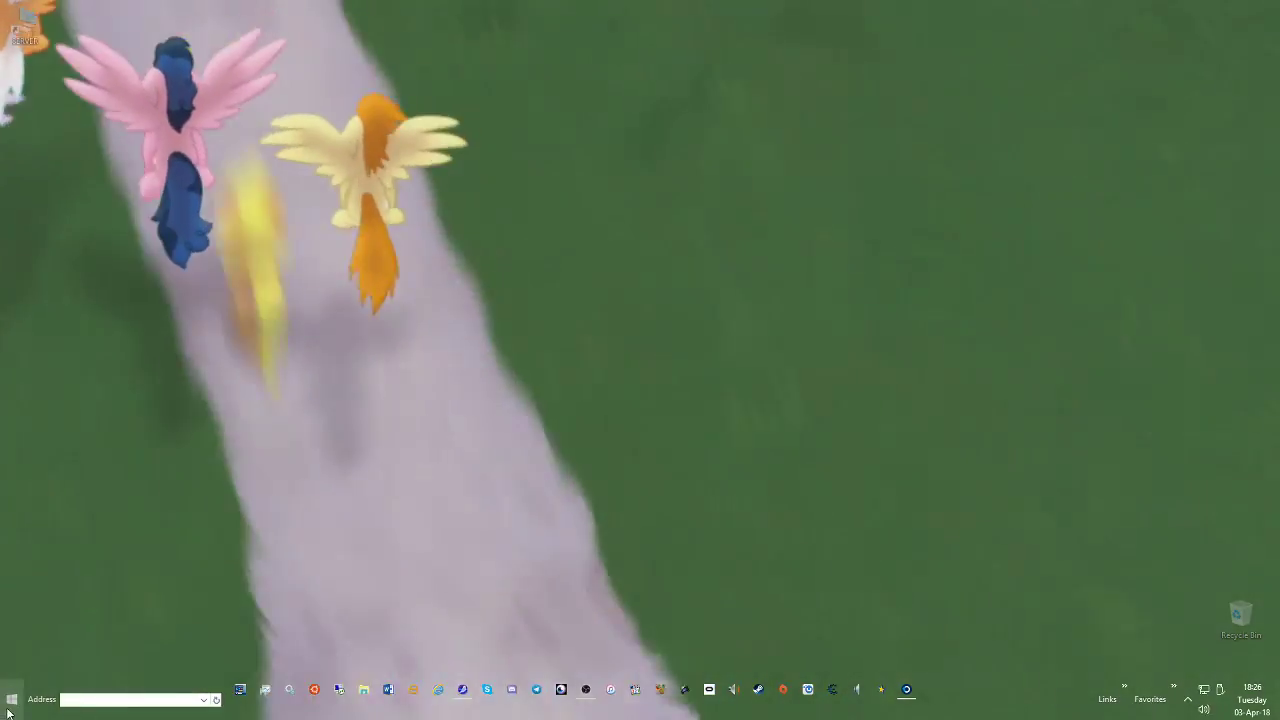
left_click(13, 699)
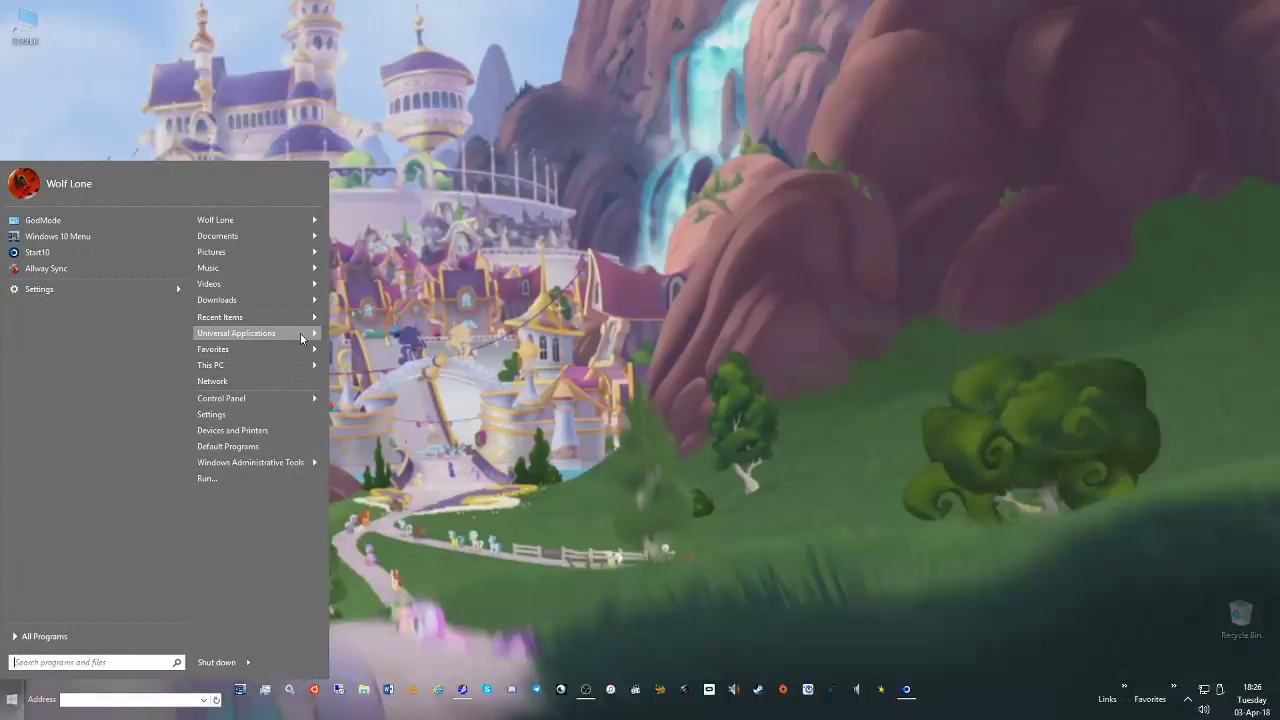
mouse_move(262, 333)
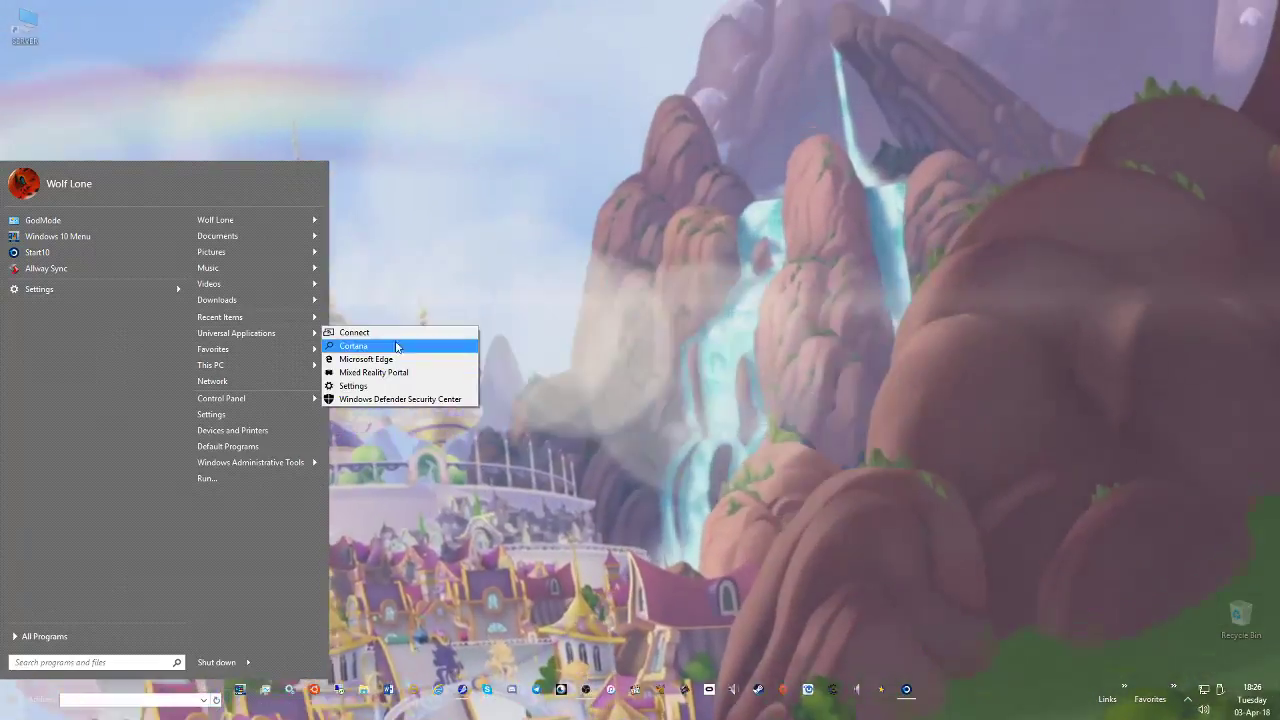
left_click(382, 346)
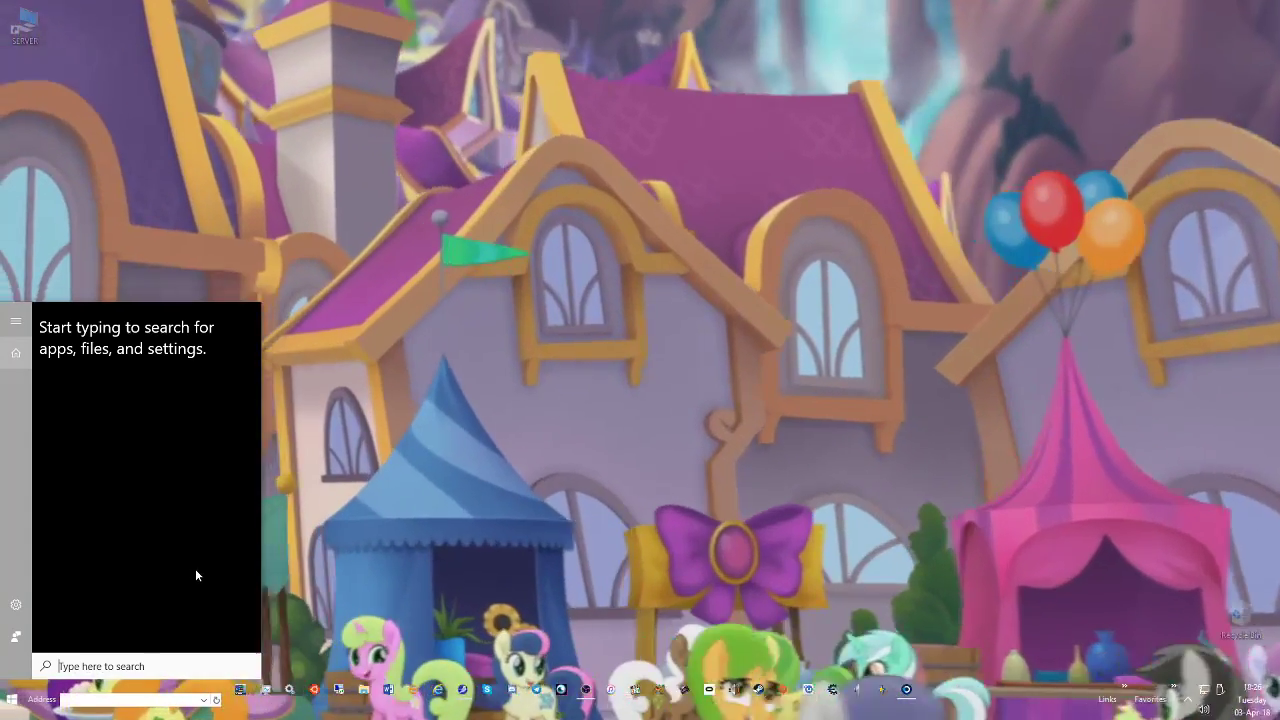
type("cal")
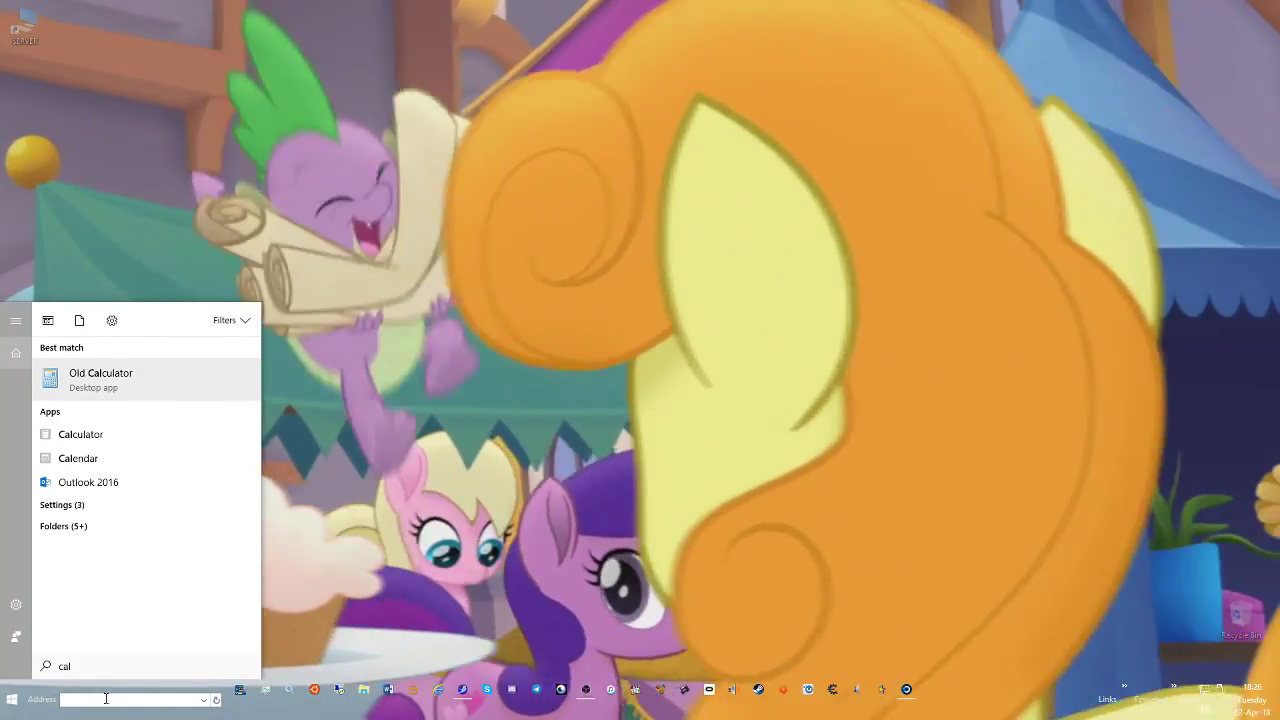
Search the Start menu for "cal", filter the results by categories such as Control Panel and Documents, and return to the main Start menu
left_click(13, 699)
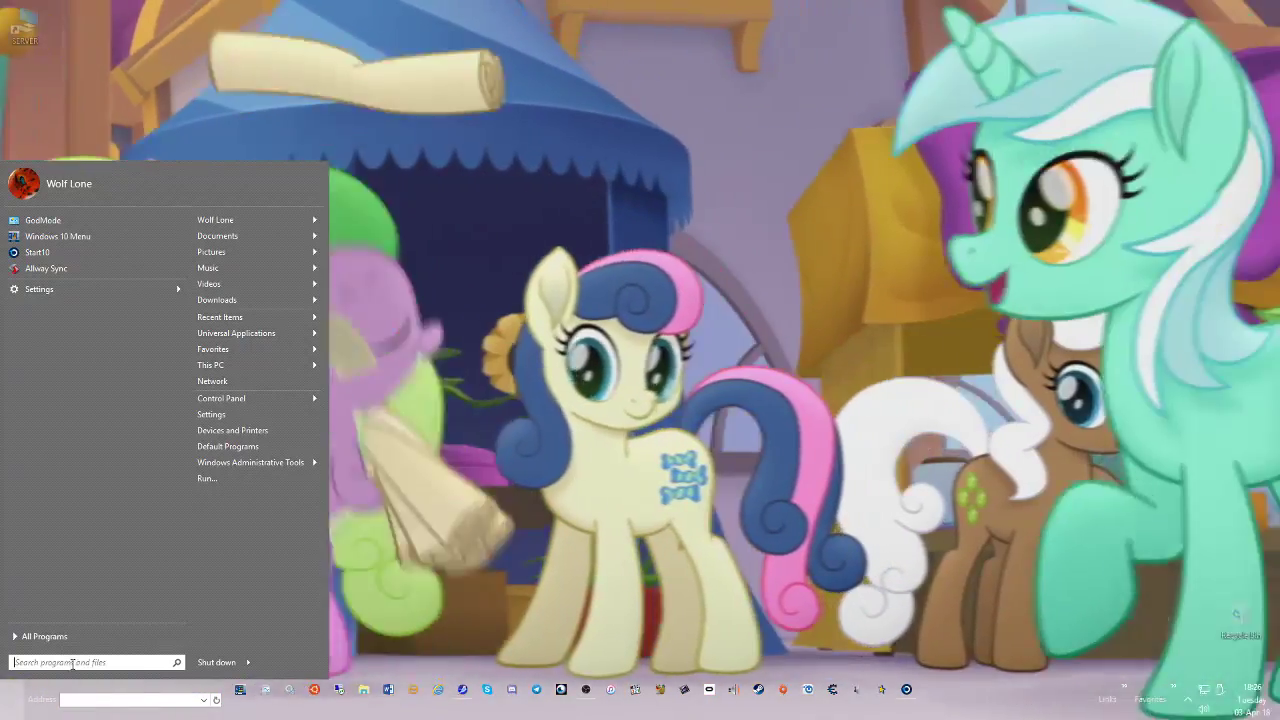
type("cal")
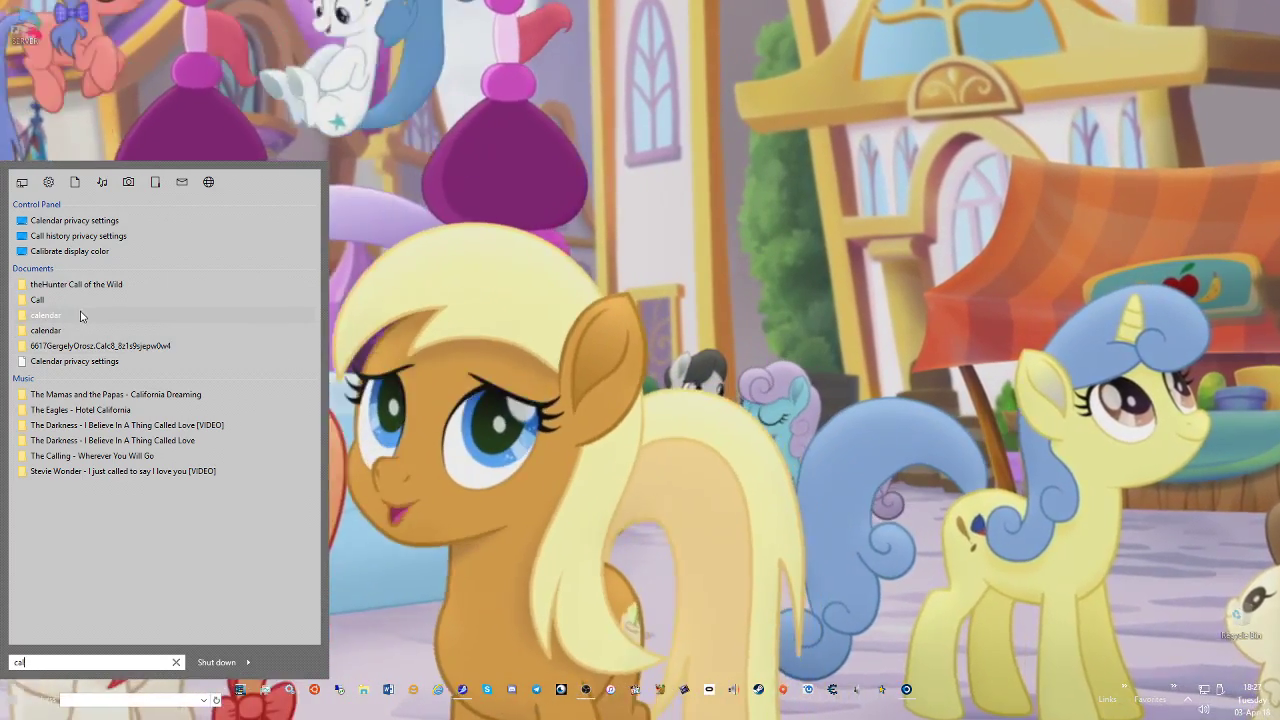
left_click(48, 182)
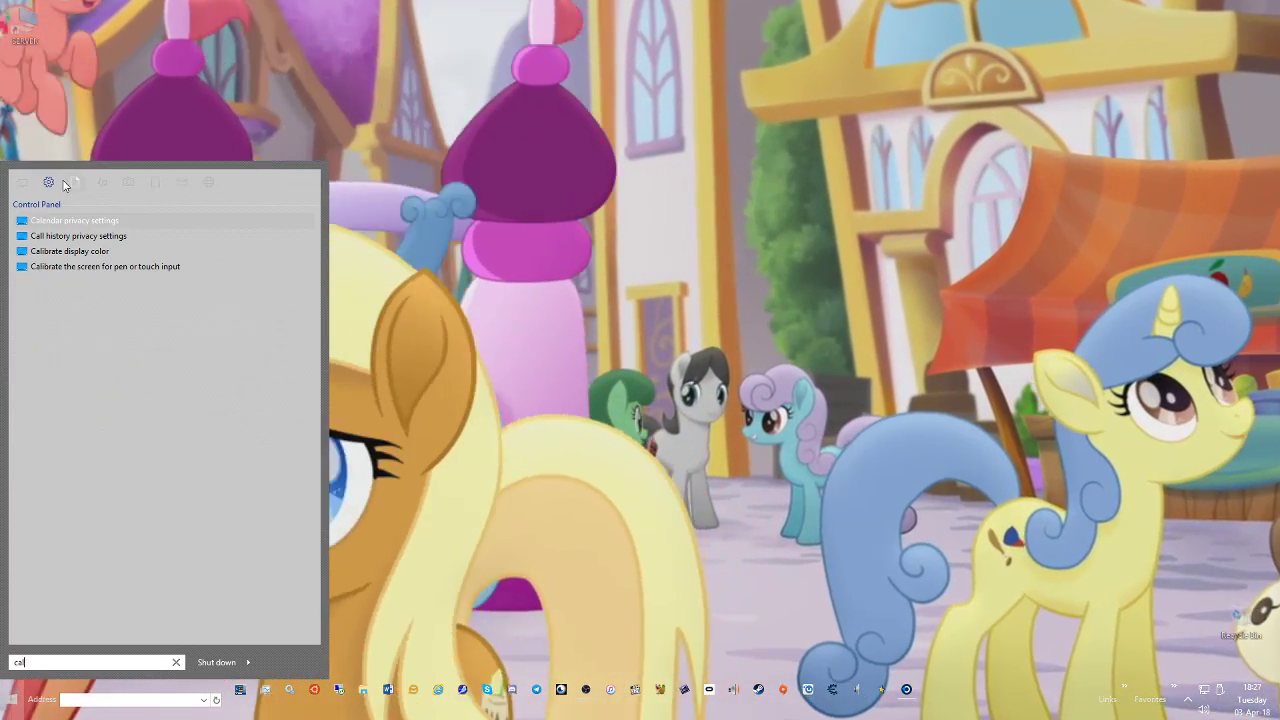
left_click(102, 183)
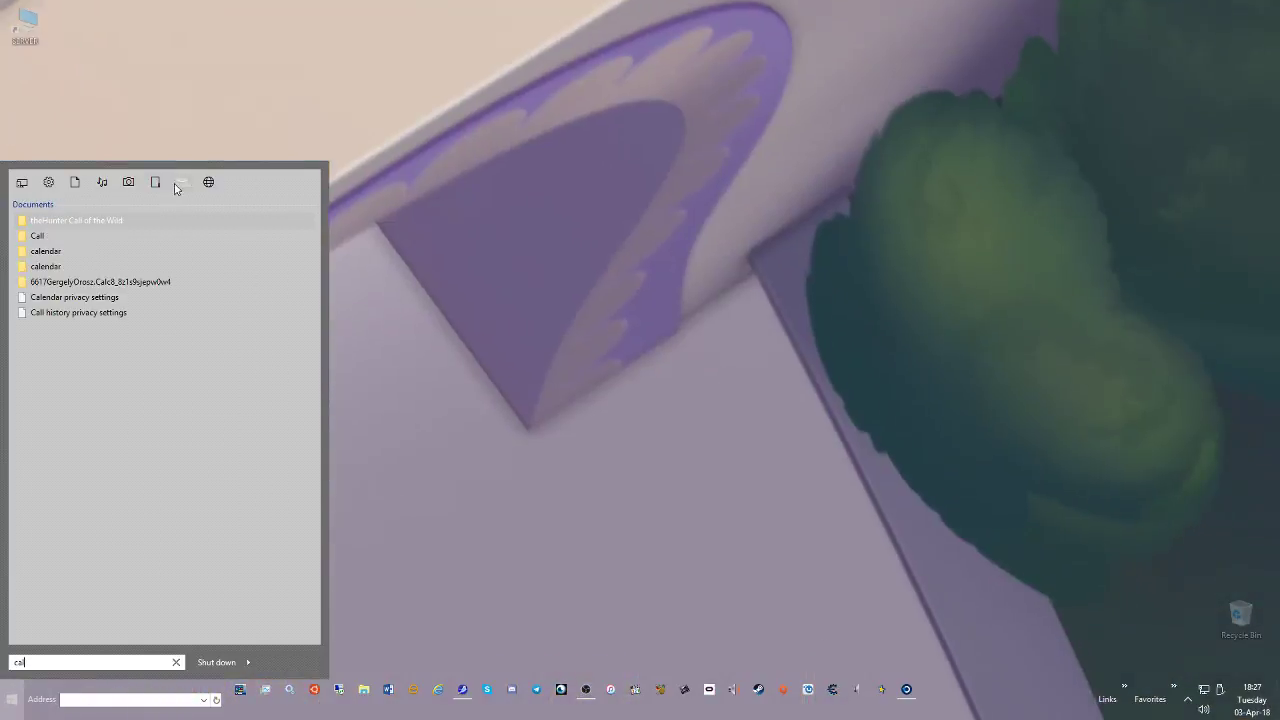
left_click(206, 186)
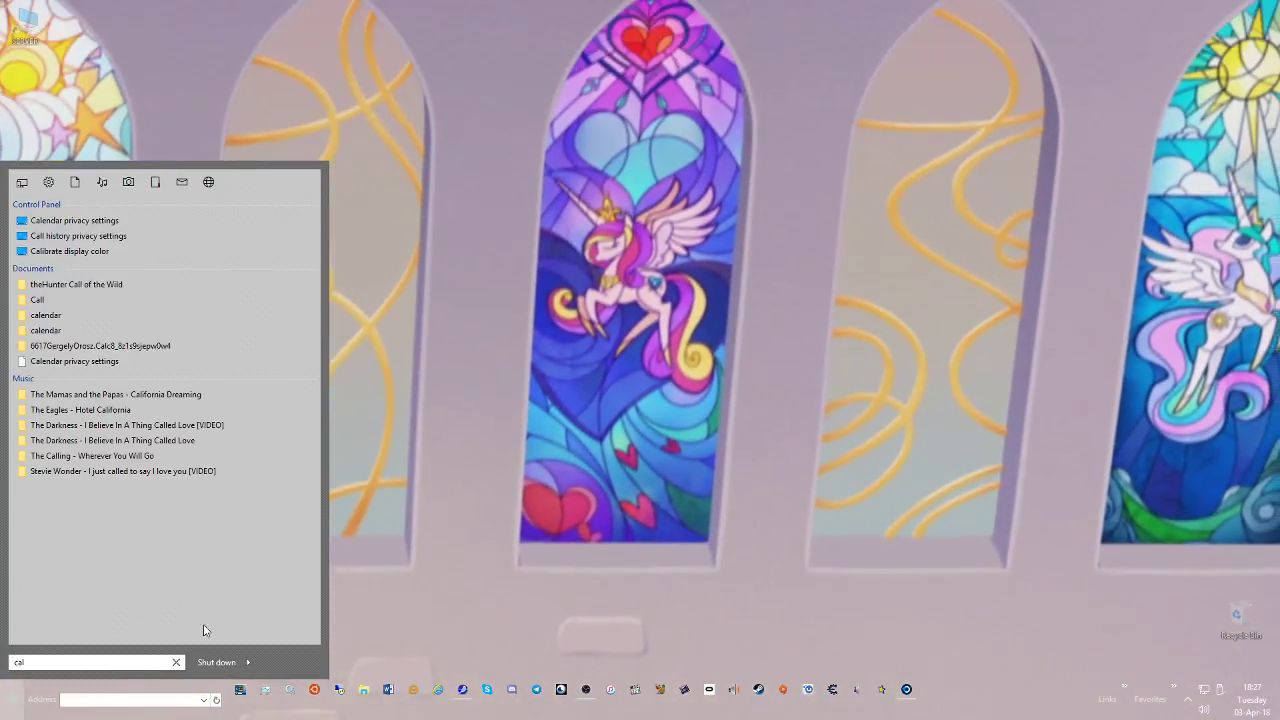
left_click(6, 715)
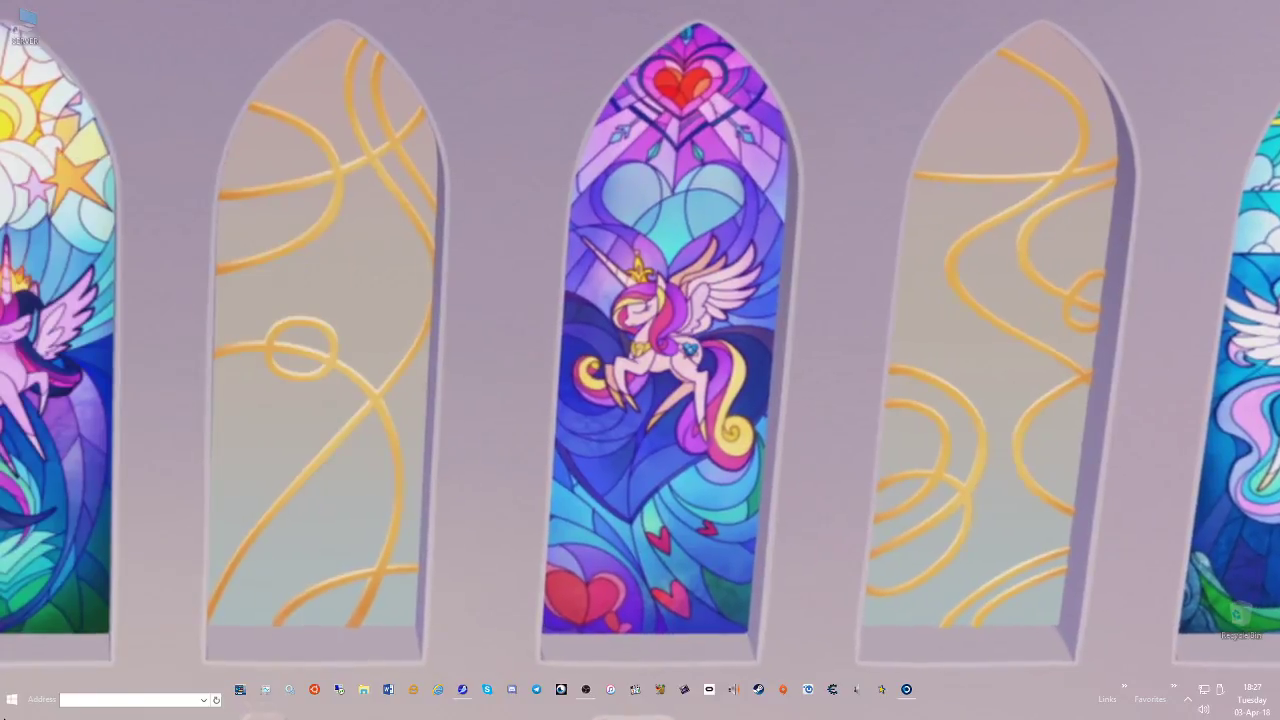
left_click(6, 715)
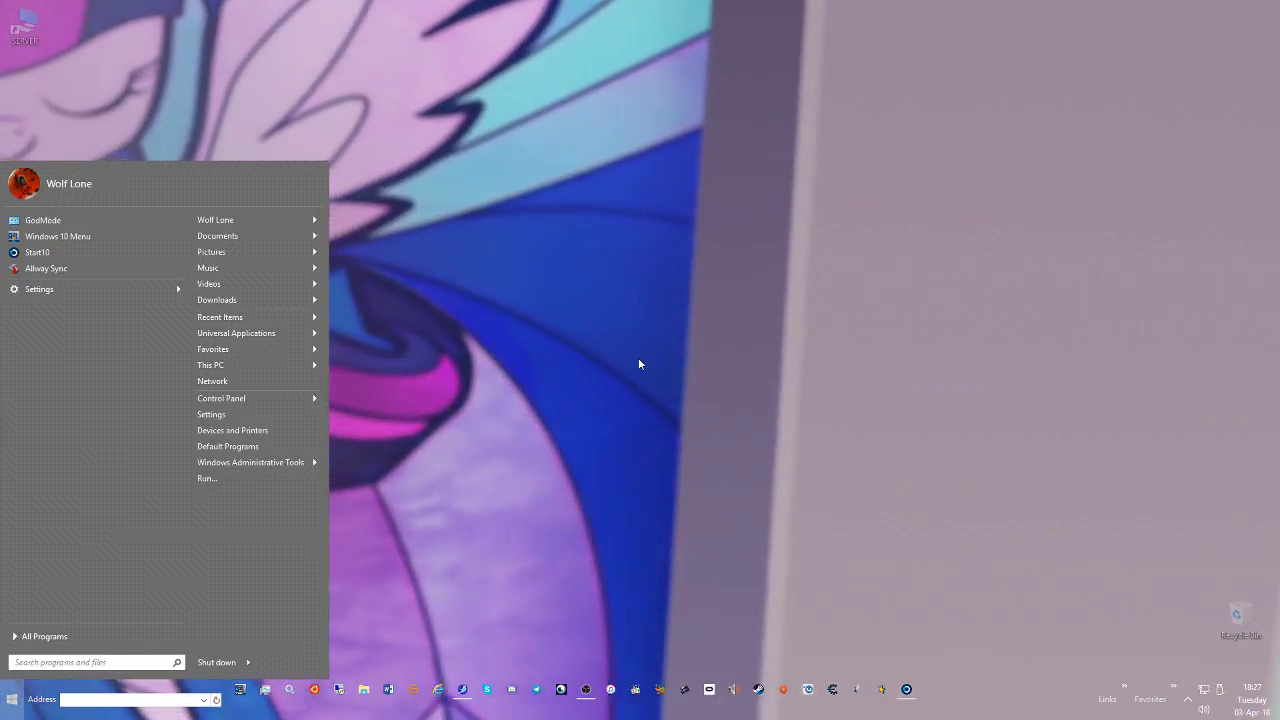
Browse the full All Programs list in the Start menu down to its end, and close the menu
left_click(612, 381)
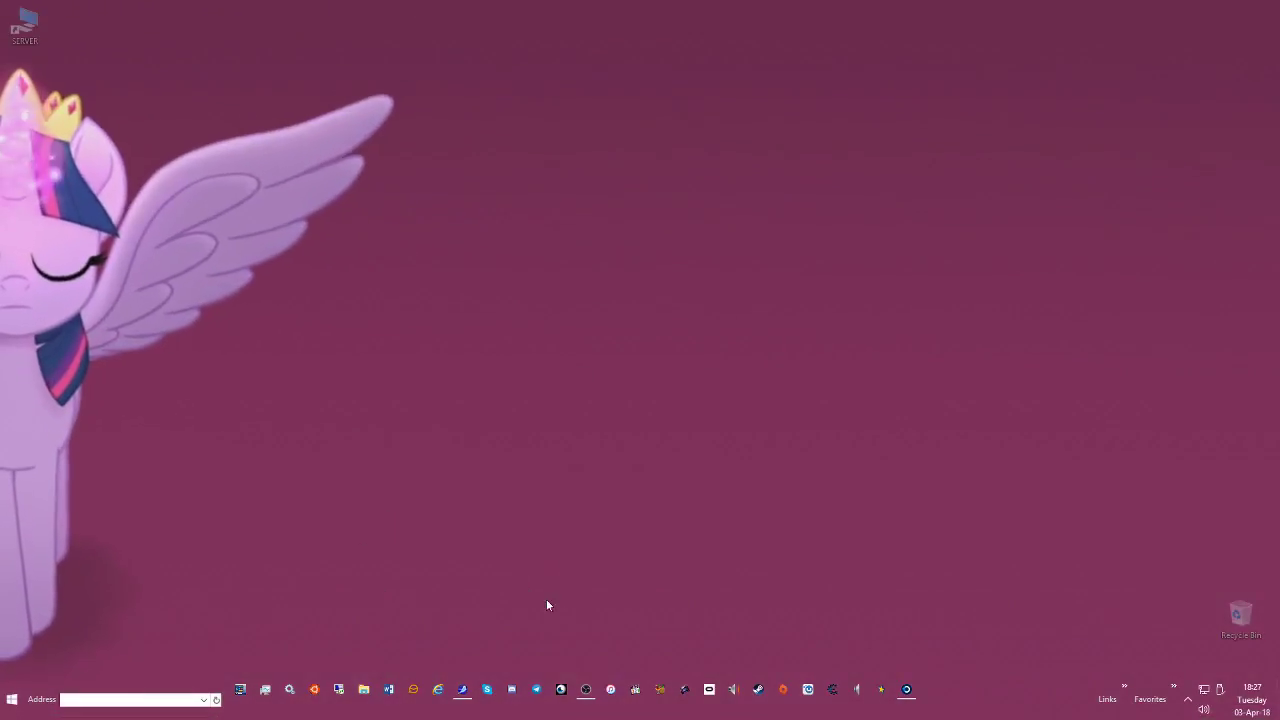
left_click(20, 715)
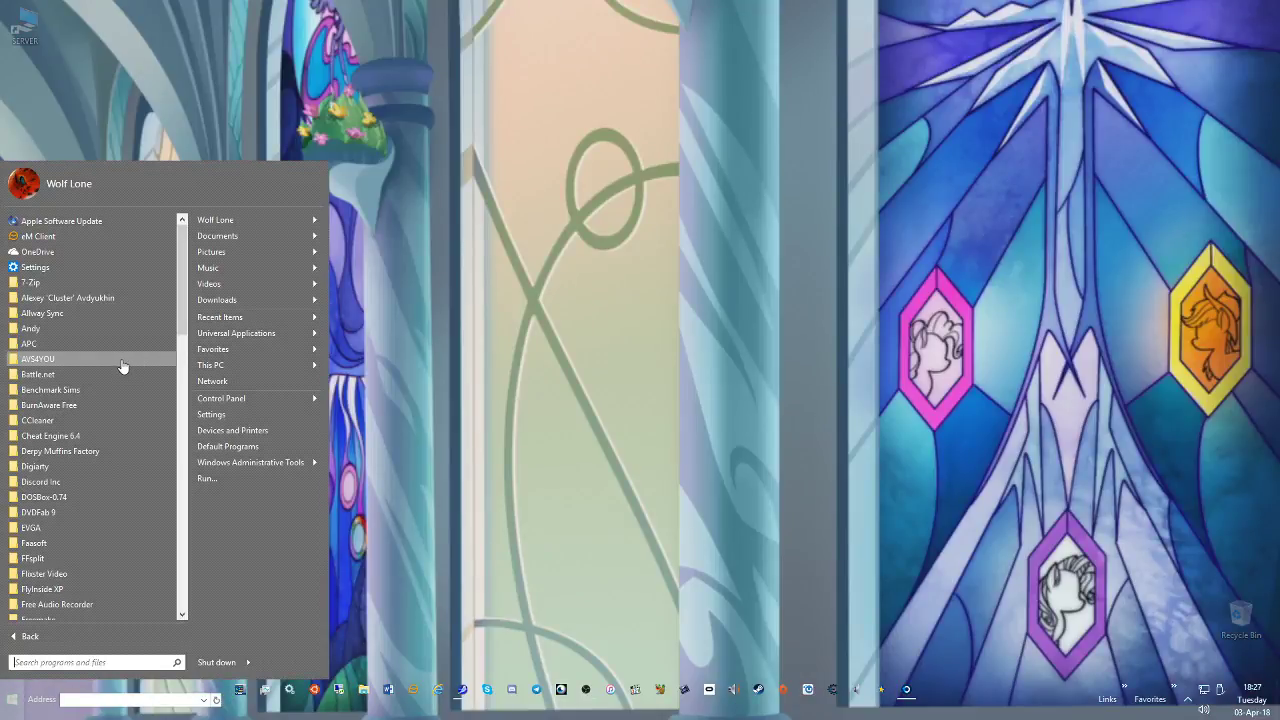
scroll(121, 368, "down", 6)
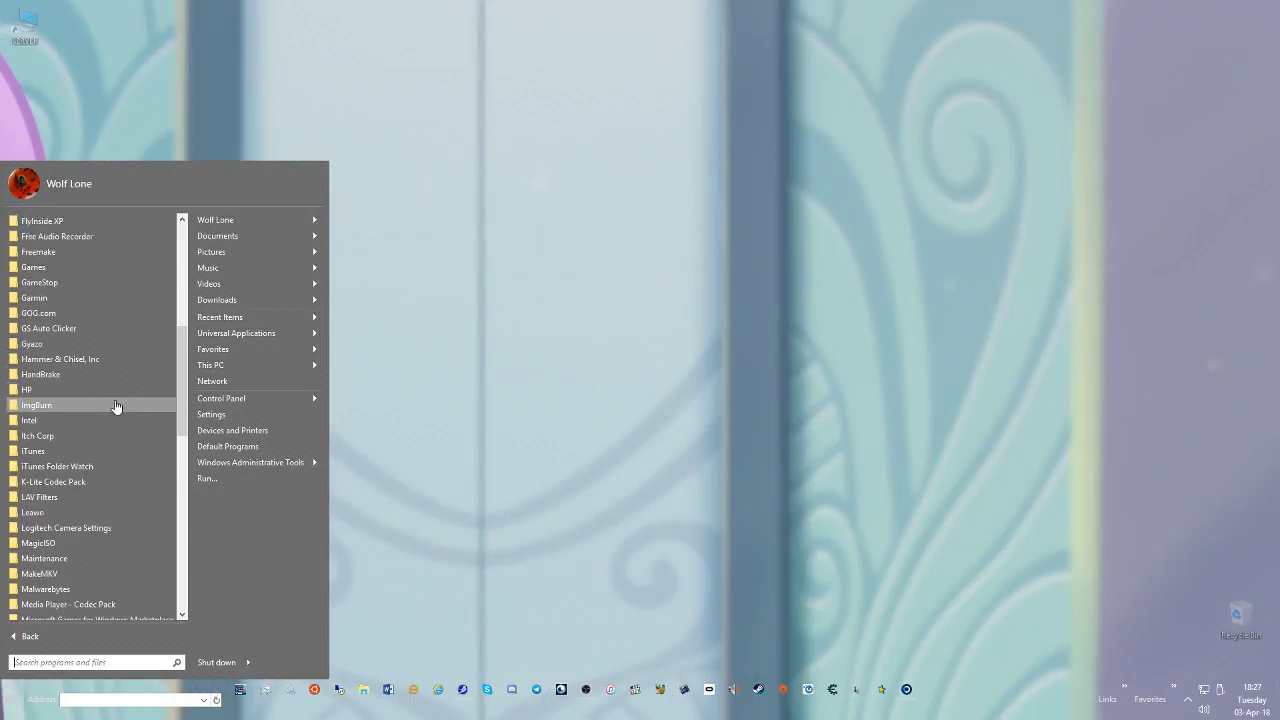
scroll(90, 410, "down", 3)
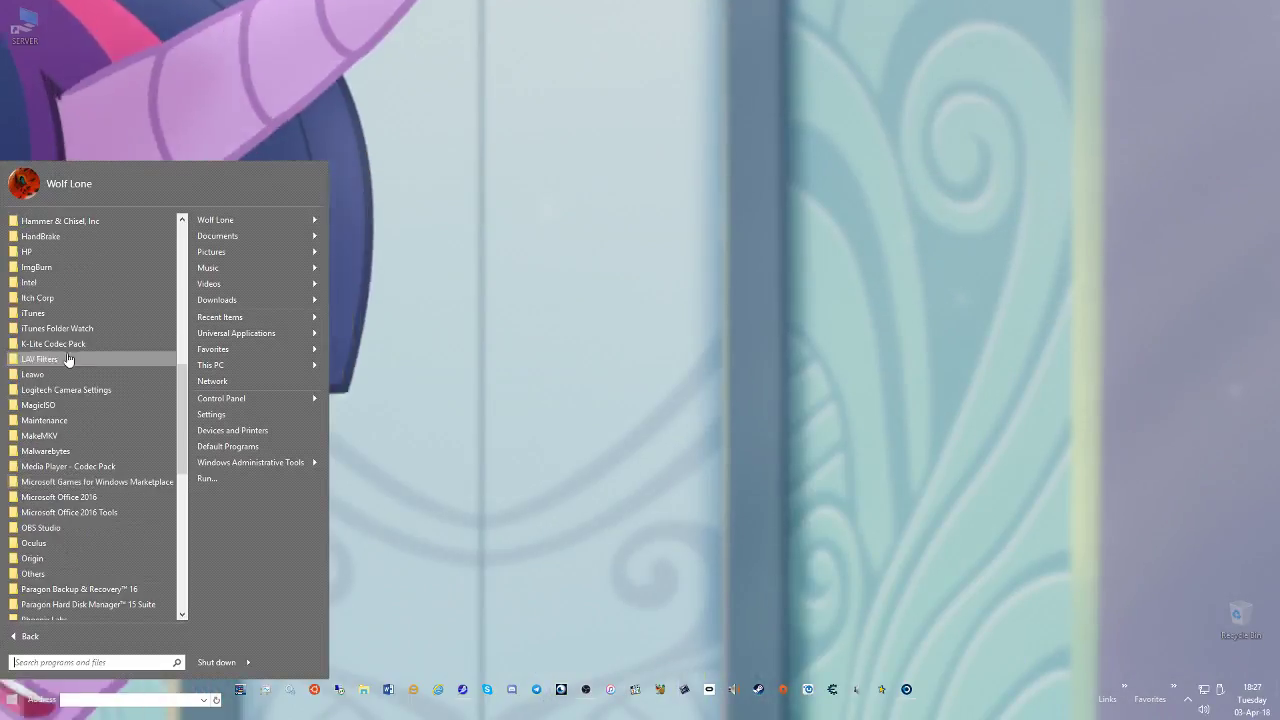
scroll(107, 492, "down", 4)
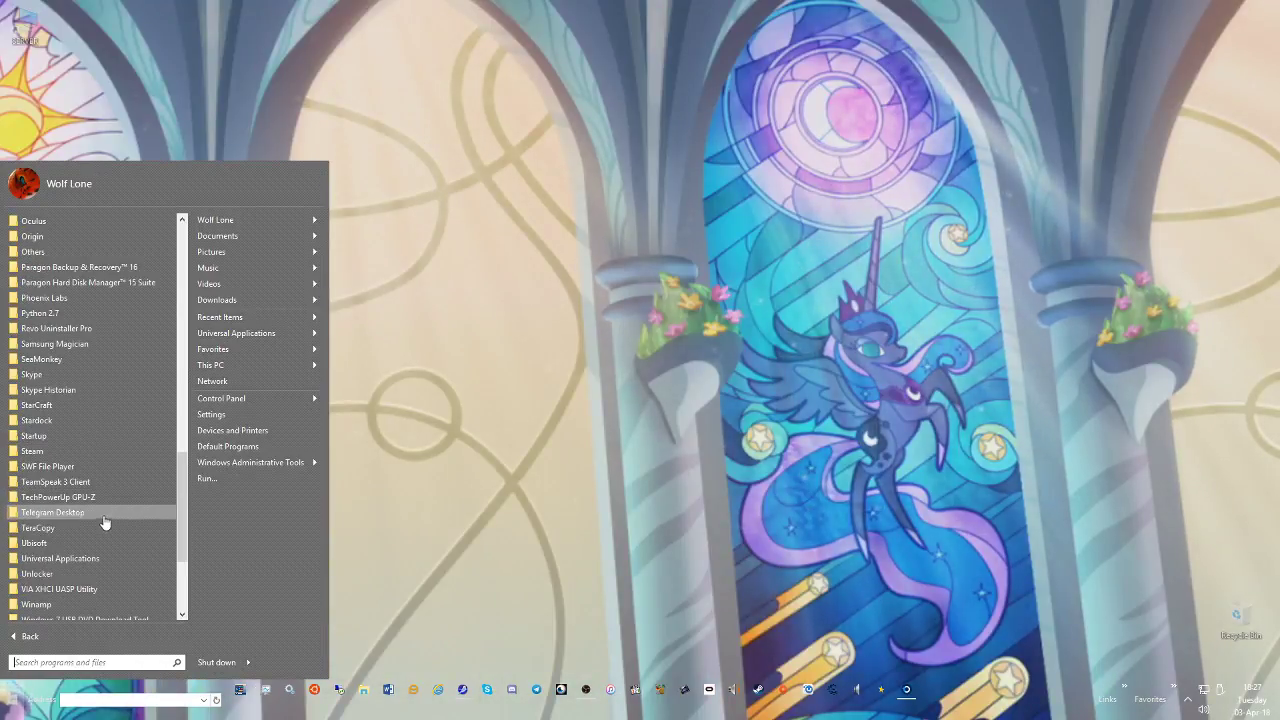
scroll(103, 505, "down", 2)
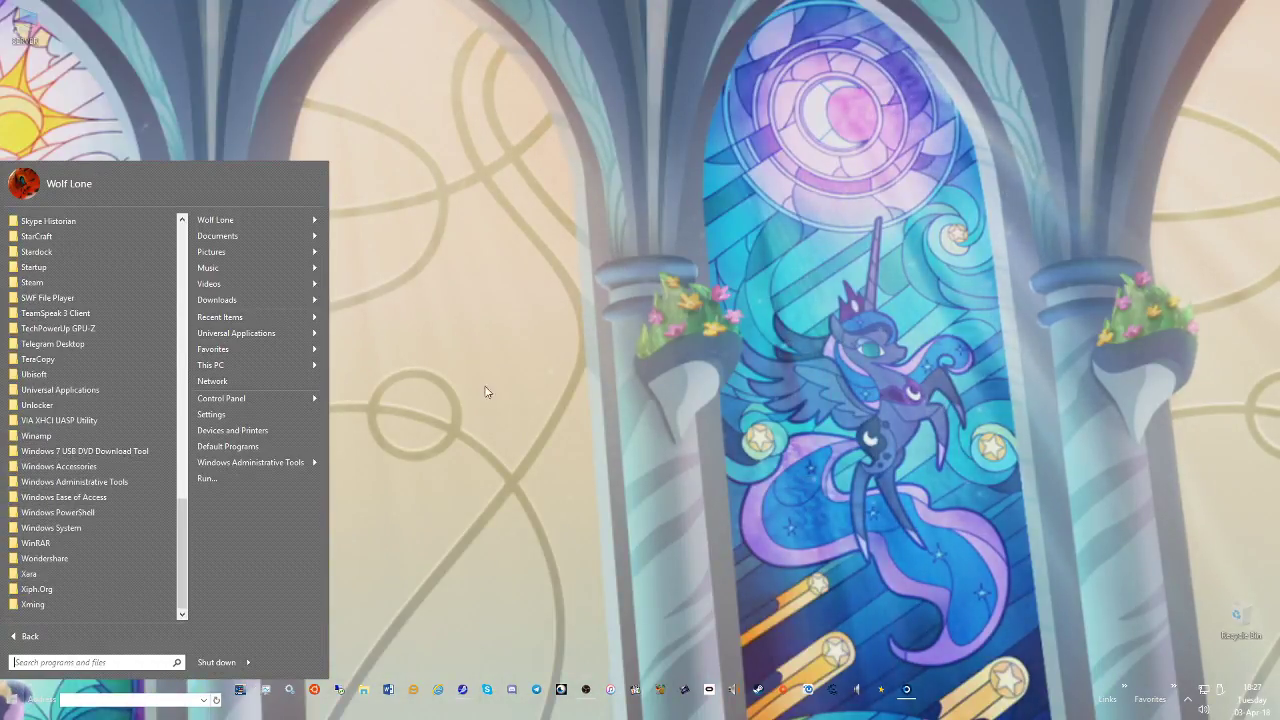
left_click(486, 391)
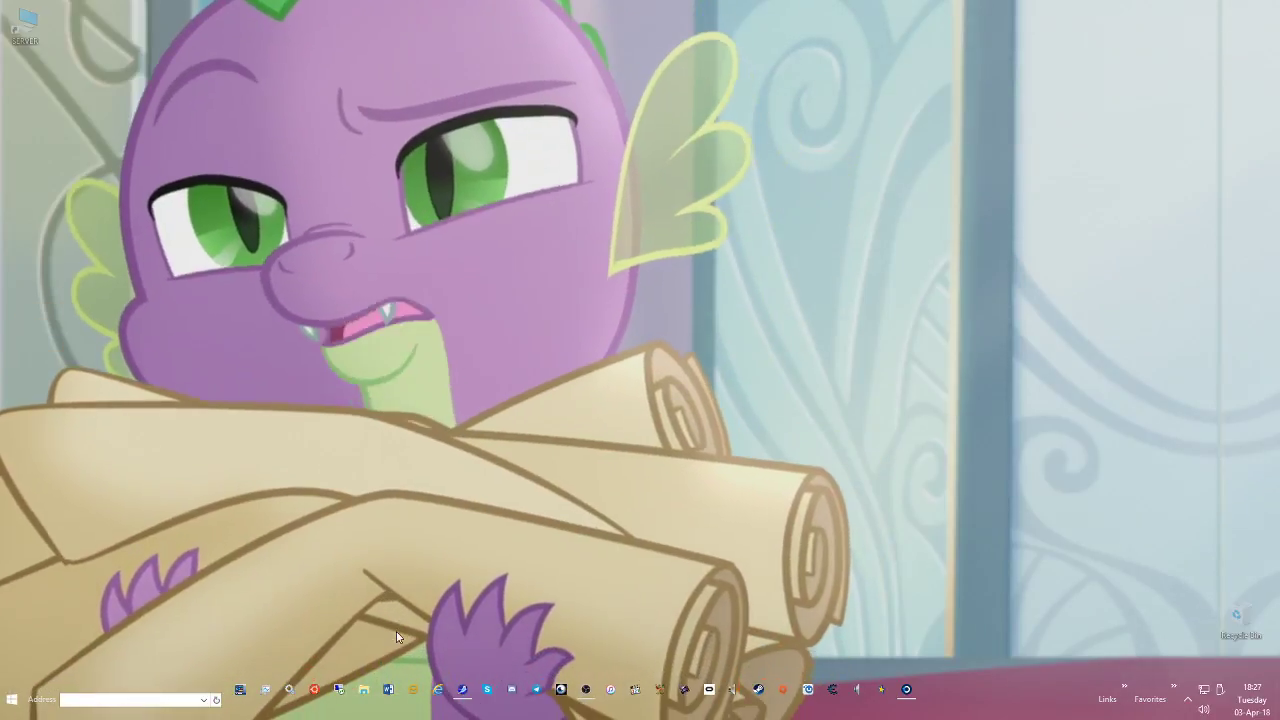
Search the Start menu for "cmd" and run cmd.exe as administrator
key("super")
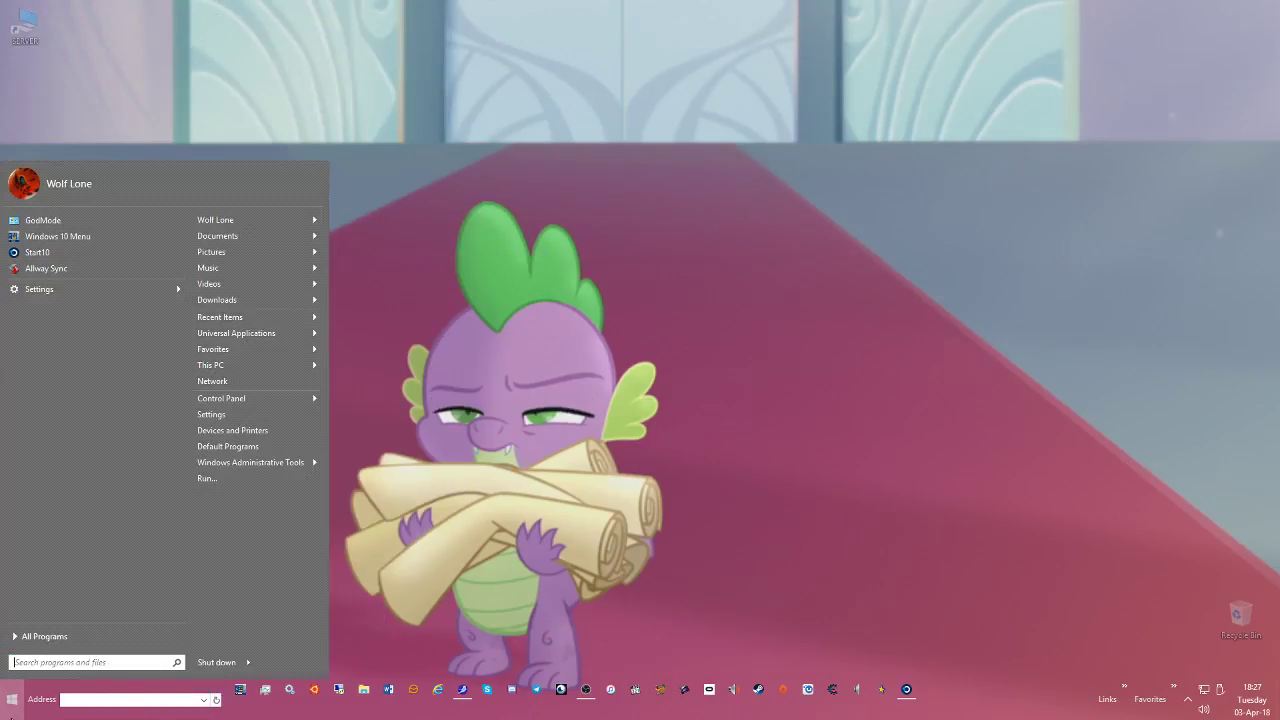
type("co")
key("BackSpace")
key("BackSpace")
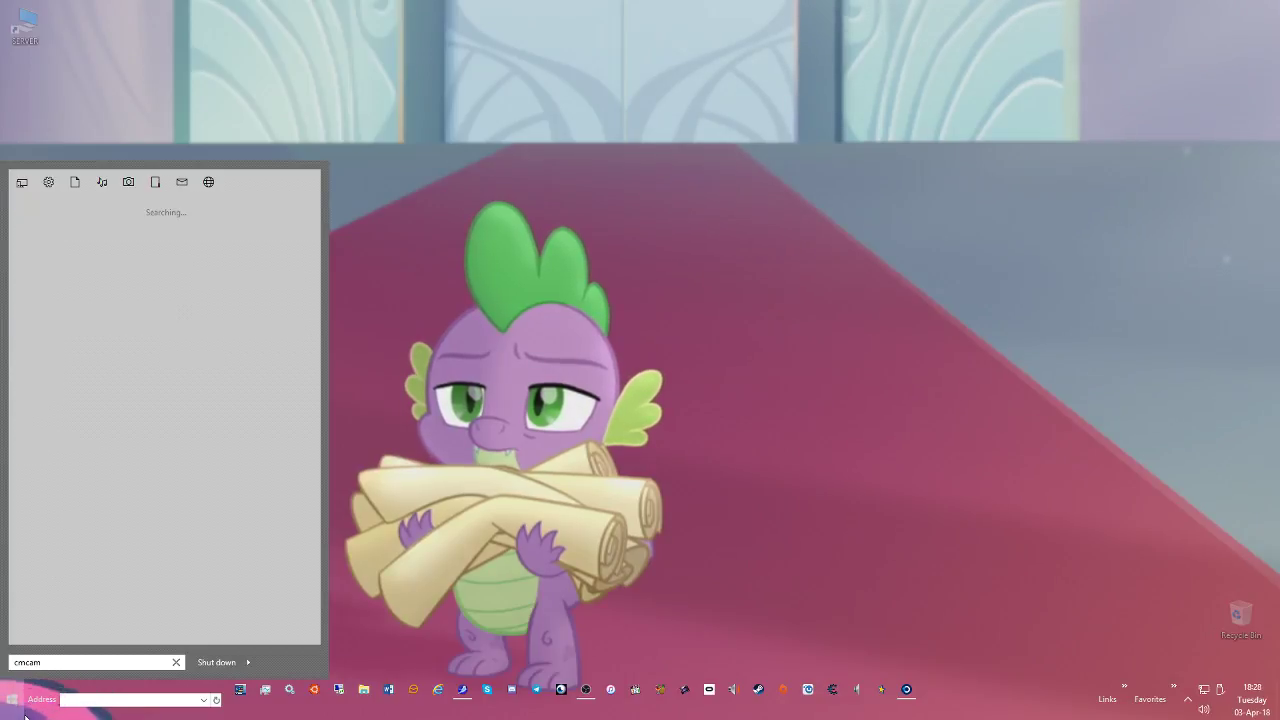
key("BackSpace")
key("BackSpace")
type("cmd")
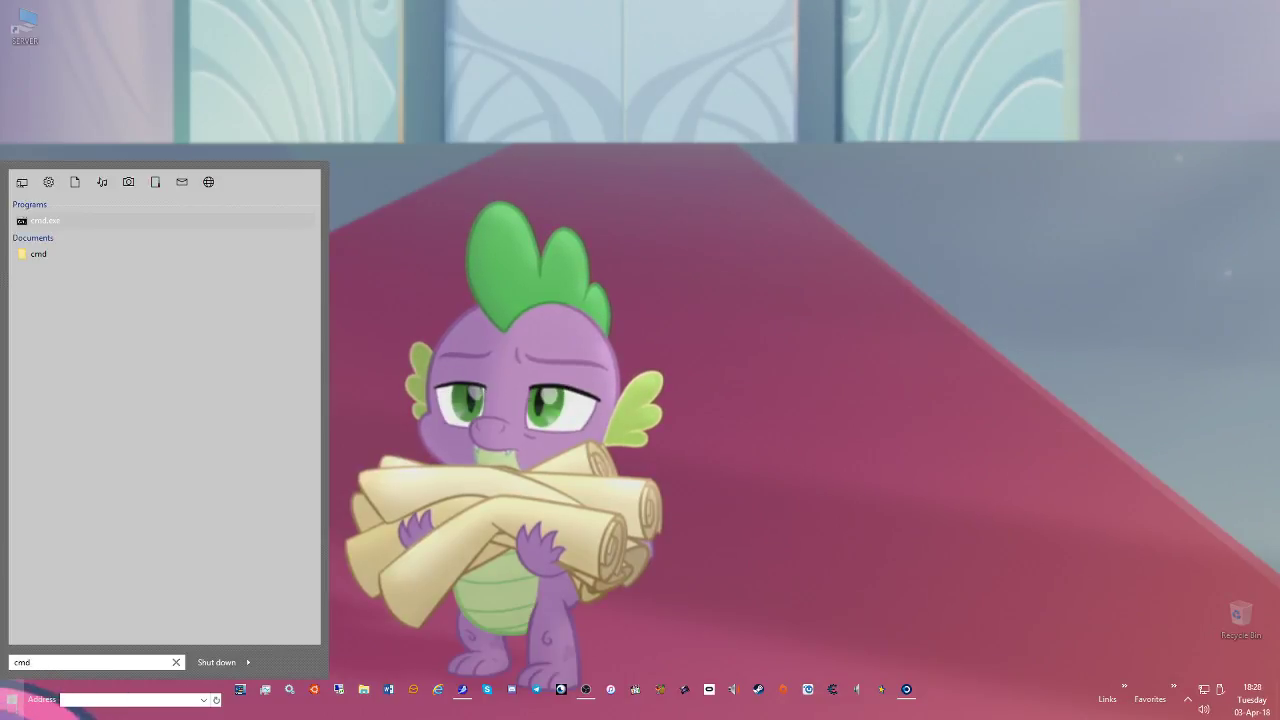
right_click(51, 221)
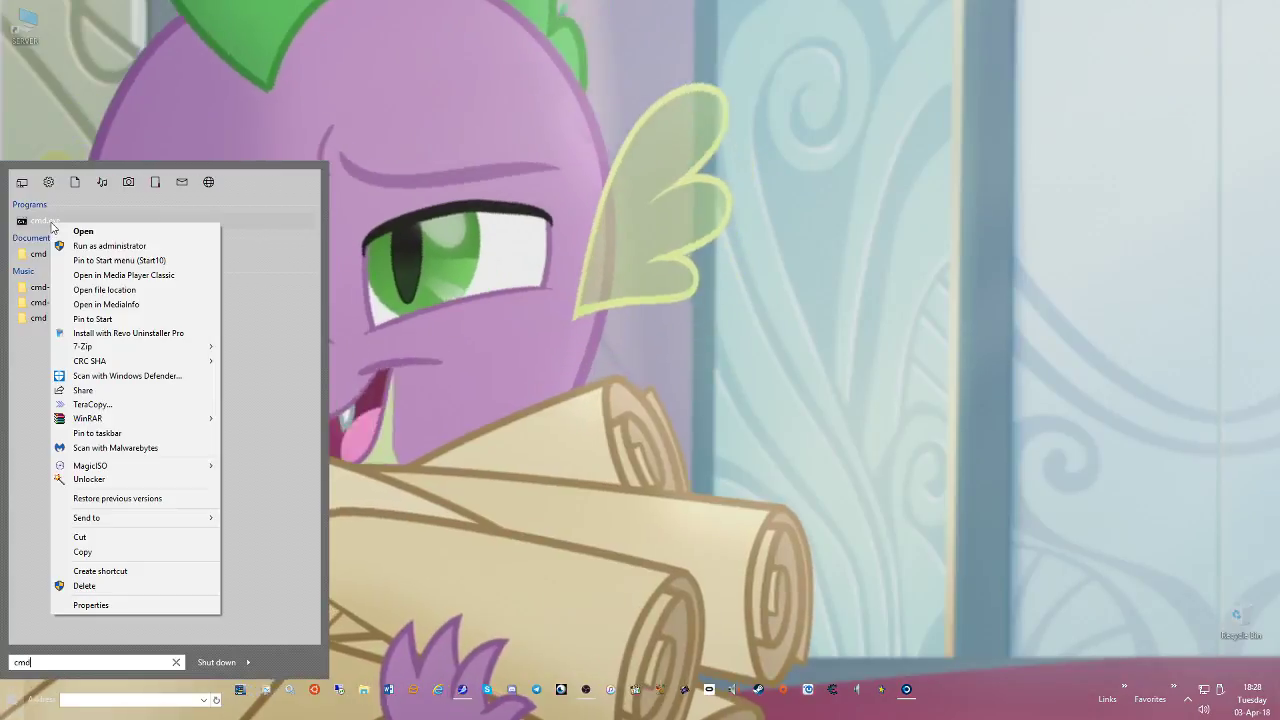
left_click(108, 246)
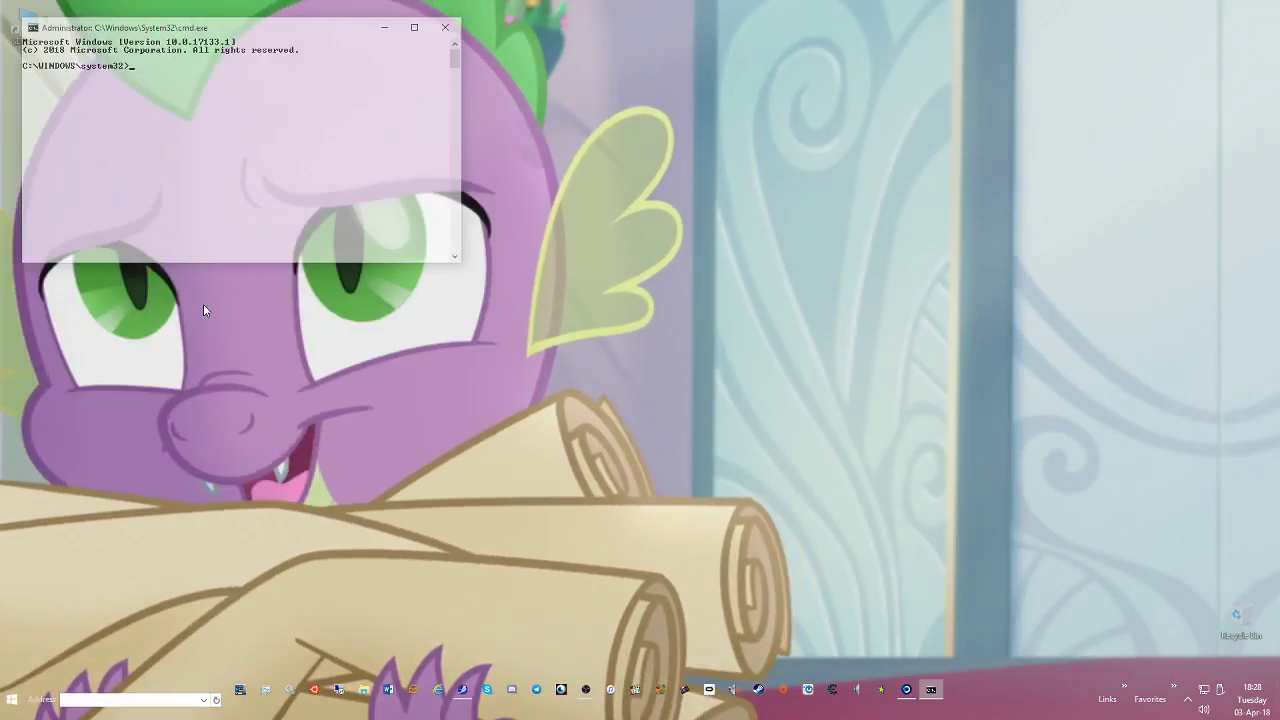
Disable hibernation by running "powercfg /h off" in the administrator Command Prompt
type("powercf")
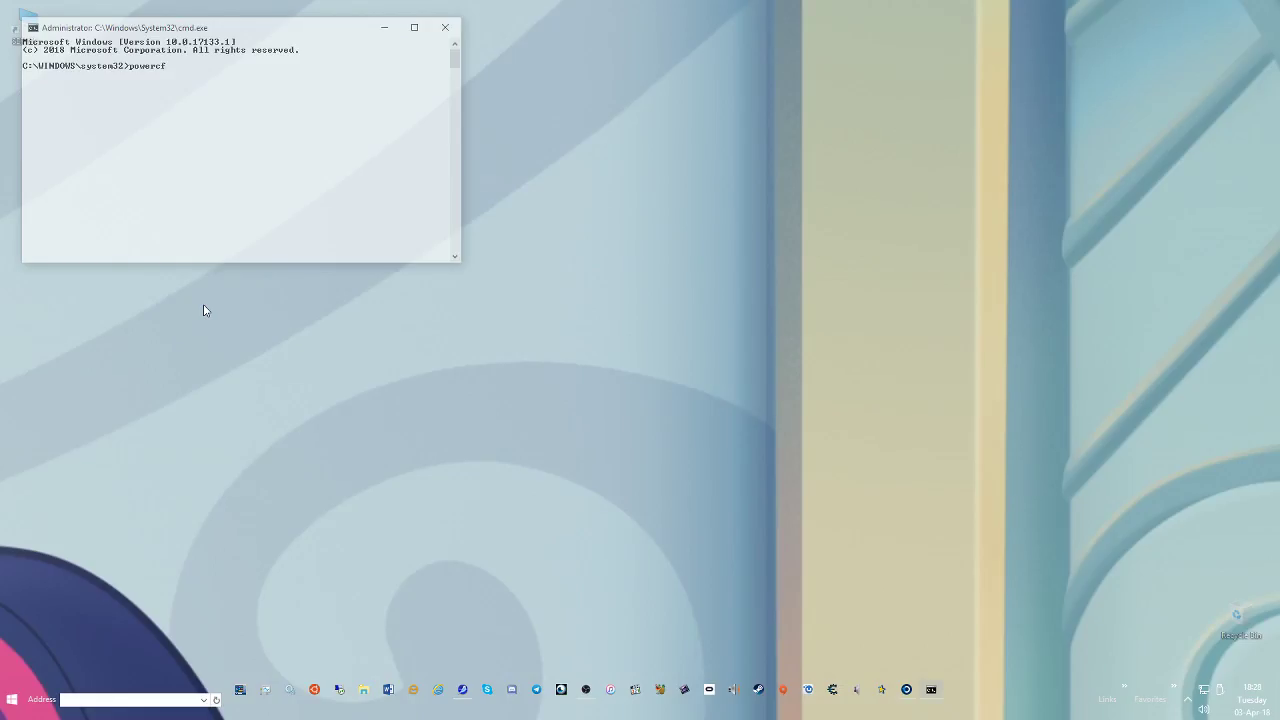
type("g /h o")
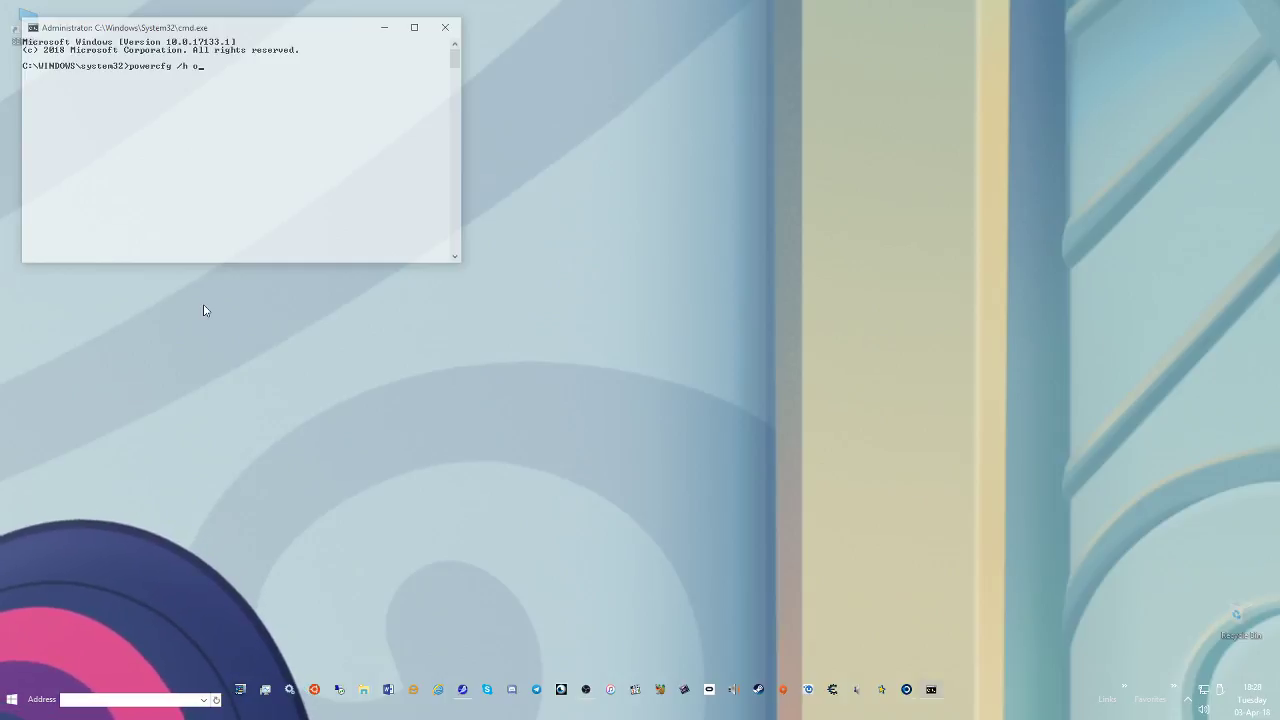
type("ff")
key("Return")
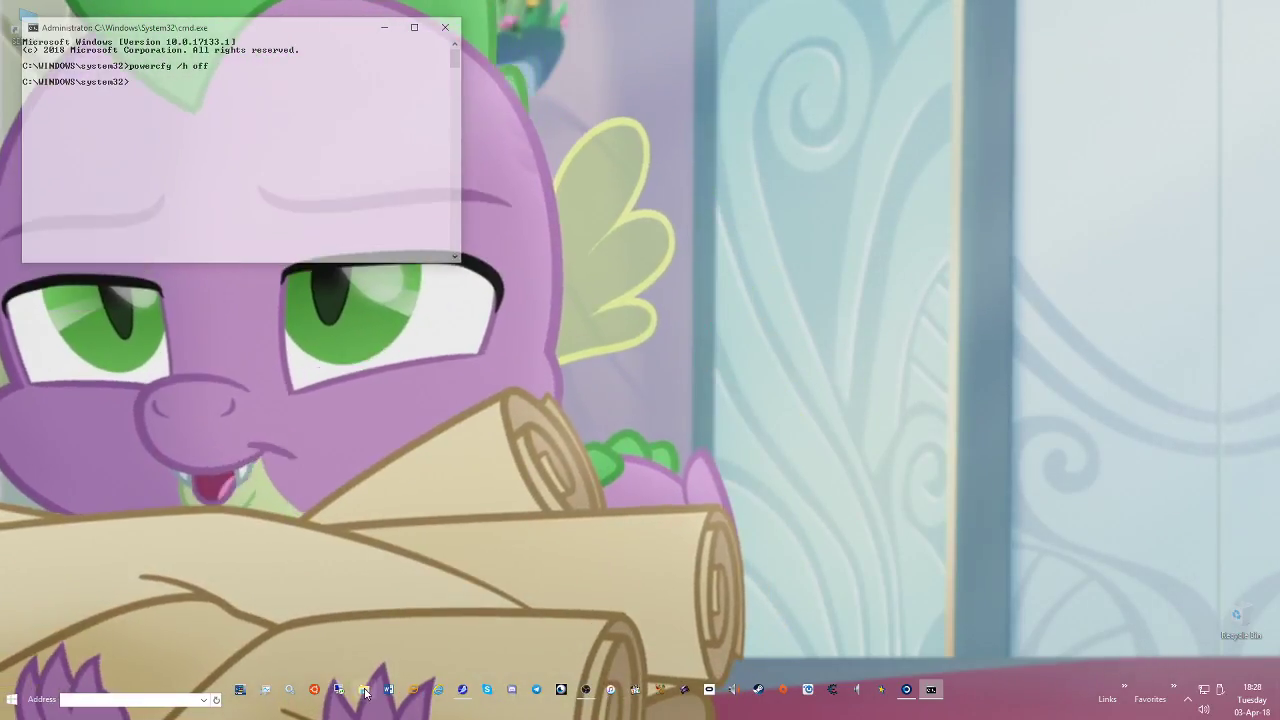
Open File Explorer at This PC to check the free space on the Windows 10 x64 (C:) drive
left_click(372, 690)
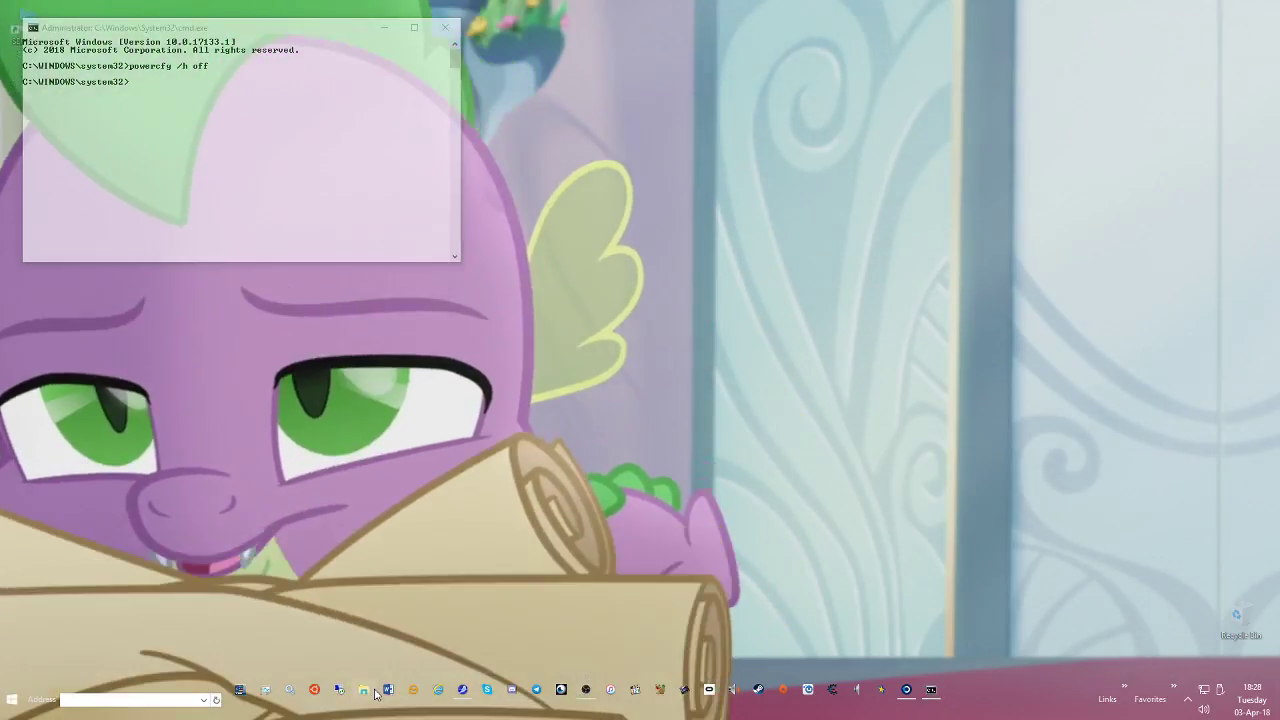
right_click(375, 692)
left_click(331, 644)
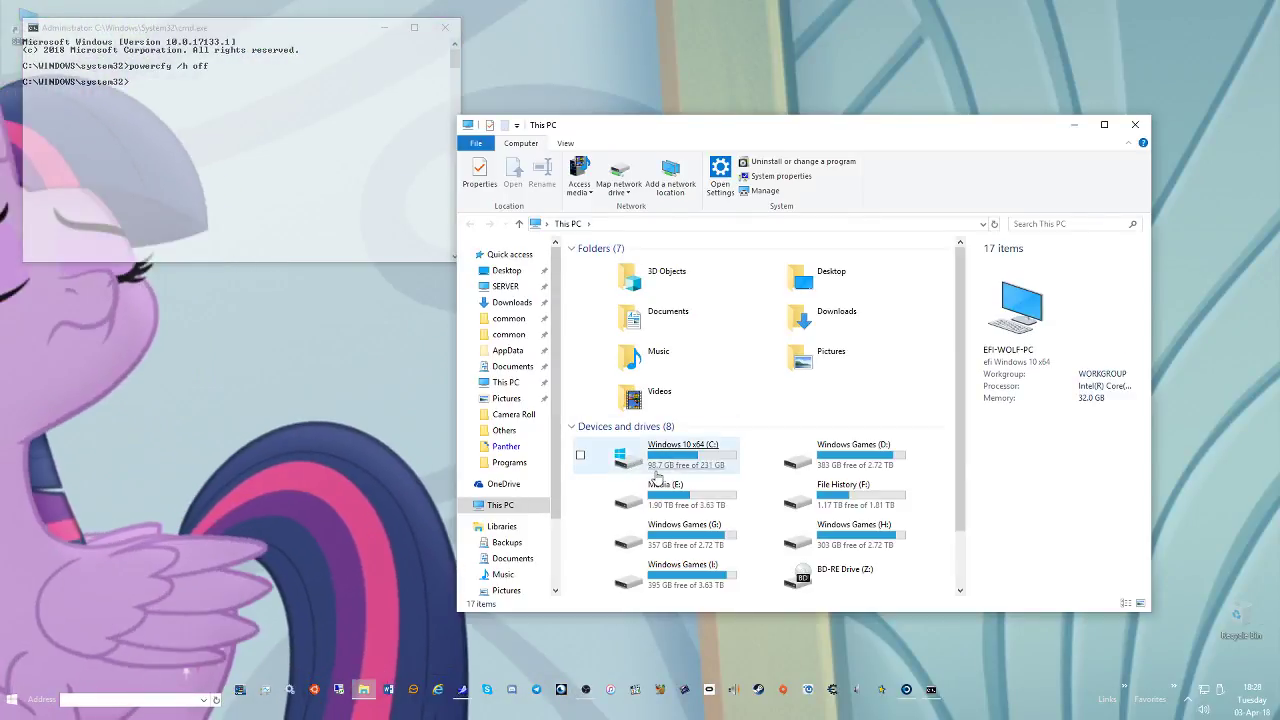
Enable hibernation with "powercfg /h on" in the Command Prompt and return to the This PC window to compare the C: drive's free space
left_click(236, 156)
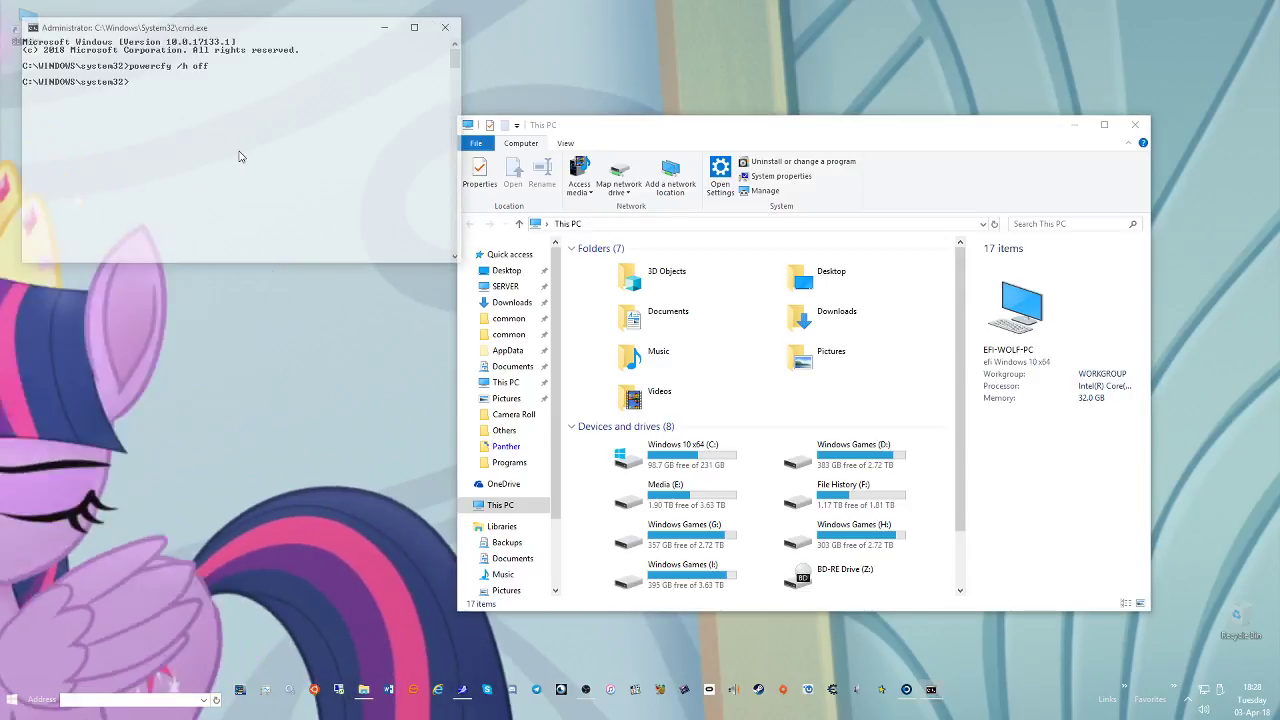
key("Up")
key("BackSpace")
key("BackSpace")
key("BackSpace")
type("on")
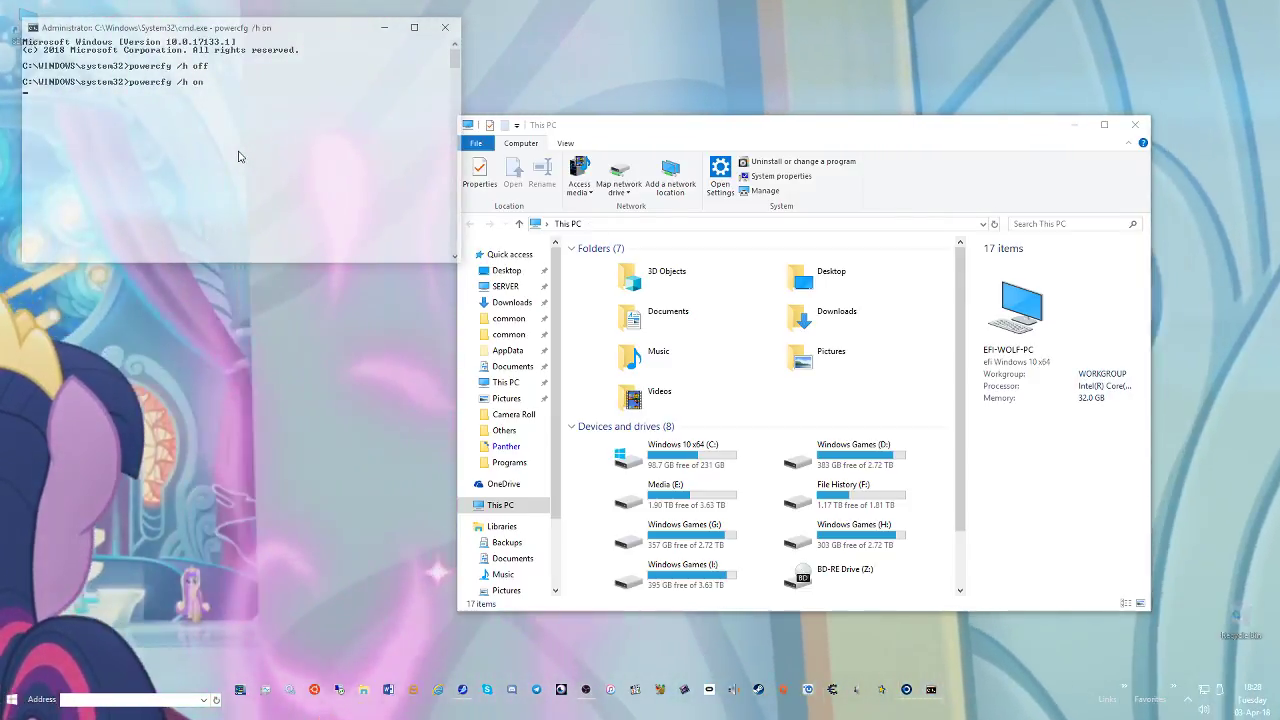
key("Return")
left_click(706, 140)
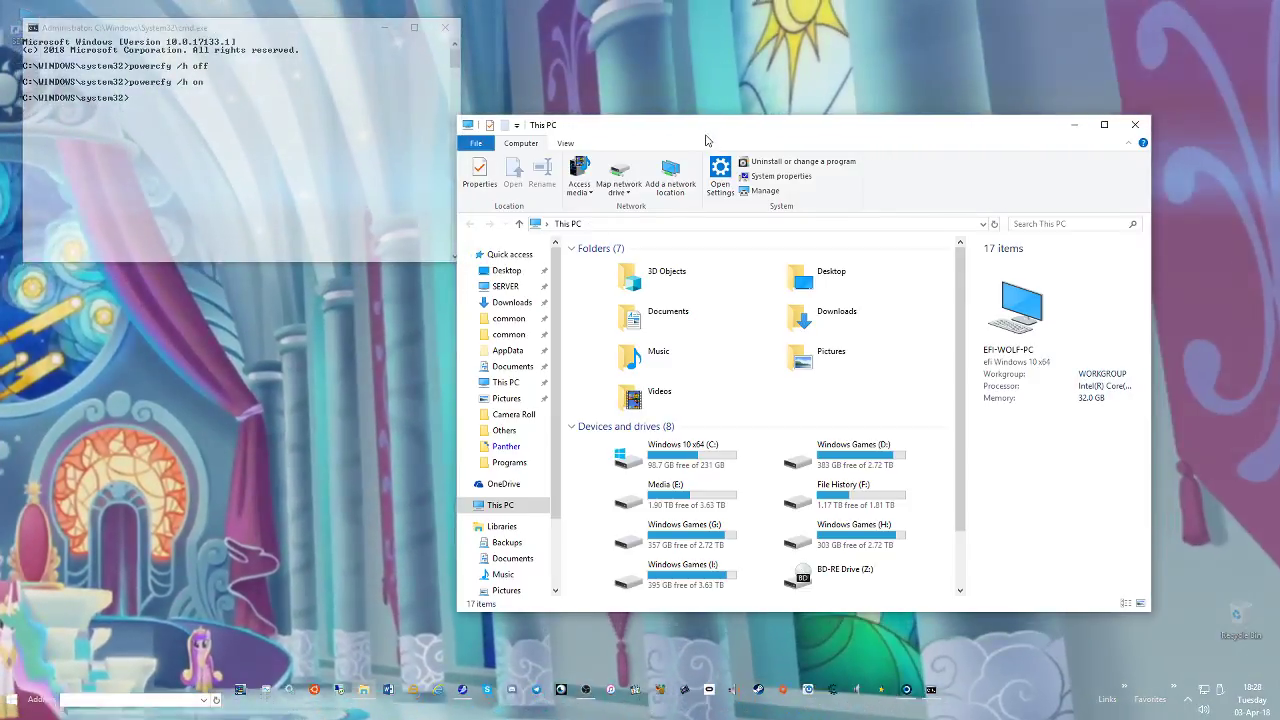
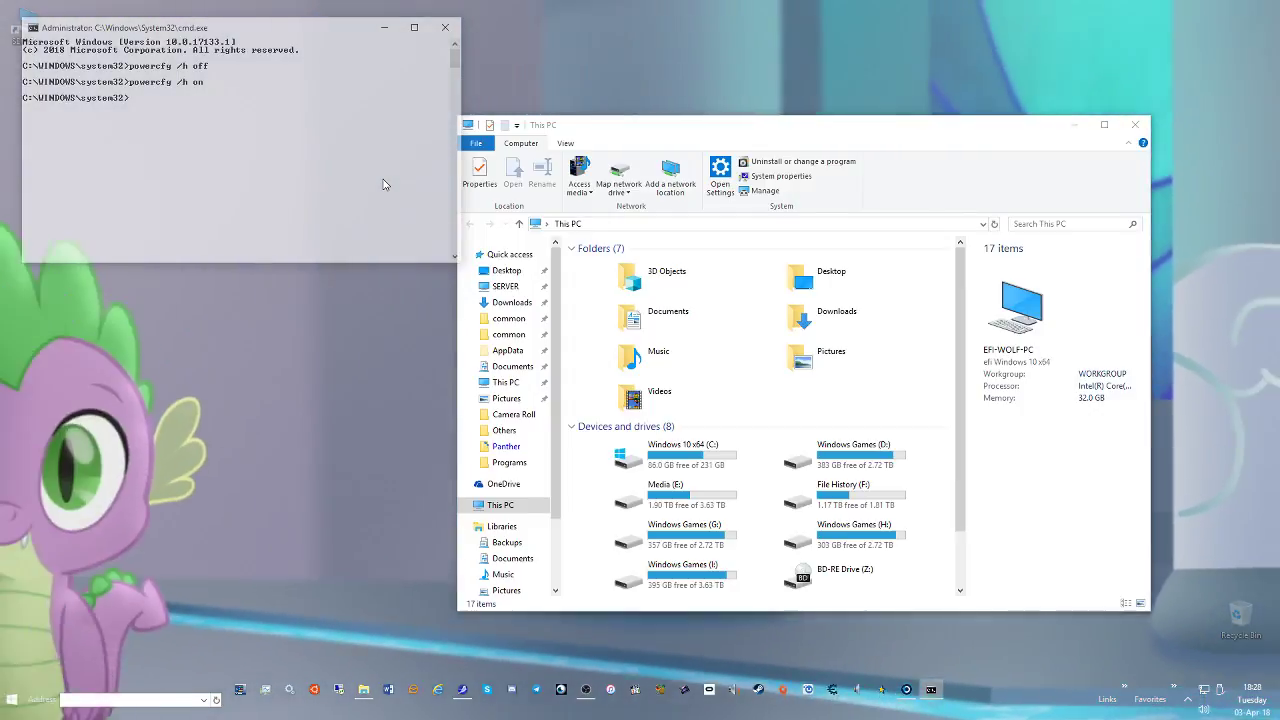
Run "powercfg /h off" again to turn hibernation off, and close the Command Prompt
key("Up")
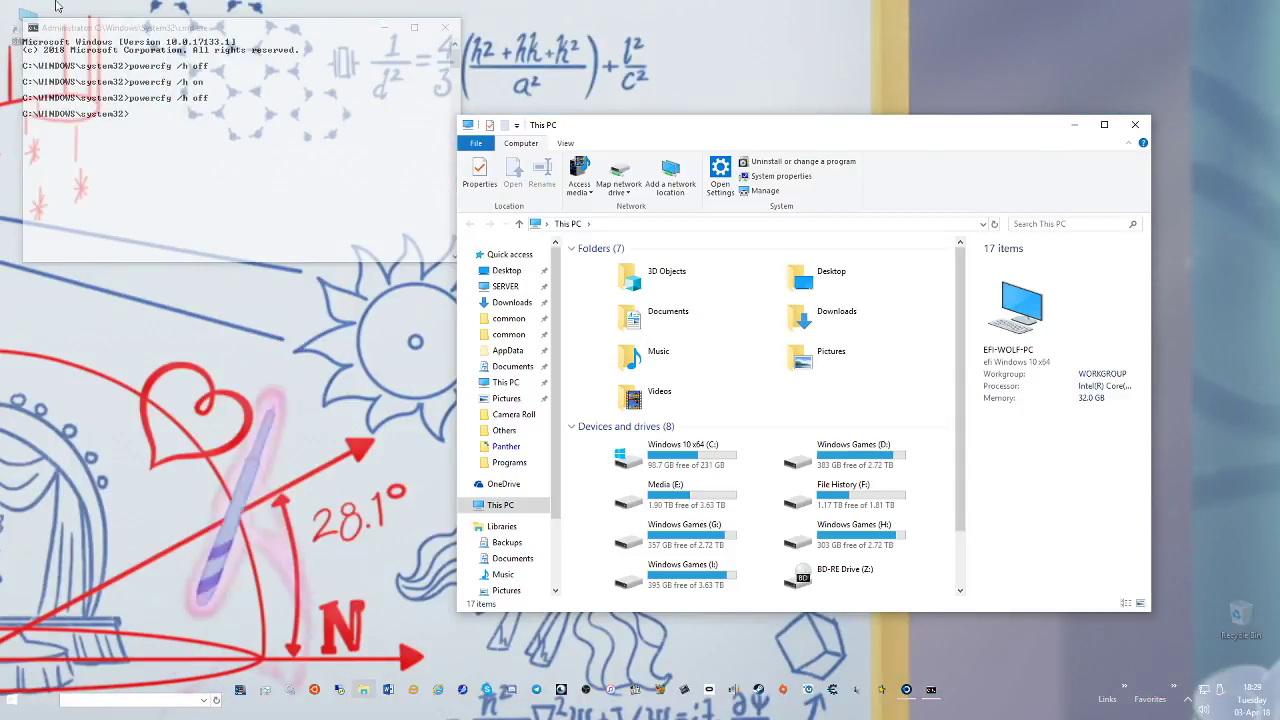
left_click(449, 27)
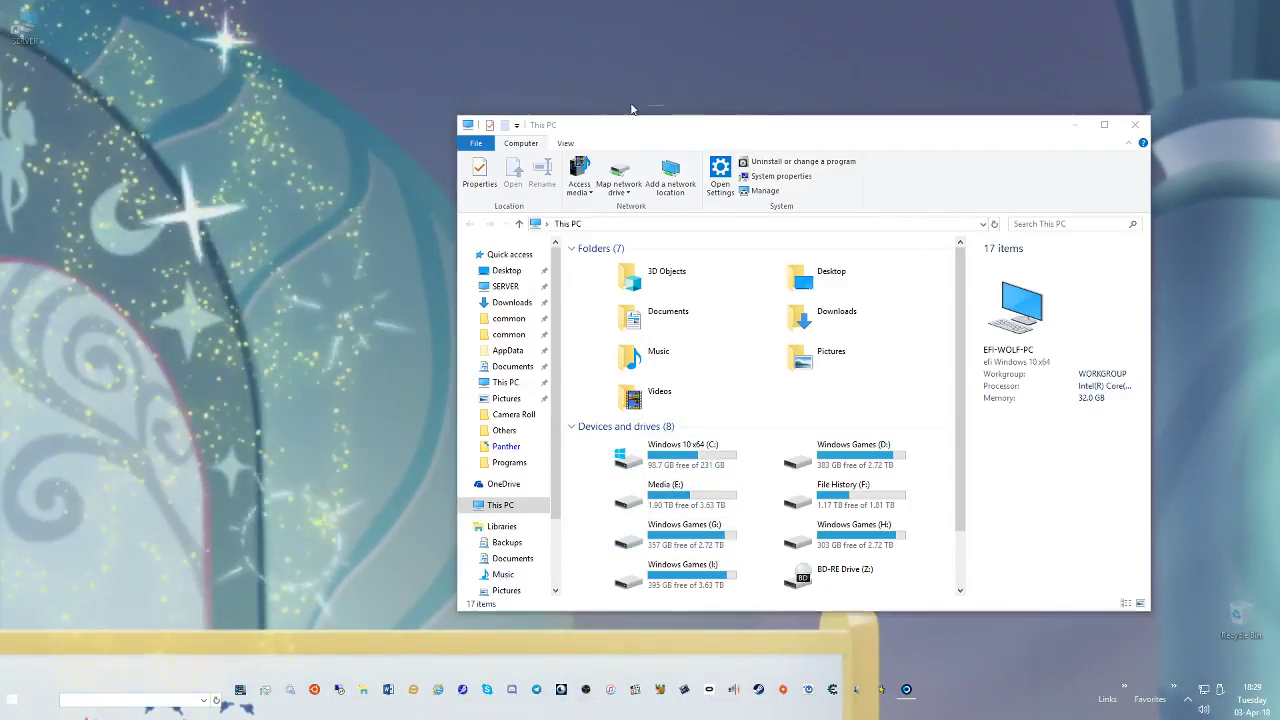
left_click(494, 78)
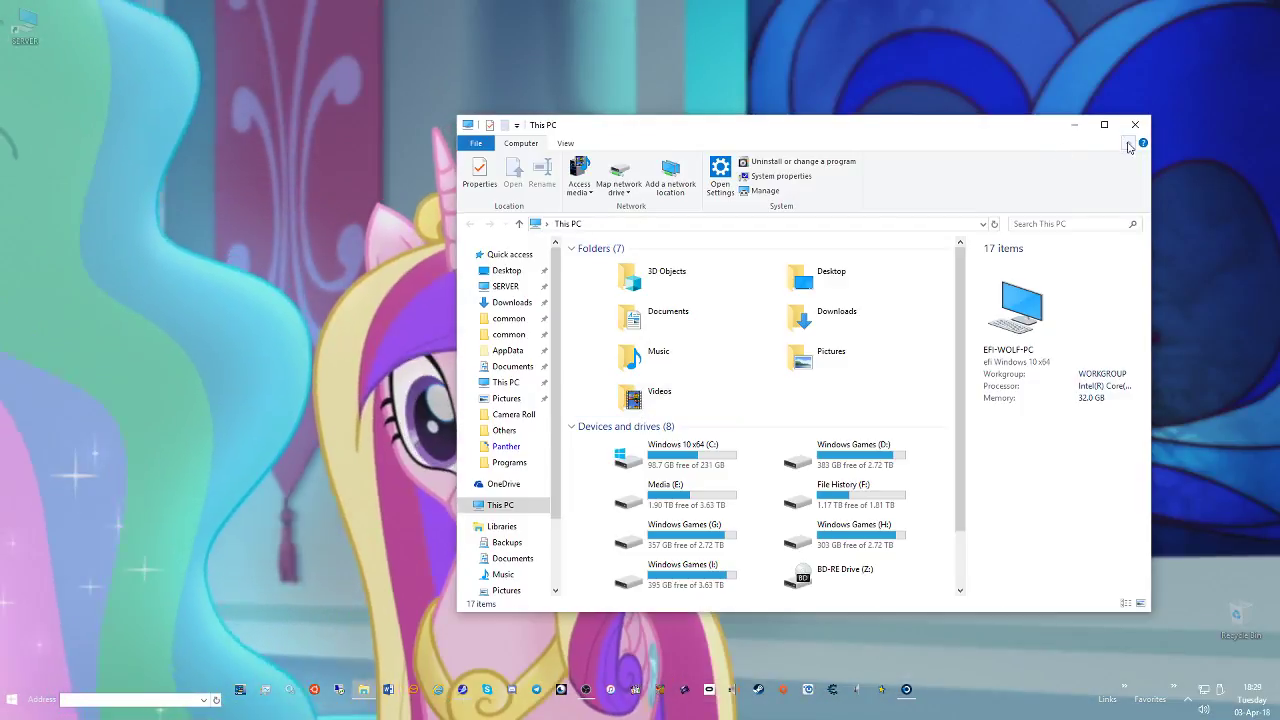
Collapse and re-expand the This PC window's ribbon, and review its view settings and navigation pane options
left_click(1135, 124)
left_click(364, 689)
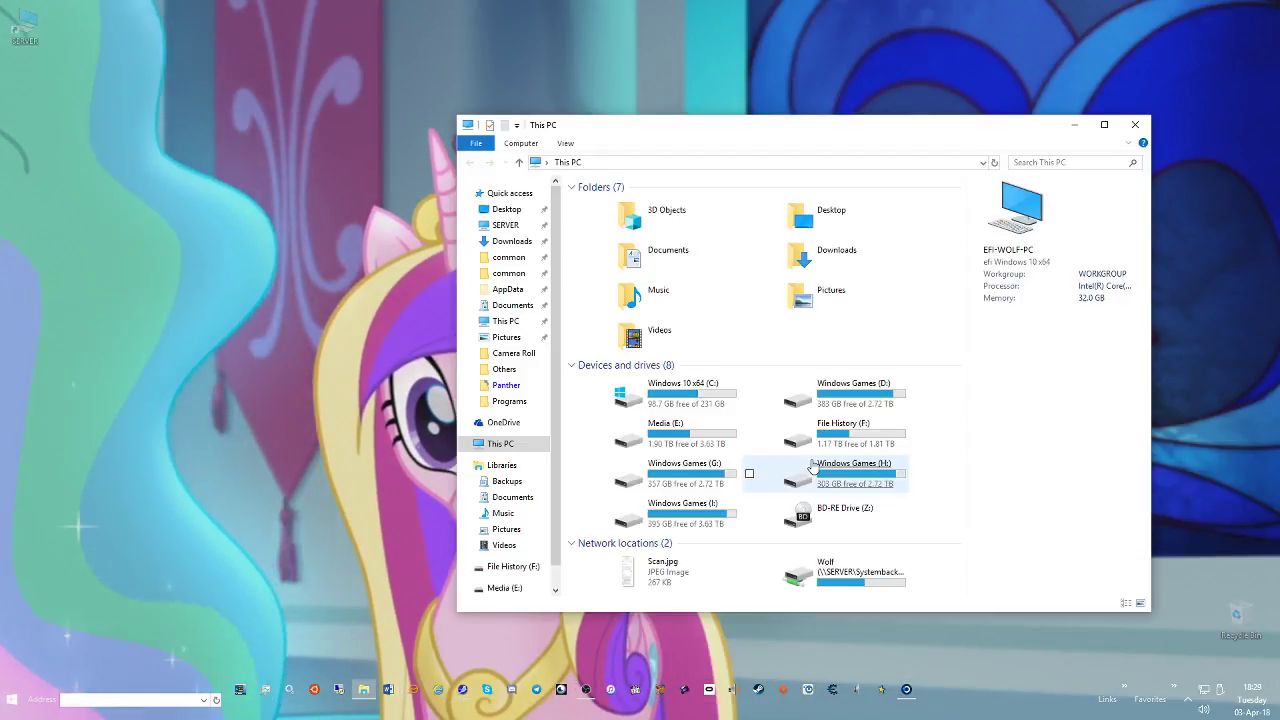
left_click(1128, 143)
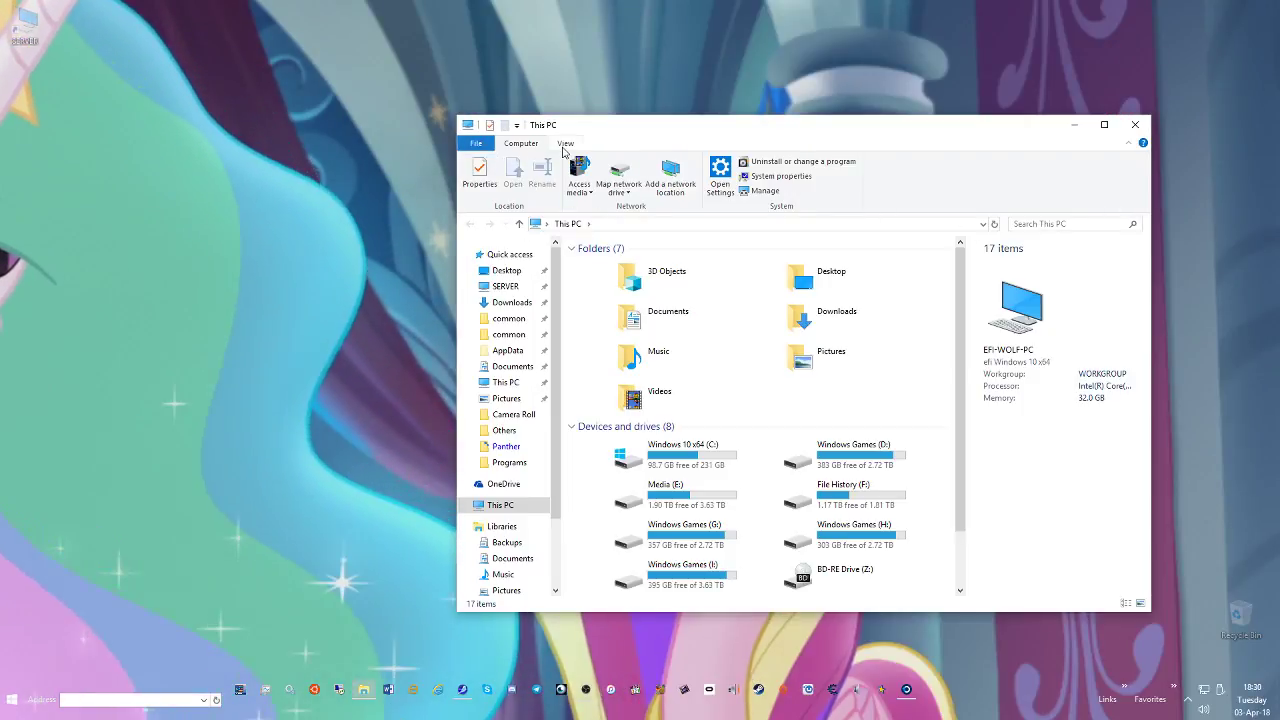
left_click(565, 143)
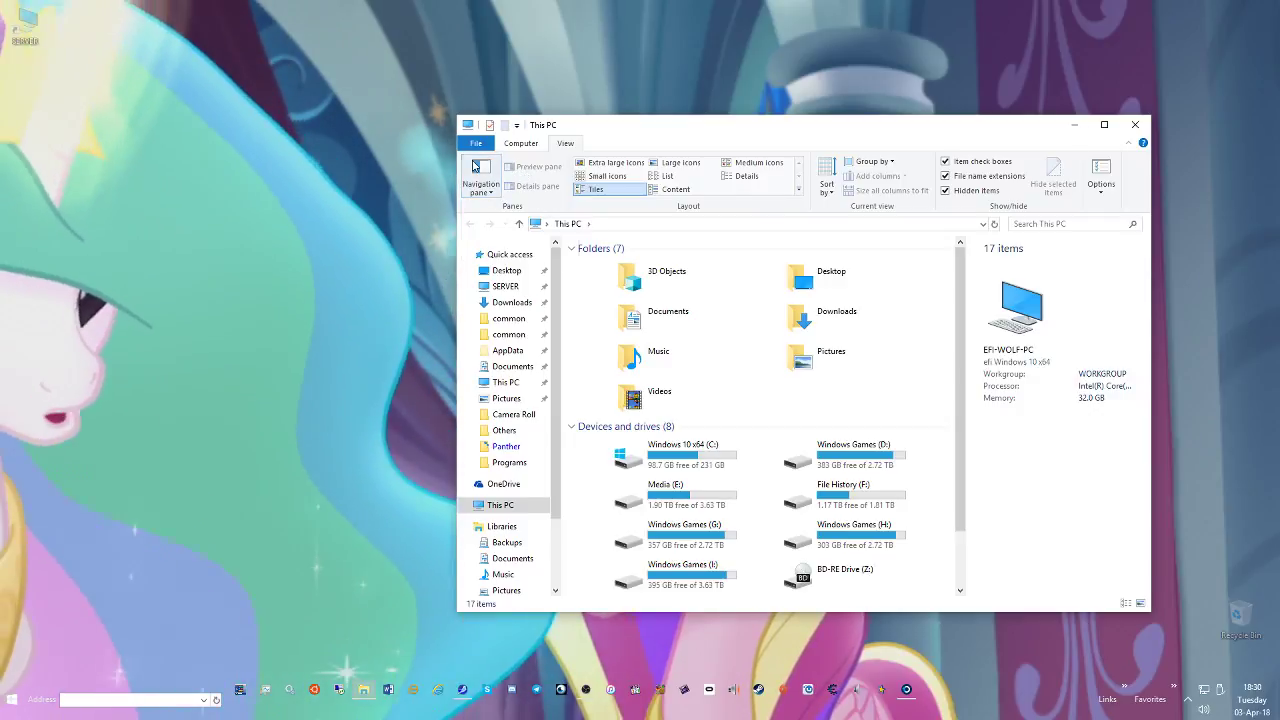
left_click(478, 167)
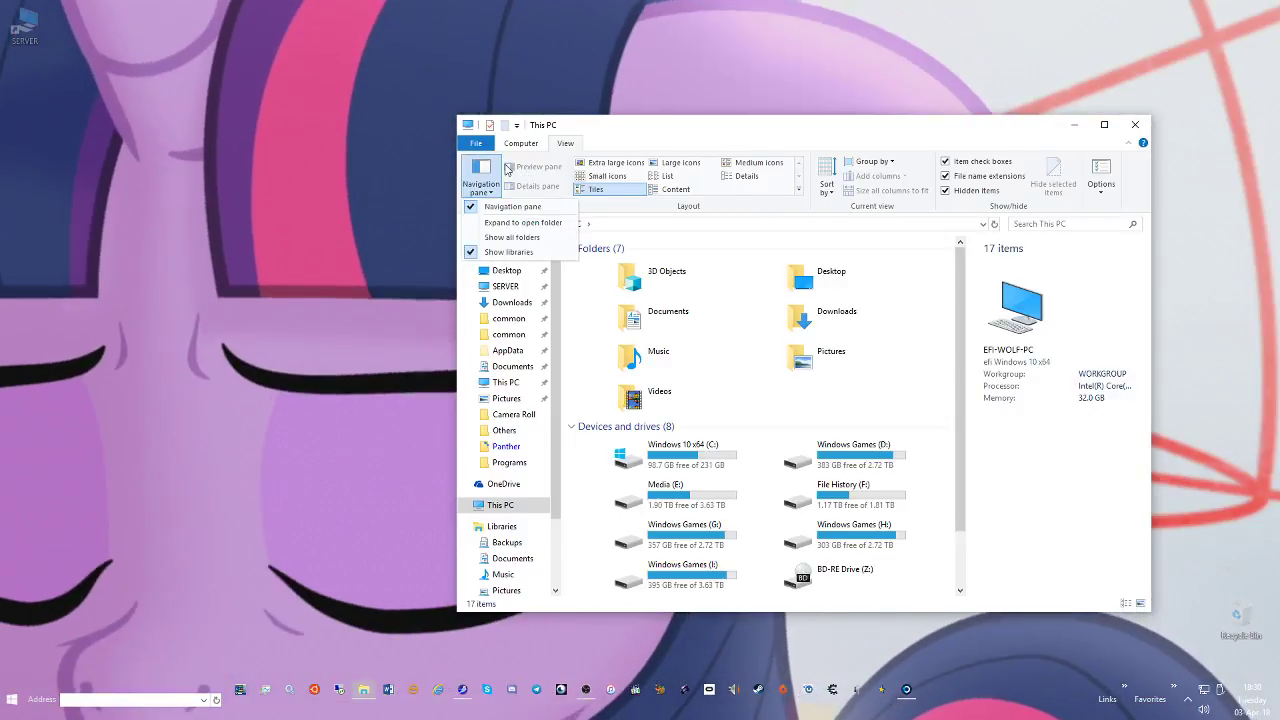
left_click(491, 172)
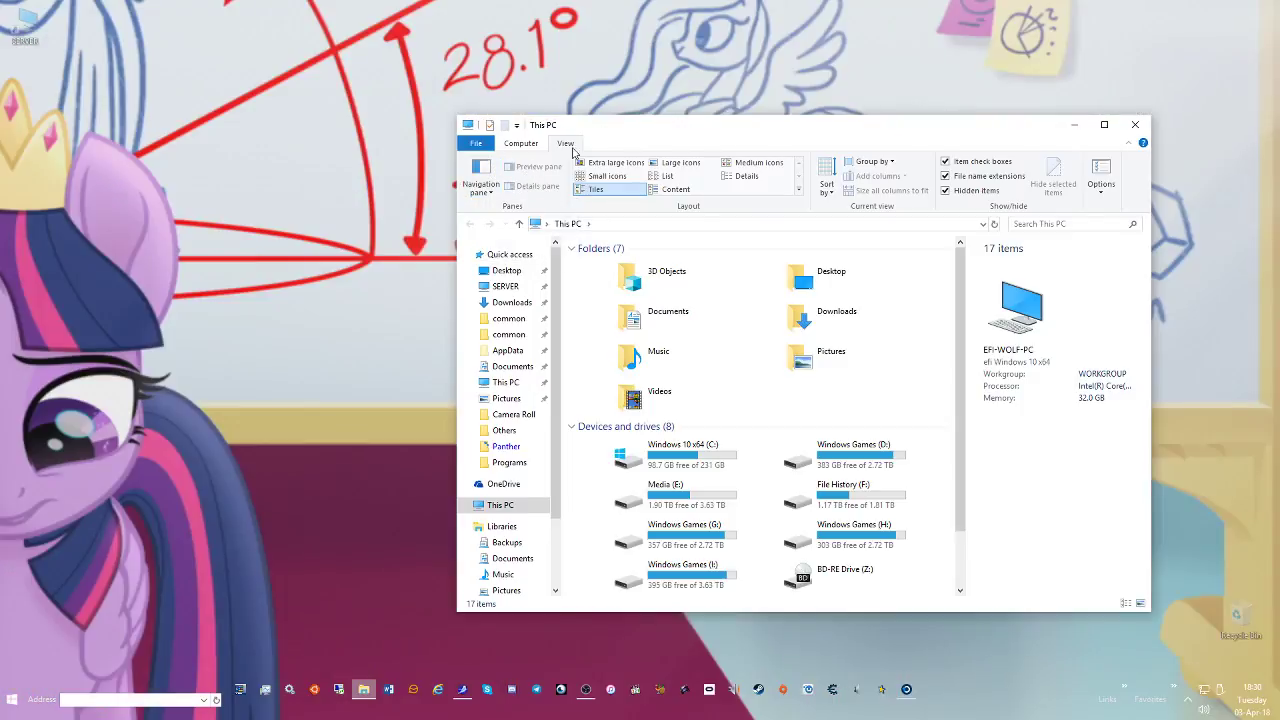
Browse the Windows Games (D:) drive, viewing the WolfQuest folder and selecting wic_ds.ini in GOG Games > World in Conflict - Complete Edition
left_click_drag(667, 120, 547, 121)
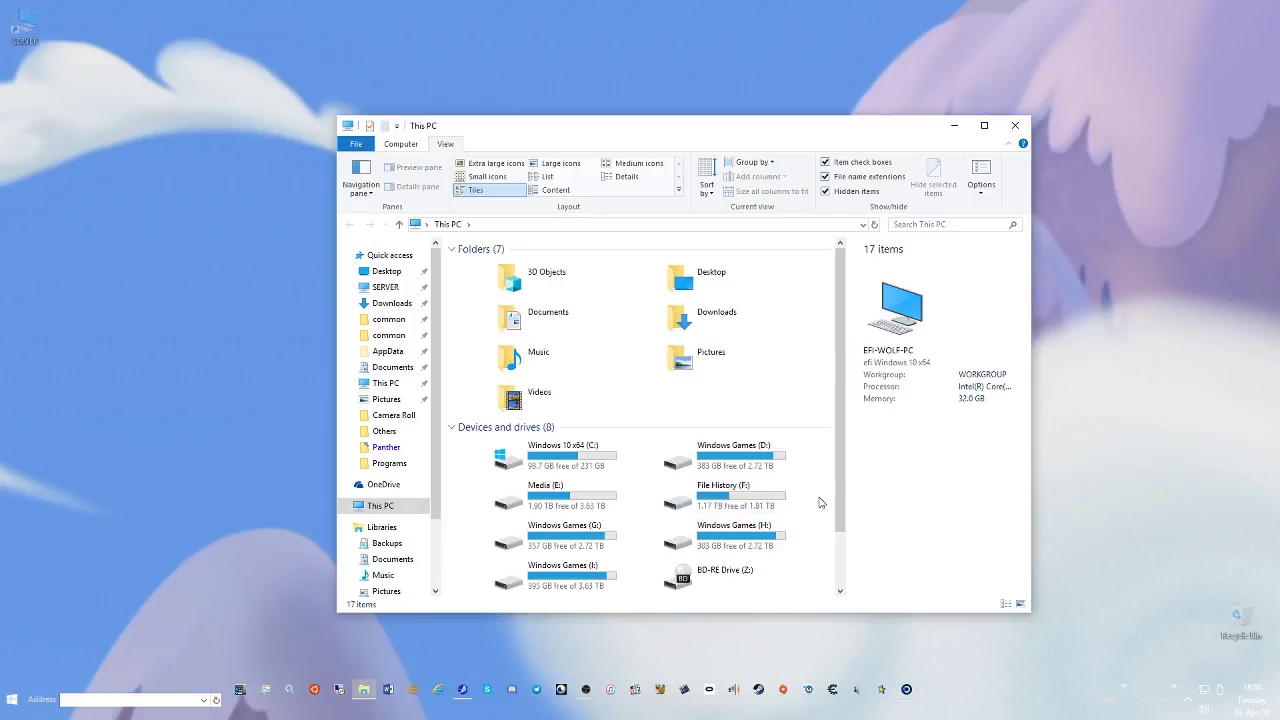
double_click(725, 455)
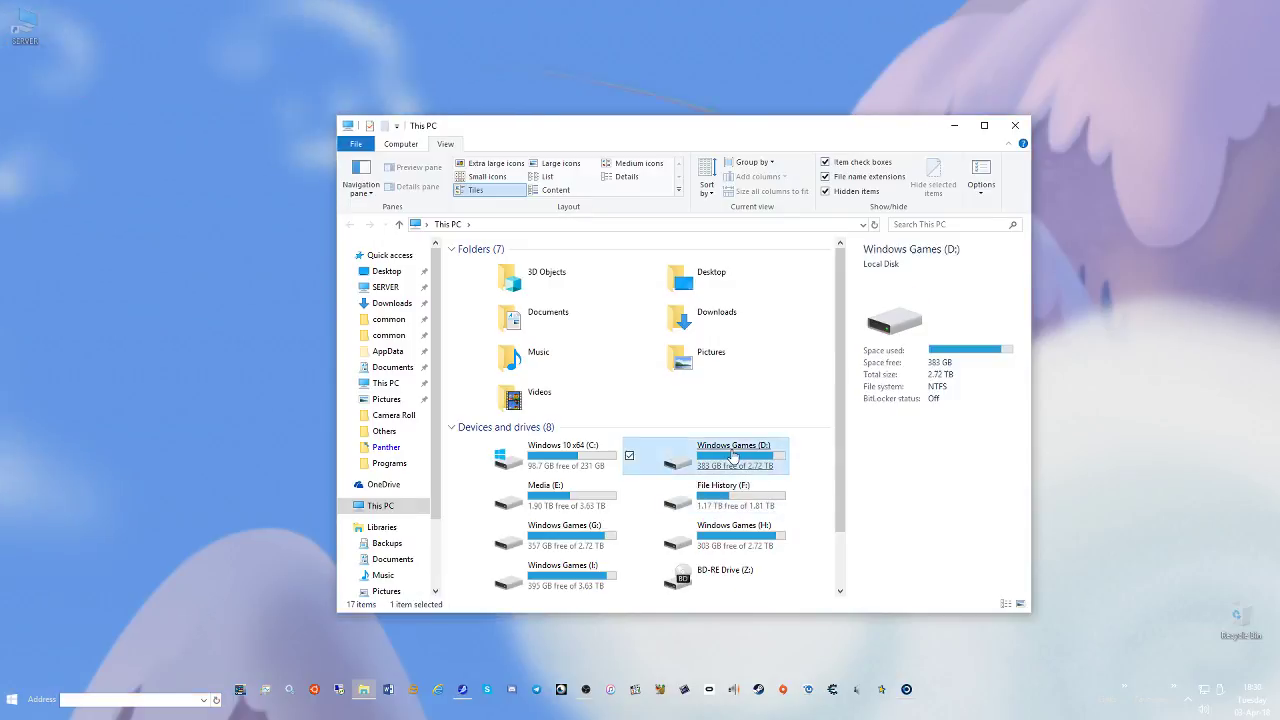
double_click(500, 317)
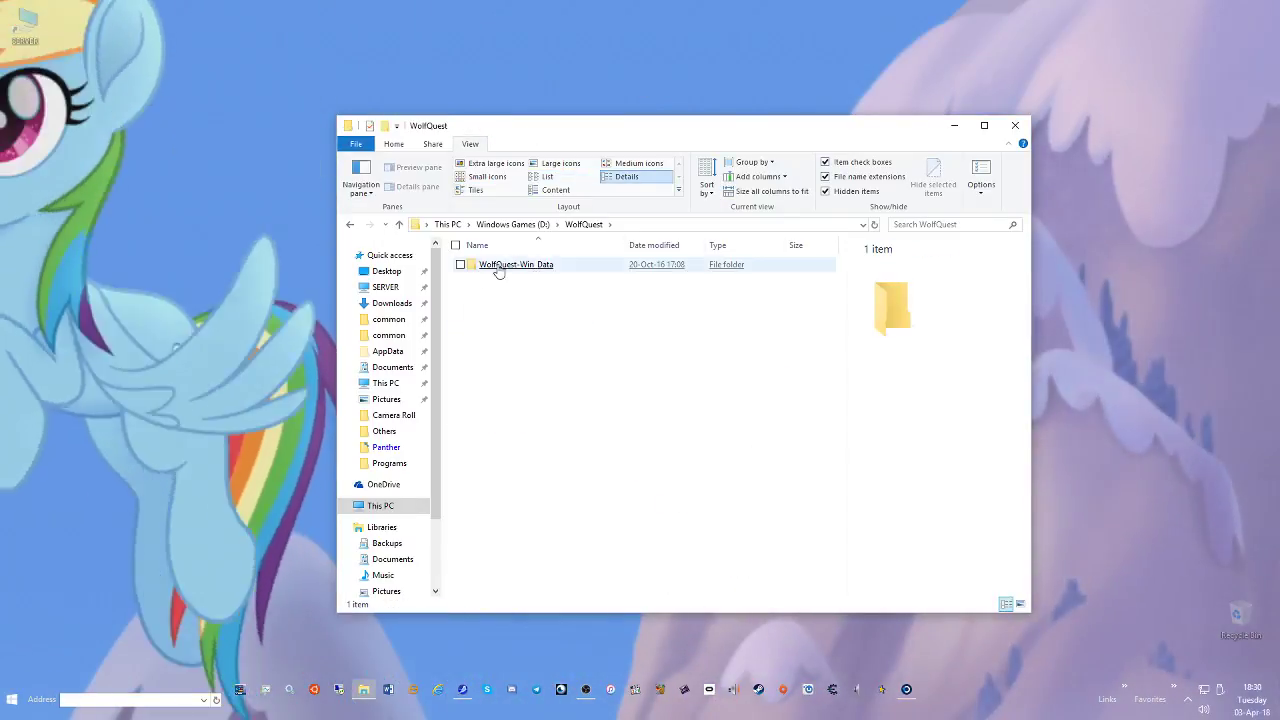
key("alt+Left")
double_click(518, 277)
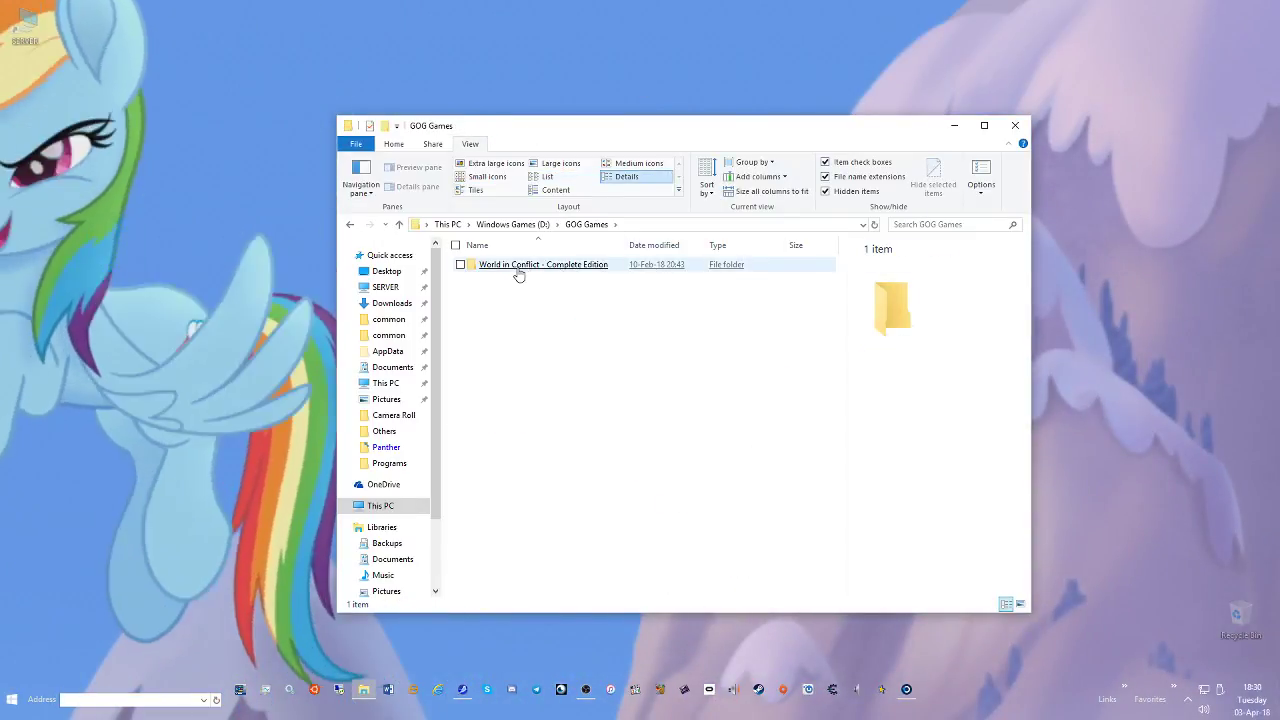
double_click(514, 266)
left_click_drag(512, 265, 766, 314)
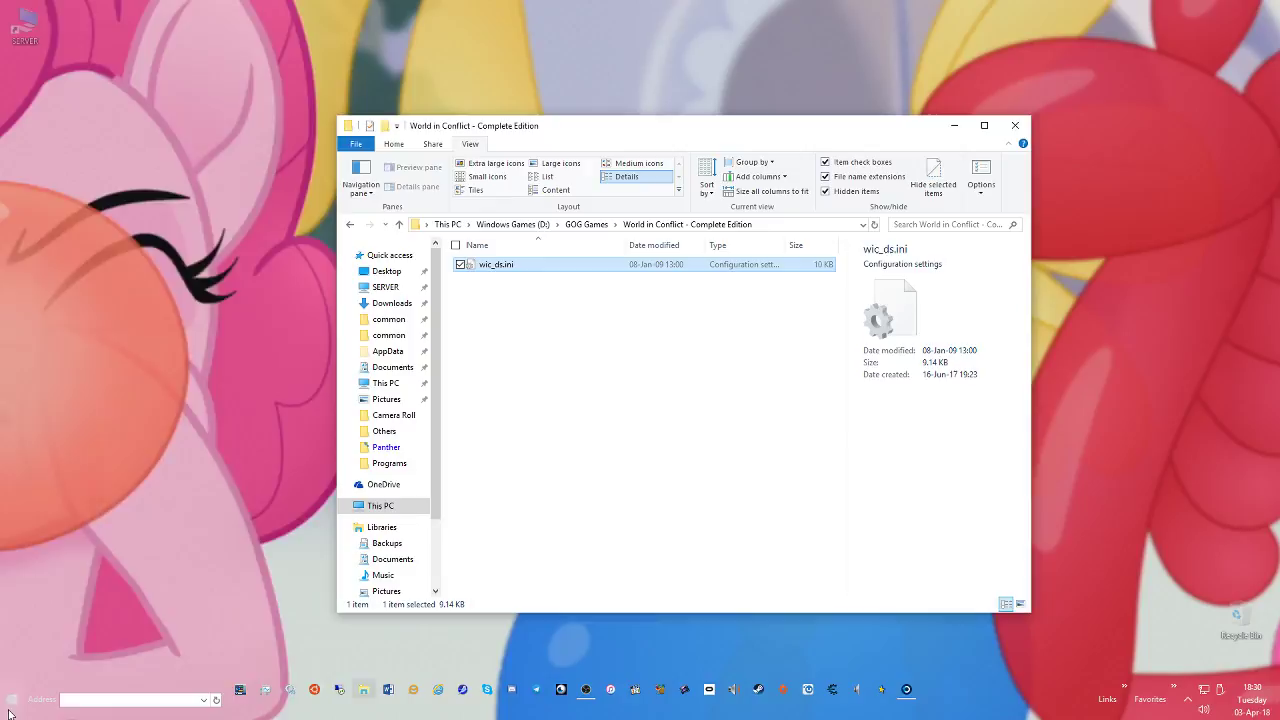
Launch the Local Group Policy Editor by running gpedit.msc from the Run dialog
left_click(15, 710)
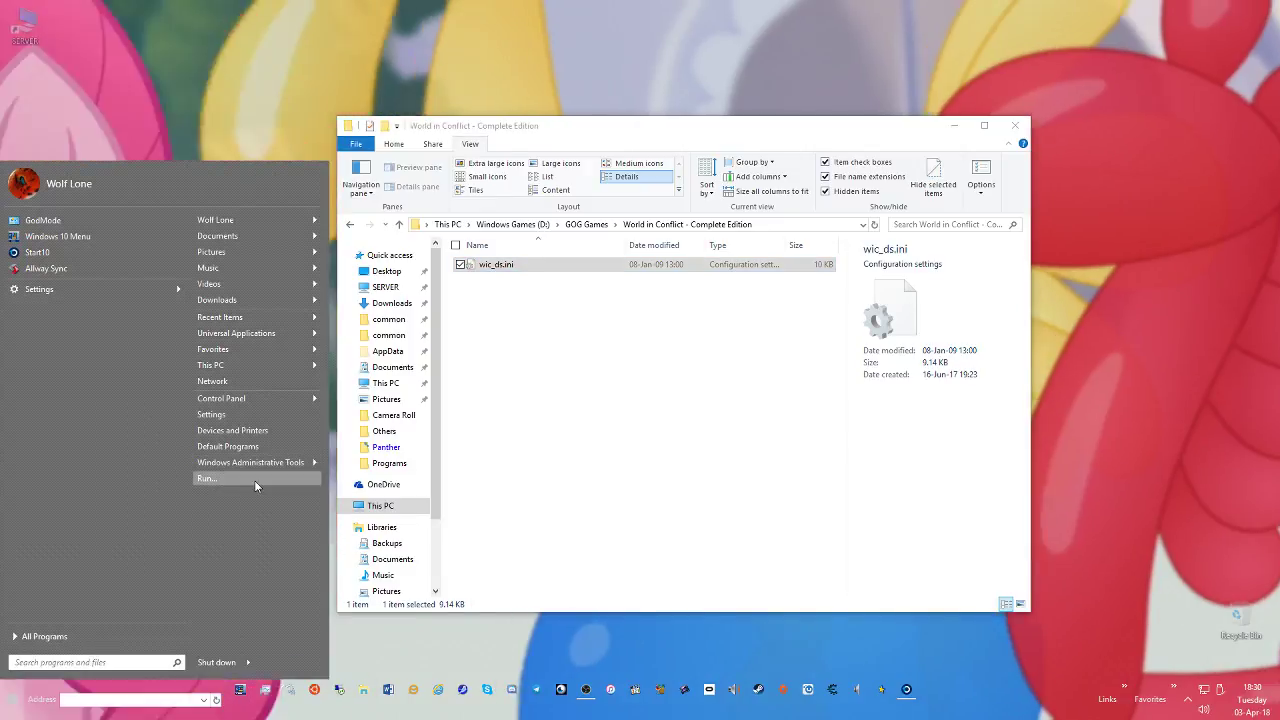
left_click(256, 479)
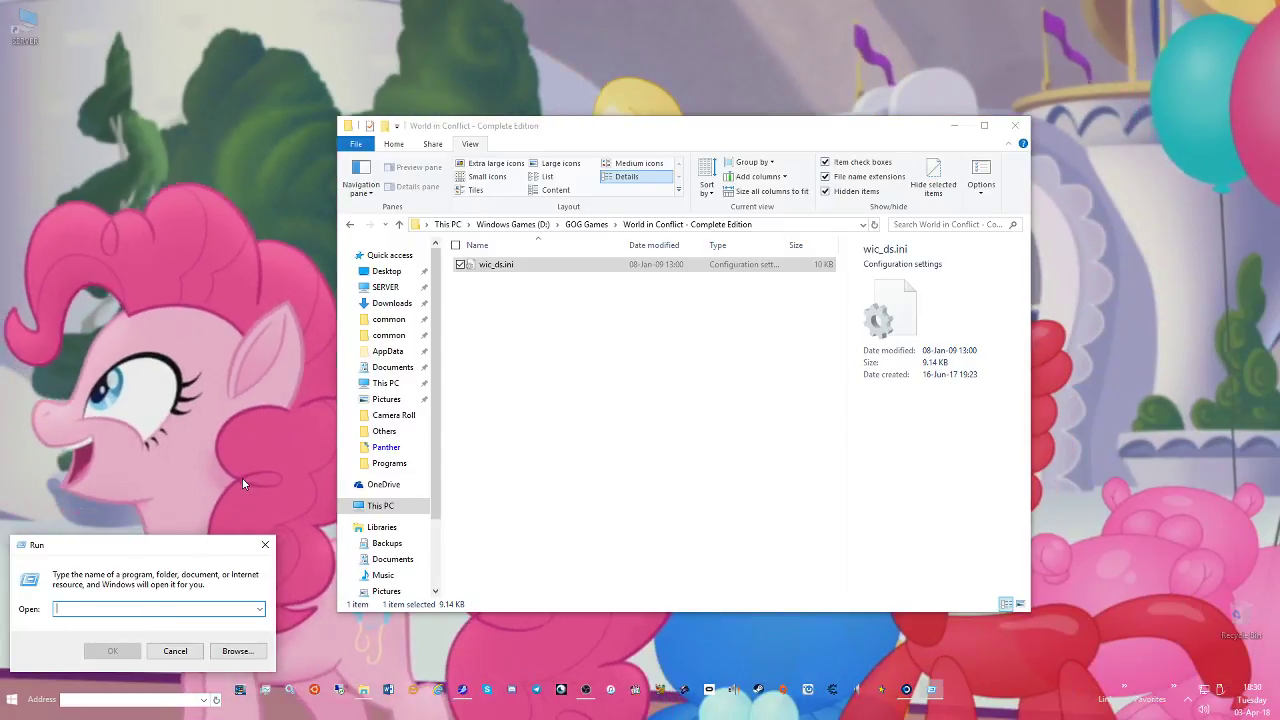
type("gp")
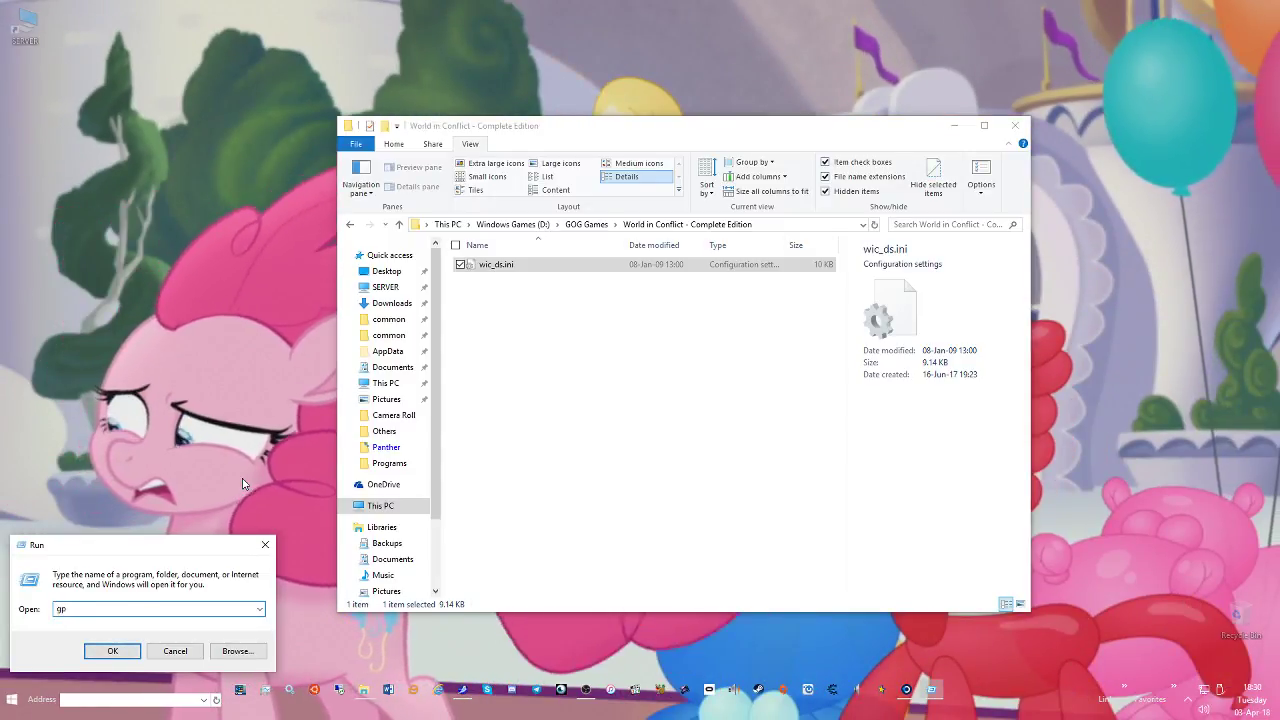
type("edit.msc")
key("Return")
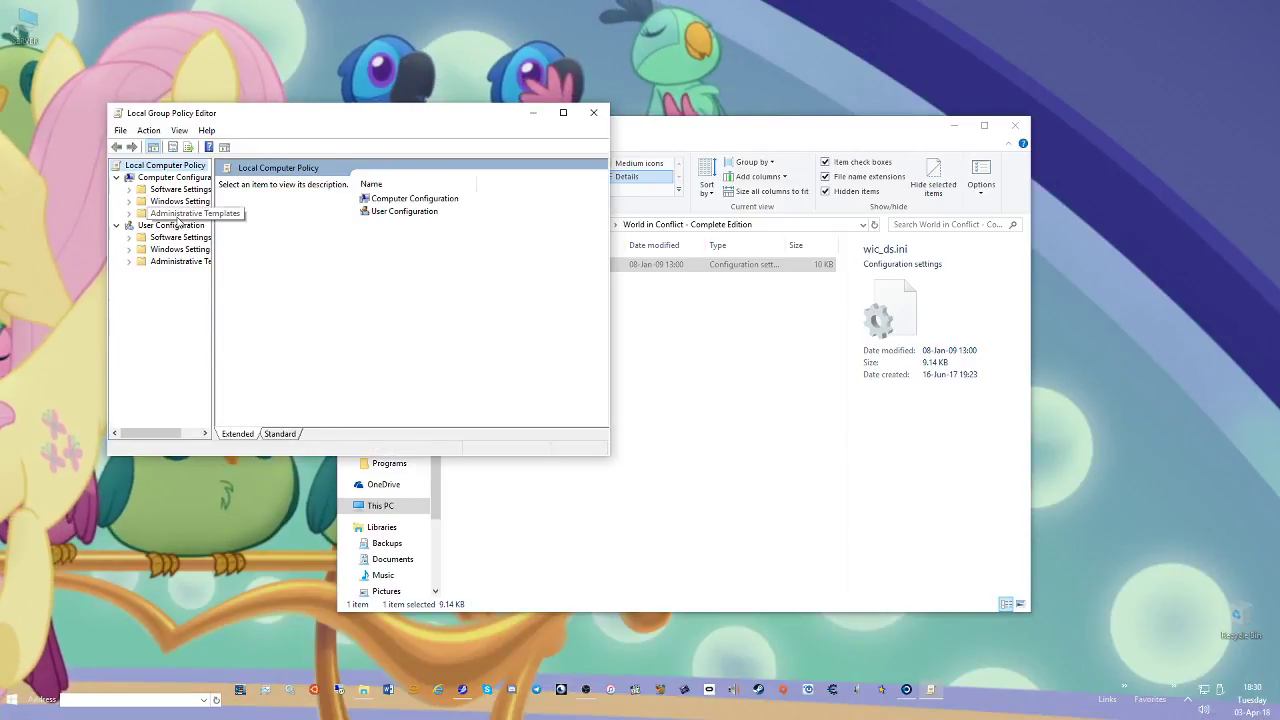
Widen the policy tree in the maximized editor and open All Settings under Computer Configuration > Administrative Templates
left_click(180, 213)
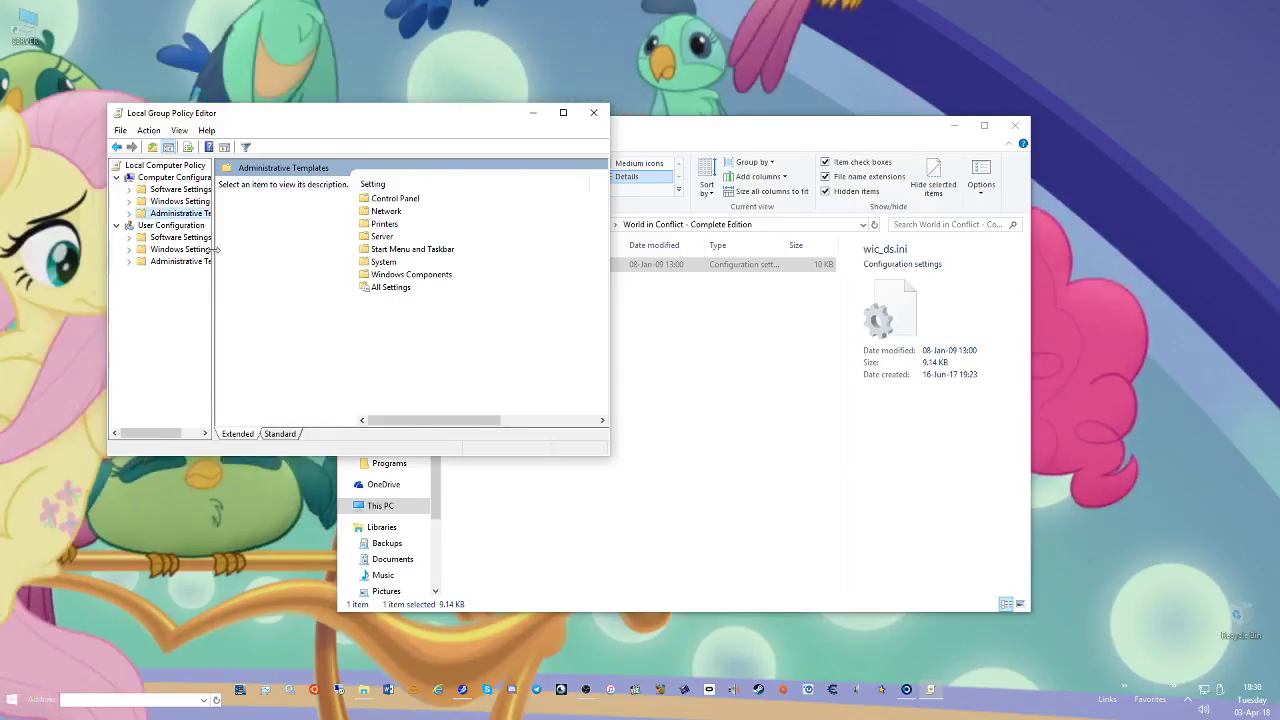
left_click_drag(213, 252, 316, 250)
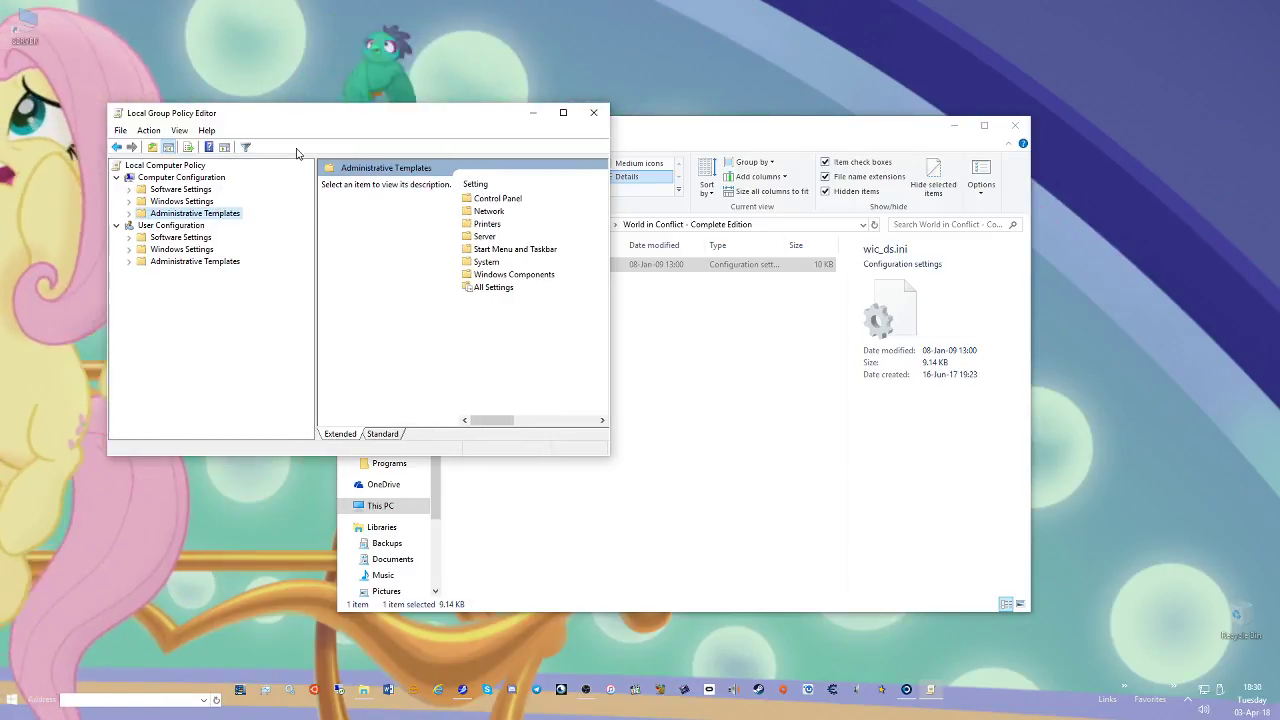
left_click_drag(382, 118, 423, 1)
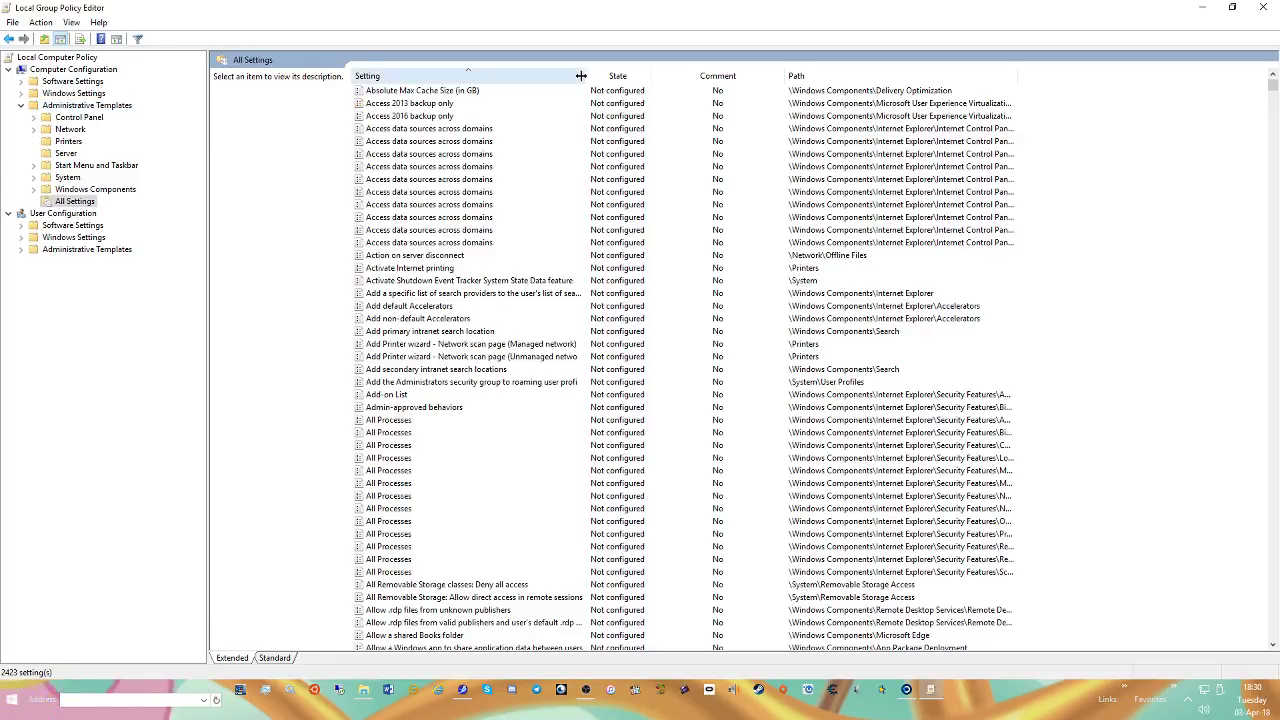
Sort the computer's All Settings list by state and review the disabled and enabled policies
left_click(642, 78)
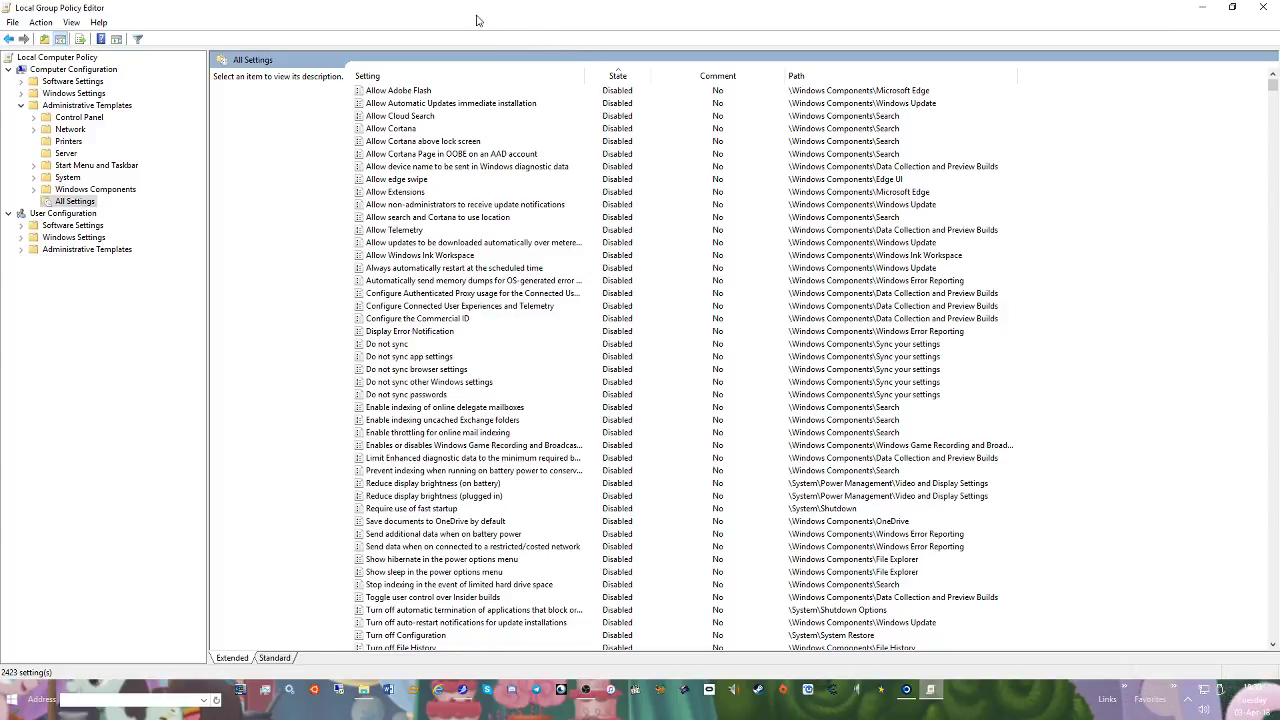
mouse_move(531, 16)
left_mouse_down()
mouse_move(571, 286)
mouse_move(537, 323)
mouse_move(523, 297)
mouse_move(510, 4)
left_mouse_up()
left_click(471, 95)
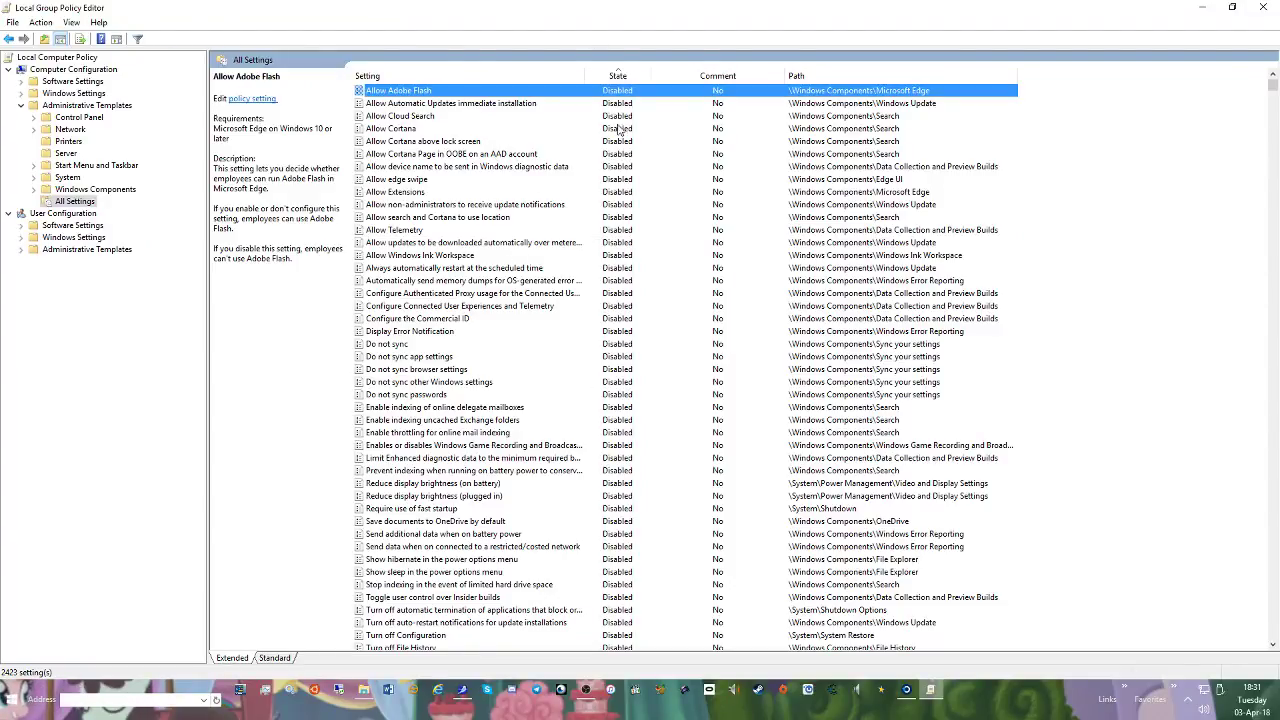
scroll(563, 337, "down", 3)
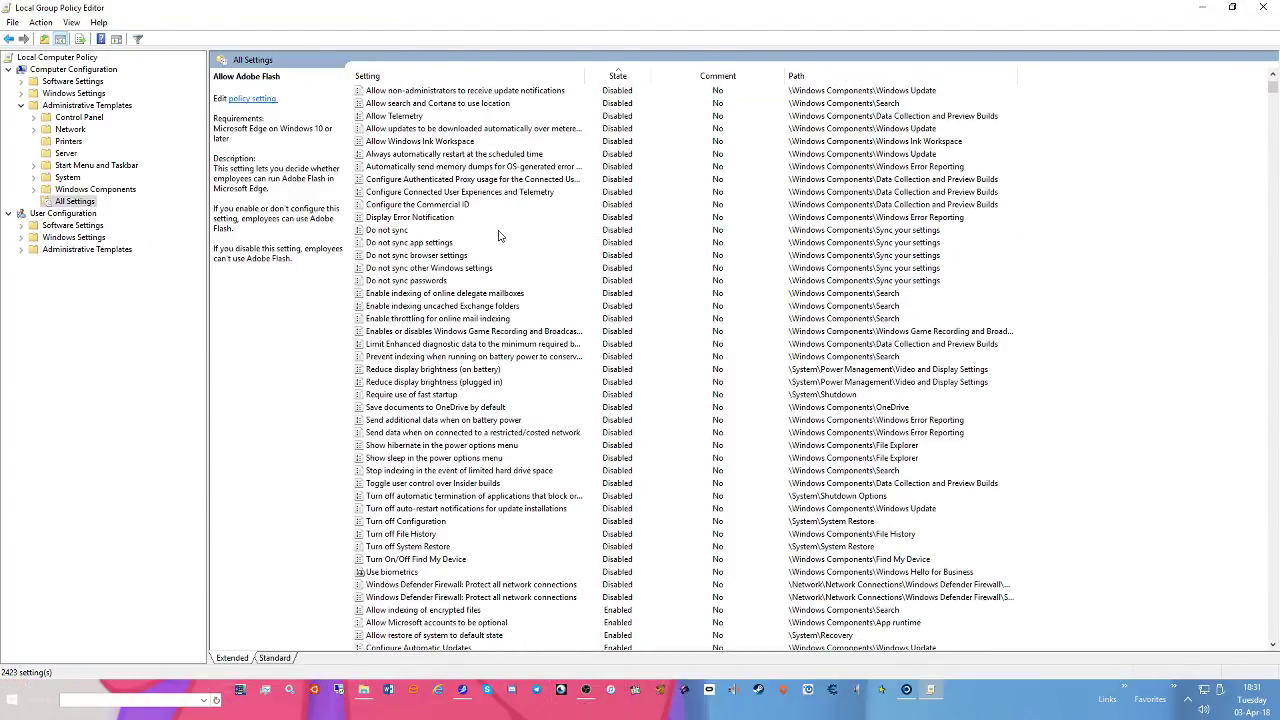
scroll(500, 236, "down", 6)
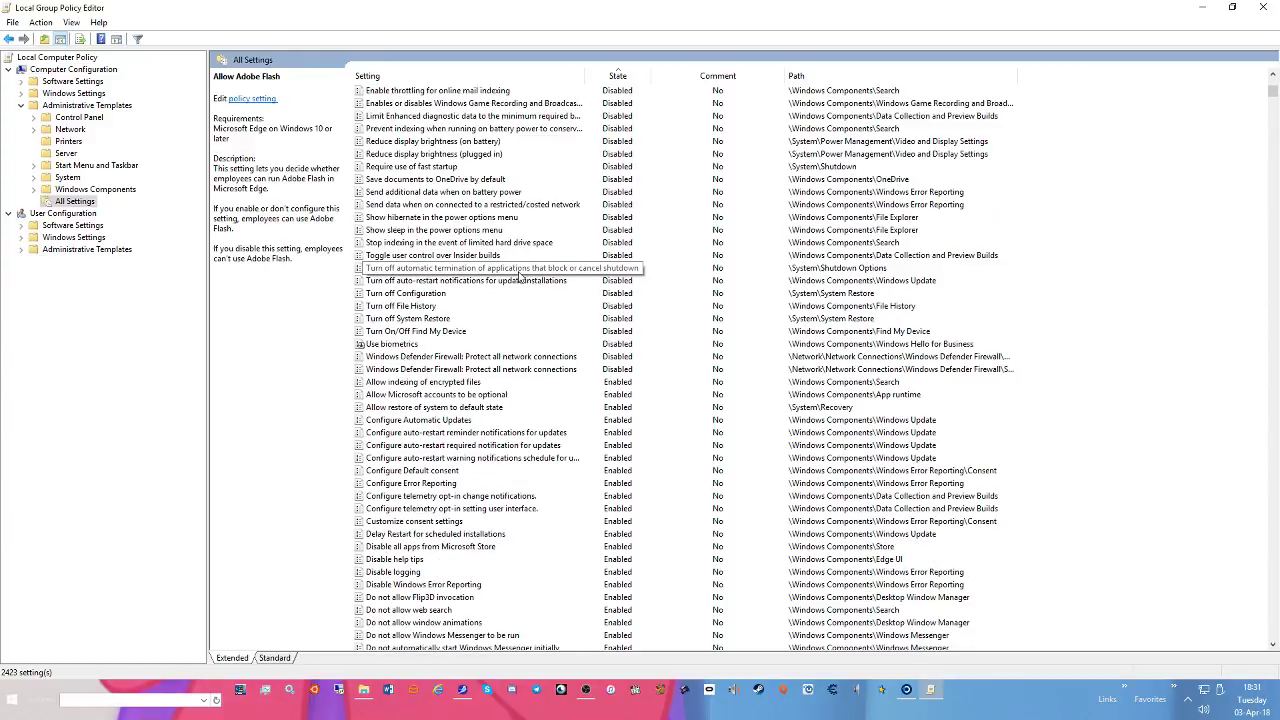
scroll(519, 277, "down", 6)
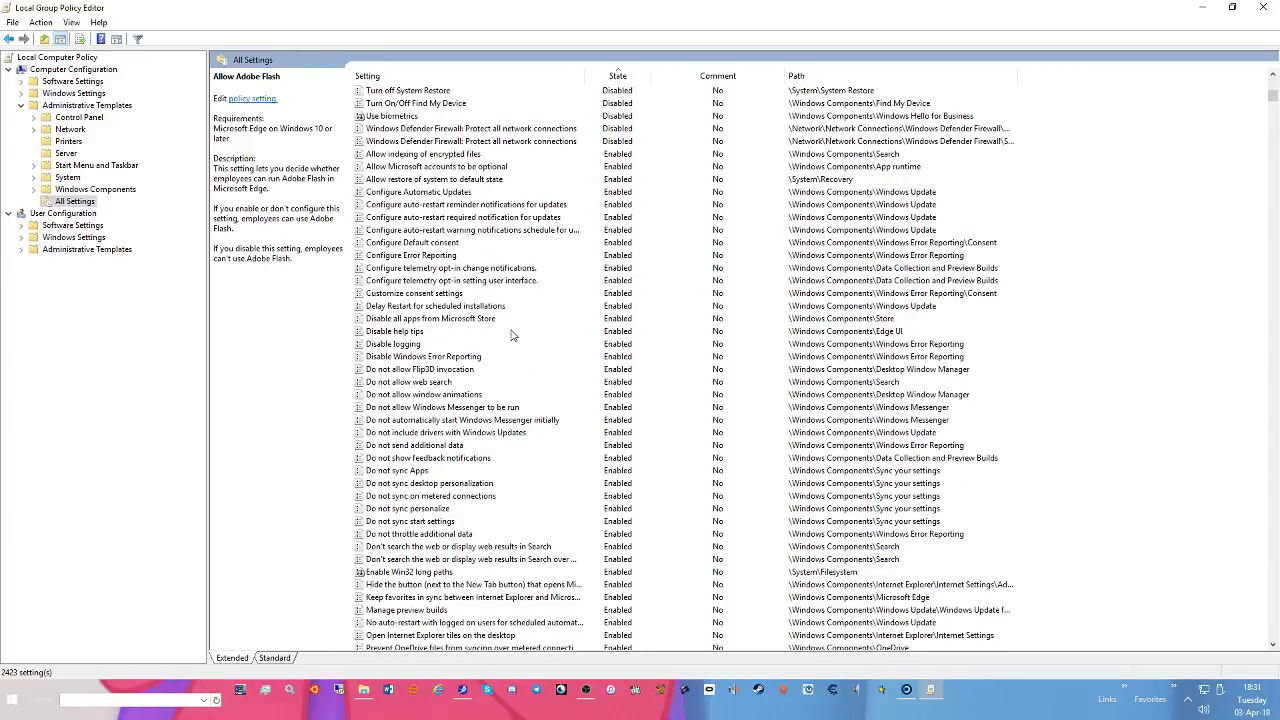
scroll(511, 335, "down", 1)
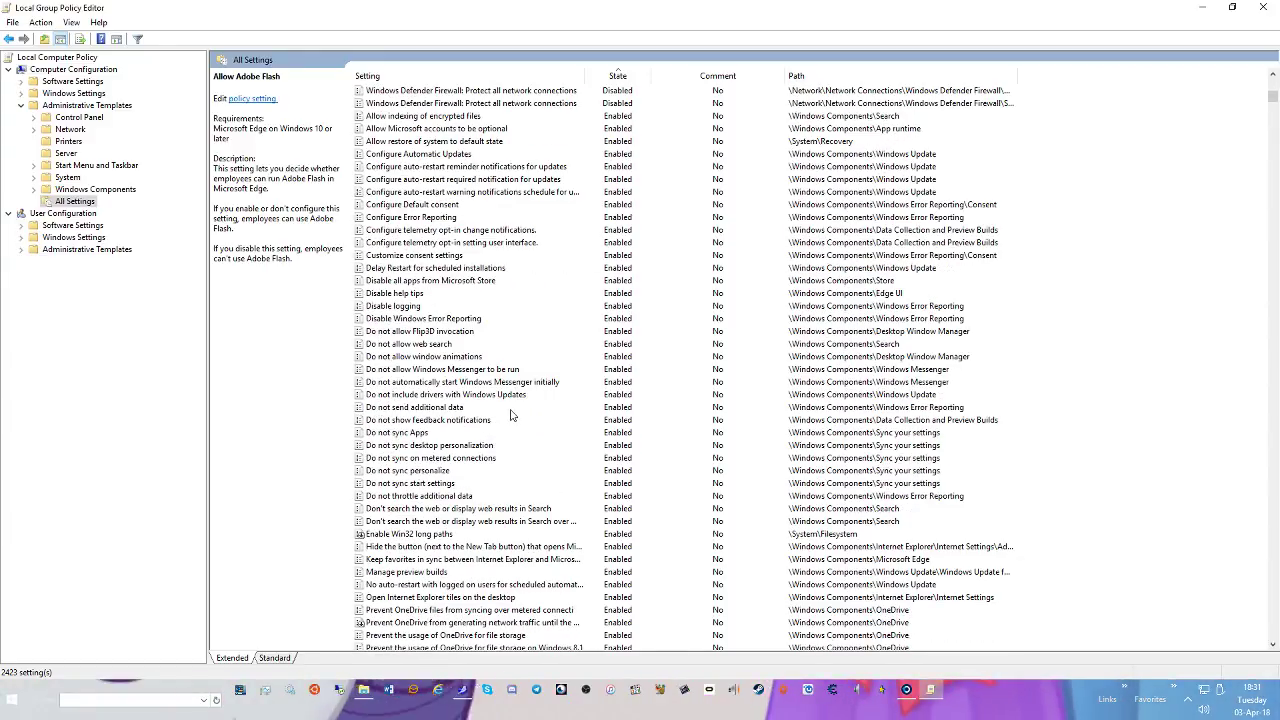
scroll(510, 414, "down", 5)
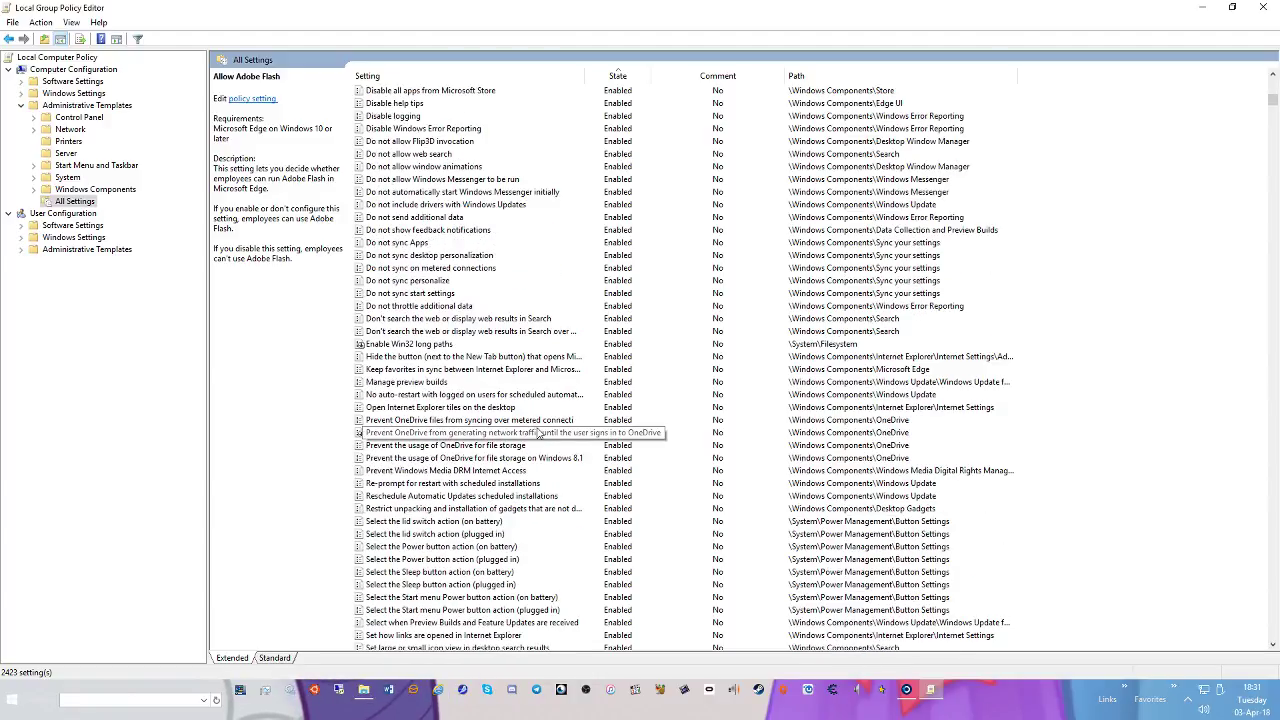
scroll(505, 418, "down", 4)
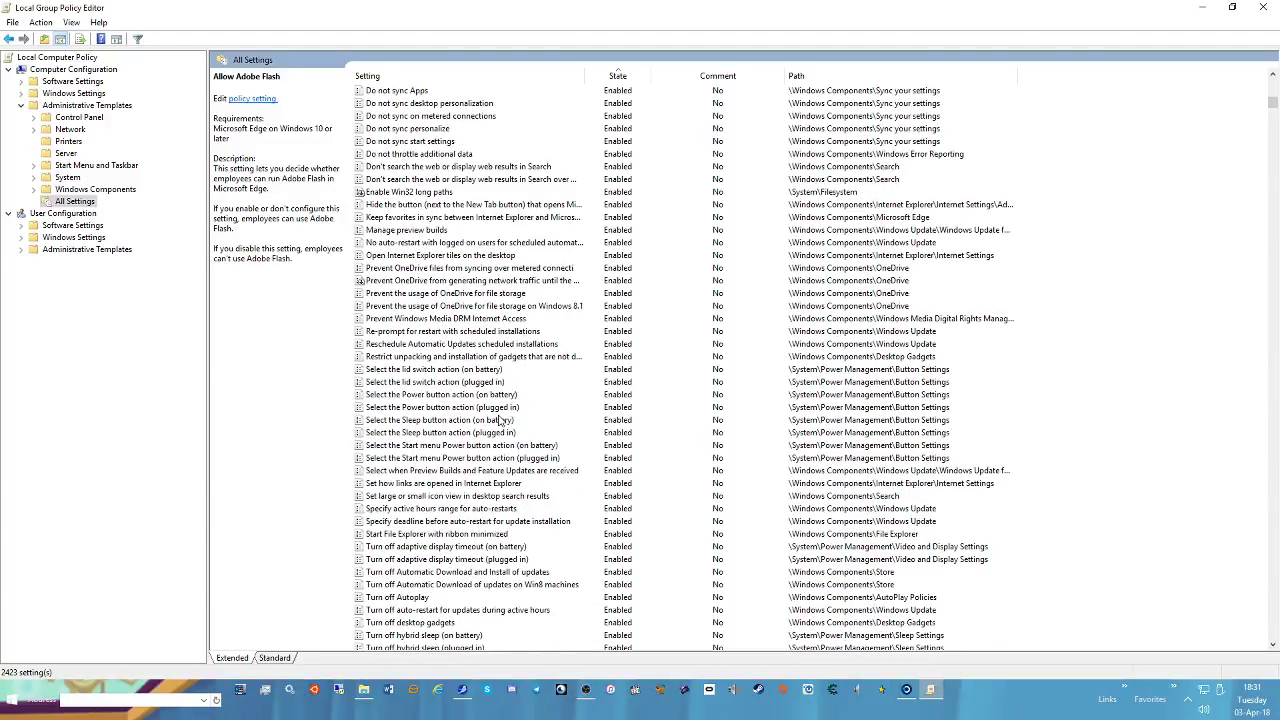
scroll(495, 465, "down", 4)
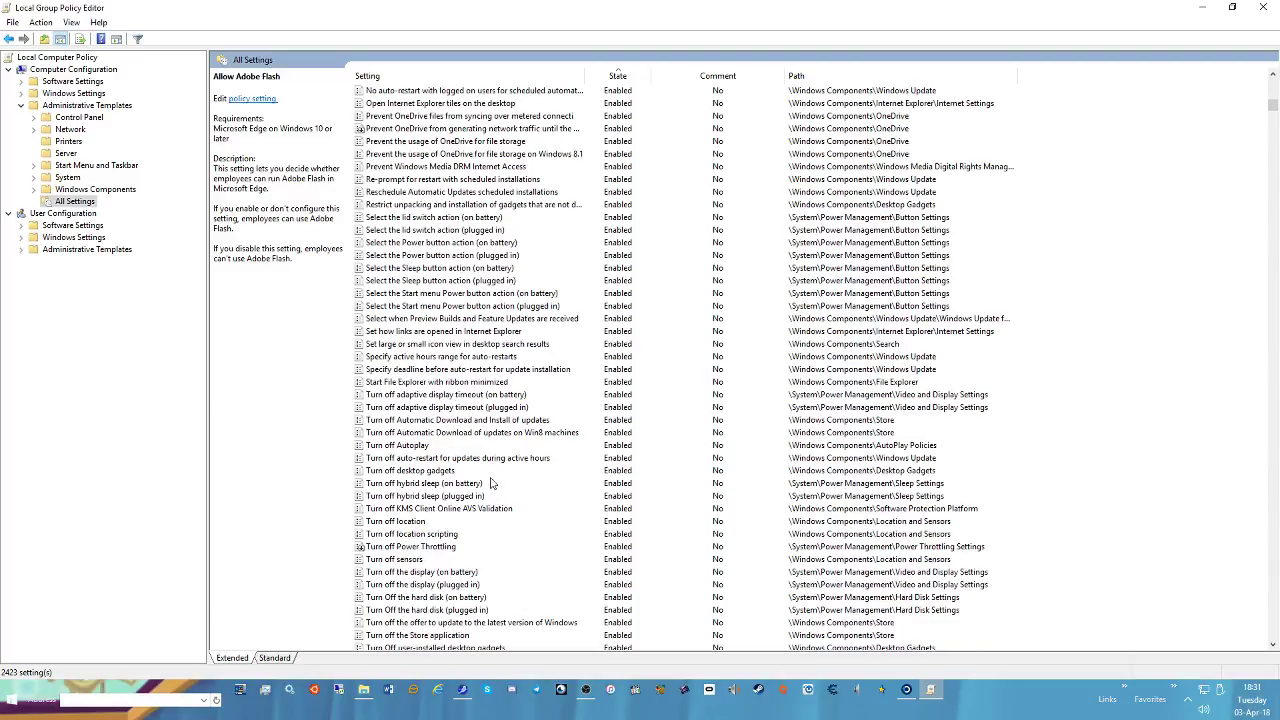
Examine the computer's Windows Components > File Explorer policies sorted by state, including the Previous Versions subfolder
left_click(40, 189)
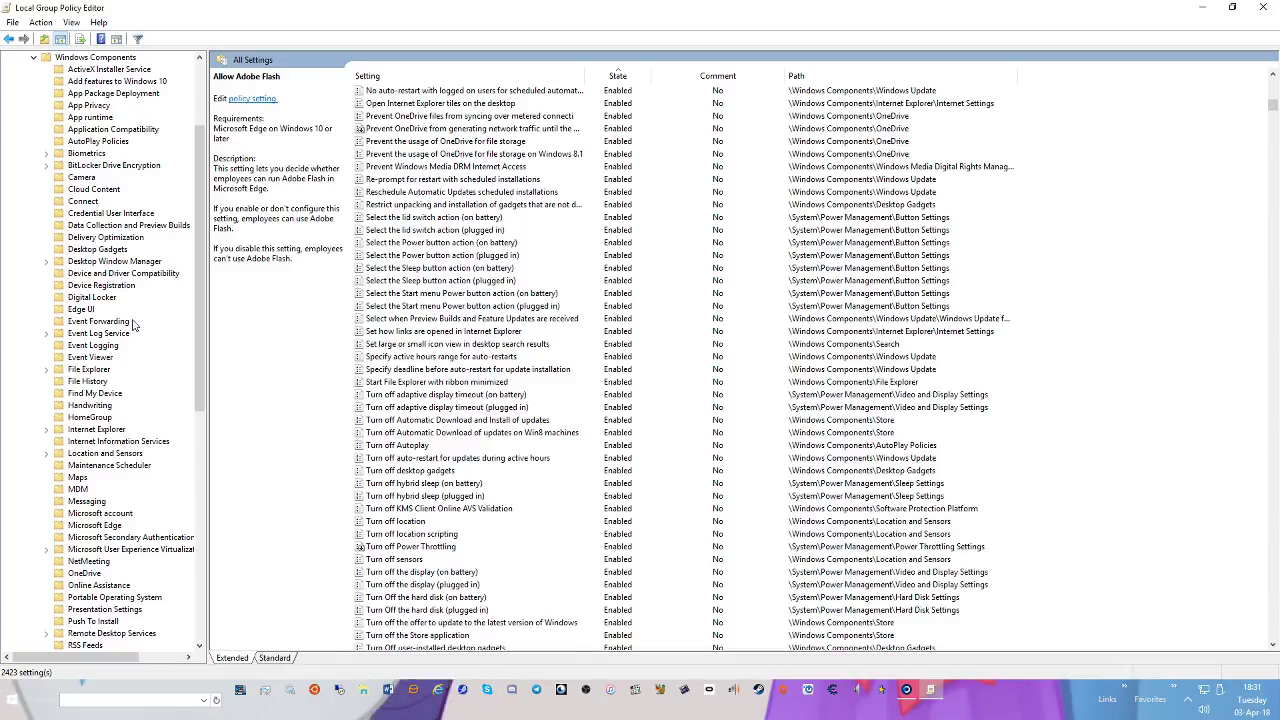
left_click(98, 369)
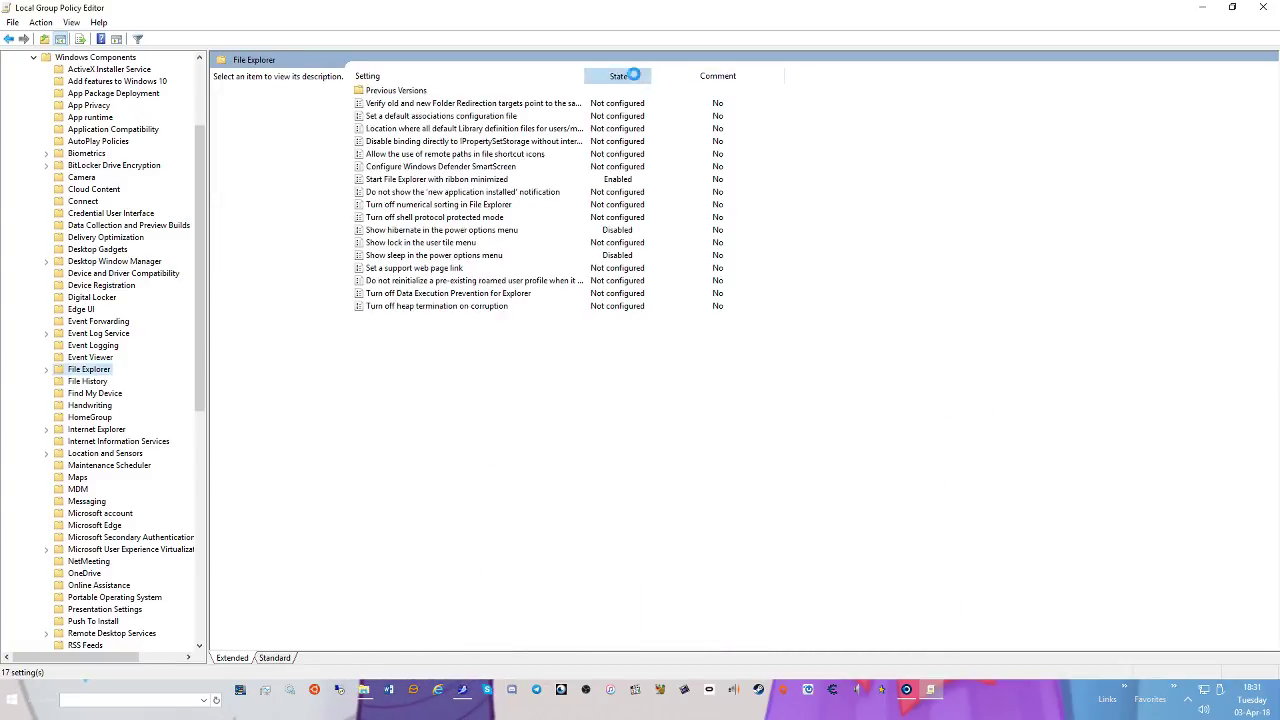
left_click(630, 76)
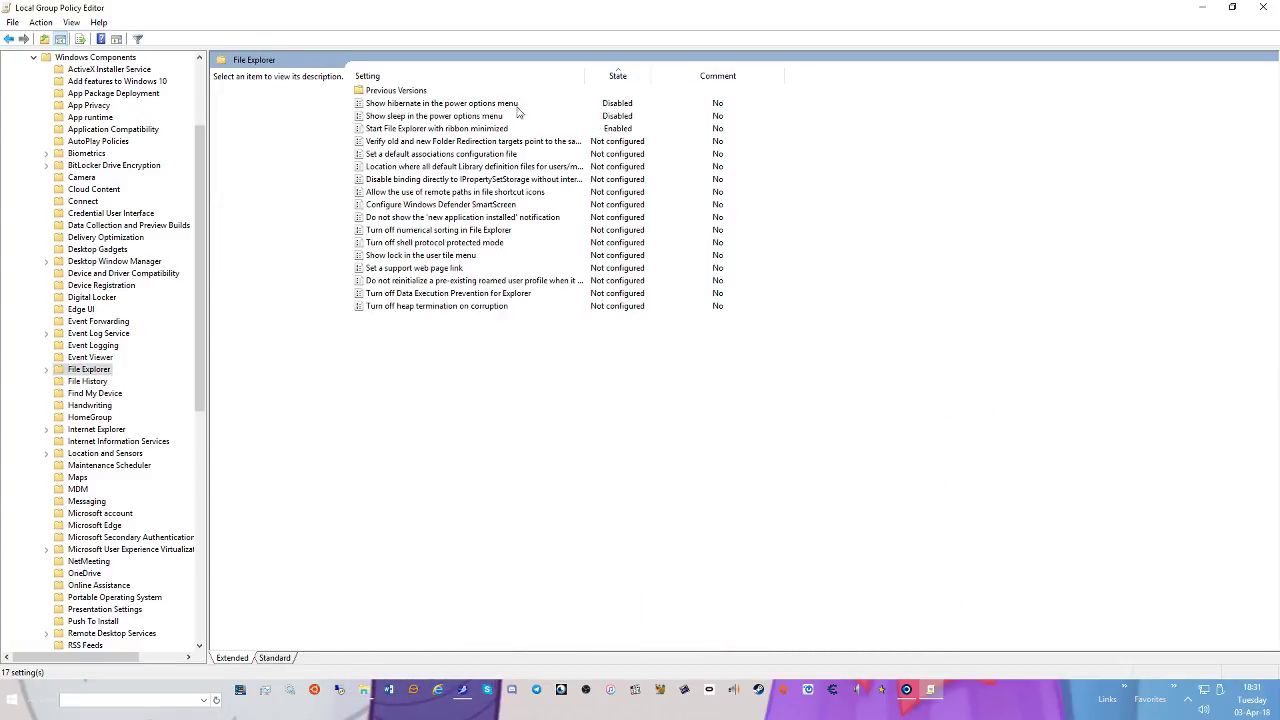
double_click(398, 91)
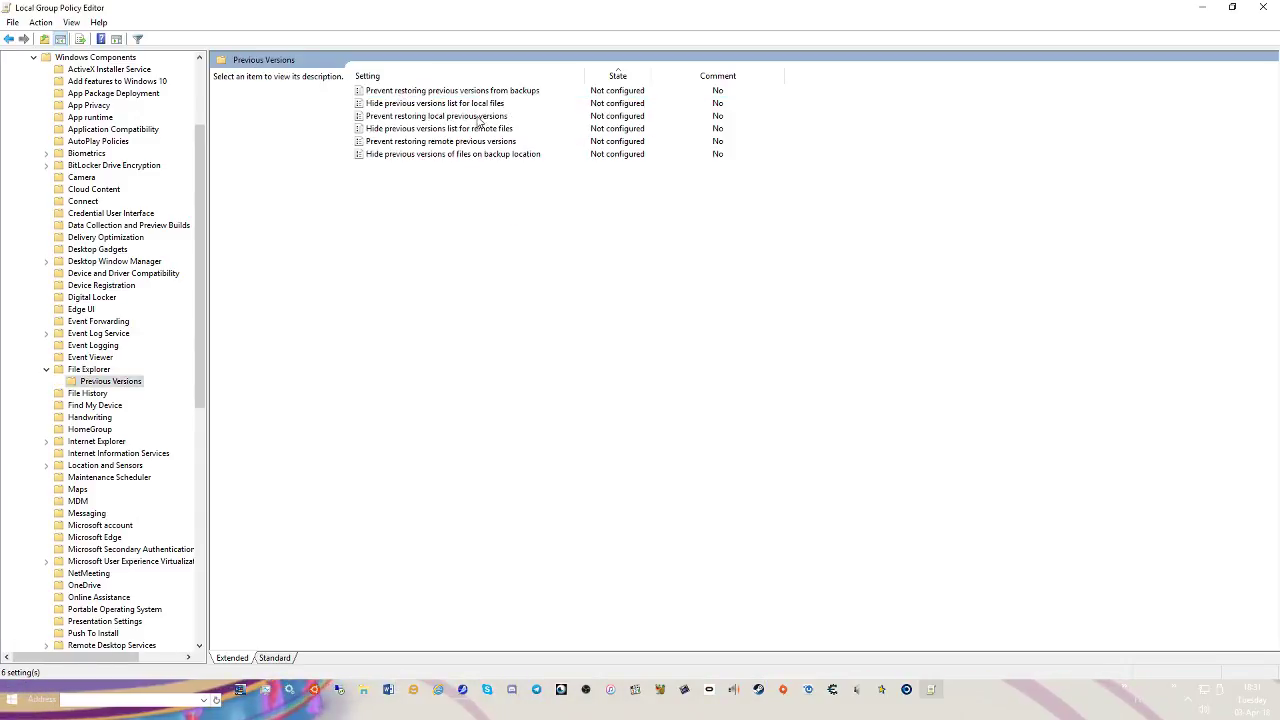
key("BackSpace")
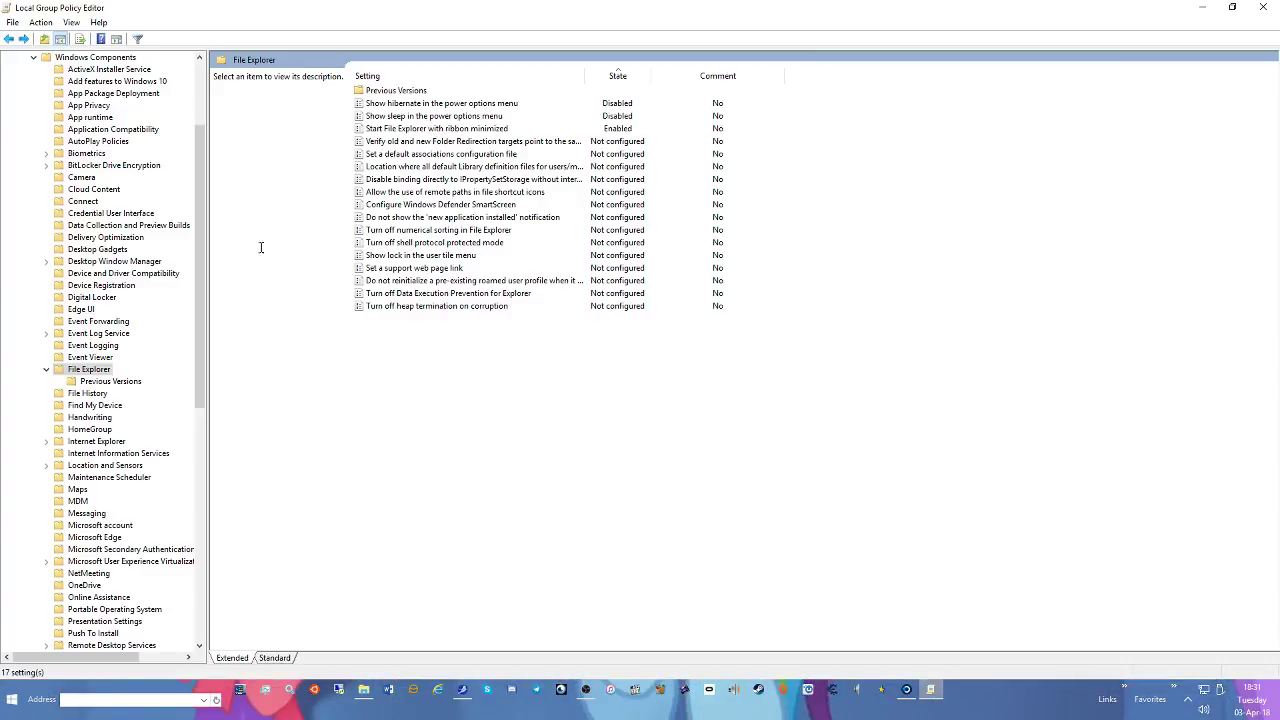
Examine the File Explorer policies under User Configuration > Administrative Templates > Windows Components, sorted by state
scroll(155, 323, "down", 14)
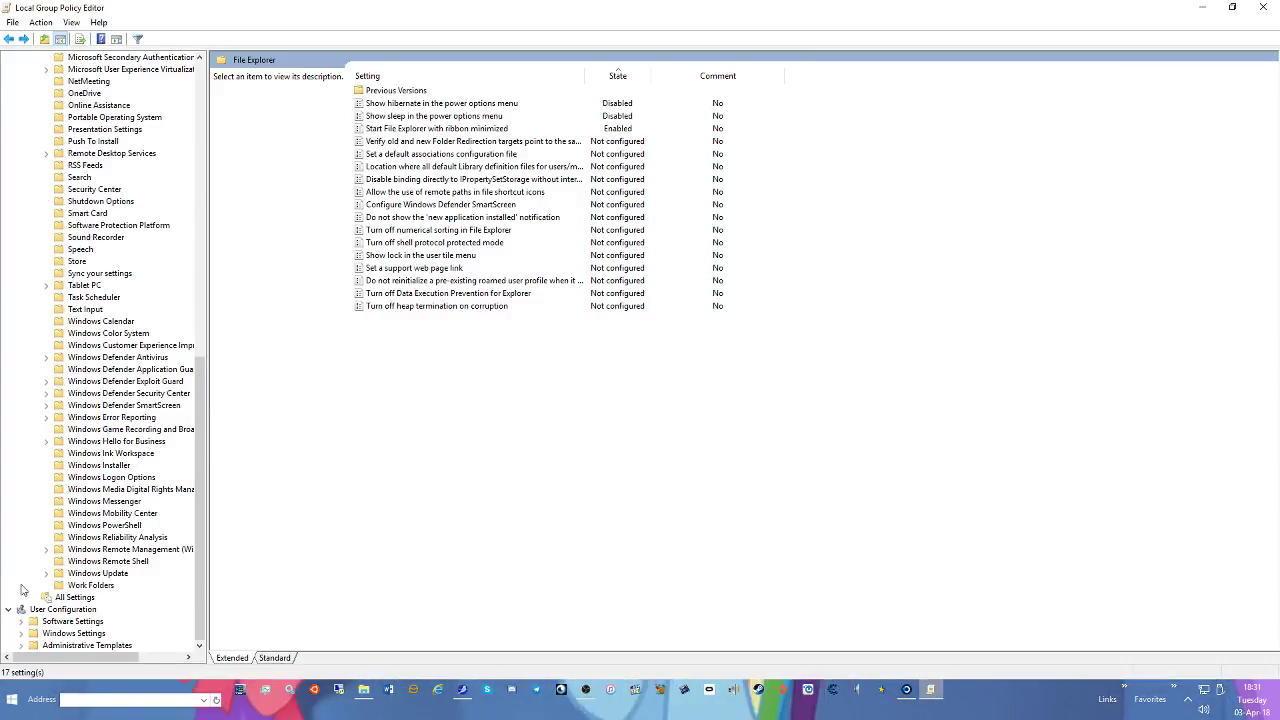
left_click(22, 645)
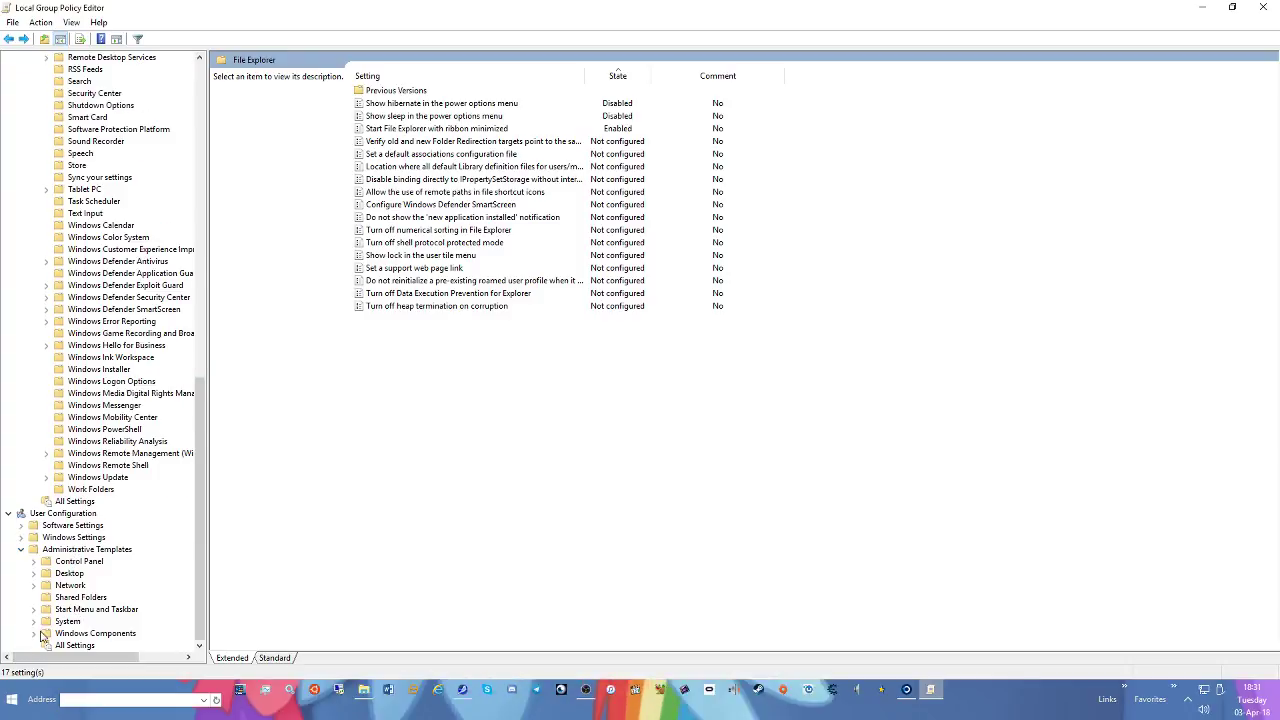
left_click(34, 634)
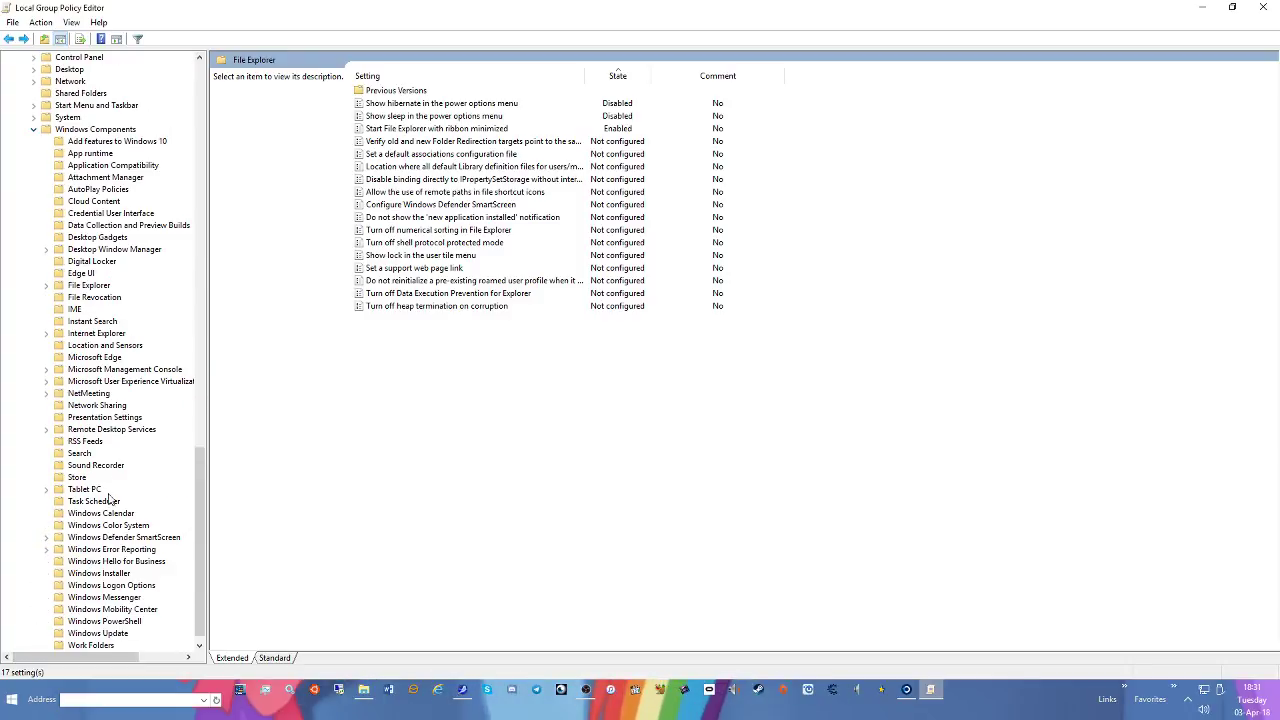
left_click(88, 285)
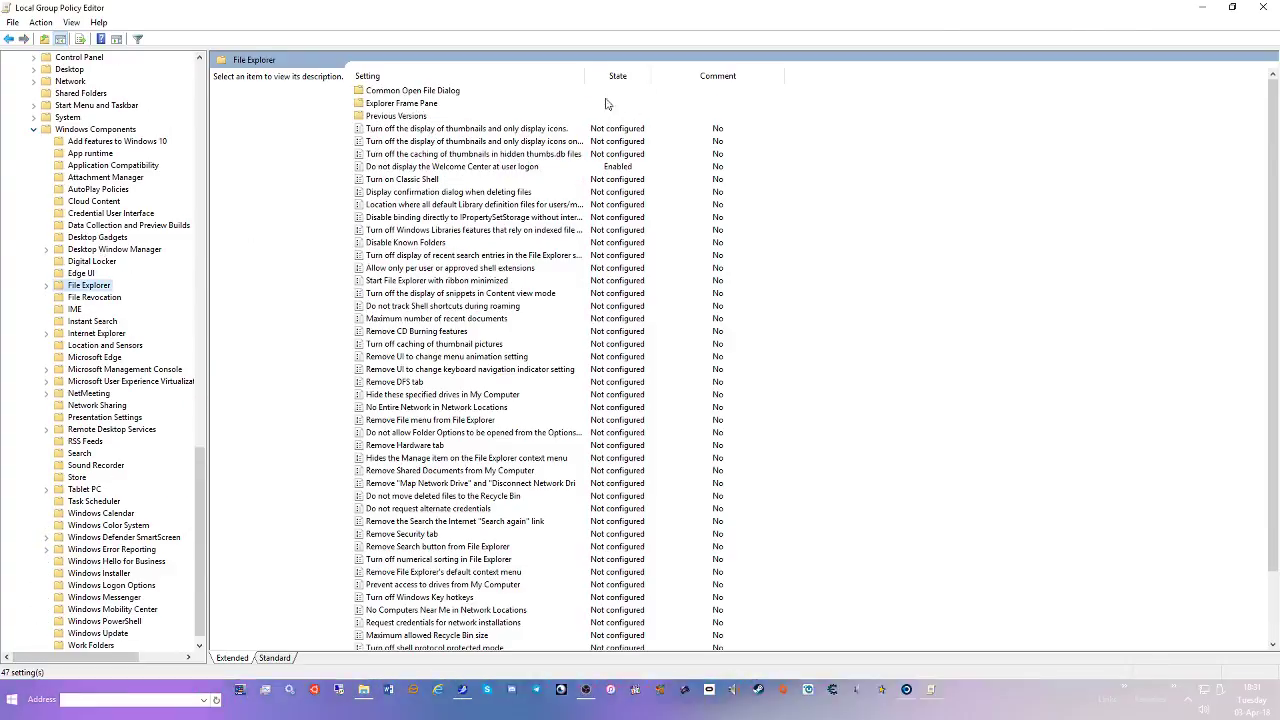
left_click(595, 80)
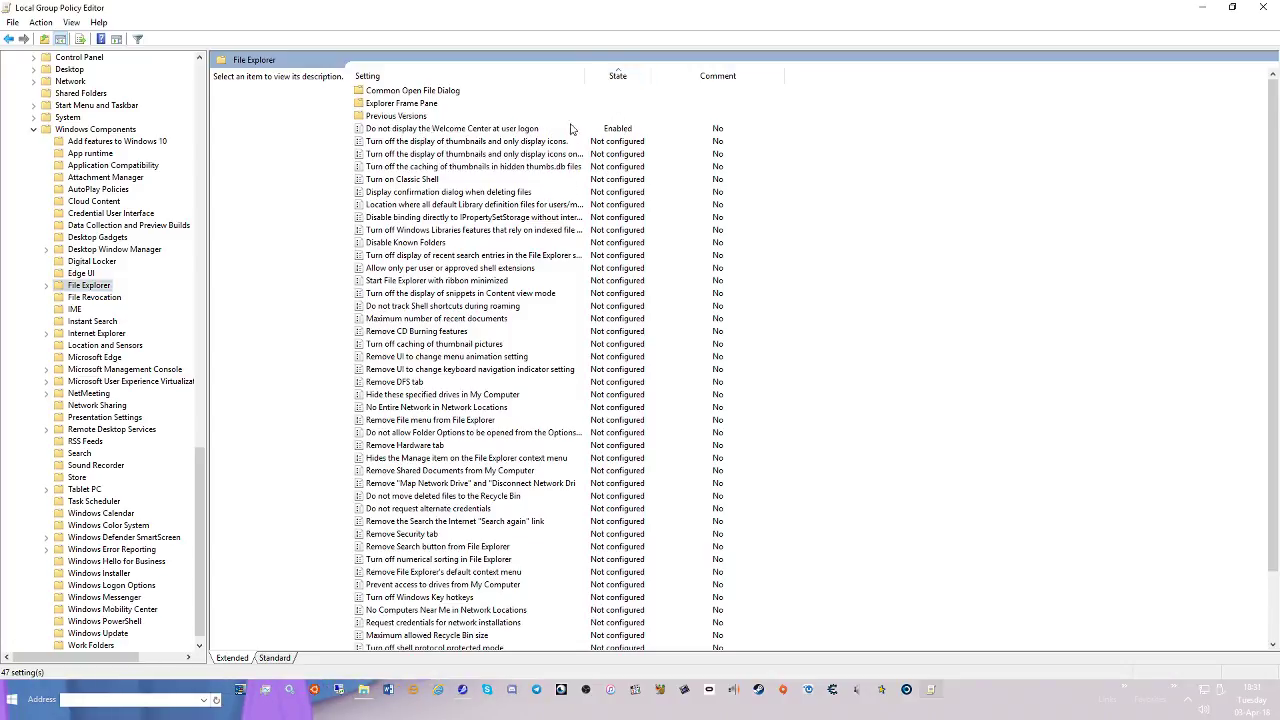
scroll(619, 413, "down", 2)
scroll(630, 420, "up", 2)
scroll(512, 470, "down", 2)
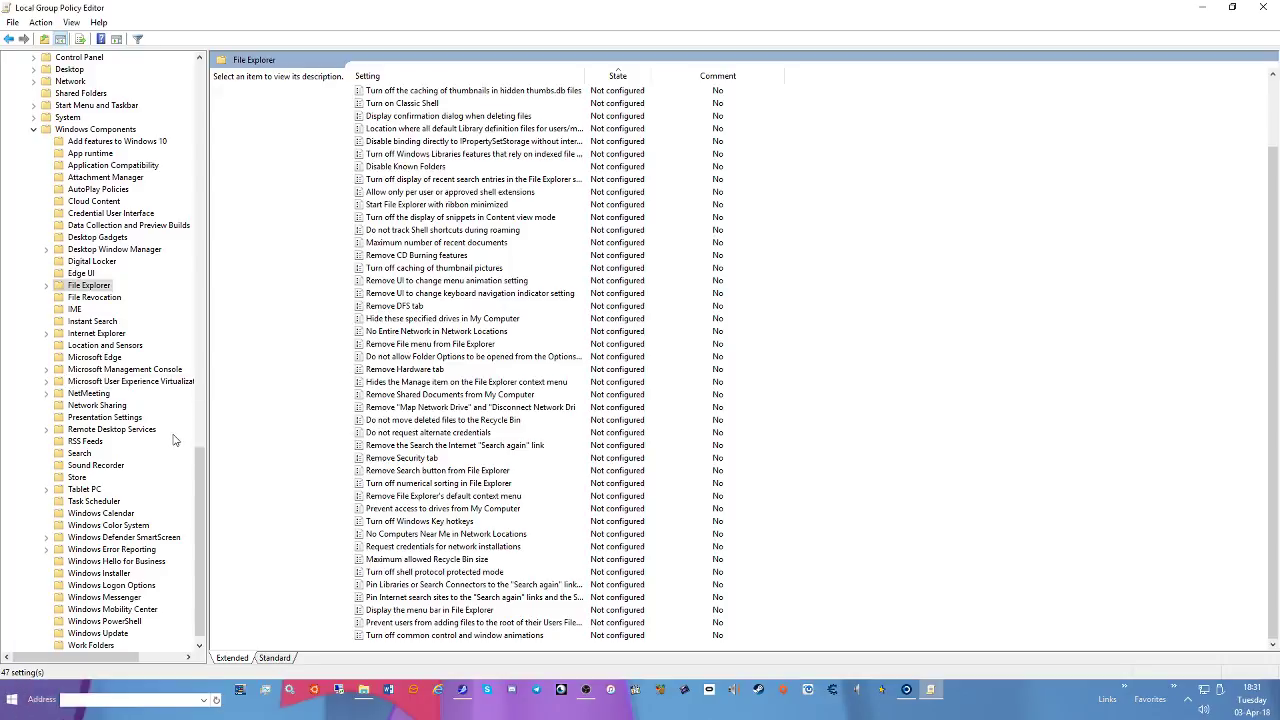
Open All Settings under the computer's Administrative Templates and examine the disabled policies
scroll(174, 440, "up", 14)
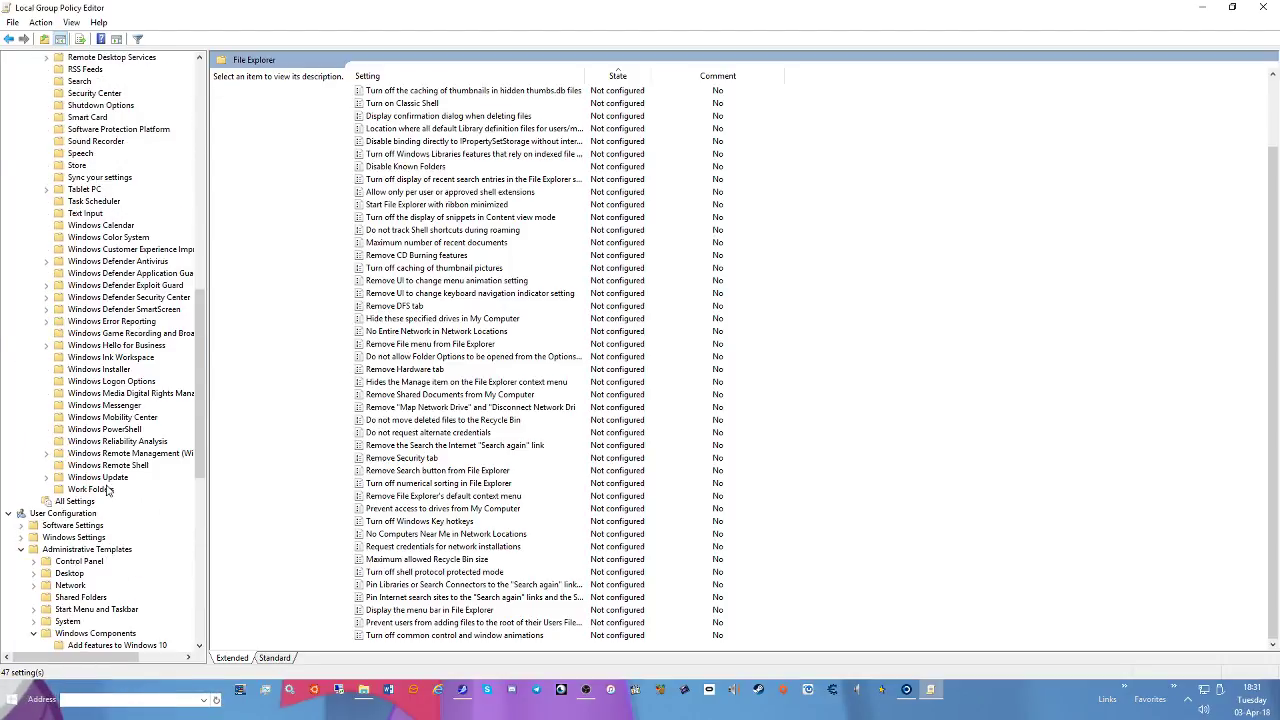
left_click(68, 503)
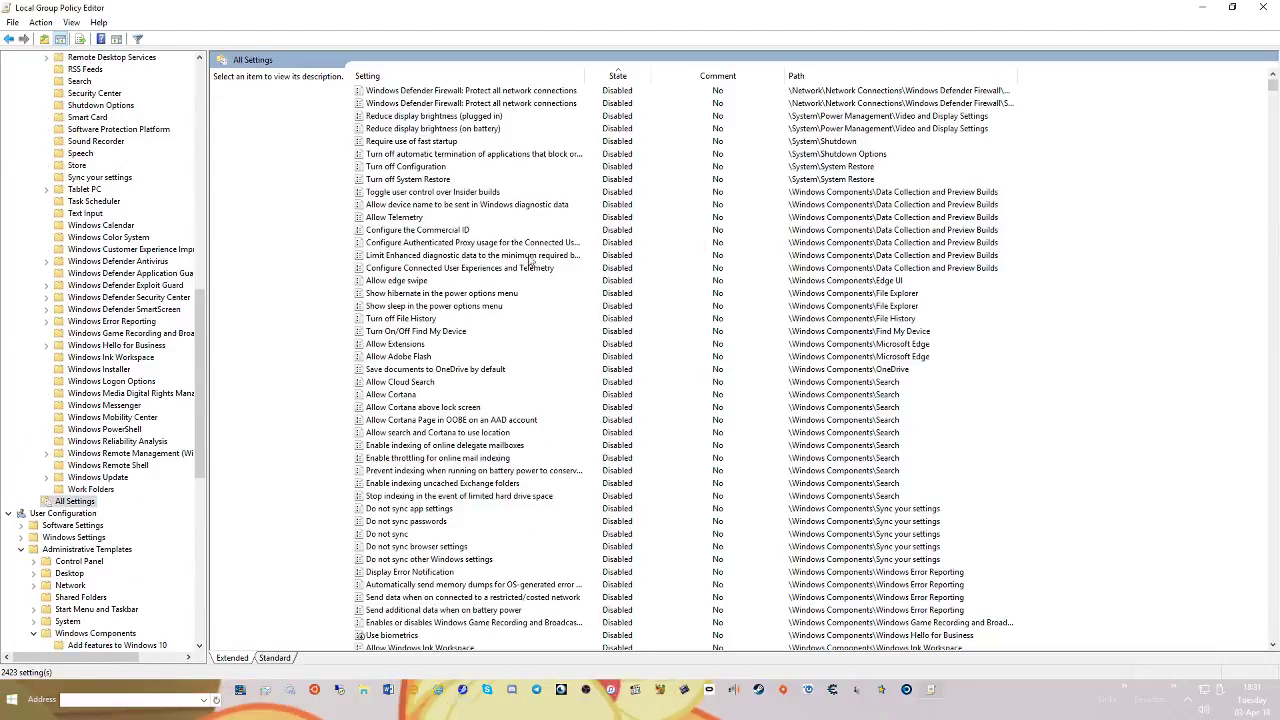
scroll(562, 303, "down", 4)
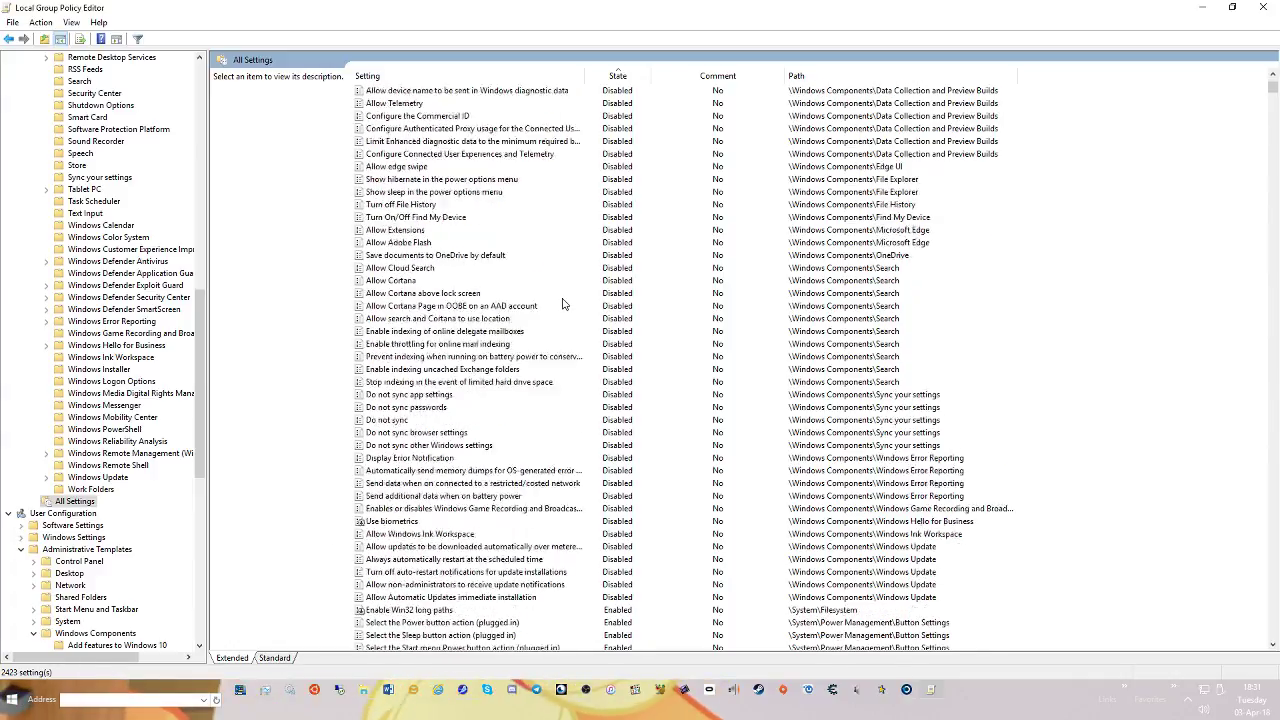
scroll(562, 300, "up", 4)
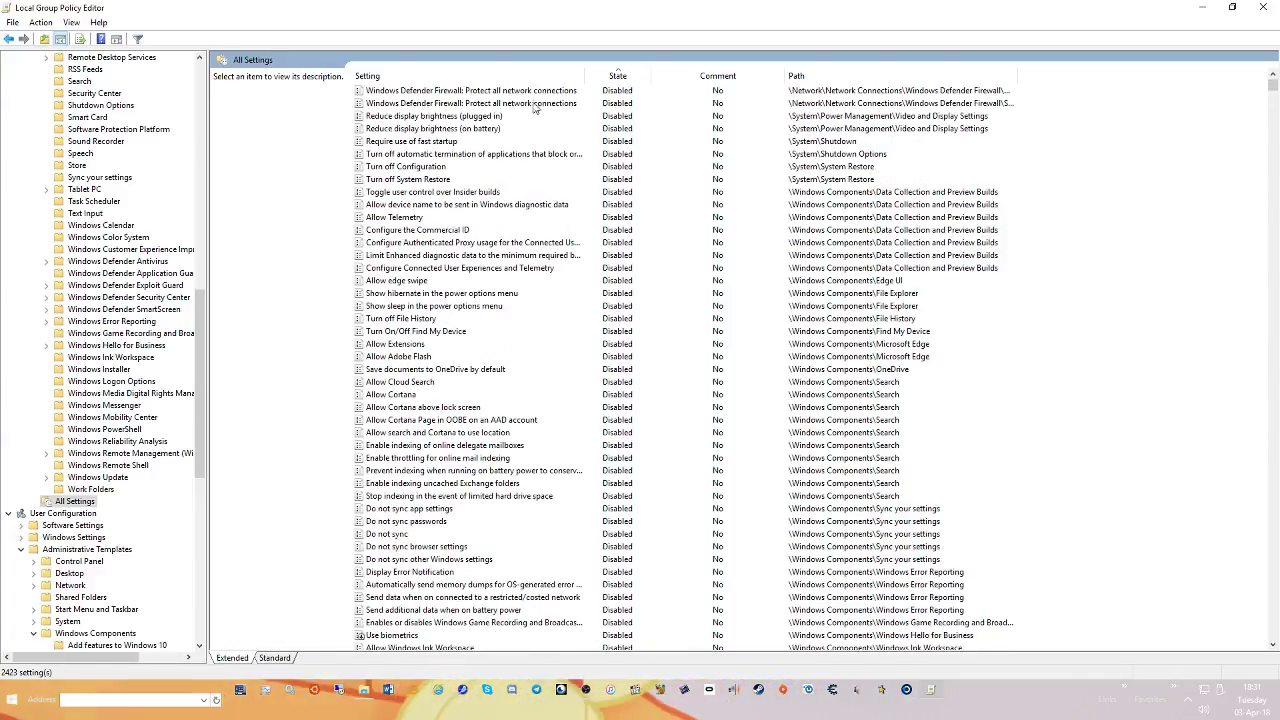
scroll(507, 326, "down", 6)
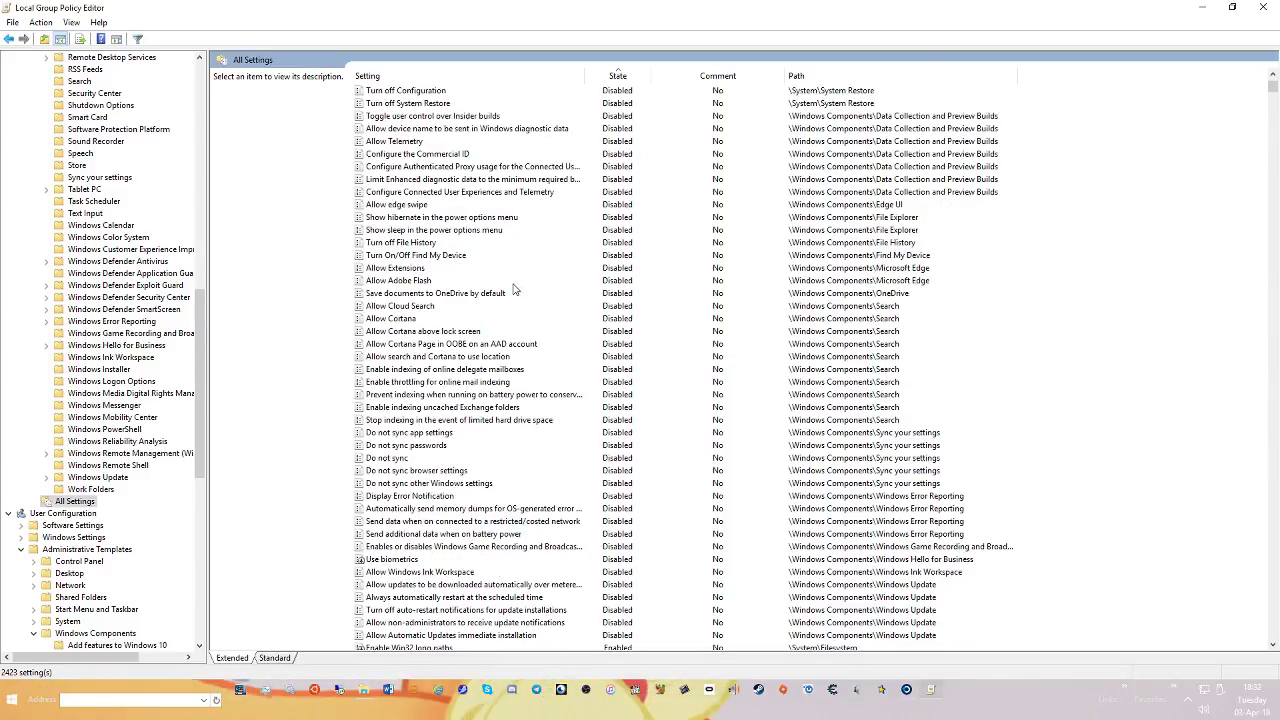
scroll(507, 330, "down", 8)
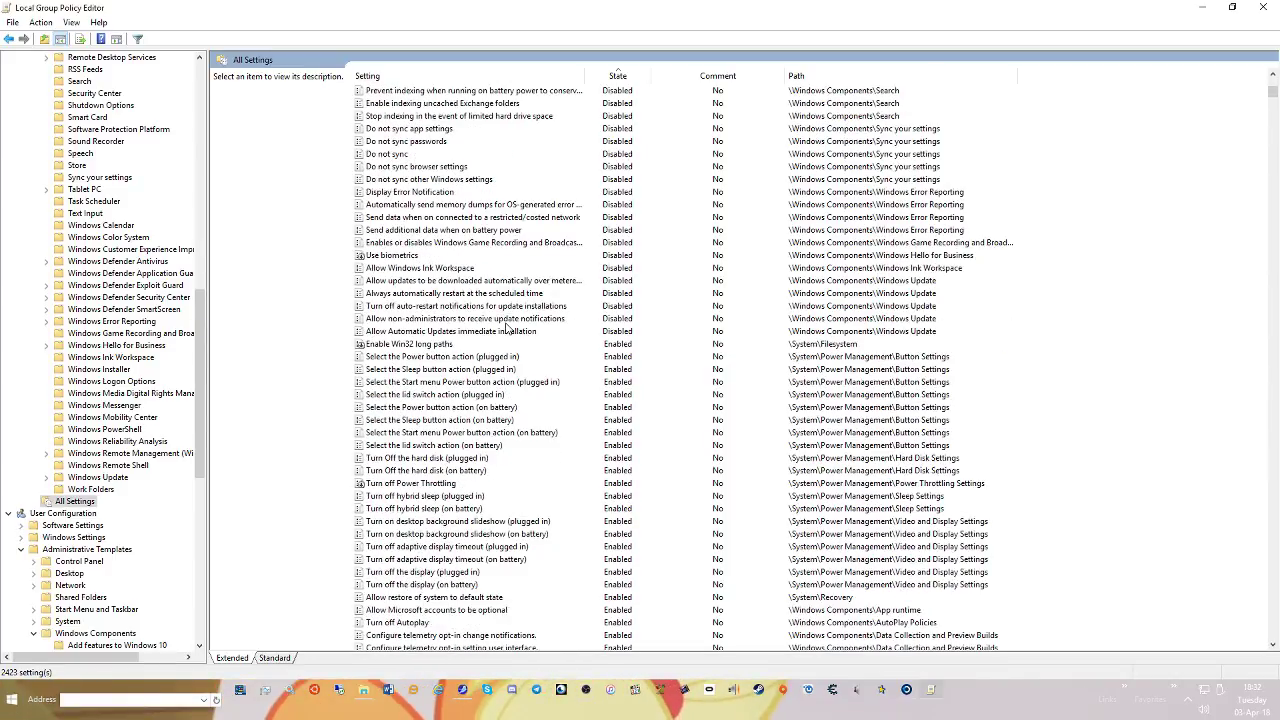
Examine the computer's enabled policies, from Power Management through Windows Update, down to where the unconfigured ones begin
scroll(503, 343, "down", 4)
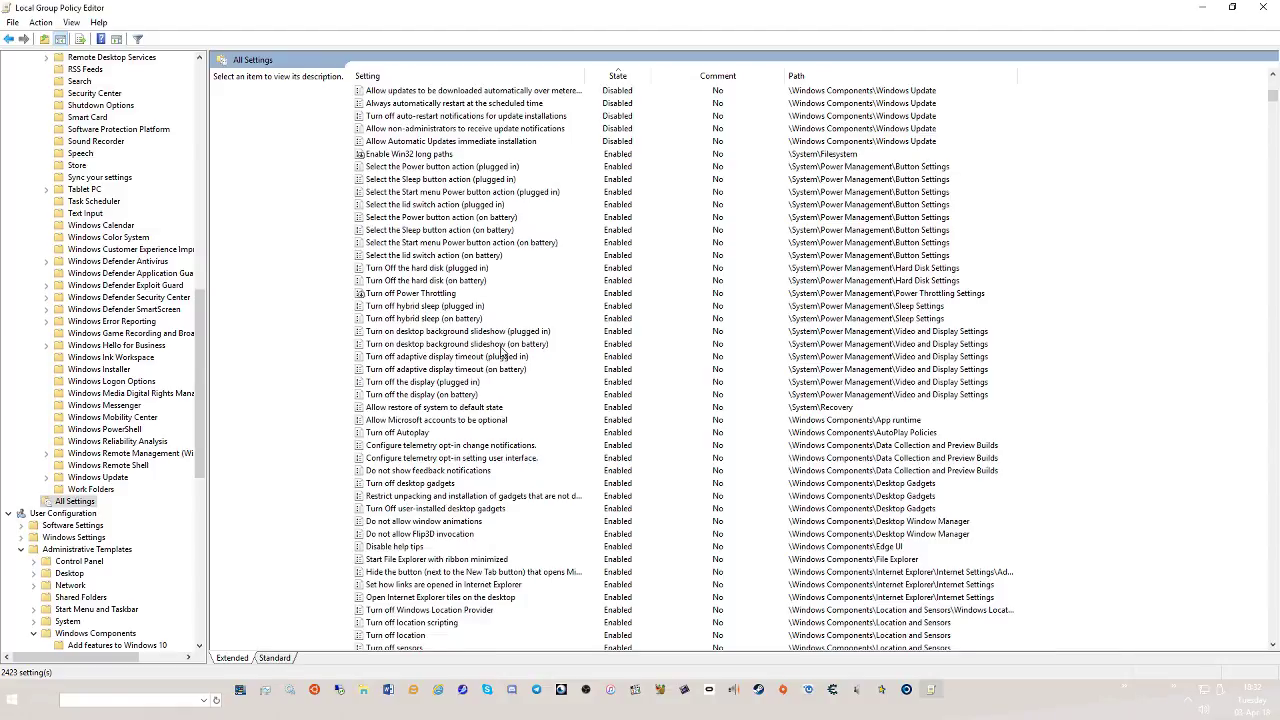
scroll(500, 365, "down", 5)
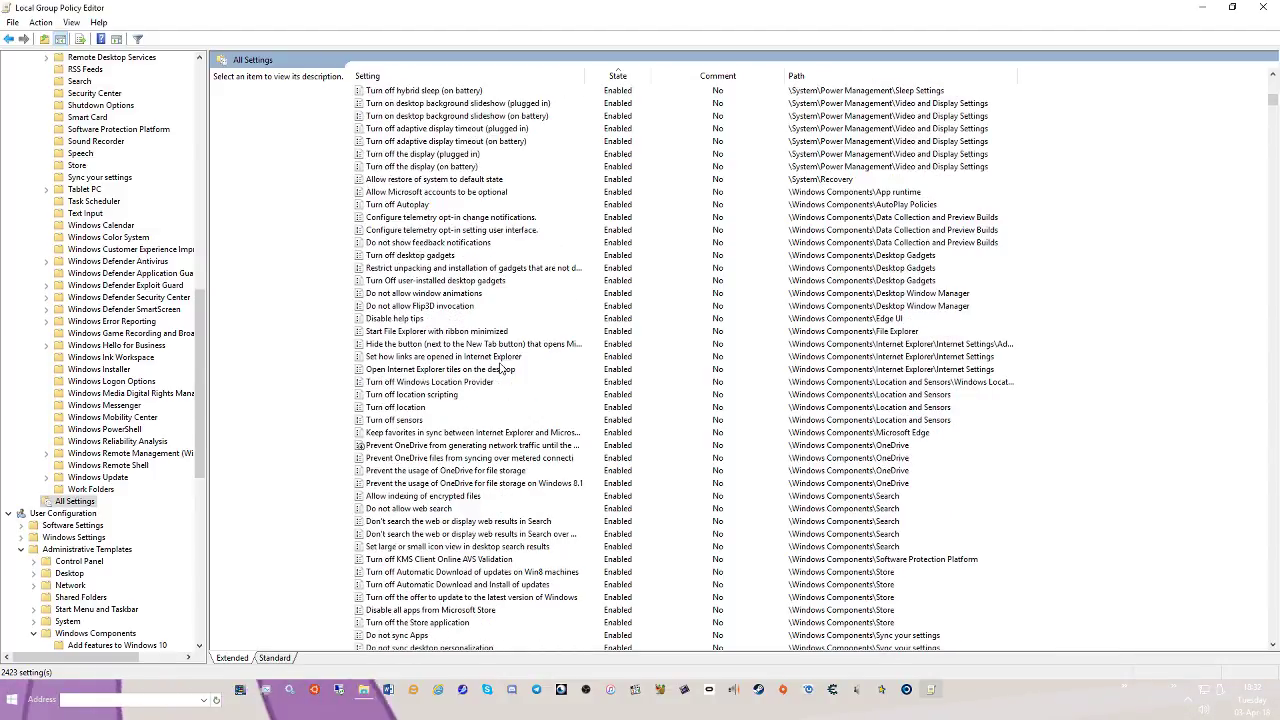
scroll(505, 382, "down", 3)
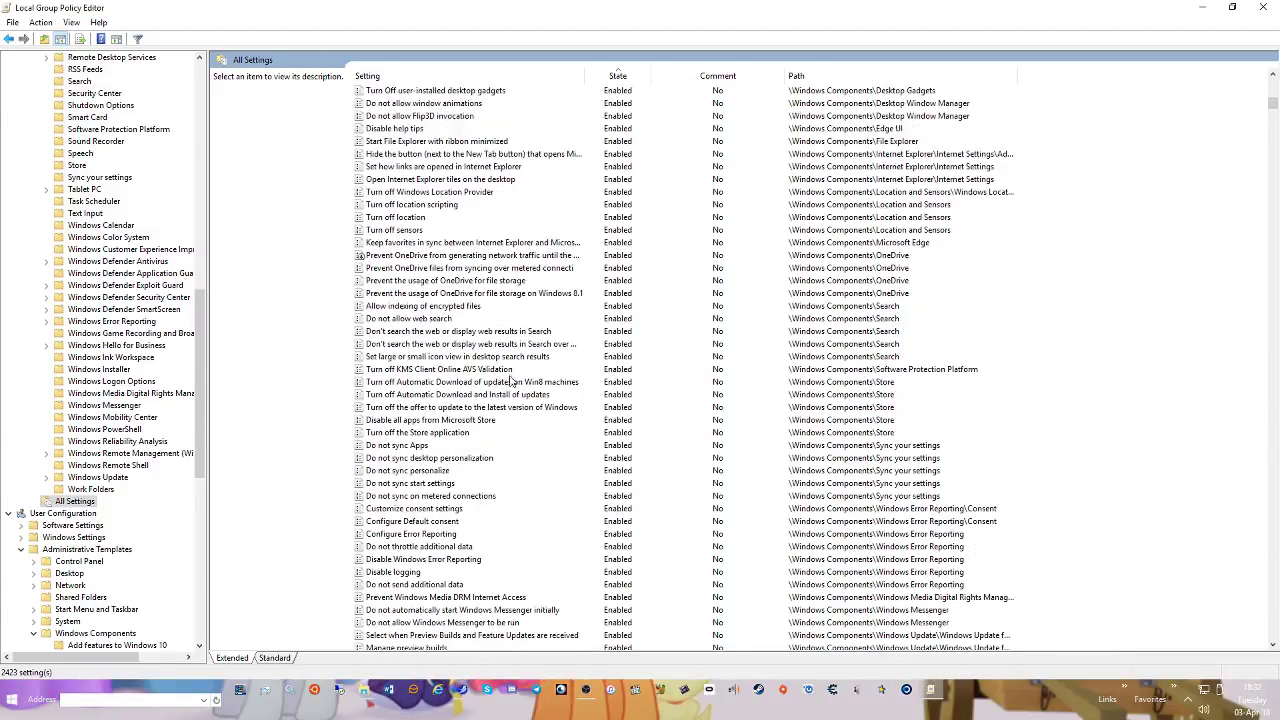
scroll(509, 475, "down", 2)
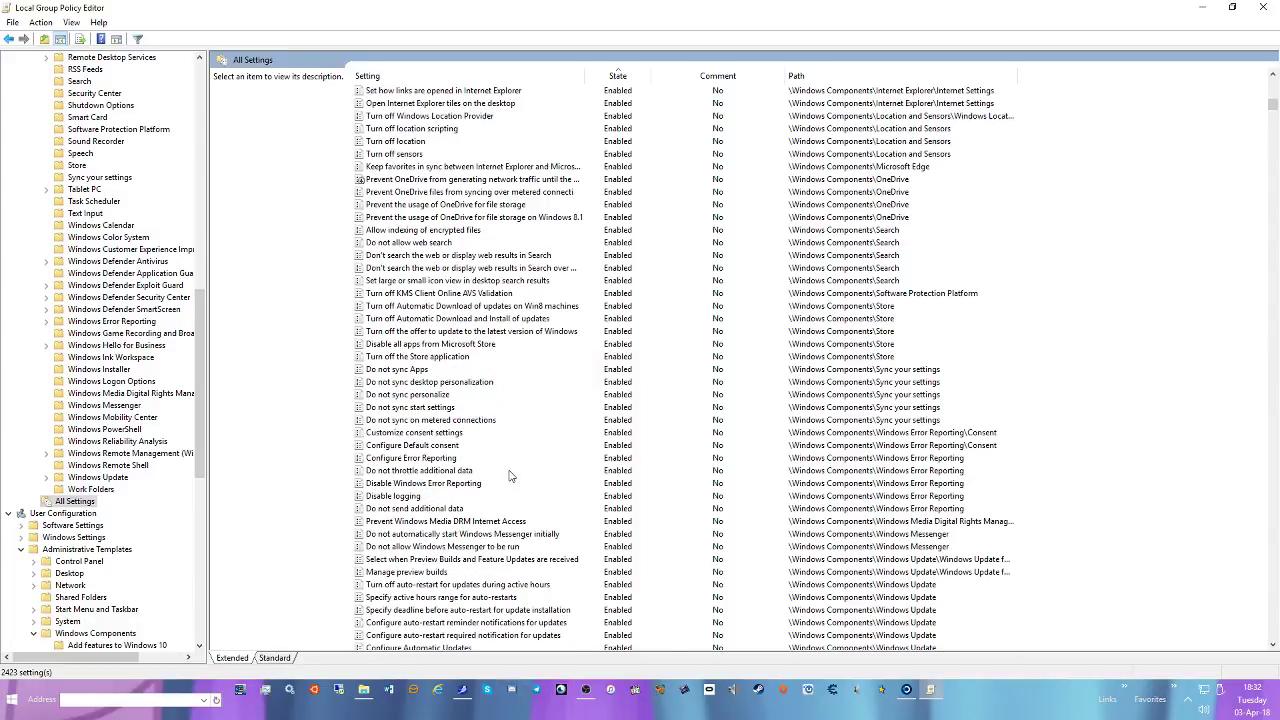
scroll(500, 472, "down", 1)
scroll(506, 473, "down", 1)
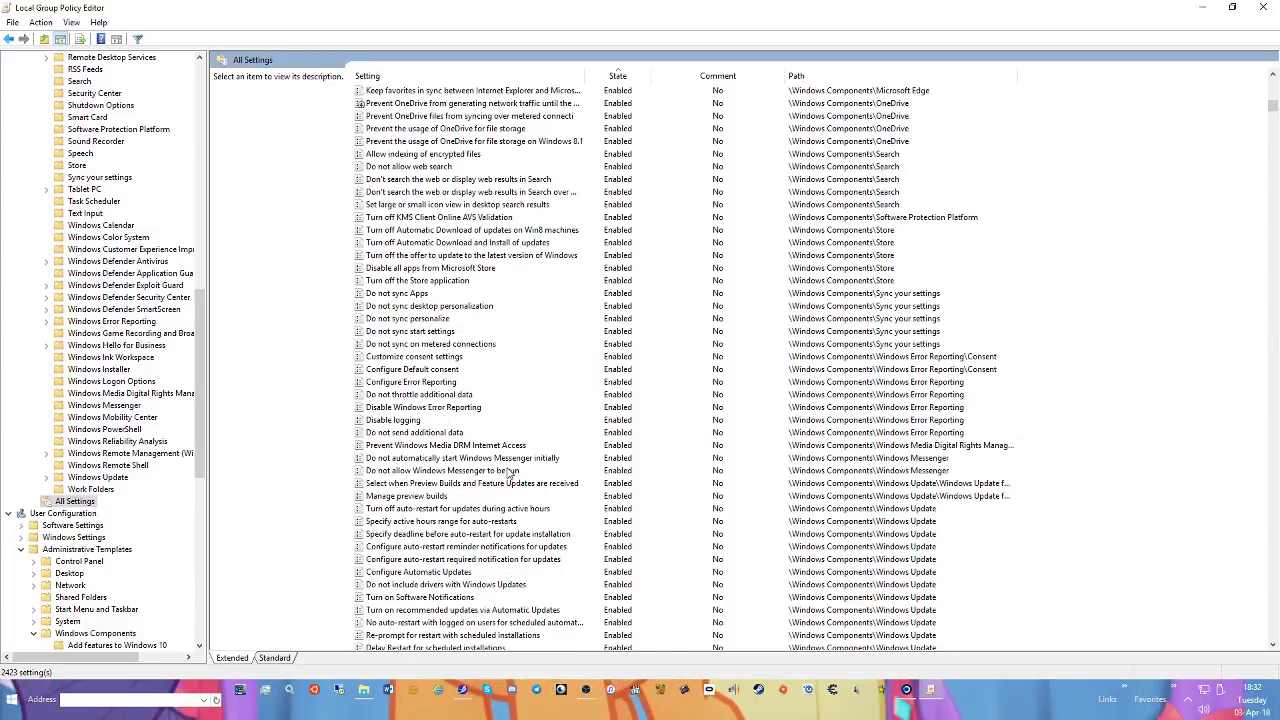
scroll(510, 472, "down", 3)
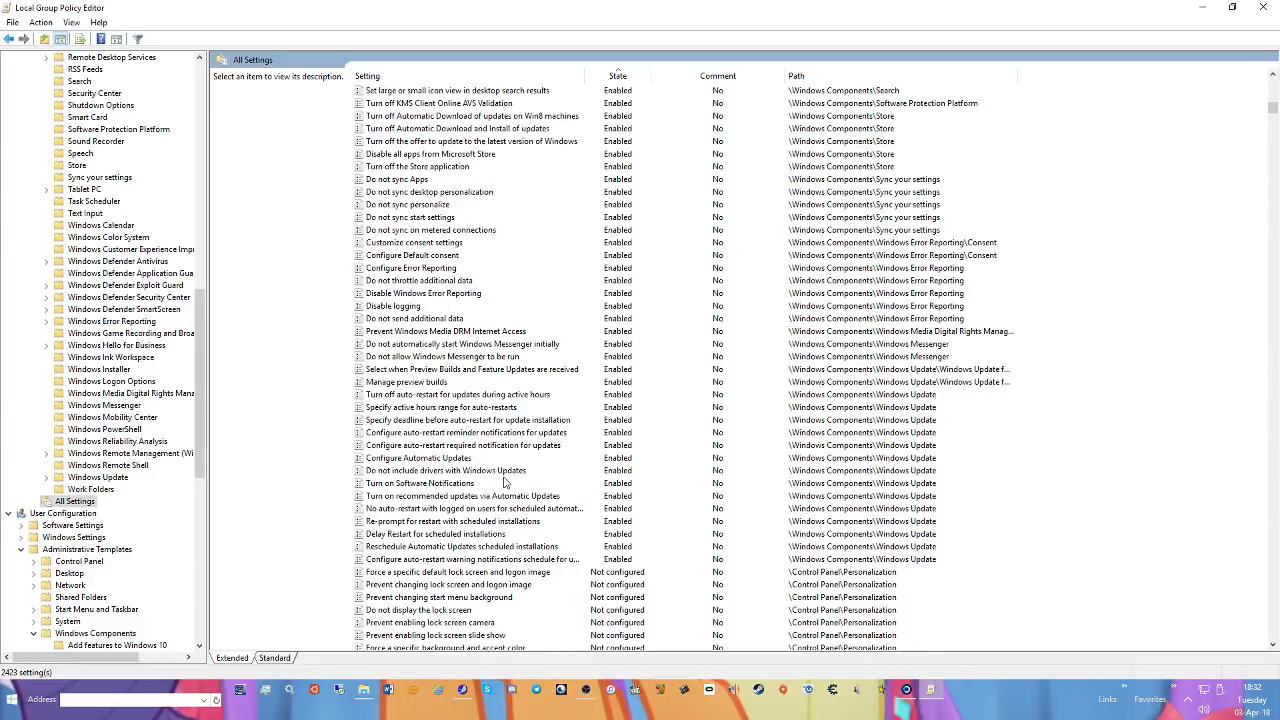
scroll(505, 483, "down", 2)
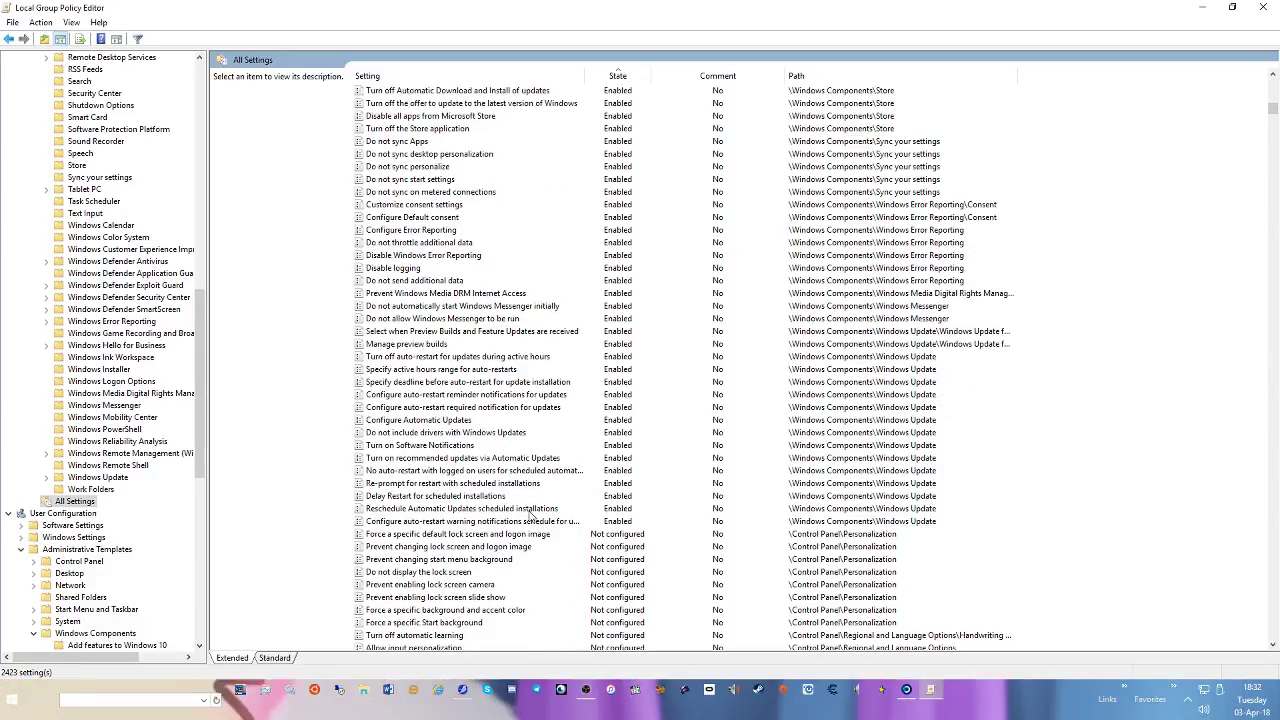
scroll(530, 518, "down", 5)
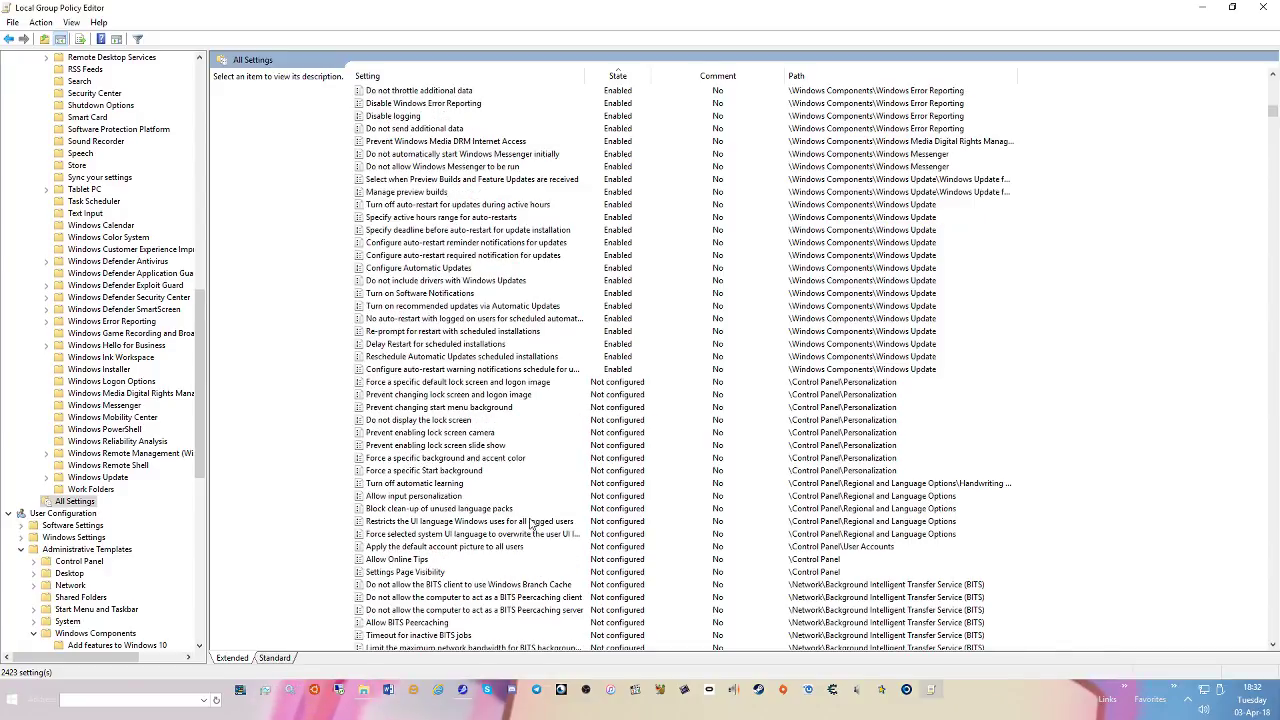
scroll(533, 522, "down", 1)
scroll(510, 490, "up", 6)
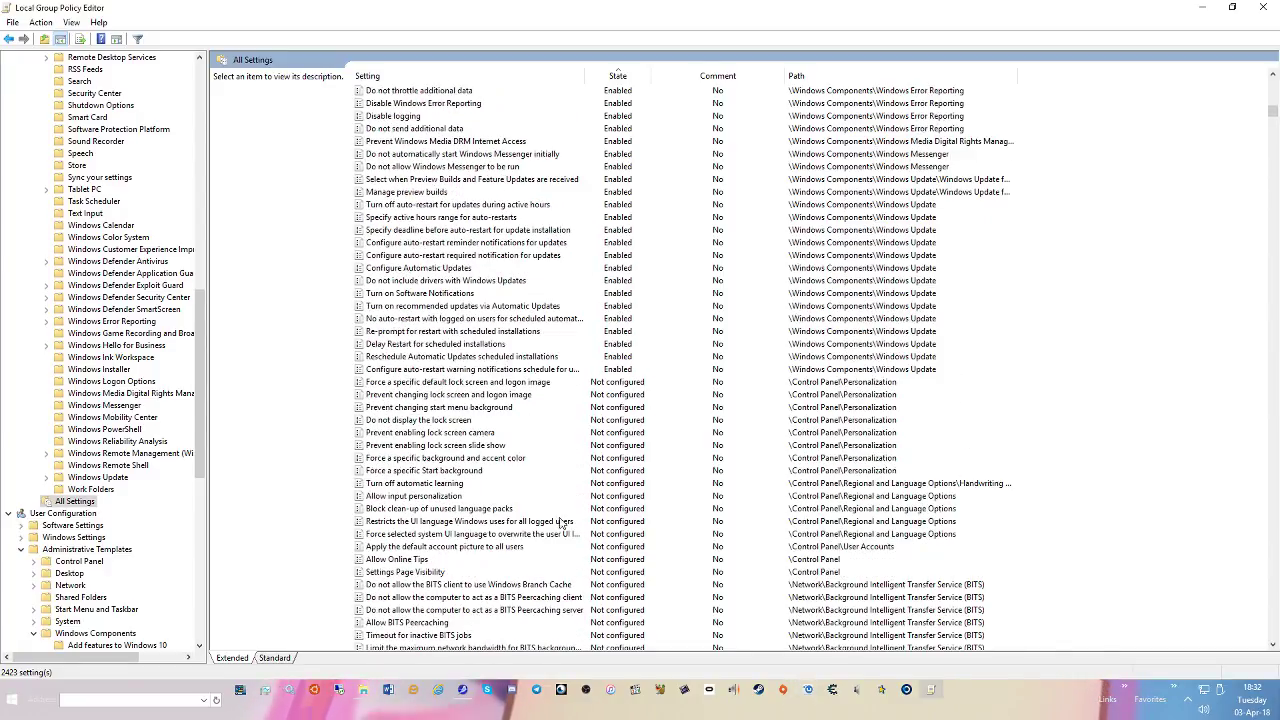
Select the Windows Update auto-restart warning notifications policy and review the enabled policies above it, back through Error Reporting, Store and OneDrive
left_click(533, 486)
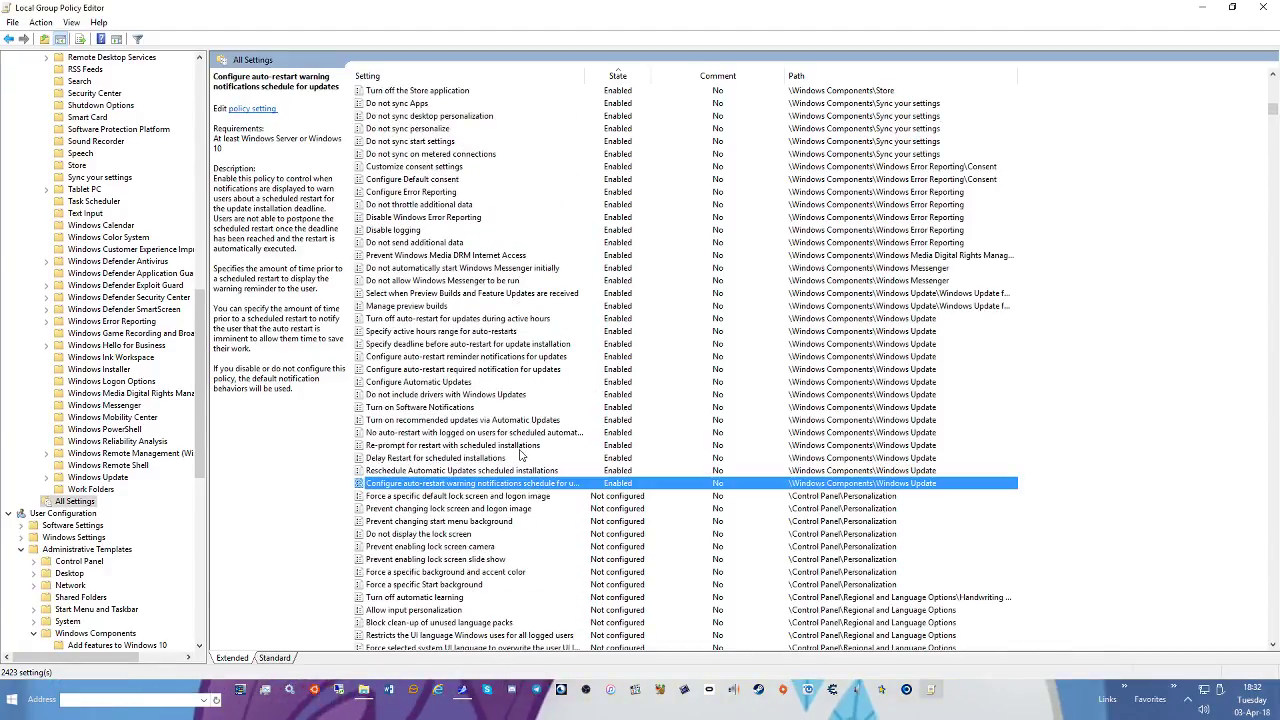
scroll(462, 477, "up", 1)
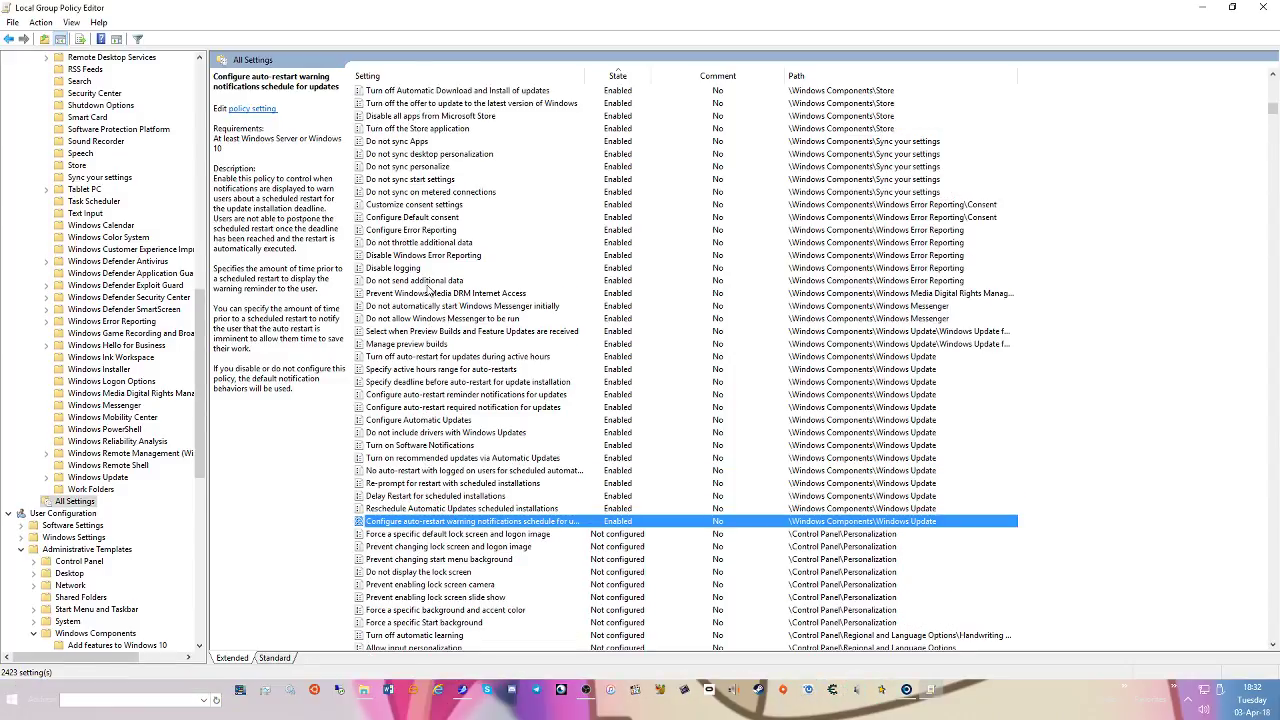
scroll(430, 288, "up", 1)
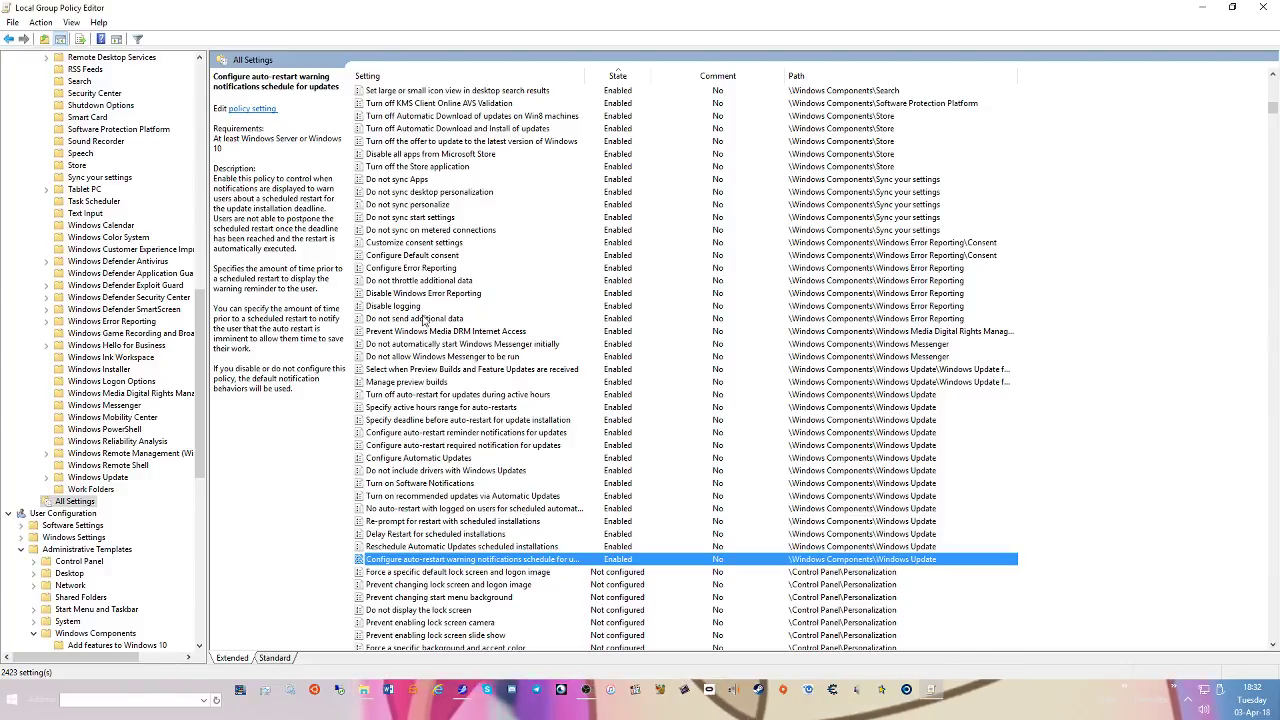
scroll(421, 322, "up", 1)
scroll(424, 263, "up", 1)
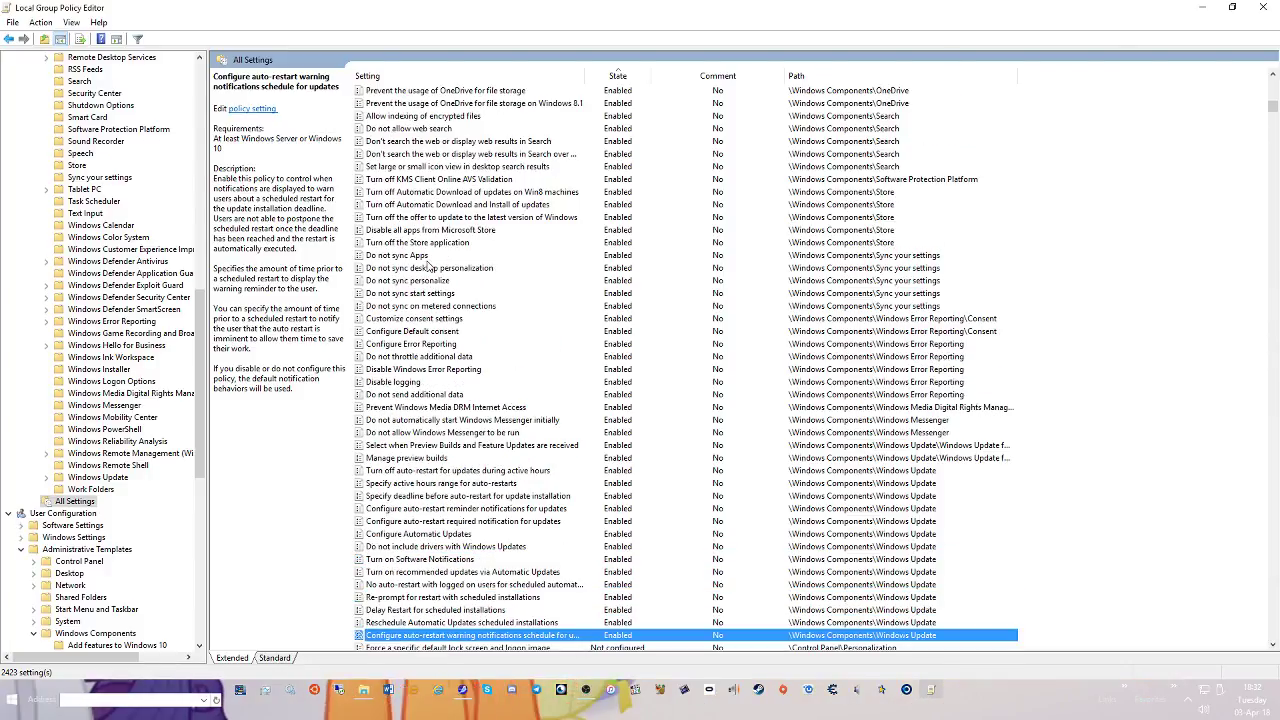
scroll(424, 262, "up", 1)
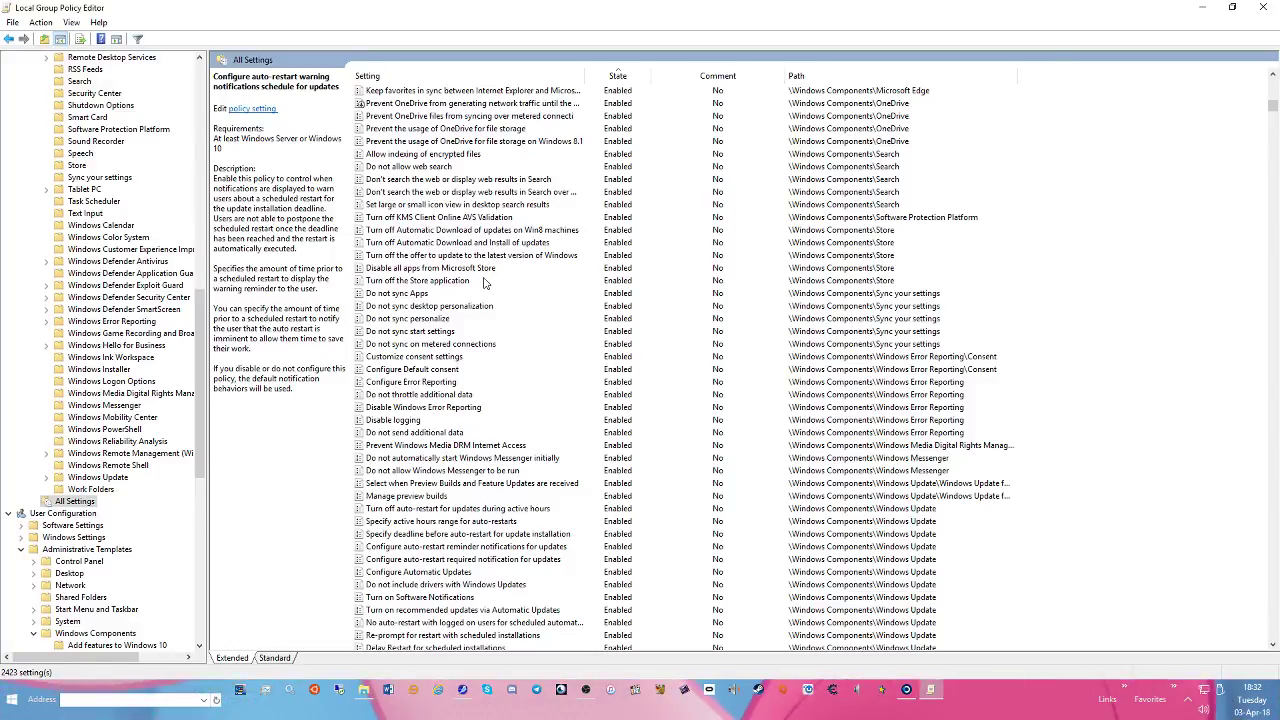
scroll(487, 274, "up", 1)
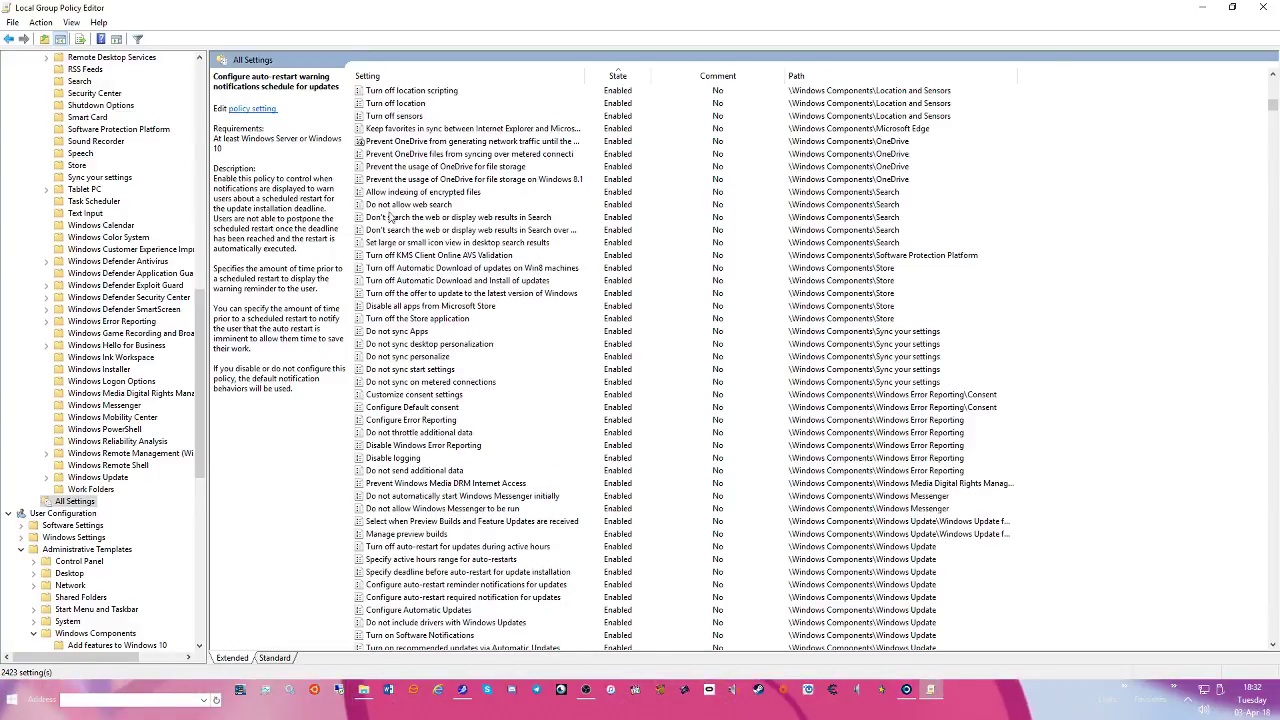
scroll(421, 196, "up", 1)
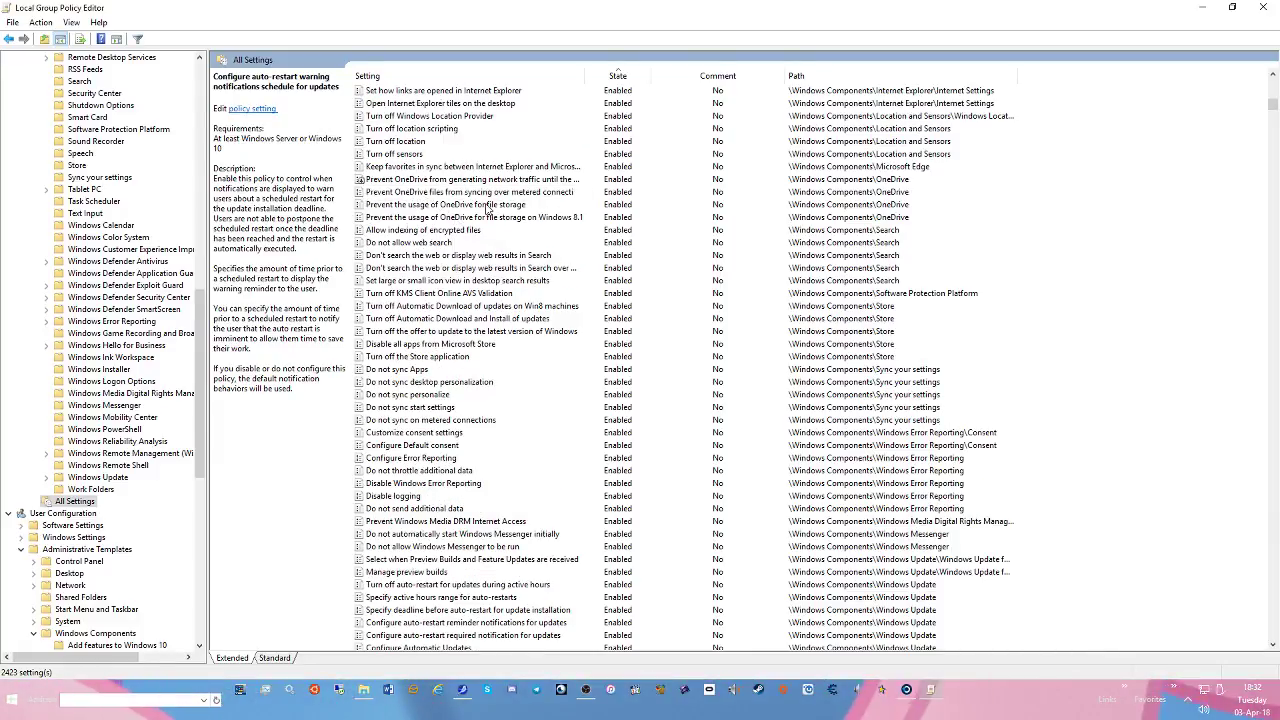
scroll(440, 210, "up", 2)
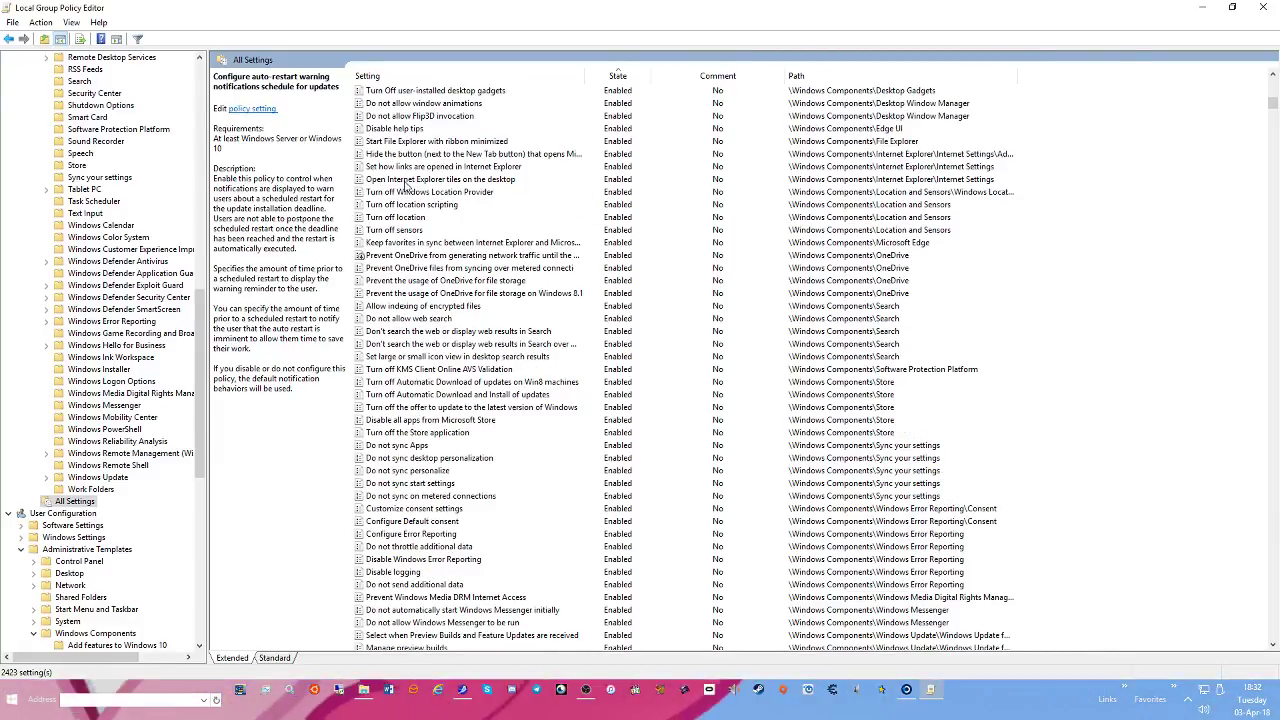
Review the enabled policies for Desktop Gadgets, Data Collection and Power Management, moving back up the list
scroll(412, 164, "up", 1)
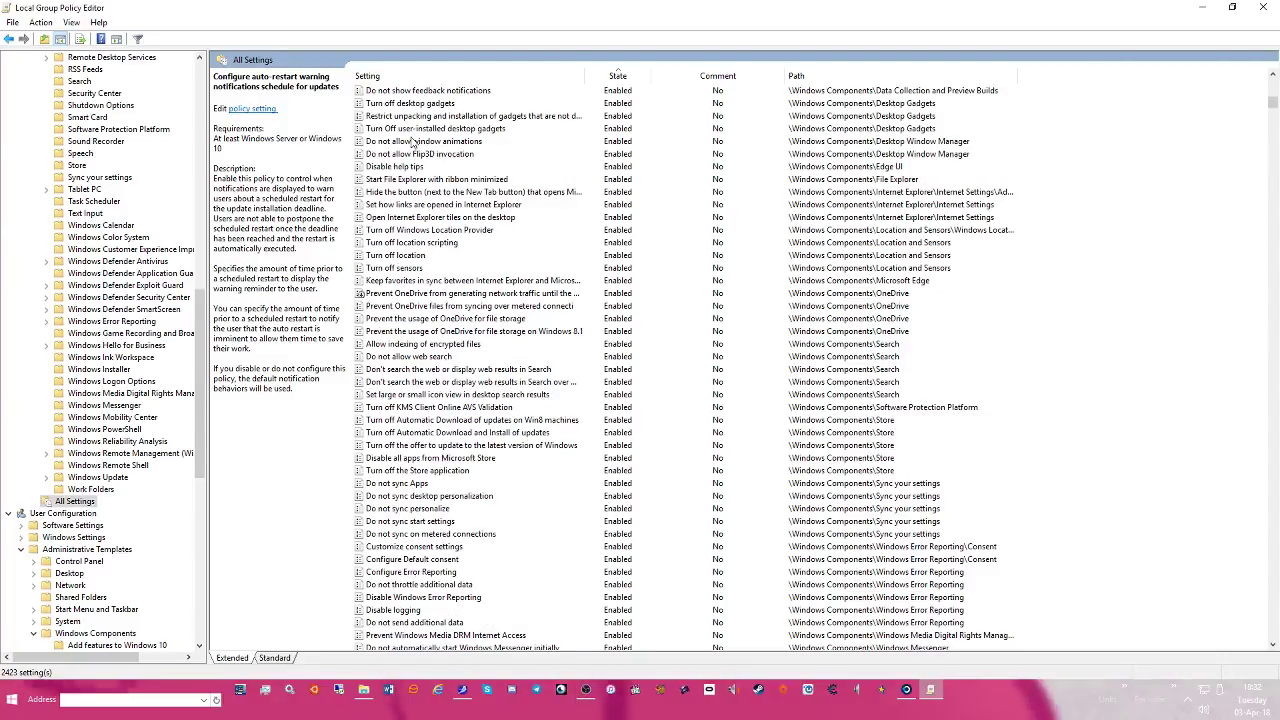
scroll(450, 167, "up", 1)
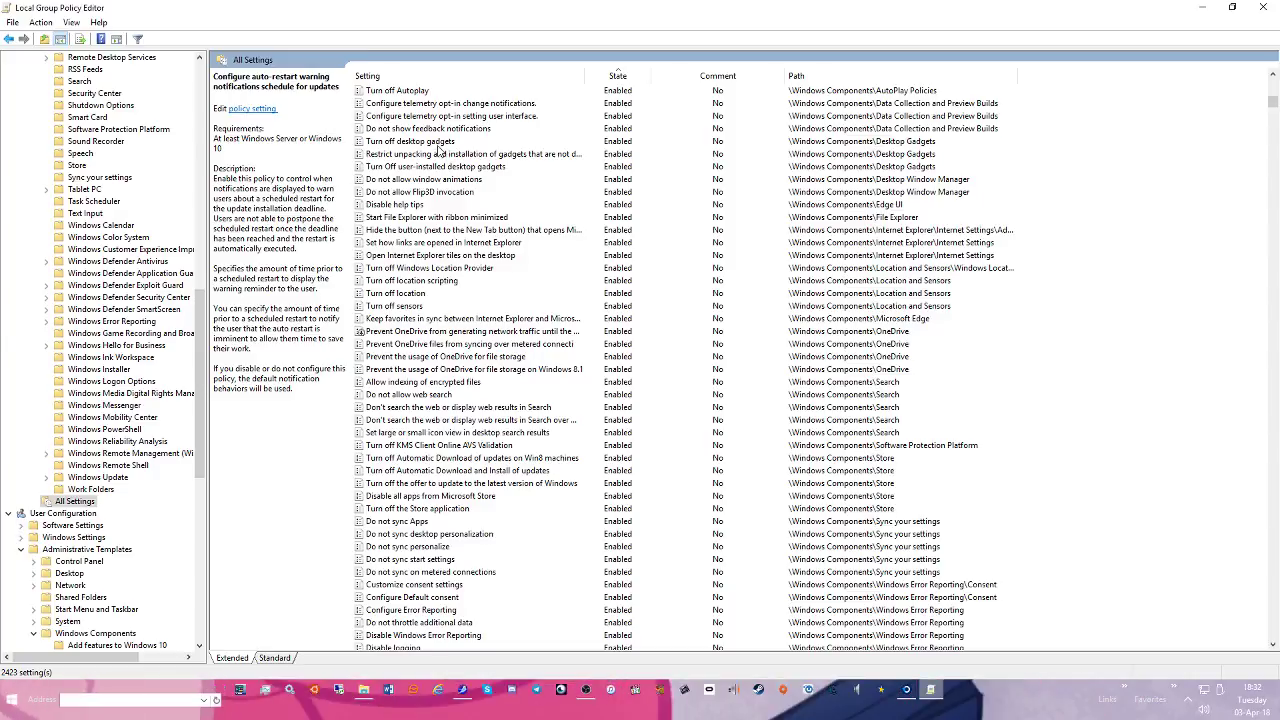
scroll(488, 176, "up", 1)
scroll(450, 172, "up", 1)
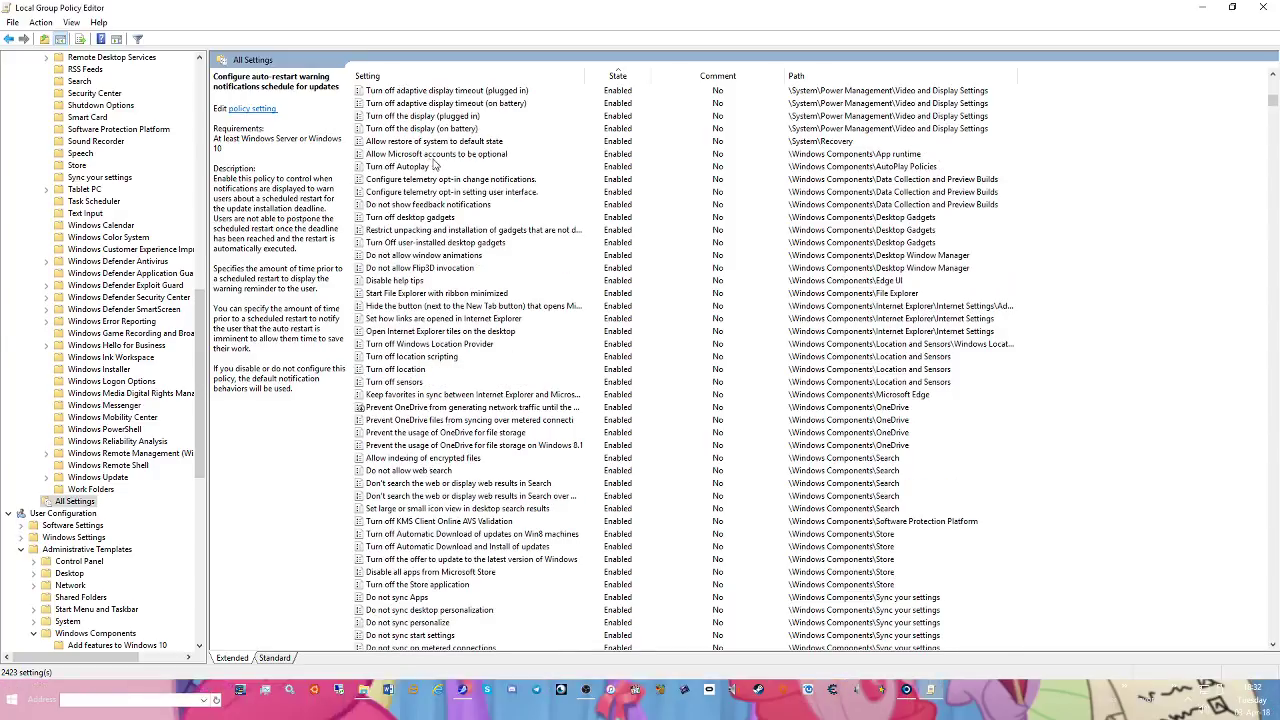
scroll(450, 162, "up", 1)
scroll(480, 174, "up", 1)
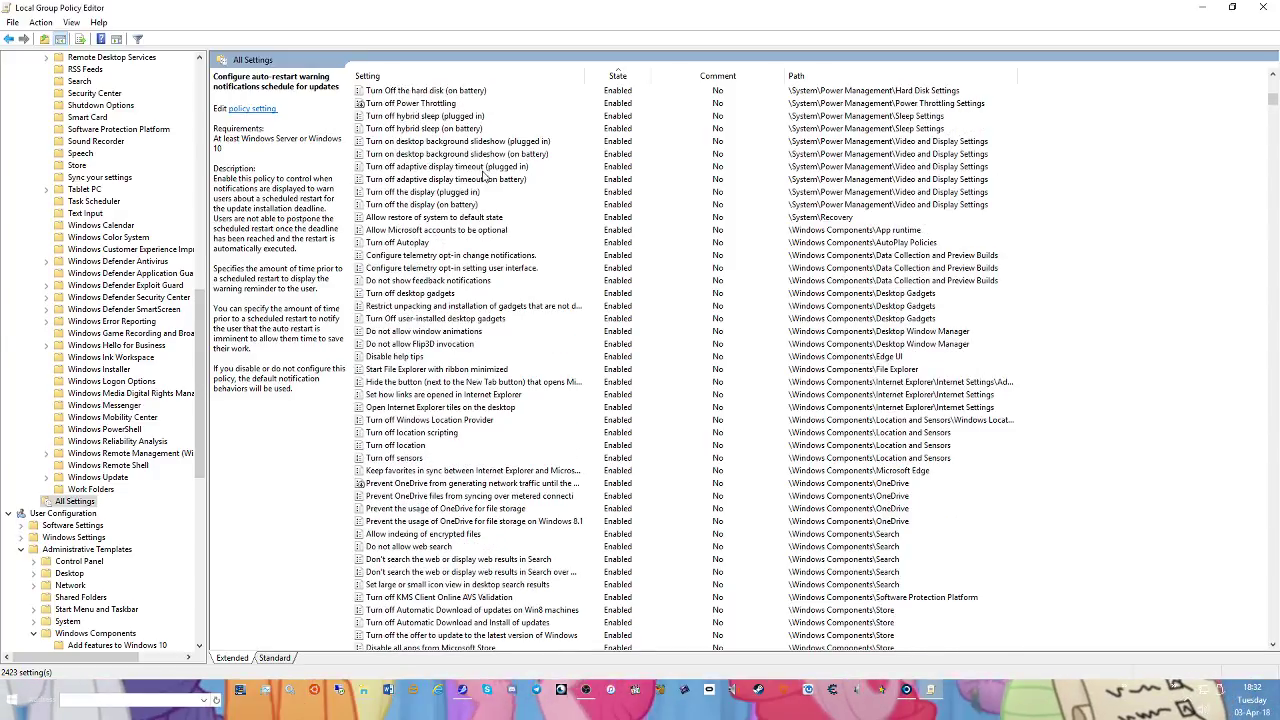
scroll(484, 175, "up", 1)
scroll(484, 176, "up", 1)
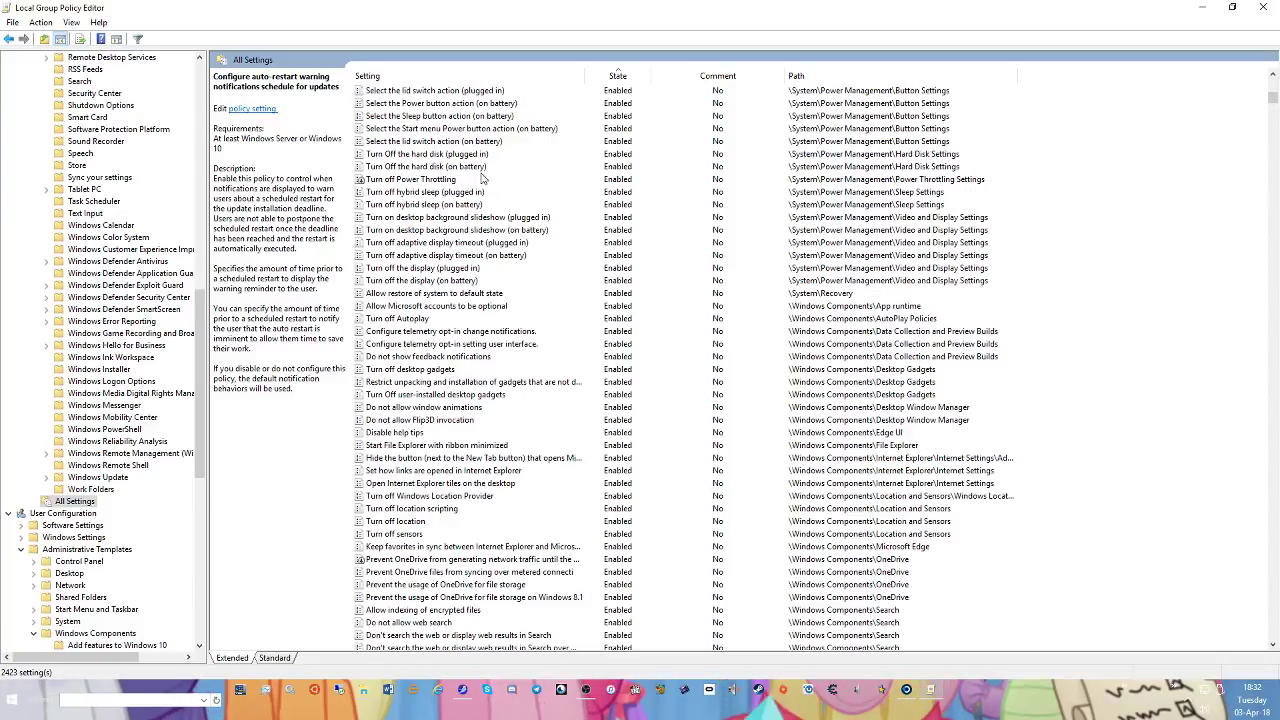
scroll(437, 170, "up", 1)
scroll(483, 172, "up", 1)
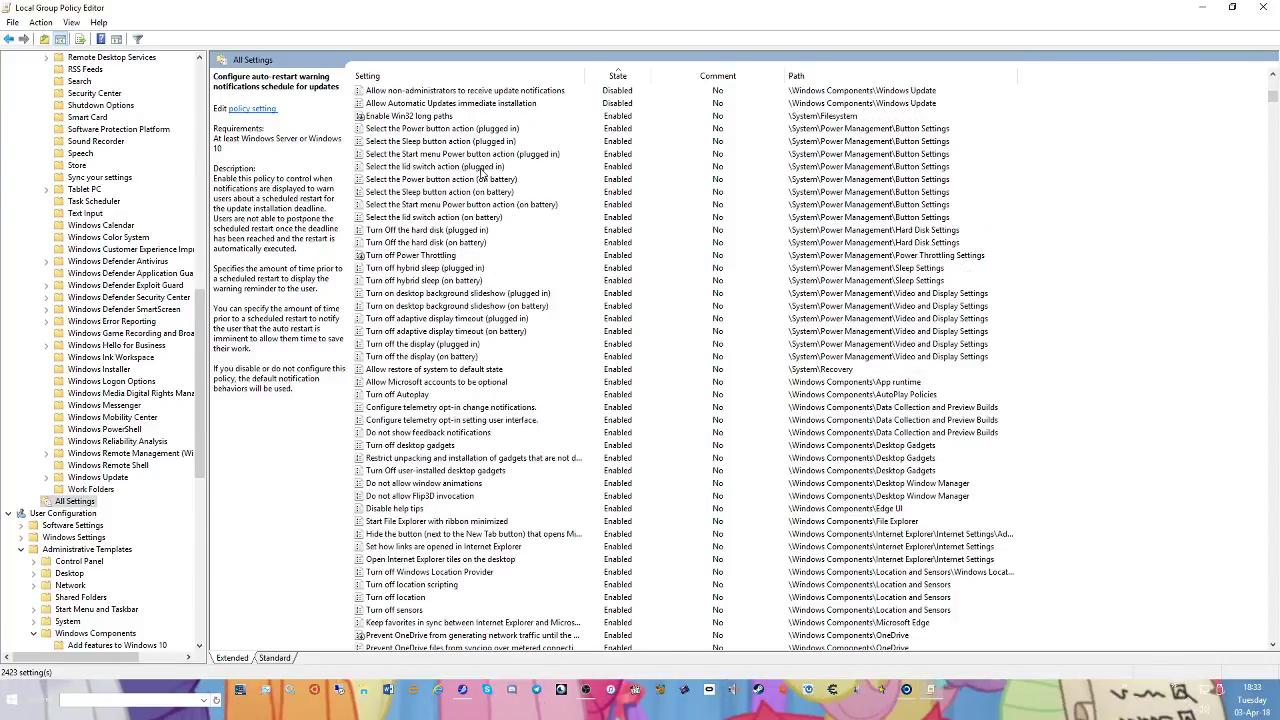
Review the computer's disabled policies, moving up from Windows Update through Search and Data Collection to System Restore and Windows Defender Firewall
scroll(484, 176, "up", 2)
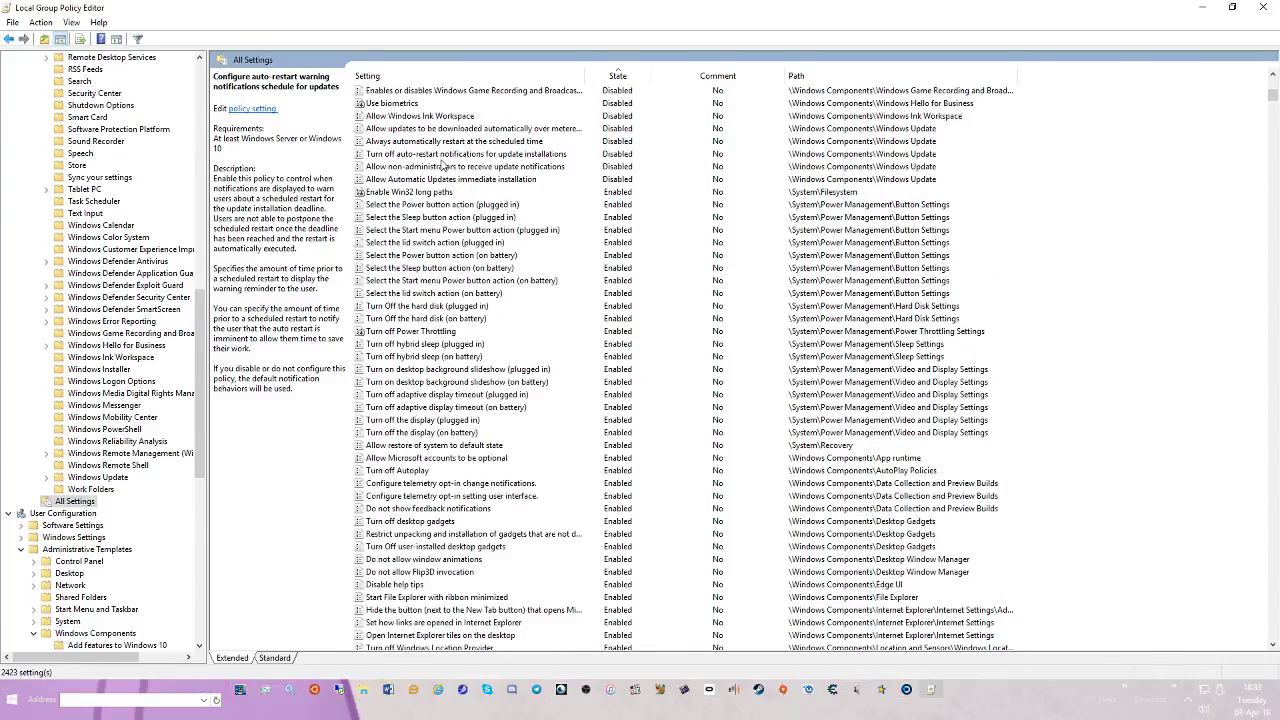
scroll(455, 162, "up", 1)
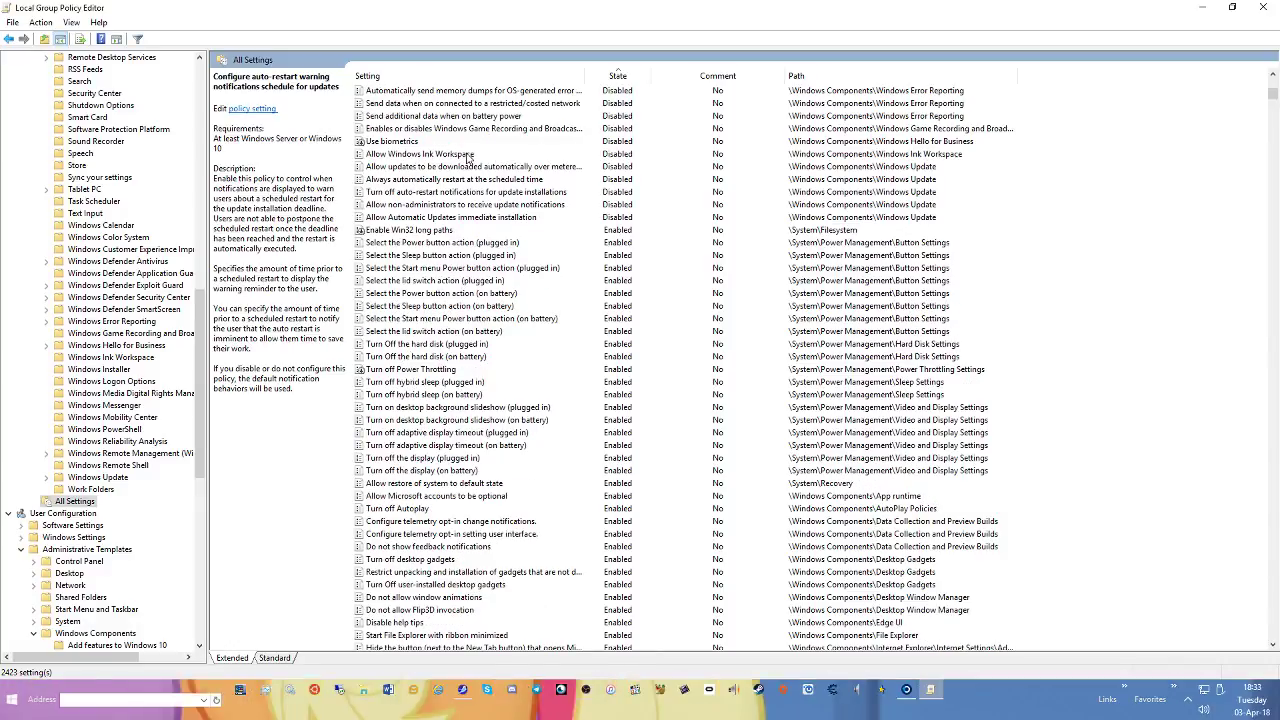
scroll(467, 158, "up", 1)
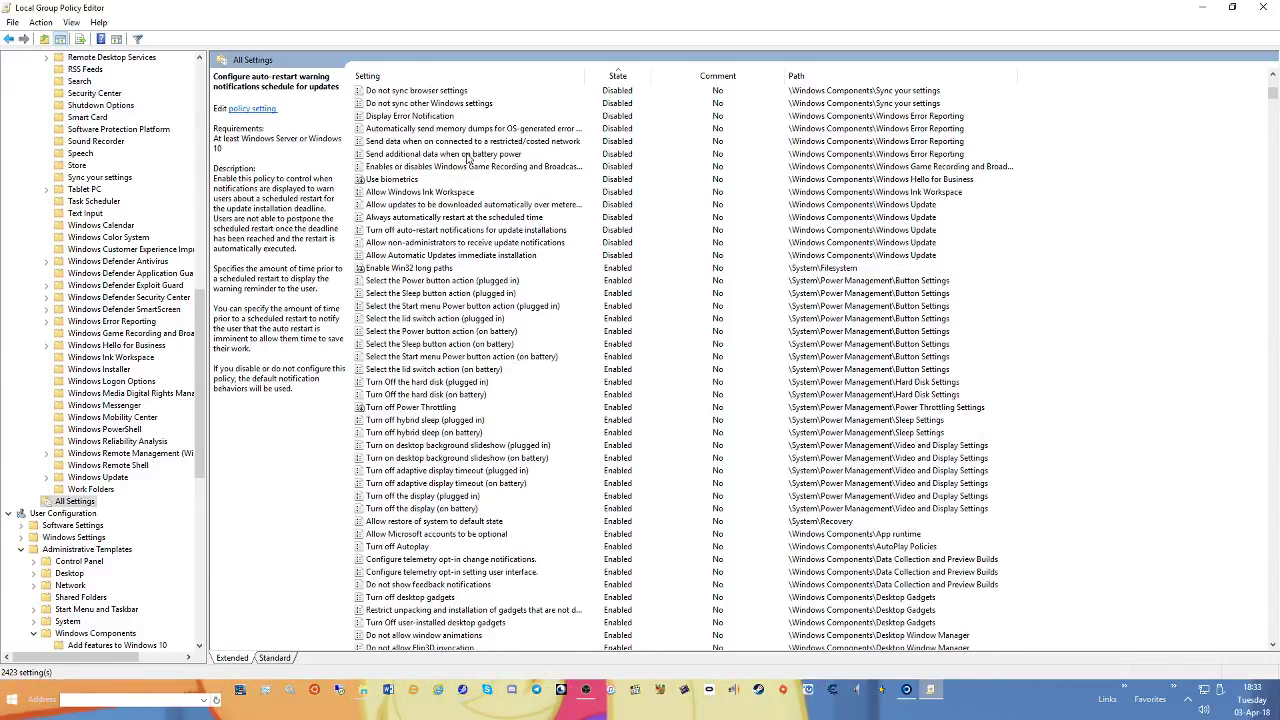
scroll(470, 160, "up", 3)
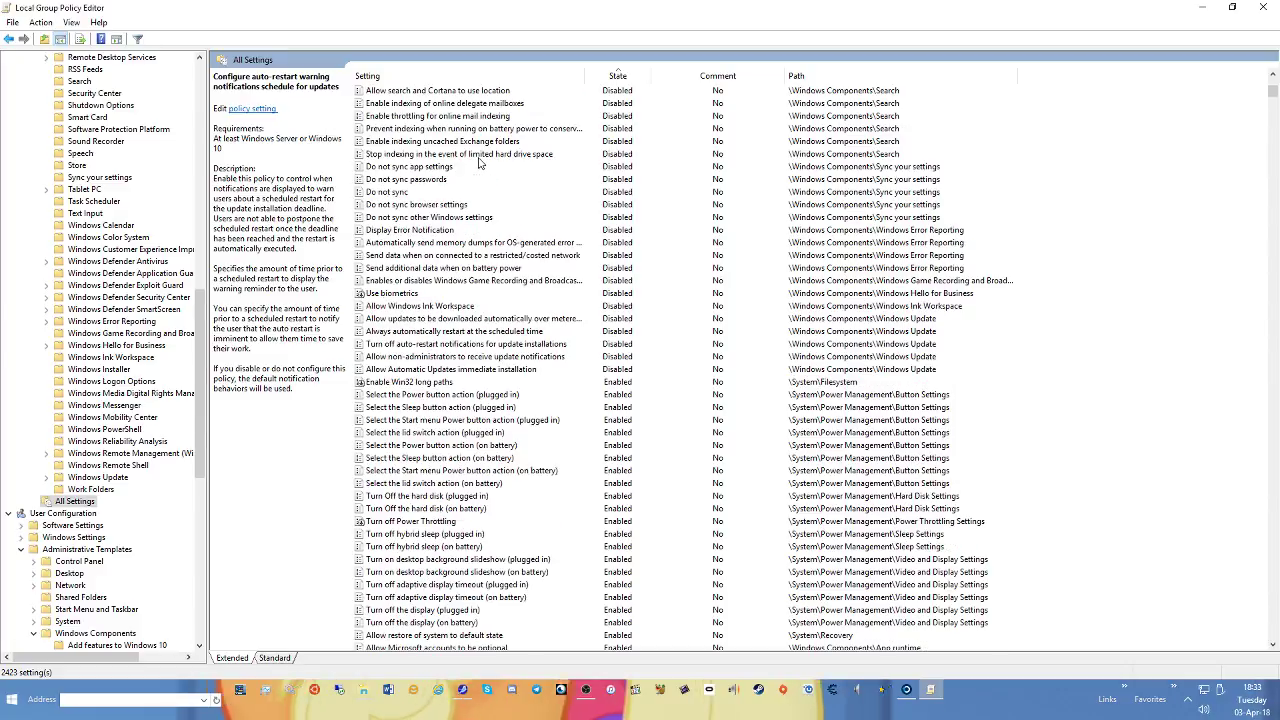
scroll(479, 165, "up", 1)
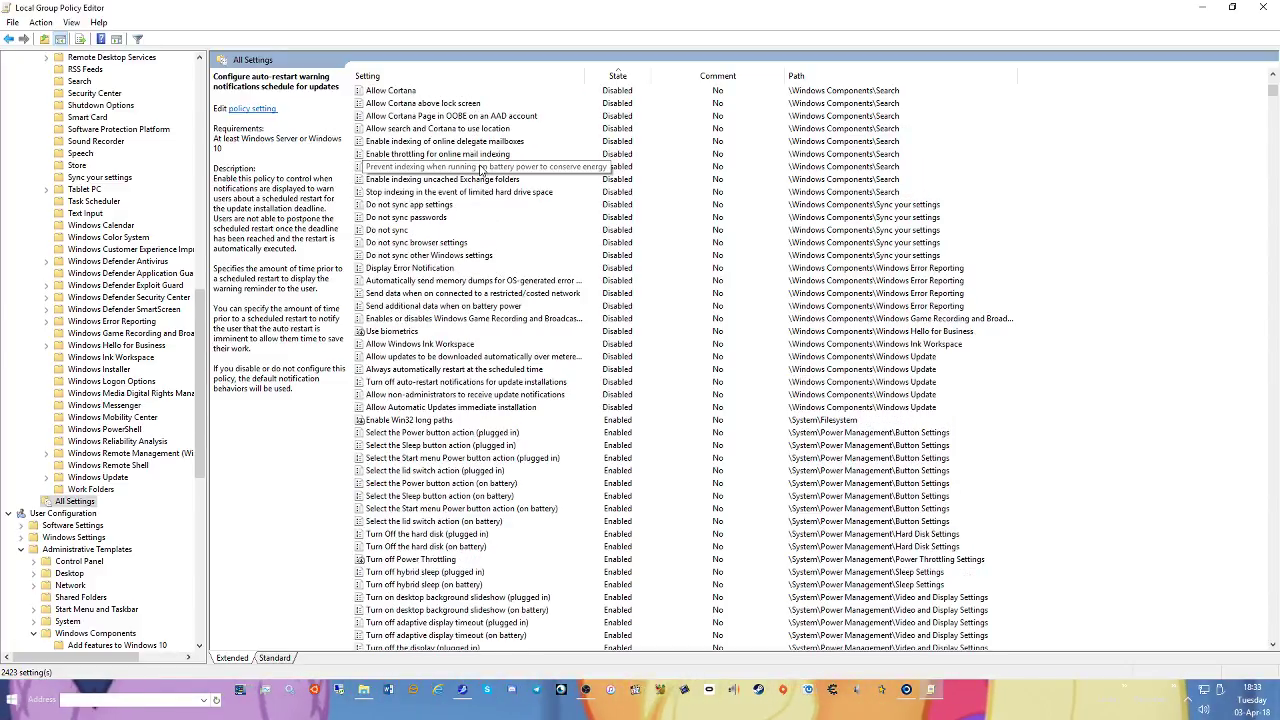
scroll(481, 170, "up", 1)
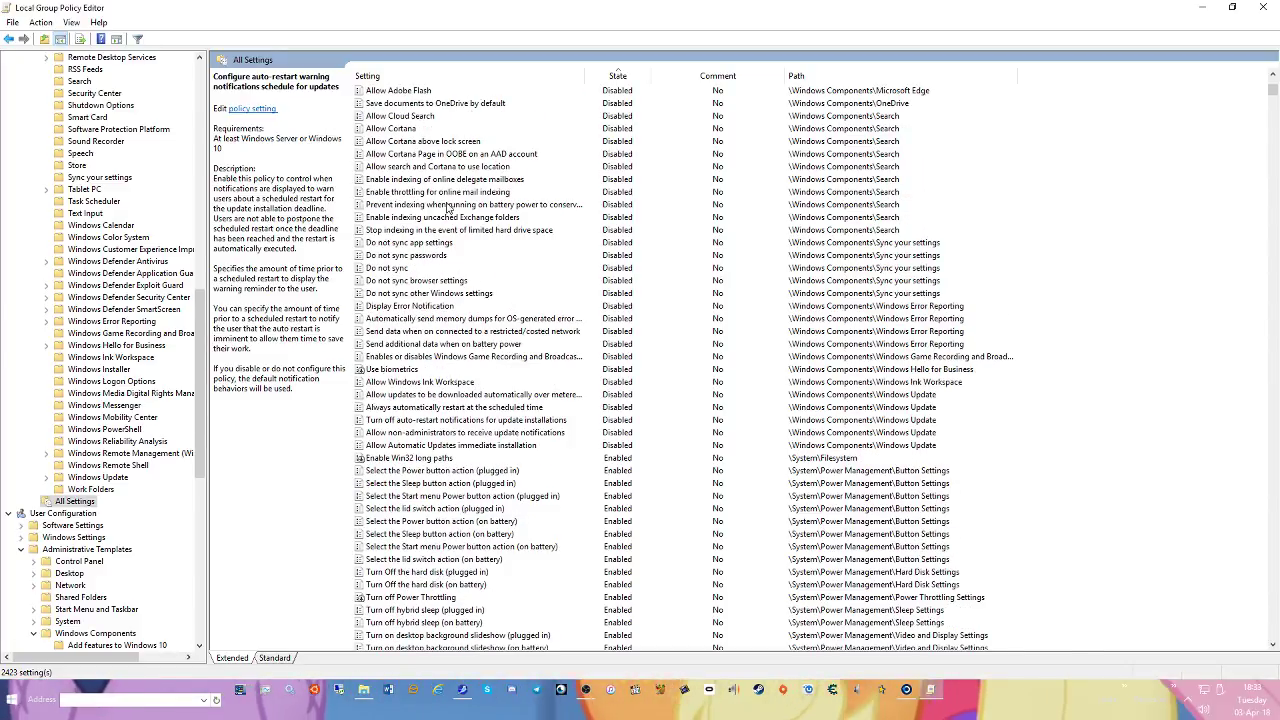
scroll(430, 212, "up", 2)
scroll(455, 200, "up", 1)
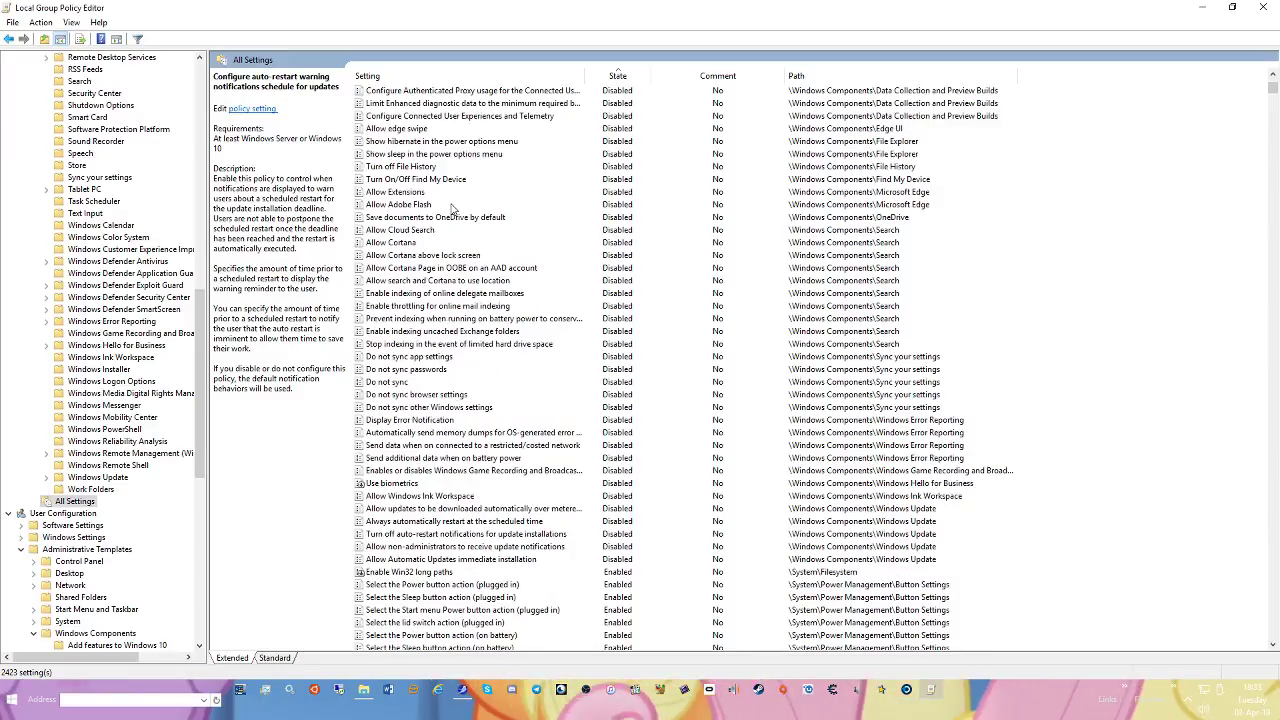
scroll(492, 165, "up", 2)
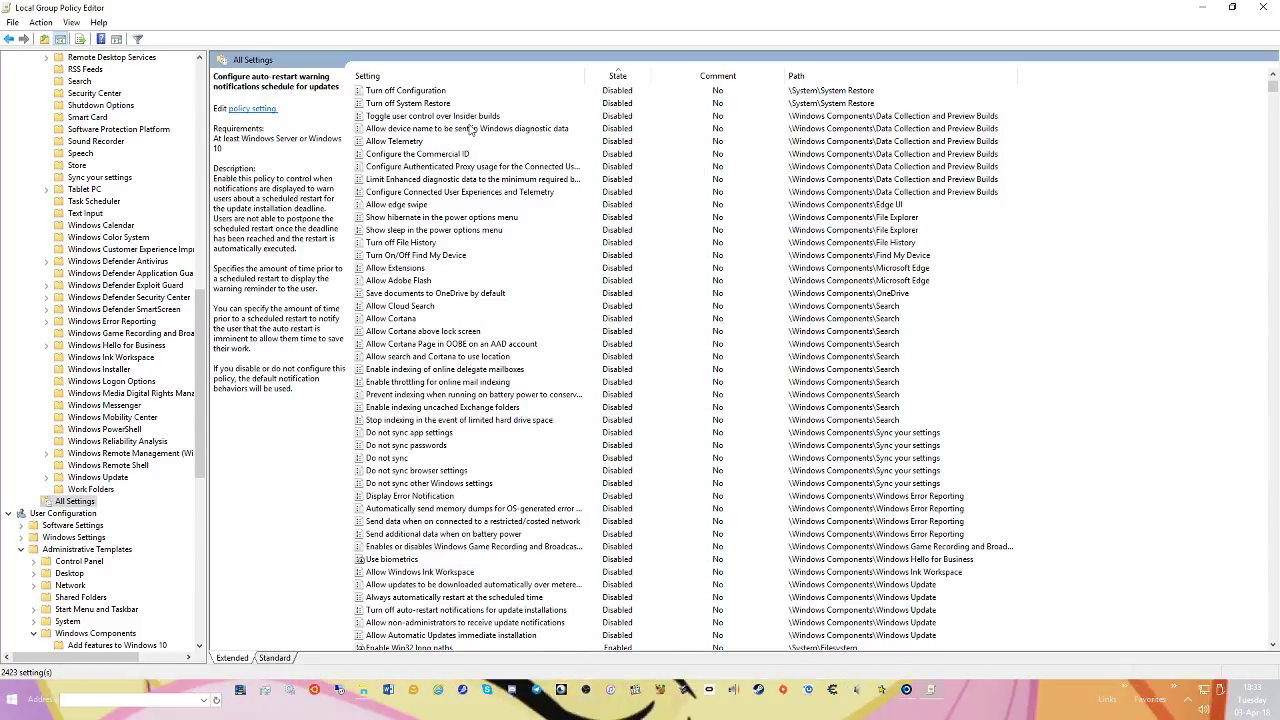
scroll(490, 140, "up", 1)
scroll(490, 140, "up", 1)
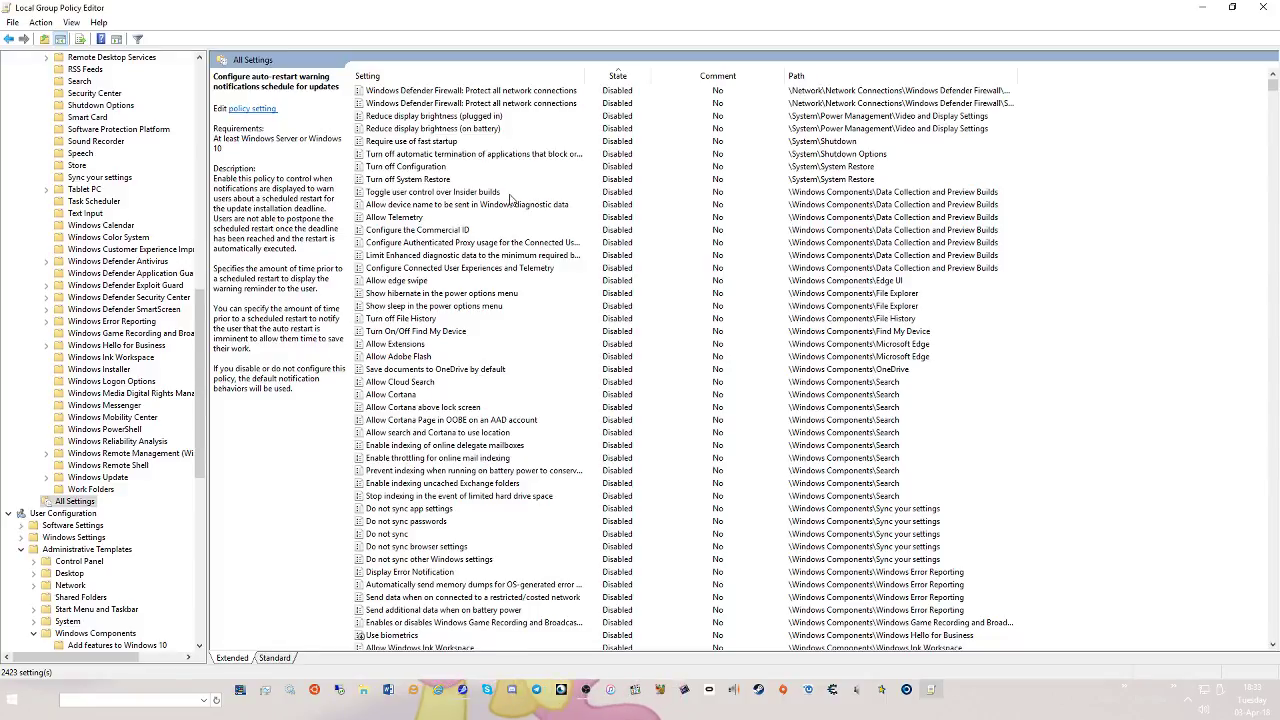
Sort All Settings under the user's Administrative Templates by state and set the Turn off Preview Pane policy to Not Configured
scroll(160, 557, "down", 14)
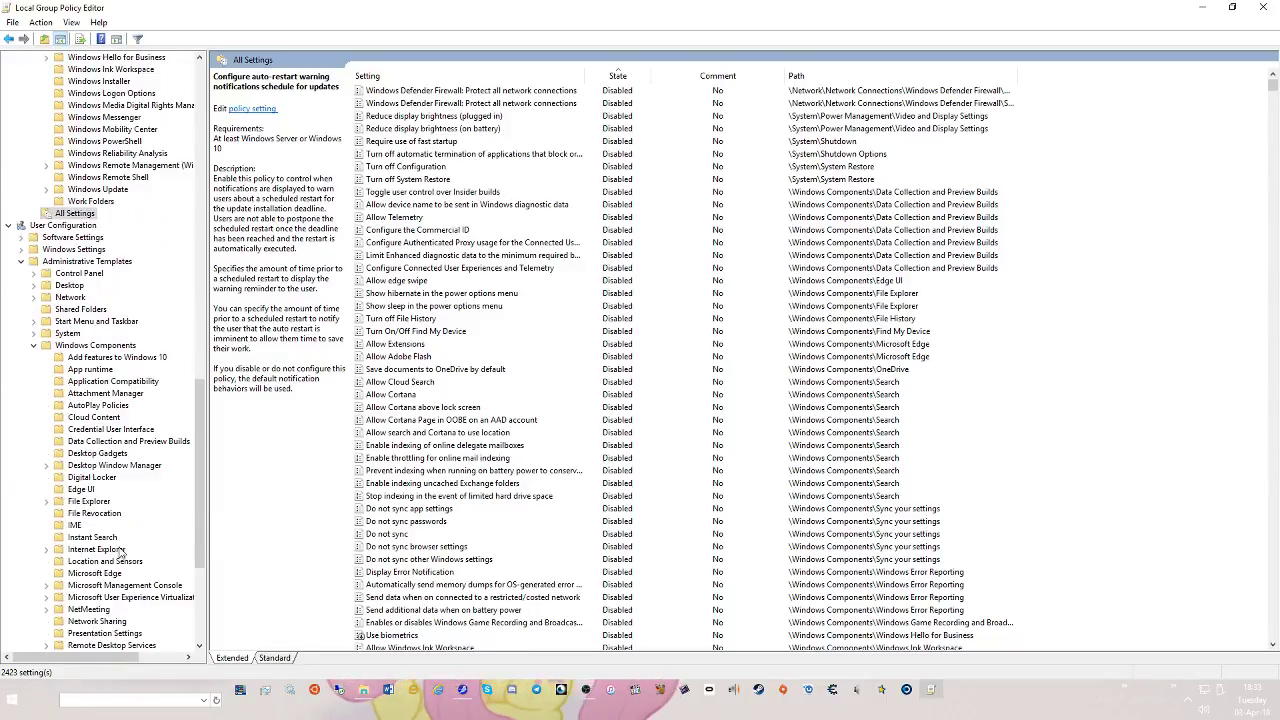
left_click(78, 646)
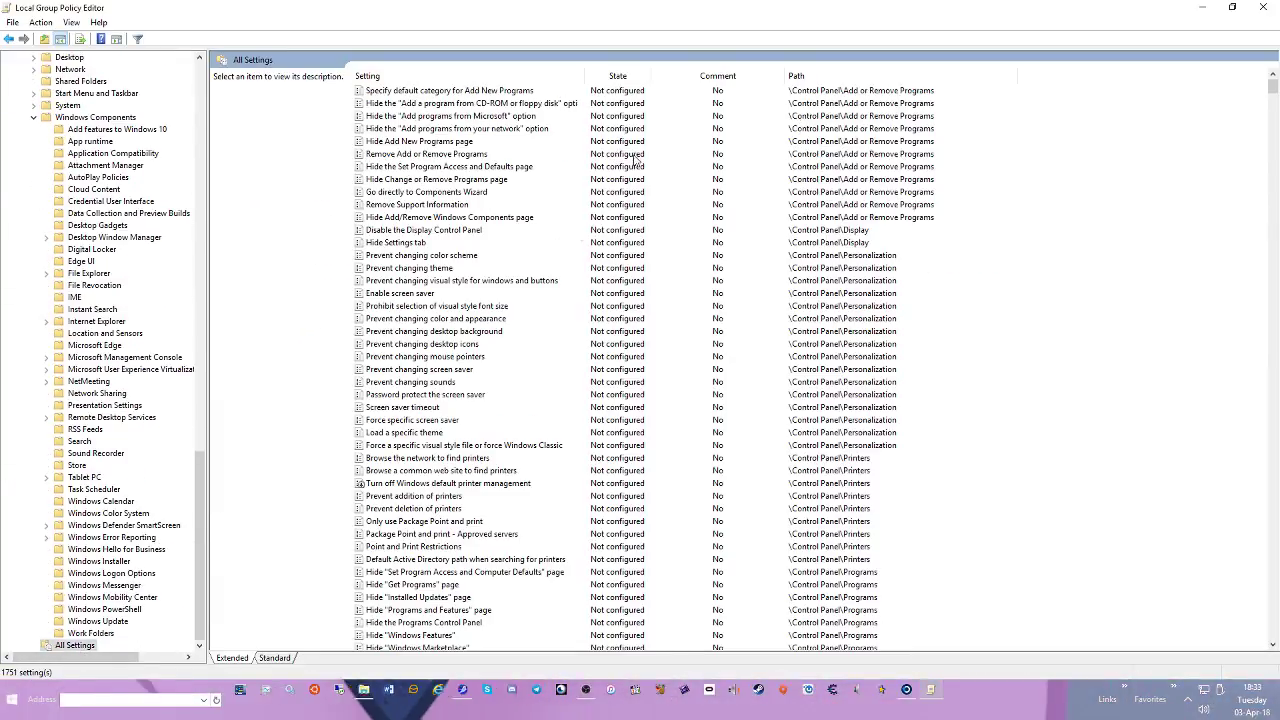
left_click(620, 77)
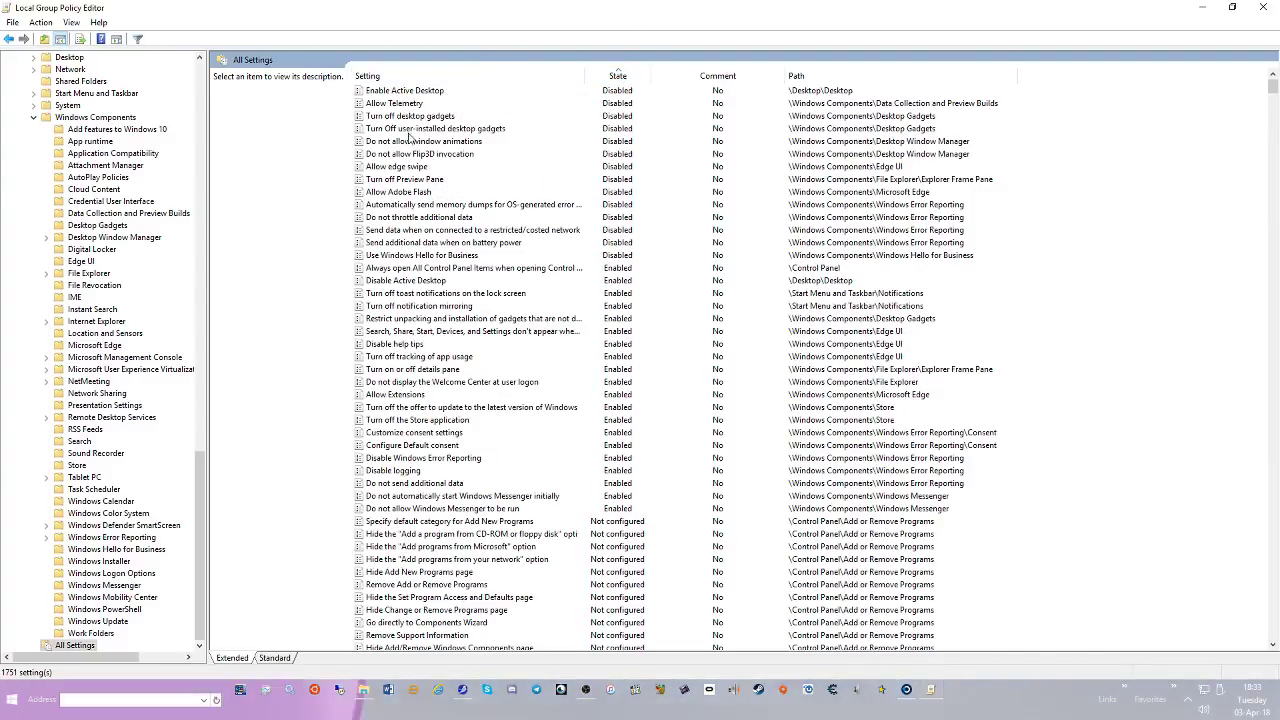
double_click(404, 179)
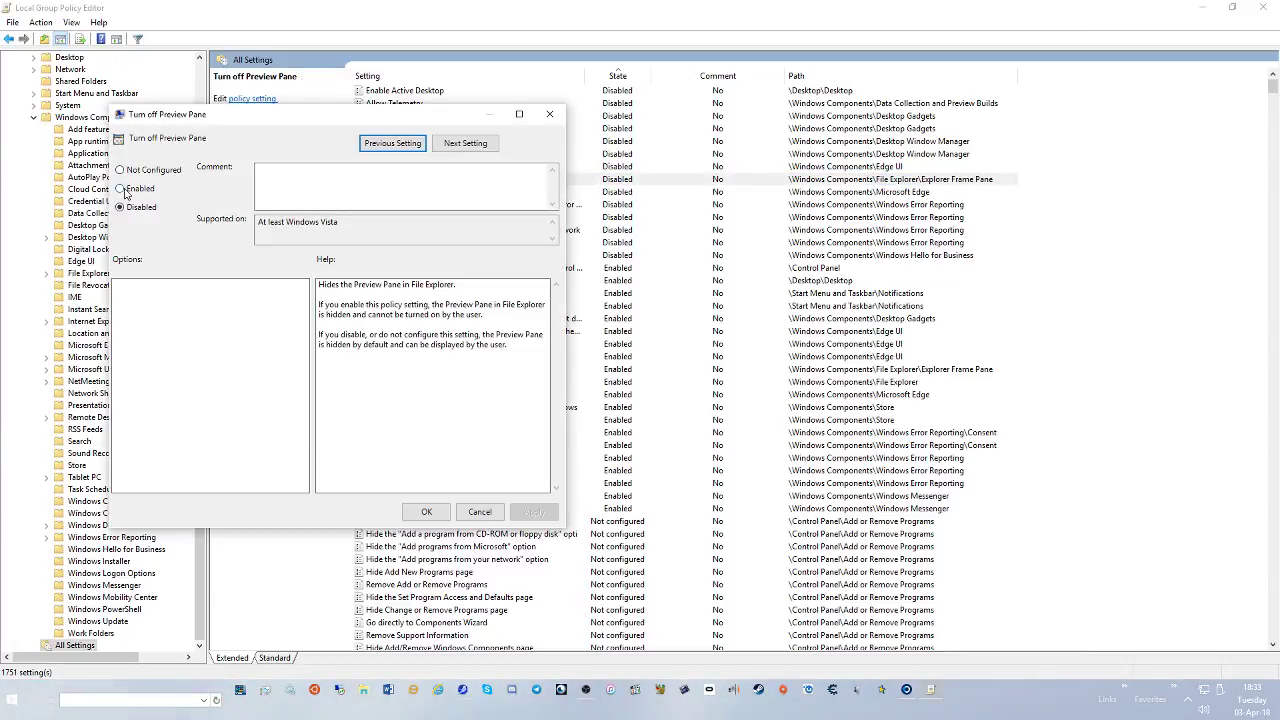
left_click(120, 170)
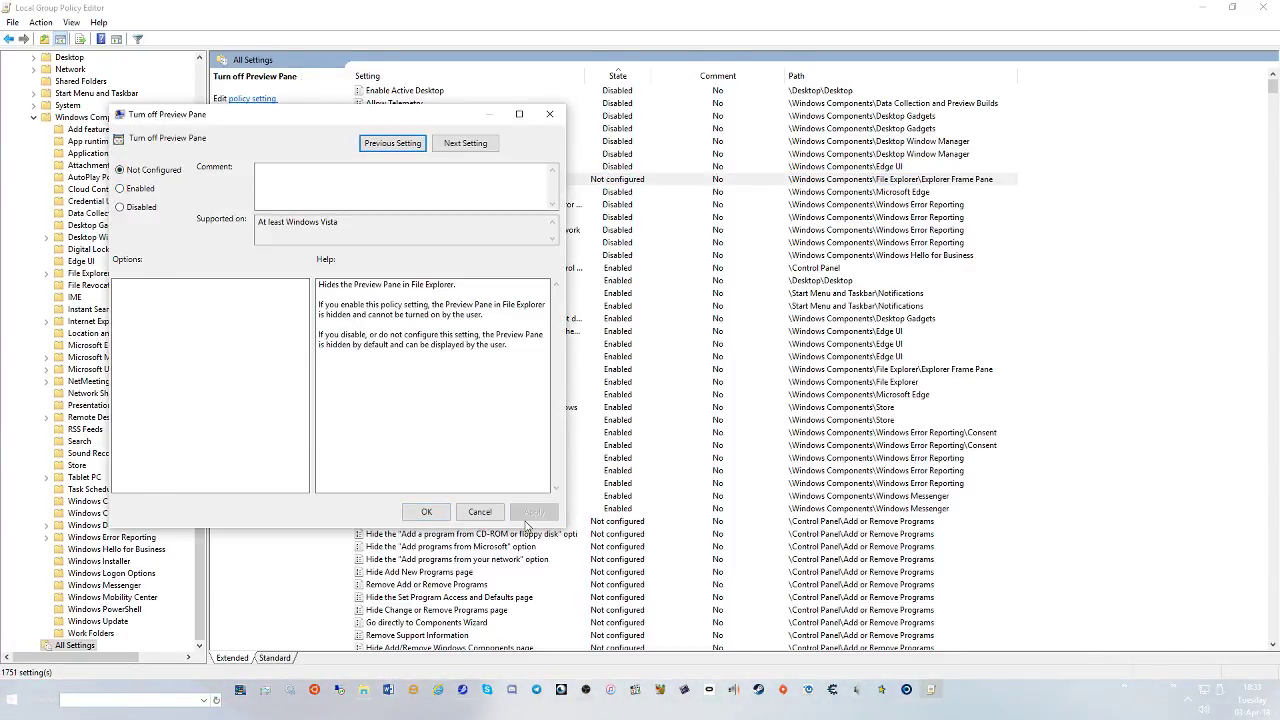
Reopen File Explorer in a fresh window, check its preview and details pane options, and close the Turn off Preview Pane policy
left_click(364, 689)
right_click(364, 689)
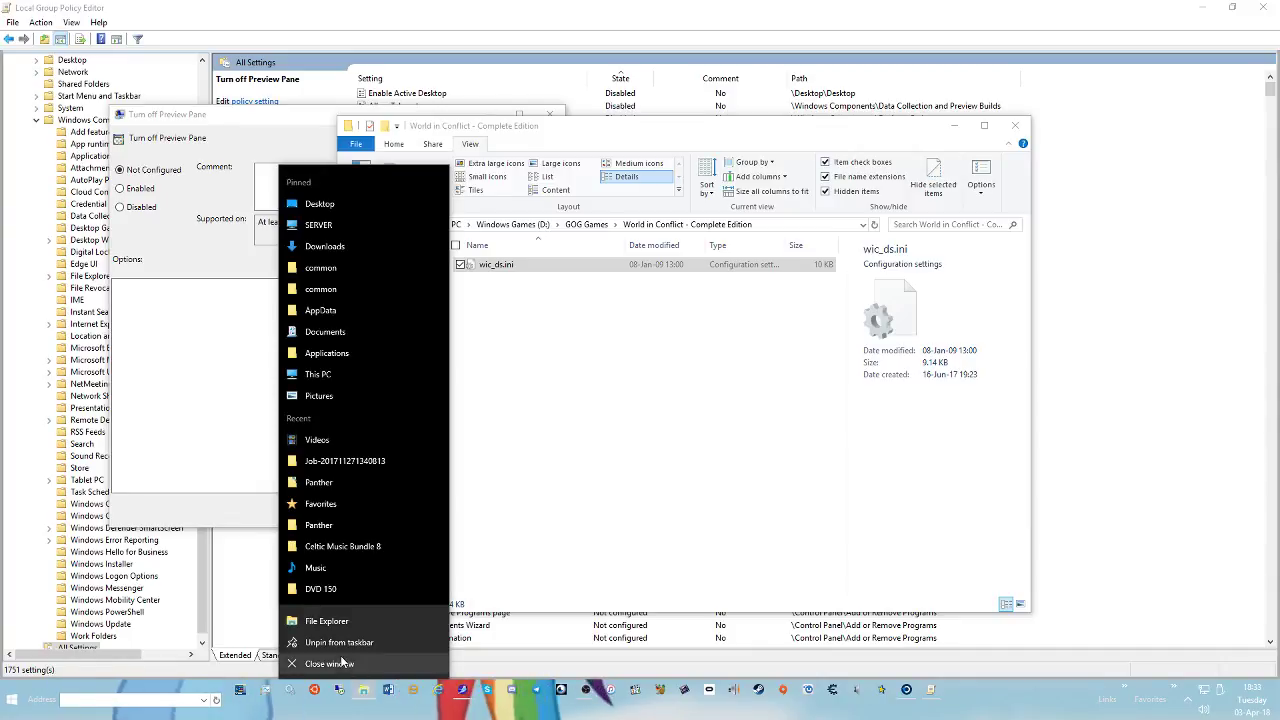
left_click(341, 663)
left_click(364, 689)
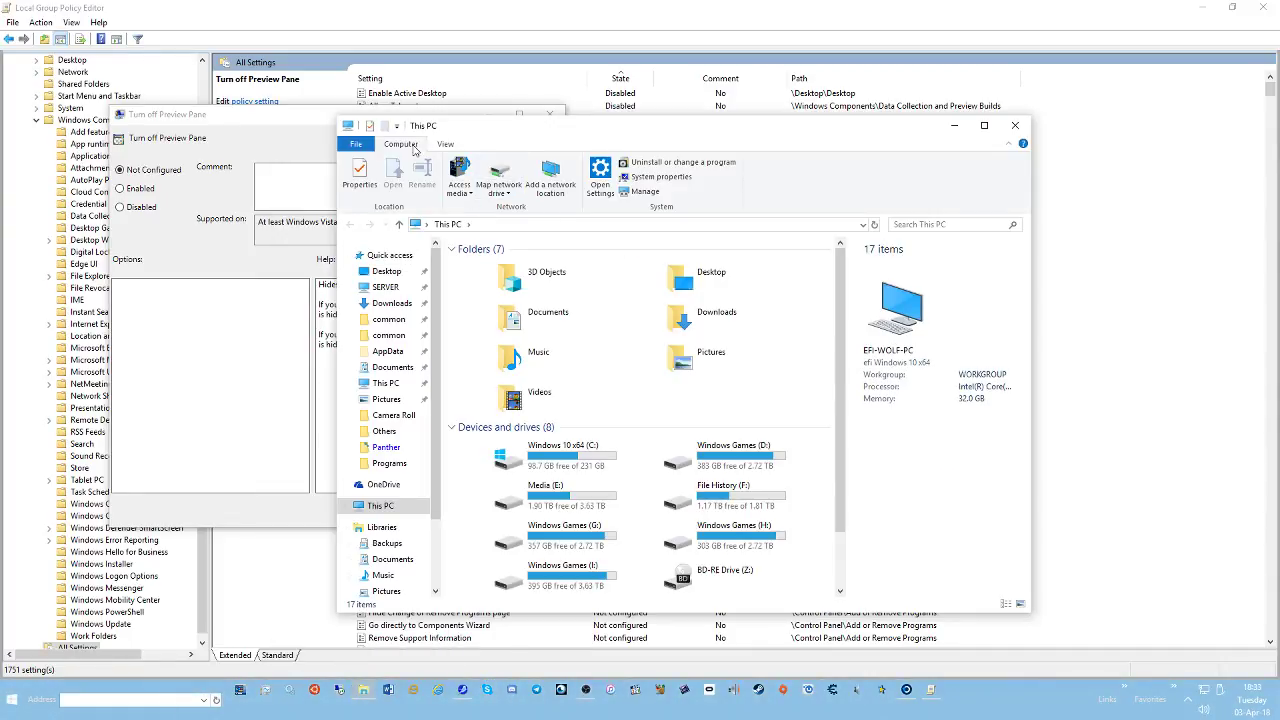
left_click(440, 145)
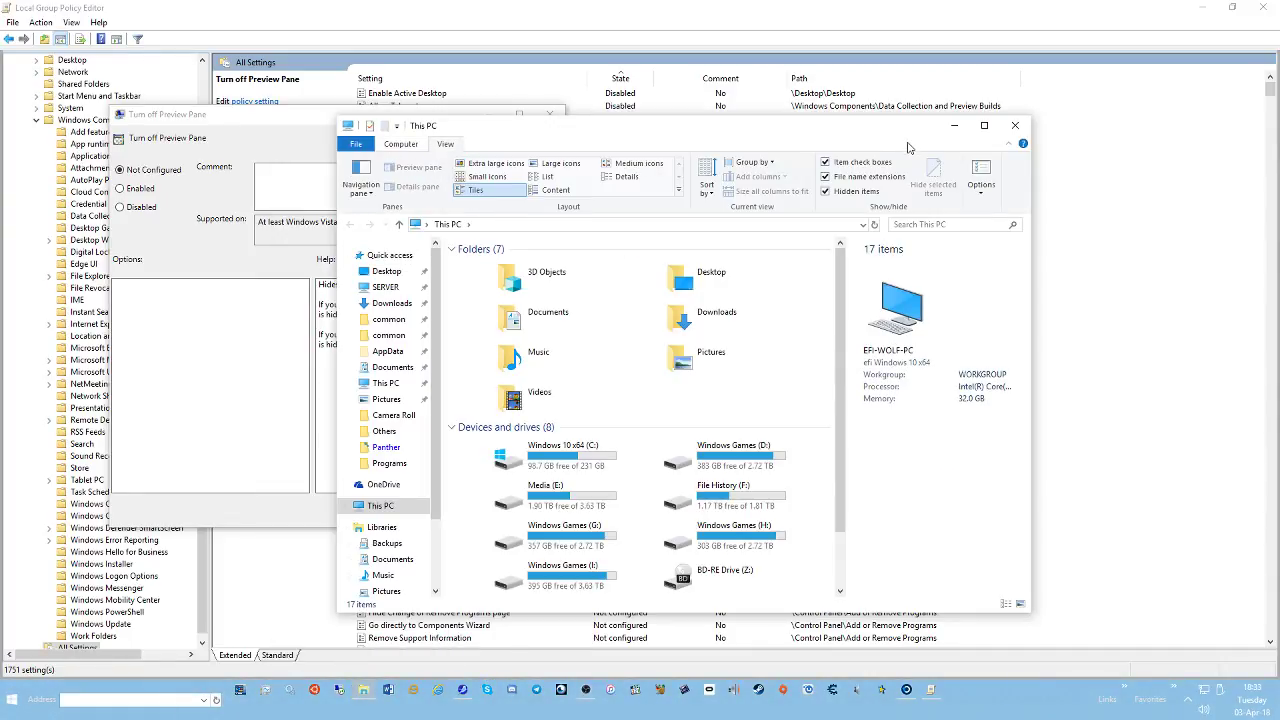
left_click(954, 125)
left_click_drag(431, 121, 989, 202)
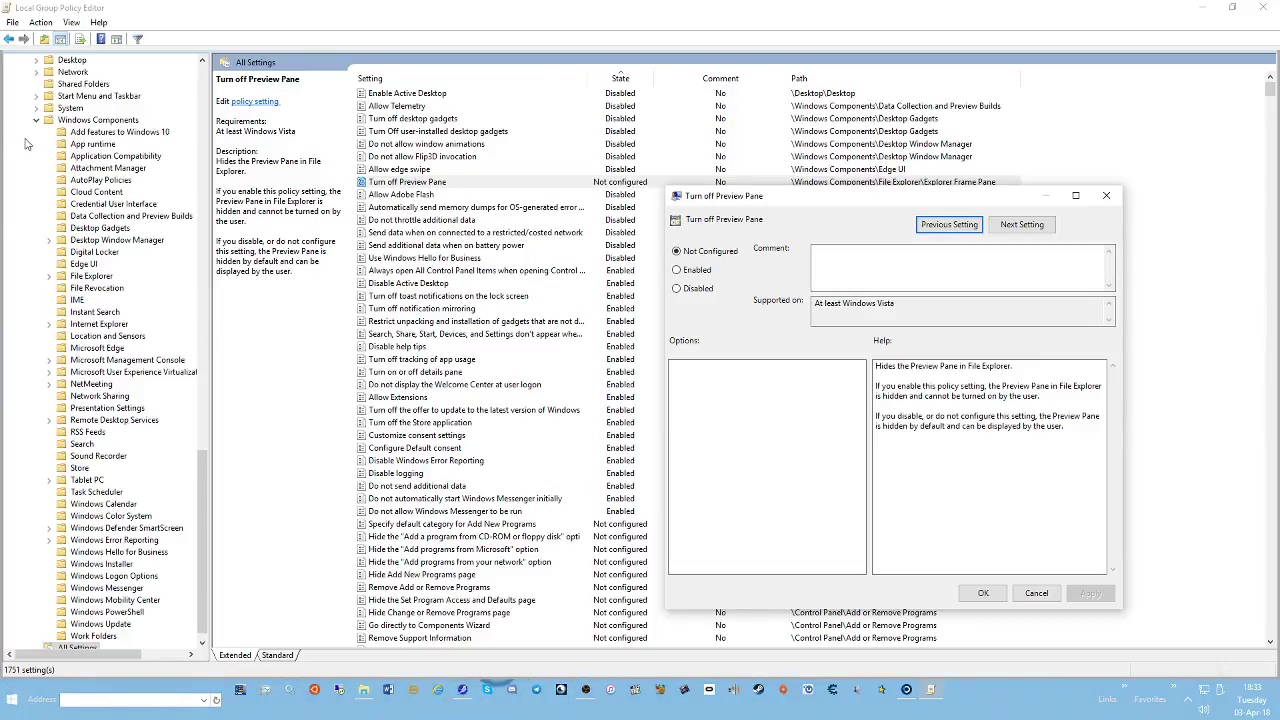
key("Escape")
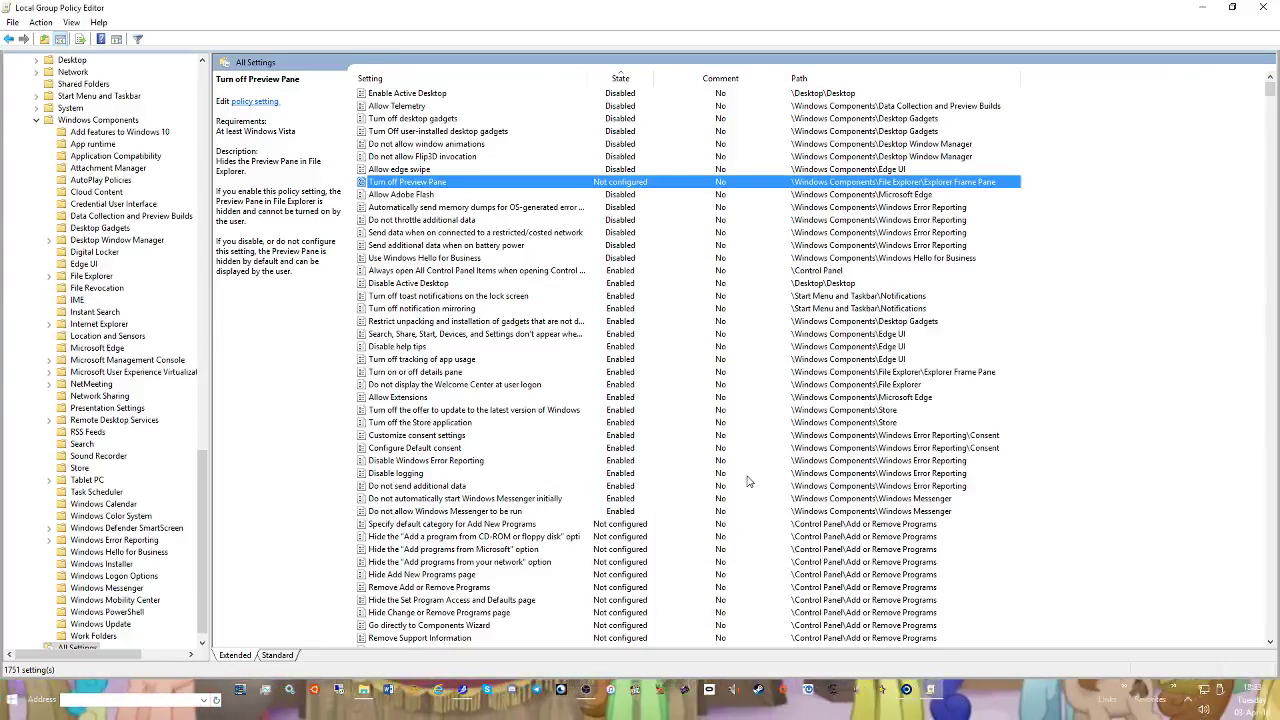
Examine the computer's File Explorer policies under Windows Components, sorted by state, including the Previous Versions folder
left_click(36, 119)
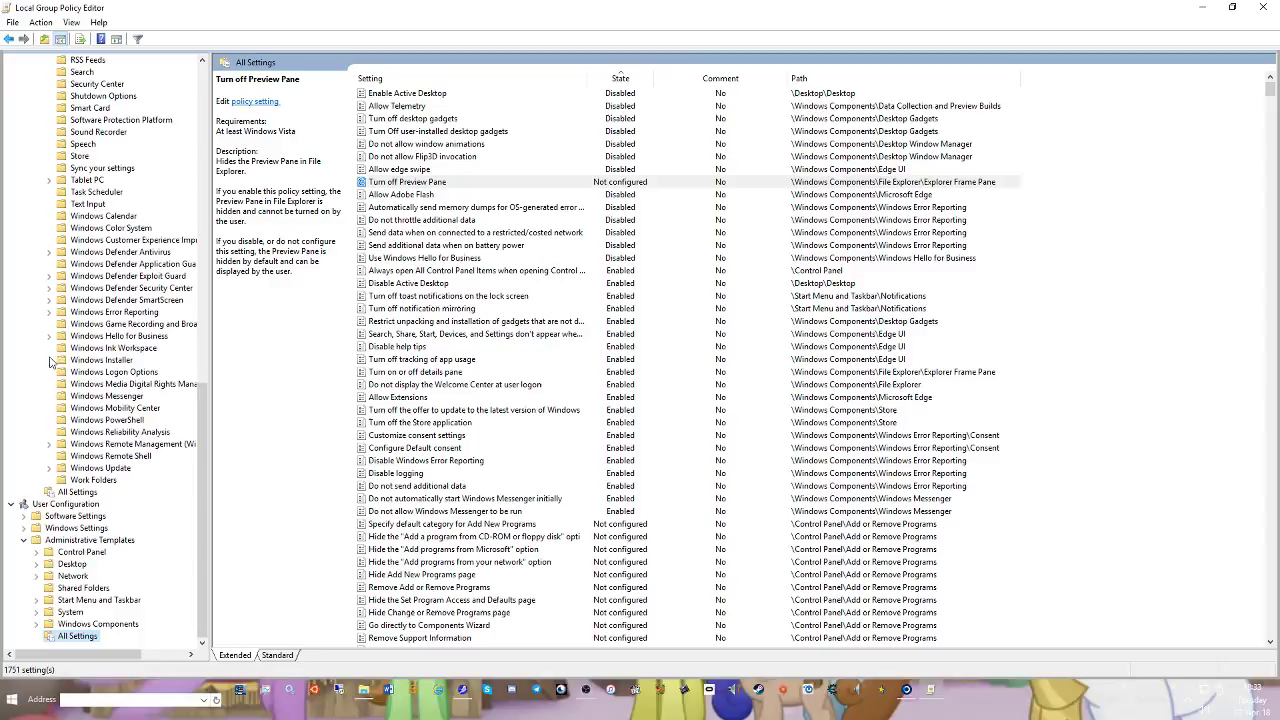
left_click(24, 543)
scroll(110, 308, "up", 12)
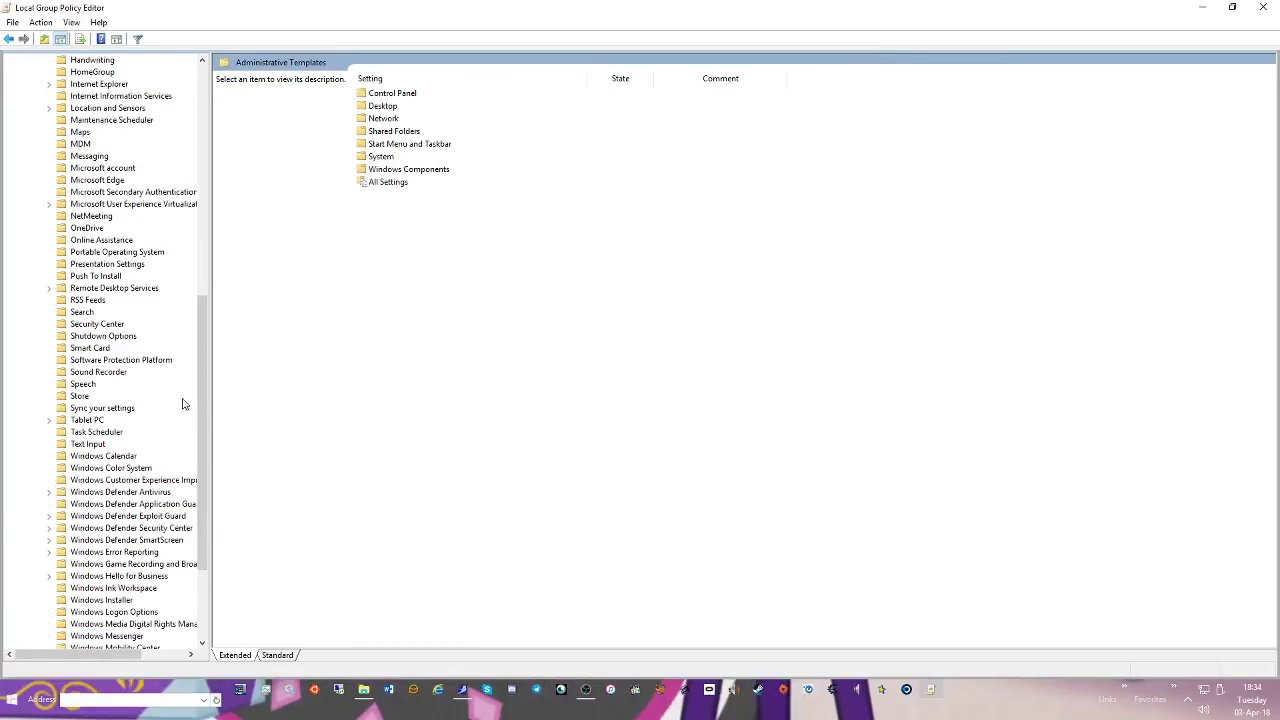
scroll(110, 308, "up", 6)
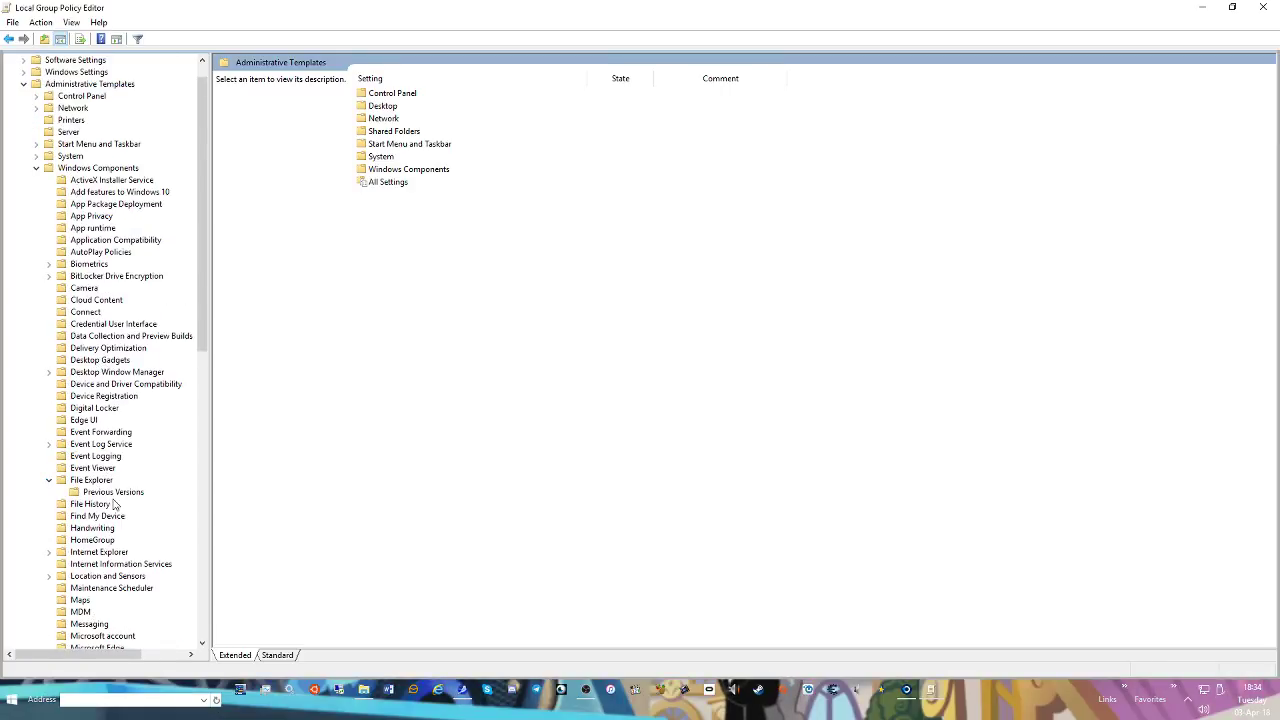
left_click(90, 480)
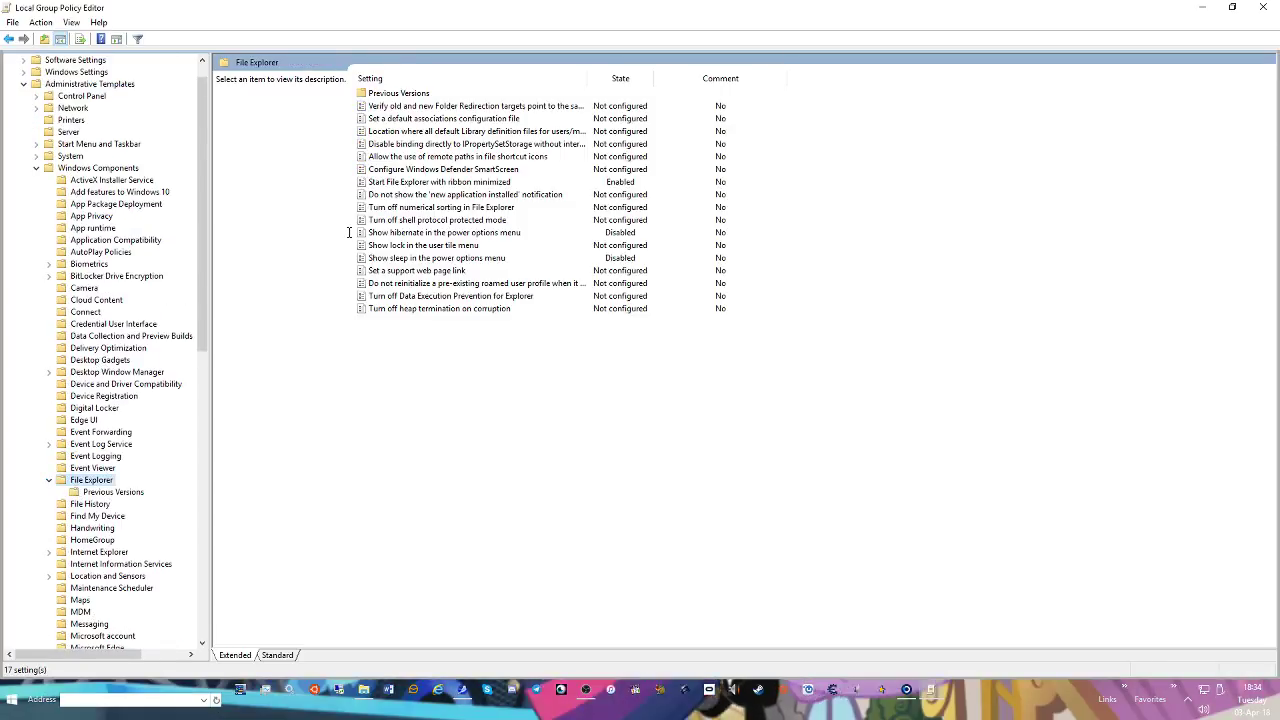
left_click(617, 79)
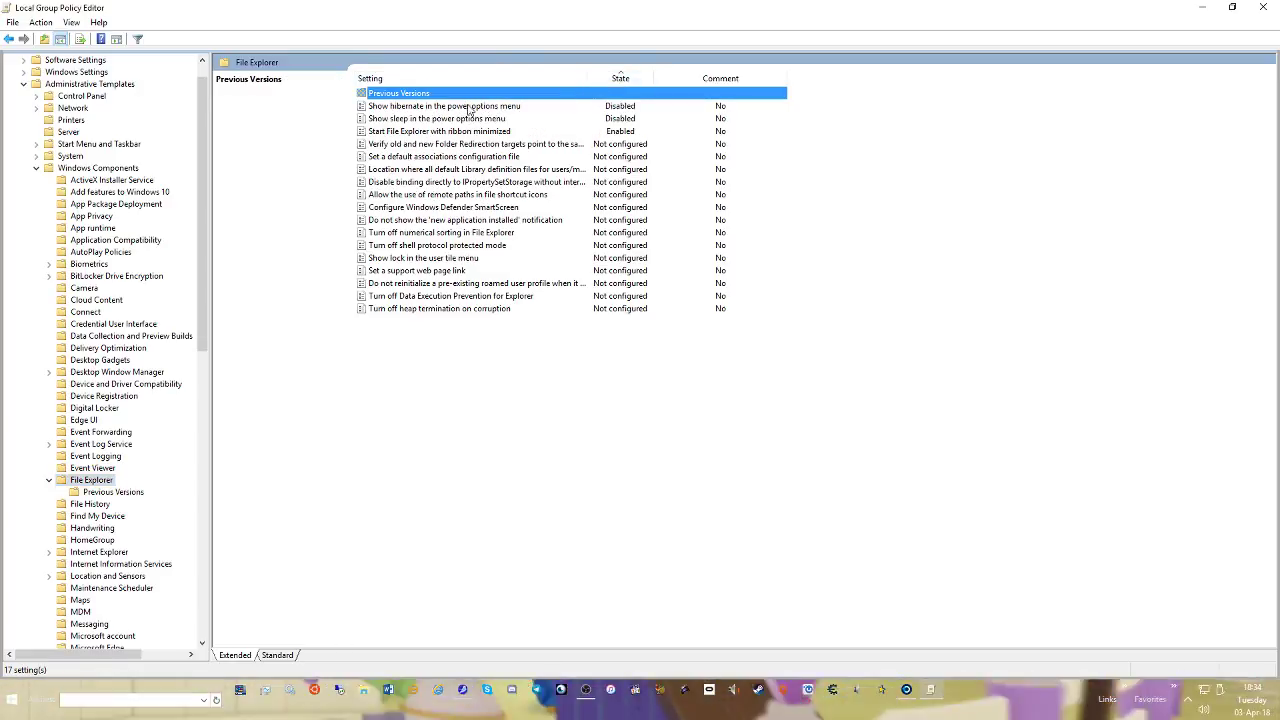
double_click(396, 94)
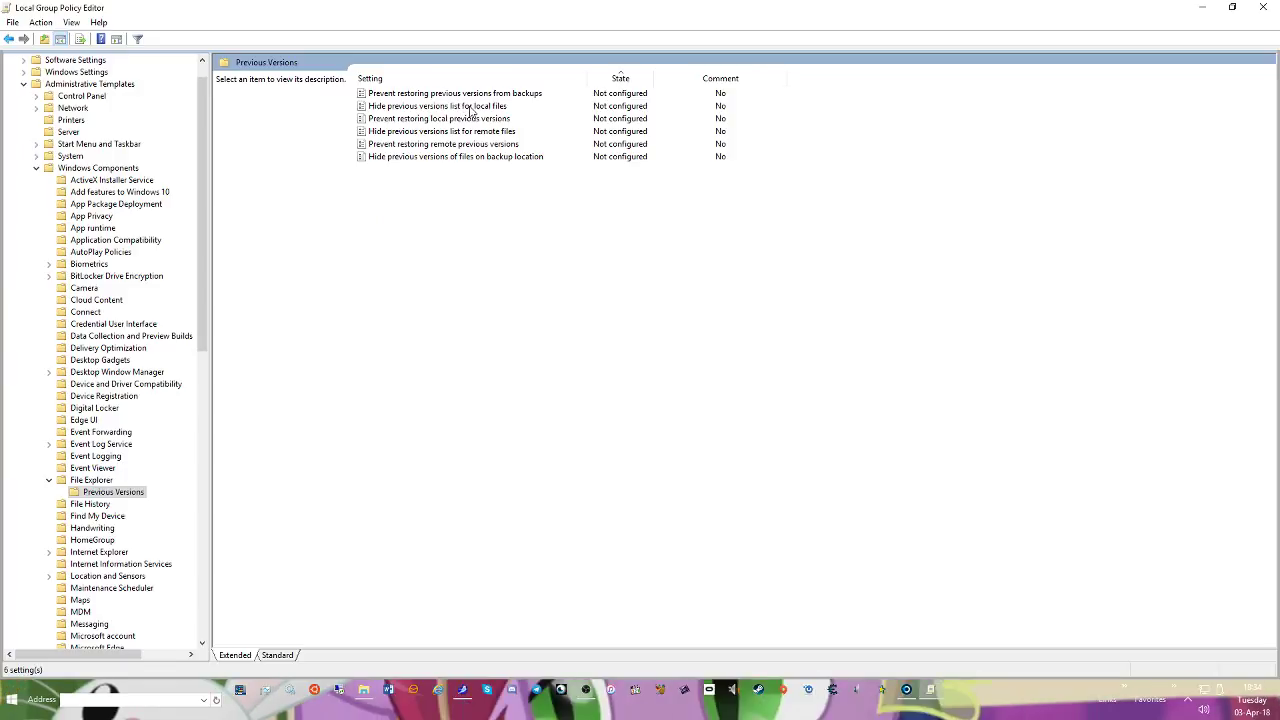
key("alt+Left")
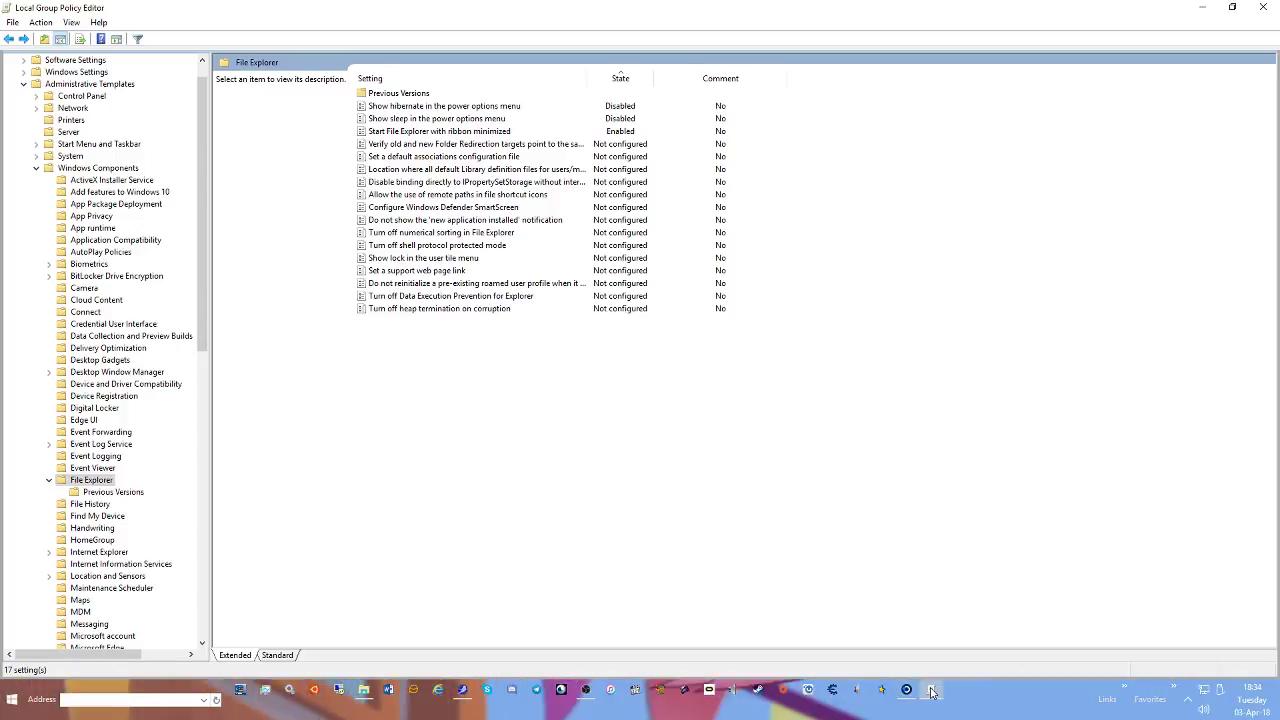
Switch to File Explorer and recheck the availability of its preview pane and details pane options
left_click(442, 692)
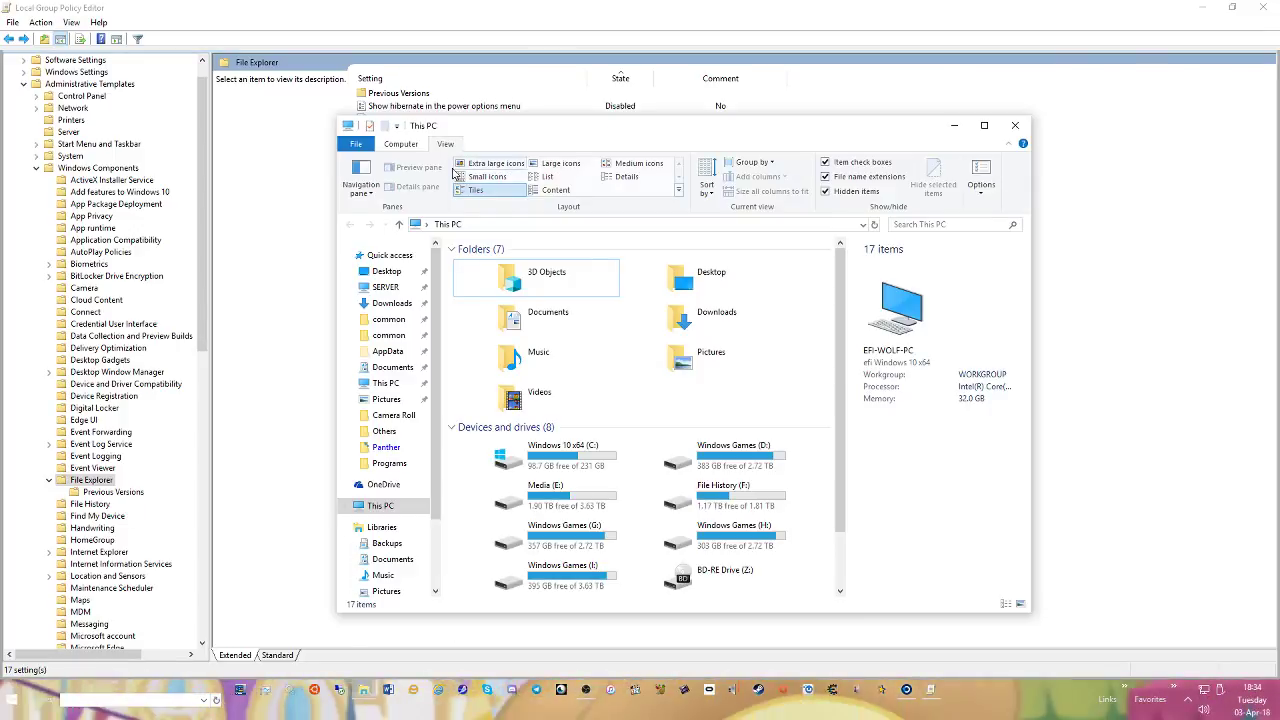
left_click(412, 147)
left_click(437, 147)
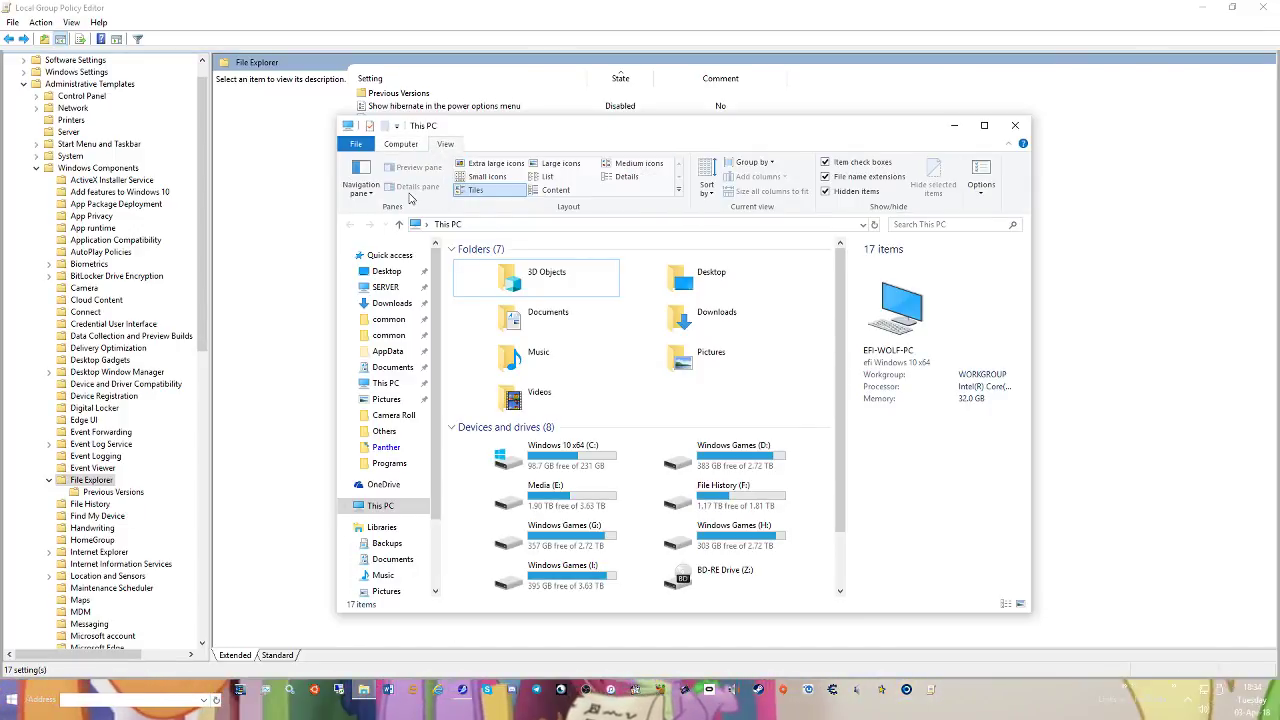
Return to the policy editor, expand the user's Administrative Templates and reopen its All Settings list
scroll(115, 600, "down", 17)
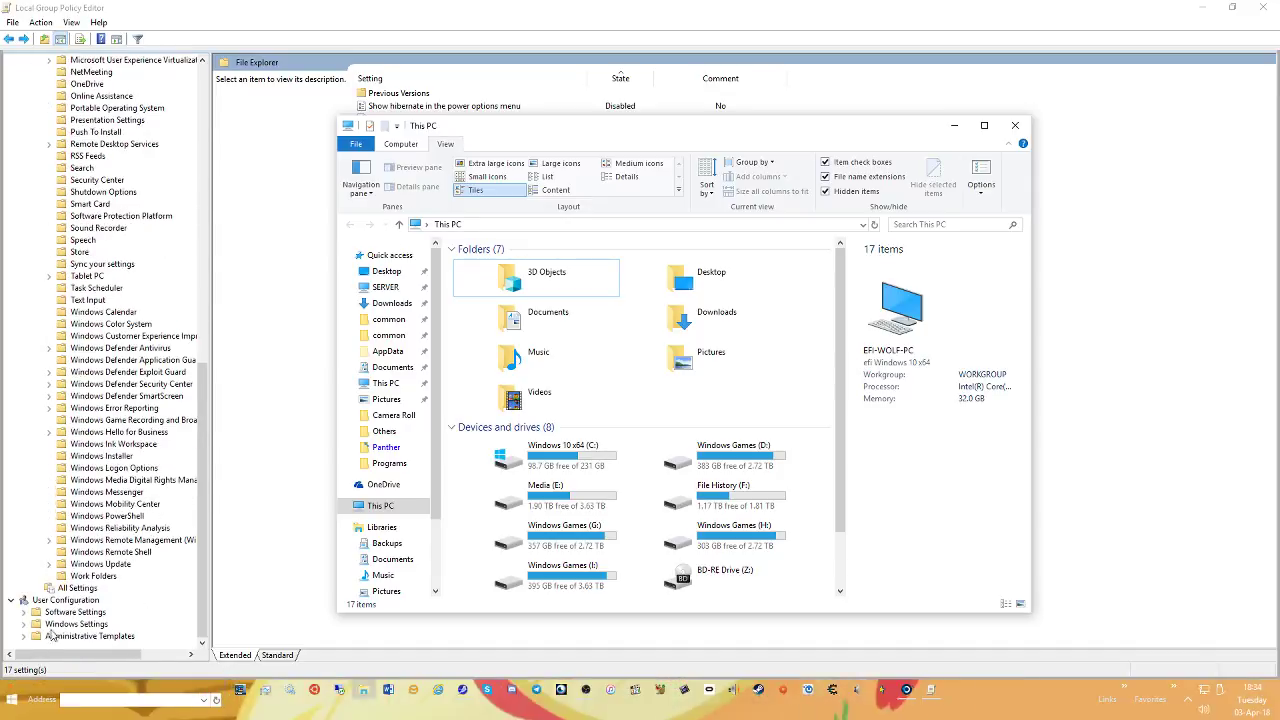
left_click(60, 636)
double_click(60, 636)
left_click(62, 636)
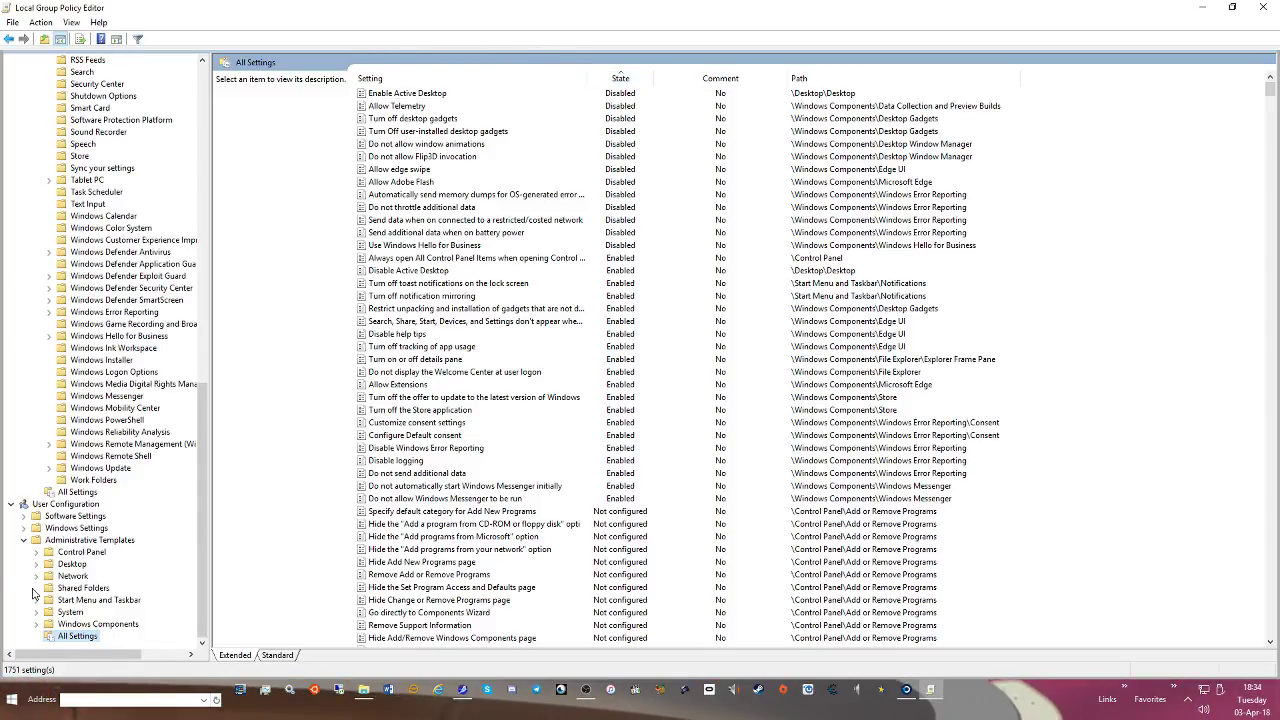
Open the user's Explorer Frame Pane policies inside File Explorer under Windows Components
left_click(39, 624)
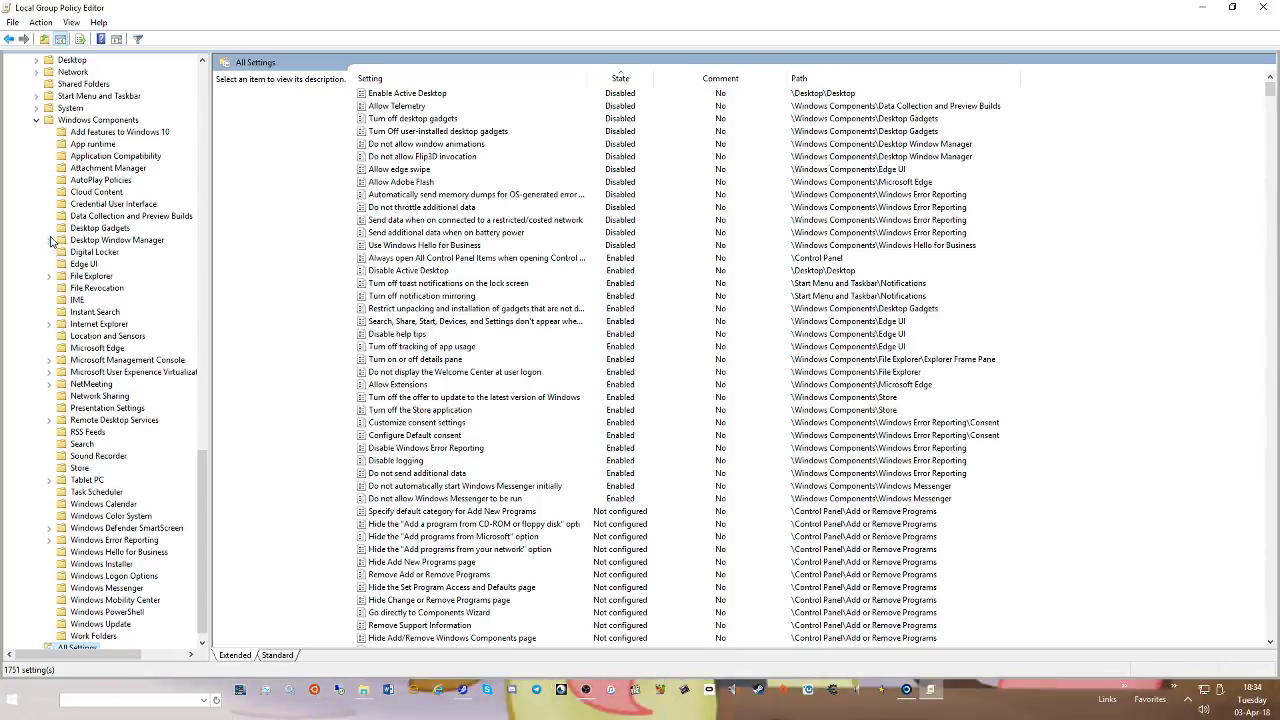
left_click(49, 276)
left_click(91, 276)
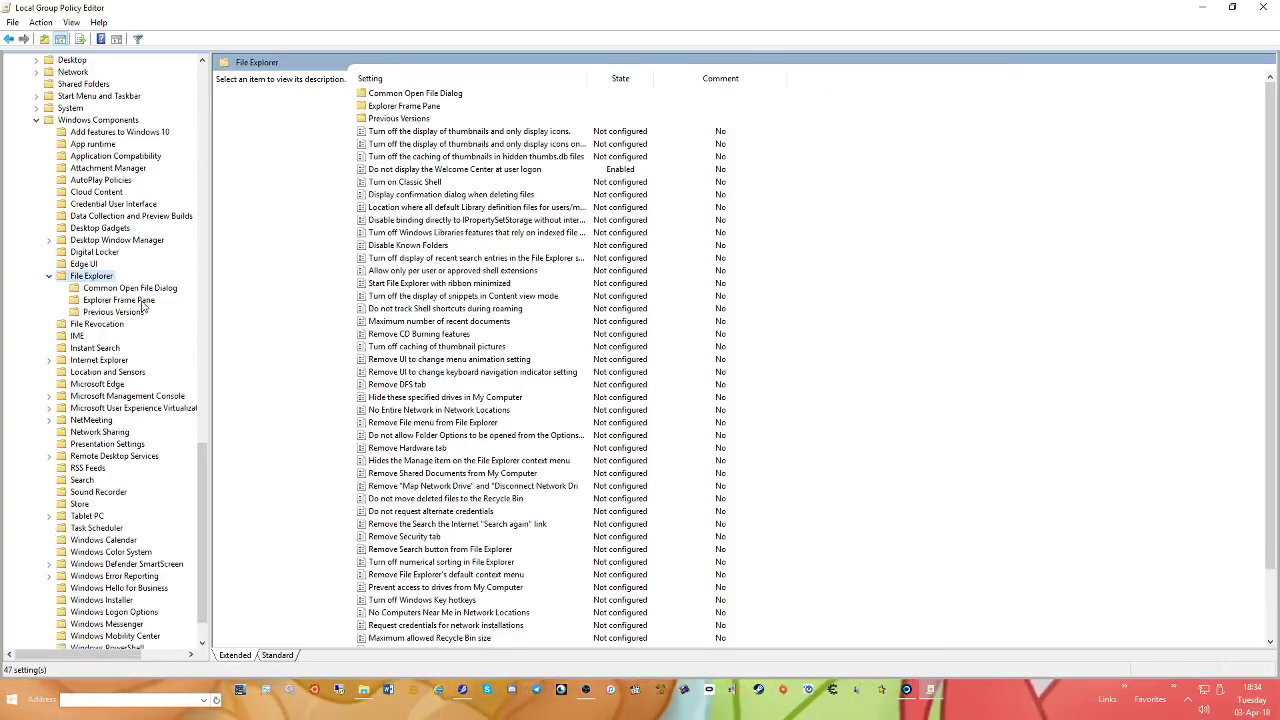
left_click(120, 300)
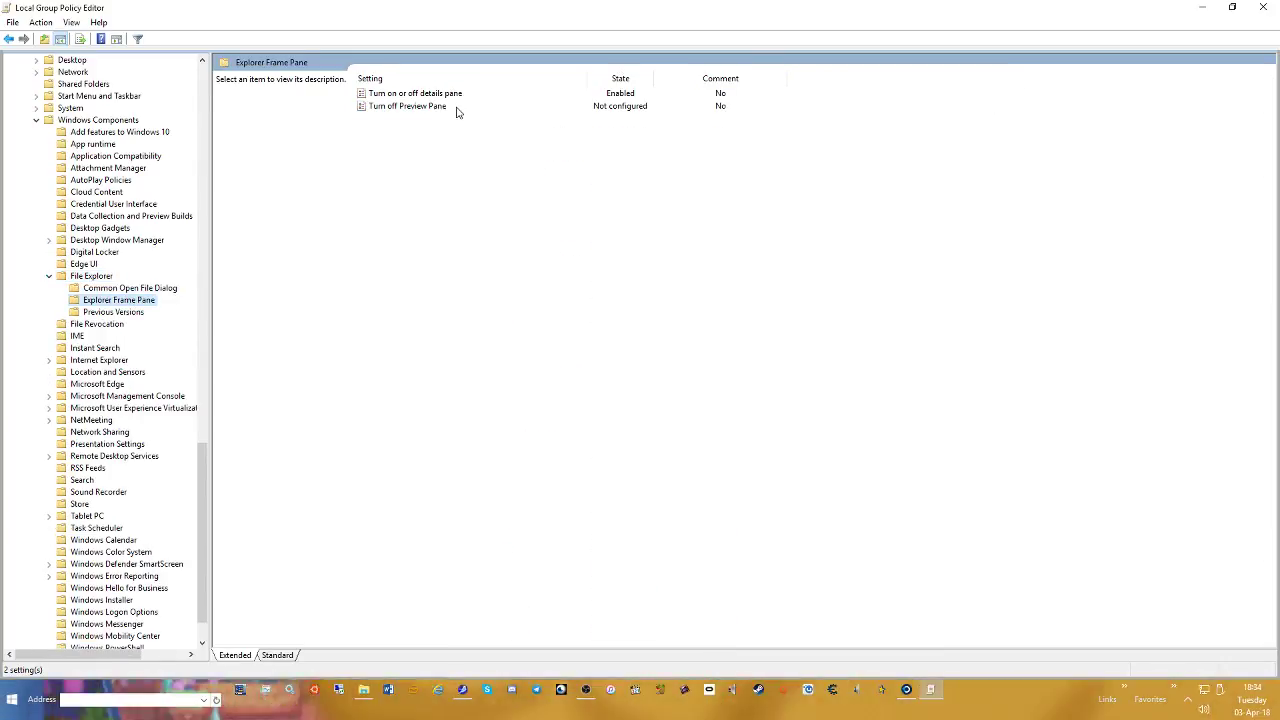
Set the user policy Turn on or off details pane to Not Configured and apply the change
double_click(425, 94)
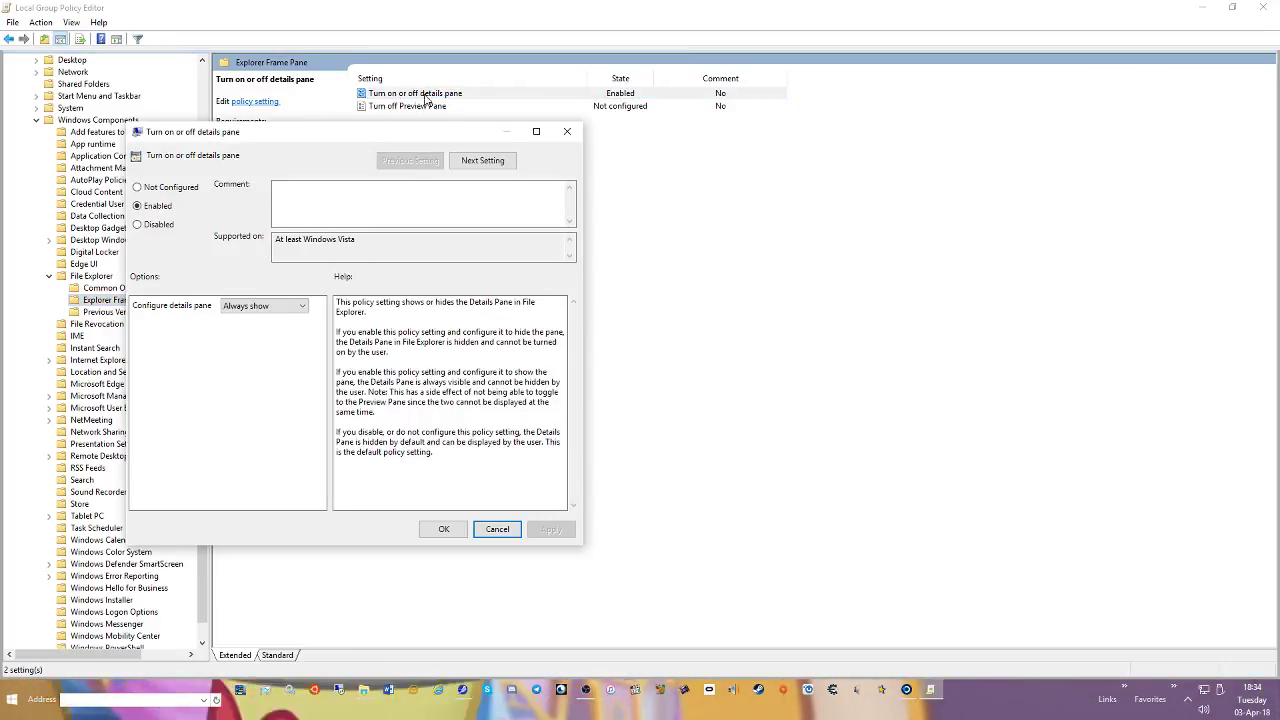
left_click(278, 308)
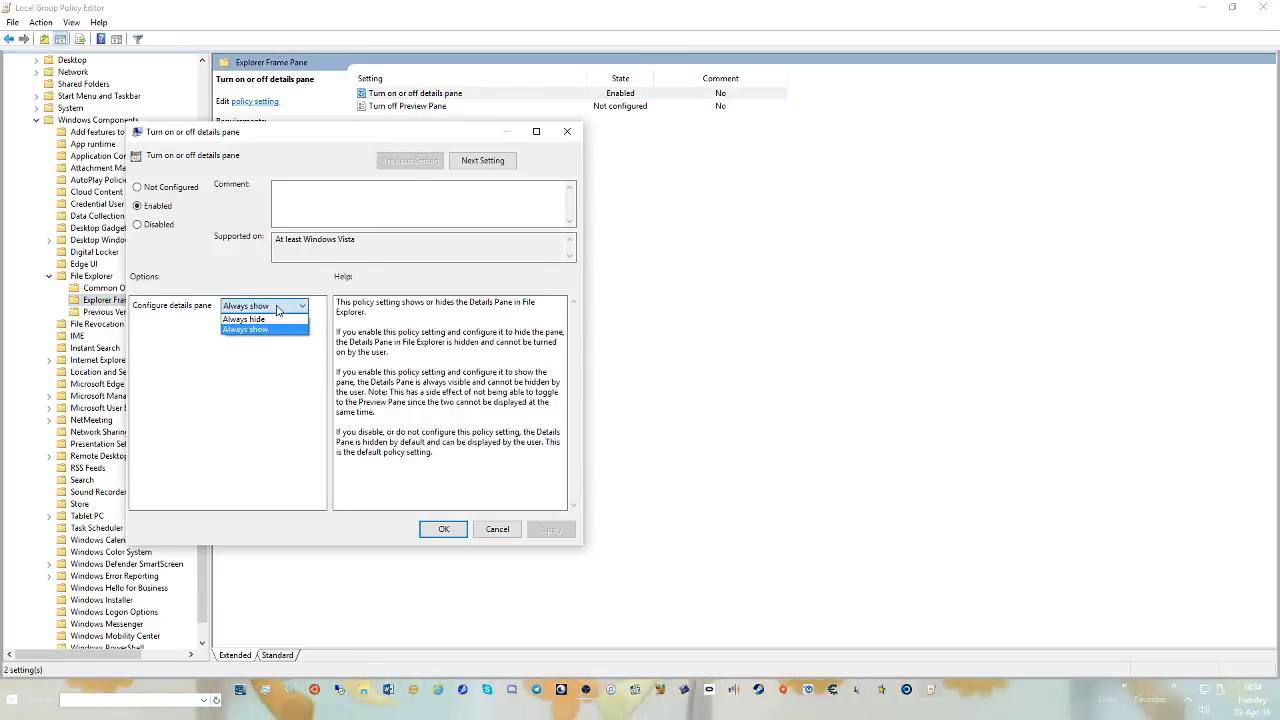
left_click(278, 308)
left_click(137, 187)
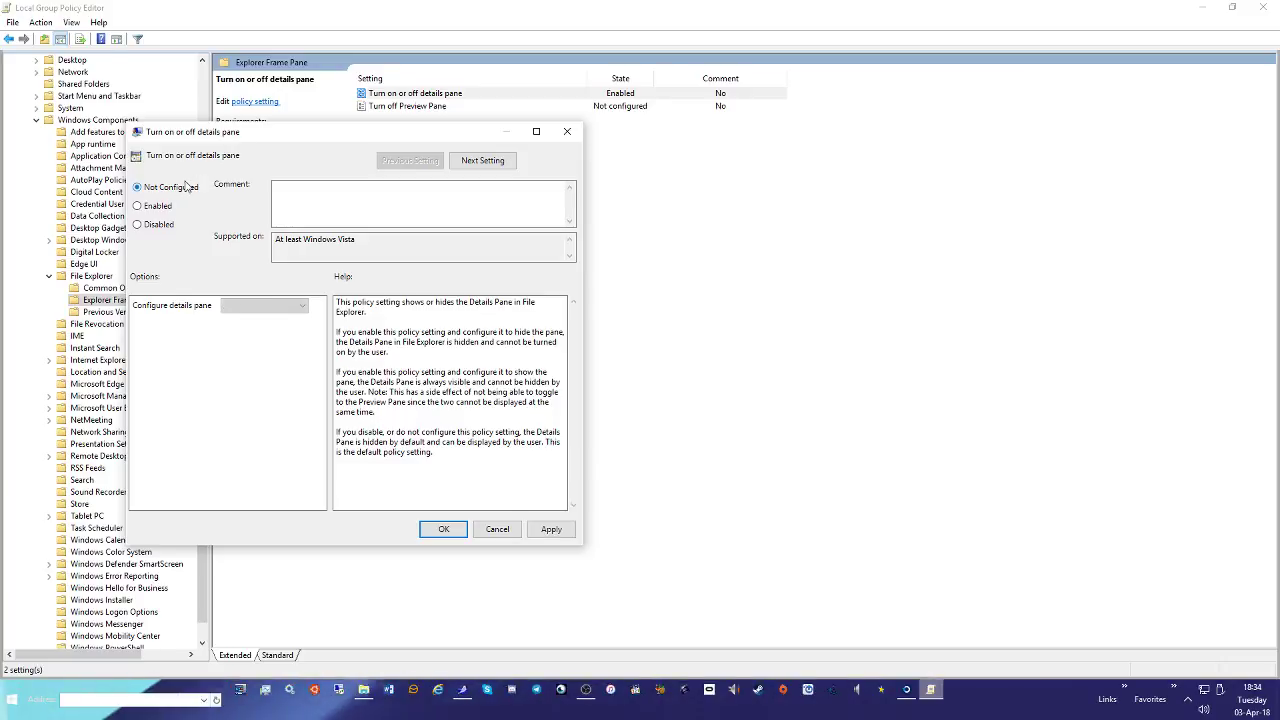
left_click(550, 529)
left_click(486, 528)
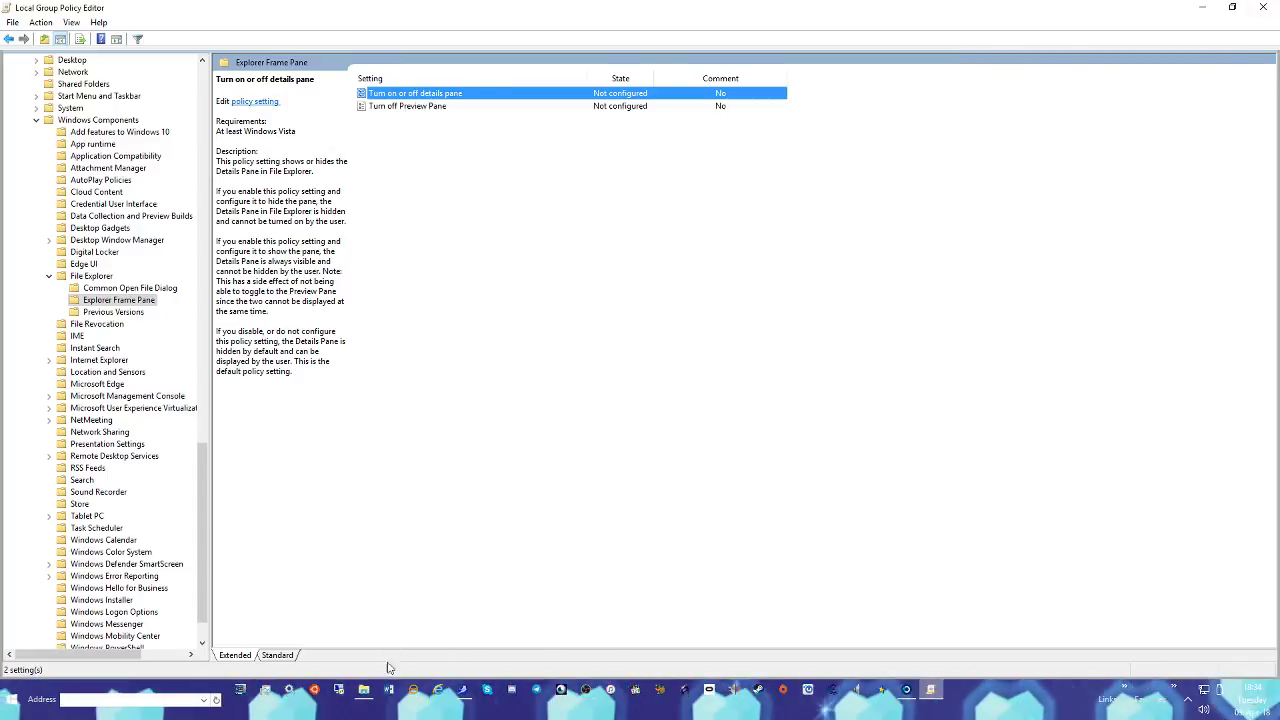
Close the open File Explorer window and open a fresh one
left_click(366, 695)
right_click(366, 692)
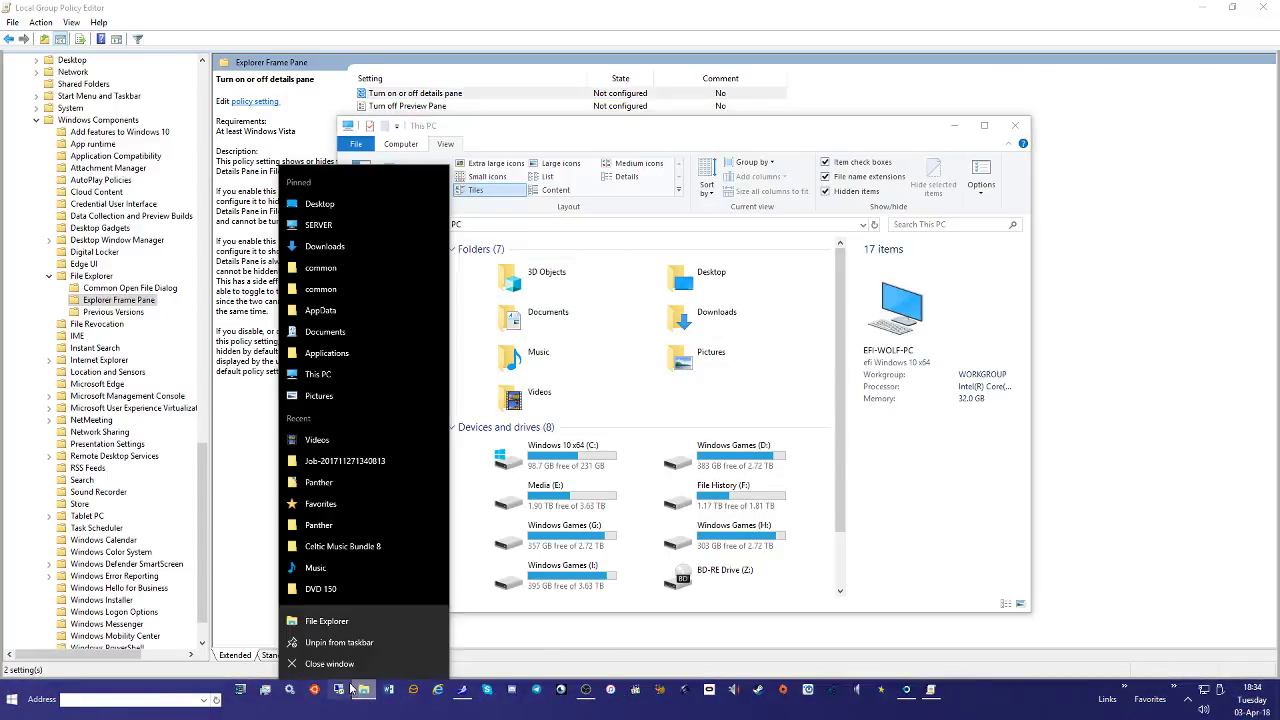
left_click(333, 665)
left_click(366, 690)
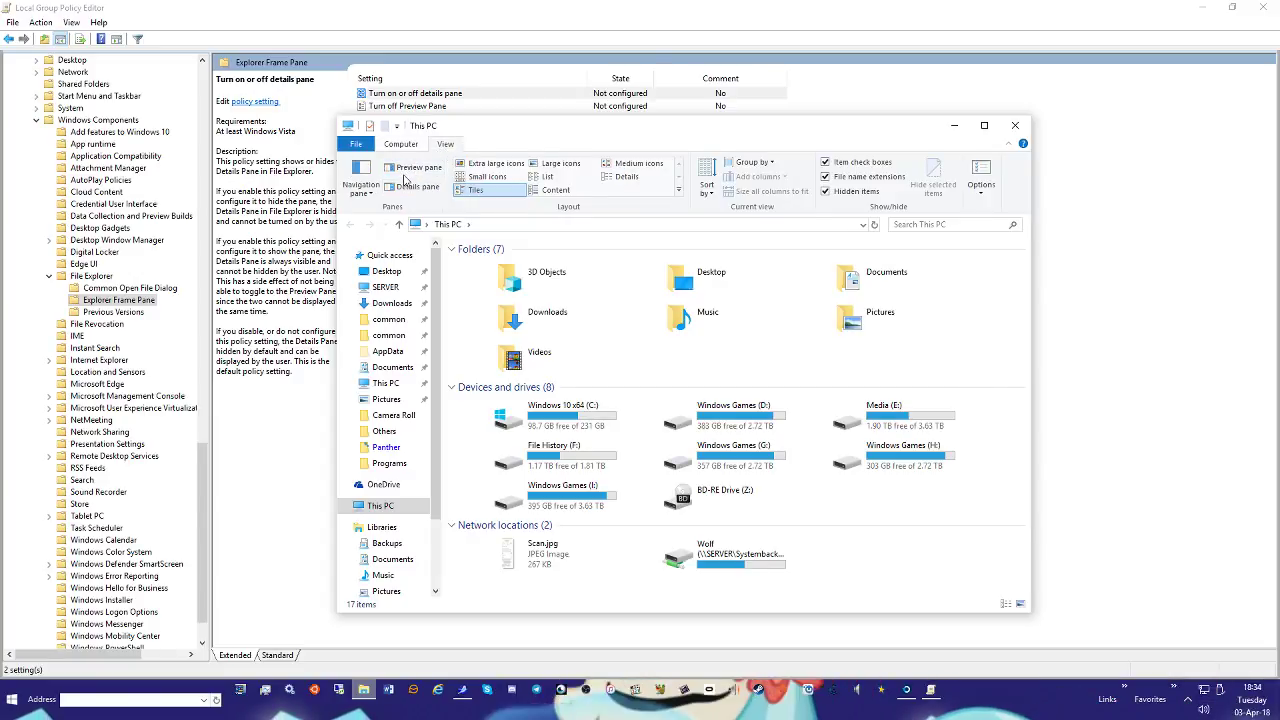
Show the preview pane in File Explorer, switch to the details pane and back, and minimize the window
left_click(411, 172)
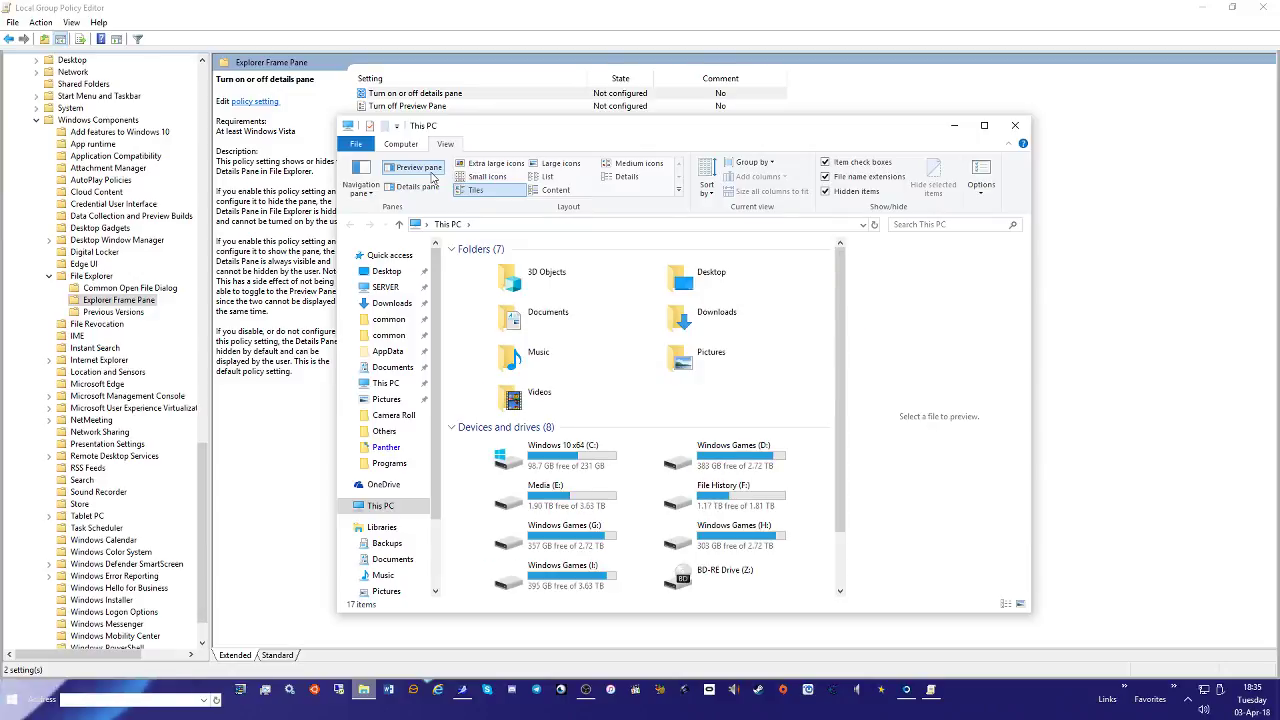
left_click(428, 188)
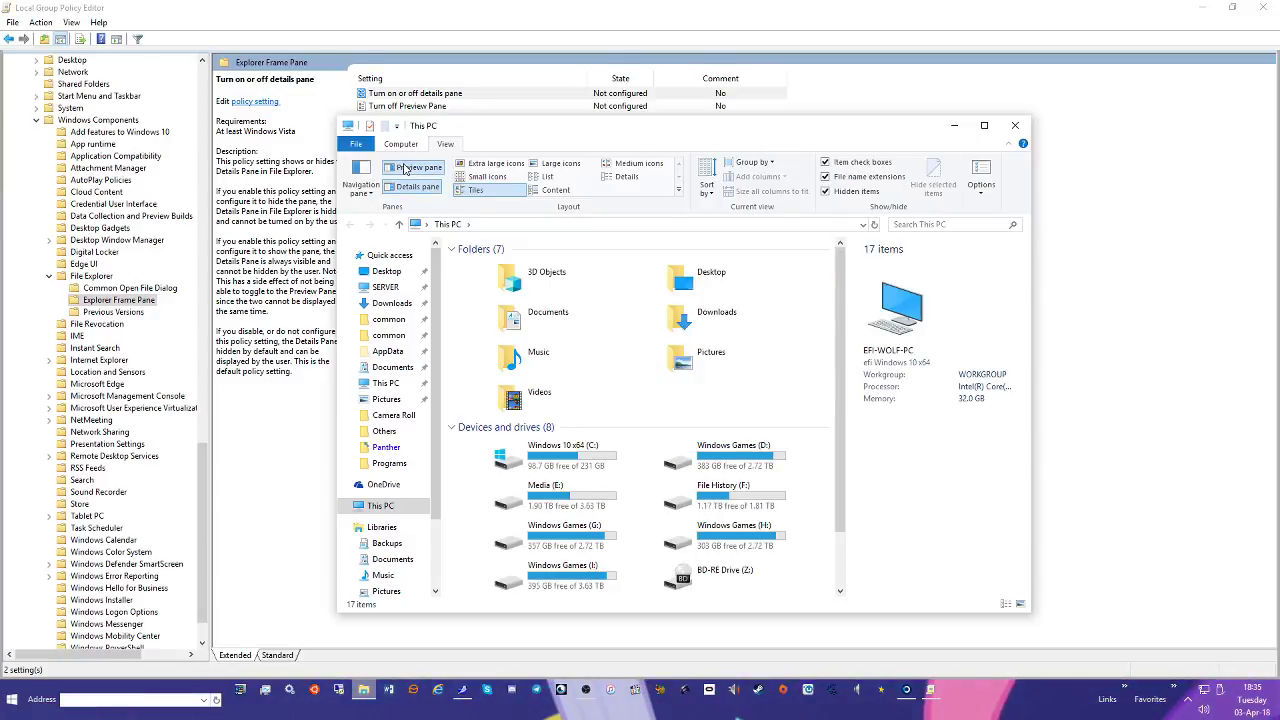
left_click(408, 168)
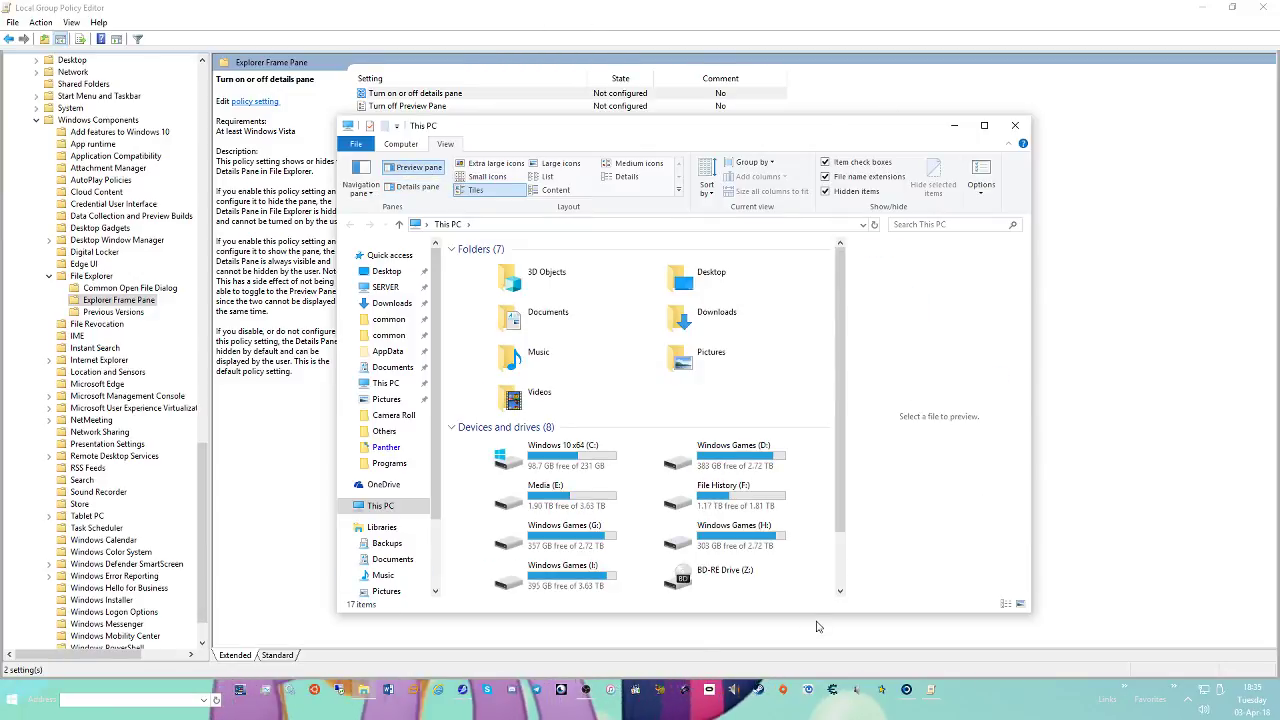
left_click(956, 125)
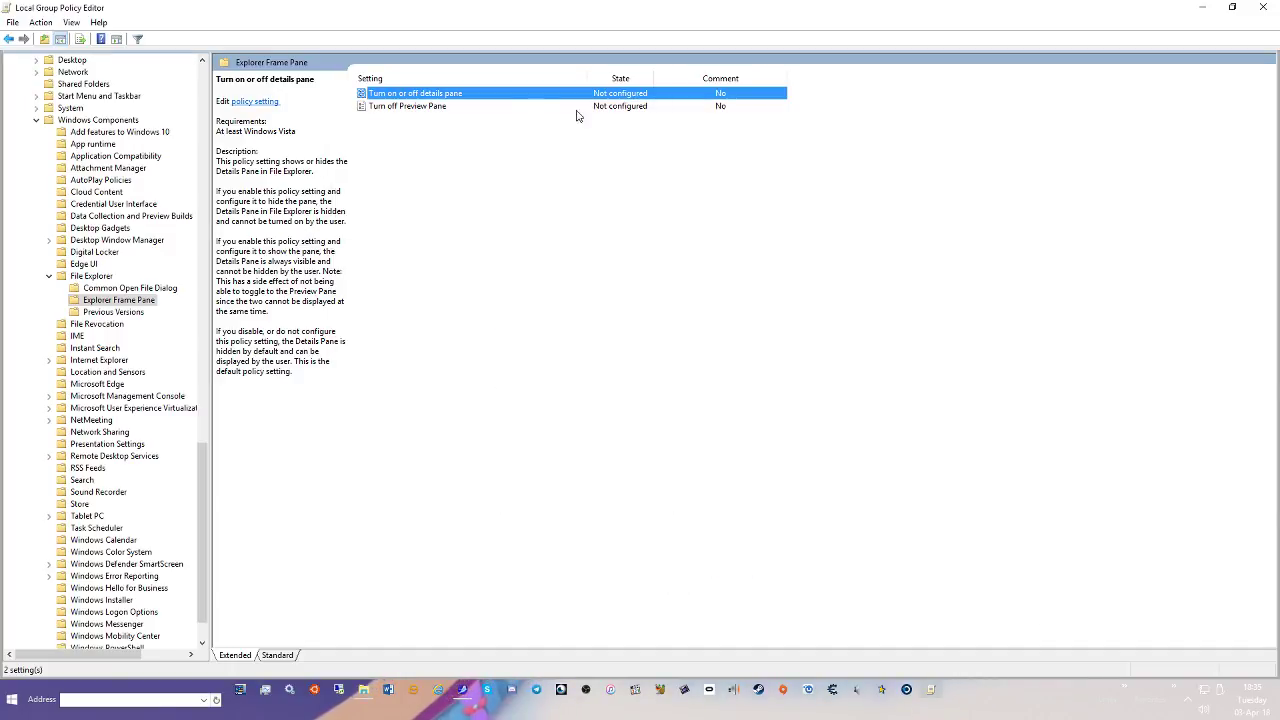
Review the Enabled options of the details pane policy and the adjacent Turn off Preview Pane policy, discarding any changes
double_click(427, 94)
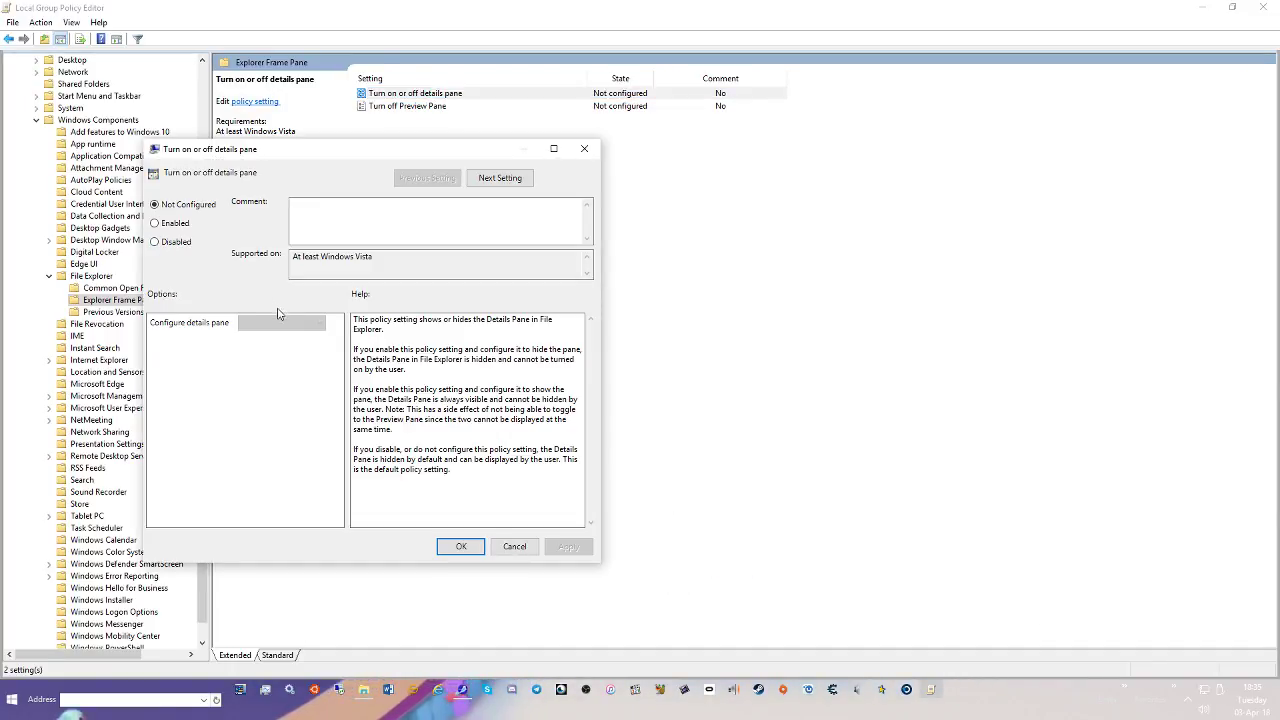
left_click(163, 224)
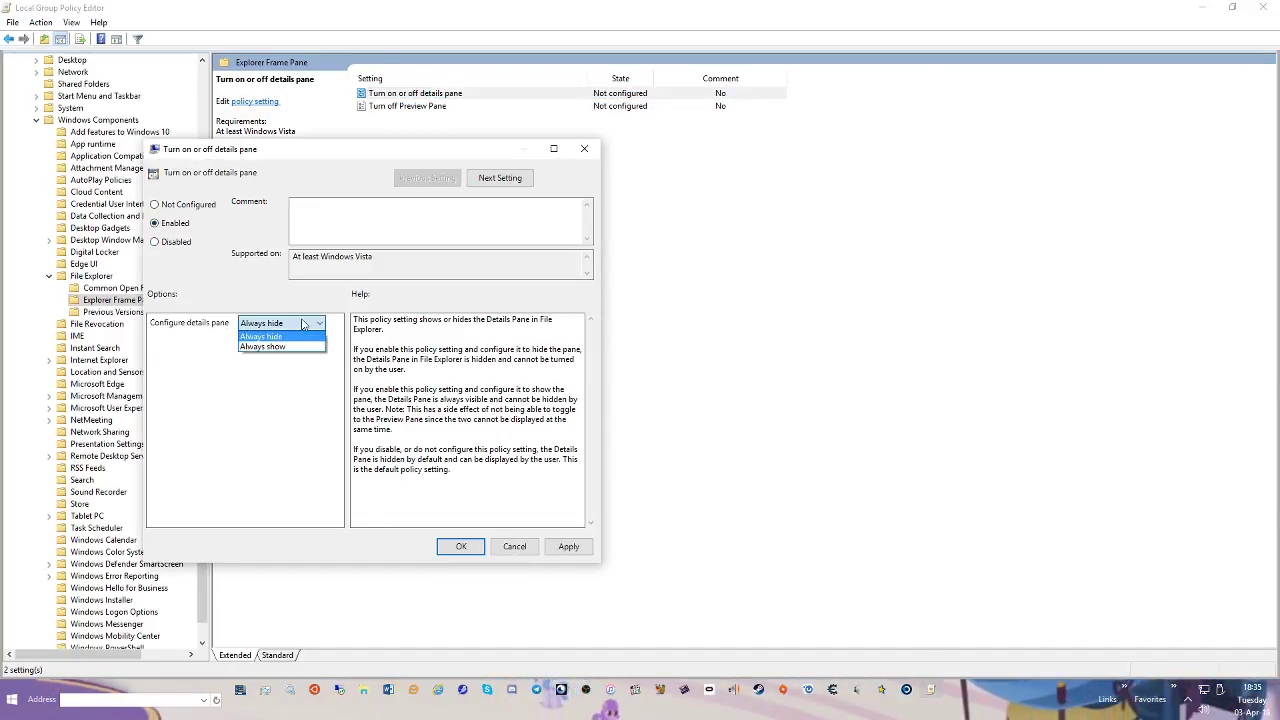
left_click(165, 205)
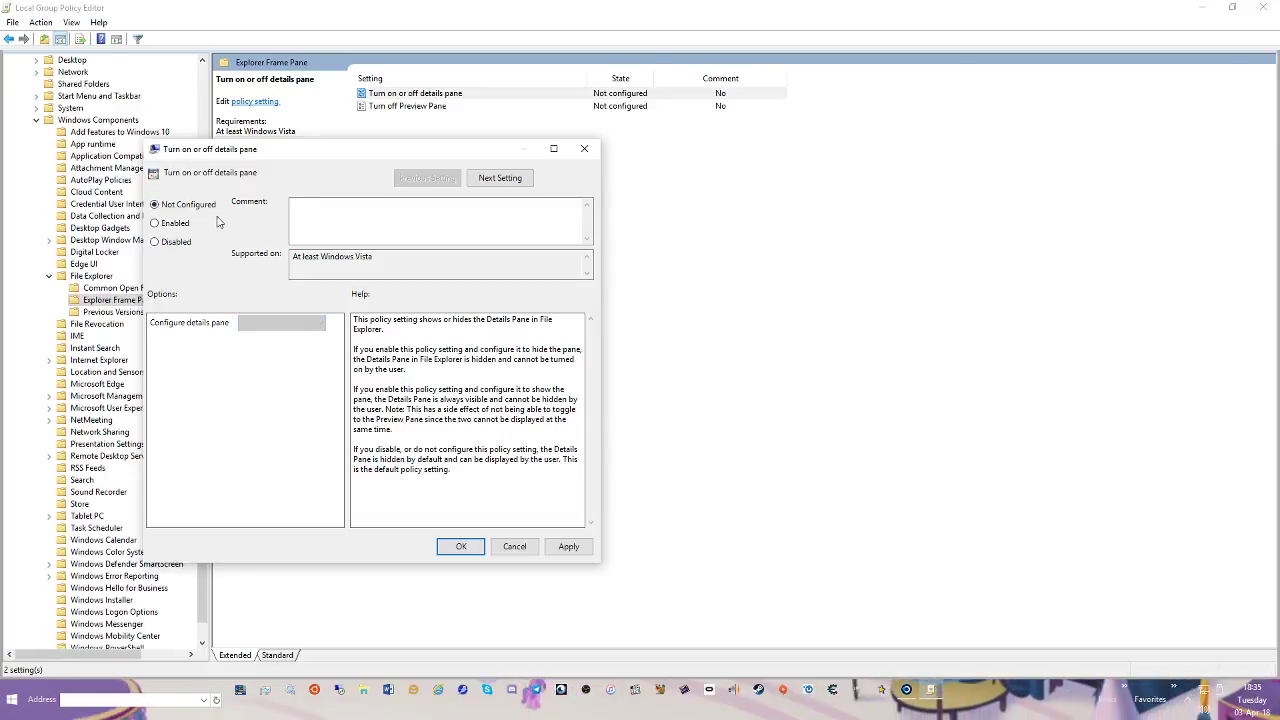
left_click(500, 178)
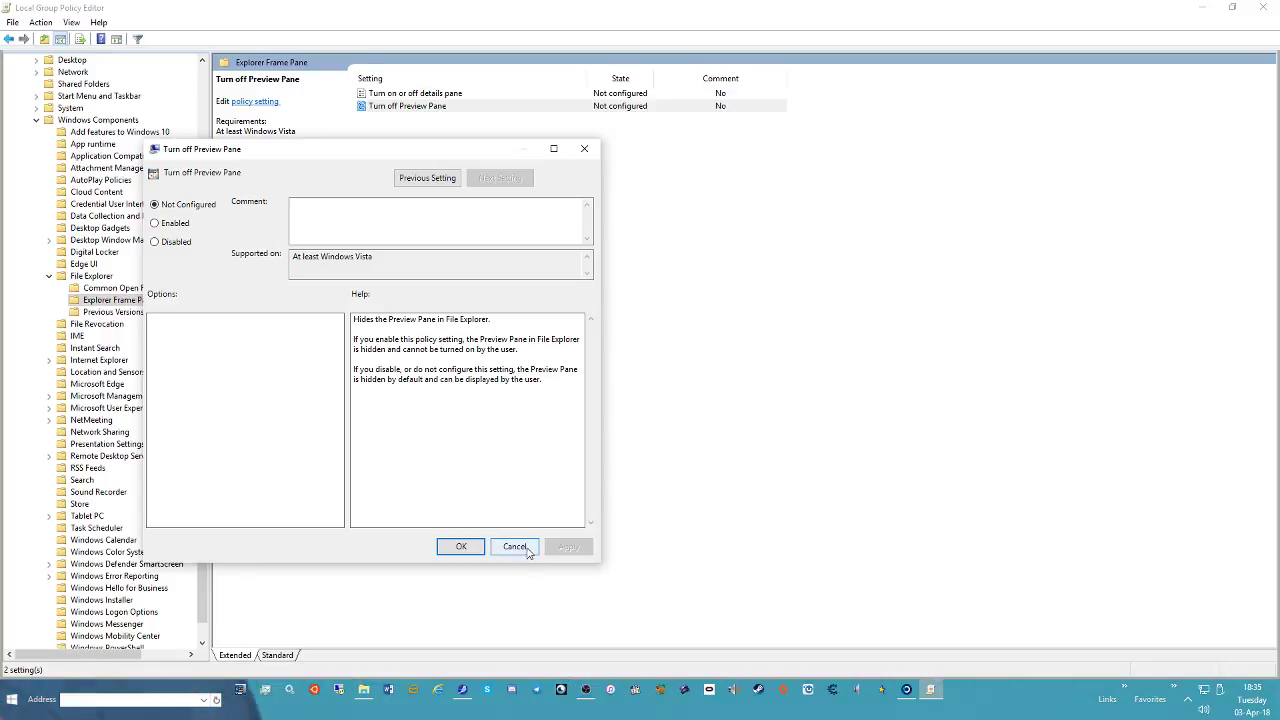
left_click(445, 178)
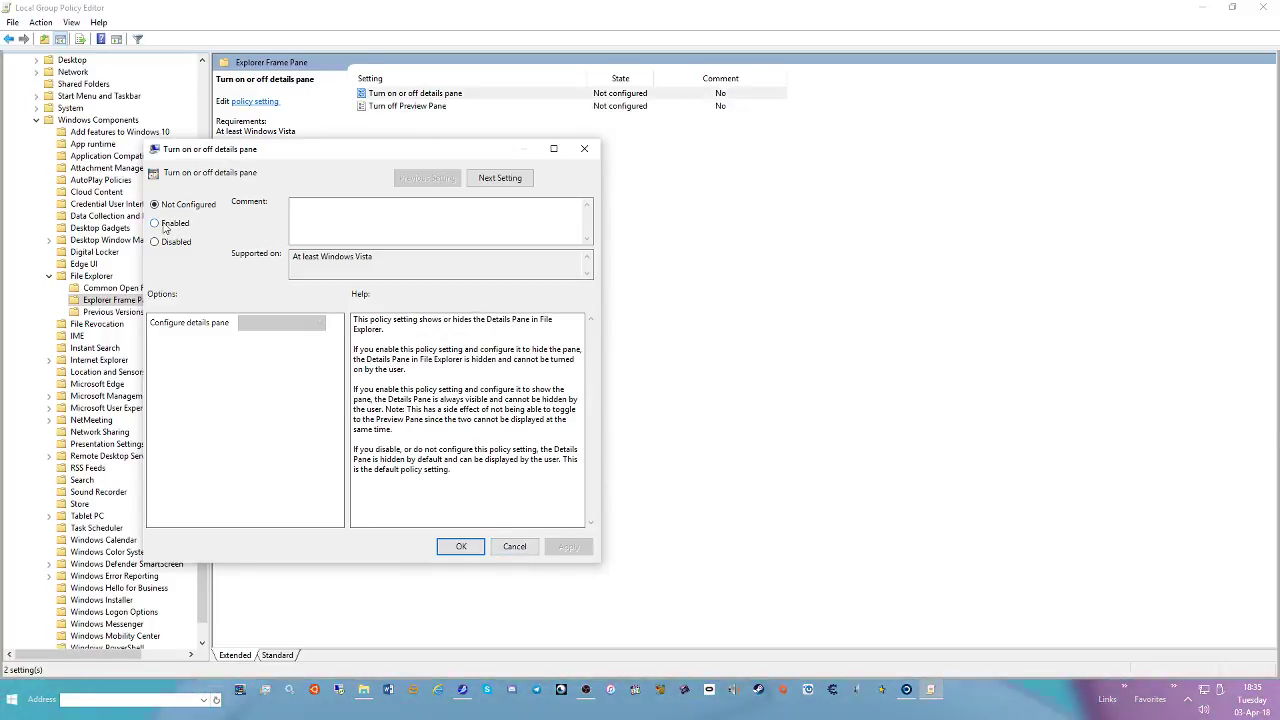
left_click(165, 224)
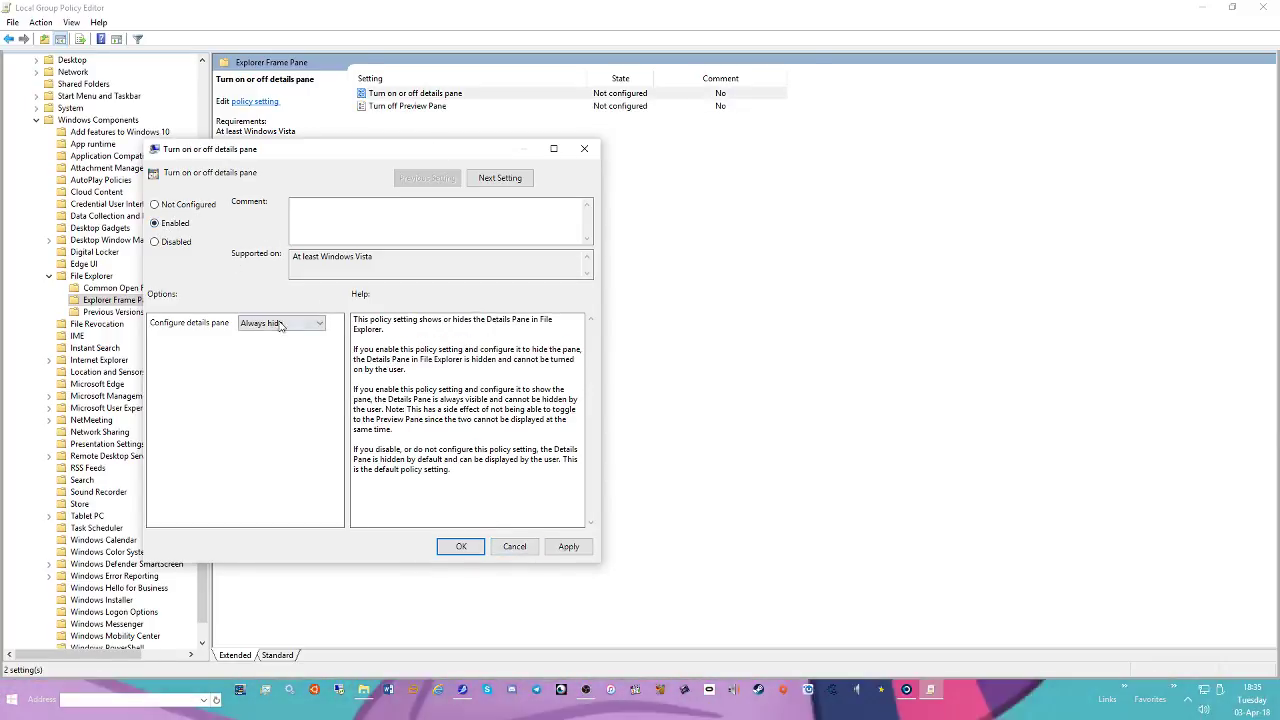
left_click(280, 323)
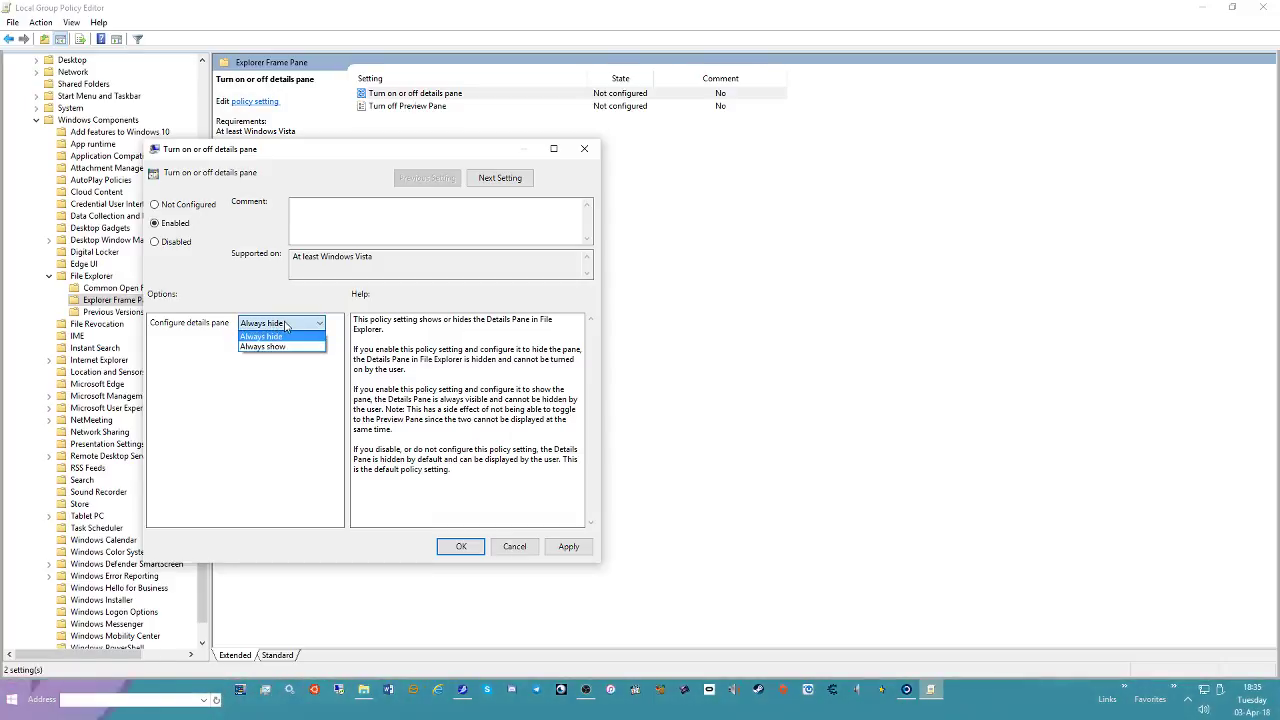
left_click(285, 336)
left_click(514, 546)
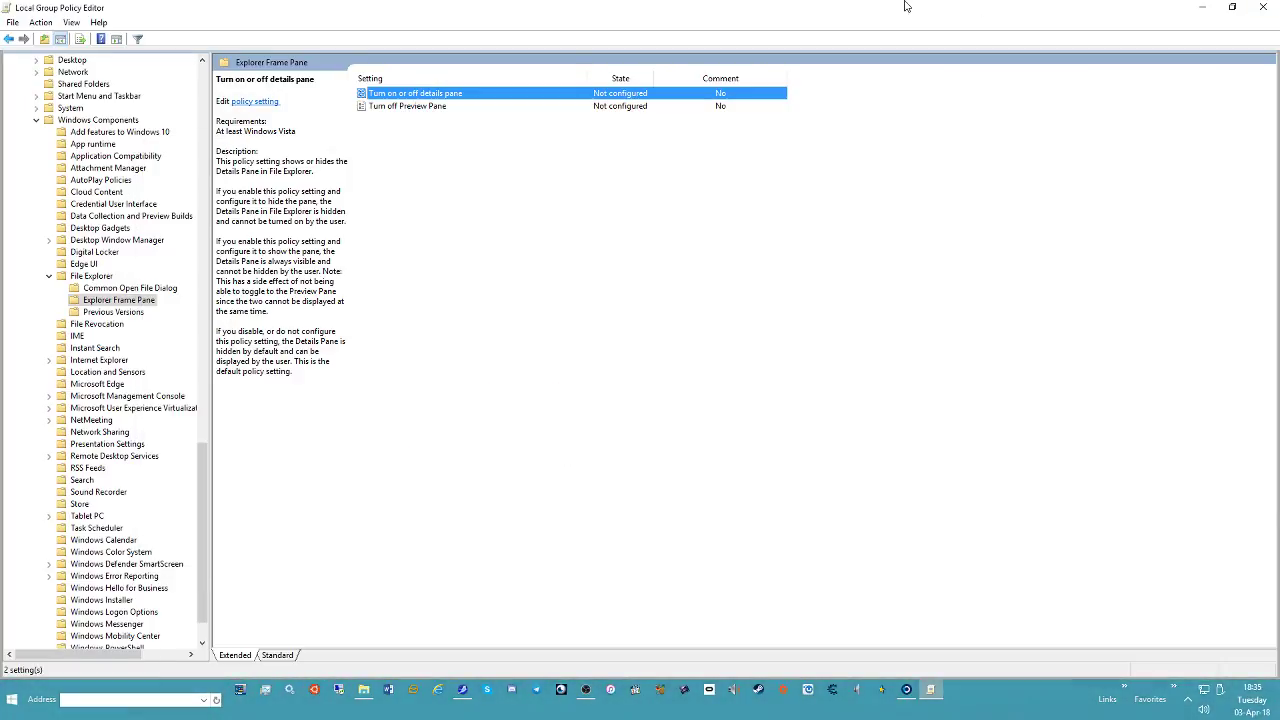
Close the policy editor, bring up the File Explorer window and maximize it
left_click(1263, 7)
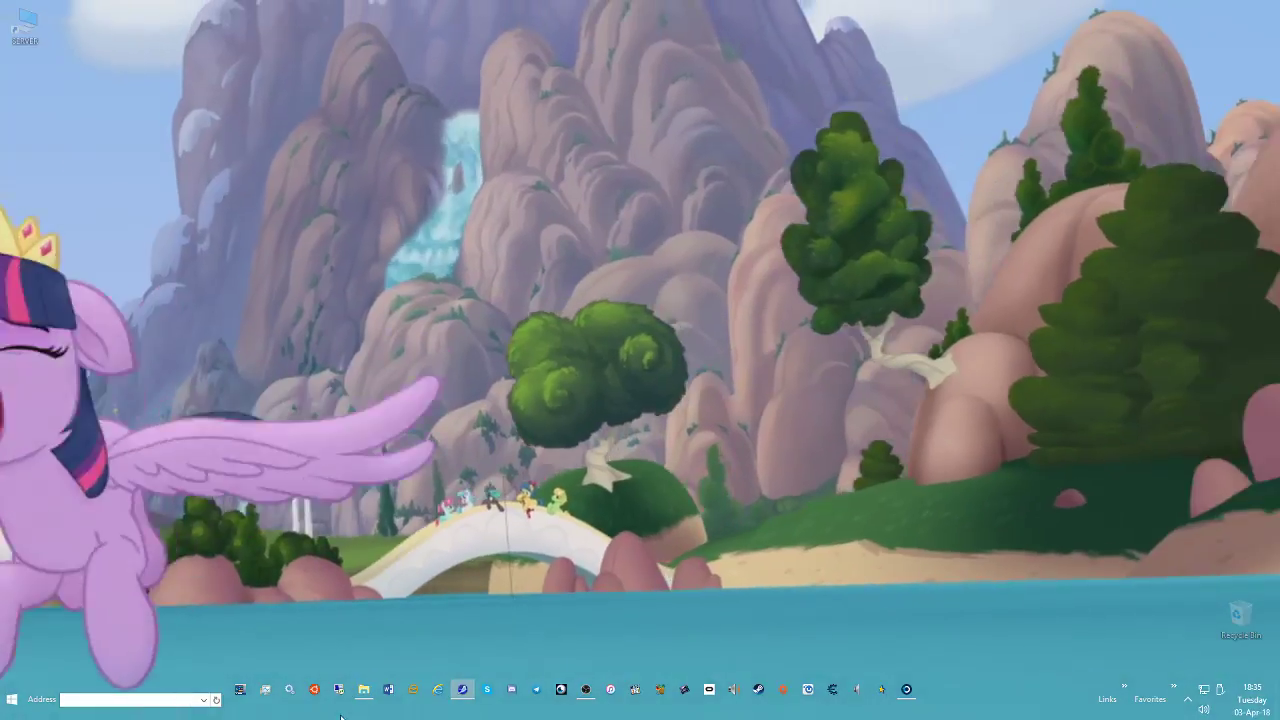
left_click(364, 689)
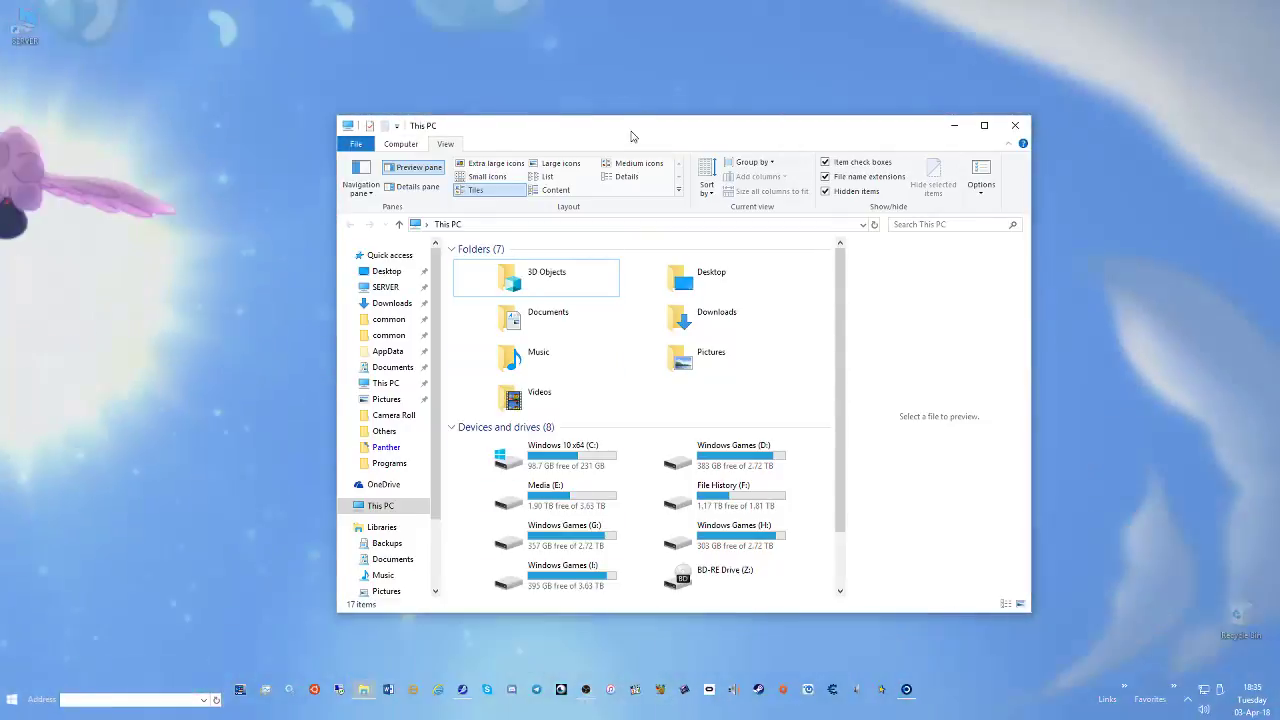
left_click_drag(631, 128, 667, 3)
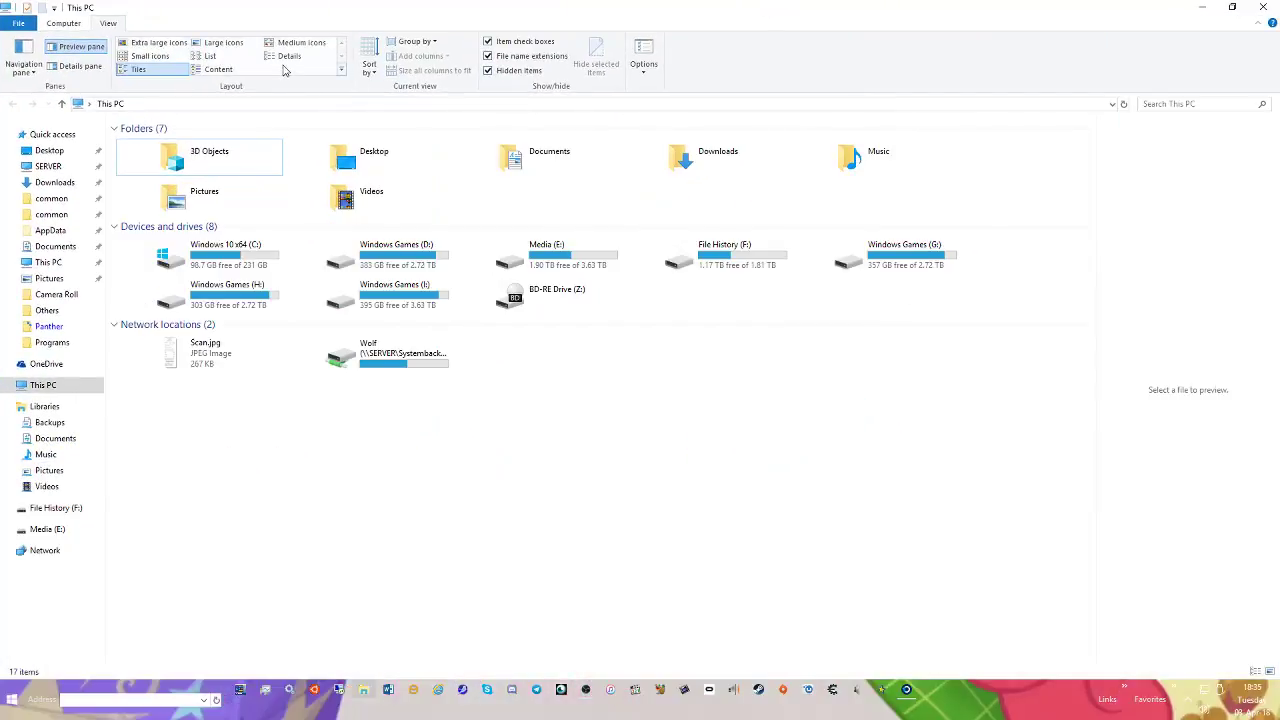
Open the Windows Update page of Update & Security in Windows Settings
left_click(11, 699)
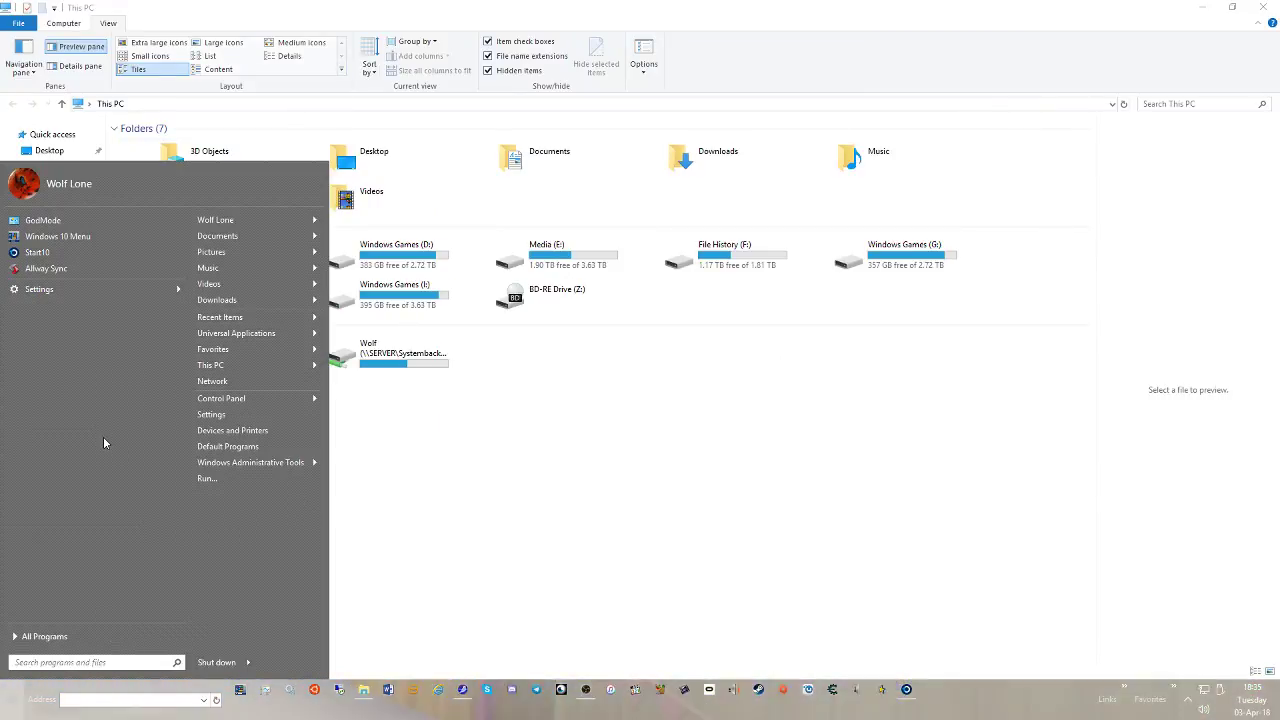
left_click(229, 416)
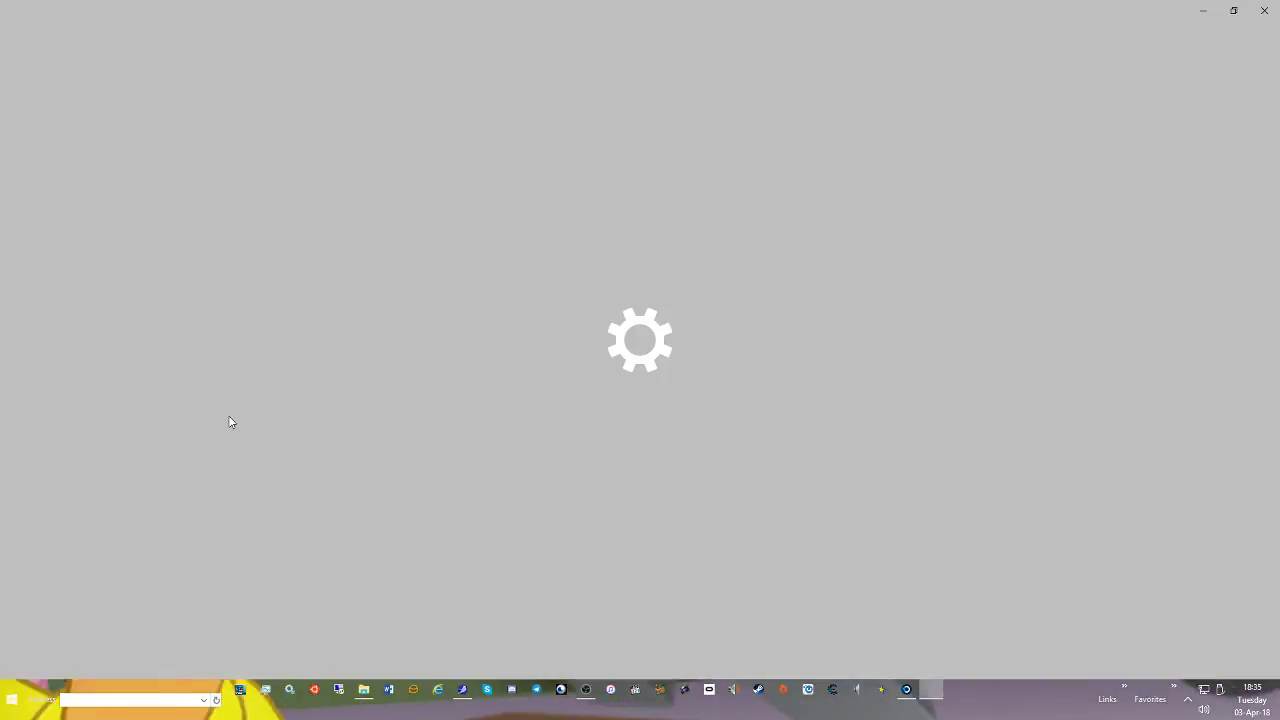
left_click(438, 299)
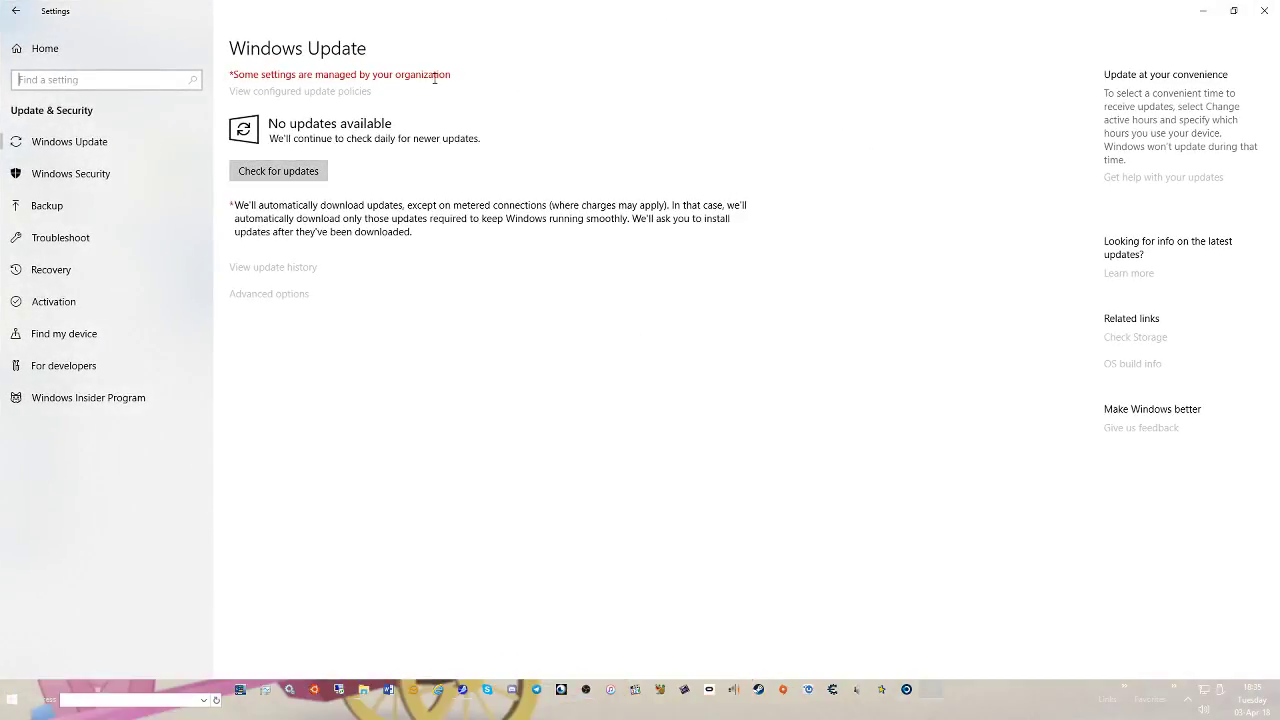
Review the advanced Windows Update options, return to the main update page and check for updates
left_click(291, 292)
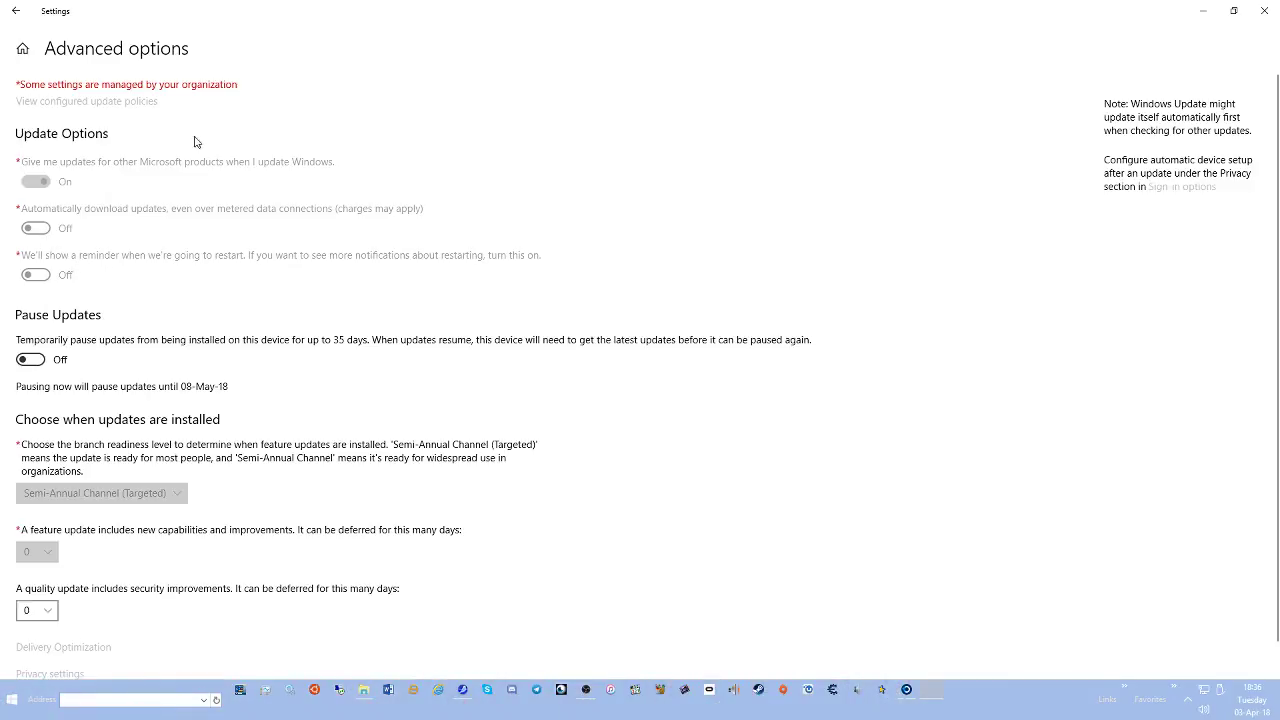
scroll(215, 416, "down", 1)
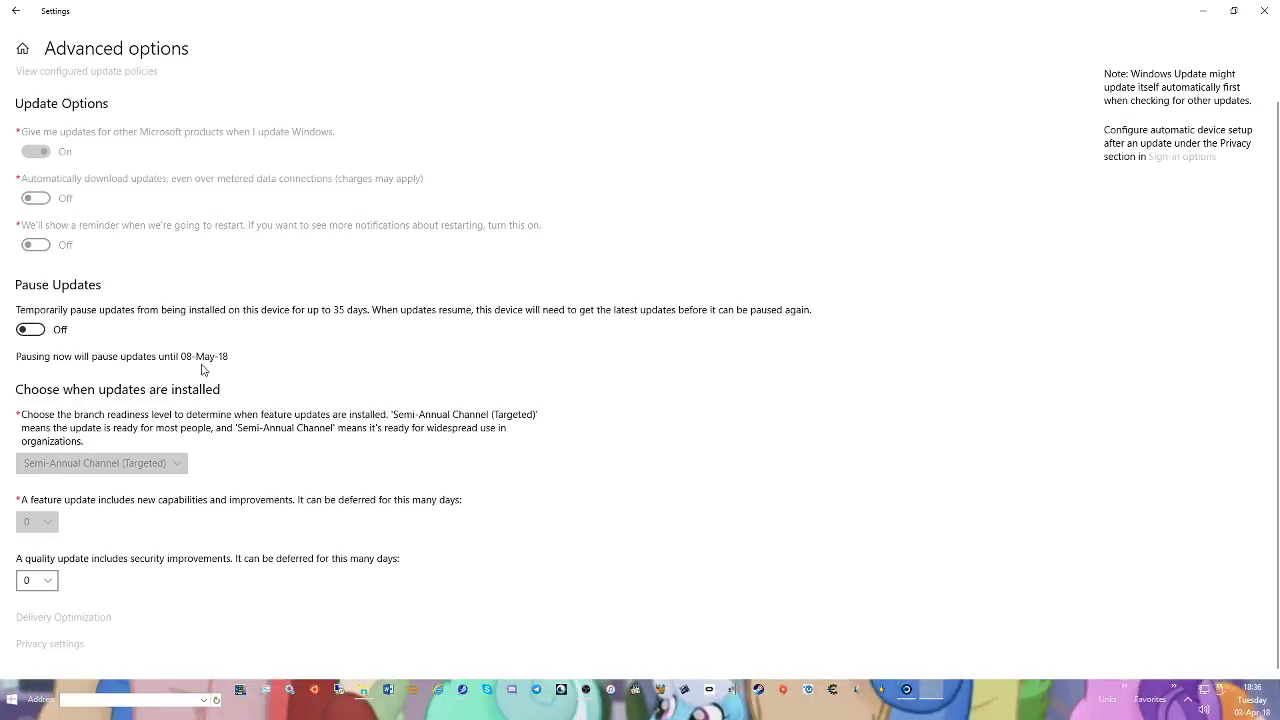
scroll(196, 399, "up", 1)
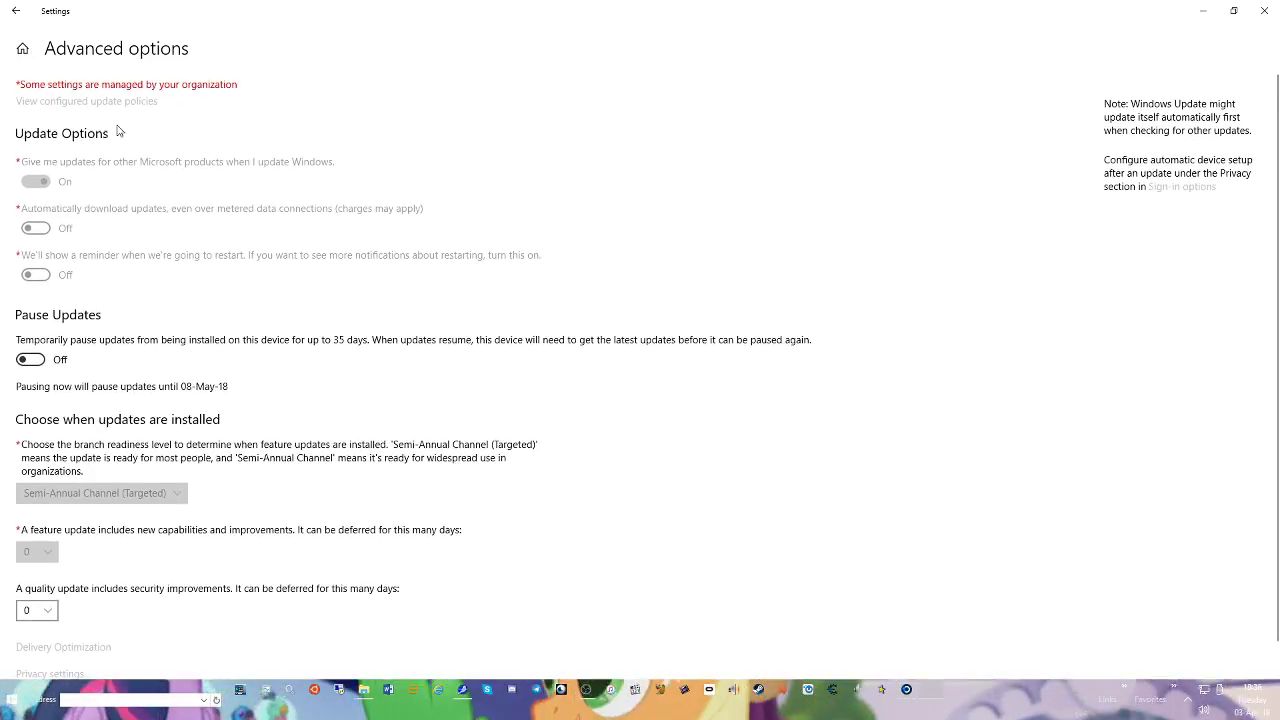
key("alt+Left")
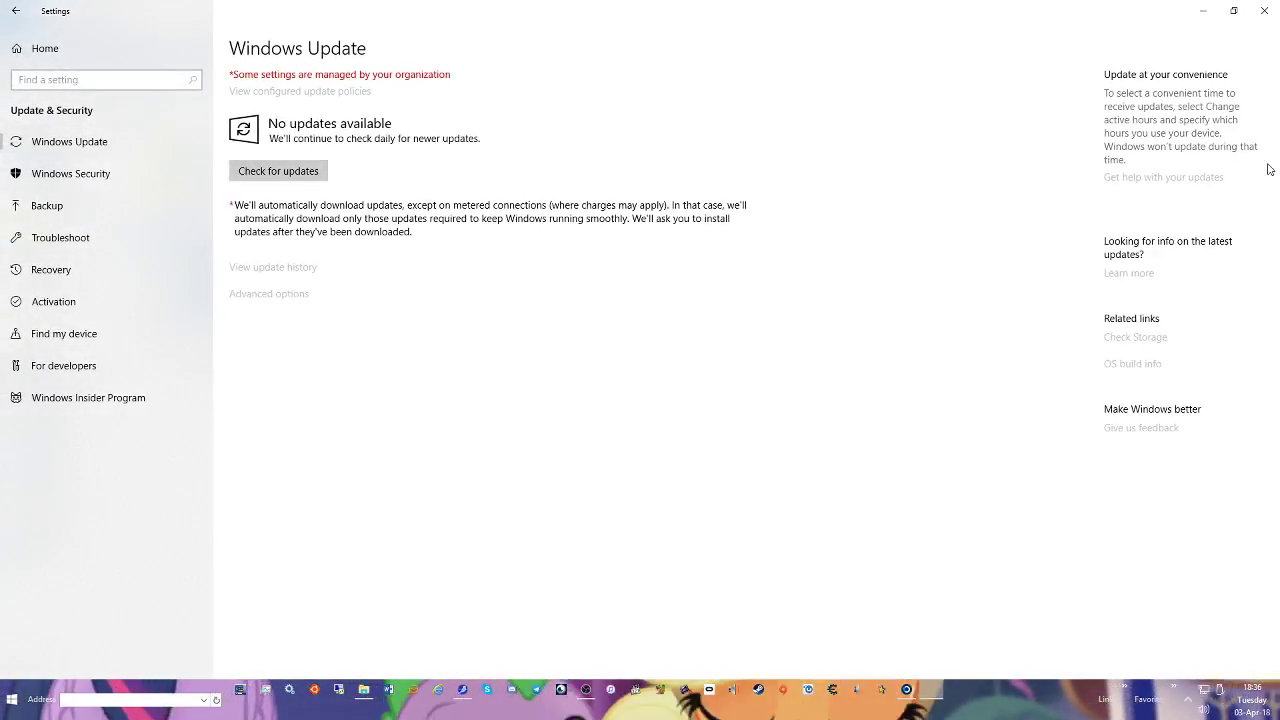
left_click(296, 170)
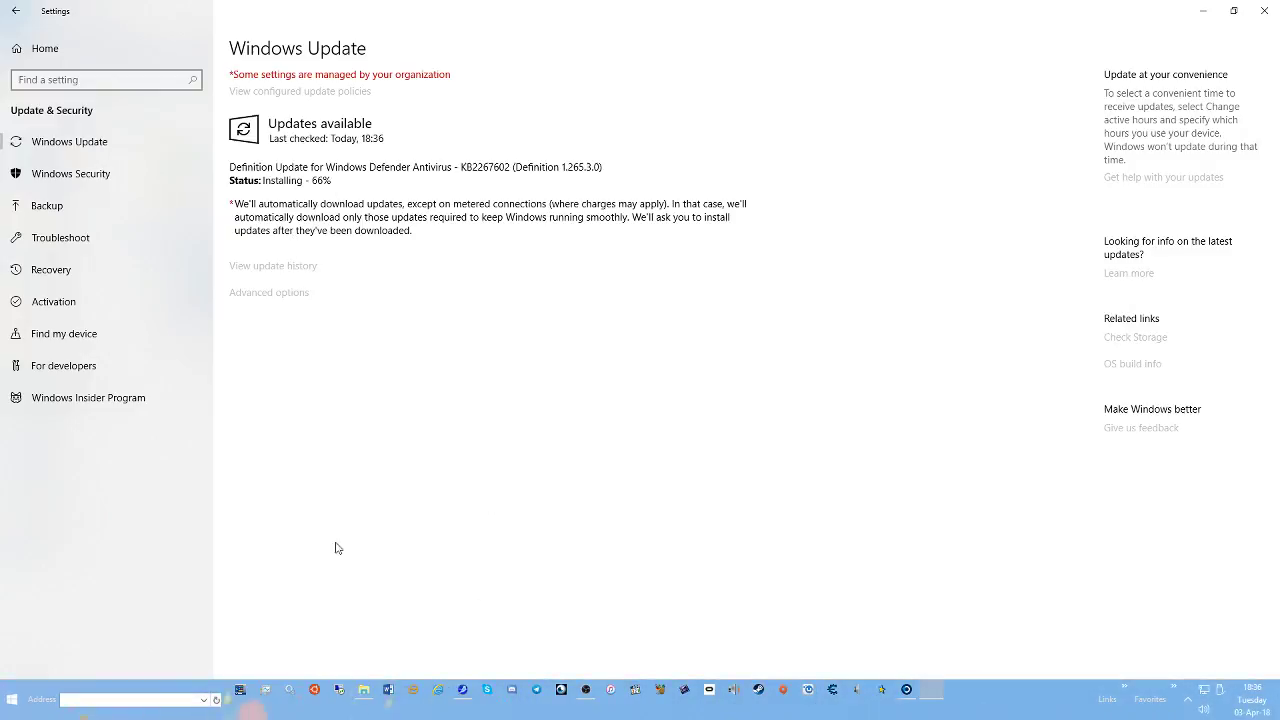
Run gpedit.msc to start the Local Group Policy Editor and maximize its window
left_click(4, 687)
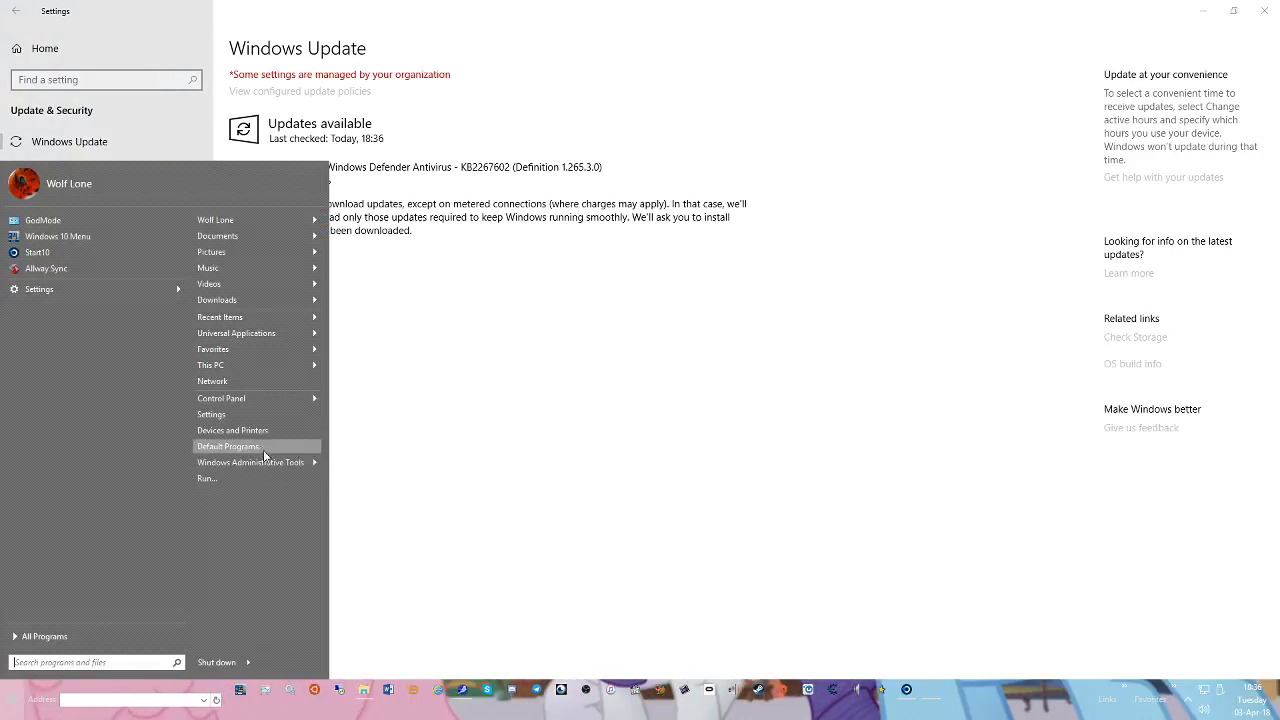
left_click(212, 478)
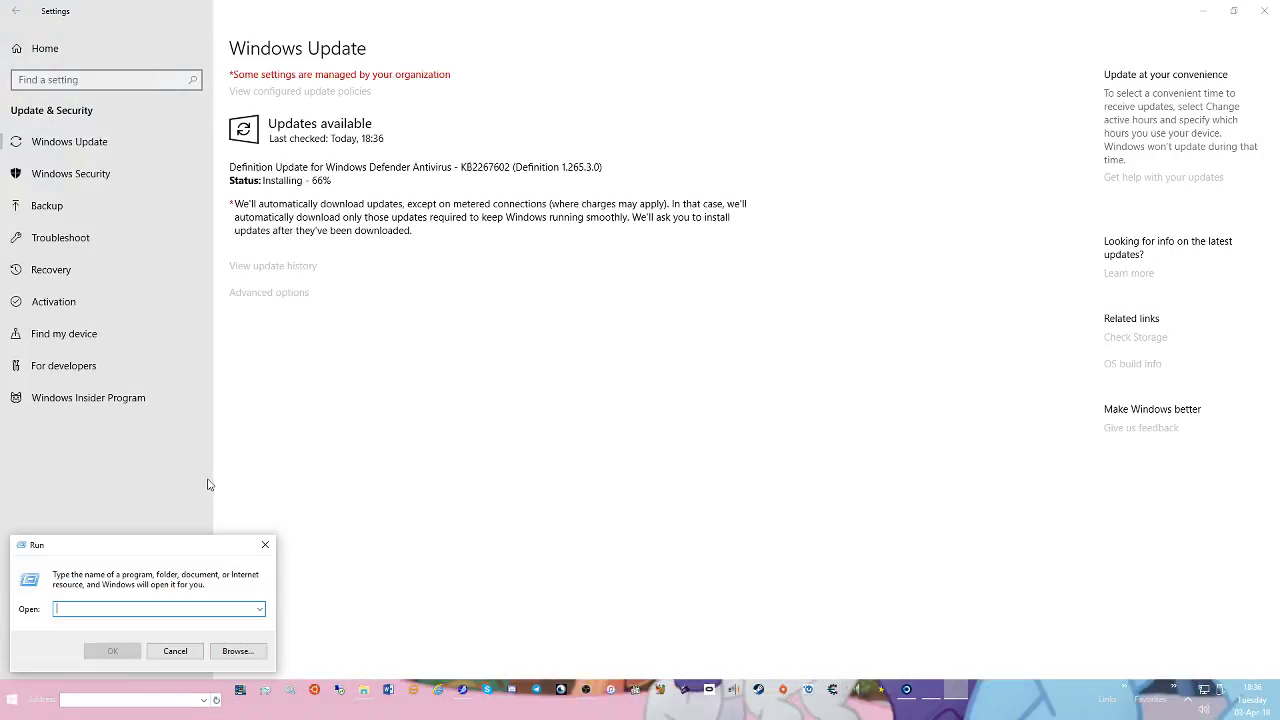
left_click(260, 609)
left_click(201, 607)
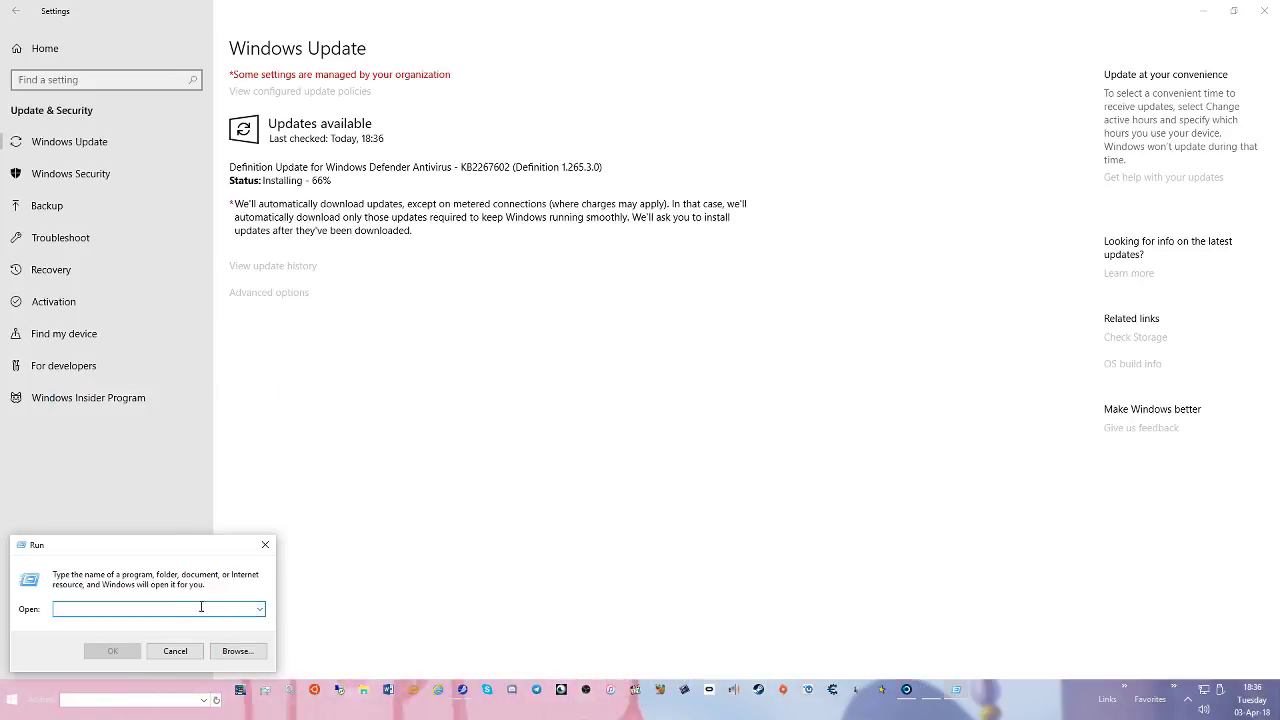
type("gp")
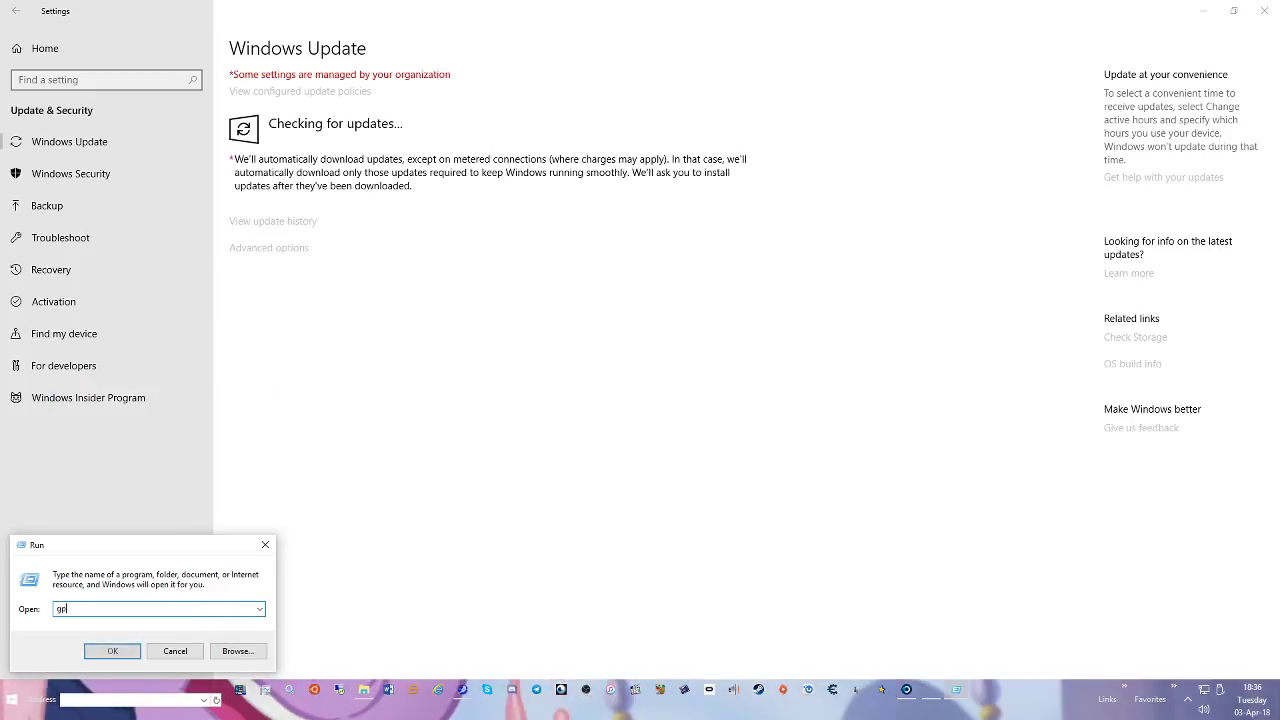
type("edit.msc")
key("Return")
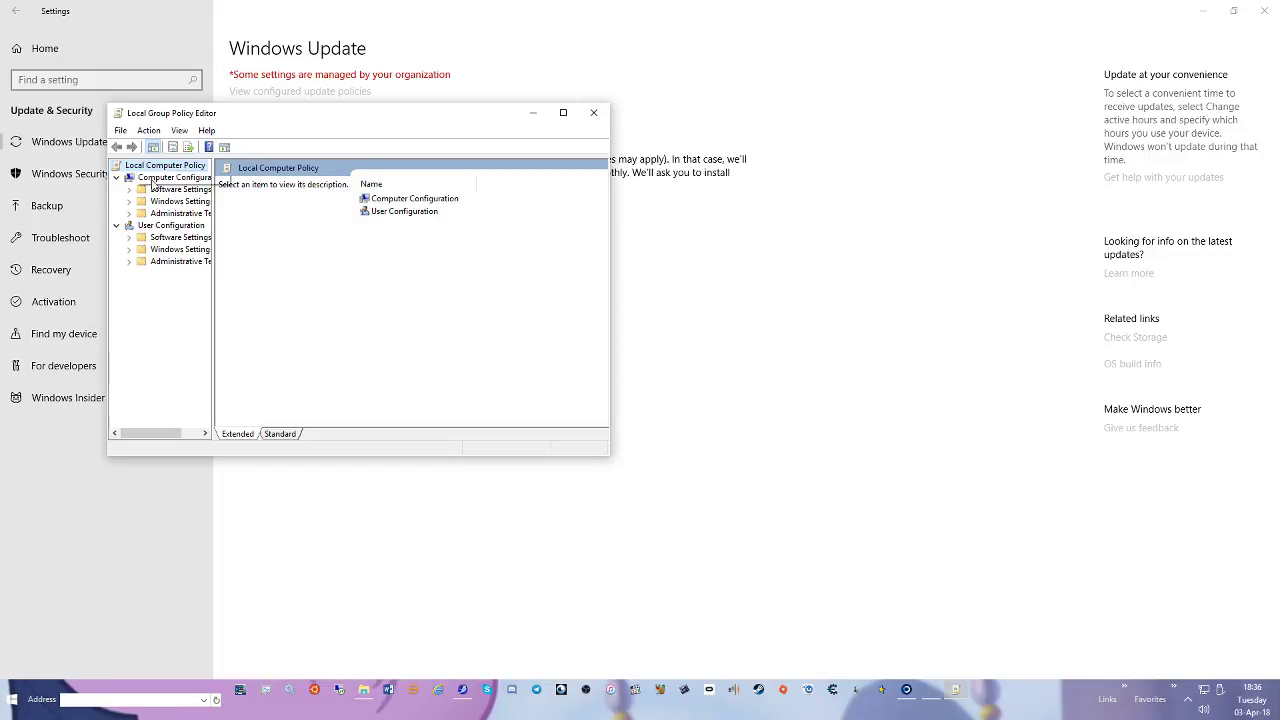
left_click_drag(267, 107, 600, 6)
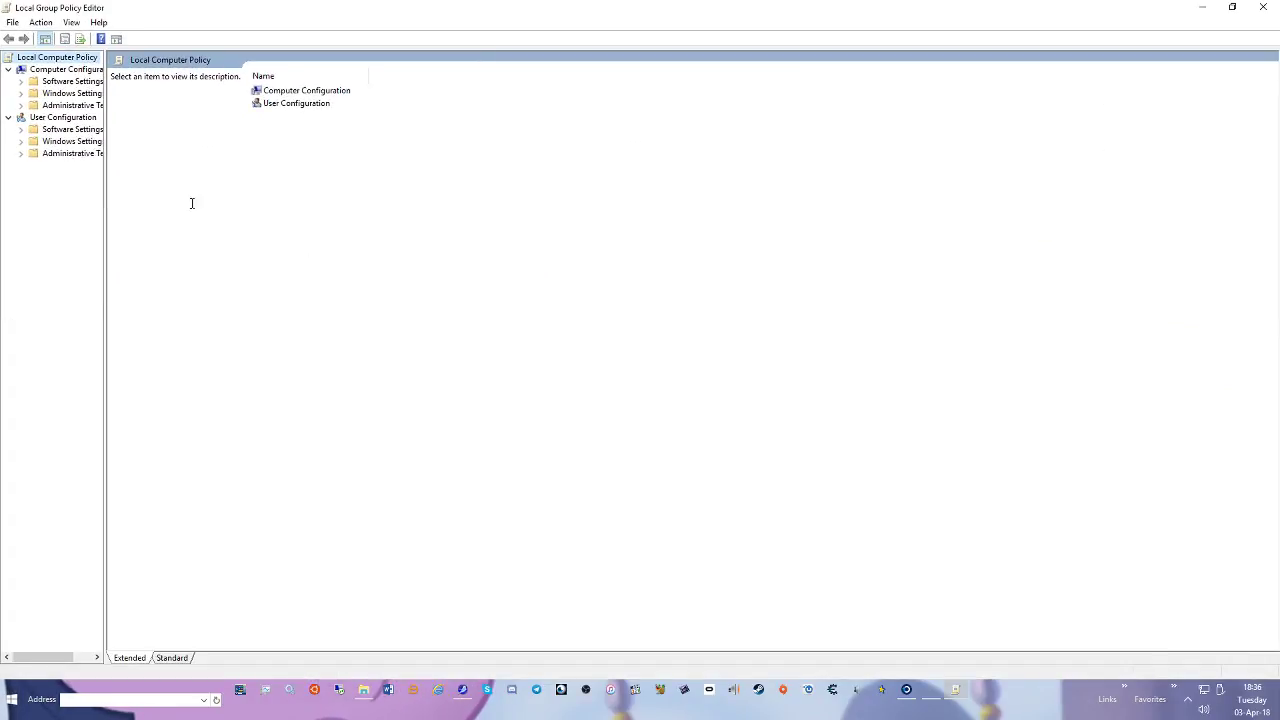
Open the Windows Update policies in Computer Configuration, Administrative Templates, Windows Components, and sort them by setting name
left_click(58, 105)
left_click(21, 105)
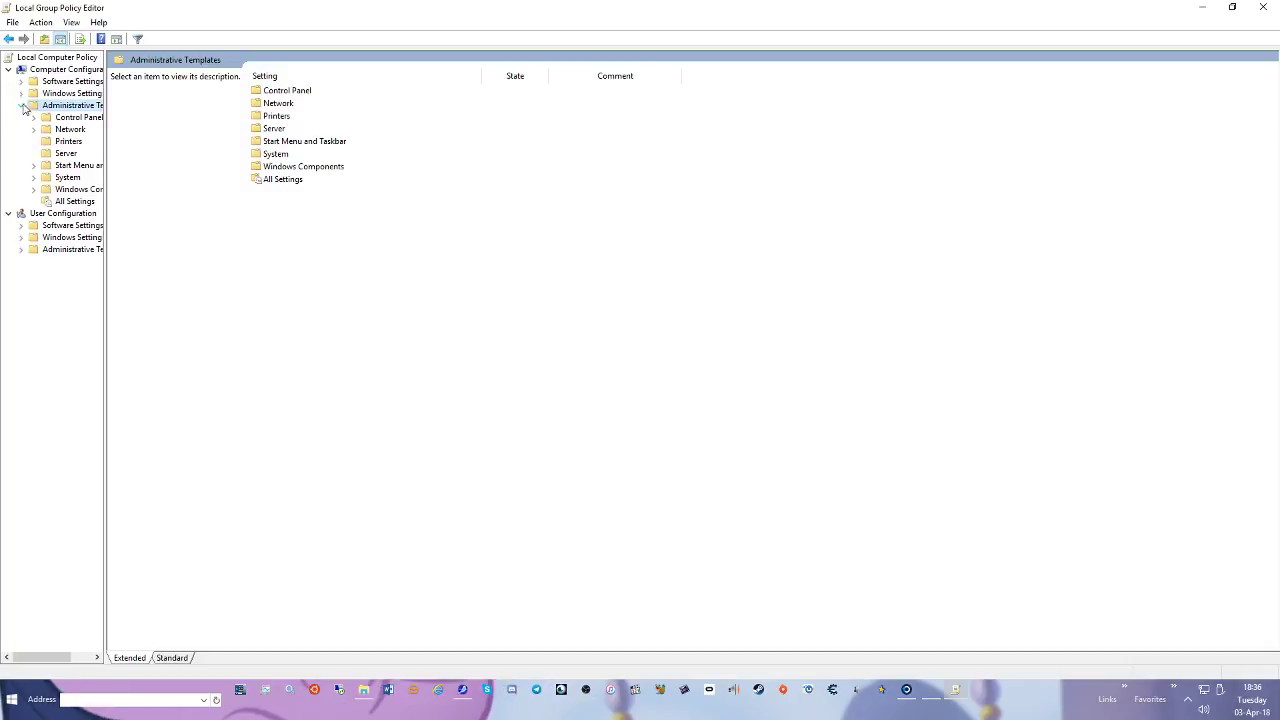
left_click(45, 203)
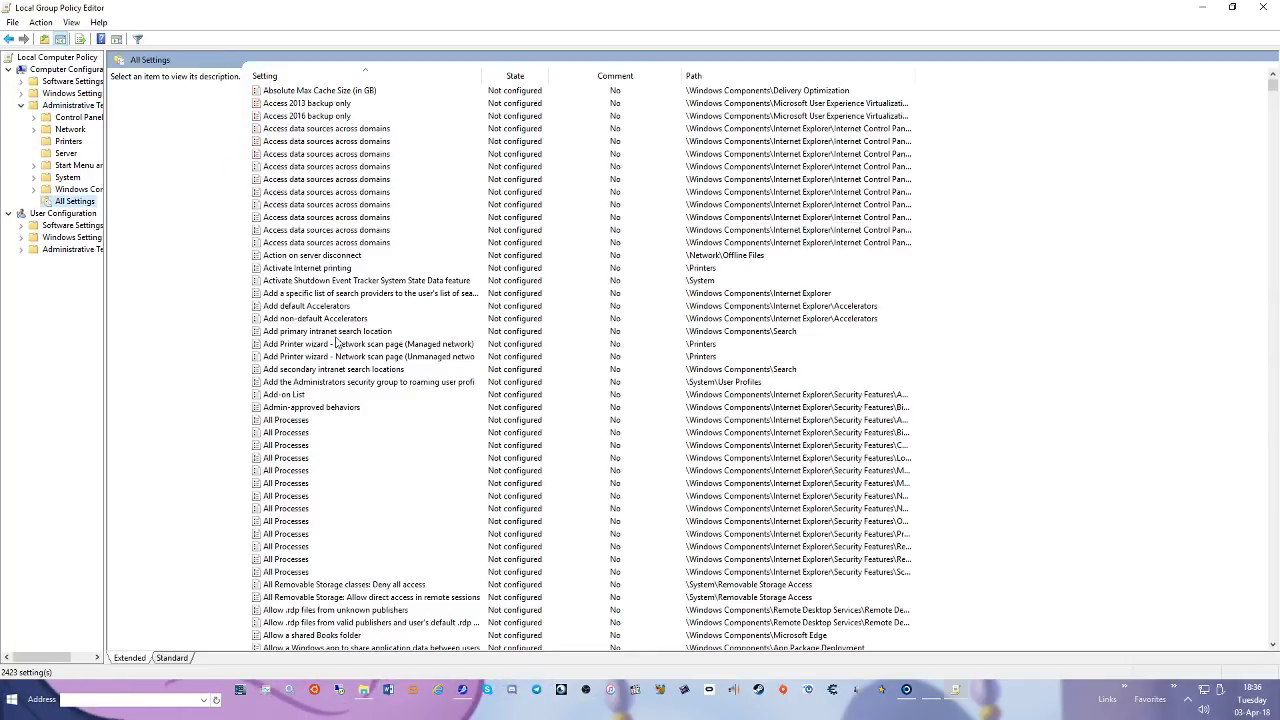
scroll(520, 543, "down", 20)
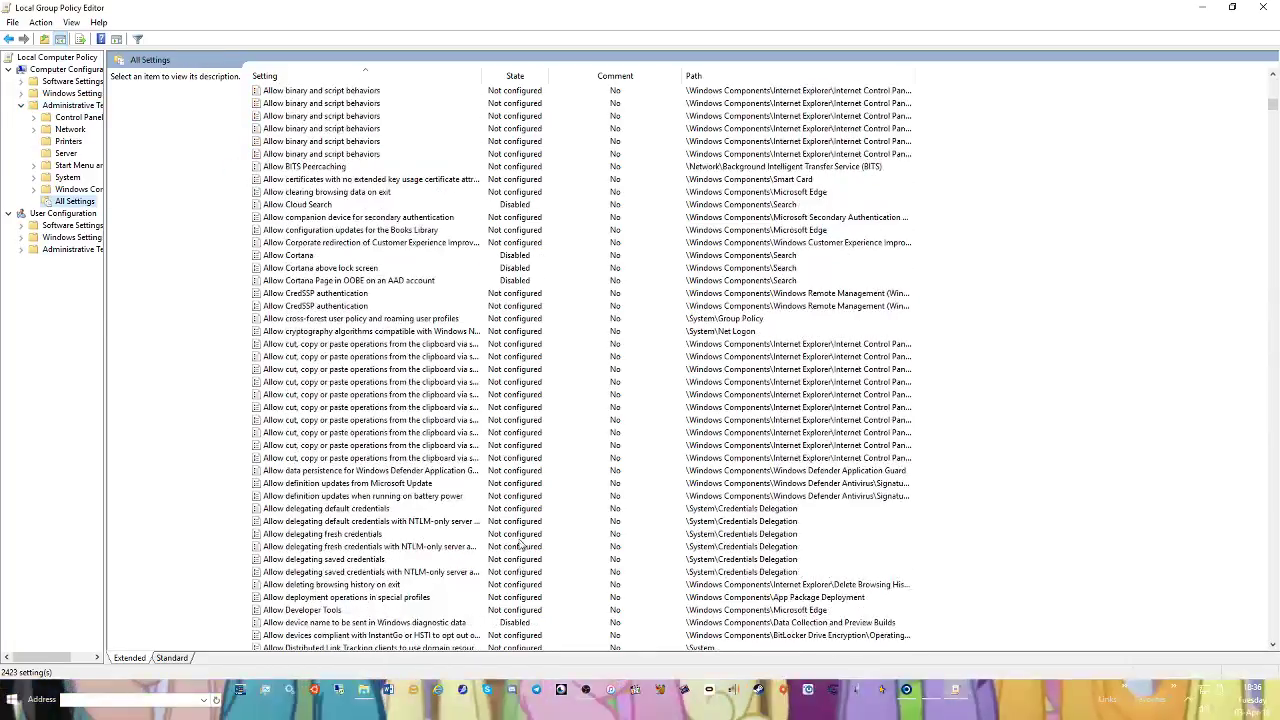
left_click(78, 189)
scroll(337, 600, "down", 10)
scroll(337, 600, "down", 3)
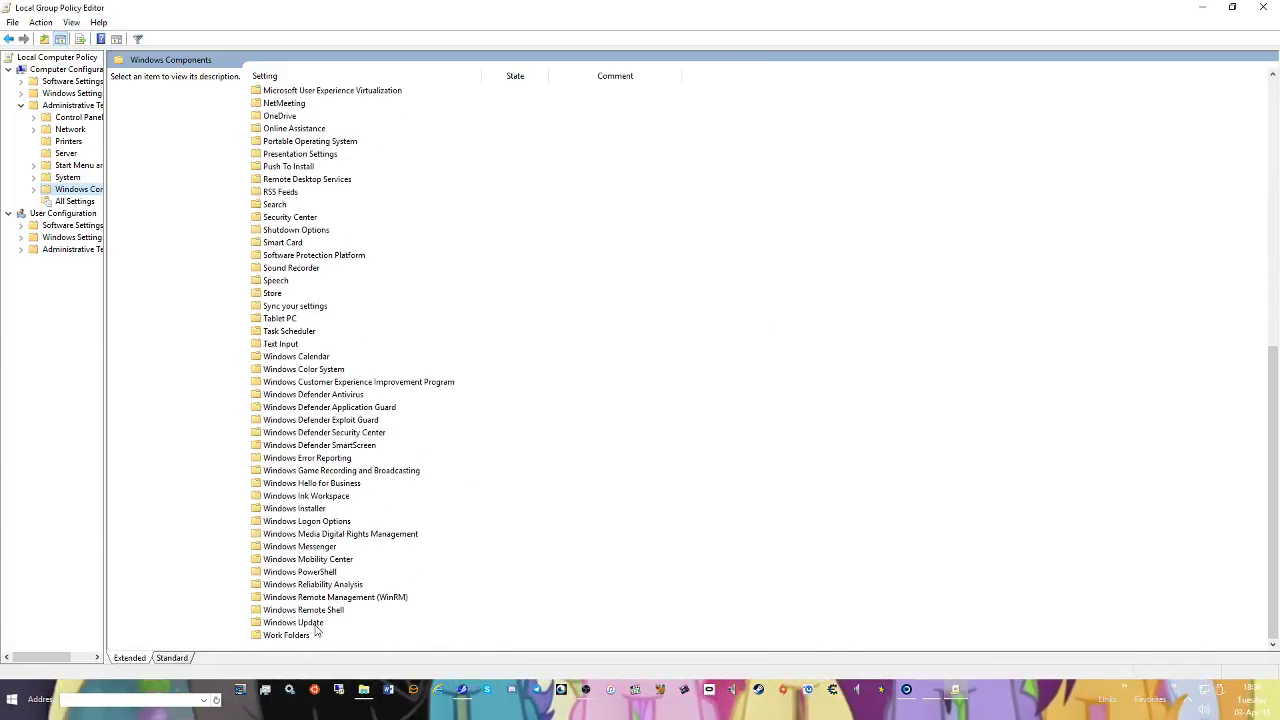
double_click(314, 622)
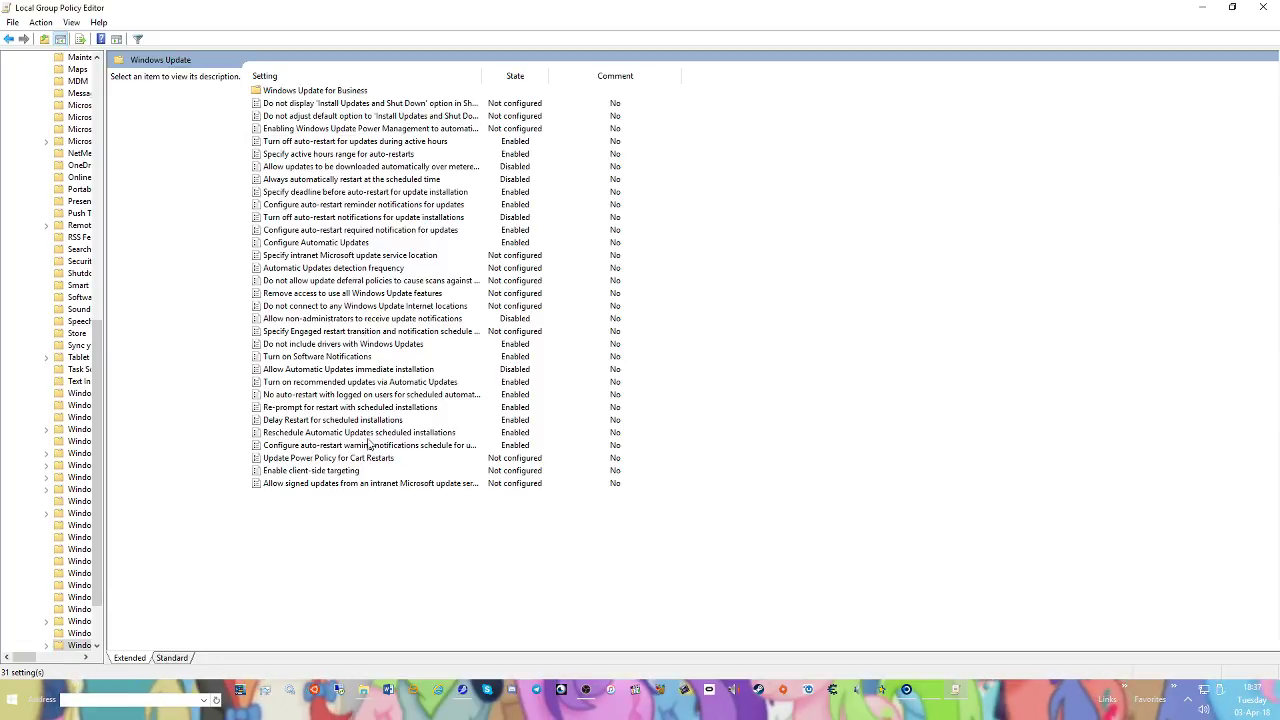
left_click(364, 76)
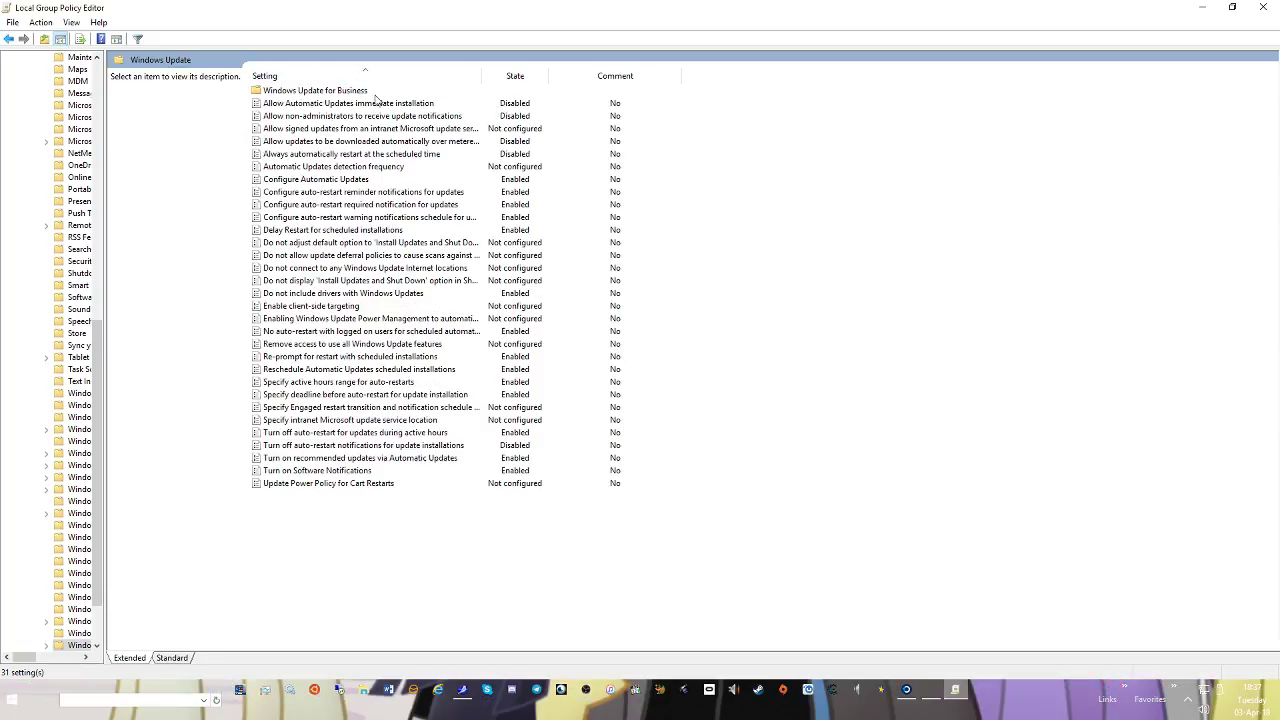
Review the automatic updating choices of the Configure Automatic Updates policy, keeping 3 - Auto download and notify for install
double_click(338, 182)
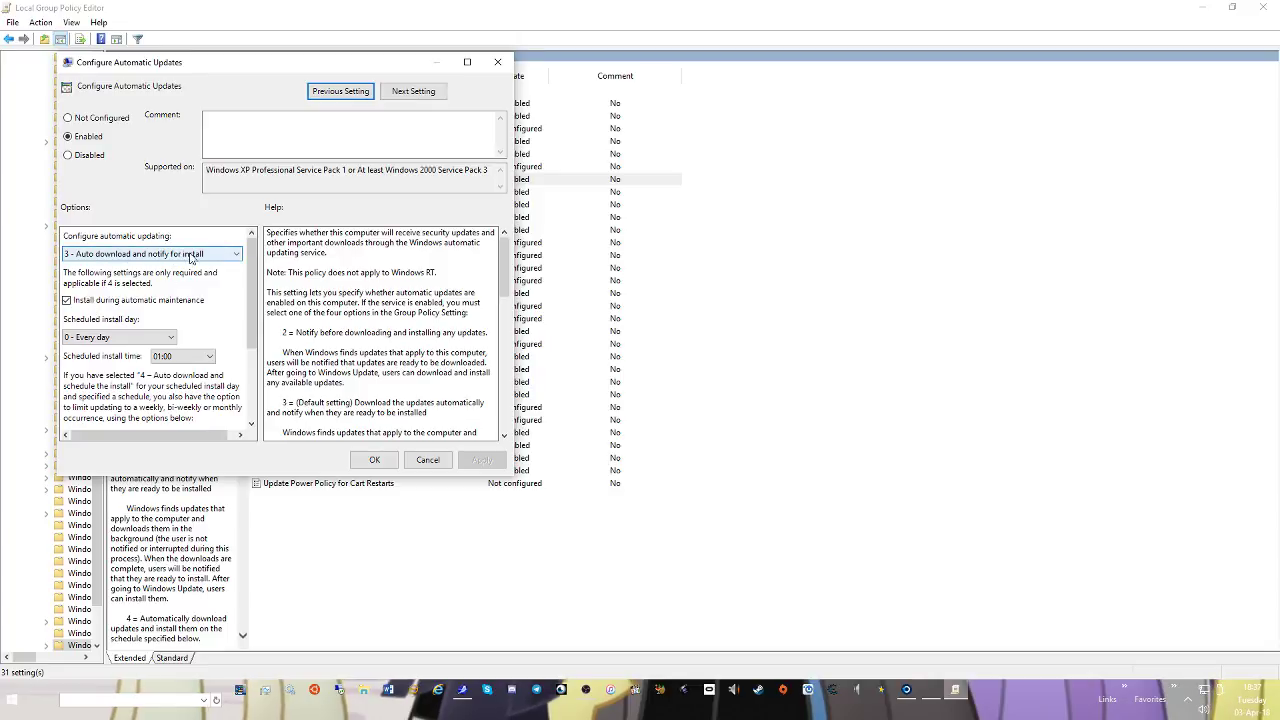
mouse_move(252, 300)
left_mouse_down()
mouse_move(253, 363)
mouse_move(252, 285)
left_mouse_up()
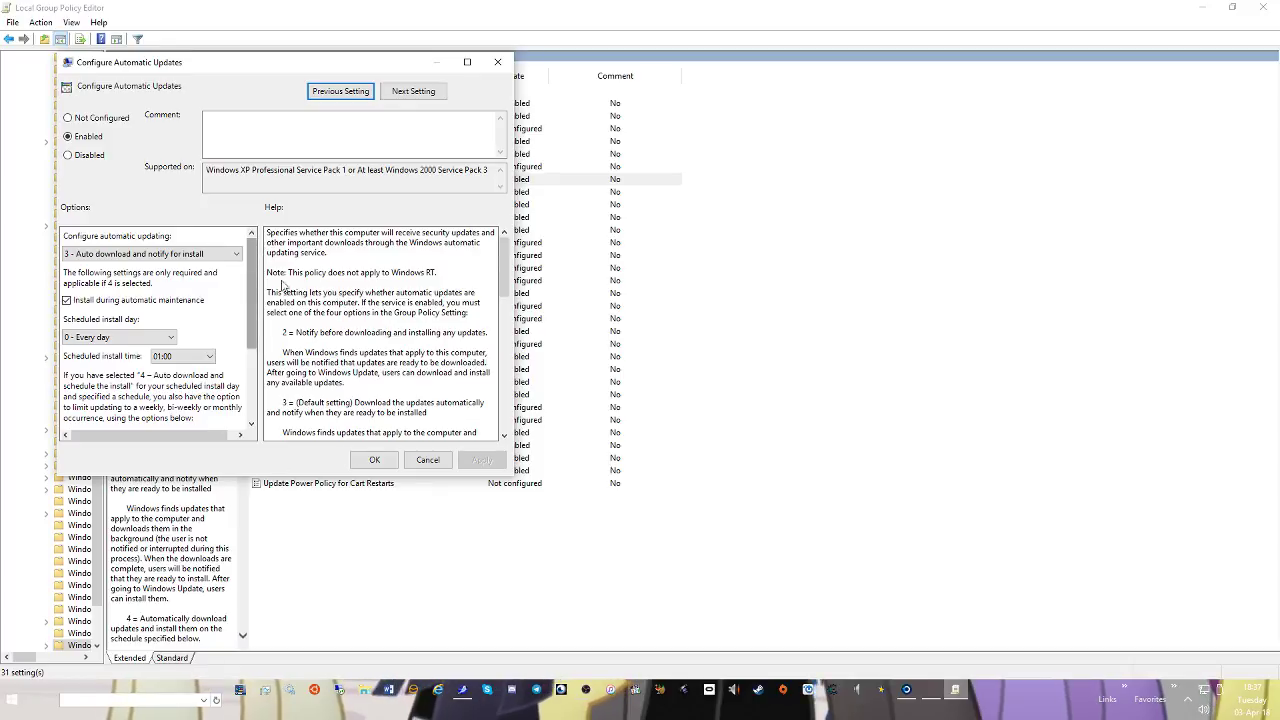
left_click(135, 254)
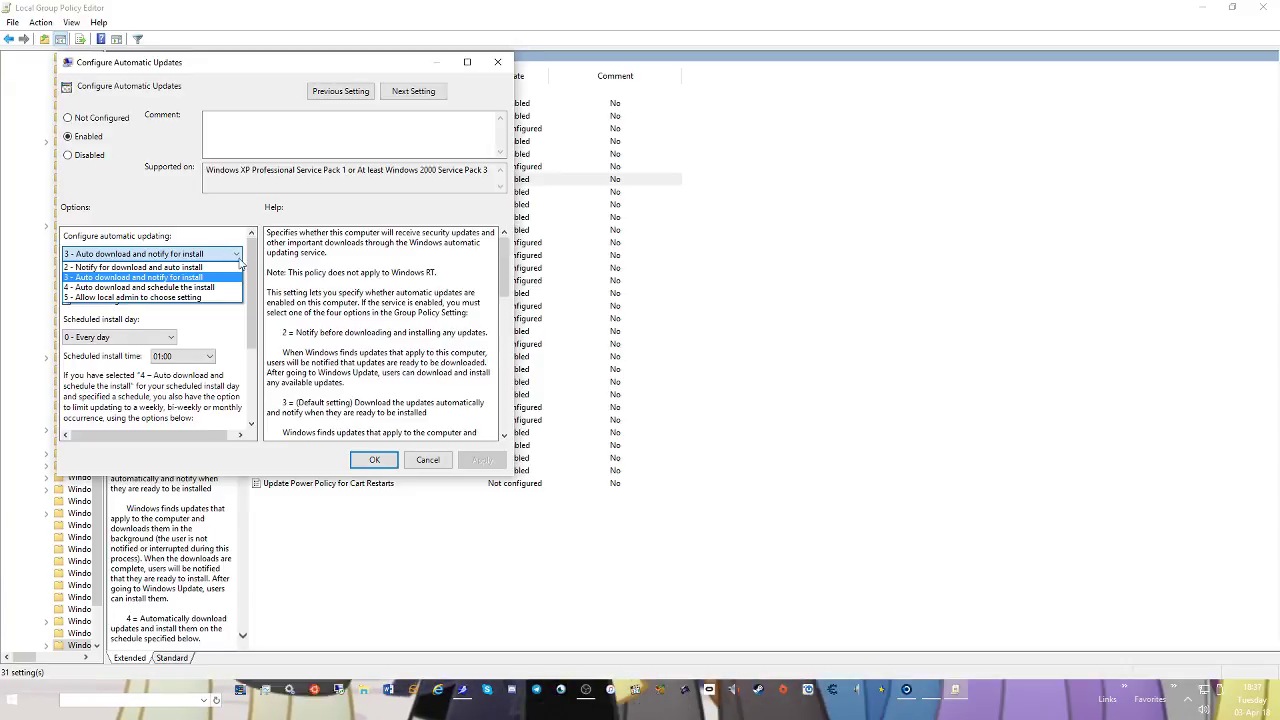
left_click(257, 274)
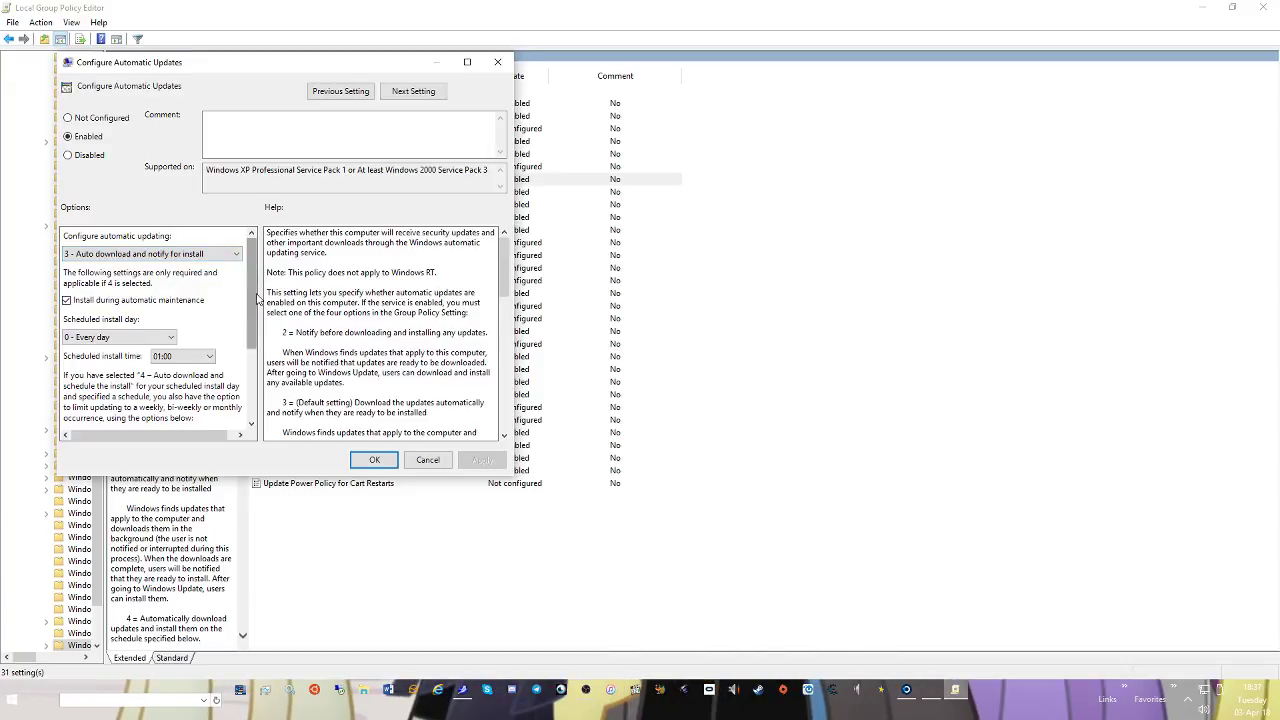
left_click(372, 459)
Sort the Windows Update policies by state and review the immediate installation, recommended updates and Software Notifications policies
left_click_drag(482, 76, 685, 76)
left_click(725, 77)
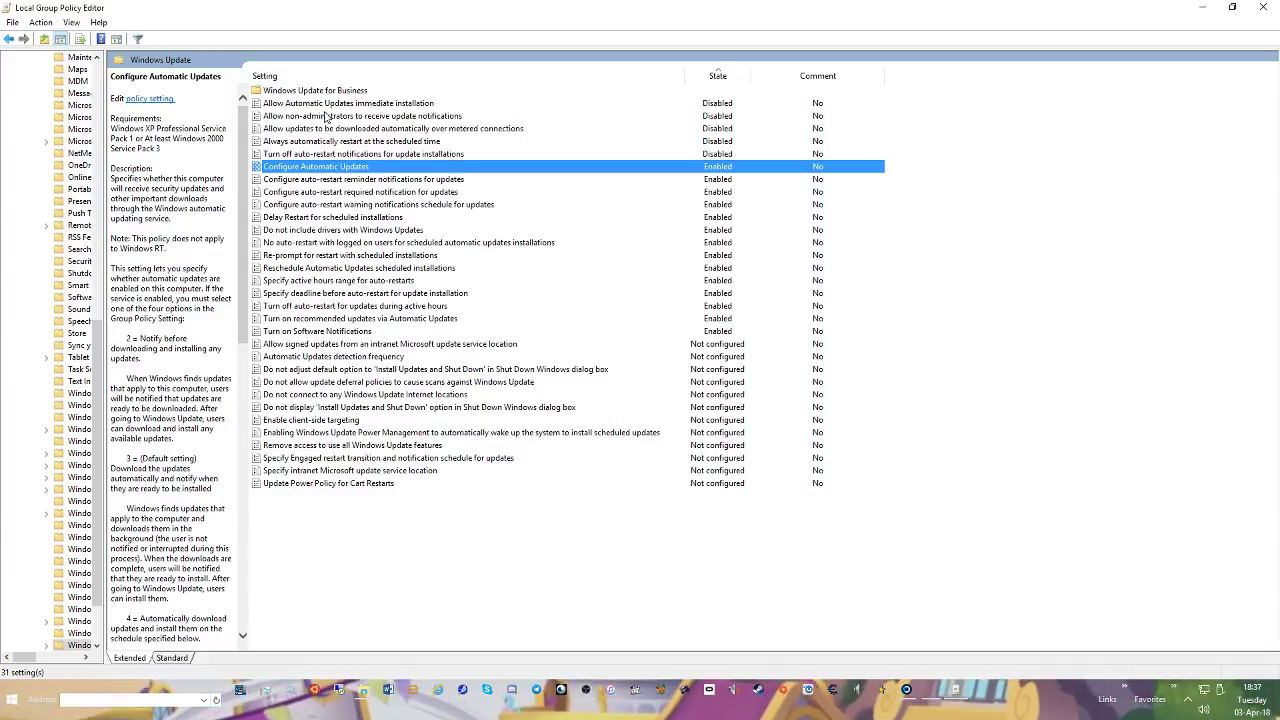
left_click(409, 105)
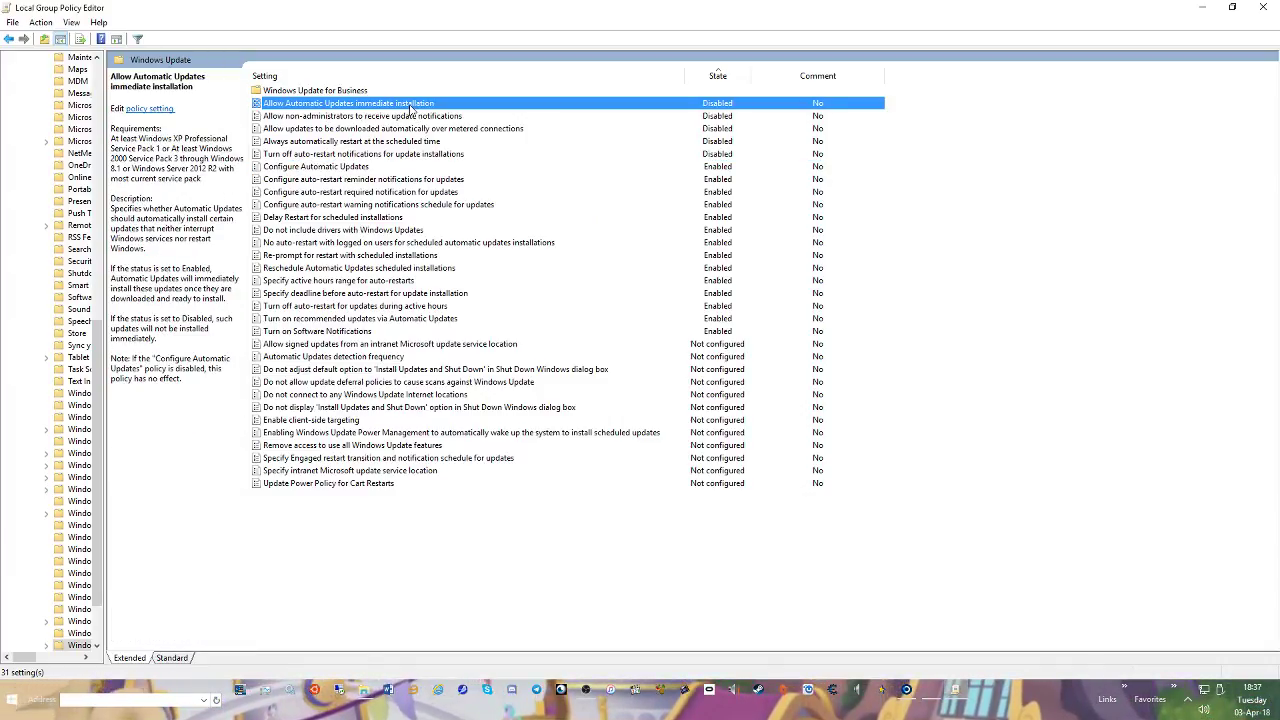
double_click(409, 105)
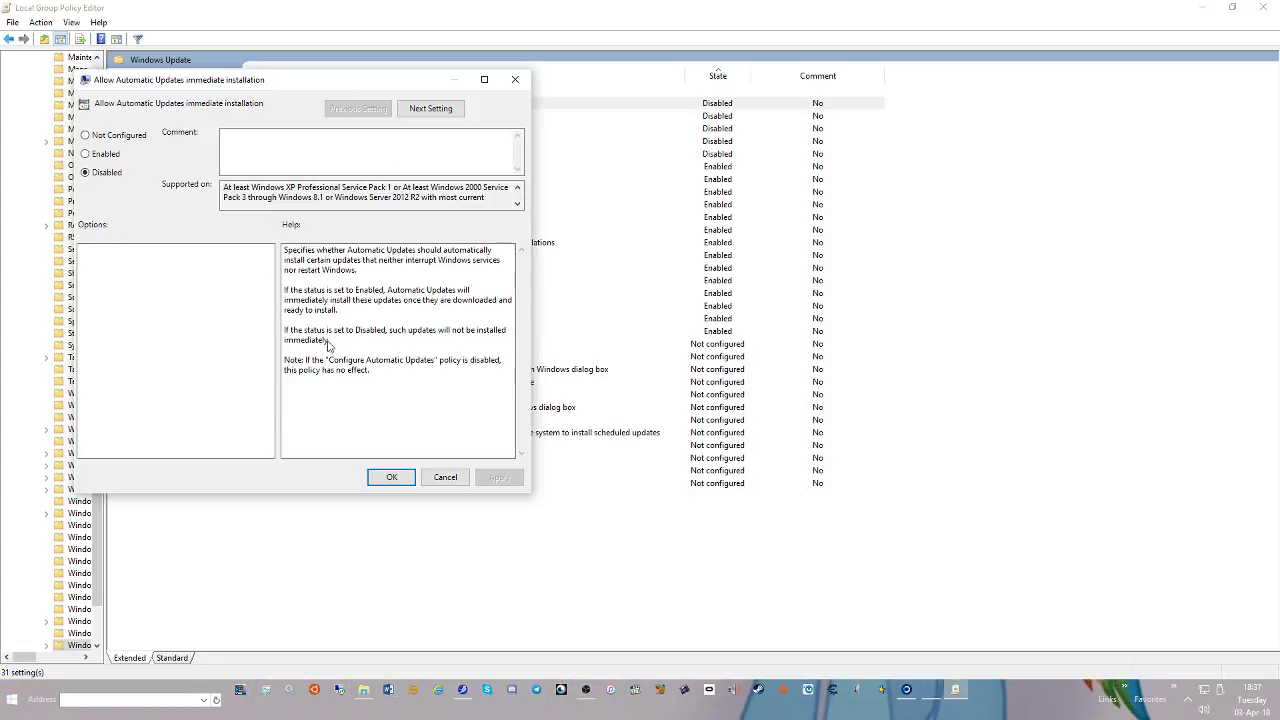
left_click(513, 81)
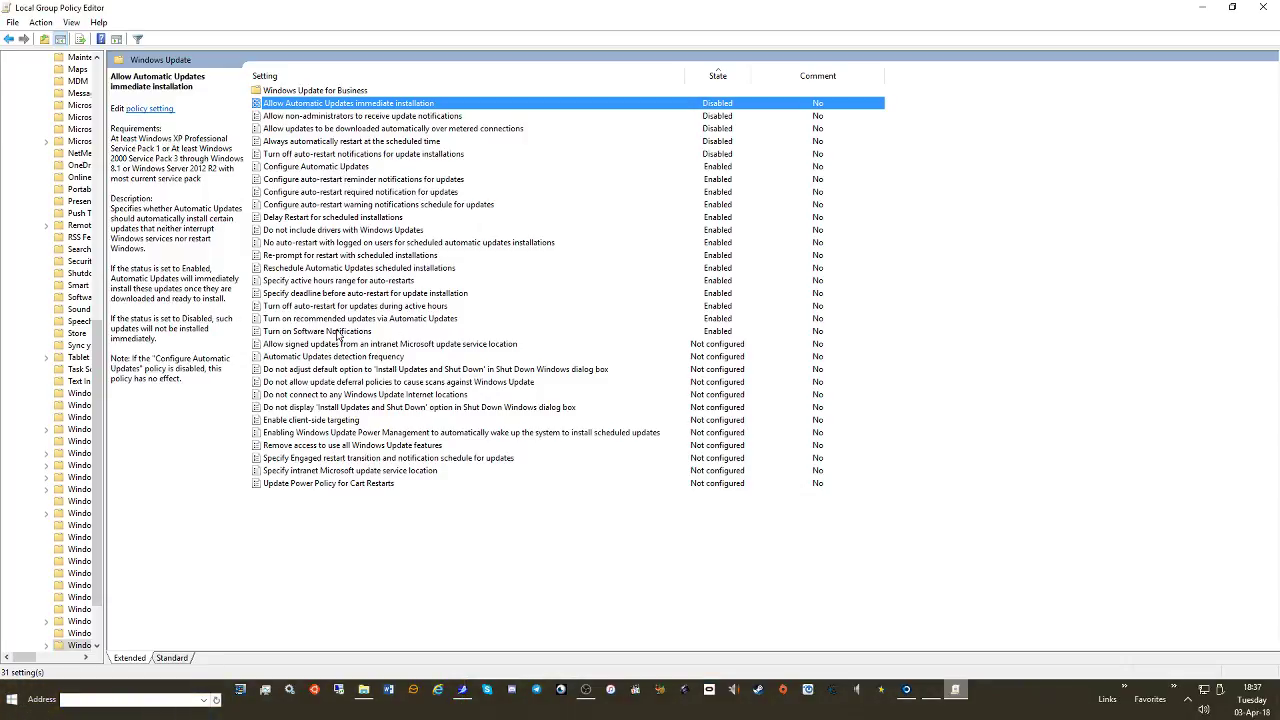
left_click(451, 319)
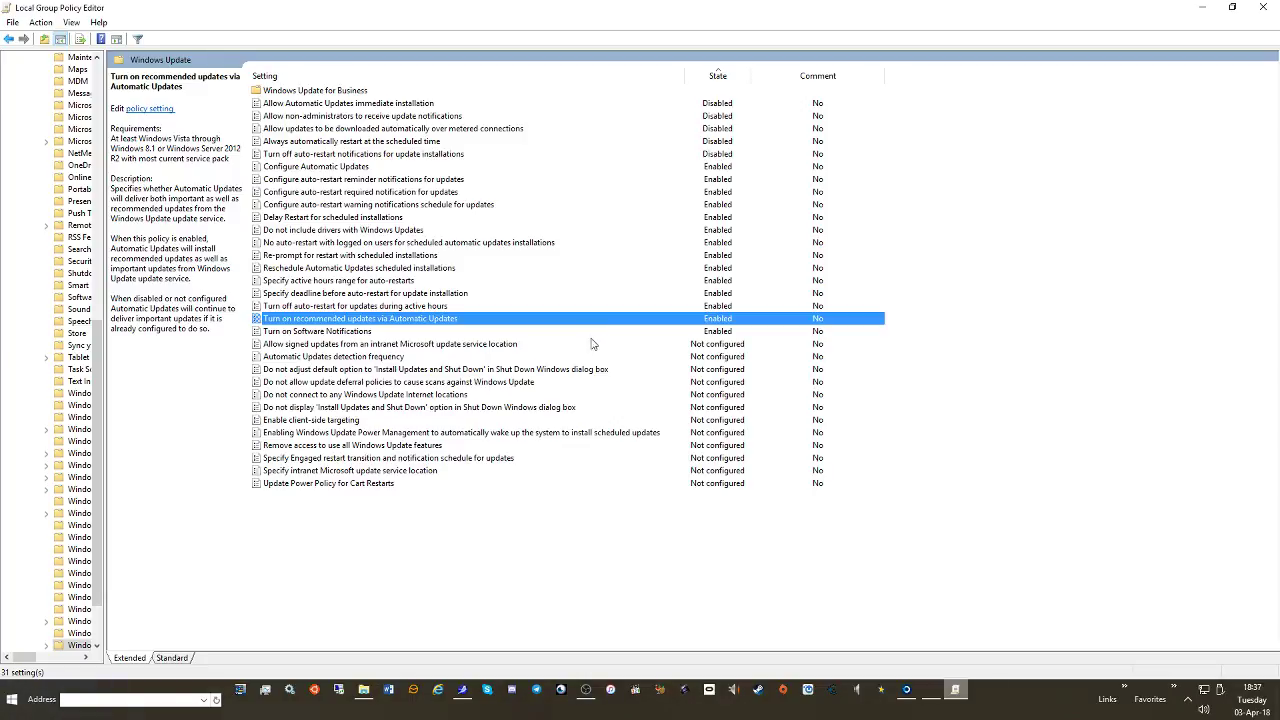
left_click(414, 328)
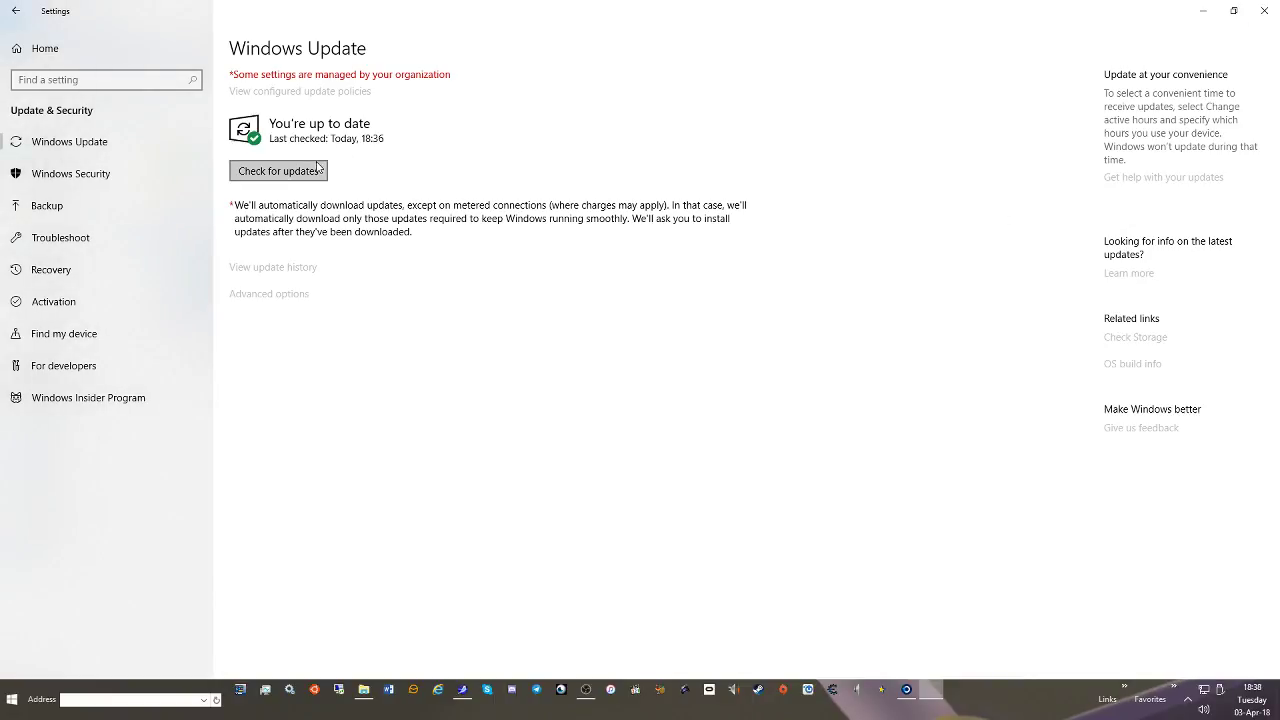
Check for updates in Windows Settings and view the device and Windows specifications on the System About page
left_click(318, 169)
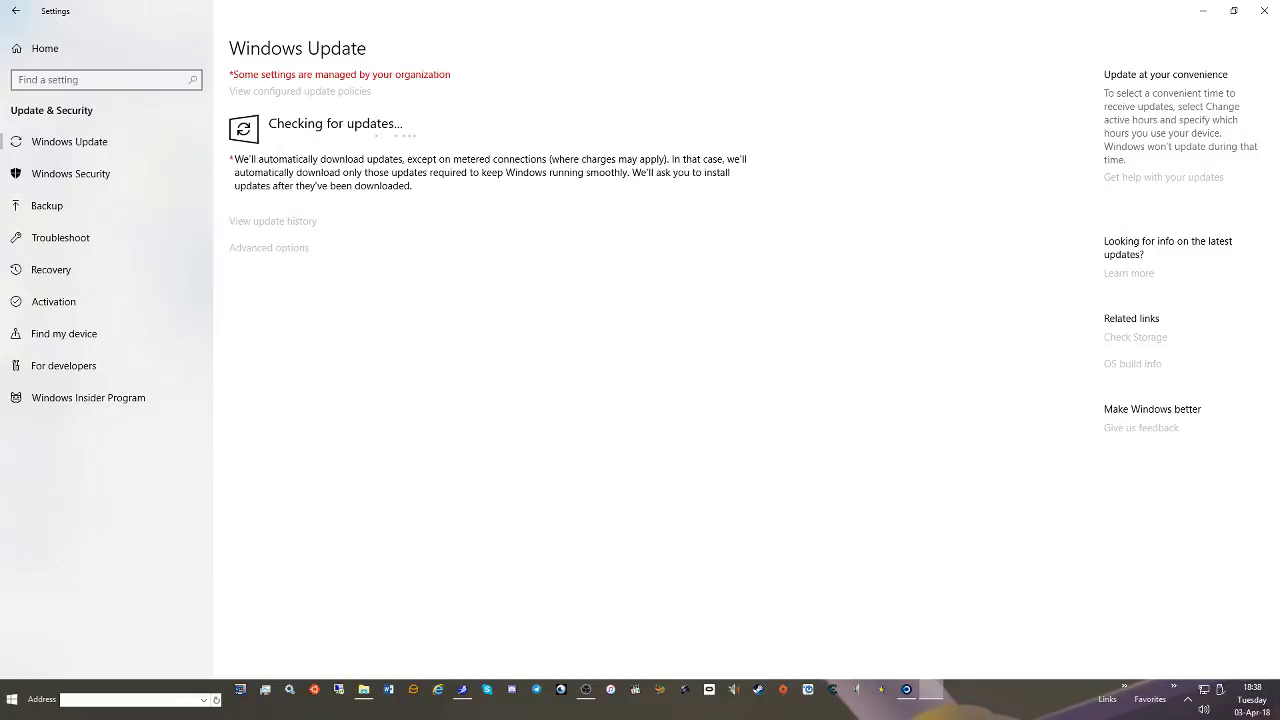
left_click(29, 17)
left_click(251, 180)
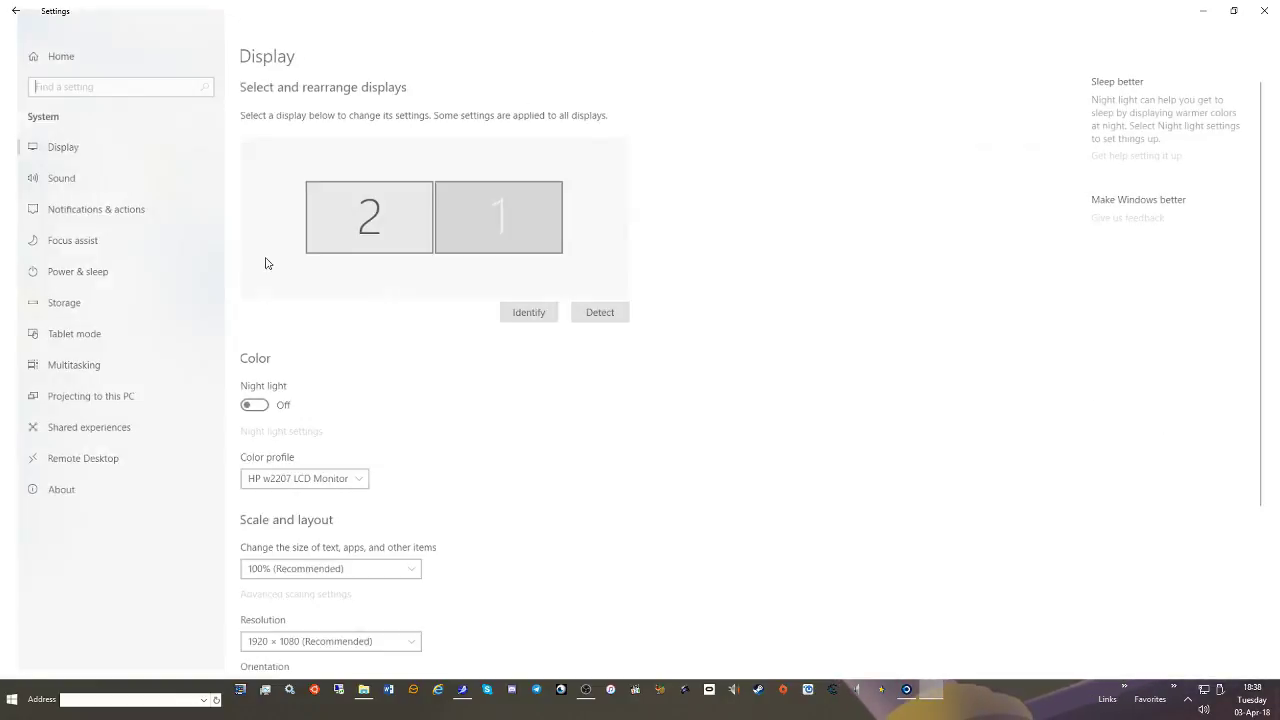
left_click(62, 491)
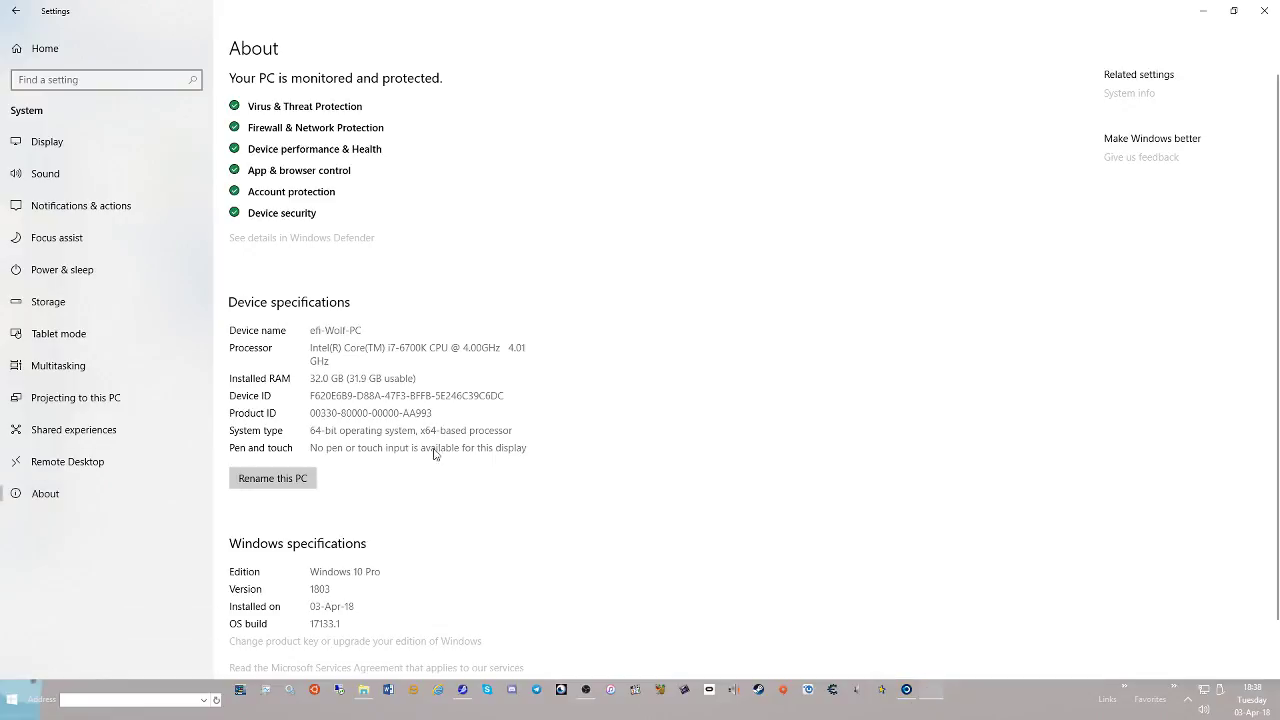
scroll(298, 543, "down", 1)
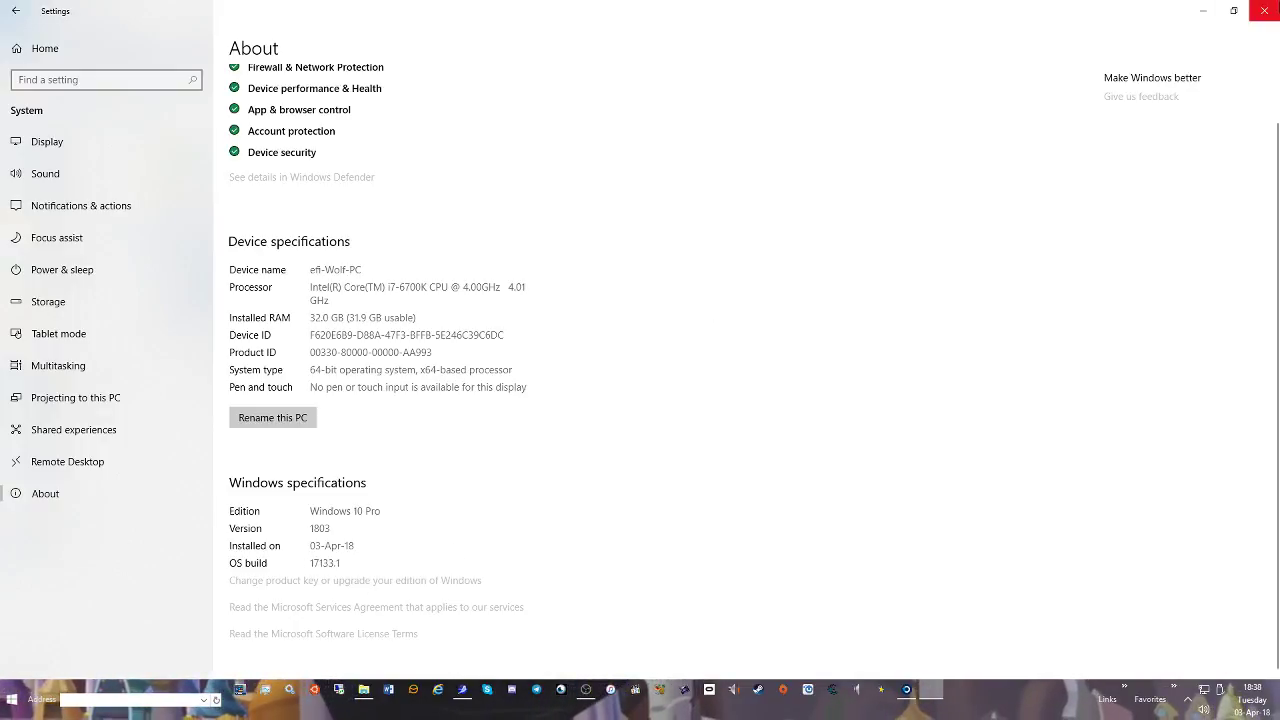
Open a File Explorer window to look at This PC and close it
key("super+e")
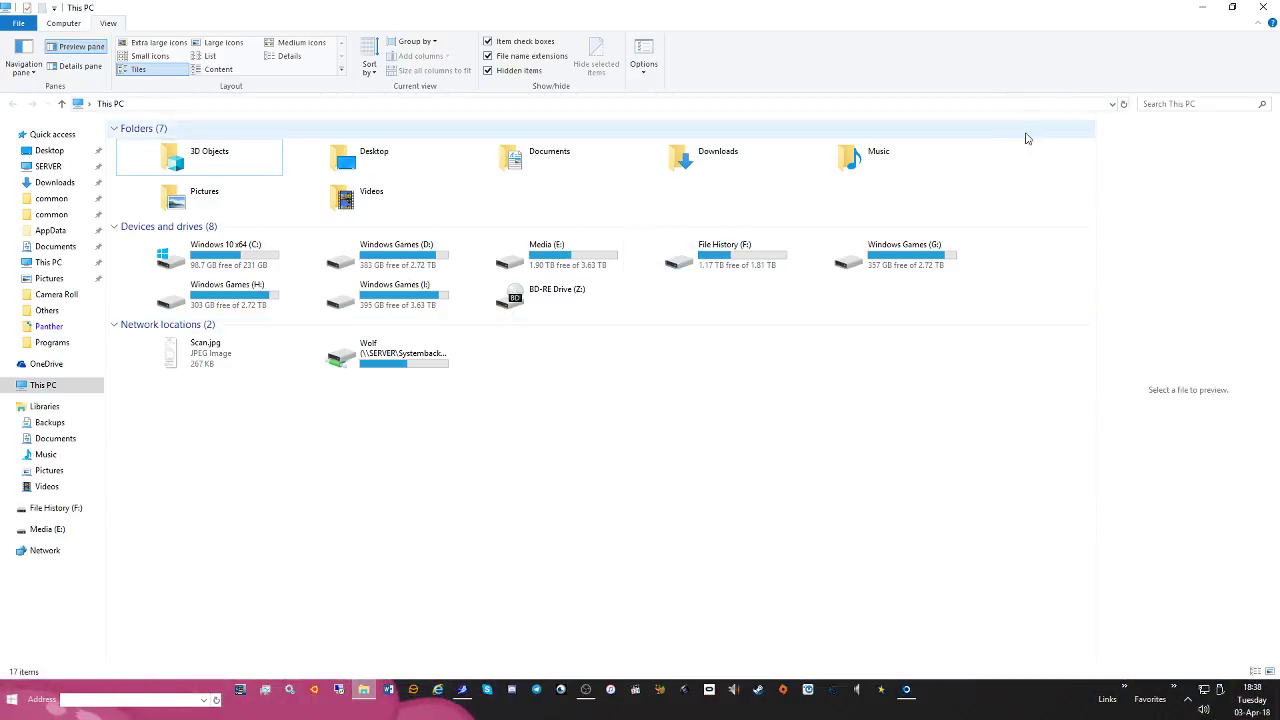
left_click(1263, 7)
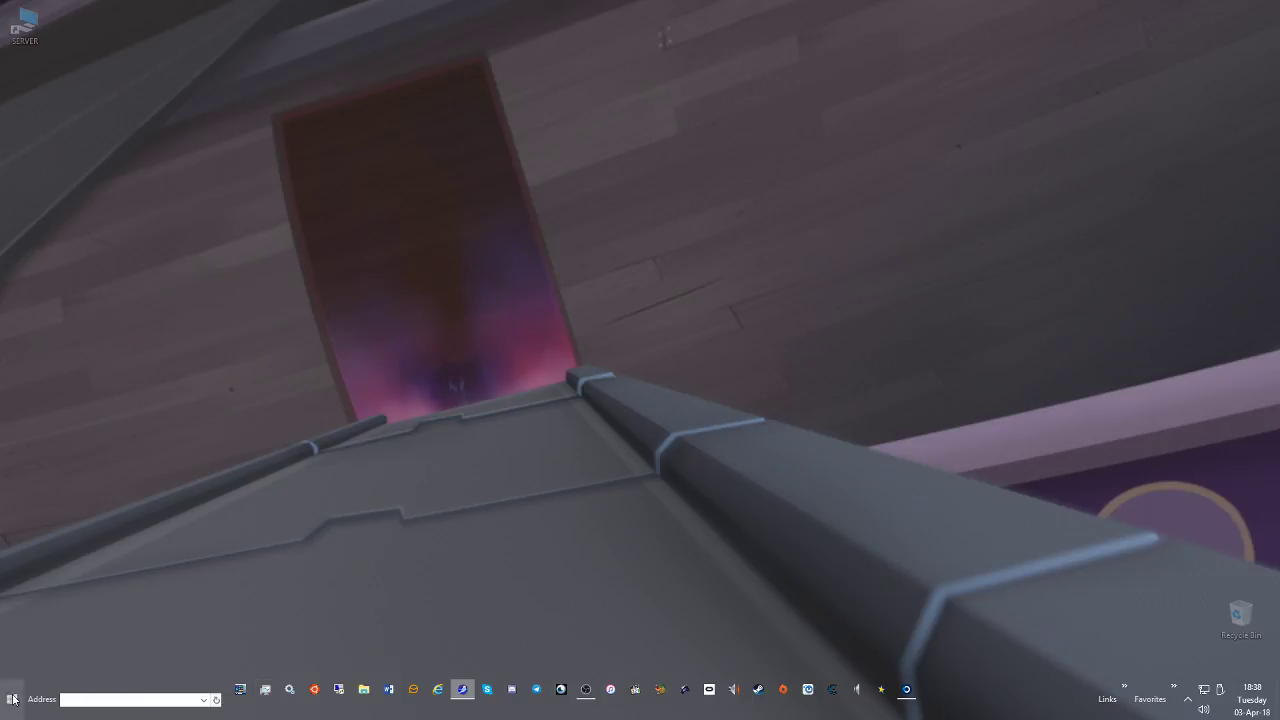
Open the Update & Security category of Windows Settings on its Windows Update page
left_click(12, 699)
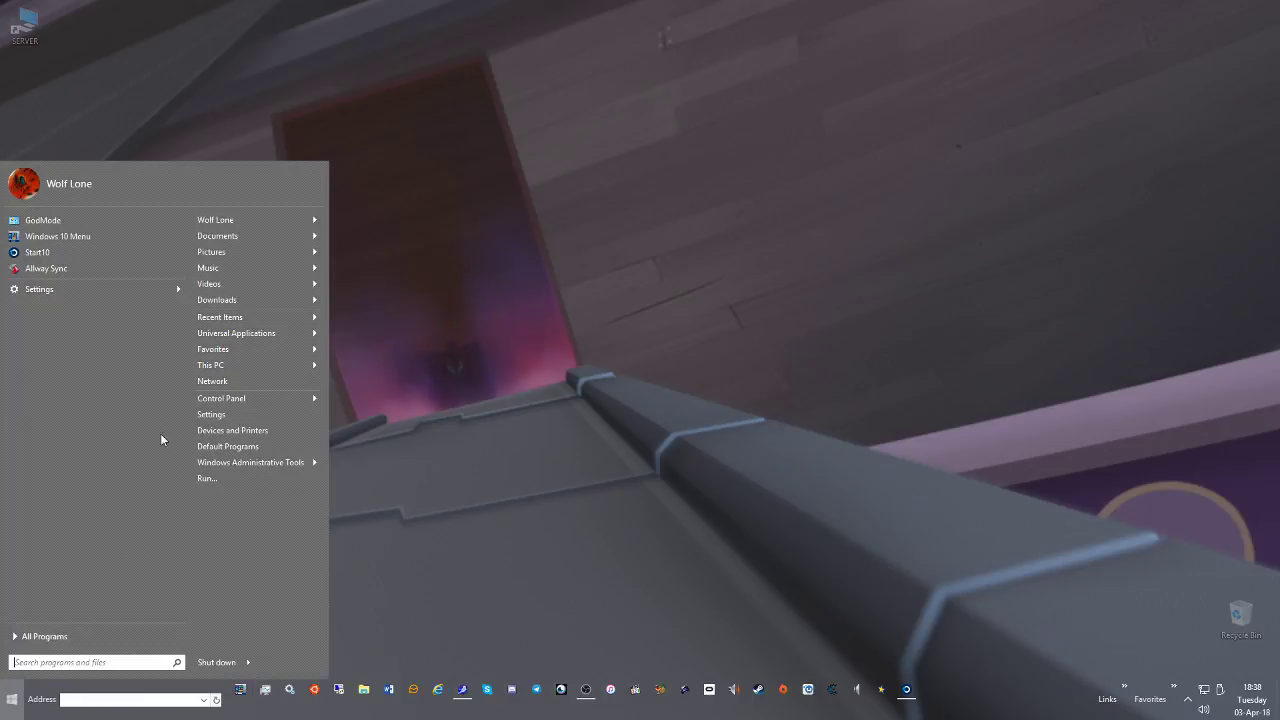
left_click(208, 413)
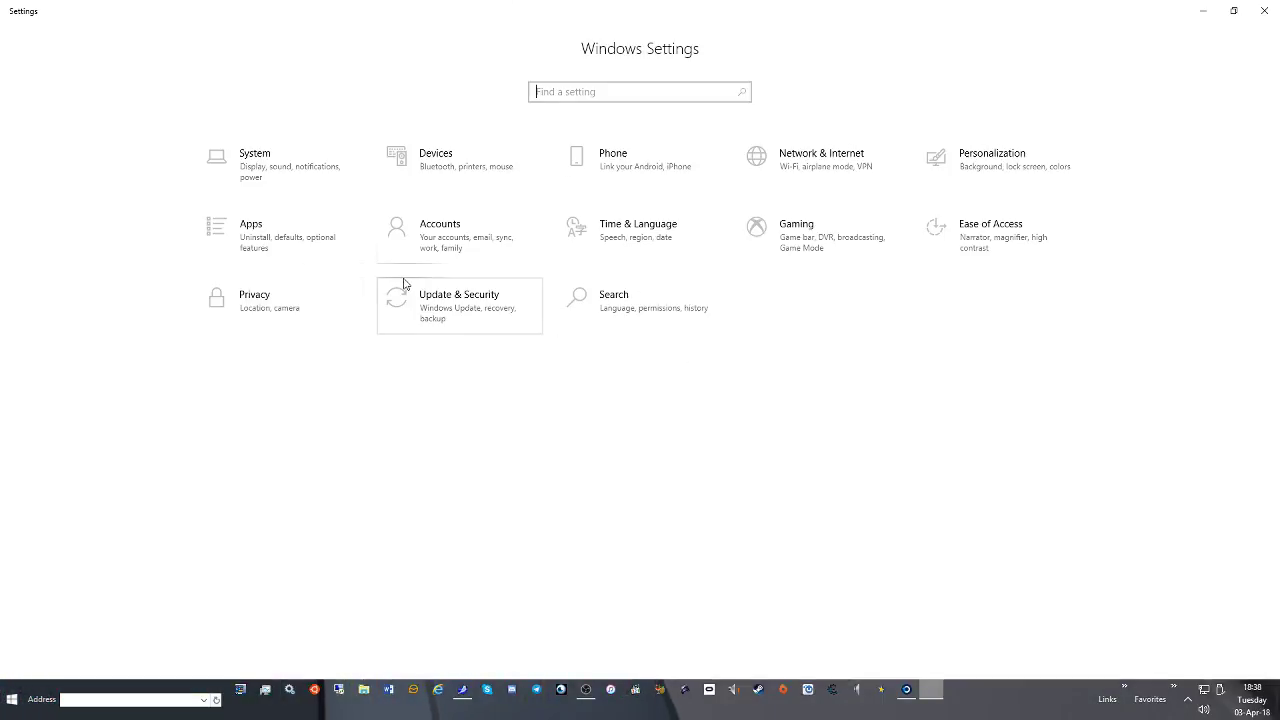
left_click(505, 297)
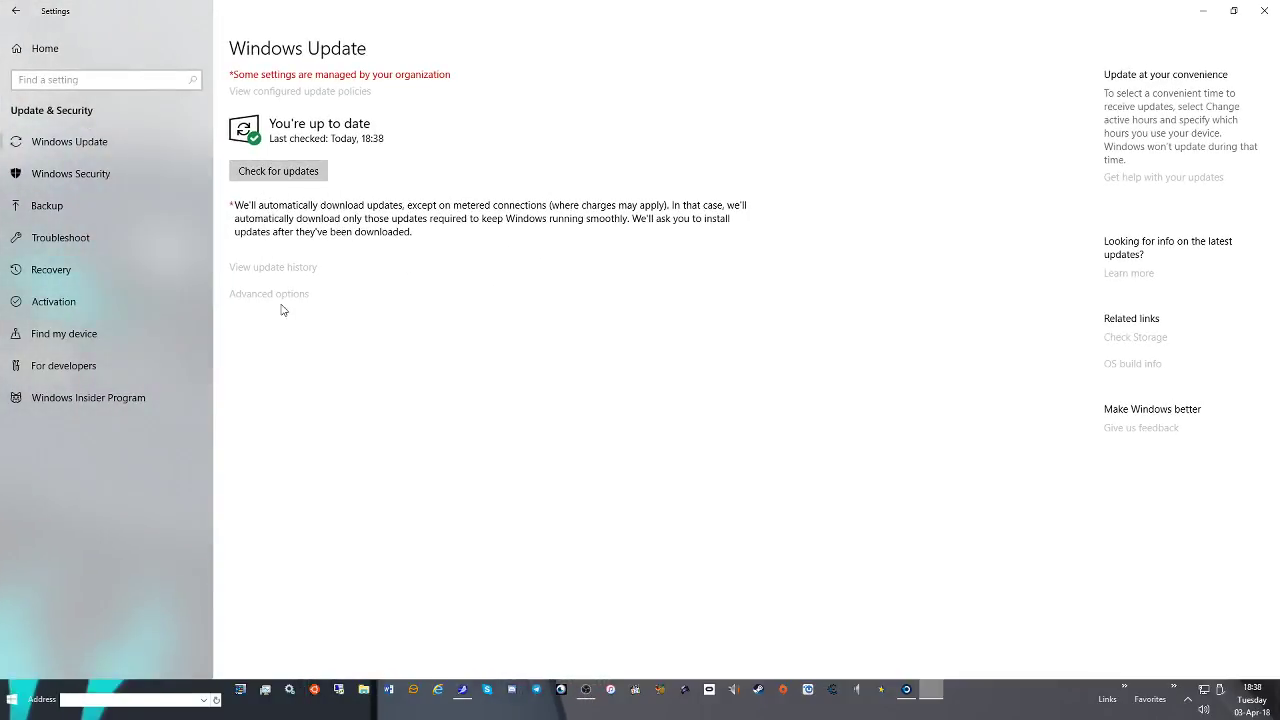
Review the advanced update options and the Delivery Optimization page, and return to the main Windows Update page
left_click(270, 295)
scroll(468, 320, "down", 1)
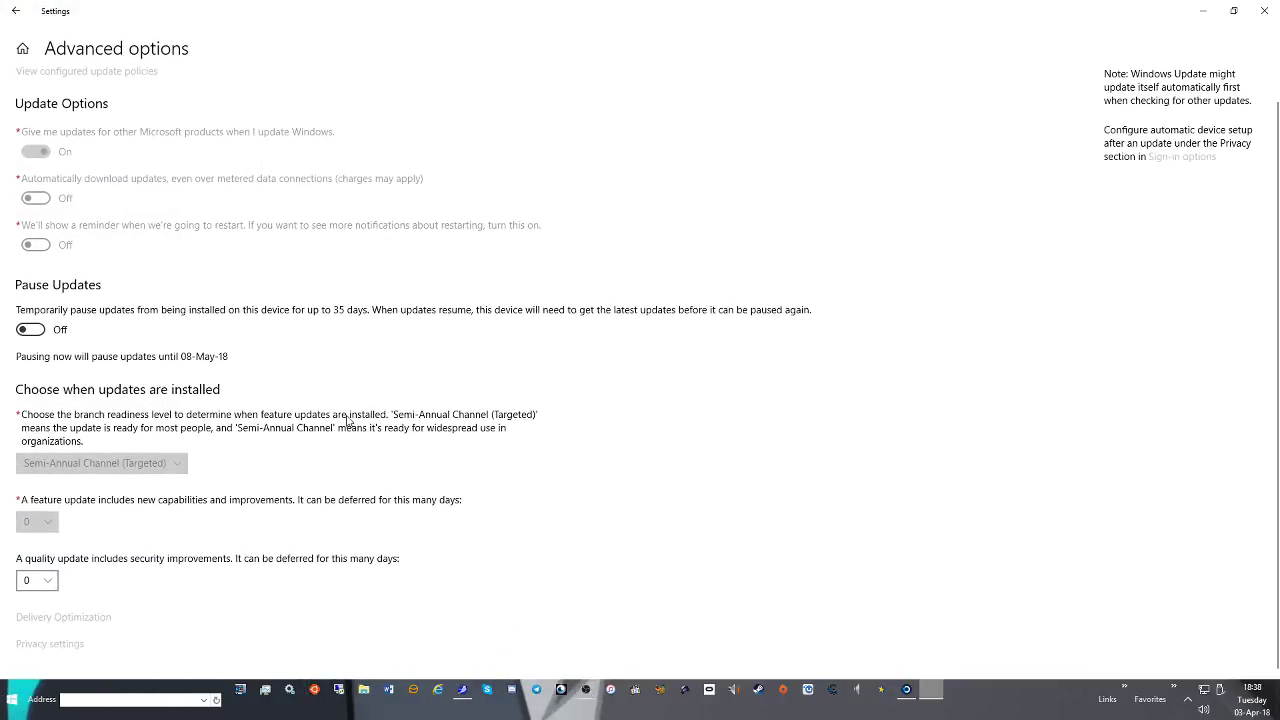
left_click(36, 619)
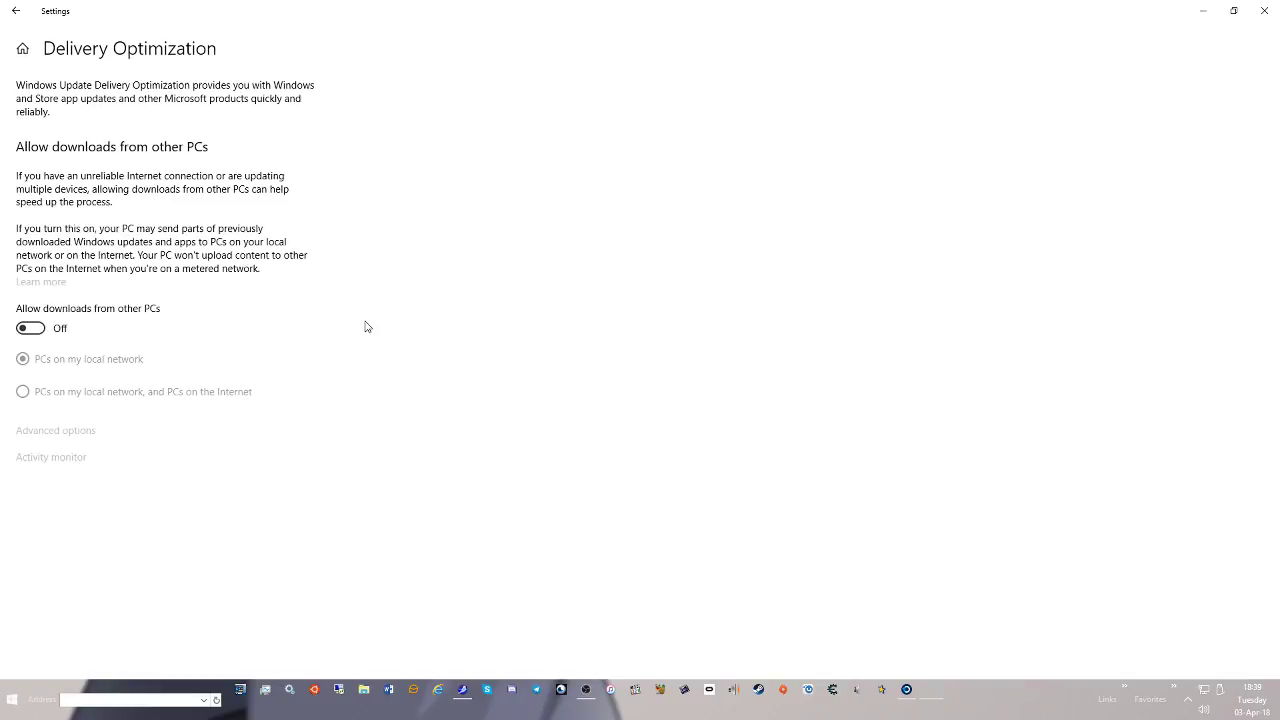
key("alt+Left")
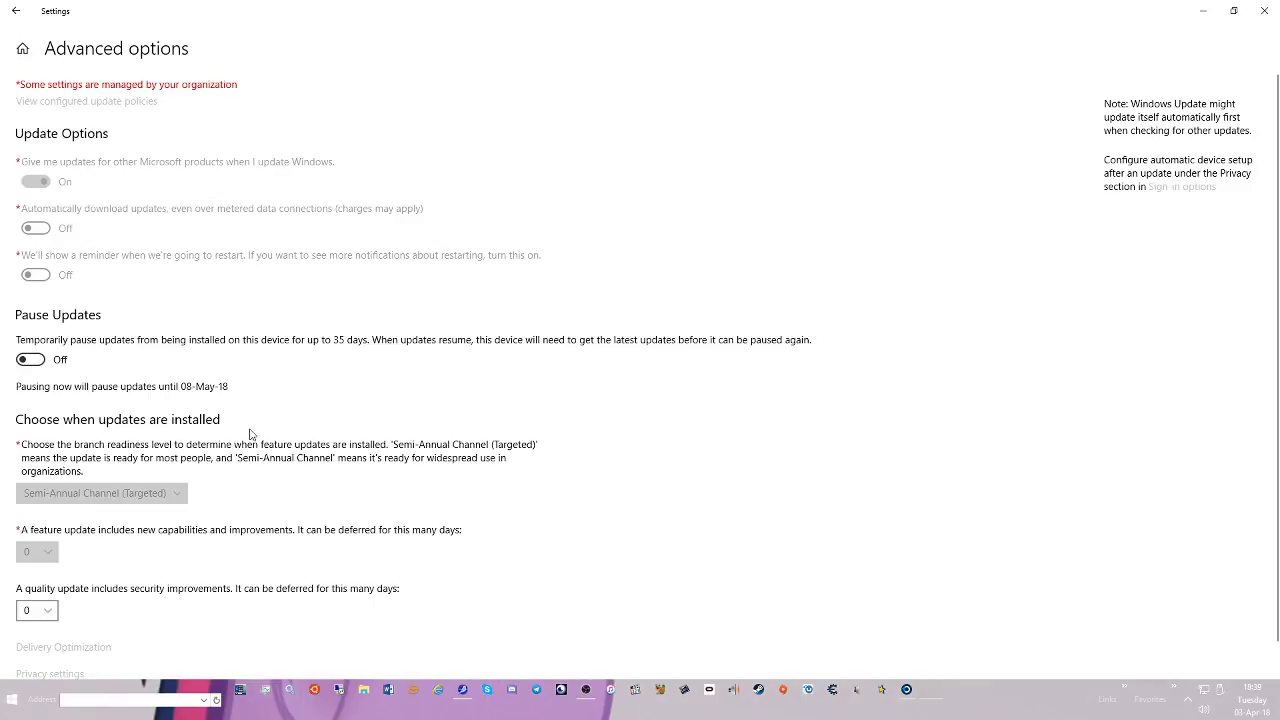
left_click(16, 11)
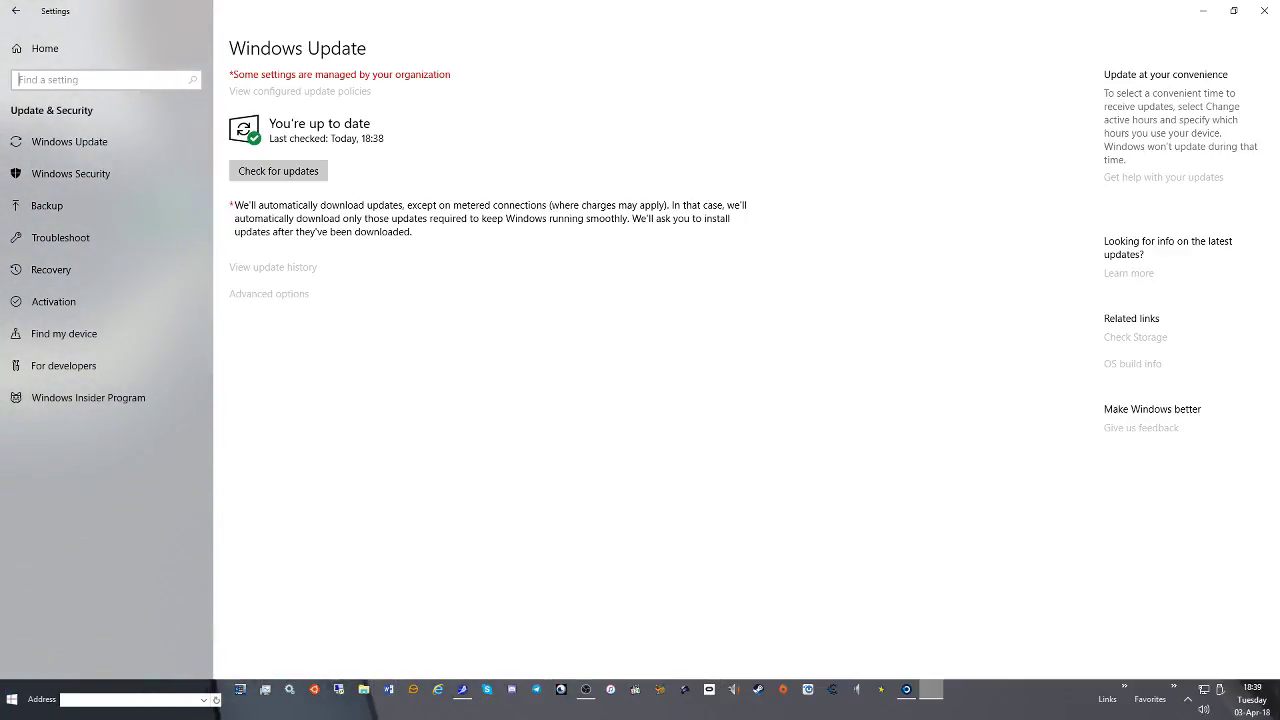
key("alt+Tab")
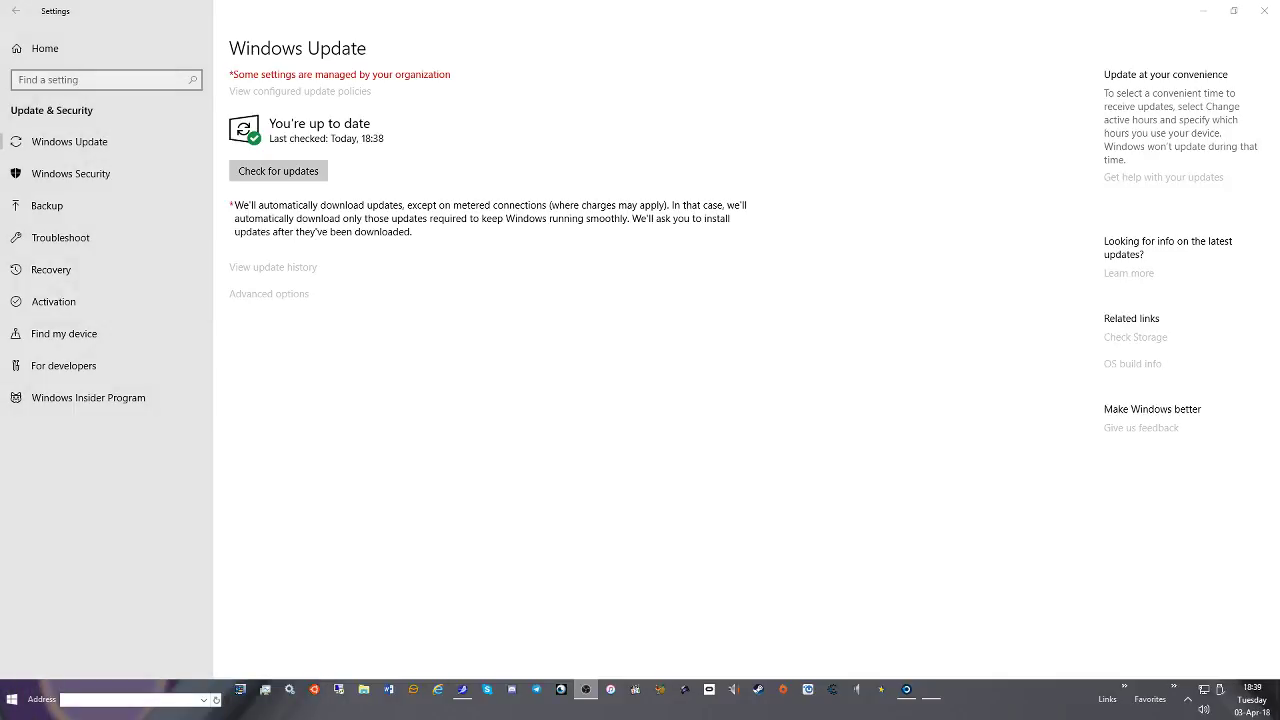